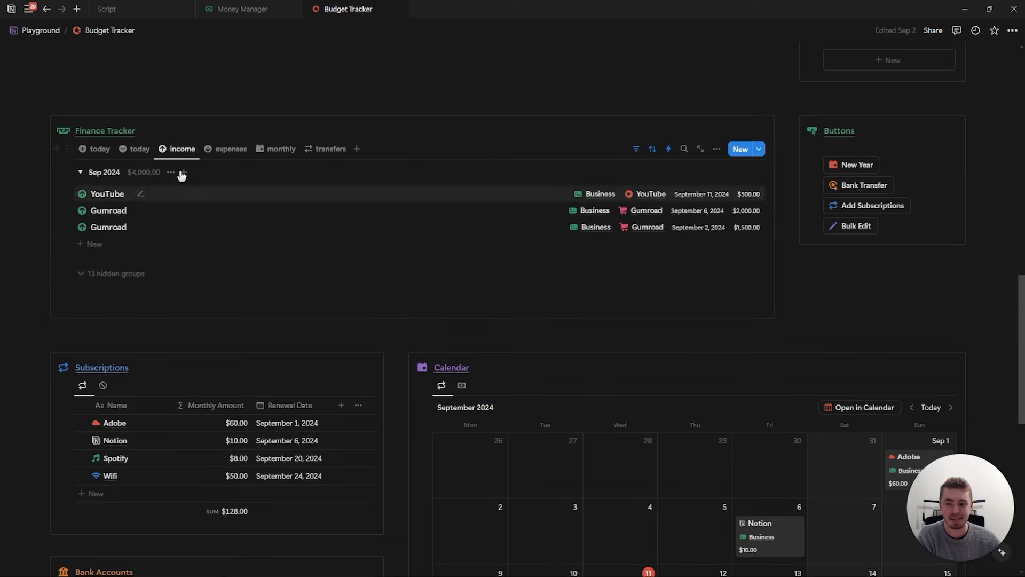
Review the Finance Tracker's expenses and monthly views, the subscriptions and bank accounts, and the Calendar's transactions view
{"action": "left_click", "coordinate": [219, 149]}
{"action": "left_click", "coordinate": [271, 148]}
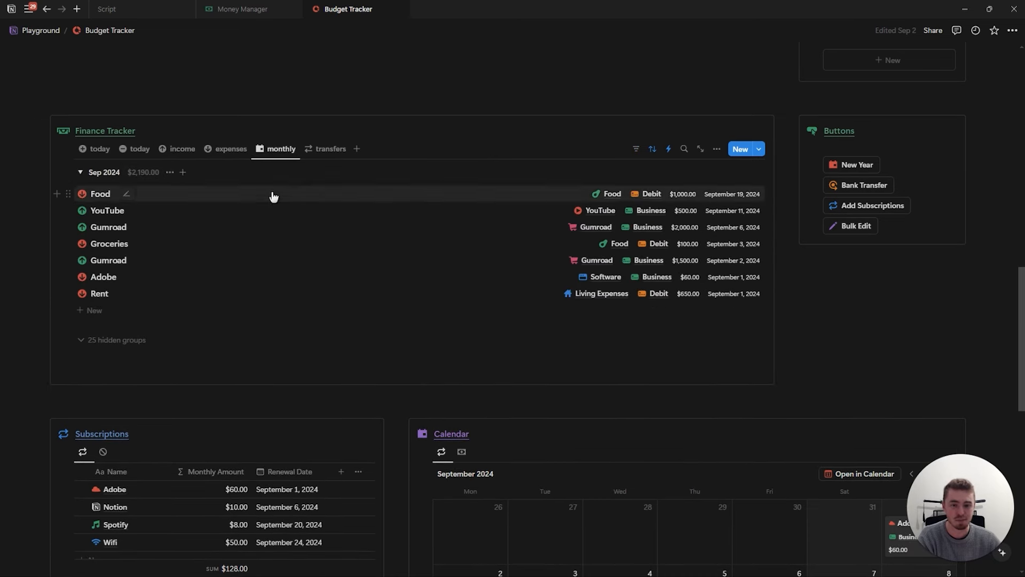
{"action": "scroll", "coordinate": [314, 253], "scroll_direction": "down", "scroll_amount": 5}
{"action": "scroll", "coordinate": [311, 255], "scroll_direction": "down", "scroll_amount": 5}
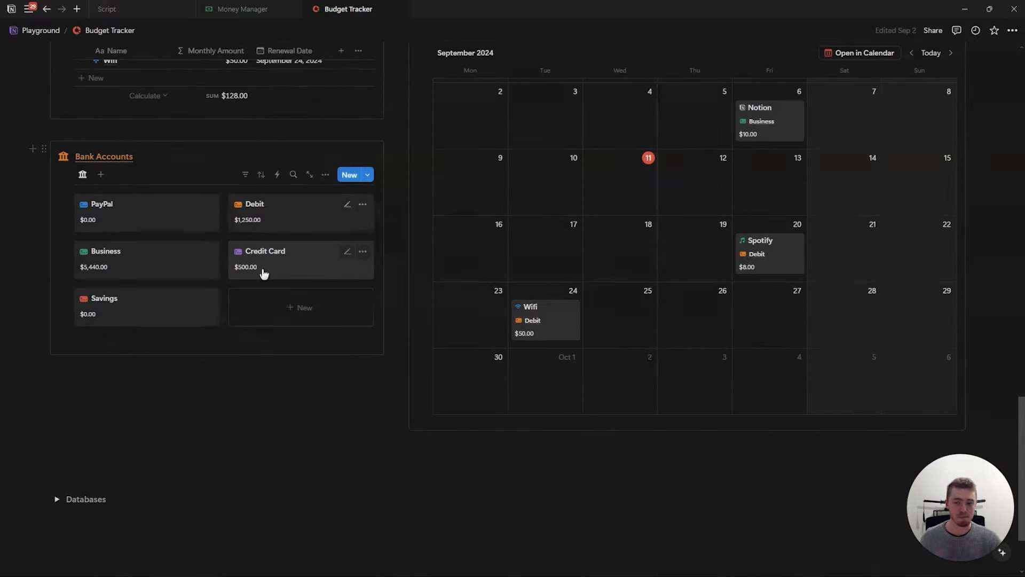
{"action": "scroll", "coordinate": [140, 247], "scroll_direction": "up", "scroll_amount": 4}
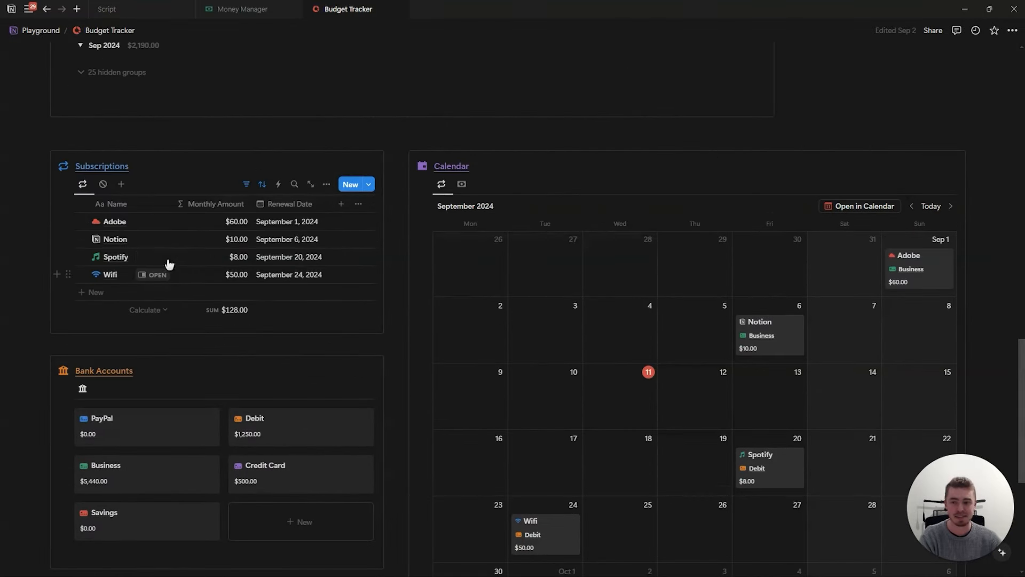
{"action": "left_click", "coordinate": [462, 184]}
{"action": "scroll", "coordinate": [749, 274], "scroll_direction": "up", "scroll_amount": 10}
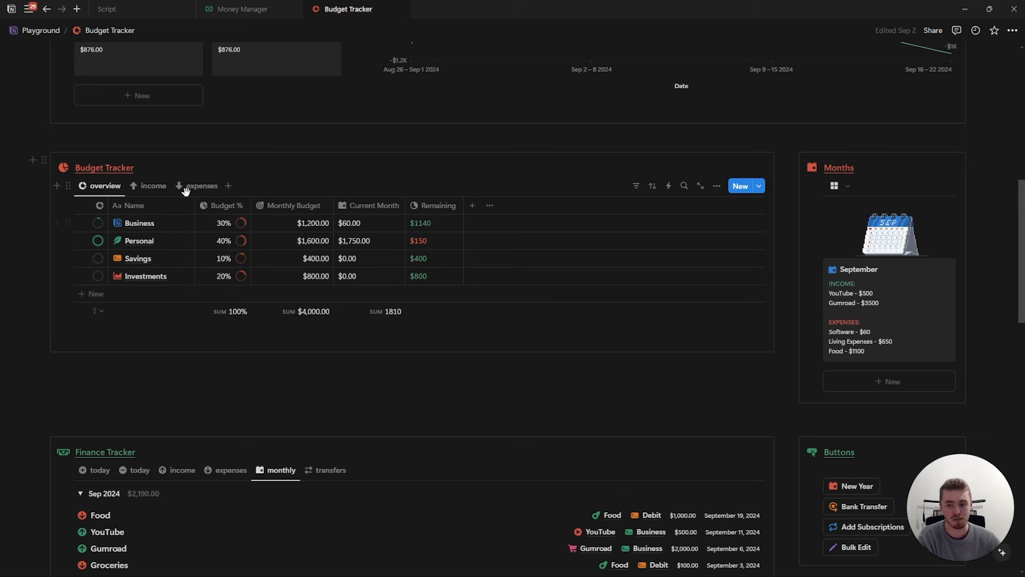
Look through the income and expenses views of the Budget Tracker section
{"action": "left_click", "coordinate": [150, 186]}
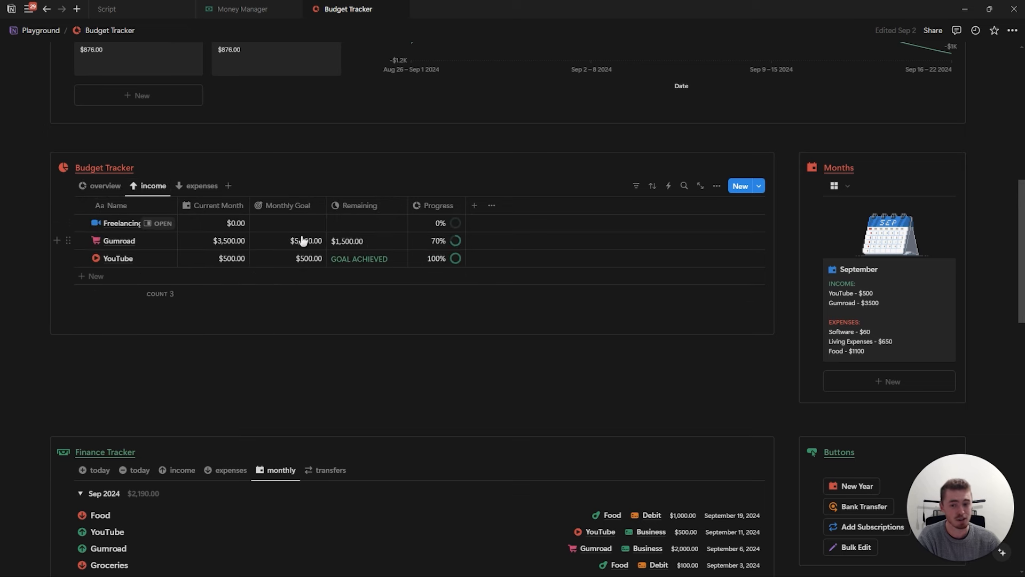
{"action": "left_click", "coordinate": [185, 191]}
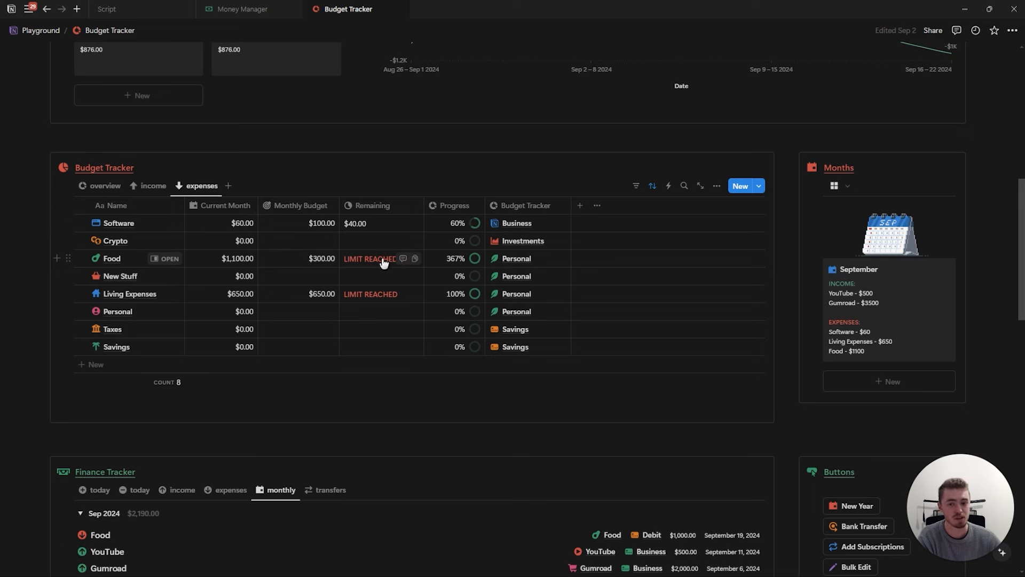
{"action": "left_click", "coordinate": [151, 186]}
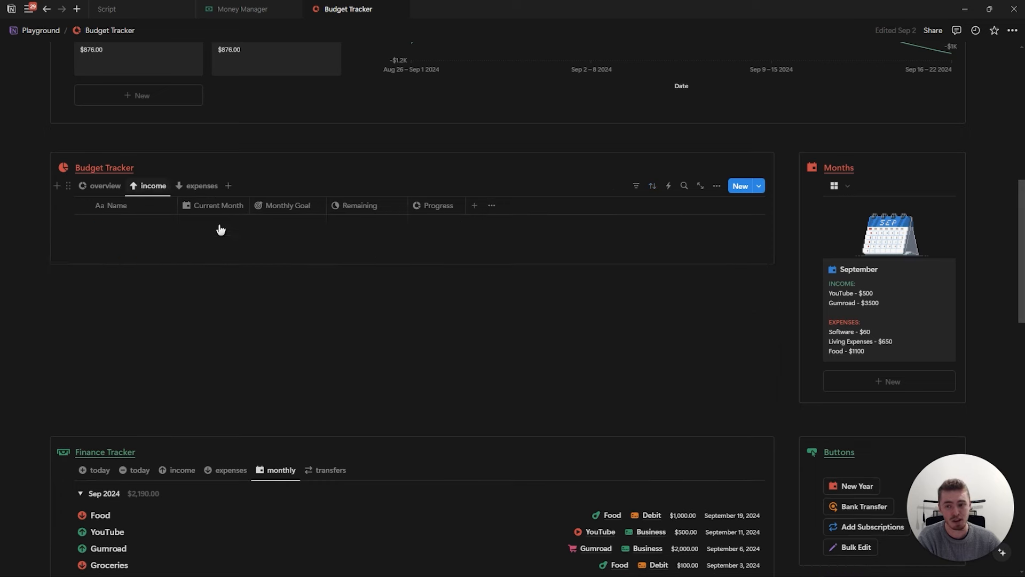
{"action": "left_click", "coordinate": [207, 193]}
Examine the yearly totals and the Income and Expenses charts in the Overview section
{"action": "scroll", "coordinate": [528, 310], "scroll_direction": "up", "scroll_amount": 7}
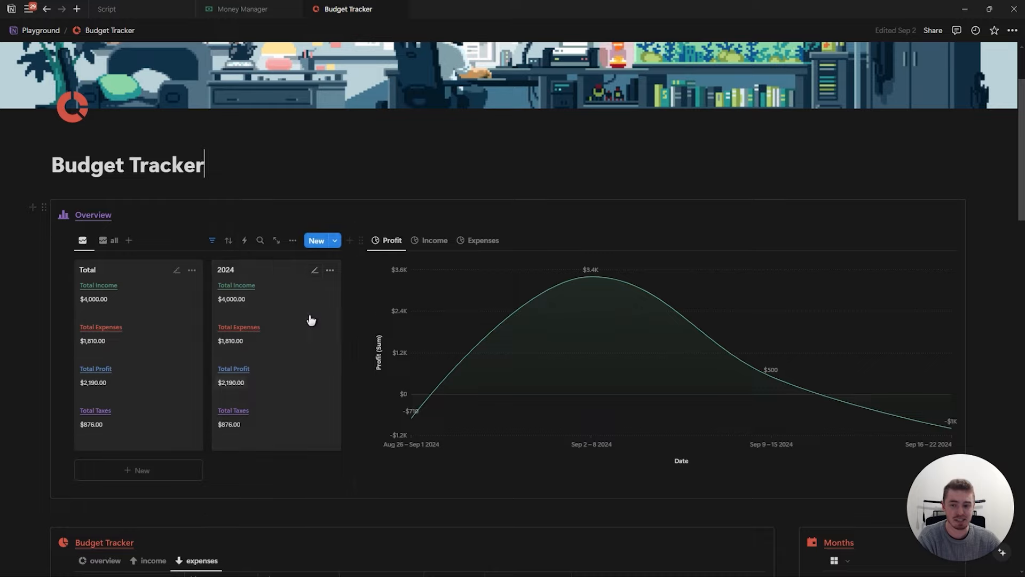
{"action": "scroll", "coordinate": [311, 320], "scroll_direction": "down", "scroll_amount": 2}
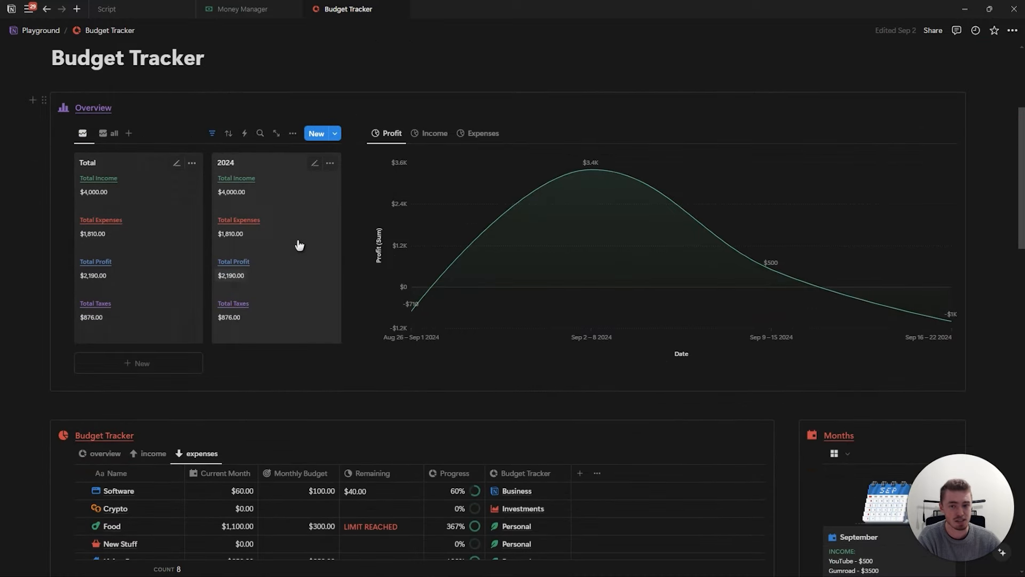
{"action": "left_click", "coordinate": [430, 134]}
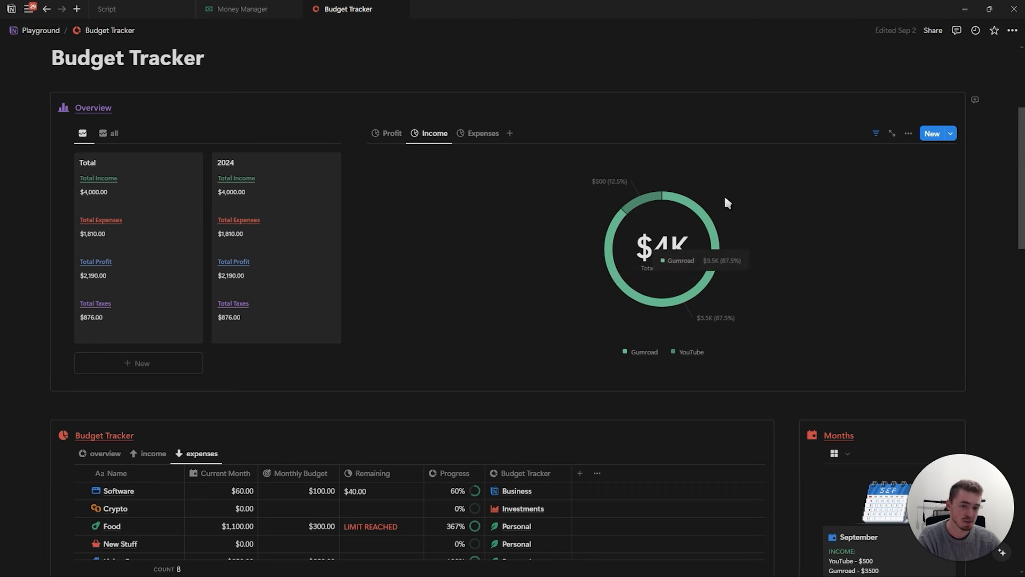
{"action": "left_click", "coordinate": [484, 133]}
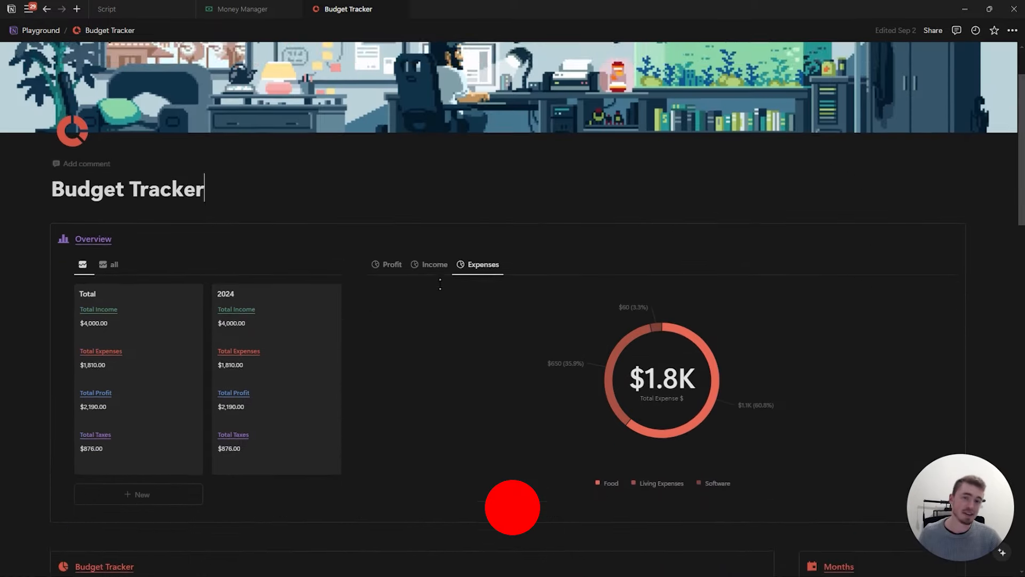
{"action": "scroll", "coordinate": [513, 289], "scroll_direction": "down", "scroll_amount": 10}
{"action": "scroll", "coordinate": [445, 269], "scroll_direction": "down", "scroll_amount": 10}
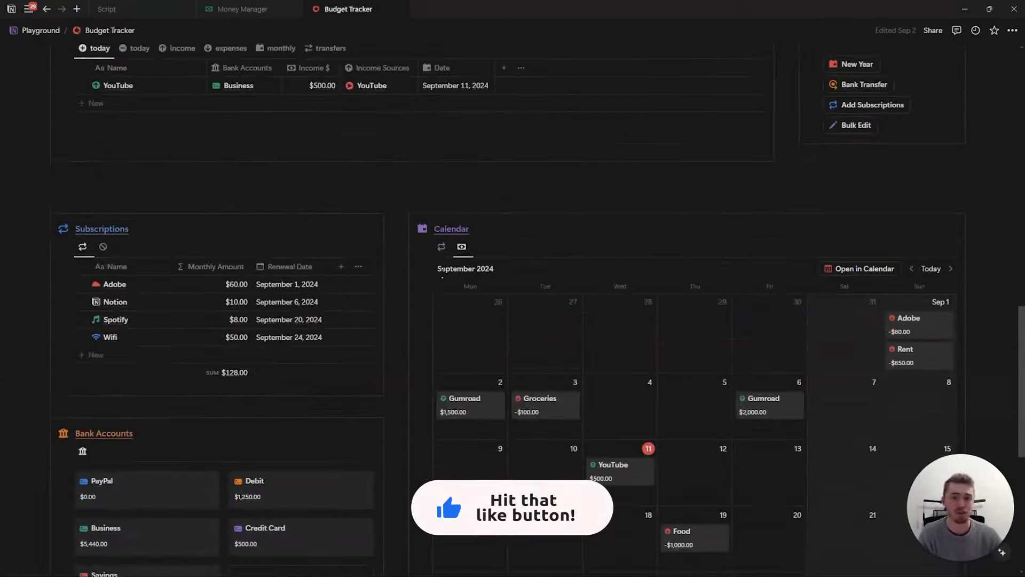
{"action": "scroll", "coordinate": [441, 261], "scroll_direction": "down", "scroll_amount": 2}
{"action": "scroll", "coordinate": [441, 261], "scroll_direction": "up", "scroll_amount": 10}
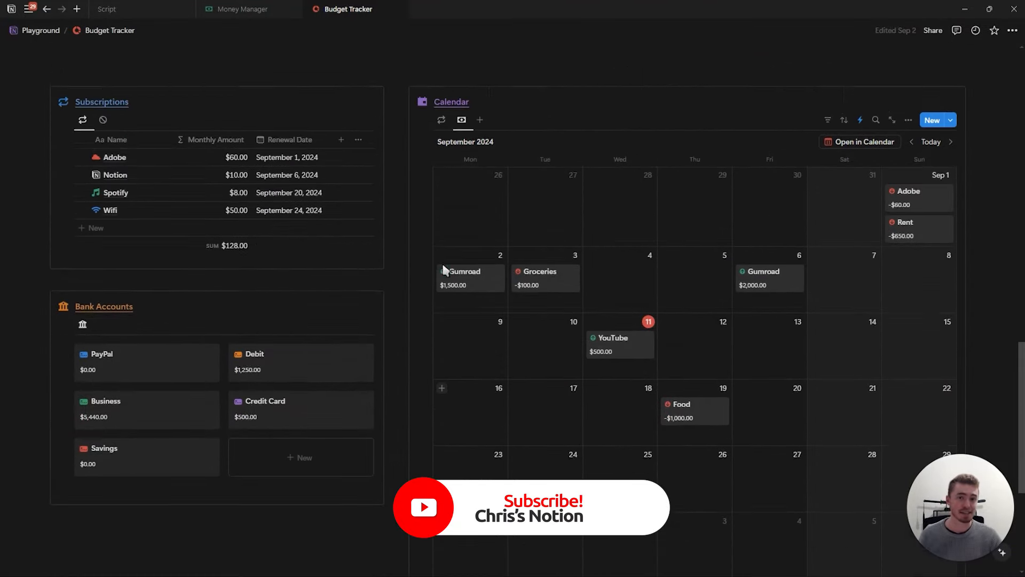
{"action": "scroll", "coordinate": [445, 261], "scroll_direction": "up", "scroll_amount": 10}
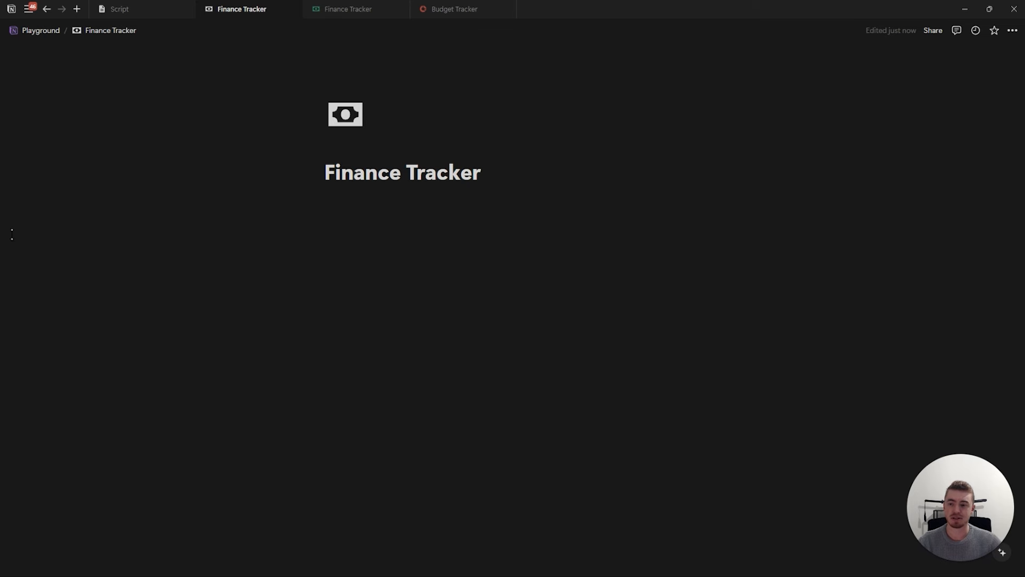
Set the empty Finance Tracker page to full width
{"action": "mouse_move", "coordinate": [92, 107]}
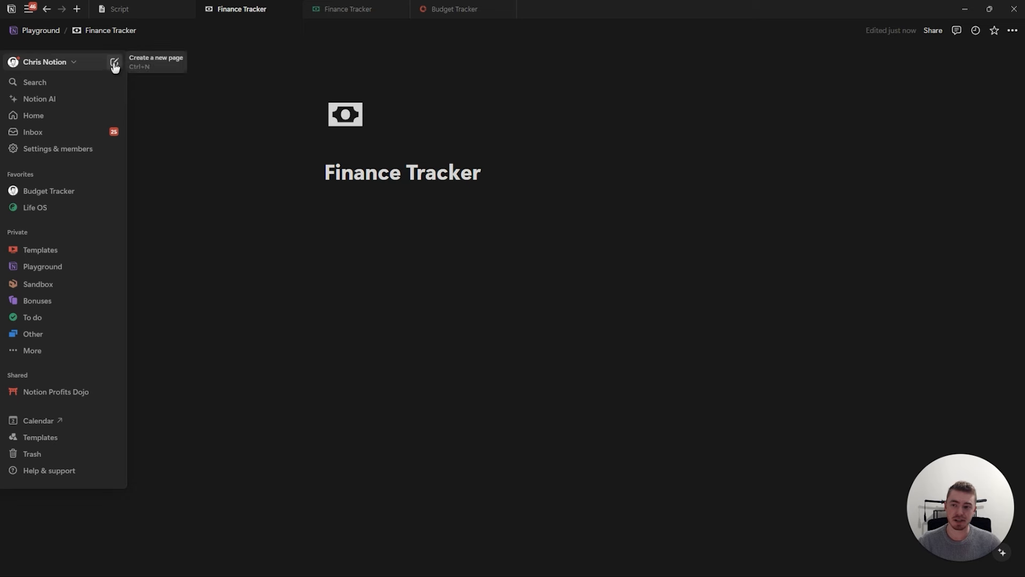
{"action": "left_click", "coordinate": [1013, 32]}
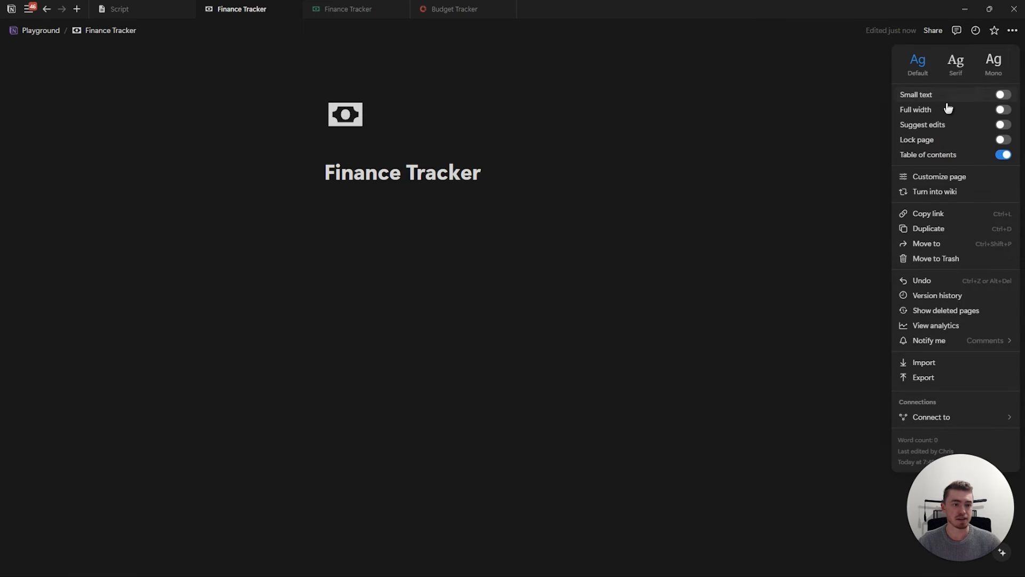
{"action": "left_click", "coordinate": [936, 112]}
Insert a table view with a new database on the page and title it "Finance Tracker"
{"action": "left_click", "coordinate": [182, 228]}
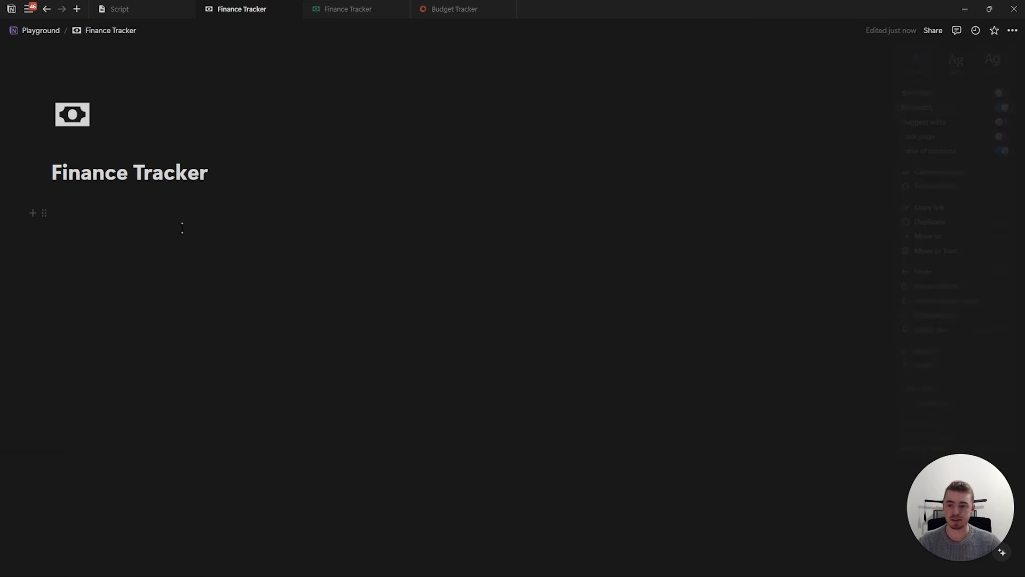
{"action": "type", "text": "/tabl"}
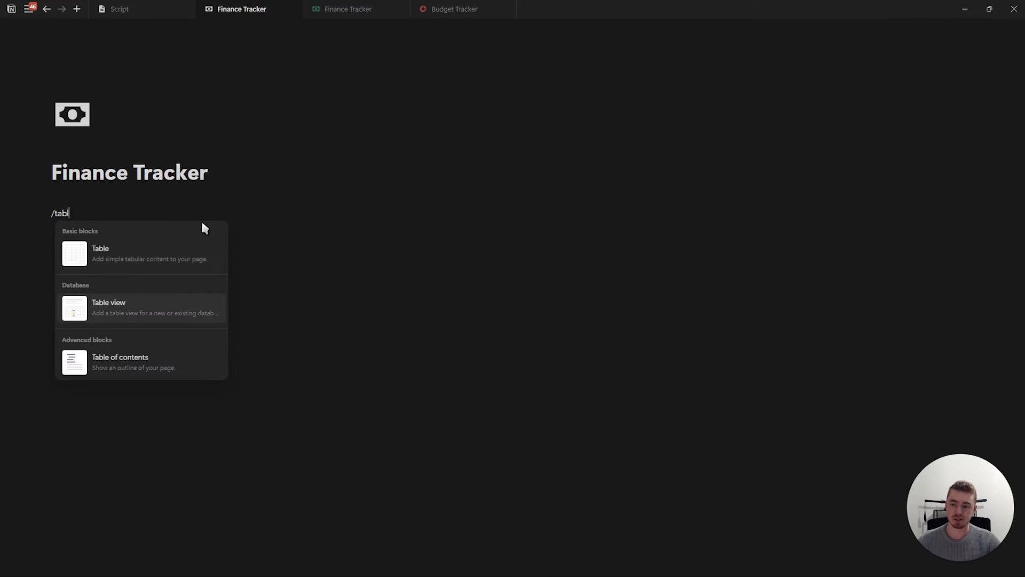
{"action": "key", "text": "Return"}
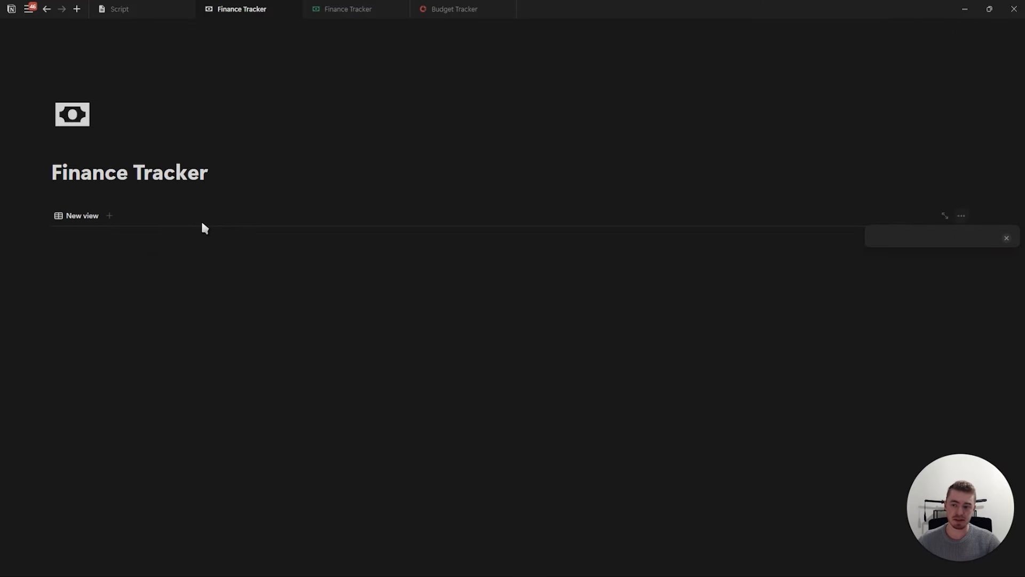
{"action": "left_click", "coordinate": [926, 282]}
{"action": "left_click", "coordinate": [84, 240]}
{"action": "type", "text": "Finance Tracker"}
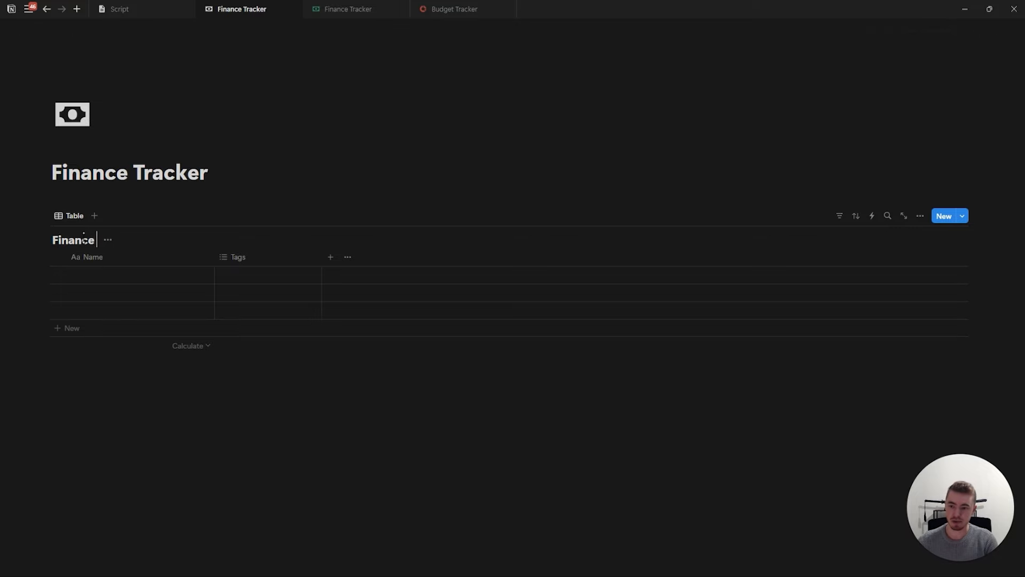
Delete the Tags property from the Finance Tracker table
{"action": "left_click", "coordinate": [254, 260]}
{"action": "left_click", "coordinate": [275, 434]}
{"action": "left_click", "coordinate": [462, 306]}
Insert a callout reading "Finance Tracker" above the table and move the table inside it
{"action": "left_click", "coordinate": [136, 198]}
{"action": "key", "text": "Return"}
{"action": "type", "text": "/call"}
{"action": "key", "text": "Return"}
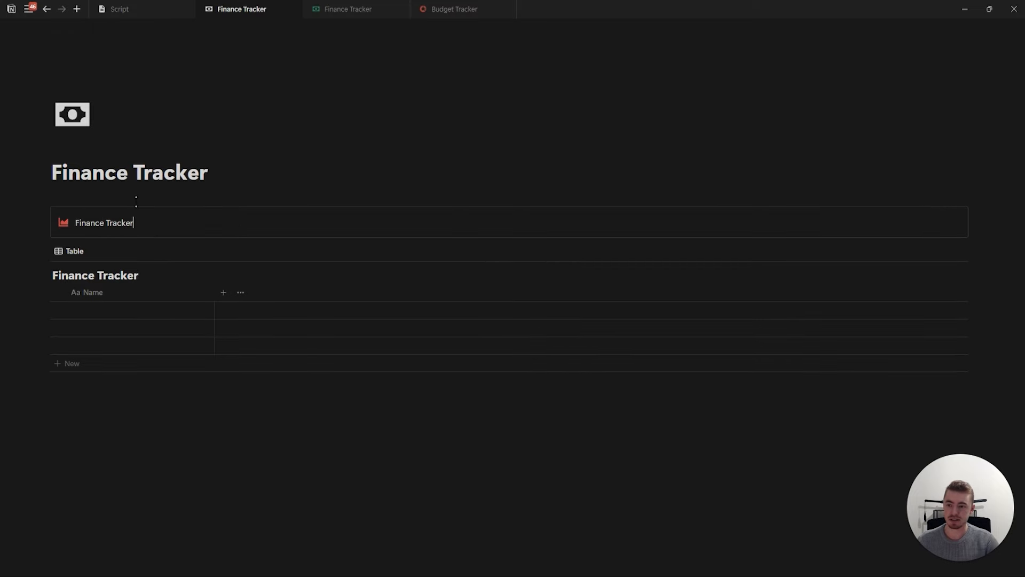
{"action": "left_click_drag", "start_coordinate": [39, 251], "coordinate": [93, 232]}
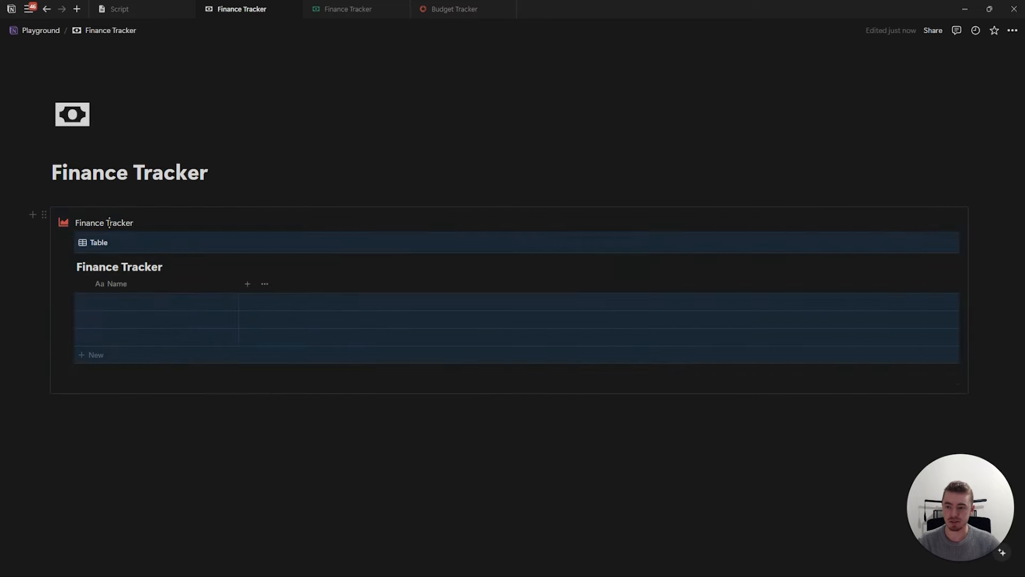
Set the color of the Finance Tracker callout to the default background
{"action": "left_click", "coordinate": [109, 223]}
{"action": "left_click", "coordinate": [45, 214]}
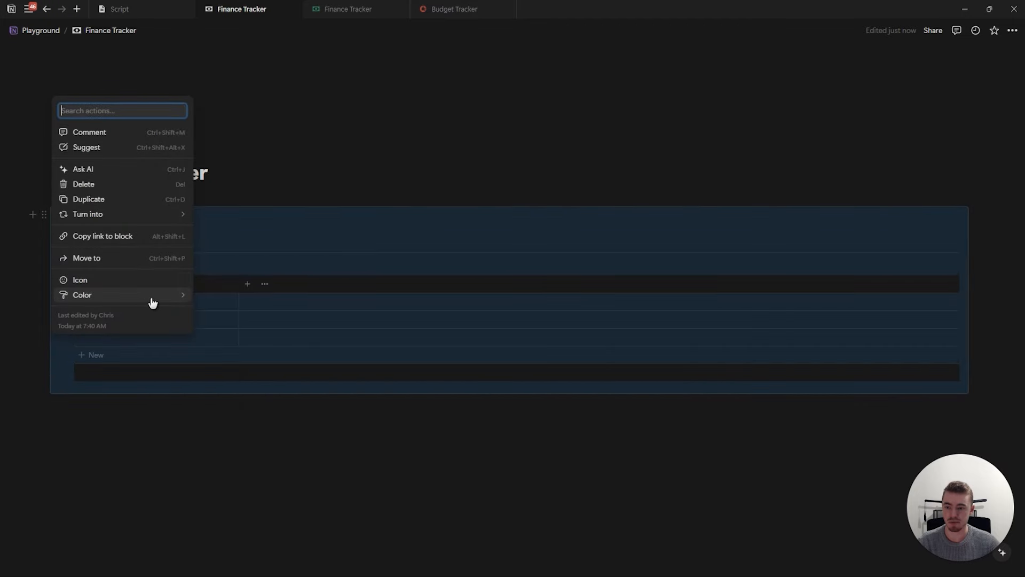
{"action": "mouse_move", "coordinate": [146, 297]}
{"action": "left_click", "coordinate": [248, 342]}
Format the callout's "Finance Tracker" heading as bold, underlined and green
{"action": "left_click", "coordinate": [126, 222]}
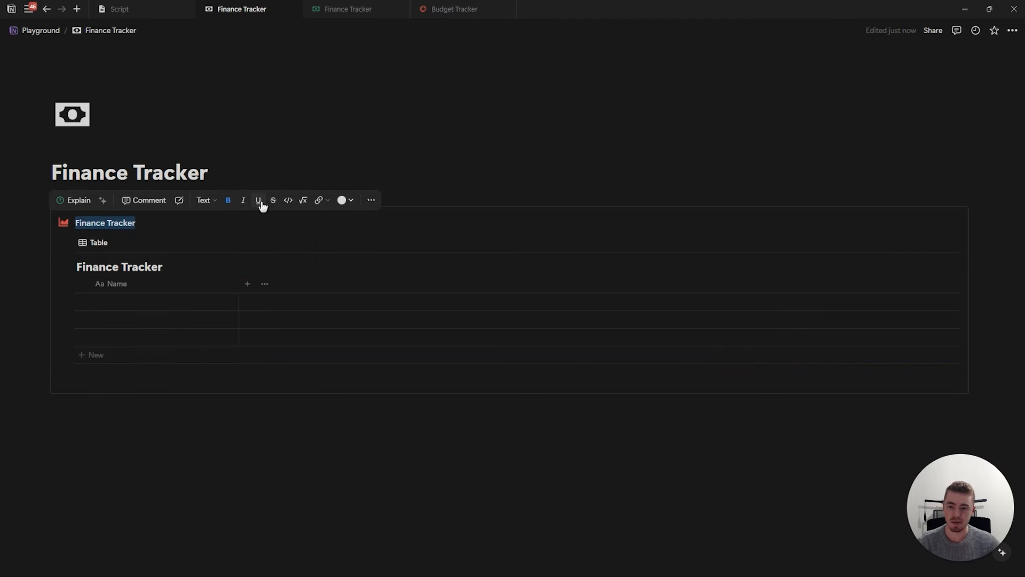
{"action": "left_click", "coordinate": [347, 201]}
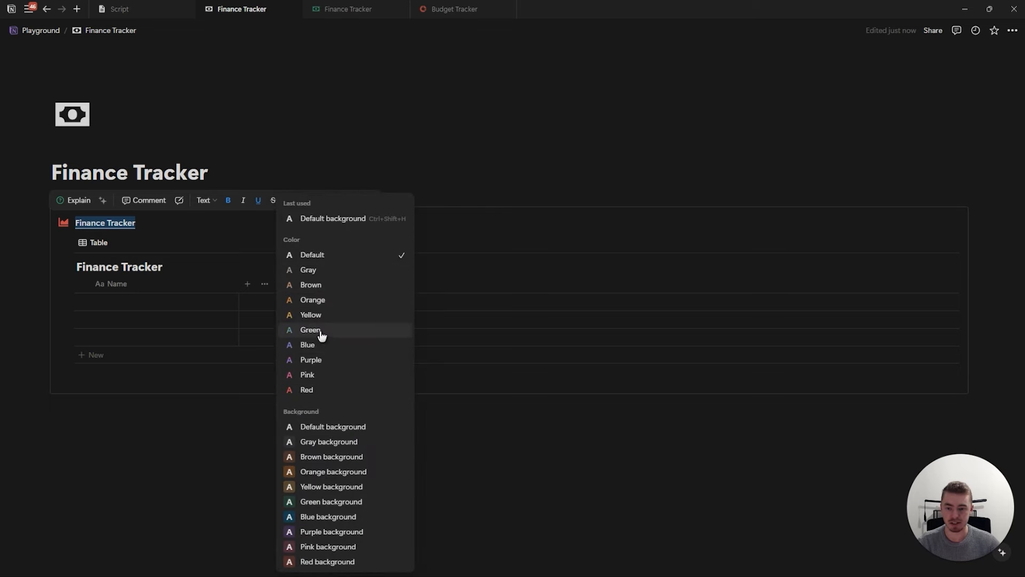
{"action": "left_click", "coordinate": [320, 331]}
Change the callout's icon to a green banknote and hide the database title above the table
{"action": "left_click", "coordinate": [64, 222]}
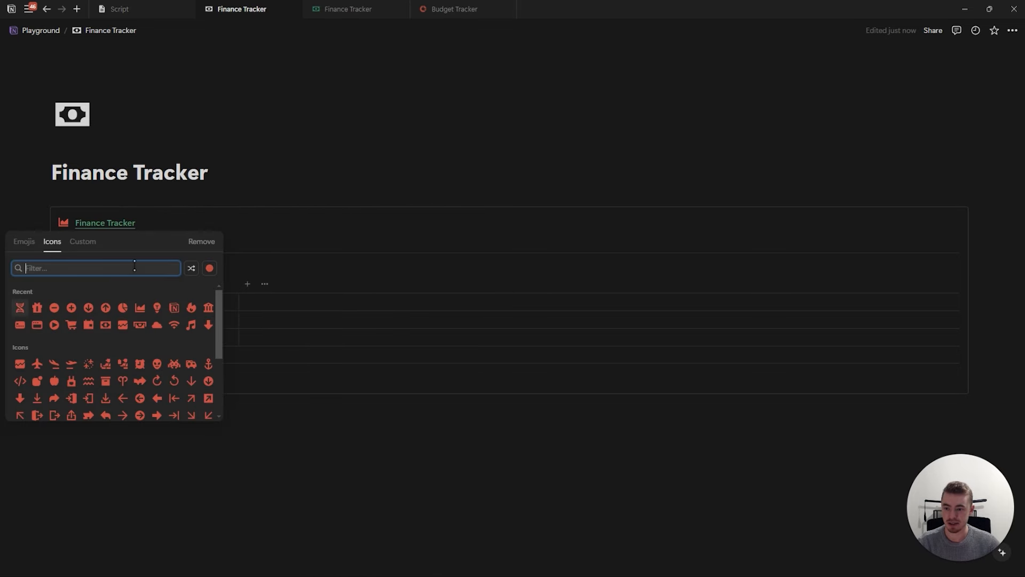
{"action": "type", "text": "mone"}
{"action": "left_click", "coordinate": [209, 268]}
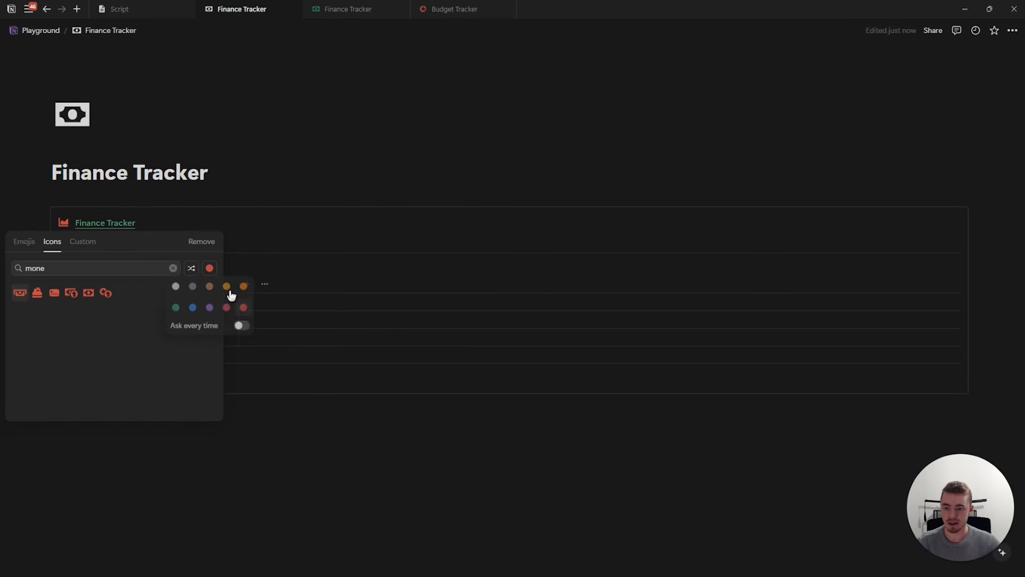
{"action": "left_click", "coordinate": [176, 305]}
{"action": "left_click", "coordinate": [89, 293]}
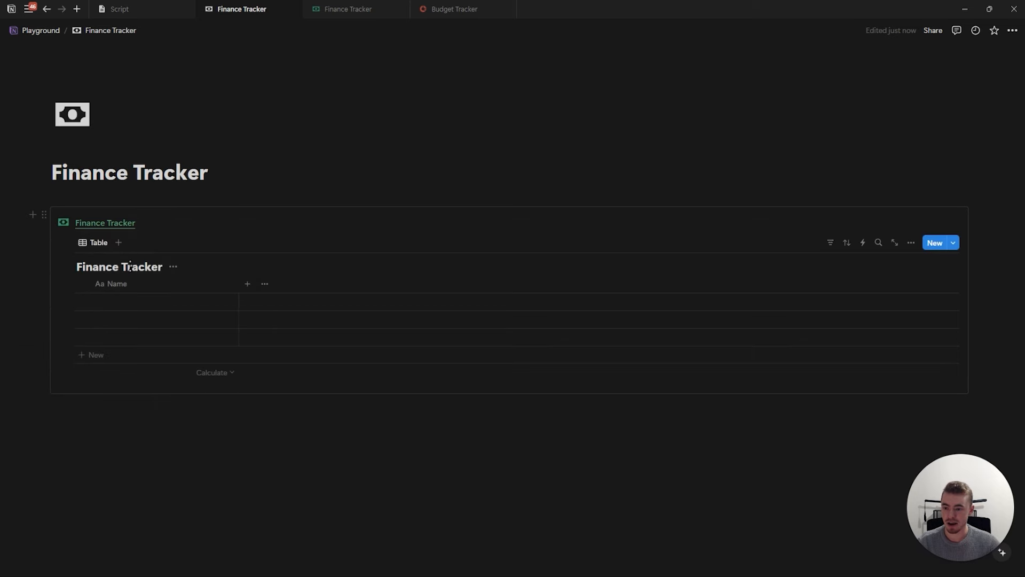
{"action": "left_click", "coordinate": [178, 268]}
{"action": "left_click", "coordinate": [186, 322]}
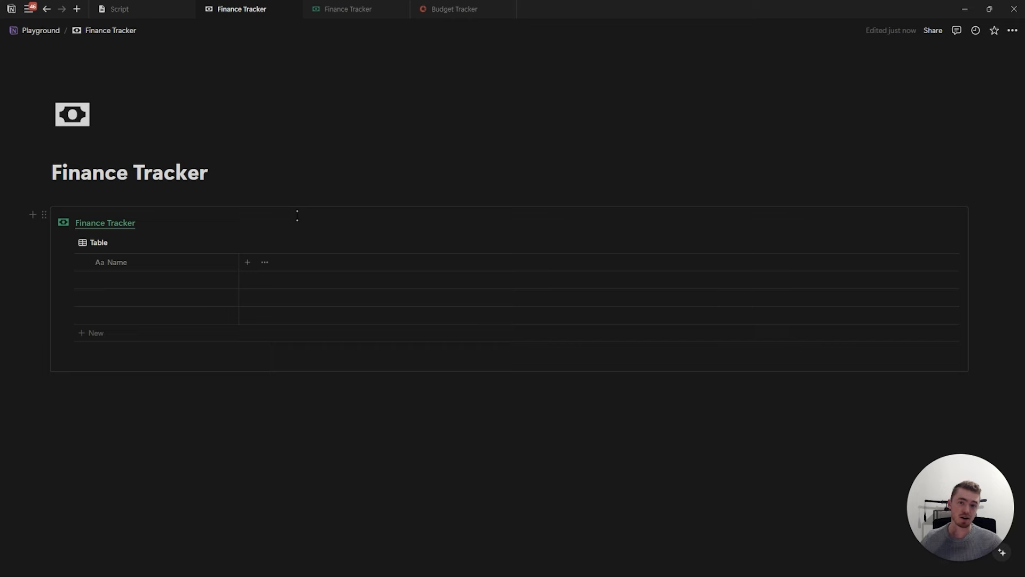
Add a Number property named "Income $" to the table with the US Dollar number format
{"action": "left_click", "coordinate": [248, 263]}
{"action": "scroll", "coordinate": [924, 288], "scroll_direction": "down", "scroll_amount": 2}
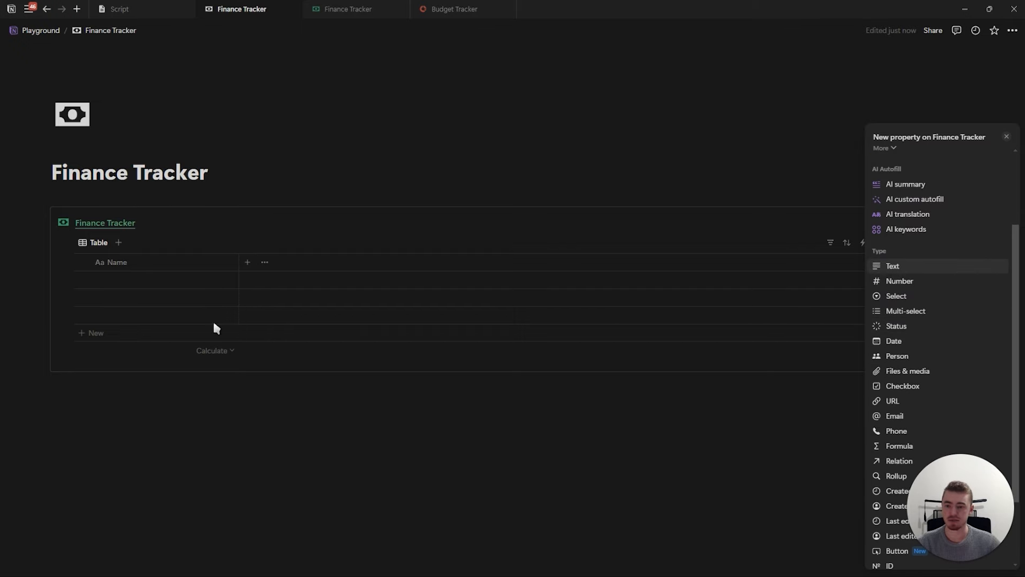
{"action": "left_click", "coordinate": [934, 282]}
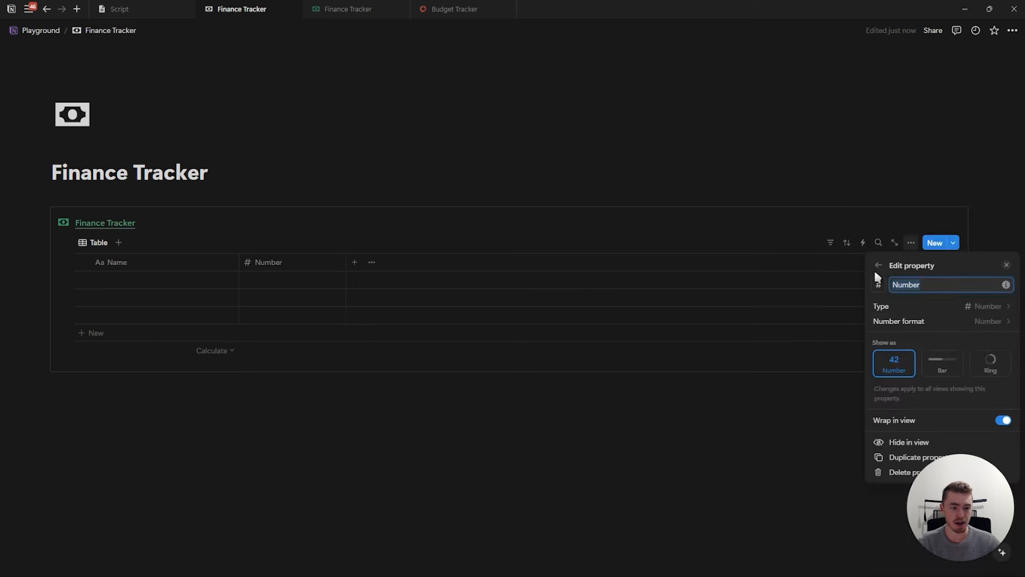
{"action": "type", "text": "Income"}
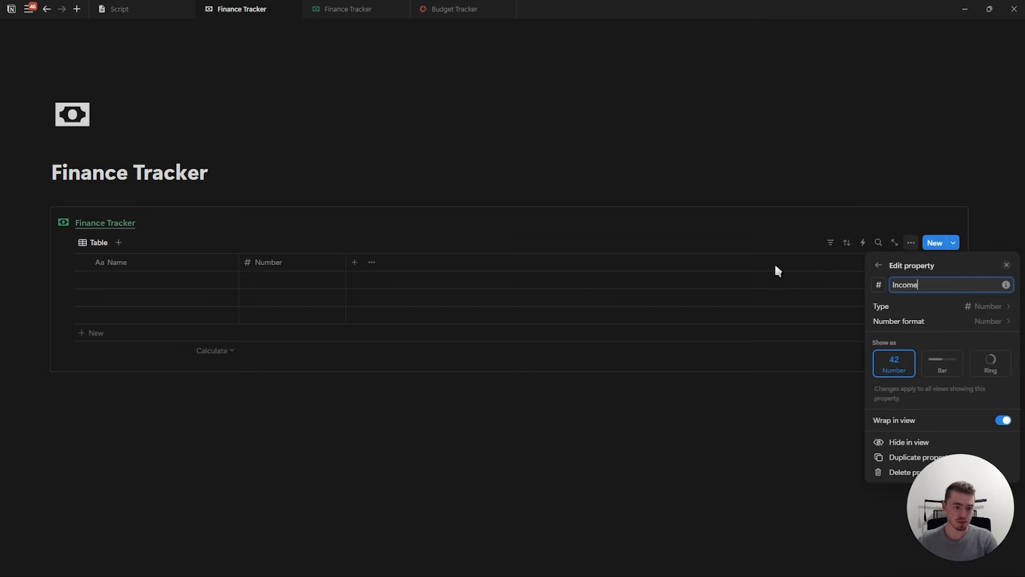
{"action": "type", "text": " $"}
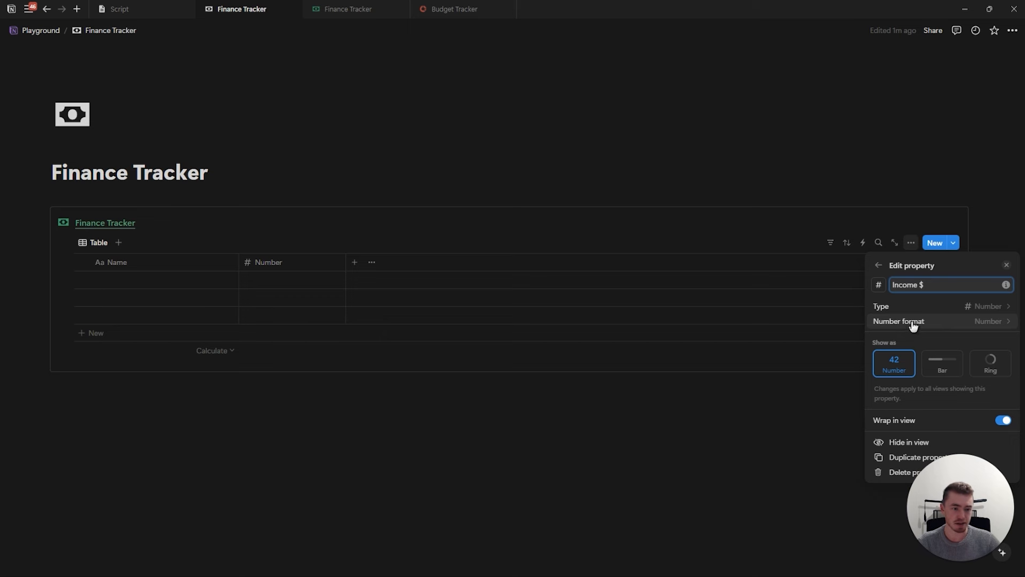
{"action": "left_click", "coordinate": [901, 321]}
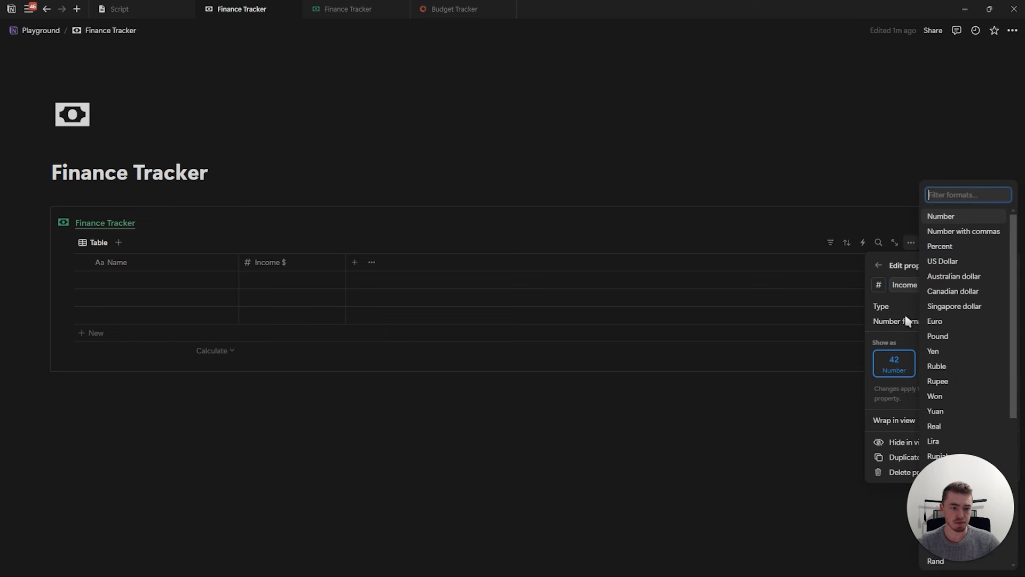
{"action": "left_click", "coordinate": [943, 262]}
{"action": "left_click", "coordinate": [1007, 269]}
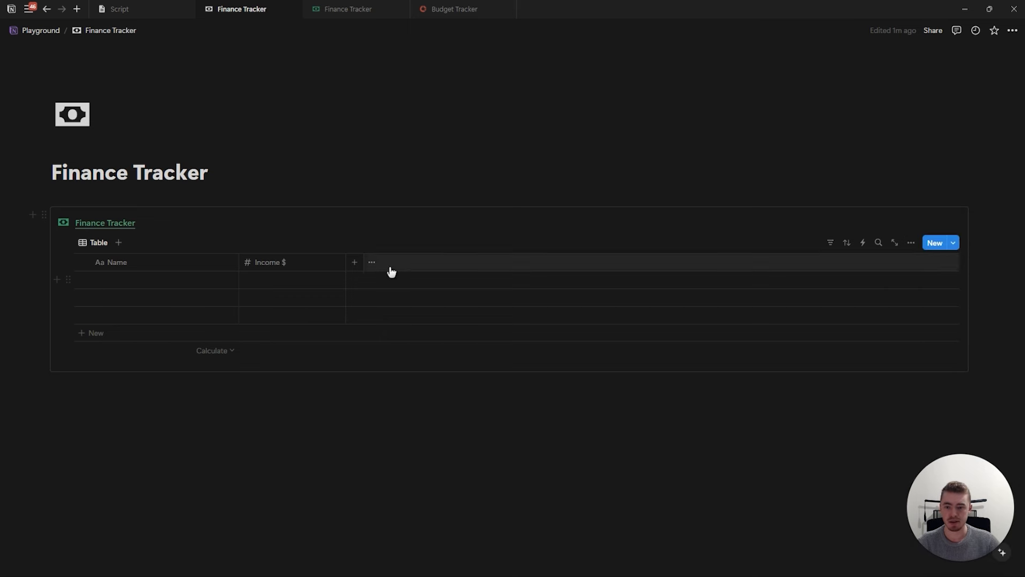
Add a Number property named "Expense $" with the US Dollar format, and narrow the Income $ and Expense $ columns
{"action": "left_click", "coordinate": [354, 261]}
{"action": "left_click", "coordinate": [889, 390]}
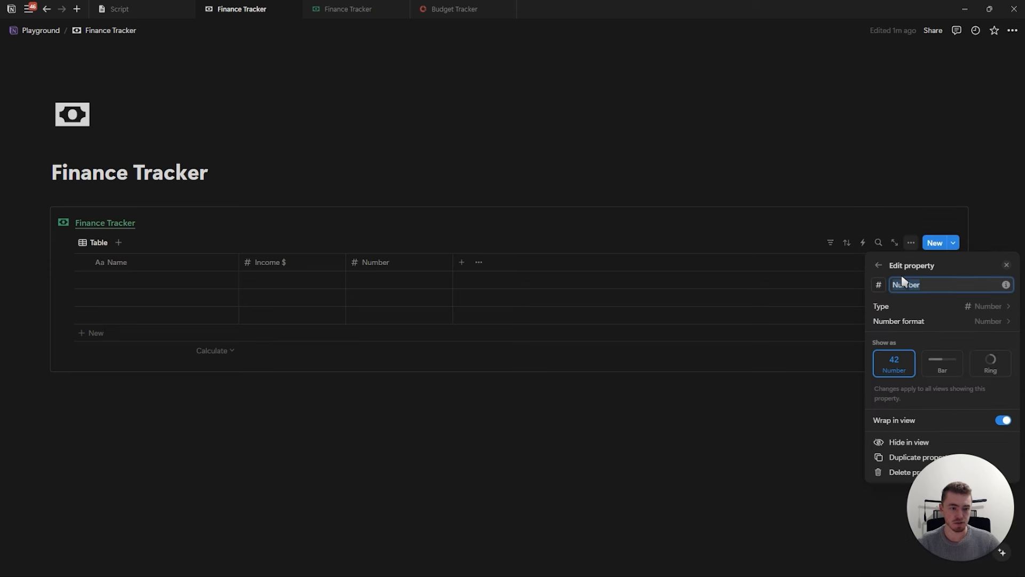
{"action": "type", "text": "Expense"}
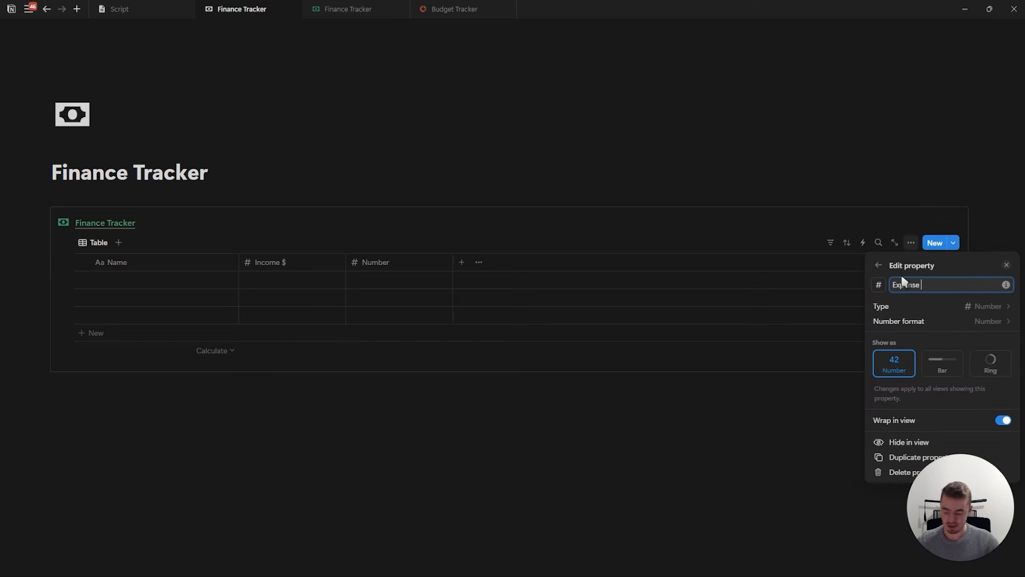
{"action": "type", "text": " $"}
{"action": "left_click", "coordinate": [929, 321]}
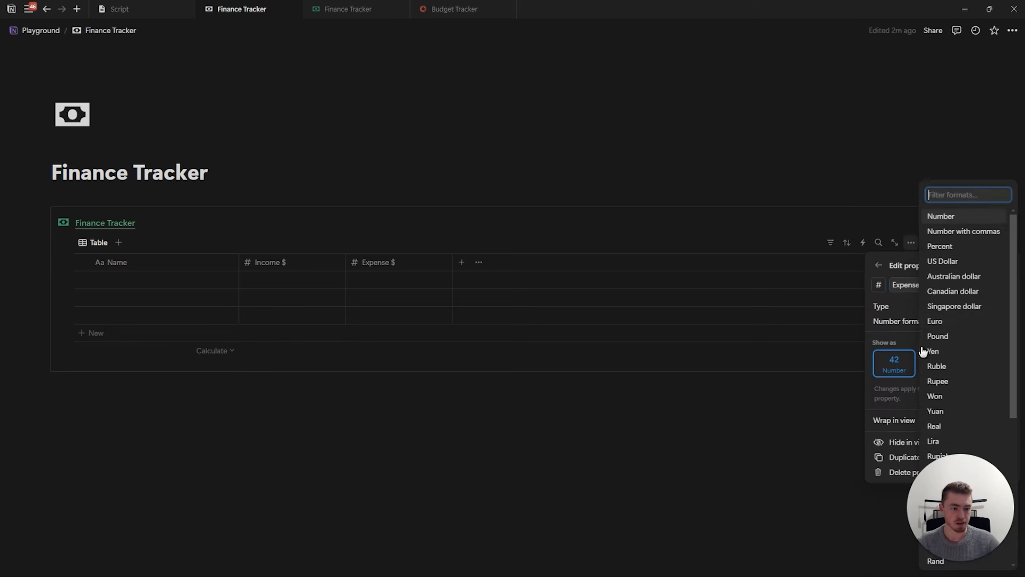
{"action": "left_click", "coordinate": [940, 261]}
{"action": "left_click", "coordinate": [1005, 263]}
{"action": "left_click_drag", "start_coordinate": [347, 271], "coordinate": [306, 274]}
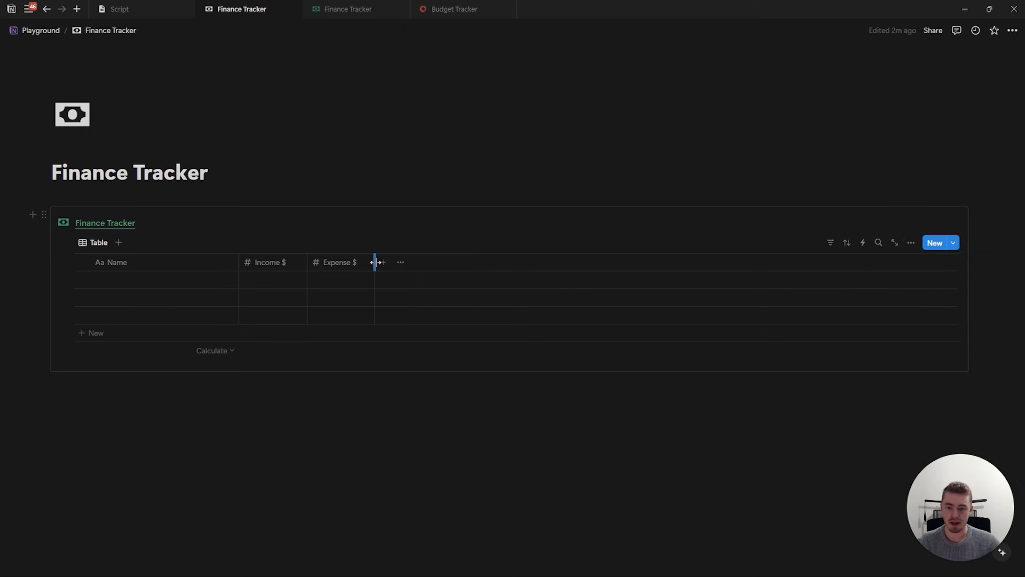
Add a Date property to the Finance Tracker table, keeping its default name
{"action": "left_click", "coordinate": [393, 264]}
{"action": "scroll", "coordinate": [912, 327], "scroll_direction": "down", "scroll_amount": 3}
{"action": "left_click", "coordinate": [898, 345]}
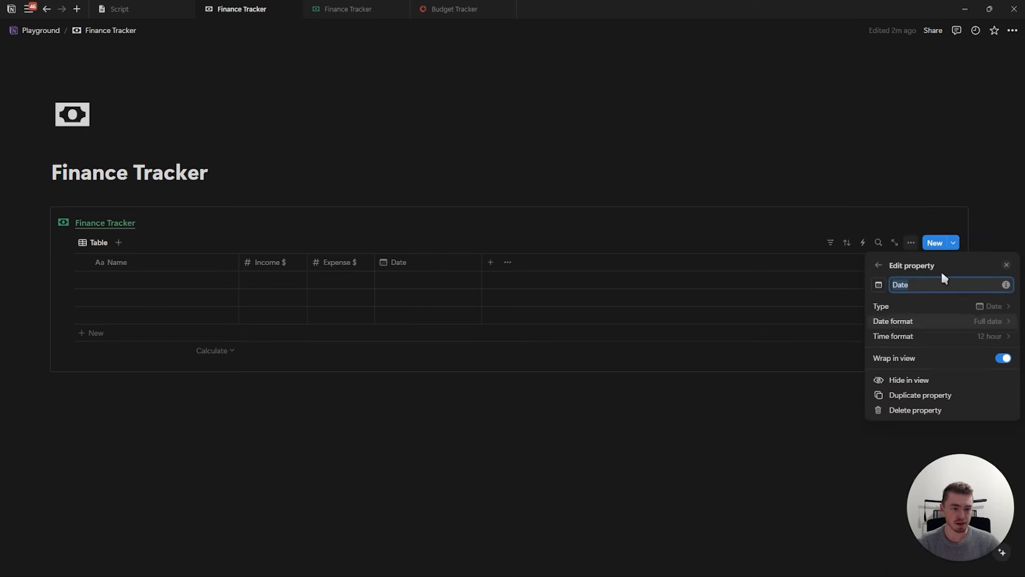
{"action": "left_click", "coordinate": [1006, 265]}
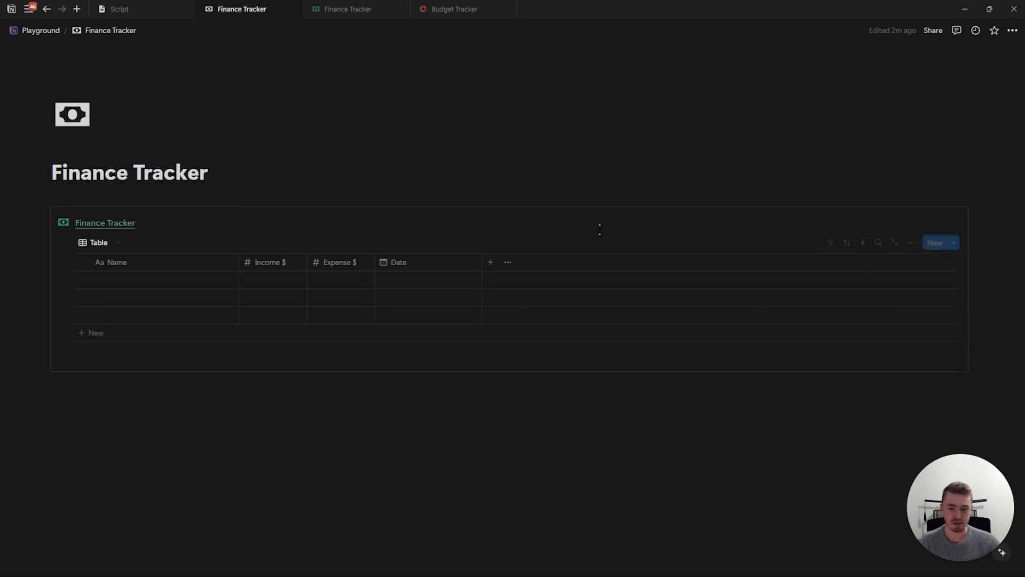
Add a Select property named "Type" with the options Income and Expense
{"action": "left_click", "coordinate": [475, 261]}
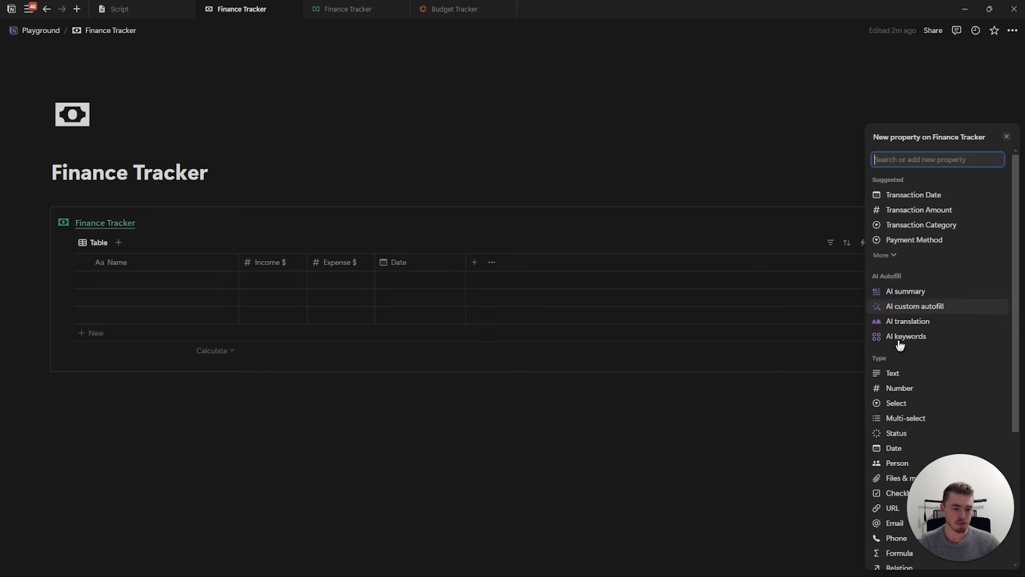
{"action": "left_click", "coordinate": [870, 403]}
{"action": "type", "text": "Type"}
{"action": "left_click", "coordinate": [920, 382]}
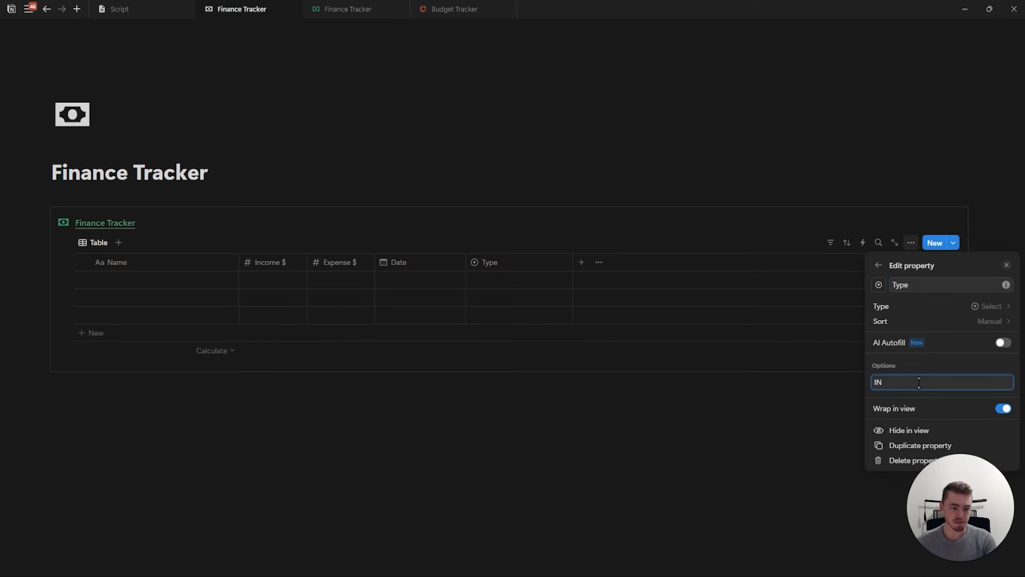
{"action": "type", "text": "Income"}
{"action": "key", "text": "Return"}
{"action": "type", "text": "Ex"}
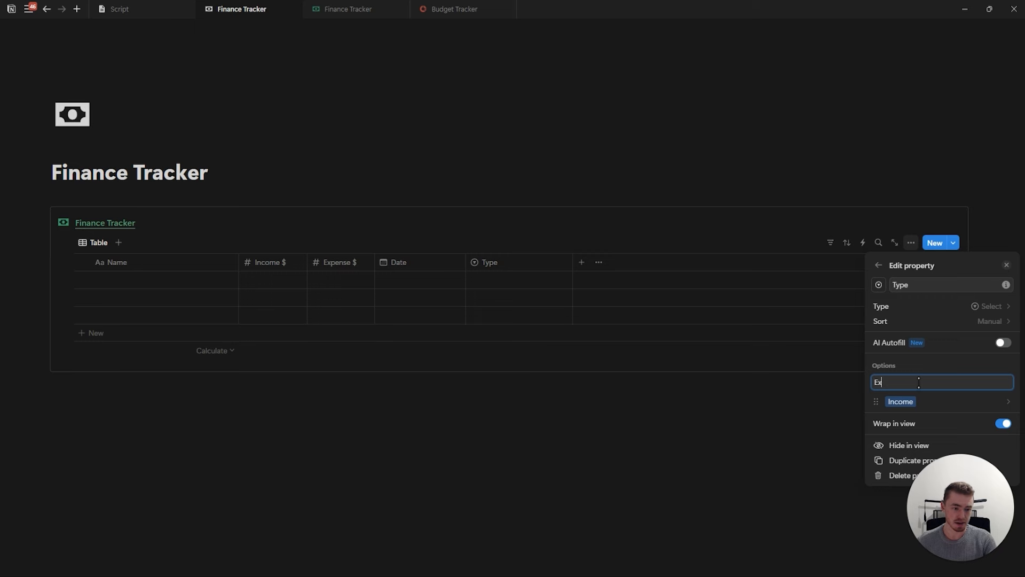
{"action": "type", "text": "pense"}
{"action": "key", "text": "Return"}
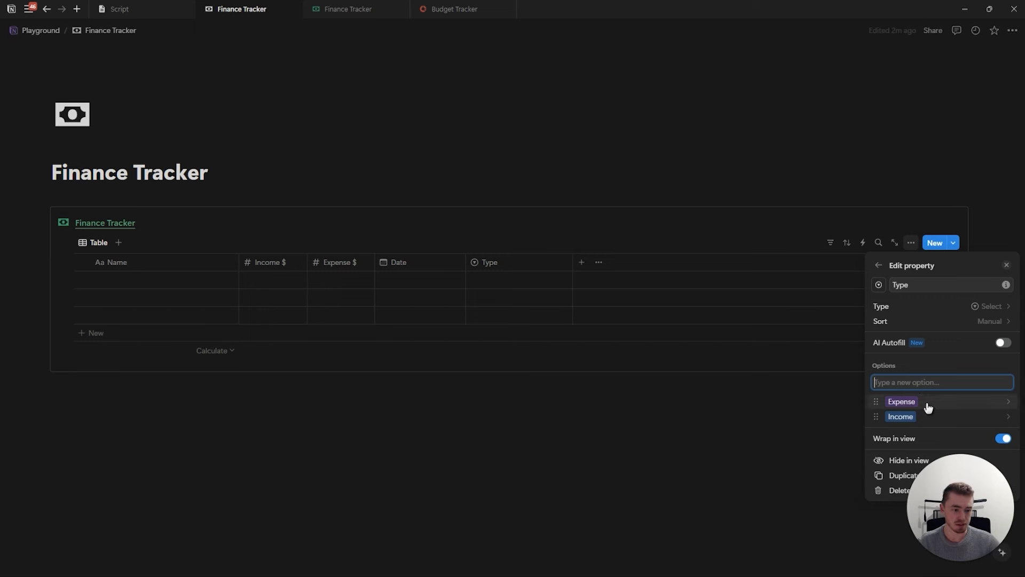
Color the Type property's Expense option red and its Income option green, with Income listed first
{"action": "left_click", "coordinate": [927, 399]}
{"action": "left_click", "coordinate": [892, 388]}
{"action": "left_click_drag", "start_coordinate": [892, 387], "coordinate": [896, 401]}
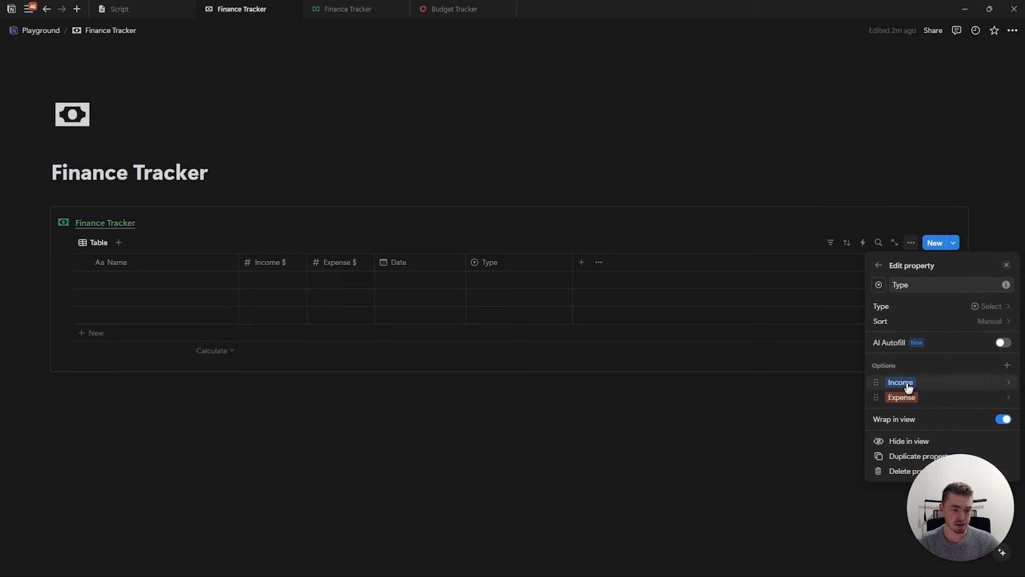
{"action": "left_click", "coordinate": [909, 385]}
{"action": "left_click", "coordinate": [930, 305]}
{"action": "key", "text": "Escape"}
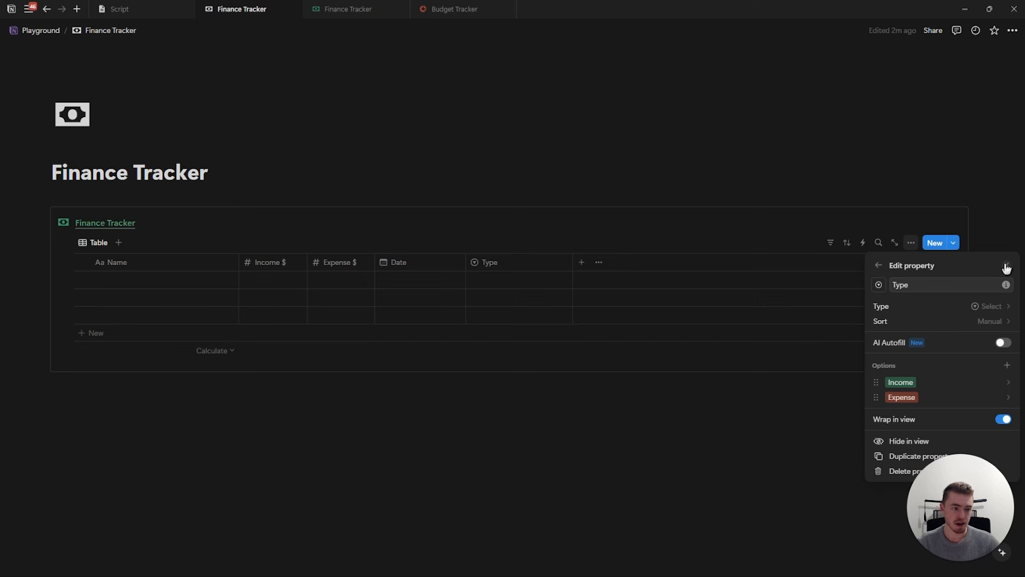
{"action": "left_click", "coordinate": [1004, 266]}
Set the Type to Income in the first row and Expense in the second row
{"action": "left_click", "coordinate": [562, 286]}
{"action": "left_click", "coordinate": [512, 315]}
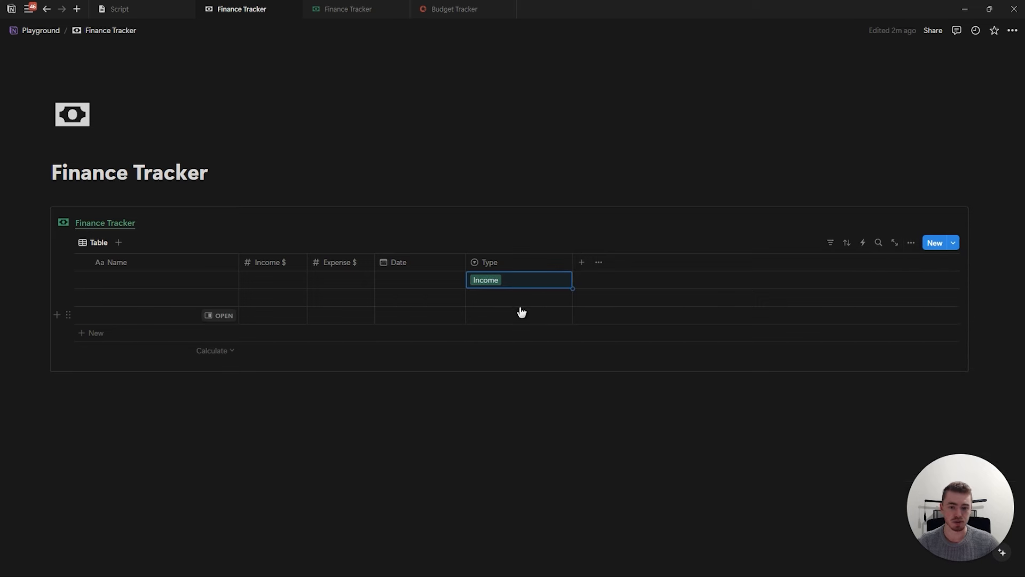
{"action": "left_click", "coordinate": [520, 300]}
{"action": "left_click", "coordinate": [511, 349]}
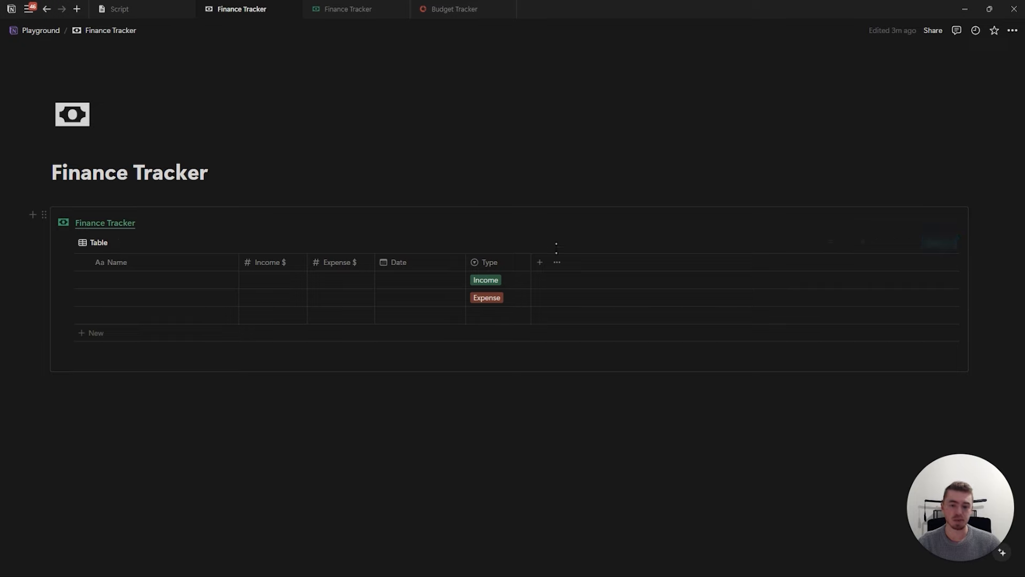
Add a Formula property named "Profit" to the Finance Tracker table
{"action": "left_click", "coordinate": [540, 265]}
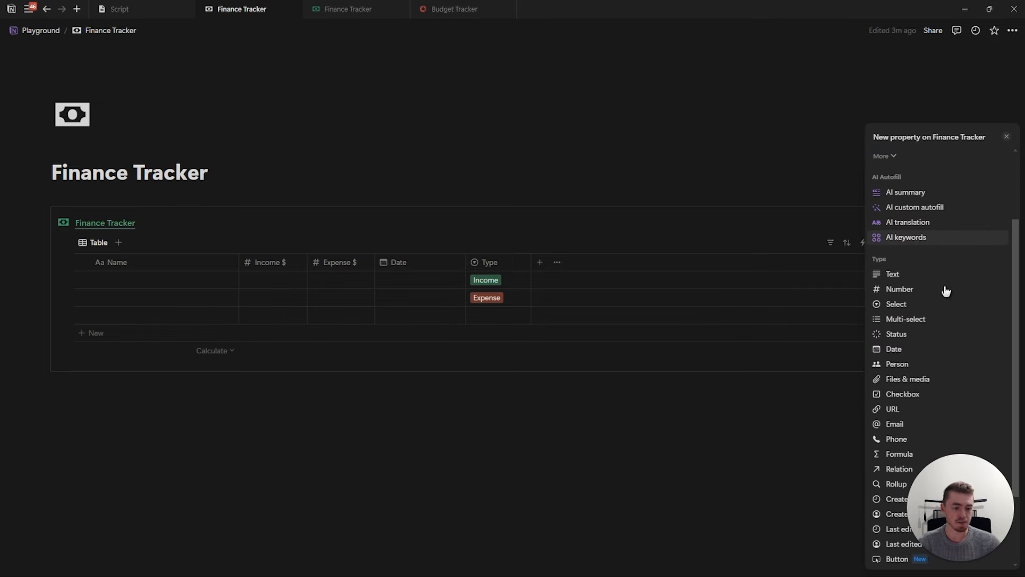
{"action": "left_click", "coordinate": [897, 453]}
{"action": "type", "text": "Profit"}
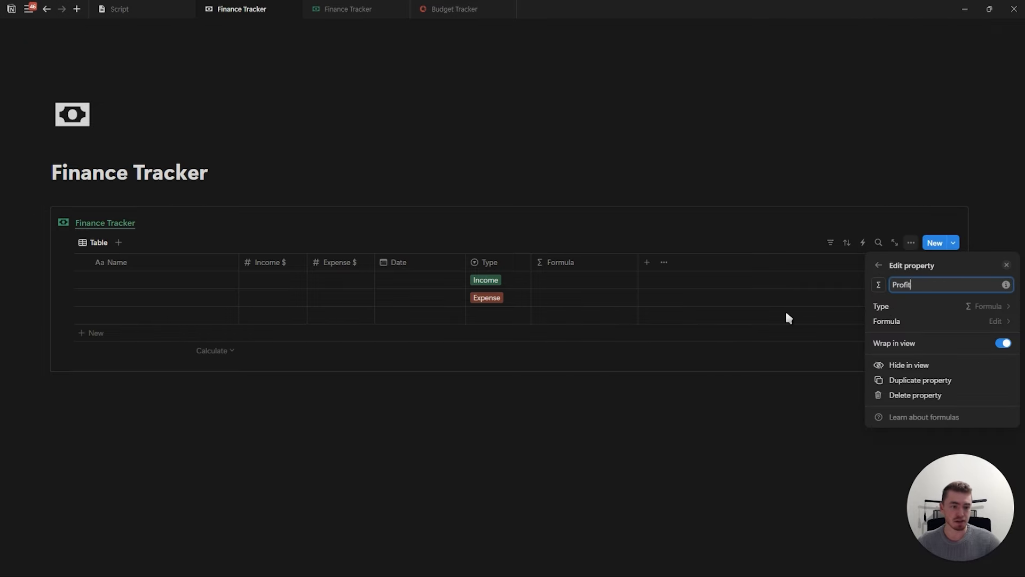
{"action": "left_click", "coordinate": [1006, 267]}
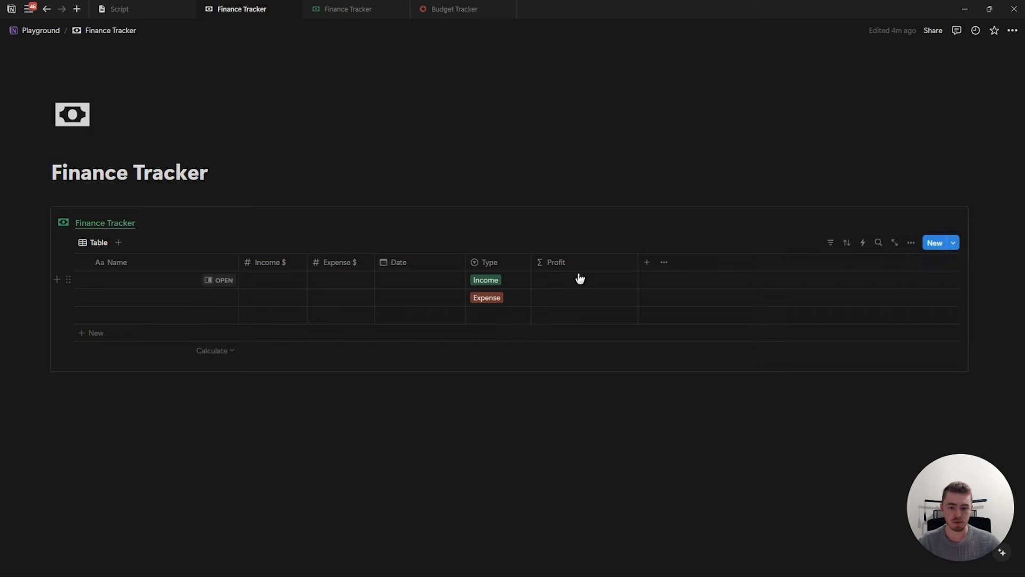
Define the Profit formula as Income $ minus Expense $
{"action": "left_click", "coordinate": [576, 281]}
{"action": "left_click", "coordinate": [566, 391]}
{"action": "type", "text": "-"}
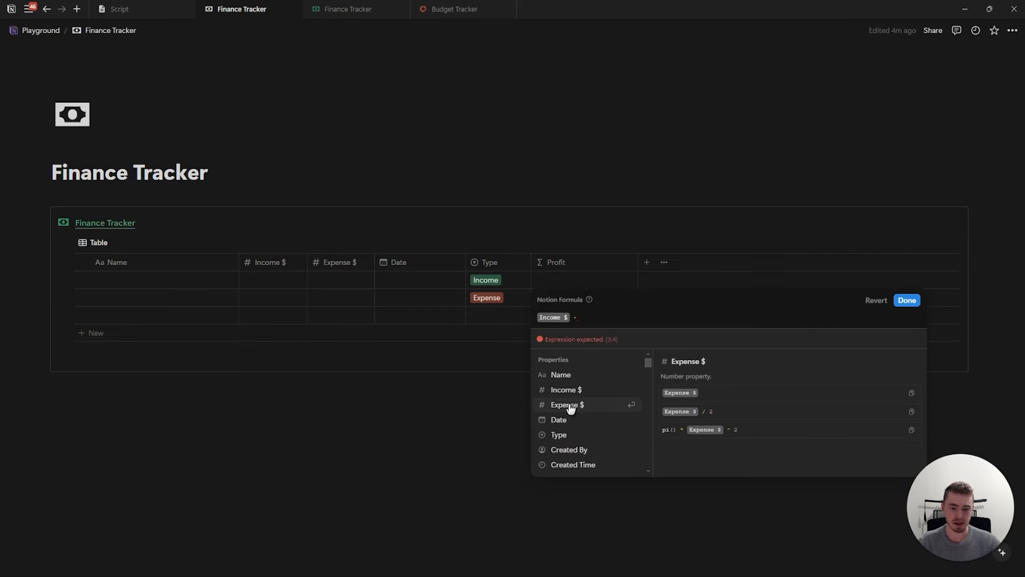
{"action": "left_click", "coordinate": [567, 404]}
{"action": "left_click", "coordinate": [907, 300]}
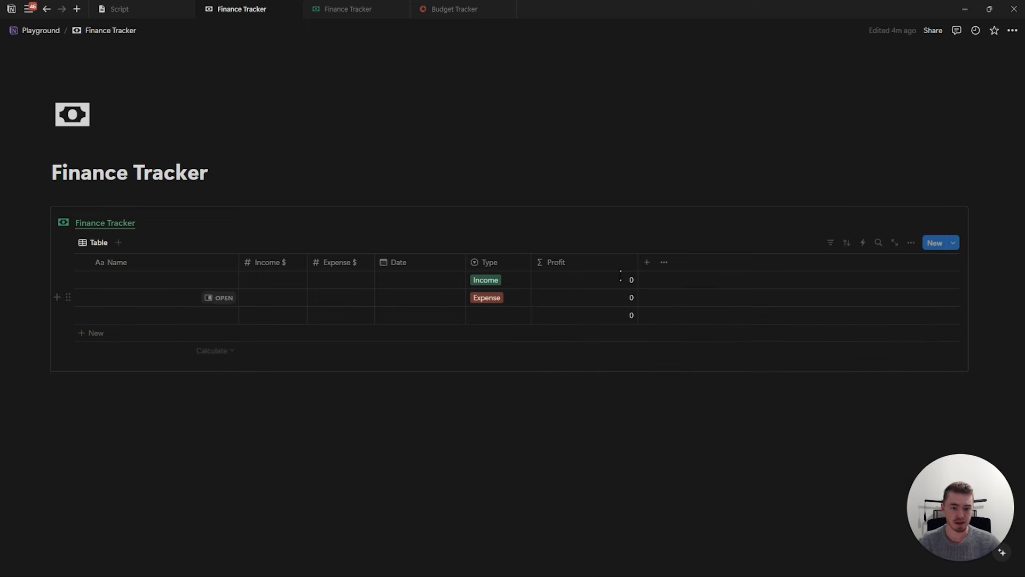
Set the Profit property's number format to US Dollar and narrow its column
{"action": "left_click", "coordinate": [560, 262]}
{"action": "left_click", "coordinate": [572, 303]}
{"action": "left_click", "coordinate": [908, 336]}
{"action": "left_click", "coordinate": [965, 261]}
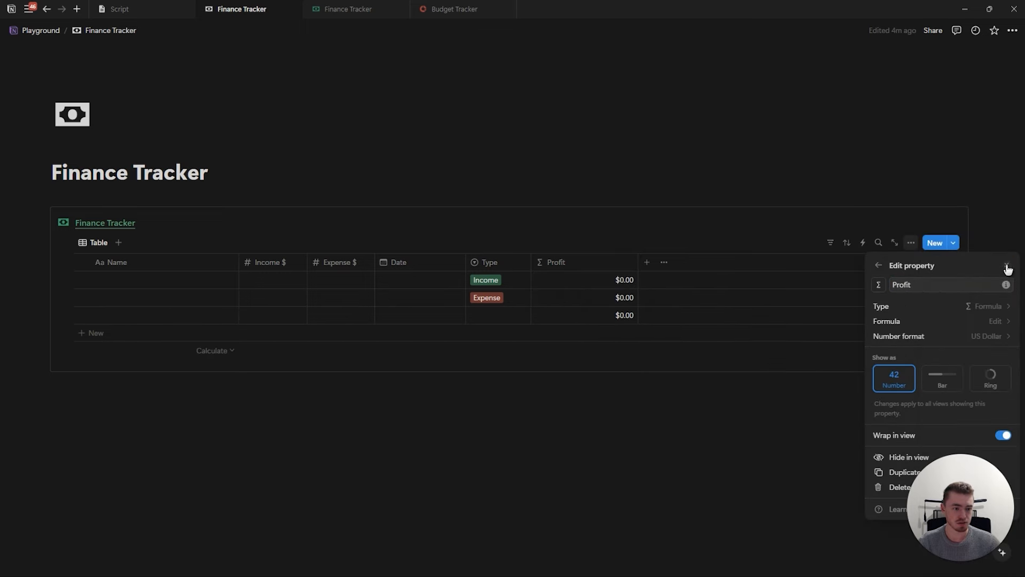
{"action": "left_click", "coordinate": [1008, 265]}
{"action": "left_click_drag", "start_coordinate": [638, 259], "coordinate": [593, 261]}
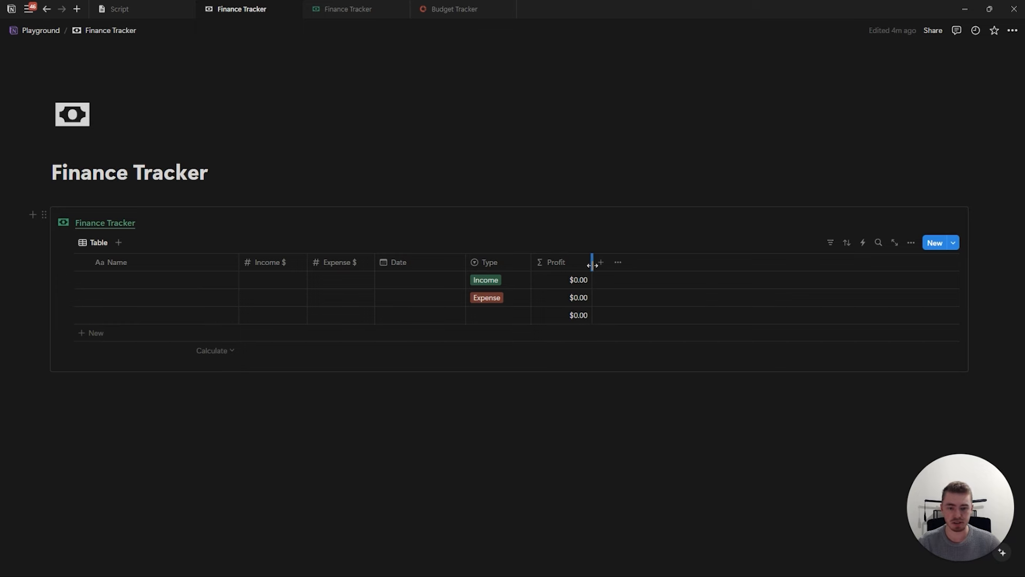
Enter an income of 500 in the first row and an expense of 100 in the second row
{"action": "left_click", "coordinate": [273, 278]}
{"action": "type", "text": "500"}
{"action": "key", "text": "Return"}
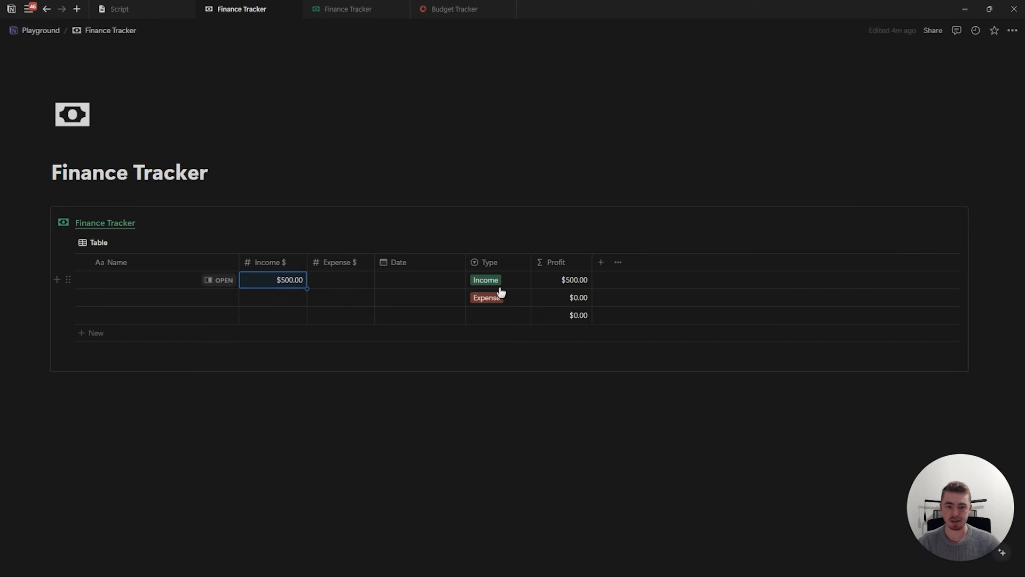
{"action": "left_click", "coordinate": [358, 304]}
{"action": "type", "text": "100"}
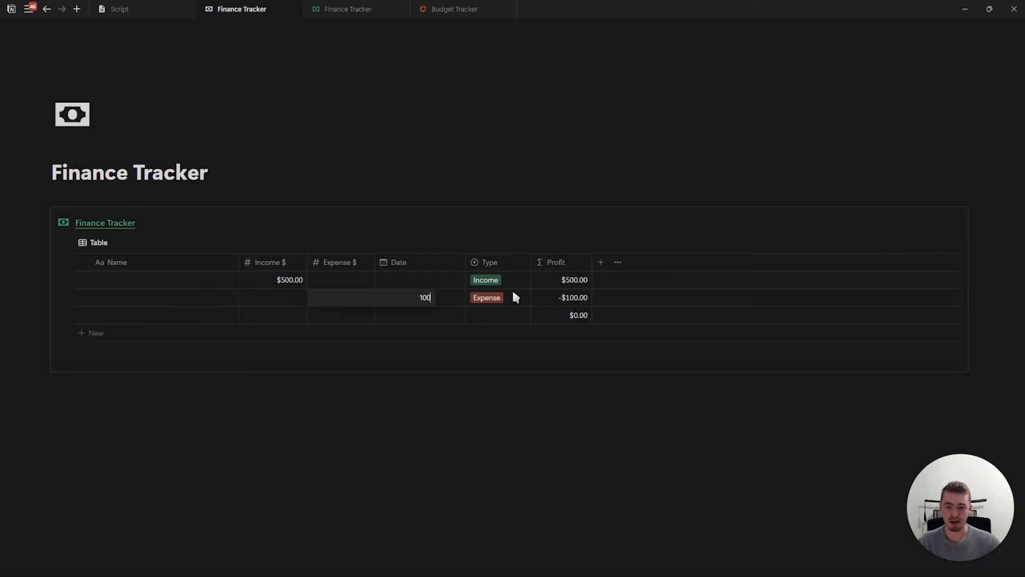
{"action": "key", "text": "Return"}
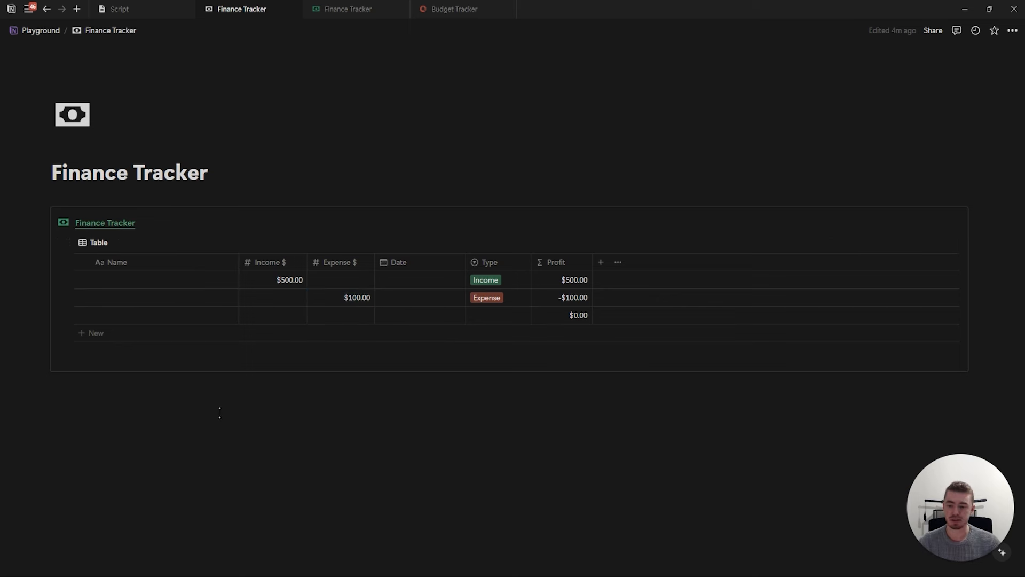
Insert a new blank table database below the Finance Tracker callout and title it "Income Sources"
{"action": "scroll", "coordinate": [120, 384], "scroll_direction": "down", "scroll_amount": 1}
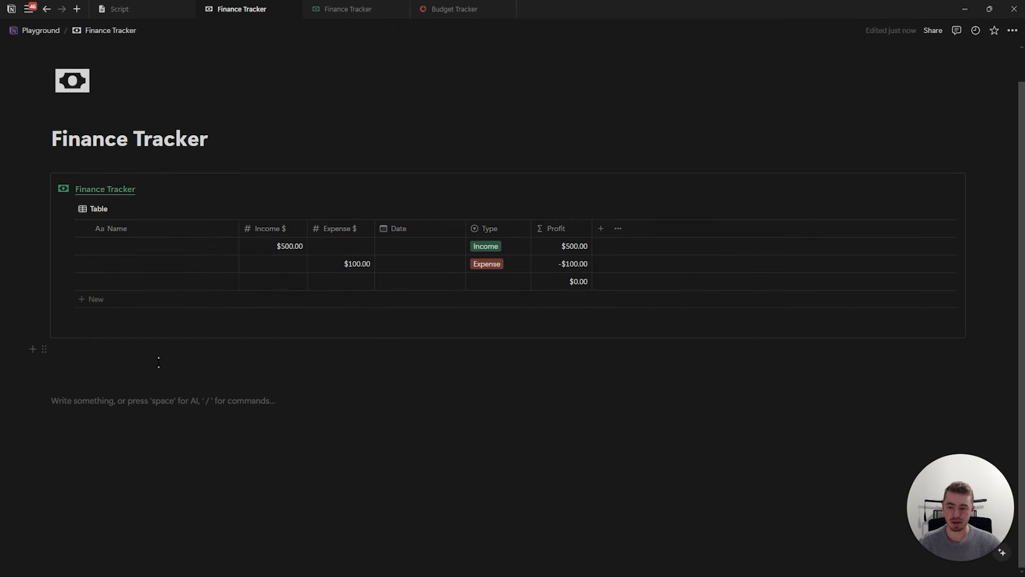
{"action": "type", "text": "/tabl"}
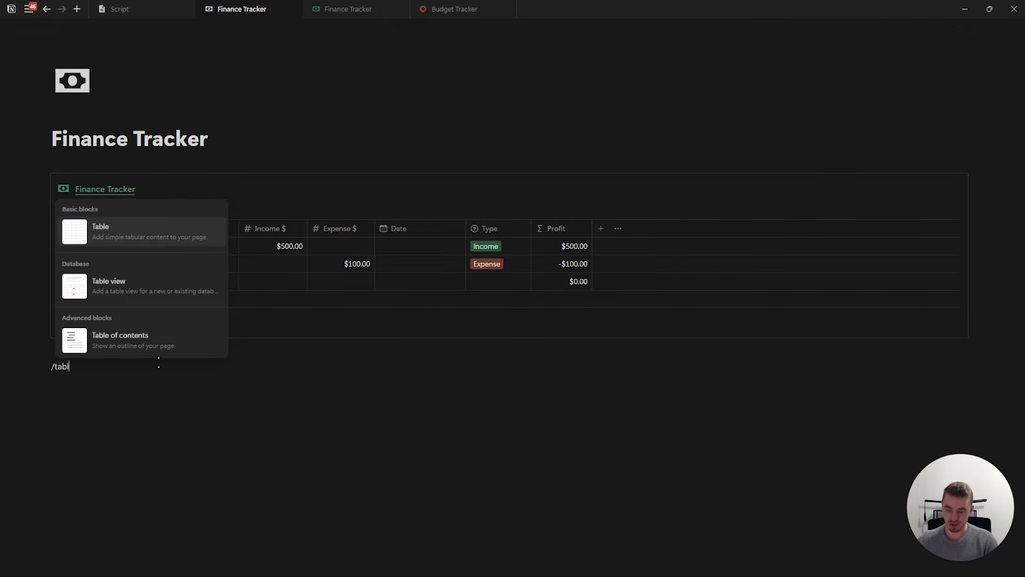
{"action": "key", "text": "Down"}
{"action": "key", "text": "Return"}
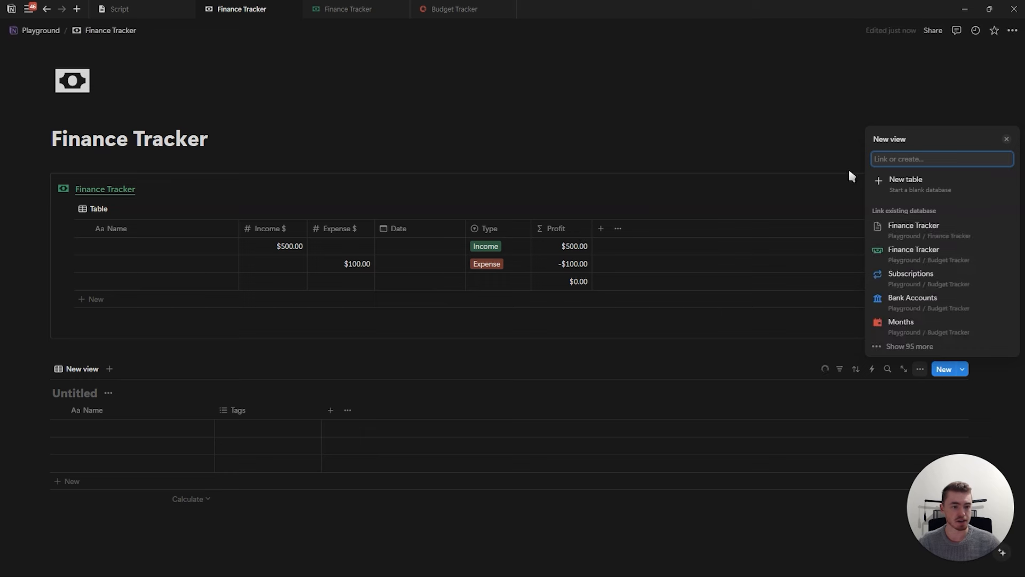
{"action": "left_click", "coordinate": [893, 185]}
{"action": "scroll", "coordinate": [73, 266], "scroll_direction": "down", "scroll_amount": 3}
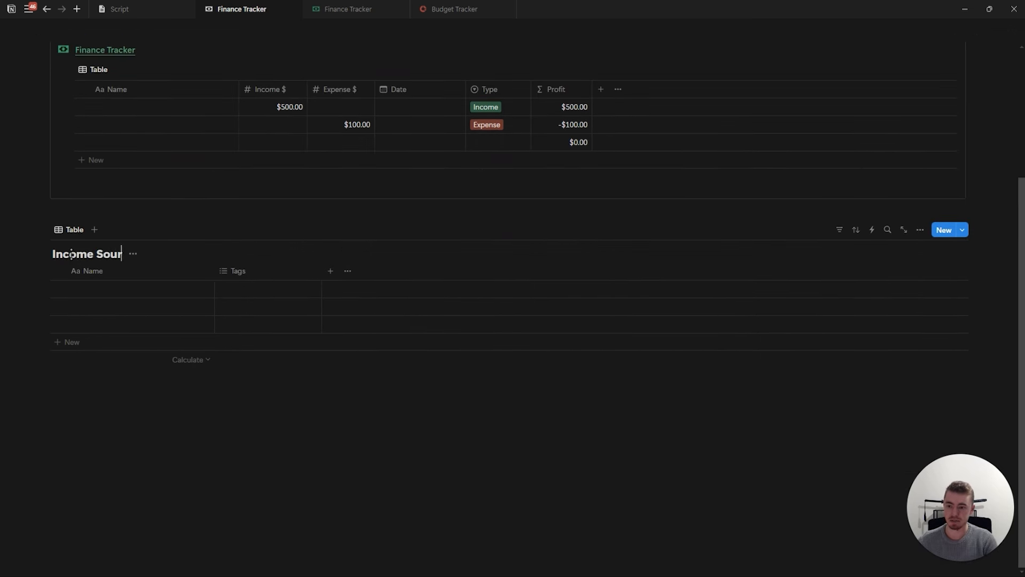
Delete the Tags property from the Income Sources database
{"action": "left_click", "coordinate": [270, 270]}
{"action": "left_click", "coordinate": [268, 444]}
{"action": "left_click", "coordinate": [433, 301]}
Insert a new blank table database below Income Sources and title it "Expense Source"
{"action": "left_click", "coordinate": [133, 407]}
{"action": "key", "text": "Return"}
{"action": "scroll", "coordinate": [151, 385], "scroll_direction": "down", "scroll_amount": 1}
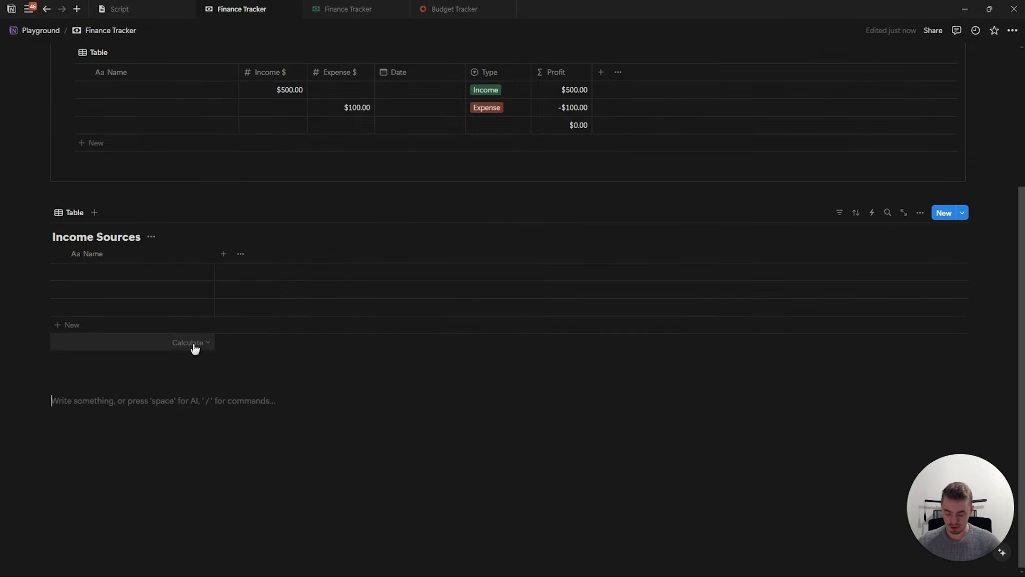
{"action": "type", "text": "/table"}
{"action": "key", "text": "Down"}
{"action": "key", "text": "Return"}
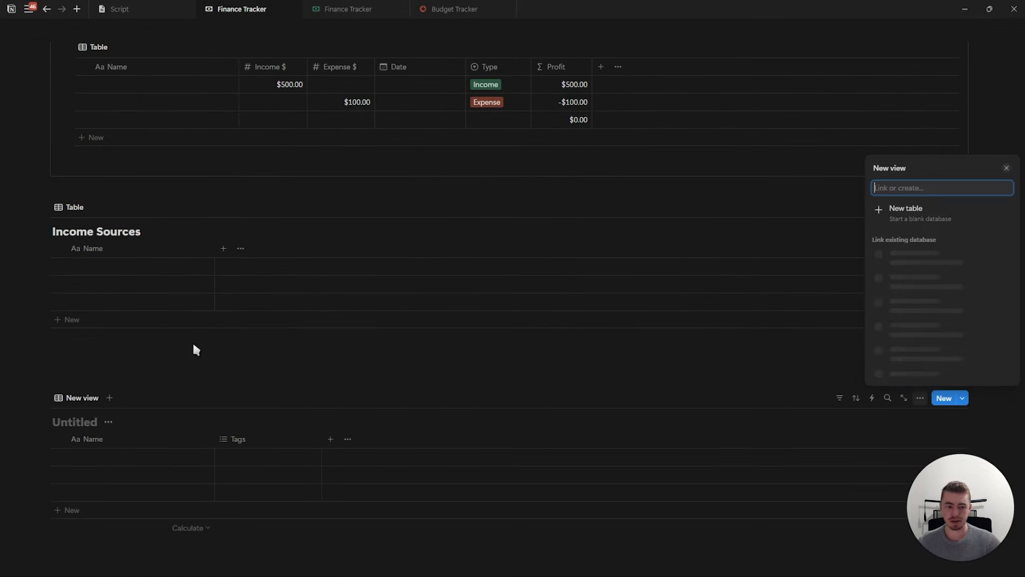
{"action": "left_click", "coordinate": [905, 212]}
{"action": "type", "text": "Expense Source"}
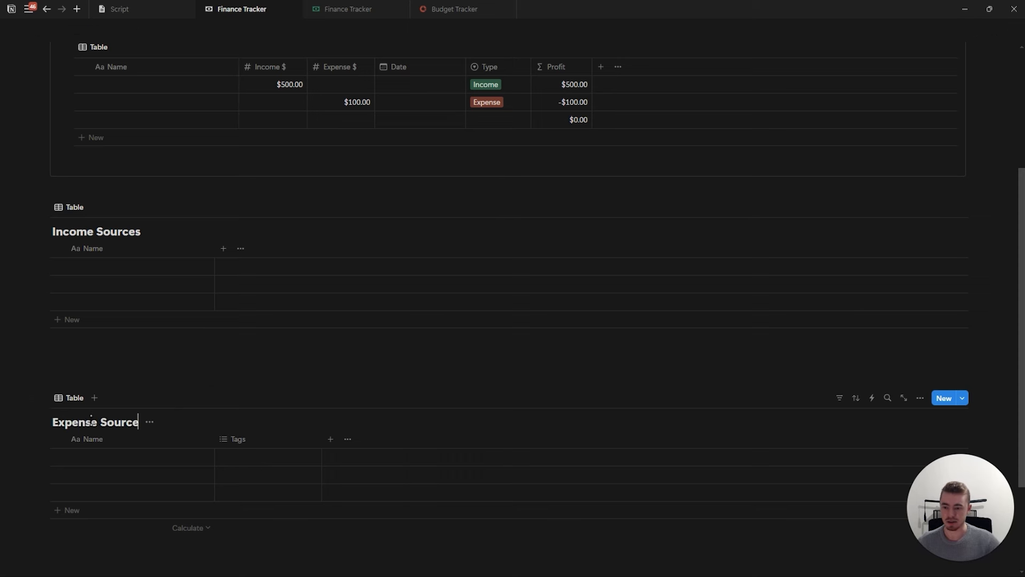
Insert a new blank table database below Expense Source and title it "Bank Account"
{"action": "scroll", "coordinate": [91, 416], "scroll_direction": "down", "scroll_amount": 3}
{"action": "left_click", "coordinate": [167, 467]}
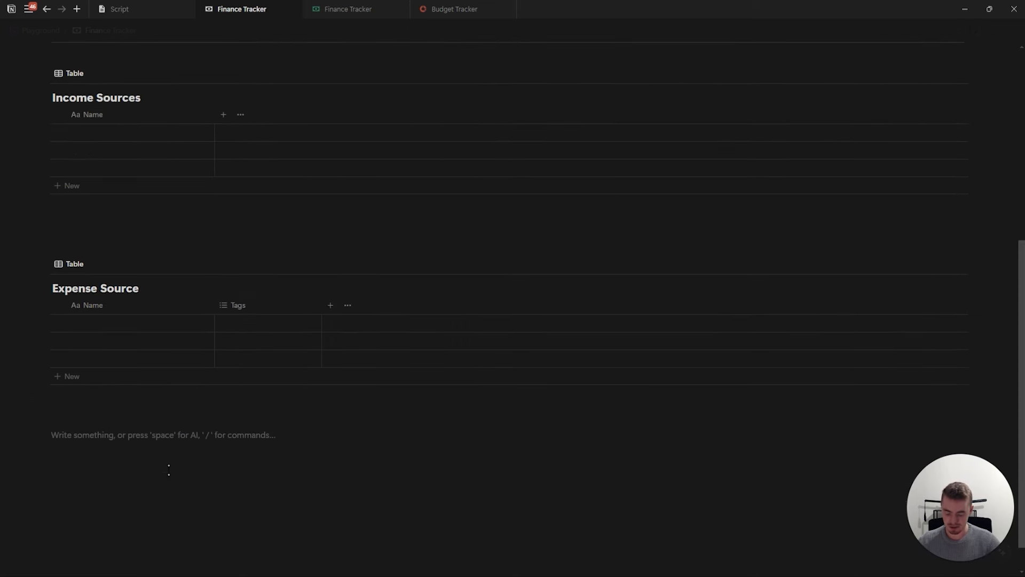
{"action": "type", "text": "/tabl"}
{"action": "key", "text": "Down"}
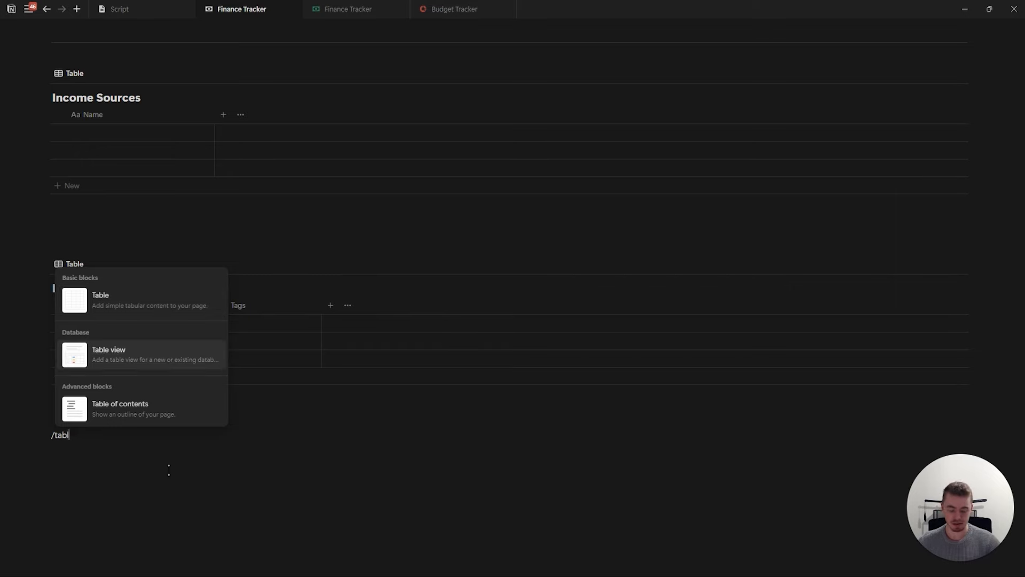
{"action": "key", "text": "Return"}
{"action": "left_click", "coordinate": [882, 210]}
{"action": "type", "text": "Bank Account"}
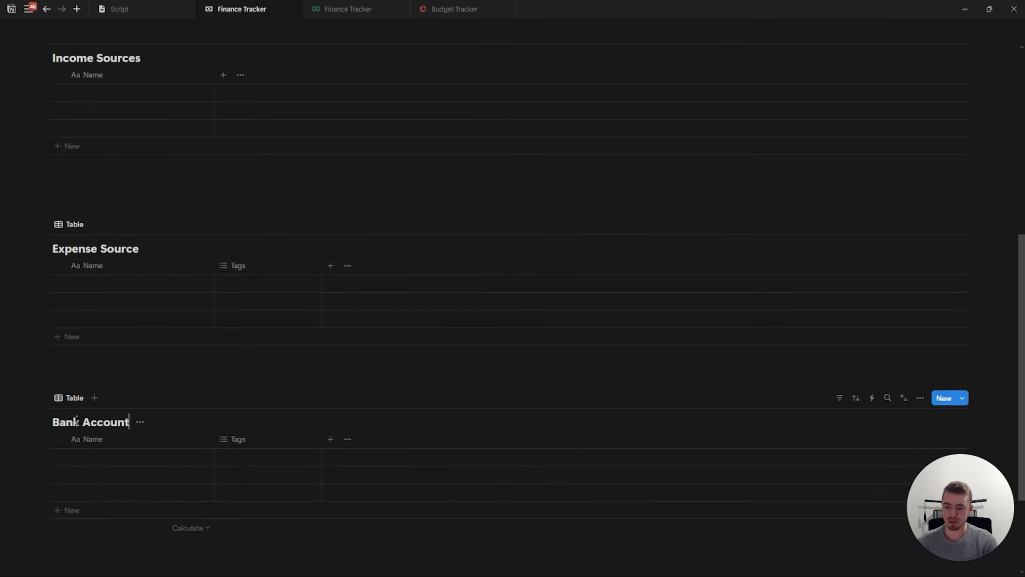
Delete the Tags property from the Bank Account and Expense Source databases
{"action": "left_click", "coordinate": [270, 439]}
{"action": "left_click", "coordinate": [284, 400]}
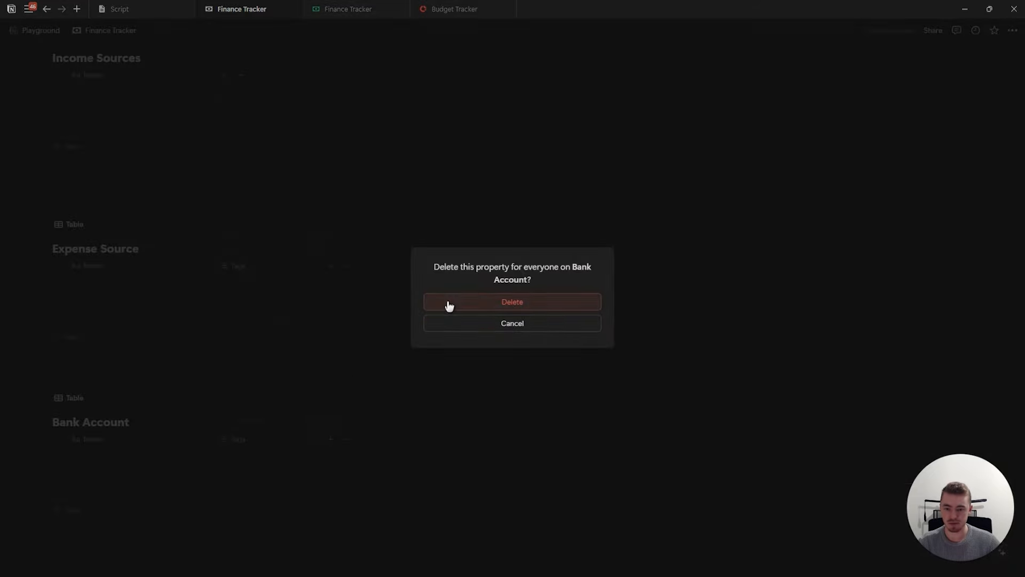
{"action": "left_click", "coordinate": [448, 302]}
{"action": "left_click", "coordinate": [239, 265]}
{"action": "left_click", "coordinate": [235, 442]}
{"action": "left_click", "coordinate": [439, 299]}
Name the first two Income Sources entries Gumroad and YouTube, and delete the empty third row
{"action": "scroll", "coordinate": [158, 234], "scroll_direction": "up", "scroll_amount": 3}
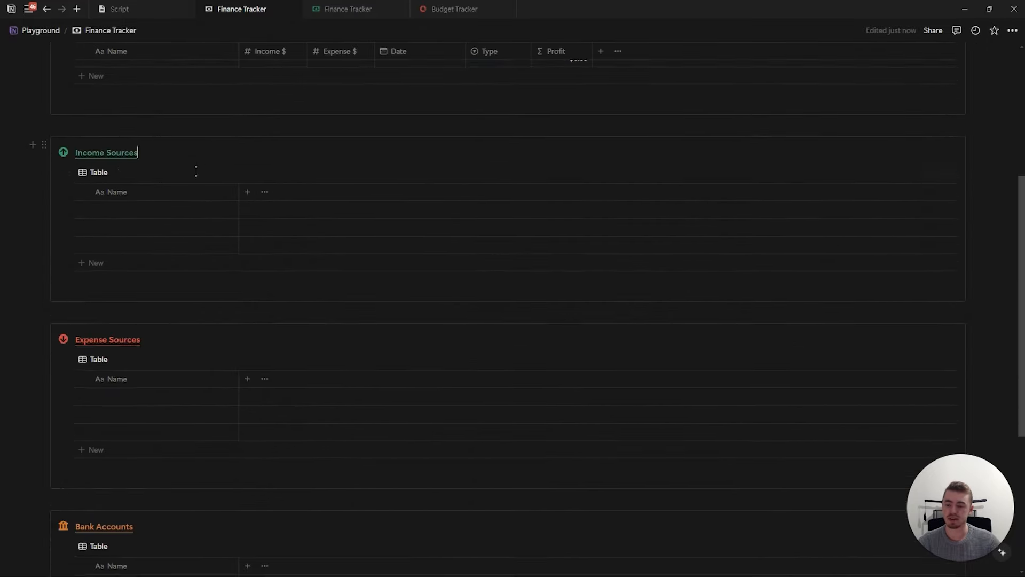
{"action": "scroll", "coordinate": [194, 171], "scroll_direction": "down", "scroll_amount": 3}
{"action": "scroll", "coordinate": [159, 311], "scroll_direction": "up", "scroll_amount": 3}
{"action": "left_click", "coordinate": [126, 216]}
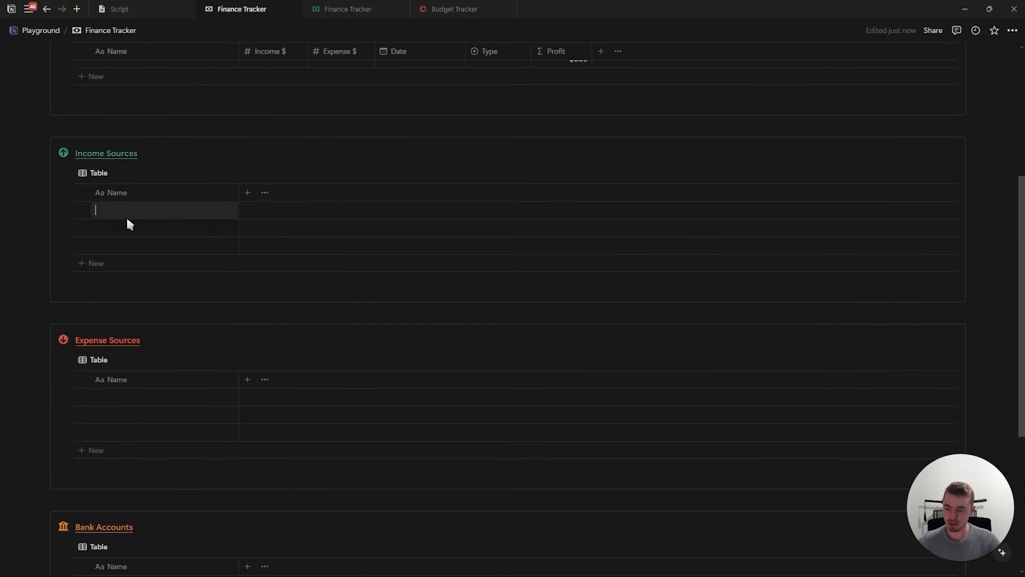
{"action": "type", "text": "Gumroad"}
{"action": "key", "text": "Return"}
{"action": "left_click", "coordinate": [130, 228]}
{"action": "type", "text": "YouTube"}
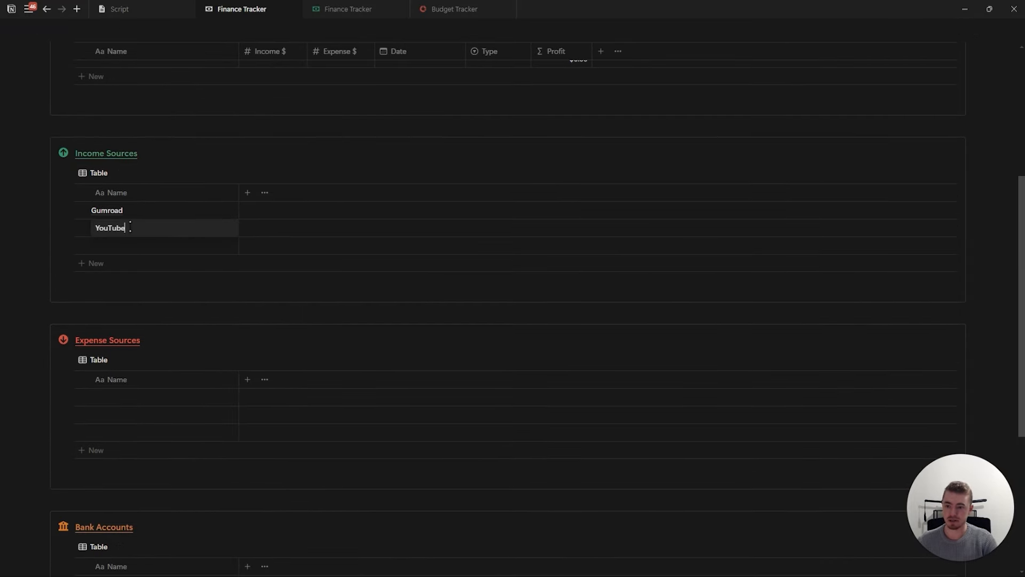
{"action": "key", "text": "Escape"}
{"action": "left_click_drag", "start_coordinate": [995, 253], "coordinate": [908, 255]}
{"action": "key", "text": "Delete"}
Name the first two Expense Sources entries Food and Software
{"action": "scroll", "coordinate": [112, 341], "scroll_direction": "down", "scroll_amount": 2}
{"action": "left_click", "coordinate": [158, 273]}
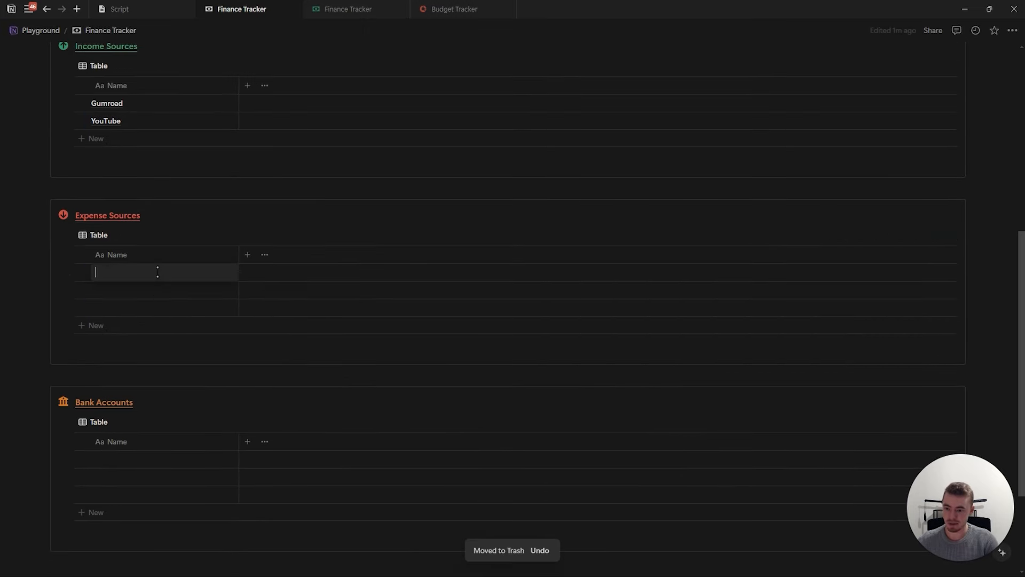
{"action": "left_click", "coordinate": [172, 289]}
{"action": "type", "text": "S"}
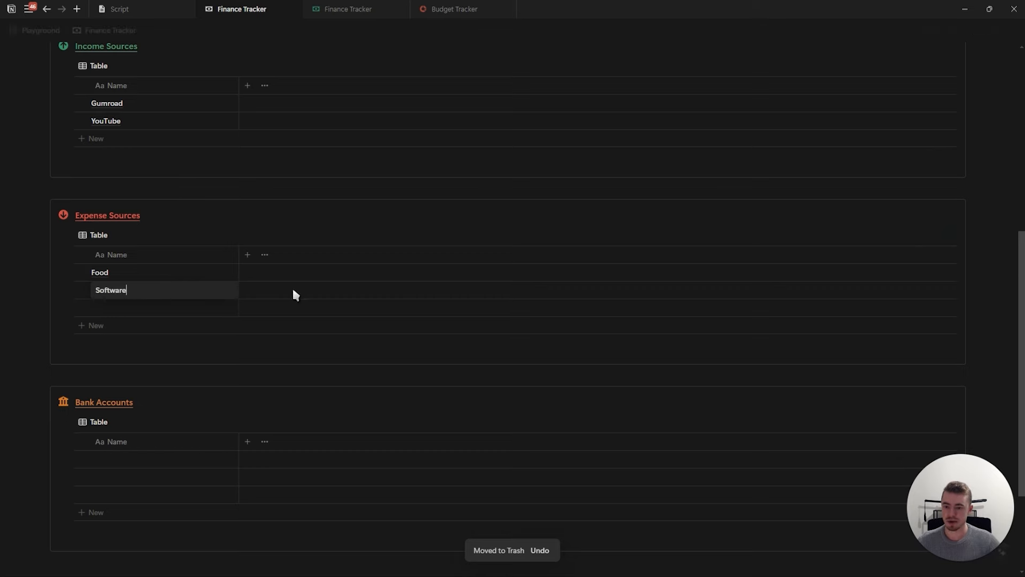
{"action": "type", "text": "oftware"}
{"action": "key", "text": "Escape"}
Name the first two Bank Accounts entries Debit and PayPal, and delete the empty third row
{"action": "scroll", "coordinate": [124, 325], "scroll_direction": "down", "scroll_amount": 2}
{"action": "left_click", "coordinate": [124, 320]}
{"action": "type", "text": "Debit"}
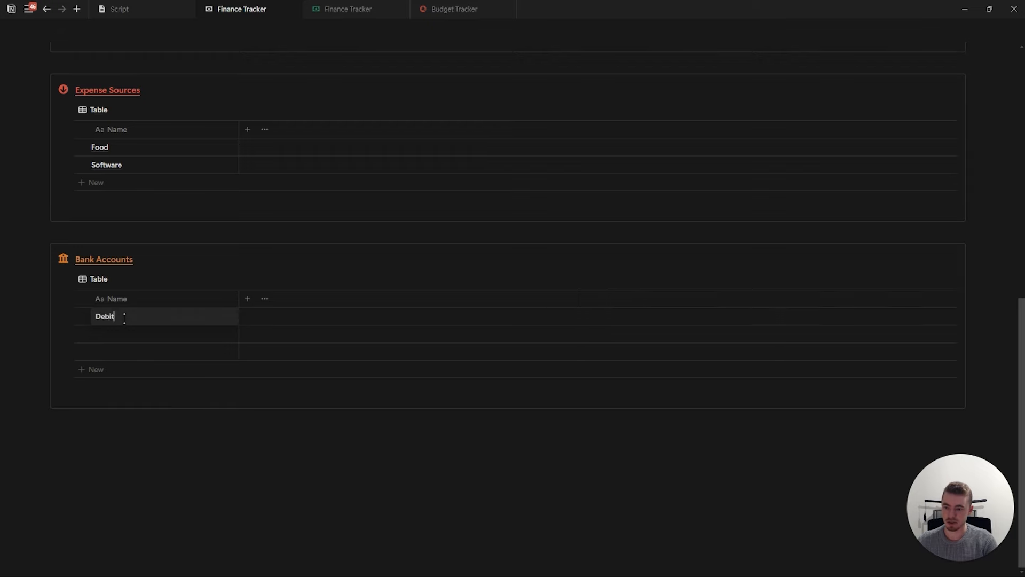
{"action": "key", "text": "Return"}
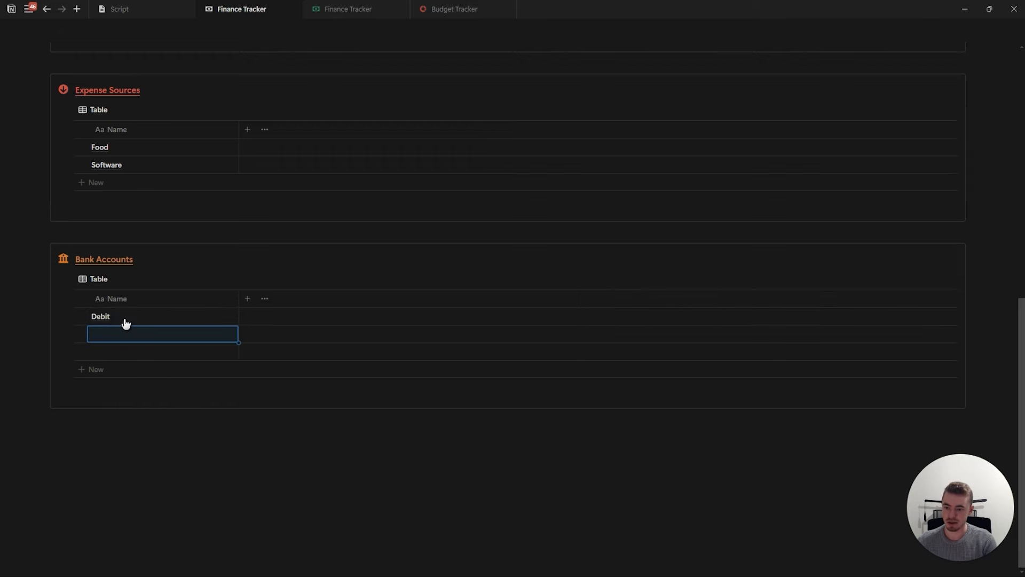
{"action": "type", "text": "PayPal"}
{"action": "key", "text": "Escape"}
{"action": "left_click_drag", "start_coordinate": [976, 357], "coordinate": [915, 348]}
{"action": "key", "text": "Delete"}
Narrow the Name column of the Finance Tracker table
{"action": "scroll", "coordinate": [341, 297], "scroll_direction": "up", "scroll_amount": 7}
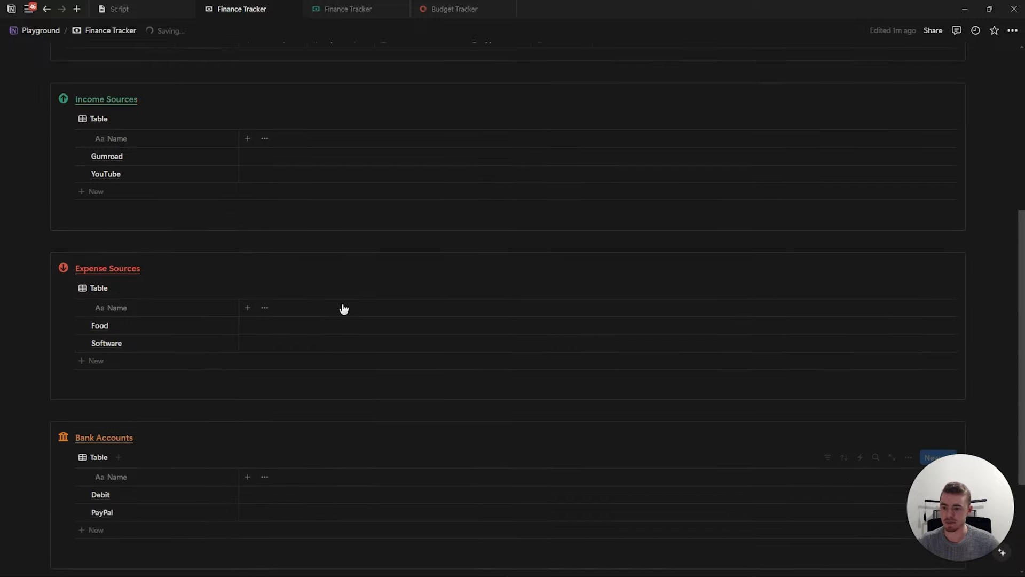
{"action": "scroll", "coordinate": [146, 212], "scroll_direction": "up", "scroll_amount": 1}
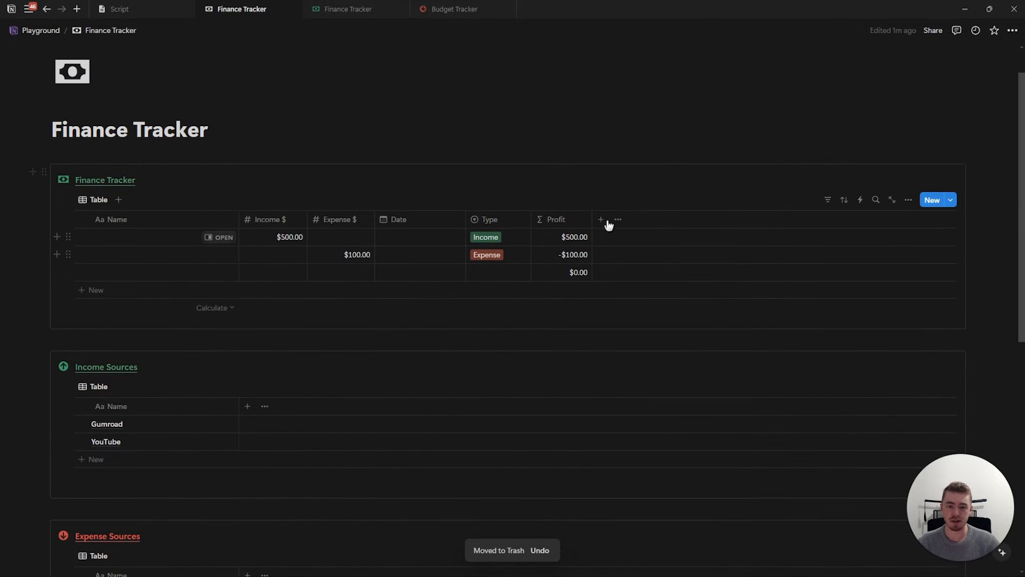
{"action": "left_click_drag", "start_coordinate": [238, 230], "coordinate": [201, 231]}
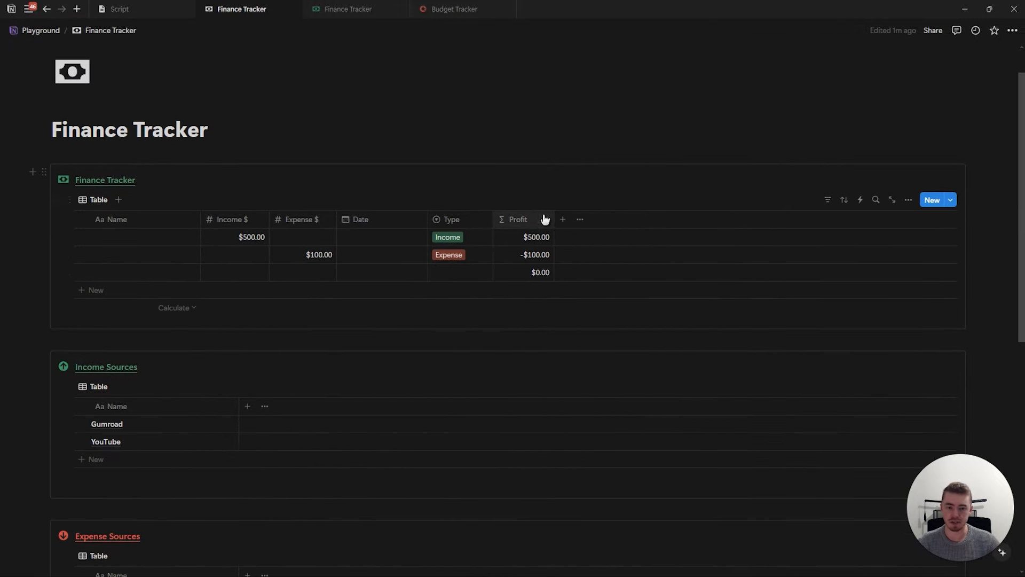
Add a relation property to Finance Tracker linked to Income Sources, with the related property shown on Income Sources
{"action": "left_click", "coordinate": [562, 219]}
{"action": "scroll", "coordinate": [929, 310], "scroll_direction": "down", "scroll_amount": 4}
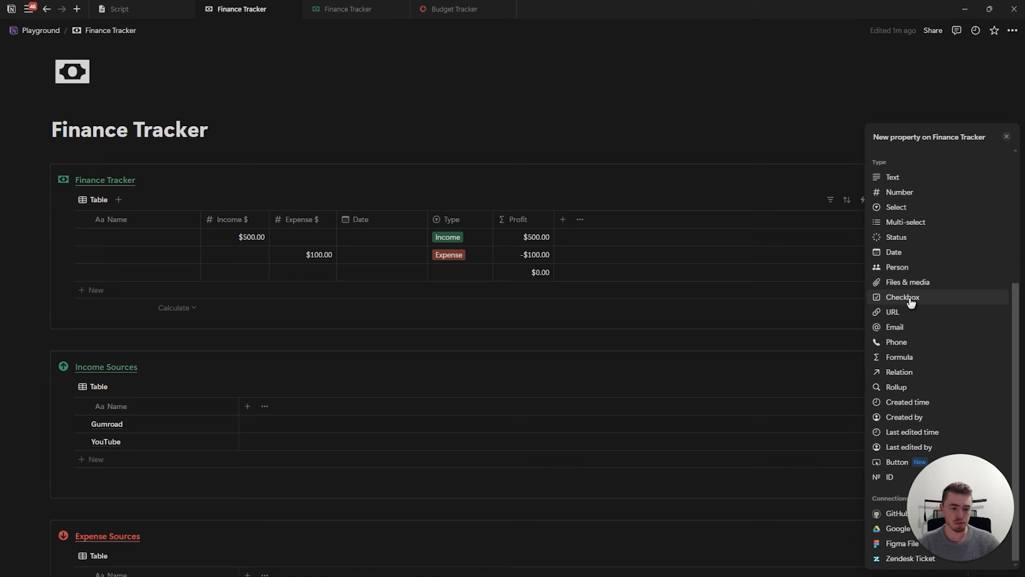
{"action": "left_click", "coordinate": [902, 373]}
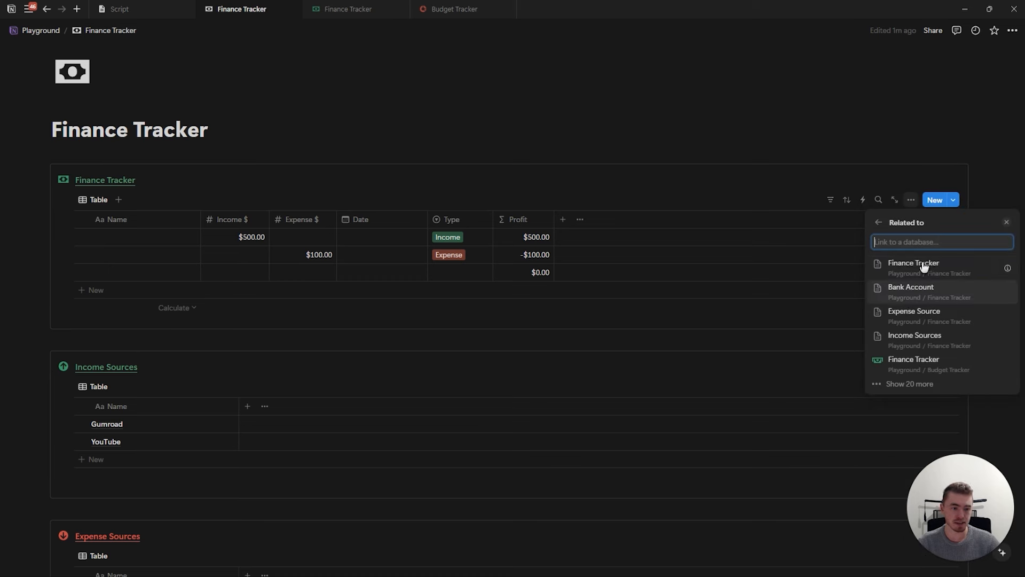
{"action": "left_click", "coordinate": [914, 339]}
{"action": "left_click", "coordinate": [914, 292]}
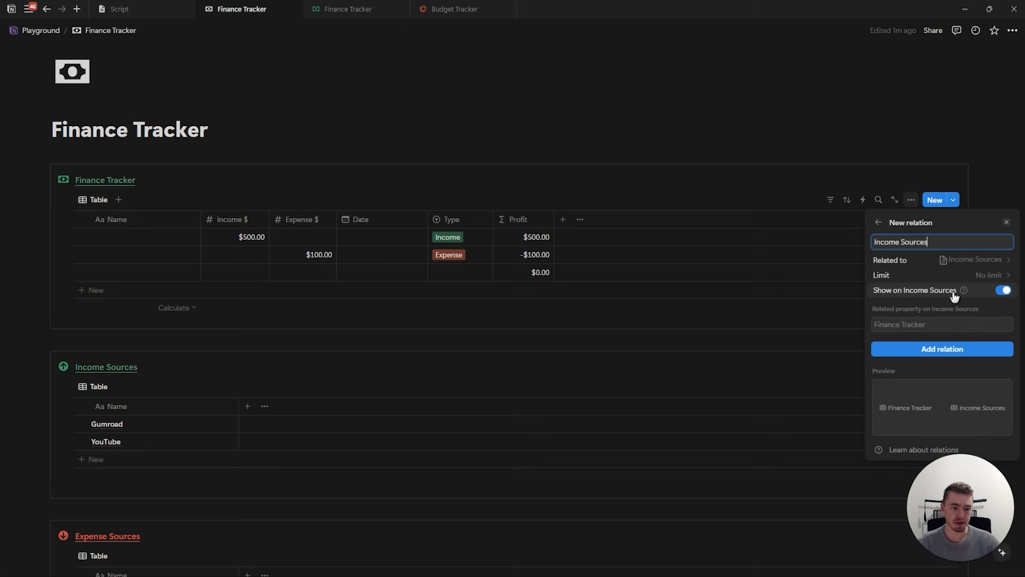
{"action": "left_click", "coordinate": [911, 349]}
{"action": "left_click", "coordinate": [1007, 222]}
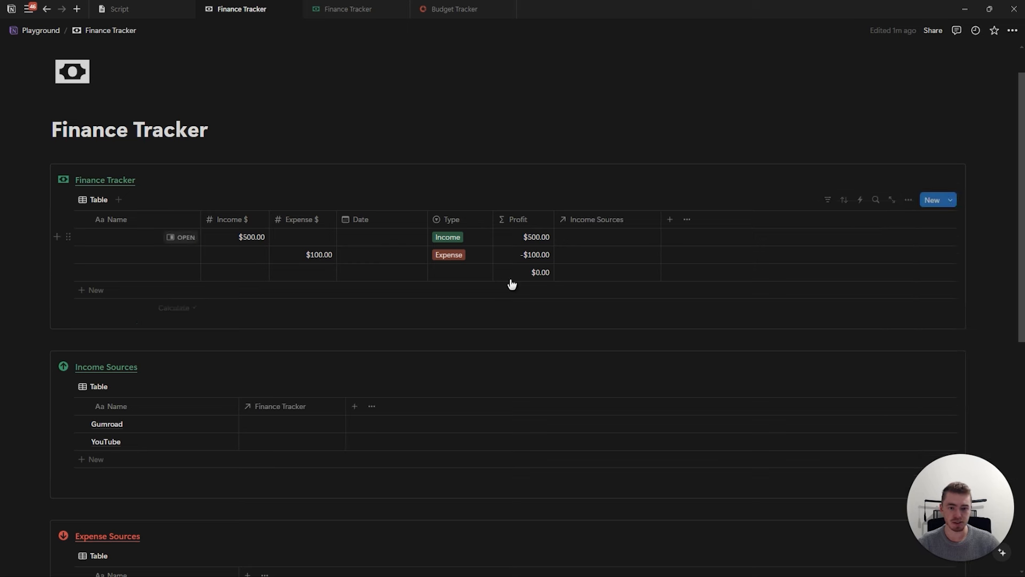
Link the $500 income entry to Gumroad and the third Finance Tracker entry to YouTube in the Income Sources relation
{"action": "scroll", "coordinate": [377, 339], "scroll_direction": "down", "scroll_amount": 2}
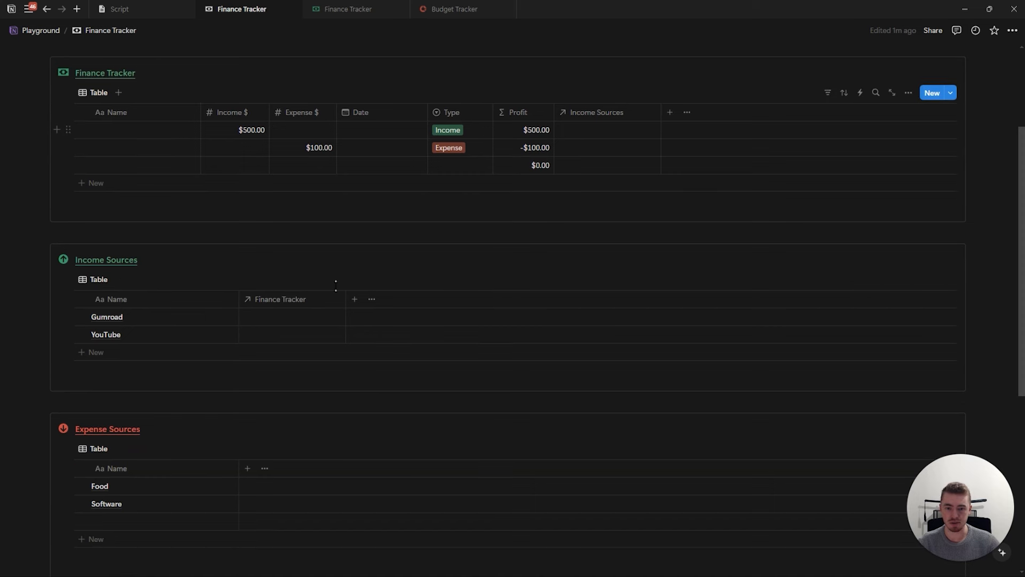
{"action": "left_click", "coordinate": [592, 132]}
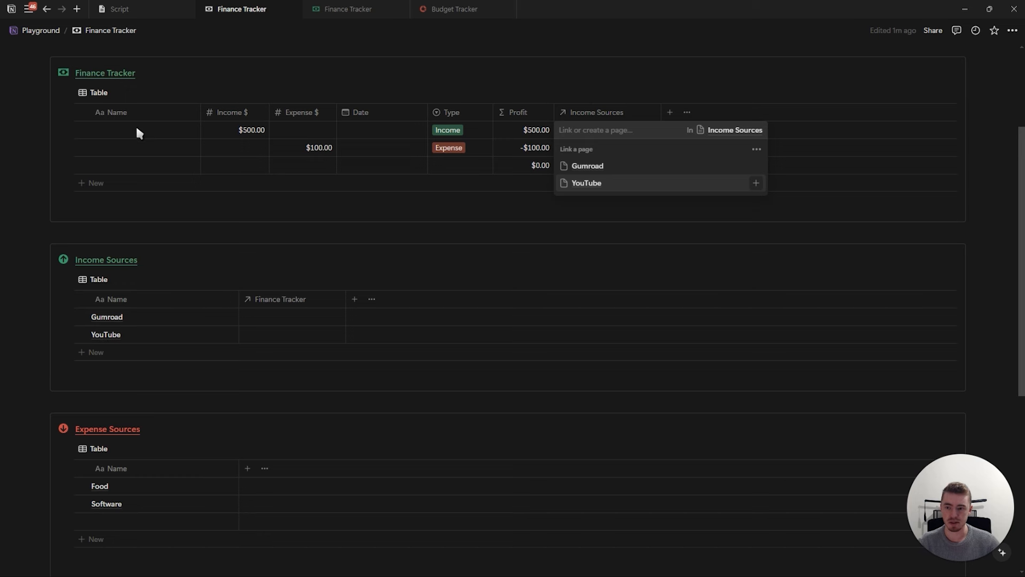
{"action": "left_click", "coordinate": [599, 165]}
{"action": "left_click", "coordinate": [327, 232]}
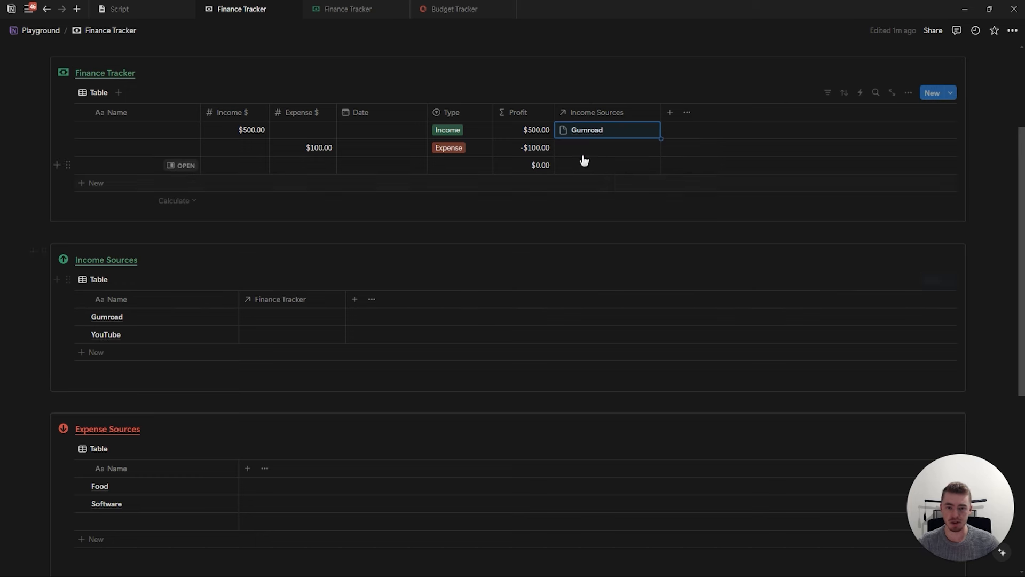
{"action": "left_click", "coordinate": [598, 149]}
{"action": "key", "text": "Escape"}
{"action": "left_click", "coordinate": [567, 166]}
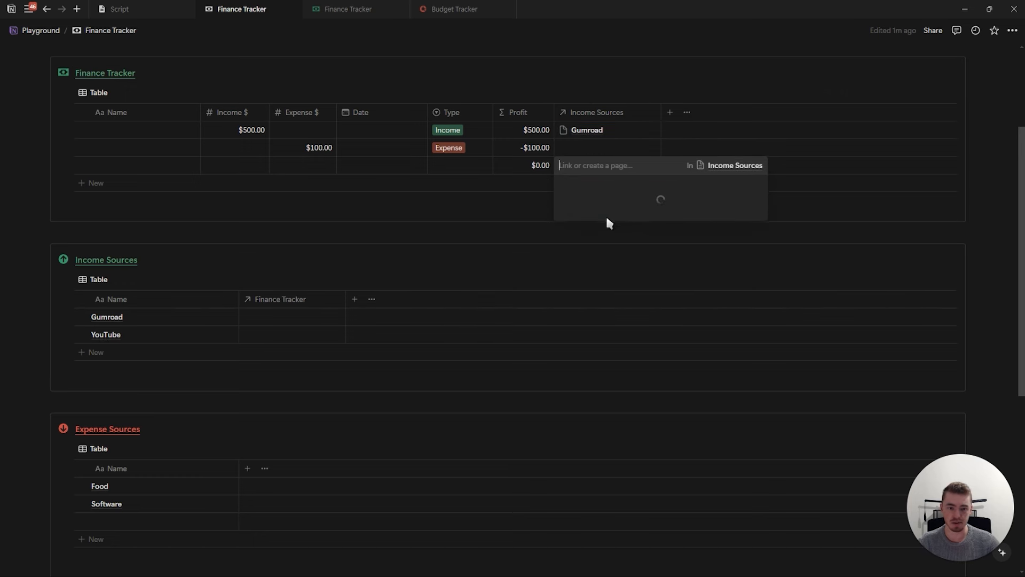
{"action": "left_click", "coordinate": [587, 224]}
{"action": "key", "text": "Escape"}
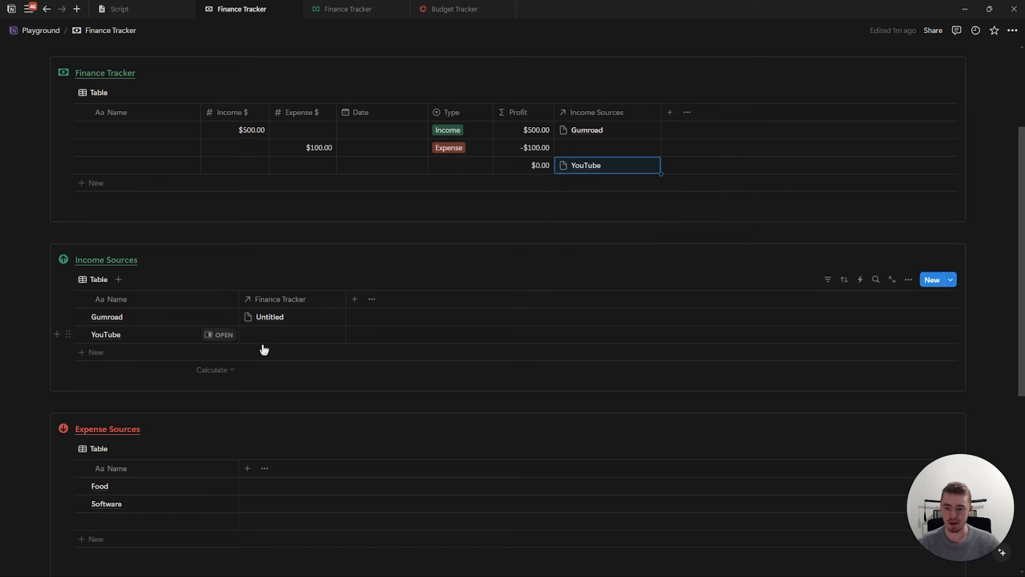
Name the three Finance Tracker entries 1, 2 and 3 in row order
{"action": "left_click", "coordinate": [141, 128]}
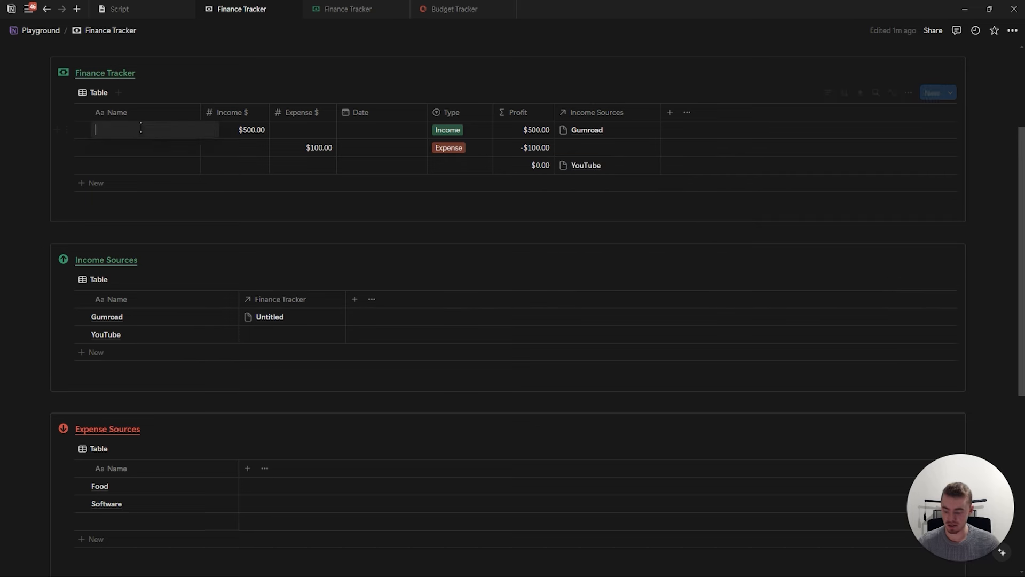
{"action": "left_click", "coordinate": [158, 151]}
{"action": "type", "text": "2"}
{"action": "left_click", "coordinate": [143, 169]}
{"action": "type", "text": "3"}
{"action": "key", "text": "Escape"}
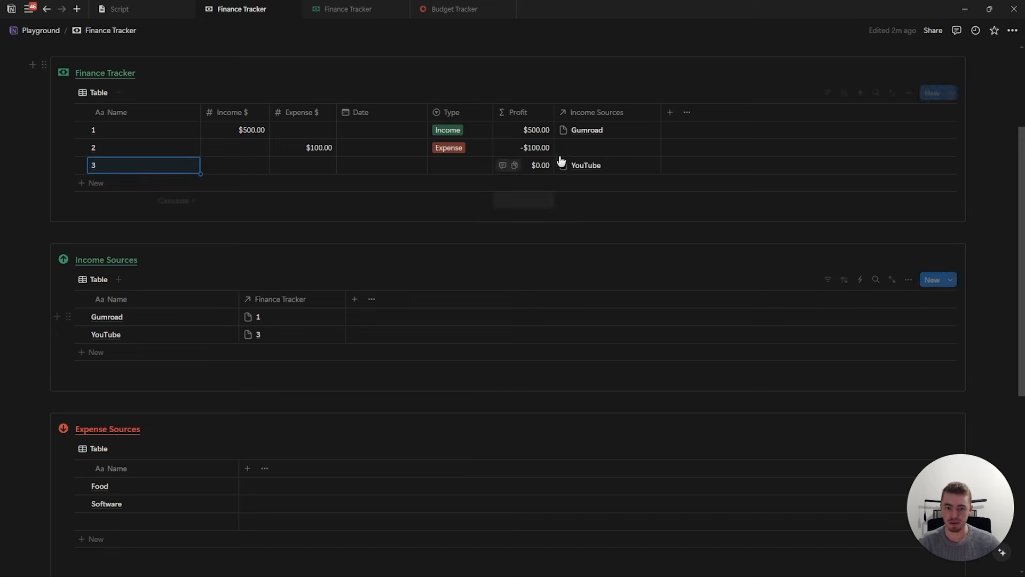
Add a relation property to Finance Tracker linked to Expense Source, with the related property shown on Expense Source
{"action": "scroll", "coordinate": [497, 230], "scroll_direction": "up", "scroll_amount": 3}
{"action": "left_click", "coordinate": [670, 219]}
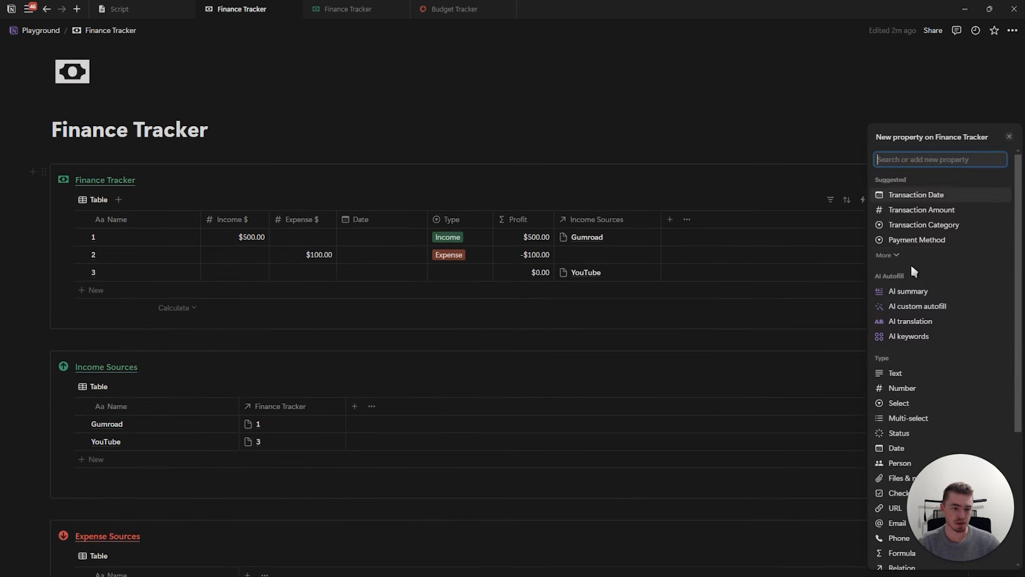
{"action": "scroll", "coordinate": [887, 259], "scroll_direction": "down", "scroll_amount": 4}
{"action": "left_click", "coordinate": [900, 374]}
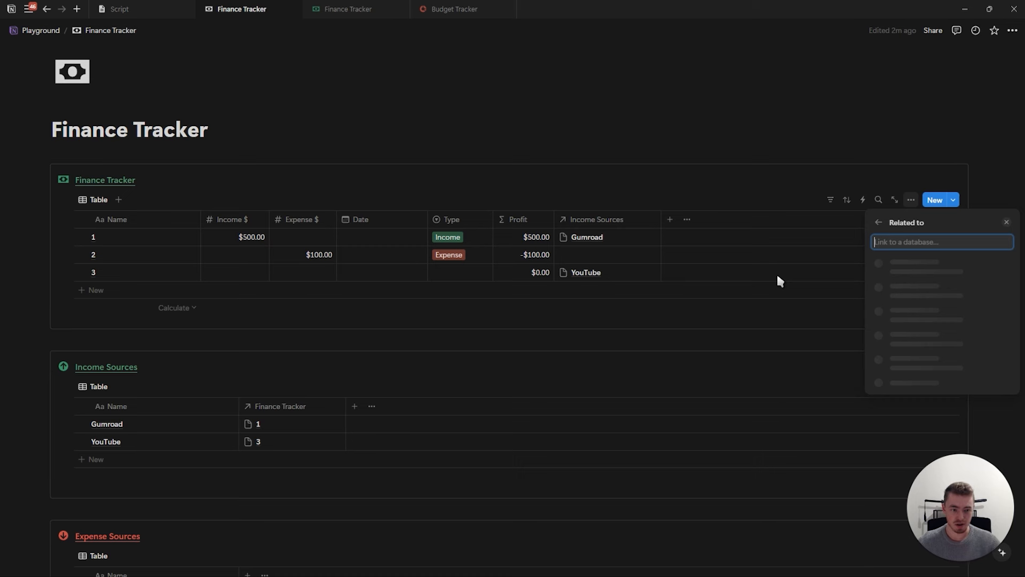
{"action": "left_click", "coordinate": [955, 311]}
{"action": "left_click", "coordinate": [927, 290]}
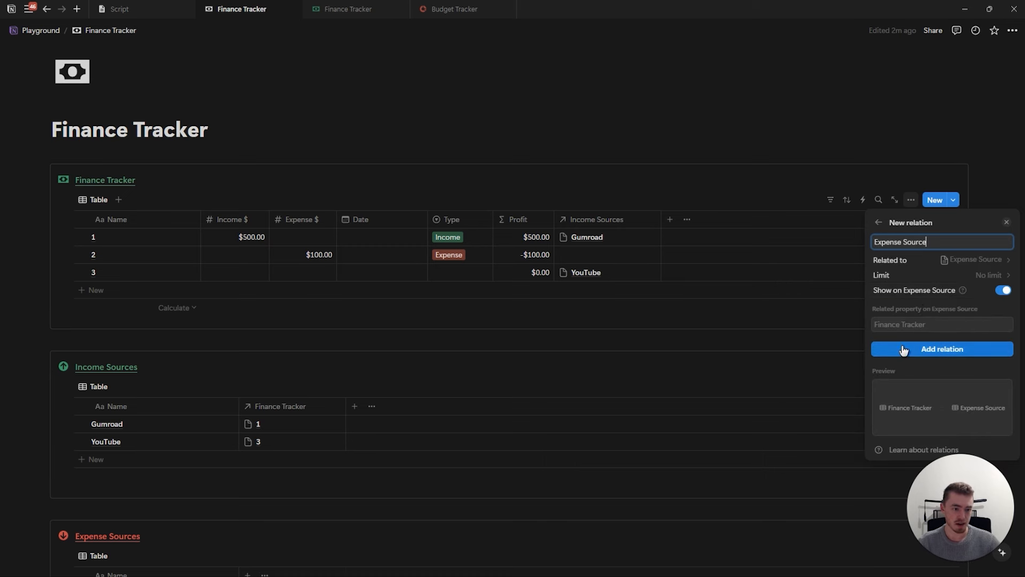
{"action": "left_click", "coordinate": [904, 349]}
{"action": "key", "text": "Escape"}
Add a relation property to Finance Tracker linked to Bank Account, with the related property shown on Bank Account
{"action": "left_click", "coordinate": [781, 220]}
{"action": "scroll", "coordinate": [881, 314], "scroll_direction": "down", "scroll_amount": 4}
{"action": "left_click", "coordinate": [903, 406]}
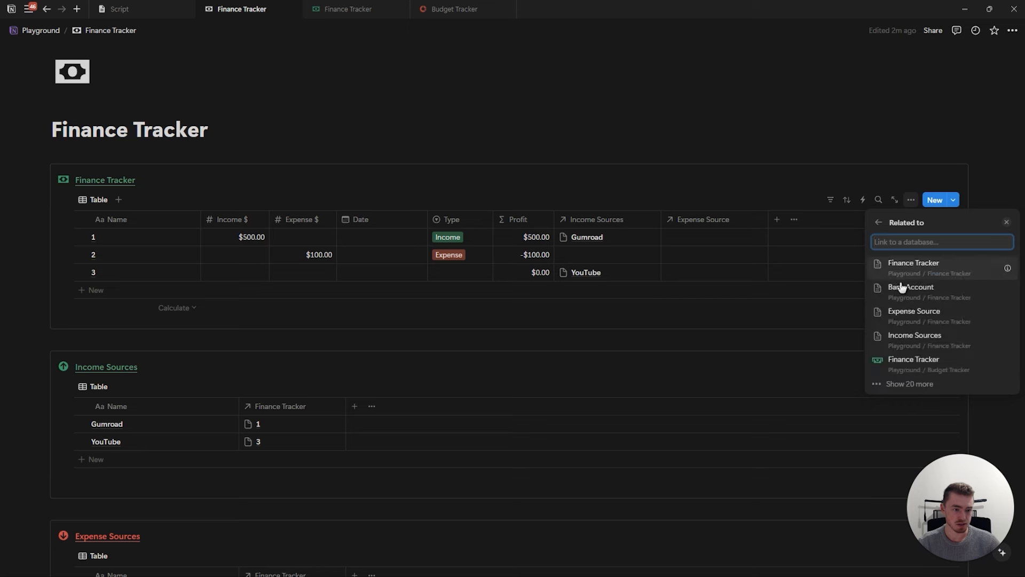
{"action": "left_click", "coordinate": [922, 292]}
{"action": "left_click", "coordinate": [926, 291]}
{"action": "left_click", "coordinate": [932, 349]}
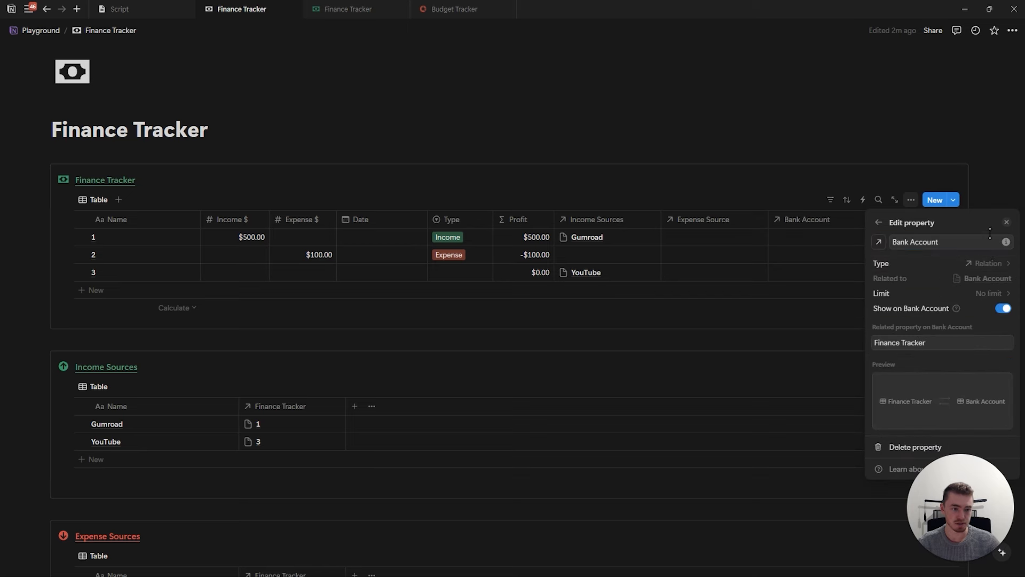
{"action": "left_click", "coordinate": [1007, 222]}
Review the relation columns in the supporting databases and delete the empty third row from Expense Sources
{"action": "scroll", "coordinate": [373, 298], "scroll_direction": "down", "scroll_amount": 8}
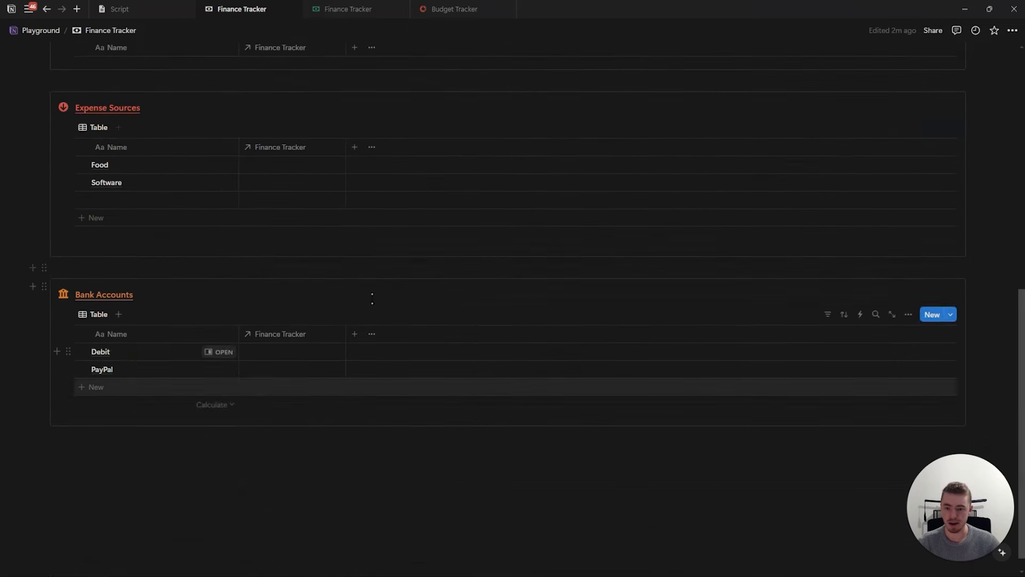
{"action": "scroll", "coordinate": [298, 331], "scroll_direction": "up", "scroll_amount": 9}
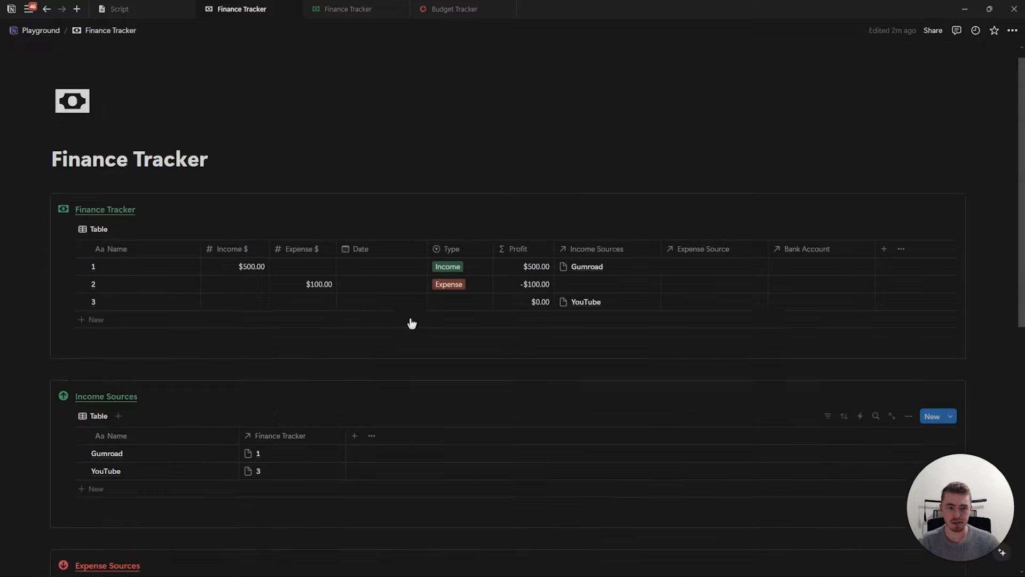
{"action": "scroll", "coordinate": [309, 272], "scroll_direction": "down", "scroll_amount": 8}
{"action": "scroll", "coordinate": [321, 236], "scroll_direction": "up", "scroll_amount": 3}
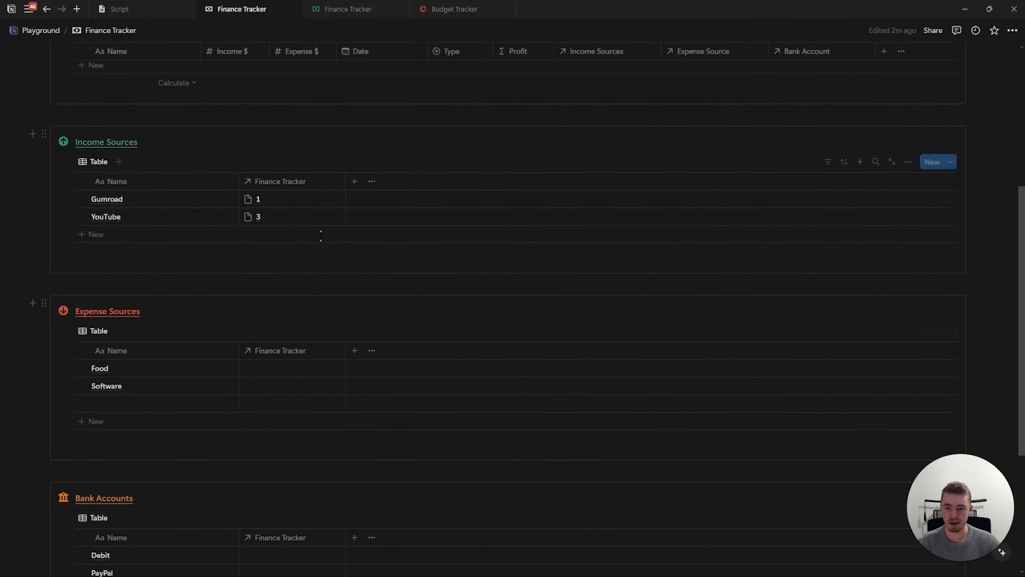
{"action": "scroll", "coordinate": [321, 235], "scroll_direction": "down", "scroll_amount": 4}
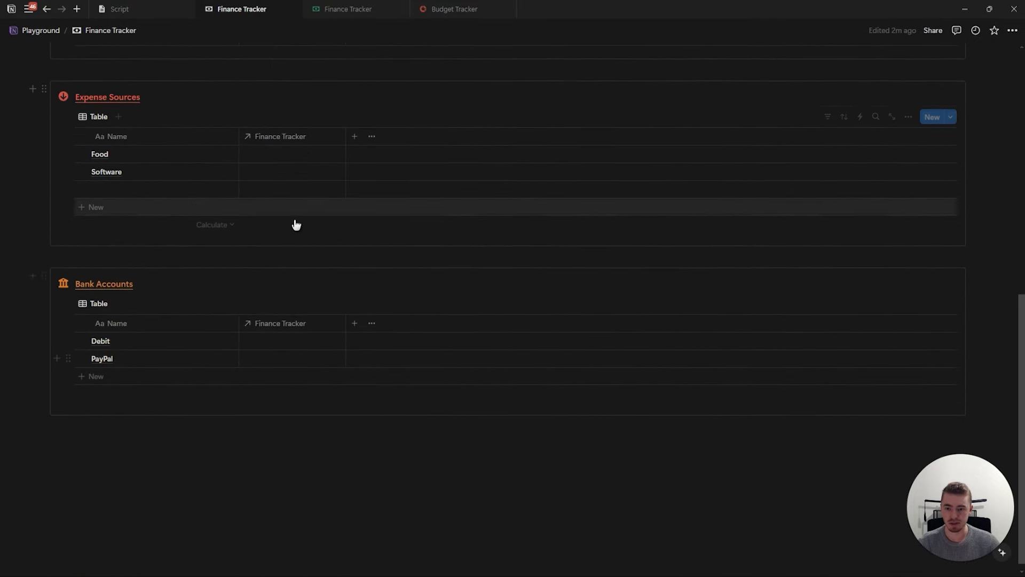
{"action": "scroll", "coordinate": [297, 225], "scroll_direction": "up", "scroll_amount": 4}
{"action": "scroll", "coordinate": [338, 163], "scroll_direction": "down", "scroll_amount": 1}
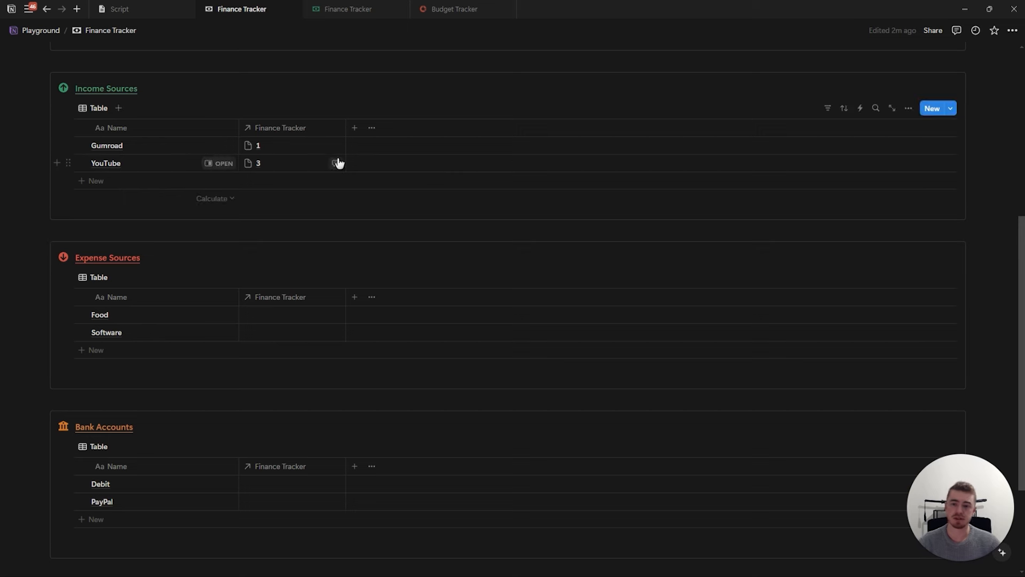
Add a rollup property named Total to Income Sources, based on the Finance Tracker relation
{"action": "left_click", "coordinate": [351, 133]}
{"action": "scroll", "coordinate": [916, 321], "scroll_direction": "down", "scroll_amount": 3}
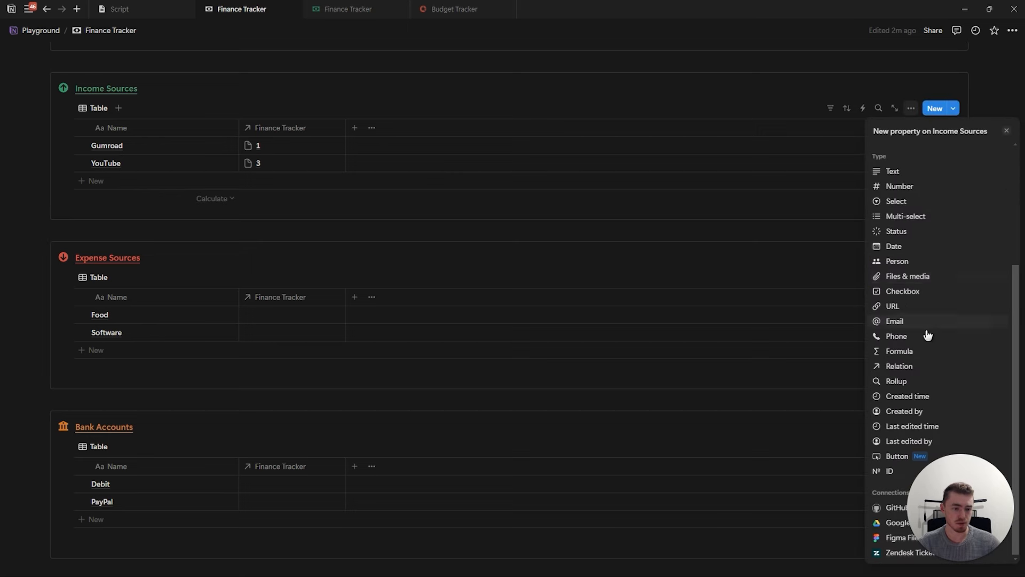
{"action": "left_click", "coordinate": [903, 381]}
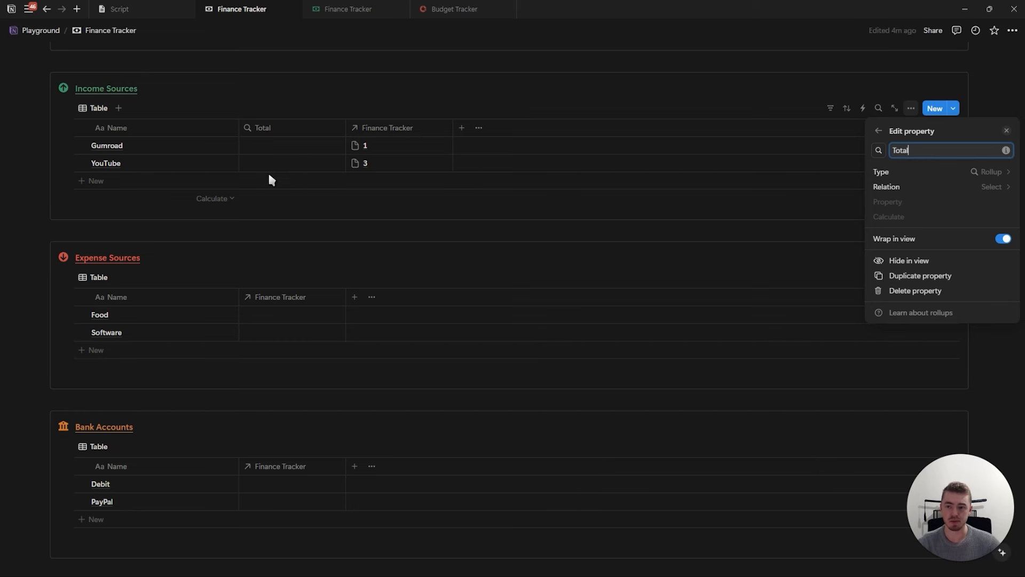
{"action": "left_click", "coordinate": [930, 192]}
{"action": "left_click", "coordinate": [919, 207]}
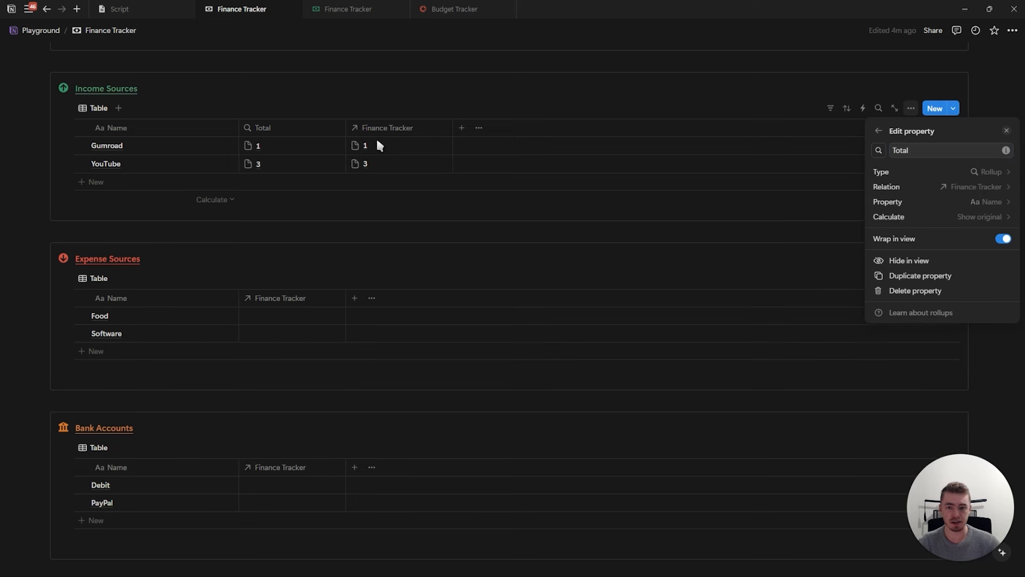
Configure the Income Sources Total rollup to calculate the Sum of the Income $ property
{"action": "left_click", "coordinate": [926, 205]}
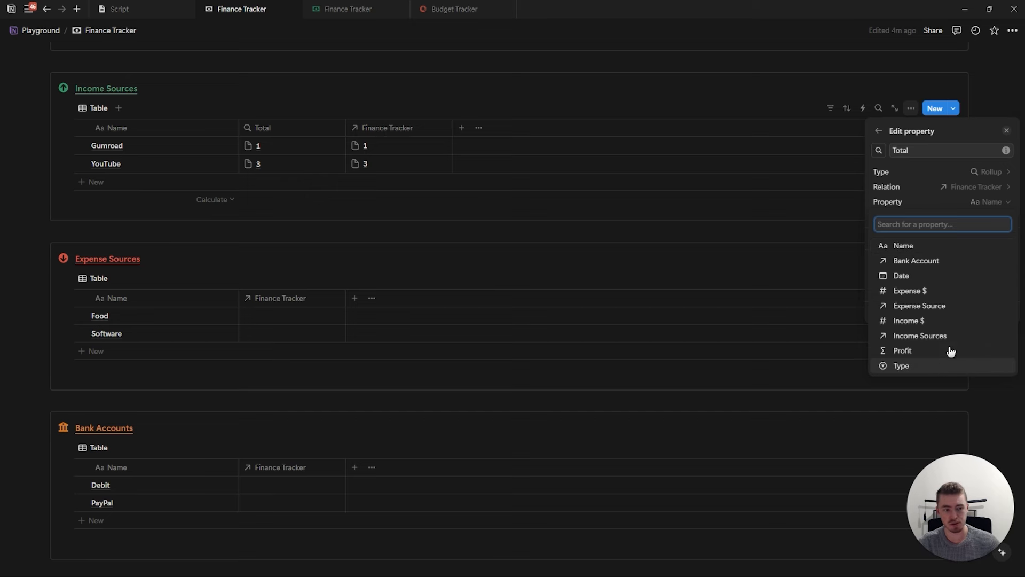
{"action": "left_click", "coordinate": [914, 321]}
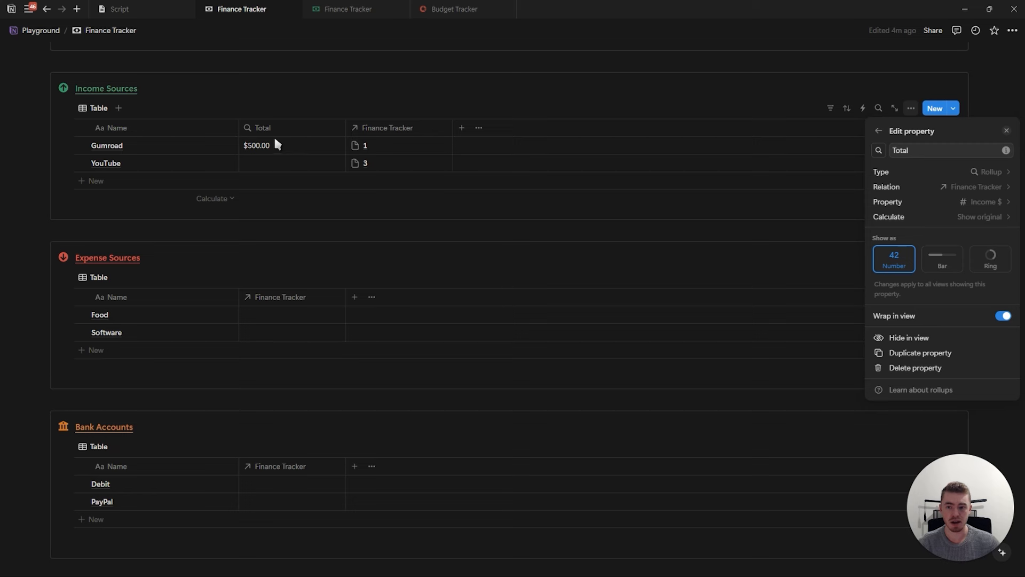
{"action": "left_click", "coordinate": [920, 214]}
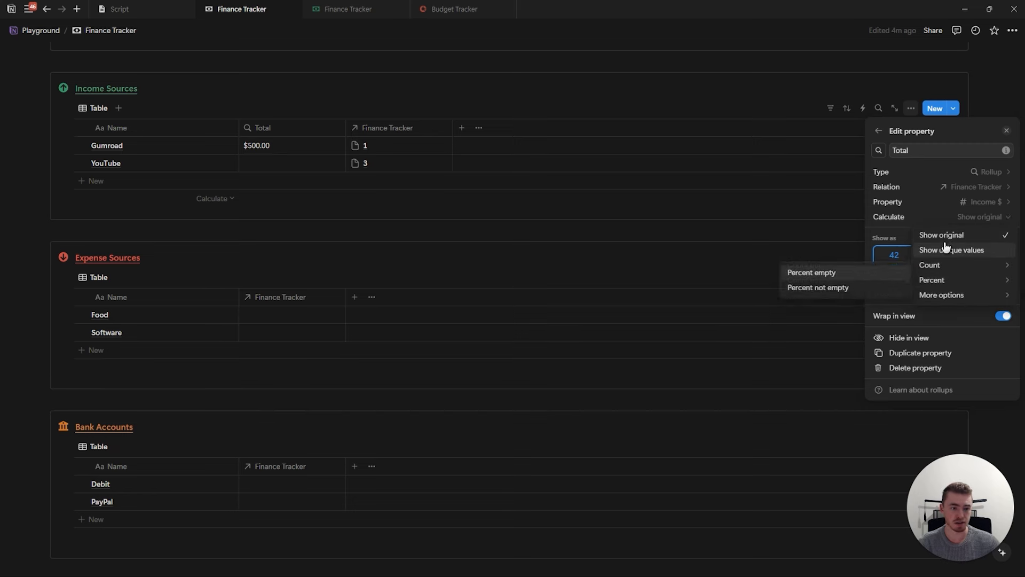
{"action": "mouse_move", "coordinate": [943, 297]}
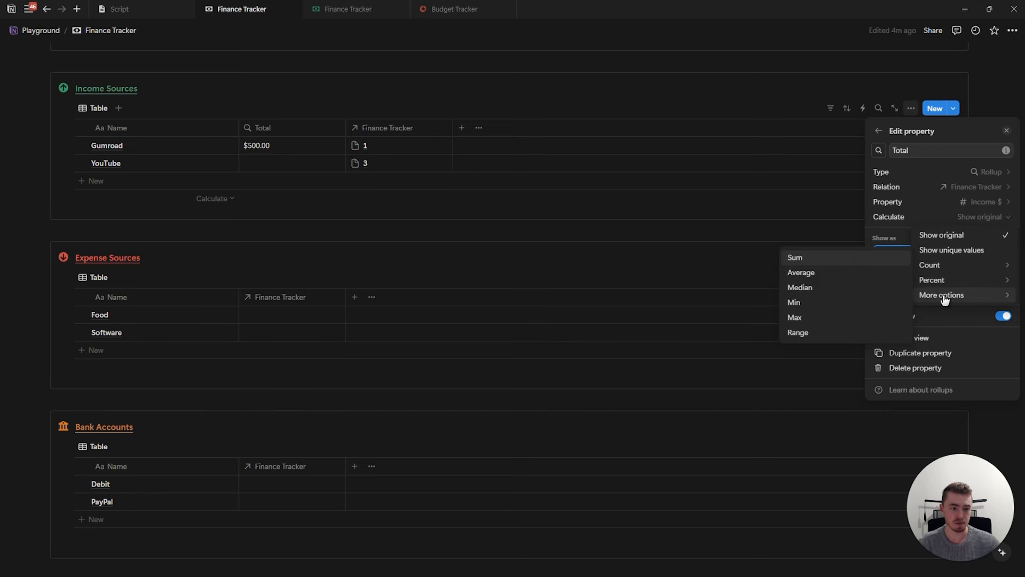
{"action": "left_click", "coordinate": [822, 262]}
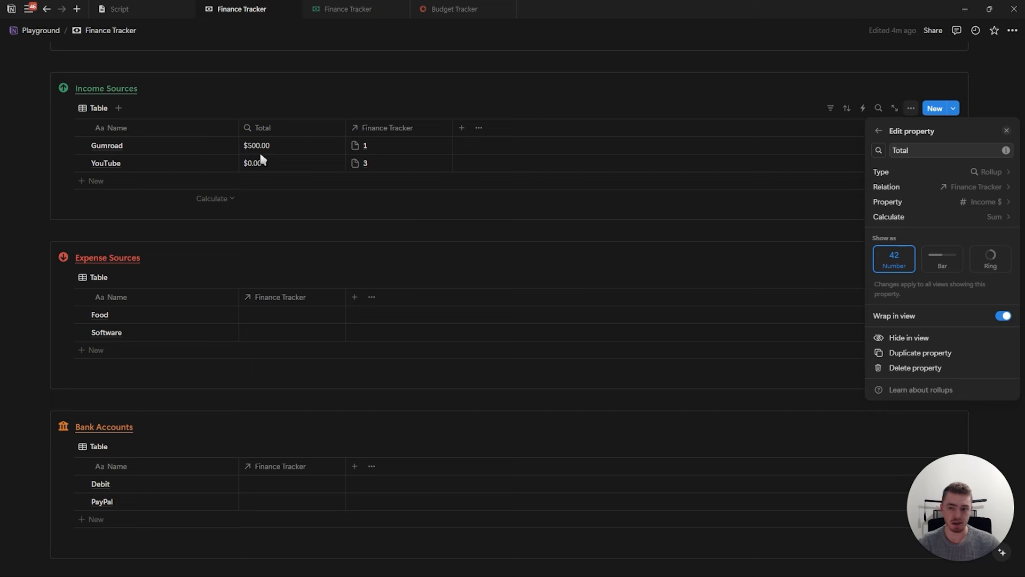
{"action": "left_click", "coordinate": [1007, 131]}
Set the Income $ value of Finance Tracker entry 3 to 1000
{"action": "scroll", "coordinate": [370, 318], "scroll_direction": "up", "scroll_amount": 5}
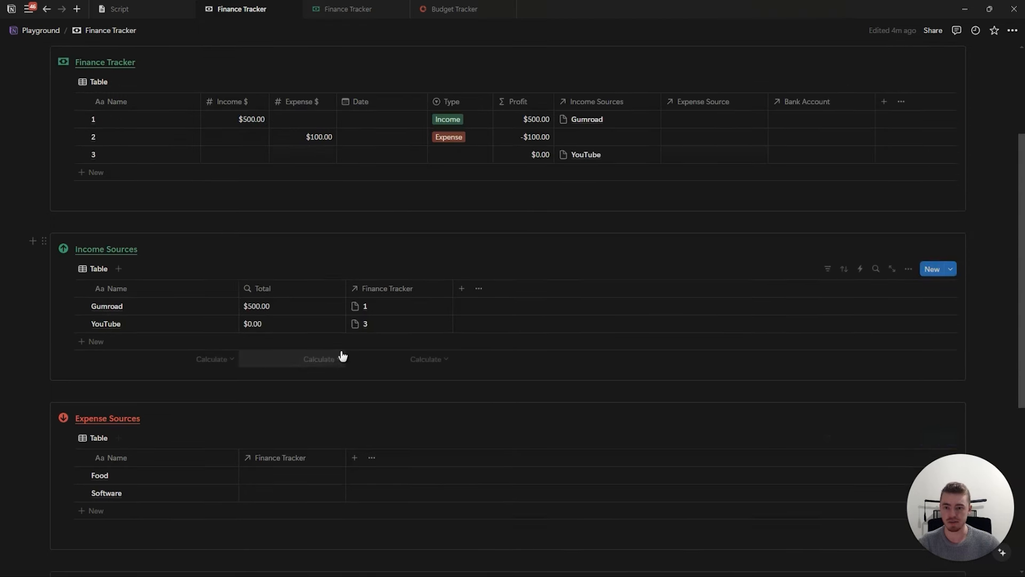
{"action": "left_click", "coordinate": [243, 265]}
{"action": "type", "text": "1000"}
{"action": "key", "text": "Return"}
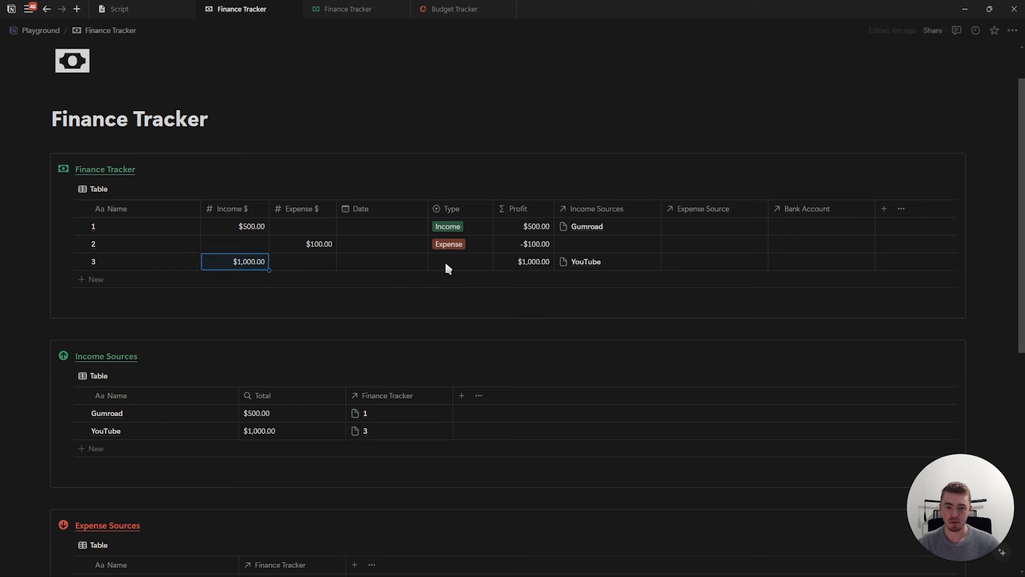
Switch the income source of Finance Tracker entry 3 from YouTube to Gumroad and check the Income Sources totals
{"action": "left_click", "coordinate": [631, 268]}
{"action": "left_click", "coordinate": [756, 303]}
{"action": "left_click", "coordinate": [588, 297]}
{"action": "key", "text": "Escape"}
{"action": "scroll", "coordinate": [283, 276], "scroll_direction": "down", "scroll_amount": 3}
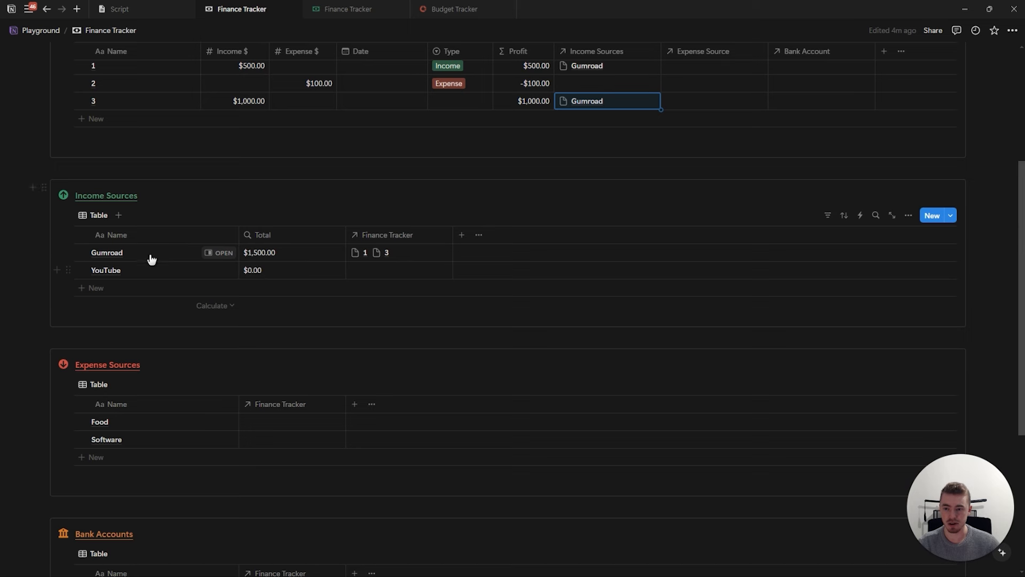
{"action": "scroll", "coordinate": [484, 277], "scroll_direction": "up", "scroll_amount": 1}
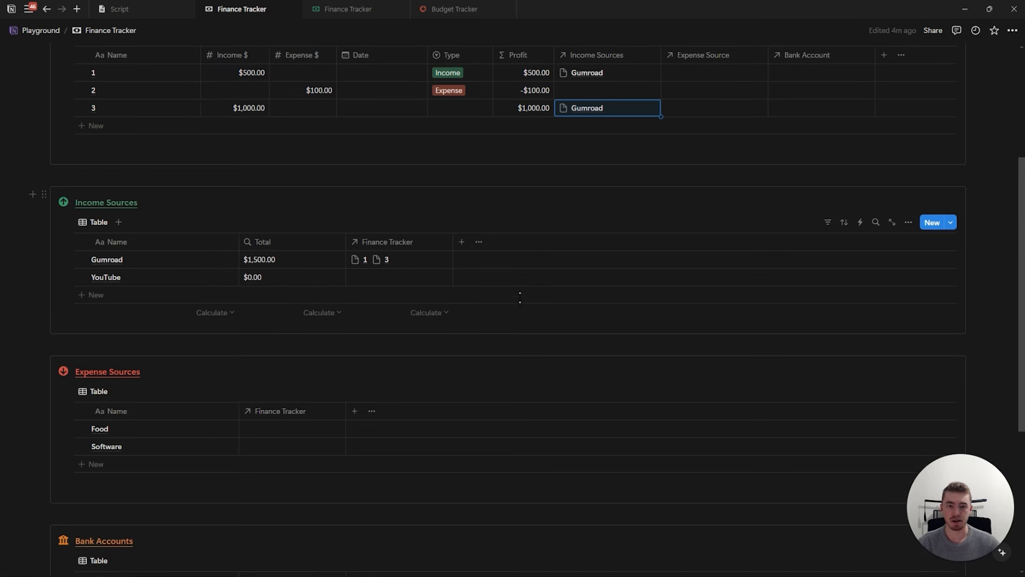
Link Finance Tracker entry 2 to the Software expense source
{"action": "left_click", "coordinate": [680, 139]}
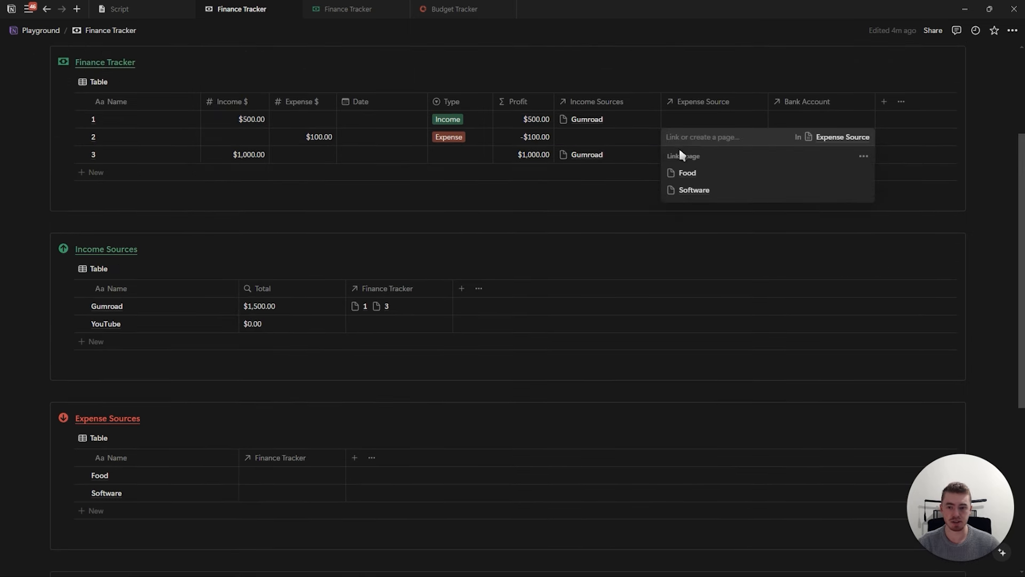
{"action": "left_click", "coordinate": [697, 189]}
{"action": "key", "text": "Escape"}
Add a rollup property named Total to Expense Sources, based on the Finance Tracker relation
{"action": "scroll", "coordinate": [374, 267], "scroll_direction": "down", "scroll_amount": 3}
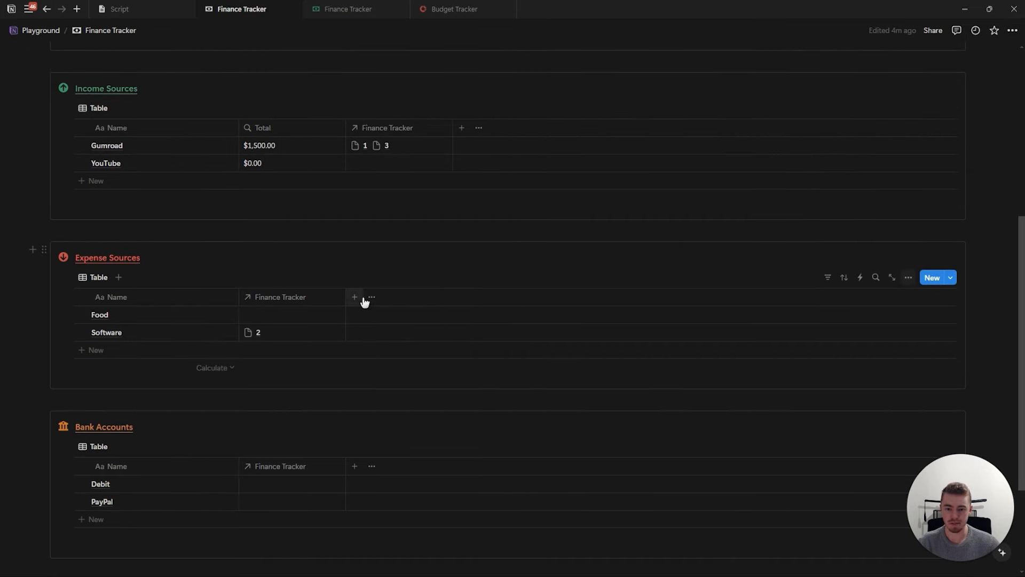
{"action": "left_click", "coordinate": [355, 298]}
{"action": "scroll", "coordinate": [908, 353], "scroll_direction": "down", "scroll_amount": 3}
{"action": "left_click", "coordinate": [891, 368]}
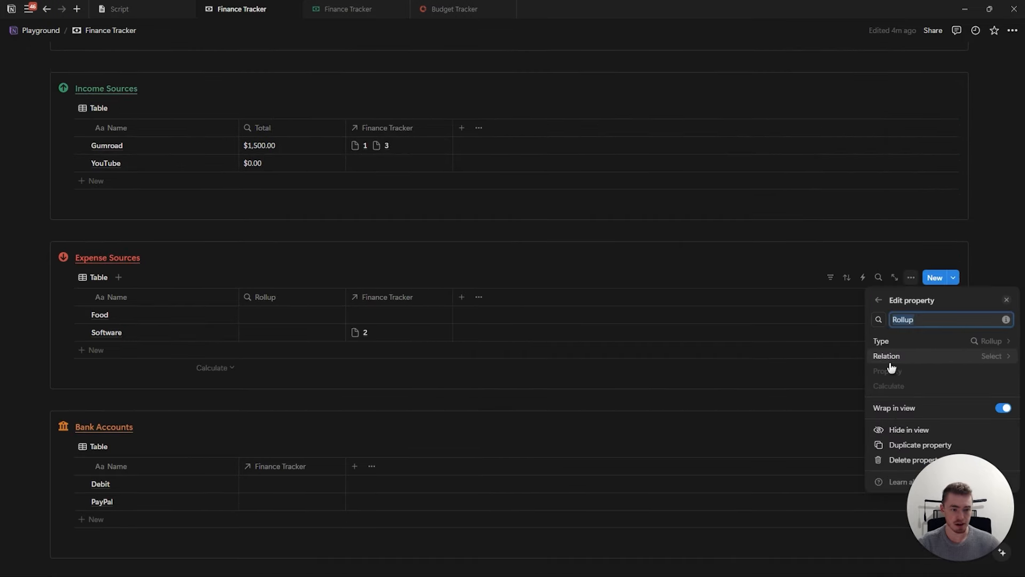
{"action": "type", "text": "Total"}
{"action": "left_click", "coordinate": [892, 357]}
{"action": "left_click", "coordinate": [904, 373]}
Configure the Expense Sources Total rollup to calculate the Sum of the Expense $ property
{"action": "left_click", "coordinate": [914, 371]}
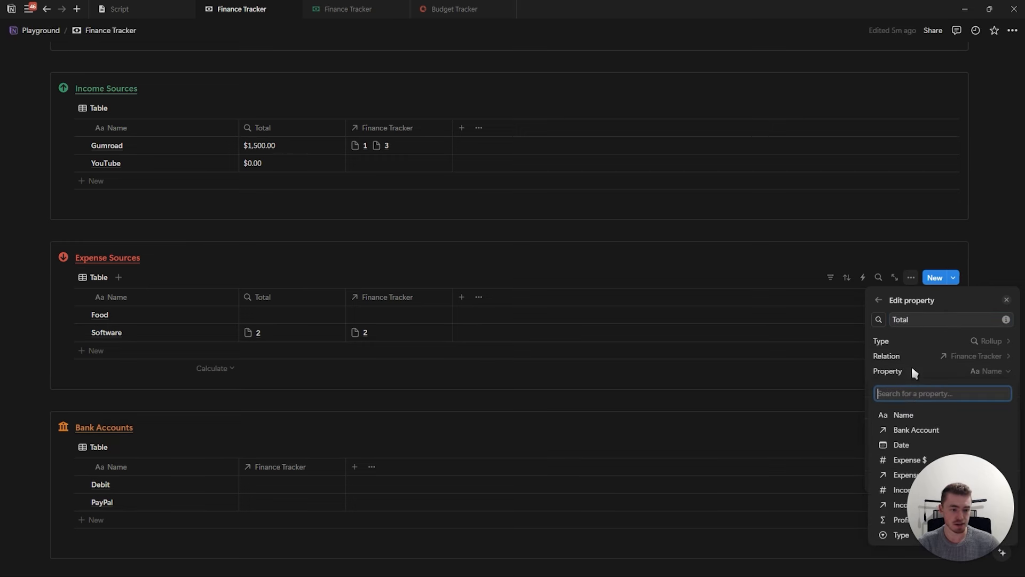
{"action": "left_click", "coordinate": [879, 460]}
{"action": "left_click", "coordinate": [907, 385]}
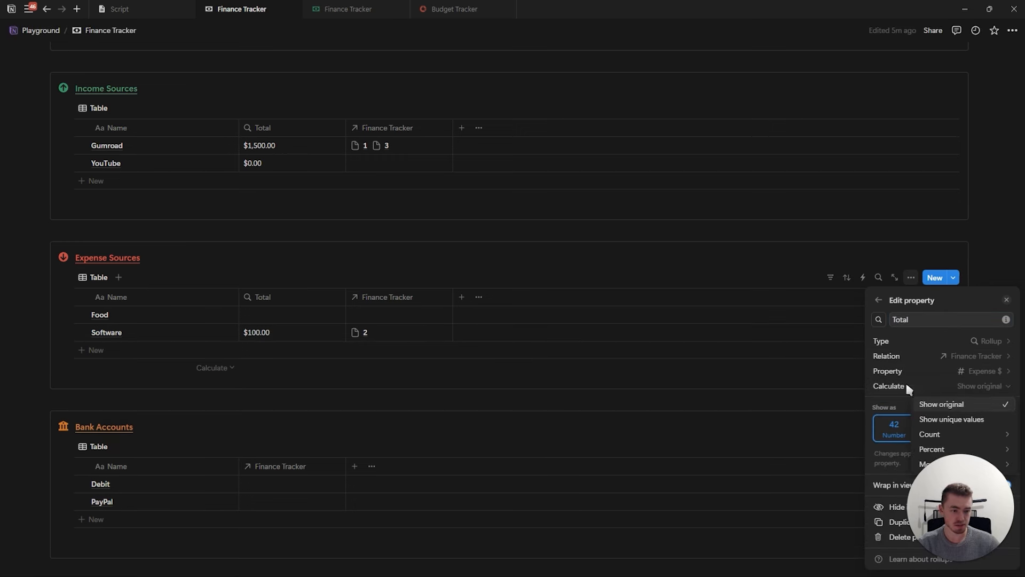
{"action": "mouse_move", "coordinate": [934, 464]}
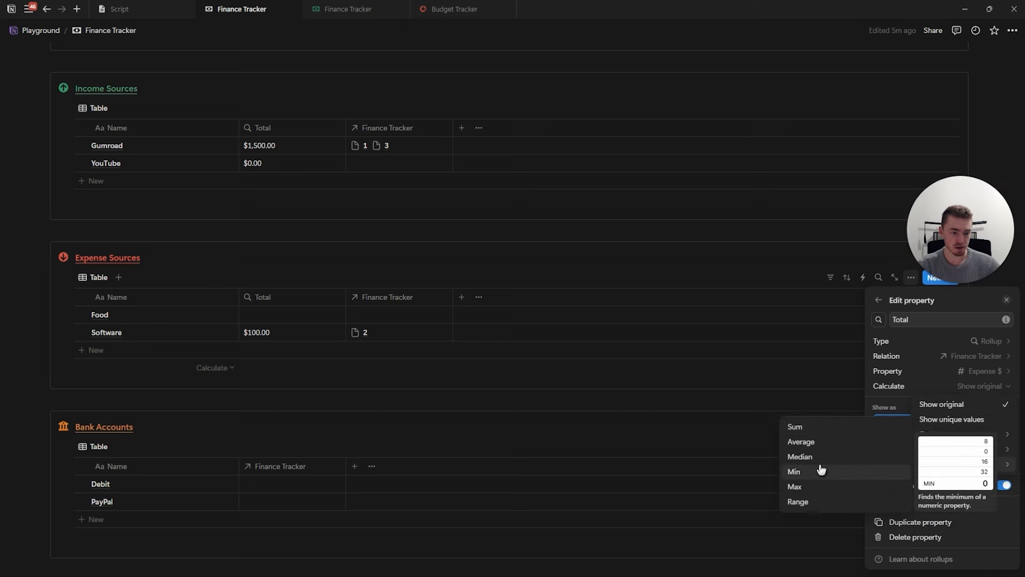
{"action": "left_click", "coordinate": [813, 431]}
{"action": "left_click", "coordinate": [1007, 300]}
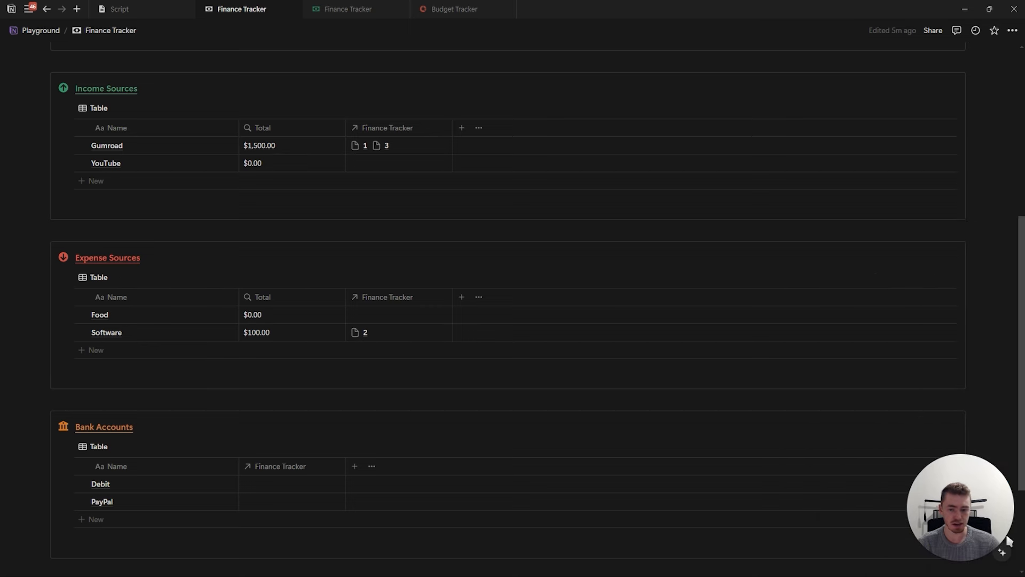
Link Finance Tracker entries 1 and 3 to the Debit bank account and entry 2 to PayPal
{"action": "scroll", "coordinate": [346, 337], "scroll_direction": "down", "scroll_amount": 1}
{"action": "scroll", "coordinate": [320, 288], "scroll_direction": "down", "scroll_amount": 2}
{"action": "scroll", "coordinate": [305, 256], "scroll_direction": "up", "scroll_amount": 1}
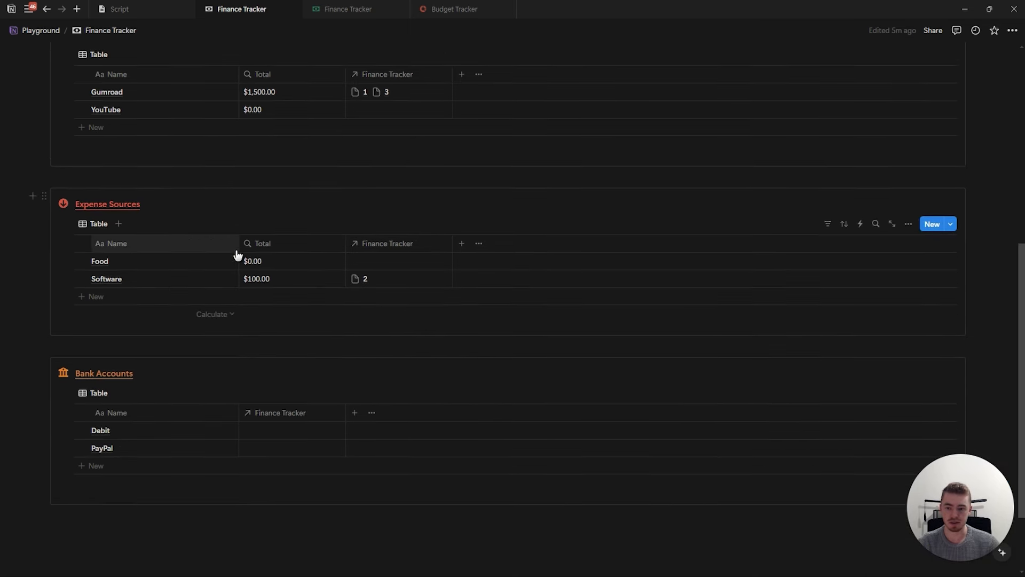
{"action": "scroll", "coordinate": [203, 283], "scroll_direction": "up", "scroll_amount": 1}
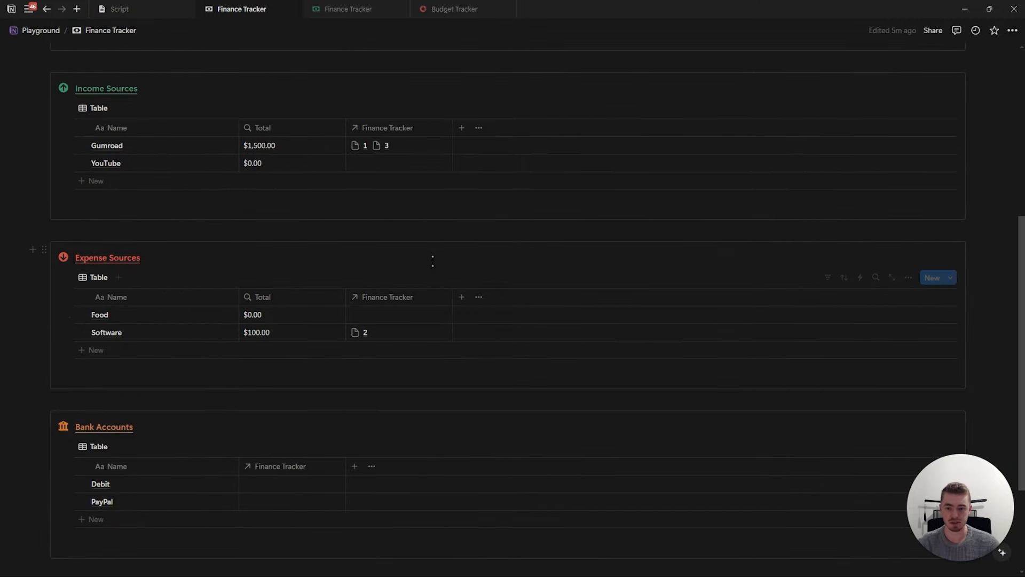
{"action": "scroll", "coordinate": [308, 416], "scroll_direction": "down", "scroll_amount": 2}
{"action": "scroll", "coordinate": [183, 412], "scroll_direction": "up", "scroll_amount": 8}
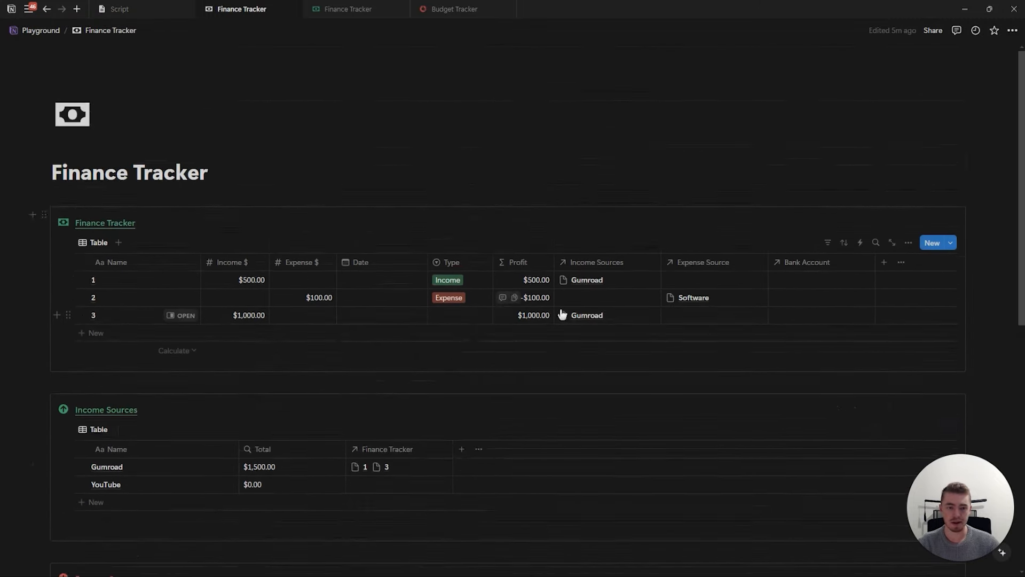
{"action": "left_click", "coordinate": [791, 286]}
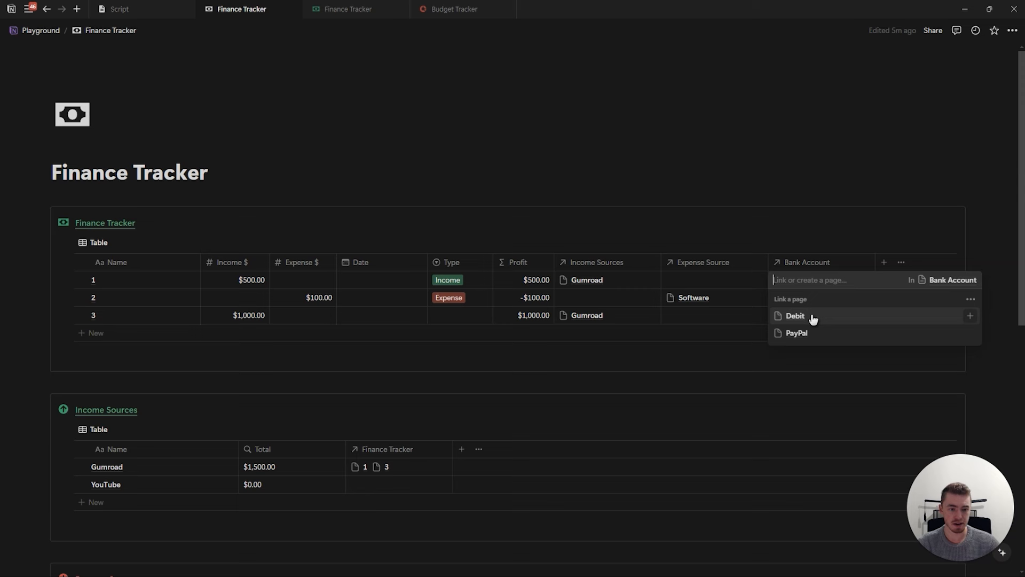
{"action": "left_click", "coordinate": [809, 315]}
{"action": "left_click", "coordinate": [778, 298]}
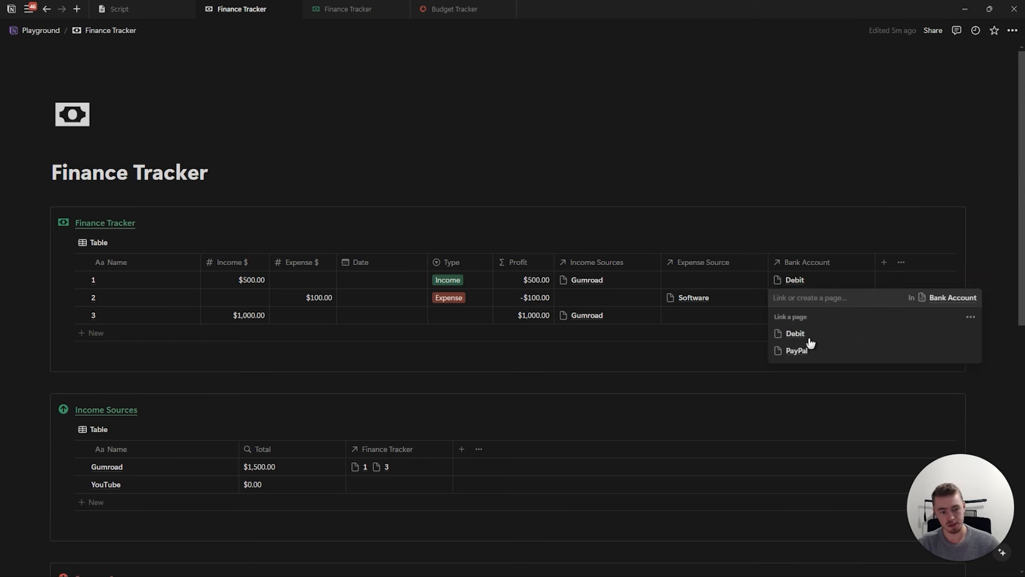
{"action": "left_click", "coordinate": [802, 319]}
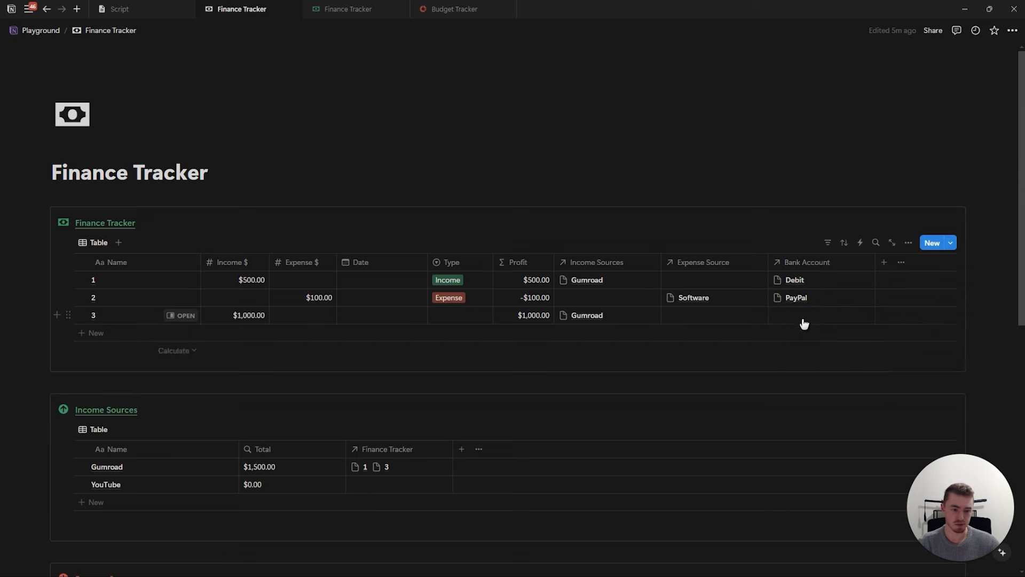
{"action": "left_click", "coordinate": [805, 352]}
Add a rollup property named Total to Bank Accounts, based on the Finance Tracker relation
{"action": "scroll", "coordinate": [672, 329], "scroll_direction": "down", "scroll_amount": 8}
{"action": "left_click", "coordinate": [354, 316]}
{"action": "scroll", "coordinate": [905, 339], "scroll_direction": "down", "scroll_amount": 5}
{"action": "left_click", "coordinate": [898, 390]}
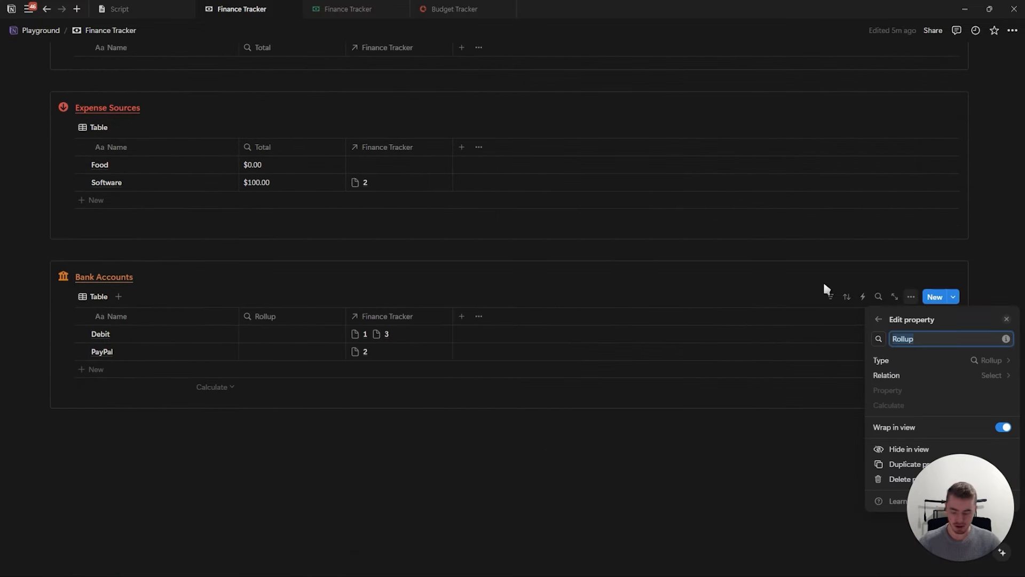
{"action": "type", "text": "Total"}
{"action": "left_click", "coordinate": [883, 375]}
{"action": "left_click", "coordinate": [911, 391]}
Configure the Bank Accounts Total rollup to calculate the Sum of the Profit property
{"action": "left_click", "coordinate": [907, 393]}
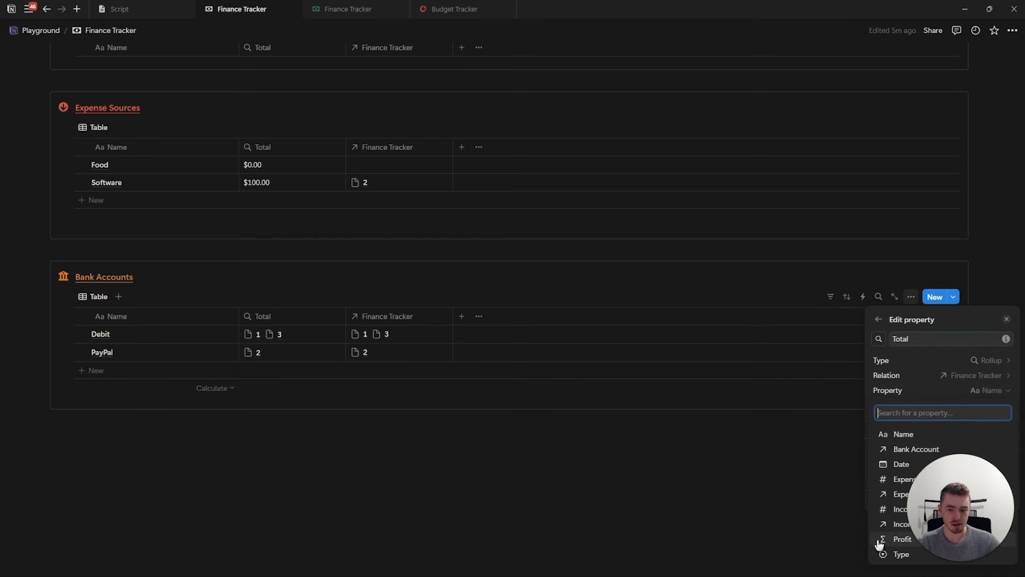
{"action": "left_click", "coordinate": [880, 539]}
{"action": "left_click", "coordinate": [892, 386]}
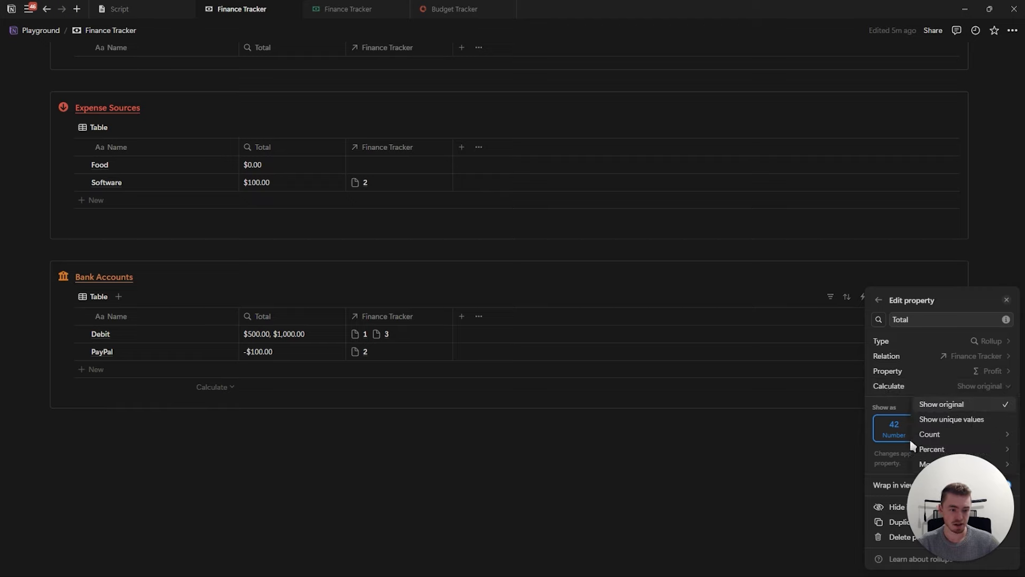
{"action": "mouse_move", "coordinate": [940, 464]}
{"action": "left_click", "coordinate": [812, 426]}
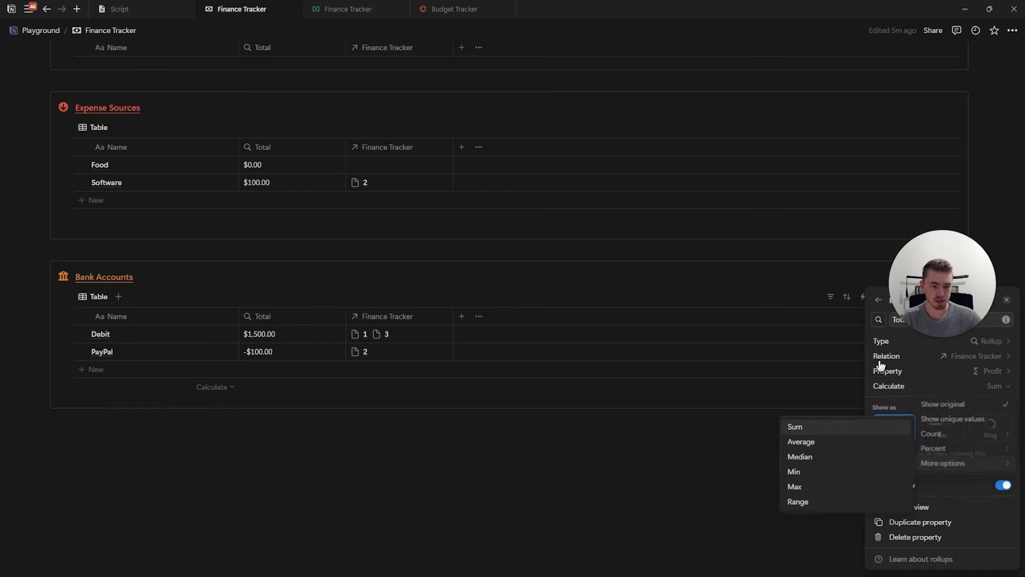
{"action": "left_click", "coordinate": [1007, 301]}
Assign bank accounts in Finance Tracker: Debit for entries 1 and 3, PayPal for entry 2
{"action": "scroll", "coordinate": [480, 371], "scroll_direction": "up", "scroll_amount": 9}
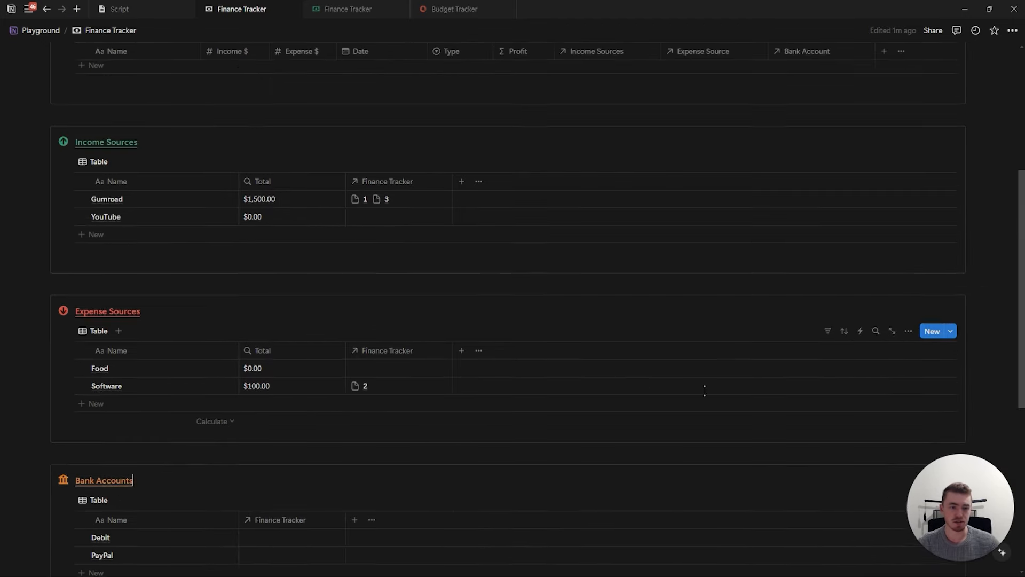
{"action": "left_click", "coordinate": [810, 289]}
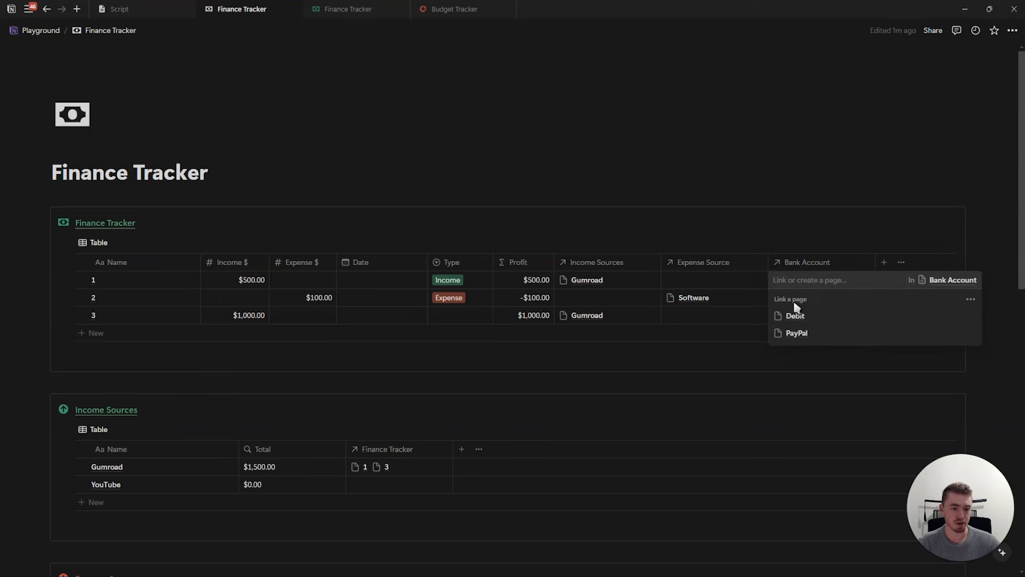
{"action": "left_click", "coordinate": [799, 317]}
{"action": "left_click", "coordinate": [799, 303]}
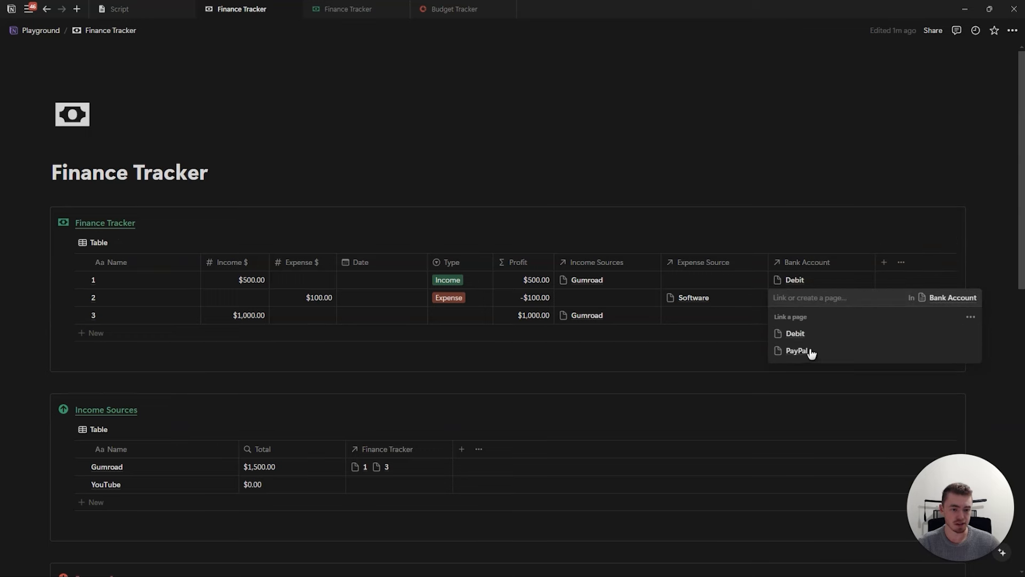
{"action": "left_click", "coordinate": [810, 351]}
{"action": "left_click", "coordinate": [796, 315]}
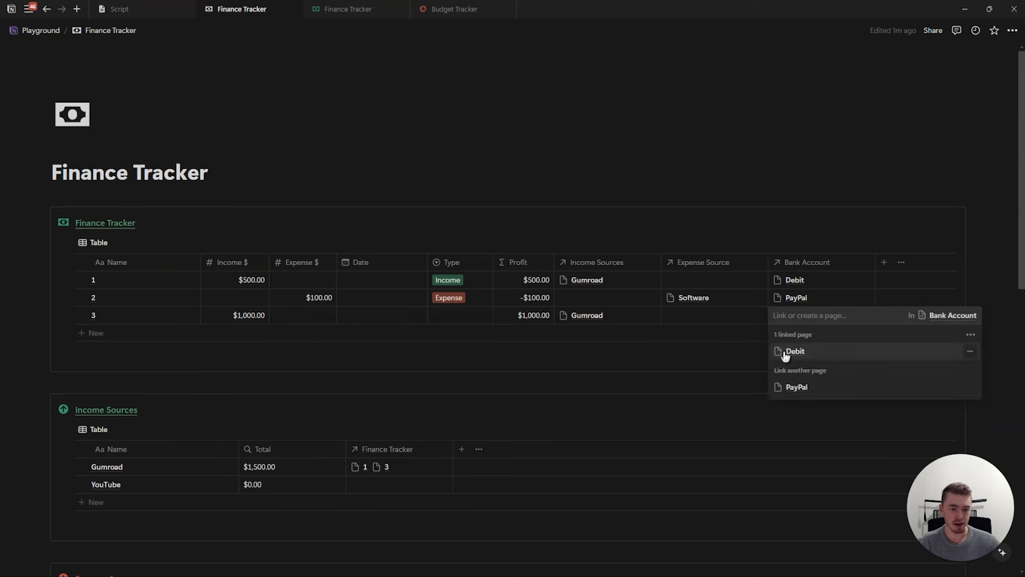
{"action": "left_click", "coordinate": [801, 353]}
Add a rollup property named Total to Bank Accounts, using its Finance Tracker relation
{"action": "scroll", "coordinate": [324, 208], "scroll_direction": "down", "scroll_amount": 10}
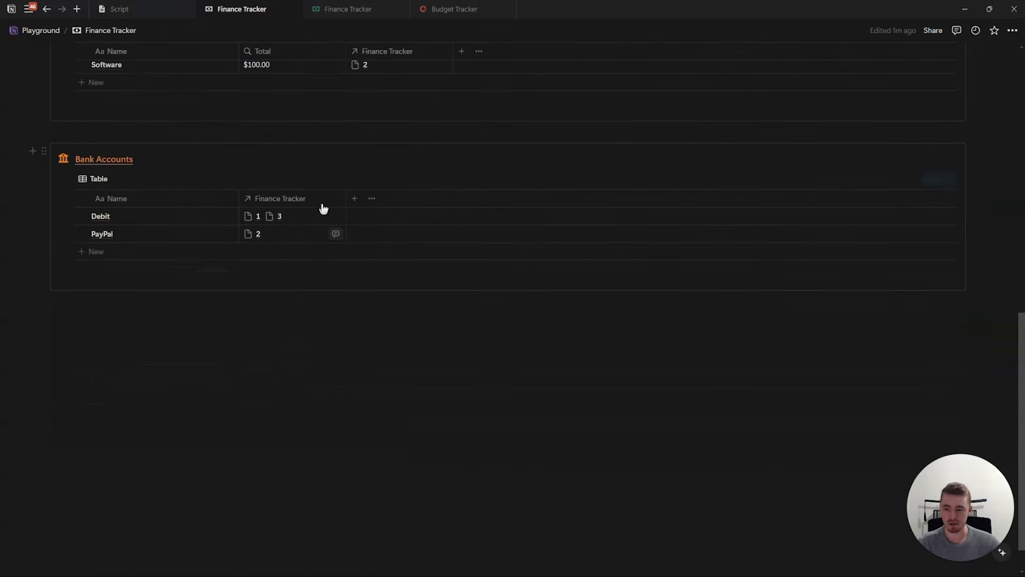
{"action": "left_click", "coordinate": [355, 200]}
{"action": "scroll", "coordinate": [892, 363], "scroll_direction": "down", "scroll_amount": 5}
{"action": "left_click", "coordinate": [906, 386]}
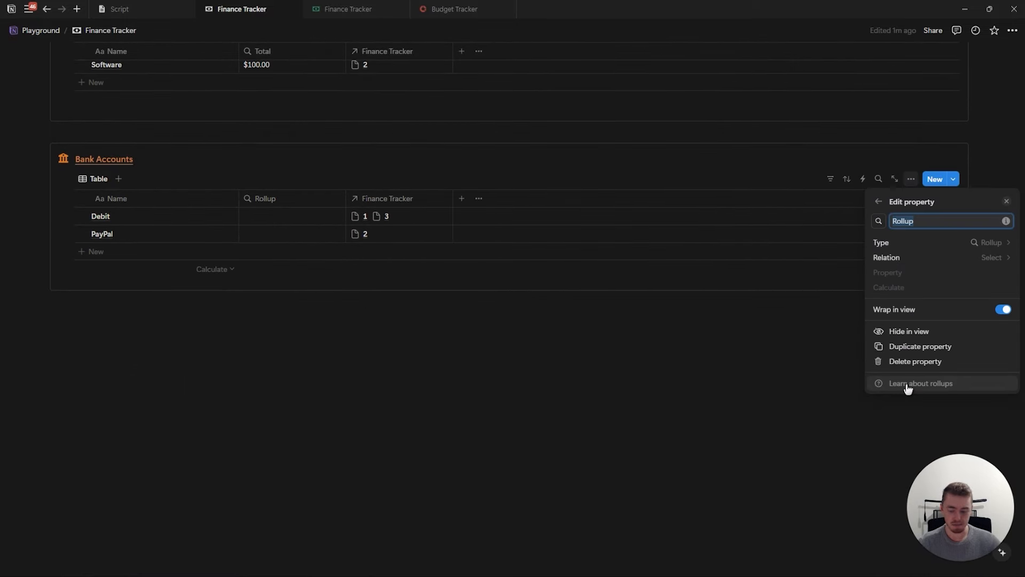
{"action": "type", "text": "Total"}
{"action": "left_click", "coordinate": [916, 257]}
{"action": "left_click", "coordinate": [909, 277]}
Set the Bank Accounts Total rollup to show the Sum of the Profit property
{"action": "left_click", "coordinate": [939, 272]}
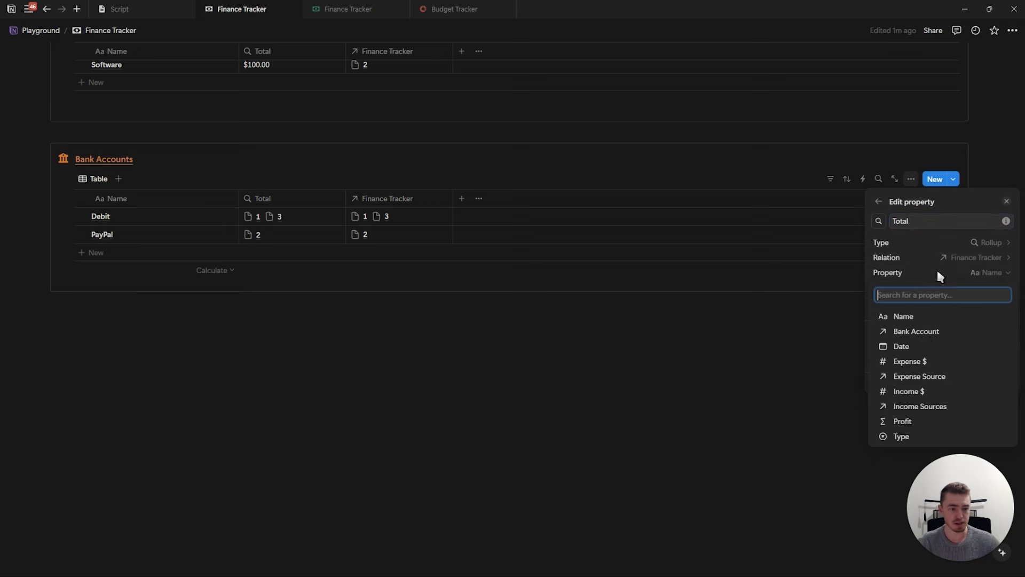
{"action": "left_click", "coordinate": [912, 425]}
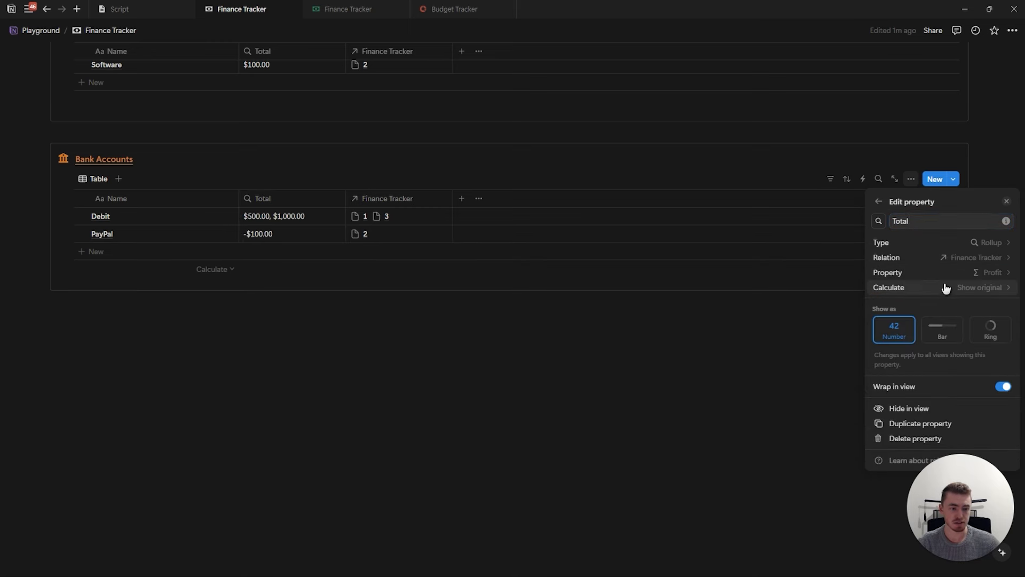
{"action": "left_click", "coordinate": [933, 290]}
{"action": "mouse_move", "coordinate": [944, 368]}
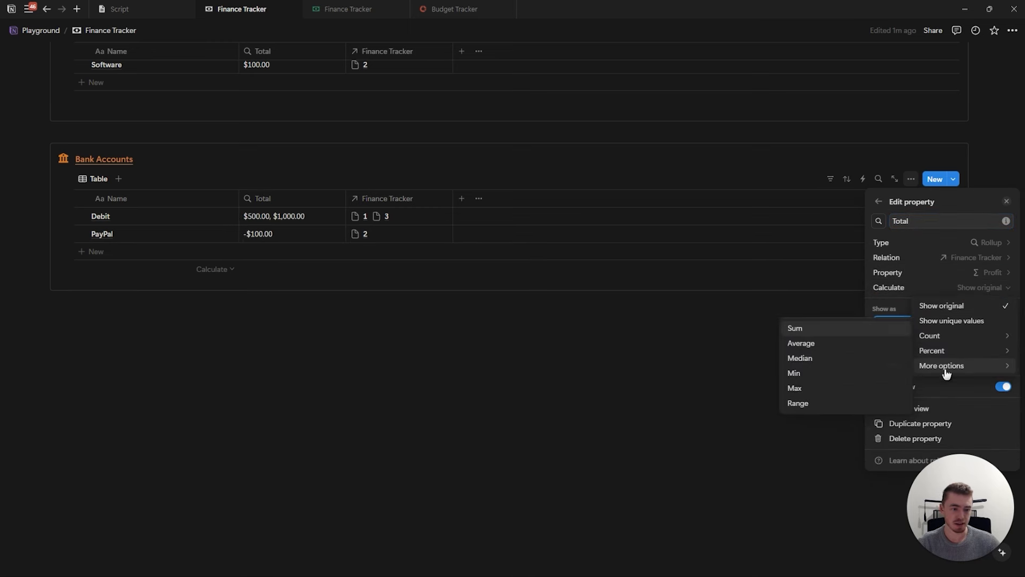
{"action": "left_click", "coordinate": [838, 329]}
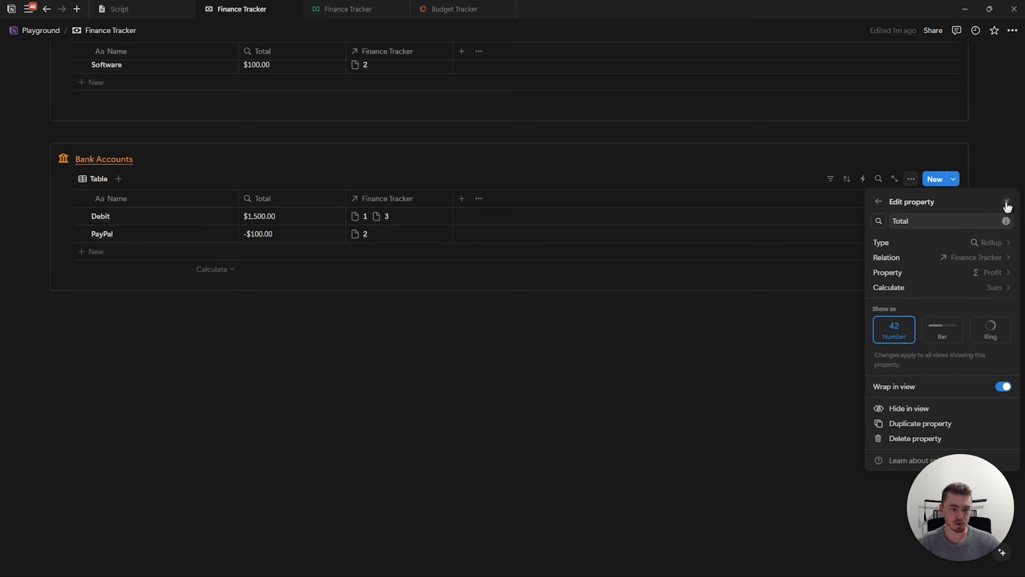
{"action": "left_click", "coordinate": [1008, 206]}
{"action": "scroll", "coordinate": [395, 342], "scroll_direction": "up", "scroll_amount": 2}
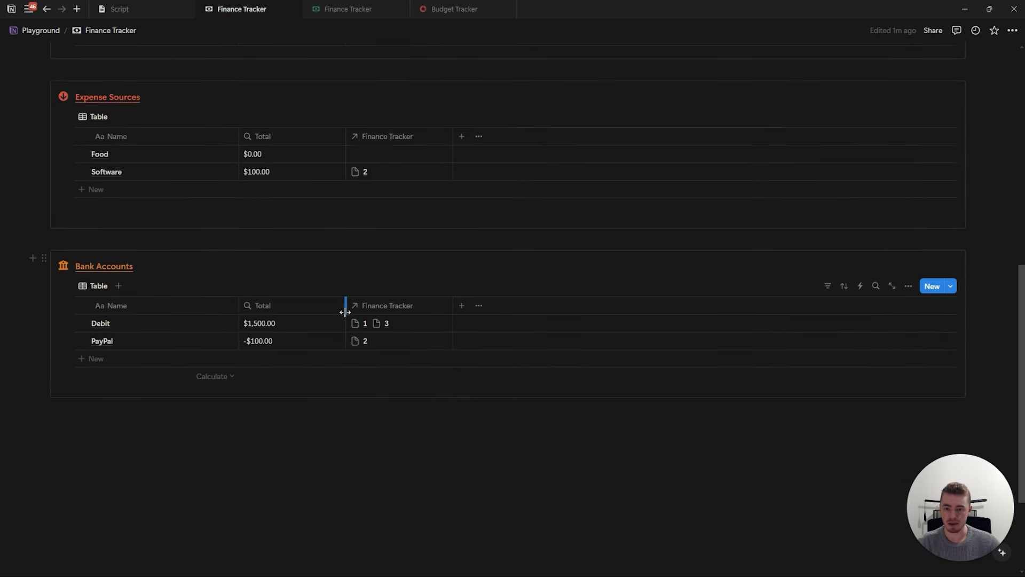
{"action": "scroll", "coordinate": [352, 304], "scroll_direction": "up", "scroll_amount": 3}
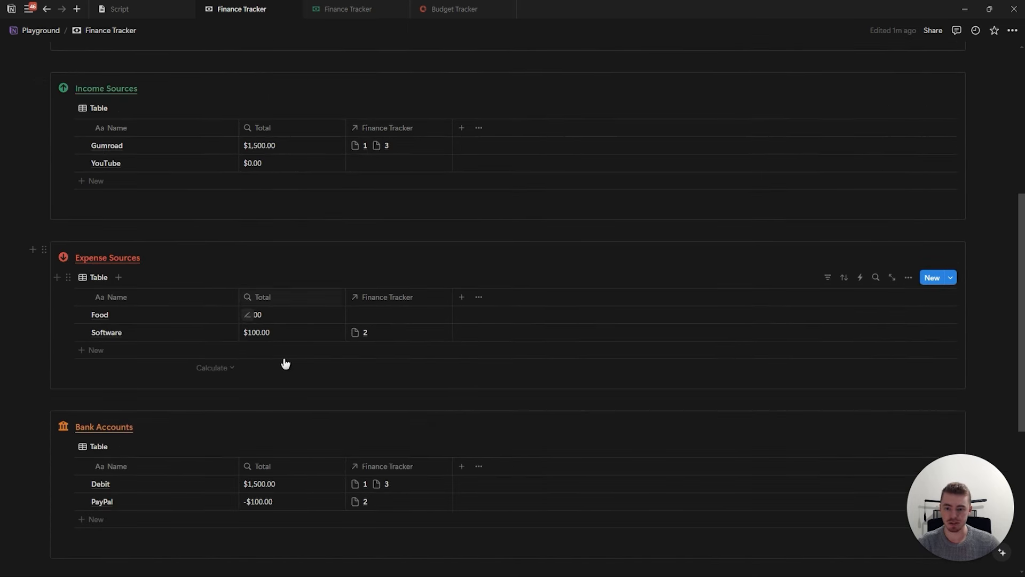
{"action": "scroll", "coordinate": [285, 364], "scroll_direction": "down", "scroll_amount": 3}
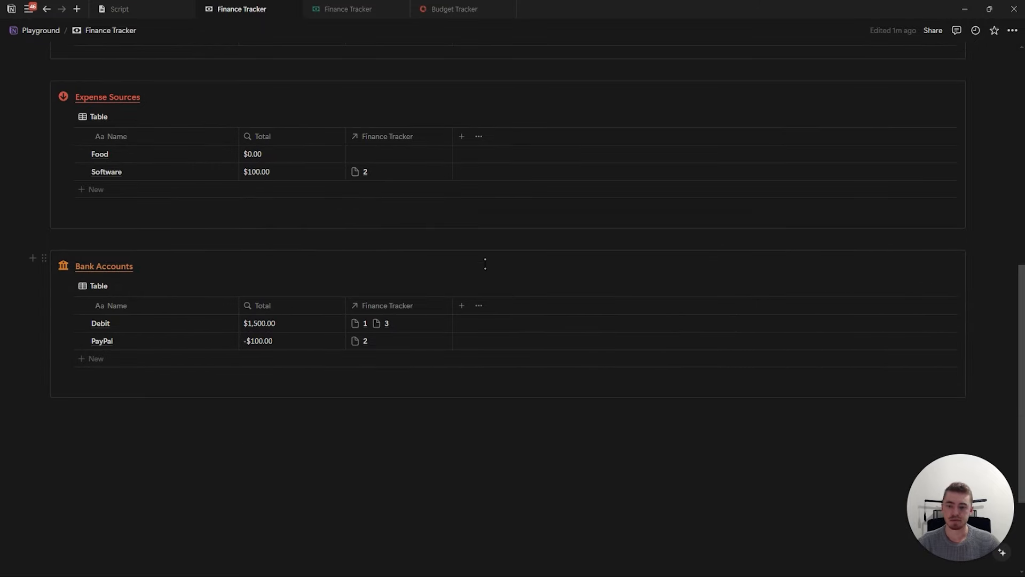
Add a number property named Start to Bank Accounts and format it as US Dollar
{"action": "left_click", "coordinate": [462, 304]}
{"action": "left_click", "coordinate": [889, 389]}
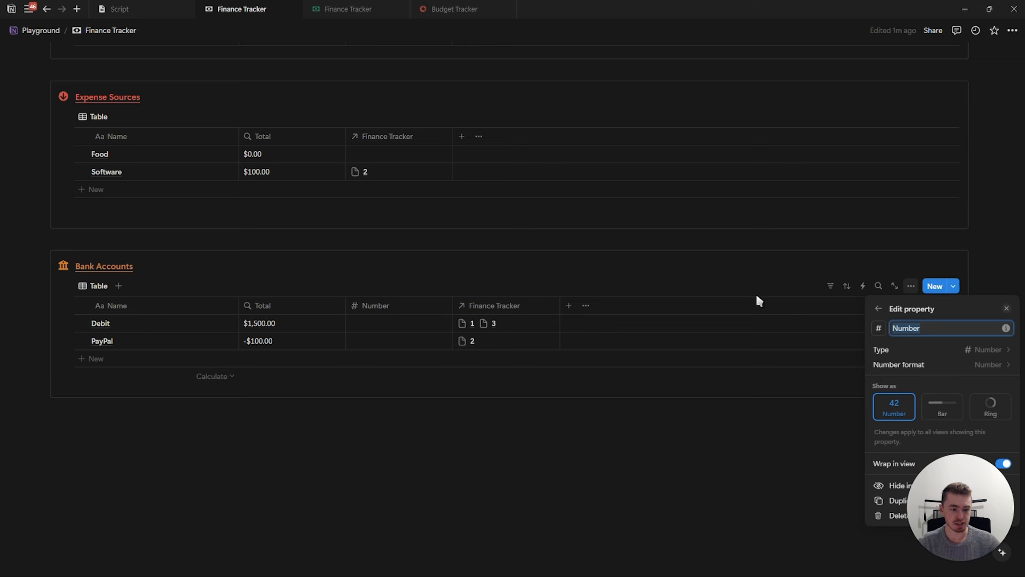
{"action": "type", "text": "Start"}
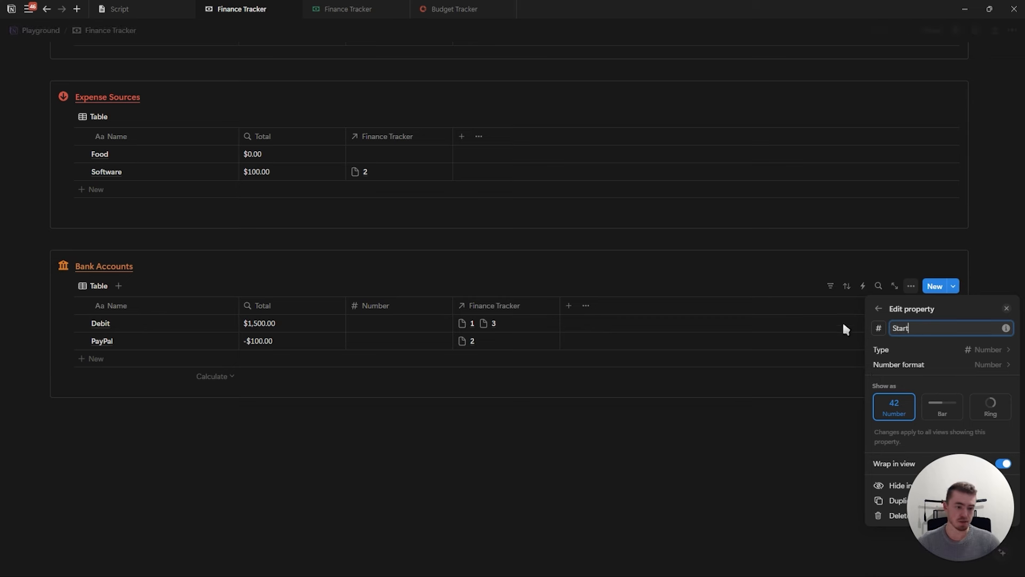
{"action": "left_click", "coordinate": [885, 367]}
{"action": "left_click", "coordinate": [953, 262]}
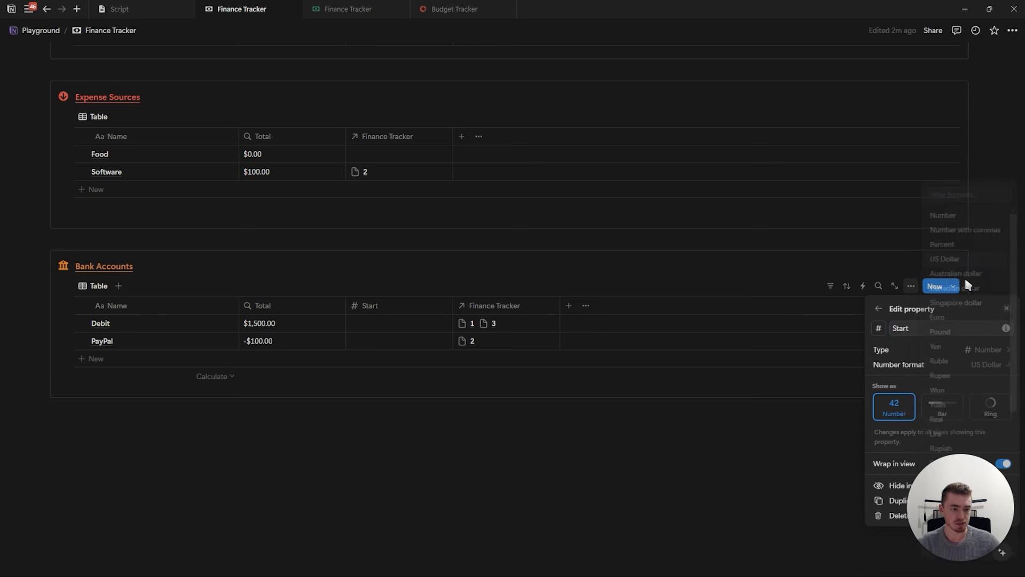
{"action": "left_click", "coordinate": [1007, 311]}
Move the Start column ahead of Total in Bank Accounts and enter 2000 as the Debit account's starting amount
{"action": "left_click_drag", "start_coordinate": [430, 315], "coordinate": [335, 315]}
{"action": "left_click", "coordinate": [275, 322]}
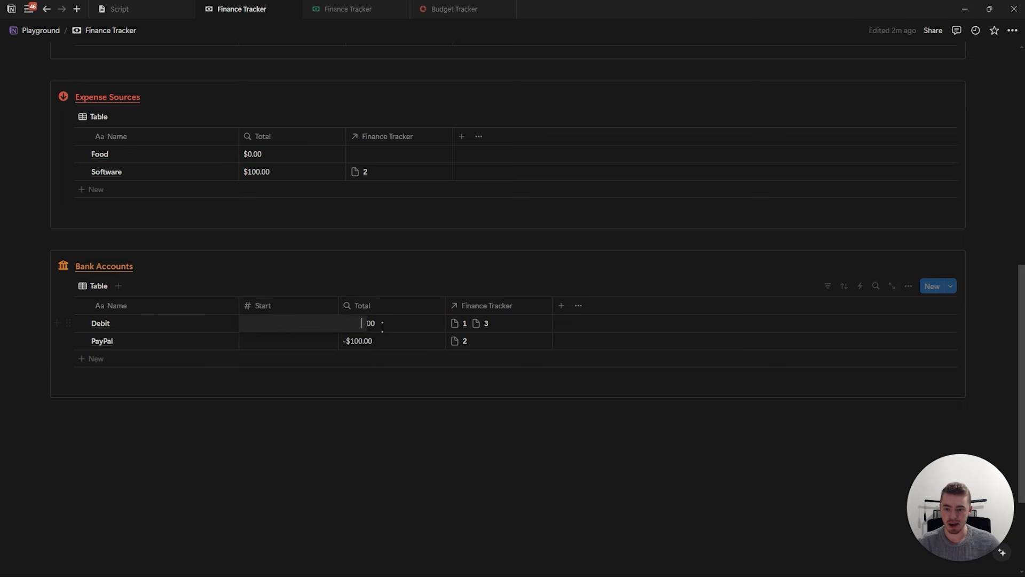
{"action": "type", "text": "2000"}
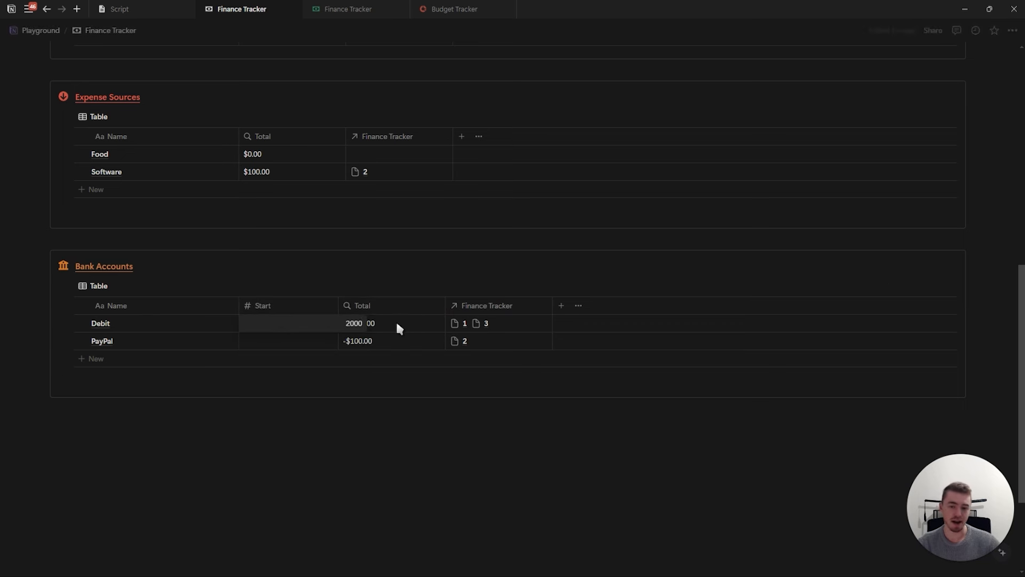
{"action": "key", "text": "Return"}
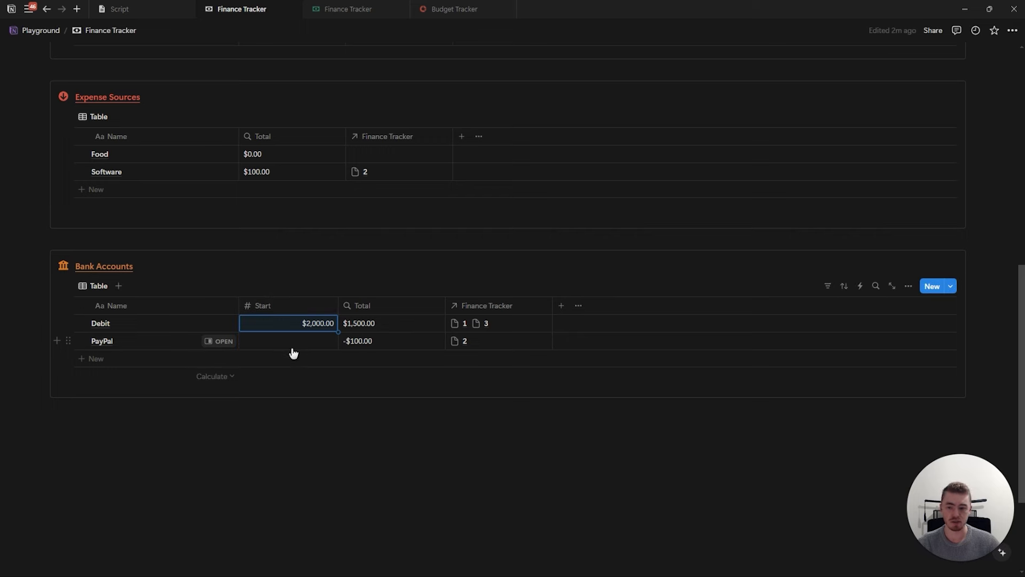
{"action": "left_click", "coordinate": [274, 264]}
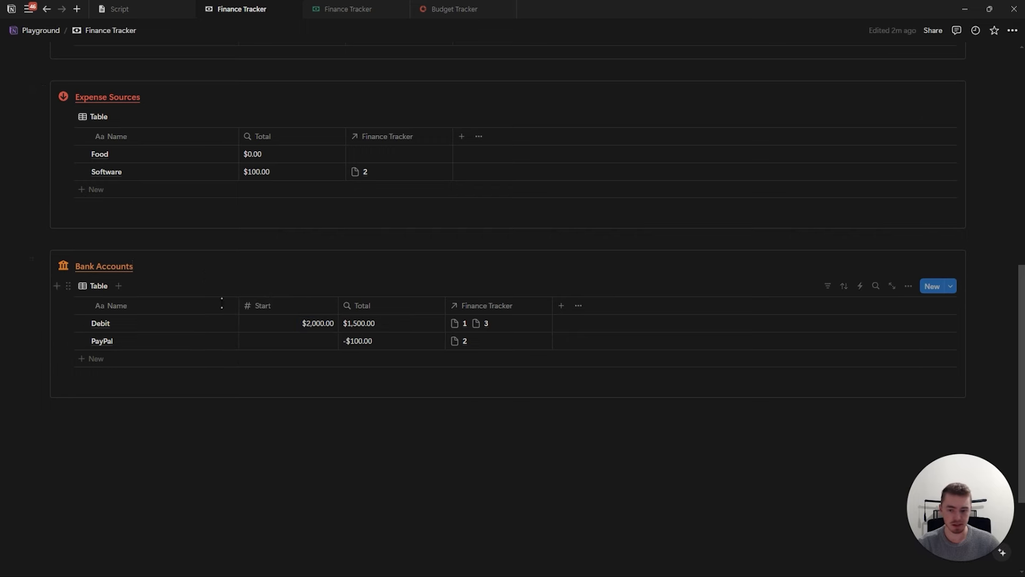
Add a formula property named Balance to Bank Accounts
{"action": "left_click", "coordinate": [562, 309]}
{"action": "scroll", "coordinate": [950, 328], "scroll_direction": "down", "scroll_amount": 4}
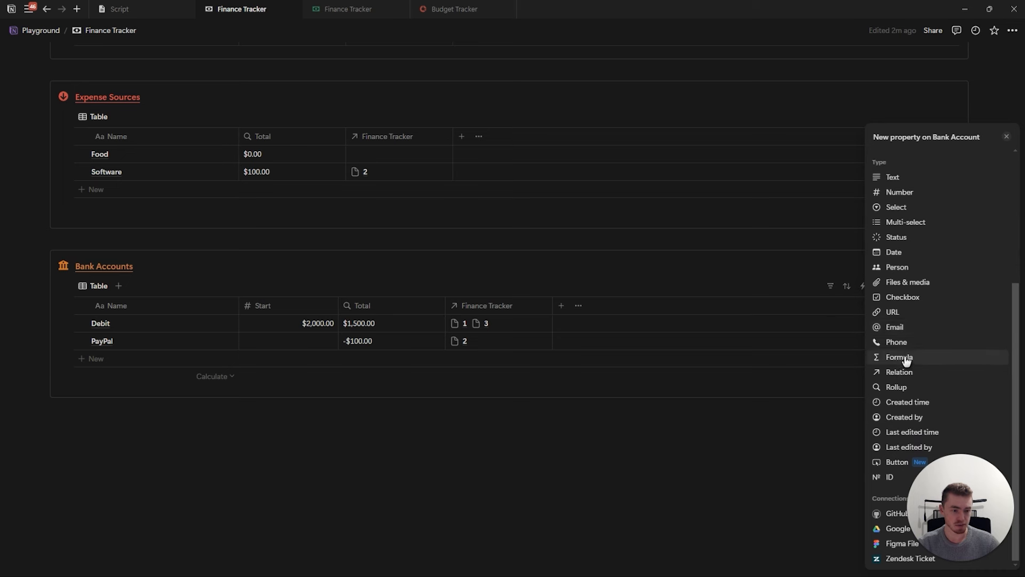
{"action": "left_click", "coordinate": [907, 362]}
{"action": "type", "text": "Balance"}
Set the Balance formula to Start + Total and format the property as US Dollar
{"action": "left_click", "coordinate": [898, 367]}
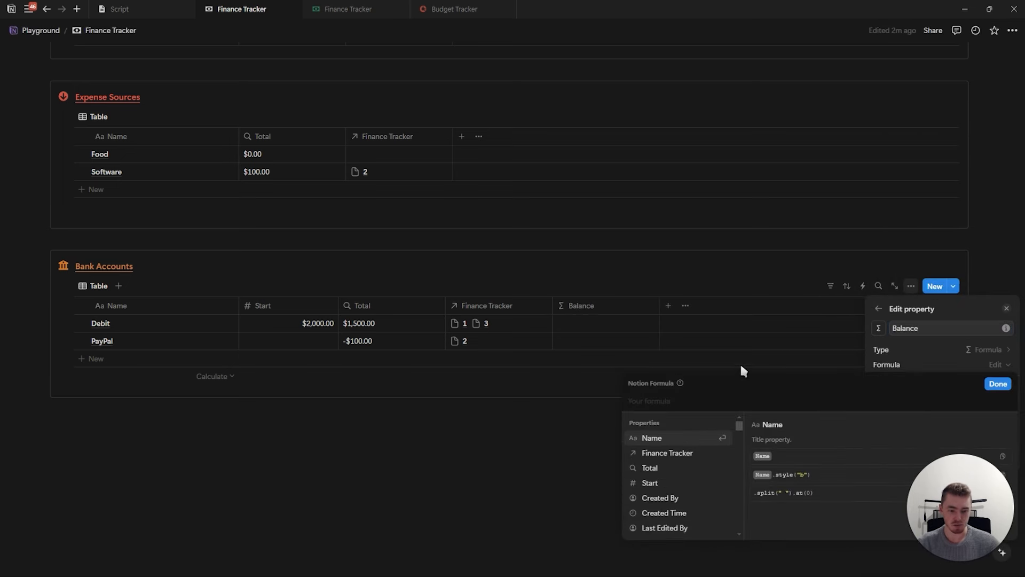
{"action": "left_click", "coordinate": [650, 483]}
{"action": "type", "text": "+"}
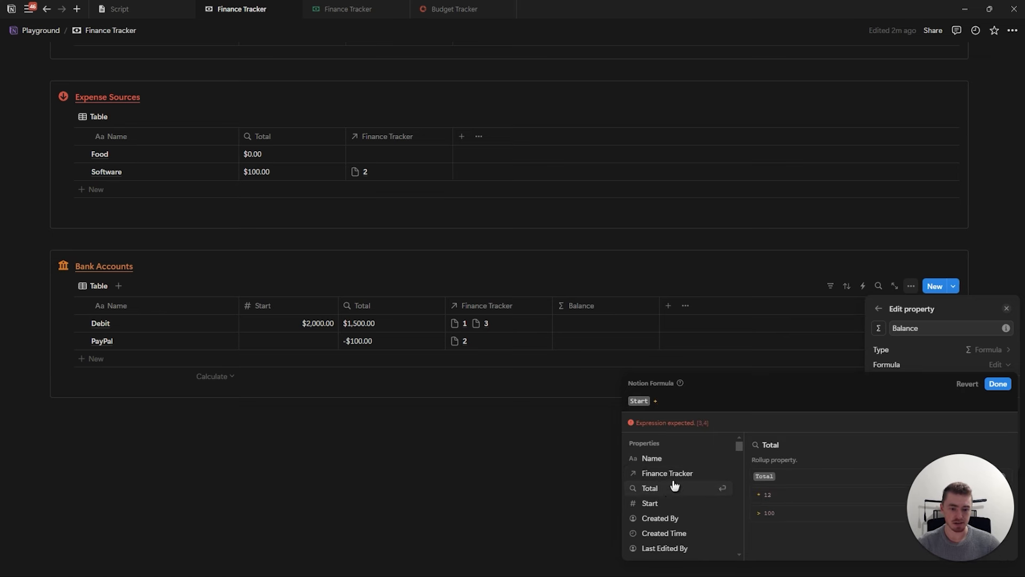
{"action": "left_click", "coordinate": [669, 489]}
{"action": "left_click", "coordinate": [998, 383]}
{"action": "left_click", "coordinate": [956, 379]}
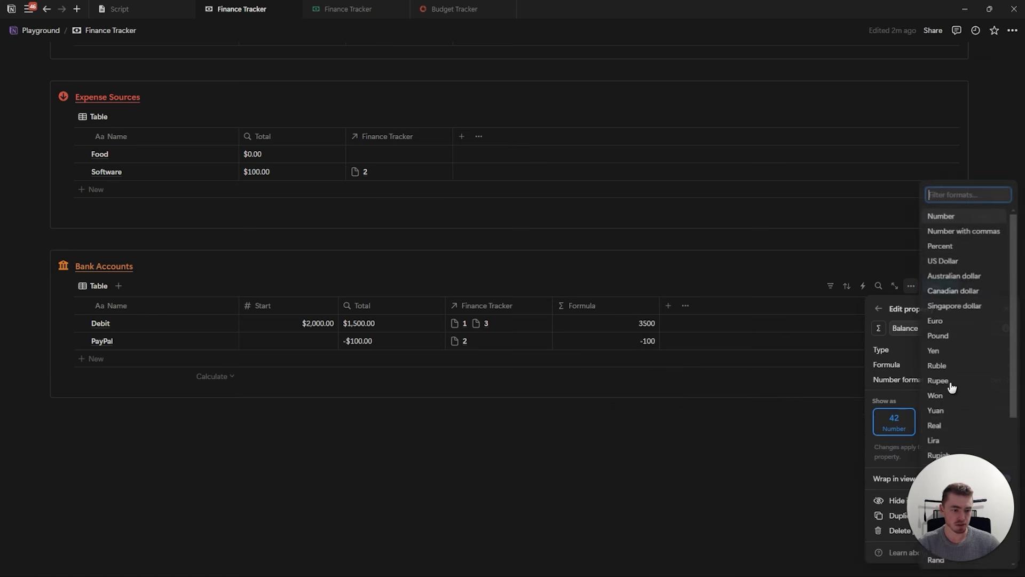
{"action": "left_click", "coordinate": [936, 260]}
{"action": "left_click", "coordinate": [1005, 309]}
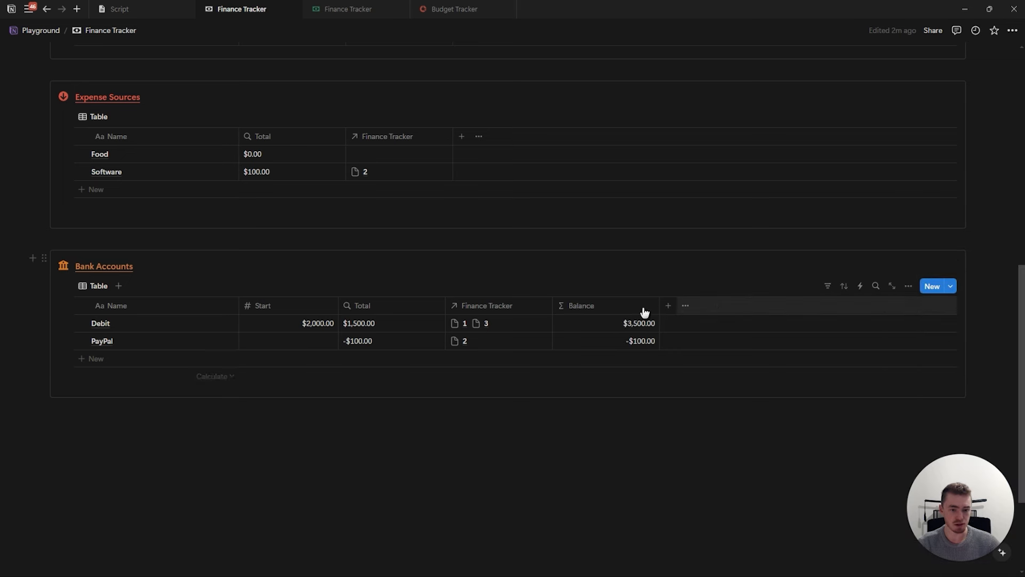
Move the Balance column ahead of Finance Tracker in Bank Accounts and narrow the Start, Total and Balance columns
{"action": "left_click_drag", "start_coordinate": [658, 311], "coordinate": [459, 310]}
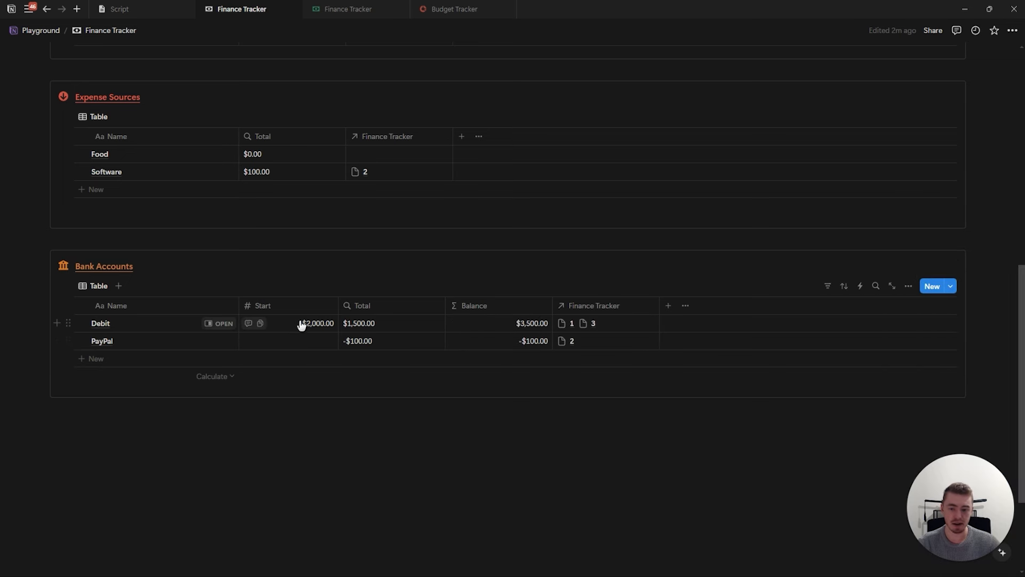
{"action": "left_click_drag", "start_coordinate": [339, 305], "coordinate": [303, 321]}
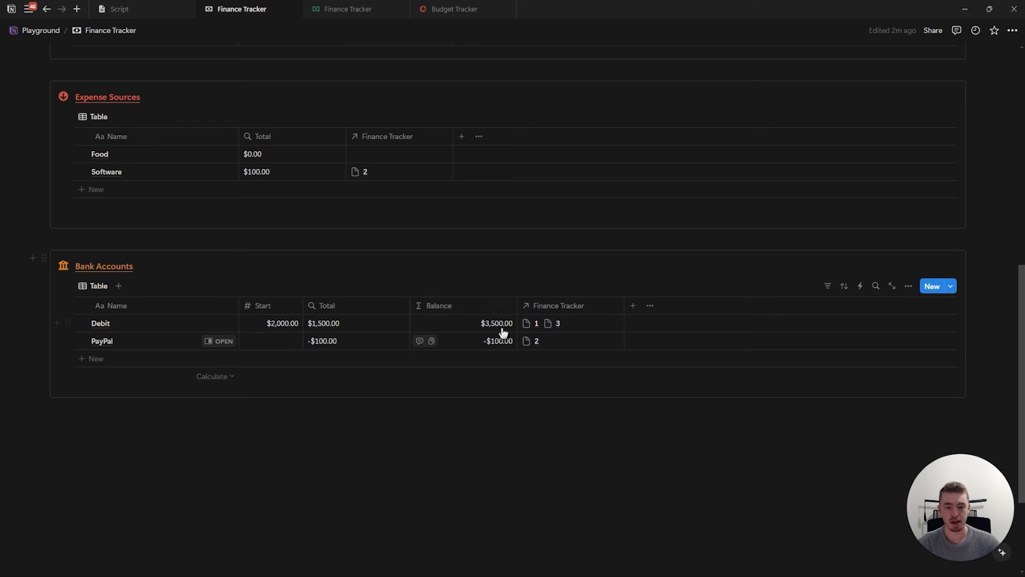
{"action": "left_click_drag", "start_coordinate": [516, 309], "coordinate": [499, 309]}
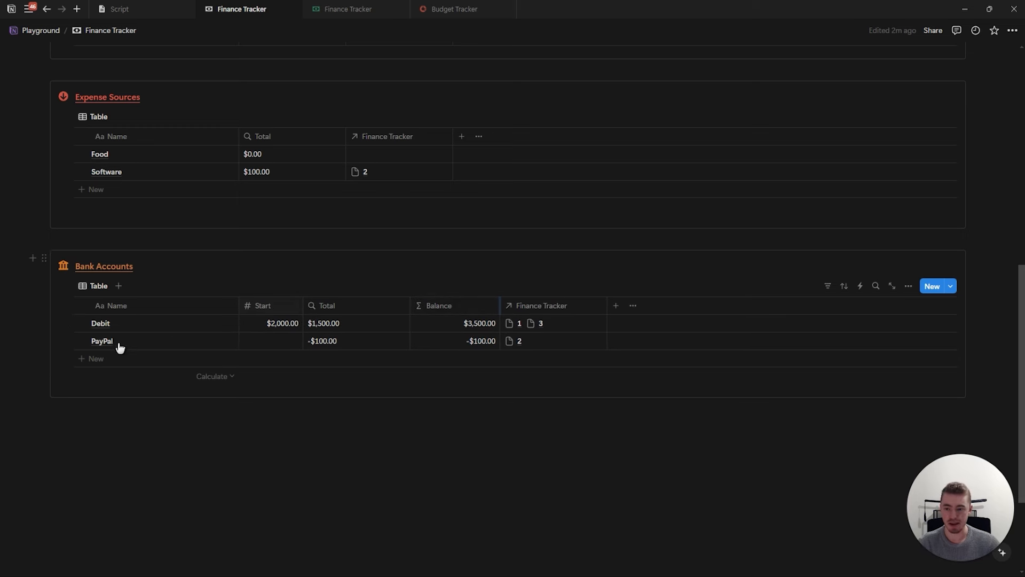
Review the Finance Tracker, Income Sources, Expense Sources and Bank Accounts tables on the page
{"action": "scroll", "coordinate": [431, 271], "scroll_direction": "up", "scroll_amount": 8}
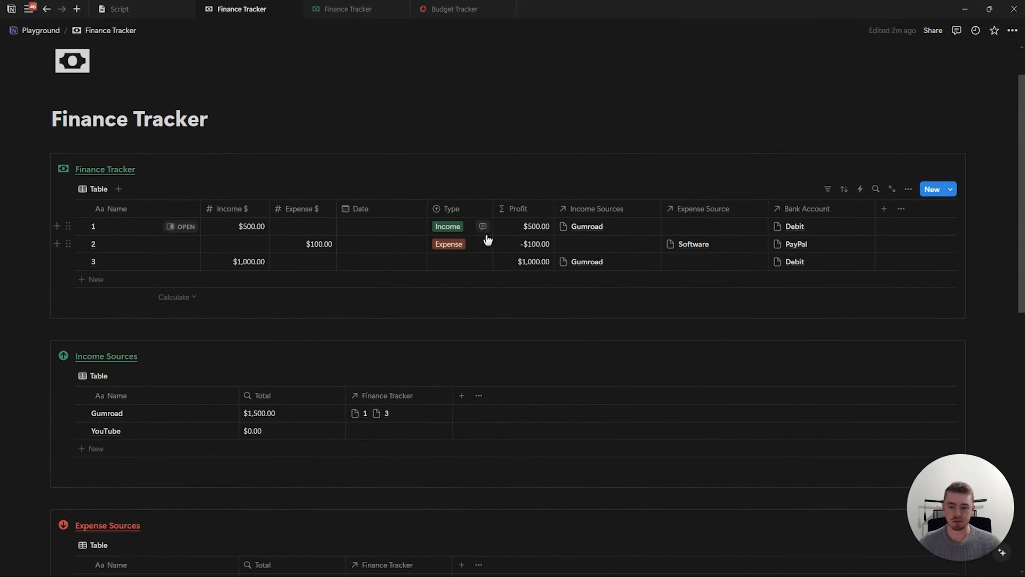
{"action": "scroll", "coordinate": [398, 257], "scroll_direction": "down", "scroll_amount": 5}
{"action": "scroll", "coordinate": [398, 256], "scroll_direction": "down", "scroll_amount": 5}
{"action": "scroll", "coordinate": [321, 274], "scroll_direction": "up", "scroll_amount": 9}
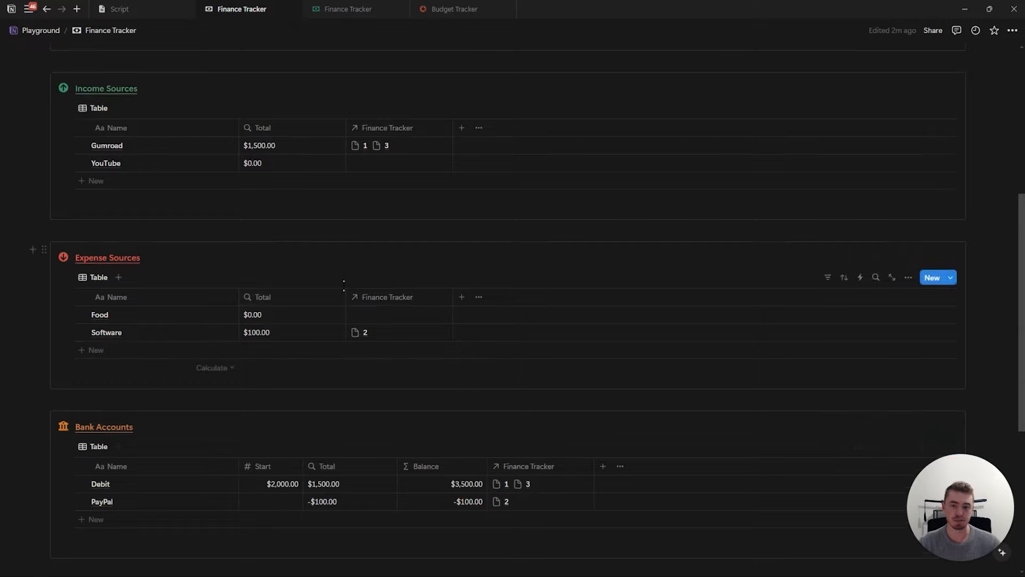
{"action": "scroll", "coordinate": [344, 283], "scroll_direction": "up", "scroll_amount": 2}
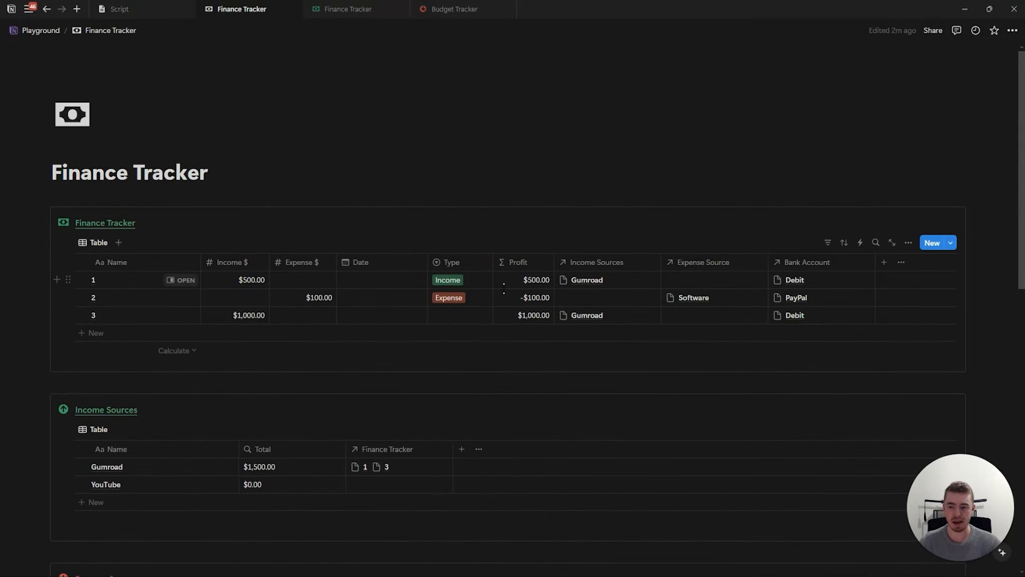
{"action": "scroll", "coordinate": [480, 293], "scroll_direction": "down", "scroll_amount": 5}
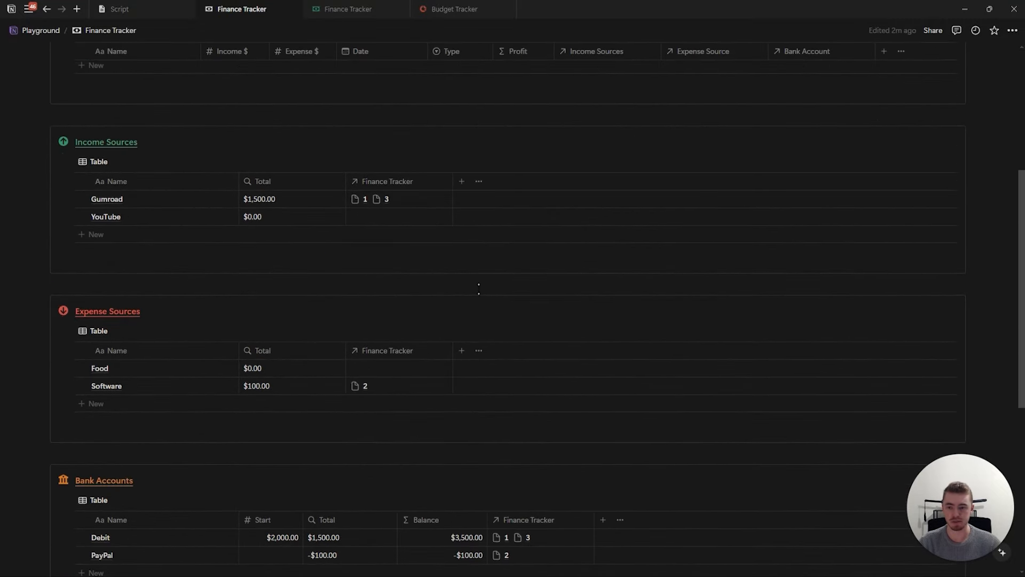
{"action": "scroll", "coordinate": [478, 289], "scroll_direction": "down", "scroll_amount": 1}
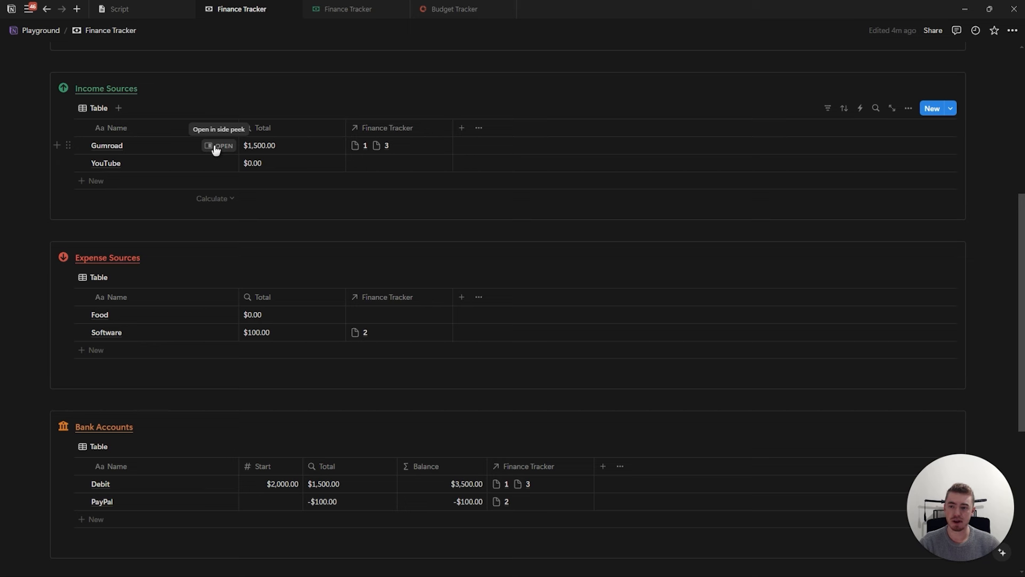
Open the Gumroad income source in side peek and show its Finance Tracker relation as Minimal
{"action": "left_click", "coordinate": [216, 147]}
{"action": "left_click", "coordinate": [588, 102]}
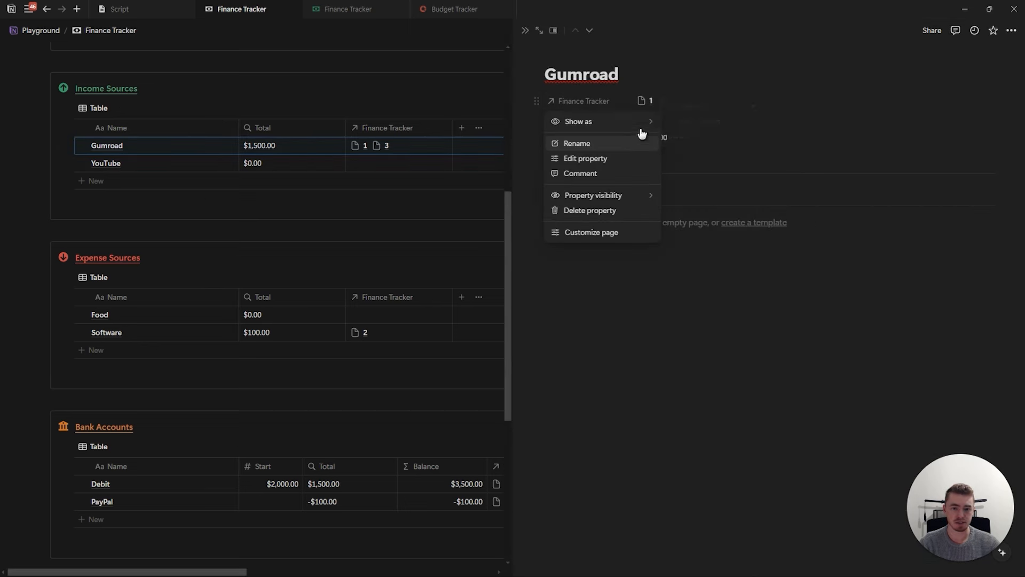
{"action": "mouse_move", "coordinate": [598, 122]}
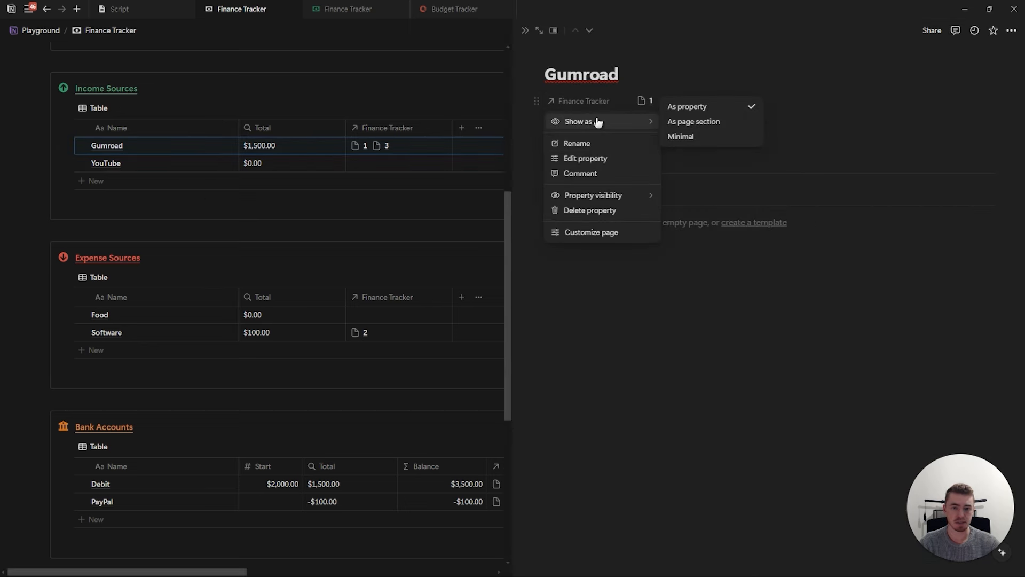
{"action": "left_click", "coordinate": [680, 137]}
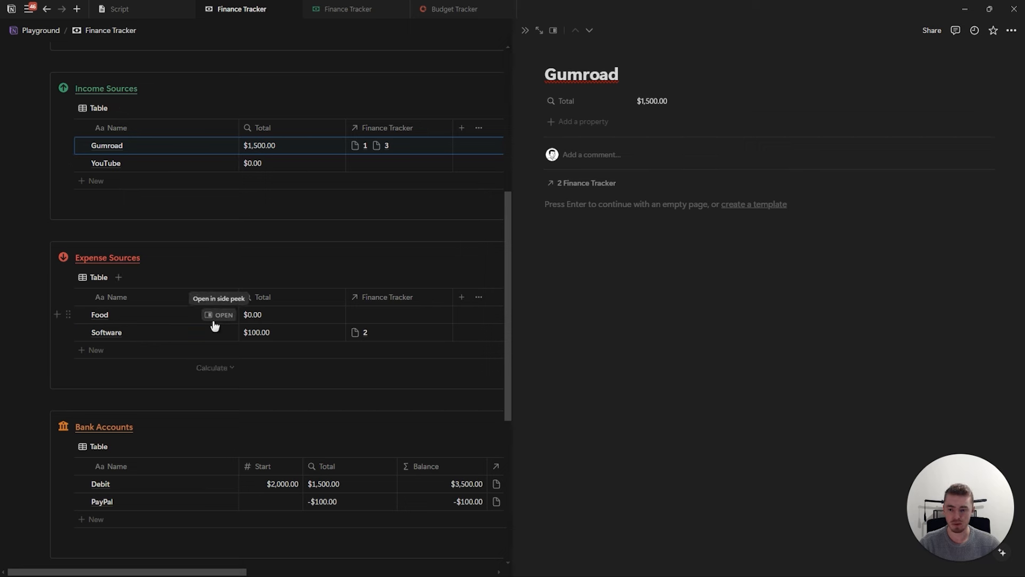
Open the Food expense source in side peek and show its Finance Tracker relation as a page section
{"action": "left_click", "coordinate": [215, 314]}
{"action": "left_click", "coordinate": [585, 102]}
{"action": "mouse_move", "coordinate": [599, 122]}
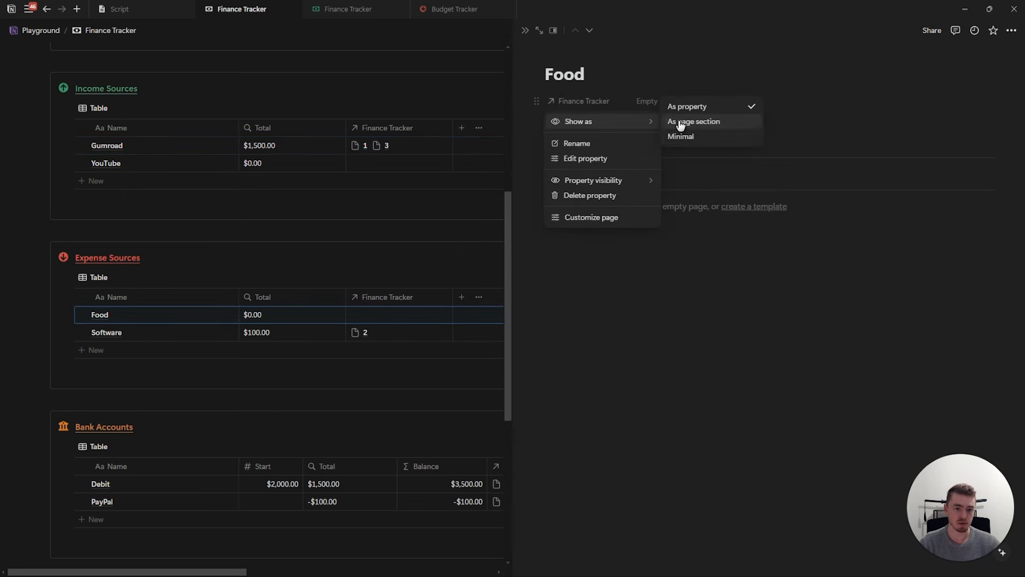
{"action": "left_click", "coordinate": [675, 121]}
Open the Debit bank account in side peek and show its Finance Tracker relation as Minimal
{"action": "scroll", "coordinate": [257, 267], "scroll_direction": "down", "scroll_amount": 4}
{"action": "left_click", "coordinate": [213, 274]}
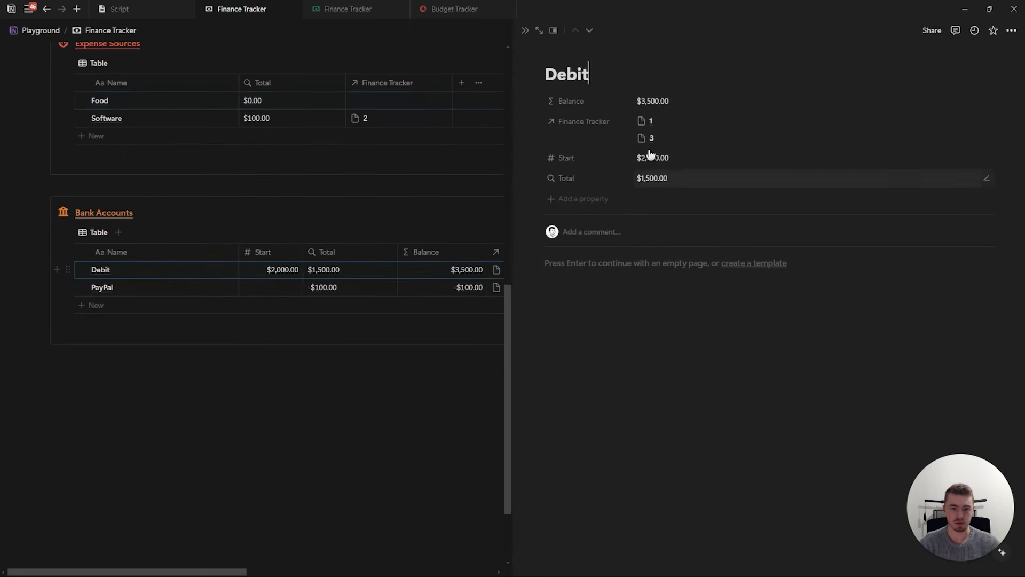
{"action": "left_click", "coordinate": [582, 121]}
{"action": "mouse_move", "coordinate": [620, 142]}
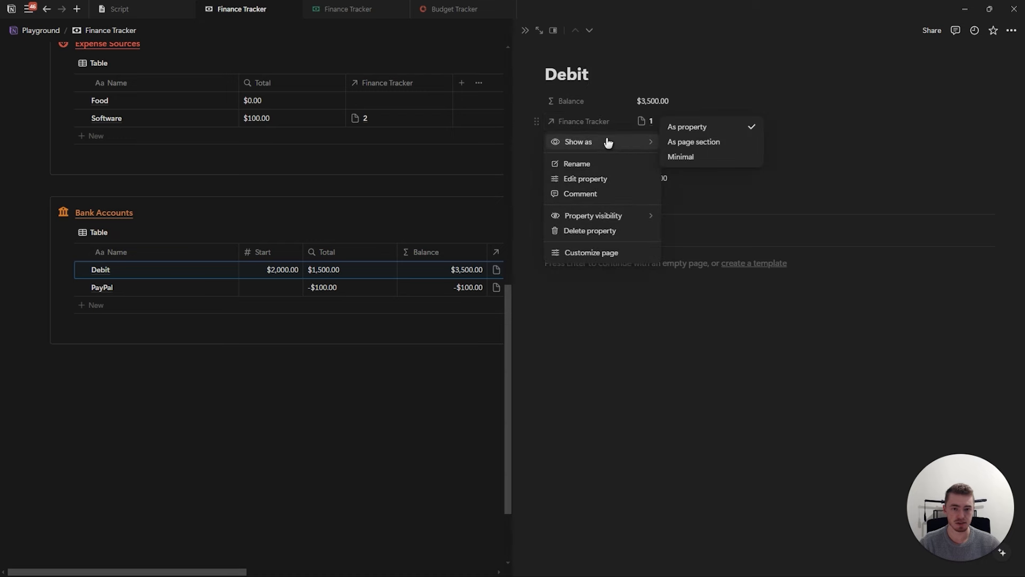
{"action": "left_click", "coordinate": [688, 156]}
Give the Gumroad income source a pink shopping cart icon
{"action": "scroll", "coordinate": [453, 186], "scroll_direction": "up", "scroll_amount": 10}
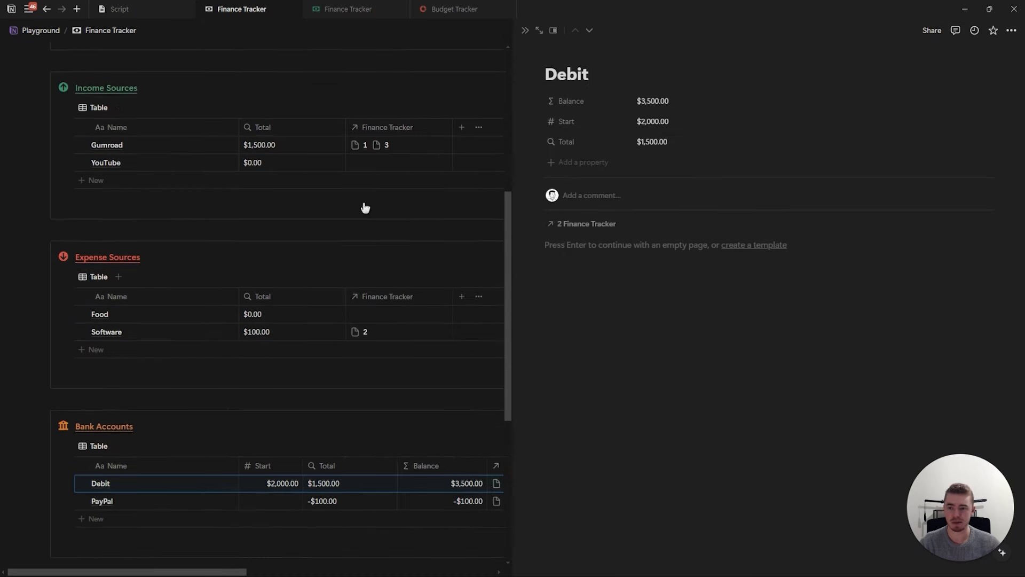
{"action": "left_click", "coordinate": [219, 306]}
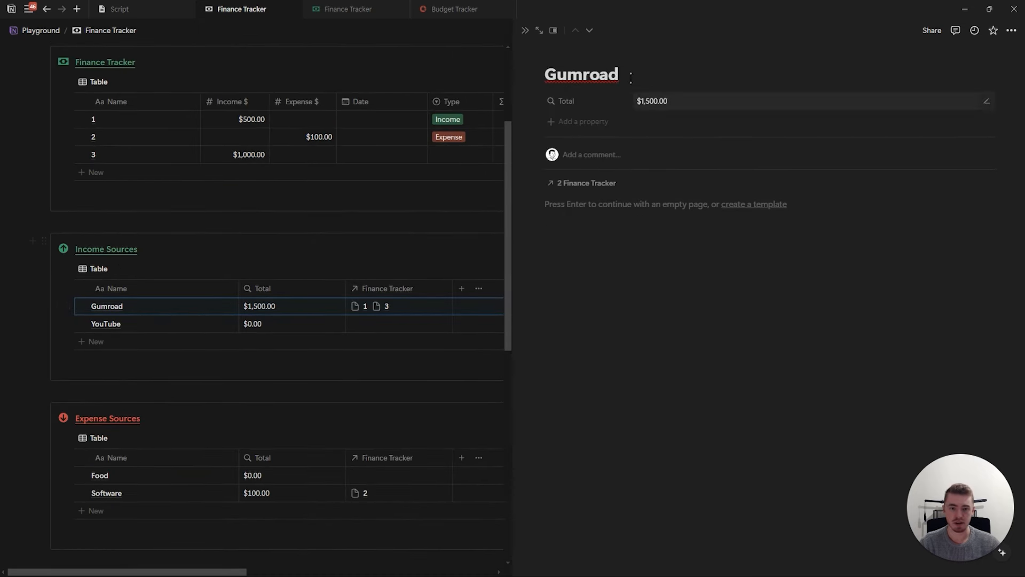
{"action": "left_click", "coordinate": [567, 56]}
{"action": "left_click", "coordinate": [492, 94]}
{"action": "type", "text": "cart"}
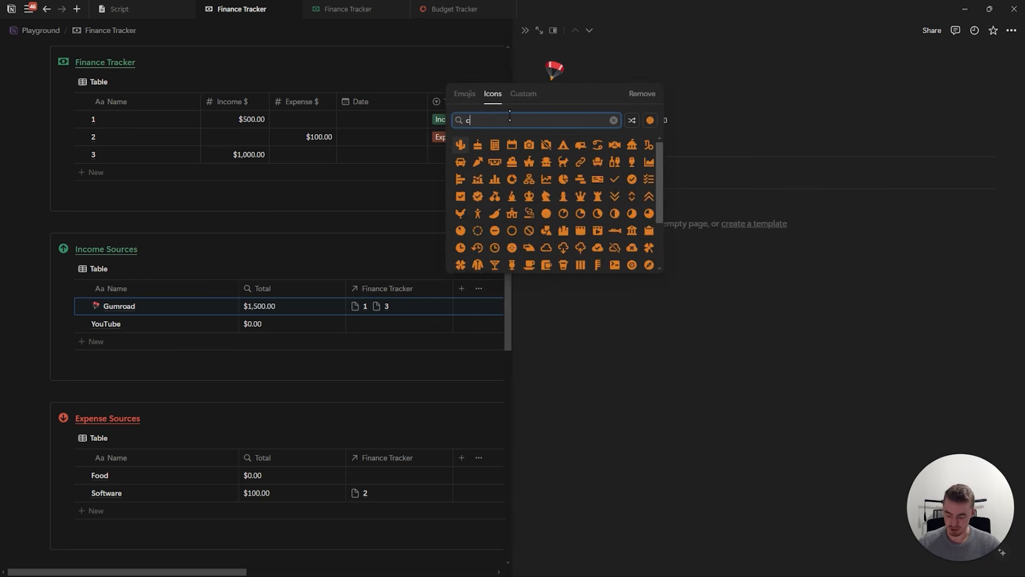
{"action": "left_click", "coordinate": [650, 121]}
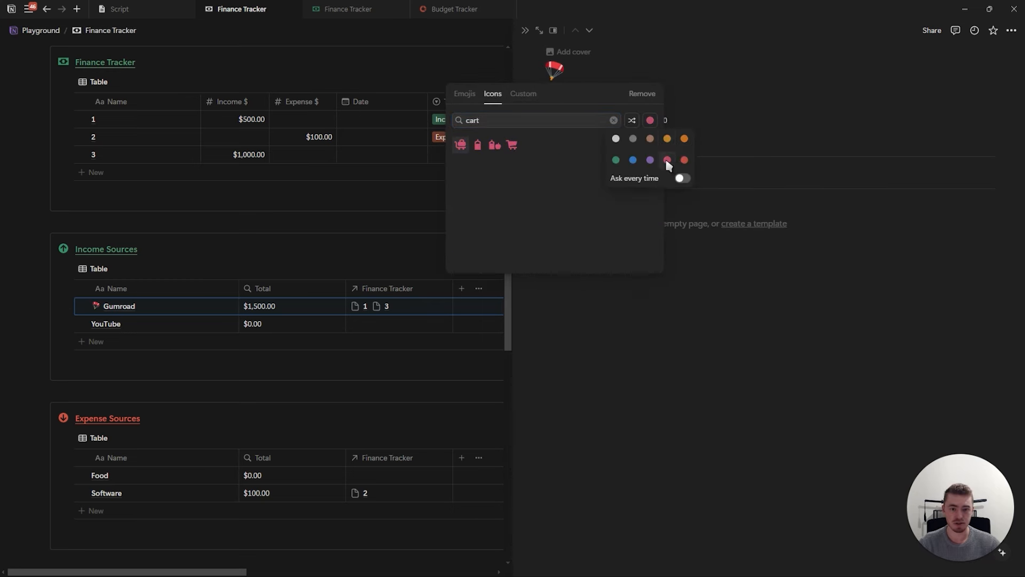
{"action": "left_click", "coordinate": [514, 146]}
Give the YouTube income source a red circled play icon
{"action": "left_click", "coordinate": [233, 323]}
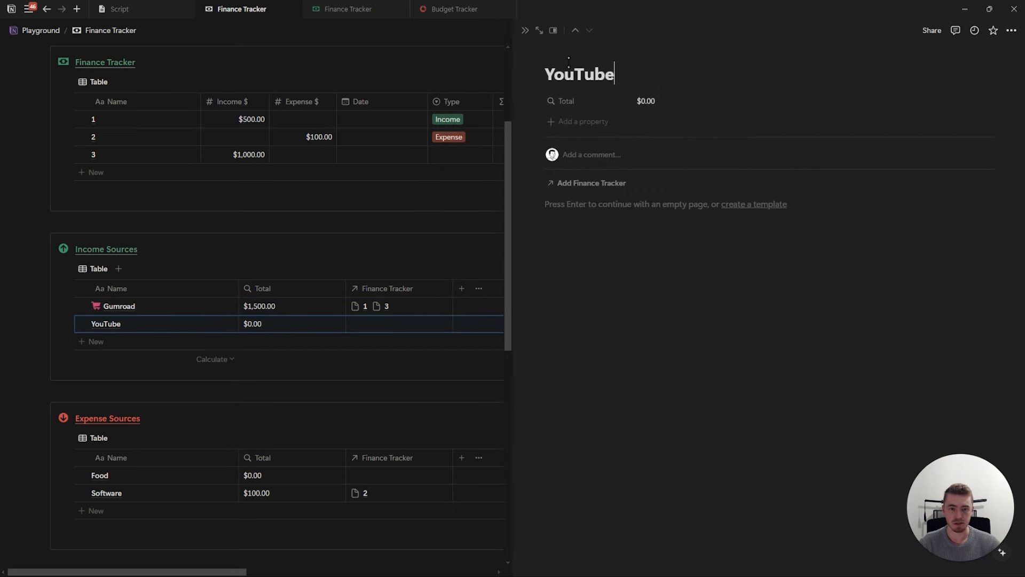
{"action": "left_click", "coordinate": [564, 56]}
{"action": "left_click", "coordinate": [493, 95]}
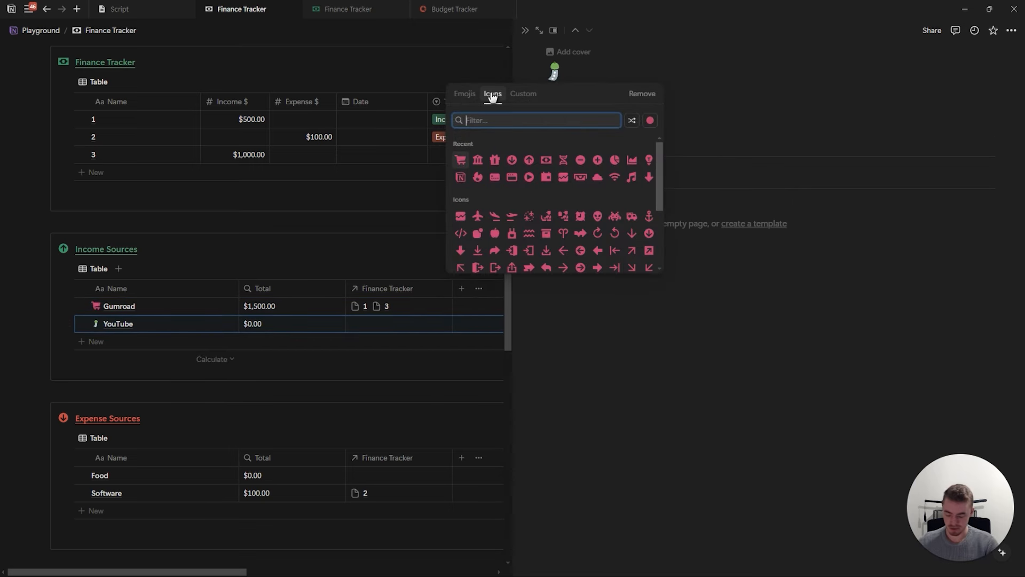
{"action": "type", "text": "play"}
{"action": "left_click", "coordinate": [650, 121]}
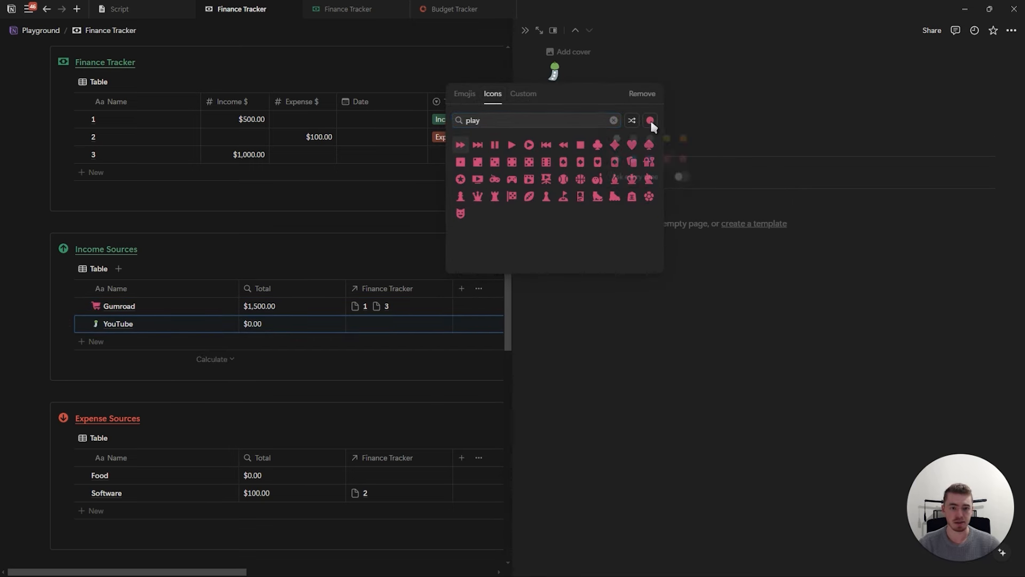
{"action": "left_click", "coordinate": [685, 160]}
{"action": "left_click", "coordinate": [529, 145]}
Give the Debit bank account a red payment card icon
{"action": "scroll", "coordinate": [318, 264], "scroll_direction": "down", "scroll_amount": 6}
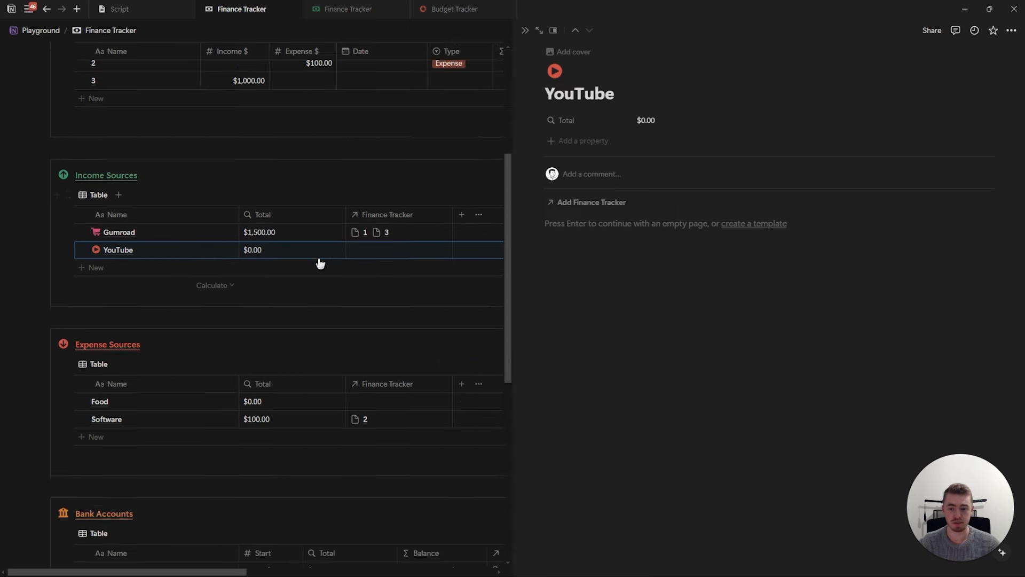
{"action": "left_click", "coordinate": [216, 327]}
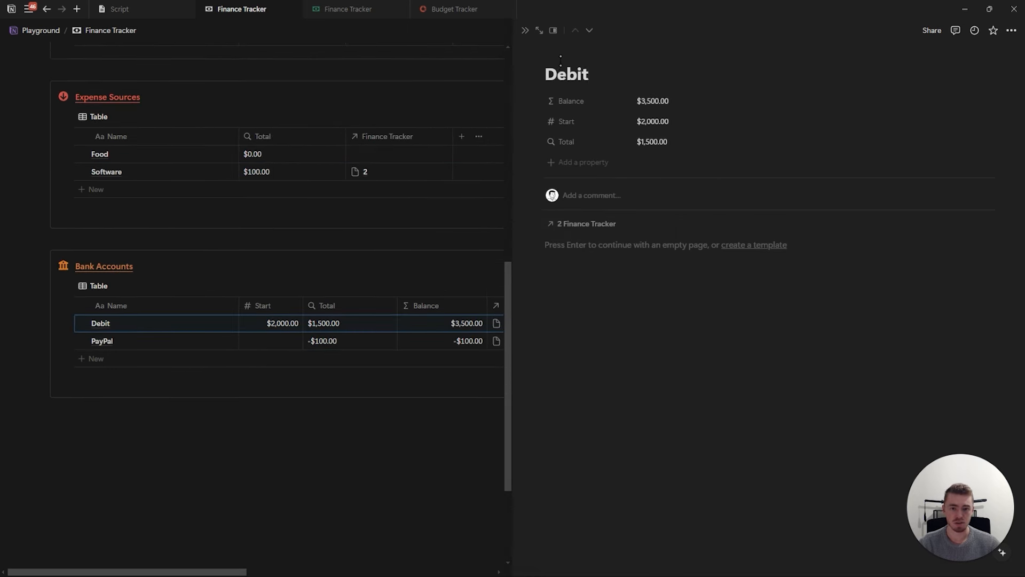
{"action": "left_click", "coordinate": [559, 51]}
{"action": "left_click", "coordinate": [492, 94]}
{"action": "type", "text": "car"}
{"action": "left_click", "coordinate": [650, 121]}
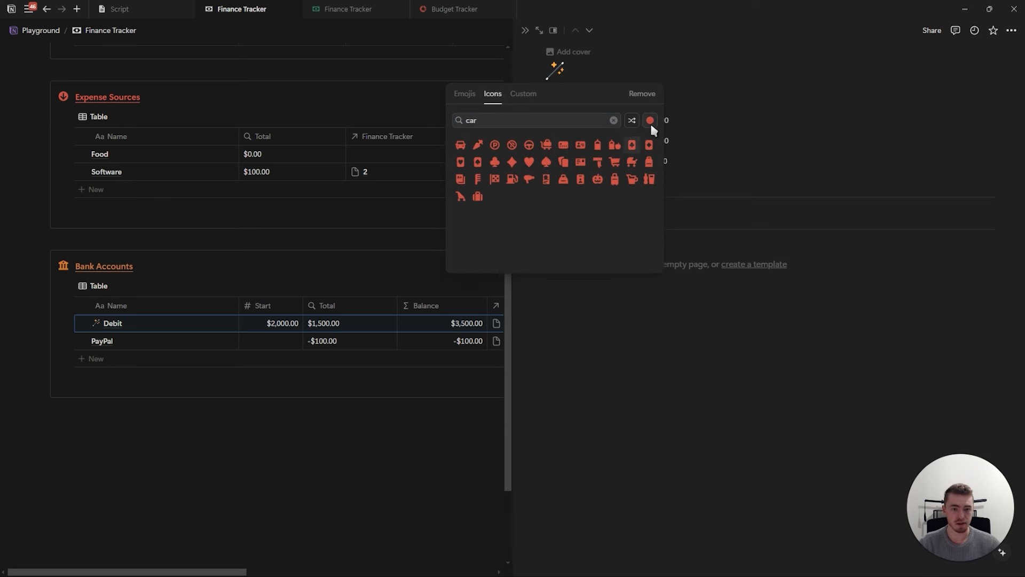
{"action": "left_click", "coordinate": [684, 161]}
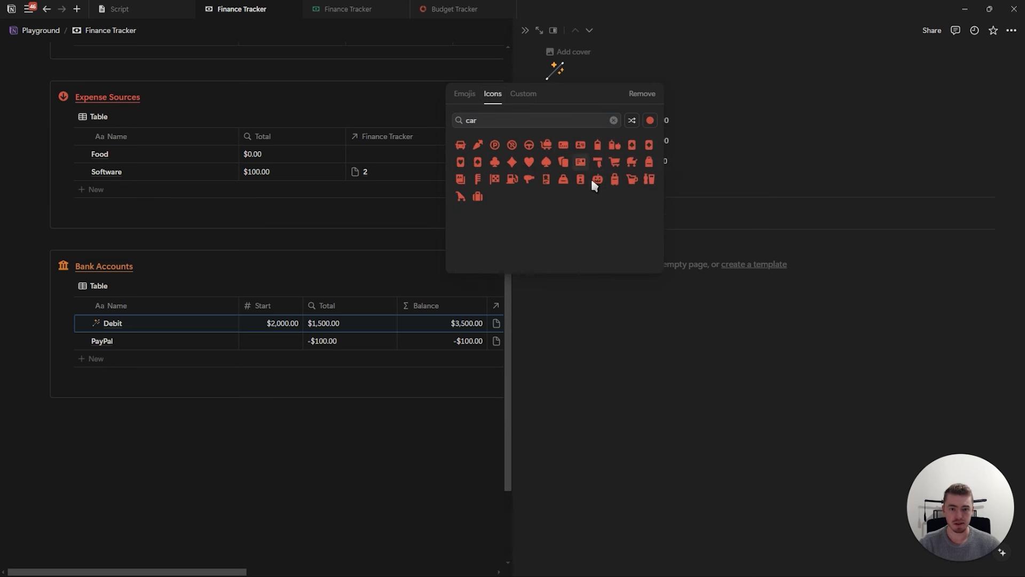
{"action": "left_click", "coordinate": [563, 146]}
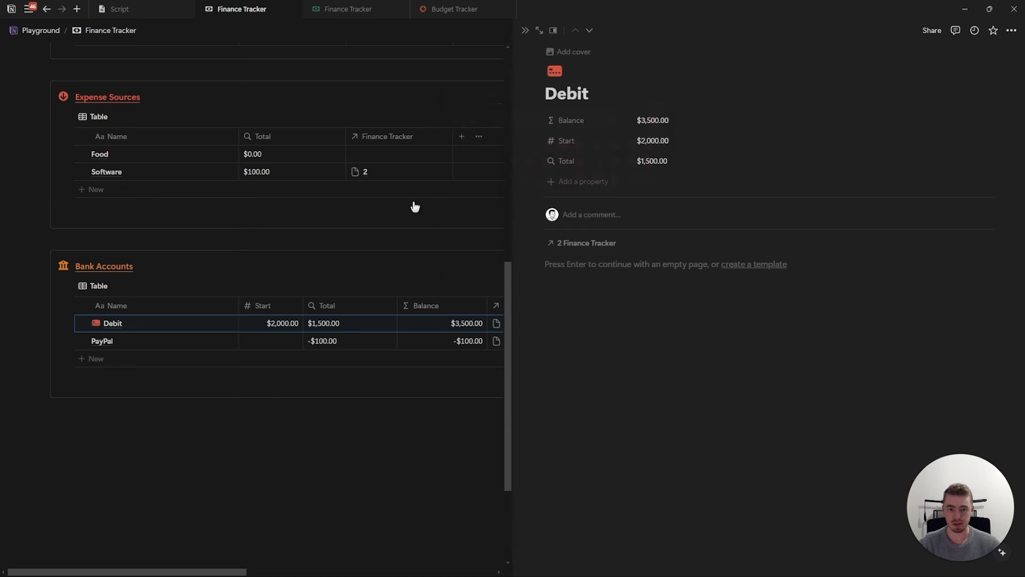
Give the PayPal bank account the same payment card icon as Debit, but in blue
{"action": "left_click", "coordinate": [220, 341]}
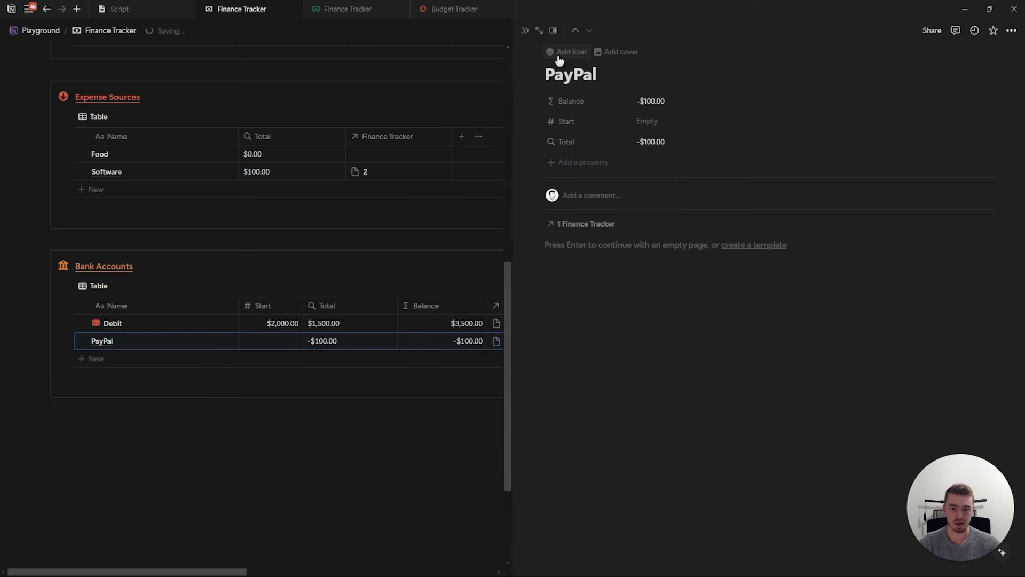
{"action": "left_click", "coordinate": [560, 55]}
{"action": "left_click", "coordinate": [556, 69]}
{"action": "left_click", "coordinate": [493, 94]}
{"action": "left_click", "coordinate": [650, 120]}
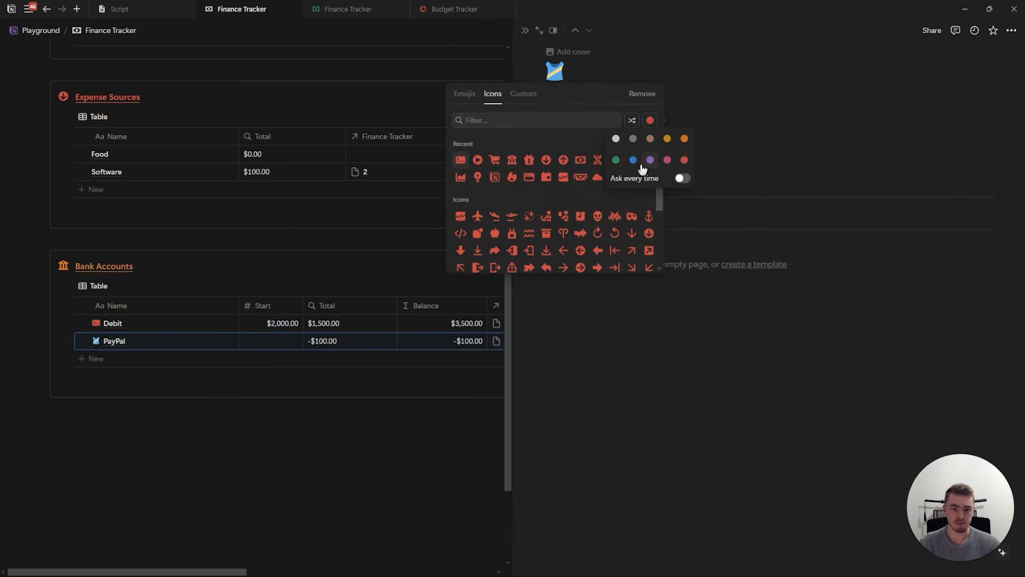
{"action": "left_click", "coordinate": [633, 161]}
Give the Food expense source a green avocado icon
{"action": "left_click", "coordinate": [206, 154]}
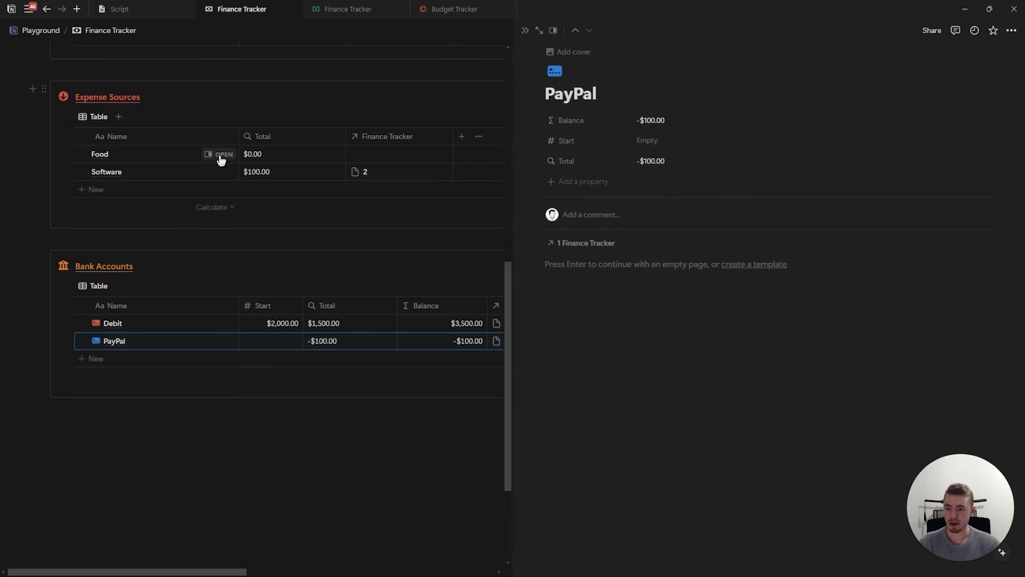
{"action": "left_click", "coordinate": [220, 154]}
{"action": "left_click", "coordinate": [559, 55]}
{"action": "left_click", "coordinate": [554, 69]}
{"action": "left_click", "coordinate": [493, 93]}
{"action": "type", "text": "food"}
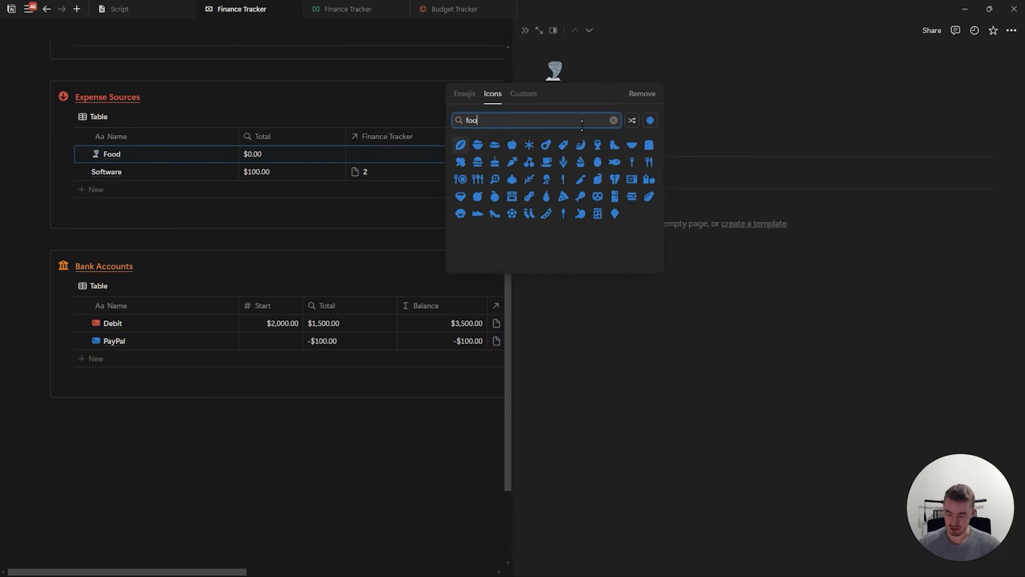
{"action": "left_click", "coordinate": [650, 121]}
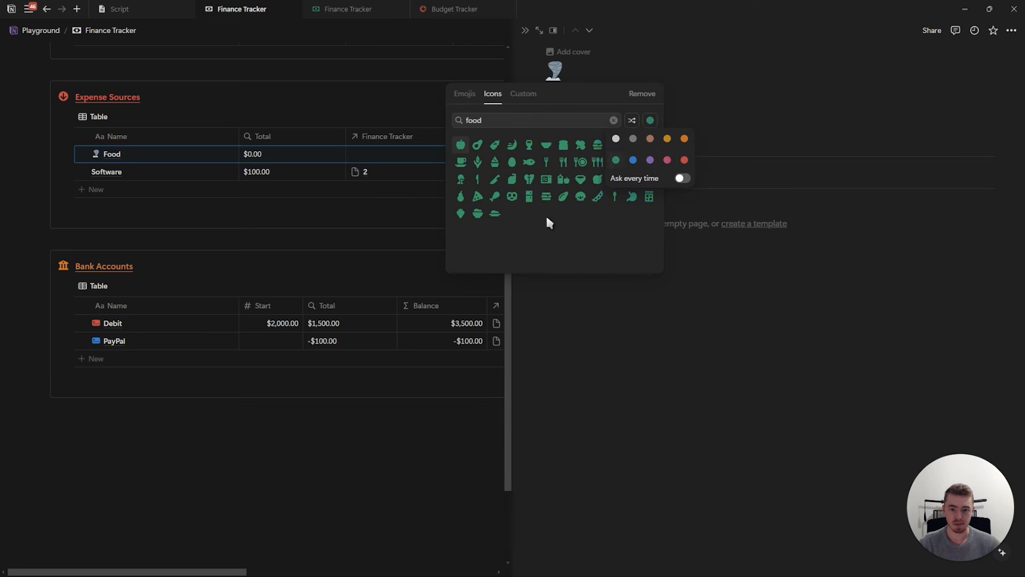
{"action": "left_click", "coordinate": [491, 159]}
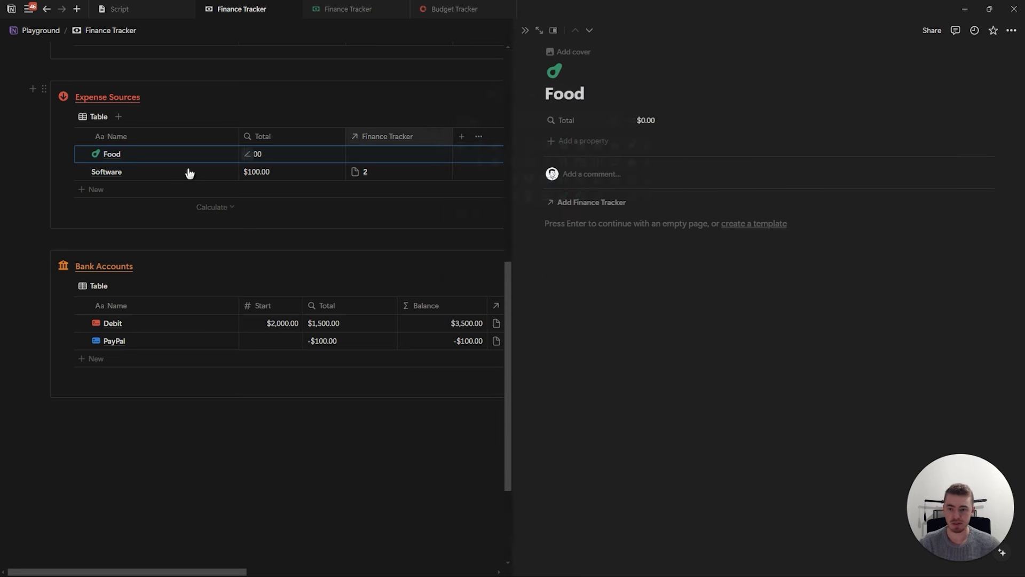
Give the Software expense source a blue browser window icon and close its side peek
{"action": "left_click", "coordinate": [219, 171]}
{"action": "left_click", "coordinate": [559, 55]}
{"action": "left_click", "coordinate": [555, 69]}
{"action": "type", "text": "softw"}
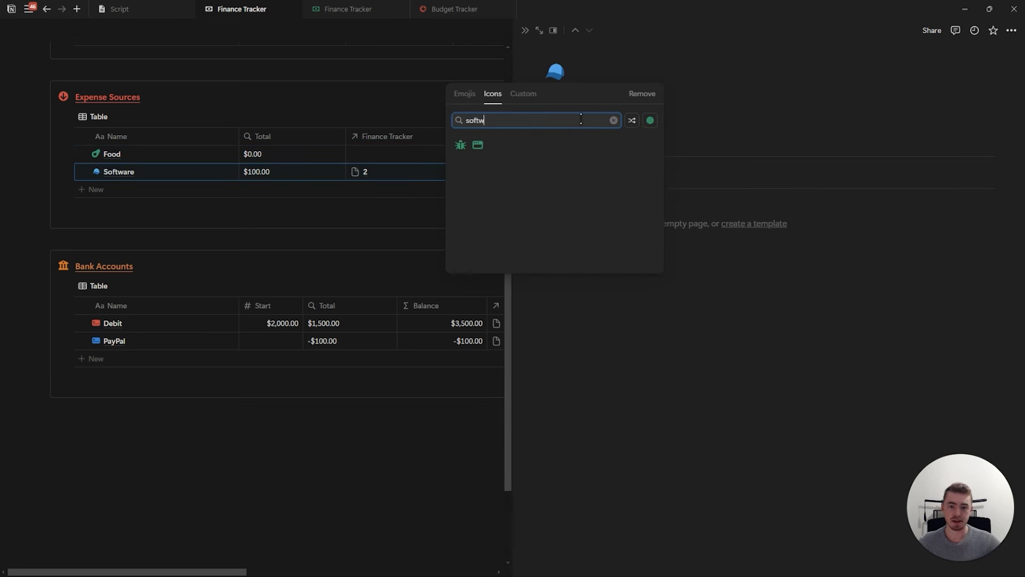
{"action": "left_click", "coordinate": [649, 120]}
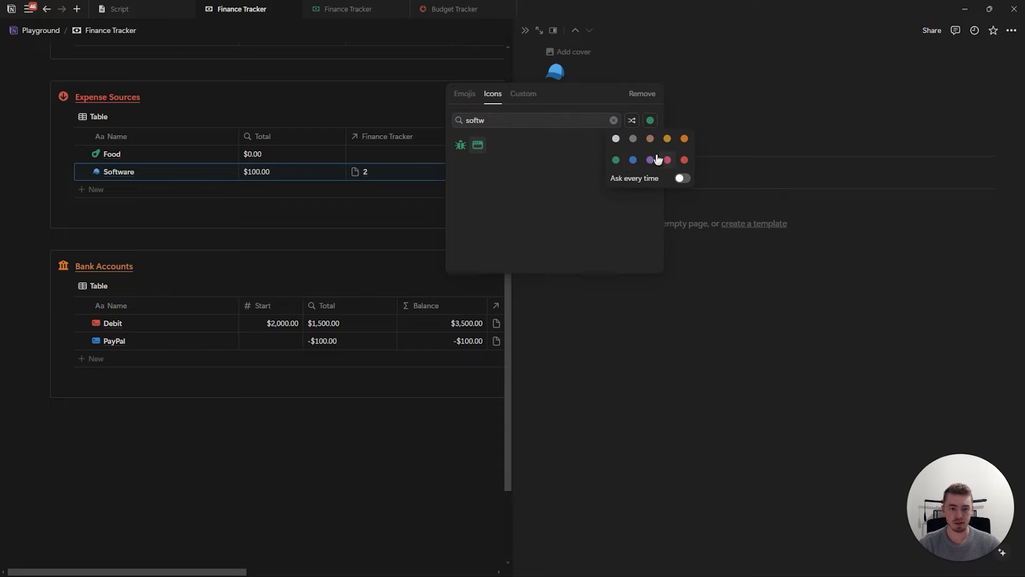
{"action": "left_click", "coordinate": [633, 160]}
{"action": "left_click", "coordinate": [478, 146]}
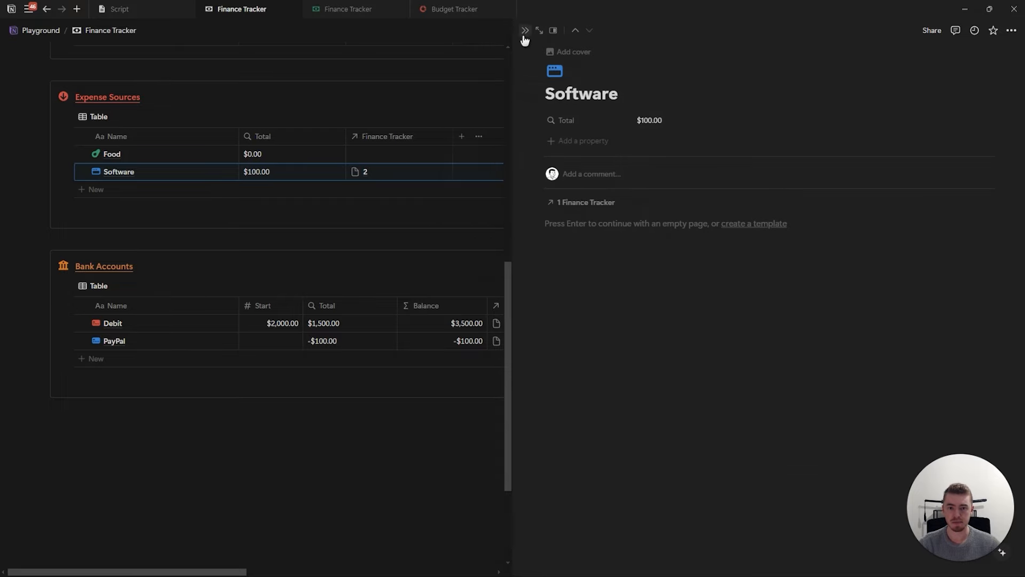
{"action": "left_click", "coordinate": [525, 30]}
Create a new template in the Finance Tracker database with a green circled up-arrow icon, leaving it untitled, and close it
{"action": "scroll", "coordinate": [272, 387], "scroll_direction": "up", "scroll_amount": 5}
{"action": "scroll", "coordinate": [276, 389], "scroll_direction": "up", "scroll_amount": 3}
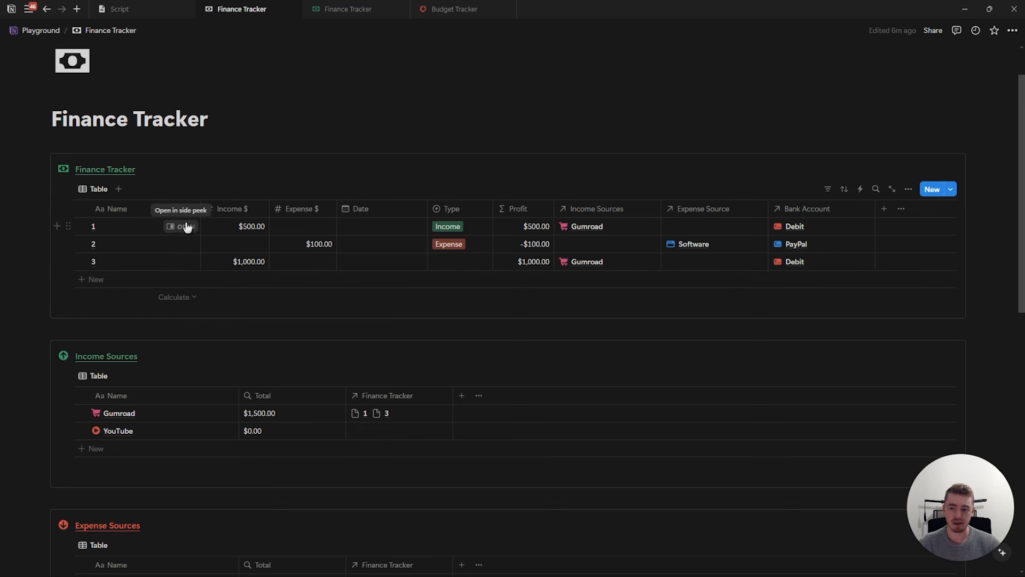
{"action": "left_click", "coordinate": [950, 190]}
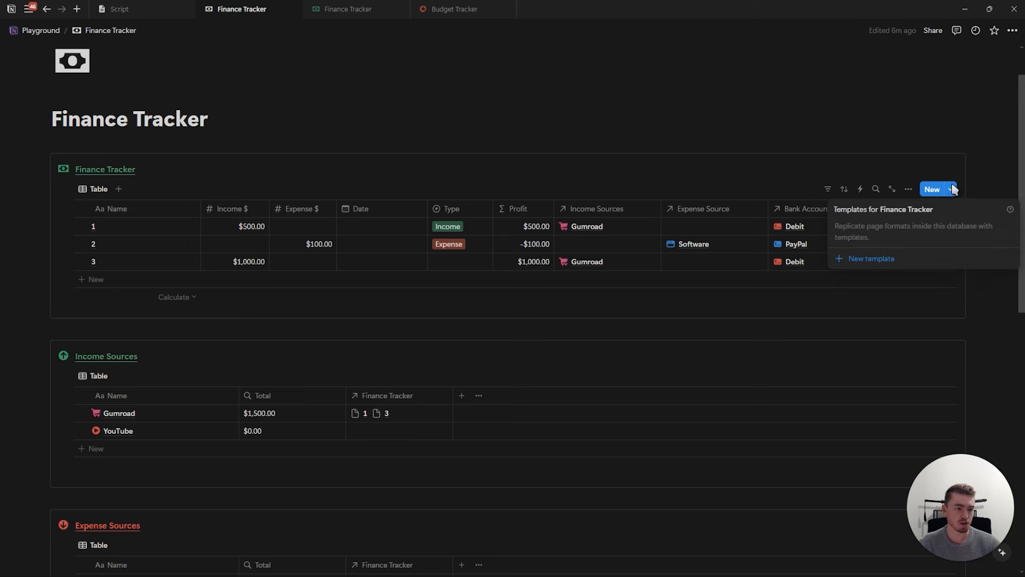
{"action": "left_click", "coordinate": [876, 262]}
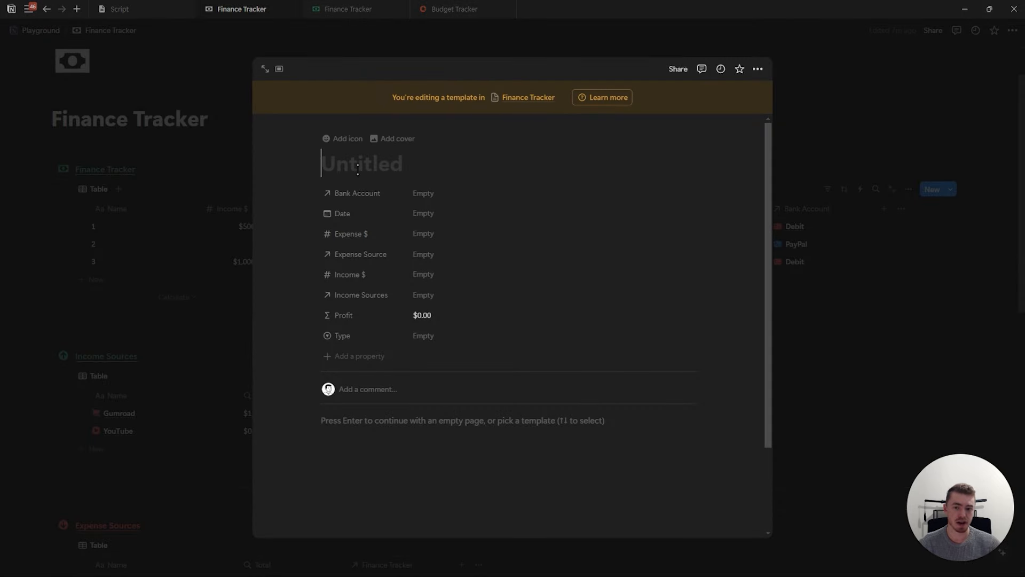
{"action": "left_click", "coordinate": [330, 140]}
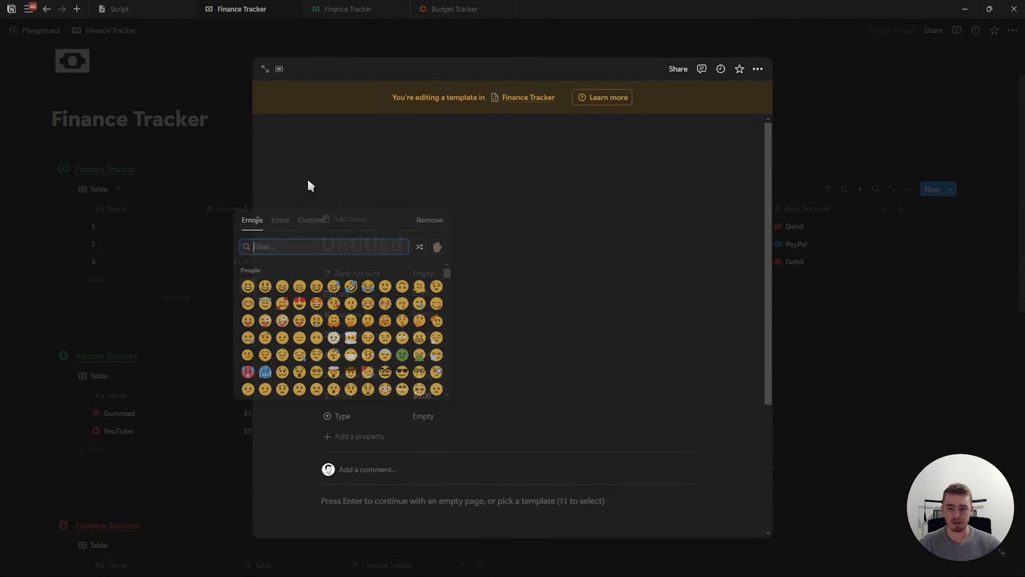
{"action": "left_click", "coordinate": [283, 221]}
{"action": "left_click", "coordinate": [438, 247]}
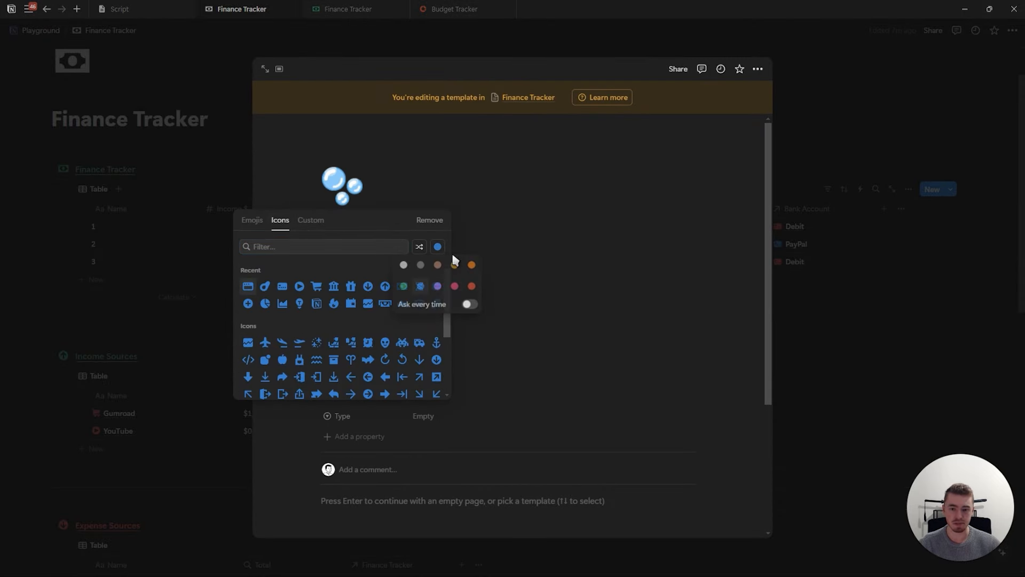
{"action": "left_click", "coordinate": [403, 286]}
{"action": "left_click", "coordinate": [324, 247]}
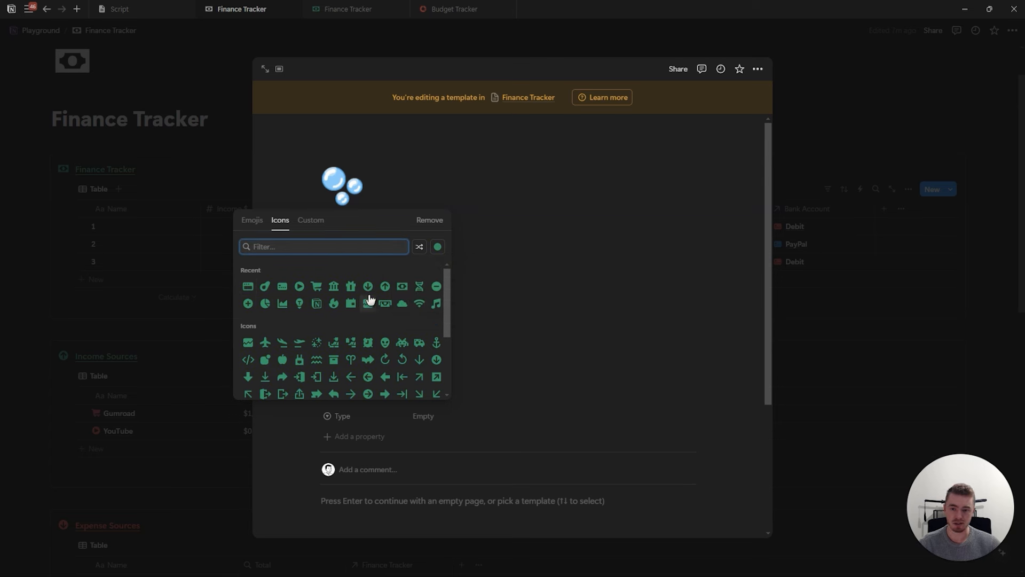
{"action": "left_click", "coordinate": [384, 287]}
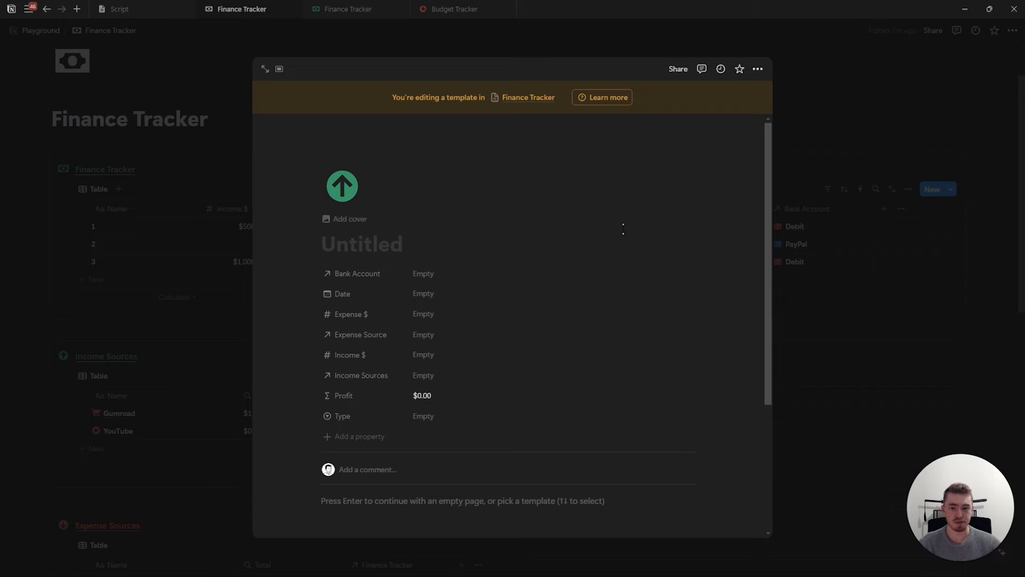
{"action": "left_click", "coordinate": [839, 209]}
Create another new template in the Finance Tracker database and give it a red circled down-arrow icon
{"action": "left_click", "coordinate": [951, 189]}
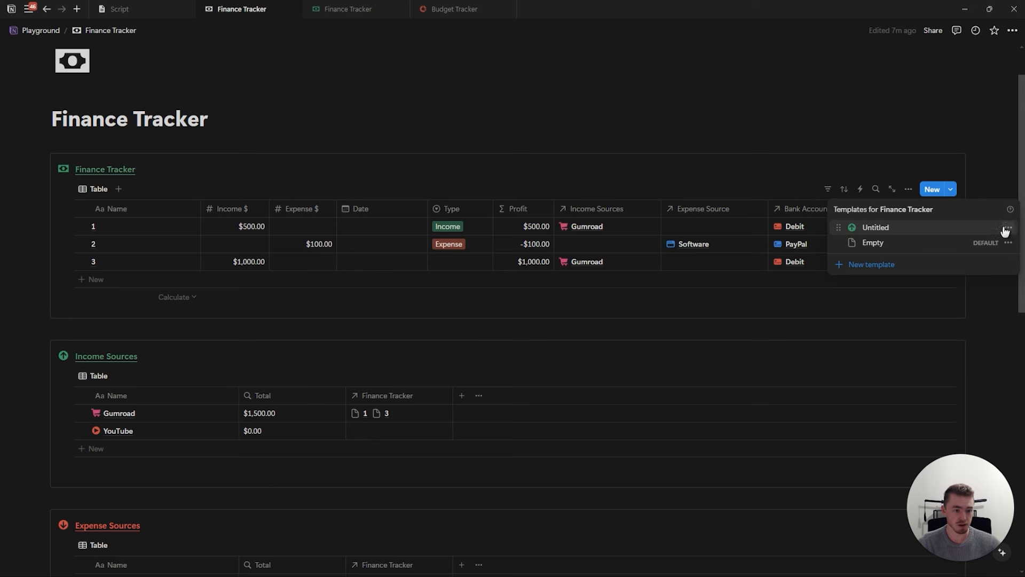
{"action": "left_click", "coordinate": [434, 188]}
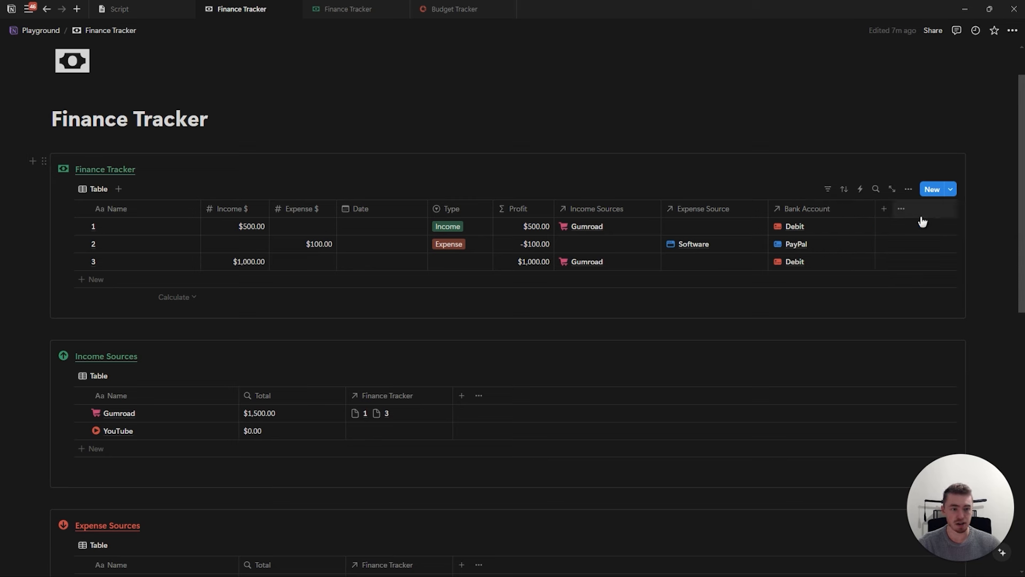
{"action": "left_click", "coordinate": [951, 189]}
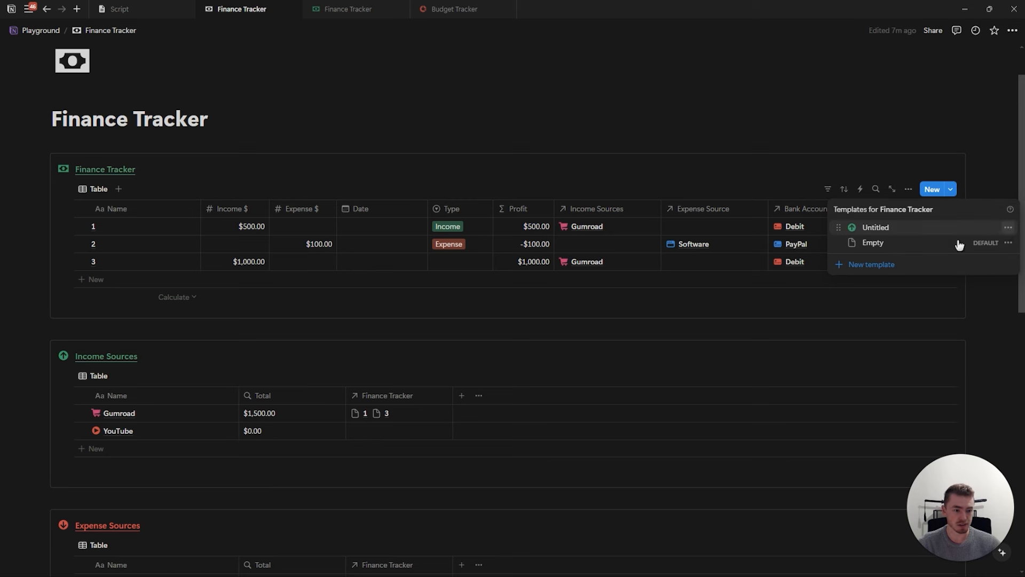
{"action": "left_click", "coordinate": [910, 264]}
{"action": "left_click", "coordinate": [342, 140]}
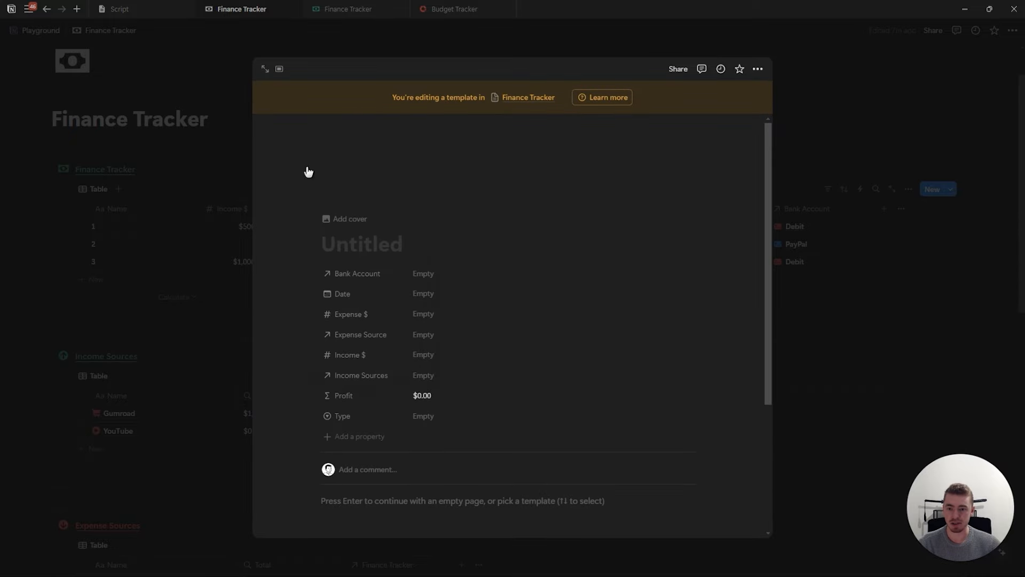
{"action": "left_click", "coordinate": [323, 169]}
{"action": "left_click", "coordinate": [280, 220]}
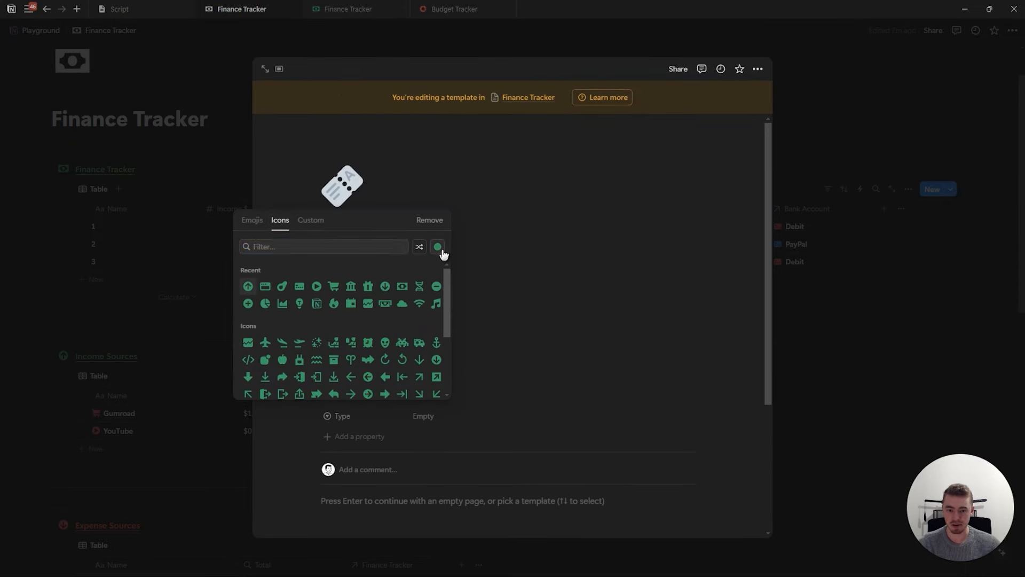
{"action": "left_click", "coordinate": [384, 287]}
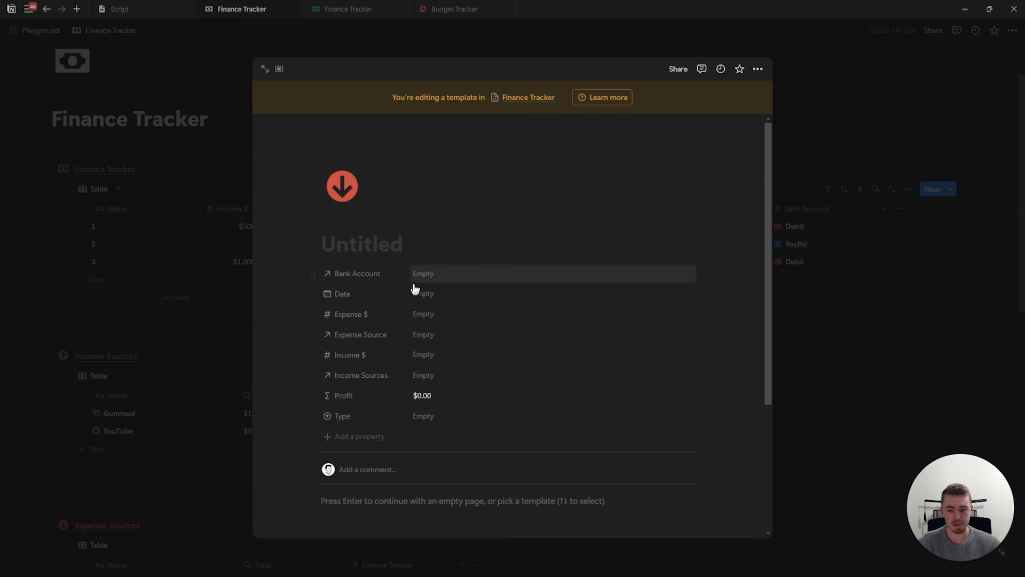
Set the red down-arrow template's Type to Expense and close the template
{"action": "left_click", "coordinate": [438, 416]}
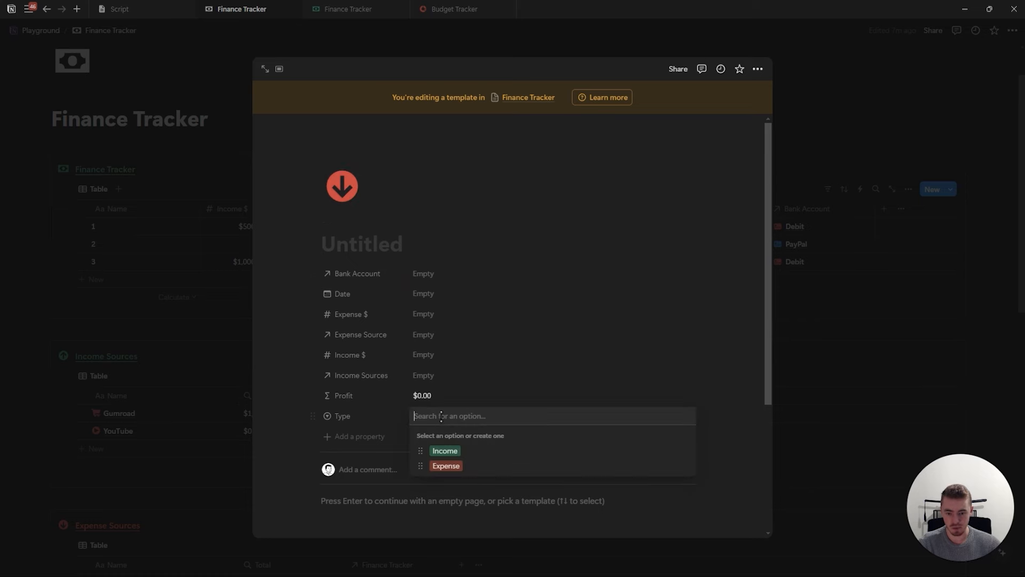
{"action": "left_click", "coordinate": [444, 467]}
{"action": "left_click", "coordinate": [989, 281]}
Edit the green up-arrow template of the Finance Tracker database, set its Type to Income, and close it
{"action": "left_click", "coordinate": [951, 189]}
{"action": "left_click", "coordinate": [1008, 227]}
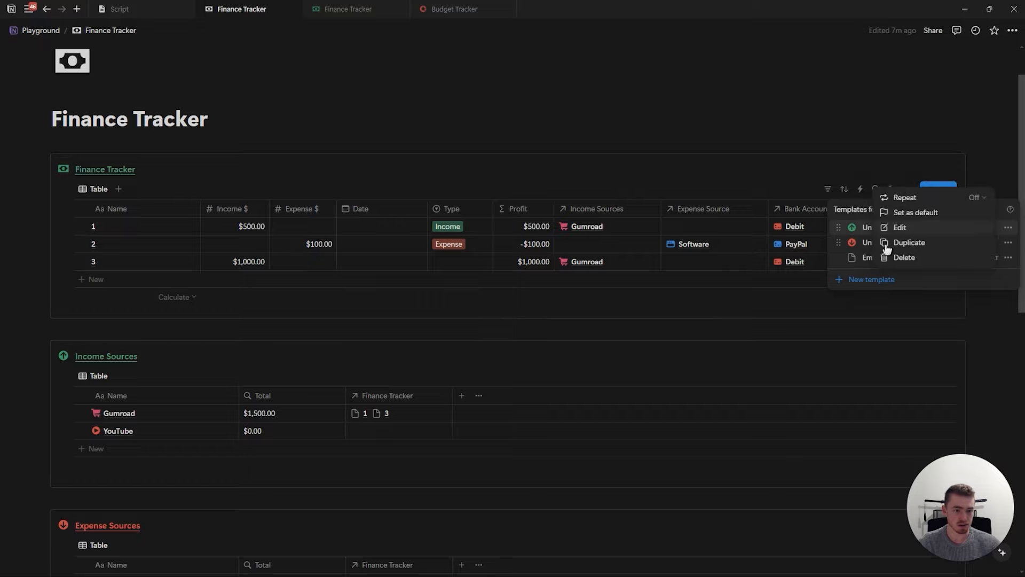
{"action": "left_click", "coordinate": [901, 227]}
{"action": "scroll", "coordinate": [398, 374], "scroll_direction": "down", "scroll_amount": 3}
{"action": "left_click", "coordinate": [430, 232]}
{"action": "left_click", "coordinate": [468, 266]}
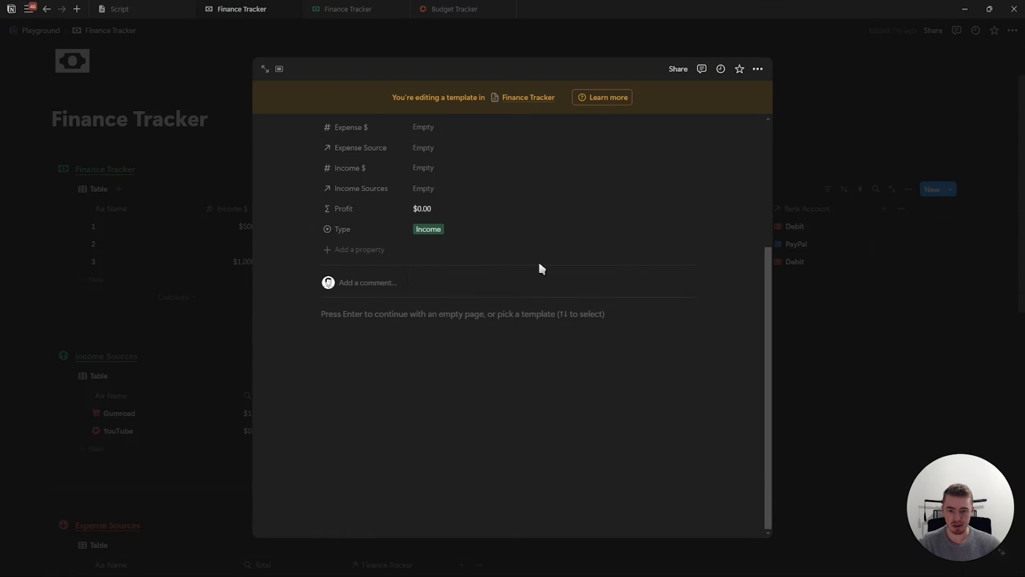
{"action": "scroll", "coordinate": [539, 262], "scroll_direction": "up", "scroll_amount": 3}
{"action": "left_click", "coordinate": [856, 236]}
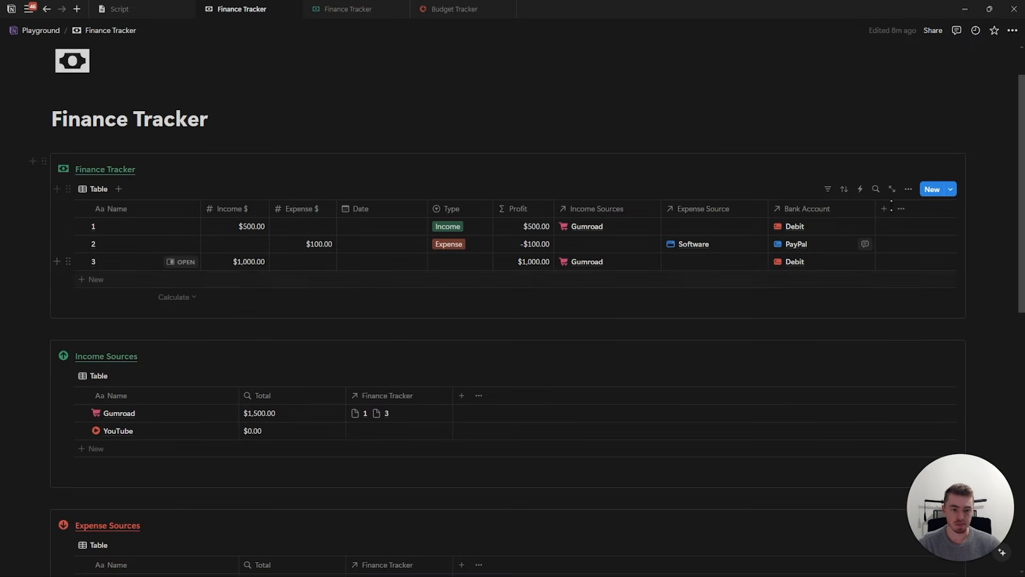
{"action": "left_click", "coordinate": [951, 190]}
{"action": "left_click", "coordinate": [196, 338]}
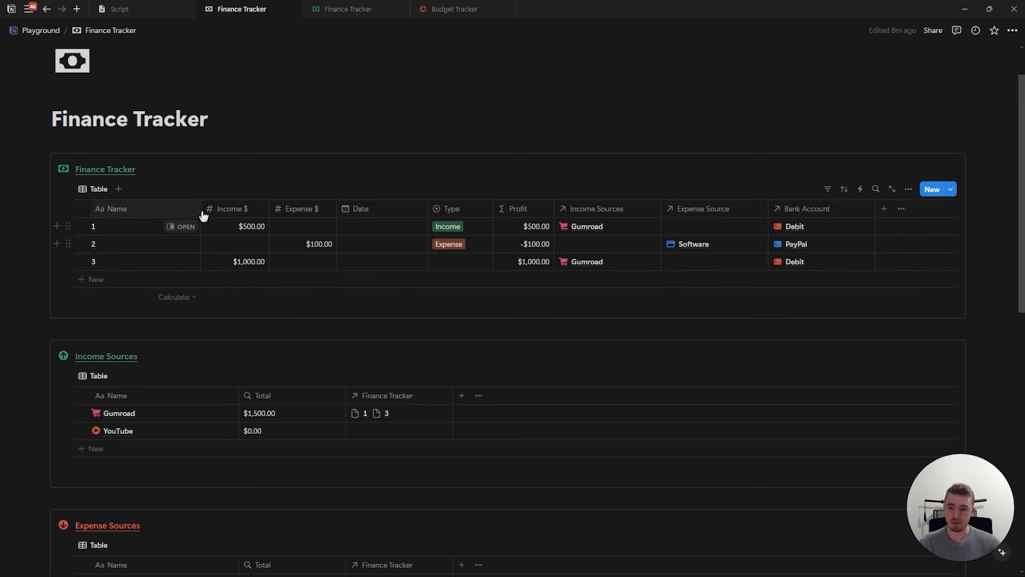
Give the Income $ and Expense $ properties of the Finance Tracker database the same banknote icon
{"action": "left_click", "coordinate": [231, 210]}
{"action": "left_click", "coordinate": [217, 232]}
{"action": "type", "text": "mon"}
{"action": "left_click", "coordinate": [153, 323]}
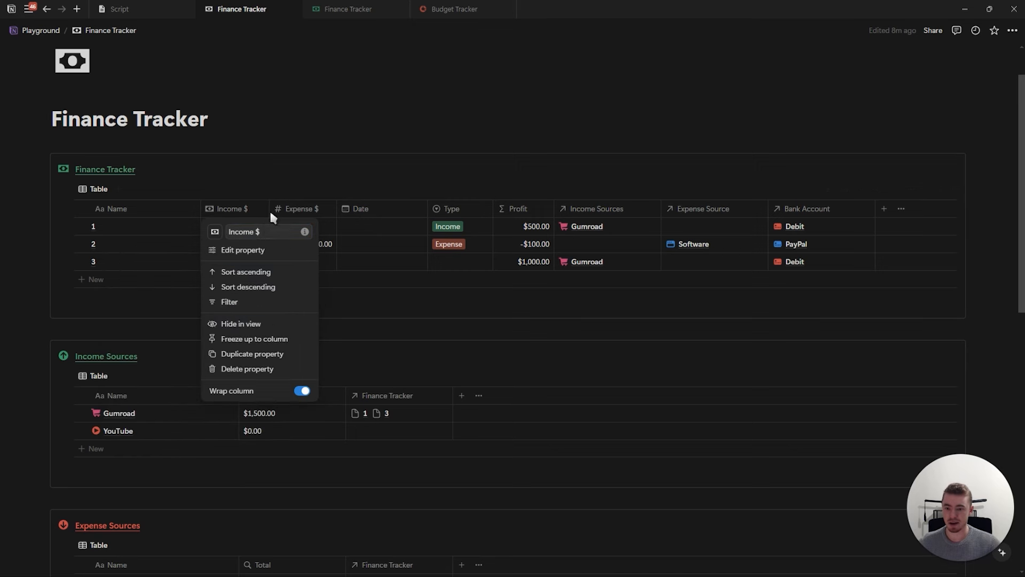
{"action": "left_click", "coordinate": [289, 209]}
{"action": "left_click", "coordinate": [289, 209]}
{"action": "left_click", "coordinate": [283, 231]}
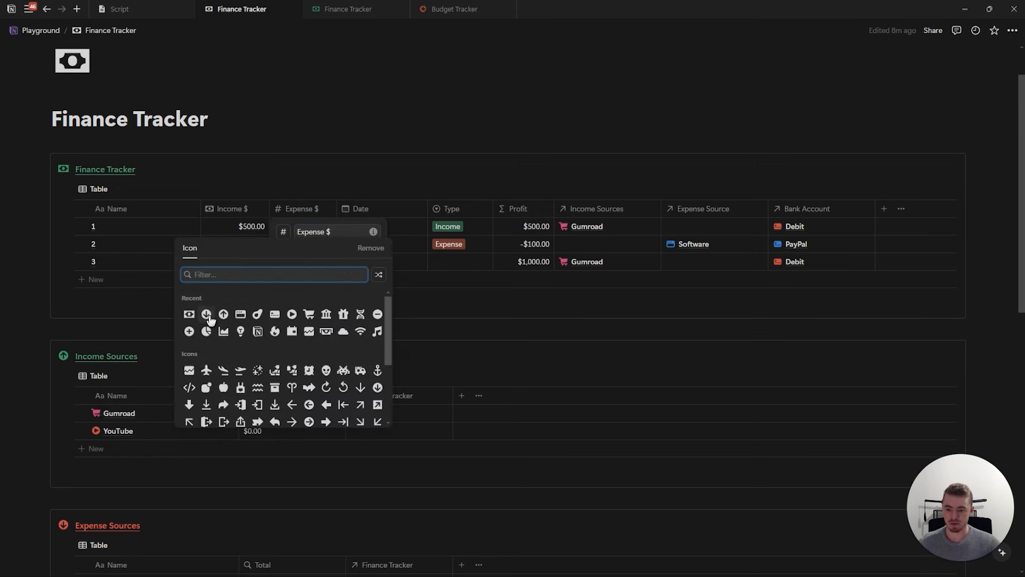
{"action": "left_click", "coordinate": [189, 314]}
{"action": "left_click", "coordinate": [338, 222]}
Give the Date property a filled calendar icon, filtering the icon set by "cal"
{"action": "left_click", "coordinate": [356, 211]}
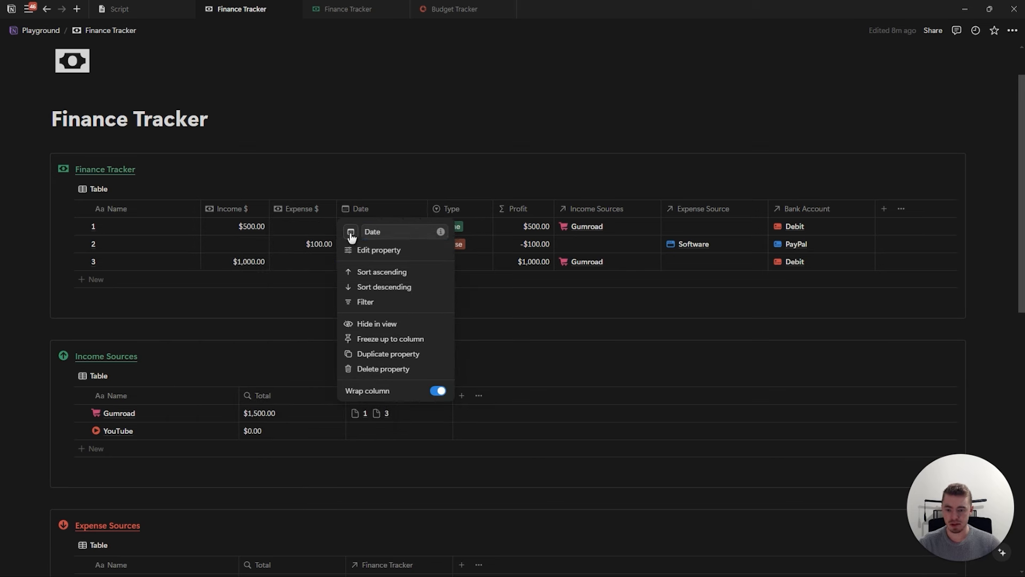
{"action": "left_click", "coordinate": [350, 231]}
{"action": "type", "text": "cal"}
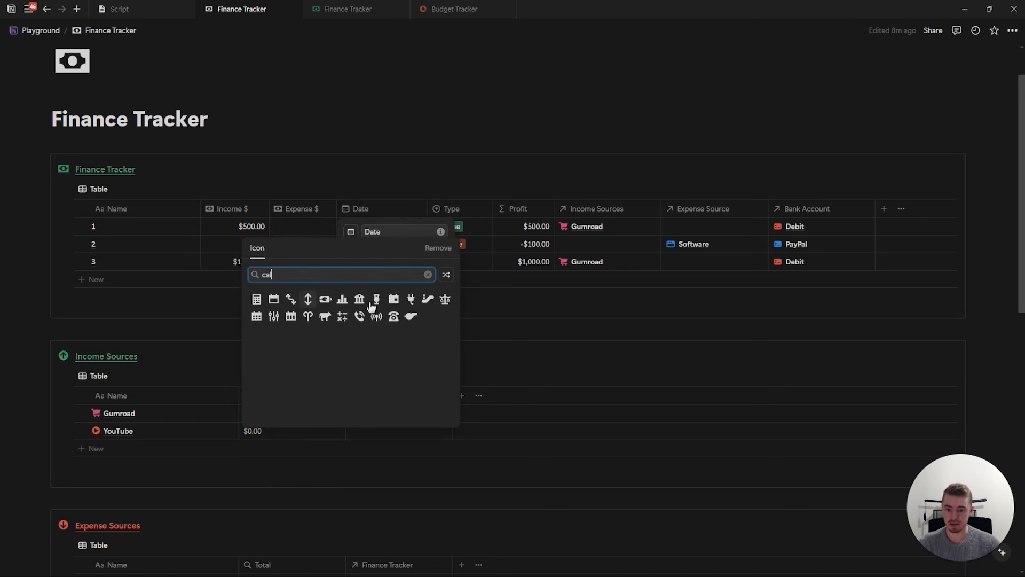
{"action": "left_click", "coordinate": [394, 303]}
Give the Type property a cash icon different from the Income $ banknote, filtering the icon set by "mon"
{"action": "left_click", "coordinate": [432, 209]}
{"action": "left_click", "coordinate": [431, 209]}
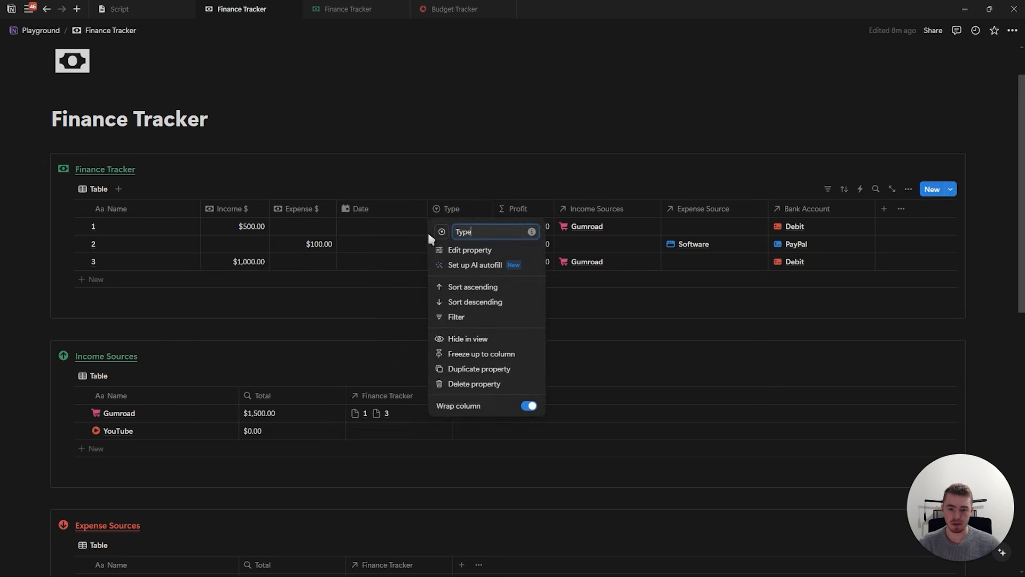
{"action": "left_click", "coordinate": [442, 233]}
{"action": "type", "text": "mon"}
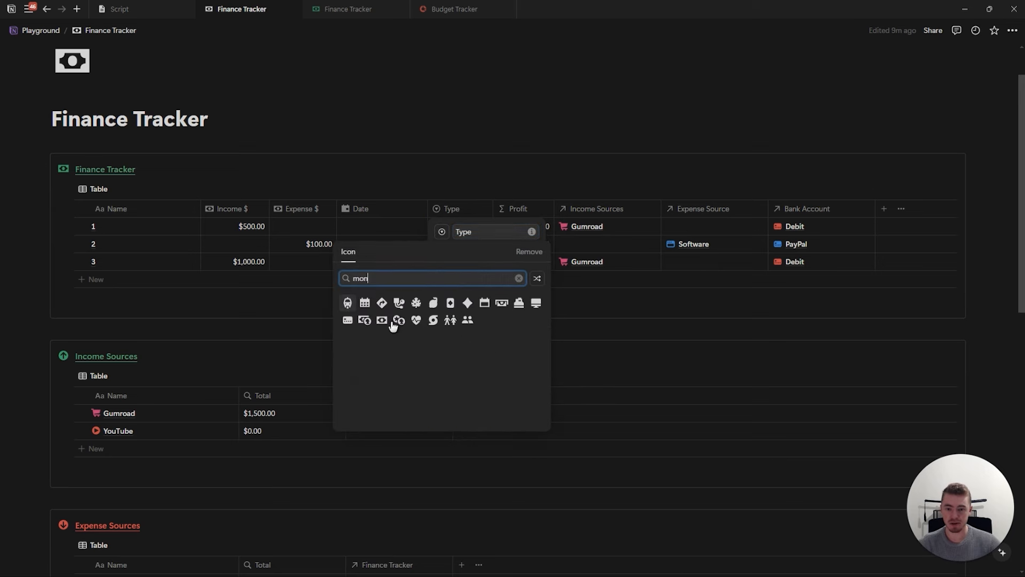
{"action": "left_click", "coordinate": [501, 303]}
Give the Profit property the boxed line chart icon, filtering the icon set by "cha"
{"action": "left_click", "coordinate": [523, 210]}
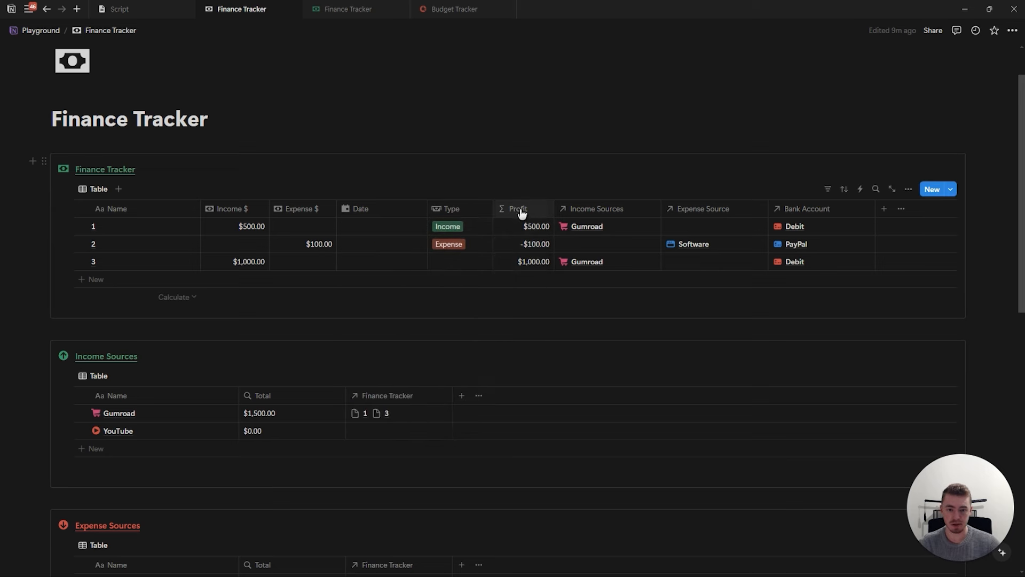
{"action": "left_click", "coordinate": [520, 211]}
{"action": "left_click", "coordinate": [508, 232]}
{"action": "type", "text": "cha"}
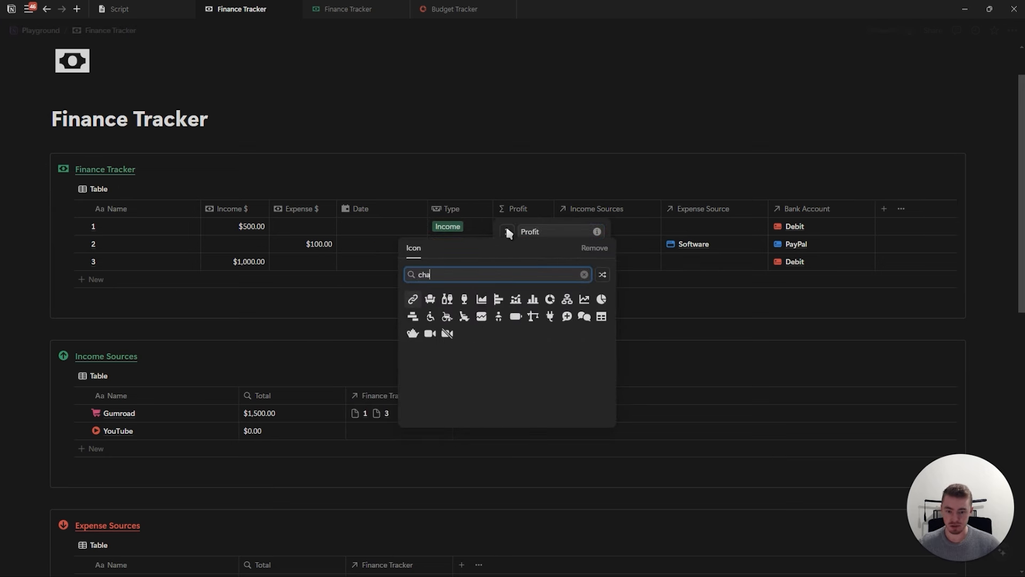
{"action": "left_click", "coordinate": [481, 317]}
Give the Income Sources relation property the circled up-arrow icon
{"action": "left_click", "coordinate": [571, 208]}
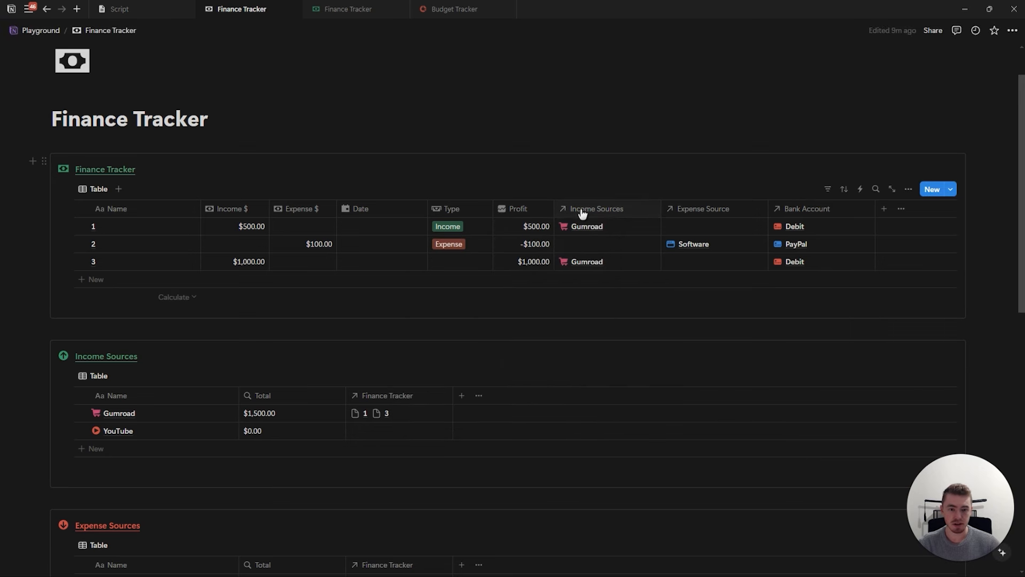
{"action": "left_click", "coordinate": [571, 208]}
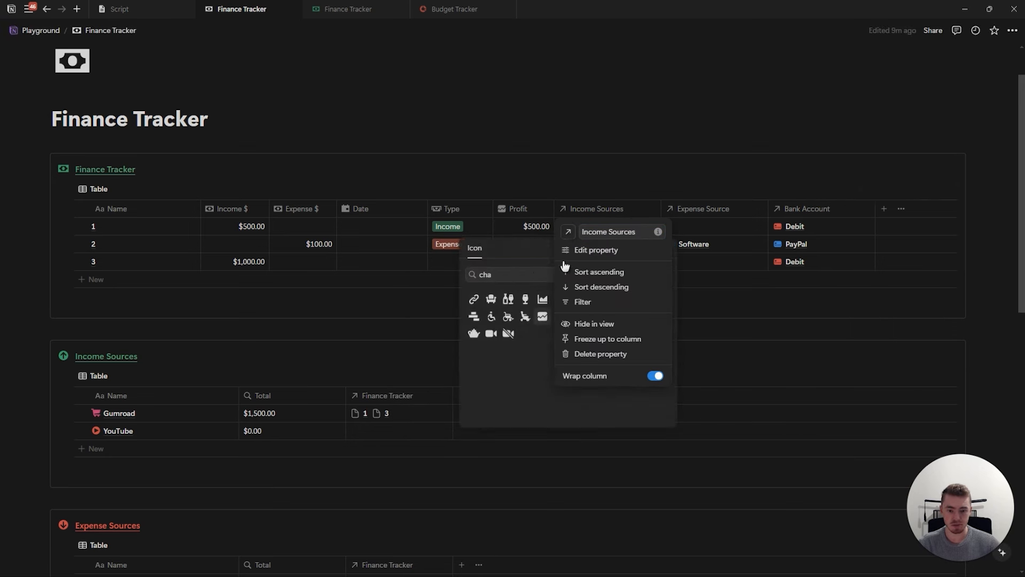
{"action": "left_click", "coordinate": [575, 210]}
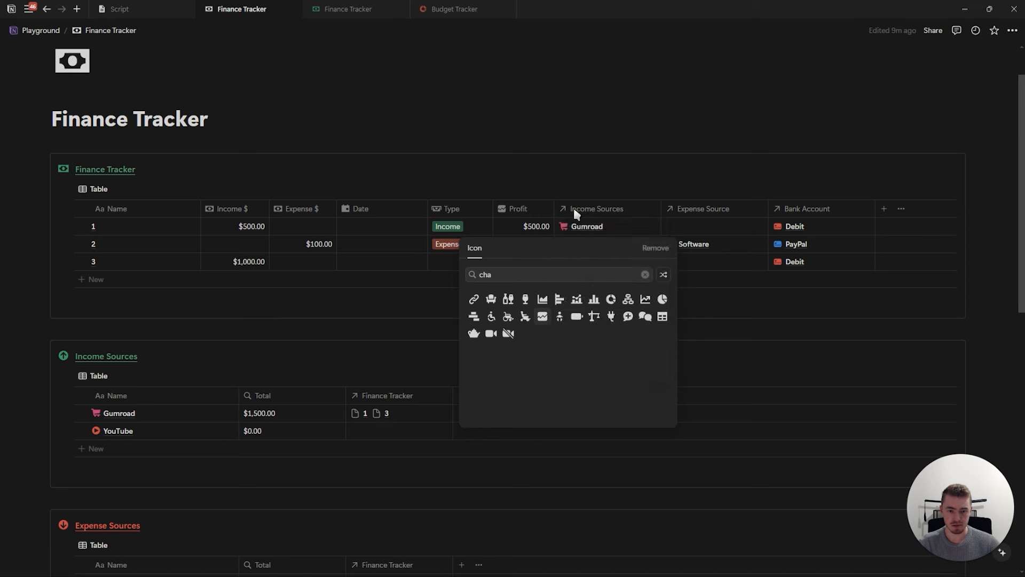
{"action": "left_click", "coordinate": [645, 275]}
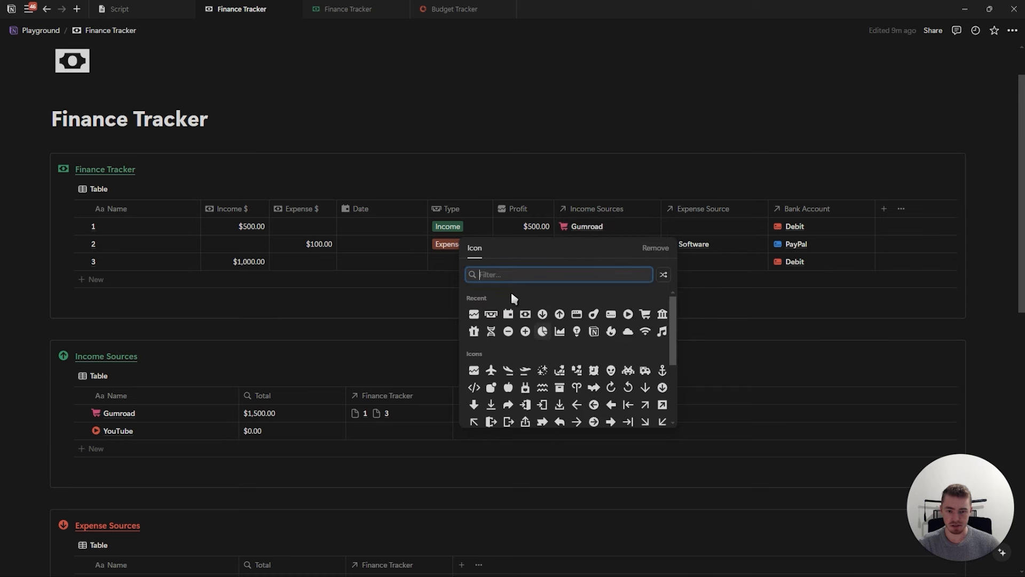
{"action": "left_click", "coordinate": [559, 314]}
Give the Expense Source relation property the circled down-arrow icon
{"action": "left_click", "coordinate": [688, 210]}
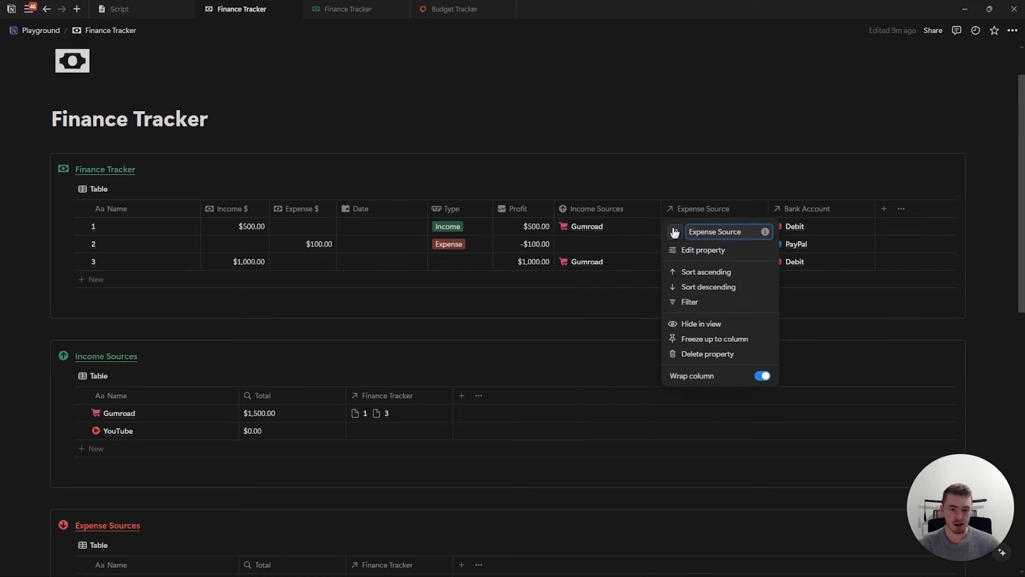
{"action": "left_click", "coordinate": [675, 232]}
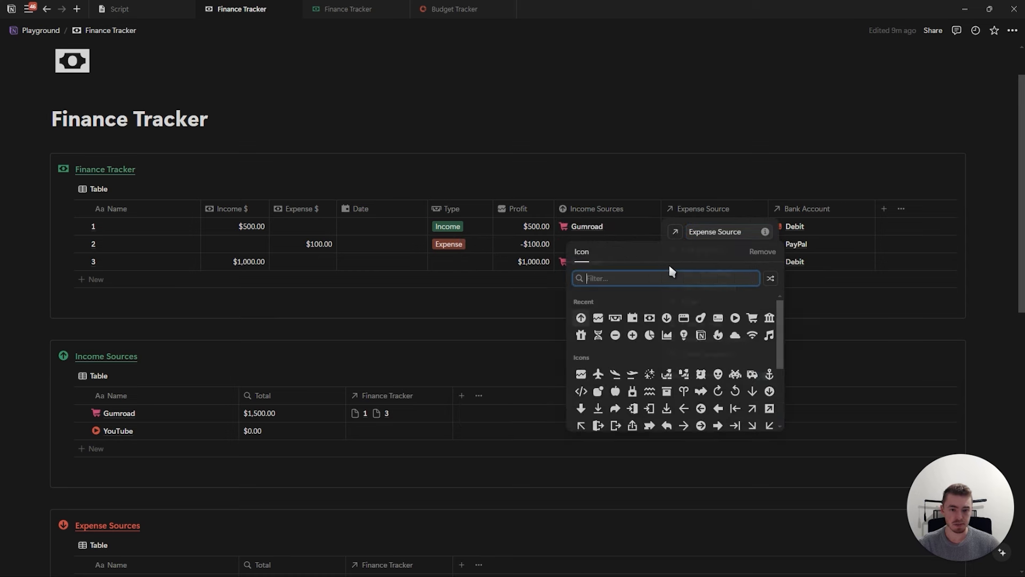
{"action": "left_click", "coordinate": [666, 319]}
Give the Bank Account relation property the bank building icon
{"action": "left_click", "coordinate": [781, 214]}
{"action": "left_click", "coordinate": [783, 209]}
{"action": "left_click", "coordinate": [783, 232]}
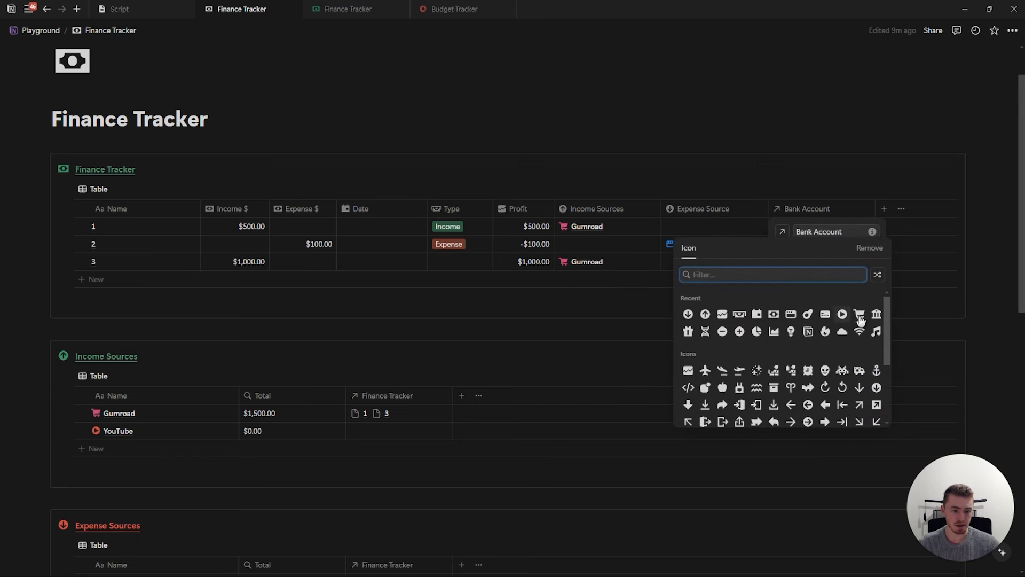
{"action": "left_click", "coordinate": [877, 314]}
Open entry 1 and reorder its properties: Date above Bank Account, and Income $ and Income Sources above Expense $
{"action": "left_click", "coordinate": [189, 226]}
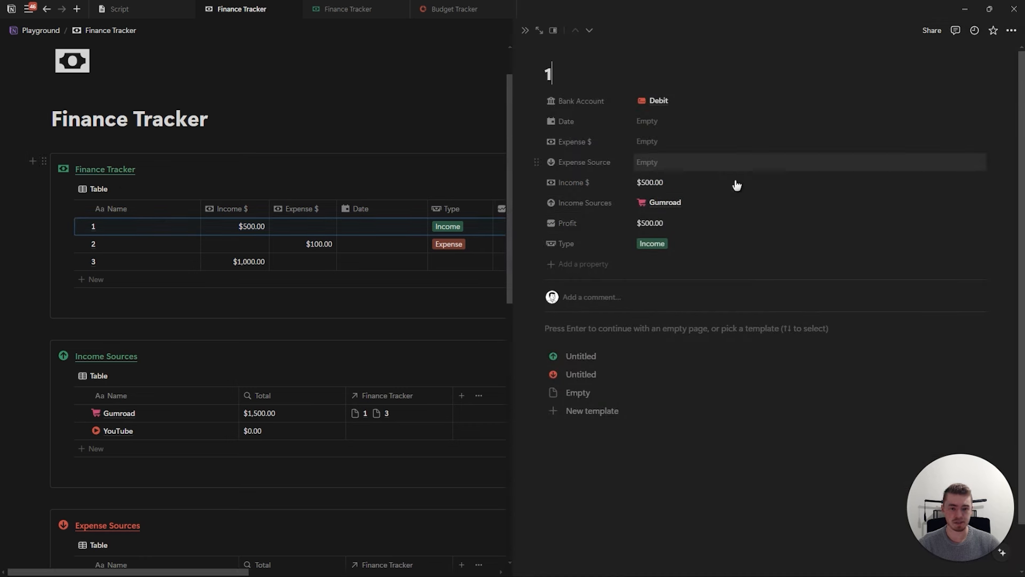
{"action": "left_click_drag", "start_coordinate": [576, 121], "coordinate": [594, 101]}
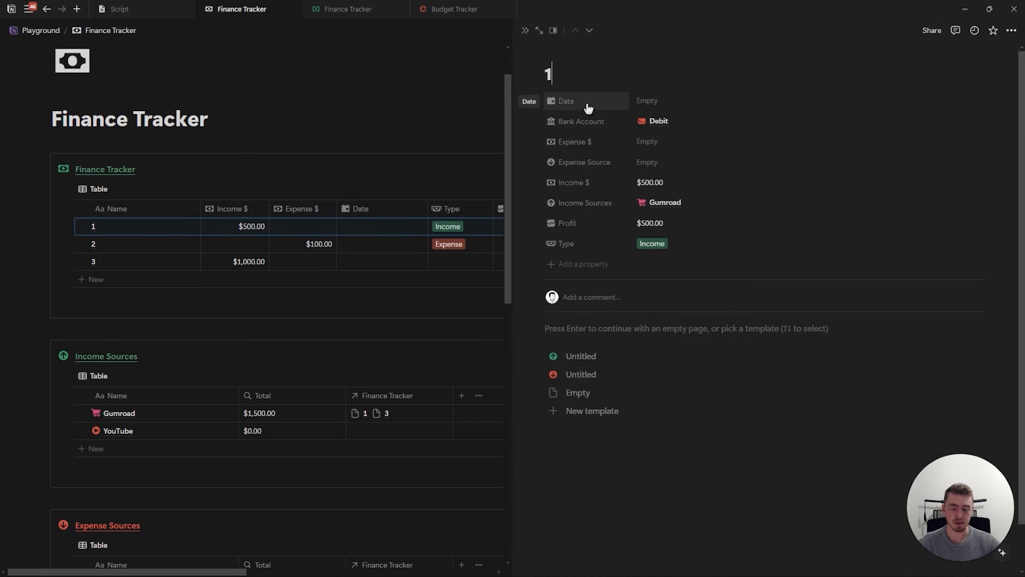
{"action": "left_click_drag", "start_coordinate": [593, 184], "coordinate": [593, 159]}
{"action": "left_click_drag", "start_coordinate": [600, 202], "coordinate": [618, 172]}
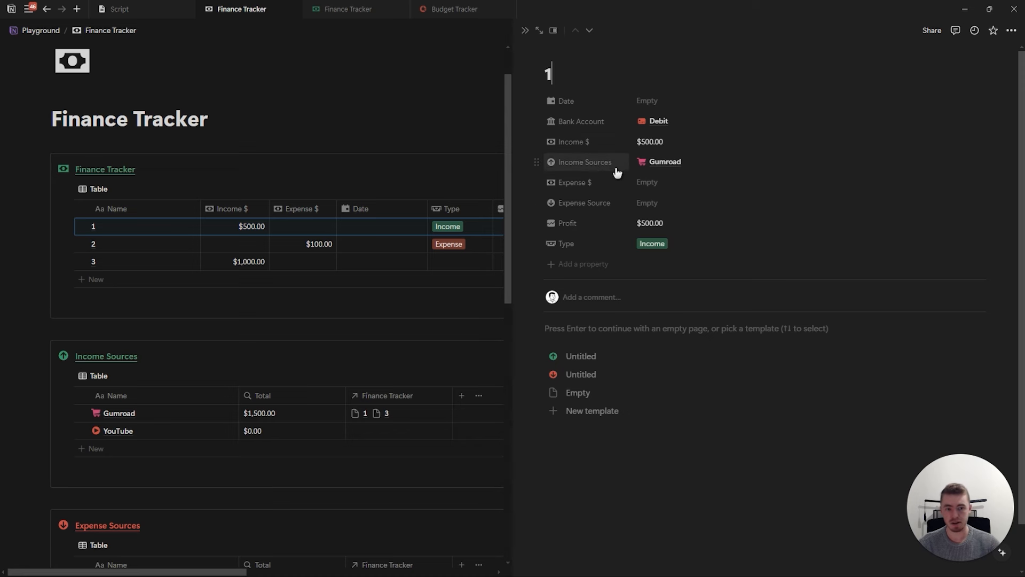
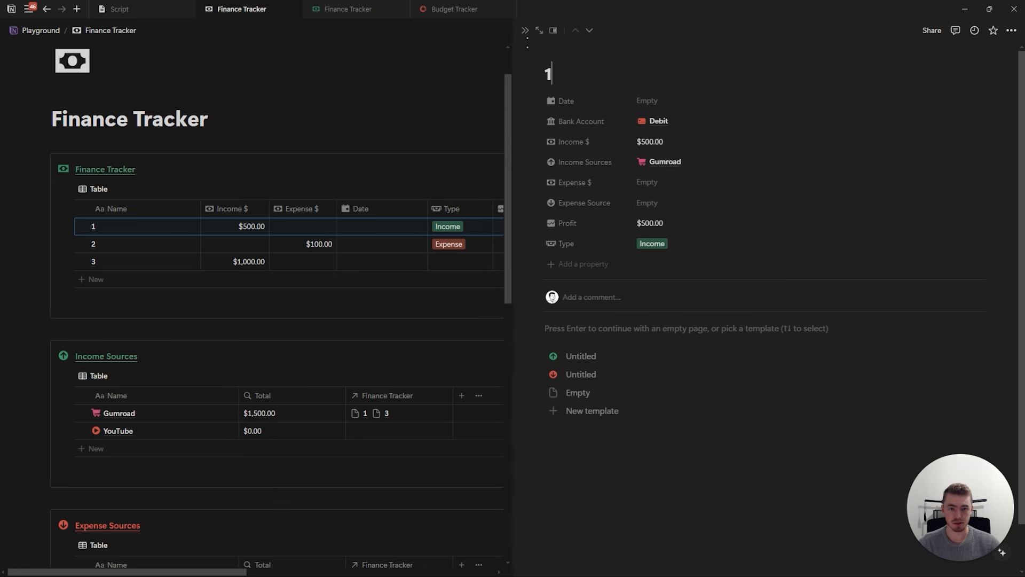
Apply the green up-arrow template to entries 1 and 3 and the red down-arrow template to entry 2, closing the side peek
{"action": "left_click", "coordinate": [581, 357]}
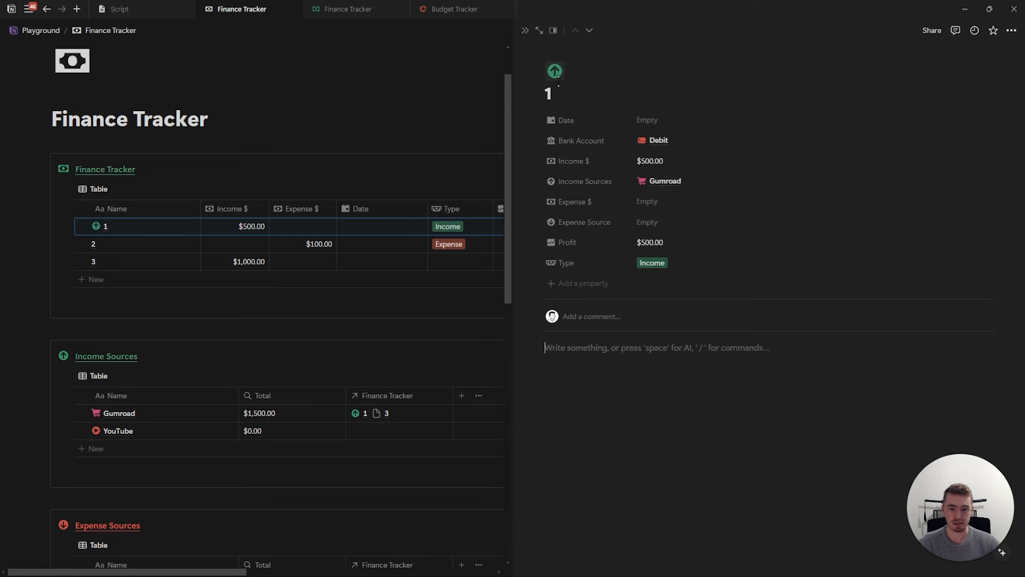
{"action": "left_click", "coordinate": [185, 245]}
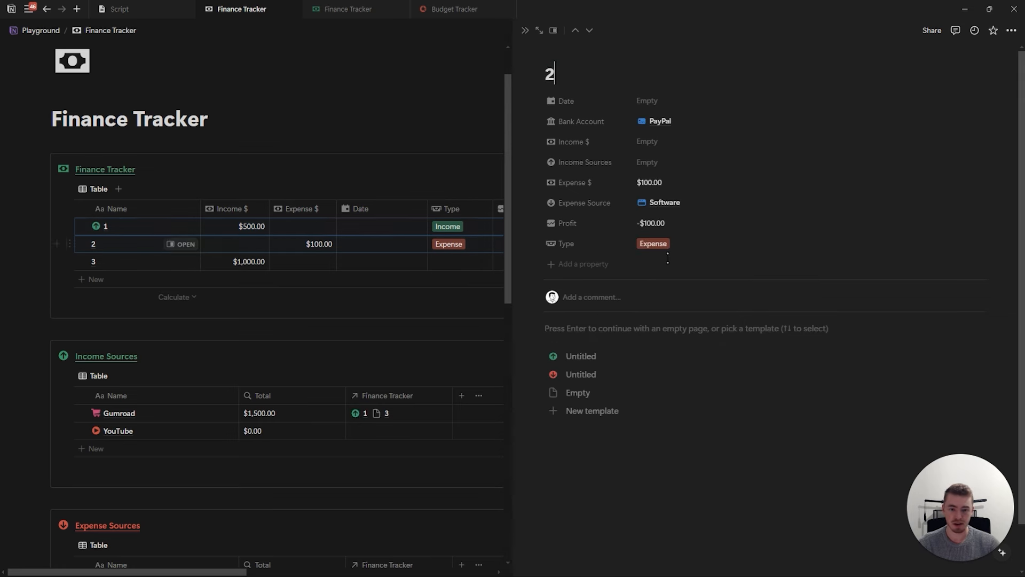
{"action": "left_click", "coordinate": [558, 377]}
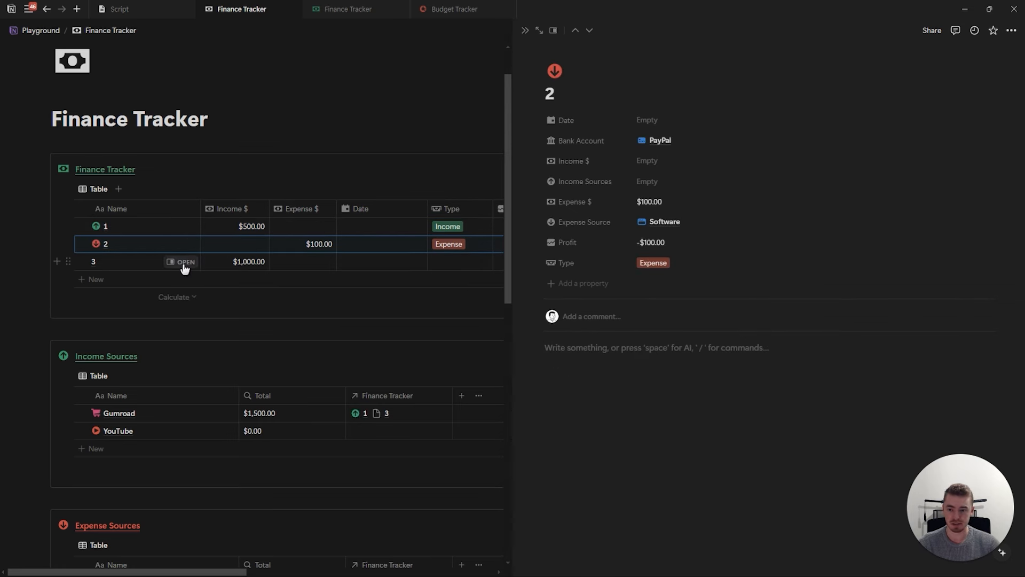
{"action": "left_click", "coordinate": [184, 261]}
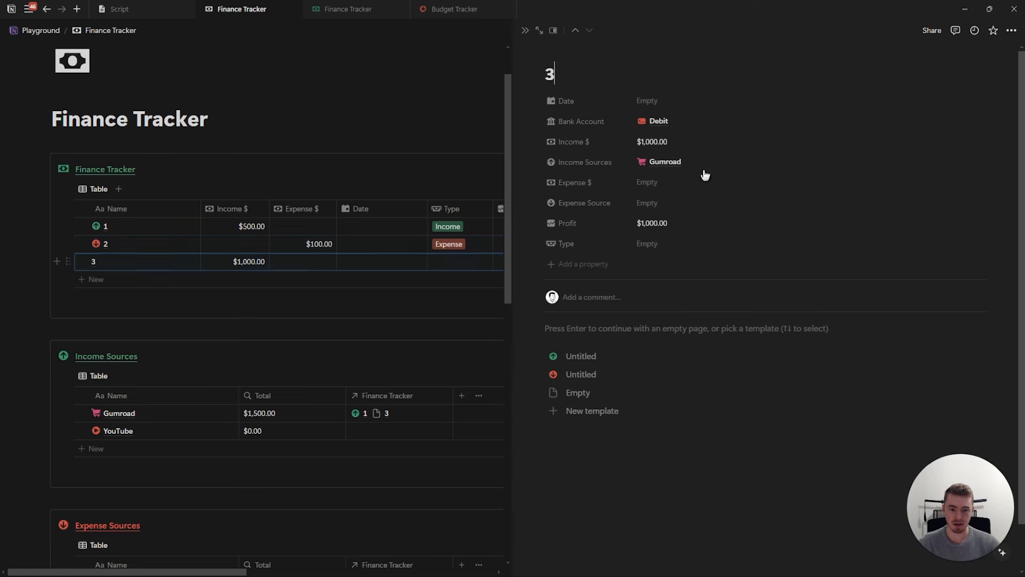
{"action": "left_click", "coordinate": [582, 357]}
{"action": "key", "text": "Escape"}
Add a second table view to the Finance Tracker database, name it "today" and give it the circled plus icon
{"action": "left_click", "coordinate": [120, 242]}
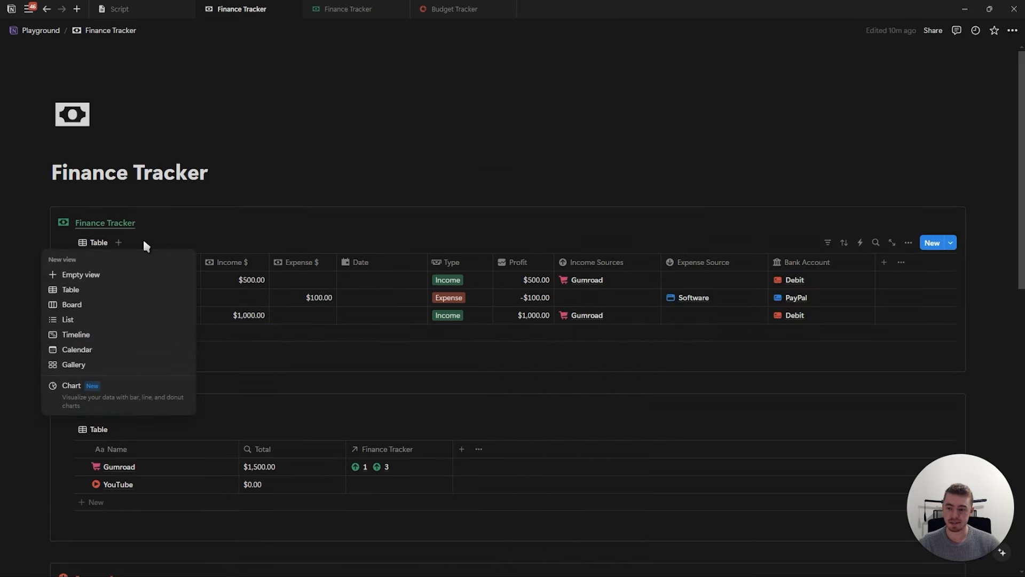
{"action": "left_click", "coordinate": [85, 289]}
{"action": "left_click", "coordinate": [173, 267]}
{"action": "left_click", "coordinate": [170, 323]}
{"action": "left_click", "coordinate": [910, 243]}
{"action": "left_click", "coordinate": [913, 286]}
{"action": "type", "text": "today"}
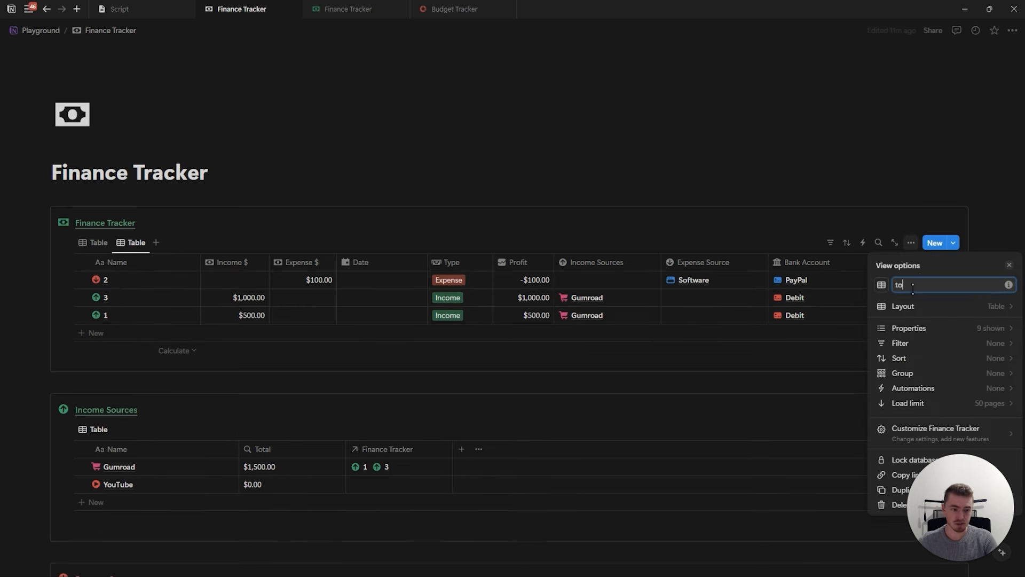
{"action": "left_click", "coordinate": [878, 286]}
{"action": "left_click", "coordinate": [834, 386]}
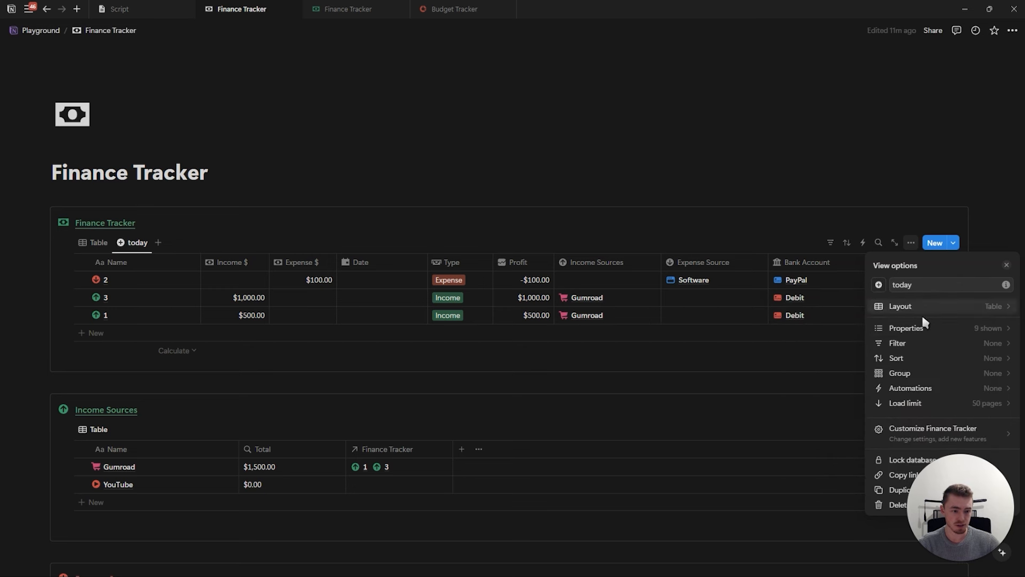
{"action": "left_click", "coordinate": [1007, 265]}
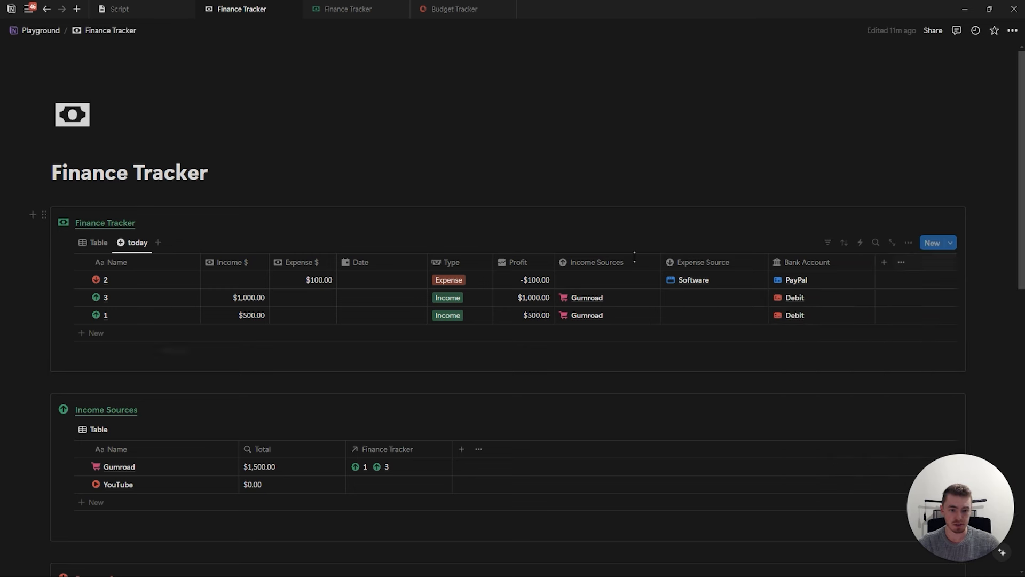
Hide Expense $, Type, Profit and Expense Source in the today view, then place Date after Bank Account and narrow the Income Sources column
{"action": "left_click", "coordinate": [302, 262]}
{"action": "left_click", "coordinate": [308, 378]}
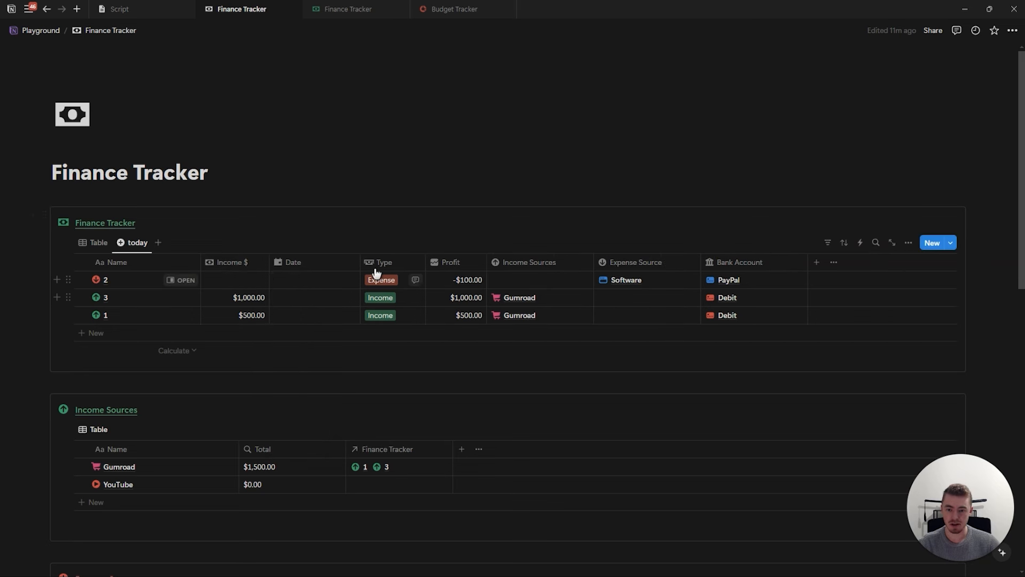
{"action": "left_click", "coordinate": [388, 264]}
{"action": "left_click", "coordinate": [395, 392]}
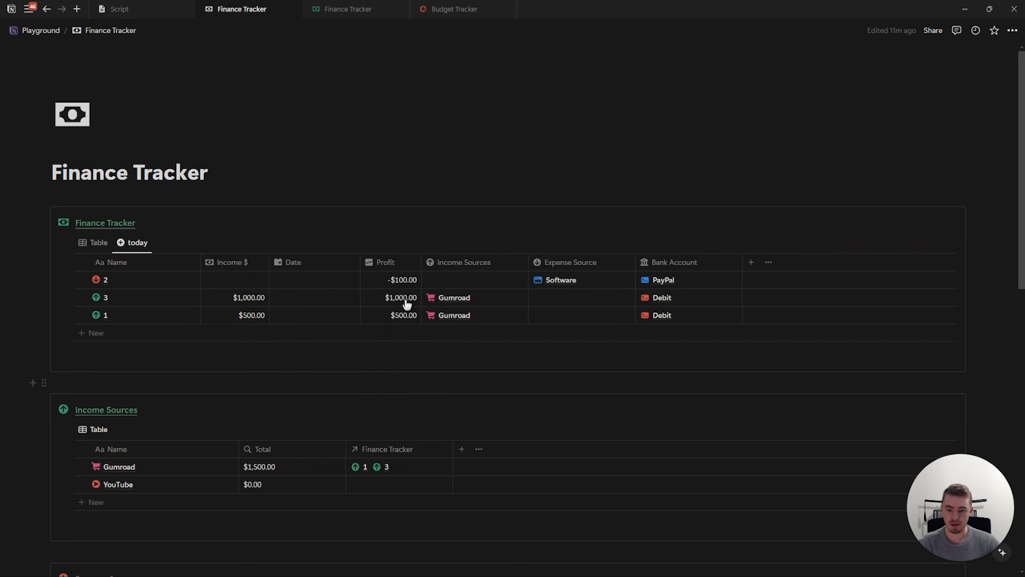
{"action": "left_click", "coordinate": [406, 263]}
{"action": "left_click", "coordinate": [401, 374]}
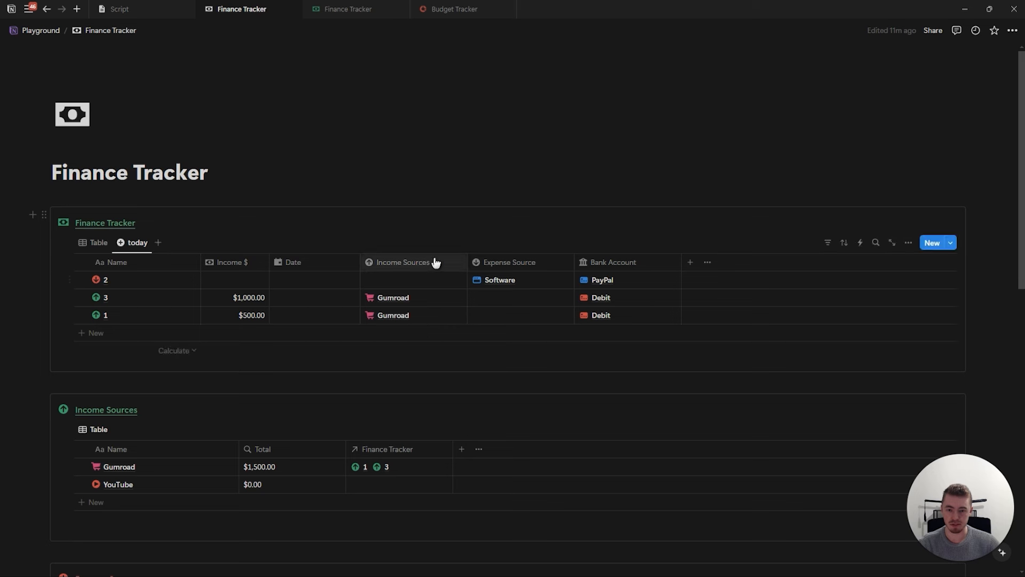
{"action": "left_click", "coordinate": [528, 262]}
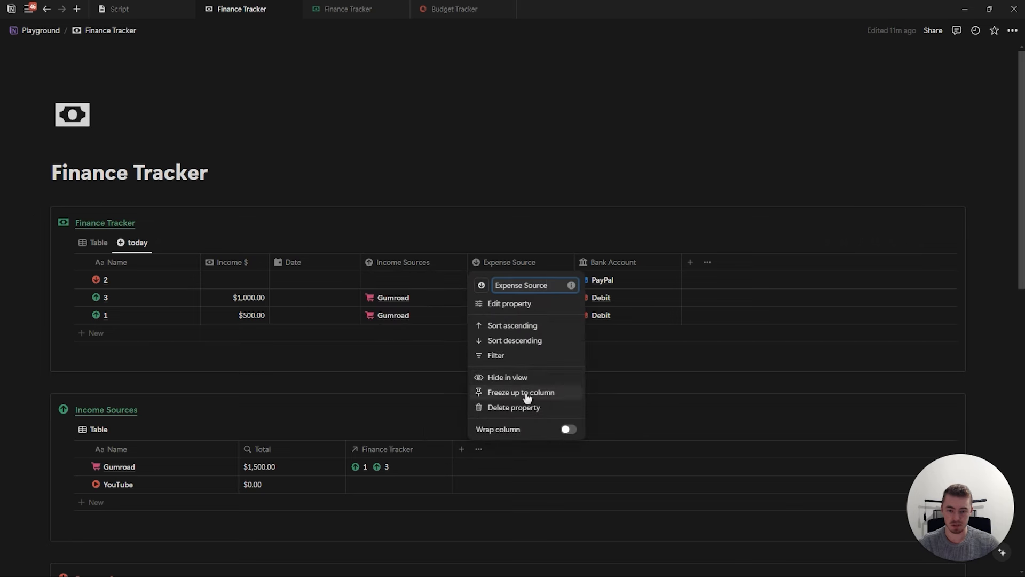
{"action": "left_click", "coordinate": [502, 374]}
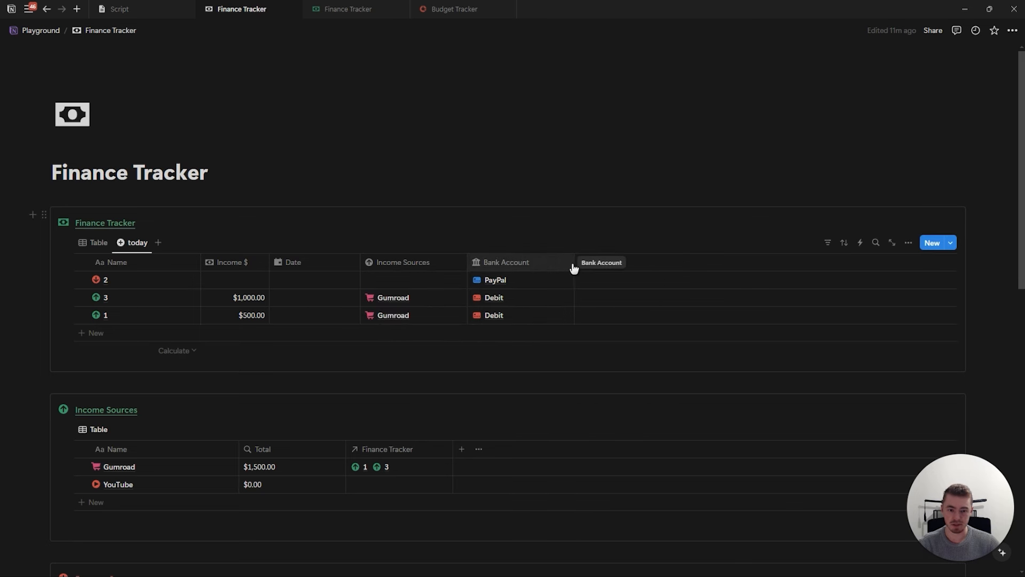
{"action": "left_click_drag", "start_coordinate": [293, 262], "coordinate": [502, 272]}
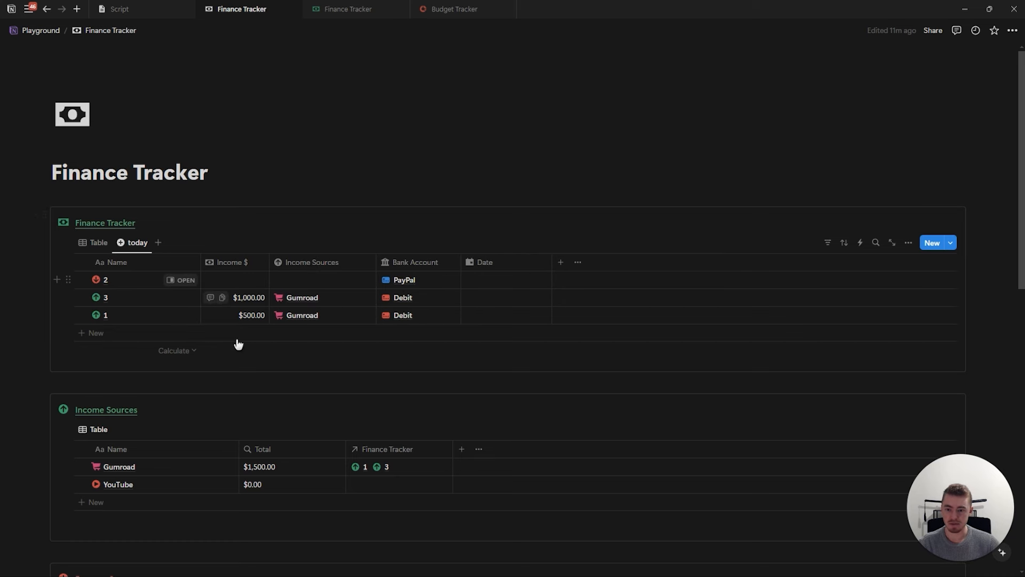
{"action": "left_click_drag", "start_coordinate": [377, 275], "coordinate": [356, 273]}
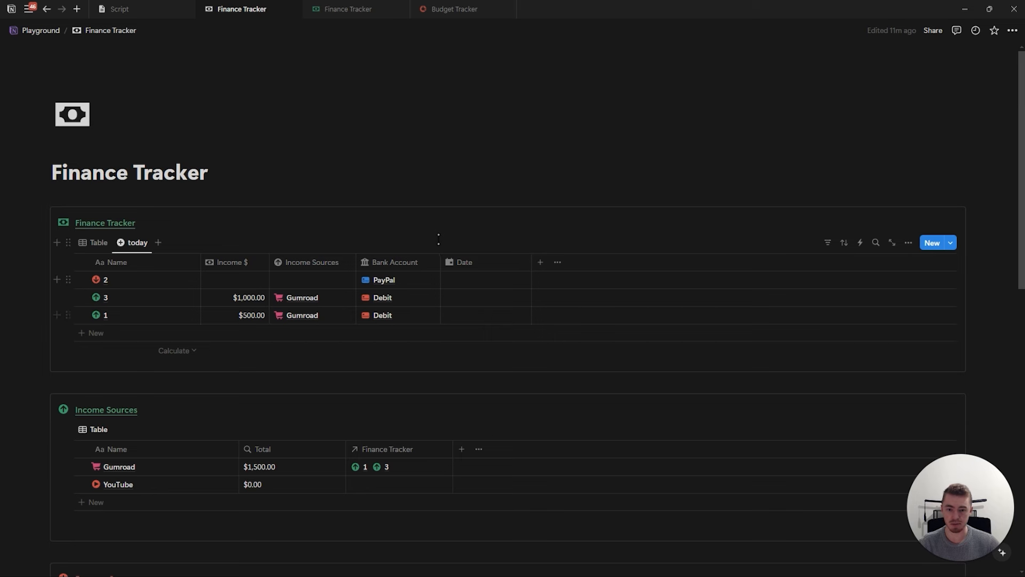
Set entry 1's date to September 2, 2024 and filter the today view to start dates that are Today
{"action": "left_click", "coordinate": [475, 316]}
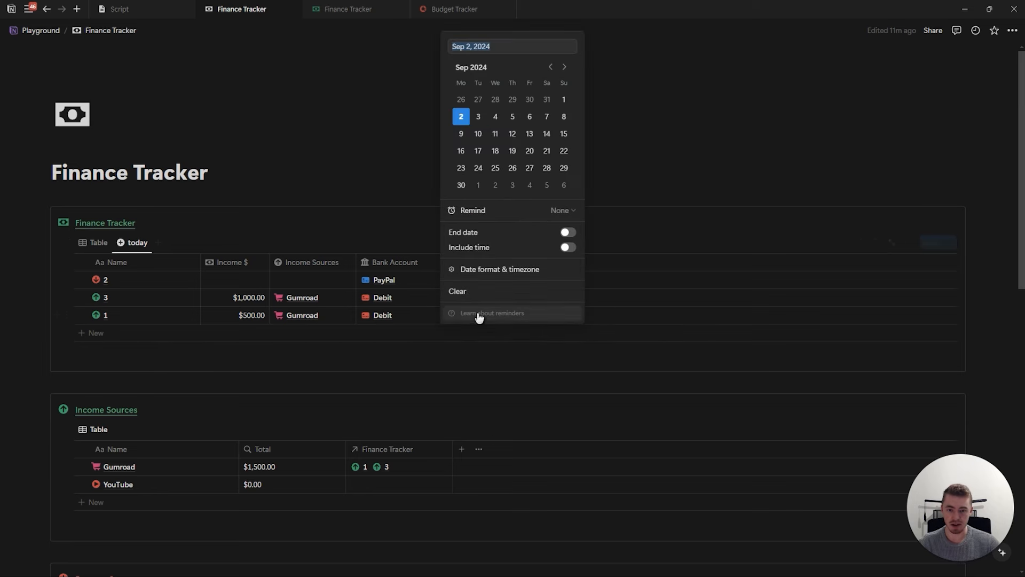
{"action": "key", "text": "Escape"}
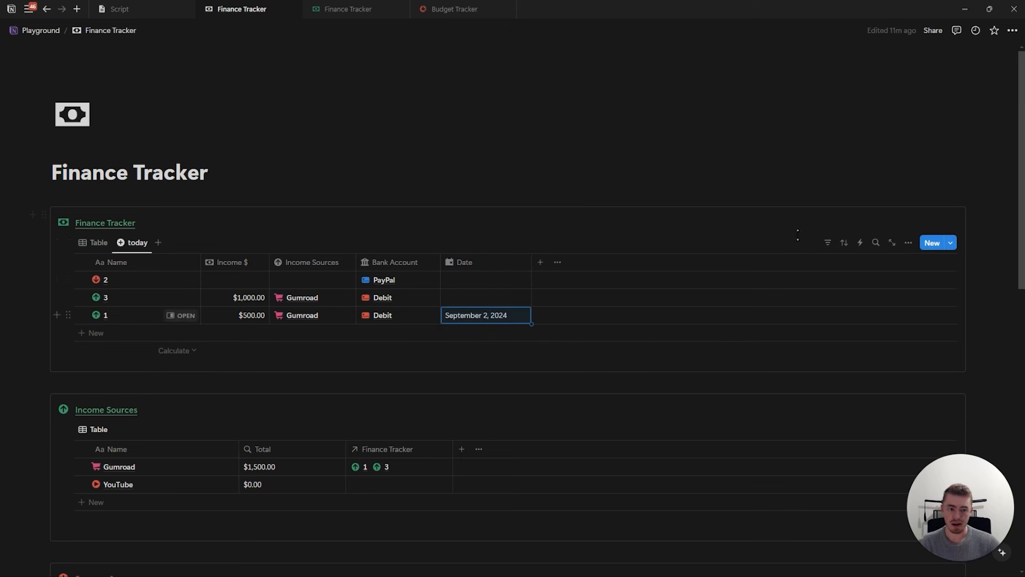
{"action": "left_click", "coordinate": [828, 246]}
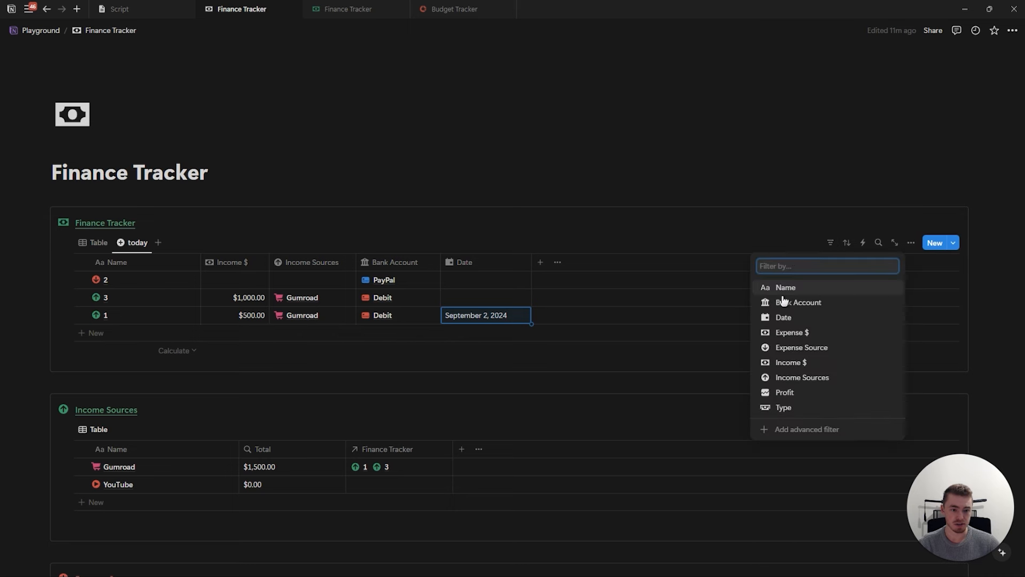
{"action": "left_click", "coordinate": [784, 317]}
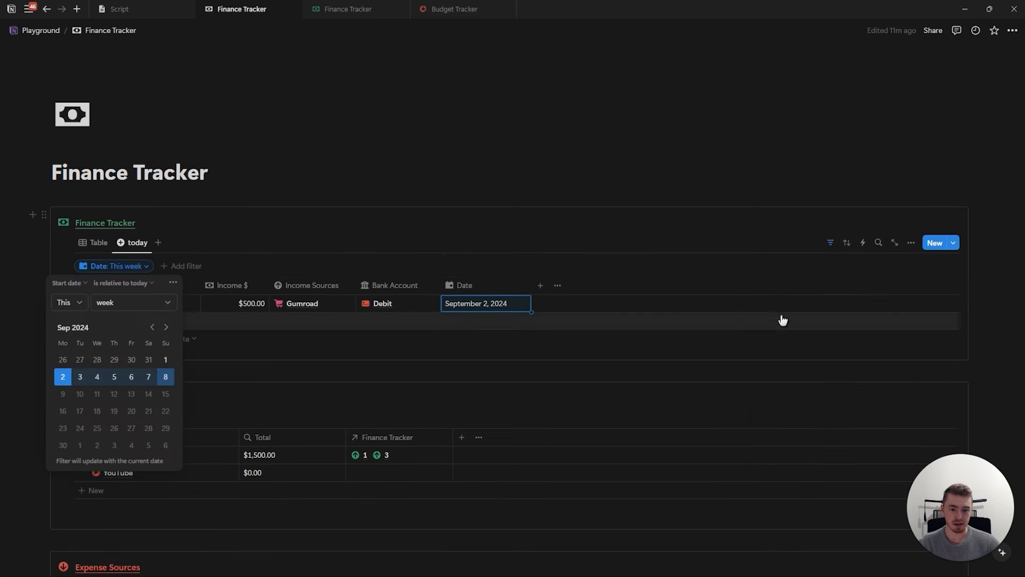
{"action": "left_click", "coordinate": [130, 288]}
{"action": "left_click", "coordinate": [86, 295]}
{"action": "left_click", "coordinate": [114, 302]}
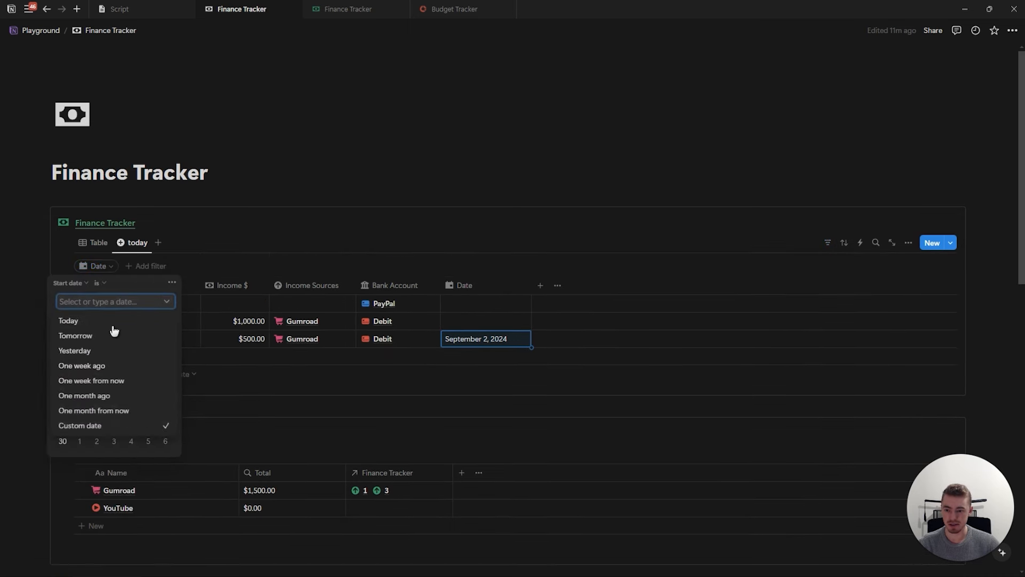
{"action": "left_click", "coordinate": [113, 324]}
{"action": "left_click", "coordinate": [144, 224]}
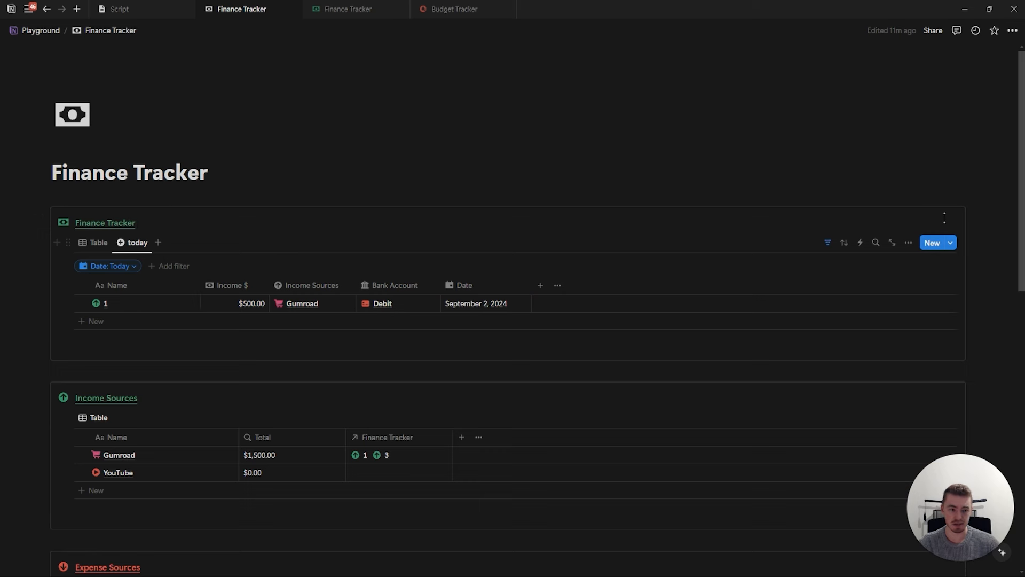
Set the green up-arrow income template as the default template for the today view
{"action": "left_click", "coordinate": [952, 244]}
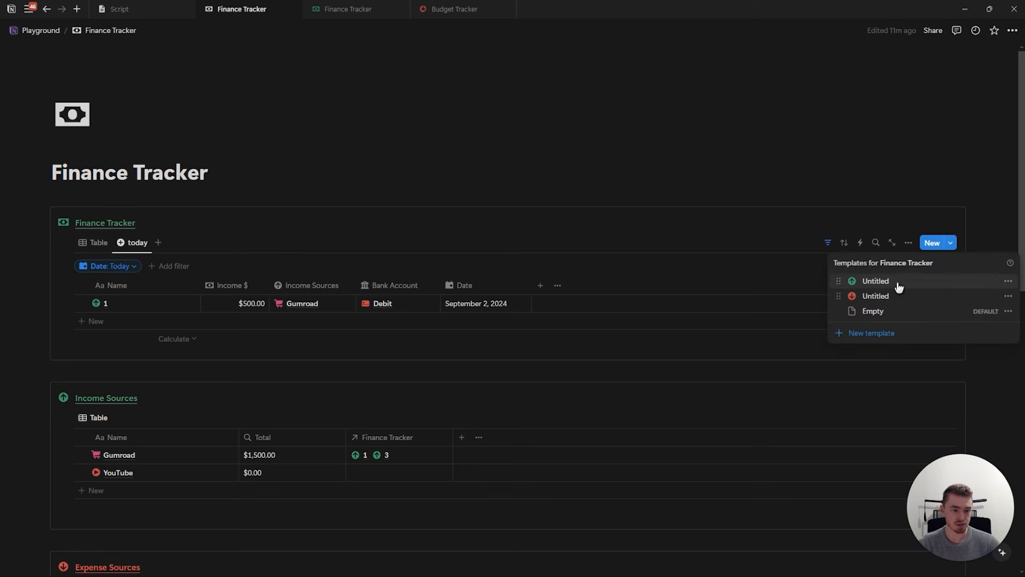
{"action": "left_click", "coordinate": [1009, 282]}
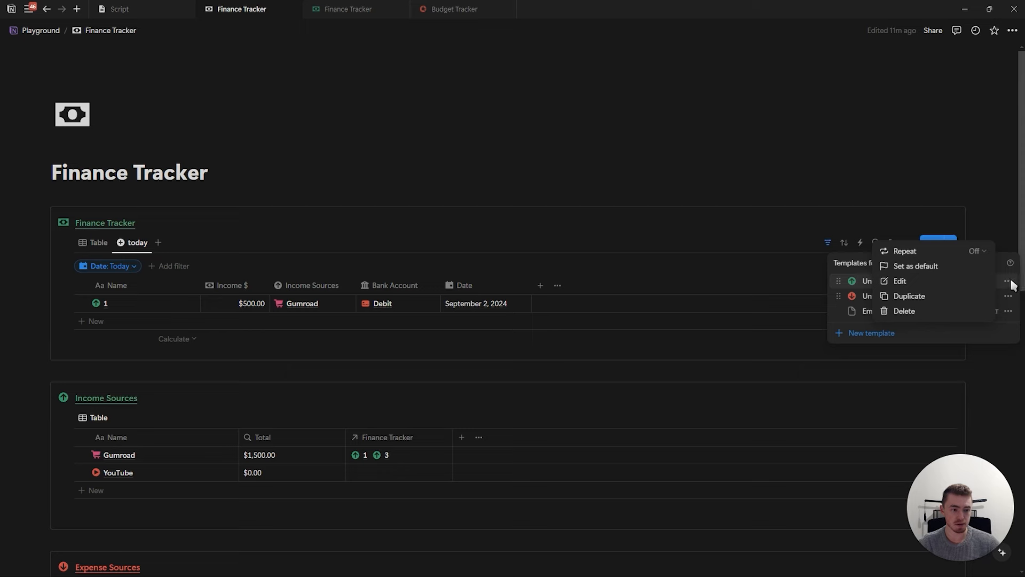
{"action": "left_click", "coordinate": [932, 267]}
{"action": "left_click", "coordinate": [553, 294]}
{"action": "left_click", "coordinate": [219, 223]}
Add a new unnamed entry in the today view, open it to check its prefilled properties, and close it
{"action": "left_click", "coordinate": [210, 322]}
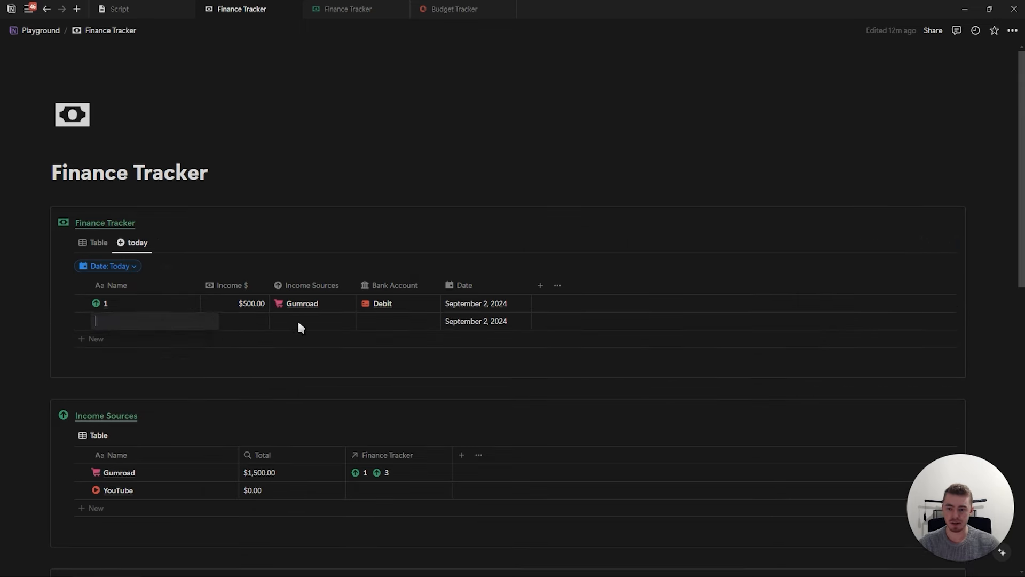
{"action": "key", "text": "Escape"}
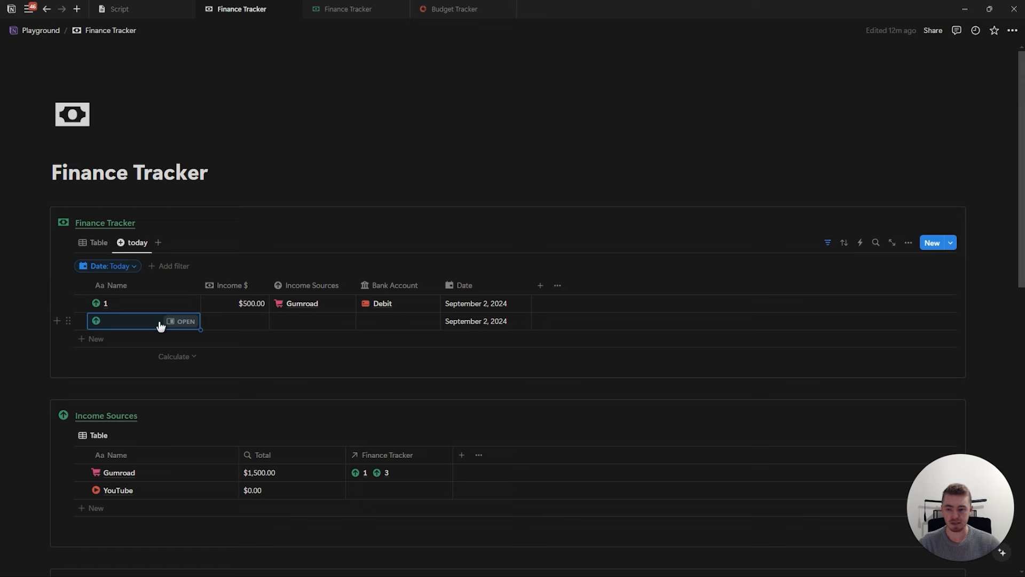
{"action": "left_click", "coordinate": [191, 324]}
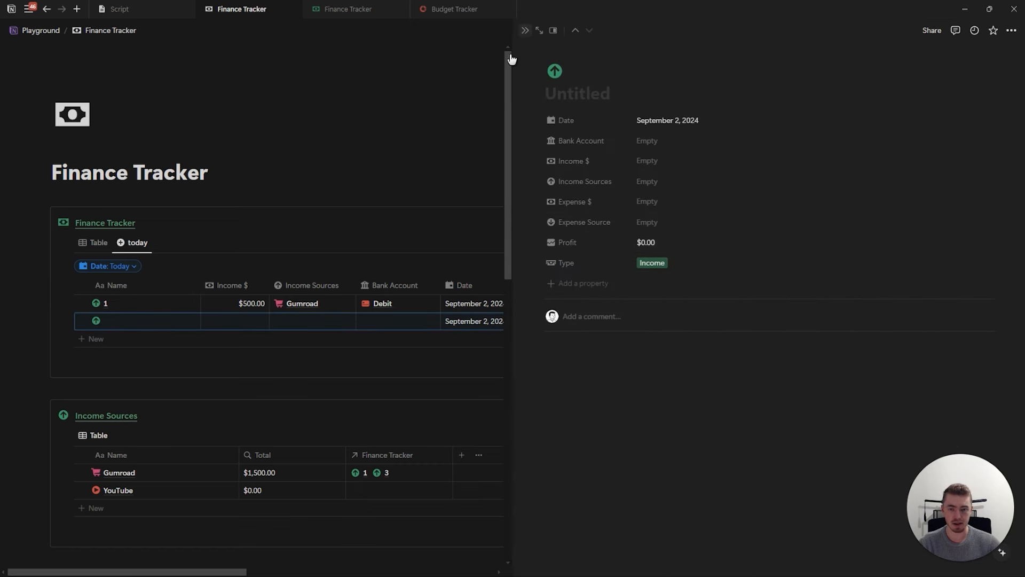
{"action": "left_click", "coordinate": [525, 31]}
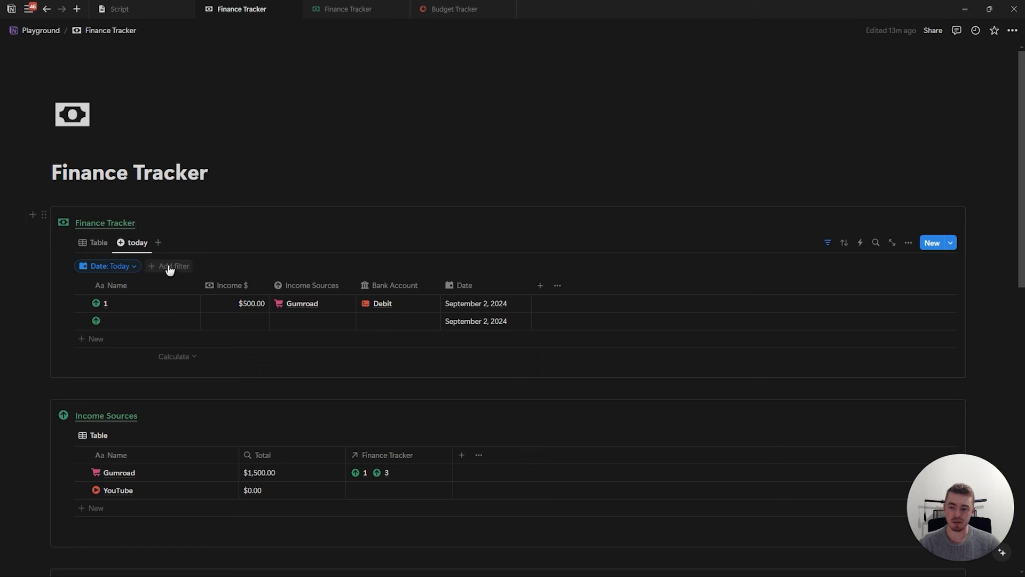
Add a filter for Type is Income to the today view and collapse the filter bar
{"action": "left_click", "coordinate": [172, 267]}
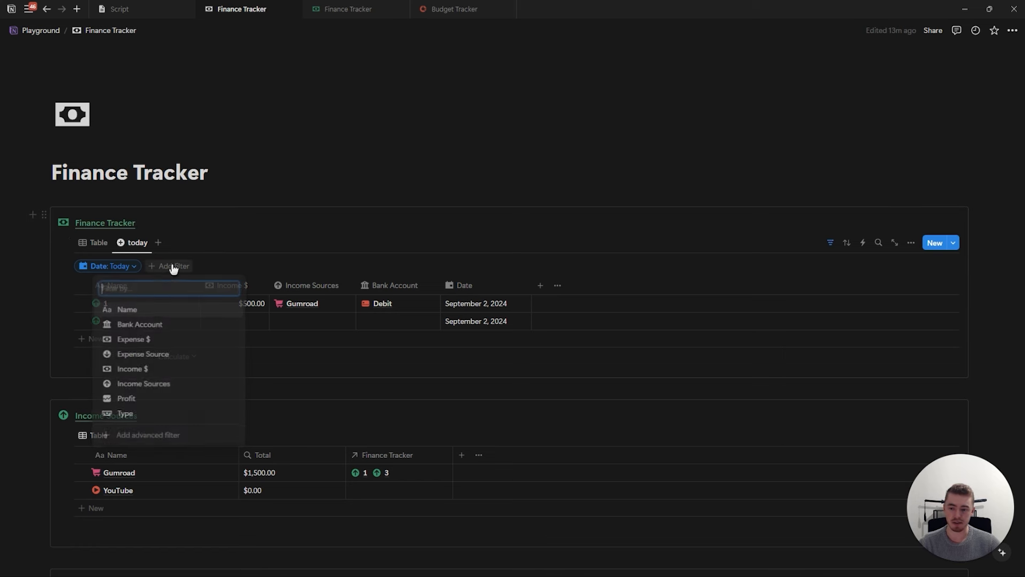
{"action": "left_click", "coordinate": [128, 415]}
{"action": "left_click", "coordinate": [158, 321]}
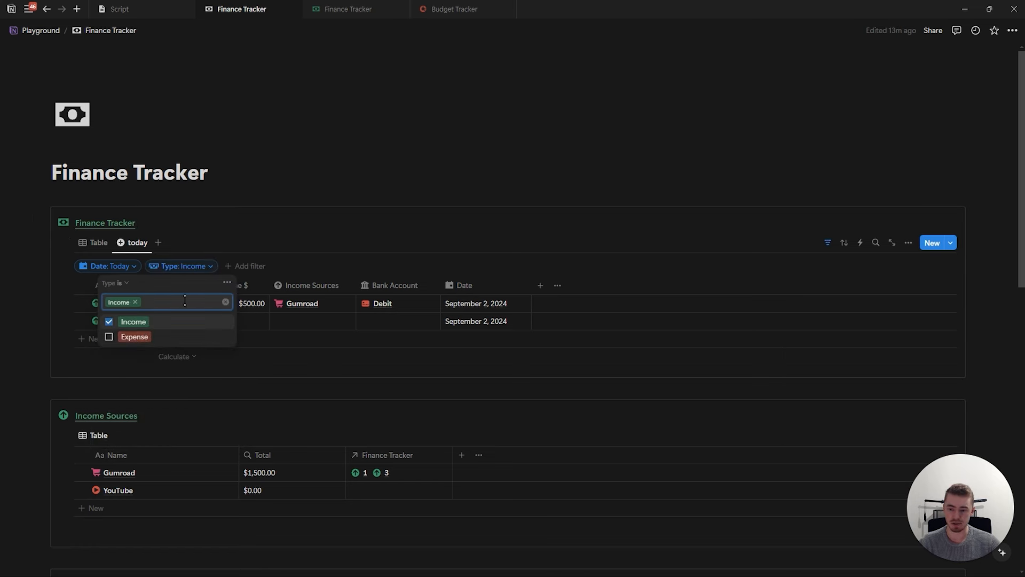
{"action": "left_click", "coordinate": [829, 244]}
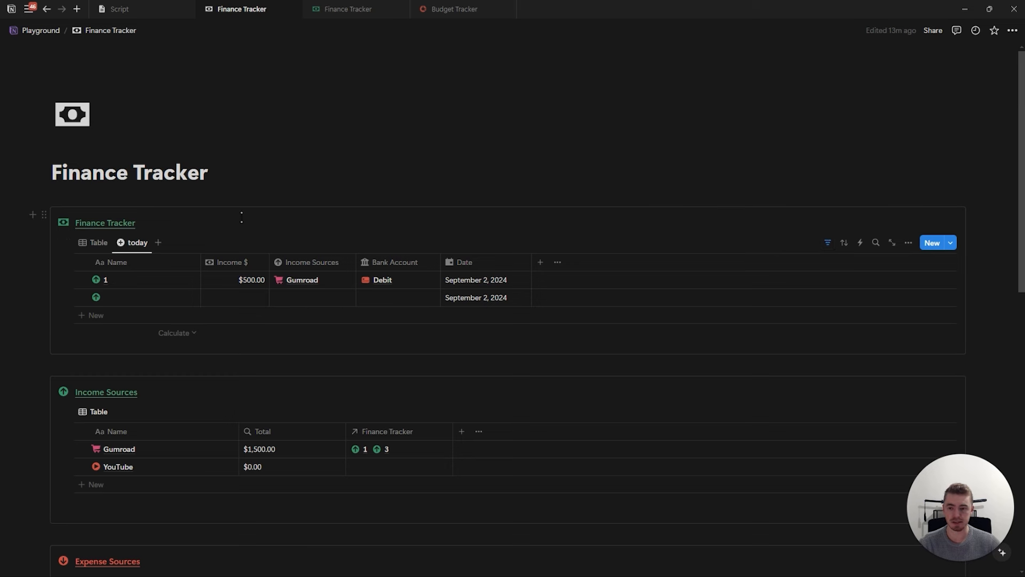
Duplicate the today view, keeping the name "today", and give the copy the circled minus icon
{"action": "left_click", "coordinate": [131, 243]}
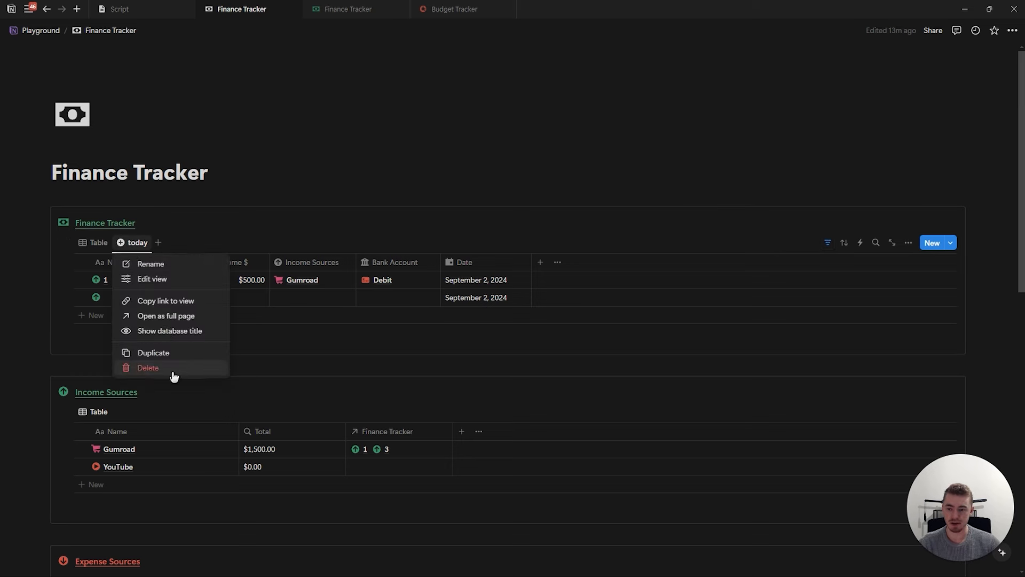
{"action": "left_click", "coordinate": [171, 352]}
{"action": "key", "text": "BackSpace"}
{"action": "key", "text": "BackSpace"}
{"action": "key", "text": "BackSpace"}
{"action": "key", "text": "BackSpace"}
{"action": "left_click", "coordinate": [882, 286]}
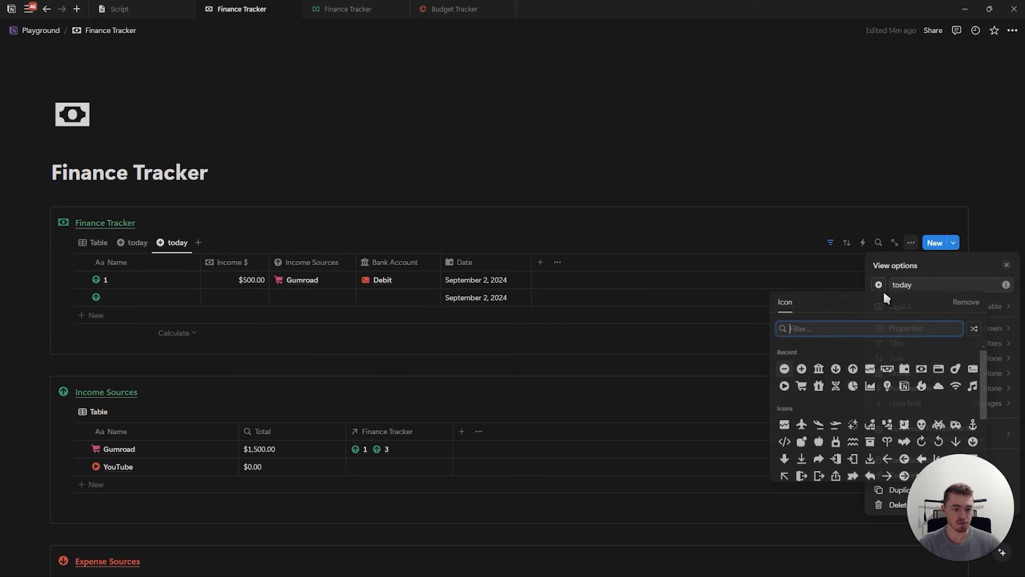
{"action": "left_click", "coordinate": [784, 369]}
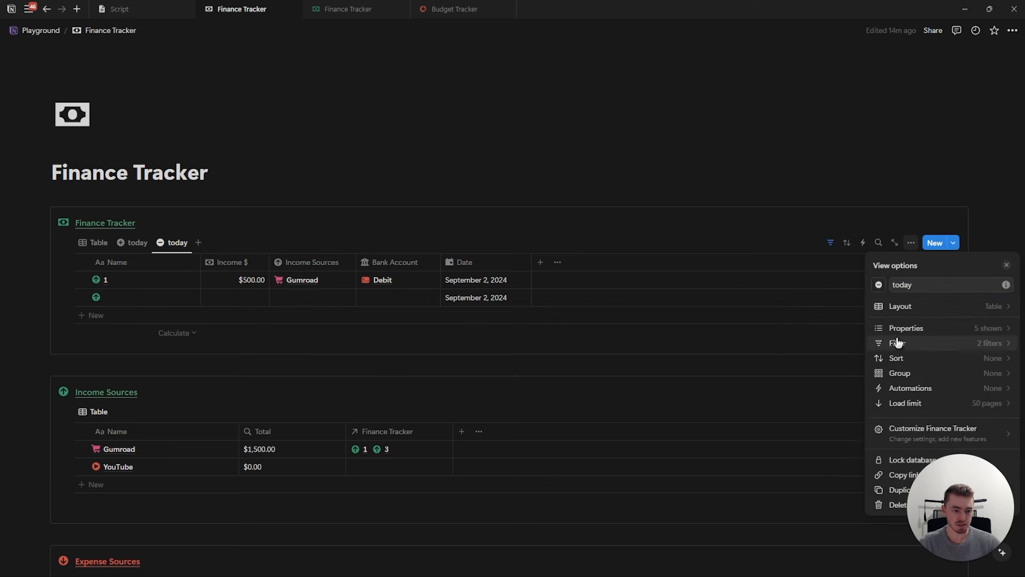
Change the Type filter of the circled-minus today view from Income to Expense
{"action": "left_click", "coordinate": [929, 345]}
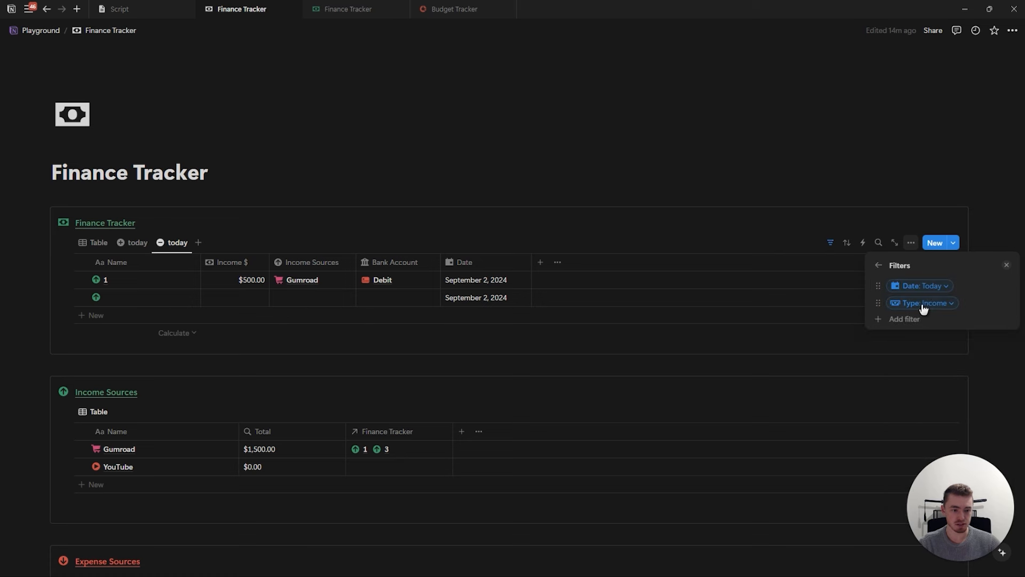
{"action": "left_click", "coordinate": [928, 309]}
{"action": "left_click", "coordinate": [878, 359]}
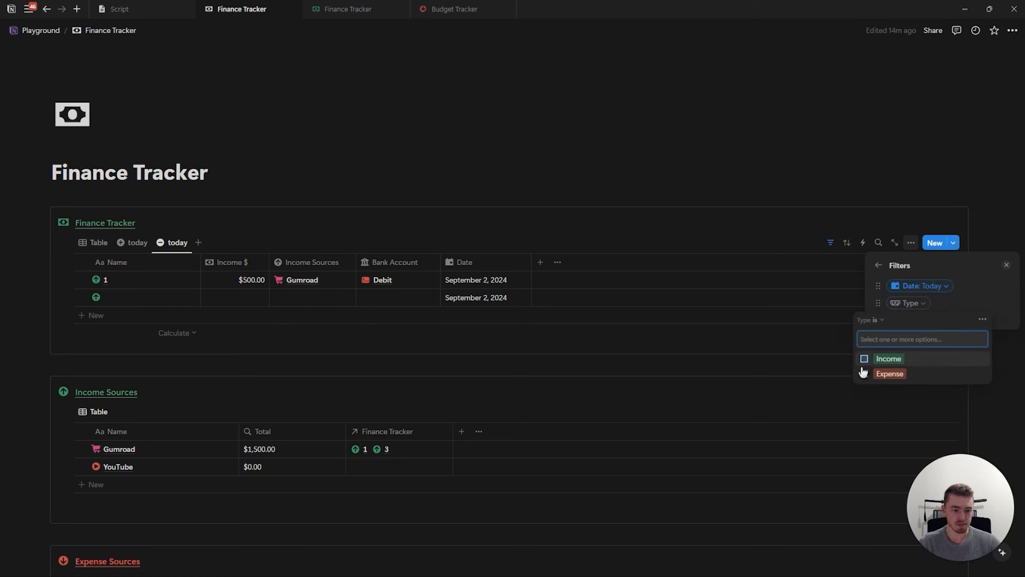
{"action": "left_click", "coordinate": [890, 373]}
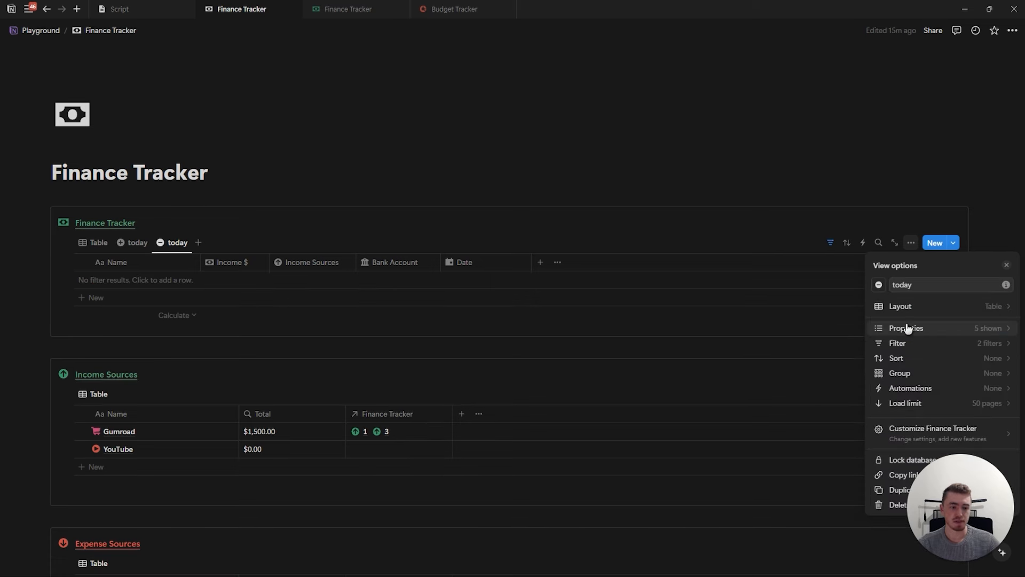
Show Expense $ and Expense Source instead of Income $ and Income Sources in the circled-minus today view
{"action": "left_click", "coordinate": [909, 328]}
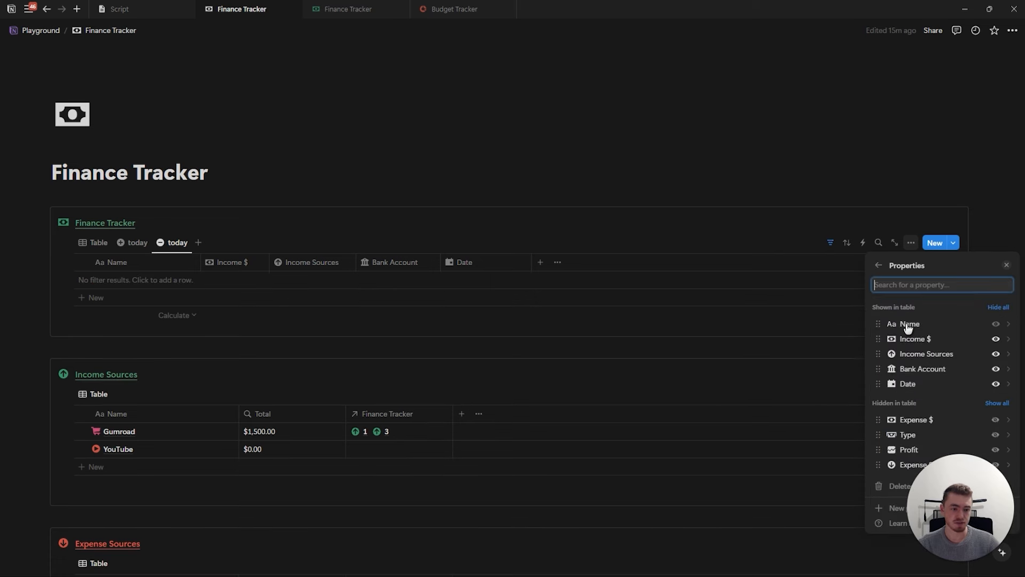
{"action": "left_click_drag", "start_coordinate": [888, 419], "coordinate": [888, 338]}
{"action": "left_click", "coordinate": [996, 353]}
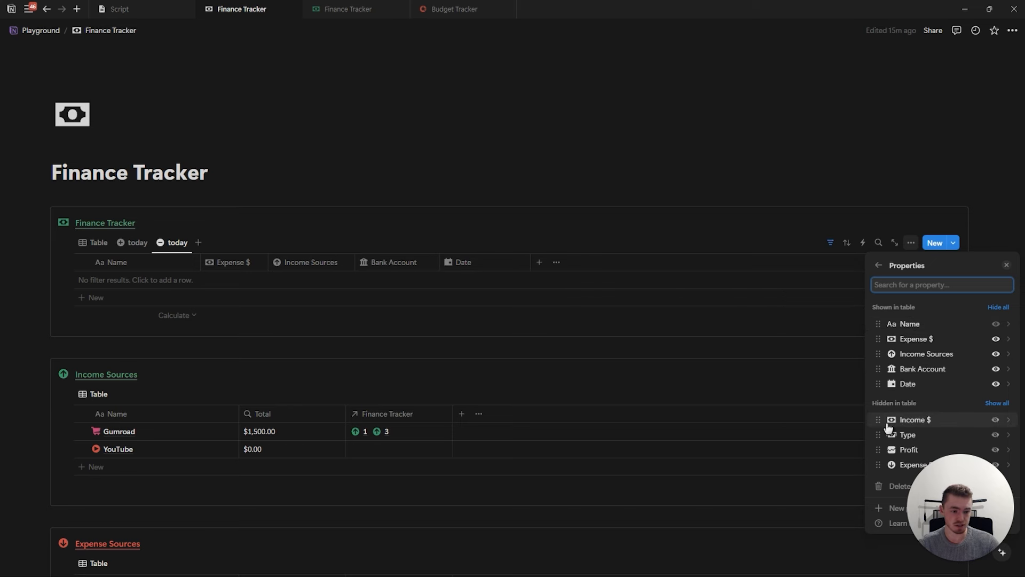
{"action": "left_click_drag", "start_coordinate": [881, 464], "coordinate": [888, 354]}
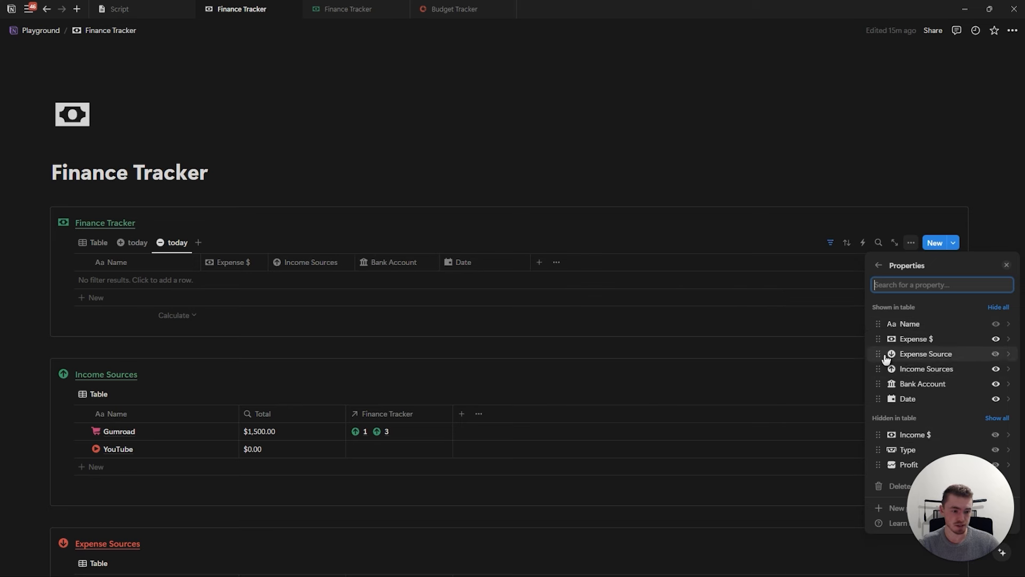
{"action": "left_click", "coordinate": [996, 370]}
{"action": "left_click", "coordinate": [1007, 266]}
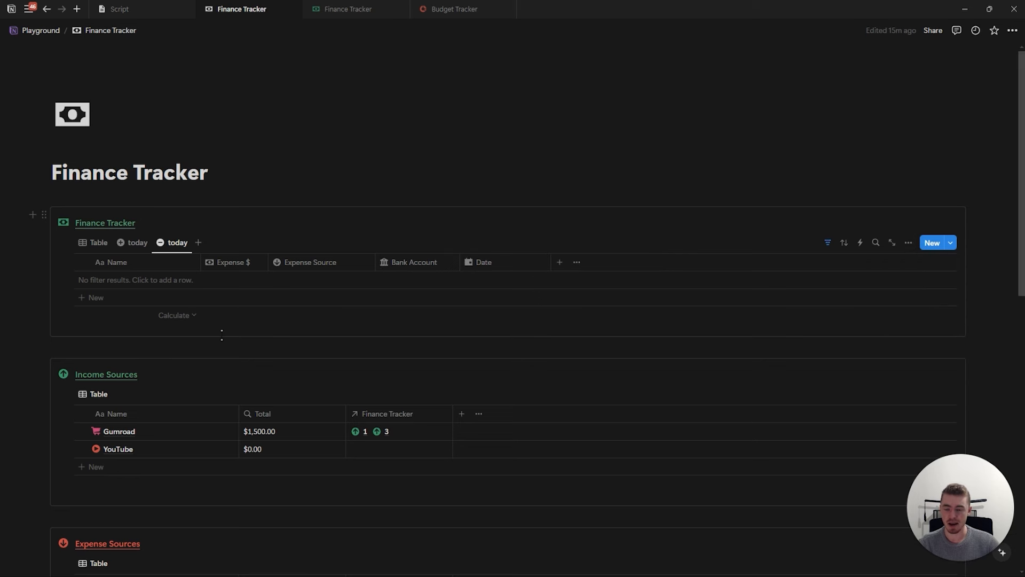
Set the untitled template with the red down-arrow icon as the default for the circled-minus today view
{"action": "left_click", "coordinate": [951, 245]}
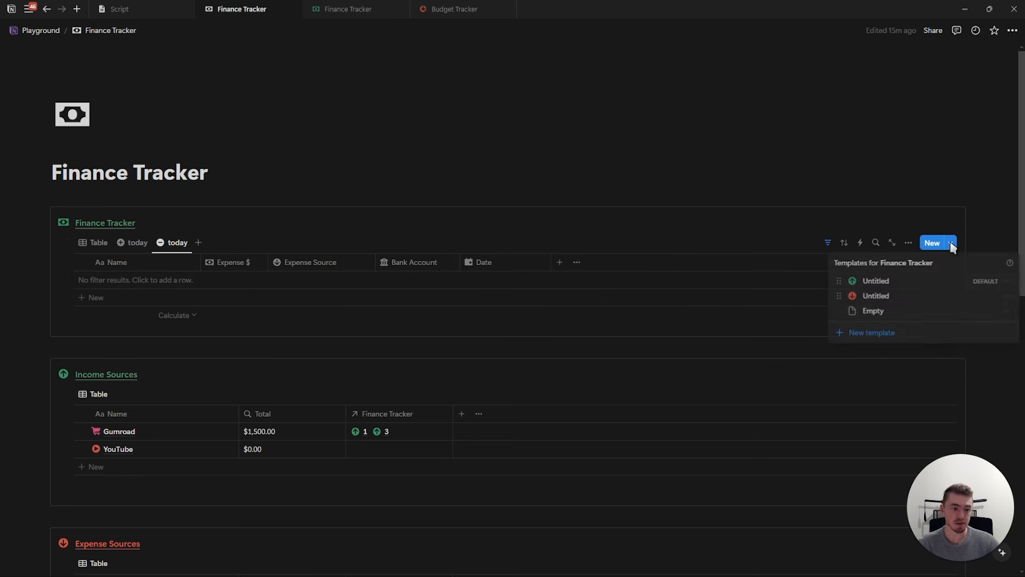
{"action": "left_click", "coordinate": [1008, 300]}
{"action": "left_click", "coordinate": [941, 286]}
{"action": "left_click", "coordinate": [468, 293]}
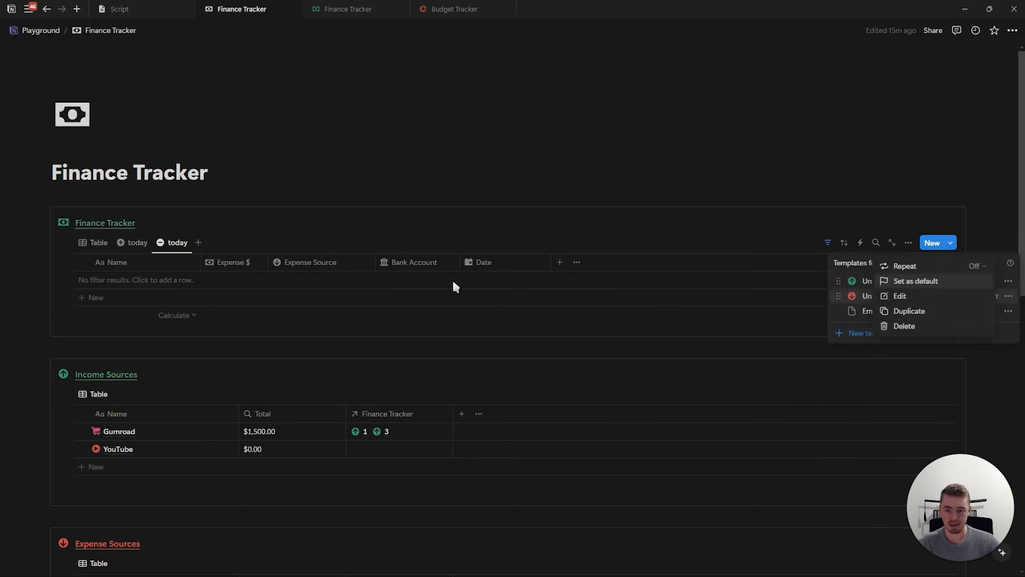
Add a new unnamed entry in the circled-minus today view, open it to check its prefilled properties, and close it
{"action": "left_click", "coordinate": [219, 281]}
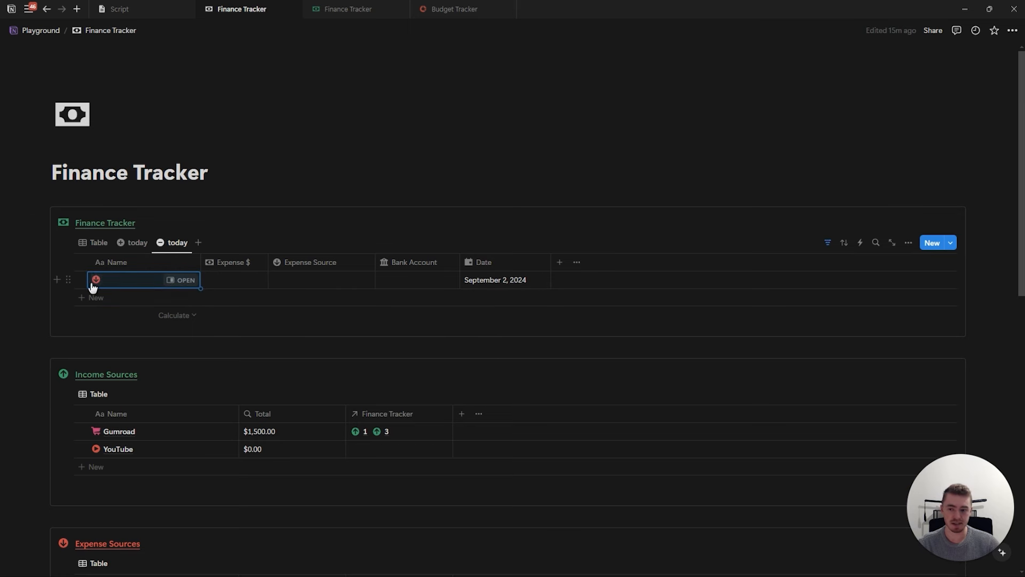
{"action": "left_click", "coordinate": [198, 280]}
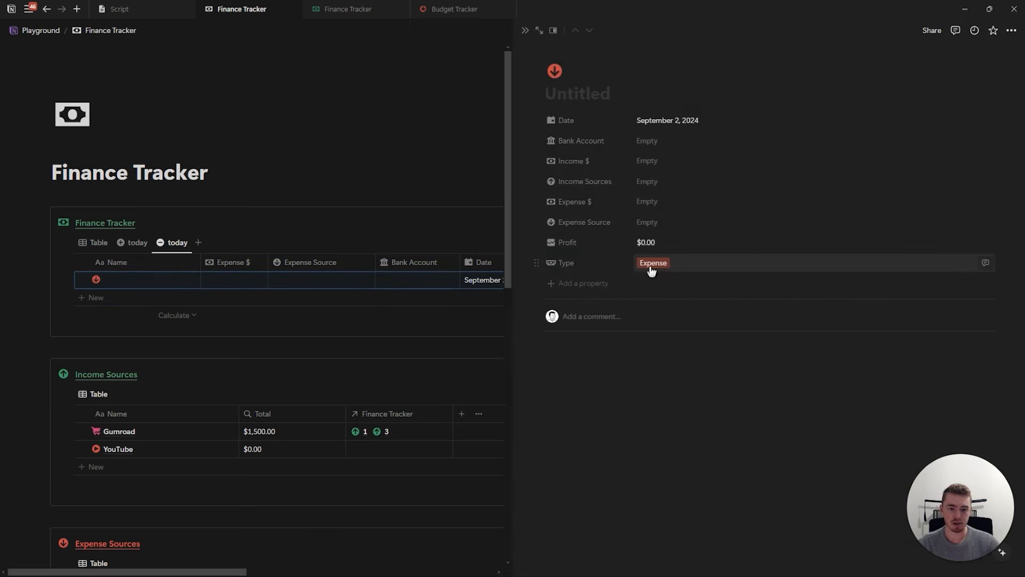
{"action": "left_click", "coordinate": [523, 30]}
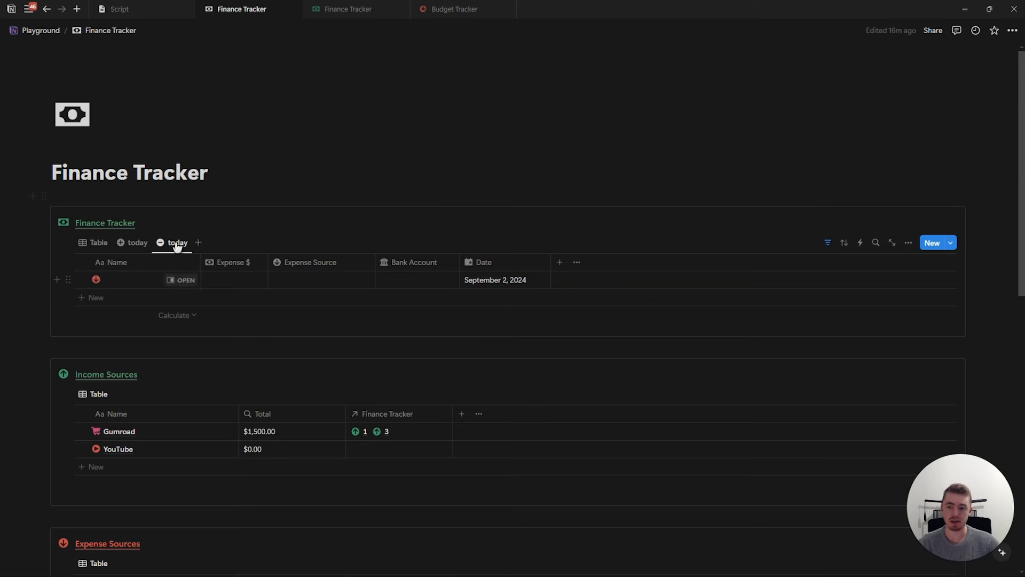
Switch back and forth between the two today views to compare their entries
{"action": "left_click", "coordinate": [136, 243]}
{"action": "left_click", "coordinate": [171, 244]}
{"action": "left_click", "coordinate": [133, 243]}
{"action": "left_click", "coordinate": [169, 245]}
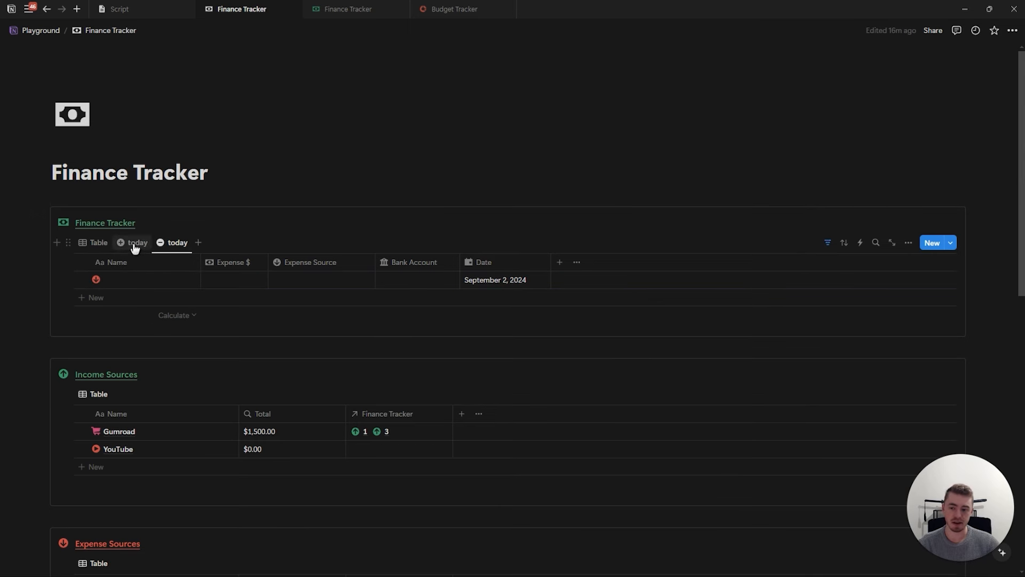
Move the Table view behind the two today views and change its layout to List
{"action": "left_click", "coordinate": [93, 245]}
{"action": "left_click_drag", "start_coordinate": [93, 246], "coordinate": [176, 244]}
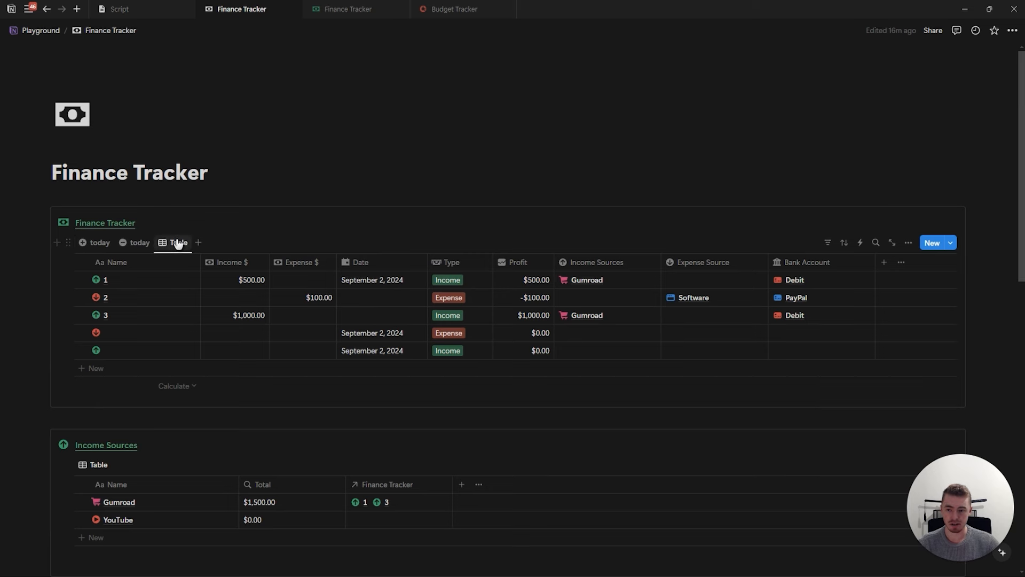
{"action": "left_click", "coordinate": [909, 243]}
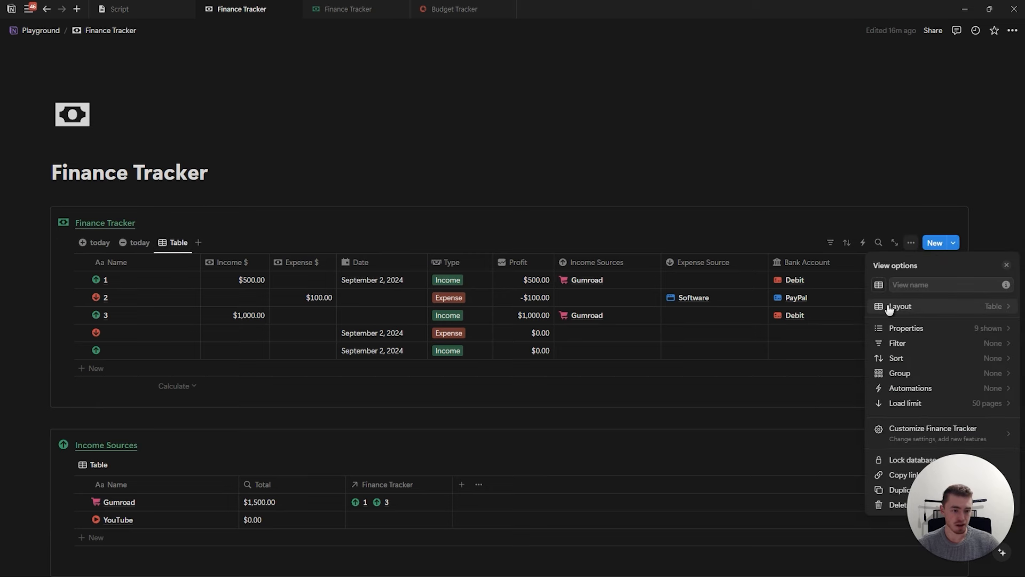
{"action": "left_click", "coordinate": [889, 270]}
{"action": "left_click", "coordinate": [891, 336]}
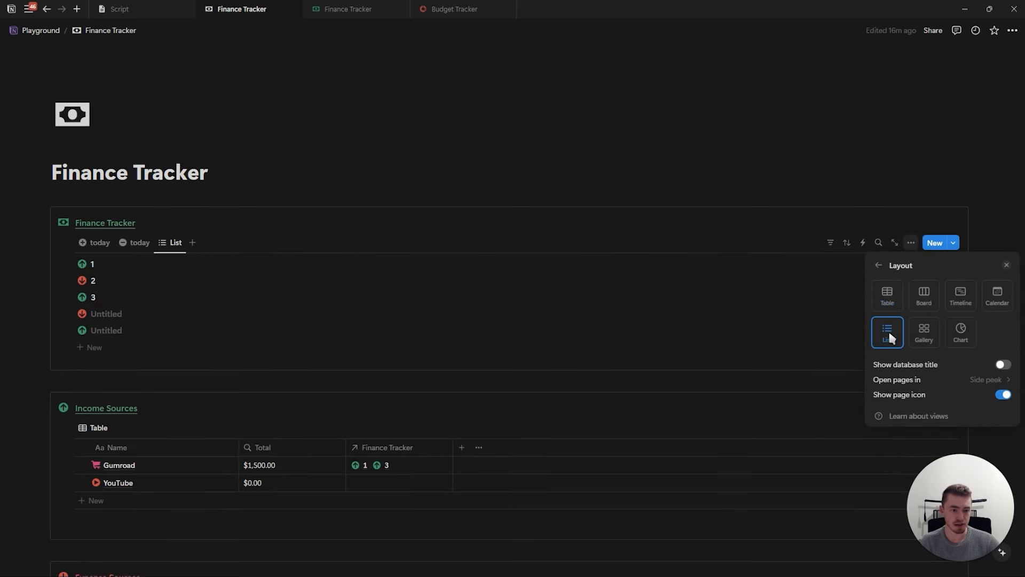
Name the list view "income" and give it the circled up-arrow icon
{"action": "left_click", "coordinate": [880, 267]}
{"action": "left_click", "coordinate": [913, 284]}
{"action": "type", "text": "income"}
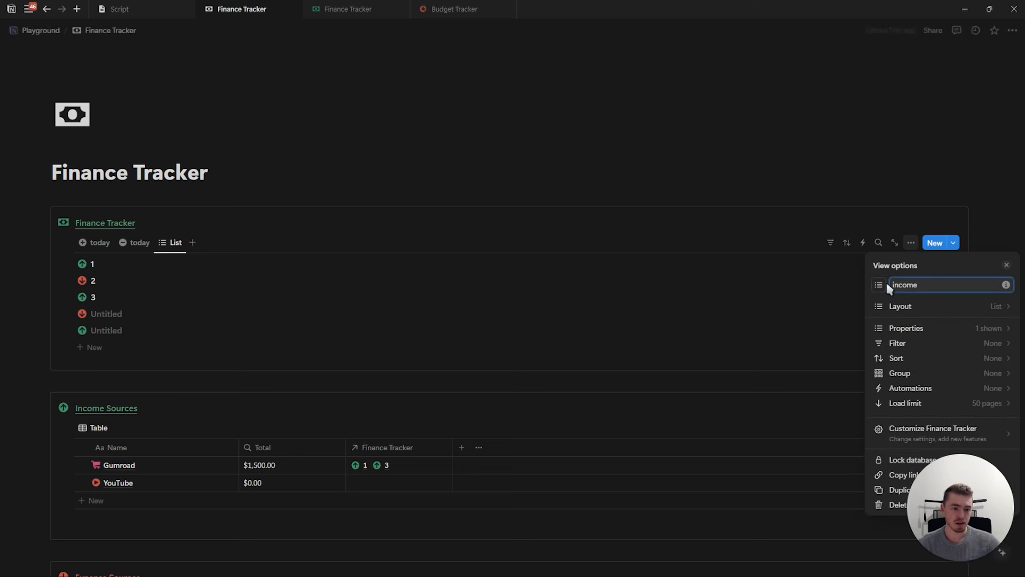
{"action": "left_click", "coordinate": [885, 284]}
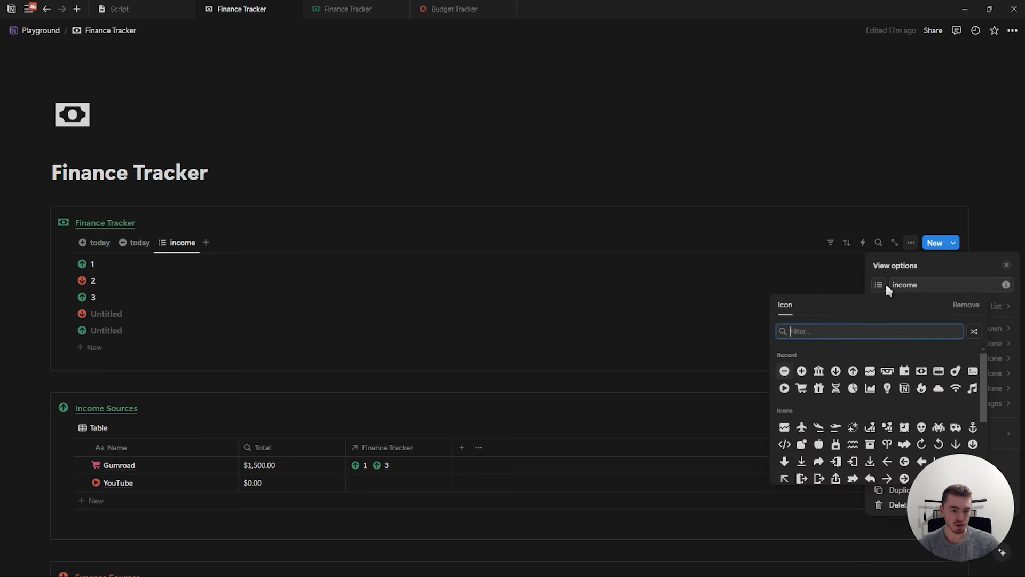
{"action": "left_click", "coordinate": [853, 370]}
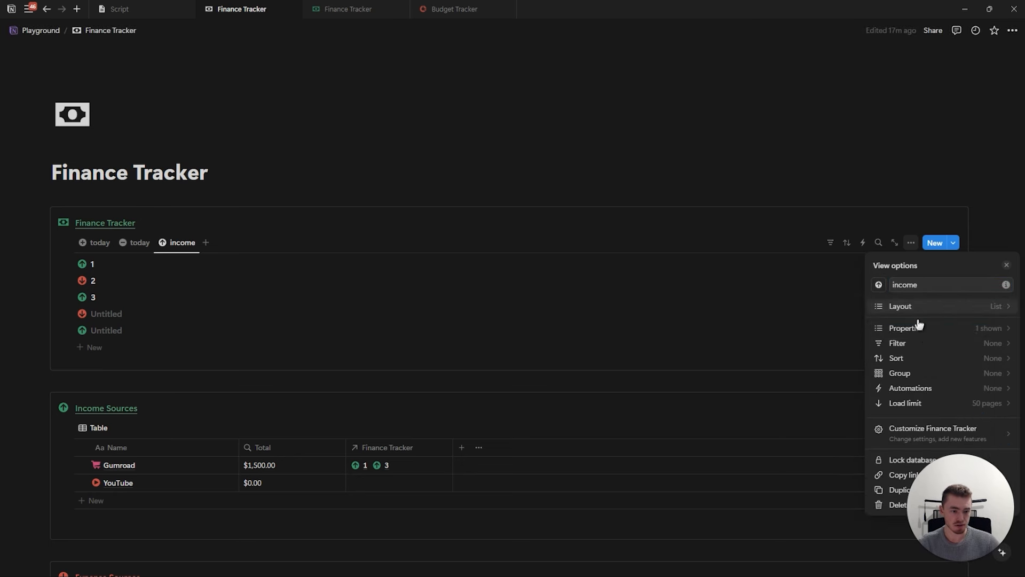
Group the income view by Date, with the dates grouped by Month
{"action": "left_click", "coordinate": [906, 376]}
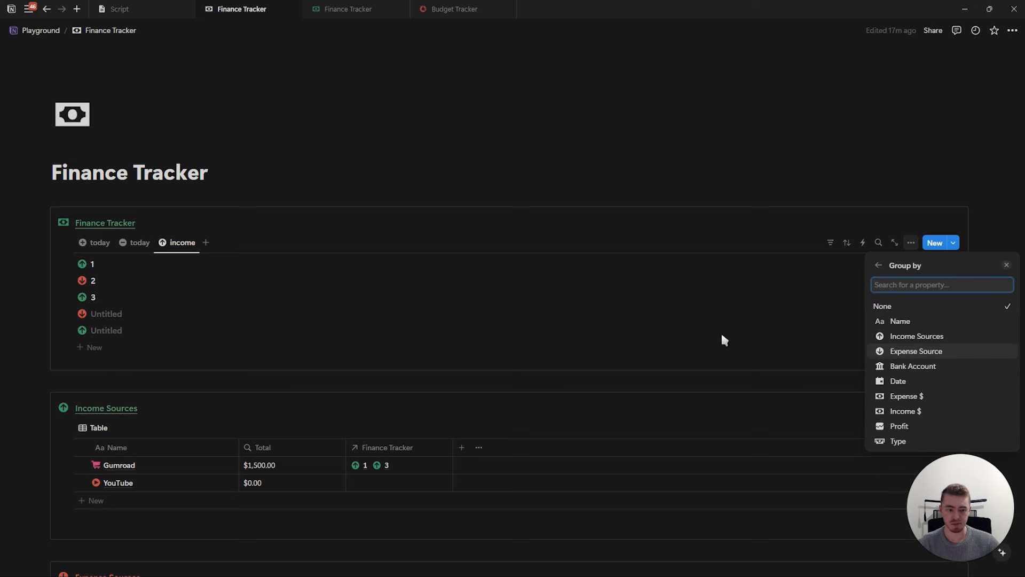
{"action": "left_click", "coordinate": [893, 382]}
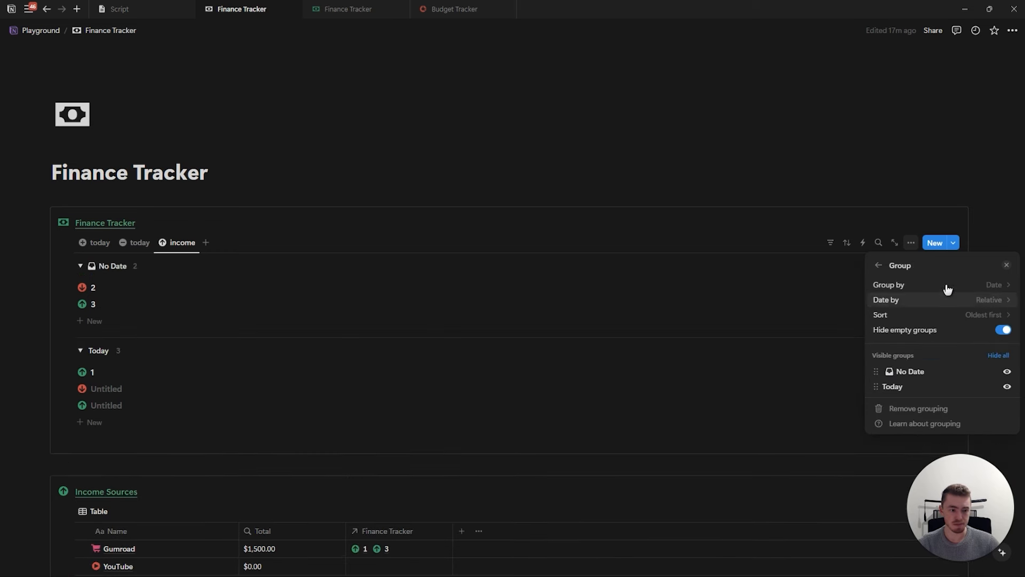
{"action": "left_click", "coordinate": [907, 303]}
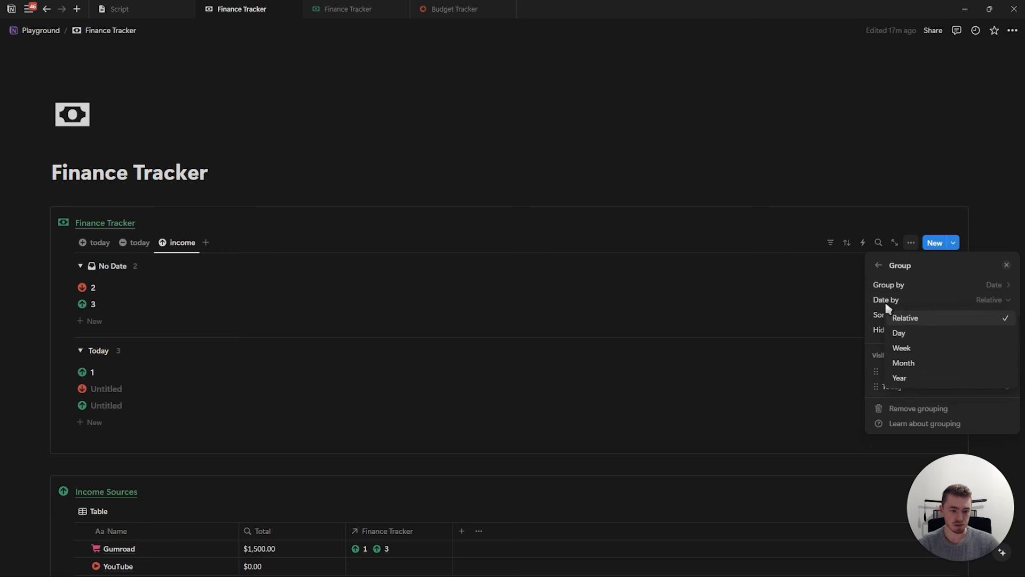
{"action": "left_click", "coordinate": [909, 363]}
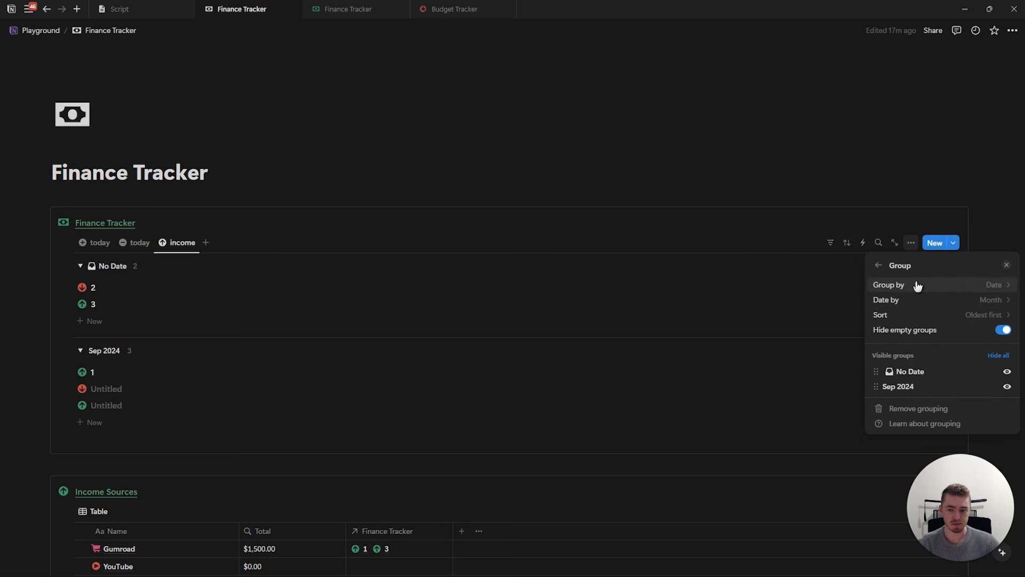
Show Bank Account, Income Sources, Income $ and Date in the income view, arranged in that order
{"action": "left_click", "coordinate": [879, 270]}
{"action": "left_click", "coordinate": [908, 329]}
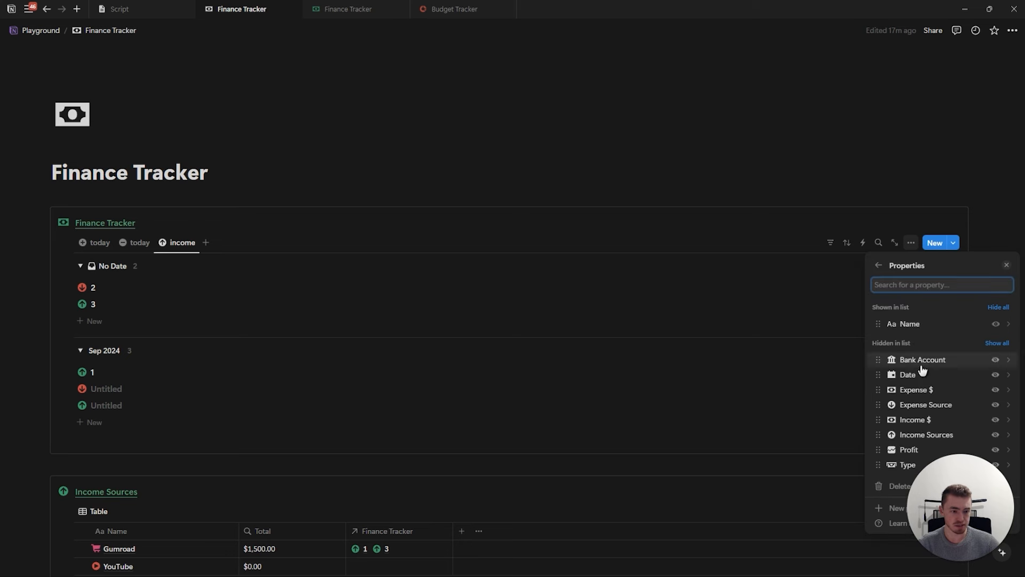
{"action": "left_click", "coordinate": [995, 360]}
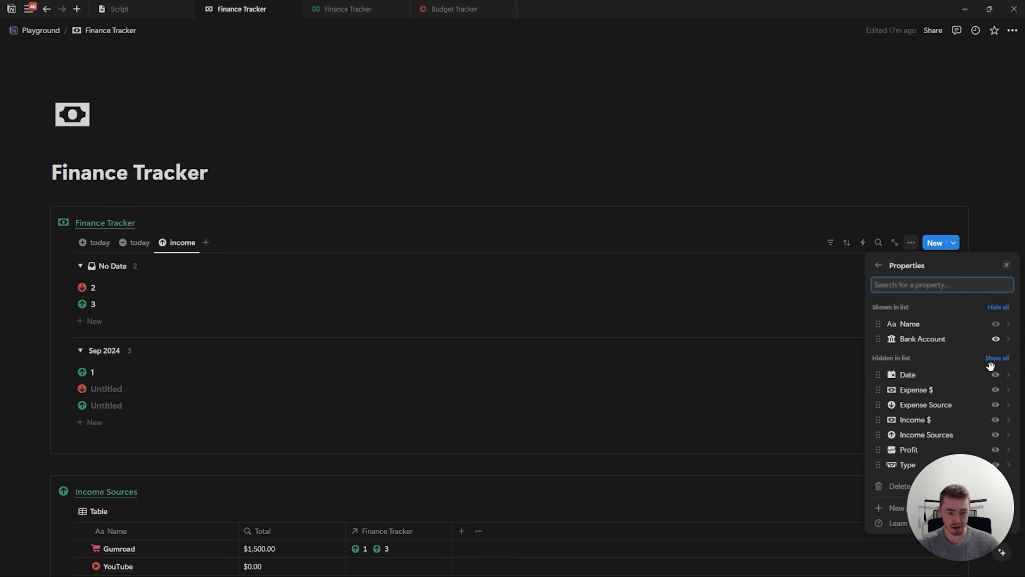
{"action": "left_click", "coordinate": [996, 376]}
{"action": "left_click", "coordinate": [996, 421]}
{"action": "left_click", "coordinate": [996, 436]}
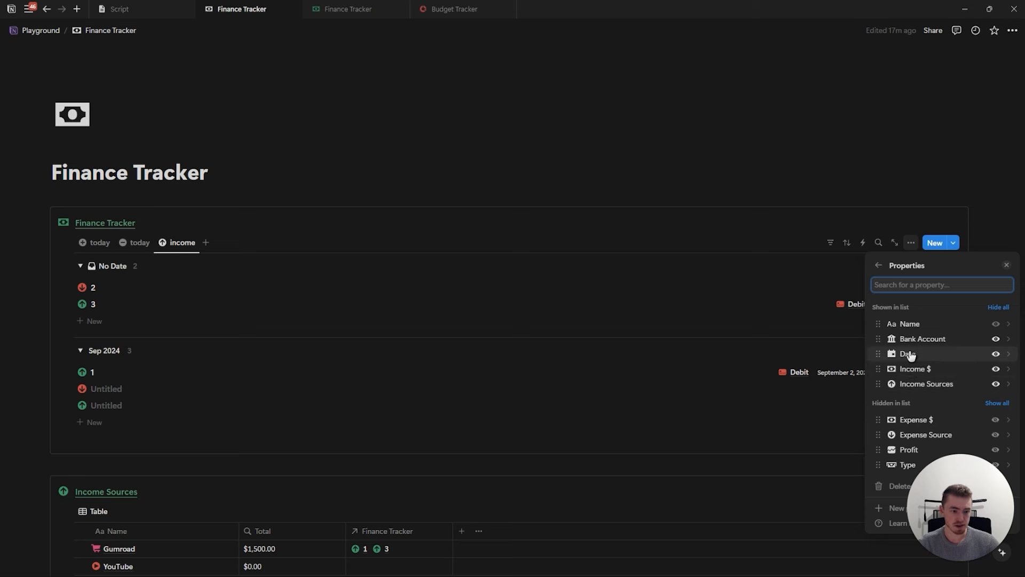
{"action": "left_click_drag", "start_coordinate": [919, 372], "coordinate": [925, 385]}
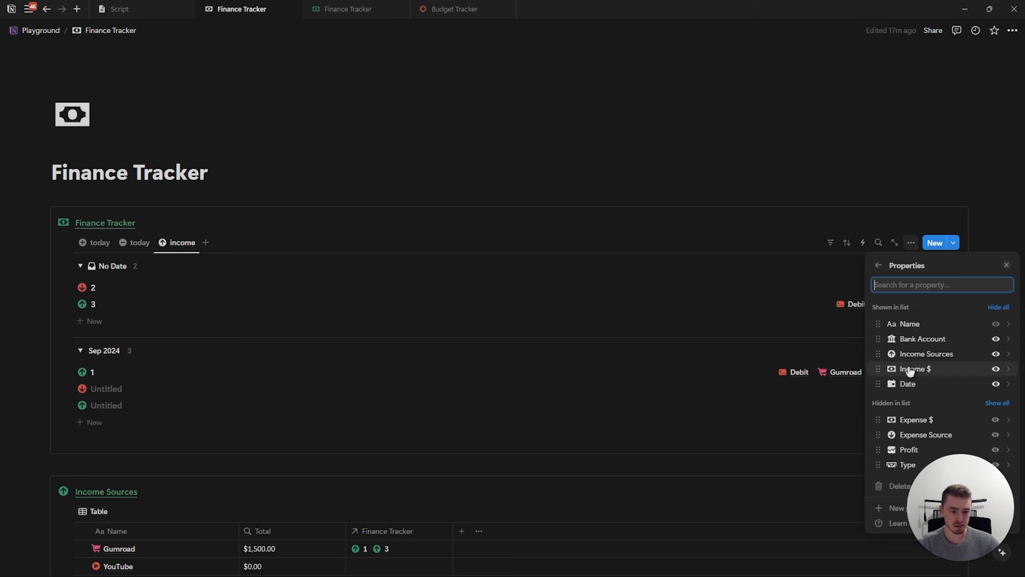
{"action": "left_click", "coordinate": [1006, 265]}
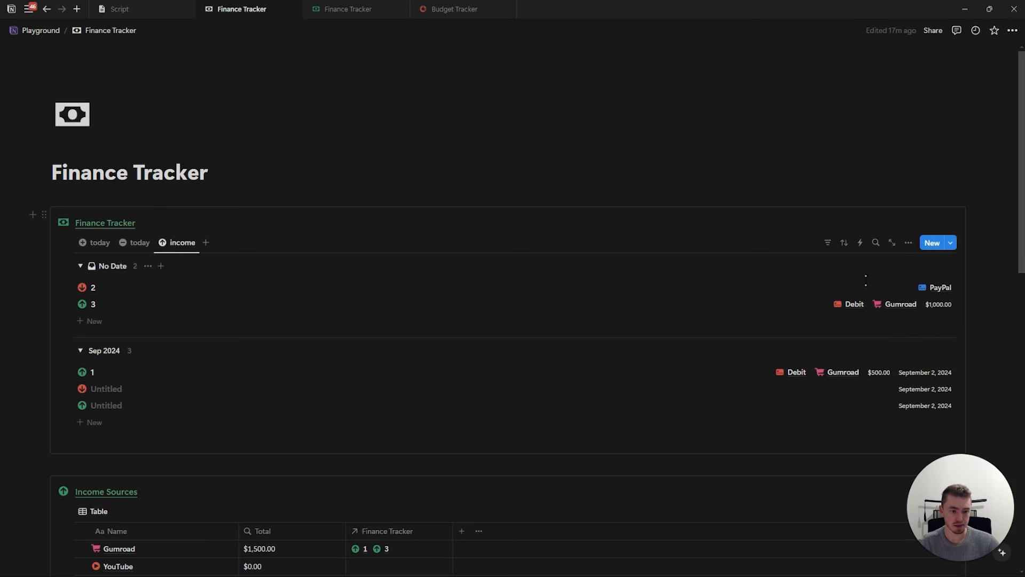
Add a filter for Type is Income to the income view and collapse the filter bar
{"action": "left_click", "coordinate": [828, 243]}
{"action": "left_click", "coordinate": [785, 407]}
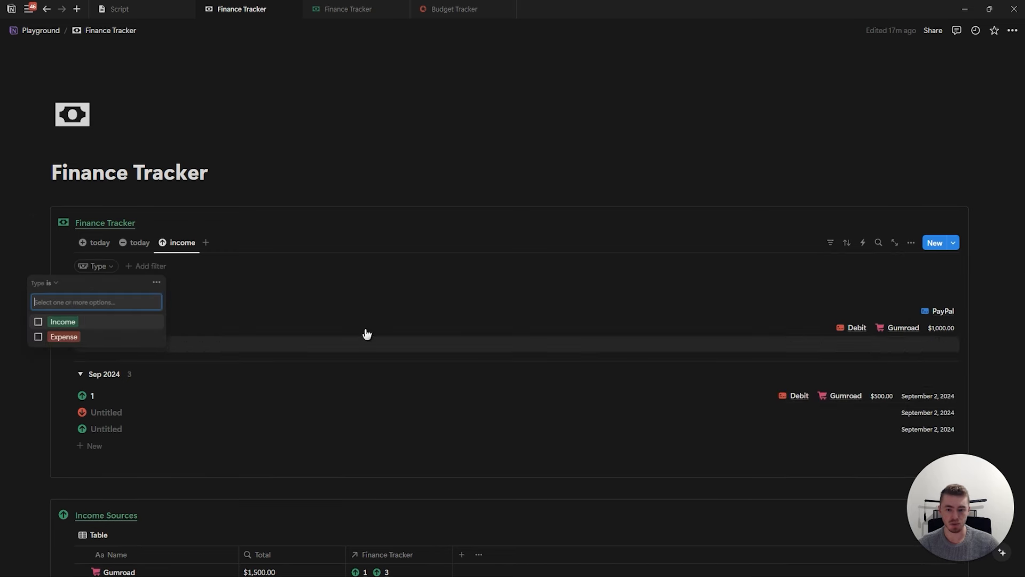
{"action": "left_click", "coordinate": [63, 322]}
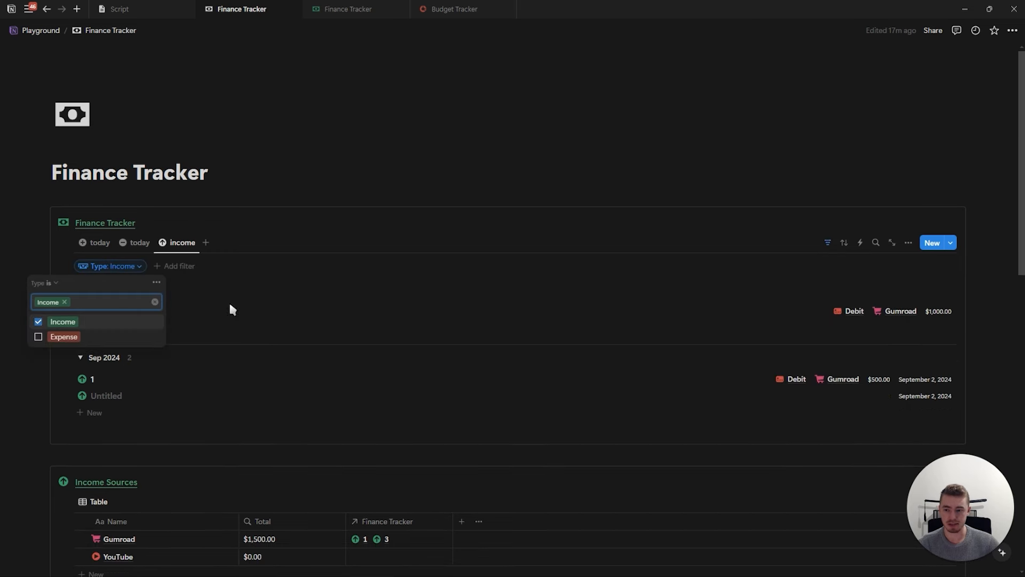
{"action": "left_click", "coordinate": [834, 244]}
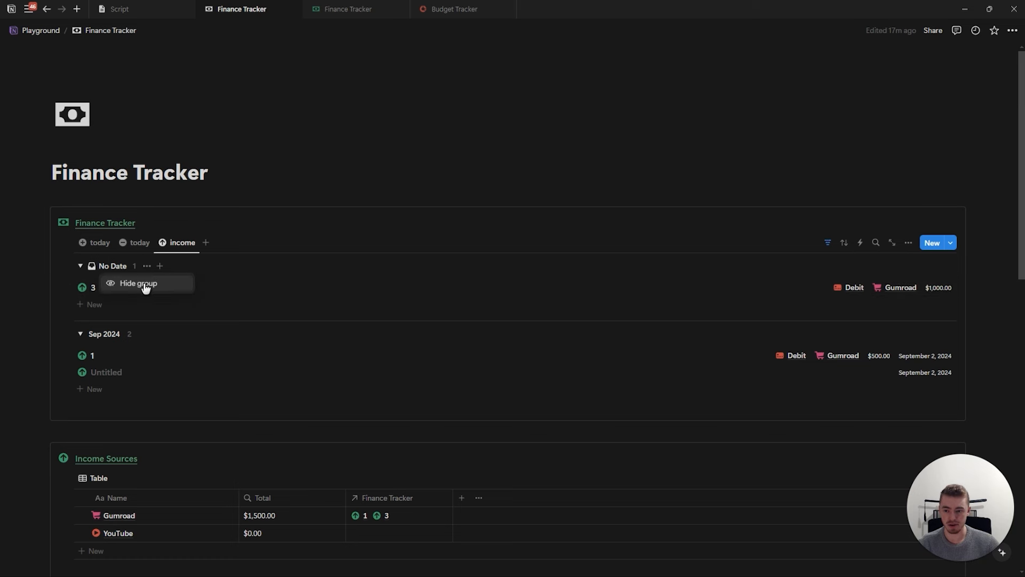
Hide the No Date group and set the Sep 2024 group's calculation to the sum of Income $
{"action": "left_click", "coordinate": [142, 289]}
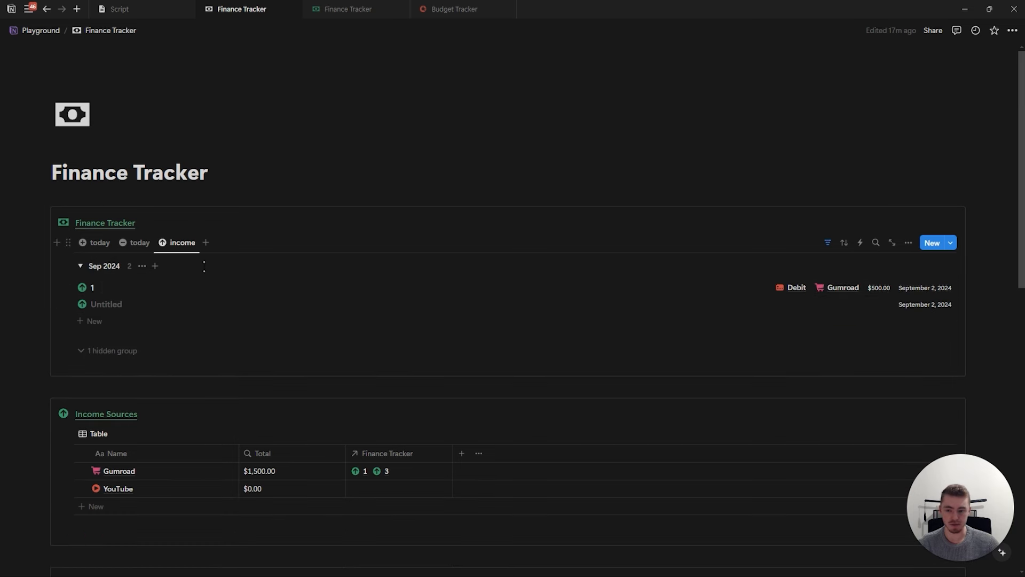
{"action": "left_click", "coordinate": [129, 267]}
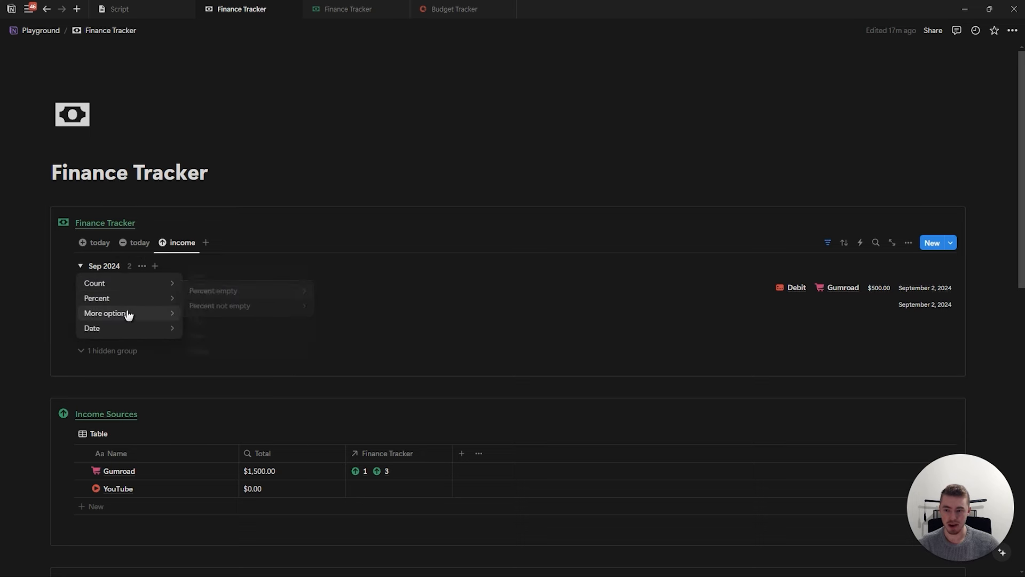
{"action": "mouse_move", "coordinate": [126, 318]}
{"action": "mouse_move", "coordinate": [238, 279]}
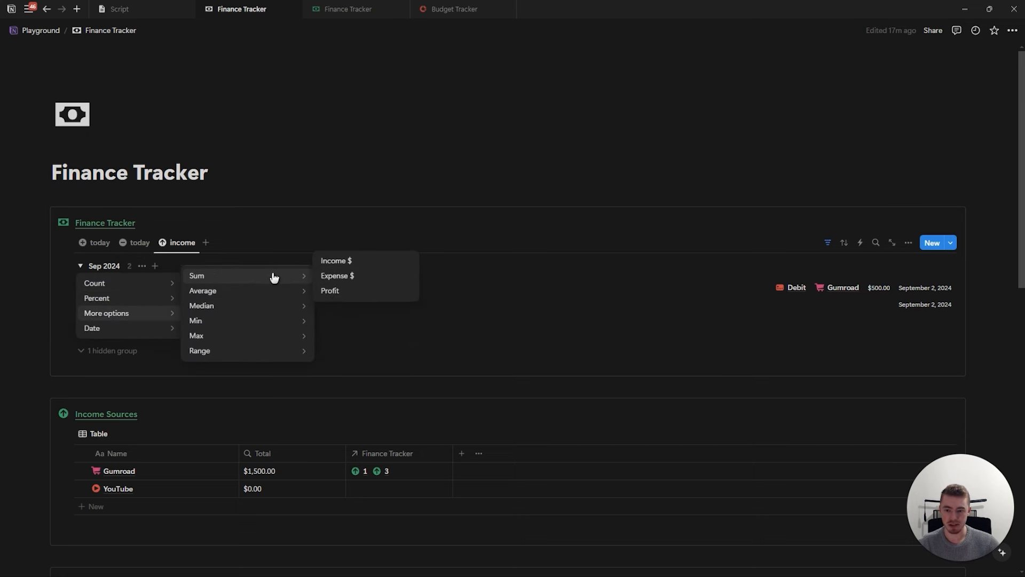
{"action": "left_click", "coordinate": [369, 262]}
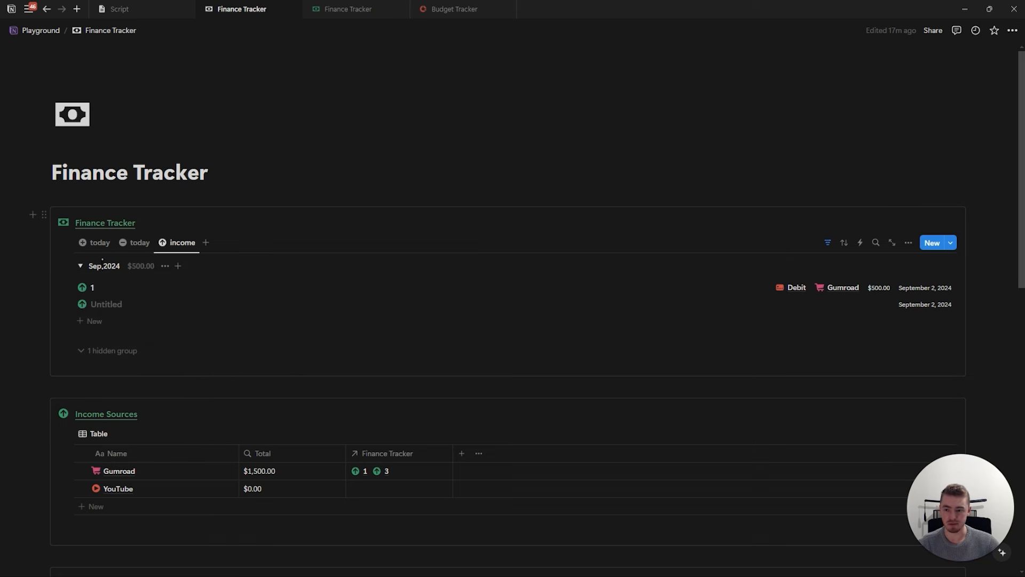
Set Income $ of the unnamed entry in the Sep 2024 group to 1000
{"action": "left_click", "coordinate": [136, 302]}
{"action": "left_click", "coordinate": [862, 305]}
{"action": "type", "text": "1,0"}
{"action": "type", "text": "000"}
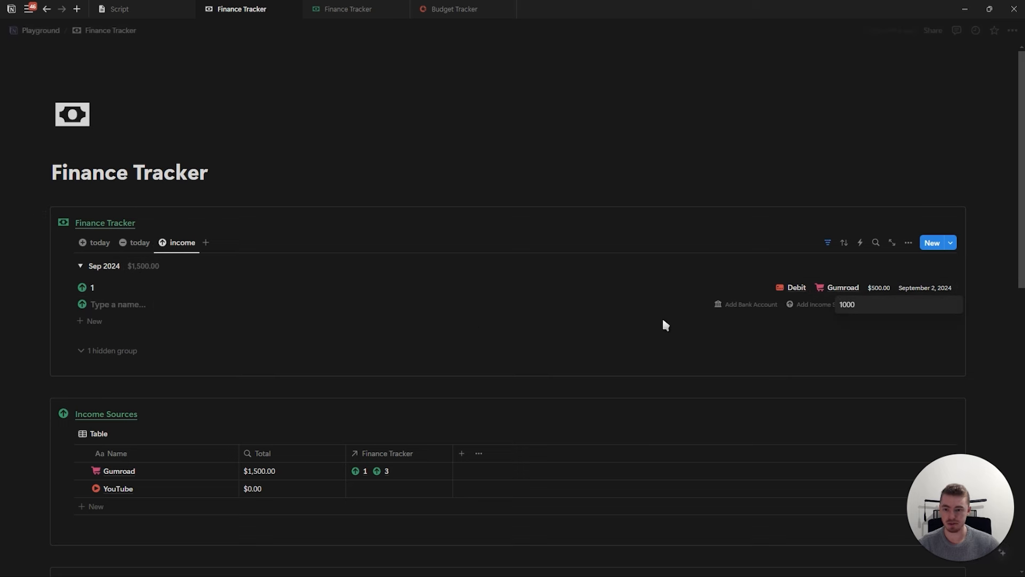
{"action": "key", "text": "Return"}
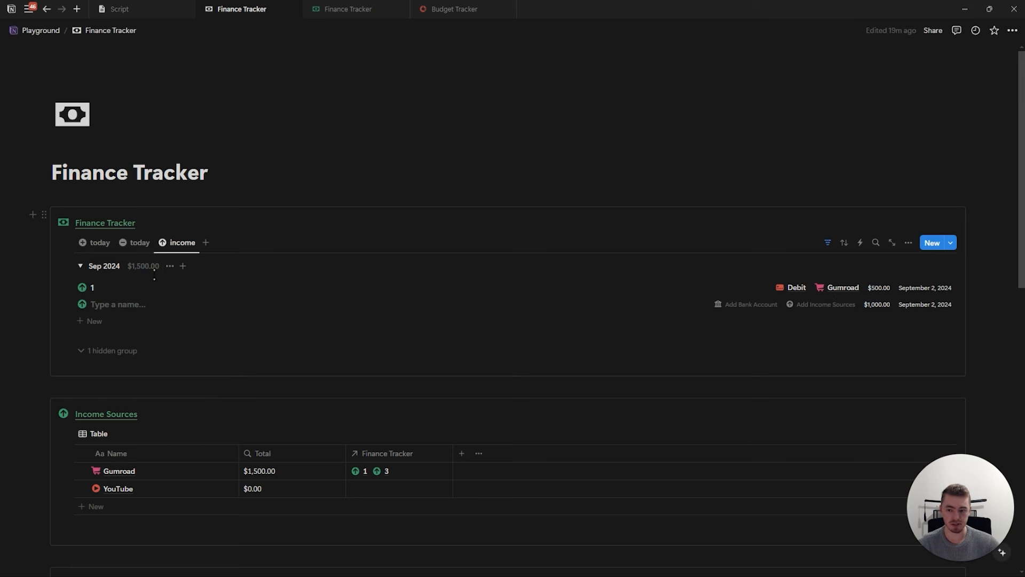
Assign YouTube as the income source and PayPal as the bank account of the unnamed income entry
{"action": "left_click", "coordinate": [825, 305]}
{"action": "left_click", "coordinate": [819, 357]}
{"action": "left_click", "coordinate": [748, 316]}
{"action": "left_click", "coordinate": [774, 304]}
{"action": "left_click", "coordinate": [771, 359]}
{"action": "left_click", "coordinate": [619, 282]}
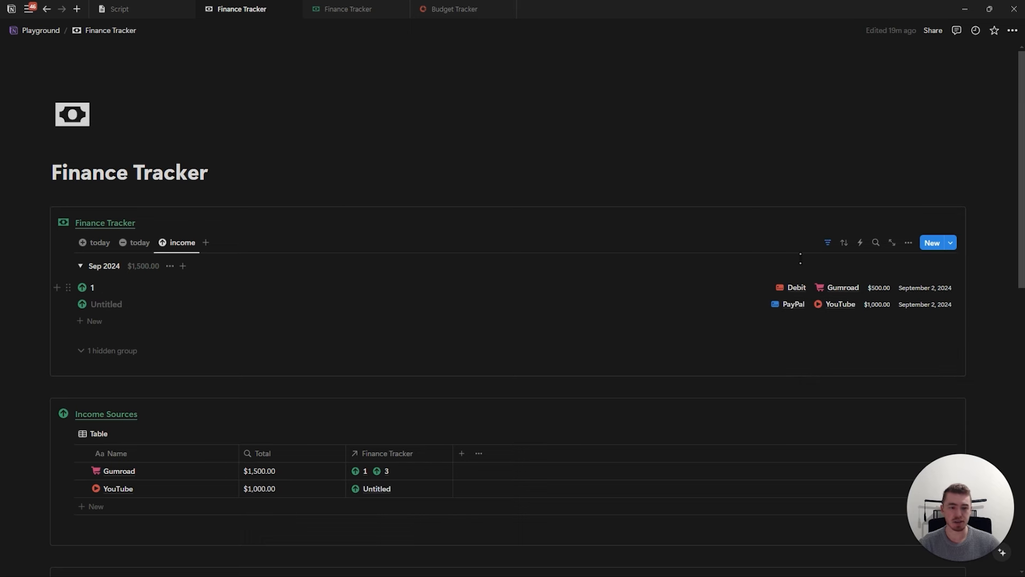
Arrange the income view's visible properties in the order Bank Account, Income Sources, Date, Income $
{"action": "left_click", "coordinate": [95, 242]}
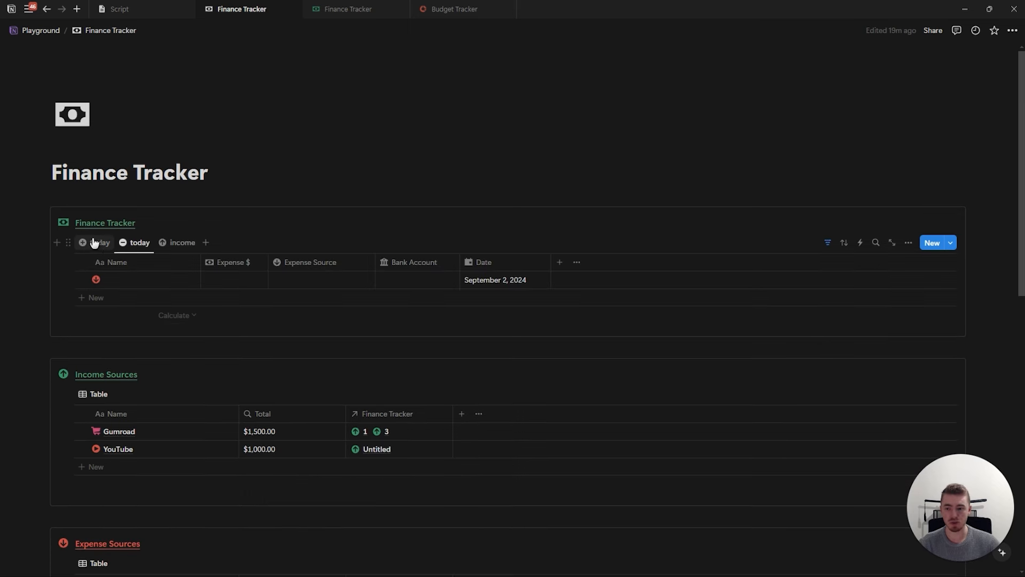
{"action": "left_click", "coordinate": [180, 245]}
{"action": "left_click", "coordinate": [910, 244]}
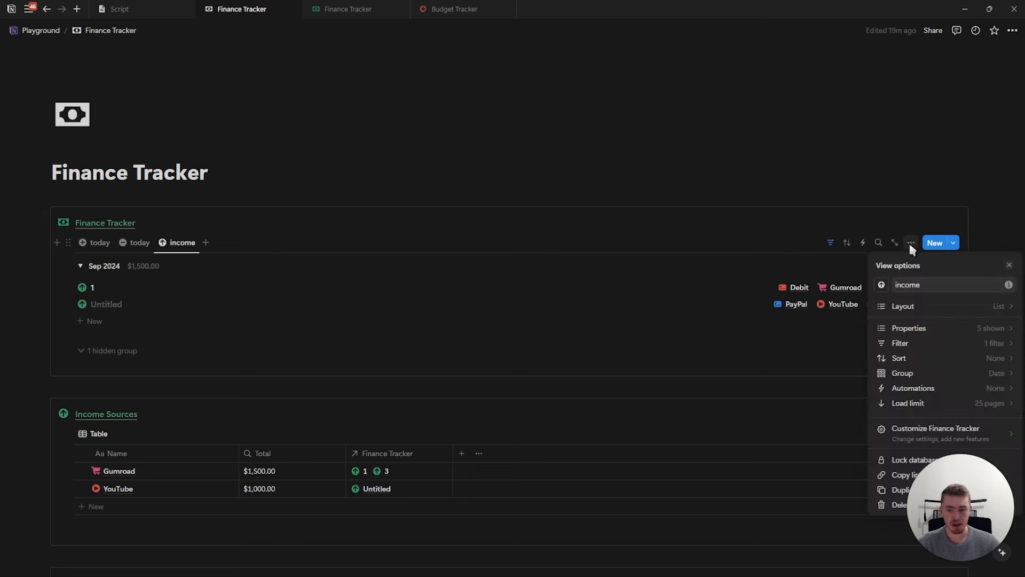
{"action": "left_click", "coordinate": [909, 327]}
{"action": "left_click_drag", "start_coordinate": [912, 373], "coordinate": [916, 385]}
{"action": "left_click", "coordinate": [997, 338]}
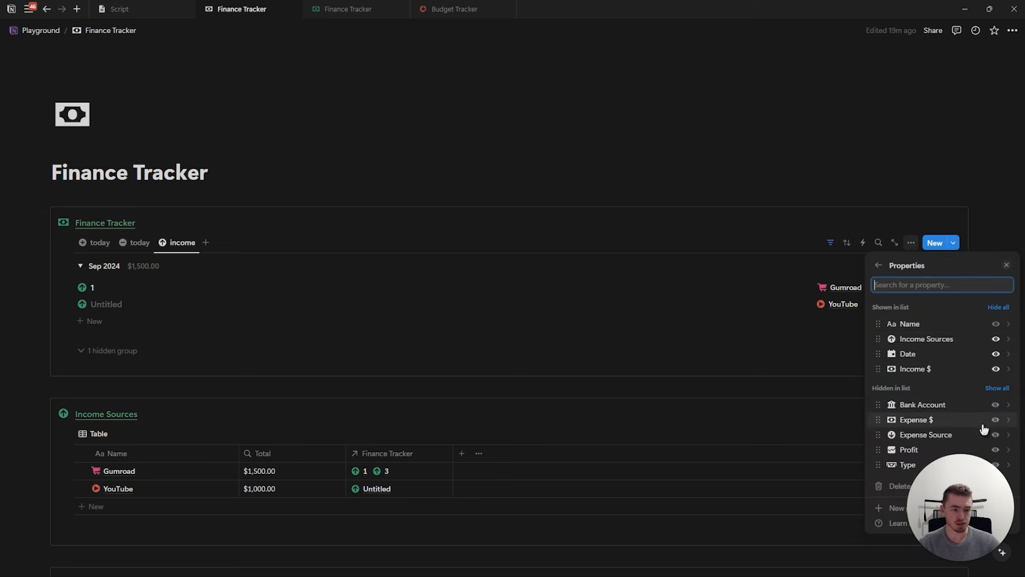
{"action": "left_click", "coordinate": [996, 405]}
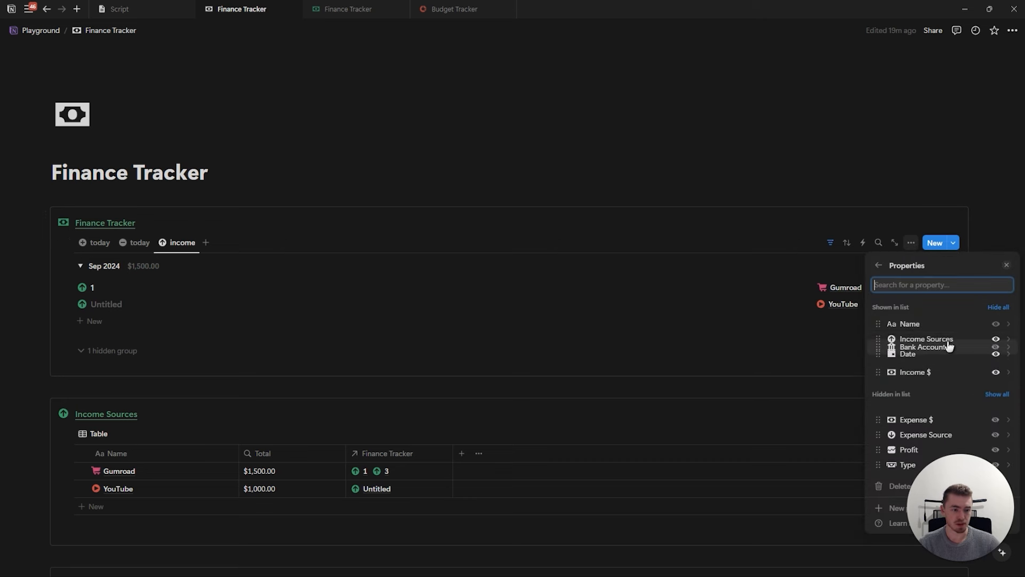
{"action": "left_click", "coordinate": [1006, 268]}
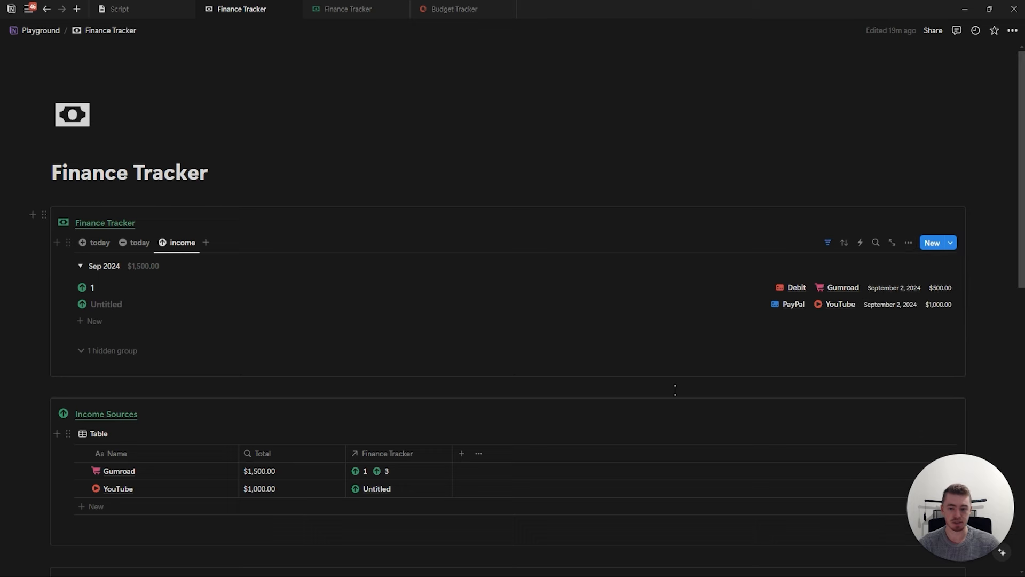
Sort the income view by Date in descending order and collapse the filter and sort bar
{"action": "left_click", "coordinate": [122, 245]}
{"action": "left_click", "coordinate": [95, 243]}
{"action": "left_click", "coordinate": [182, 243]}
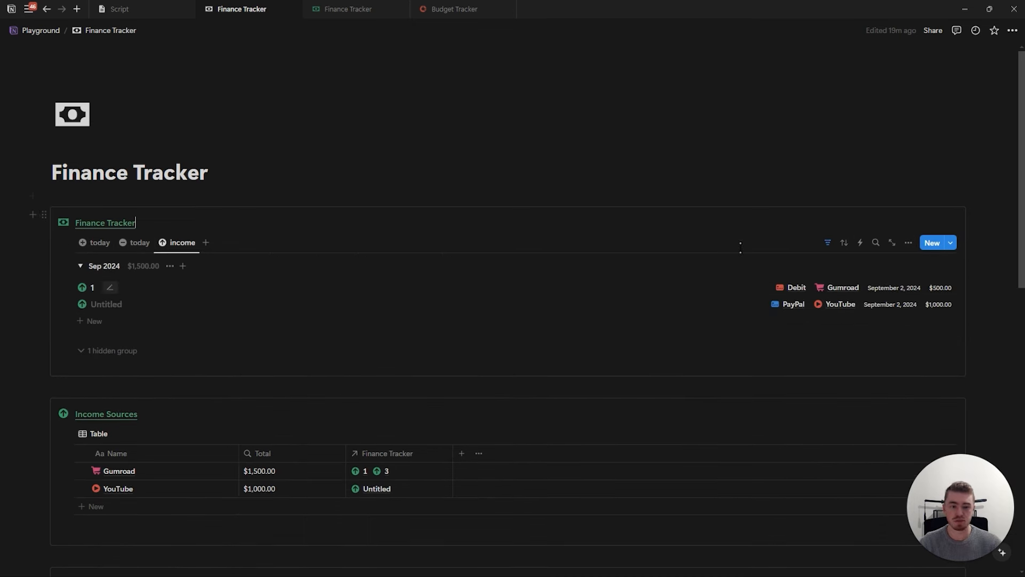
{"action": "left_click", "coordinate": [846, 245]}
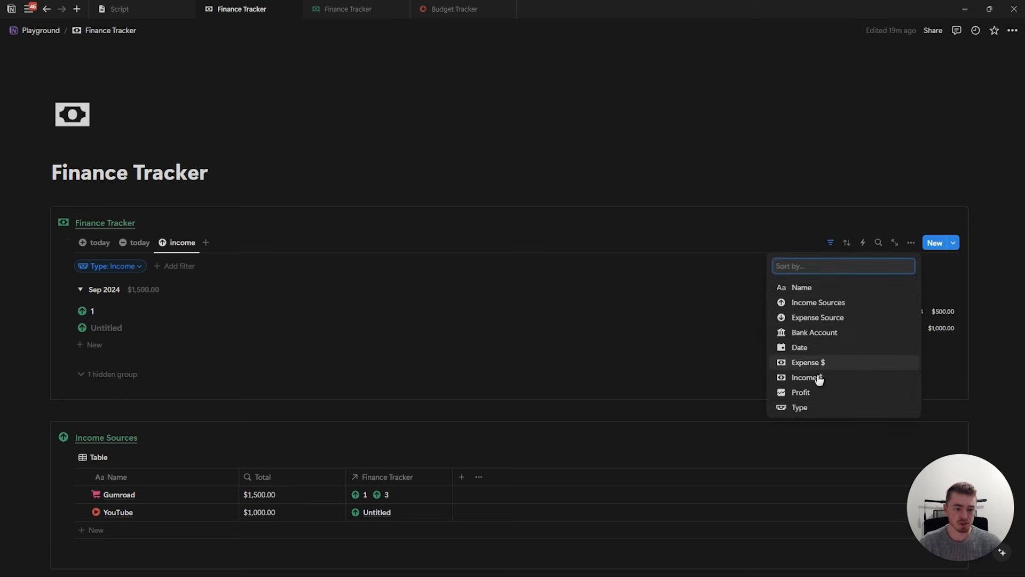
{"action": "left_click", "coordinate": [804, 346]}
{"action": "left_click", "coordinate": [124, 290]}
{"action": "left_click", "coordinate": [108, 326]}
{"action": "left_click", "coordinate": [823, 244]}
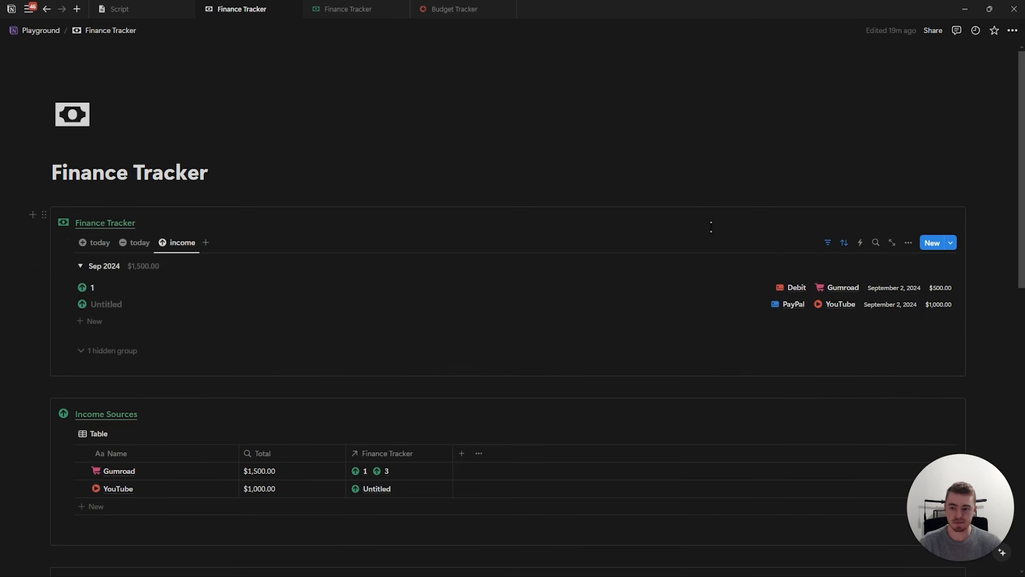
Change the date of the unnamed YouTube income entry to September 13, 2024
{"action": "left_click", "coordinate": [884, 305]}
{"action": "left_click", "coordinate": [949, 380]}
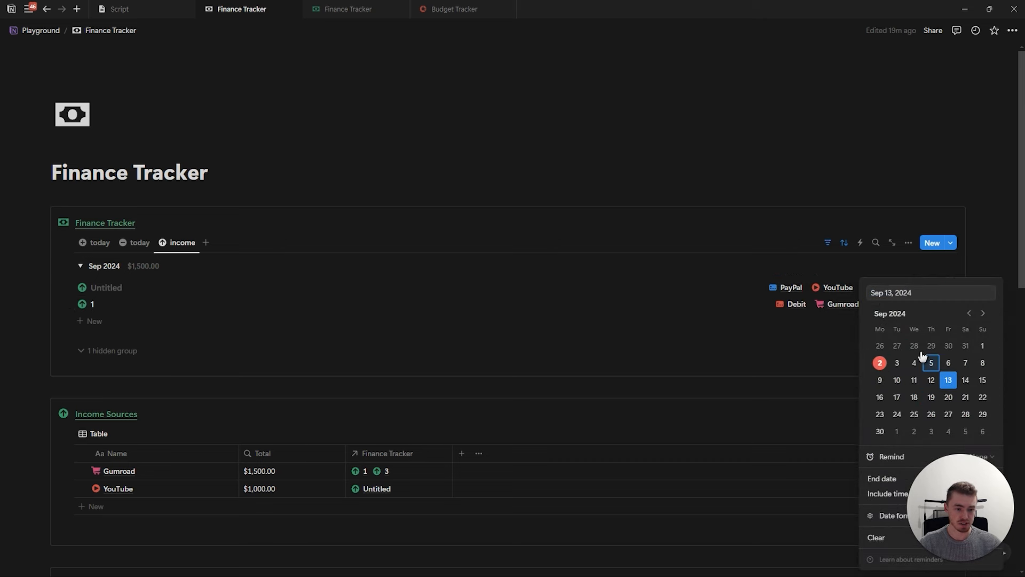
{"action": "left_click", "coordinate": [762, 273]}
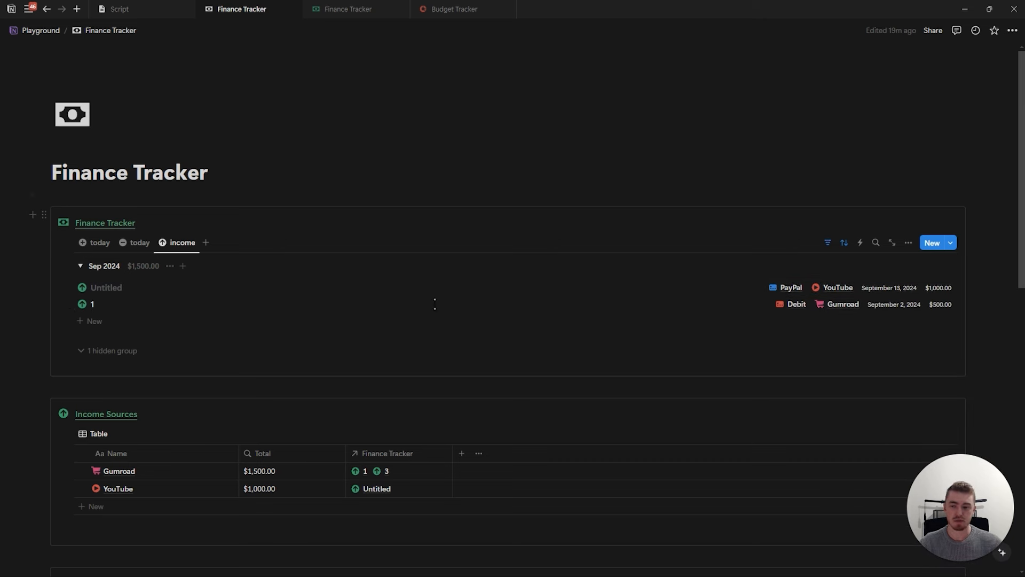
Make the template with the green up-arrow icon the default for the income view
{"action": "left_click", "coordinate": [951, 243]}
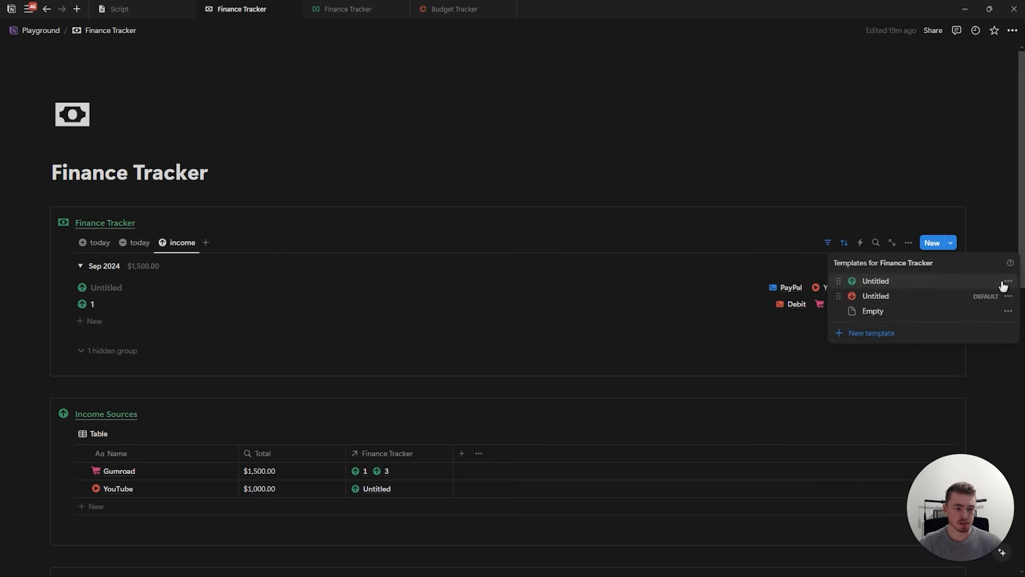
{"action": "left_click", "coordinate": [1008, 281]}
{"action": "left_click", "coordinate": [969, 266]}
{"action": "left_click", "coordinate": [572, 291]}
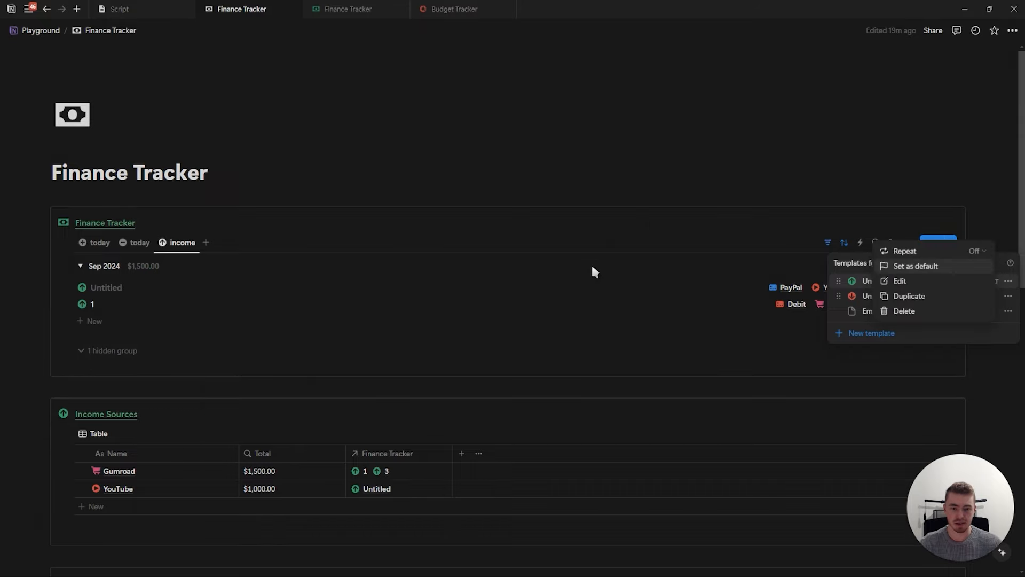
Duplicate the income view, name the copy "expenses" and give it the circled down-arrow icon
{"action": "left_click", "coordinate": [183, 243]}
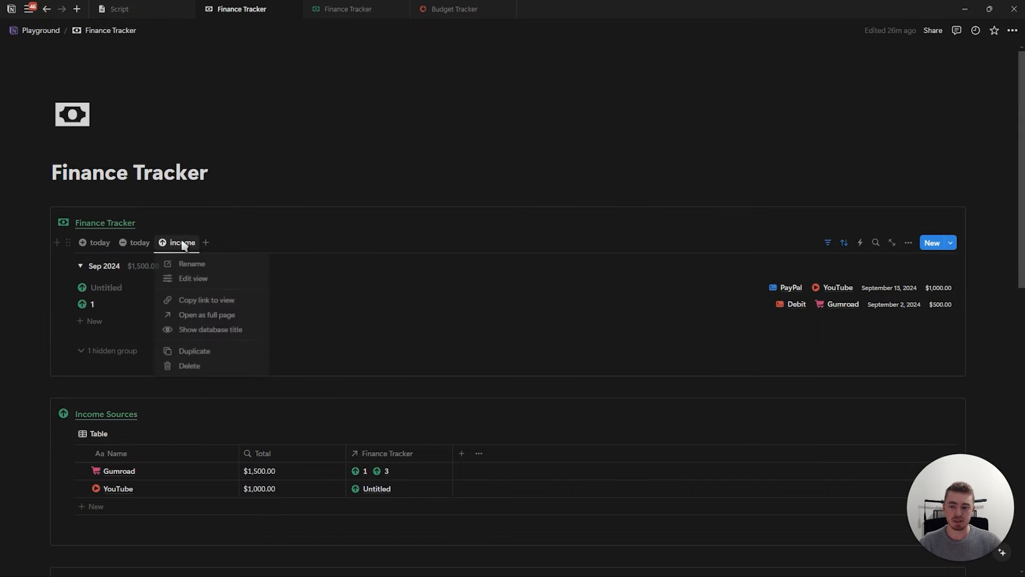
{"action": "left_click", "coordinate": [200, 352]}
{"action": "type", "text": "expenses"}
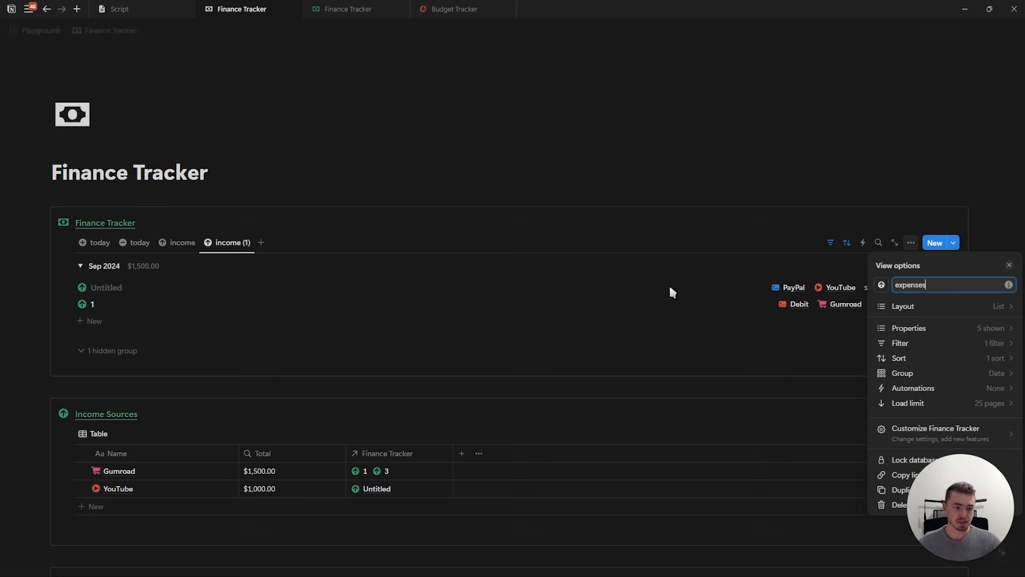
{"action": "left_click", "coordinate": [882, 286]}
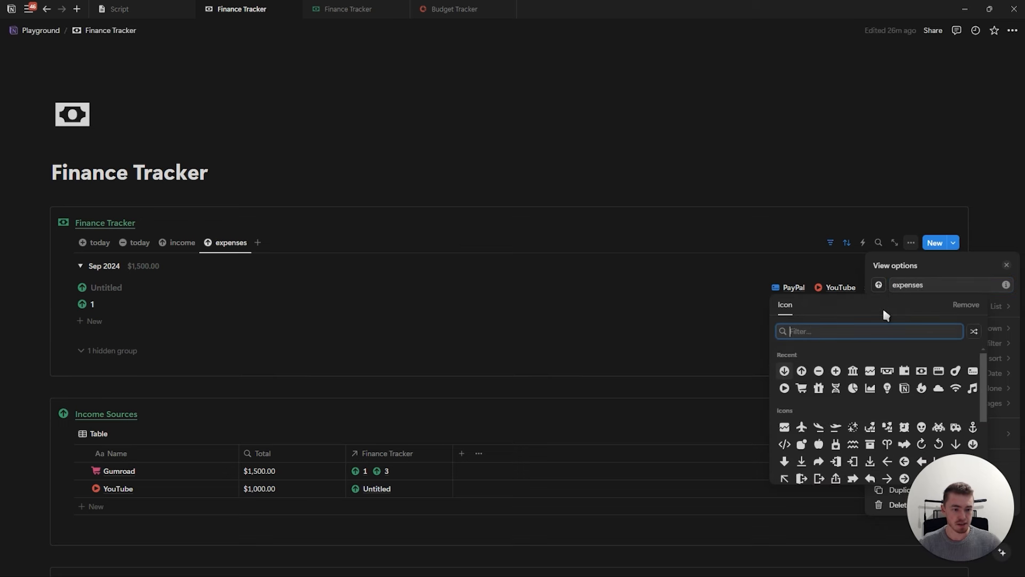
{"action": "left_click", "coordinate": [784, 370]}
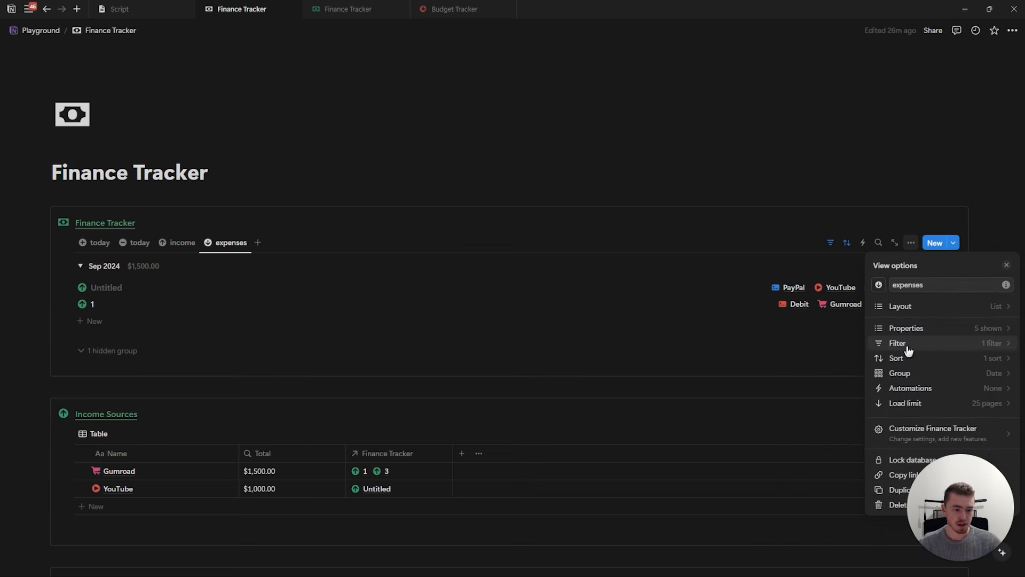
Change the expenses view's Type filter from income to expense
{"action": "left_click", "coordinate": [908, 346]}
{"action": "left_click", "coordinate": [929, 279]}
{"action": "left_click", "coordinate": [864, 341]}
{"action": "left_click", "coordinate": [864, 356]}
{"action": "left_click", "coordinate": [878, 265]}
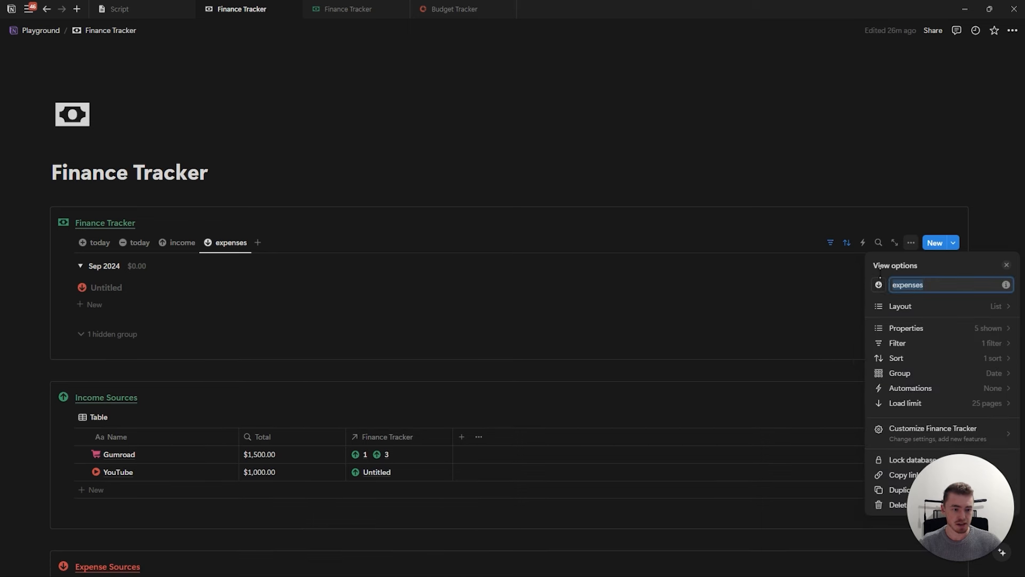
Show Bank Account, Expense Source, Date and Expense $ in the expenses view, hiding Income Sources and Income $
{"action": "left_click", "coordinate": [907, 327]}
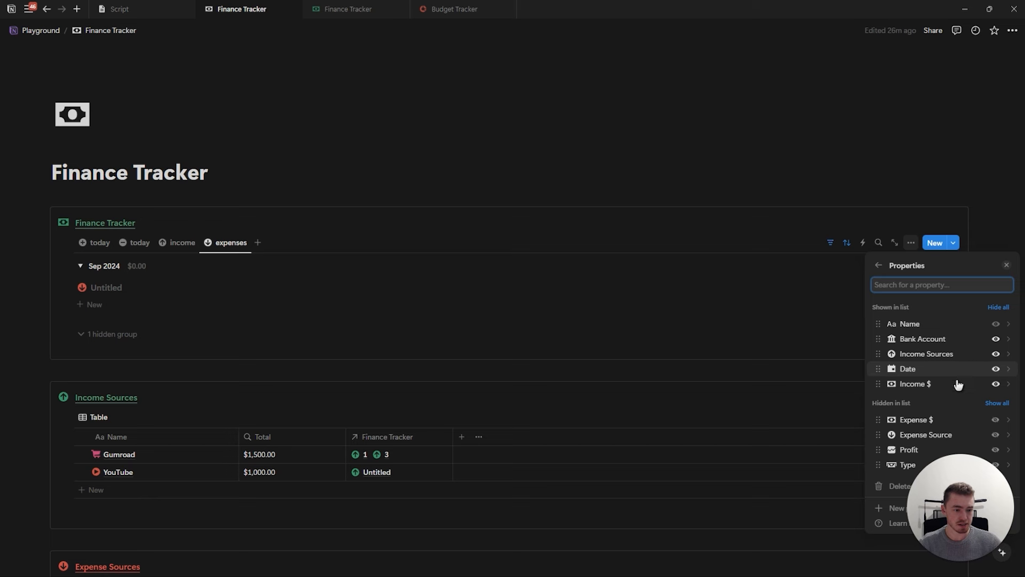
{"action": "left_click_drag", "start_coordinate": [904, 420], "coordinate": [908, 354]}
{"action": "left_click", "coordinate": [997, 369]}
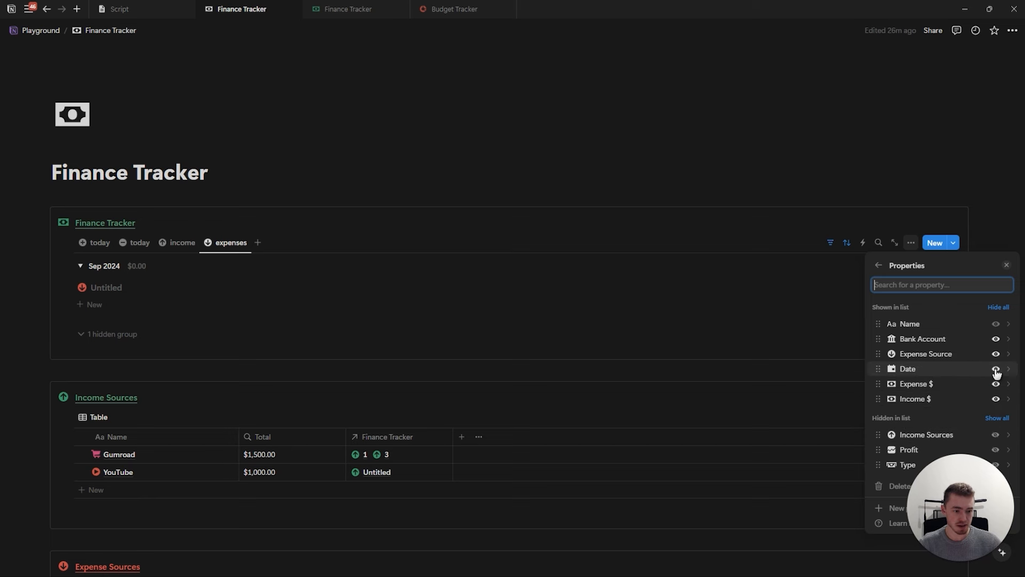
{"action": "left_click", "coordinate": [997, 399]}
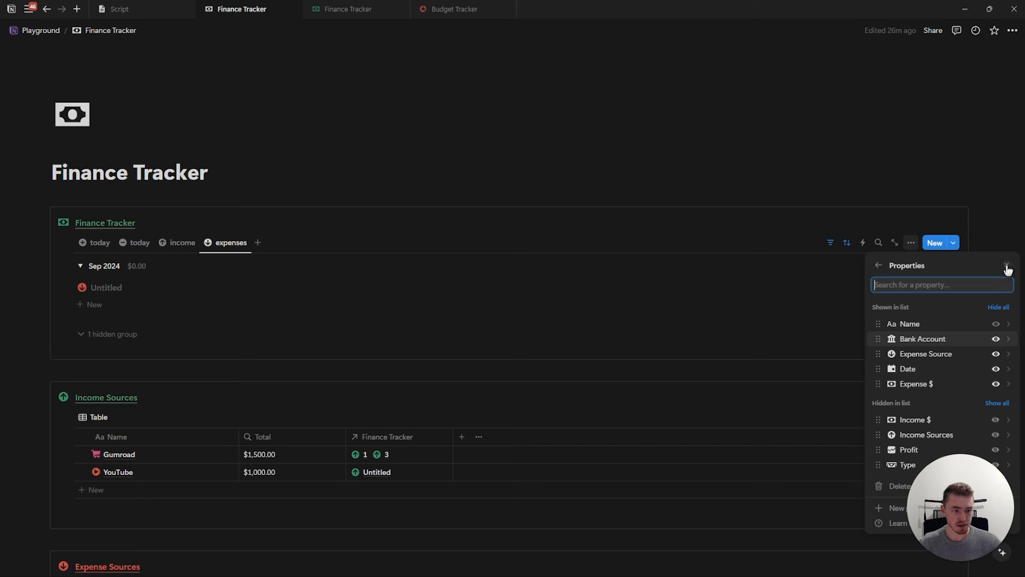
{"action": "left_click", "coordinate": [1007, 268]}
Fill in the unnamed expense entry with Expense $ 500, Food as expense source and Debit as bank account
{"action": "left_click", "coordinate": [139, 289]}
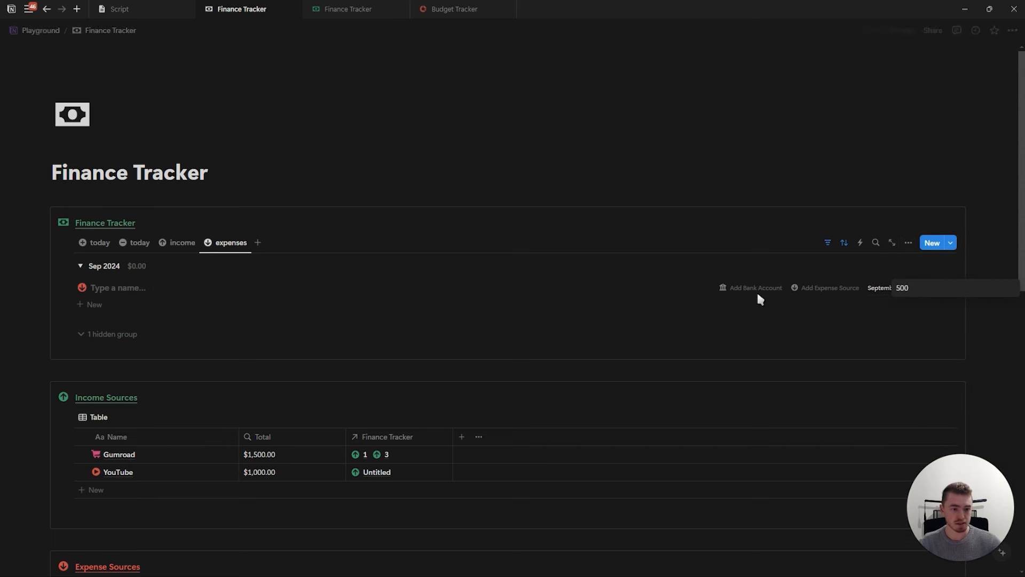
{"action": "left_click", "coordinate": [828, 292]}
{"action": "left_click", "coordinate": [827, 324]}
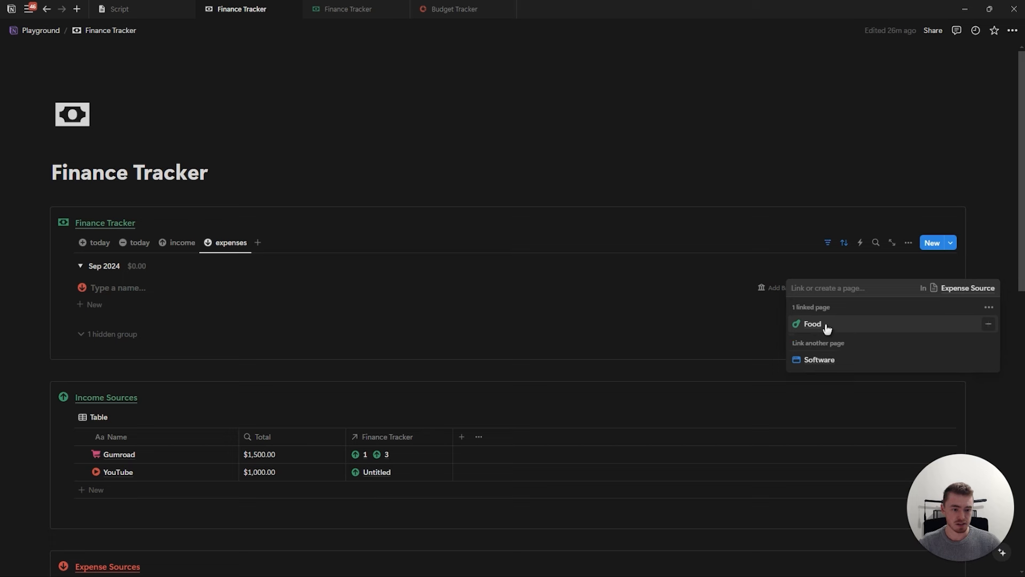
{"action": "left_click", "coordinate": [762, 291]}
{"action": "left_click", "coordinate": [780, 289]}
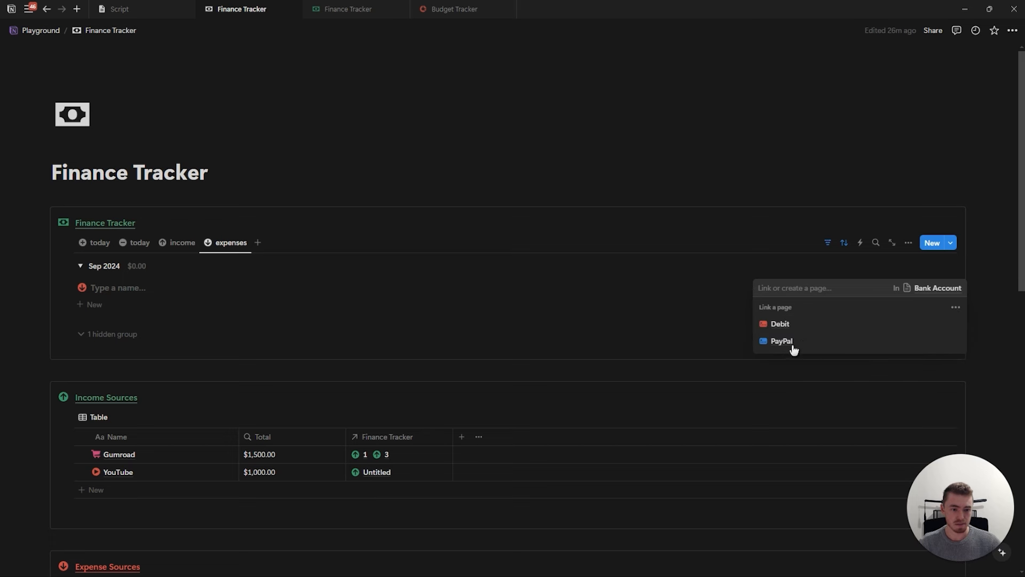
{"action": "left_click", "coordinate": [793, 327]}
{"action": "left_click", "coordinate": [698, 273]}
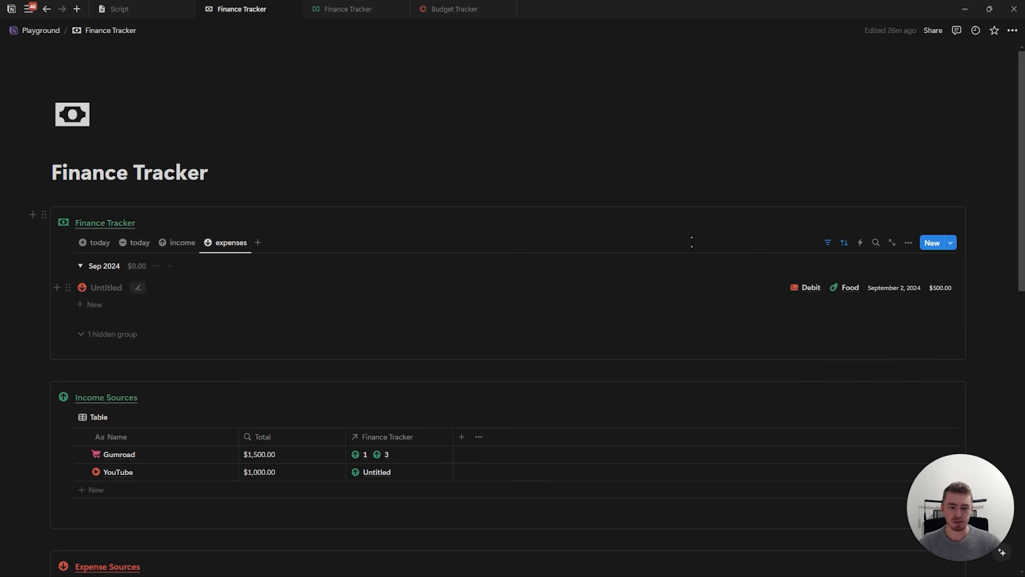
Expand the hidden No Date group and set the date of expense entry 2 to September 11, 2024
{"action": "left_click", "coordinate": [110, 335]}
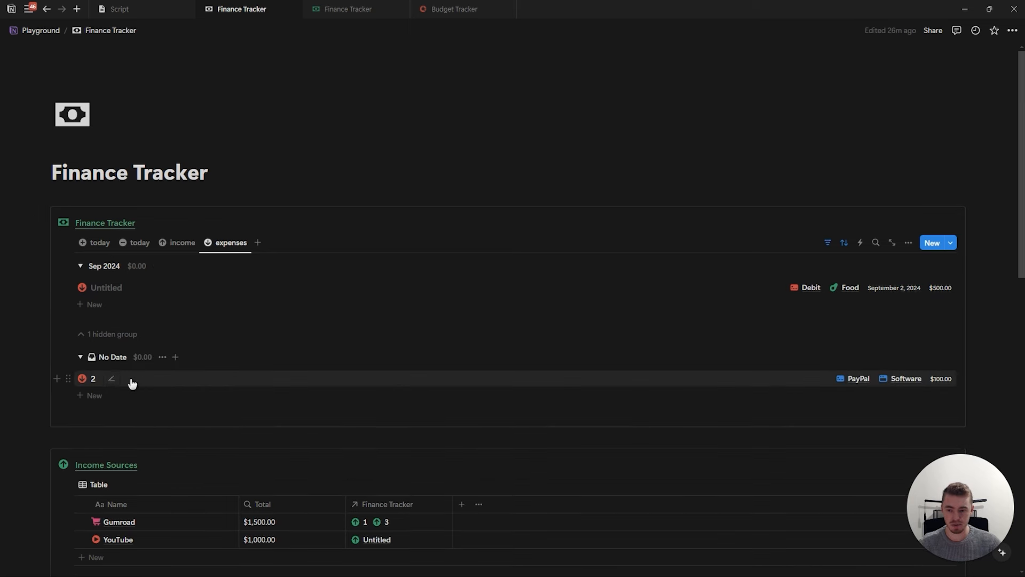
{"action": "left_click", "coordinate": [898, 378]}
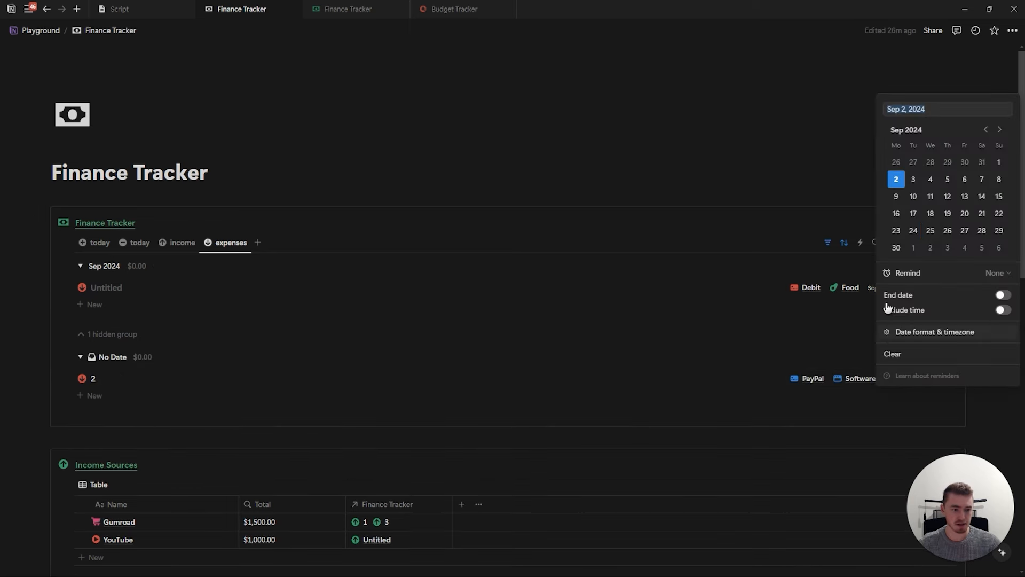
{"action": "left_click", "coordinate": [931, 196]}
{"action": "left_click", "coordinate": [700, 262]}
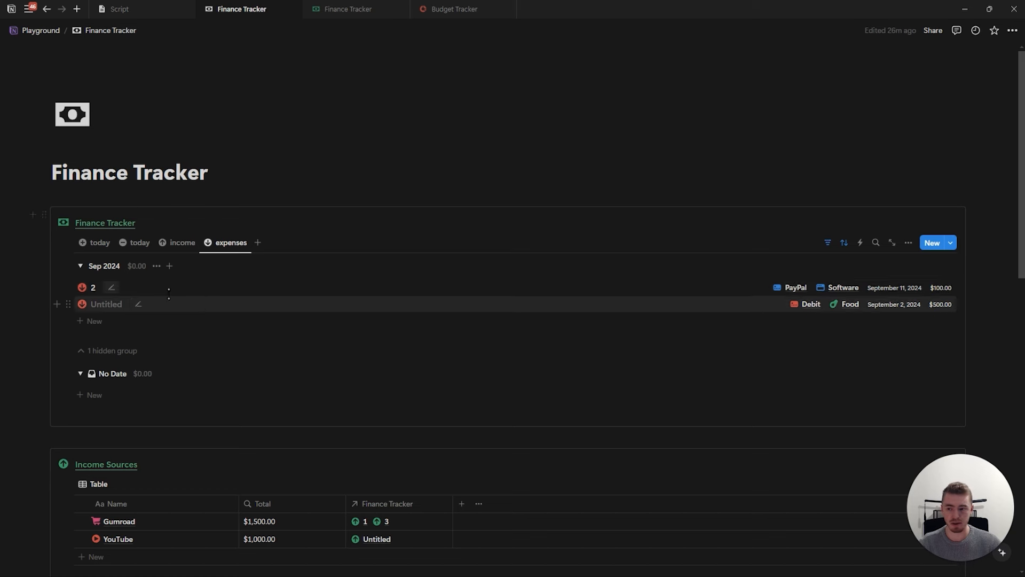
Set the Sep 2024 group's calculation to the sum of Expense $ and collapse the hidden group
{"action": "left_click", "coordinate": [138, 267]}
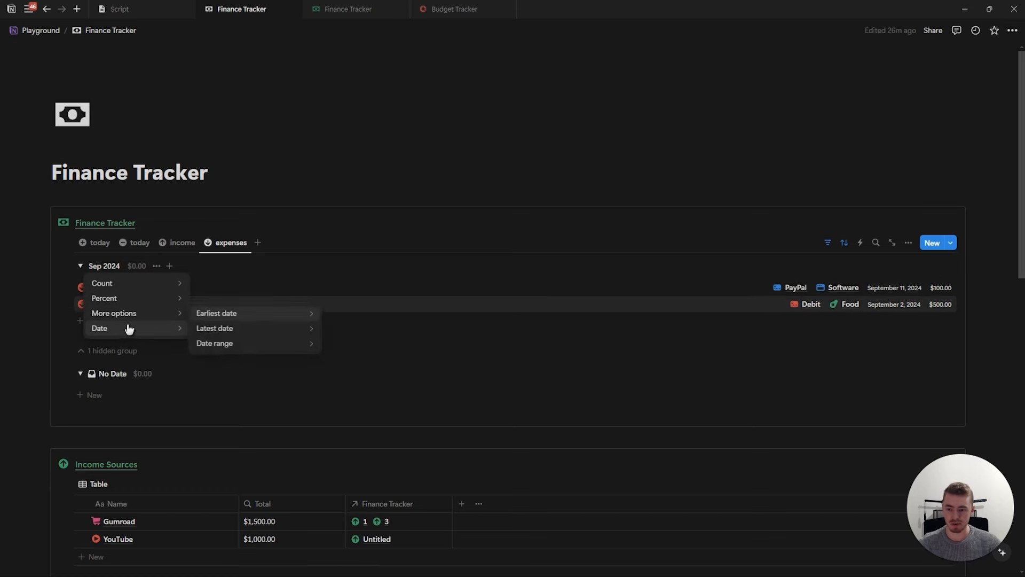
{"action": "mouse_move", "coordinate": [153, 319]}
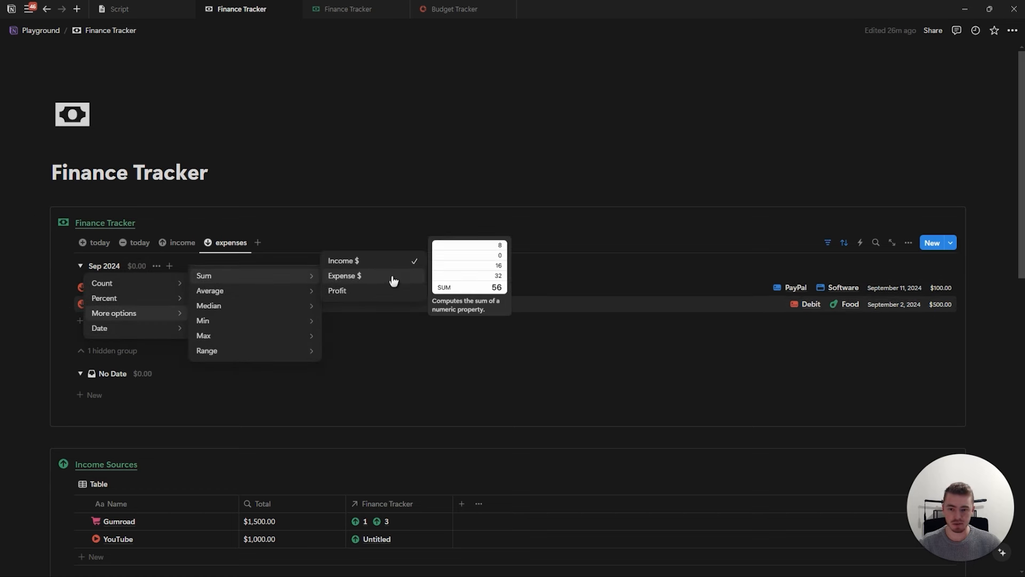
{"action": "left_click", "coordinate": [394, 279]}
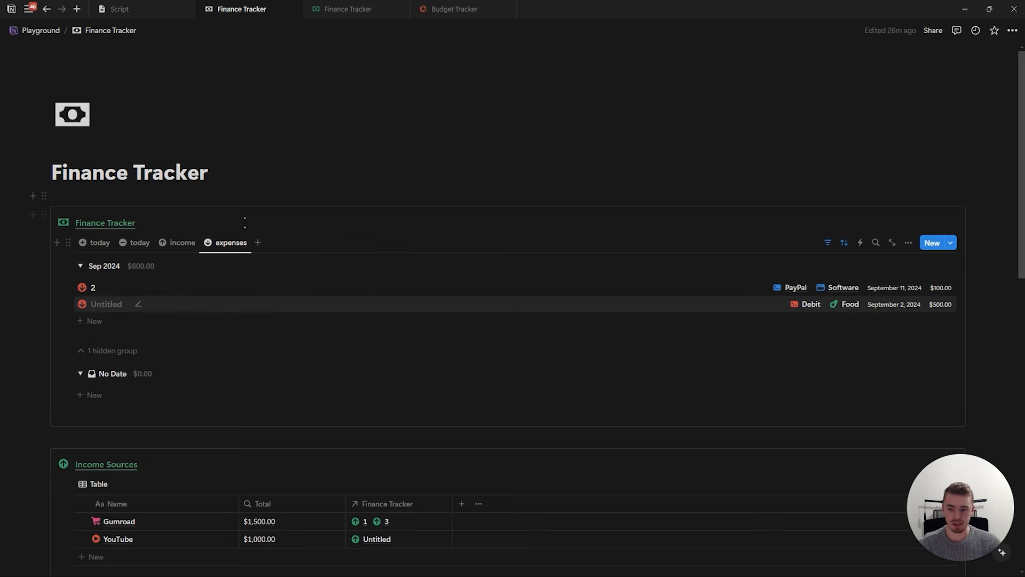
{"action": "left_click", "coordinate": [129, 348]}
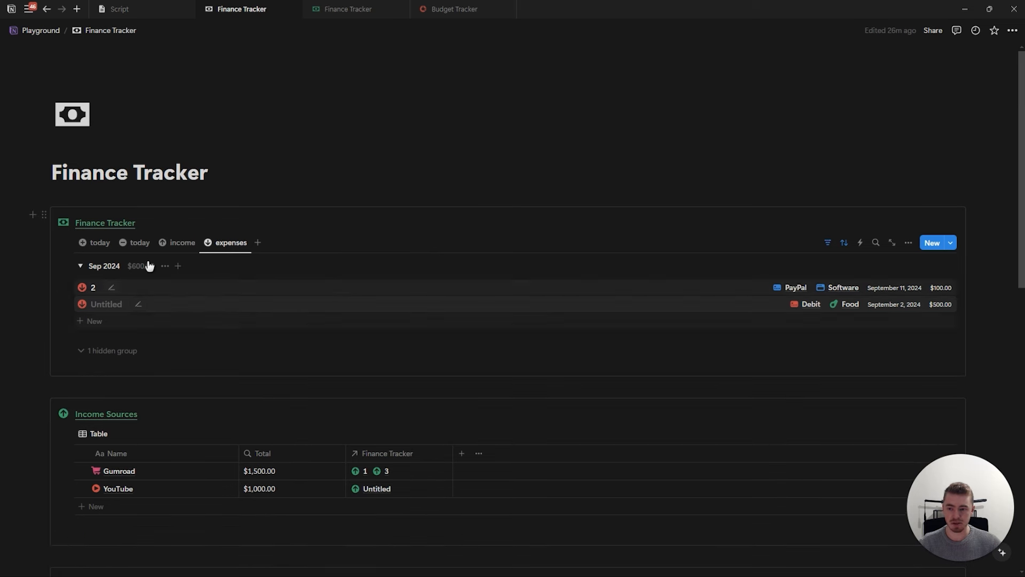
Make the template with the red down-arrow icon the default for the expenses view
{"action": "left_click", "coordinate": [951, 243]}
{"action": "left_click", "coordinate": [1007, 298]}
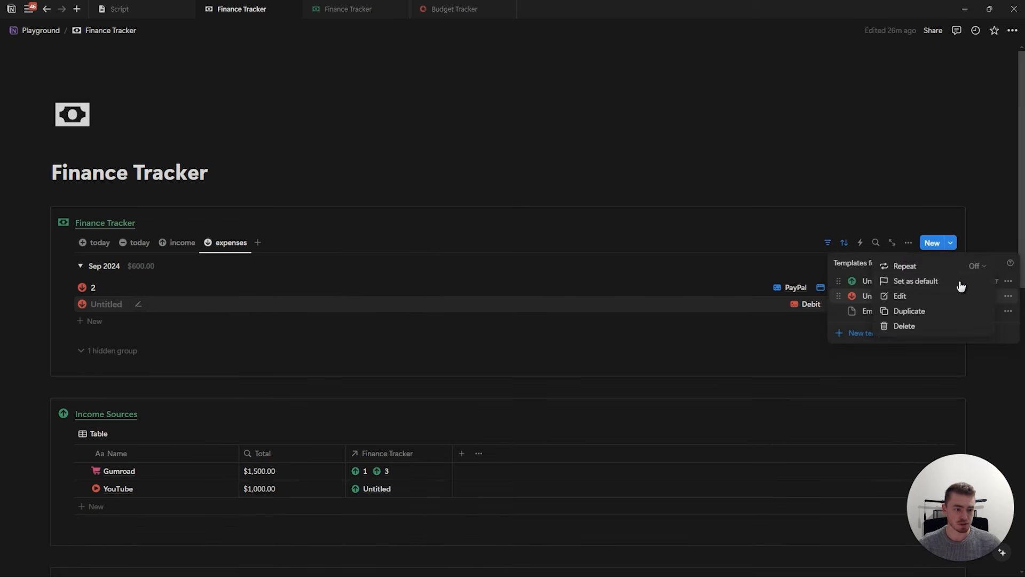
{"action": "left_click", "coordinate": [923, 282]}
{"action": "left_click", "coordinate": [558, 292]}
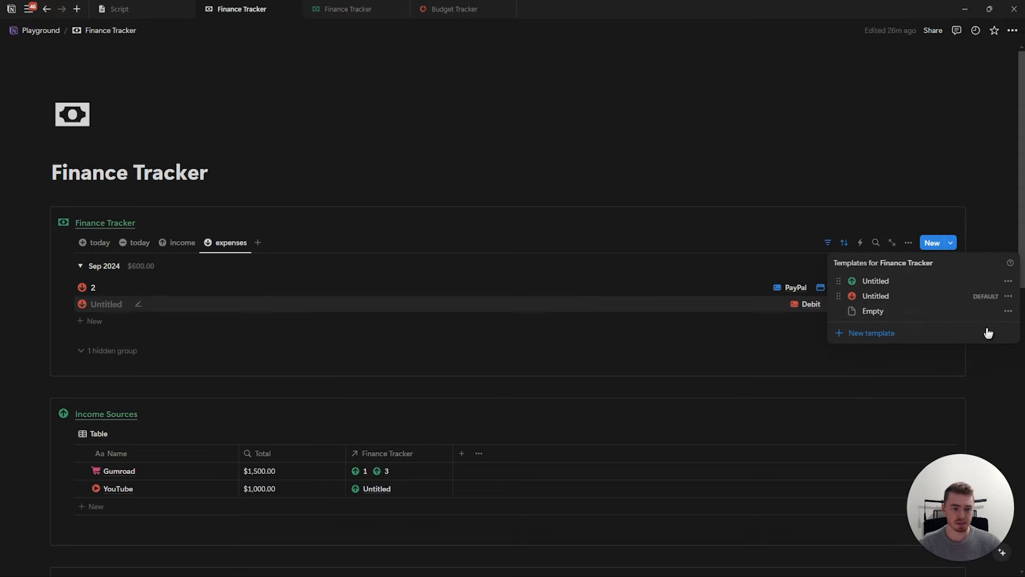
{"action": "left_click", "coordinate": [632, 224]}
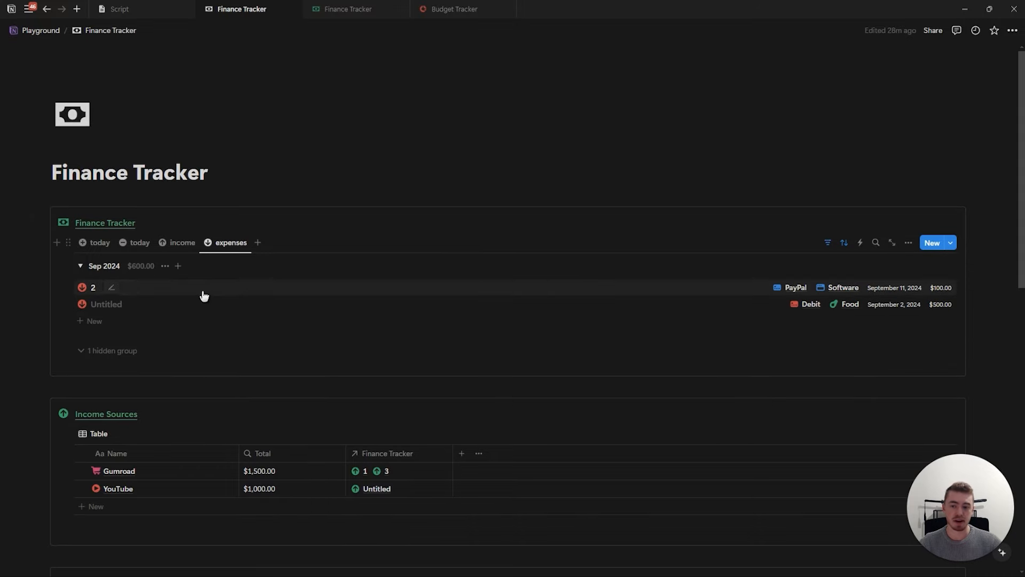
Duplicate the expenses view, name the copy monthly and give it the calendar icon
{"action": "left_click", "coordinate": [236, 244]}
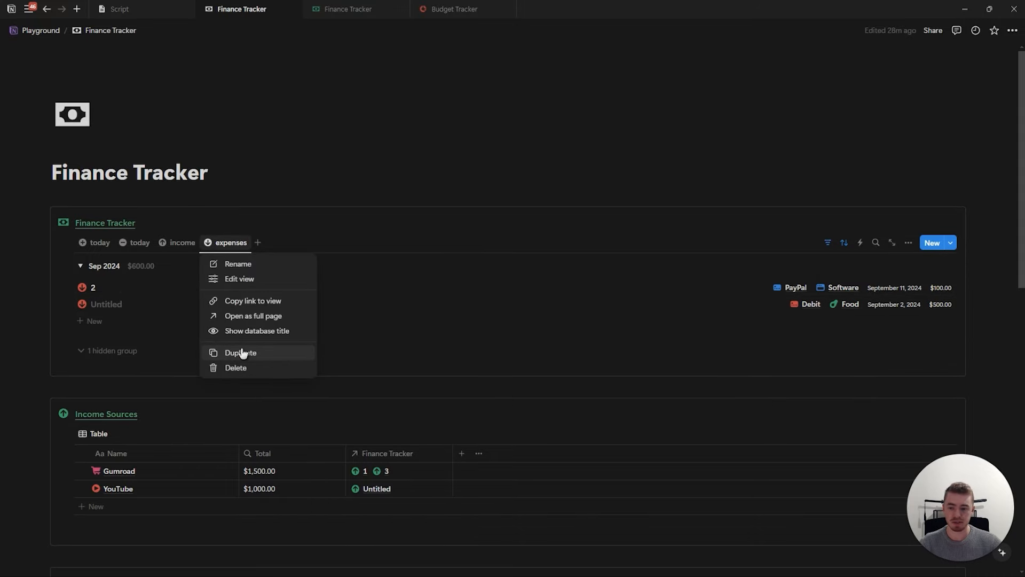
{"action": "left_click", "coordinate": [242, 350]}
{"action": "type", "text": "monthly"}
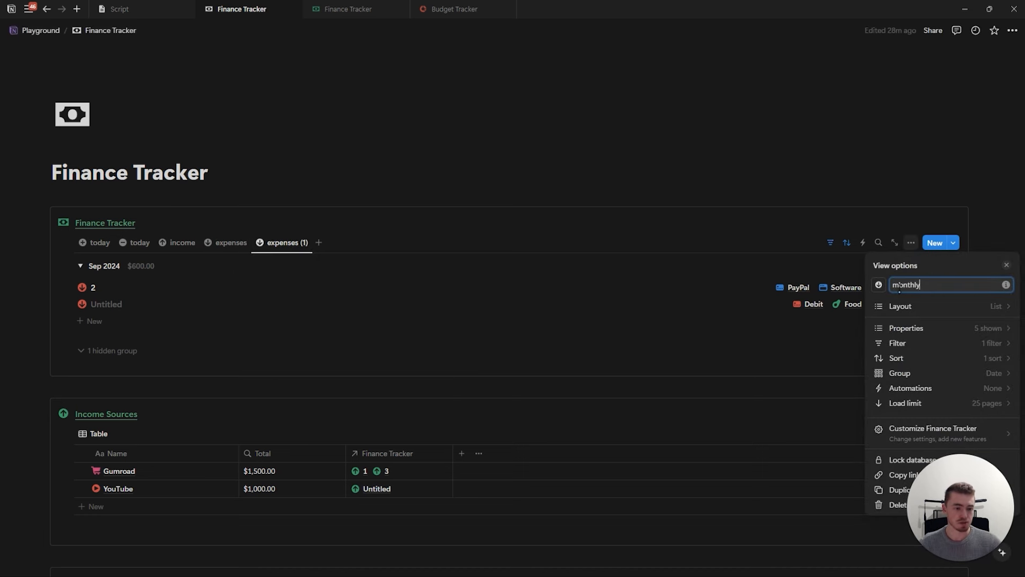
{"action": "left_click", "coordinate": [882, 284]}
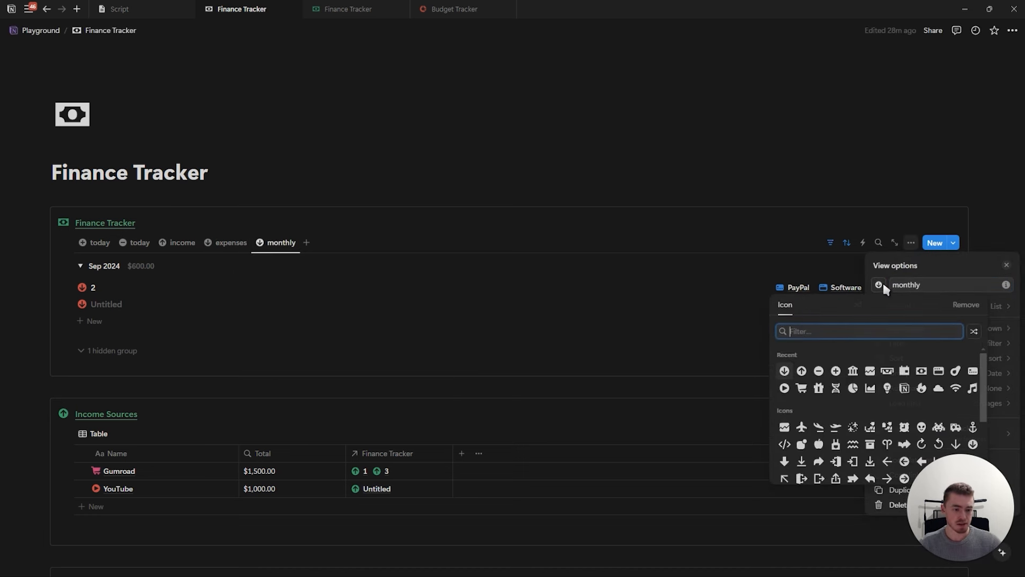
{"action": "left_click", "coordinate": [905, 371]}
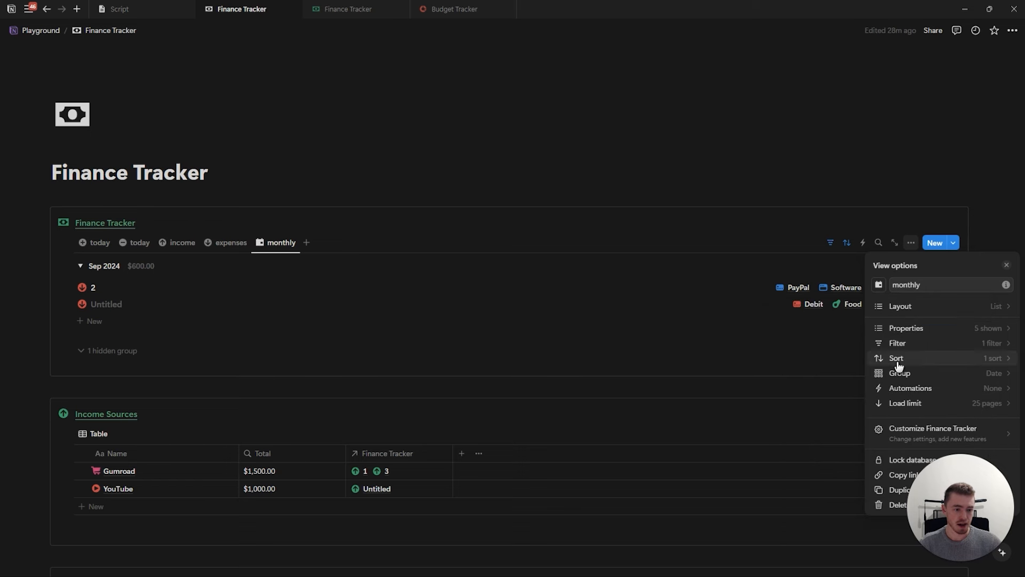
Deselect Expense in the monthly view's Type filter and delete the filter
{"action": "left_click", "coordinate": [908, 343]}
{"action": "left_click", "coordinate": [933, 289]}
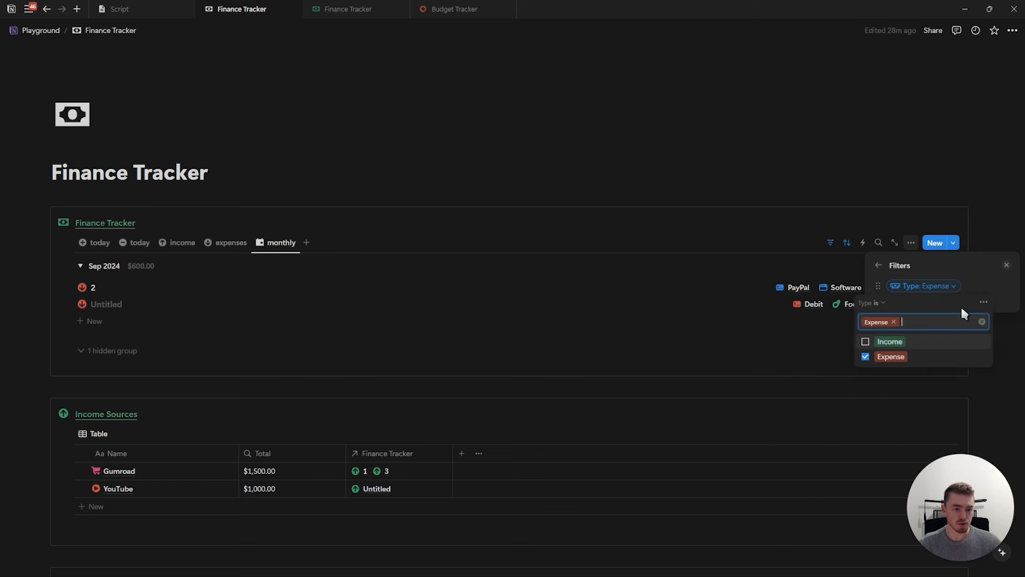
{"action": "left_click", "coordinate": [891, 357]}
{"action": "left_click", "coordinate": [983, 302]}
{"action": "left_click", "coordinate": [935, 304]}
{"action": "left_click", "coordinate": [880, 266]}
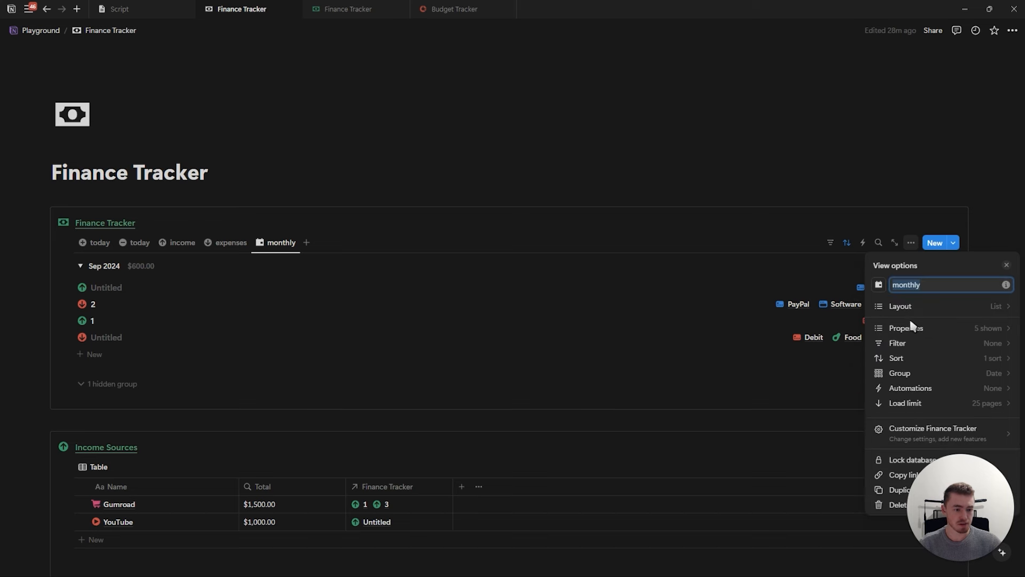
Show Income $ above Expense $ and Income Sources above Expense Source in the monthly view's properties
{"action": "left_click", "coordinate": [942, 331]}
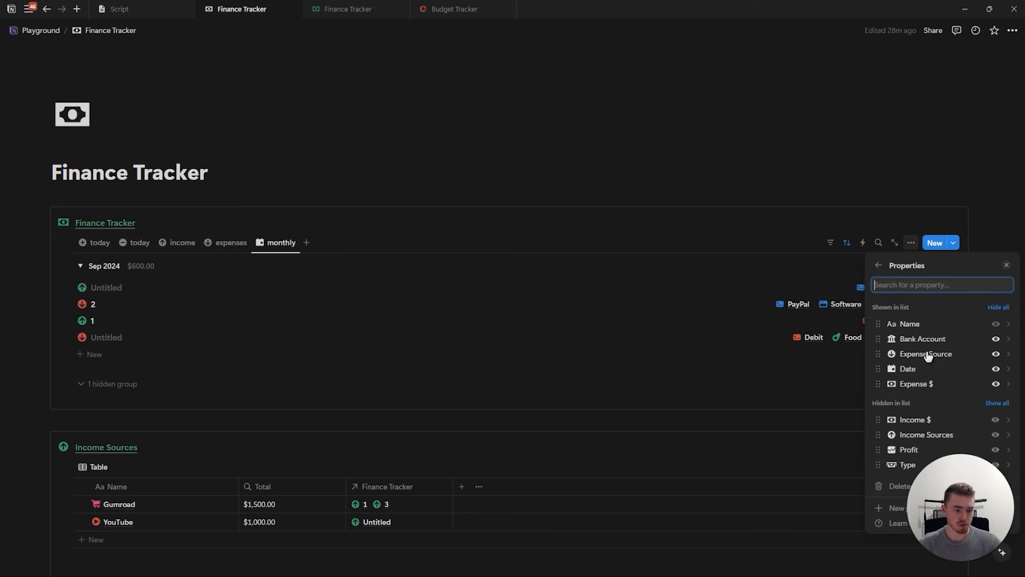
{"action": "left_click_drag", "start_coordinate": [908, 419], "coordinate": [914, 385]}
{"action": "left_click_drag", "start_coordinate": [913, 438], "coordinate": [923, 355]}
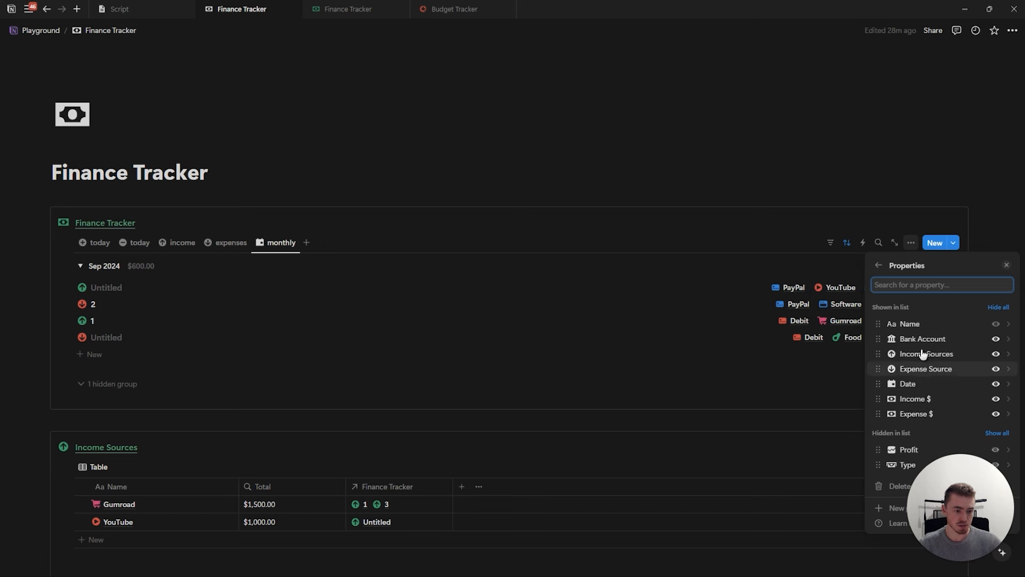
{"action": "left_click", "coordinate": [1007, 267]}
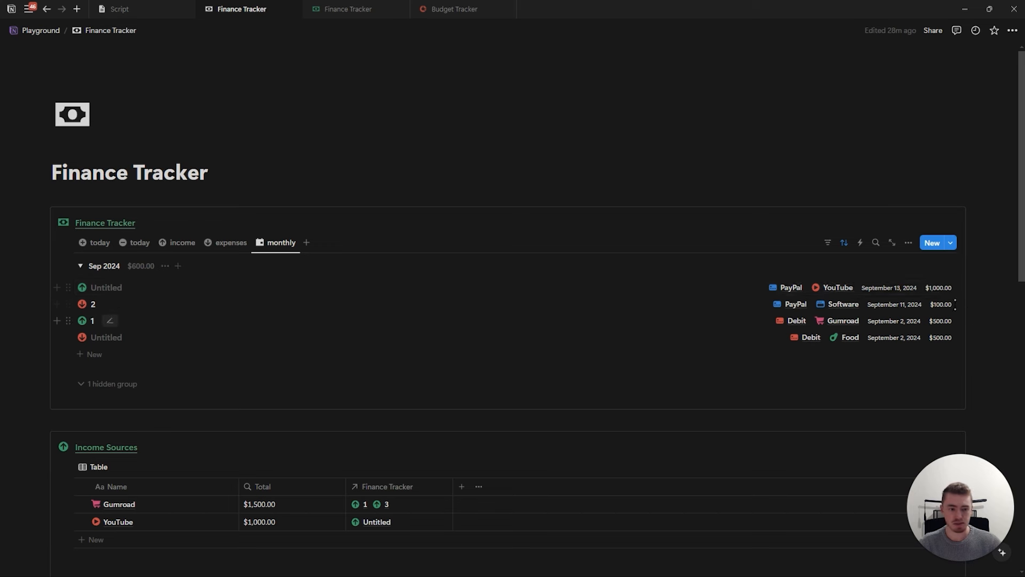
Set the Sep 2024 group's calculation in the monthly view to the sum of Profit
{"action": "left_click", "coordinate": [138, 267]}
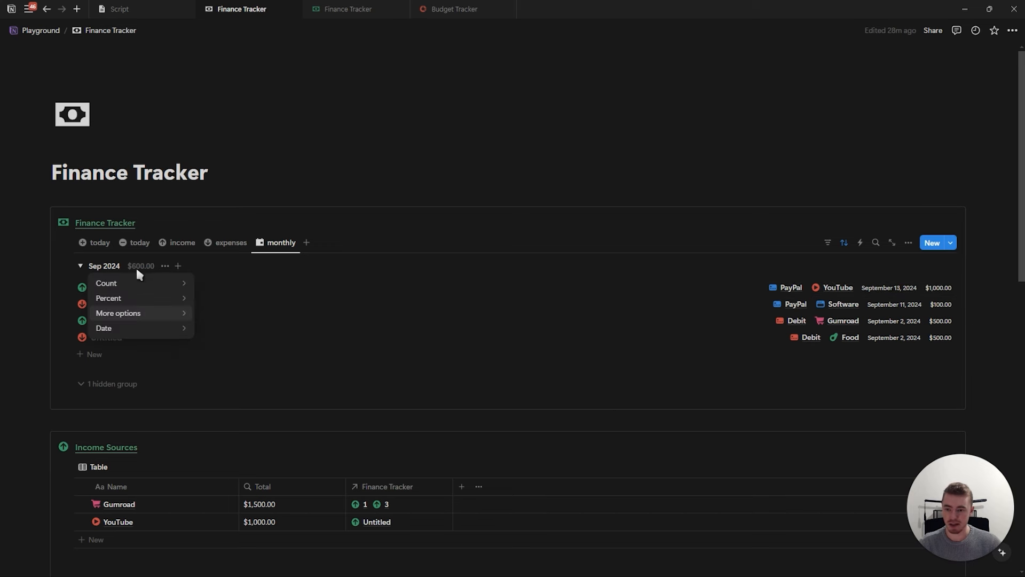
{"action": "mouse_move", "coordinate": [128, 315]}
{"action": "mouse_move", "coordinate": [300, 275]}
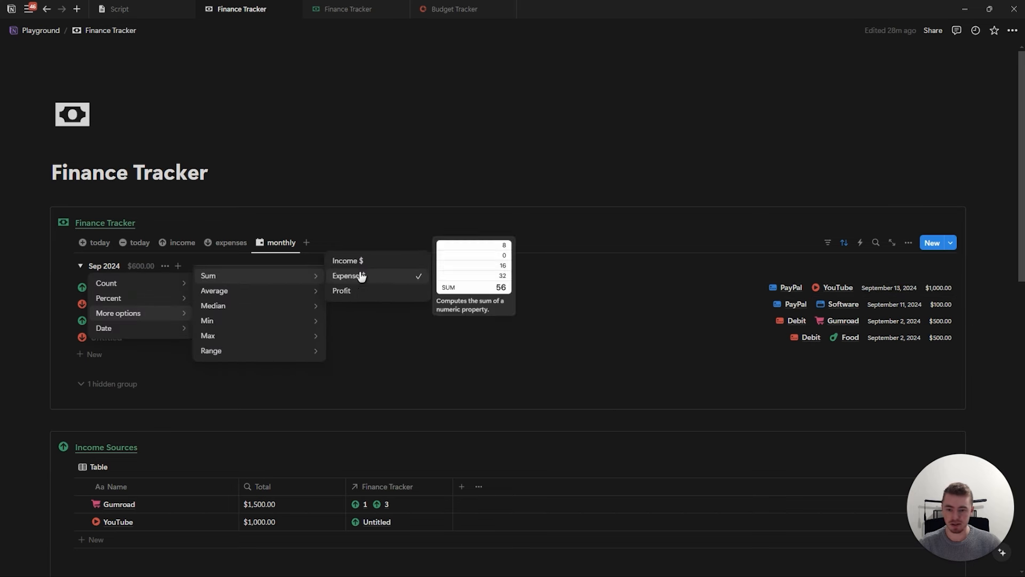
{"action": "left_click", "coordinate": [347, 292]}
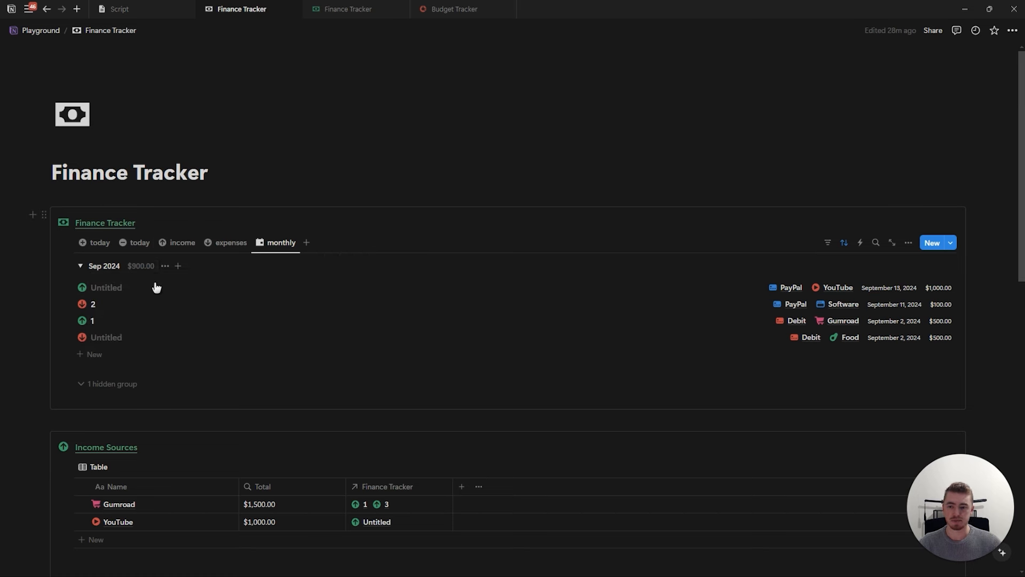
Check the Sep 2024 totals in the income and expenses views and collapse that group in the monthly view
{"action": "left_click", "coordinate": [179, 243]}
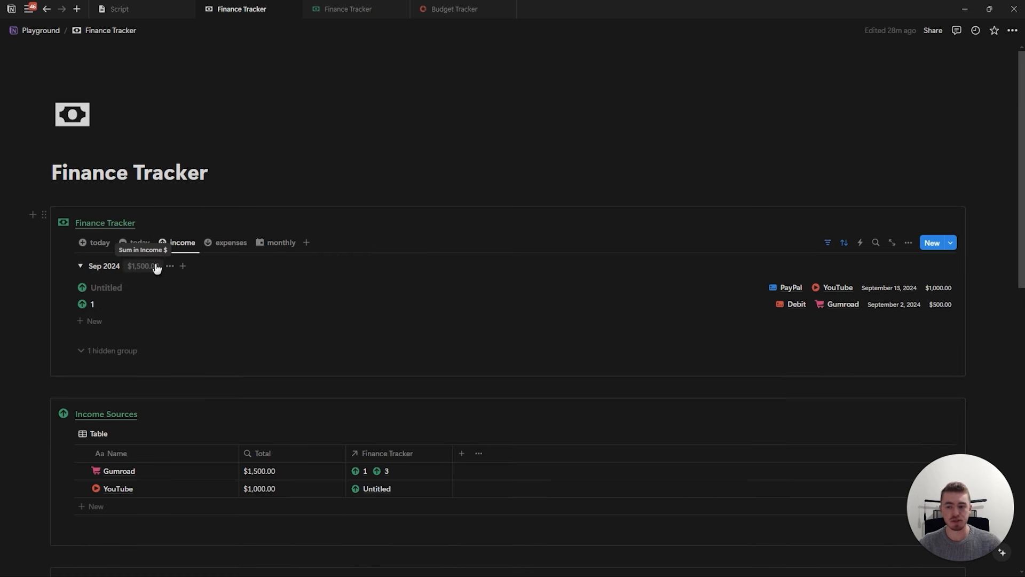
{"action": "left_click", "coordinate": [234, 242]}
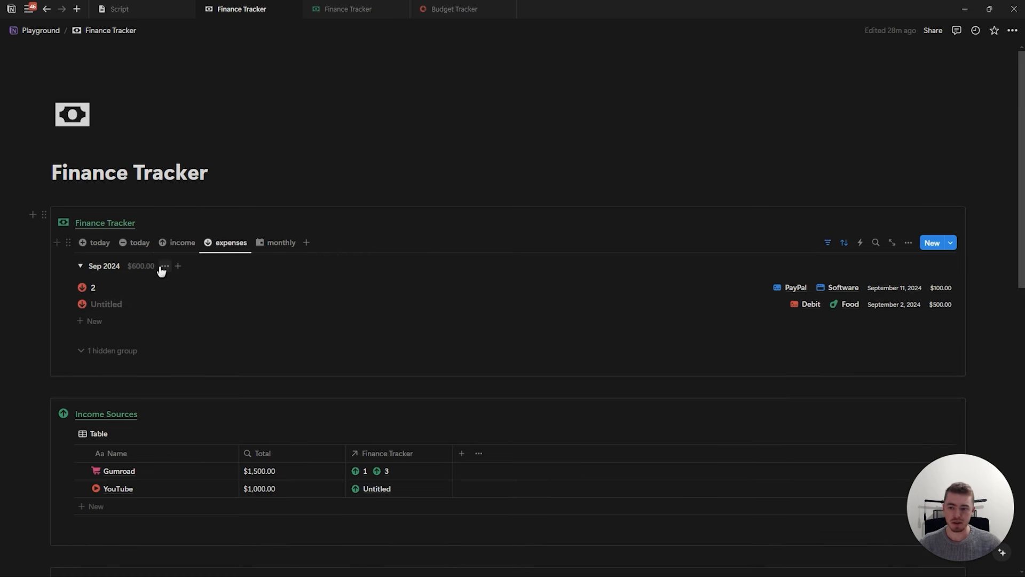
{"action": "left_click", "coordinate": [275, 242]}
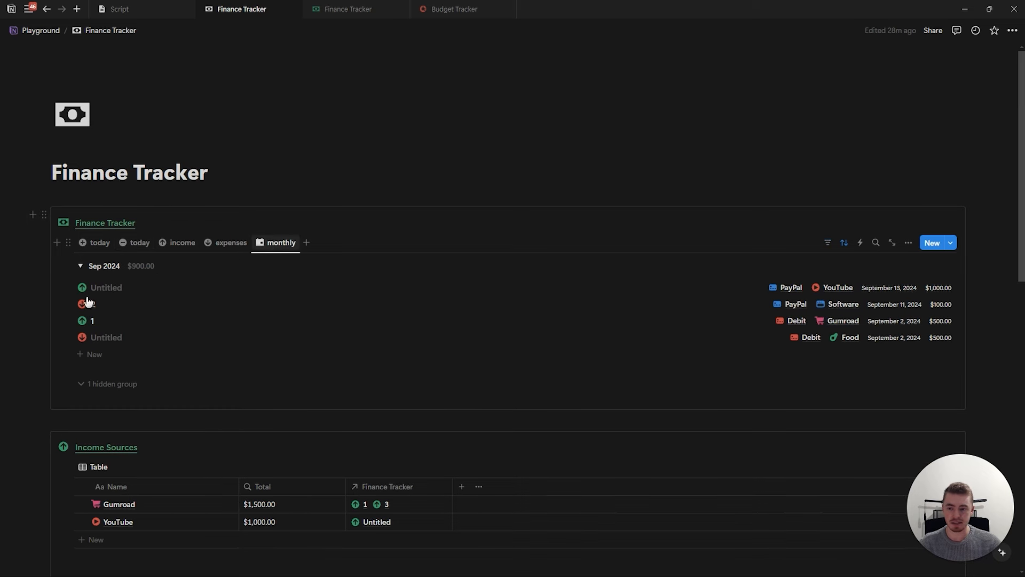
{"action": "left_click", "coordinate": [80, 266]}
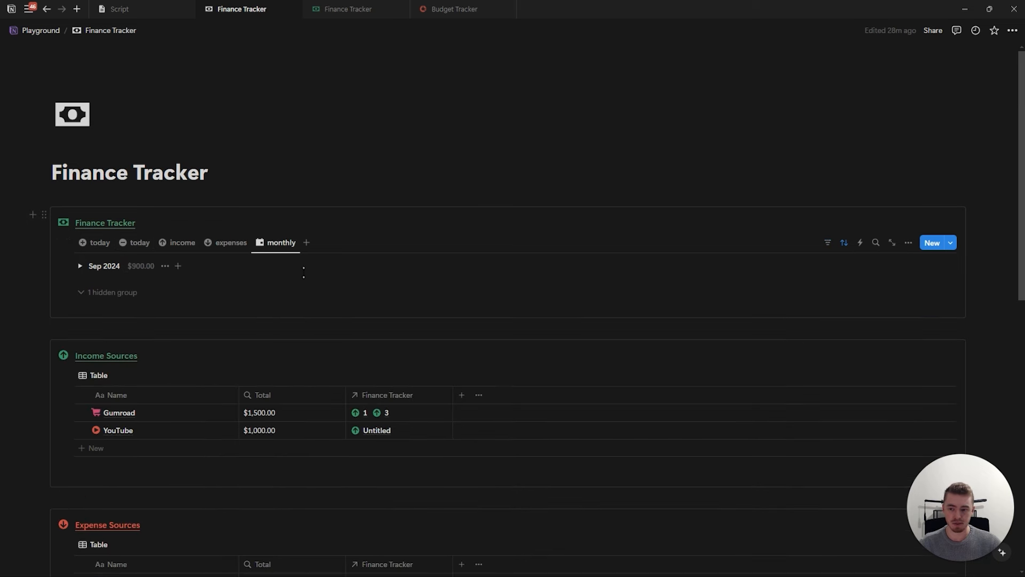
Make the Empty template the default for the monthly view
{"action": "left_click", "coordinate": [946, 243]}
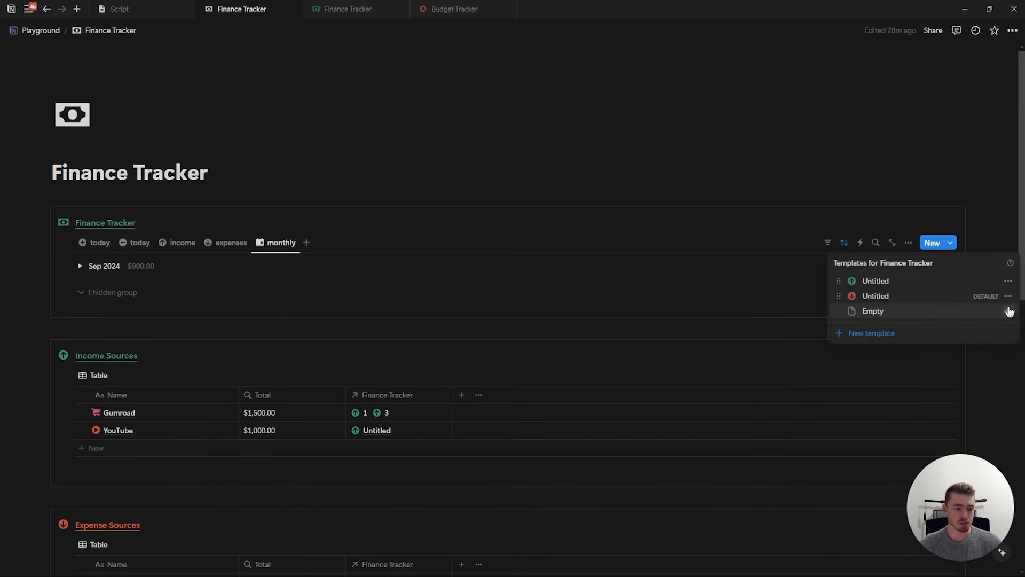
{"action": "left_click", "coordinate": [944, 317]}
{"action": "left_click", "coordinate": [579, 293]}
{"action": "left_click", "coordinate": [620, 236]}
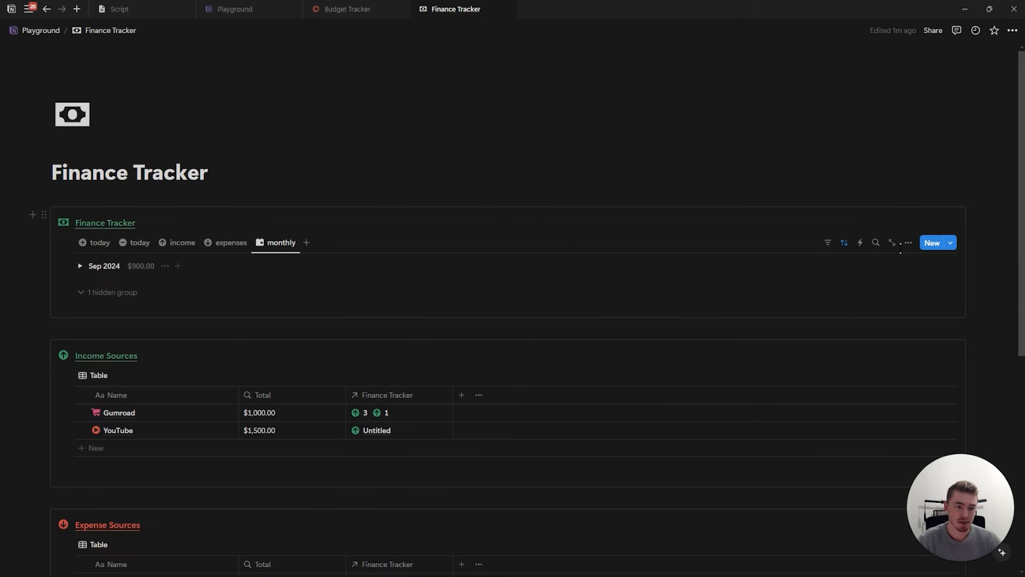
Sort the monthly view's date groups by newest first
{"action": "left_click", "coordinate": [908, 243]}
{"action": "left_click", "coordinate": [901, 374]}
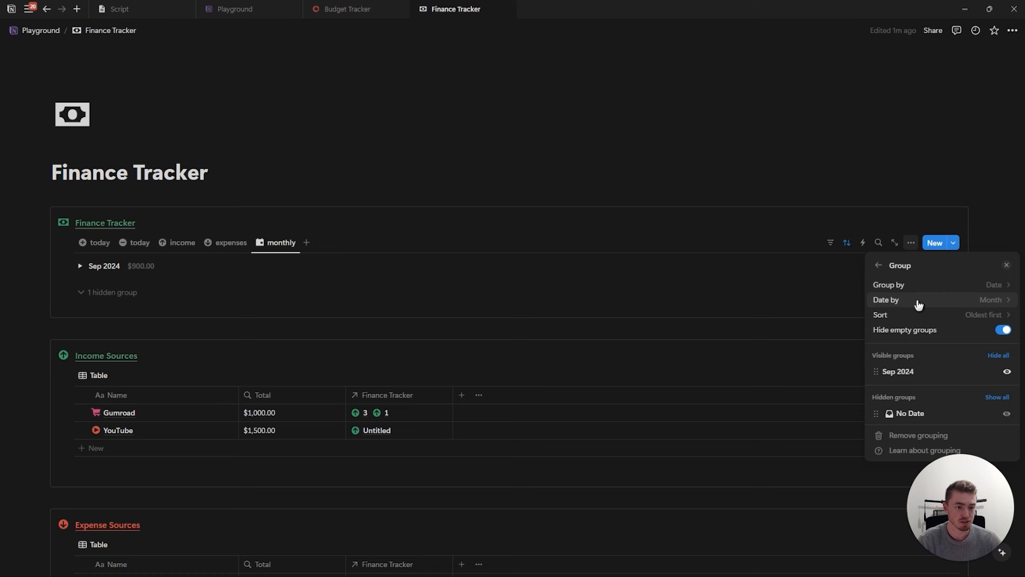
{"action": "left_click", "coordinate": [905, 315]}
{"action": "left_click", "coordinate": [911, 348]}
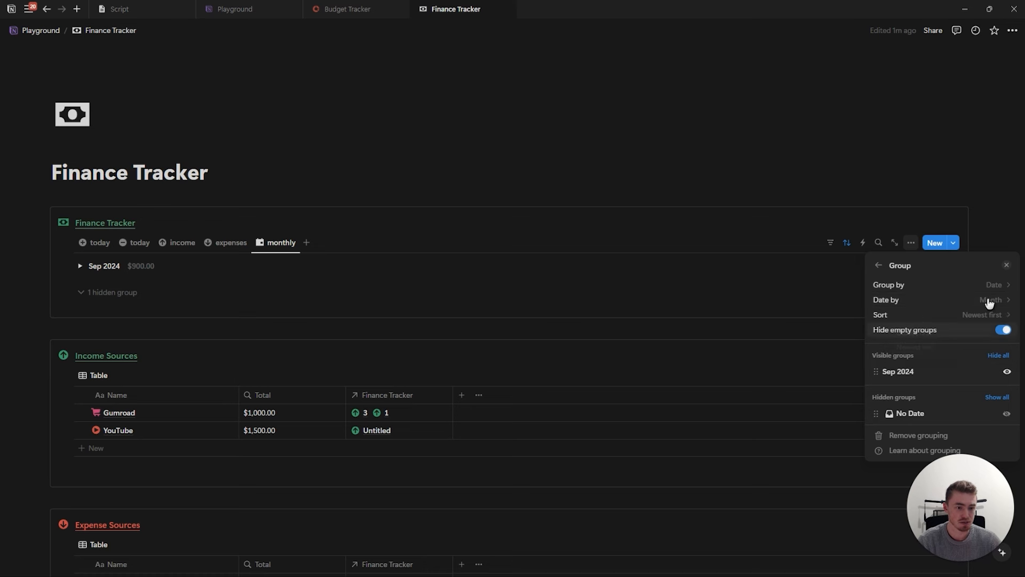
{"action": "left_click", "coordinate": [1007, 266]}
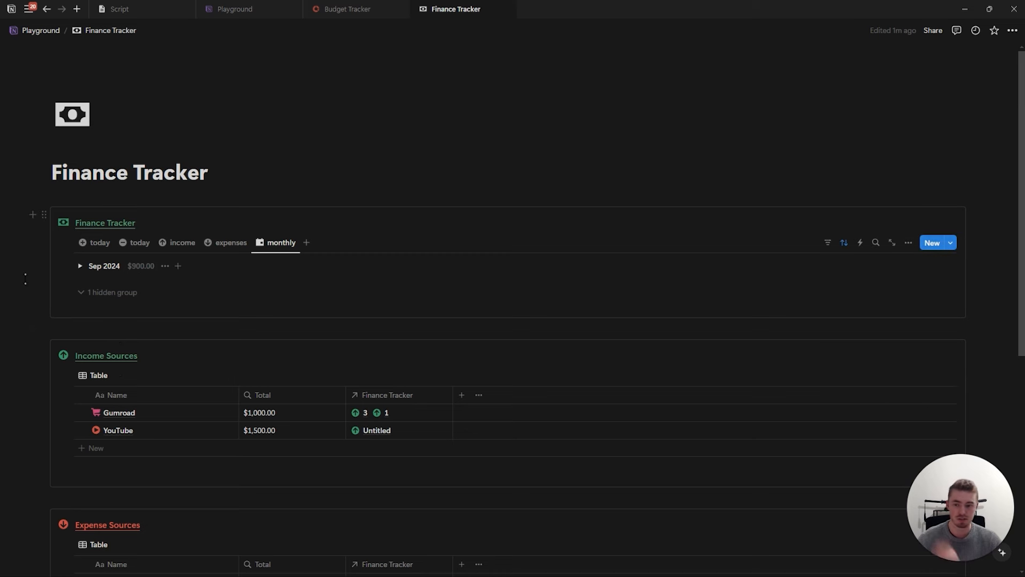
Sort the date groups of the expenses view by newest first
{"action": "left_click", "coordinate": [229, 243]}
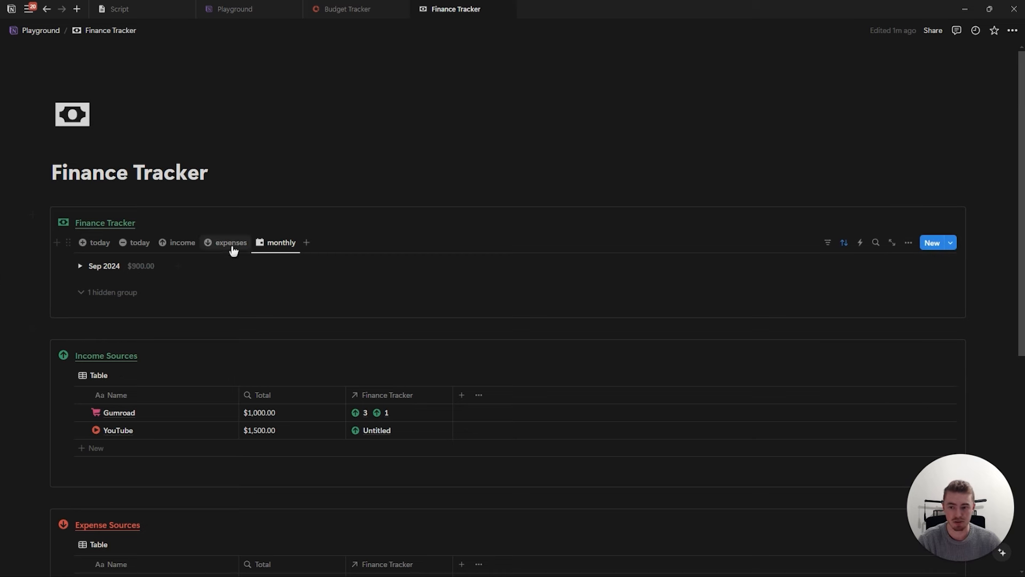
{"action": "left_click", "coordinate": [909, 243]}
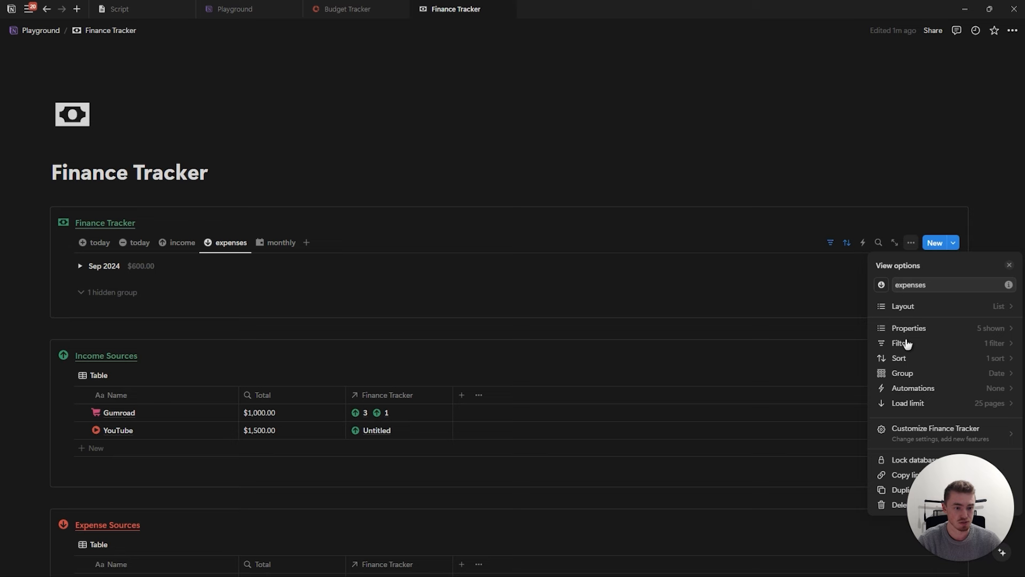
{"action": "left_click", "coordinate": [906, 370]}
{"action": "left_click", "coordinate": [929, 319]}
{"action": "left_click", "coordinate": [1006, 266]}
{"action": "left_click", "coordinate": [1006, 266]}
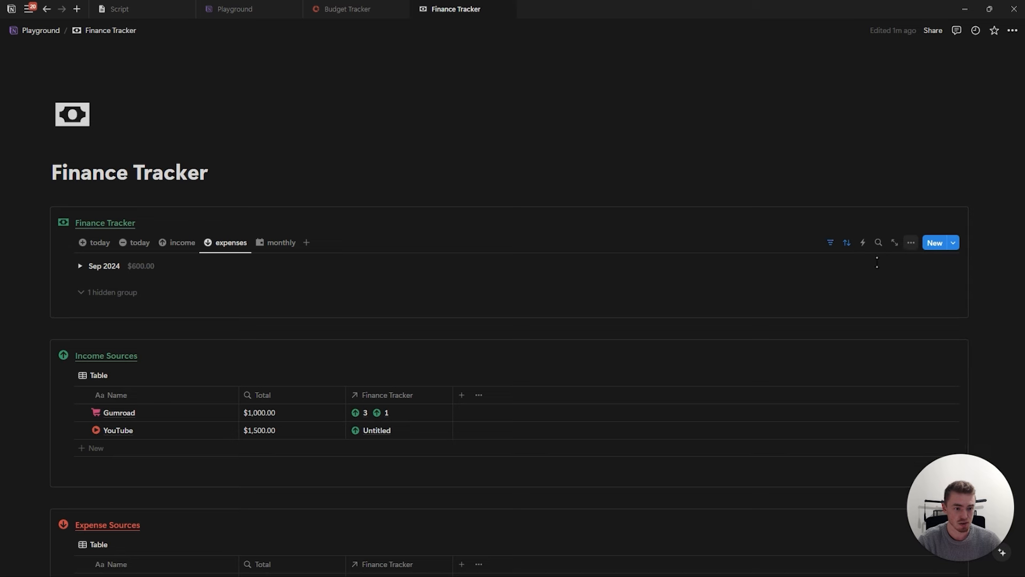
Sort the date groups of the income view by newest first
{"action": "left_click", "coordinate": [165, 246]}
{"action": "left_click", "coordinate": [908, 243]}
{"action": "left_click", "coordinate": [907, 371]}
{"action": "left_click", "coordinate": [936, 316]}
{"action": "left_click", "coordinate": [1006, 266]}
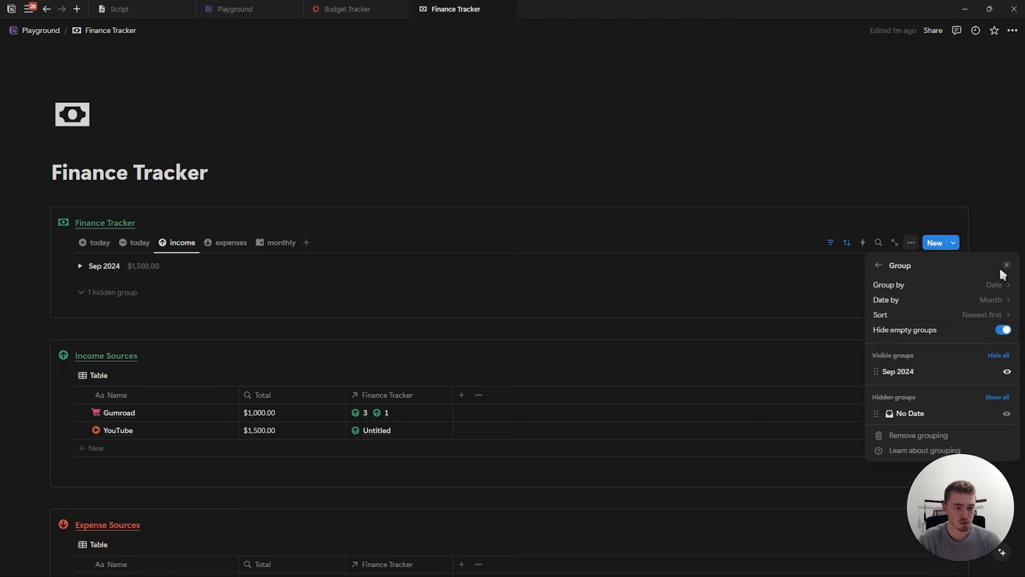
{"action": "left_click", "coordinate": [1007, 265]}
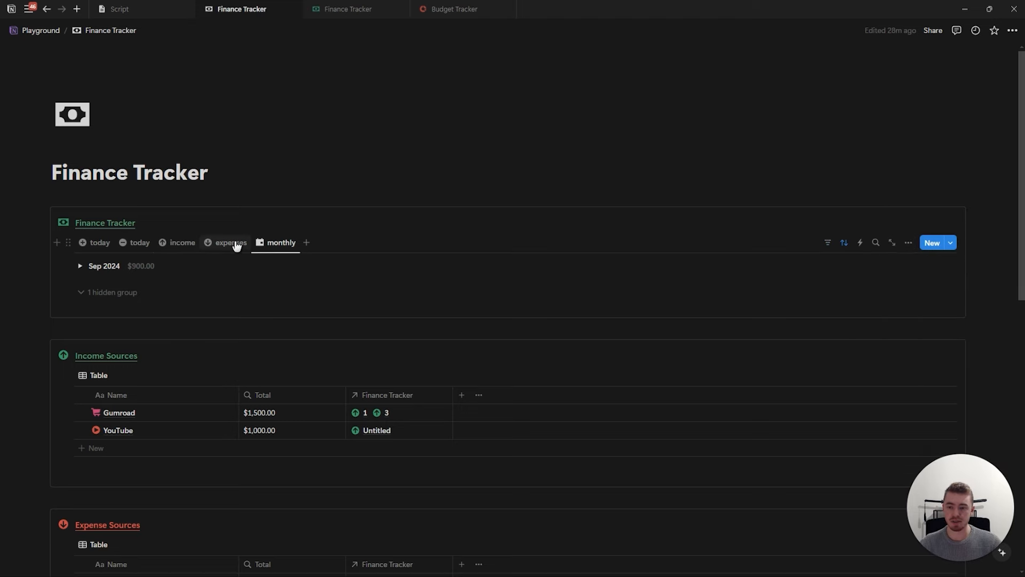
Review the Finance Tracker views and the Income Sources, Expense Sources and Bank Accounts databases below them
{"action": "left_click", "coordinate": [237, 245]}
{"action": "left_click", "coordinate": [180, 243]}
{"action": "left_click", "coordinate": [138, 243]}
{"action": "left_click", "coordinate": [97, 243]}
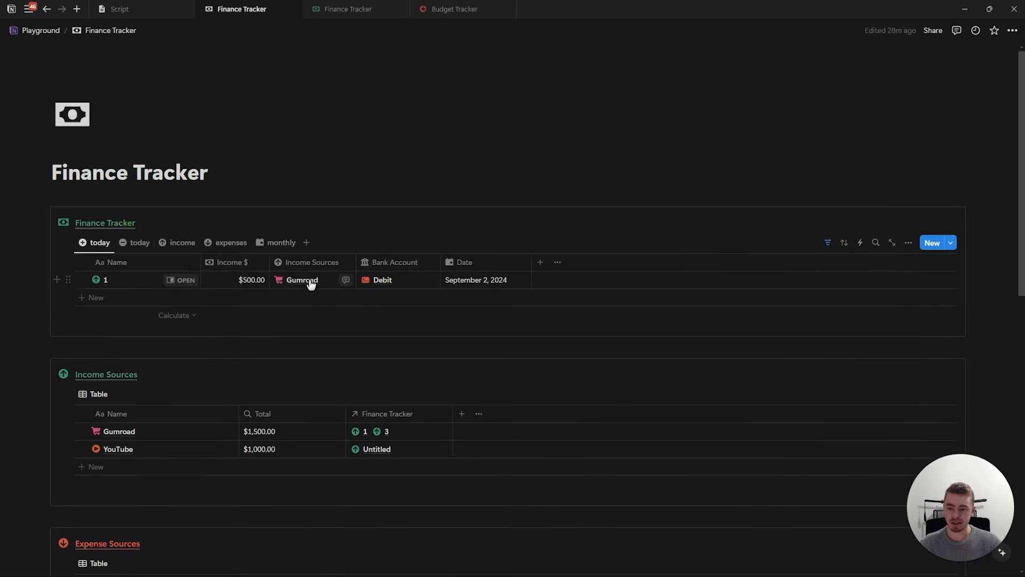
{"action": "scroll", "coordinate": [278, 289], "scroll_direction": "down", "scroll_amount": 5}
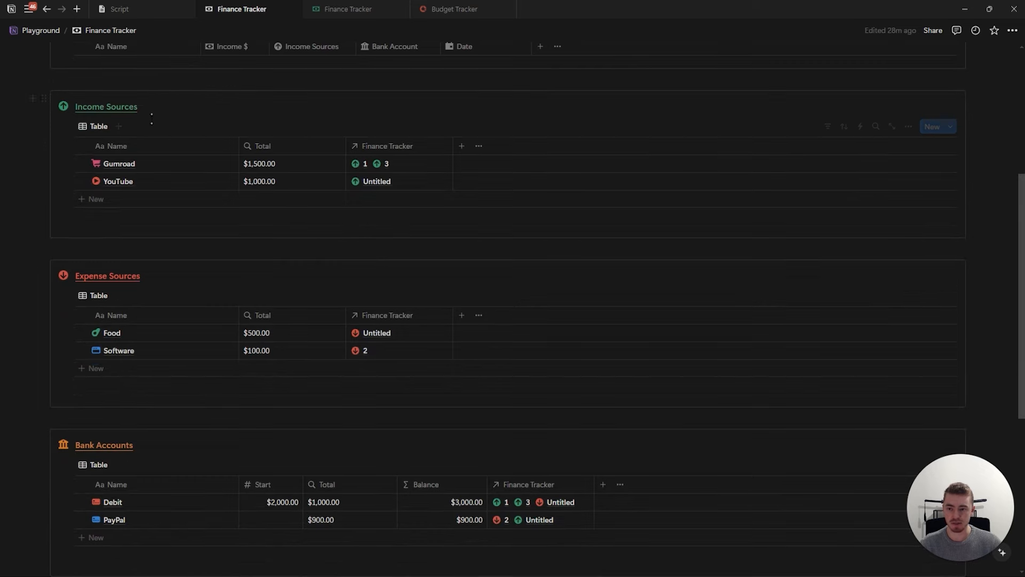
{"action": "scroll", "coordinate": [239, 337], "scroll_direction": "down", "scroll_amount": 3}
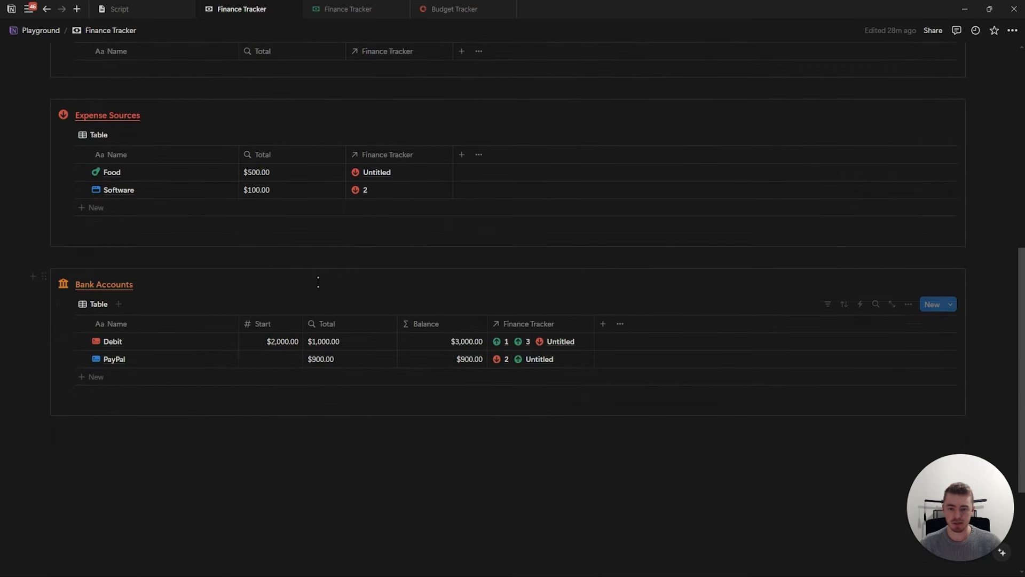
{"action": "scroll", "coordinate": [315, 286], "scroll_direction": "up", "scroll_amount": 5}
{"action": "scroll", "coordinate": [223, 325], "scroll_direction": "up", "scroll_amount": 2}
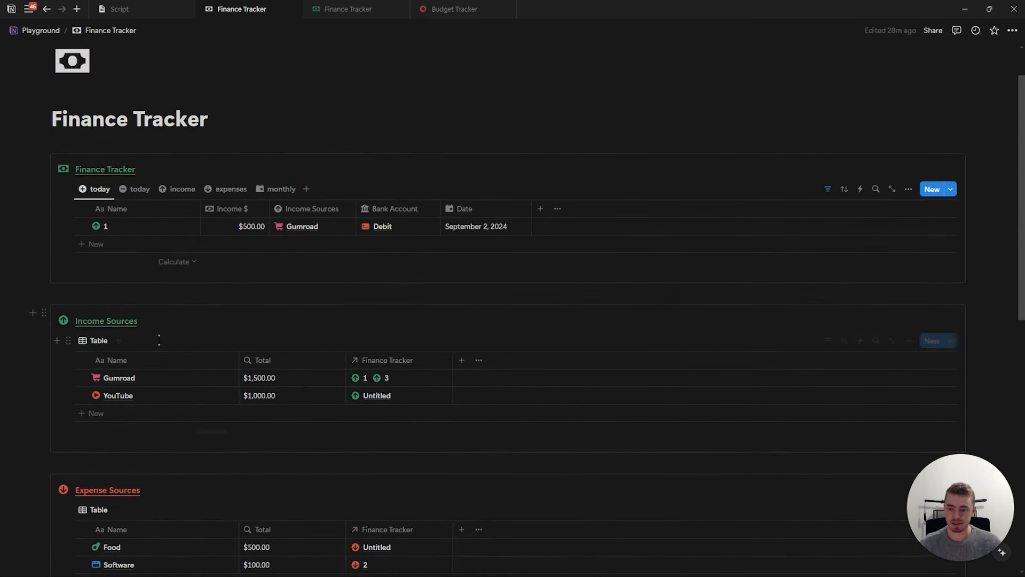
{"action": "scroll", "coordinate": [159, 340], "scroll_direction": "down", "scroll_amount": 2}
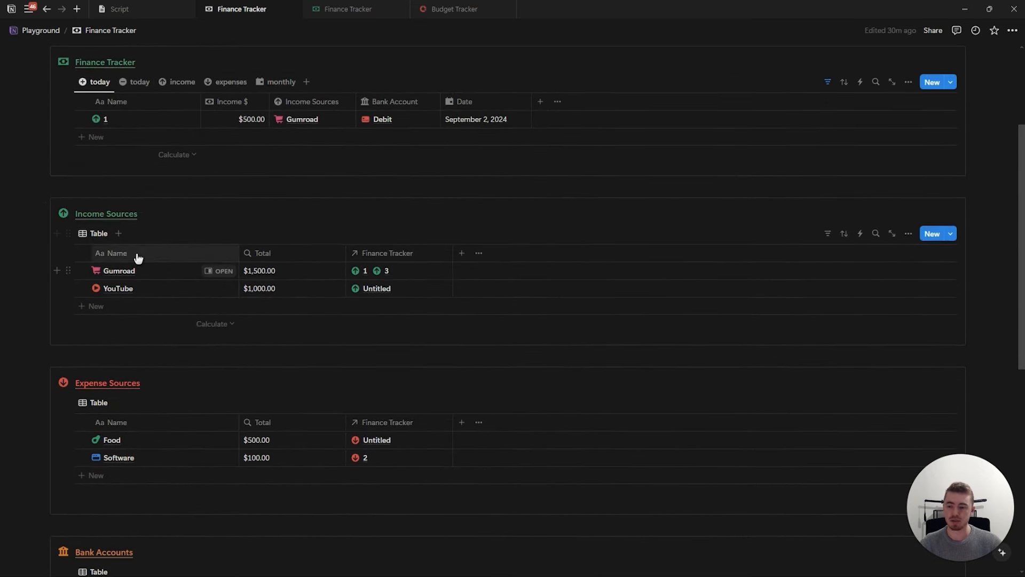
Change the Income Sources view to a Gallery layout with card preview None and card size Small
{"action": "left_click", "coordinate": [908, 233]}
{"action": "left_click", "coordinate": [899, 298]}
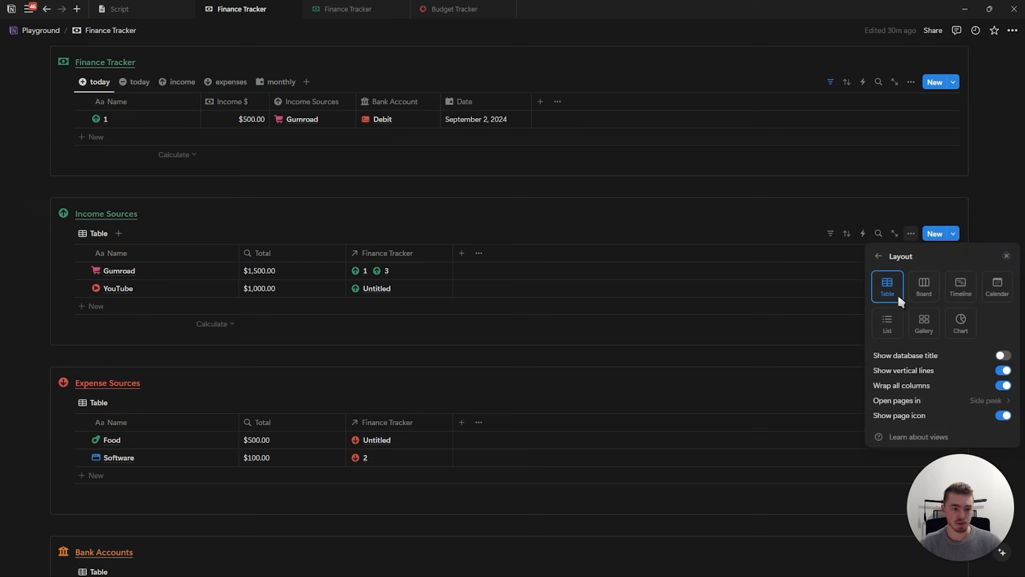
{"action": "left_click", "coordinate": [925, 327]}
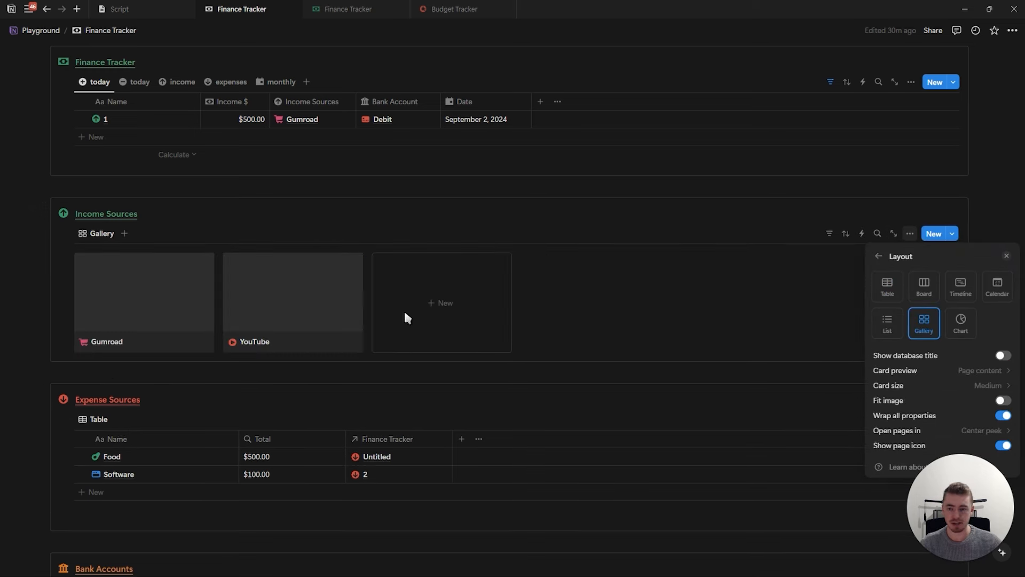
{"action": "left_click", "coordinate": [923, 373]}
{"action": "left_click", "coordinate": [919, 390]}
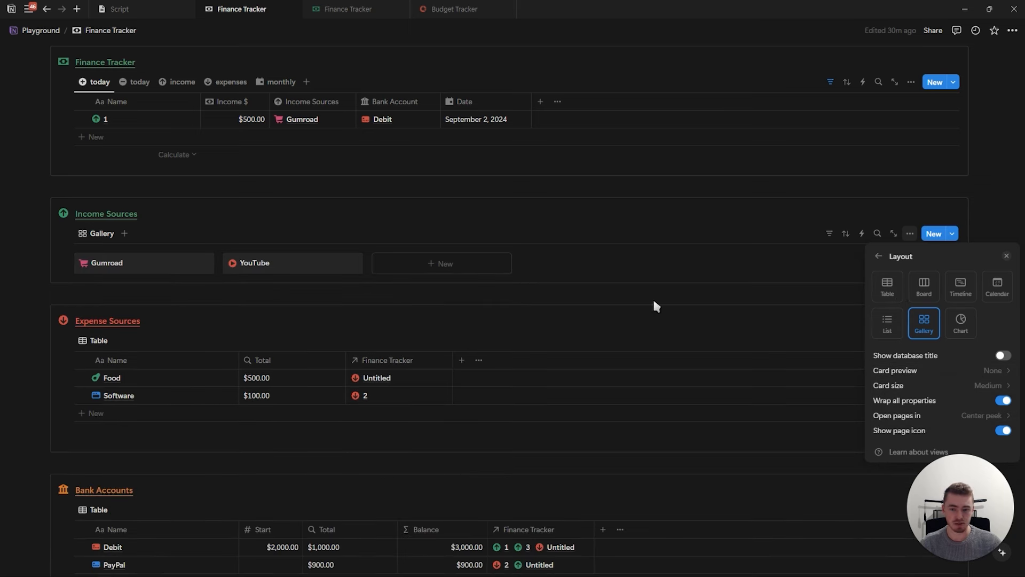
{"action": "left_click", "coordinate": [908, 385]}
{"action": "left_click", "coordinate": [923, 402]}
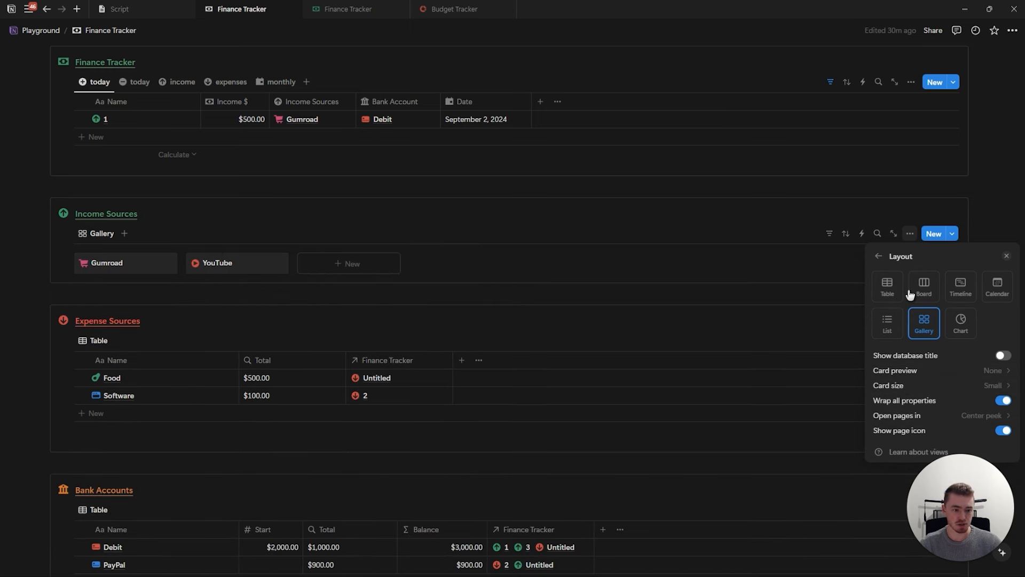
Give the Income Sources gallery view a circled up-arrow icon and show the Total property on its cards
{"action": "left_click", "coordinate": [879, 257]}
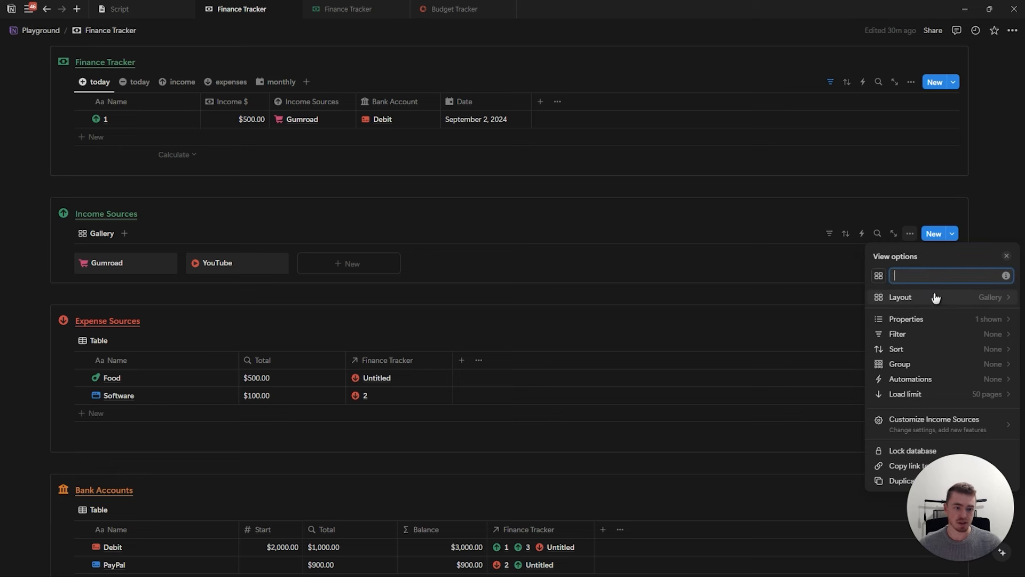
{"action": "left_click", "coordinate": [880, 276]}
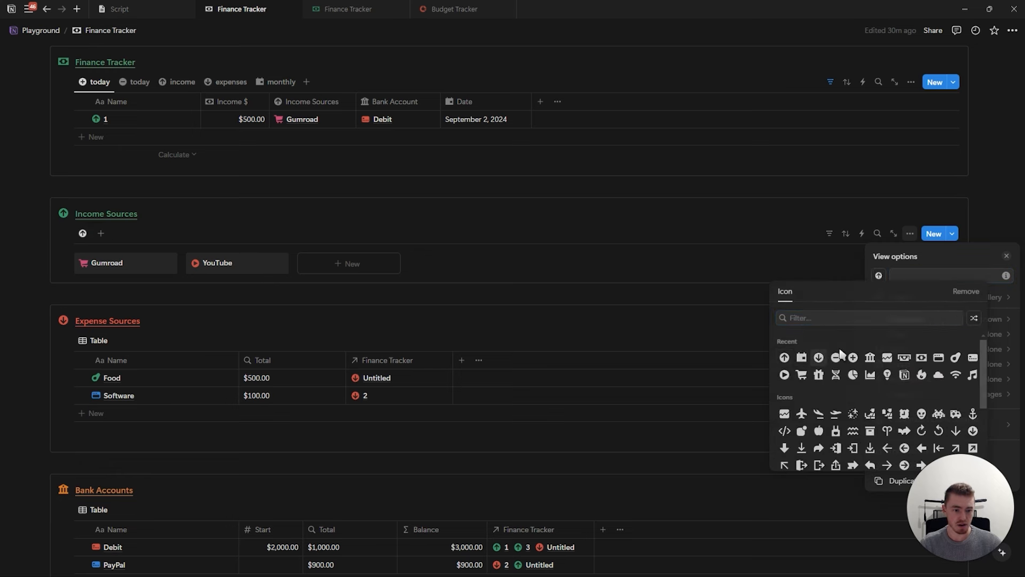
{"action": "left_click", "coordinate": [820, 357]}
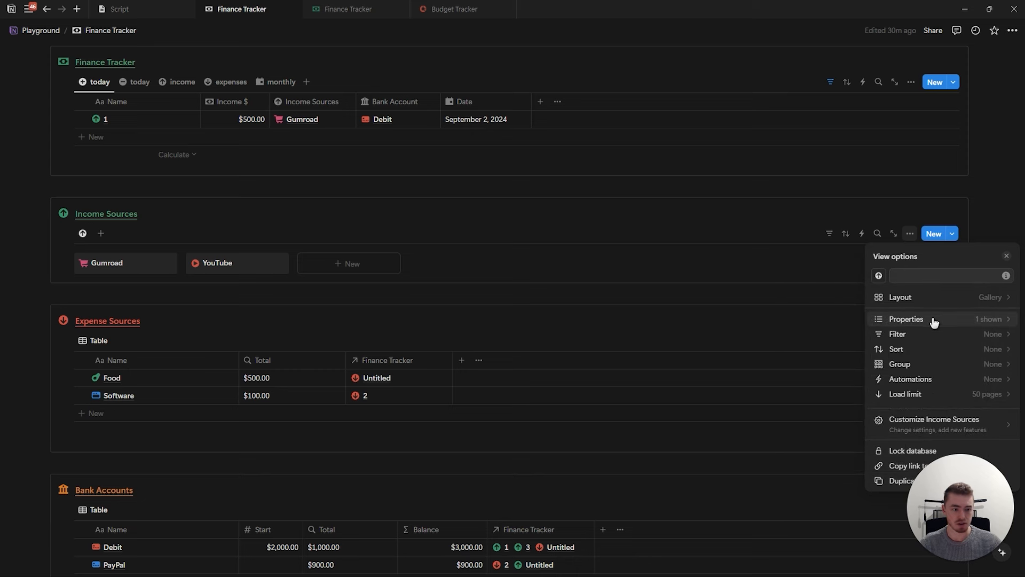
{"action": "left_click", "coordinate": [932, 321]}
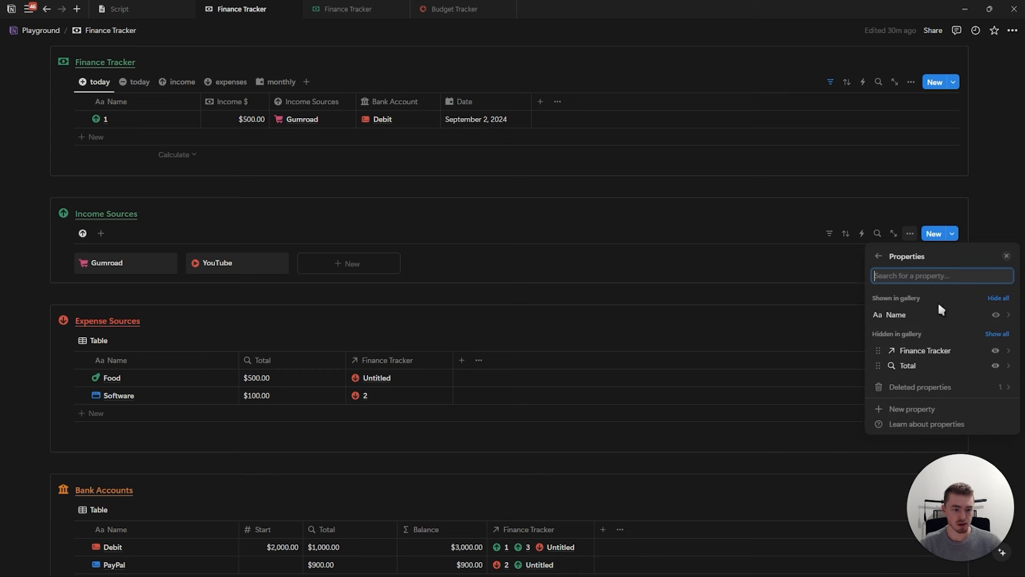
{"action": "left_click", "coordinate": [996, 366]}
{"action": "left_click", "coordinate": [1007, 256]}
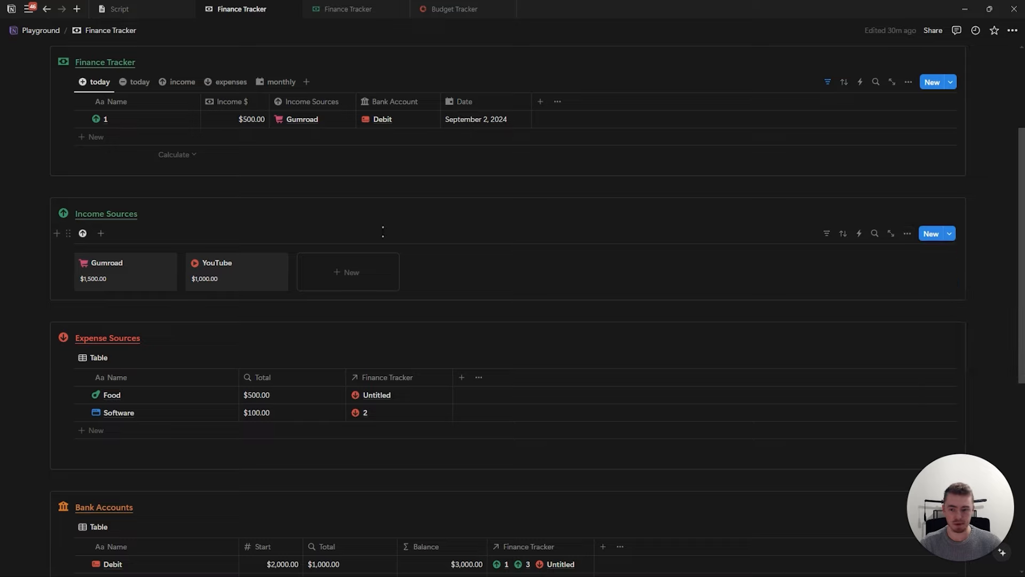
Change the icon of the Expense Sources view to a circled down arrow
{"action": "scroll", "coordinate": [899, 198], "scroll_direction": "down", "scroll_amount": 3}
{"action": "left_click", "coordinate": [908, 197]}
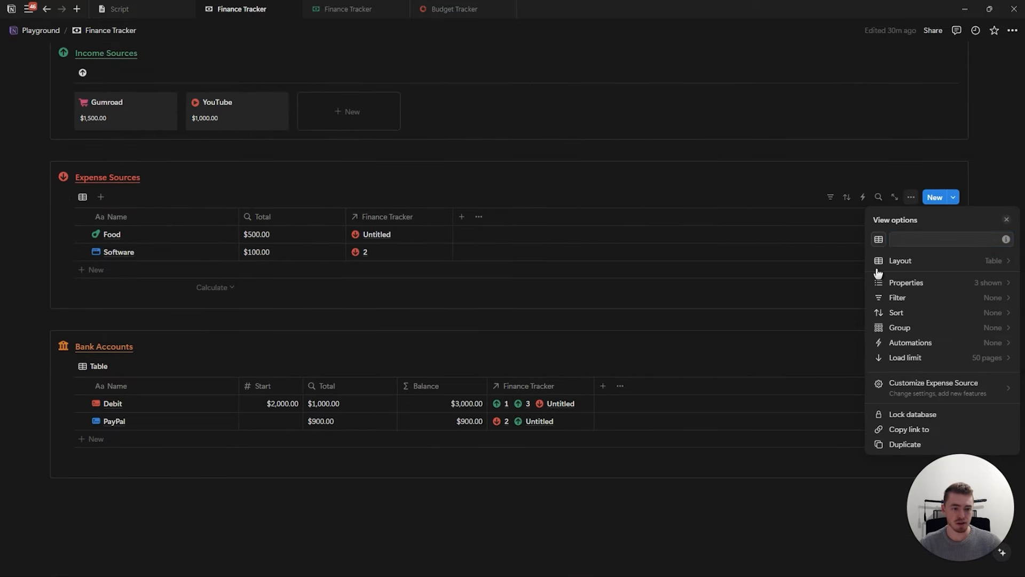
{"action": "left_click", "coordinate": [882, 239]}
{"action": "key", "text": "Escape"}
Change the Expense Sources view to a Gallery layout with card preview None and card size Small
{"action": "left_click", "coordinate": [932, 260]}
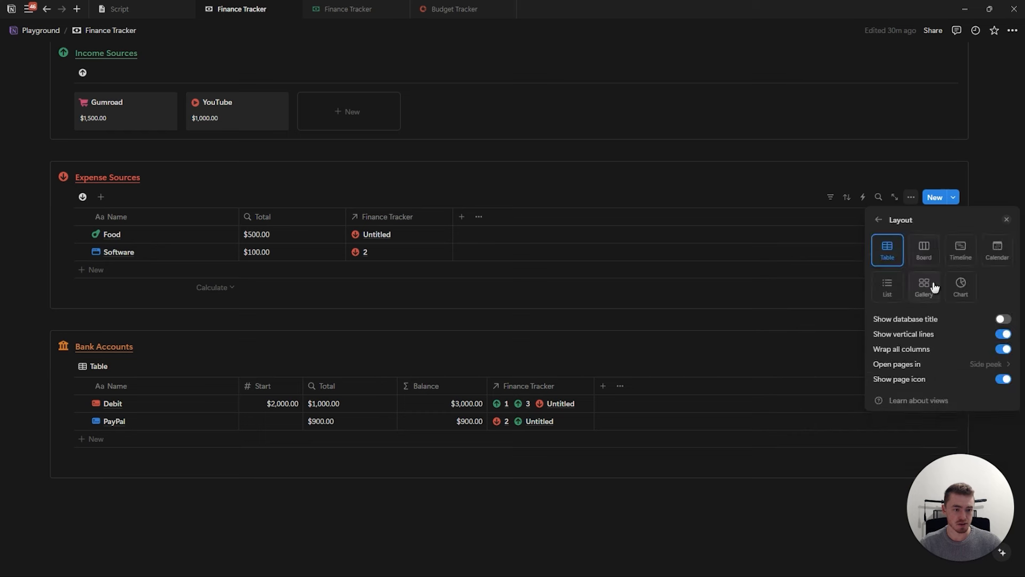
{"action": "left_click", "coordinate": [924, 286]}
{"action": "left_click", "coordinate": [931, 336]}
{"action": "left_click", "coordinate": [908, 351]}
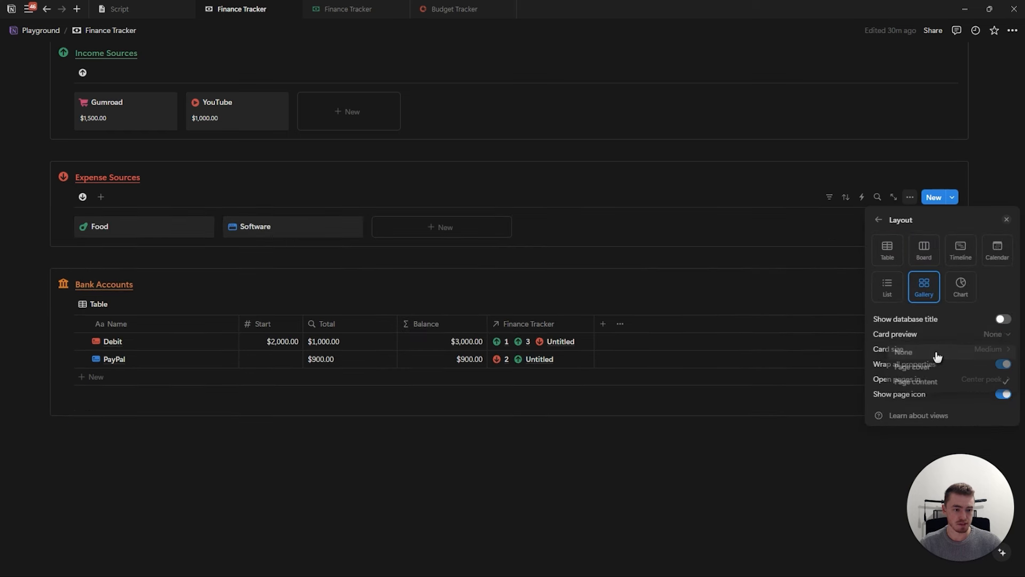
{"action": "left_click", "coordinate": [937, 349]}
{"action": "left_click", "coordinate": [902, 365]}
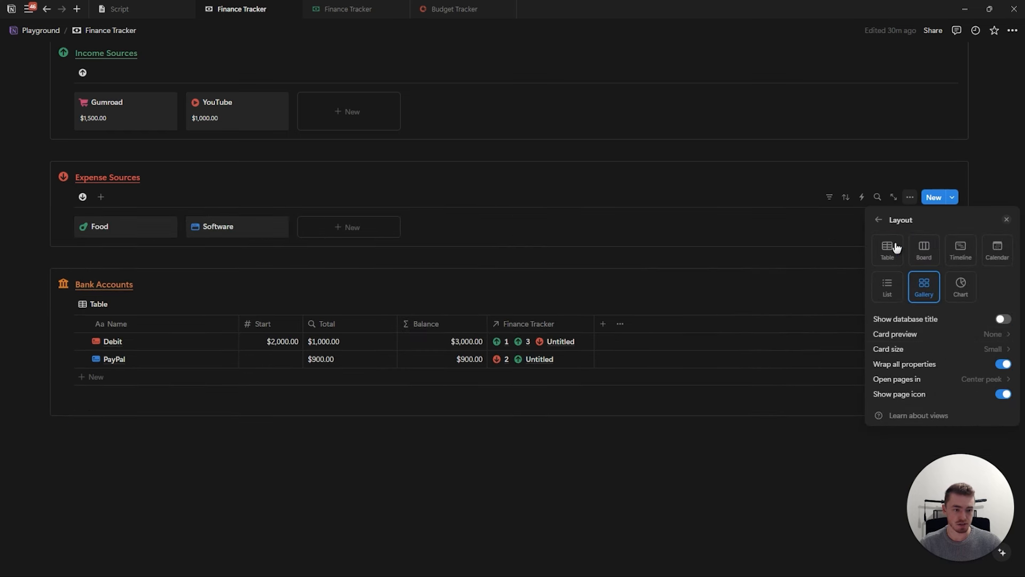
Show the Total property on the Expense Sources gallery cards
{"action": "left_click", "coordinate": [880, 225]}
{"action": "left_click", "coordinate": [914, 280]}
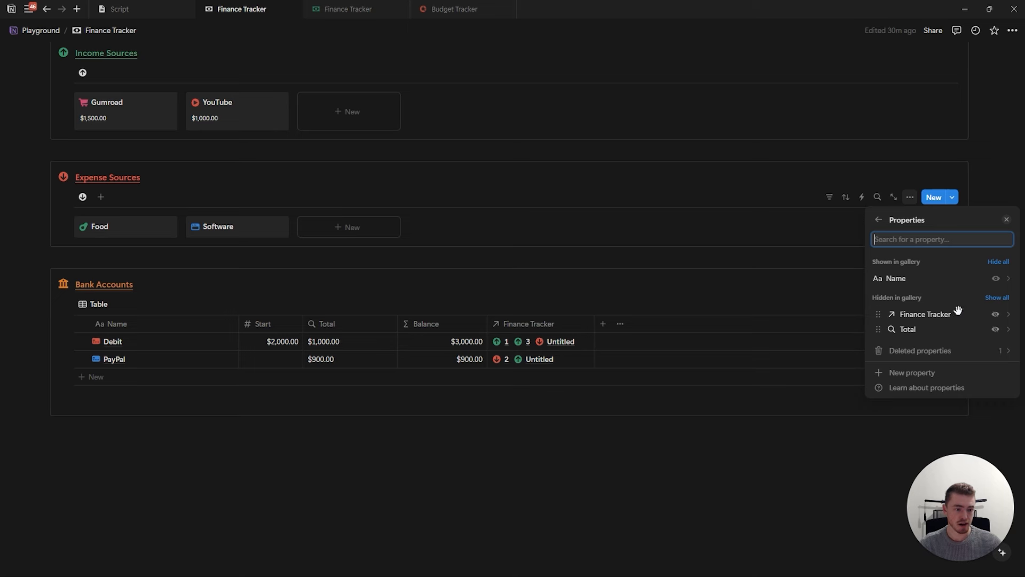
{"action": "left_click", "coordinate": [995, 331]}
{"action": "left_click", "coordinate": [1006, 221]}
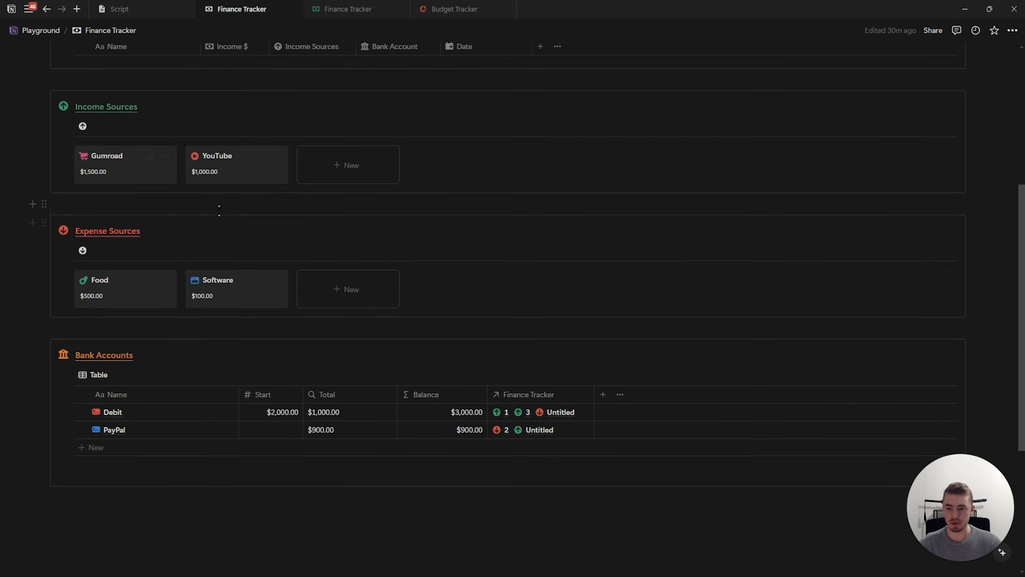
Change the icon of the Bank Accounts view to the bank building
{"action": "scroll", "coordinate": [218, 209], "scroll_direction": "down", "scroll_amount": 3}
{"action": "left_click", "coordinate": [911, 216]}
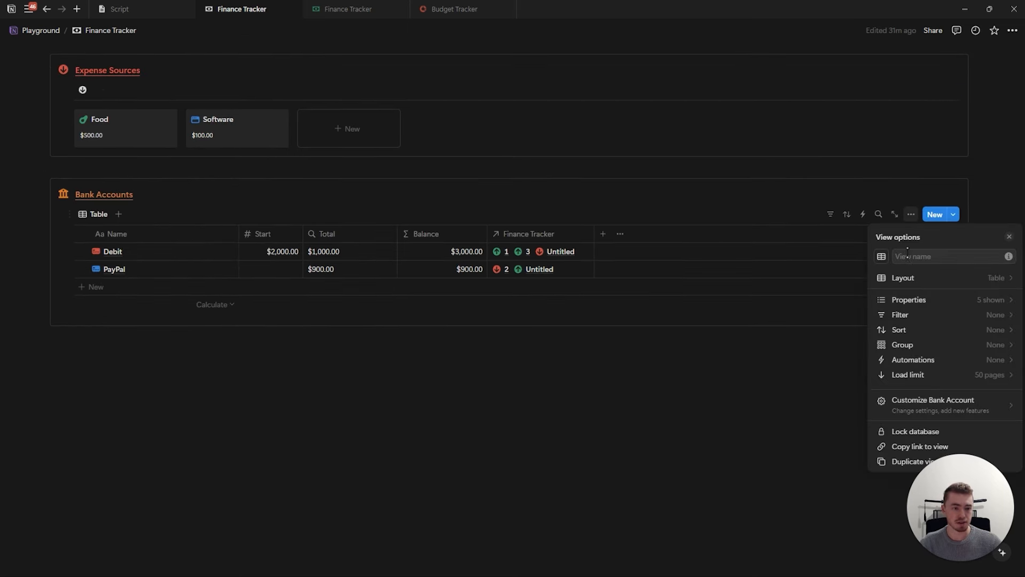
{"action": "left_click", "coordinate": [882, 257]}
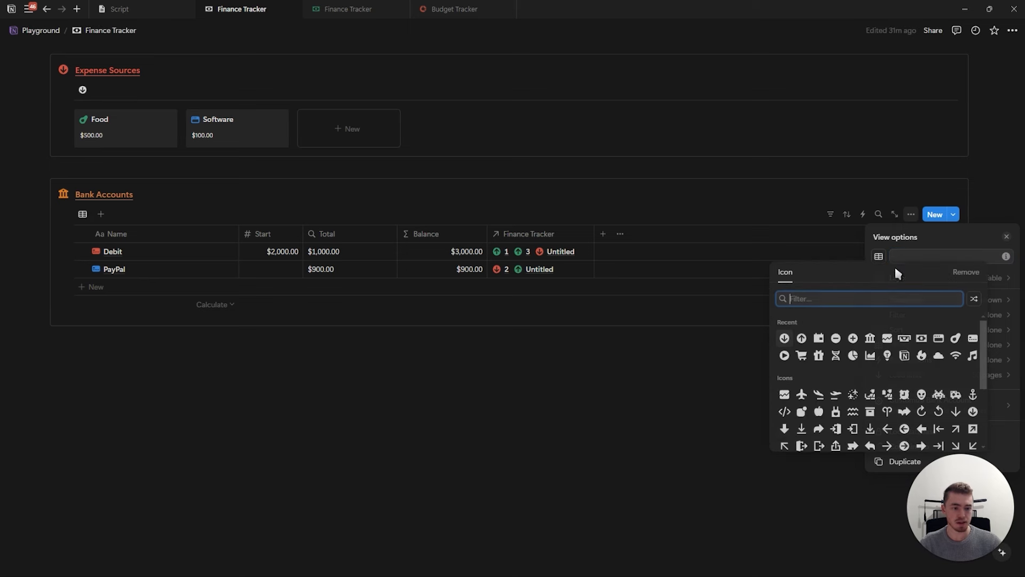
{"action": "left_click", "coordinate": [871, 338]}
Change the Bank Accounts view to a Gallery layout with card preview None and card size Small
{"action": "left_click", "coordinate": [949, 278]}
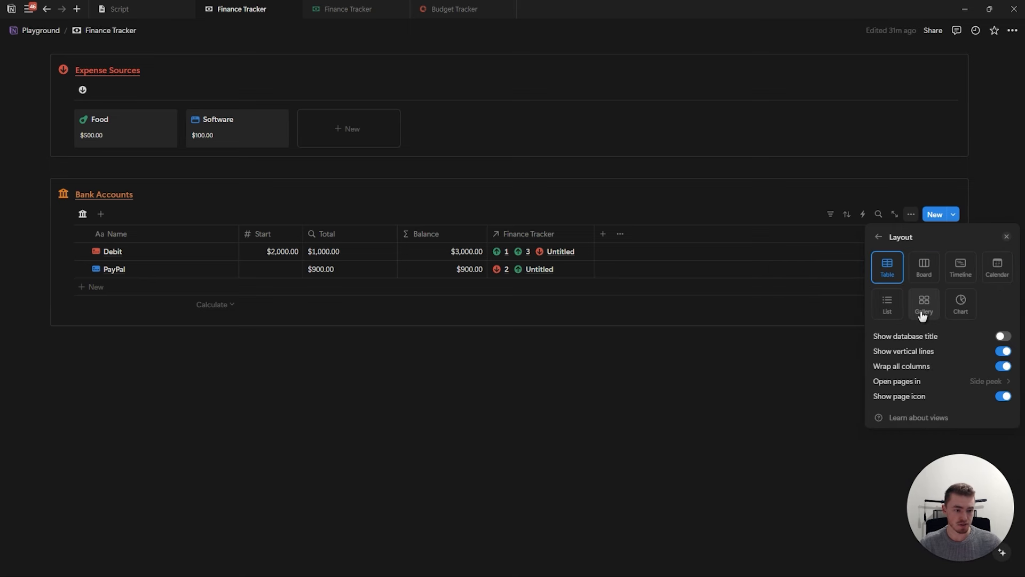
{"action": "left_click", "coordinate": [924, 304]}
{"action": "left_click", "coordinate": [931, 354]}
{"action": "left_click", "coordinate": [913, 368]}
{"action": "left_click", "coordinate": [911, 366]}
{"action": "left_click", "coordinate": [907, 386]}
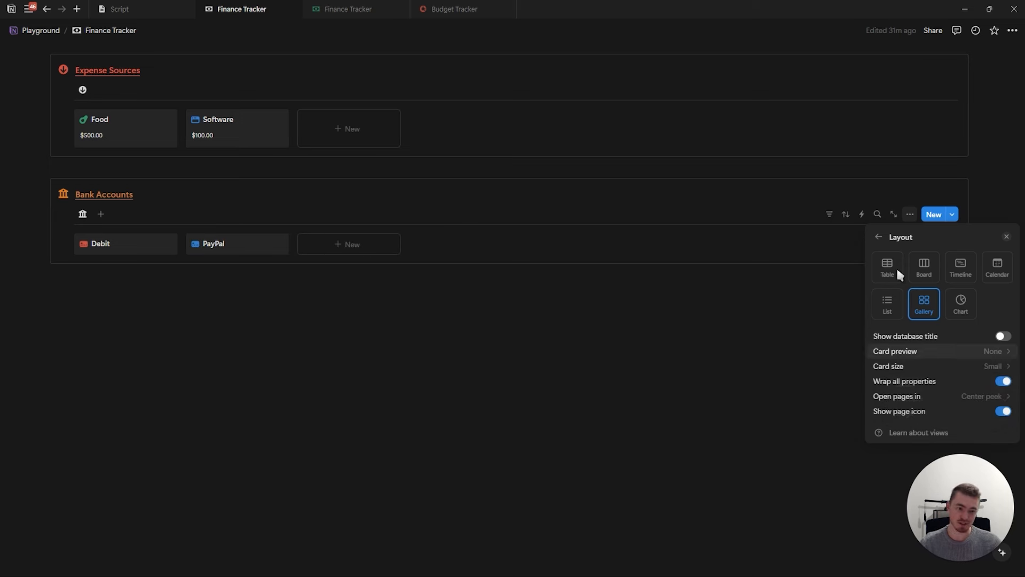
Show the Balance property on the Bank Accounts gallery cards
{"action": "left_click", "coordinate": [878, 236]}
{"action": "left_click", "coordinate": [928, 301]}
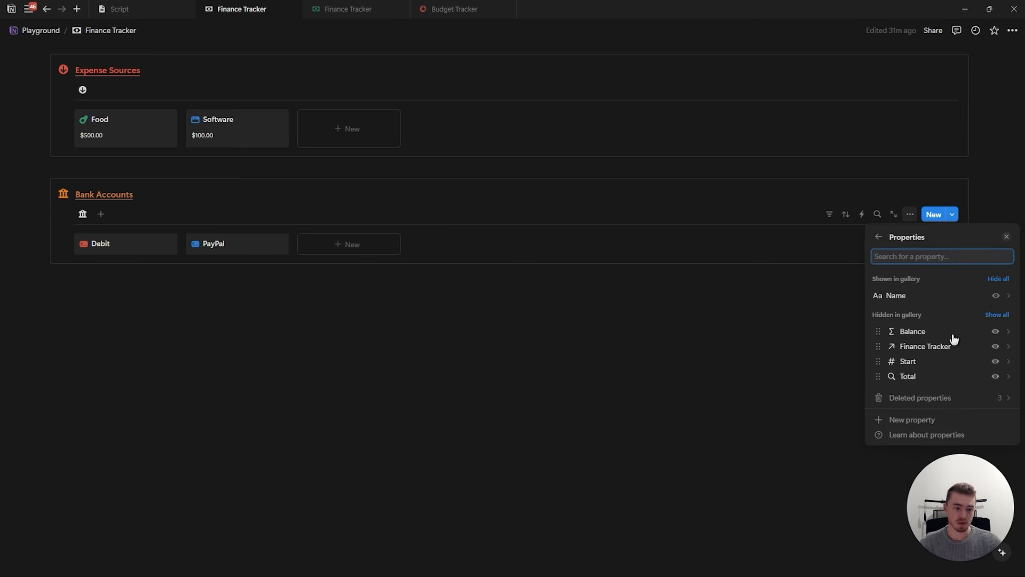
{"action": "left_click", "coordinate": [996, 332]}
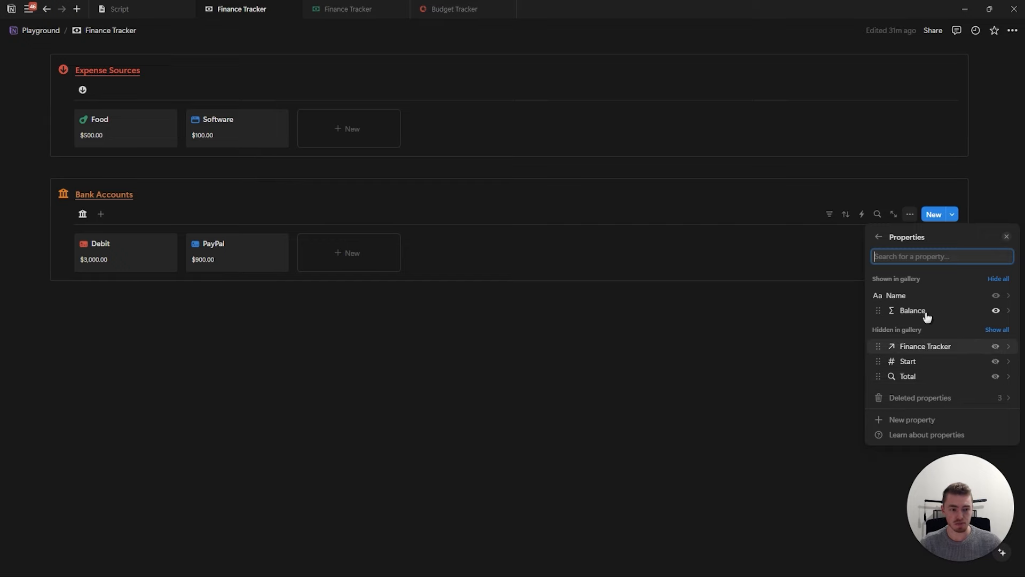
{"action": "left_click", "coordinate": [1007, 237]}
Arrange the three callouts side by side in columns, ordered Bank Accounts, Income Sources, Expense Sources
{"action": "scroll", "coordinate": [342, 374], "scroll_direction": "up", "scroll_amount": 7}
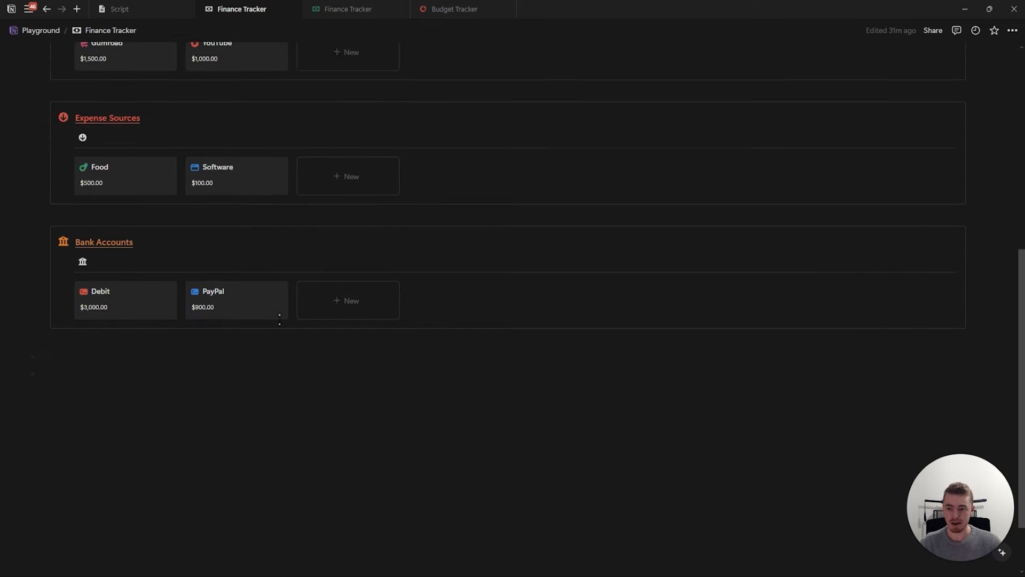
{"action": "scroll", "coordinate": [351, 390], "scroll_direction": "down", "scroll_amount": 3}
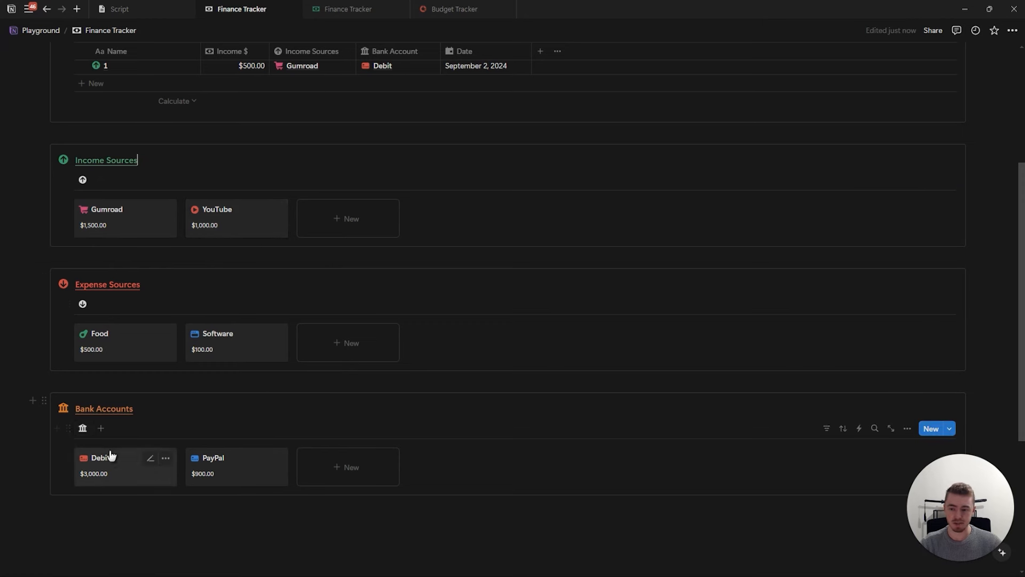
{"action": "left_click_drag", "start_coordinate": [43, 401], "coordinate": [48, 197]}
{"action": "left_click_drag", "start_coordinate": [44, 289], "coordinate": [977, 224]}
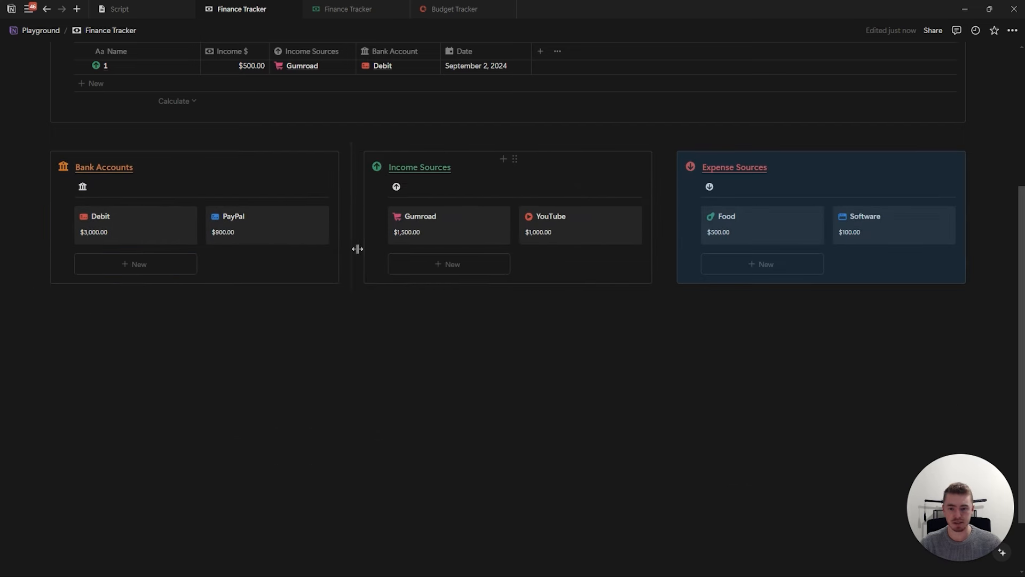
Narrow the Bank Accounts column to one card per row and make the Income Sources and Expense Sources columns equally wide
{"action": "left_click_drag", "start_coordinate": [357, 249], "coordinate": [219, 257]}
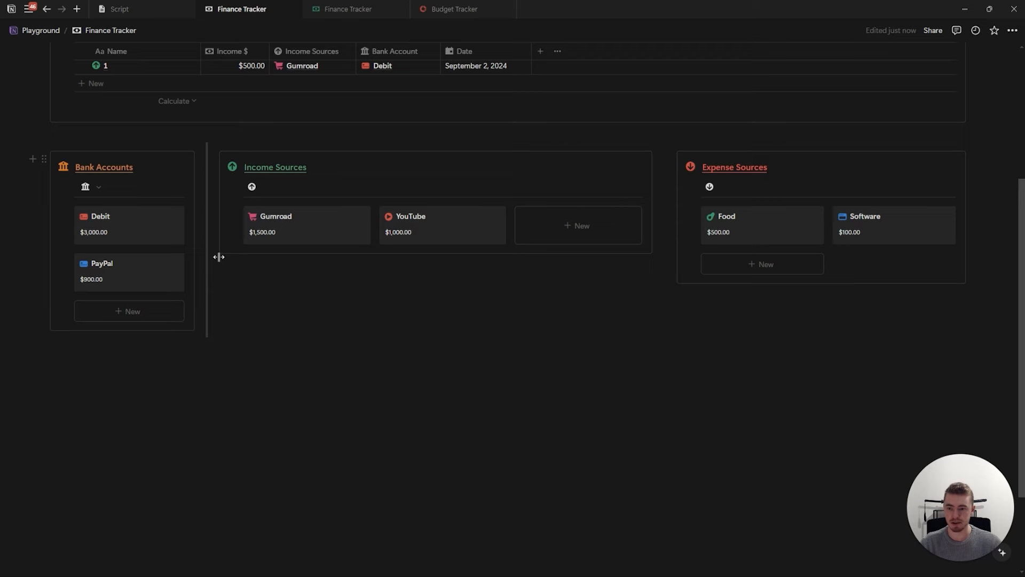
{"action": "left_click_drag", "start_coordinate": [664, 267], "coordinate": [594, 273]}
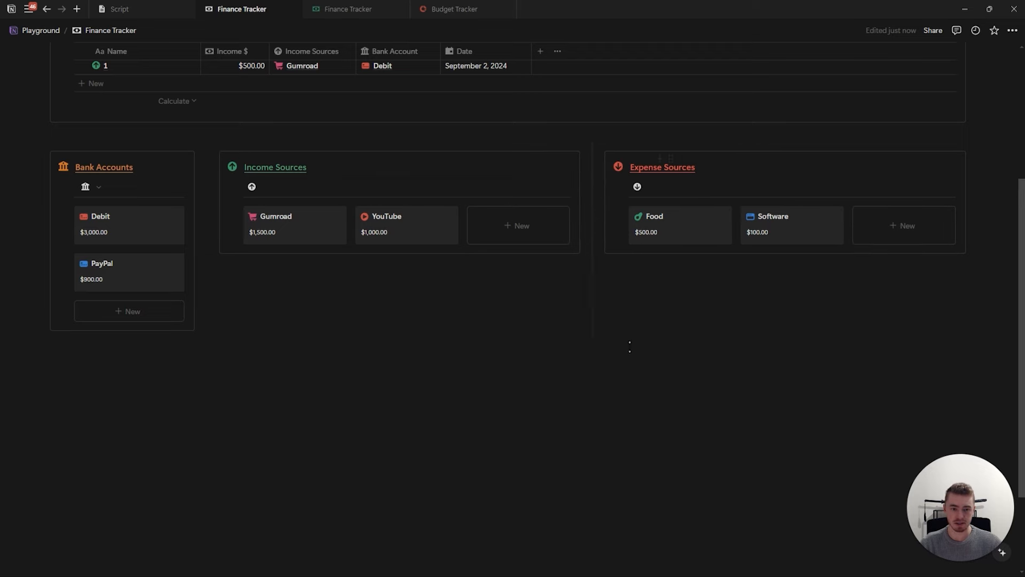
{"action": "scroll", "coordinate": [590, 402], "scroll_direction": "up", "scroll_amount": 3}
{"action": "scroll", "coordinate": [408, 394], "scroll_direction": "down", "scroll_amount": 3}
{"action": "scroll", "coordinate": [419, 405], "scroll_direction": "up", "scroll_amount": 3}
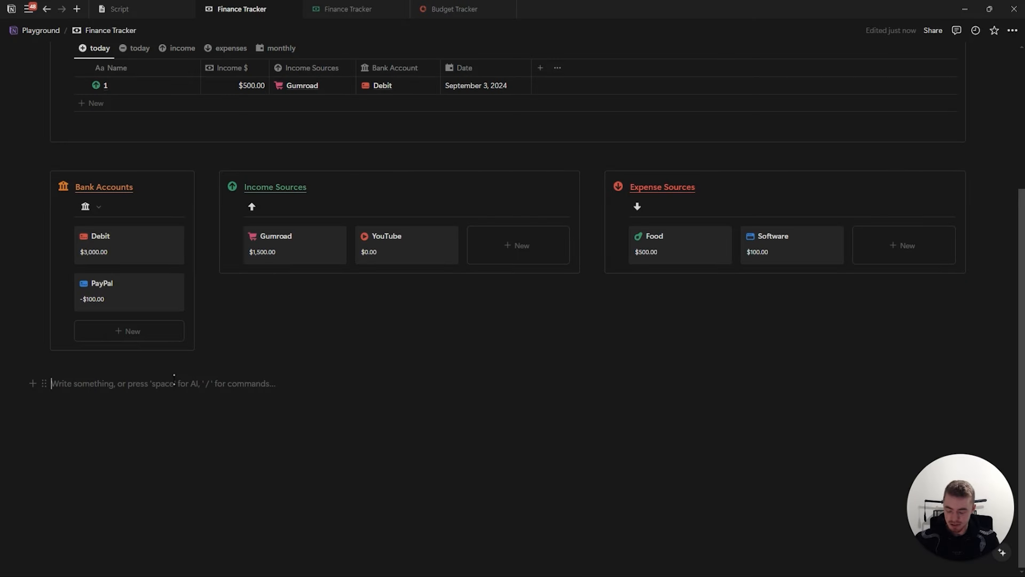
Insert a new blank table-view database below the columns and title it Subscription Tracker
{"action": "type", "text": "/table"}
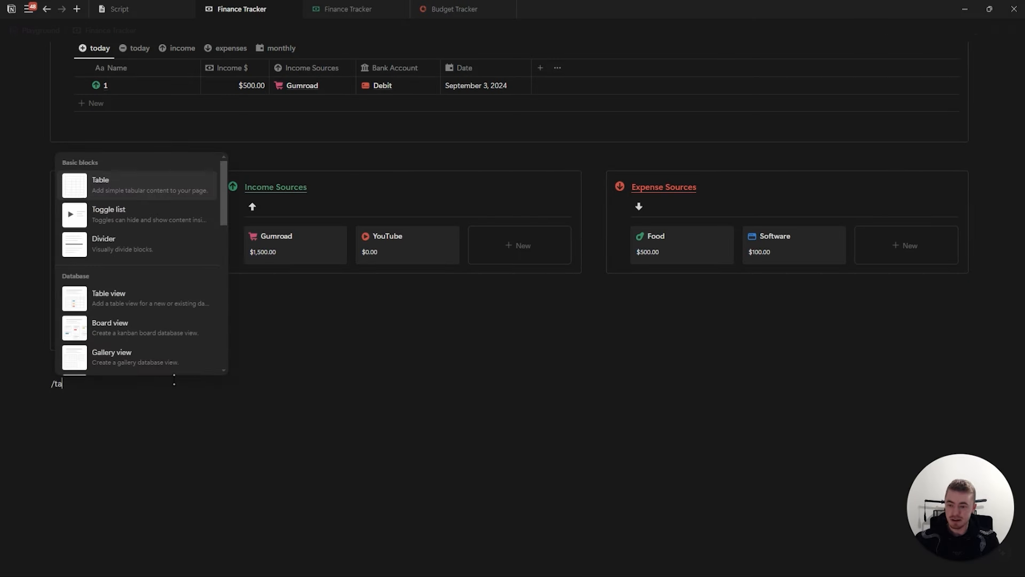
{"action": "key", "text": "Down"}
{"action": "key", "text": "Return"}
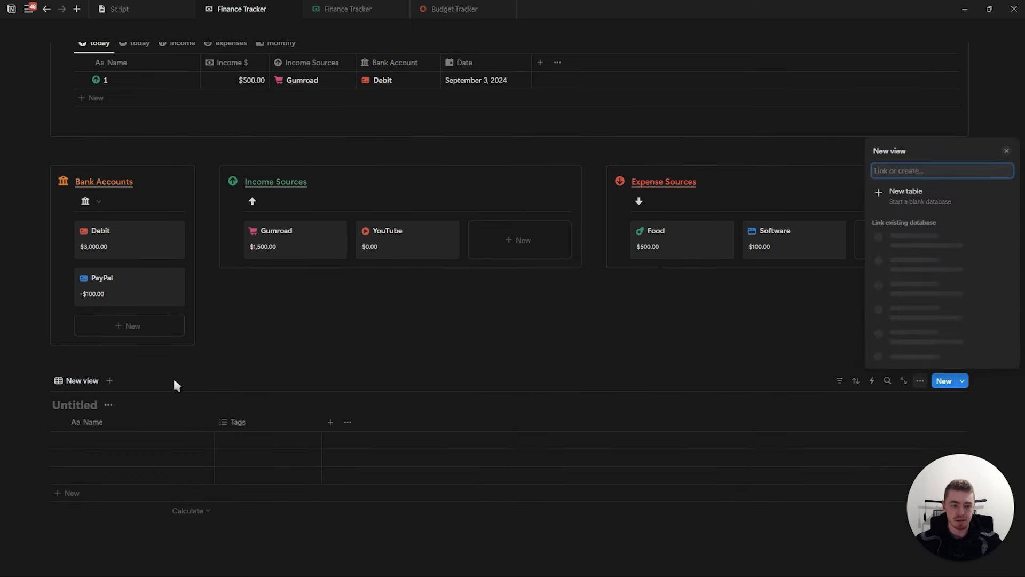
{"action": "left_click", "coordinate": [877, 209]}
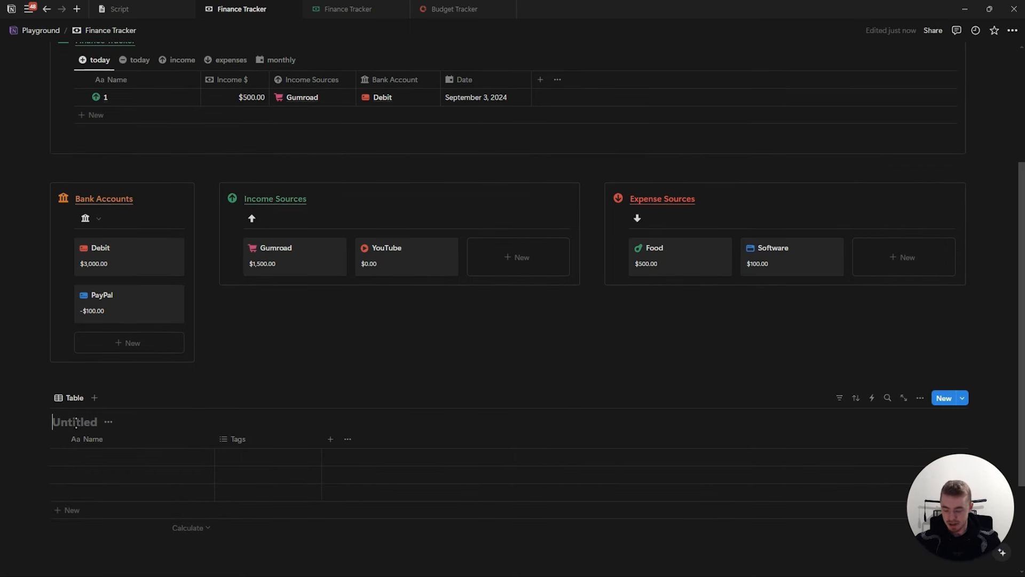
{"action": "type", "text": "Subscrip"}
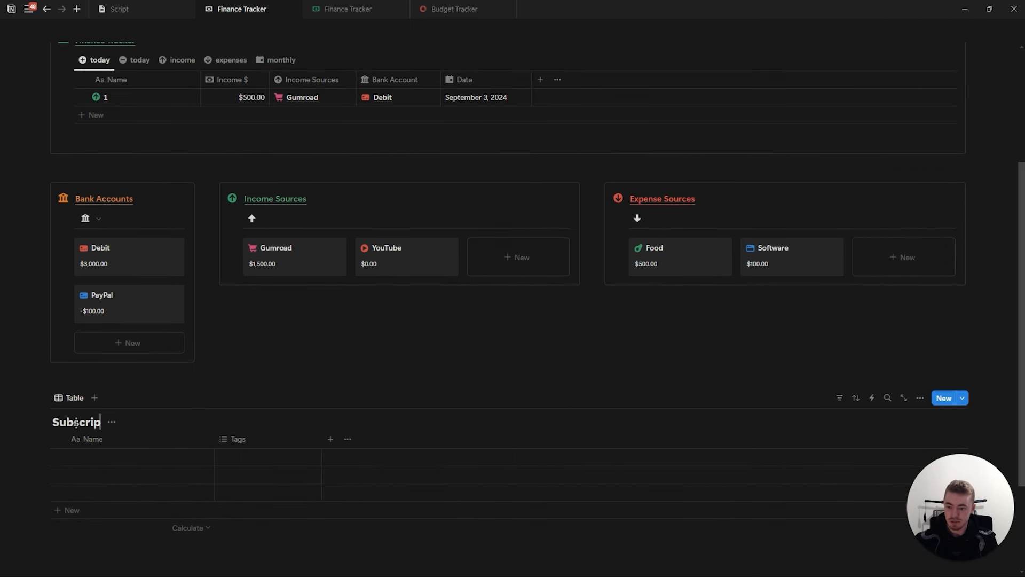
{"action": "type", "text": "tion Tracker"}
Delete the Tags property from the Subscription Tracker table
{"action": "left_click", "coordinate": [235, 439]}
{"action": "left_click", "coordinate": [287, 396]}
{"action": "left_click", "coordinate": [452, 308]}
Insert a callout above the new database with a purple calendar icon and the text "Subscription Tracker"
{"action": "left_click", "coordinate": [87, 378]}
{"action": "key", "text": "Return"}
{"action": "type", "text": "/ca"}
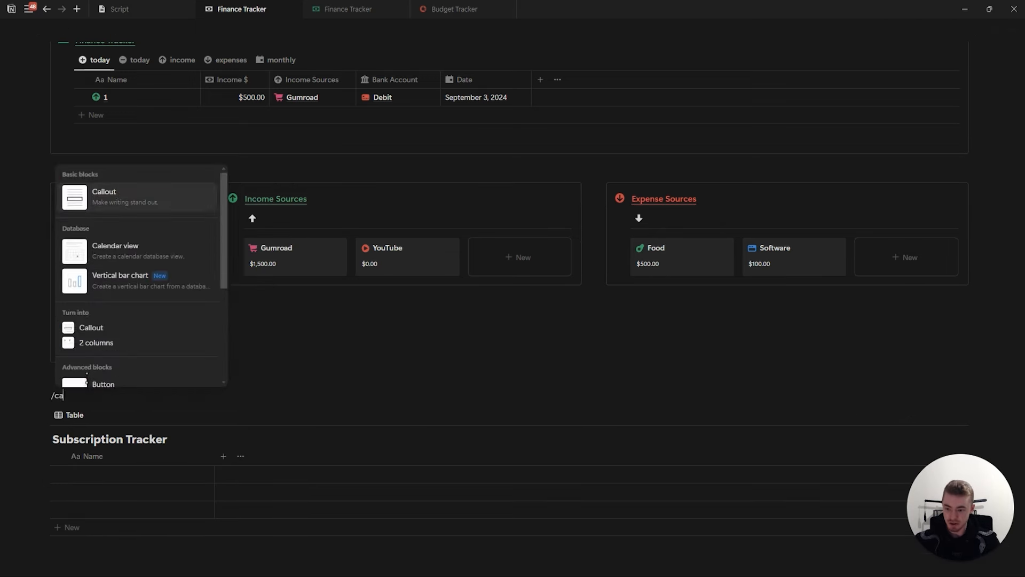
{"action": "key", "text": "Return"}
{"action": "type", "text": "Subscription Tracker"}
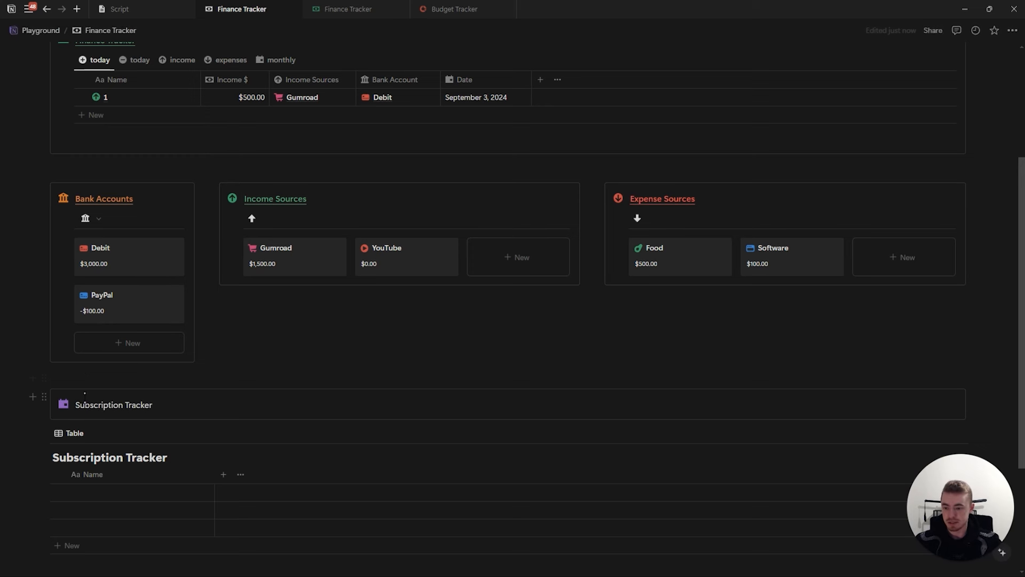
Make the Subscription Tracker callout title bold and underlined, and open its text color choices
{"action": "left_click", "coordinate": [155, 406]}
{"action": "left_click_drag", "start_coordinate": [76, 405], "coordinate": [75, 404]}
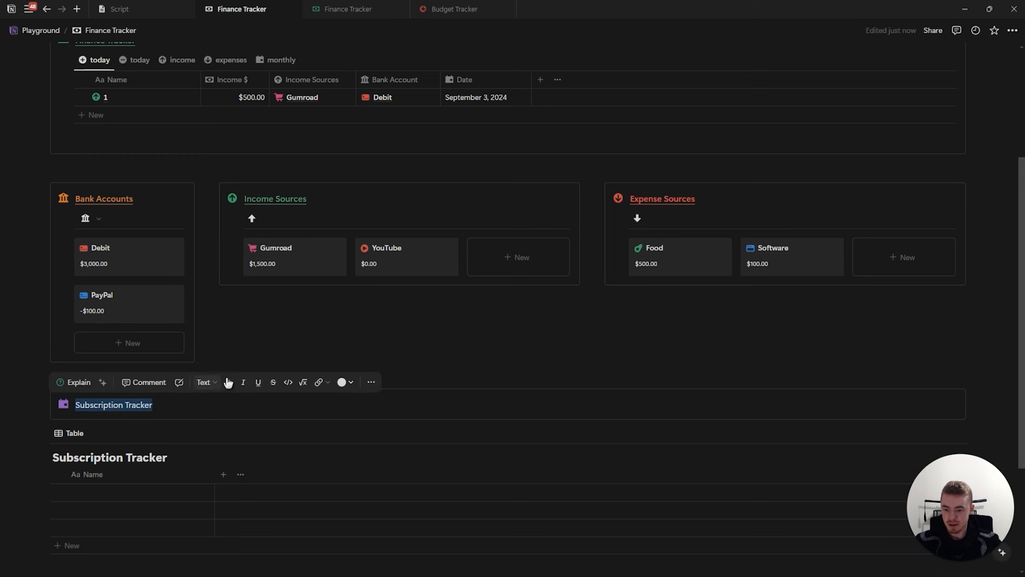
{"action": "left_click", "coordinate": [228, 382]}
{"action": "left_click", "coordinate": [258, 382]}
{"action": "left_click", "coordinate": [343, 382]}
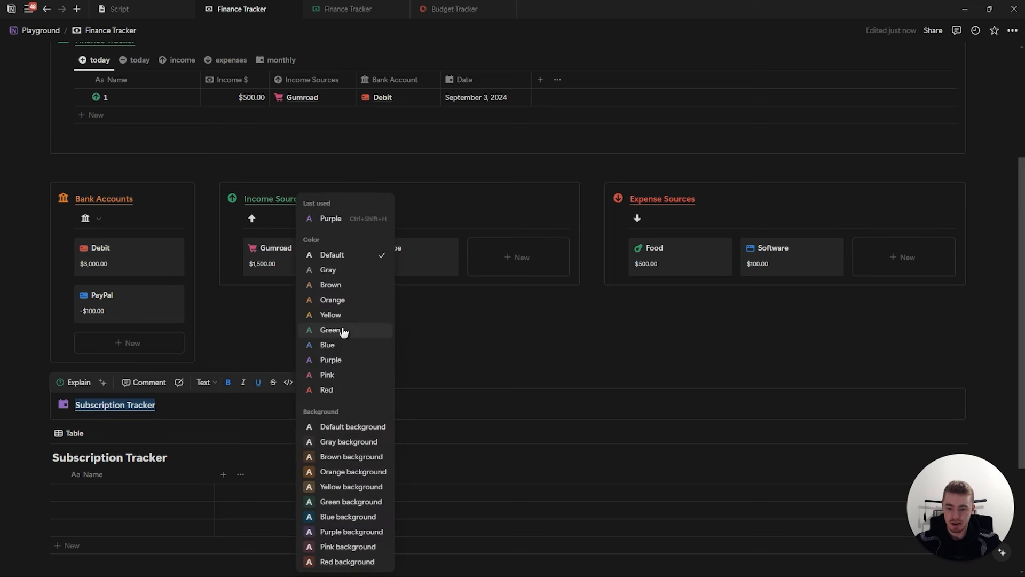
Colour the Subscription Tracker heading blue and change its callout icon to blue repeat arrows
{"action": "left_click", "coordinate": [329, 347]}
{"action": "left_click", "coordinate": [63, 404]}
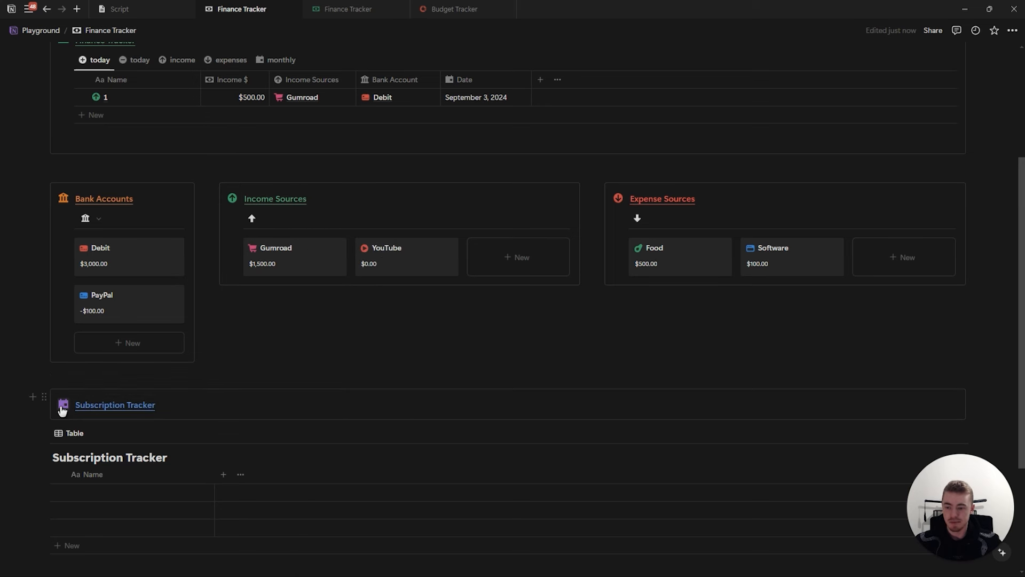
{"action": "left_click", "coordinate": [62, 409]}
{"action": "left_click", "coordinate": [22, 286]}
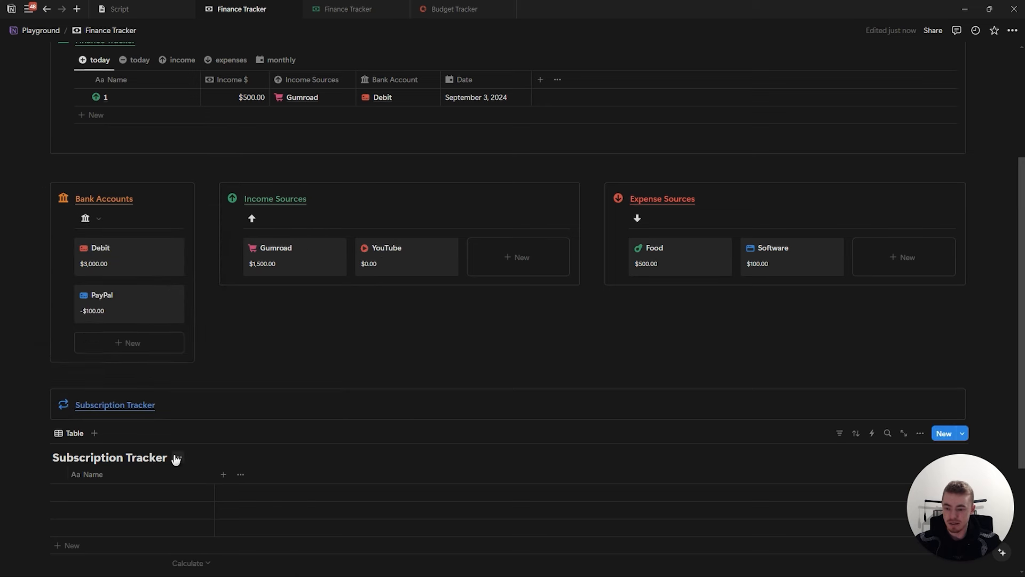
Hide the title of the Subscription Tracker database and move its table inside the Subscription Tracker callout
{"action": "left_click", "coordinate": [179, 458]}
{"action": "left_click", "coordinate": [172, 512]}
{"action": "left_click_drag", "start_coordinate": [51, 438], "coordinate": [121, 412]}
{"action": "scroll", "coordinate": [203, 410], "scroll_direction": "down", "scroll_amount": 2}
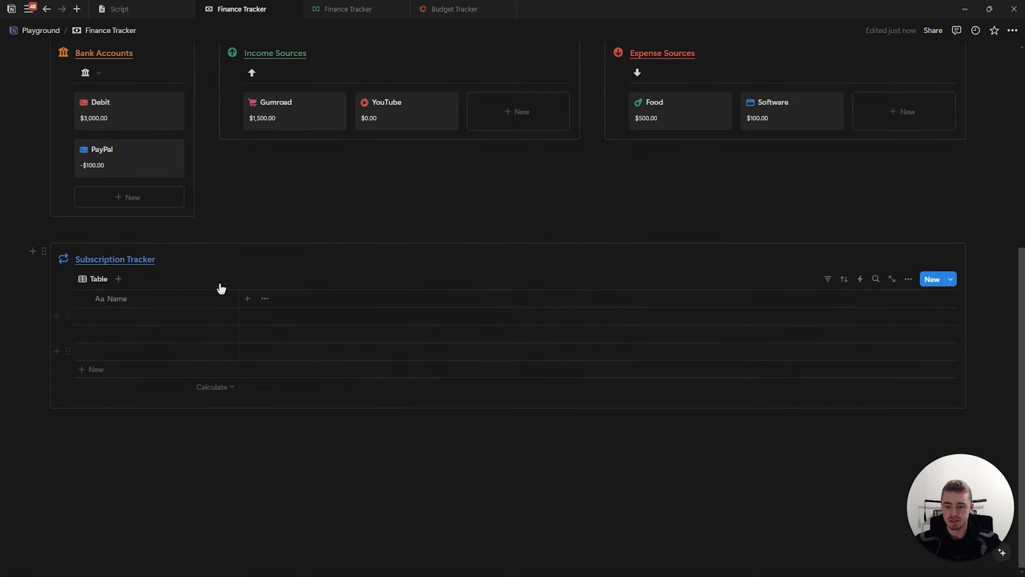
Add a Date property named "Renewal Date" to the Subscription Tracker table
{"action": "left_click", "coordinate": [248, 299]}
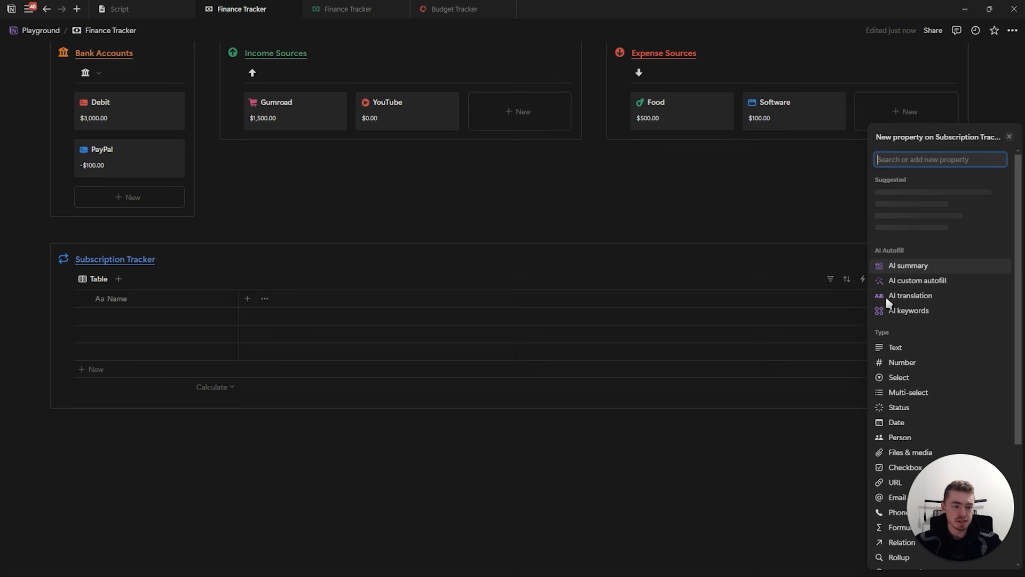
{"action": "left_click", "coordinate": [882, 422]}
{"action": "type", "text": "R"}
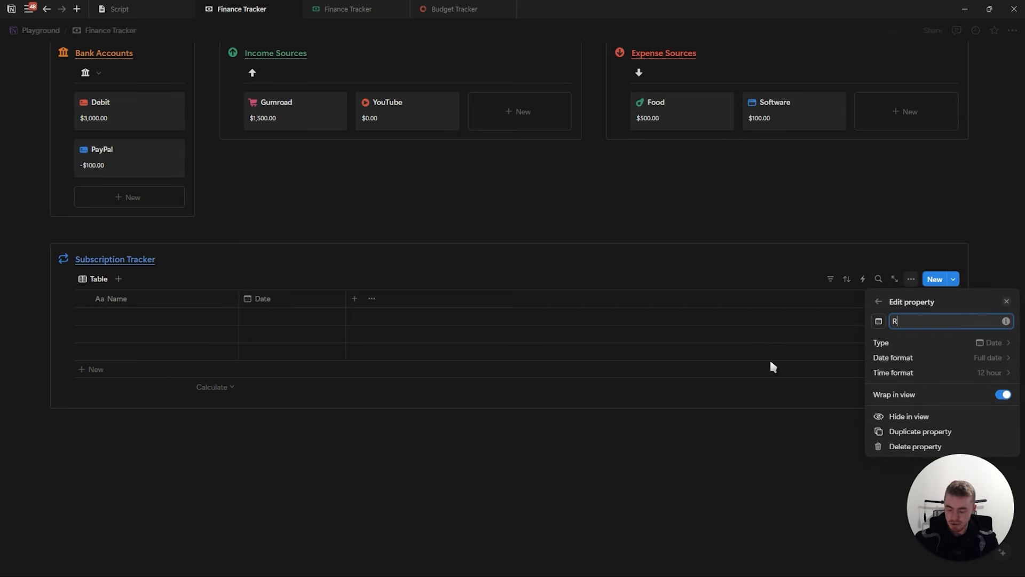
{"action": "type", "text": "enewal Date"}
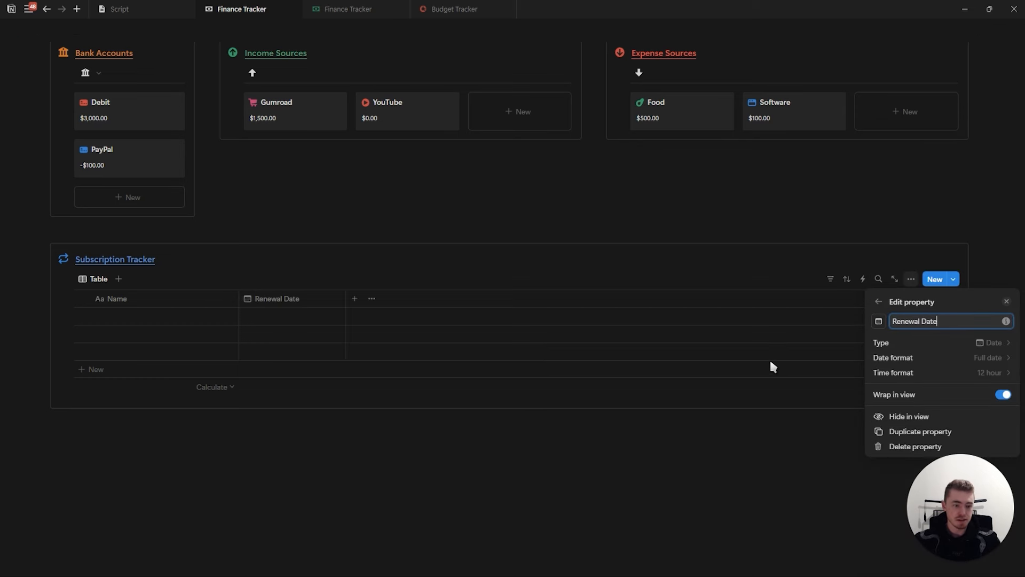
{"action": "key", "text": "Return"}
Add a Number property named "Amount" to the Subscription Tracker table with the US Dollar format
{"action": "left_click", "coordinate": [355, 298]}
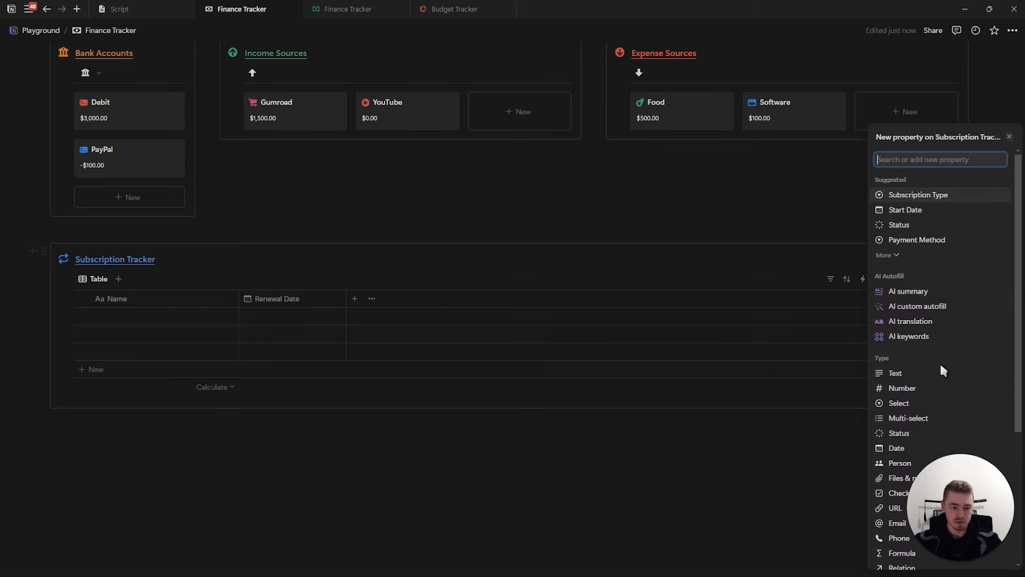
{"action": "left_click", "coordinate": [897, 387]}
{"action": "type", "text": "Amount"}
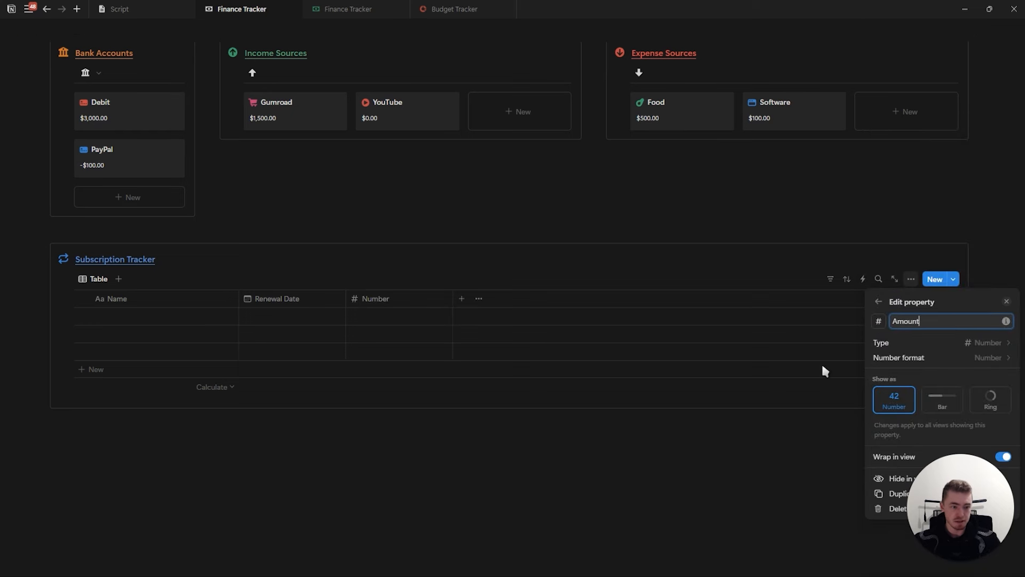
{"action": "left_click", "coordinate": [918, 356]}
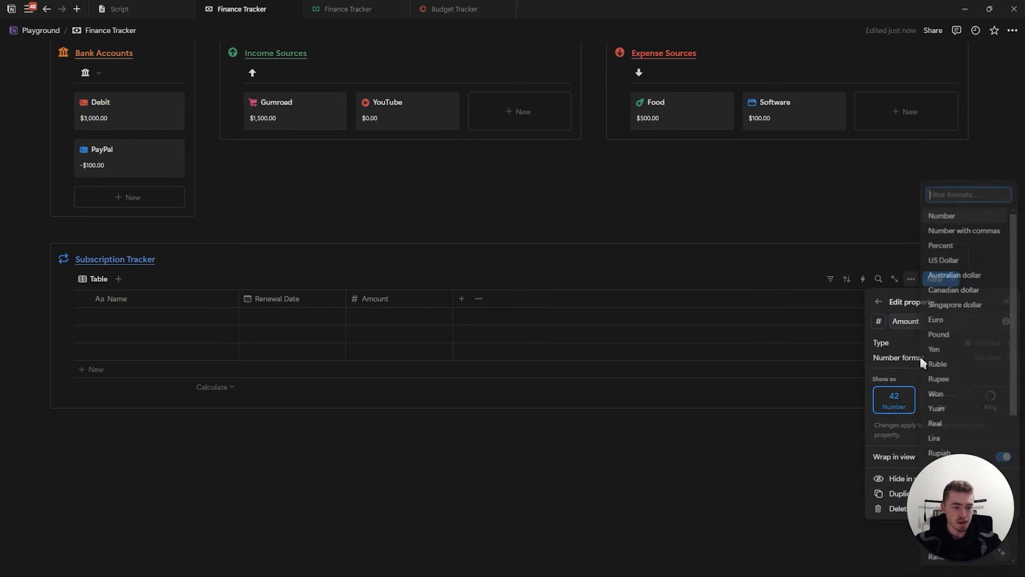
{"action": "left_click", "coordinate": [941, 260]}
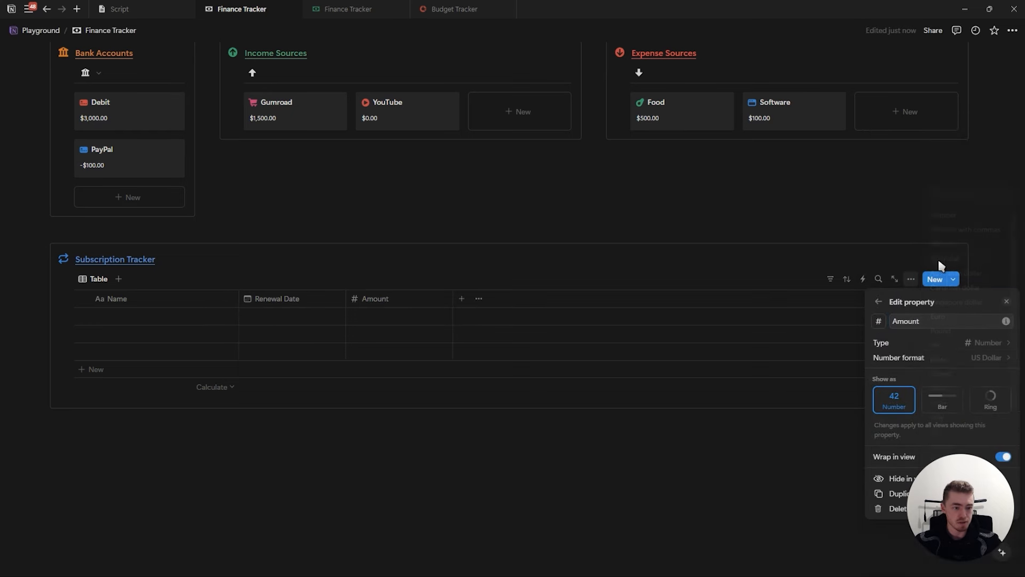
{"action": "left_click", "coordinate": [1006, 304]}
Add a Select property named "Billing Type" to the Subscription Tracker table
{"action": "left_click", "coordinate": [462, 299]}
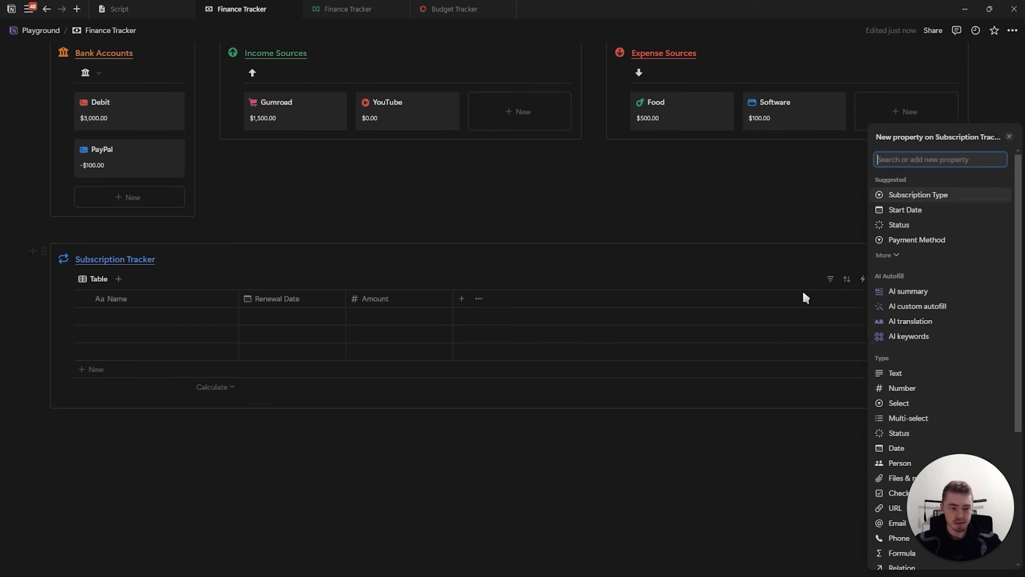
{"action": "left_click", "coordinate": [896, 403]}
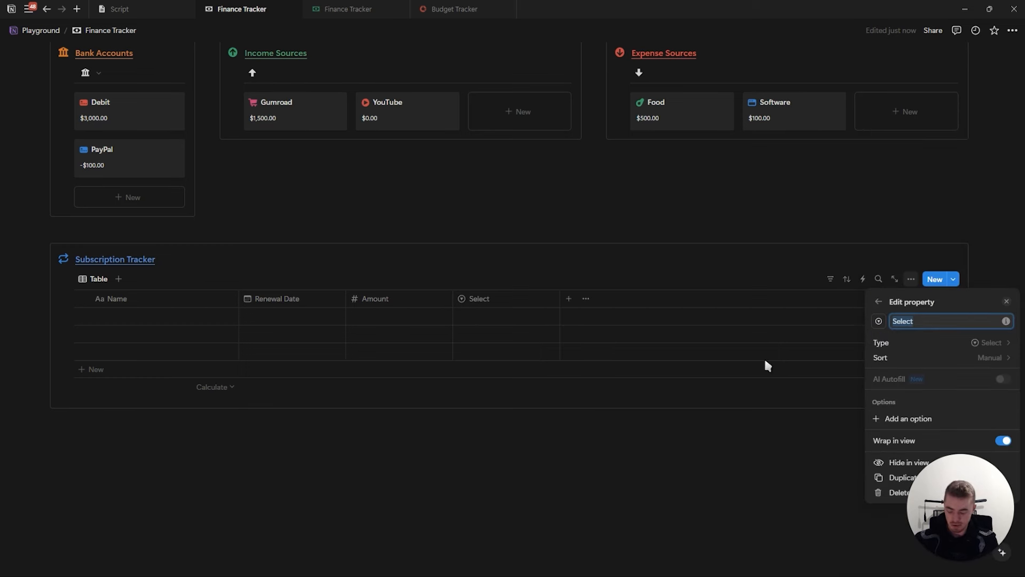
{"action": "type", "text": "Billing"}
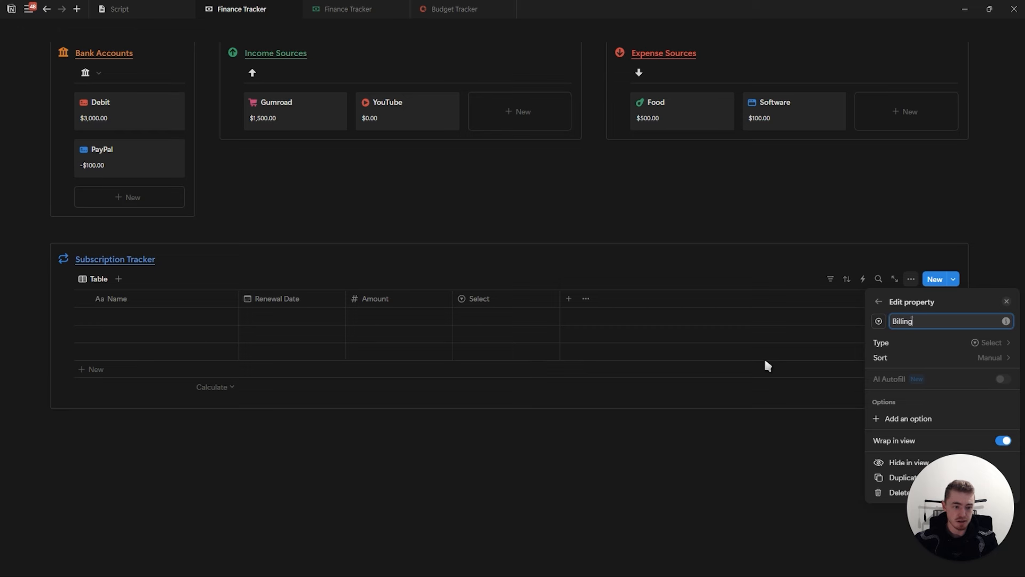
{"action": "type", "text": " Type"}
Create the options Monthly, Yearly, Cancelled and Paused for the Billing Type property
{"action": "left_click", "coordinate": [889, 418]}
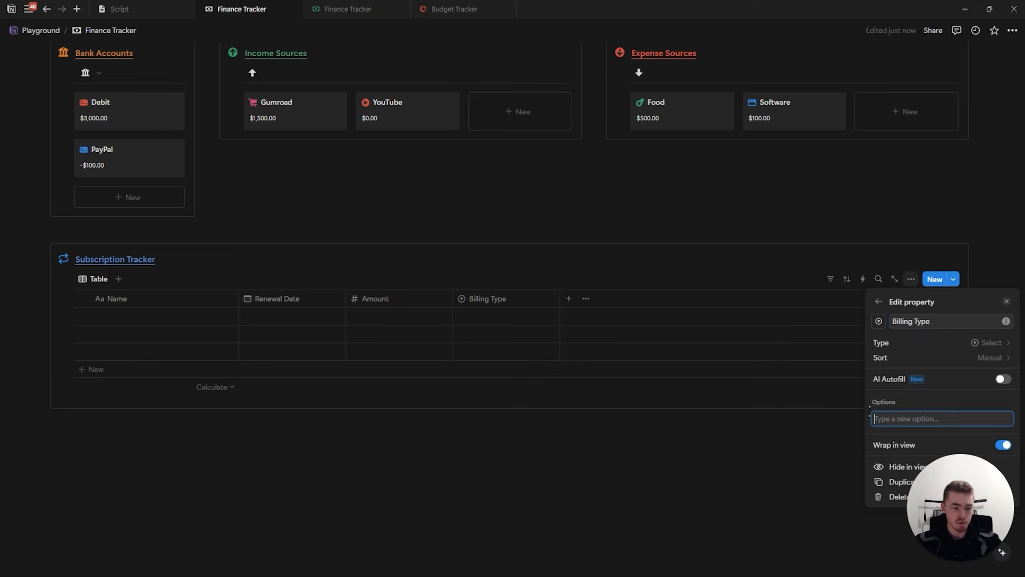
{"action": "type", "text": "Monthly"}
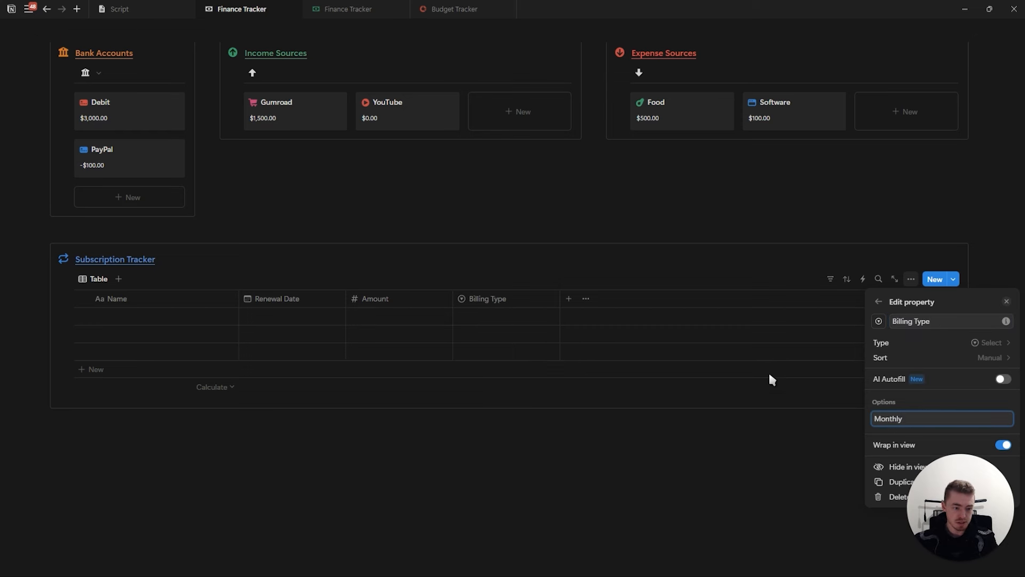
{"action": "key", "text": "Return"}
{"action": "type", "text": "Yearly"}
{"action": "key", "text": "Return"}
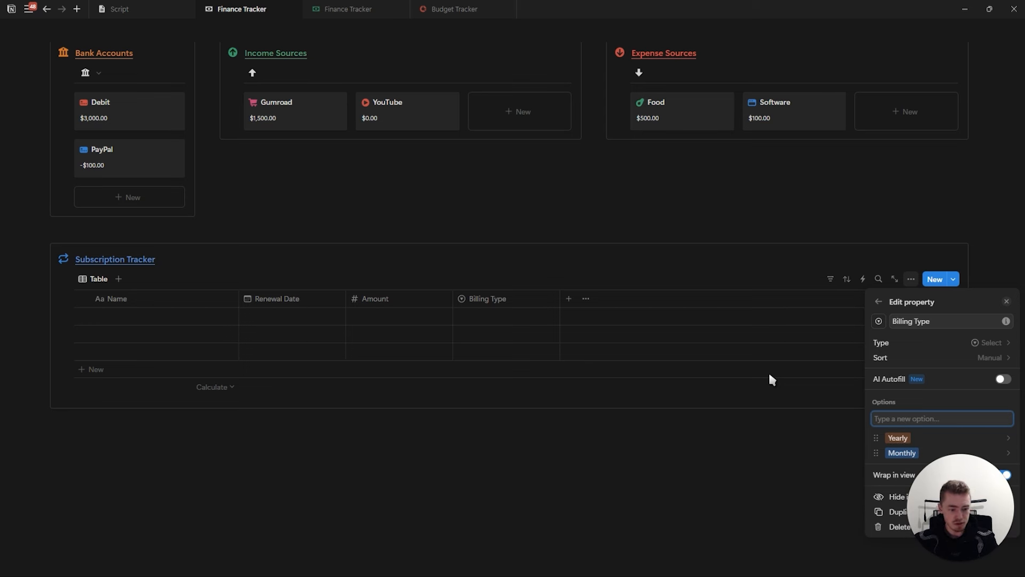
{"action": "type", "text": "Cancelled"}
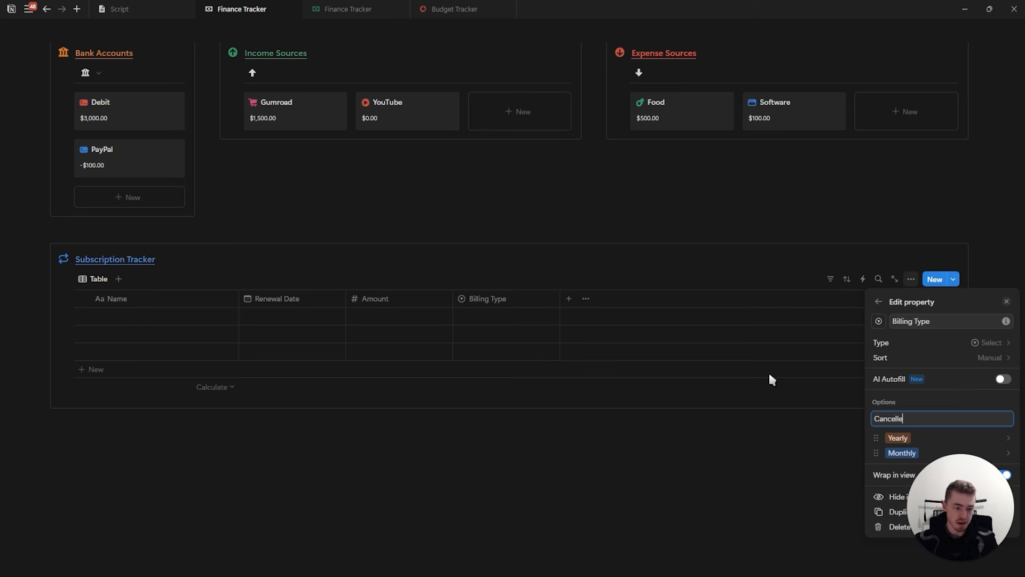
{"action": "key", "text": "Return"}
{"action": "type", "text": "Paused"}
{"action": "key", "text": "Return"}
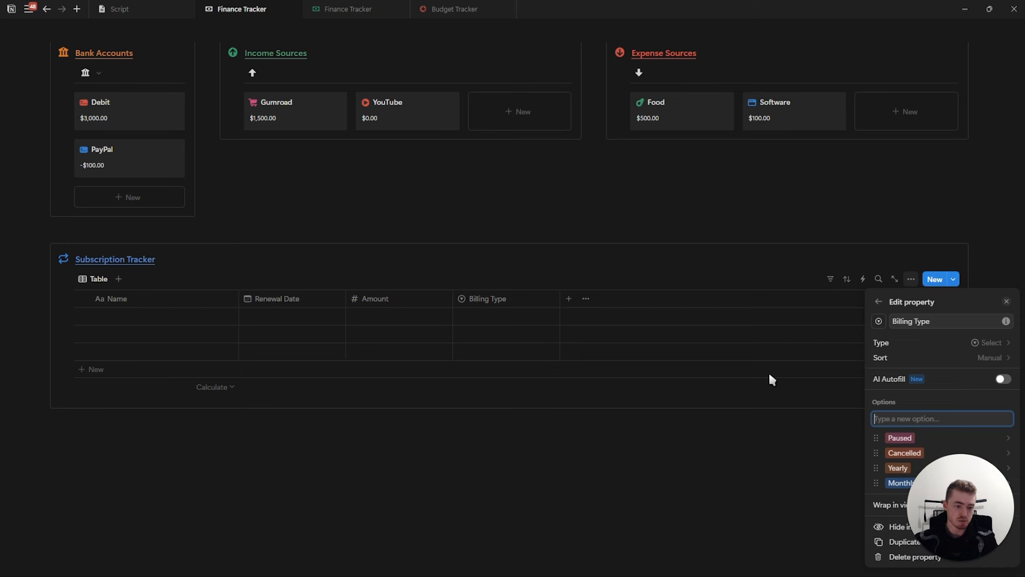
Add another Select property to the Subscription Tracker table and name it "Type"
{"action": "left_click", "coordinate": [569, 300]}
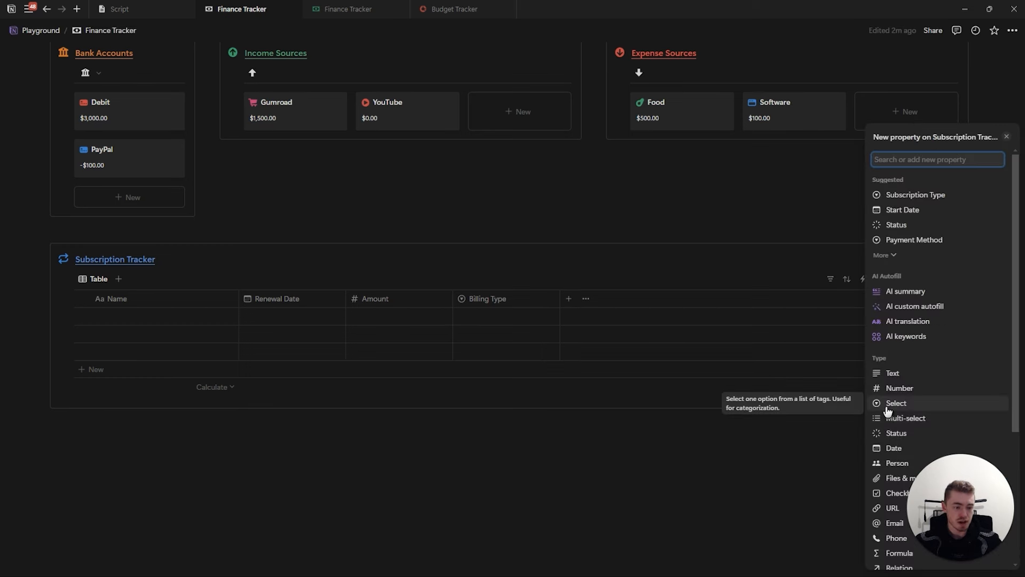
{"action": "left_click", "coordinate": [886, 403]}
{"action": "type", "text": "Type"}
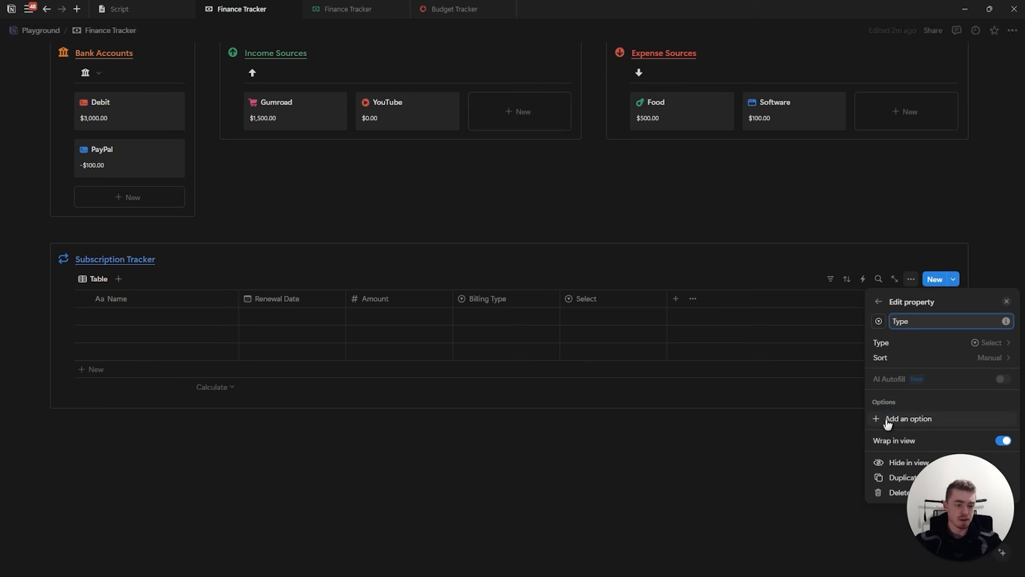
Create the options Software, Living Expenses and Personal for the Type property and close its settings
{"action": "left_click", "coordinate": [885, 418]}
{"action": "type", "text": "Software"}
{"action": "key", "text": "Return"}
{"action": "type", "text": "Liv"}
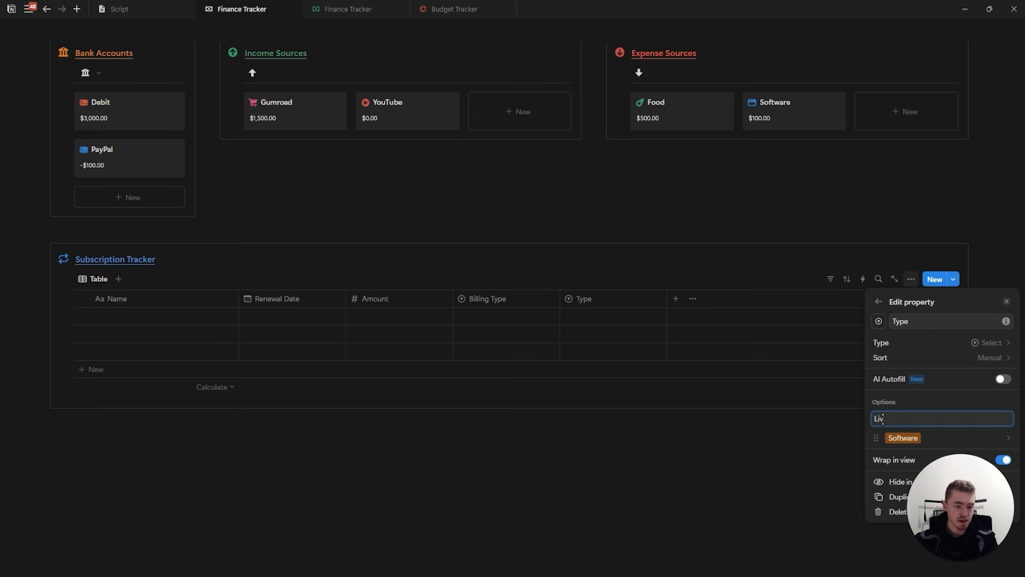
{"action": "type", "text": "ing Expenses"}
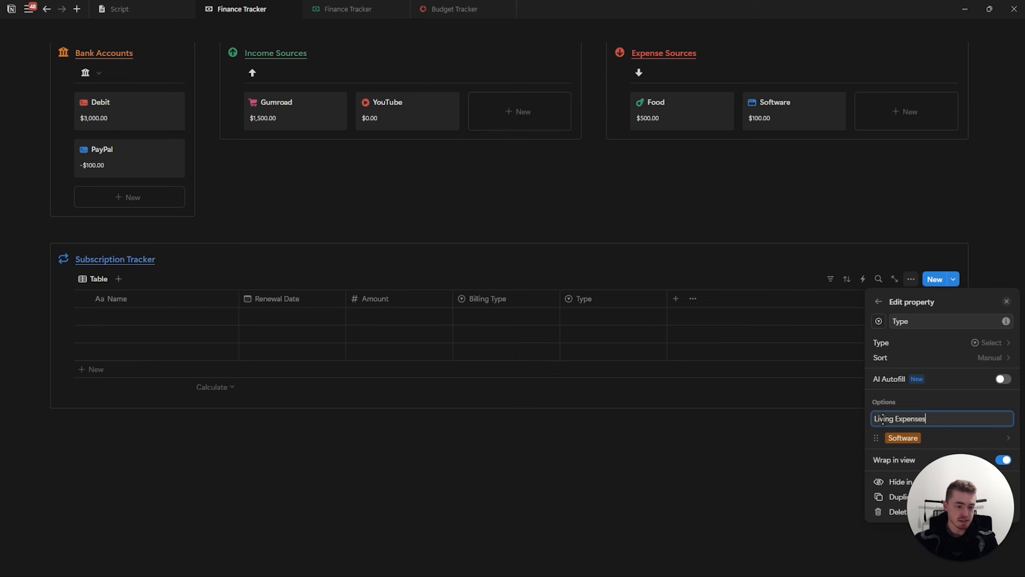
{"action": "key", "text": "Return"}
{"action": "type", "text": "Personal"}
{"action": "key", "text": "Return"}
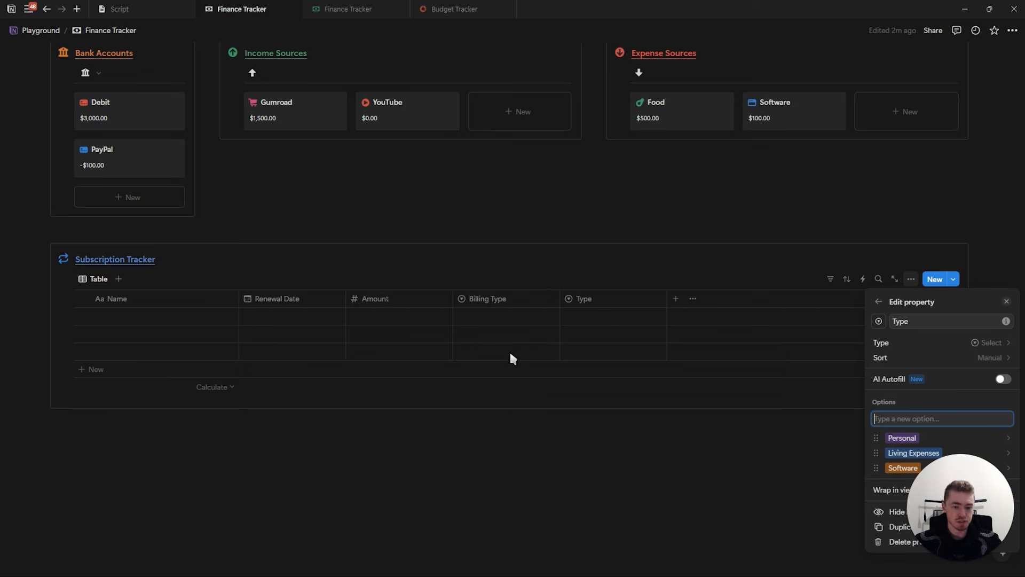
{"action": "left_click", "coordinate": [809, 359]}
Name the three empty Subscription Tracker rows Wifi, Rent and Notion
{"action": "left_click", "coordinate": [176, 316]}
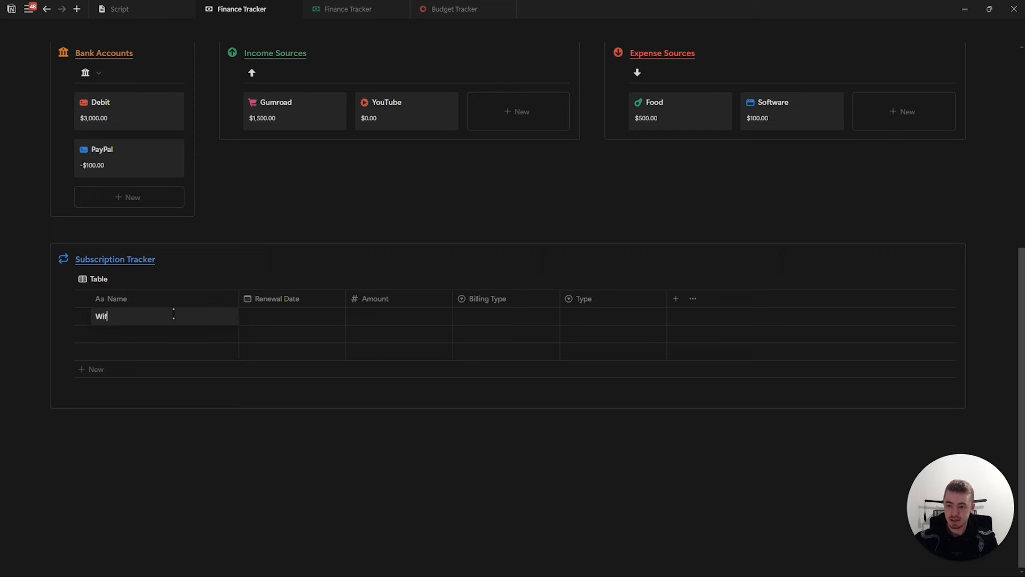
{"action": "left_click", "coordinate": [160, 333]}
{"action": "type", "text": "Ren"}
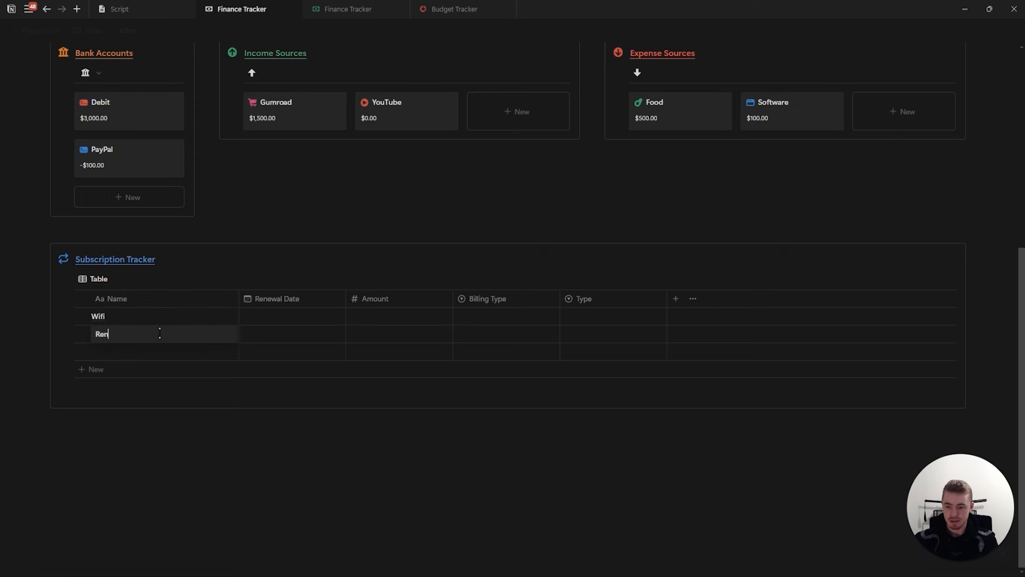
{"action": "left_click", "coordinate": [152, 350]}
{"action": "type", "text": "Notion"}
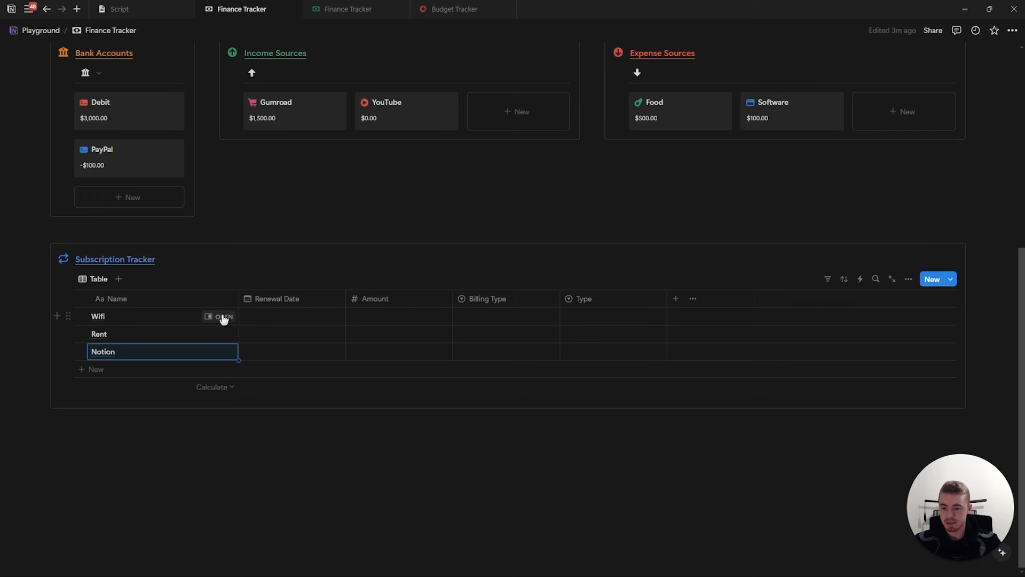
Open the Wifi entry and give it a green wifi icon
{"action": "left_click", "coordinate": [219, 316]}
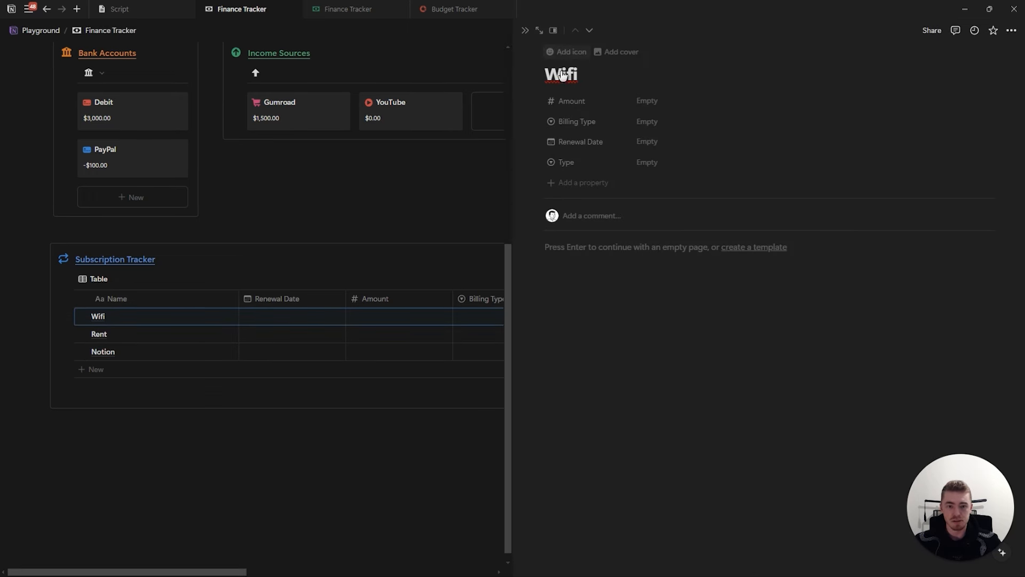
{"action": "left_click", "coordinate": [565, 52]}
{"action": "left_click", "coordinate": [558, 68]}
{"action": "left_click", "coordinate": [493, 93]}
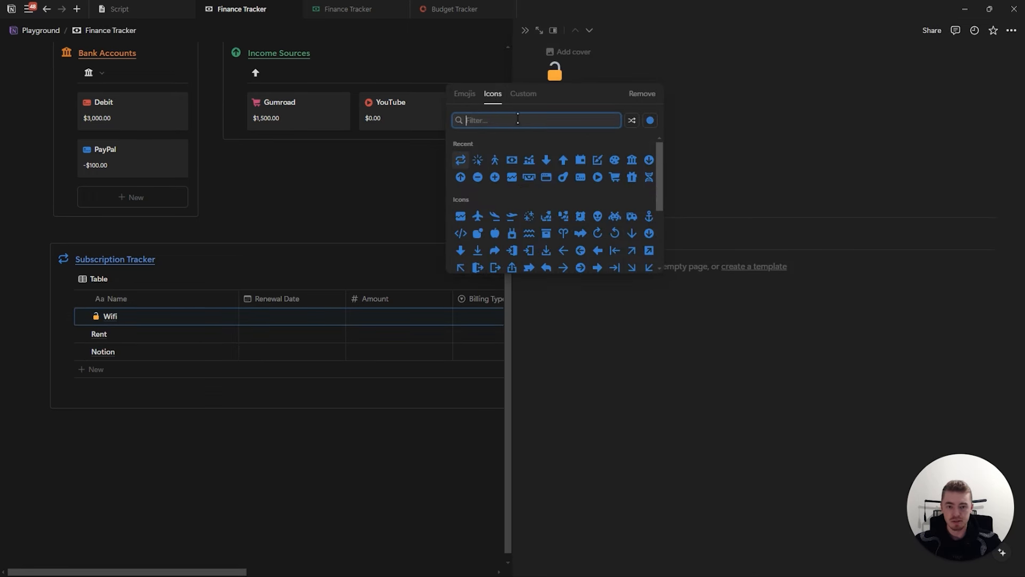
{"action": "type", "text": "wif"}
{"action": "left_click", "coordinate": [650, 120]}
{"action": "left_click", "coordinate": [617, 158]}
{"action": "left_click", "coordinate": [461, 144]}
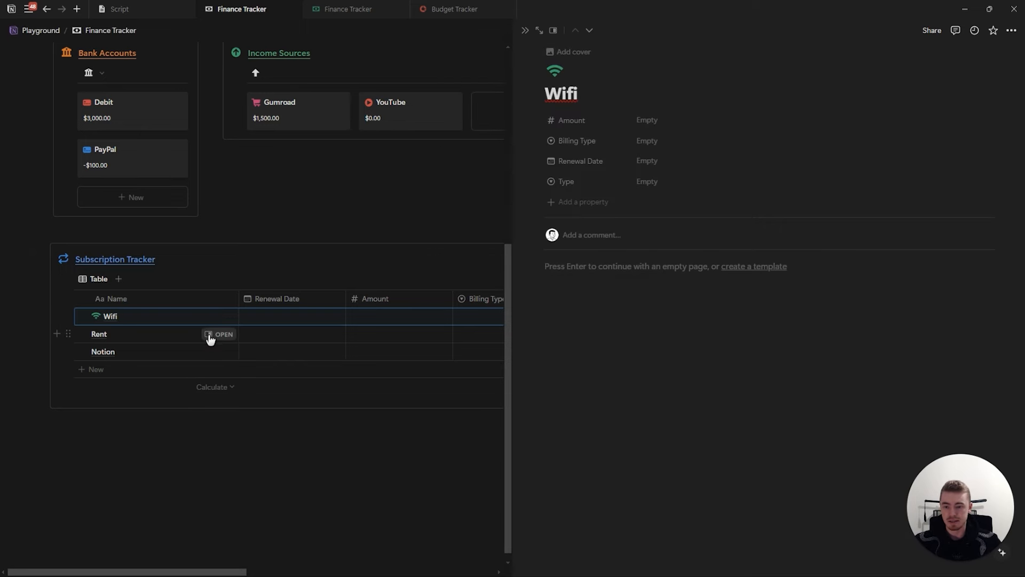
Open the Rent entry and give it a green house icon
{"action": "left_click", "coordinate": [219, 334]}
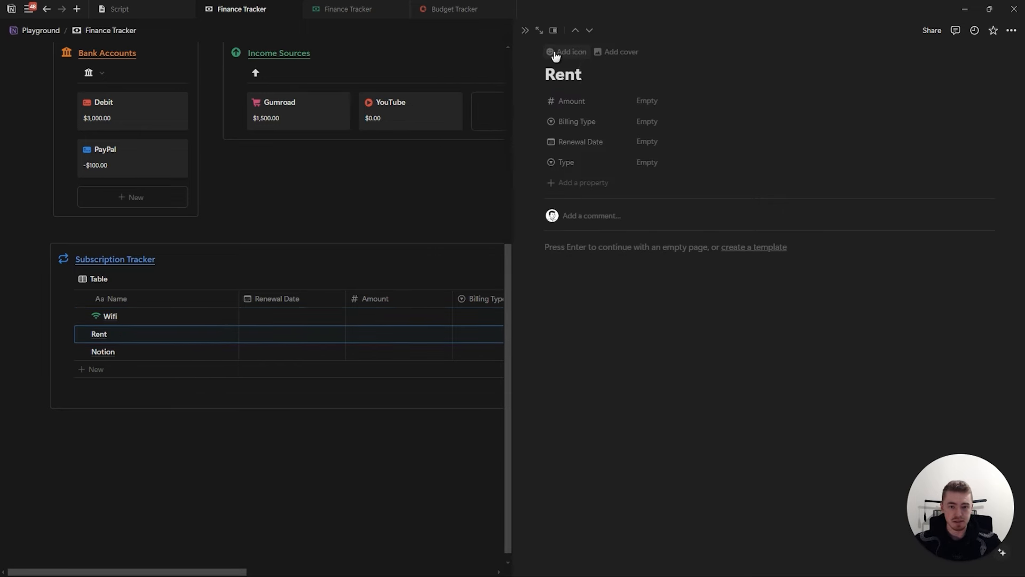
{"action": "left_click", "coordinate": [557, 54]}
{"action": "left_click", "coordinate": [492, 94]}
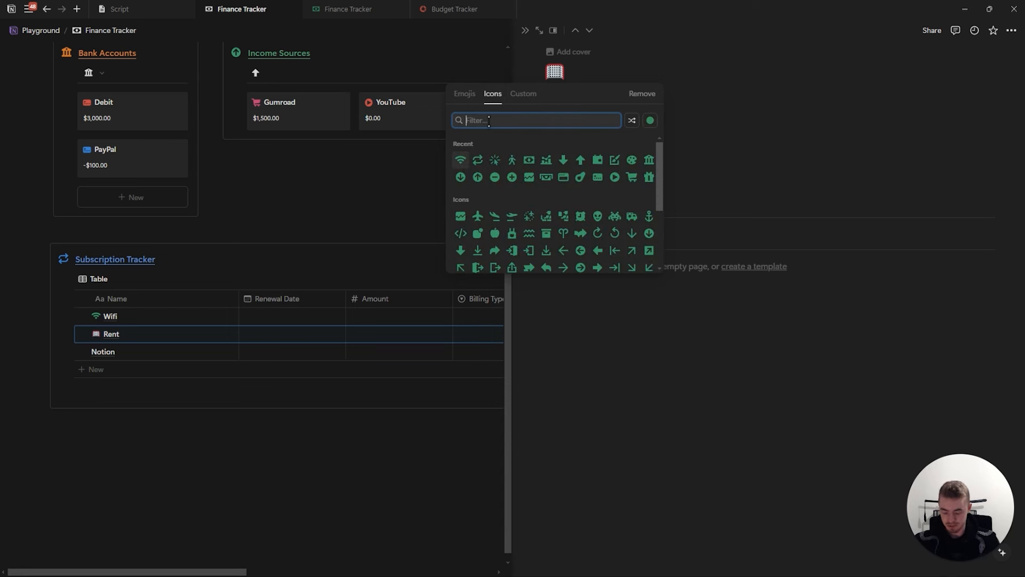
{"action": "type", "text": "house"}
{"action": "left_click", "coordinate": [460, 143]}
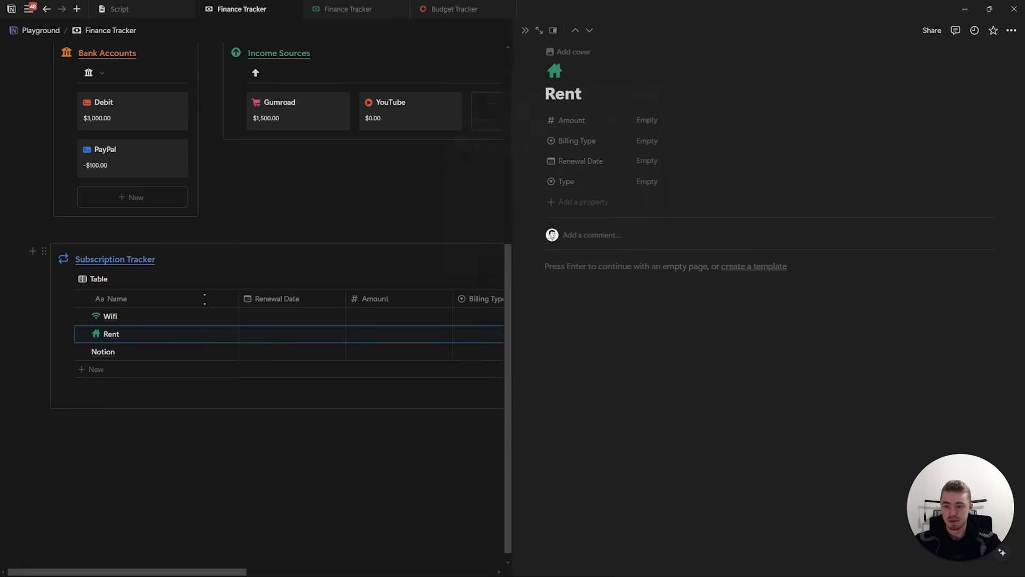
Open the Notion entry and give it the Notion logo icon in blue
{"action": "left_click", "coordinate": [223, 352]}
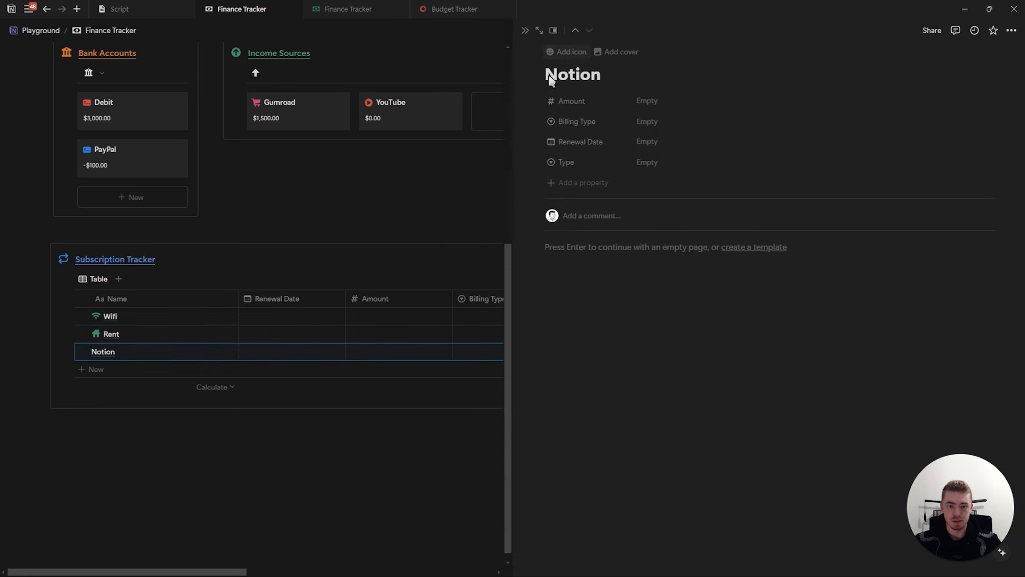
{"action": "left_click", "coordinate": [566, 52]}
{"action": "left_click", "coordinate": [492, 94]}
{"action": "left_click", "coordinate": [650, 120]}
{"action": "left_click", "coordinate": [633, 160]}
{"action": "left_click", "coordinate": [568, 120]}
{"action": "type", "text": "notion"}
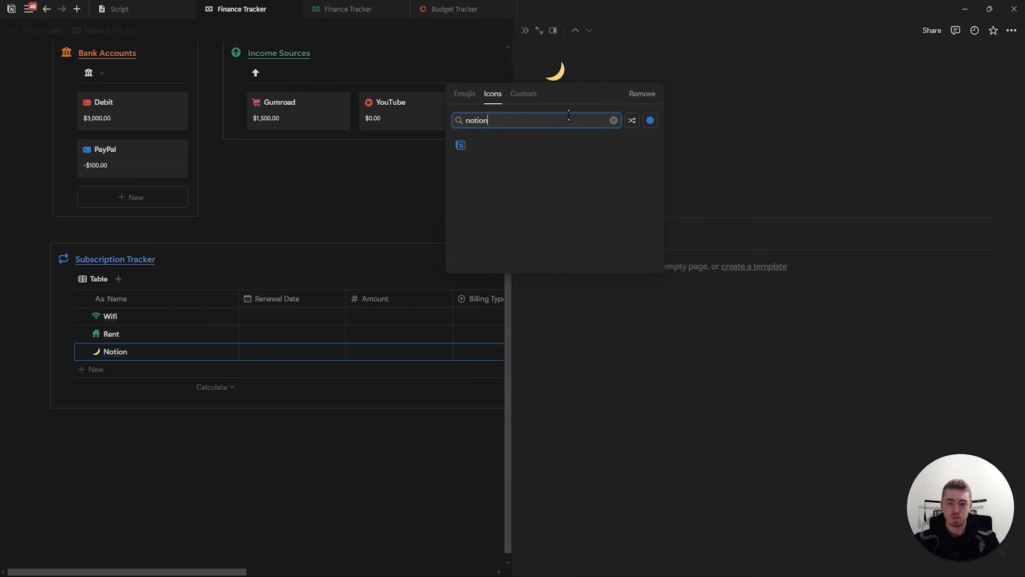
{"action": "left_click", "coordinate": [461, 146]}
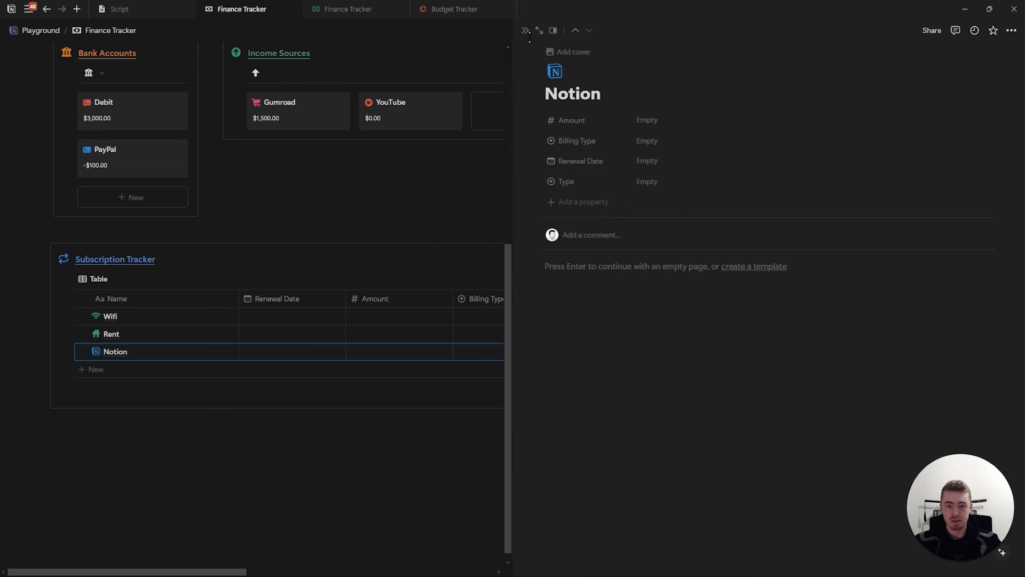
Recolour the Type property's options in the Subscription Tracker: Personal and Living Expenses green, Software blue
{"action": "left_click", "coordinate": [218, 240]}
{"action": "left_click", "coordinate": [587, 299]}
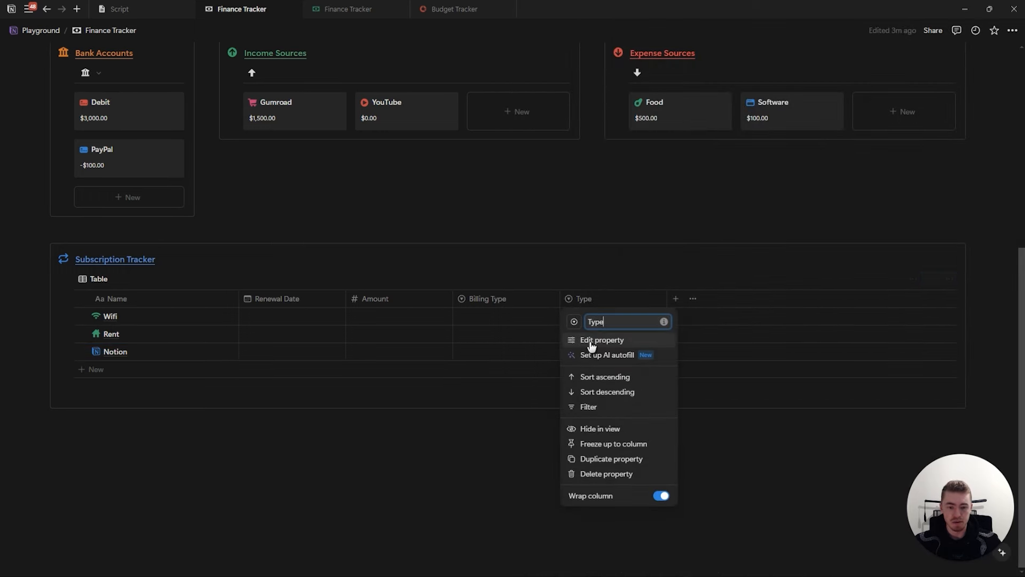
{"action": "left_click", "coordinate": [591, 340]}
{"action": "left_click", "coordinate": [893, 419]}
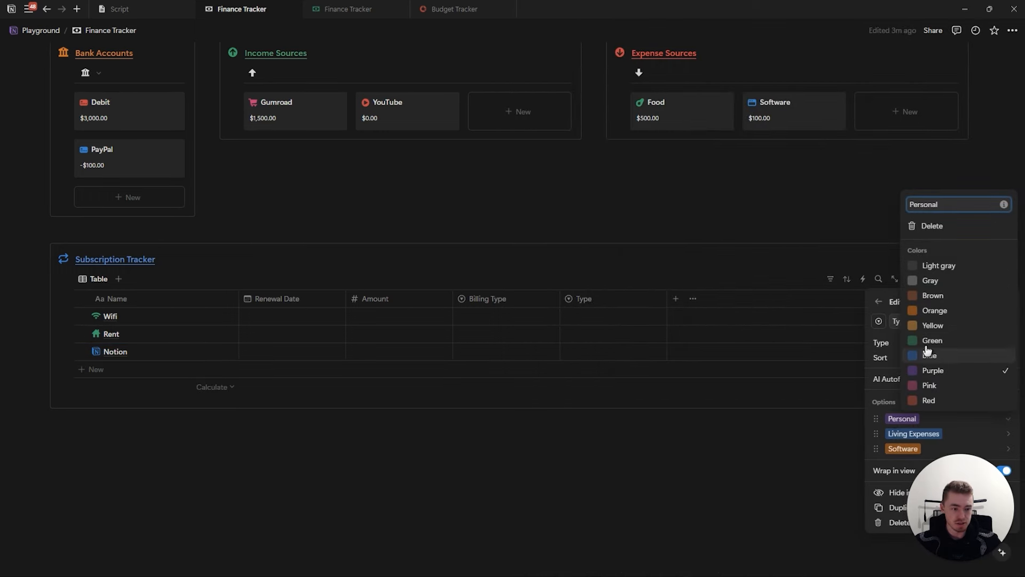
{"action": "left_click", "coordinate": [930, 340]}
{"action": "left_click", "coordinate": [890, 447]}
{"action": "left_click", "coordinate": [893, 449]}
{"action": "left_click", "coordinate": [924, 386]}
{"action": "left_click", "coordinate": [893, 433]}
{"action": "left_click", "coordinate": [893, 433]}
{"action": "left_click", "coordinate": [932, 355]}
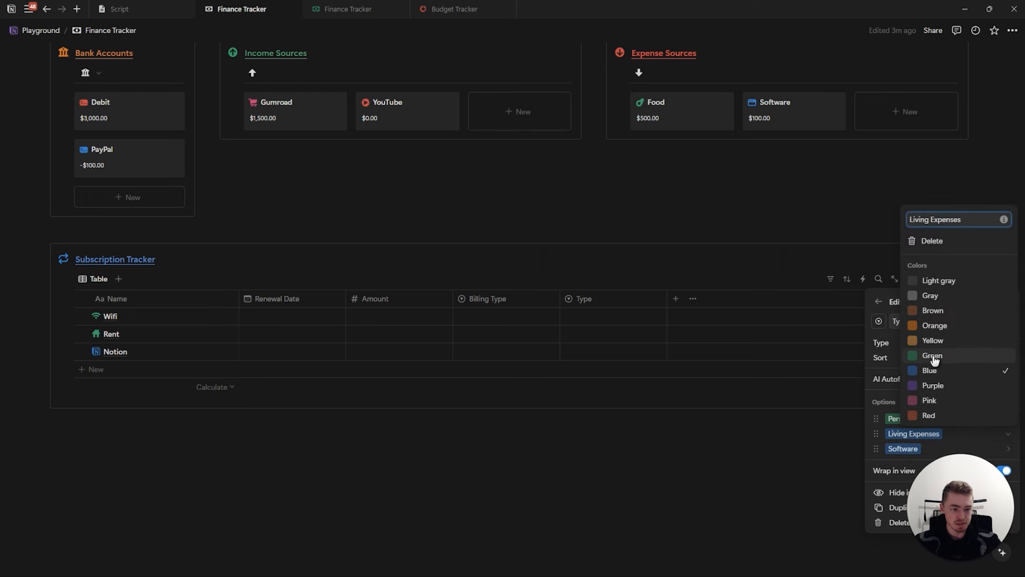
Delete the Personal option from the Type property and close the property settings
{"action": "left_click", "coordinate": [890, 418]}
{"action": "left_click", "coordinate": [893, 419]}
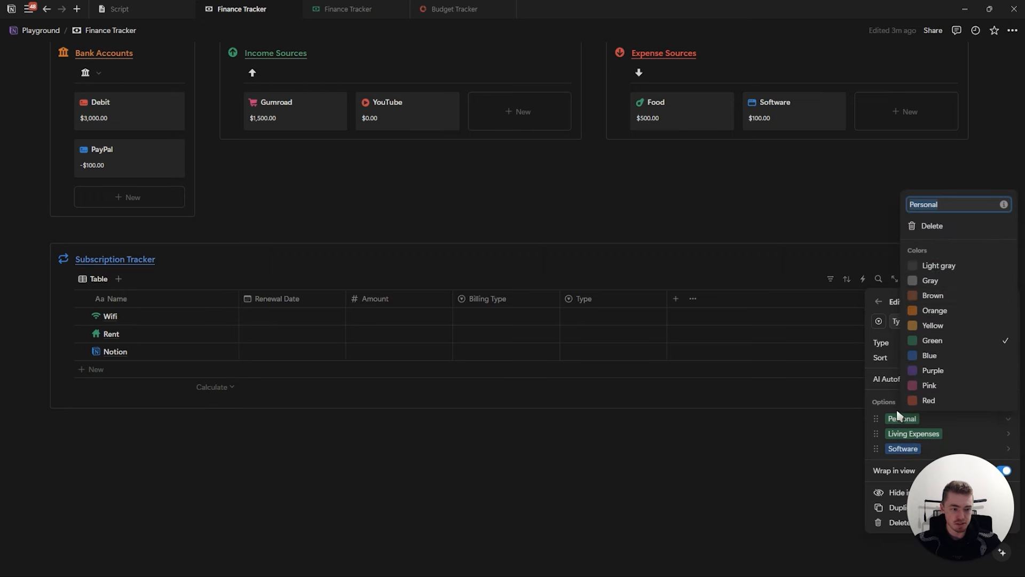
{"action": "left_click", "coordinate": [932, 229]}
{"action": "left_click", "coordinate": [545, 302]}
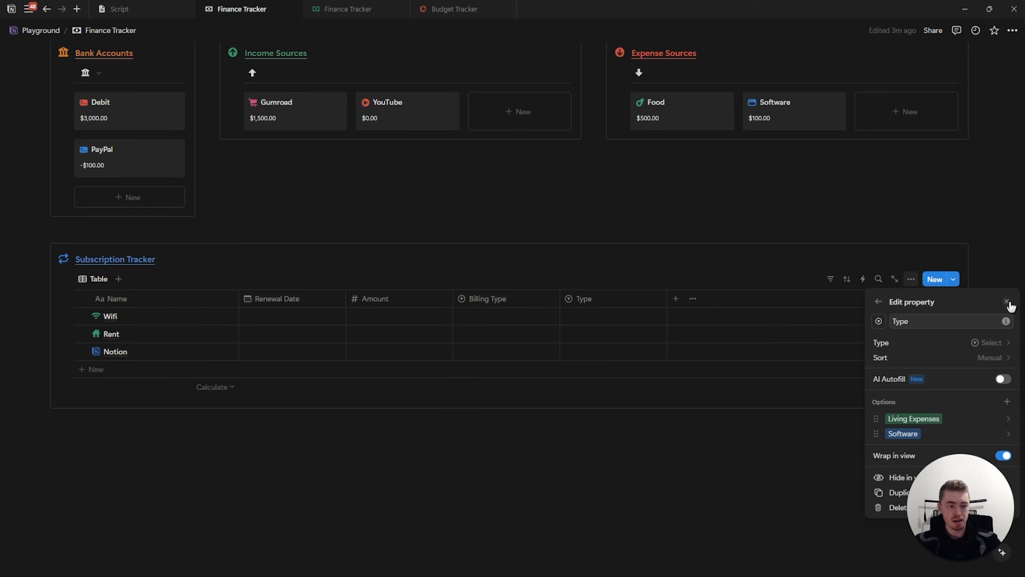
{"action": "left_click", "coordinate": [155, 320]}
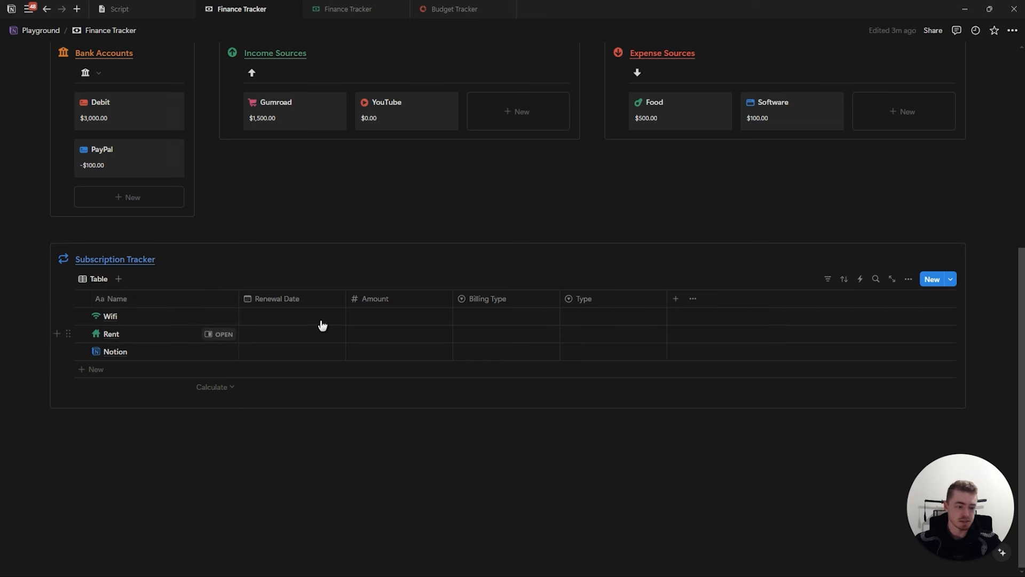
Set the Type of Wifi and Rent to Living Expenses and of Notion to Software
{"action": "left_click", "coordinate": [593, 316]}
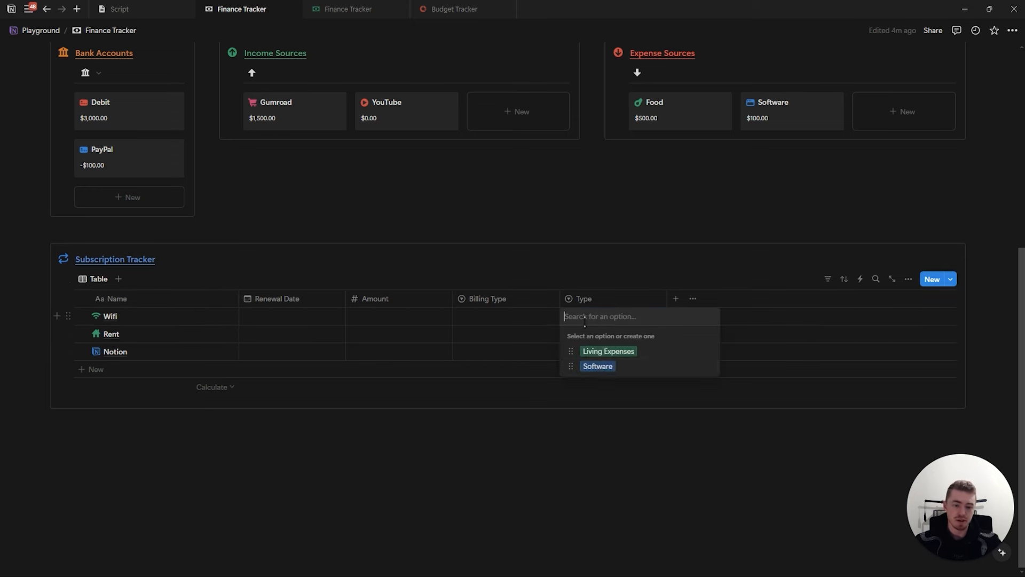
{"action": "left_click", "coordinate": [592, 348]}
{"action": "left_click", "coordinate": [597, 336]}
{"action": "left_click", "coordinate": [599, 369]}
{"action": "left_click", "coordinate": [596, 351]}
{"action": "left_click", "coordinate": [598, 401]}
Reorder the Billing Type options to Monthly, Yearly, Cancelled, Paused
{"action": "left_click", "coordinate": [499, 323]}
{"action": "left_click_drag", "start_coordinate": [486, 396], "coordinate": [486, 351]}
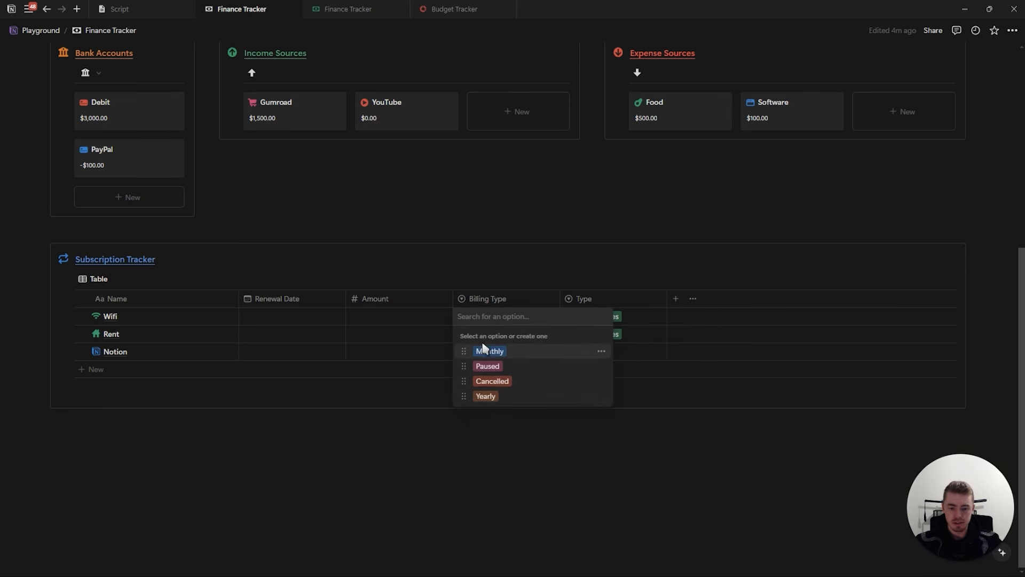
{"action": "mouse_move", "coordinate": [486, 396]}
{"action": "left_mouse_down"}
{"action": "mouse_move", "coordinate": [486, 365]}
{"action": "mouse_move", "coordinate": [483, 381]}
{"action": "left_mouse_up"}
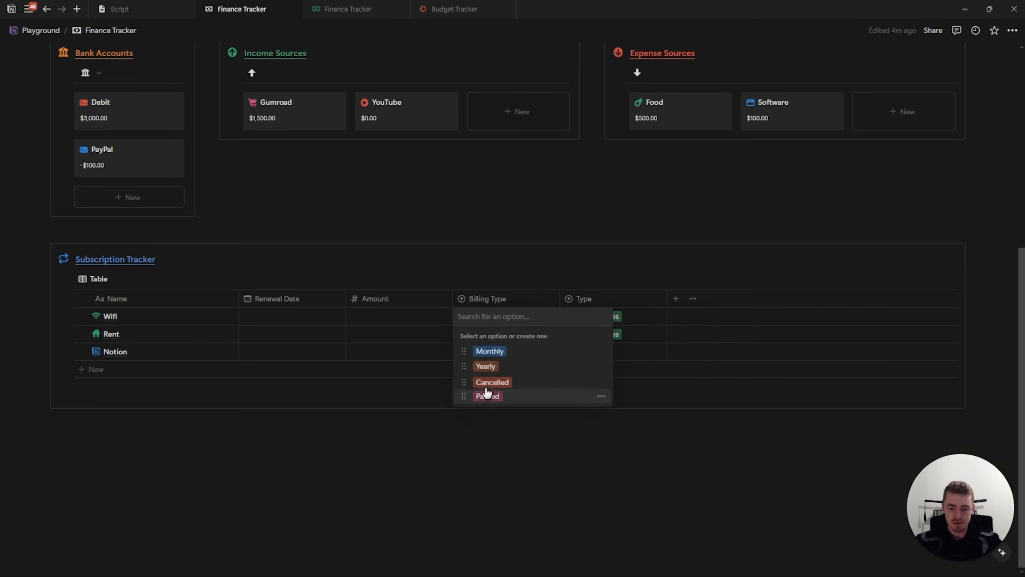
Recolour the Billing Type options: Paused red, Monthly green and Yearly purple
{"action": "left_click", "coordinate": [602, 395]}
{"action": "left_click", "coordinate": [594, 380]}
{"action": "key", "text": "Escape"}
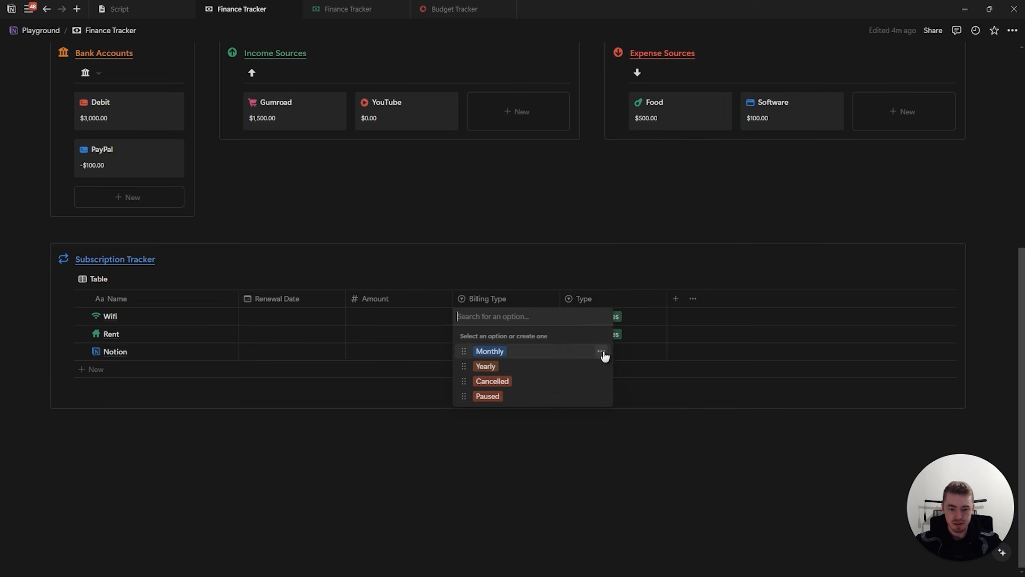
{"action": "left_click", "coordinate": [602, 351]}
{"action": "left_click", "coordinate": [579, 275]}
{"action": "key", "text": "Escape"}
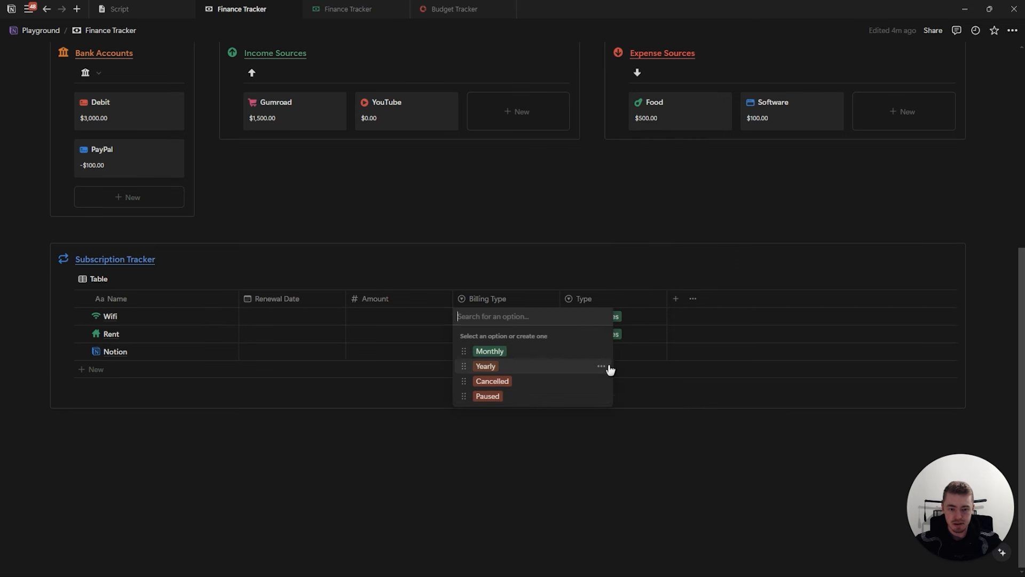
{"action": "left_click", "coordinate": [602, 366]}
{"action": "left_click", "coordinate": [580, 319]}
{"action": "left_click", "coordinate": [471, 347]}
{"action": "left_click", "coordinate": [486, 288]}
Set the Billing Type of Wifi and Rent to Monthly and of Notion to Yearly
{"action": "left_click", "coordinate": [485, 316]}
{"action": "left_click", "coordinate": [495, 351]}
{"action": "left_click", "coordinate": [492, 340]}
{"action": "left_click", "coordinate": [488, 369]}
{"action": "left_click", "coordinate": [481, 352]}
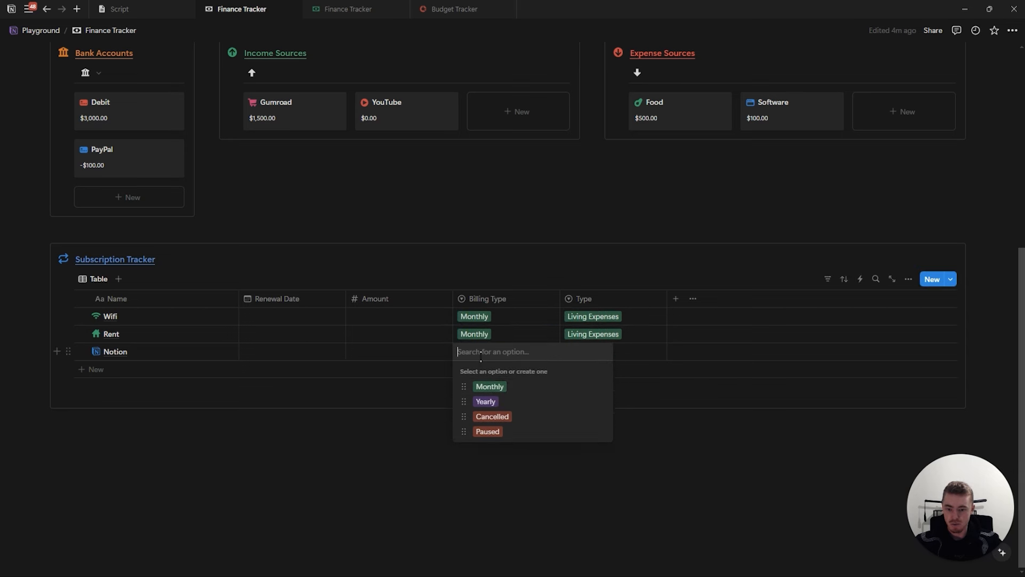
{"action": "left_click", "coordinate": [492, 407]}
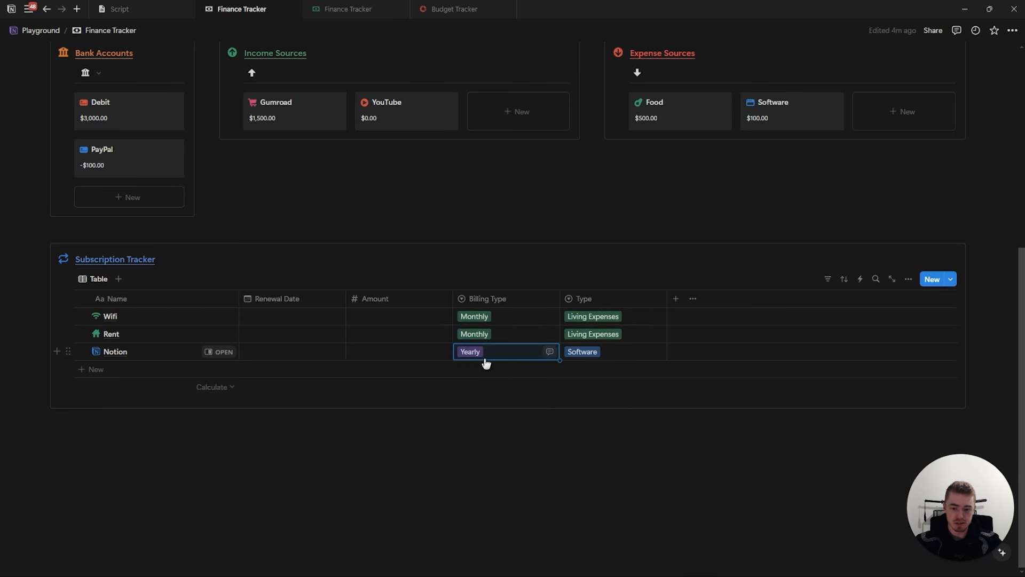
Enter the subscription amounts: 50 for Wifi, 500 for Rent and 120 for Notion
{"action": "left_click", "coordinate": [395, 318]}
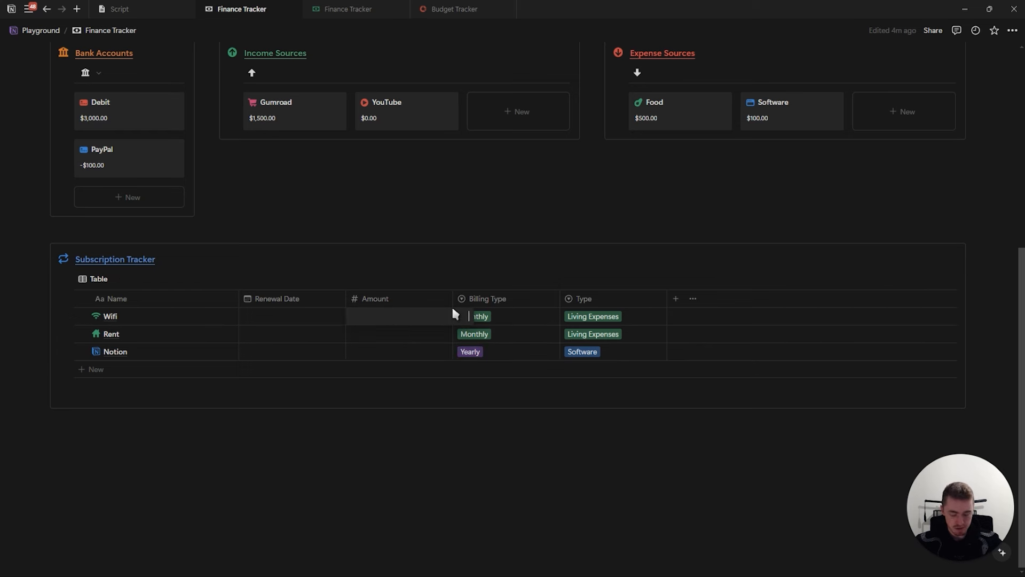
{"action": "type", "text": "50"}
{"action": "left_click", "coordinate": [440, 335]}
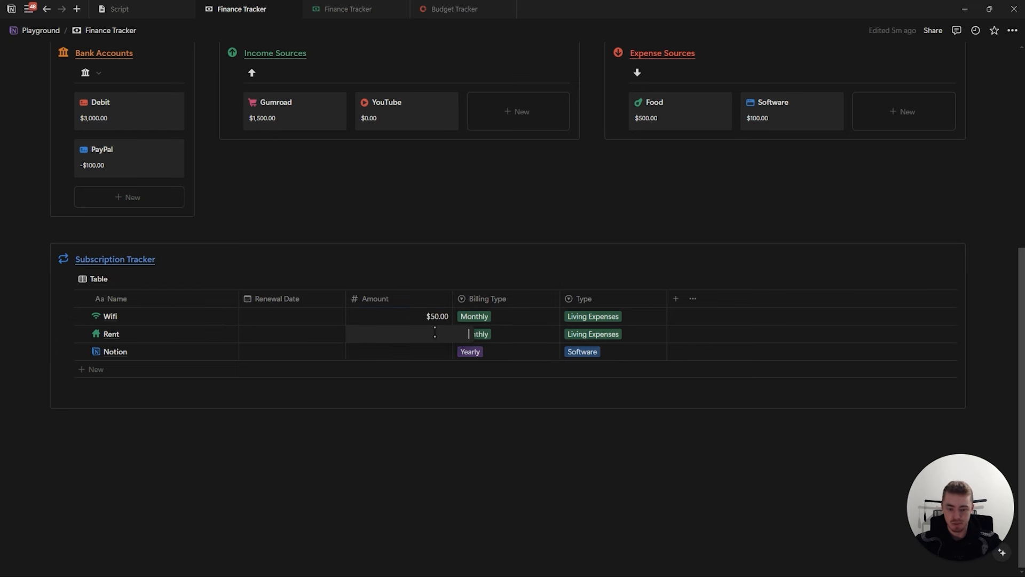
{"action": "type", "text": "500"}
{"action": "left_click", "coordinate": [436, 356]}
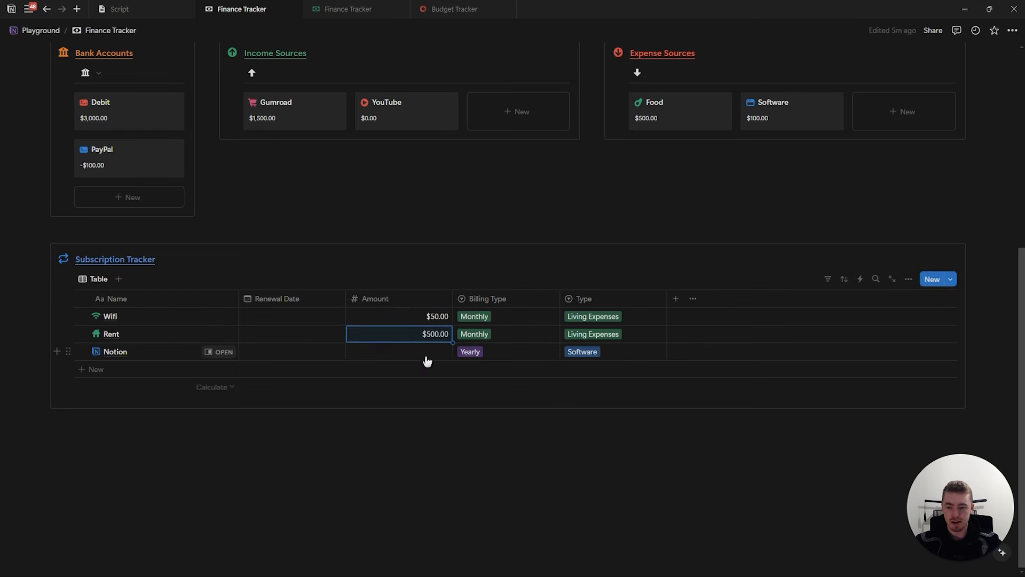
{"action": "type", "text": "120"}
{"action": "key", "text": "Return"}
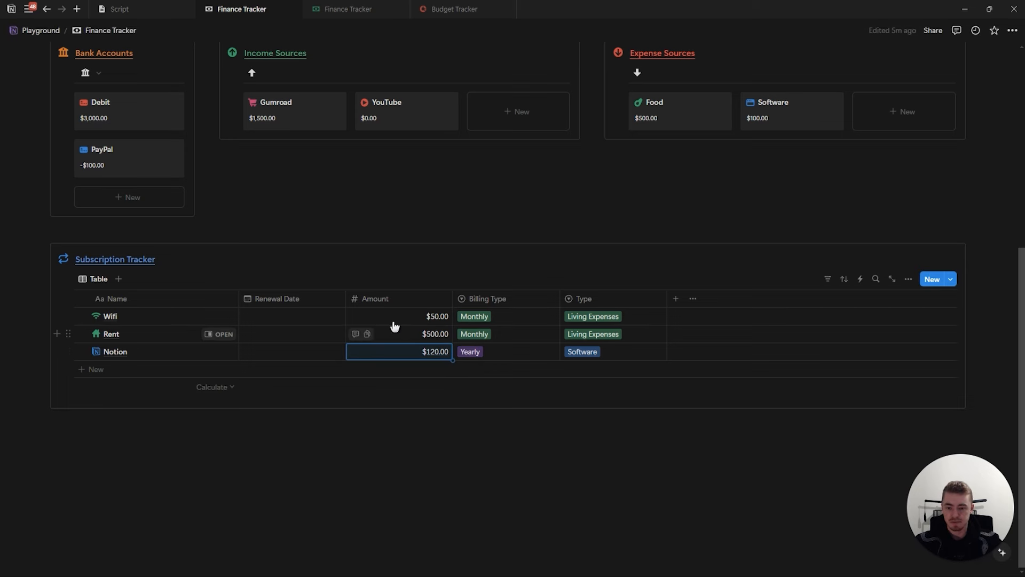
Set the renewal dates to September 14, 2024 for Wifi, October 1, 2024 for Rent and January 18, 2025 for Notion
{"action": "left_click", "coordinate": [314, 319]}
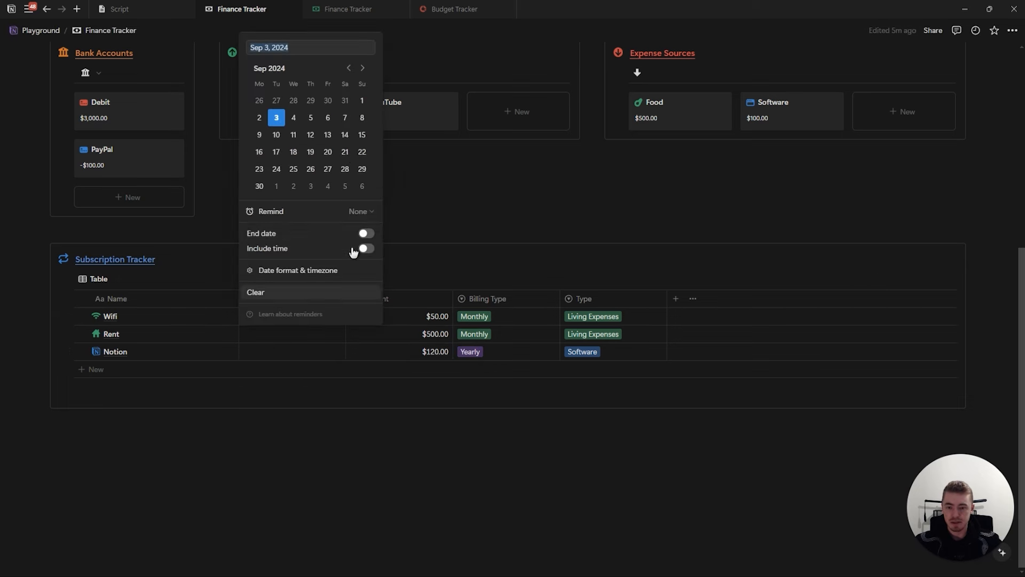
{"action": "left_click", "coordinate": [345, 135]}
{"action": "left_click", "coordinate": [300, 335]}
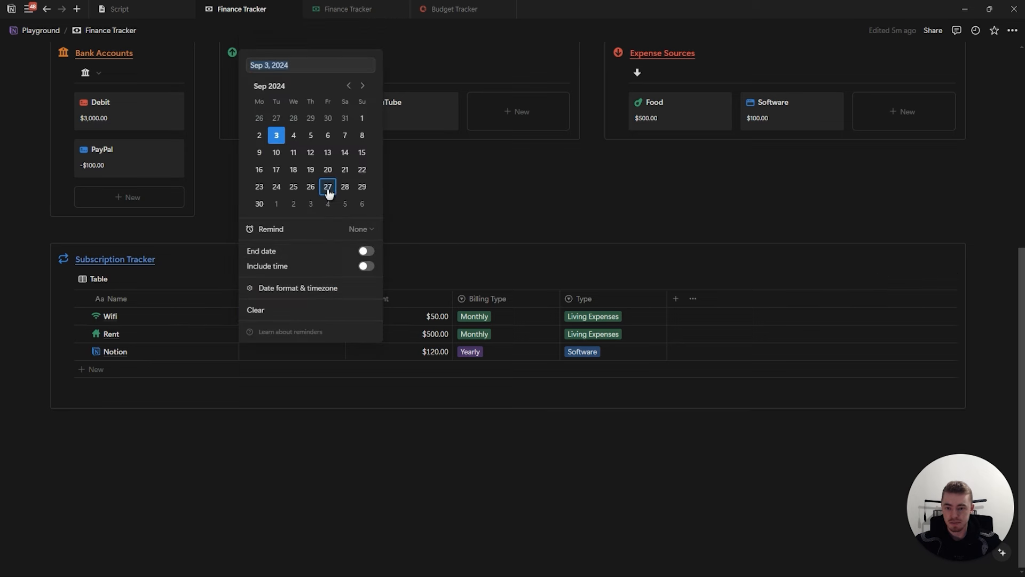
{"action": "left_click", "coordinate": [277, 221]}
{"action": "left_click", "coordinate": [264, 352]}
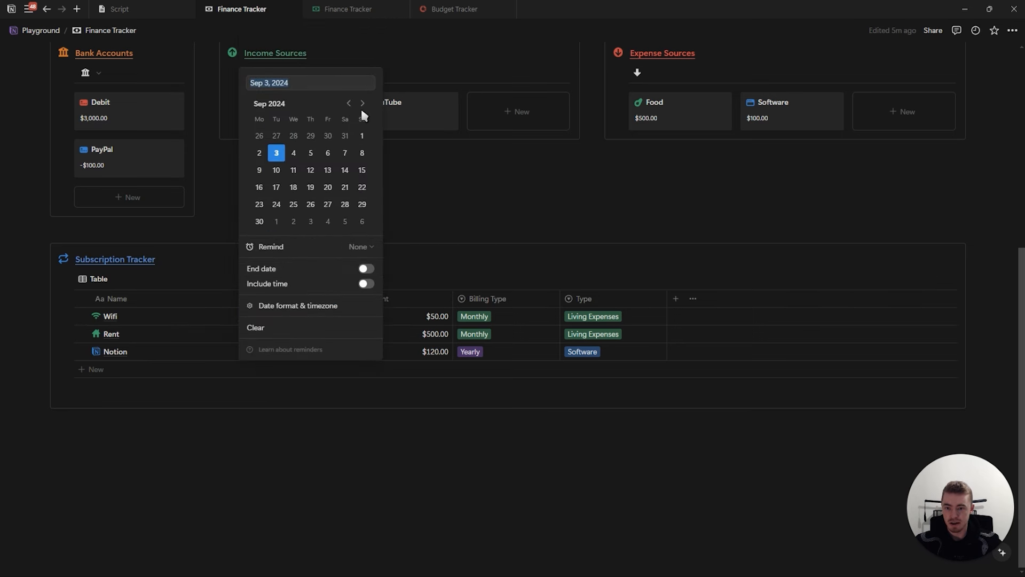
{"action": "left_click", "coordinate": [362, 103]}
{"action": "left_click", "coordinate": [363, 103]}
{"action": "left_click", "coordinate": [363, 103]}
{"action": "left_click", "coordinate": [363, 103]}
{"action": "left_click", "coordinate": [345, 170]}
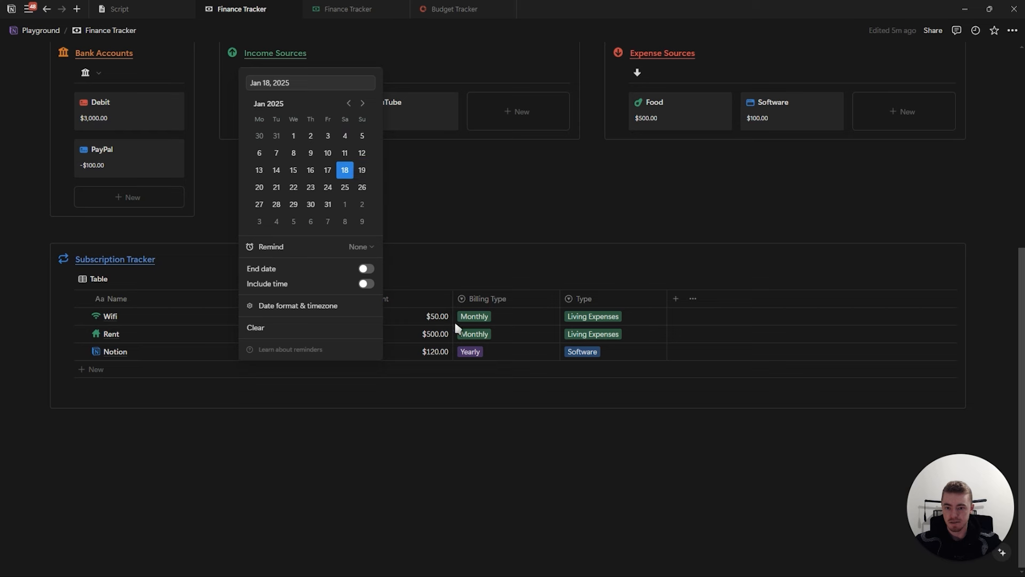
{"action": "left_click", "coordinate": [471, 343]}
{"action": "left_click", "coordinate": [440, 257]}
Narrow the Name, Amount, Billing Type and Type columns of the Subscription Tracker table to fit their contents
{"action": "left_click_drag", "start_coordinate": [238, 303], "coordinate": [179, 303]}
{"action": "left_click_drag", "start_coordinate": [394, 297], "coordinate": [350, 298]}
{"action": "left_click_drag", "start_coordinate": [457, 303], "coordinate": [427, 299]}
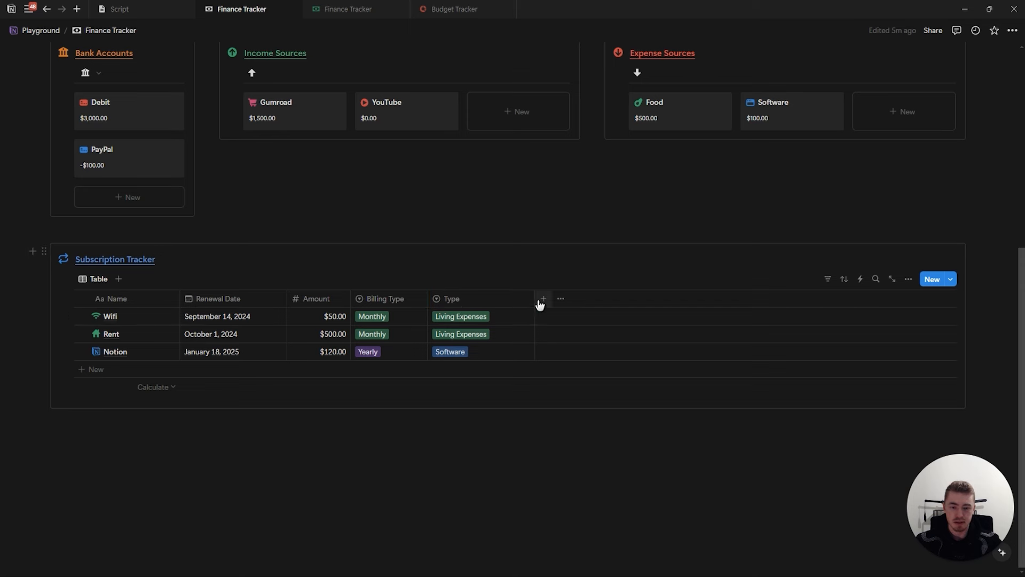
{"action": "left_click_drag", "start_coordinate": [530, 308], "coordinate": [513, 308]}
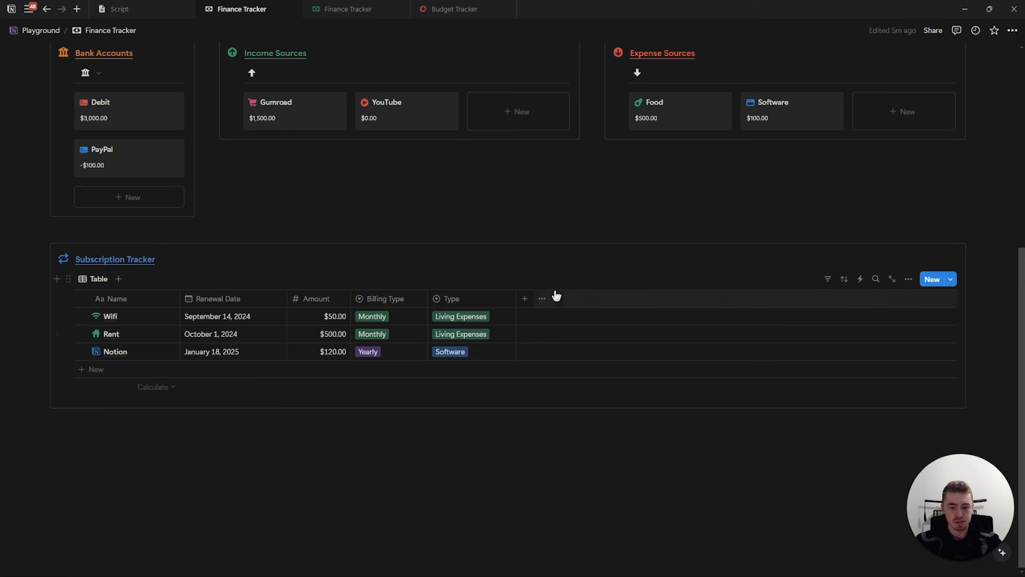
Add a formula property named Monthly Costs to the Subscription Tracker and open its formula for editing
{"action": "left_click", "coordinate": [525, 299]}
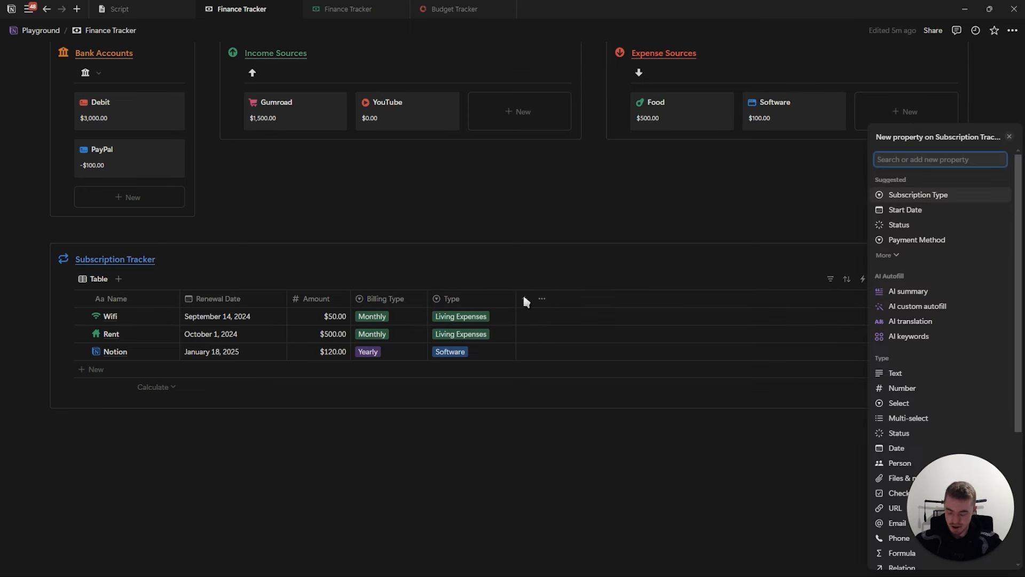
{"action": "type", "text": "f"}
{"action": "left_click", "coordinate": [891, 410]}
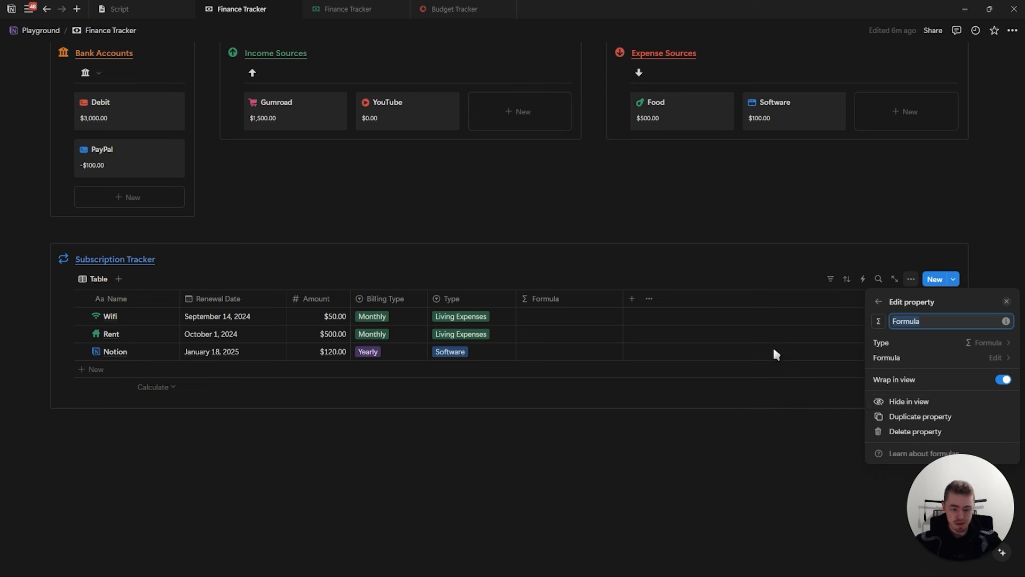
{"action": "type", "text": "Monthly Costs"}
{"action": "key", "text": "Return"}
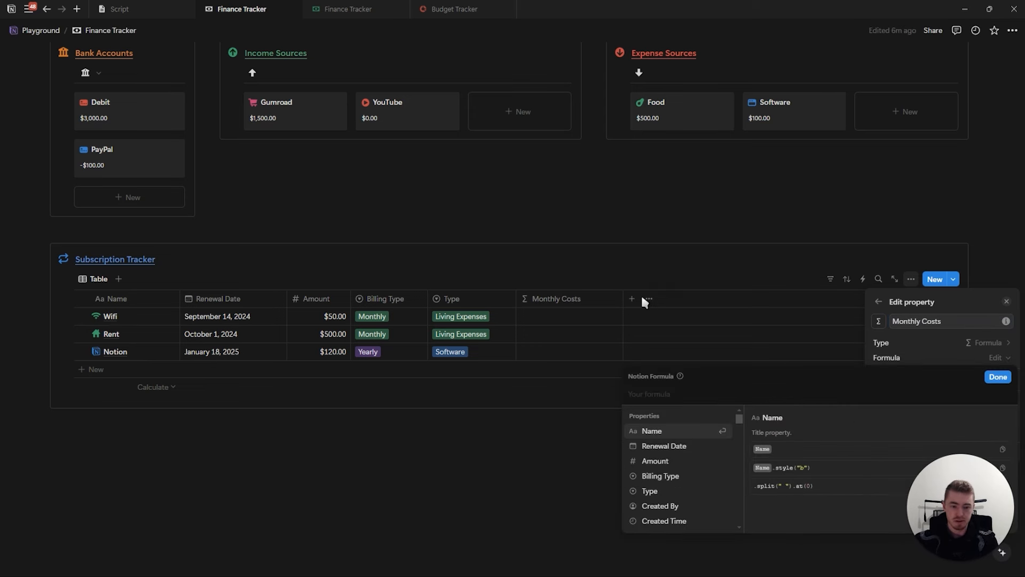
Start the Monthly Costs formula with an ifs() function that returns 0 when Billing Type == "Canceled"
{"action": "type", "text": "if"}
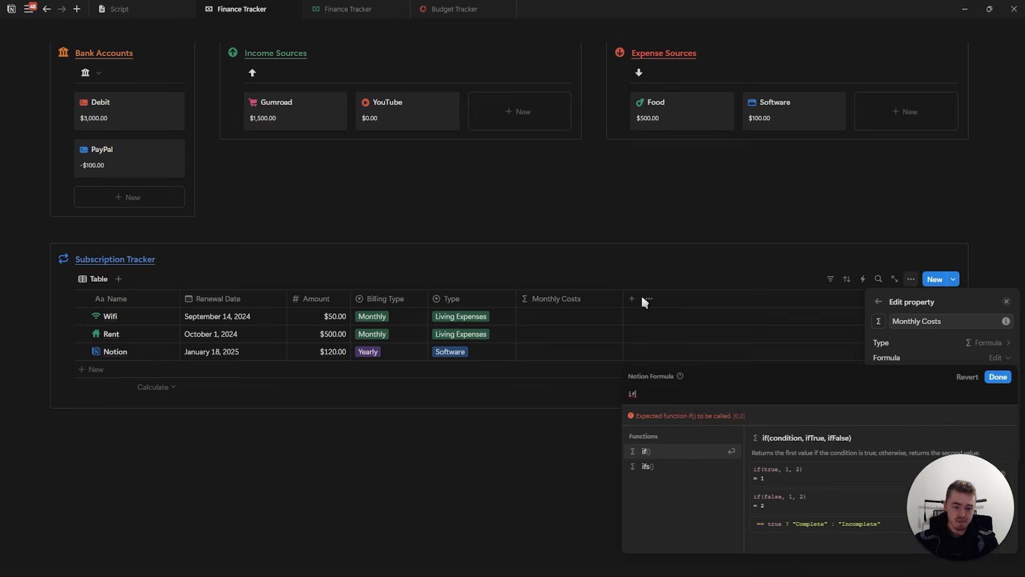
{"action": "key", "text": "Down"}
{"action": "key", "text": "Return"}
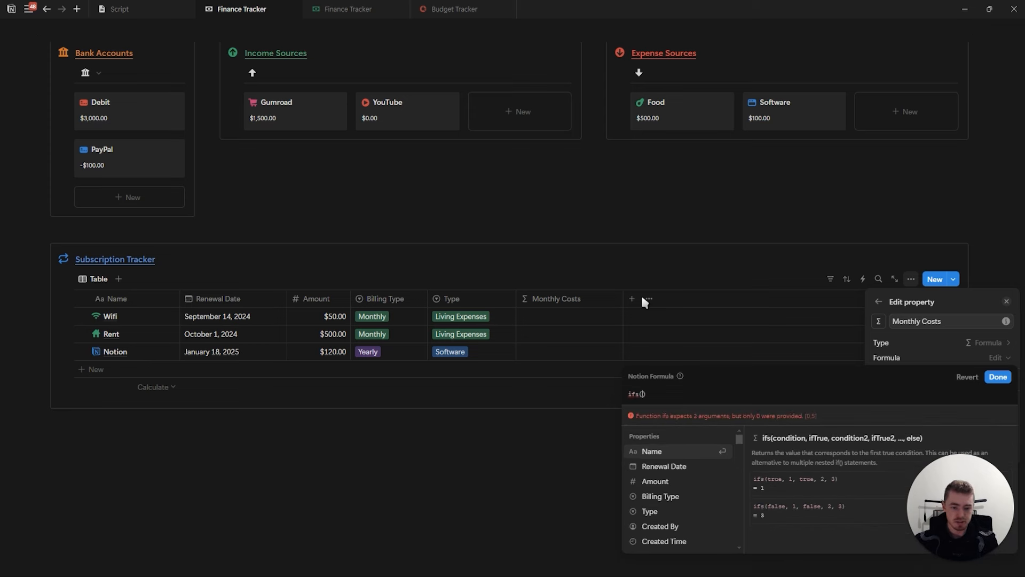
{"action": "type", "text": "bil"}
{"action": "key", "text": "Return"}
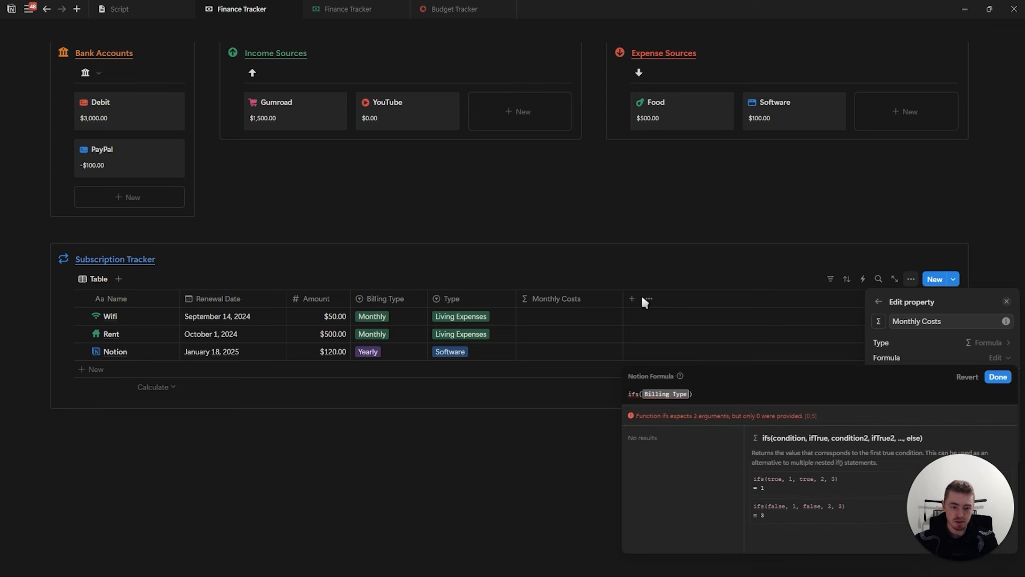
{"action": "type", "text": "== \"Cand"}
{"action": "type", "text": "eled\", "}
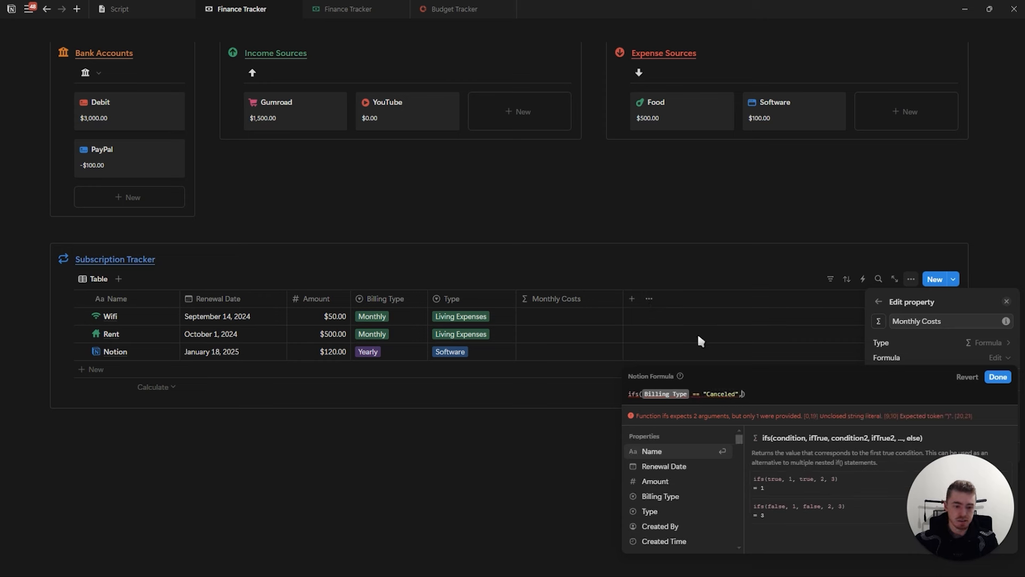
{"action": "type", "text": "0,"}
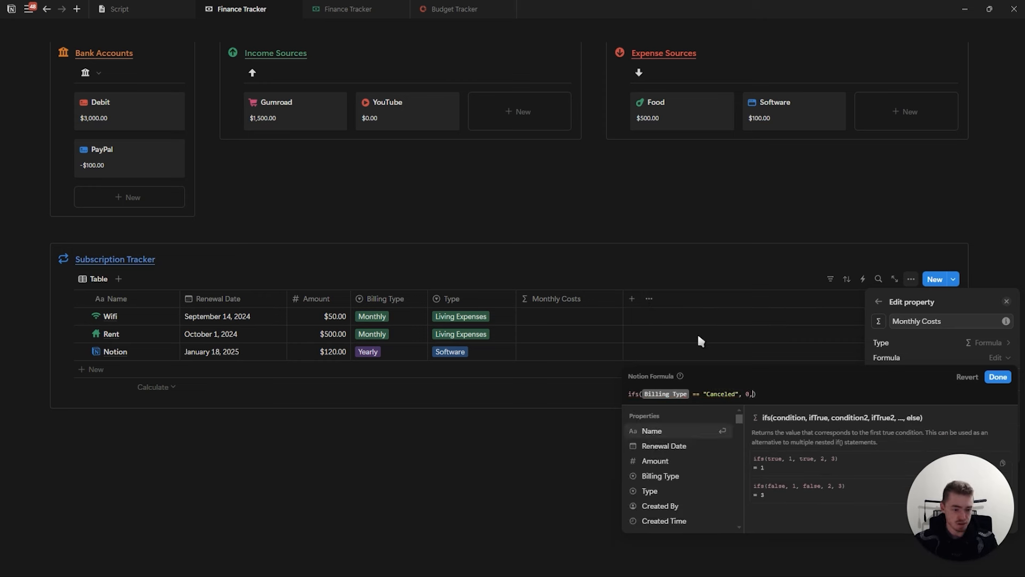
Add a condition to the Monthly Costs formula that returns 0 when Billing Type == "Paused"
{"action": "key", "text": "shift+Return"}
{"action": "type", "text": "bil"}
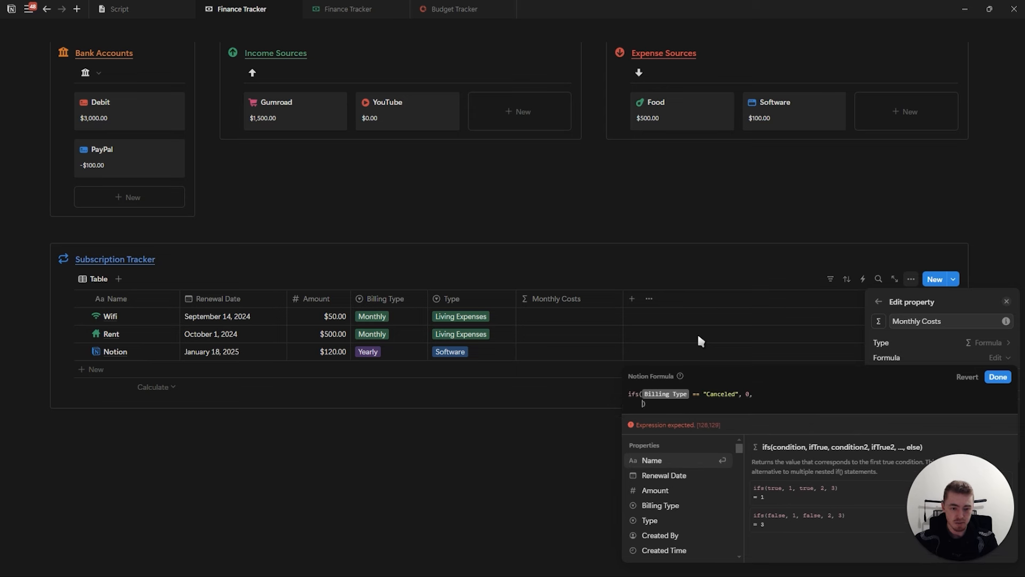
{"action": "key", "text": "Return"}
{"action": "type", "text": "== \"o"}
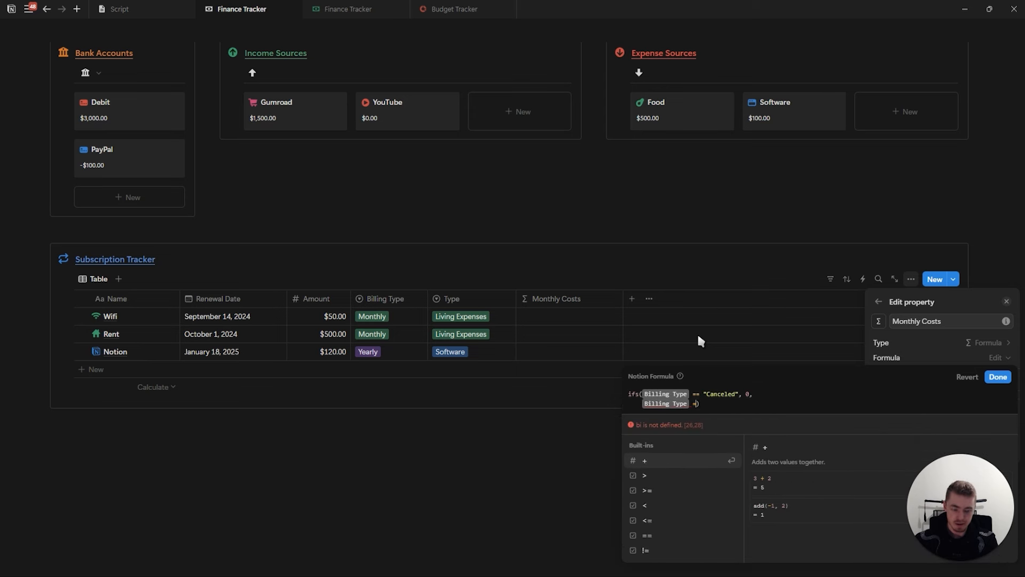
{"action": "key", "text": "BackSpace"}
{"action": "type", "text": "Paused"}
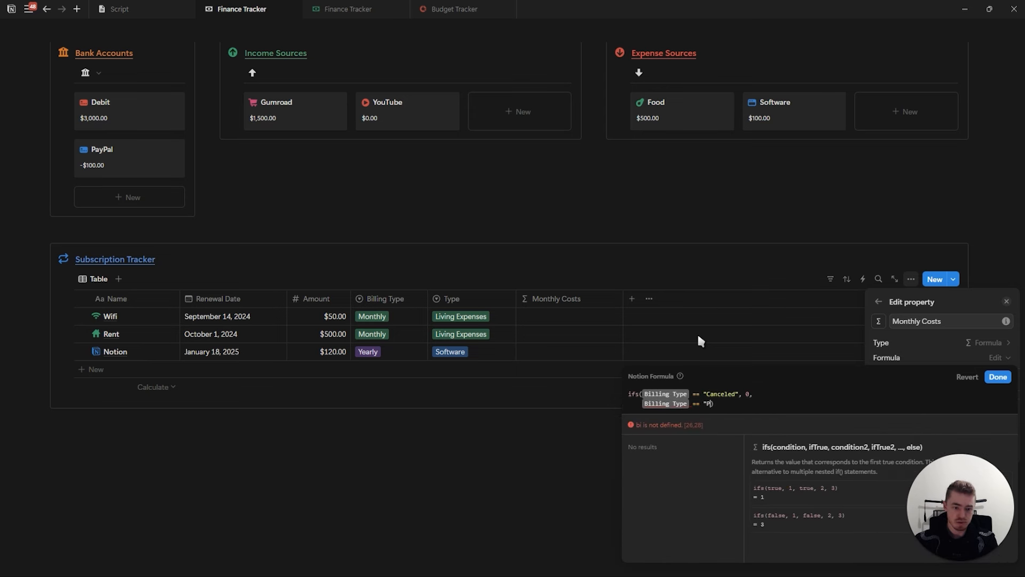
{"action": "type", "text": "\", 0"}
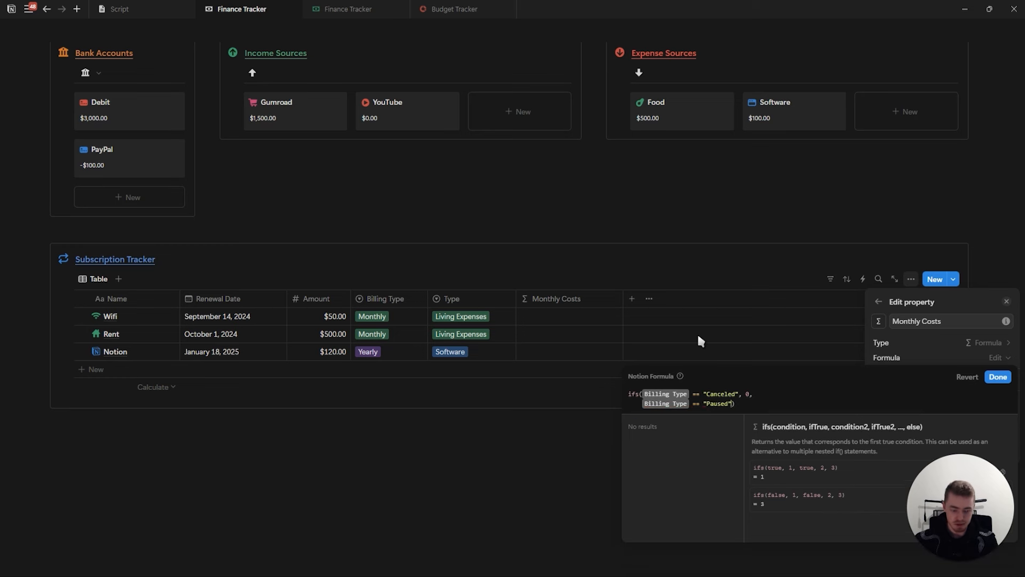
{"action": "type", "text": ","}
Add a condition to the Monthly Costs formula that returns Amount / 12 when Billing Type == "Yearly"
{"action": "key", "text": "shift+Return"}
{"action": "type", "text": "Billing"}
{"action": "key", "text": "Return"}
{"action": "type", "text": "=="}
{"action": "type", "text": " \"Yearly\", "}
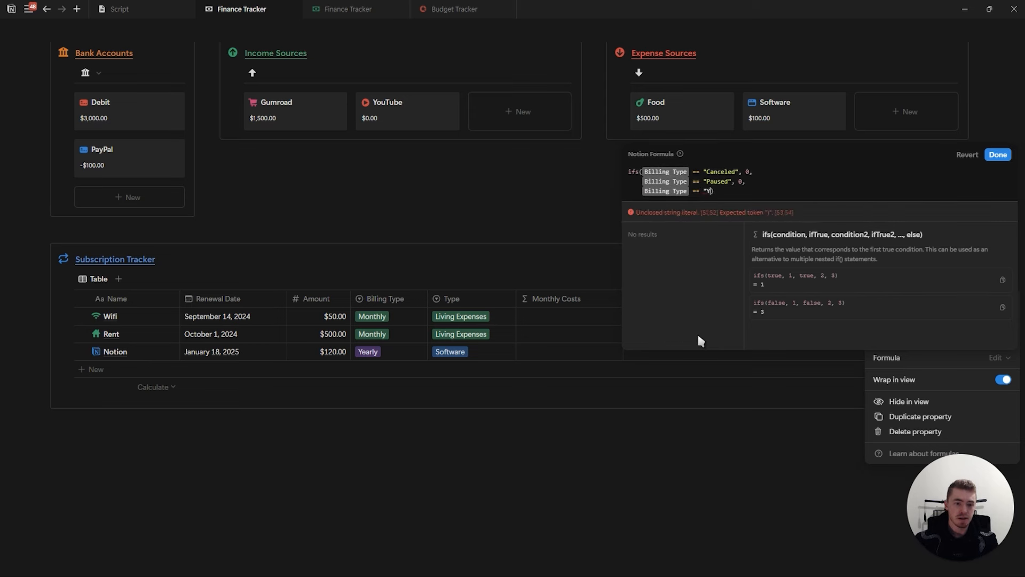
{"action": "type", "text": "Am"}
{"action": "key", "text": "Return"}
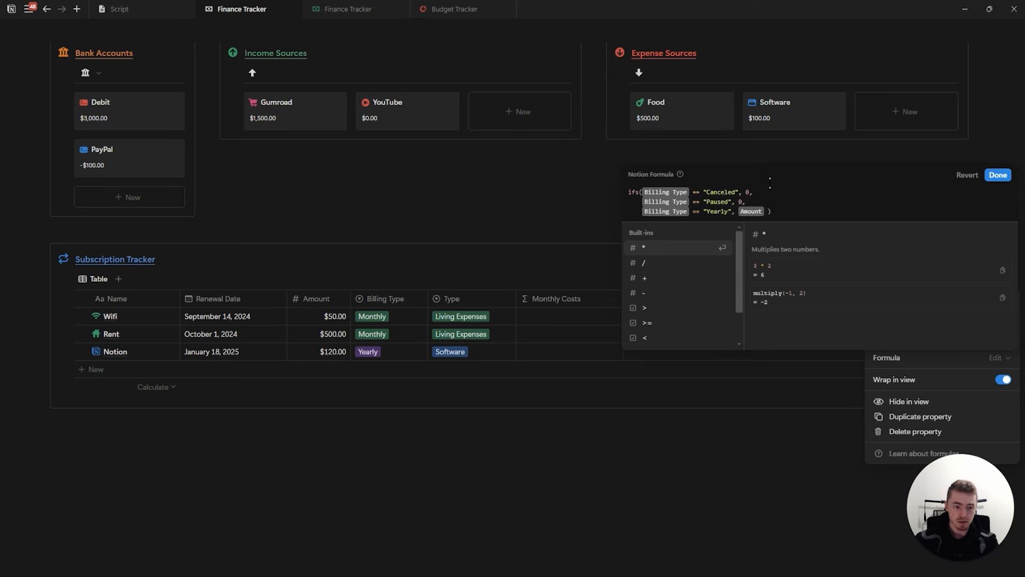
{"action": "type", "text": "/ 12"}
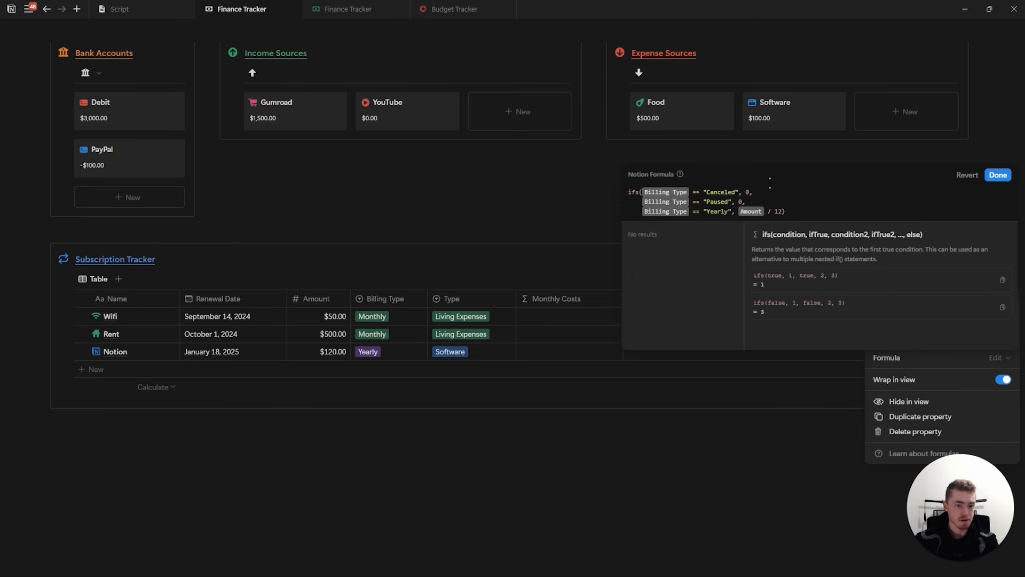
{"action": "type", "text": ","}
Finish the Monthly Costs formula with Amount as the fallback value on a new line and save it
{"action": "key", "text": "shift+Return"}
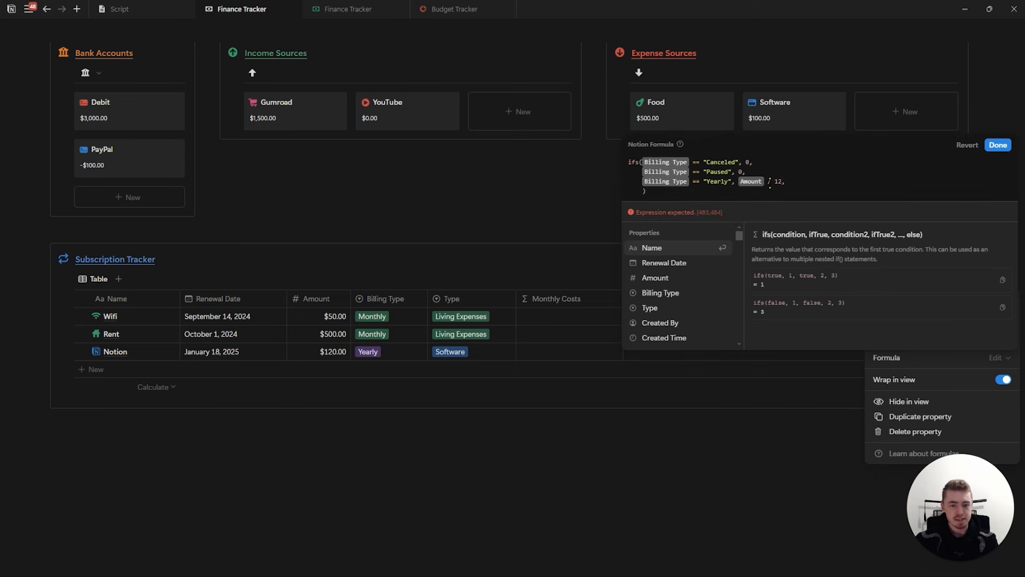
{"action": "type", "text": "b"}
{"action": "key", "text": "BackSpace"}
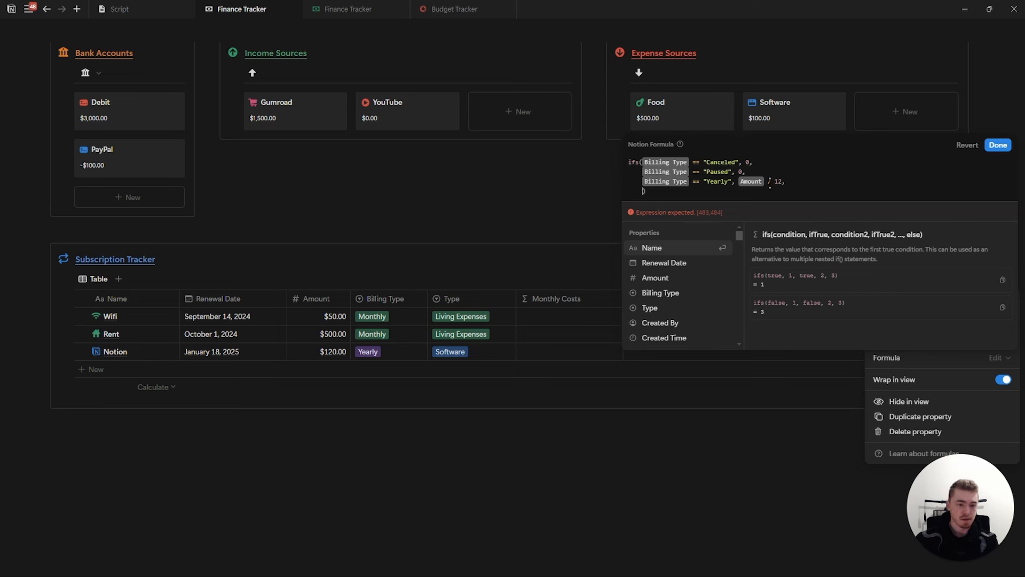
{"action": "type", "text": "am"}
{"action": "key", "text": "Return"}
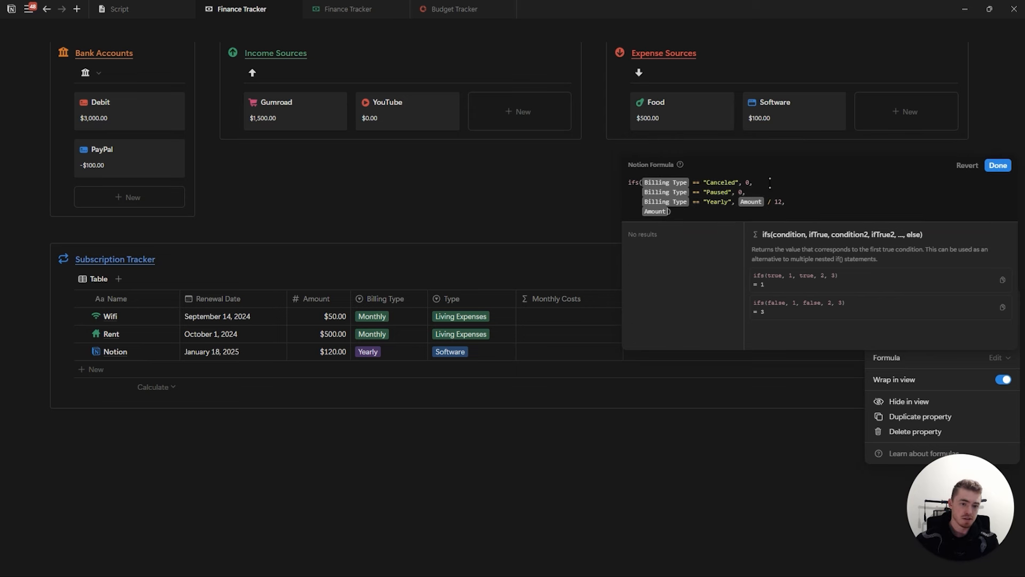
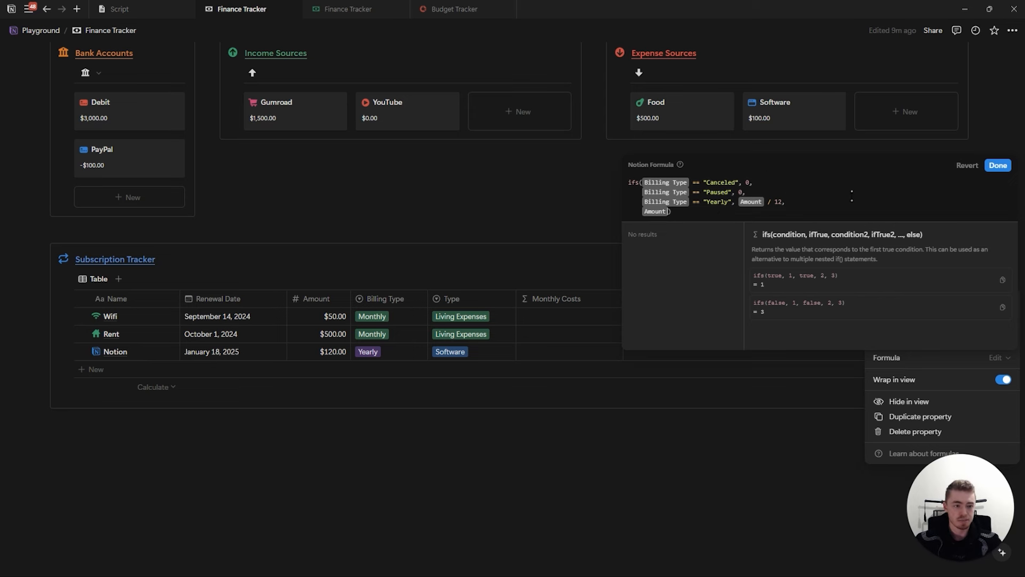
{"action": "left_click", "coordinate": [998, 165]}
Format the Monthly Costs property as US Dollar and narrow its column to fit the contents
{"action": "left_click", "coordinate": [916, 373]}
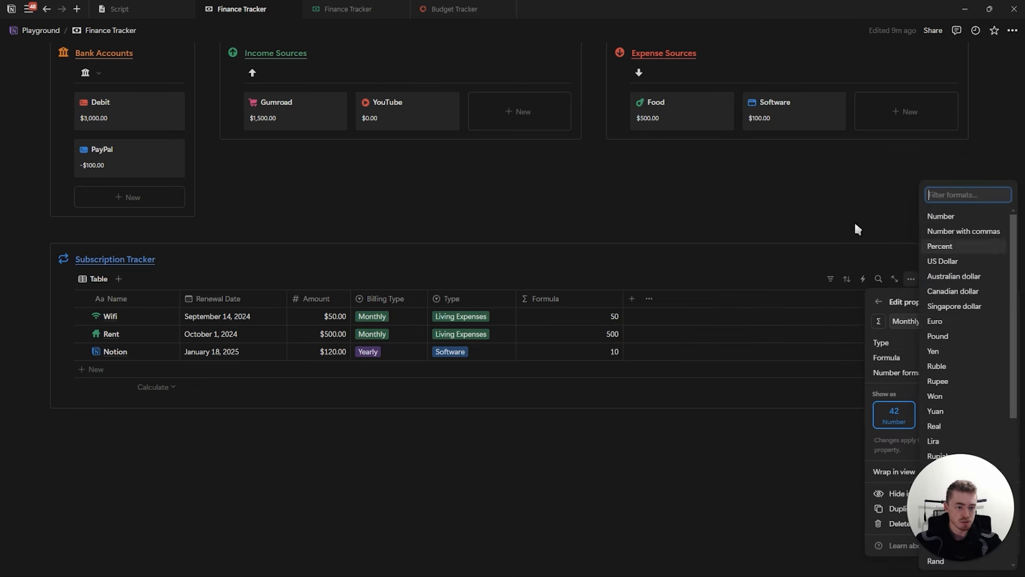
{"action": "left_click", "coordinate": [957, 269]}
{"action": "left_click", "coordinate": [778, 279]}
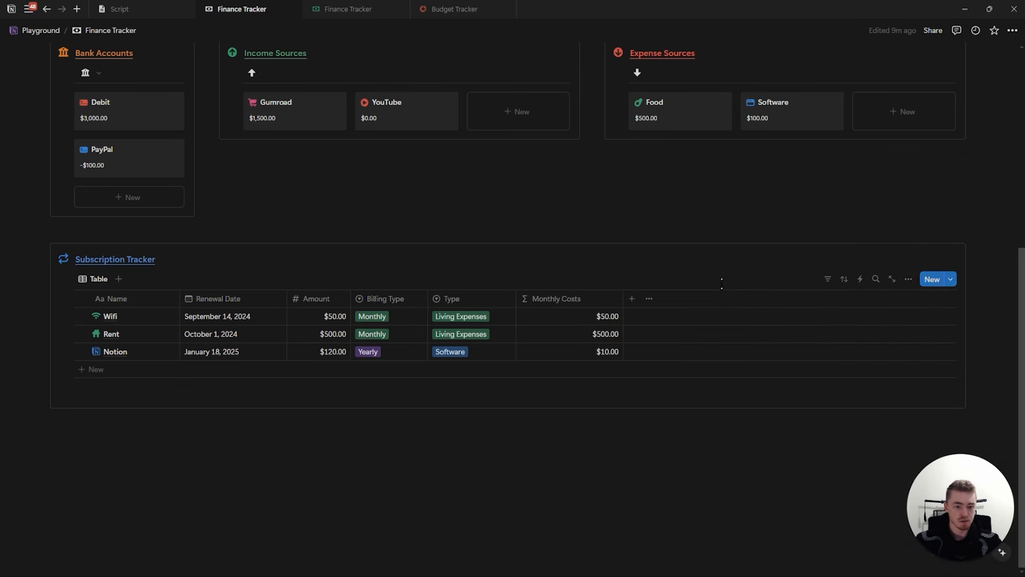
{"action": "left_click_drag", "start_coordinate": [624, 300], "coordinate": [592, 298]}
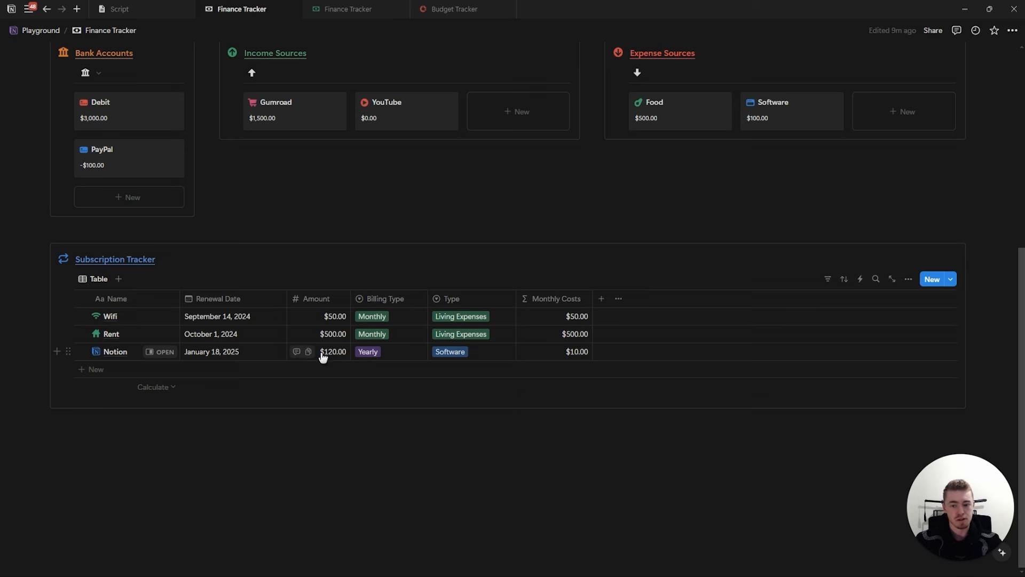
Duplicate the Monthly Costs property and rename the copy Yearly Costs
{"action": "left_click", "coordinate": [559, 302]}
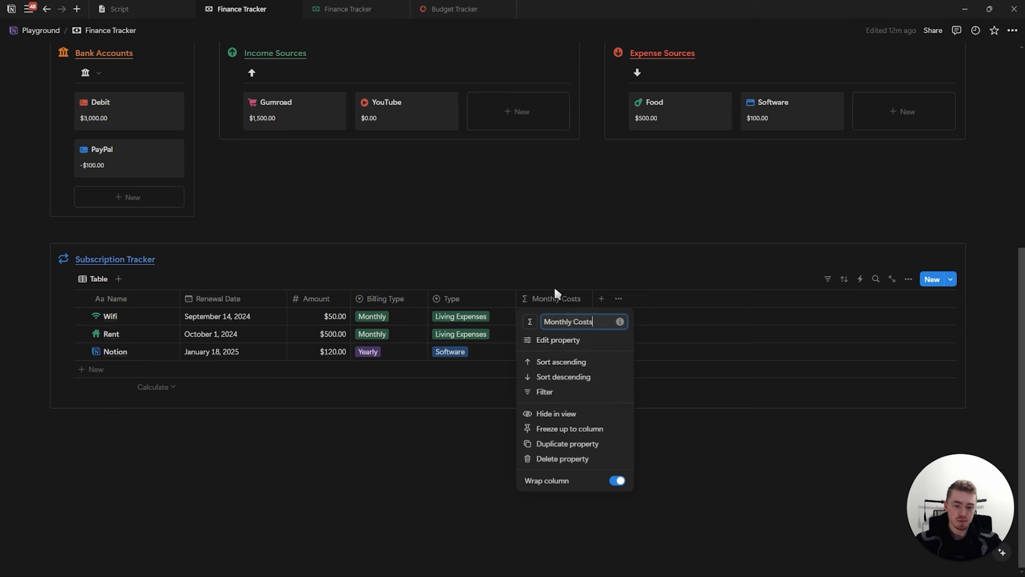
{"action": "left_click", "coordinate": [558, 448]}
{"action": "left_click", "coordinate": [620, 310]}
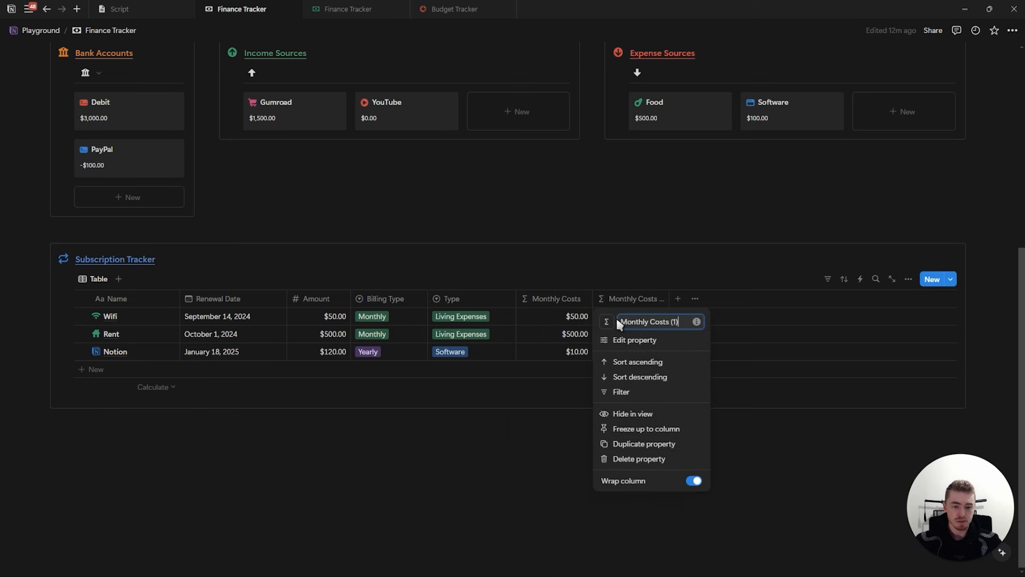
{"action": "double_click", "coordinate": [626, 321]}
{"action": "type", "text": "Year"}
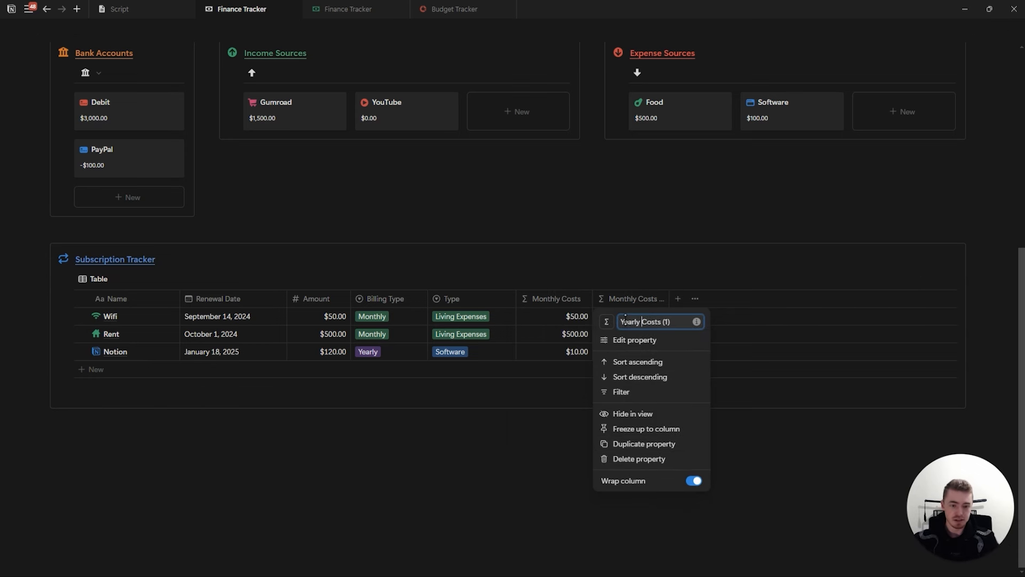
{"action": "key", "text": "Return"}
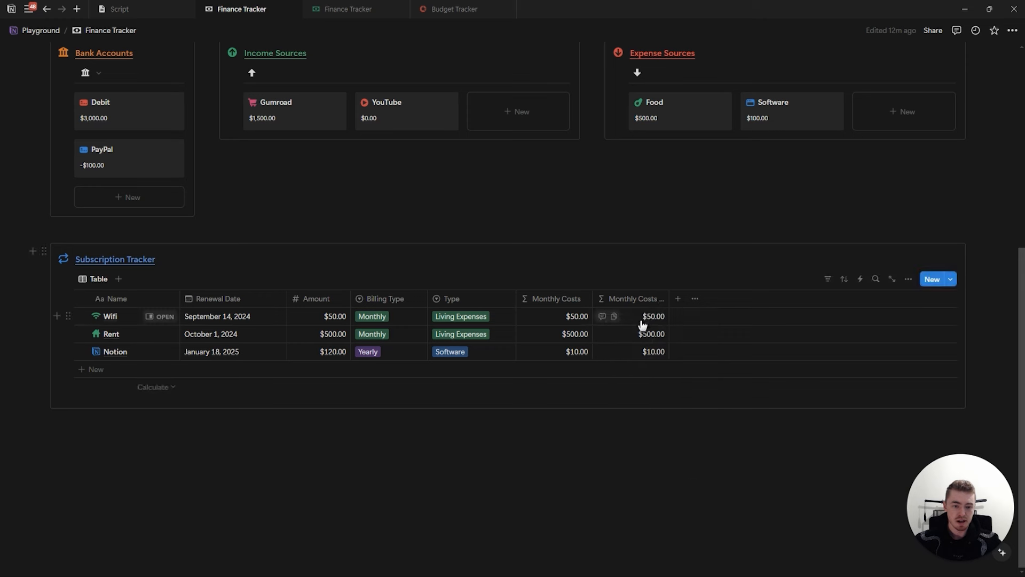
Replace the Yearly Costs formula with Monthly Costs * 12 and save it
{"action": "left_click", "coordinate": [647, 316]}
{"action": "key", "text": "BackSpace"}
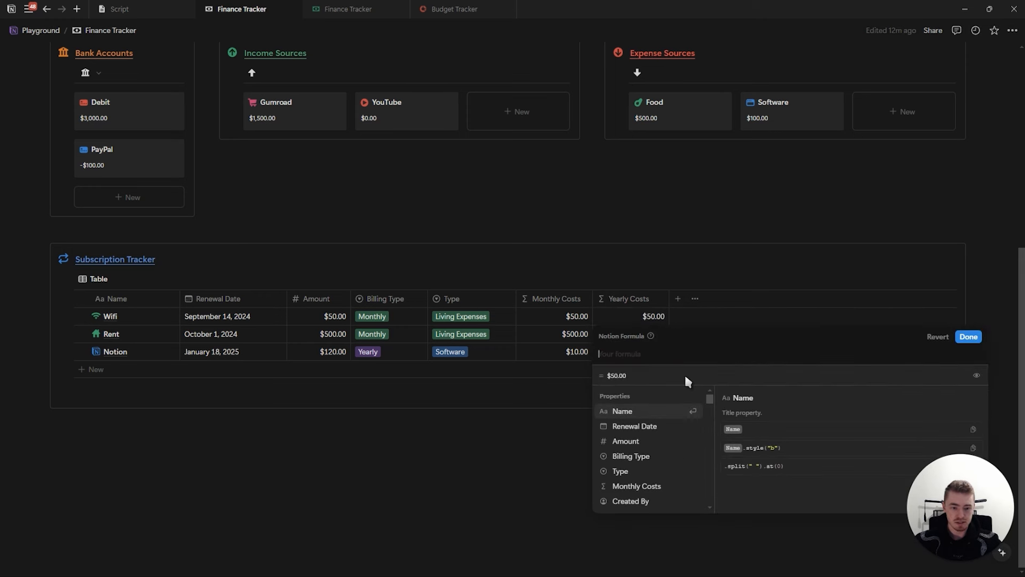
{"action": "type", "text": "mon"}
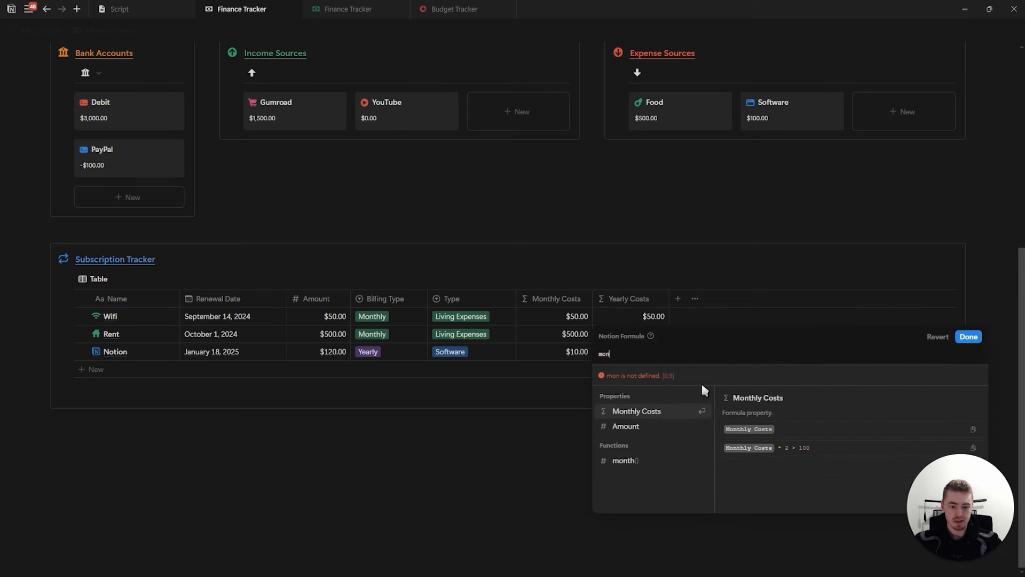
{"action": "left_click", "coordinate": [687, 411]}
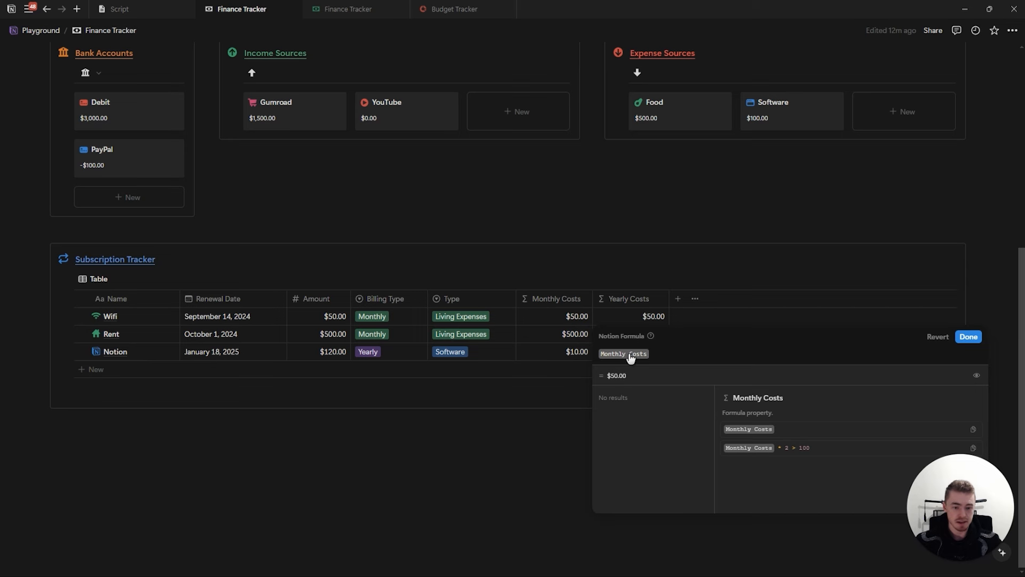
{"action": "type", "text": "* 12"}
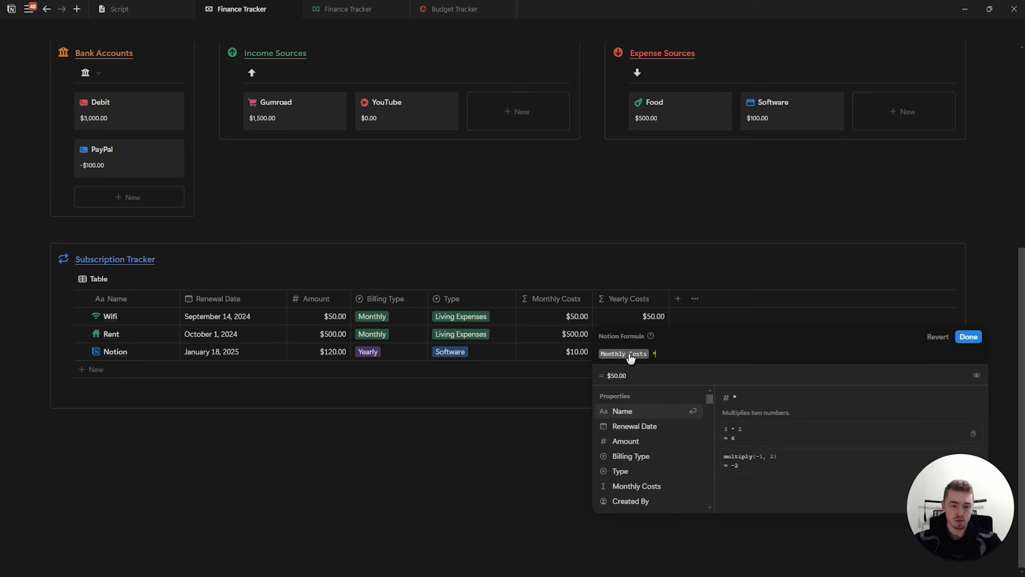
{"action": "left_click", "coordinate": [970, 337]}
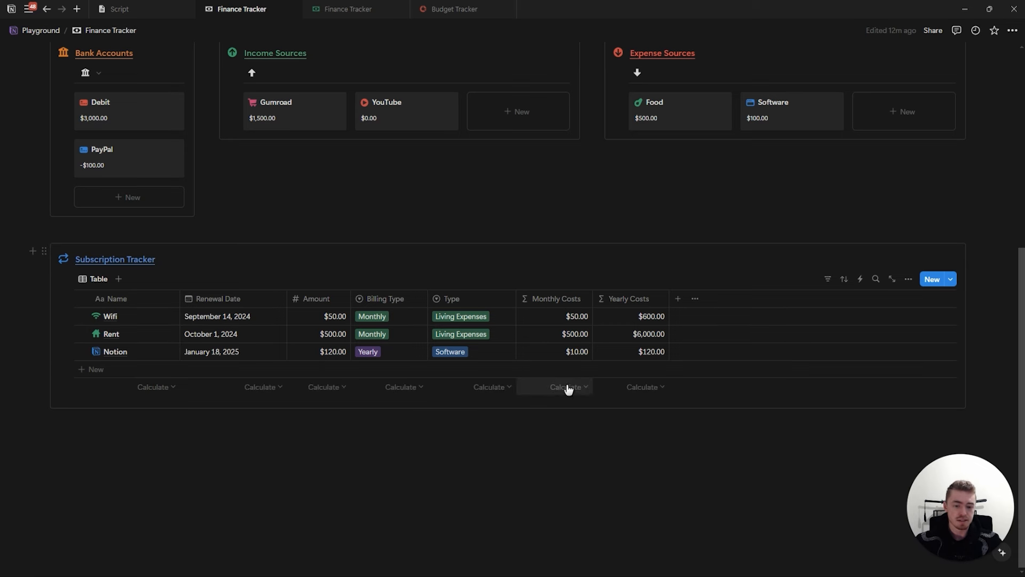
Show the Sum calculation under both the Monthly Costs and Yearly Costs columns
{"action": "left_click", "coordinate": [566, 393]}
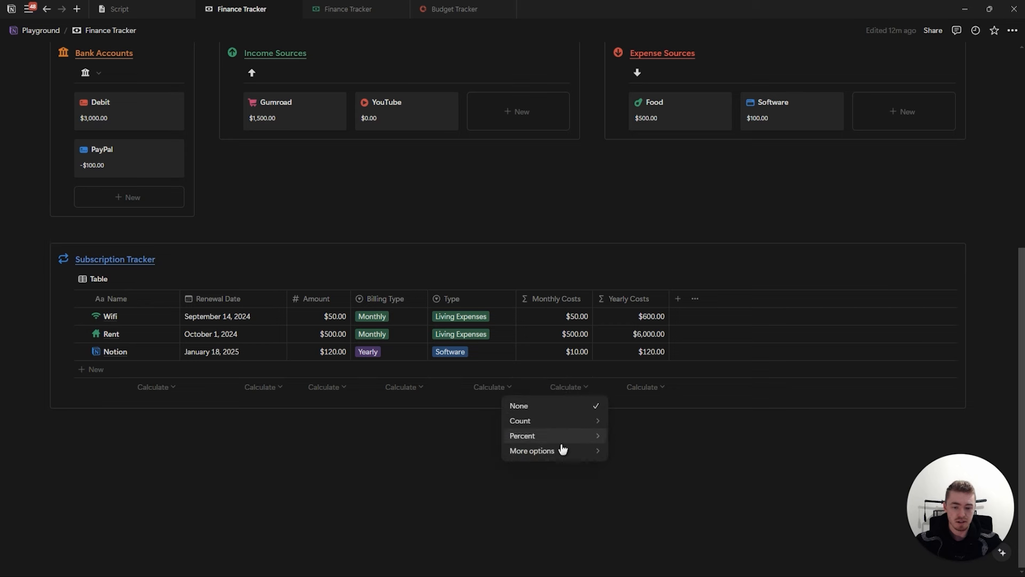
{"action": "mouse_move", "coordinate": [567, 453]}
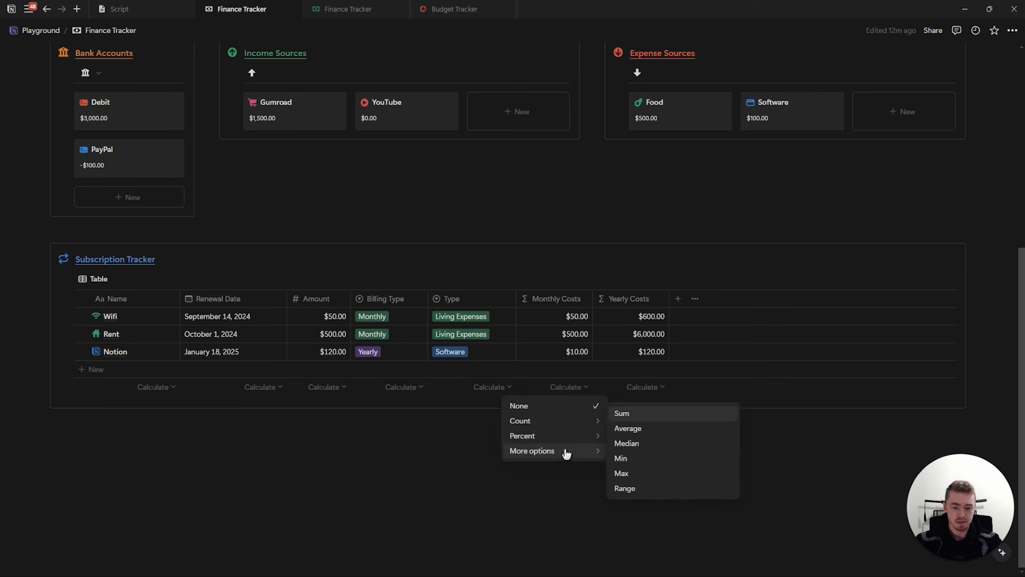
{"action": "left_click", "coordinate": [675, 417]}
{"action": "mouse_move", "coordinate": [650, 449]}
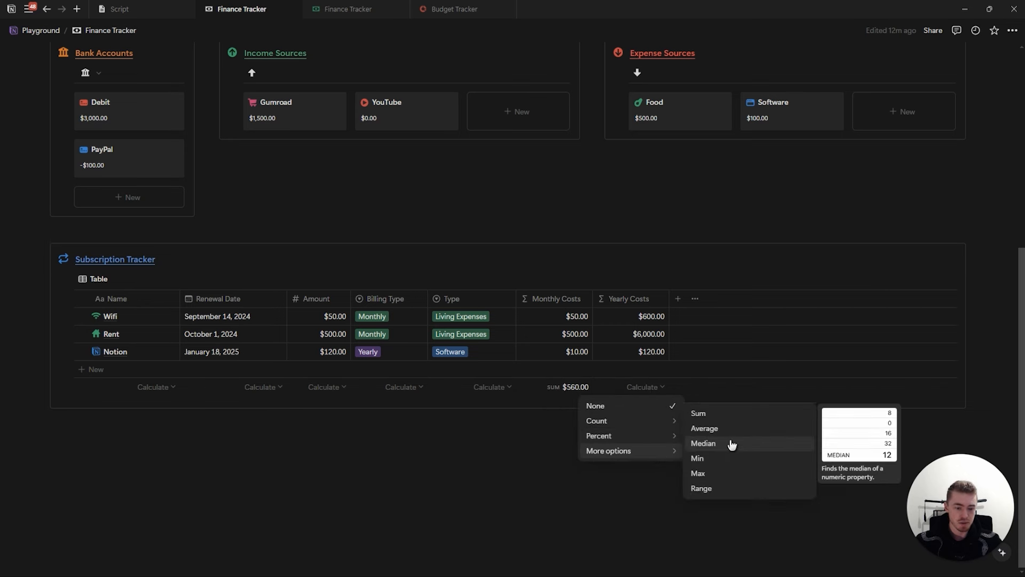
{"action": "left_click", "coordinate": [731, 417]}
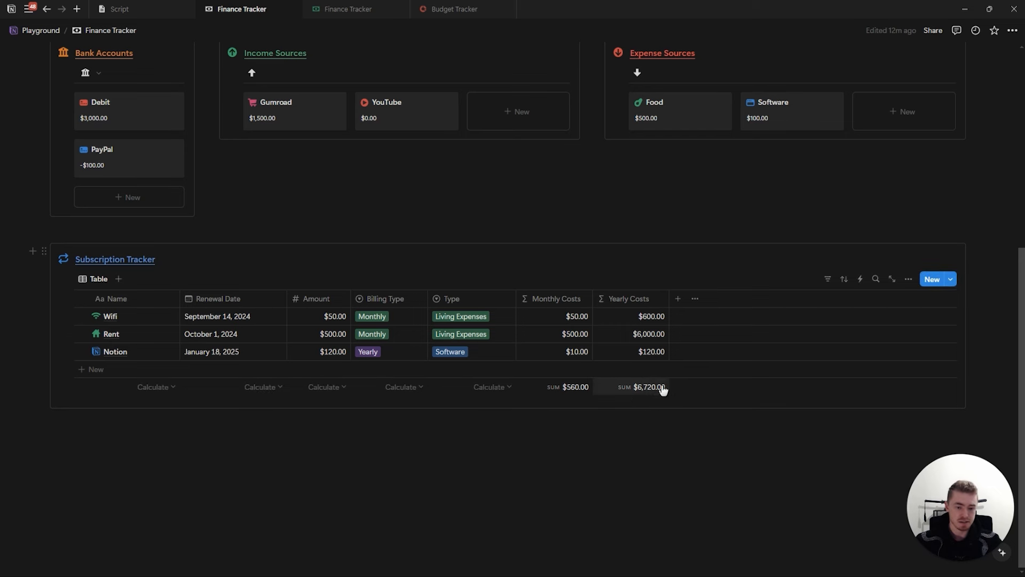
Add a Bank Account relation property linked to the Bank Account database, with the related Subscription Tracker property shown there
{"action": "left_click", "coordinate": [677, 303]}
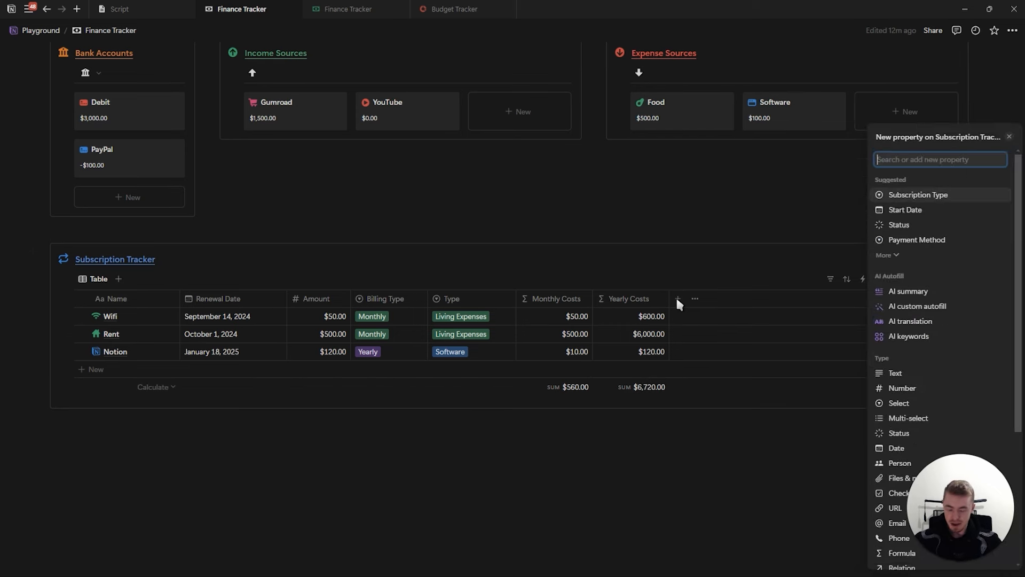
{"action": "type", "text": "re"}
{"action": "left_click", "coordinate": [847, 410]}
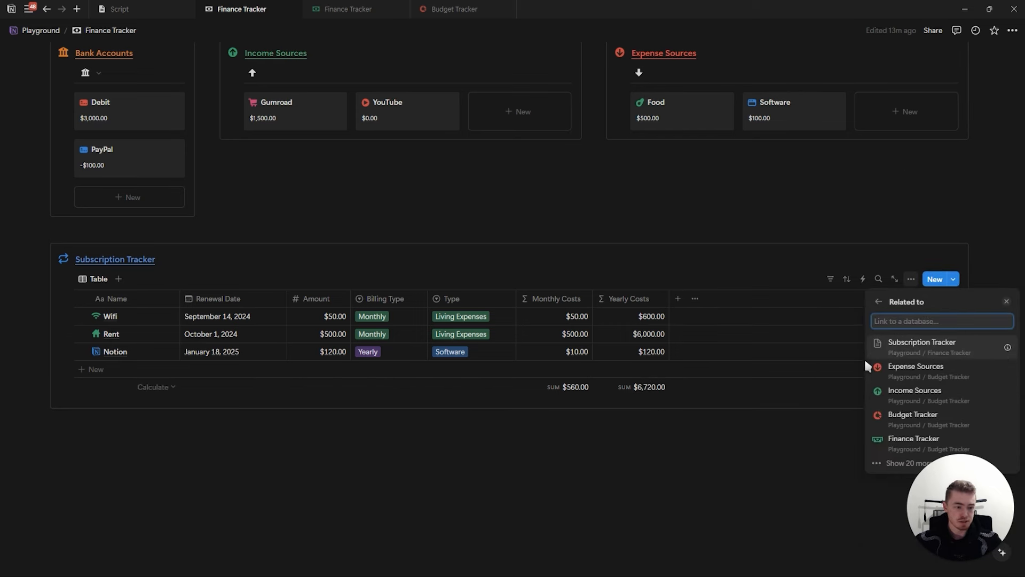
{"action": "type", "text": "bank account"}
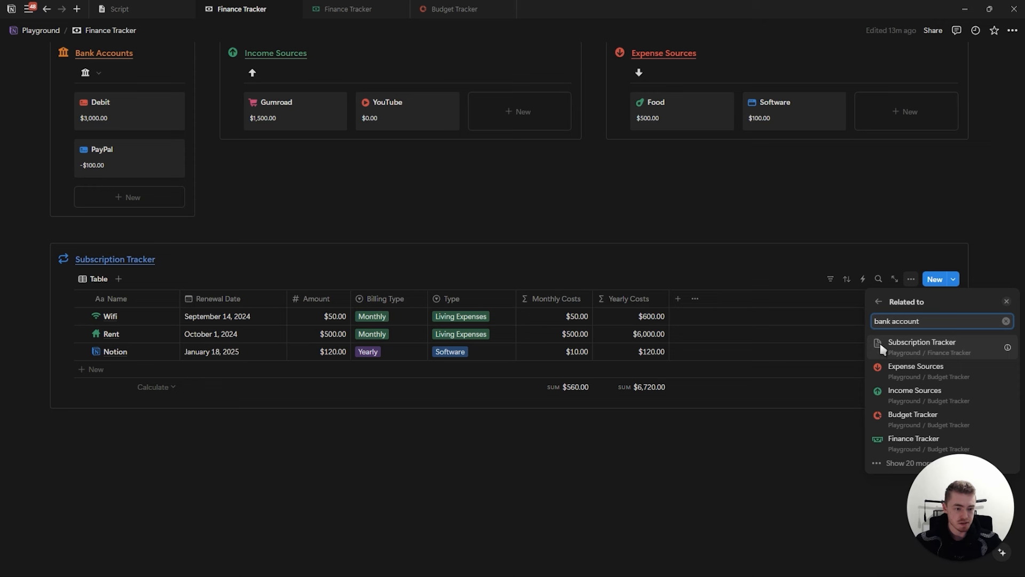
{"action": "left_click", "coordinate": [932, 234]}
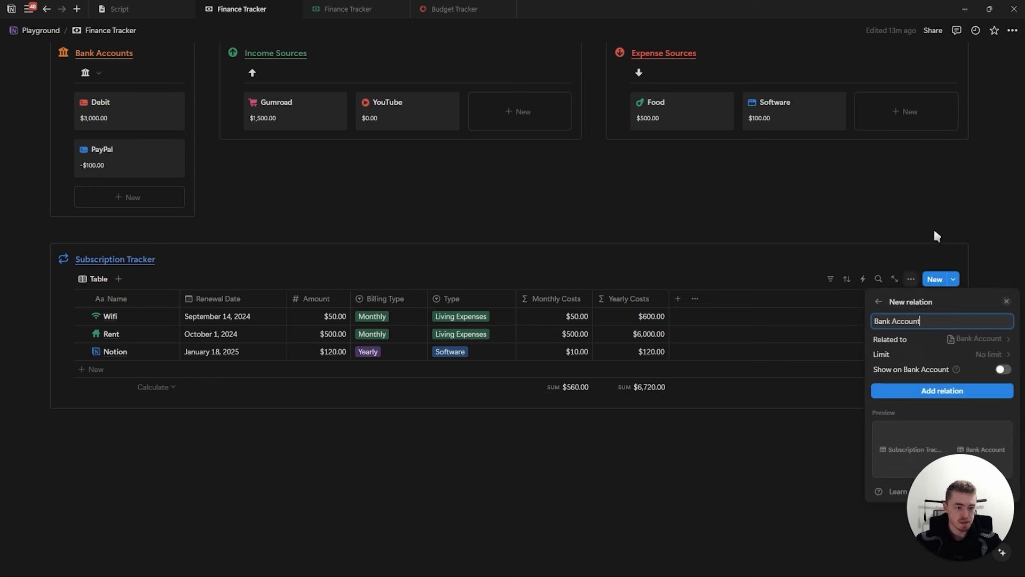
{"action": "left_click", "coordinate": [895, 373]}
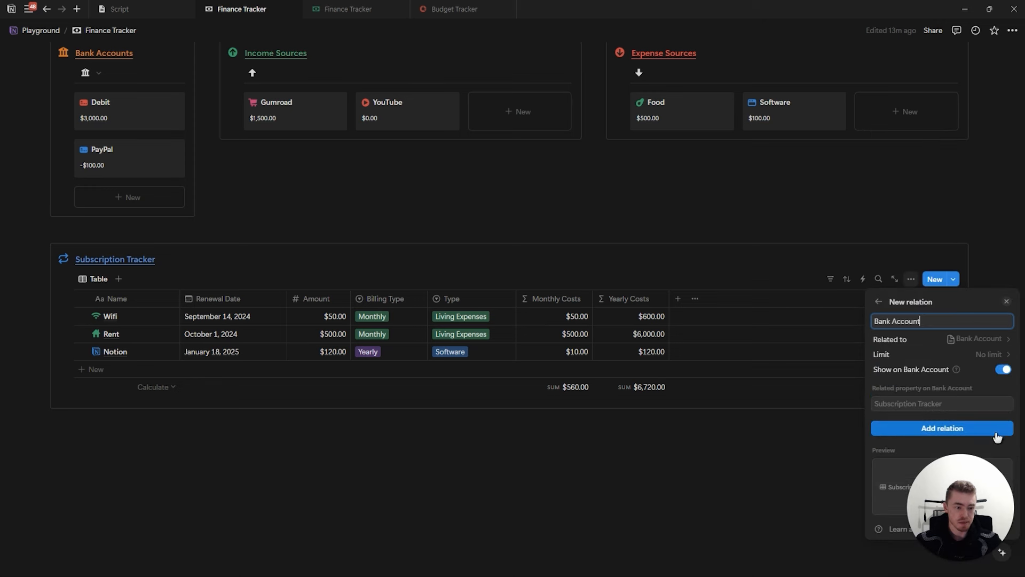
{"action": "left_click", "coordinate": [884, 432]}
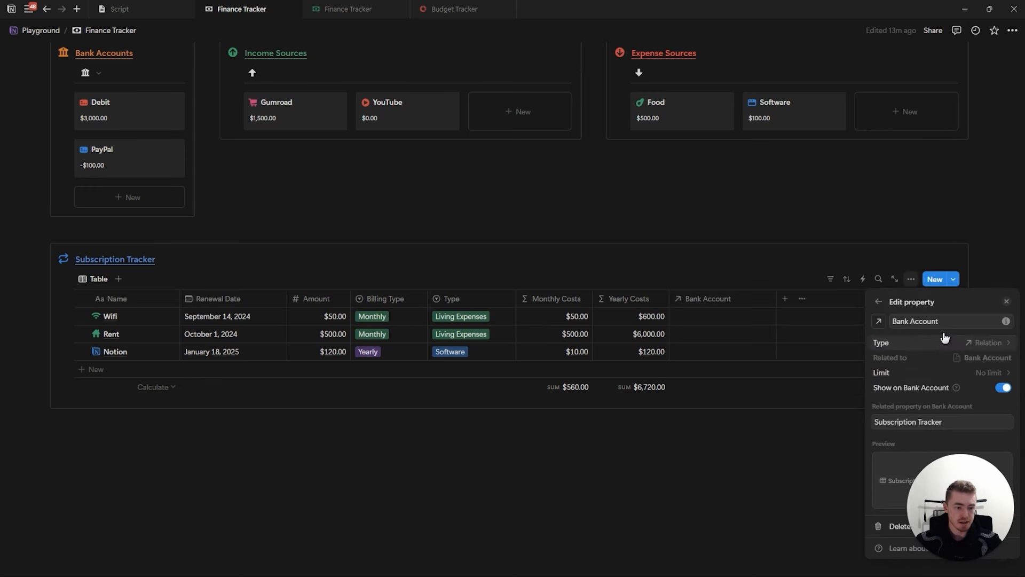
{"action": "left_click", "coordinate": [1006, 301]}
Check the Subscription Tracker relation on the Debit bank account page, then close the page
{"action": "left_click", "coordinate": [127, 115]}
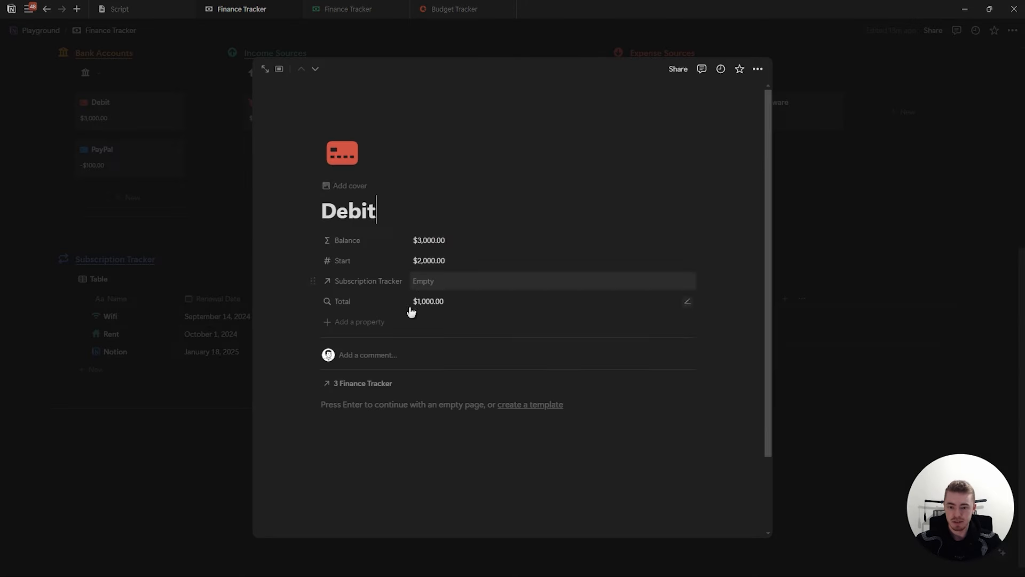
{"action": "left_click", "coordinate": [455, 283]}
{"action": "left_click", "coordinate": [211, 263]}
{"action": "left_click", "coordinate": [279, 268]}
Link the Wifi and Rent subscriptions to the Debit bank account and the Notion subscription to PayPal
{"action": "left_click", "coordinate": [729, 316]}
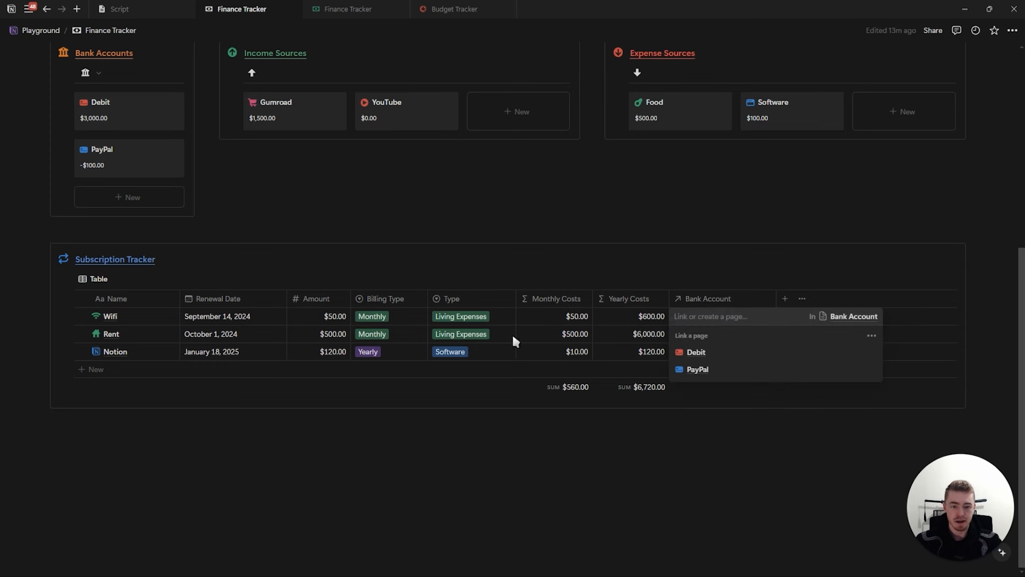
{"action": "left_click", "coordinate": [697, 352]}
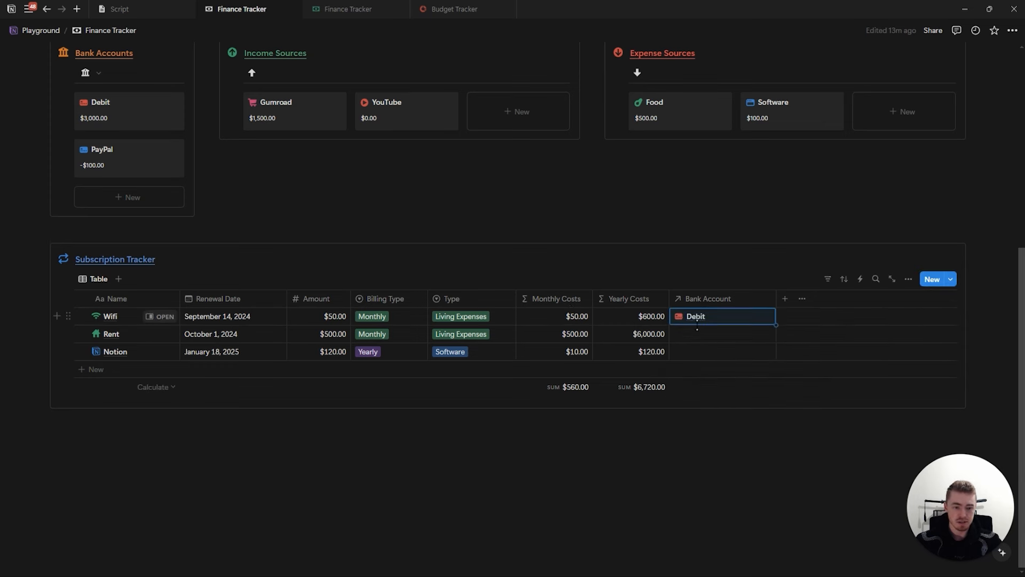
{"action": "left_click", "coordinate": [705, 334]}
{"action": "left_click", "coordinate": [705, 370]}
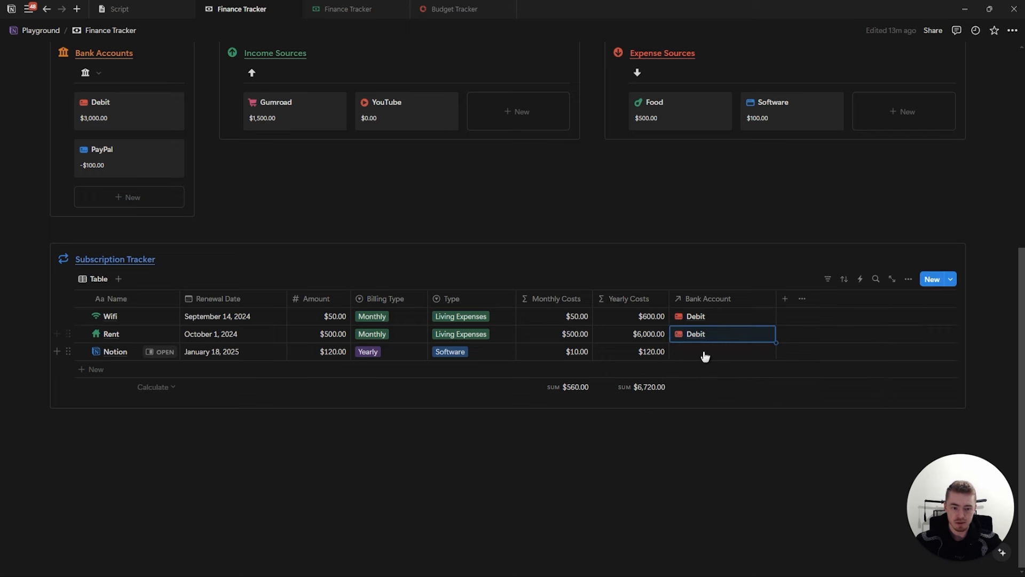
{"action": "left_click", "coordinate": [703, 352]}
{"action": "left_click", "coordinate": [700, 405]}
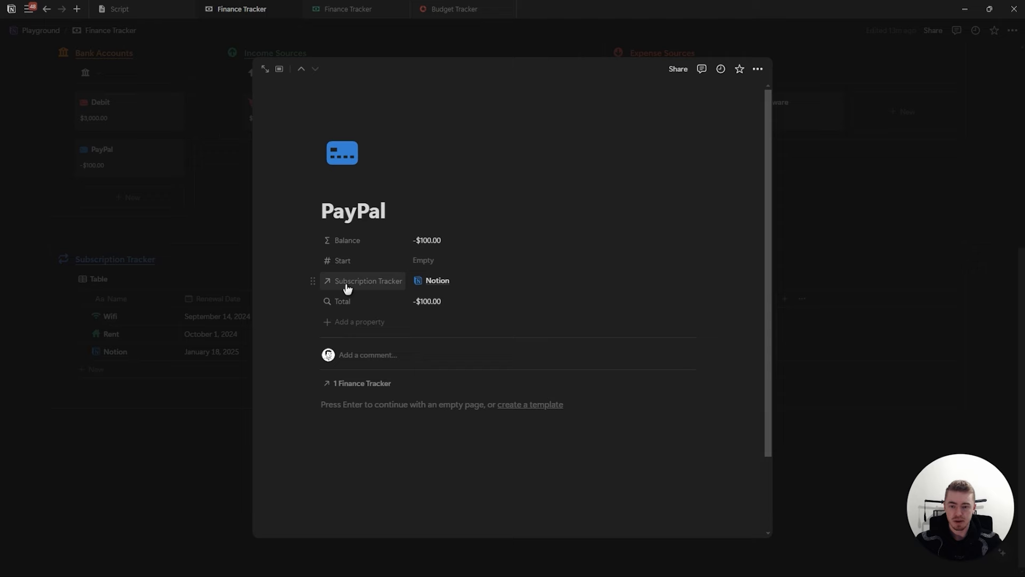
Display the Subscription Tracker relation on the PayPal page as a page section
{"action": "left_click", "coordinate": [349, 284]}
{"action": "mouse_move", "coordinate": [373, 309]}
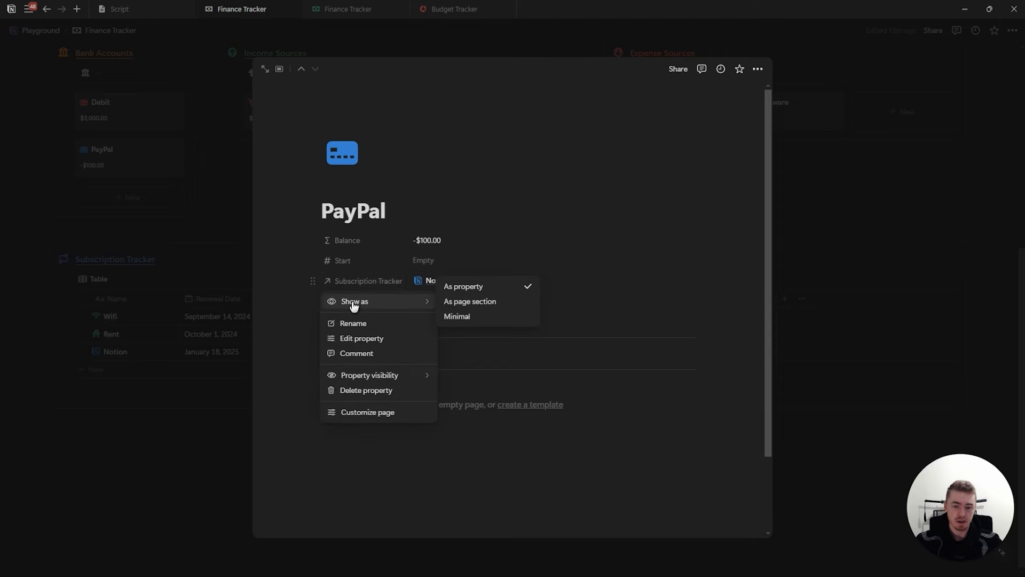
{"action": "left_click", "coordinate": [477, 303]}
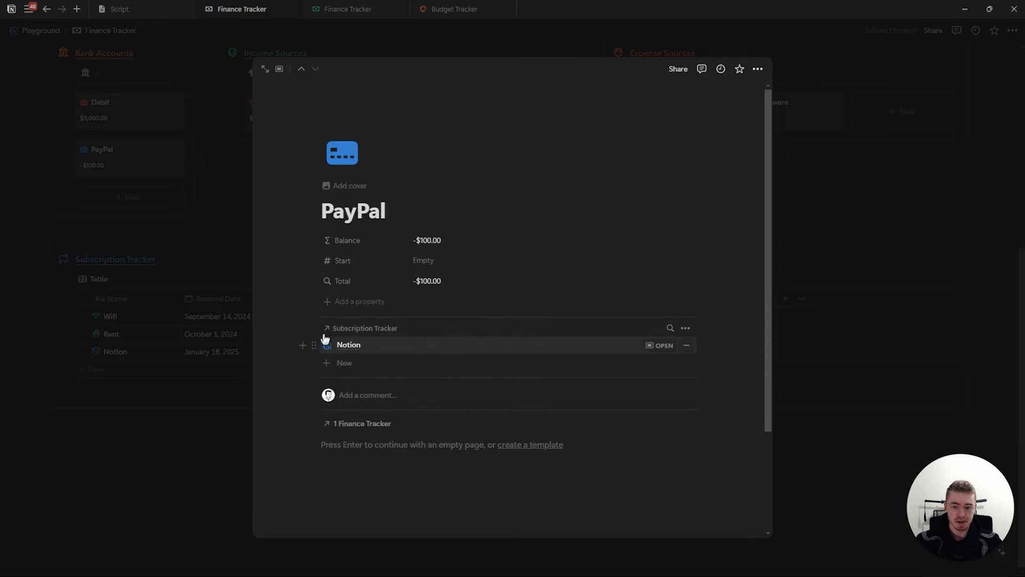
Show Monthly Costs and Renewal Date beside the entries in the PayPal page's Subscription Tracker section, leaving Billing Type hidden
{"action": "left_click", "coordinate": [686, 329]}
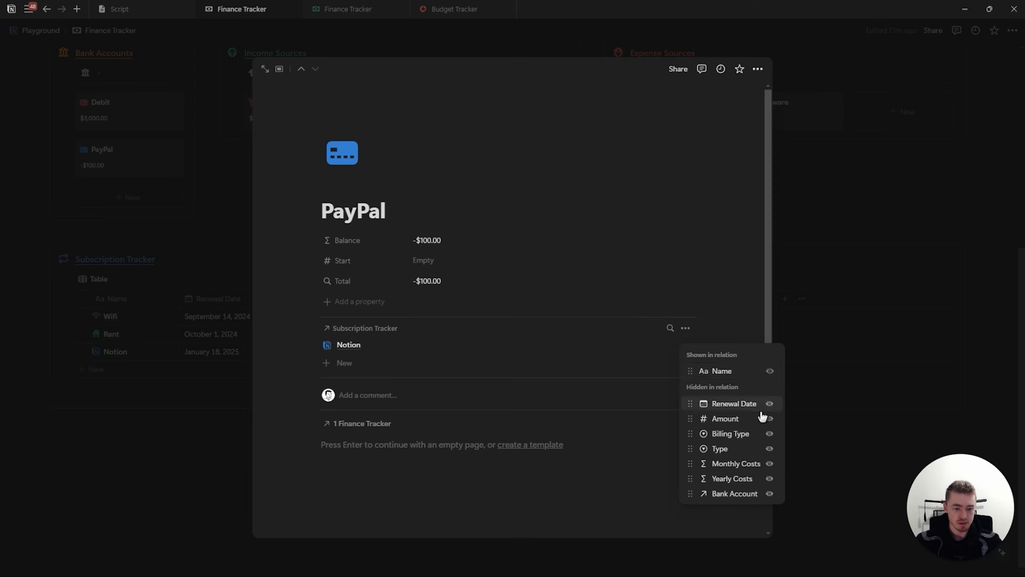
{"action": "left_click", "coordinate": [770, 463]}
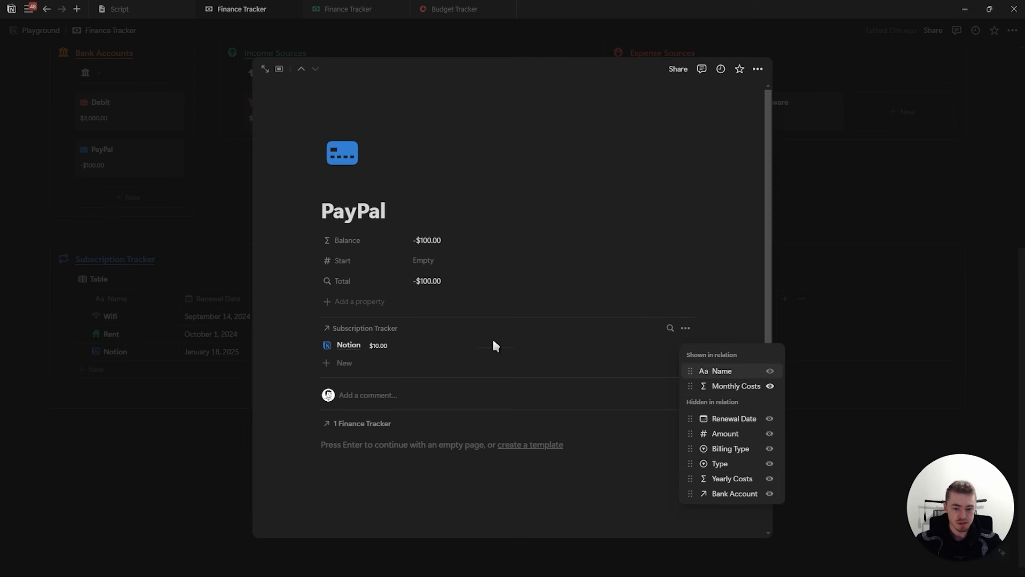
{"action": "left_click", "coordinate": [769, 420]}
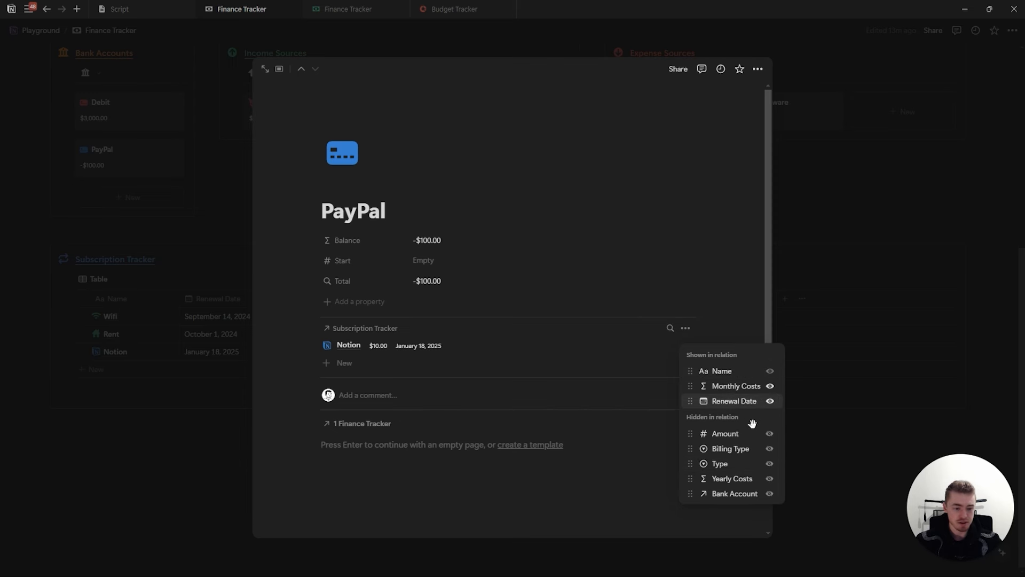
{"action": "left_click", "coordinate": [770, 449]}
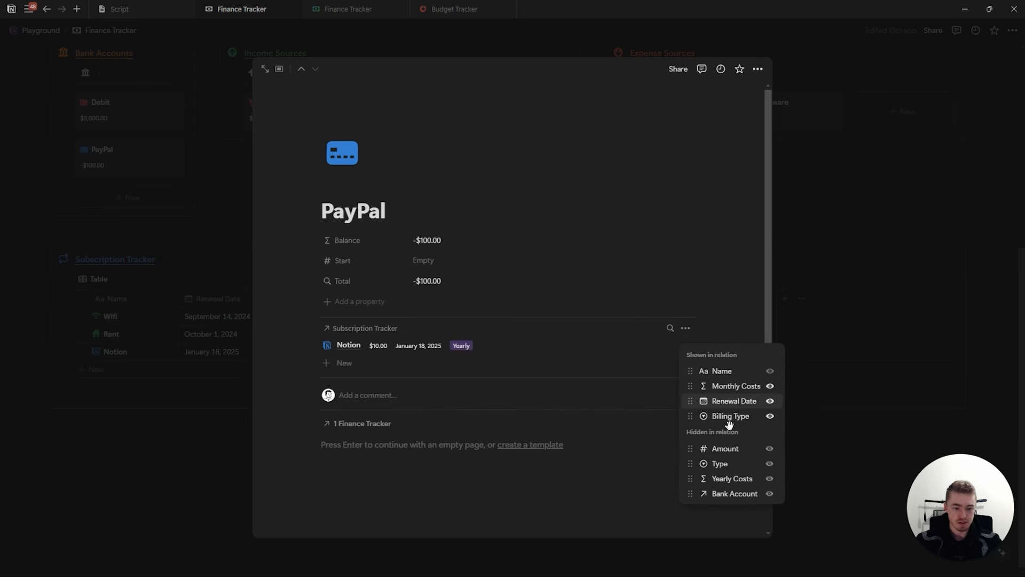
{"action": "left_click", "coordinate": [770, 417]}
{"action": "left_click", "coordinate": [391, 343]}
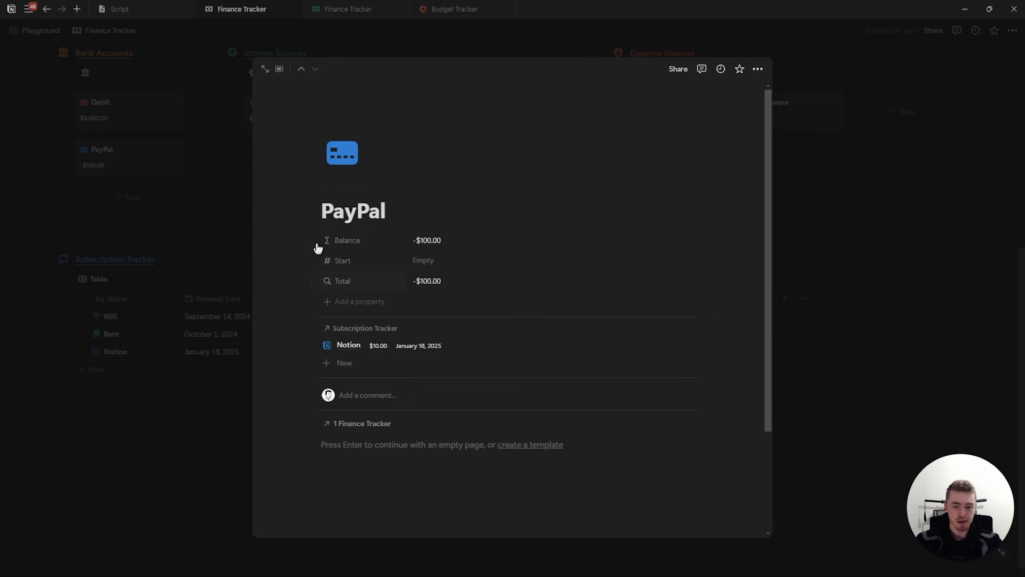
Change the icon of the Subscription Tracker relation property on the PayPal page to the repeat arrows
{"action": "left_click", "coordinate": [355, 327]}
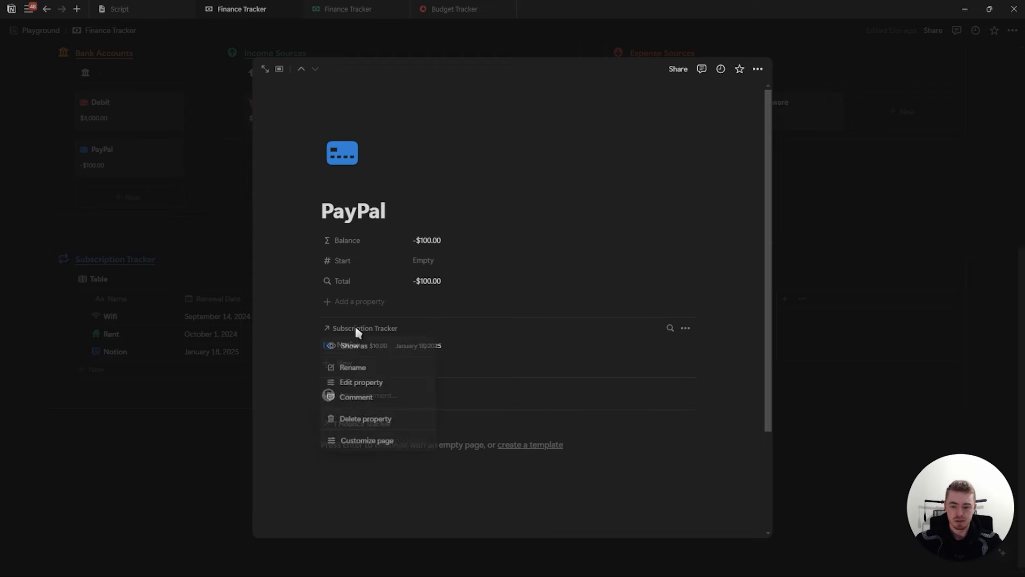
{"action": "left_click", "coordinate": [358, 365]}
{"action": "left_click", "coordinate": [335, 84]}
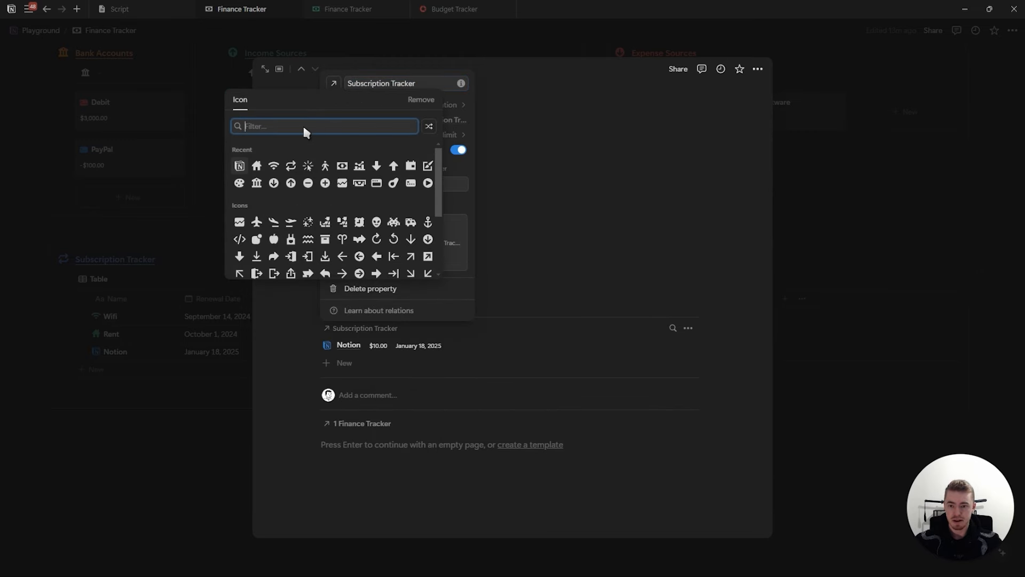
{"action": "left_click", "coordinate": [290, 166]}
{"action": "left_click", "coordinate": [356, 412]}
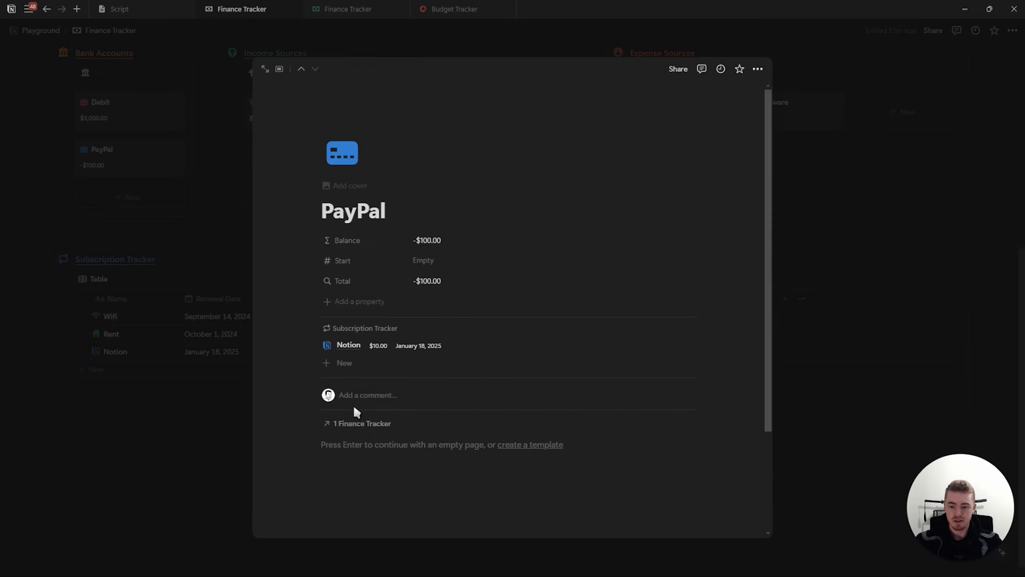
Give the Finance Tracker relation property on the PayPal page the banknote icon and close the page
{"action": "left_click", "coordinate": [361, 423]}
{"action": "left_click", "coordinate": [365, 463]}
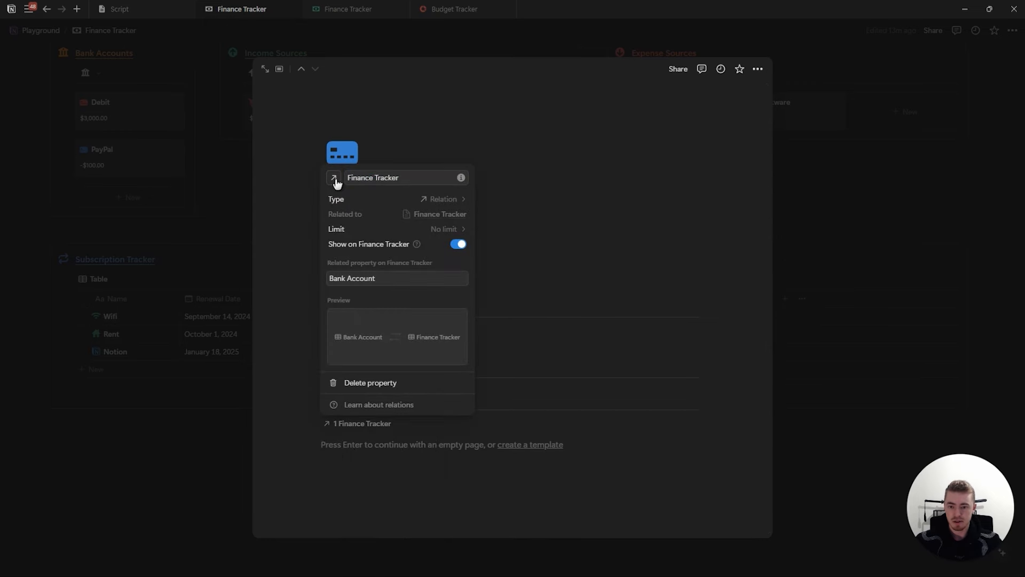
{"action": "left_click", "coordinate": [333, 179]}
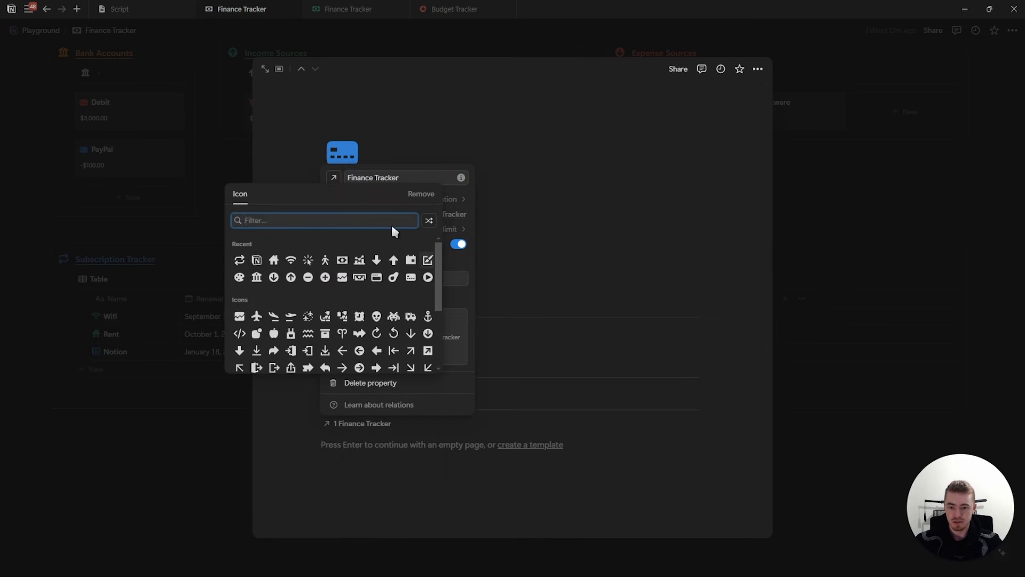
{"action": "left_click", "coordinate": [341, 261]}
{"action": "left_click", "coordinate": [300, 225]}
{"action": "left_click", "coordinate": [106, 261]}
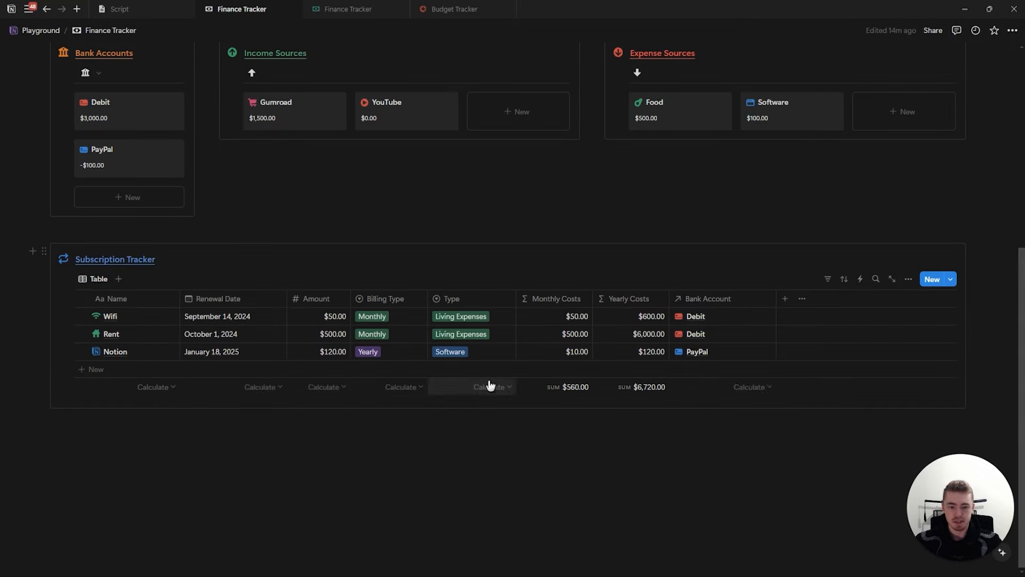
Change the icon of the Bank Account property in the Subscription Tracker table to the bank building
{"action": "left_click", "coordinate": [711, 299]}
{"action": "left_click", "coordinate": [683, 321]}
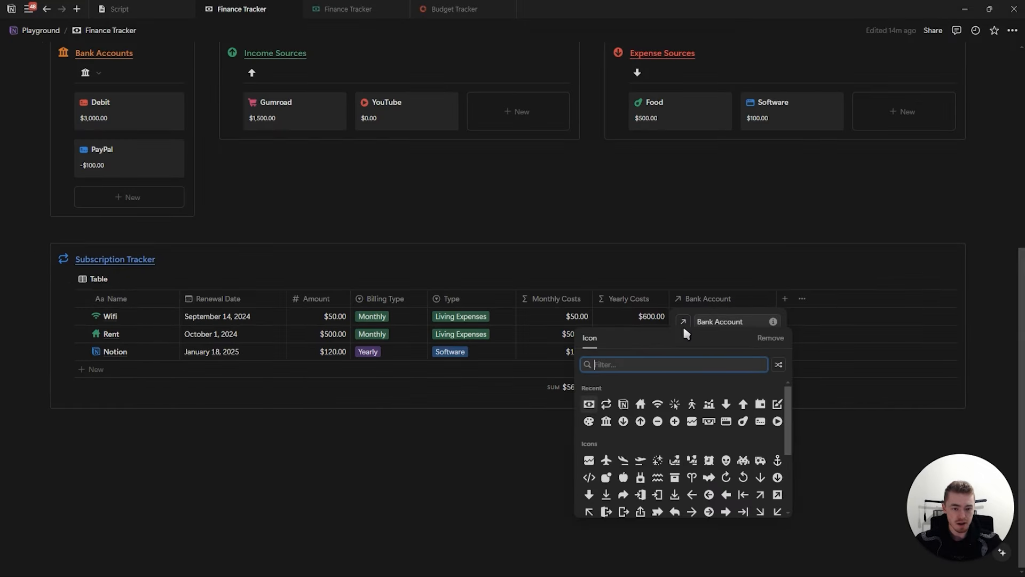
{"action": "left_click", "coordinate": [607, 421]}
{"action": "left_click", "coordinate": [577, 310]}
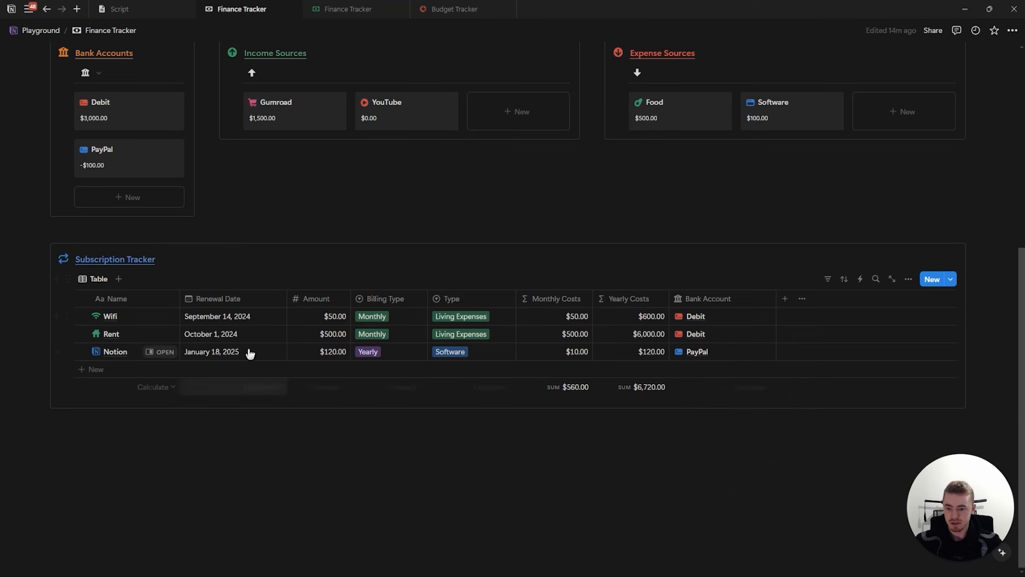
Find a calendar icon with the filter text "cal" and assign it to the Renewal Date property
{"action": "left_click", "coordinate": [213, 299]}
{"action": "left_click", "coordinate": [197, 323]}
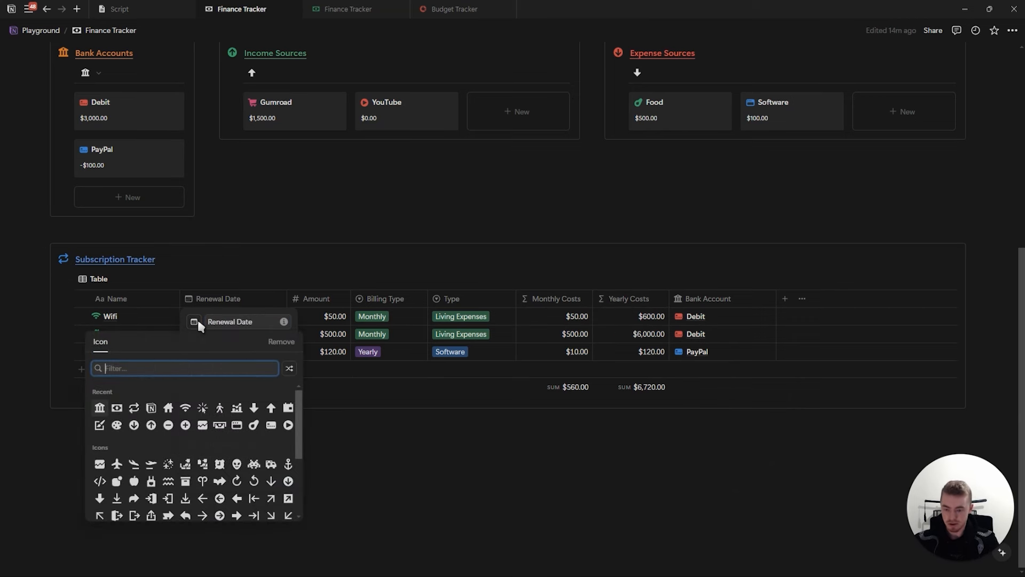
{"action": "type", "text": "cal"}
{"action": "left_click", "coordinate": [237, 394]}
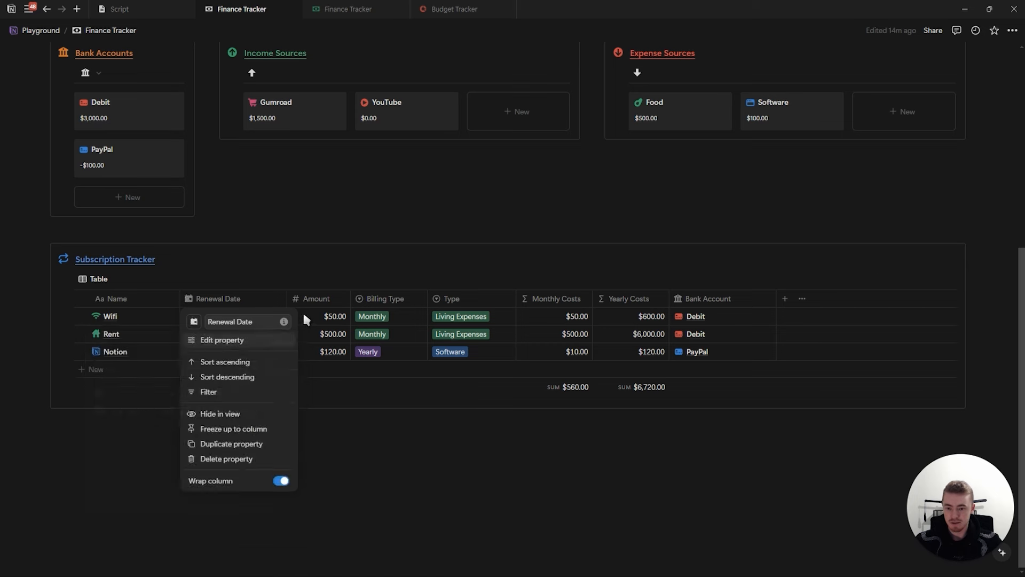
{"action": "left_click", "coordinate": [303, 310]}
Change the icon of the Amount property in the Subscription Tracker table to the banknote
{"action": "left_click", "coordinate": [318, 299]}
{"action": "left_click", "coordinate": [302, 322]}
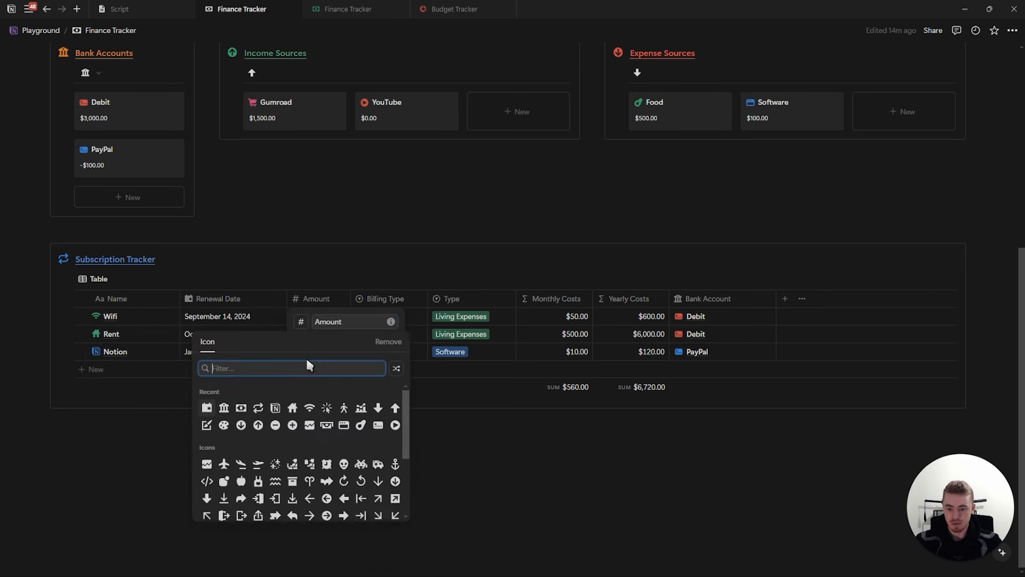
{"action": "left_click", "coordinate": [241, 409]}
{"action": "left_click", "coordinate": [470, 267]}
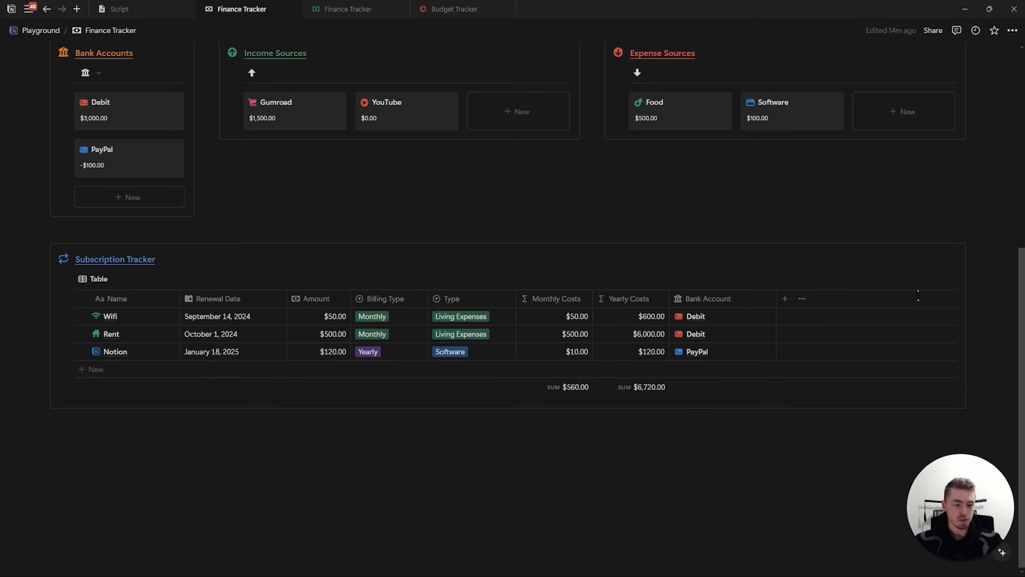
Blank out the name of the Subscription Tracker table view and set its icon to the repeat arrows
{"action": "left_click", "coordinate": [909, 279]}
{"action": "left_click", "coordinate": [915, 320]}
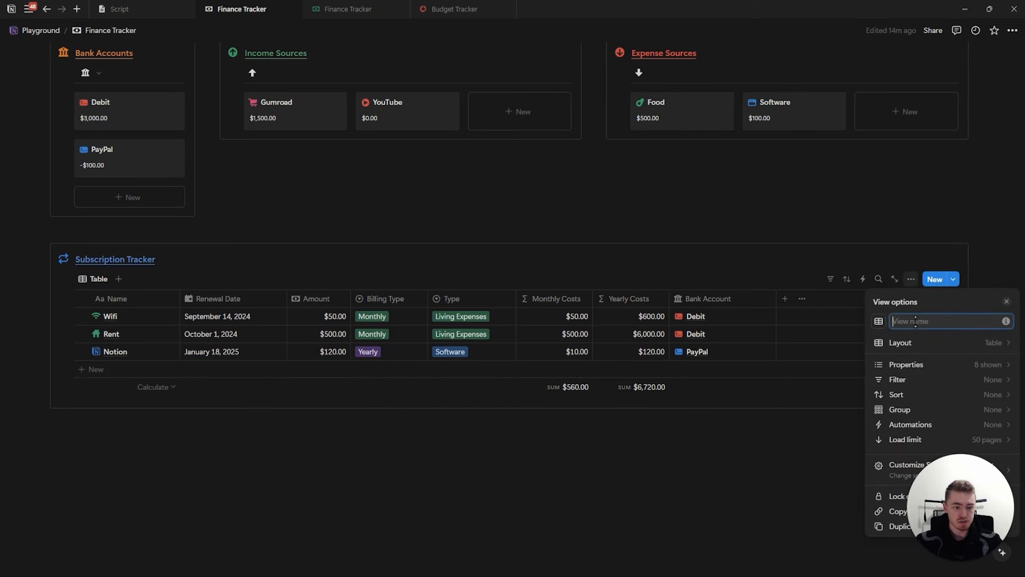
{"action": "left_click", "coordinate": [878, 320]}
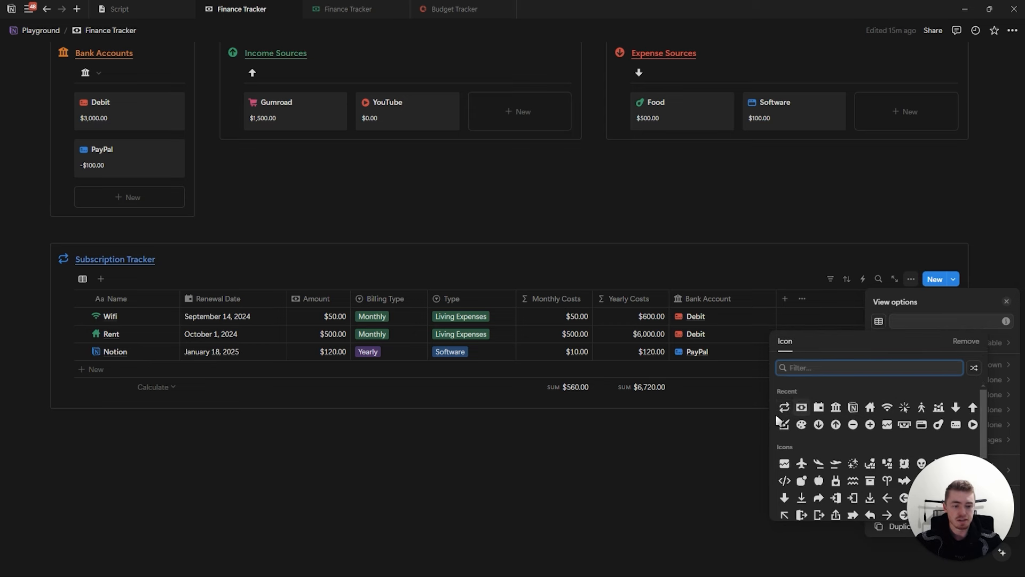
{"action": "left_click", "coordinate": [836, 405]}
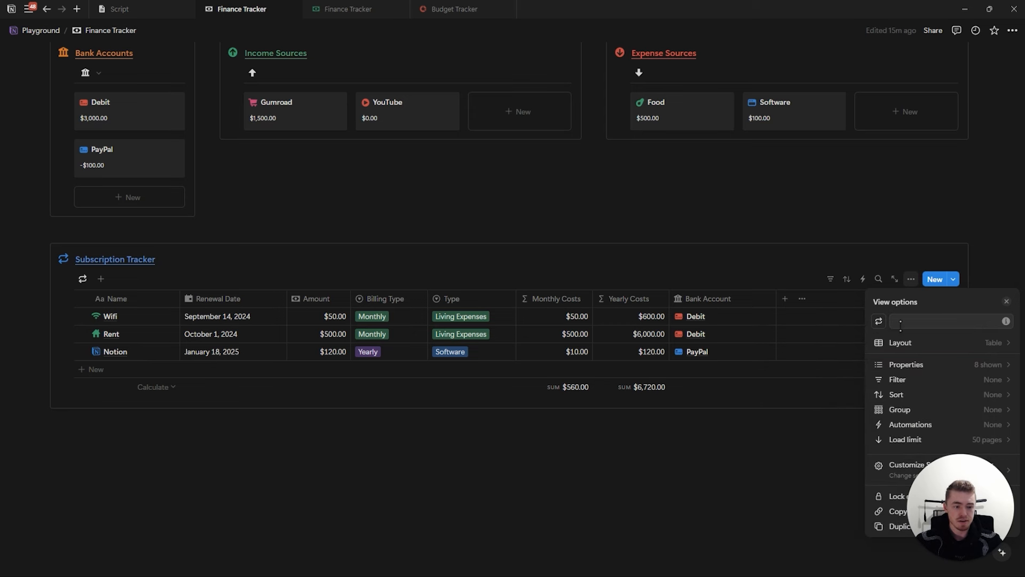
Hide Billing Type, Type, Yearly Costs, Bank Account and Amount in the Subscription Tracker view, and place Monthly Costs before Renewal Date
{"action": "left_click", "coordinate": [911, 365]}
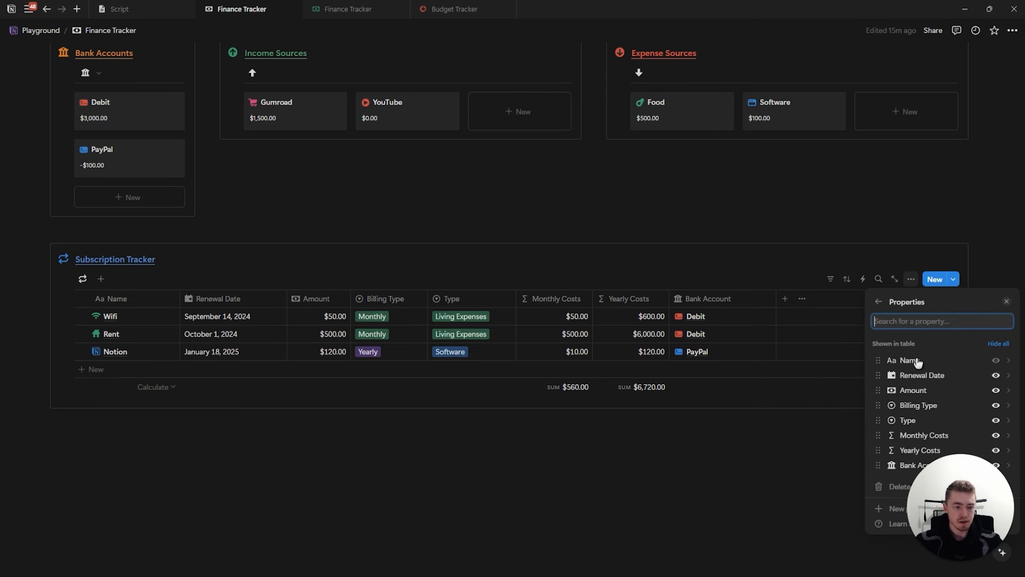
{"action": "left_click", "coordinate": [996, 406]}
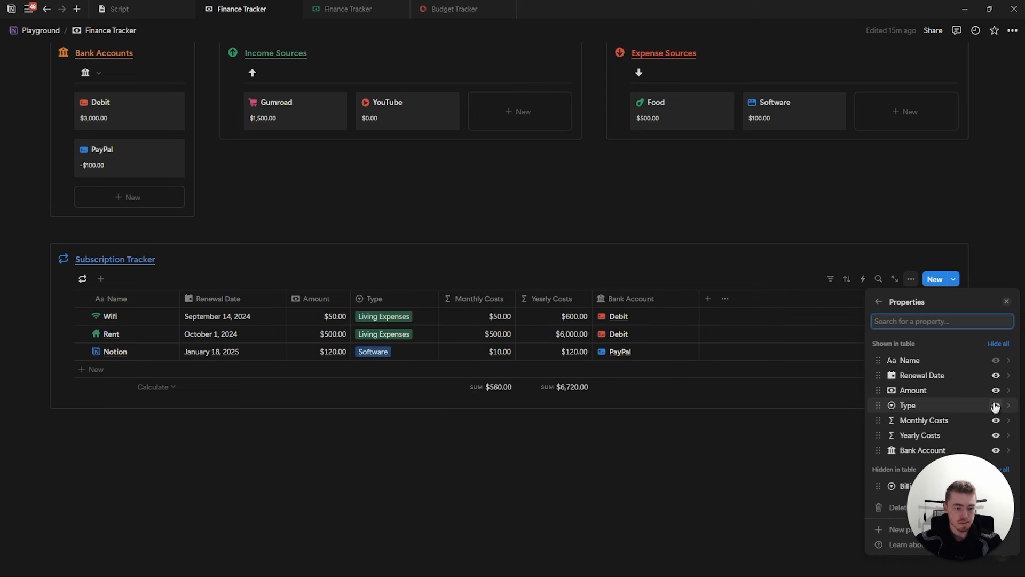
{"action": "left_click", "coordinate": [996, 406]}
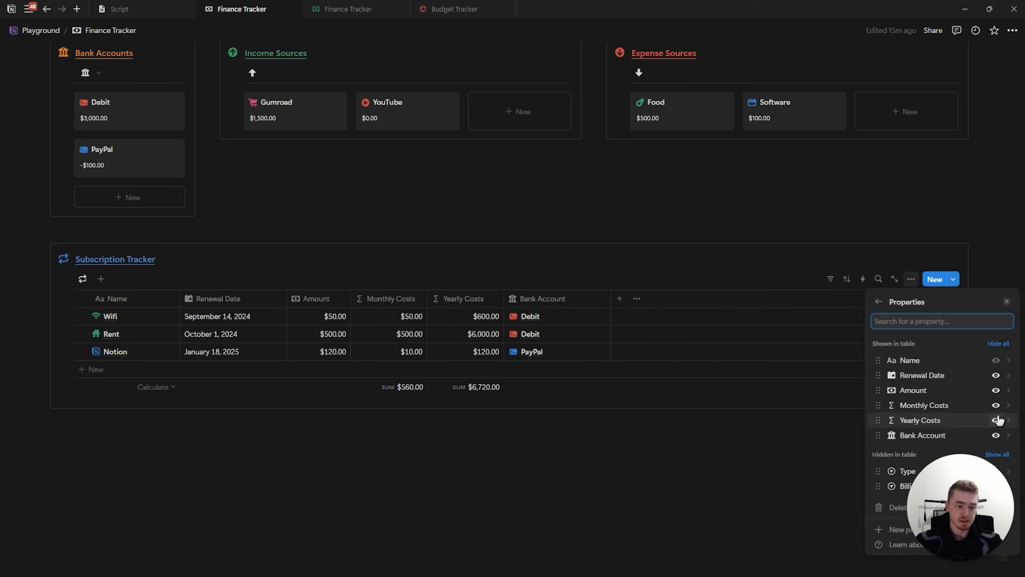
{"action": "left_click", "coordinate": [997, 421]}
{"action": "left_click", "coordinate": [997, 421]}
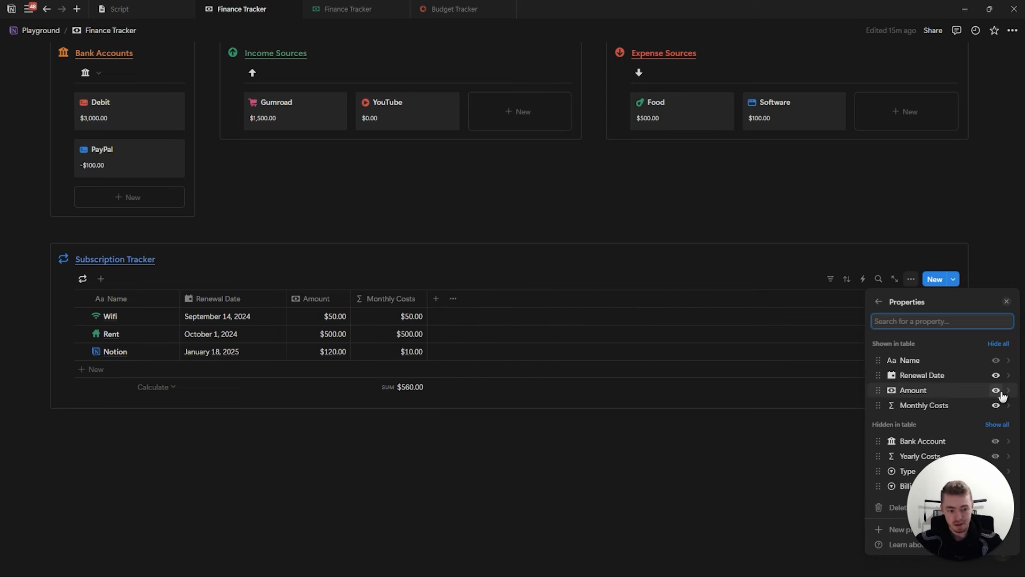
{"action": "left_click", "coordinate": [996, 390]}
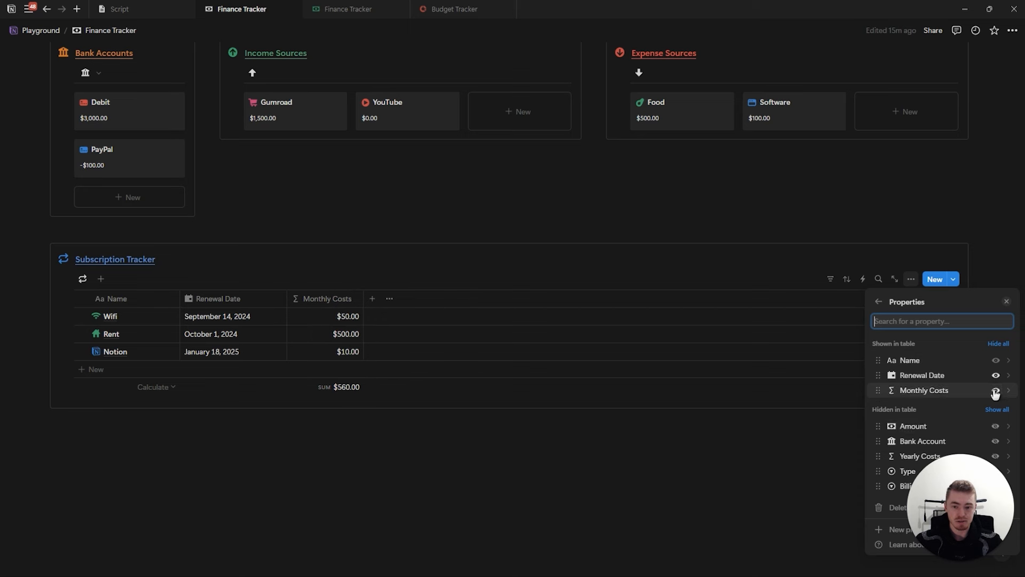
{"action": "left_click", "coordinate": [1002, 307]}
{"action": "left_click_drag", "start_coordinate": [357, 298], "coordinate": [235, 298]}
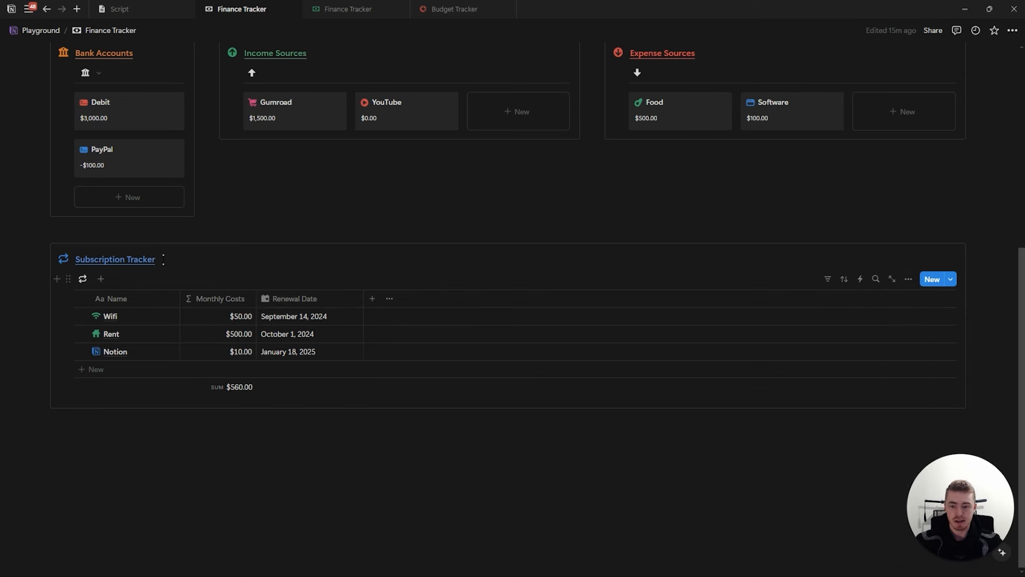
Filter the Subscription Tracker view to Billing Type is not Cancelled or Paused, then hide the filter bar
{"action": "left_click", "coordinate": [826, 280]}
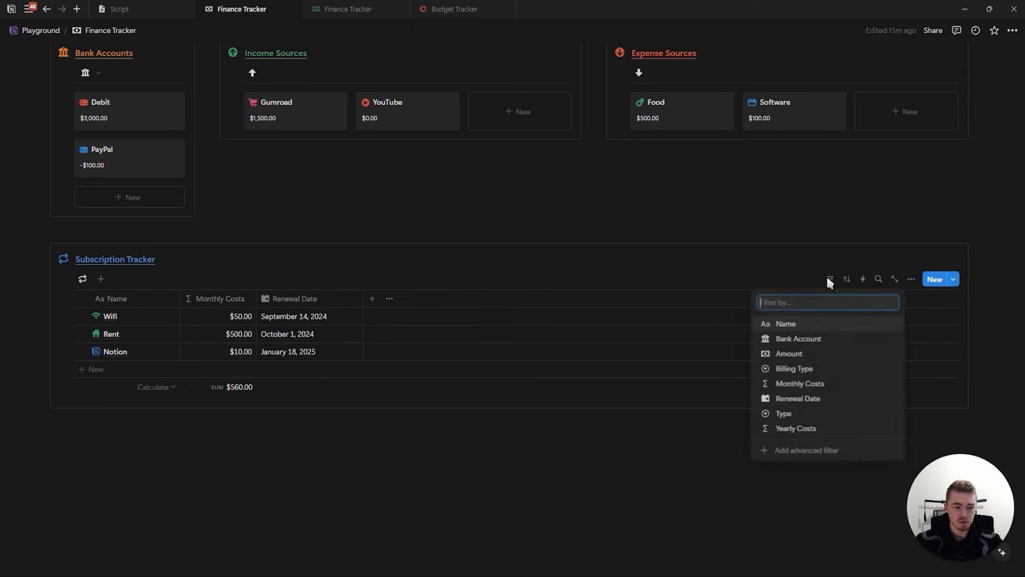
{"action": "left_click", "coordinate": [801, 369]}
{"action": "left_click", "coordinate": [61, 359]}
{"action": "left_click", "coordinate": [70, 373]}
{"action": "left_click", "coordinate": [68, 358]}
{"action": "left_click", "coordinate": [68, 358]}
{"action": "left_click", "coordinate": [69, 373]}
{"action": "left_click", "coordinate": [68, 358]}
{"action": "left_click", "coordinate": [85, 319]}
{"action": "left_click", "coordinate": [54, 348]}
{"action": "left_click", "coordinate": [75, 388]}
{"action": "left_click", "coordinate": [80, 403]}
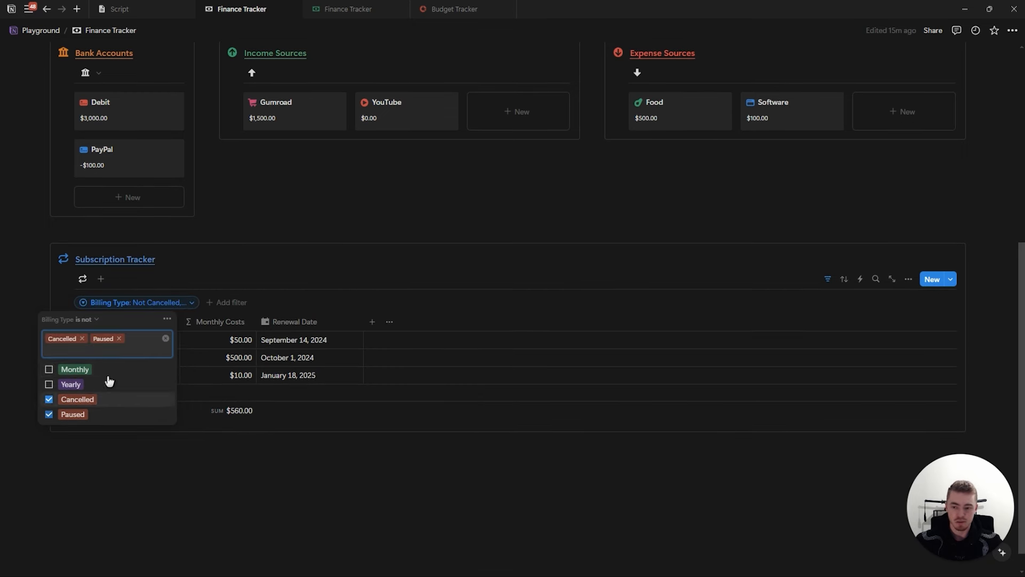
{"action": "left_click", "coordinate": [174, 258]}
{"action": "left_click", "coordinate": [828, 278]}
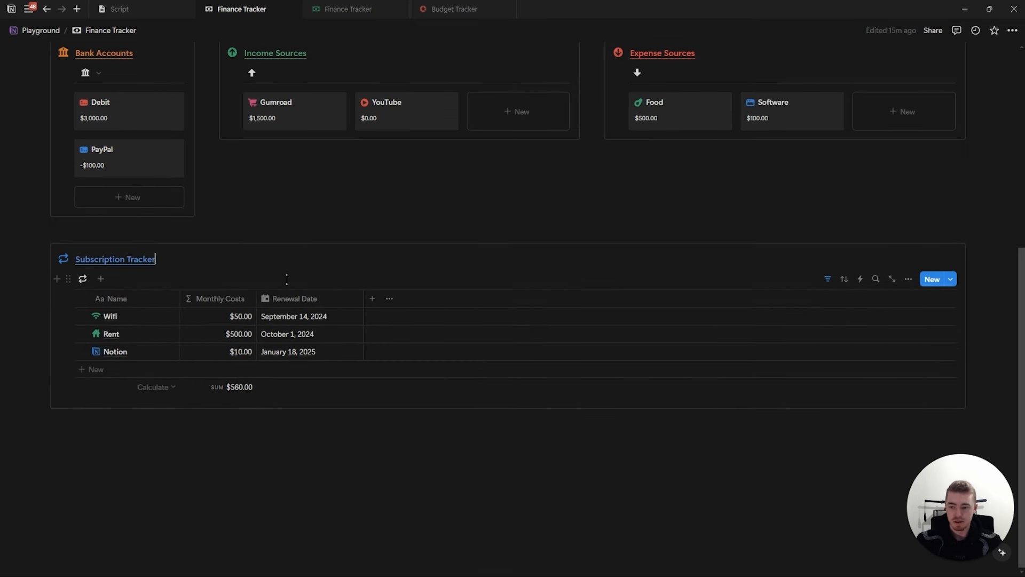
Add a List view to the Subscription Tracker and hide its database title
{"action": "left_click", "coordinate": [101, 279]}
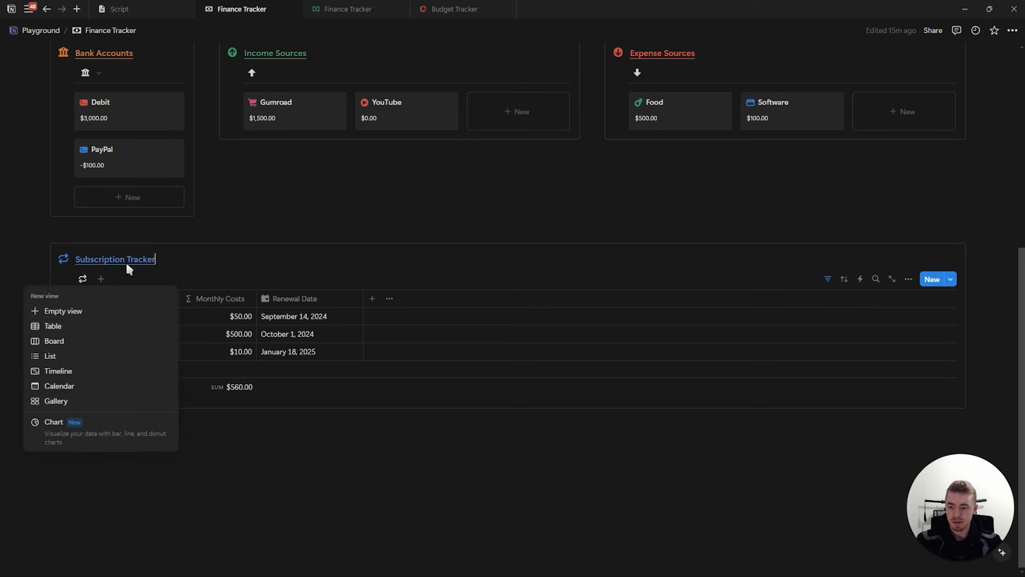
{"action": "left_click", "coordinate": [76, 357]}
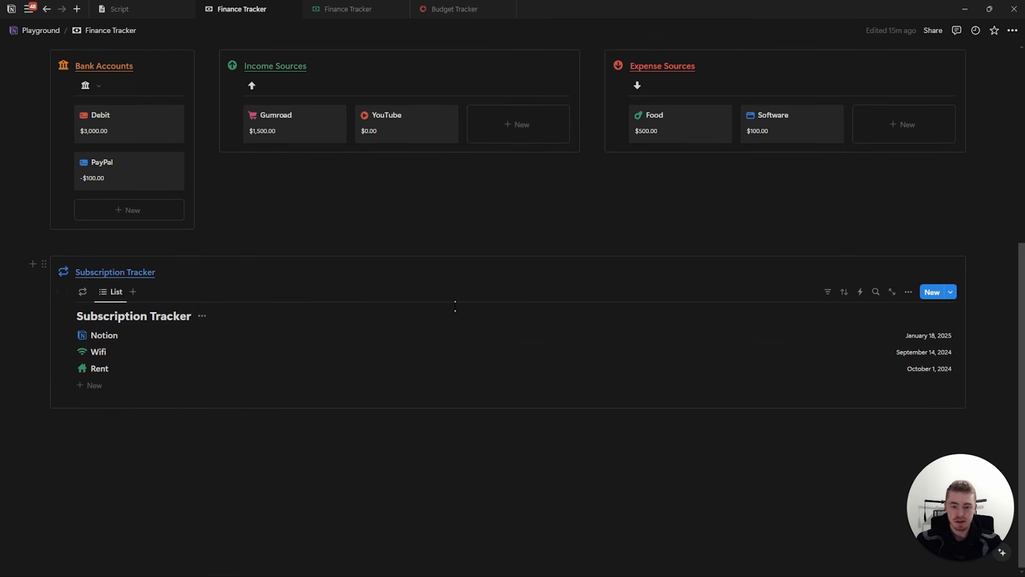
{"action": "left_click", "coordinate": [202, 315]}
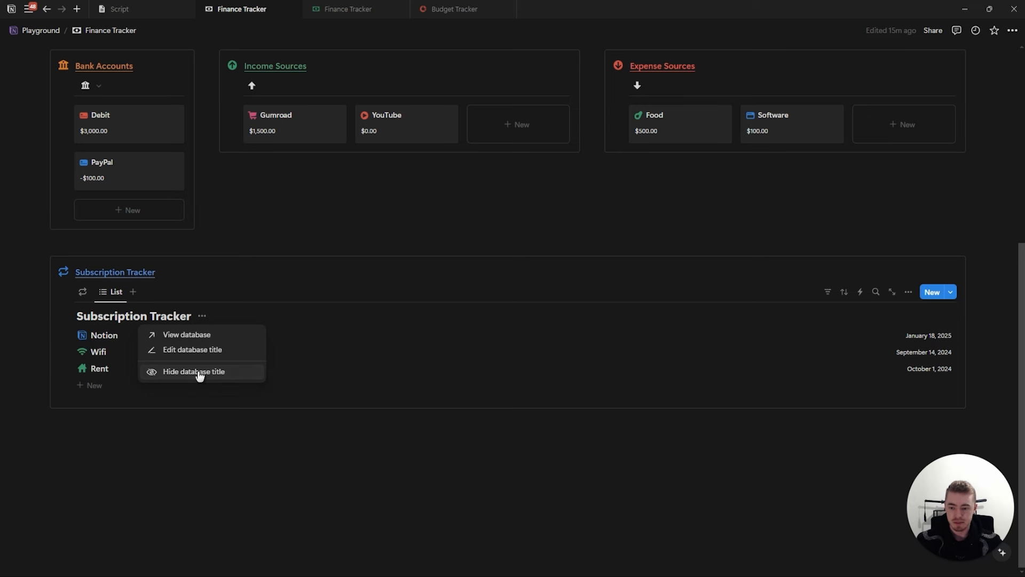
{"action": "left_click", "coordinate": [197, 370]}
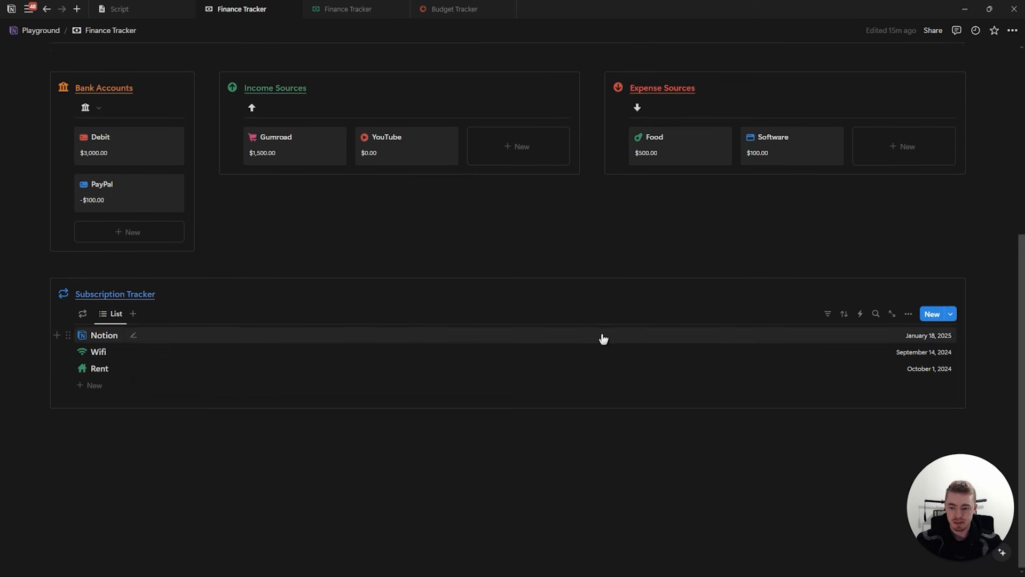
Filter the Subscription Tracker list view to Billing Type is Cancelled or Paused, and hide the filter bar
{"action": "left_click", "coordinate": [829, 314]}
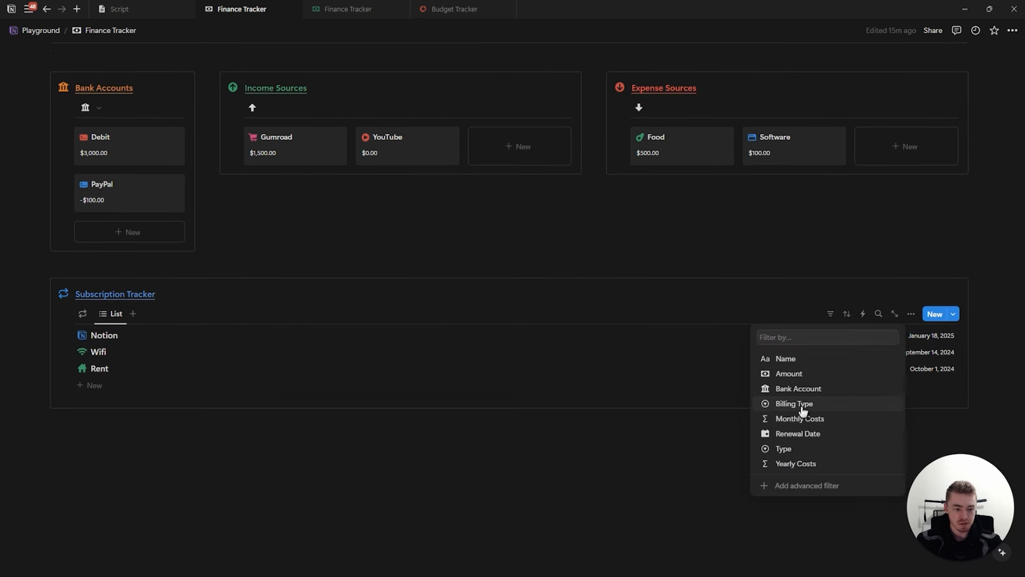
{"action": "left_click", "coordinate": [802, 408]}
{"action": "left_click", "coordinate": [108, 423]}
{"action": "left_click", "coordinate": [111, 437]}
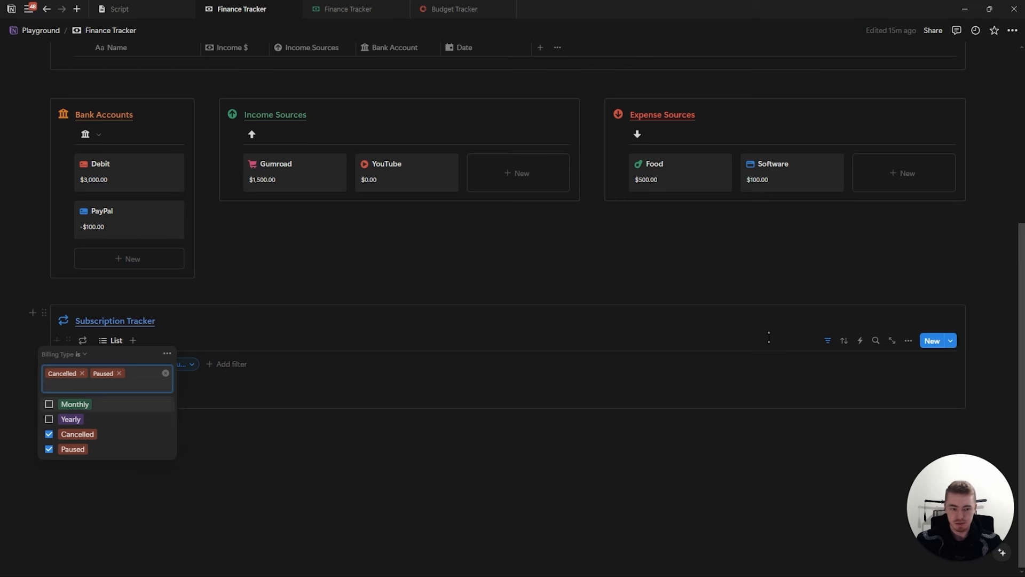
{"action": "left_click", "coordinate": [829, 342]}
Add a subscription named Adobe to the filtered list and give it a red cloud icon
{"action": "left_click", "coordinate": [114, 383]}
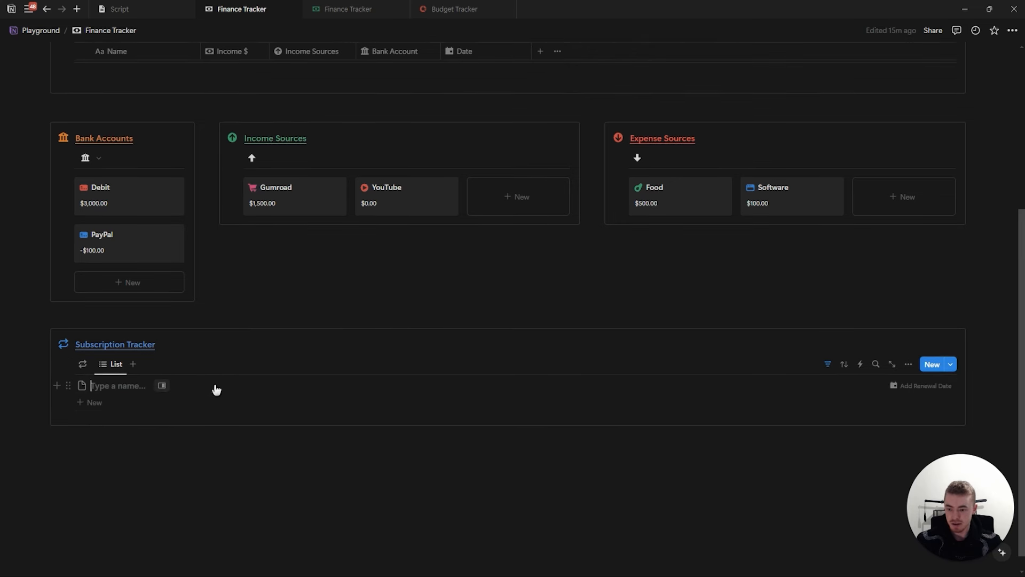
{"action": "type", "text": "Add"}
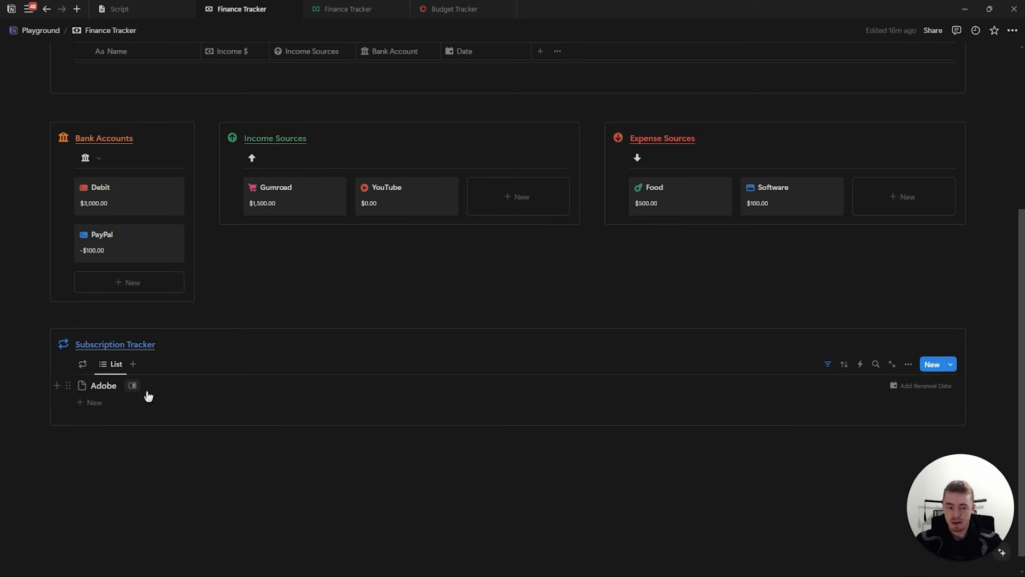
{"action": "left_click", "coordinate": [133, 386]}
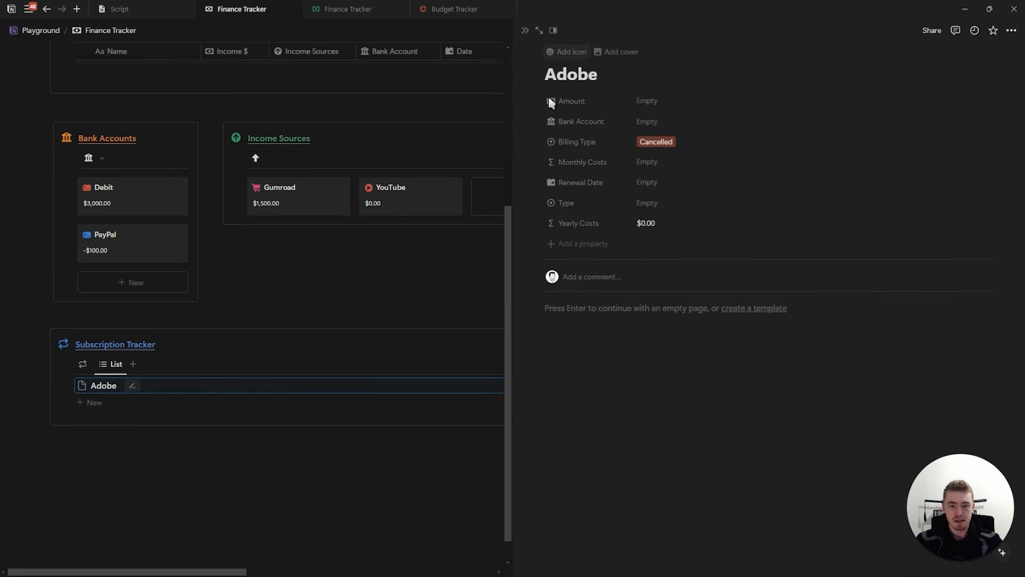
{"action": "left_click", "coordinate": [568, 51]}
{"action": "left_click", "coordinate": [490, 94]}
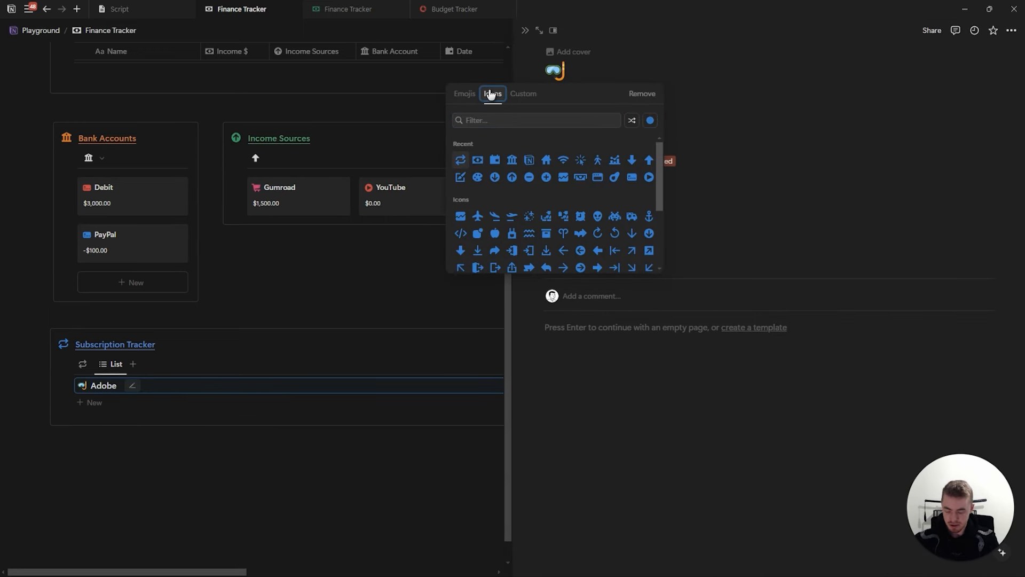
{"action": "left_click", "coordinate": [541, 117]}
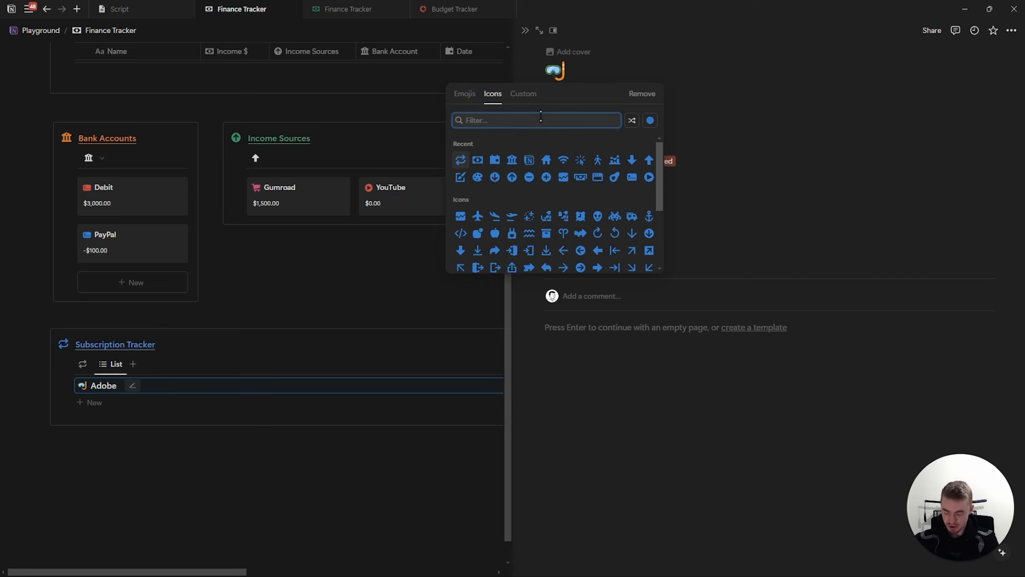
{"action": "type", "text": "clou"}
{"action": "left_click", "coordinate": [650, 120]}
{"action": "left_click", "coordinate": [680, 156]}
{"action": "left_click", "coordinate": [564, 143]}
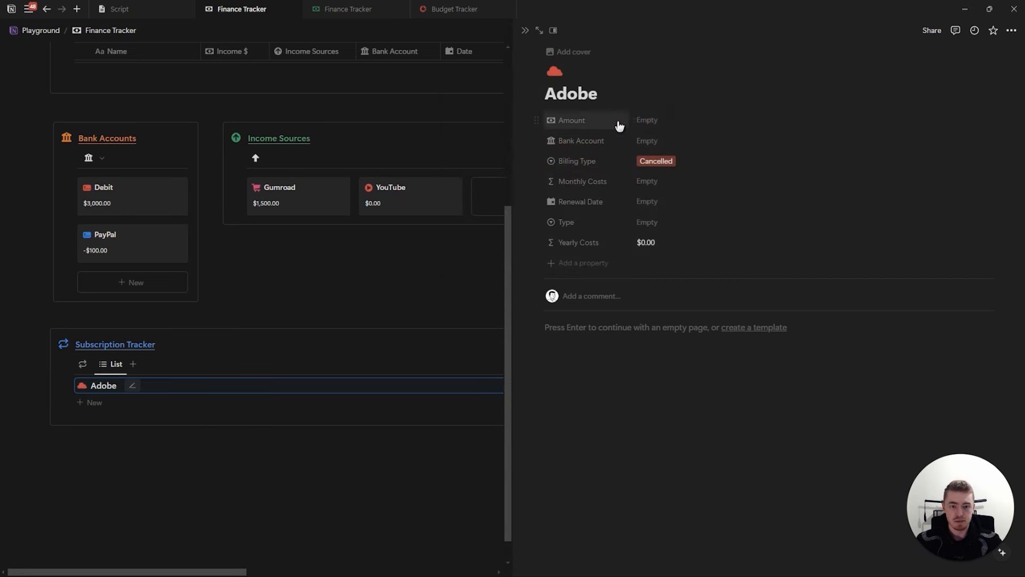
Fill in the Adobe subscription with Amount $60, Bank Account PayPal, Renewal Date August 15, 2024 and Type Software
{"action": "left_click", "coordinate": [708, 116]}
{"action": "type", "text": "60"}
{"action": "left_click", "coordinate": [668, 142]}
{"action": "left_click", "coordinate": [668, 142]}
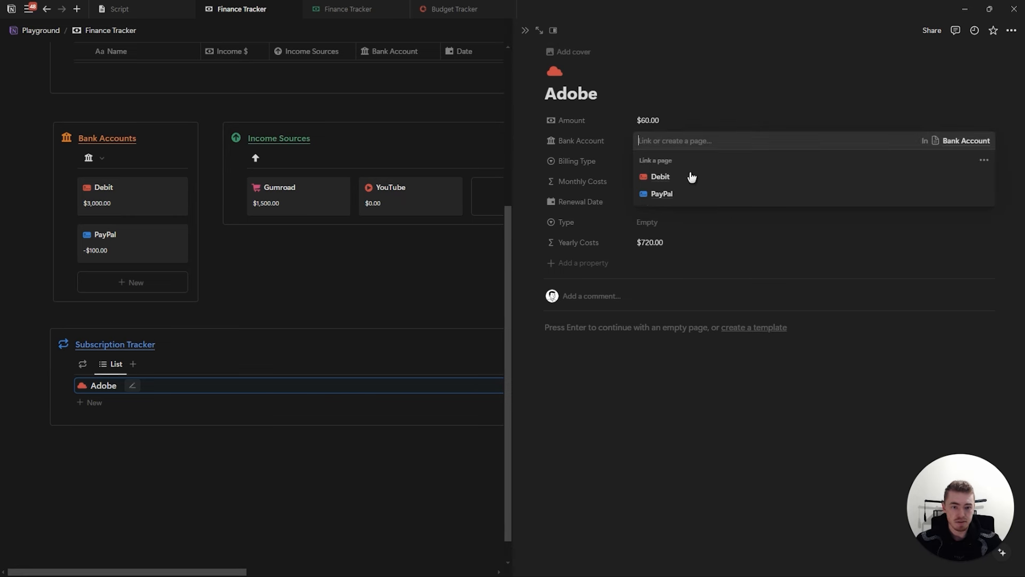
{"action": "left_click", "coordinate": [675, 191]}
{"action": "left_click", "coordinate": [614, 145]}
{"action": "left_click", "coordinate": [646, 204]}
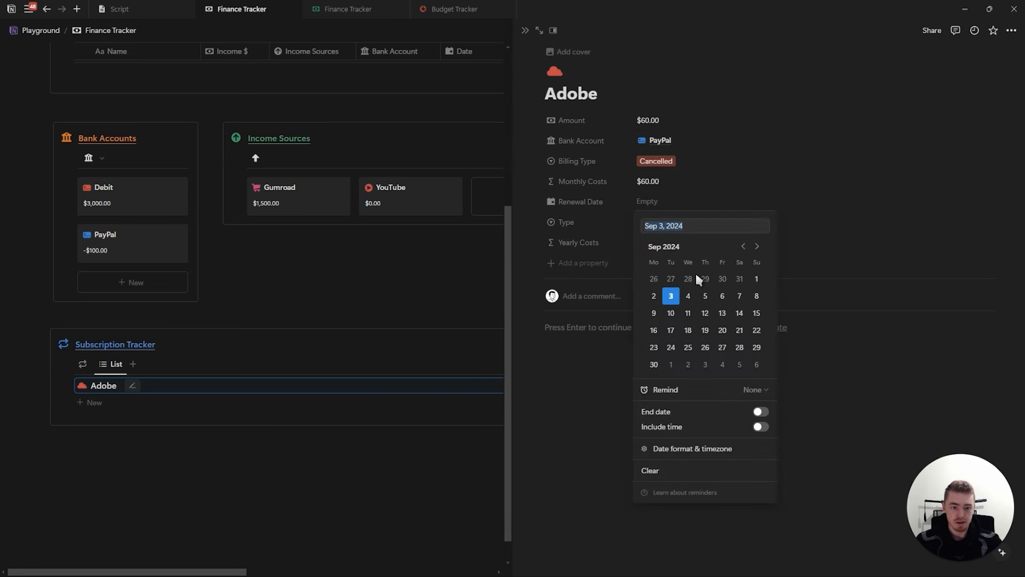
{"action": "left_click", "coordinate": [744, 249]}
{"action": "left_click", "coordinate": [706, 313]}
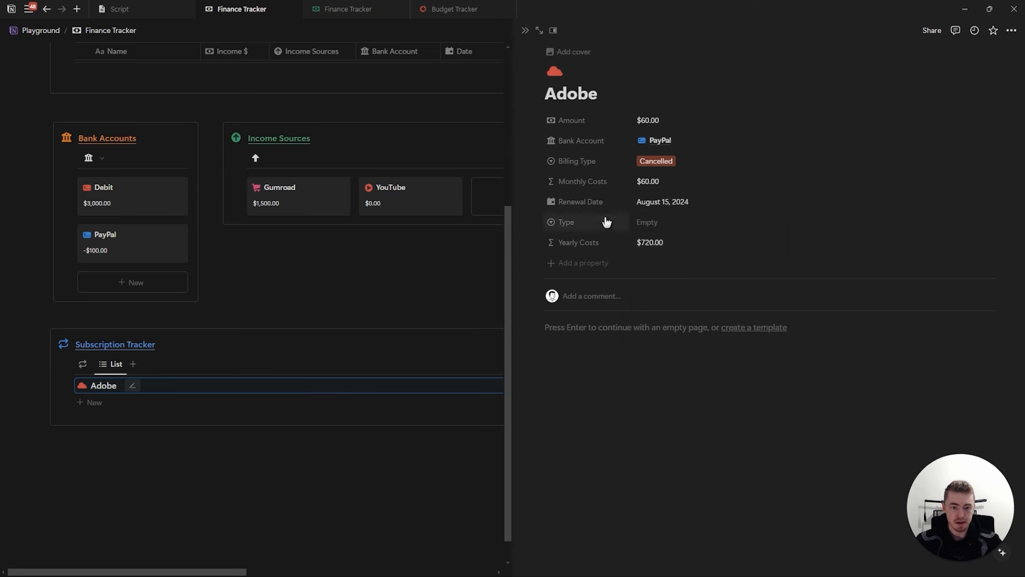
{"action": "left_click", "coordinate": [670, 222]}
{"action": "left_click", "coordinate": [693, 272]}
Reorder the Adobe page's properties so Type sits below Billing Type and Bank Account sits above Amount
{"action": "left_click_drag", "start_coordinate": [599, 230], "coordinate": [598, 188]}
{"action": "left_click_drag", "start_coordinate": [611, 141], "coordinate": [609, 114]}
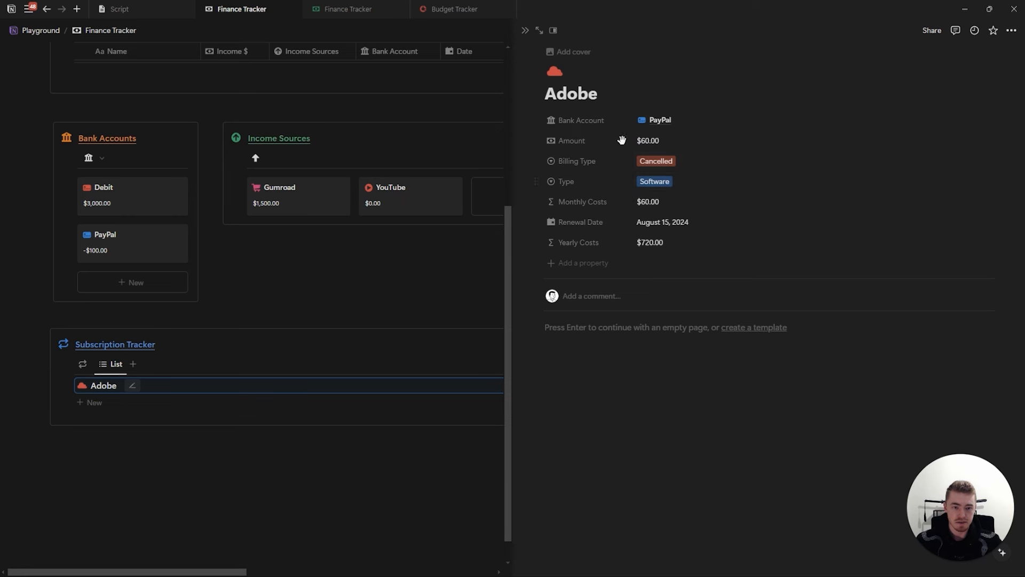
Try displaying the Bank Account relation as a separate section on the Adobe page
{"action": "left_click", "coordinate": [593, 127]}
{"action": "left_click", "coordinate": [682, 142]}
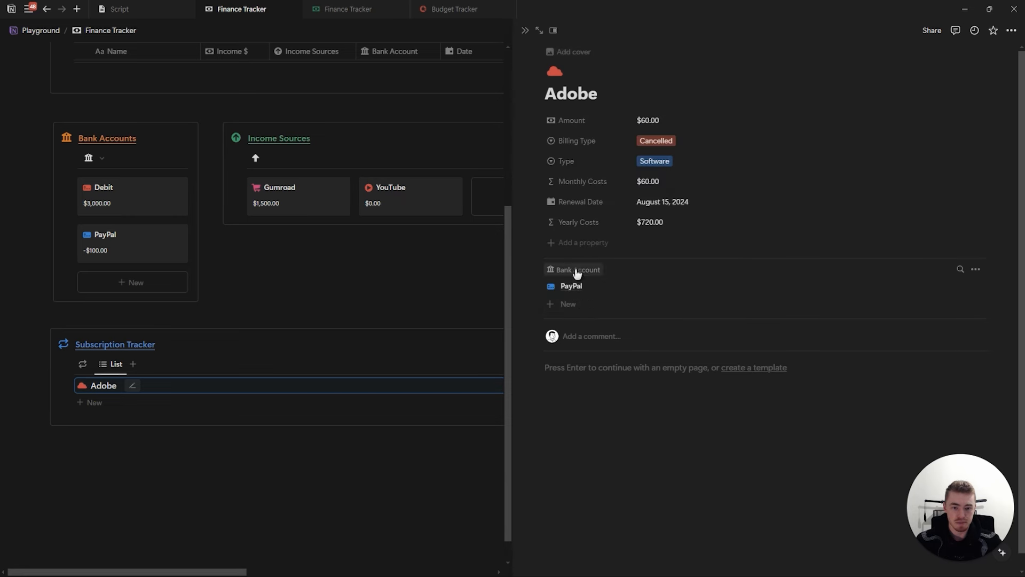
{"action": "left_click", "coordinate": [576, 271]}
{"action": "mouse_move", "coordinate": [635, 289]}
{"action": "left_click", "coordinate": [700, 272]}
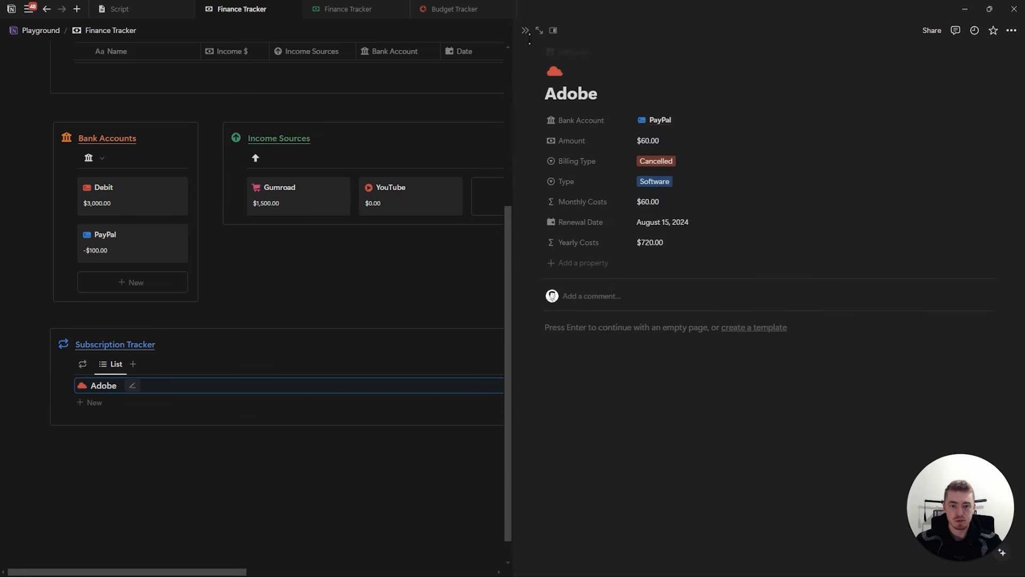
Close the Adobe page, blank out the name of the list view and set its icon to the ban sign
{"action": "left_click", "coordinate": [491, 103]}
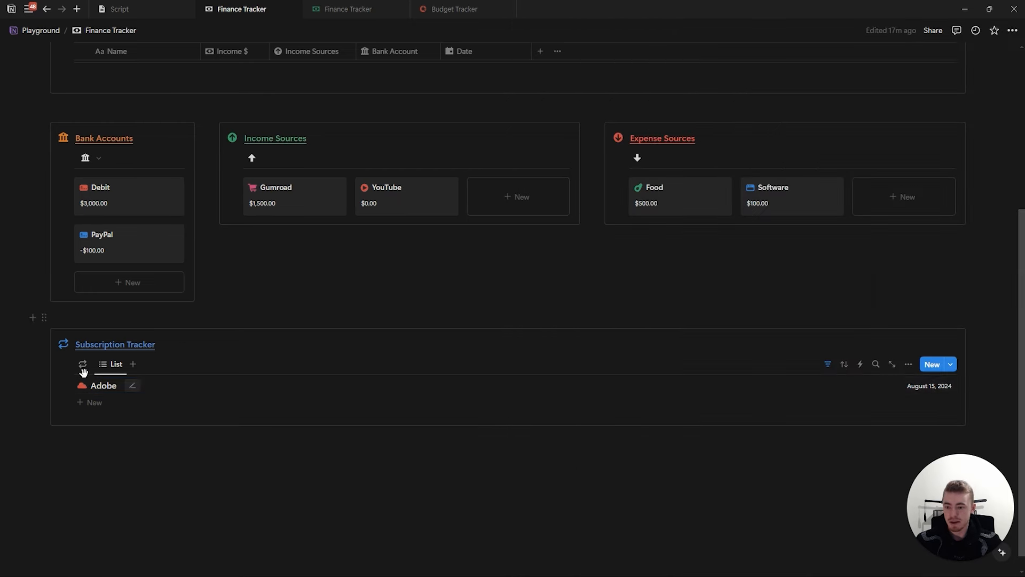
{"action": "left_click", "coordinate": [115, 365]}
{"action": "left_click", "coordinate": [134, 399]}
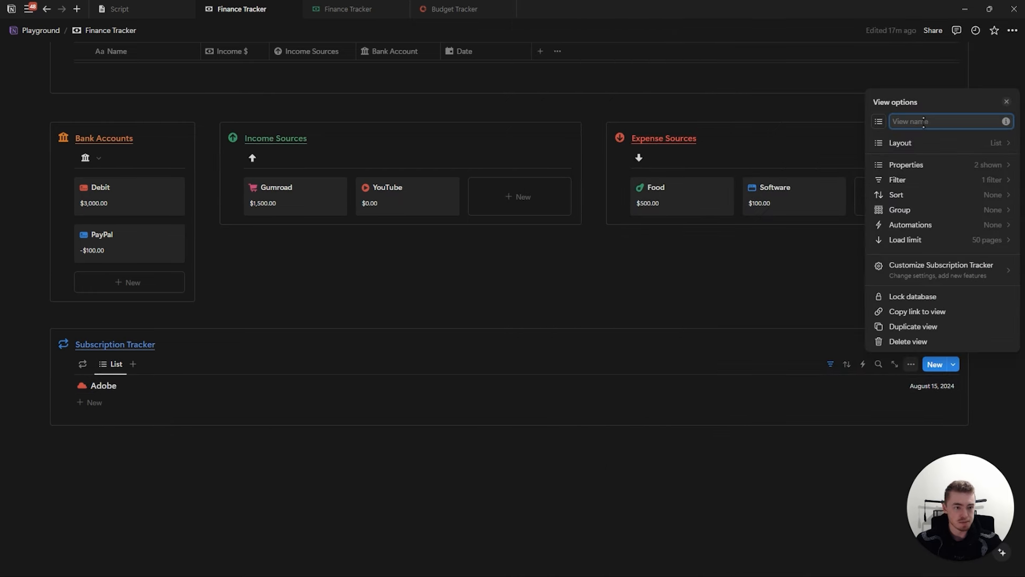
{"action": "left_click", "coordinate": [879, 121]}
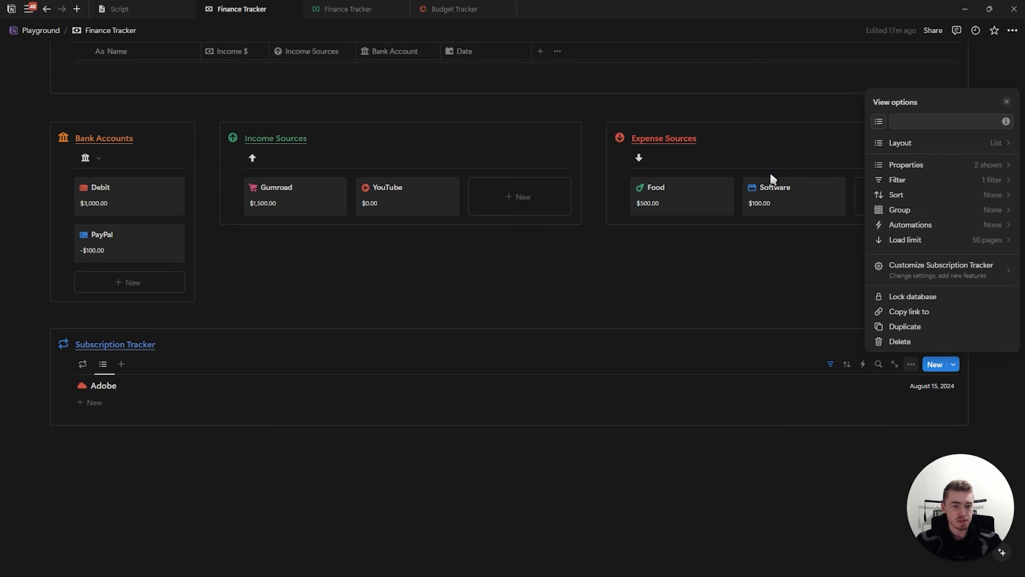
{"action": "type", "text": "car"}
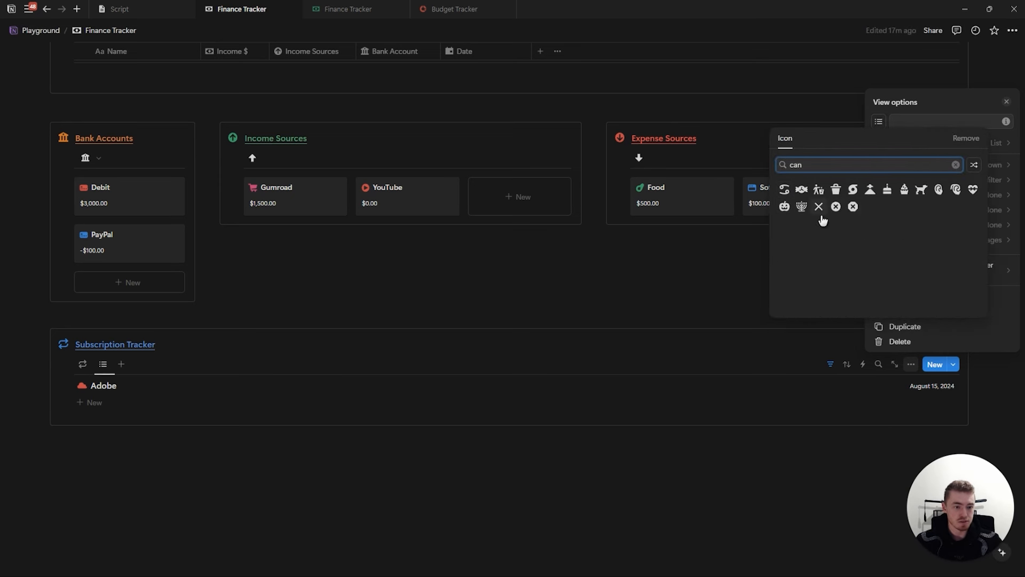
{"action": "left_click", "coordinate": [956, 165]}
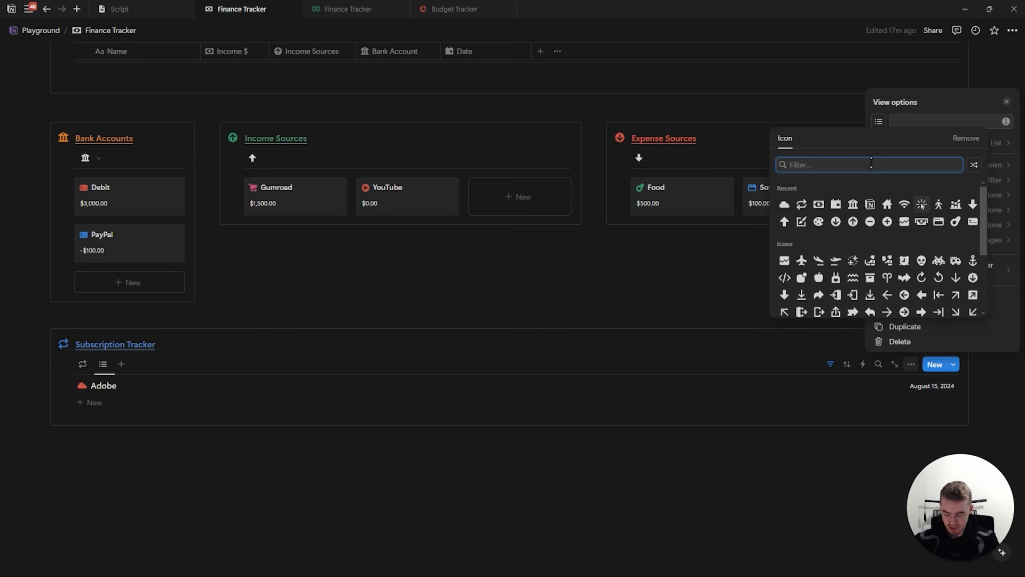
{"action": "type", "text": "ban"}
{"action": "left_click", "coordinate": [785, 188]}
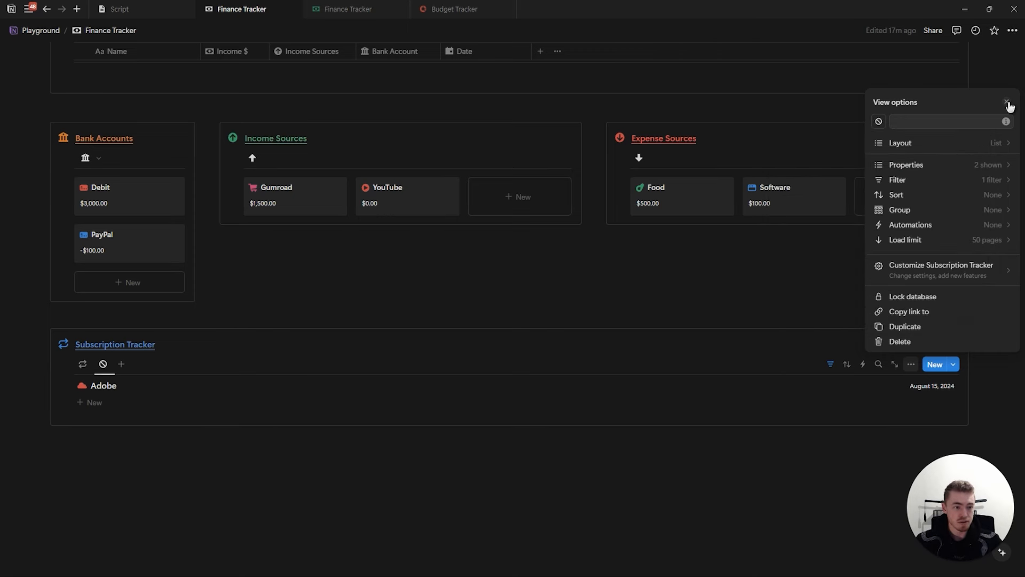
{"action": "left_click", "coordinate": [1008, 103]}
Show the Monthly Costs property in the cancelled subscriptions list view and return to the main table view
{"action": "left_click", "coordinate": [84, 365]}
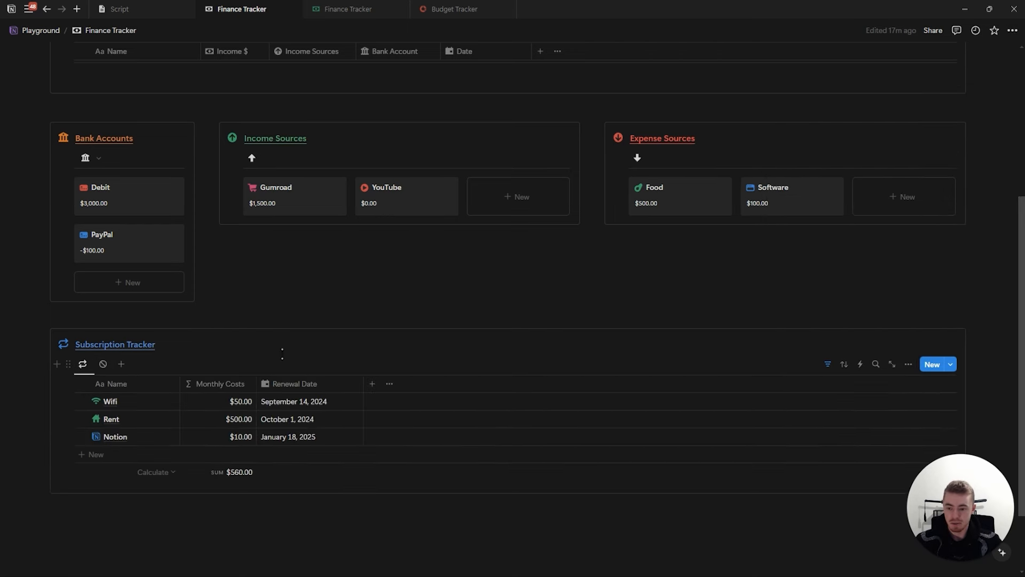
{"action": "scroll", "coordinate": [281, 289], "scroll_direction": "down", "scroll_amount": 2}
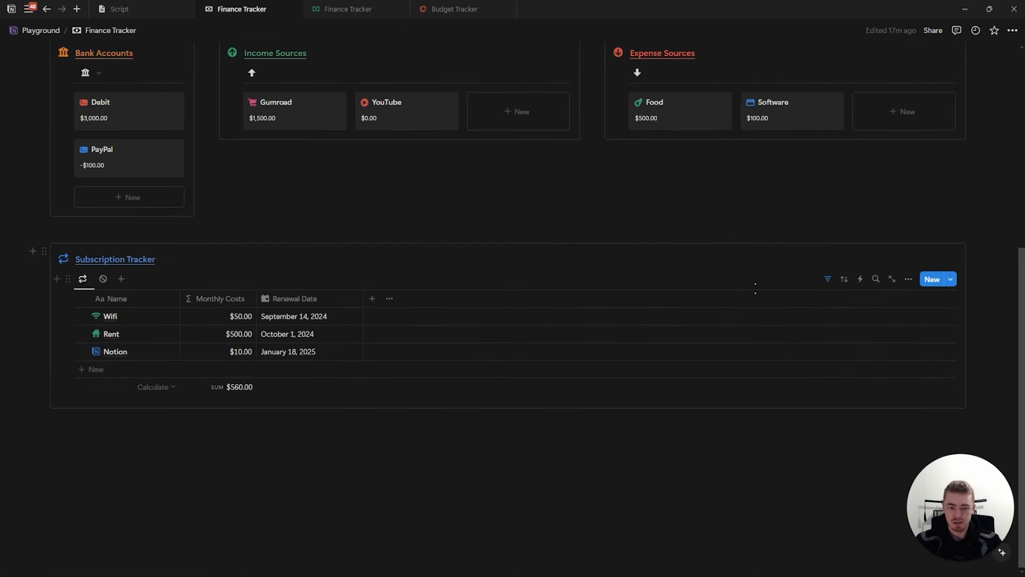
{"action": "left_click", "coordinate": [103, 278]}
{"action": "left_click", "coordinate": [909, 348]}
{"action": "left_click", "coordinate": [922, 149]}
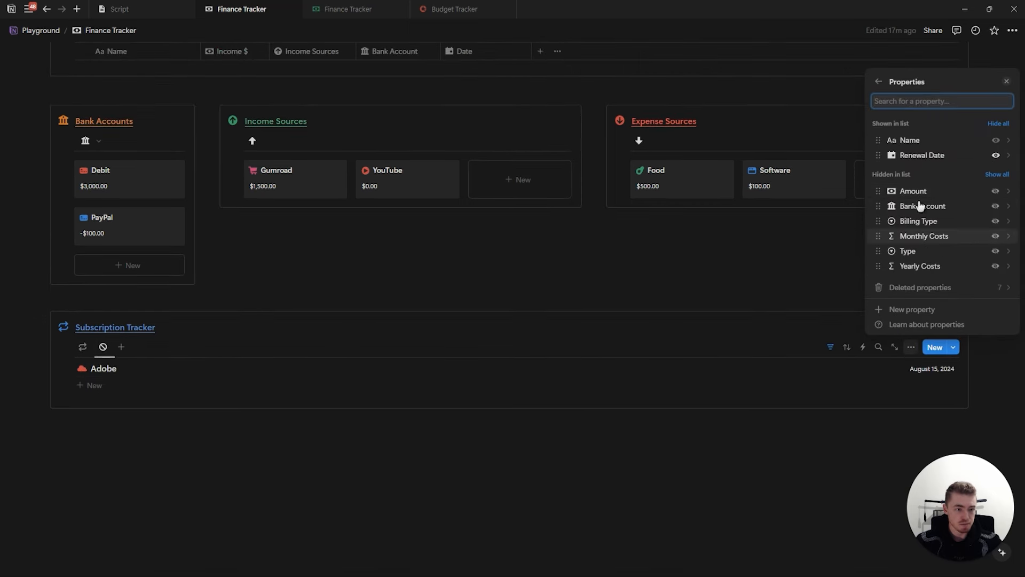
{"action": "left_click", "coordinate": [996, 236]}
{"action": "left_click", "coordinate": [1007, 82]}
{"action": "left_click", "coordinate": [82, 346]}
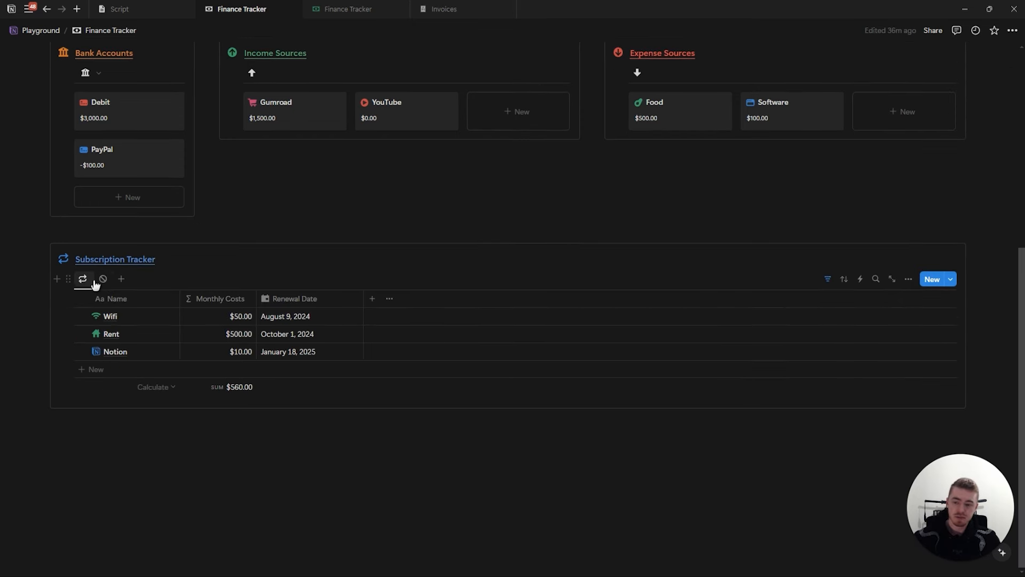
Copy the link to the Subscription Tracker table view and paste it below the tracker as a linked database view
{"action": "left_click", "coordinate": [85, 279]}
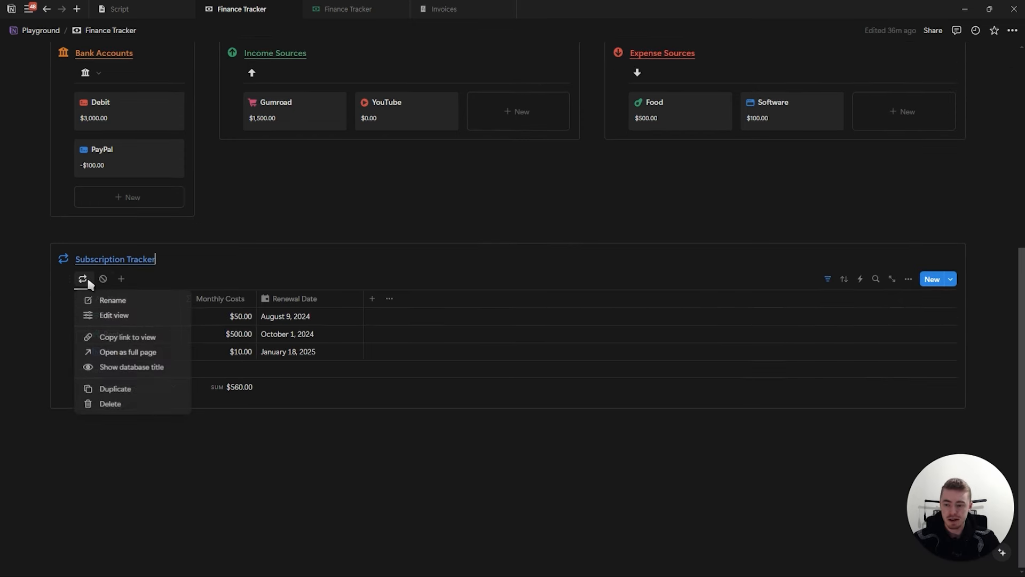
{"action": "left_click", "coordinate": [122, 340]}
{"action": "left_click", "coordinate": [153, 418]}
{"action": "key", "text": "Return"}
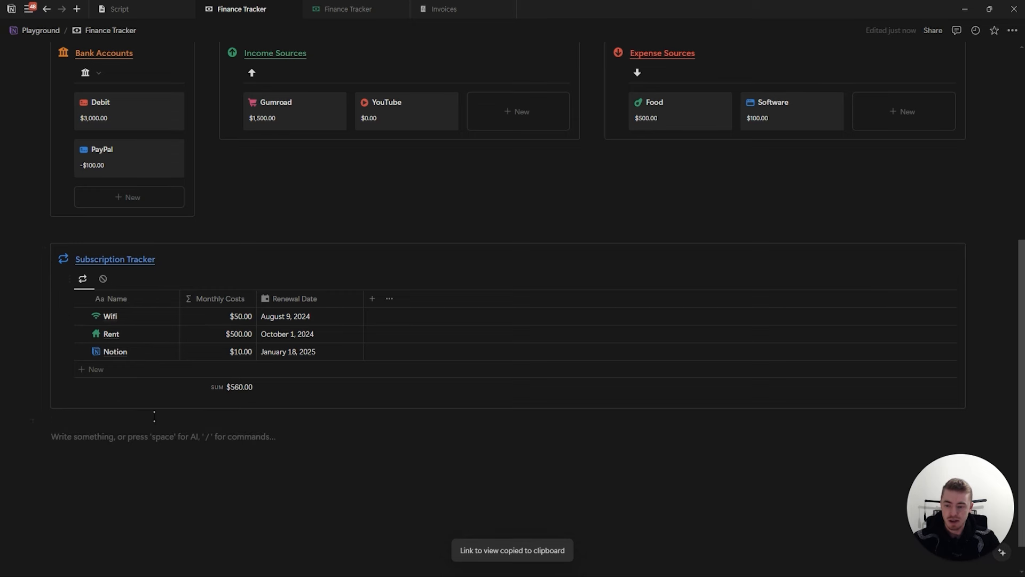
{"action": "key", "text": "ctrl+v"}
{"action": "left_click", "coordinate": [552, 473]}
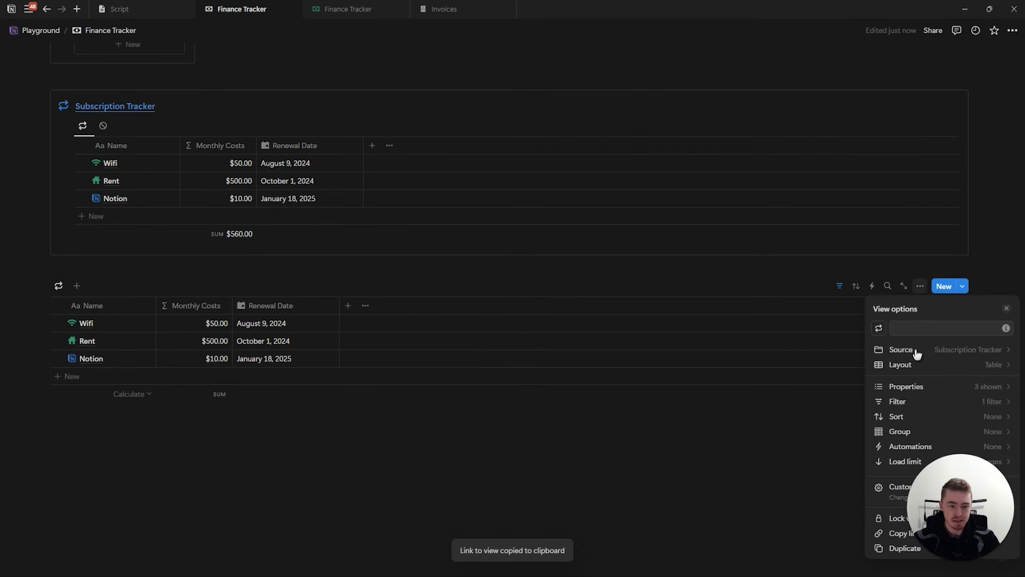
Change the layout of the new linked Subscription Tracker view to Calendar
{"action": "left_click", "coordinate": [908, 364]}
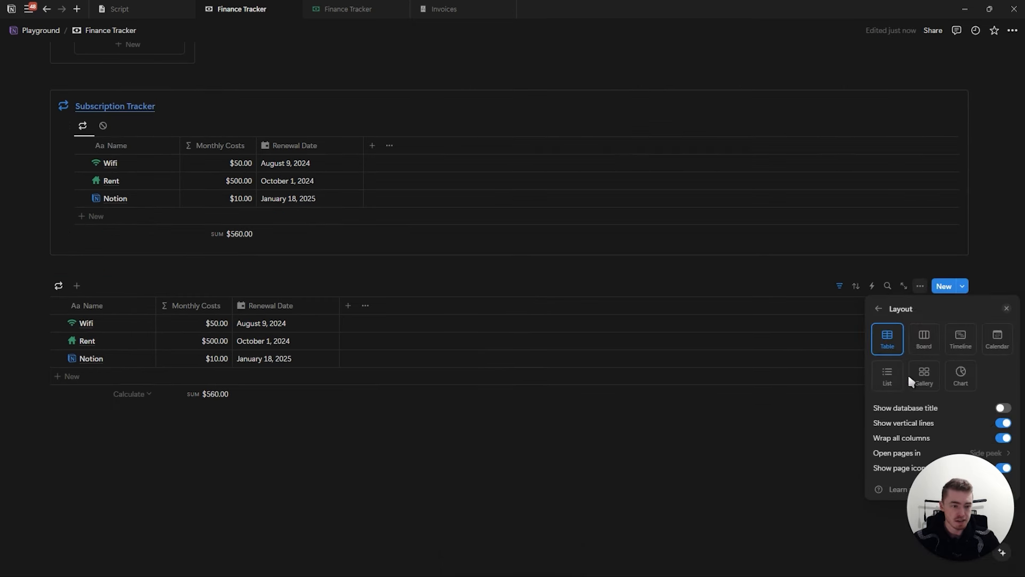
{"action": "left_click", "coordinate": [990, 339]}
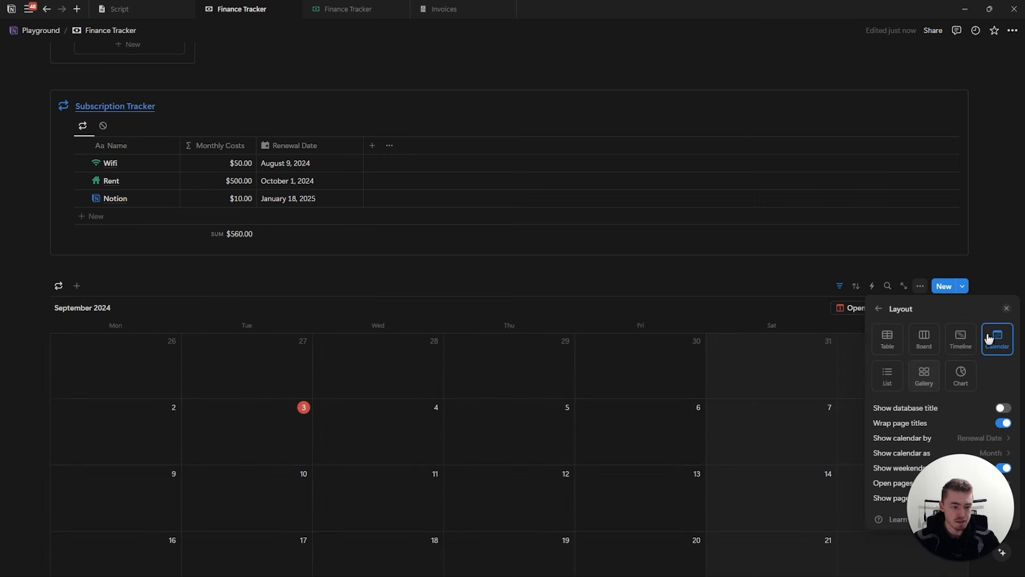
{"action": "left_click", "coordinate": [1008, 310]}
Place the calendar view inside a new callout titled Calendar below the Subscription Tracker
{"action": "key", "text": "Return"}
{"action": "type", "text": "/call"}
{"action": "key", "text": "Return"}
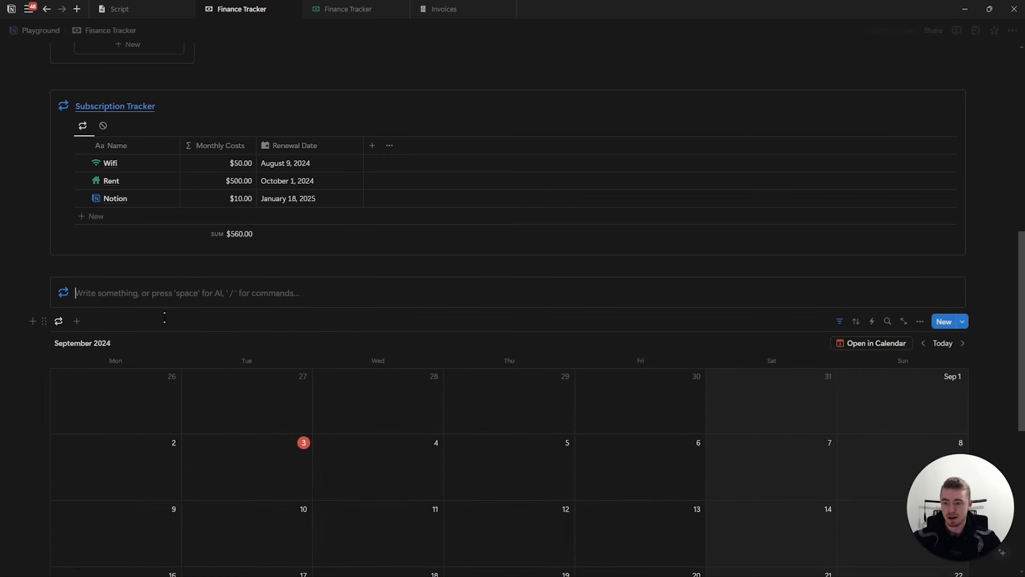
{"action": "left_click_drag", "start_coordinate": [46, 321], "coordinate": [88, 299]}
{"action": "left_click", "coordinate": [85, 292]}
{"action": "type", "text": "Calc"}
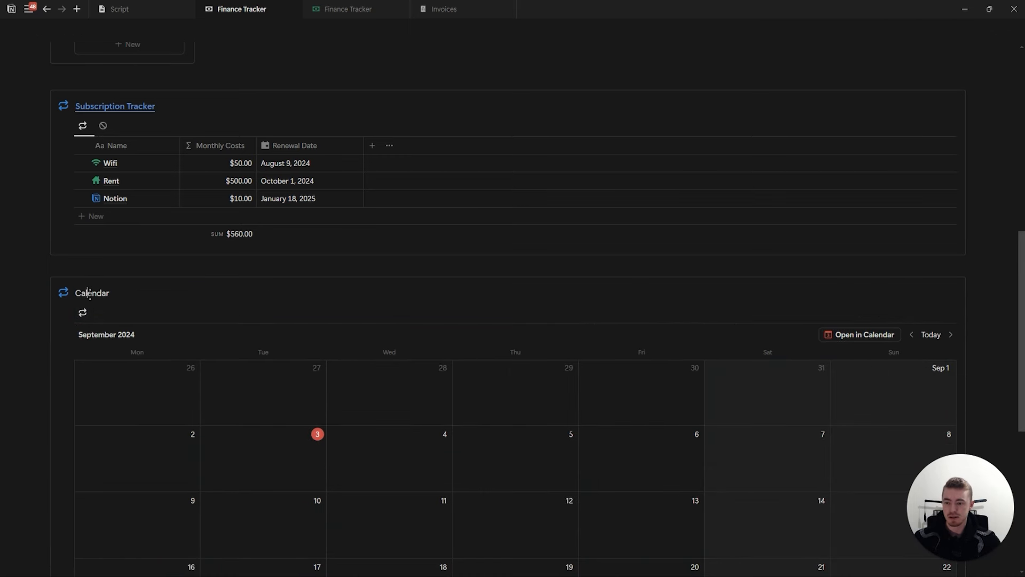
Format the Calendar callout title as bold, underlined purple text and change the callout icon to a purple calendar
{"action": "double_click", "coordinate": [89, 293]}
{"action": "left_click", "coordinate": [345, 271]}
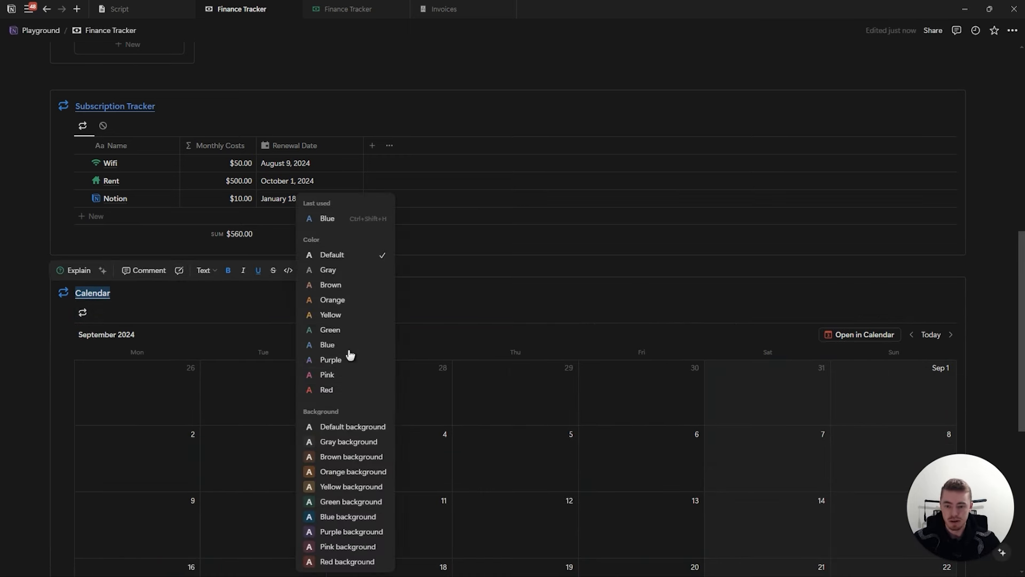
{"action": "left_click", "coordinate": [342, 360]}
{"action": "left_click", "coordinate": [63, 292]}
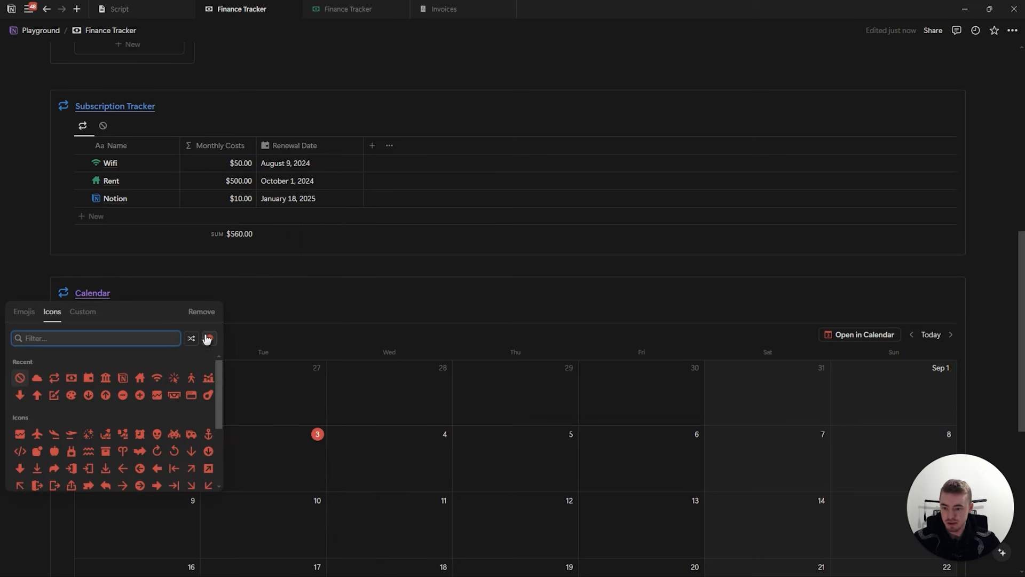
{"action": "left_click", "coordinate": [209, 338]}
{"action": "left_click", "coordinate": [210, 377]}
{"action": "left_click", "coordinate": [88, 378]}
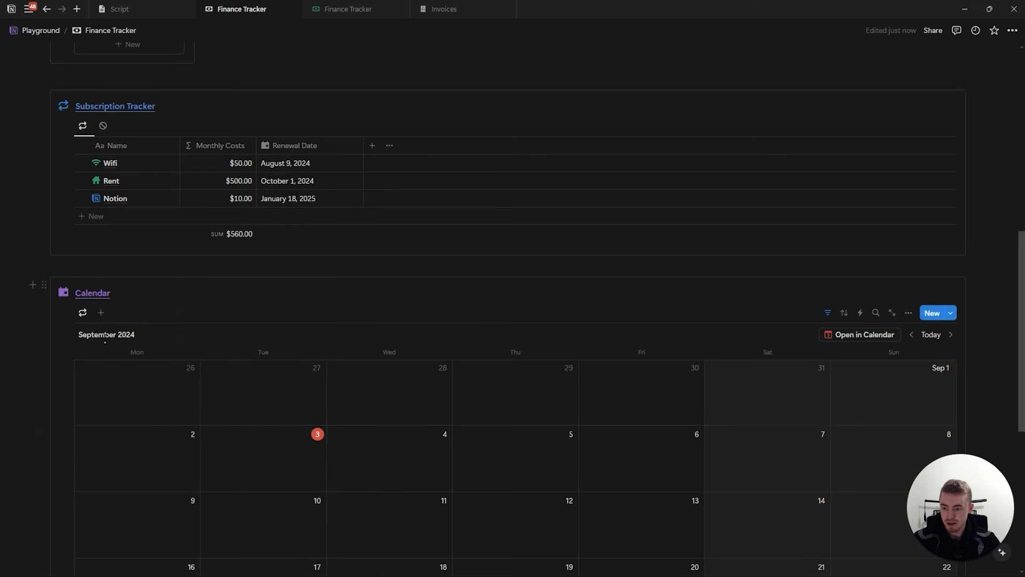
Place the Calendar callout in a column to the right of the Subscription Tracker and make the tracker's column narrower
{"action": "left_click_drag", "start_coordinate": [44, 282], "coordinate": [993, 203]}
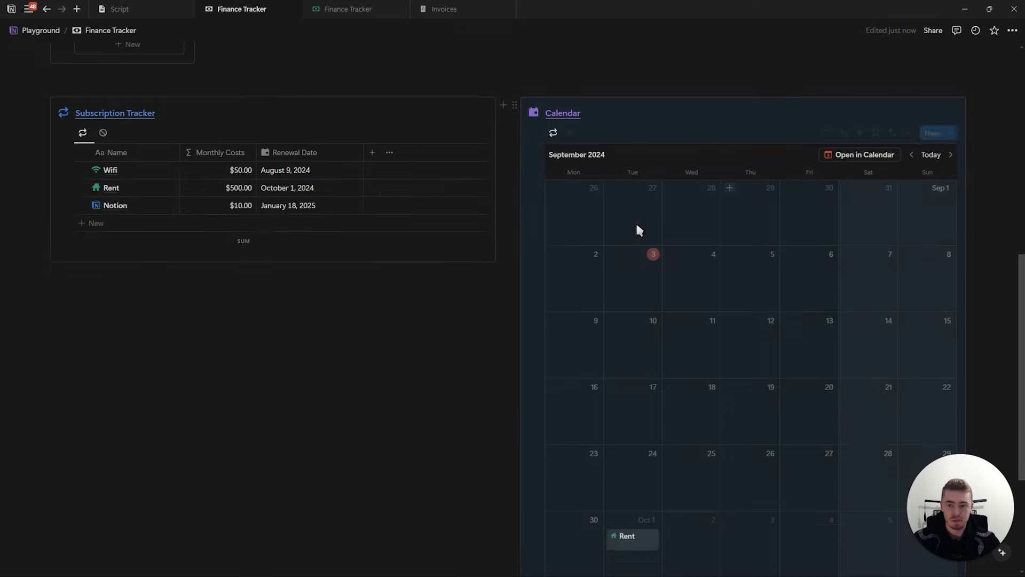
{"action": "scroll", "coordinate": [574, 341], "scroll_direction": "up", "scroll_amount": 3}
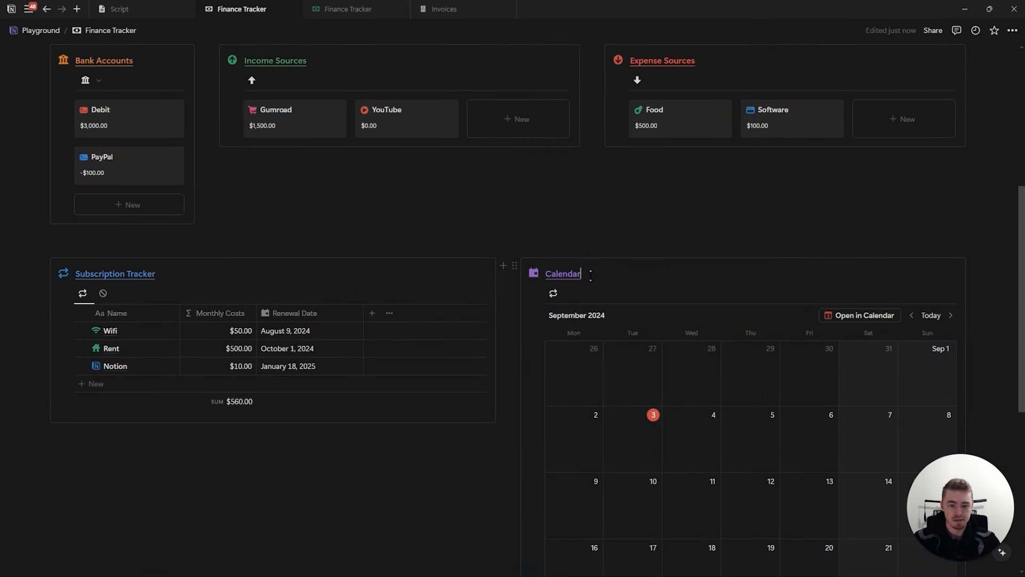
{"action": "left_click_drag", "start_coordinate": [504, 339], "coordinate": [382, 350]}
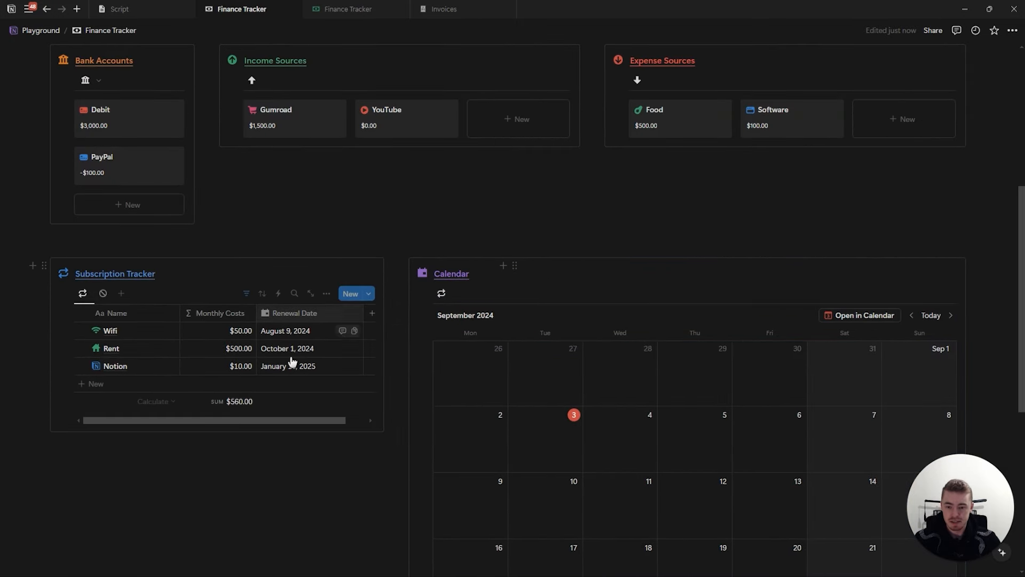
Narrow the Renewal Date and Name columns of the Subscription Tracker table and turn off its vertical lines
{"action": "left_click_drag", "start_coordinate": [362, 313], "coordinate": [330, 318]}
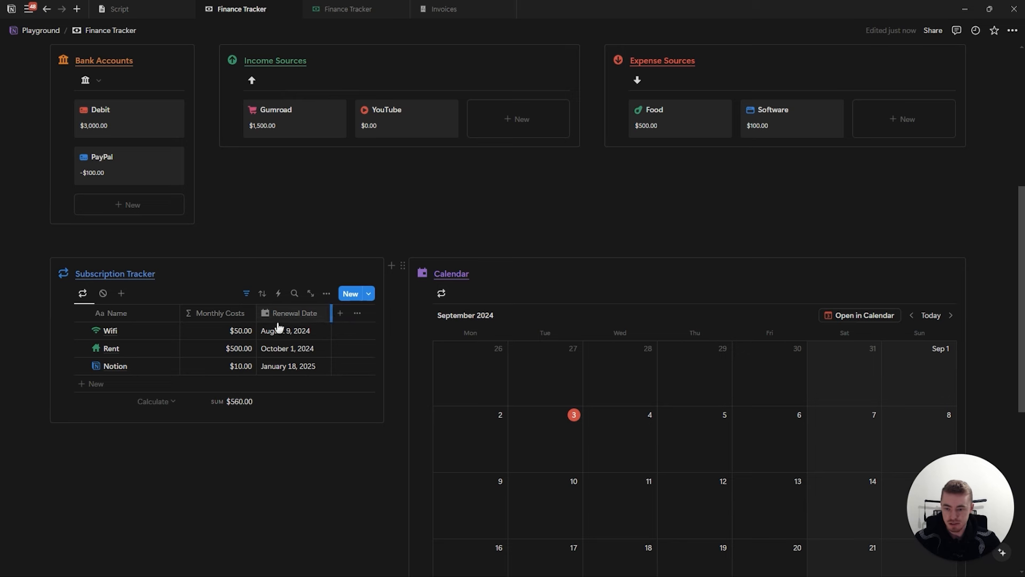
{"action": "left_click_drag", "start_coordinate": [180, 316], "coordinate": [160, 316]}
{"action": "left_click", "coordinate": [327, 293]}
{"action": "left_click", "coordinate": [388, 361]}
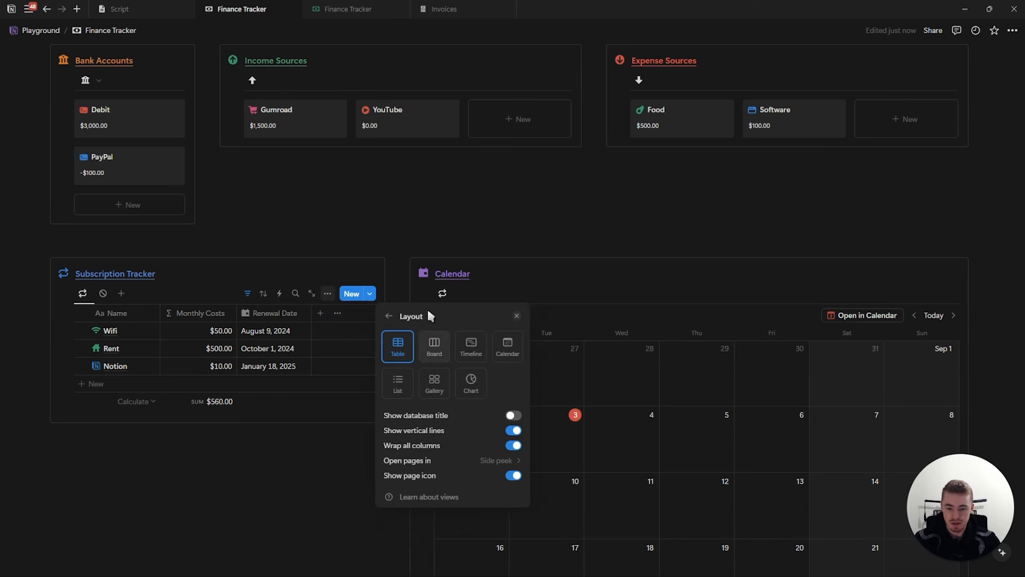
{"action": "left_click", "coordinate": [406, 435]}
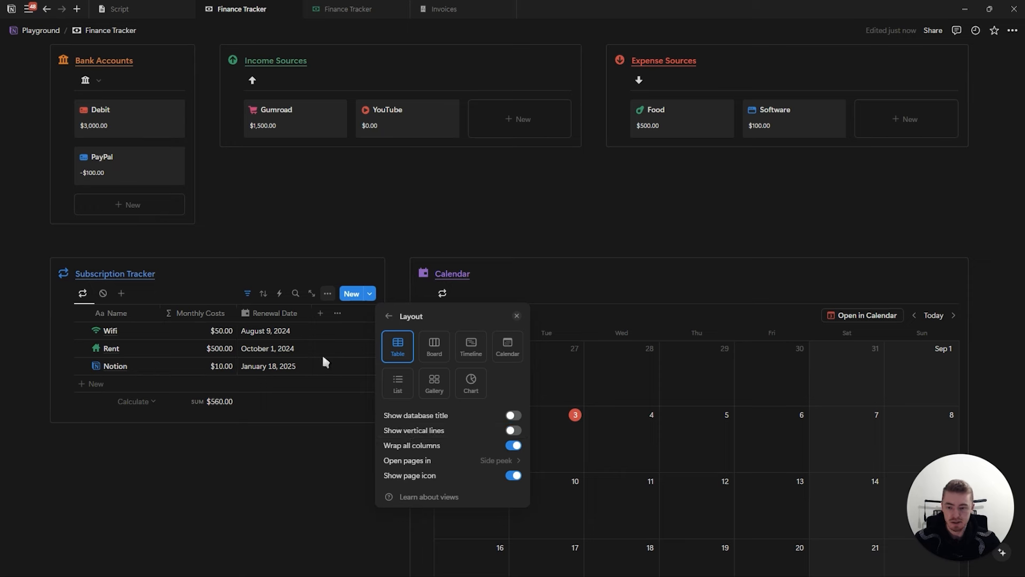
{"action": "left_click", "coordinate": [517, 318]}
{"action": "scroll", "coordinate": [520, 332], "scroll_direction": "down", "scroll_amount": 3}
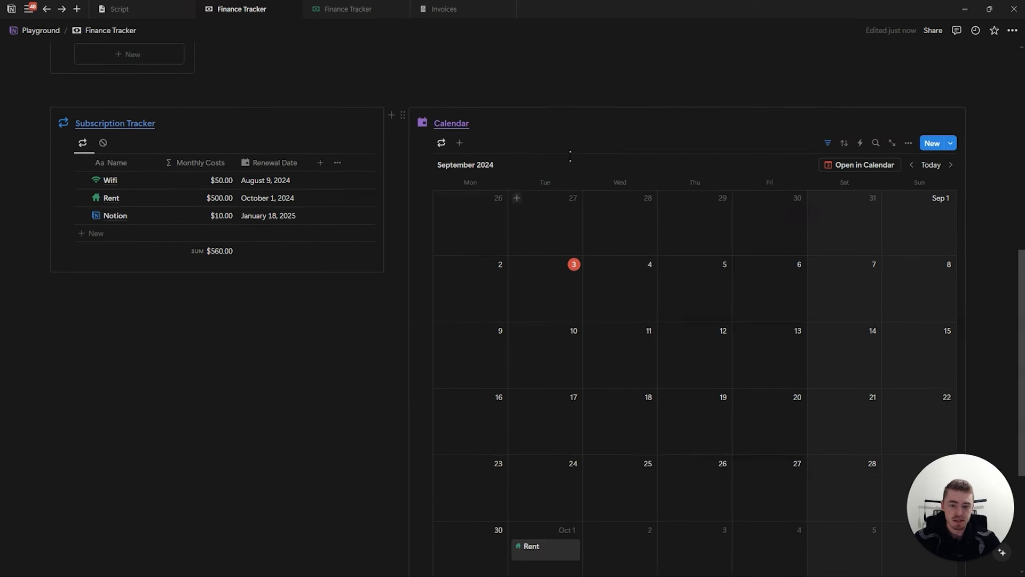
{"action": "left_click", "coordinate": [909, 143]}
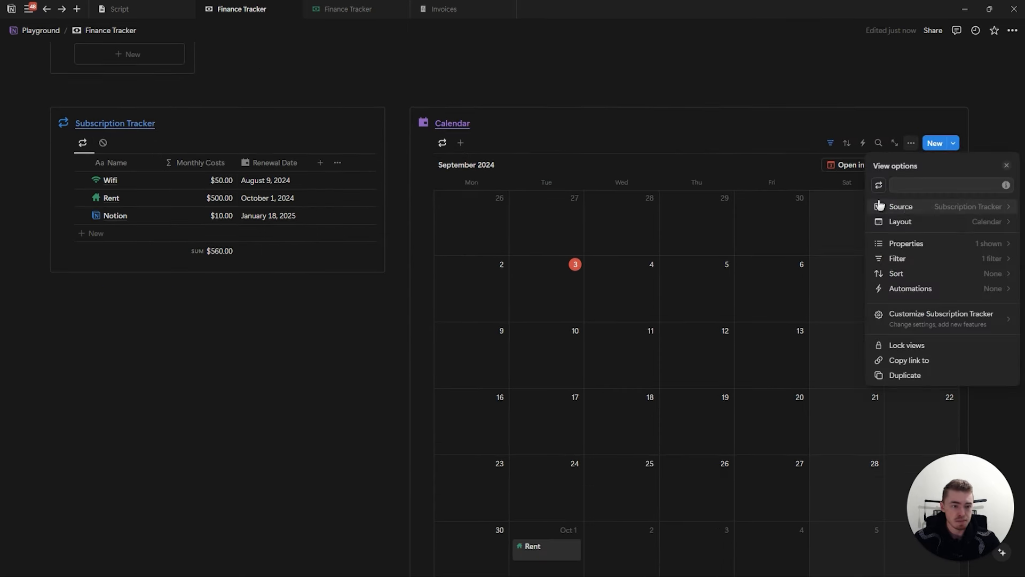
{"action": "left_click", "coordinate": [1007, 165]}
{"action": "left_click", "coordinate": [327, 142]}
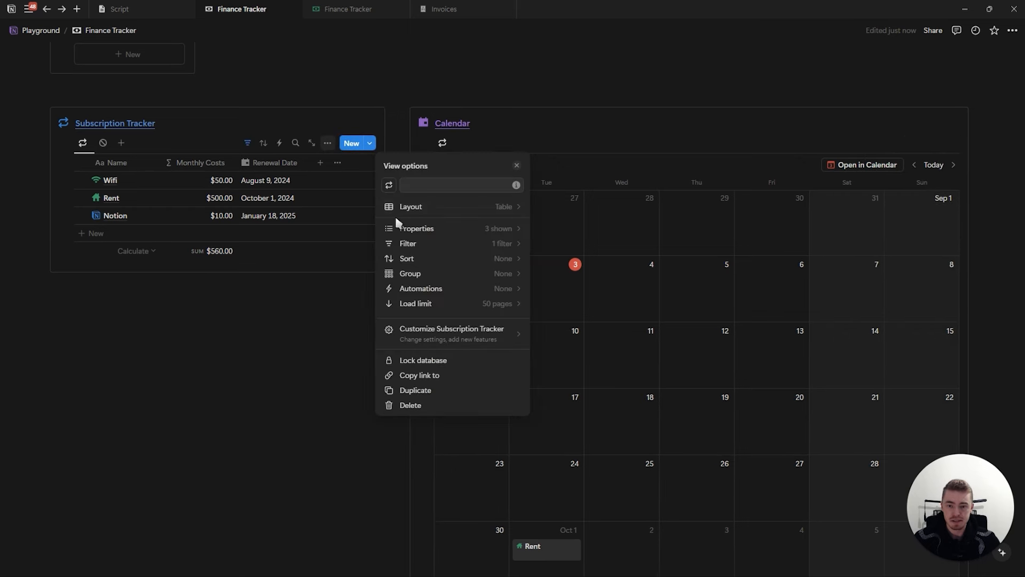
{"action": "left_click", "coordinate": [516, 166]}
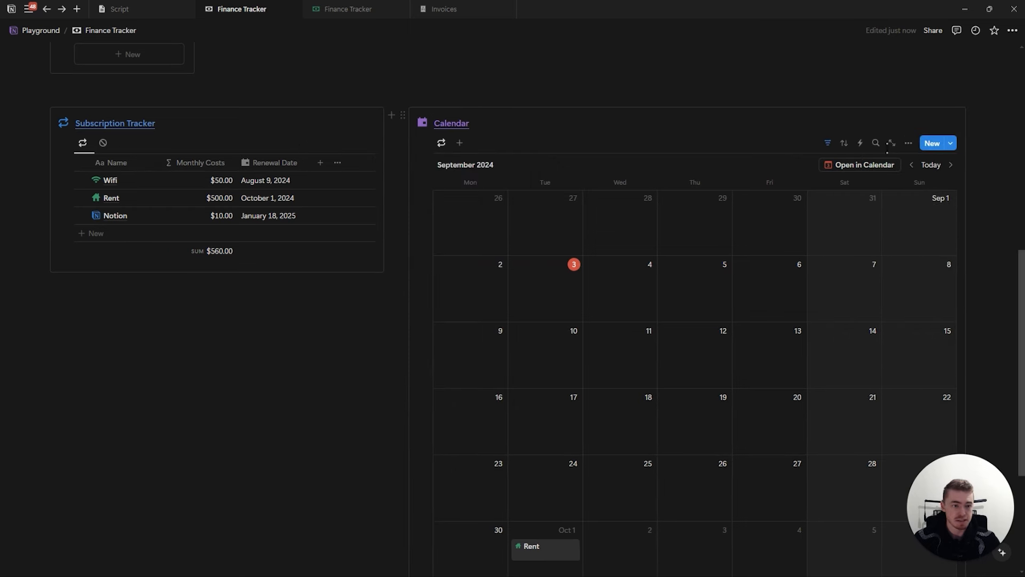
{"action": "left_click", "coordinate": [908, 143]}
{"action": "left_click", "coordinate": [1007, 165]}
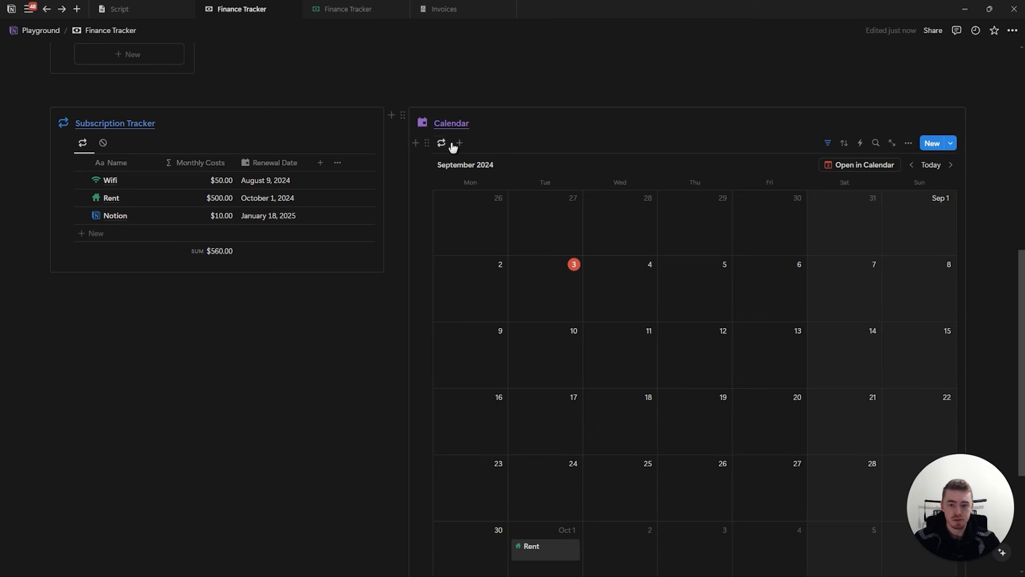
Add a second view to the Calendar callout, linked to the Finance Tracker database with the Calendar layout
{"action": "left_click", "coordinate": [460, 143]}
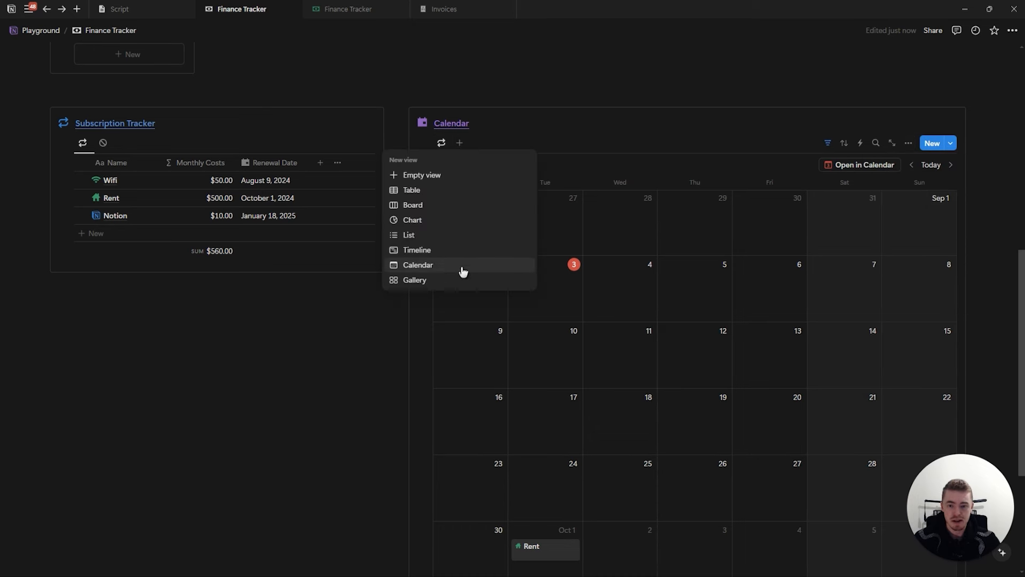
{"action": "left_click", "coordinate": [446, 265]}
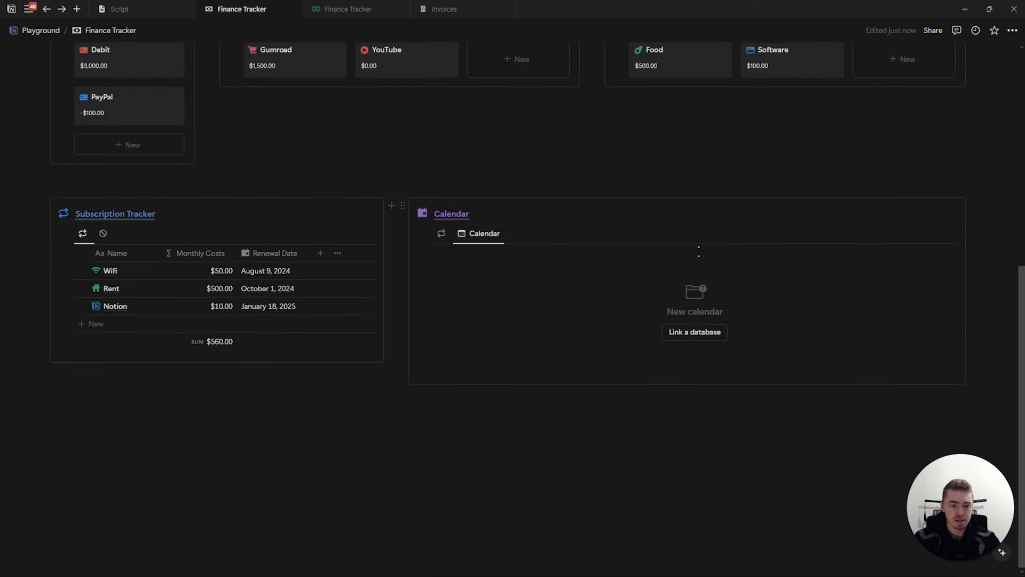
{"action": "left_click", "coordinate": [688, 334]}
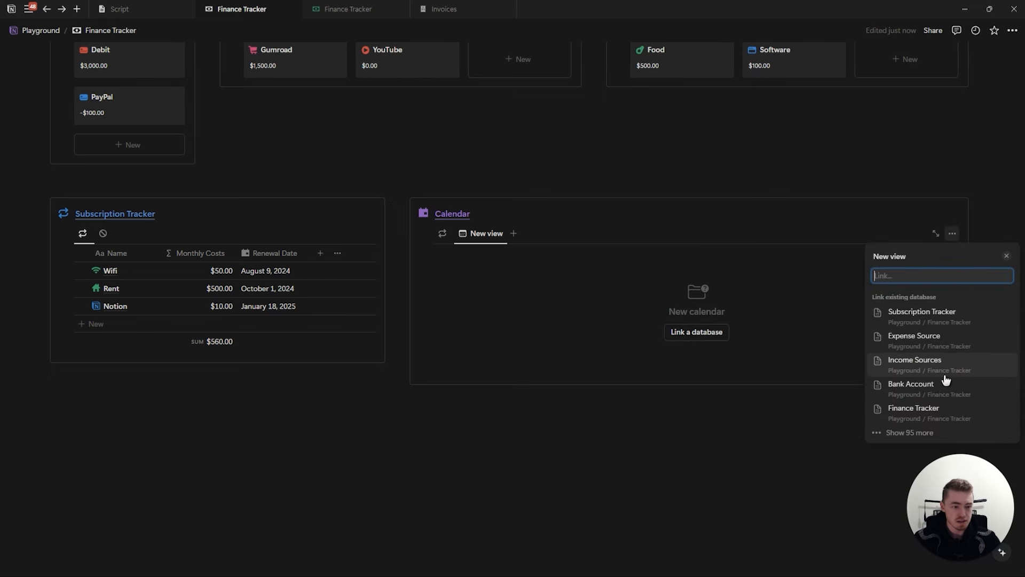
{"action": "left_click", "coordinate": [903, 416]}
{"action": "left_click", "coordinate": [899, 312]}
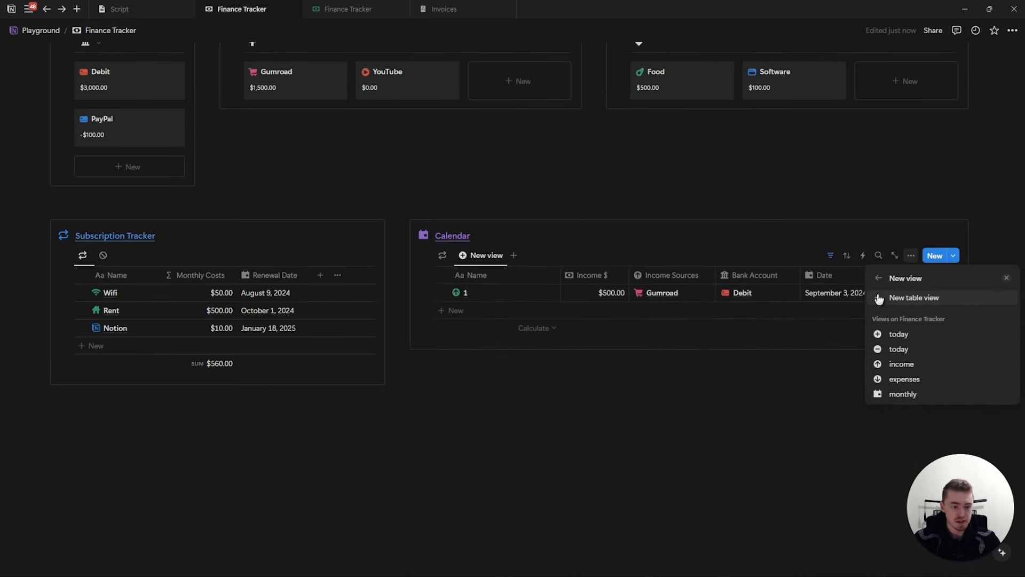
{"action": "left_click", "coordinate": [909, 297]}
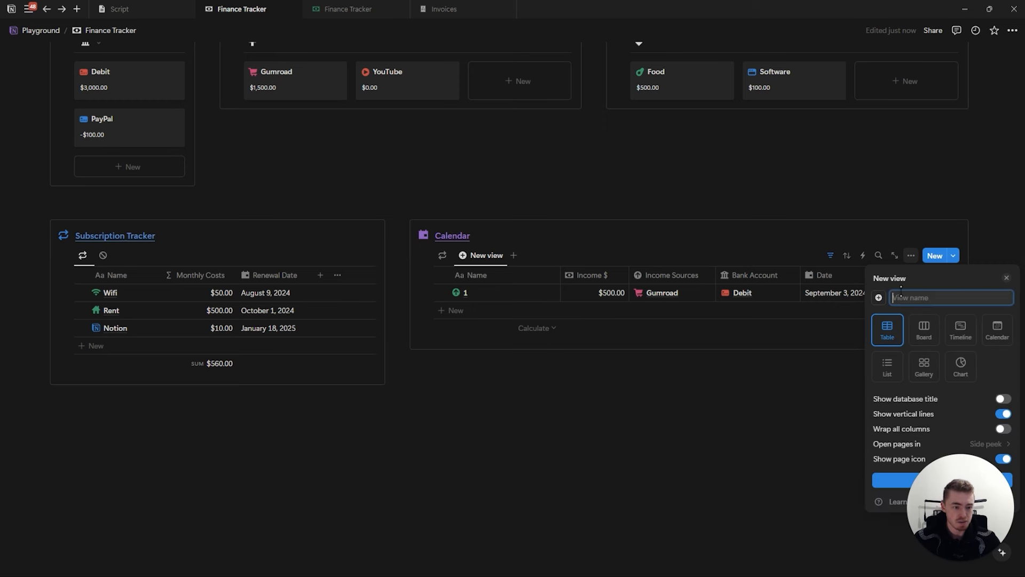
{"action": "left_click", "coordinate": [997, 330]}
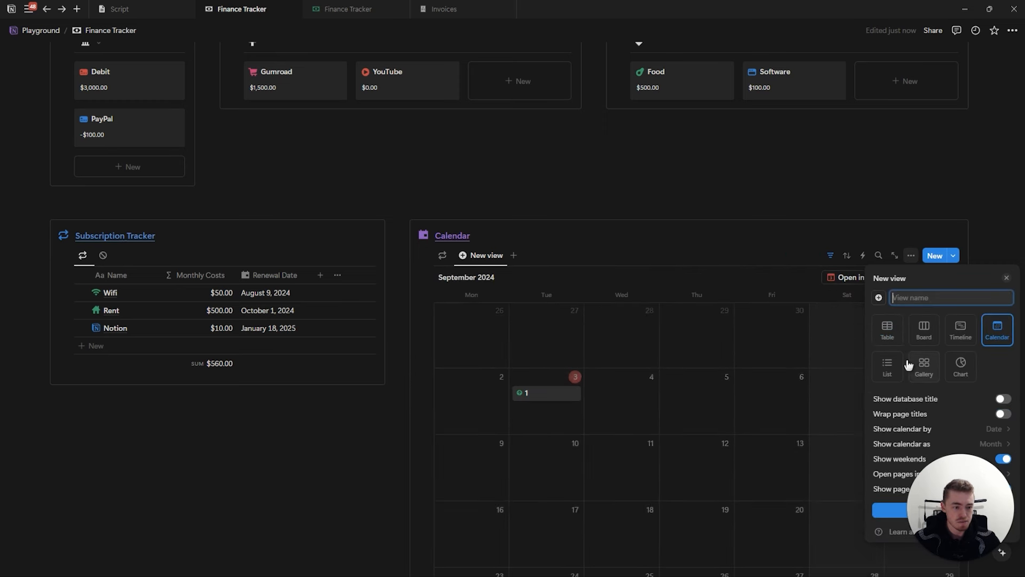
{"action": "left_click", "coordinate": [882, 512]}
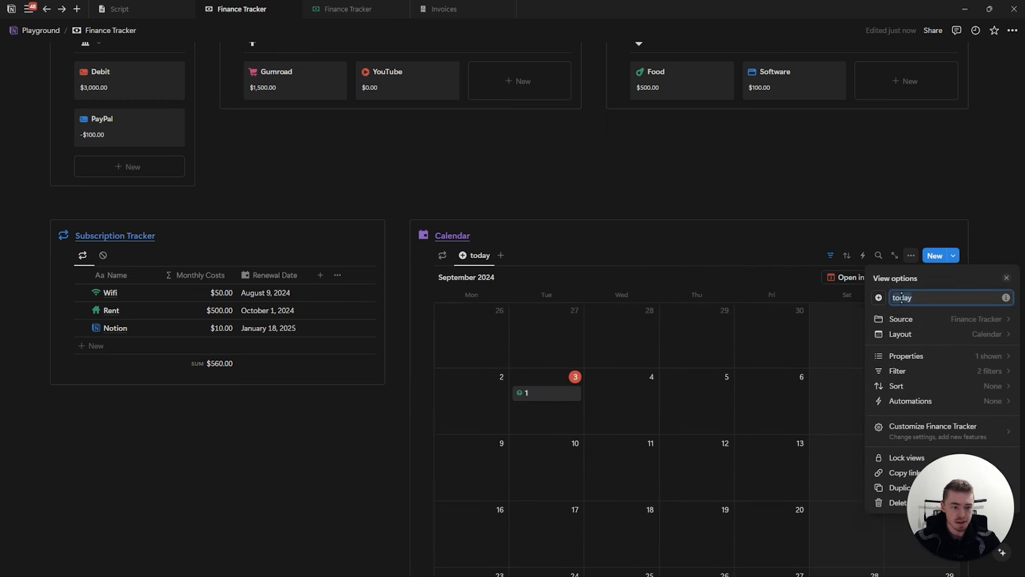
Clear the name of the new Finance Tracker calendar view and give it the calendar icon
{"action": "key", "text": "BackSpace"}
{"action": "left_click", "coordinate": [879, 298]}
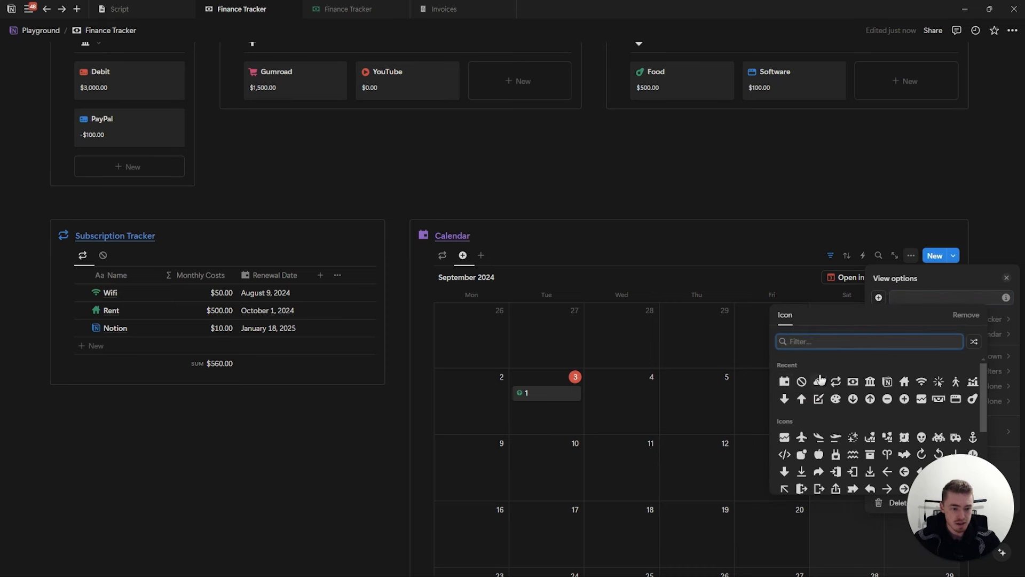
{"action": "left_click", "coordinate": [785, 381]}
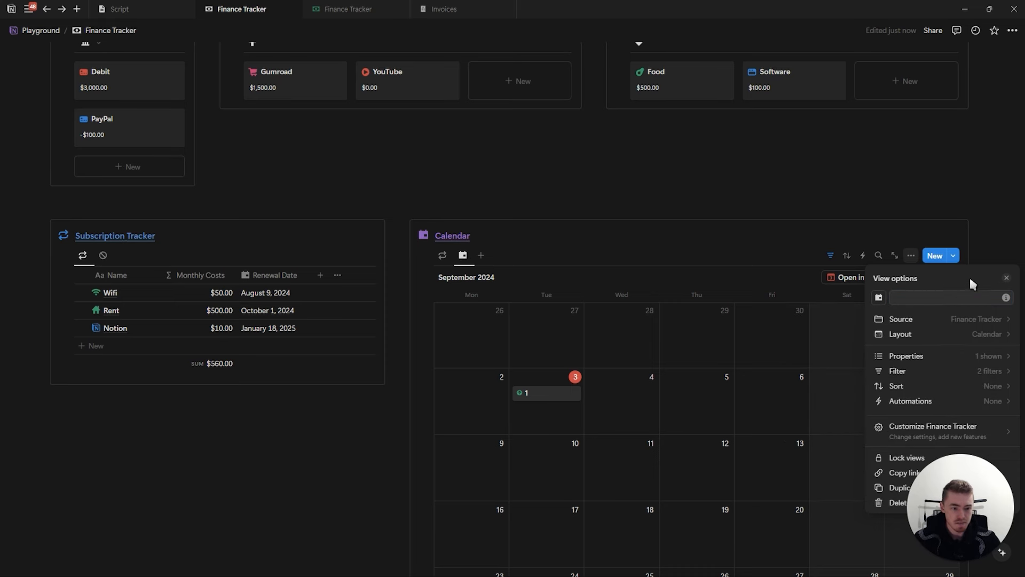
Show the Bank Account and Profit properties in the Finance Tracker calendar view, with Profit above Bank Account
{"action": "left_click", "coordinate": [916, 357]}
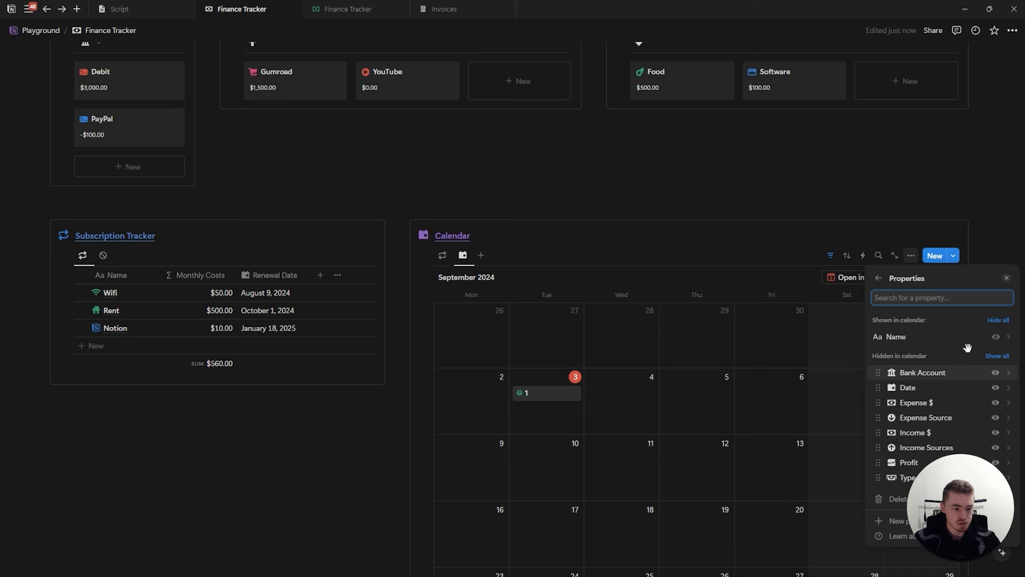
{"action": "left_click", "coordinate": [996, 376]}
{"action": "left_click_drag", "start_coordinate": [908, 474], "coordinate": [902, 352]}
{"action": "left_click", "coordinate": [1007, 278]}
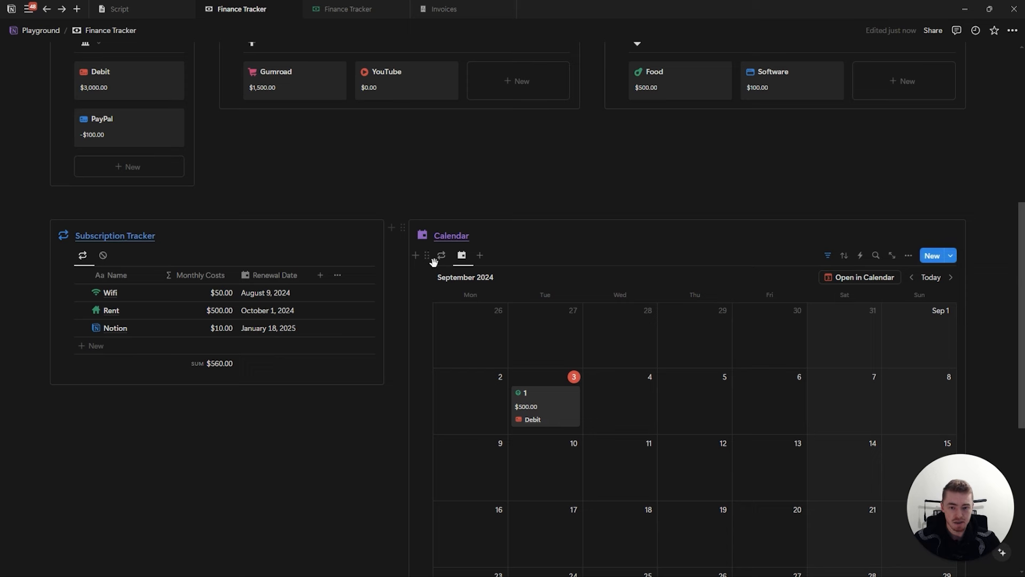
Show the Monthly Costs and Bank Account properties in the subscription calendar view, with Monthly Costs first
{"action": "left_click", "coordinate": [441, 256]}
{"action": "left_click", "coordinate": [913, 258]}
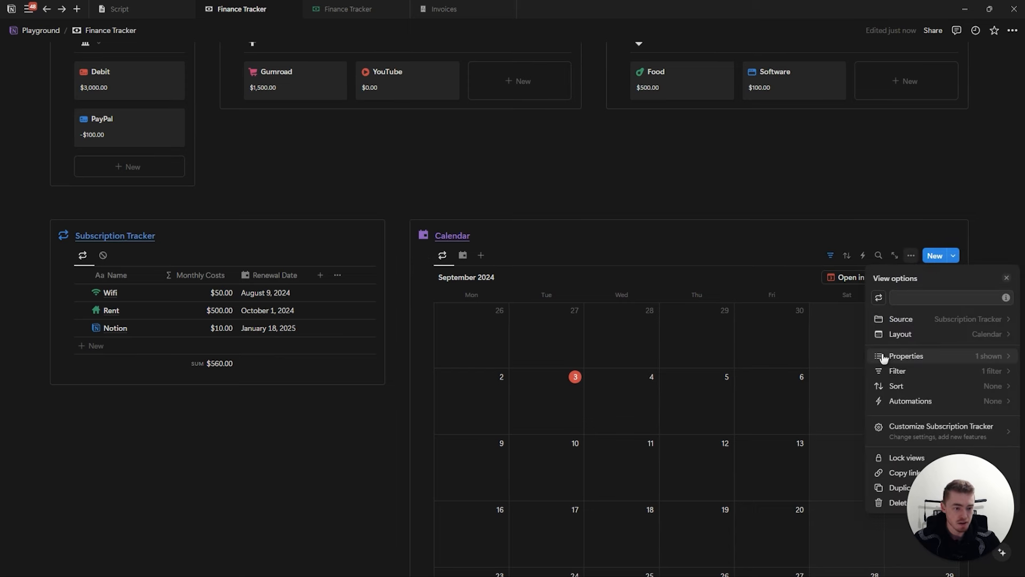
{"action": "left_click", "coordinate": [885, 356]}
{"action": "left_click_drag", "start_coordinate": [905, 386], "coordinate": [909, 361]}
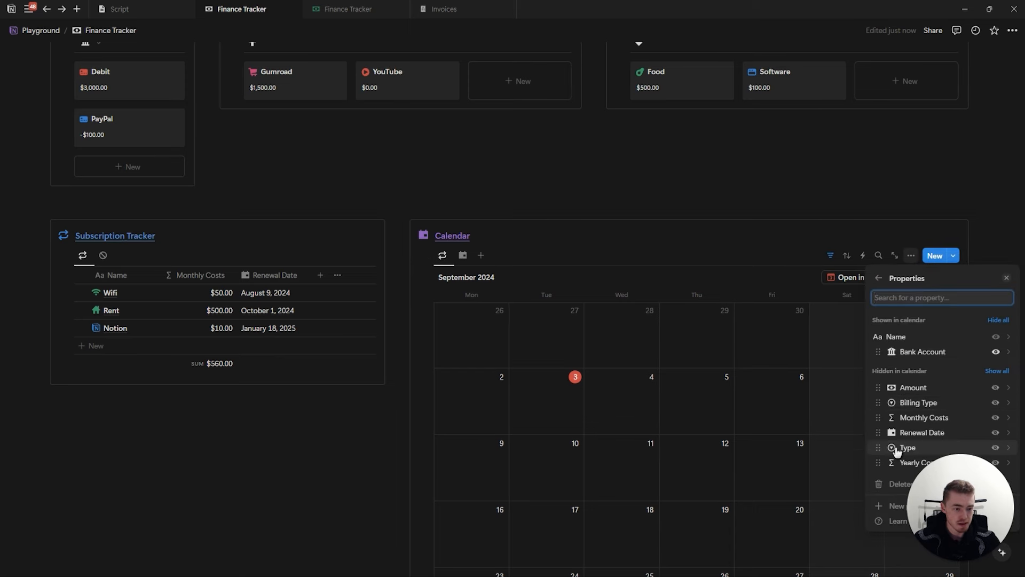
{"action": "left_click_drag", "start_coordinate": [909, 418], "coordinate": [910, 348]}
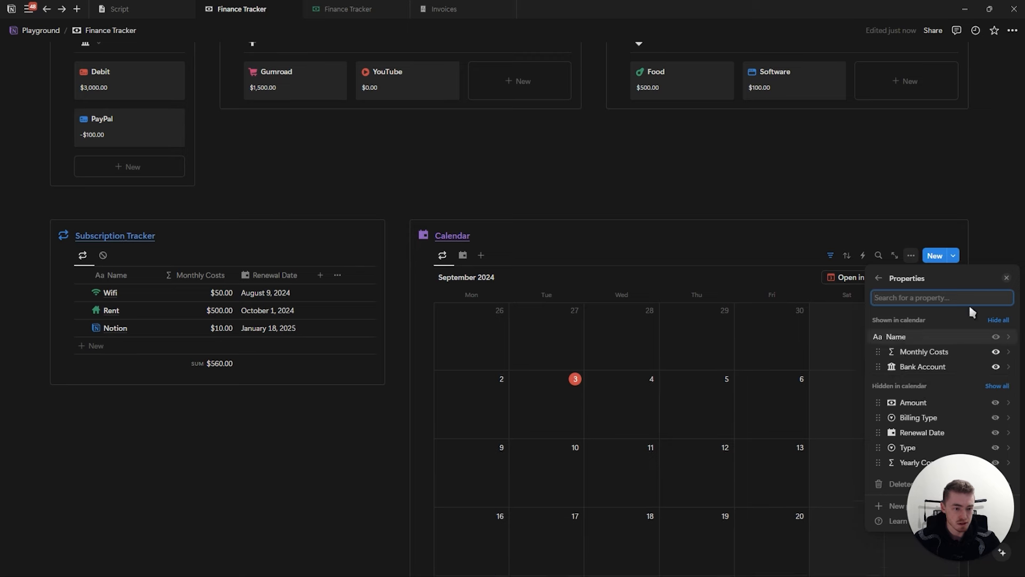
{"action": "left_click", "coordinate": [1007, 279]}
Move the Rent entry from October 1 to September 3 in the subscription calendar
{"action": "scroll", "coordinate": [767, 266], "scroll_direction": "down", "scroll_amount": 4}
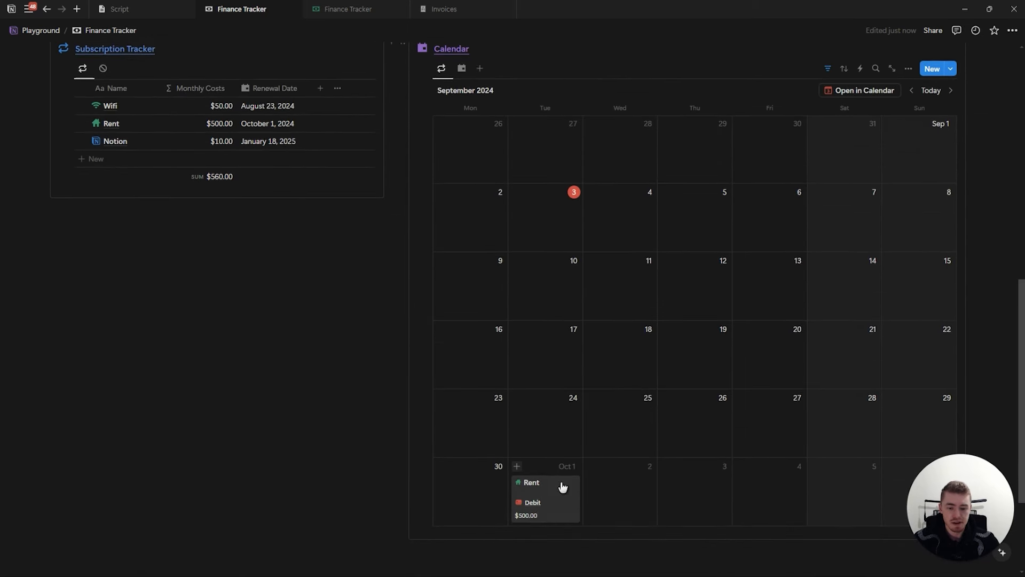
{"action": "left_click_drag", "start_coordinate": [559, 517], "coordinate": [575, 251]}
{"action": "scroll", "coordinate": [873, 260], "scroll_direction": "up", "scroll_amount": 3}
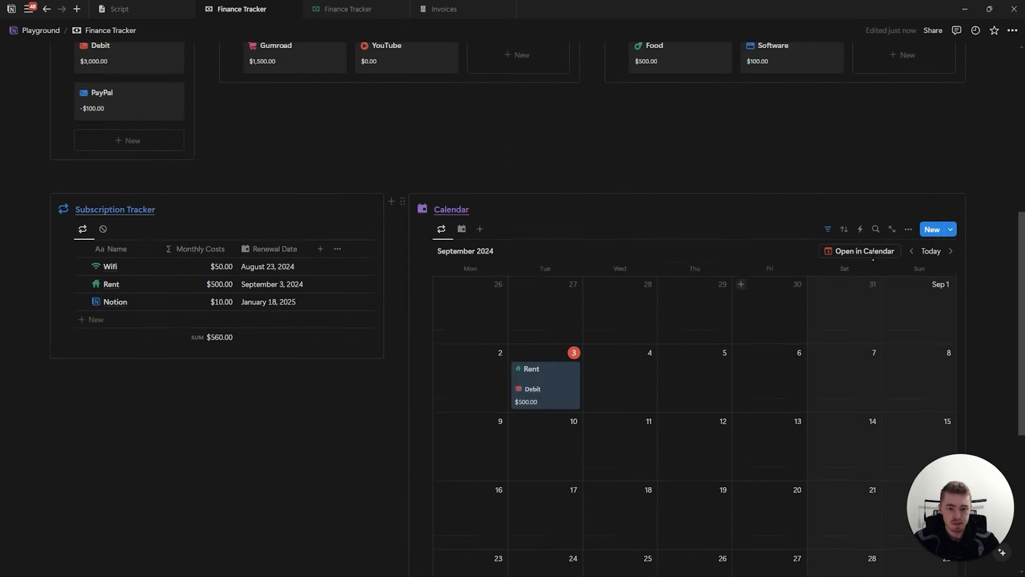
Turn off text wrapping for the Name property in the subscription calendar view
{"action": "left_click", "coordinate": [908, 229]}
{"action": "left_click", "coordinate": [913, 331]}
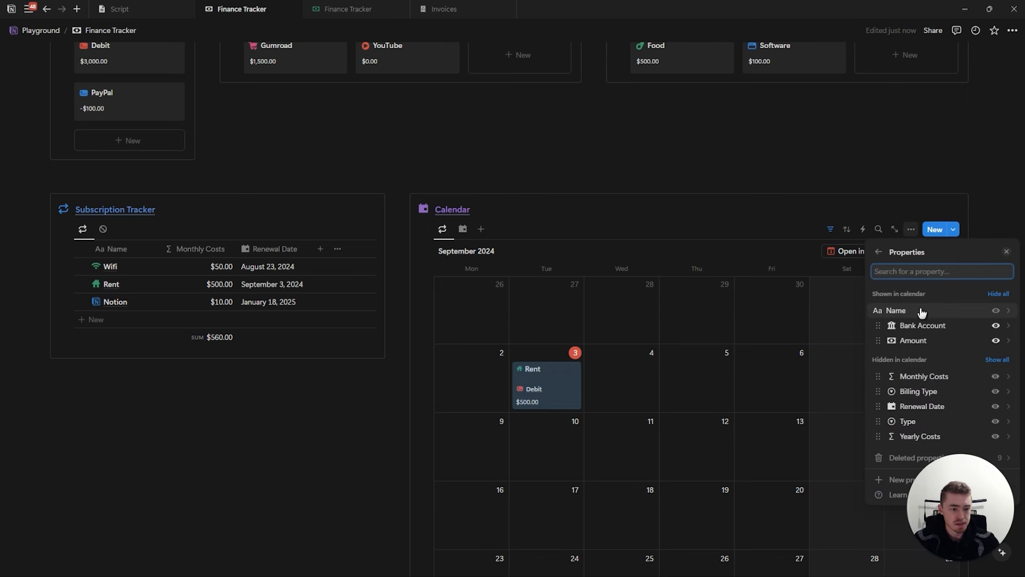
{"action": "left_click", "coordinate": [924, 312]}
{"action": "left_click", "coordinate": [909, 316]}
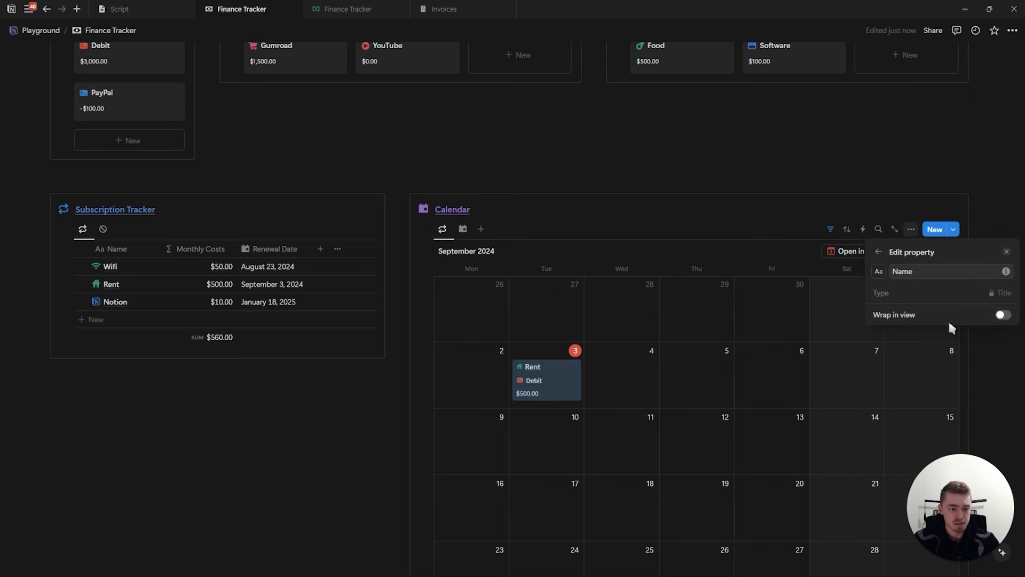
{"action": "left_click", "coordinate": [1008, 253]}
{"action": "left_click", "coordinate": [636, 202]}
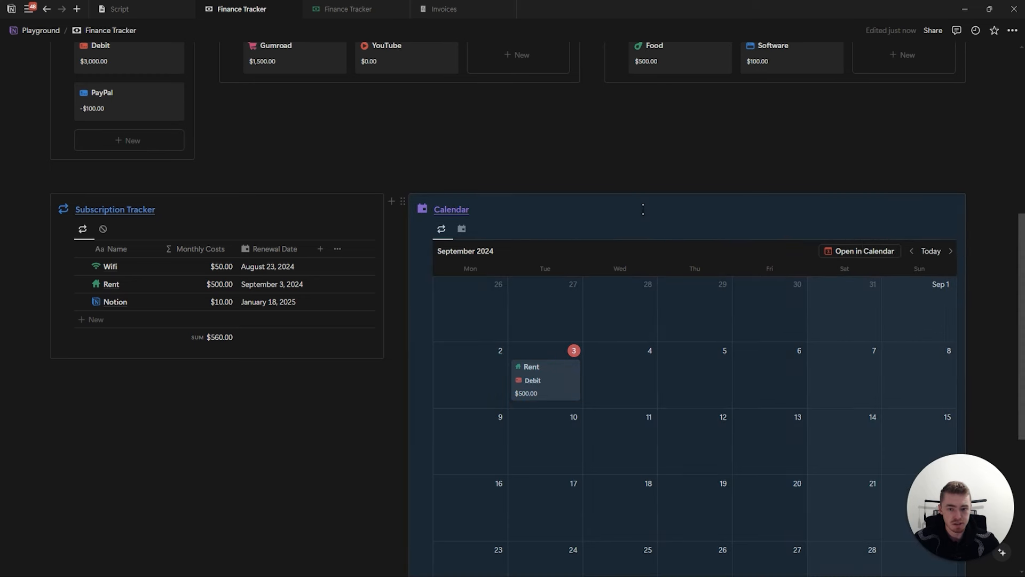
{"action": "left_click", "coordinate": [643, 209]}
Sort the Subscription Tracker table by Renewal Date in ascending order
{"action": "scroll", "coordinate": [643, 208], "scroll_direction": "down", "scroll_amount": 1}
{"action": "left_click", "coordinate": [264, 196]}
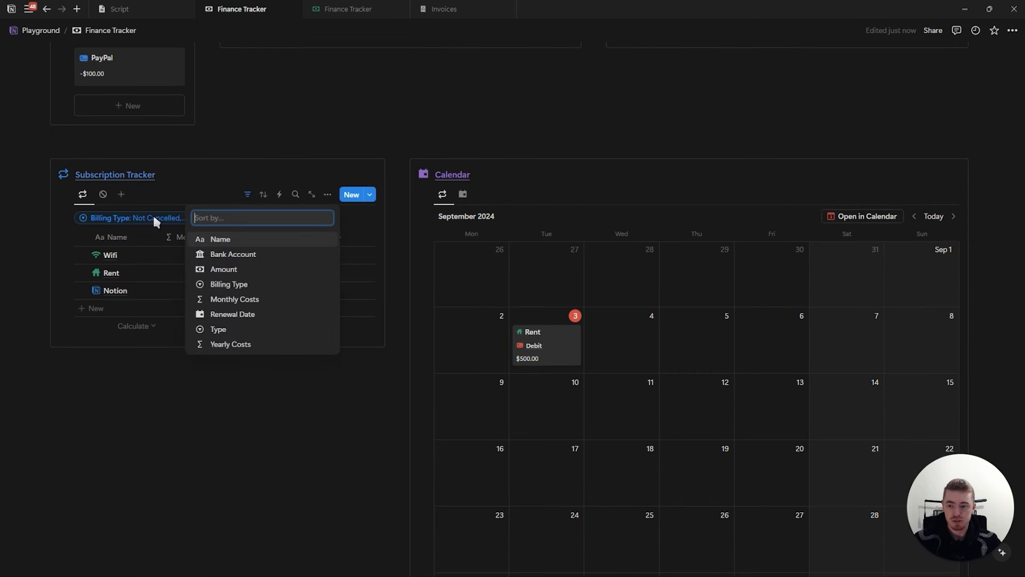
{"action": "left_click", "coordinate": [236, 313]}
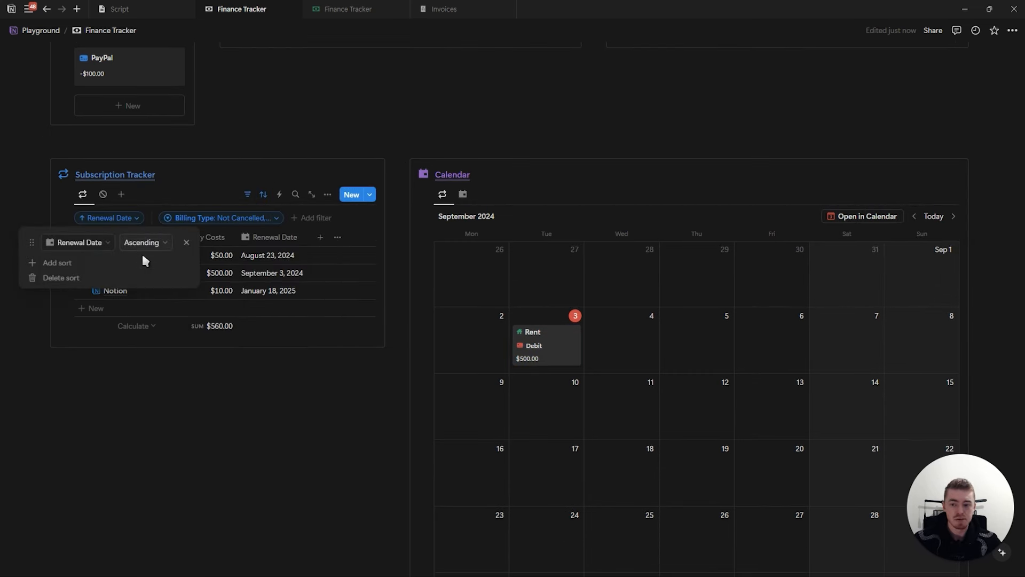
Close the sort settings and hide the sort and filter bar of the Subscription Tracker table
{"action": "left_click", "coordinate": [247, 195]}
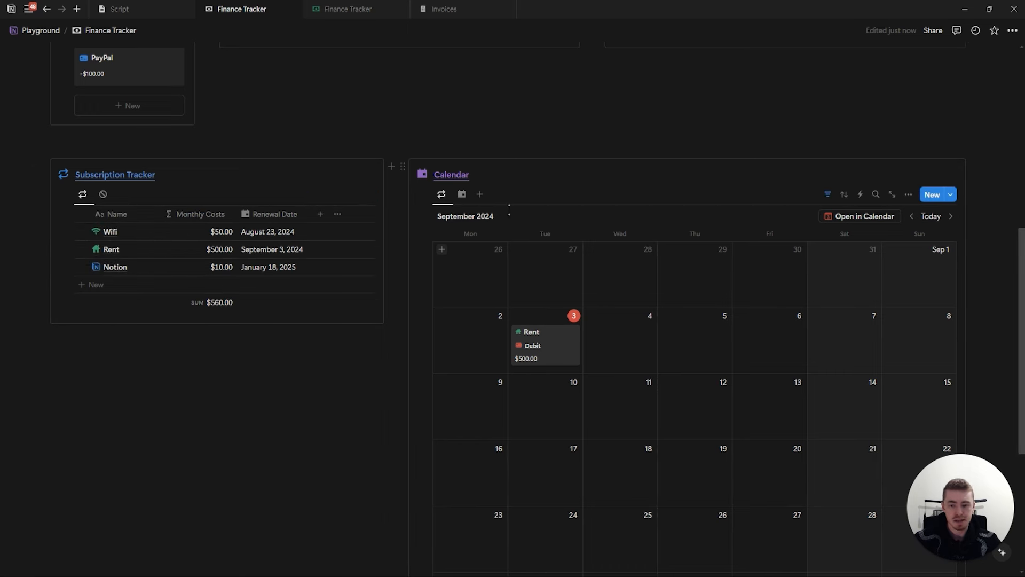
{"action": "scroll", "coordinate": [525, 283], "scroll_direction": "up", "scroll_amount": 1}
{"action": "scroll", "coordinate": [525, 283], "scroll_direction": "down", "scroll_amount": 2}
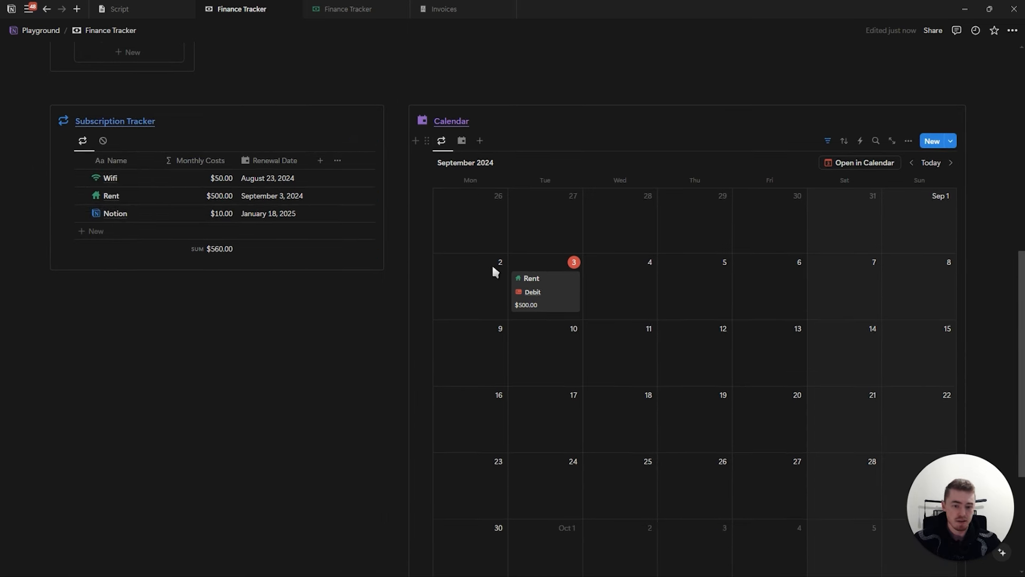
{"action": "scroll", "coordinate": [512, 288], "scroll_direction": "up", "scroll_amount": 1}
{"action": "scroll", "coordinate": [479, 238], "scroll_direction": "up", "scroll_amount": 2}
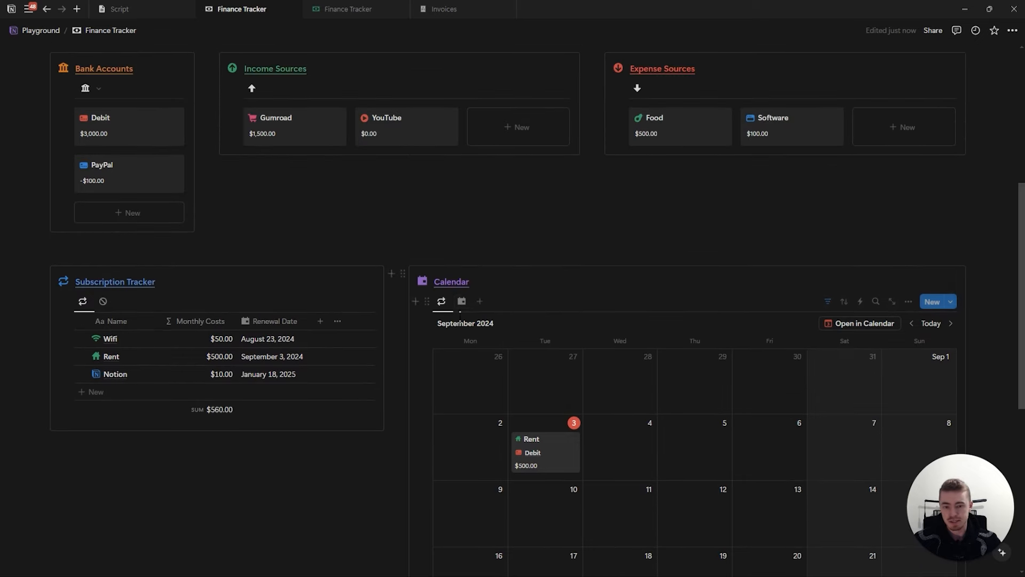
Move the Income Sources and Expense Sources callouts below the calendar and place them side by side
{"action": "scroll", "coordinate": [581, 389], "scroll_direction": "up", "scroll_amount": 4}
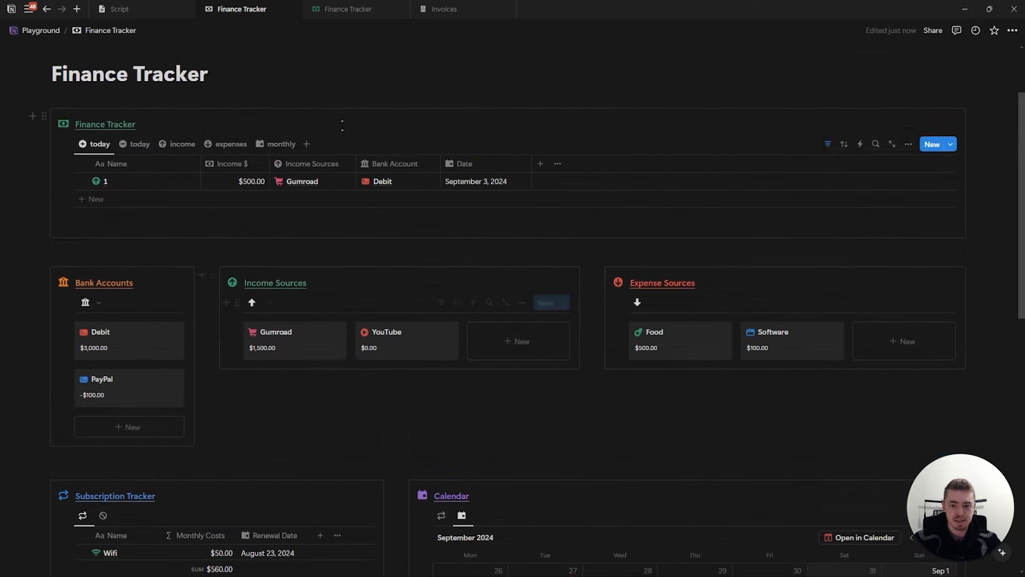
{"action": "left_click_drag", "start_coordinate": [979, 274], "coordinate": [208, 439]}
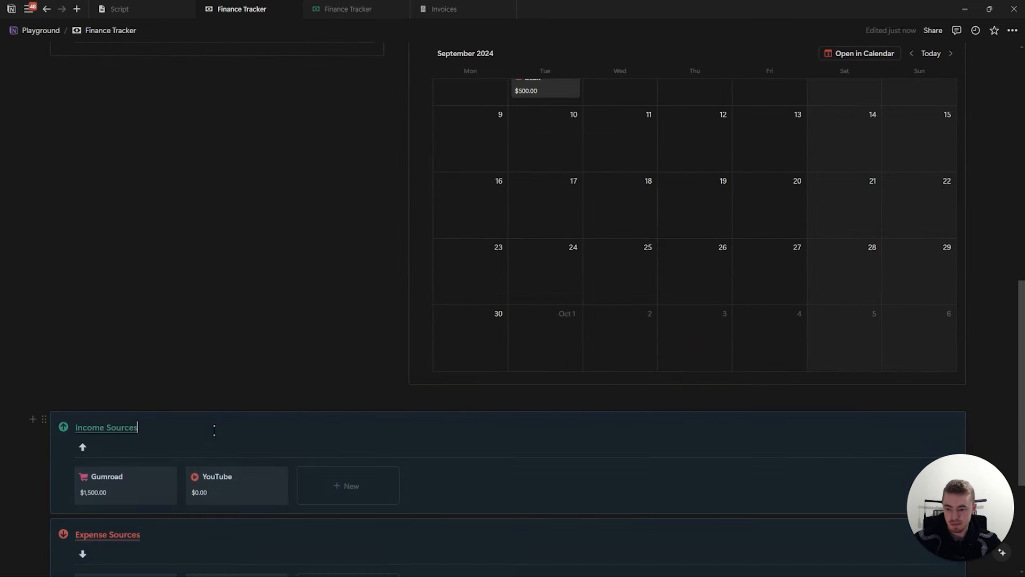
{"action": "scroll", "coordinate": [214, 430], "scroll_direction": "down", "scroll_amount": 3}
{"action": "left_click_drag", "start_coordinate": [44, 365], "coordinate": [975, 320]}
Move the Bank Accounts callout directly above the Subscription Tracker callout, with an empty line between the two
{"action": "scroll", "coordinate": [331, 330], "scroll_direction": "up", "scroll_amount": 9}
{"action": "scroll", "coordinate": [332, 329], "scroll_direction": "up", "scroll_amount": 1}
{"action": "left_click_drag", "start_coordinate": [45, 130], "coordinate": [83, 251]}
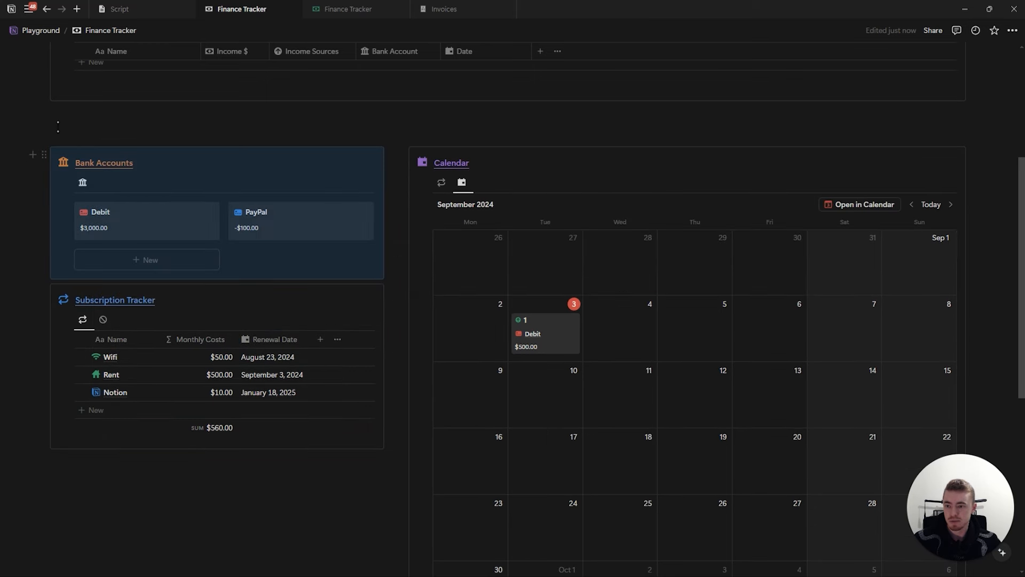
{"action": "left_click_drag", "start_coordinate": [42, 127], "coordinate": [84, 278]}
{"action": "left_click", "coordinate": [173, 148]}
{"action": "scroll", "coordinate": [732, 232], "scroll_direction": "down", "scroll_amount": 1}
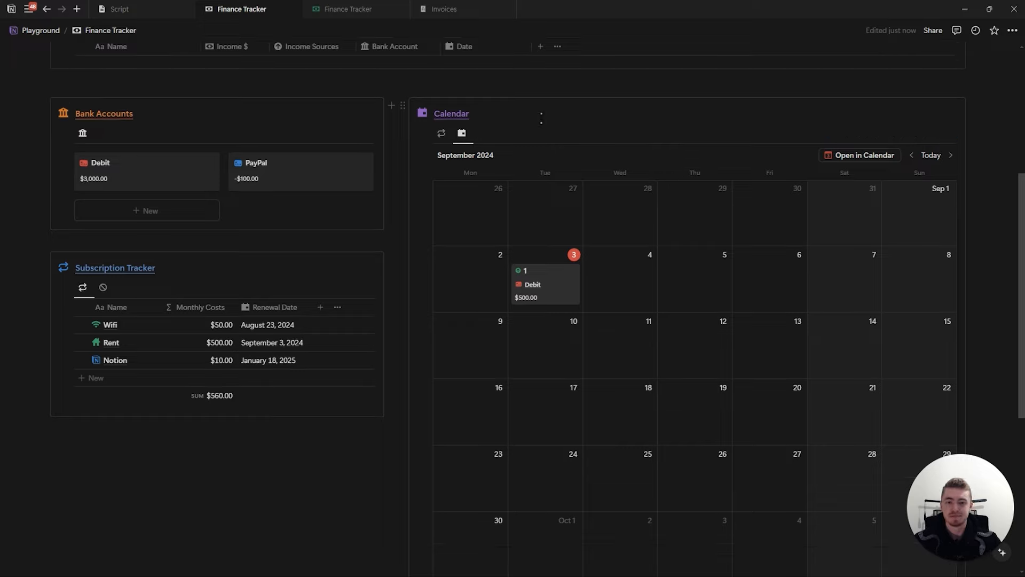
Show the calendar's subscription view and the Finance Tracker's today expenses view while reviewing the rearranged page layout
{"action": "left_click", "coordinate": [441, 134]}
{"action": "scroll", "coordinate": [559, 169], "scroll_direction": "up", "scroll_amount": 5}
{"action": "scroll", "coordinate": [211, 315], "scroll_direction": "down", "scroll_amount": 5}
{"action": "scroll", "coordinate": [232, 384], "scroll_direction": "down", "scroll_amount": 6}
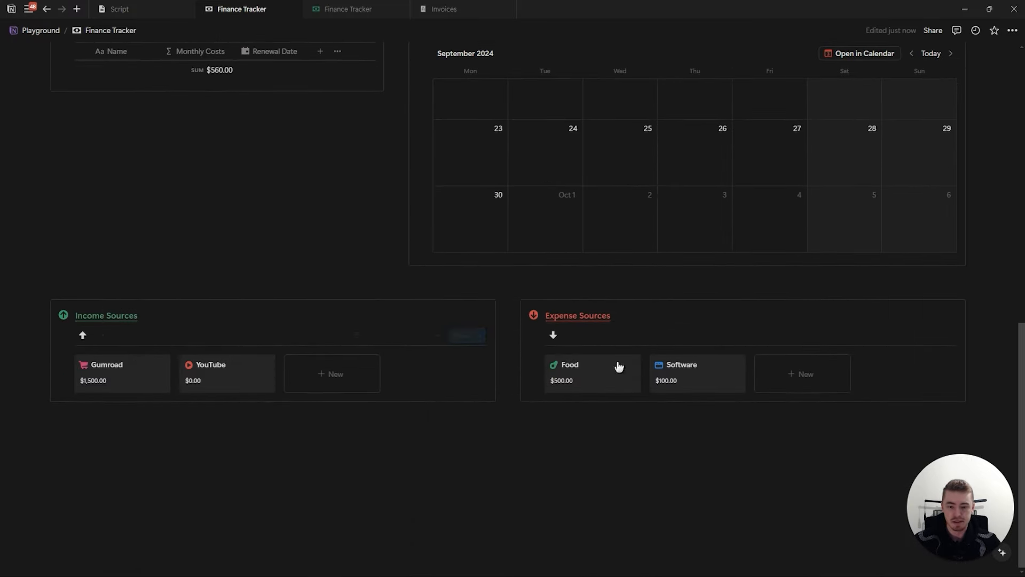
{"action": "scroll", "coordinate": [312, 343], "scroll_direction": "up", "scroll_amount": 10}
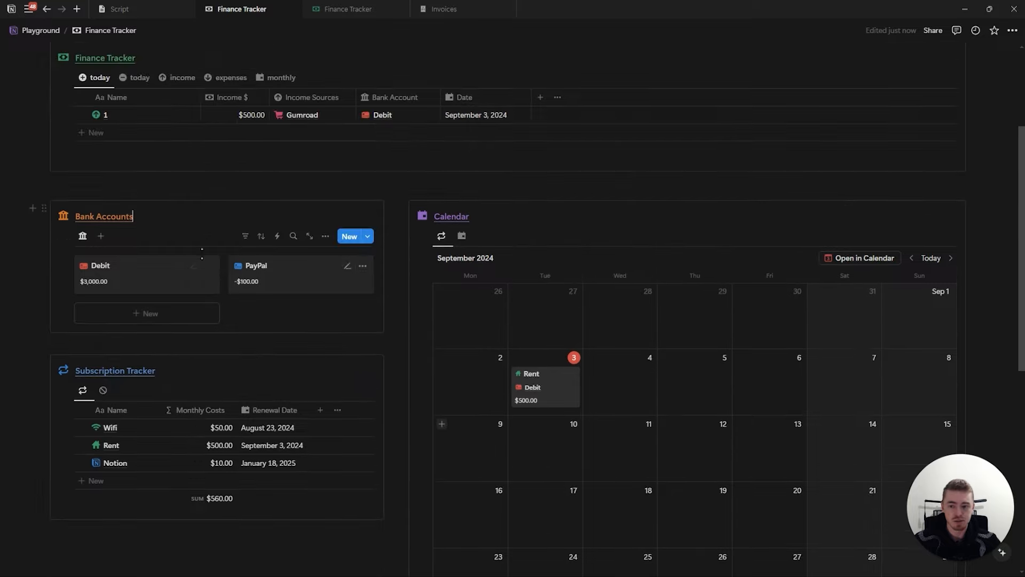
{"action": "scroll", "coordinate": [497, 350], "scroll_direction": "down", "scroll_amount": 3}
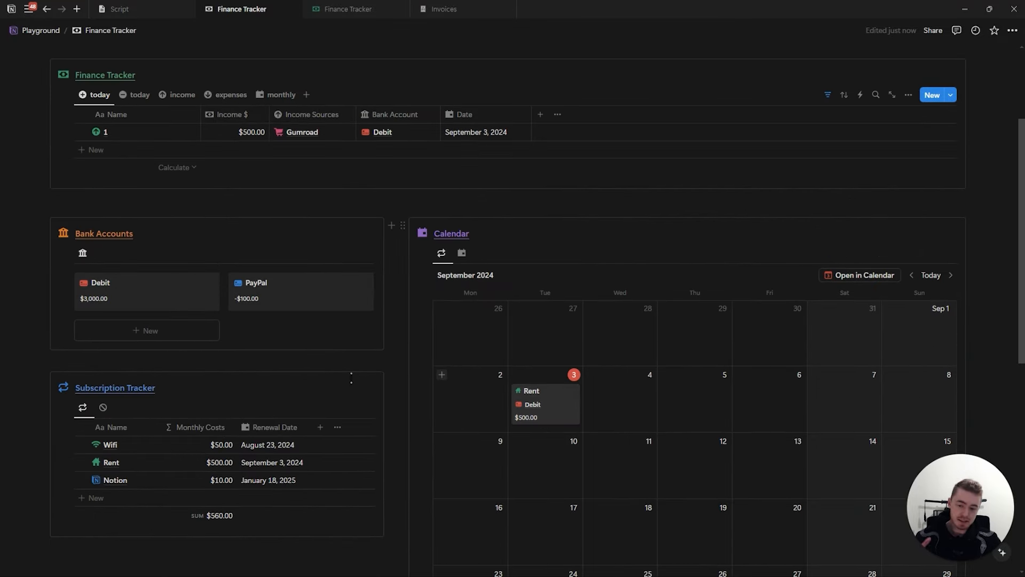
{"action": "scroll", "coordinate": [261, 284], "scroll_direction": "down", "scroll_amount": 2}
{"action": "scroll", "coordinate": [233, 348], "scroll_direction": "up", "scroll_amount": 3}
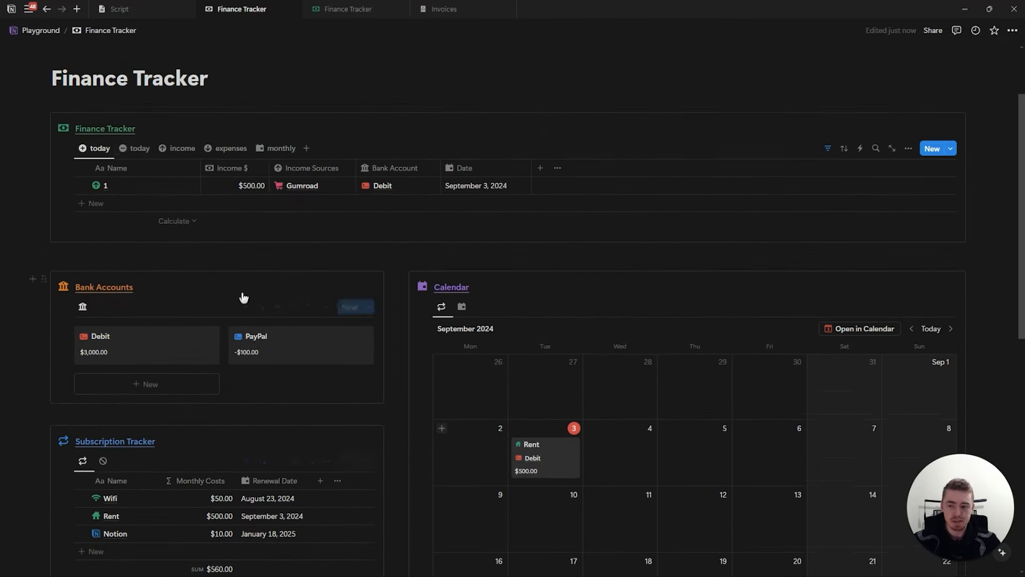
{"action": "left_click", "coordinate": [134, 149]}
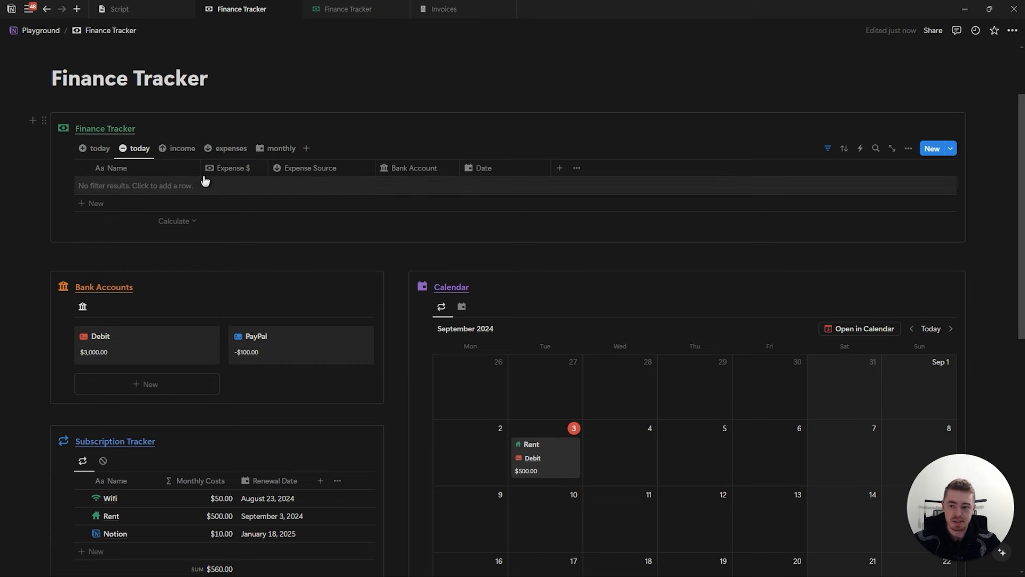
Insert a button named Subscriptions below the Subscription Tracker table and give it the purple repeat-arrows icon
{"action": "scroll", "coordinate": [242, 305], "scroll_direction": "down", "scroll_amount": 4}
{"action": "left_click", "coordinate": [182, 230]}
{"action": "key", "text": "Return"}
{"action": "left_click_drag", "start_coordinate": [66, 254], "coordinate": [88, 373]}
{"action": "left_click", "coordinate": [75, 378]}
{"action": "type", "text": "/button"}
{"action": "key", "text": "Return"}
{"action": "left_click", "coordinate": [134, 407]}
{"action": "type", "text": "Subscriptions"}
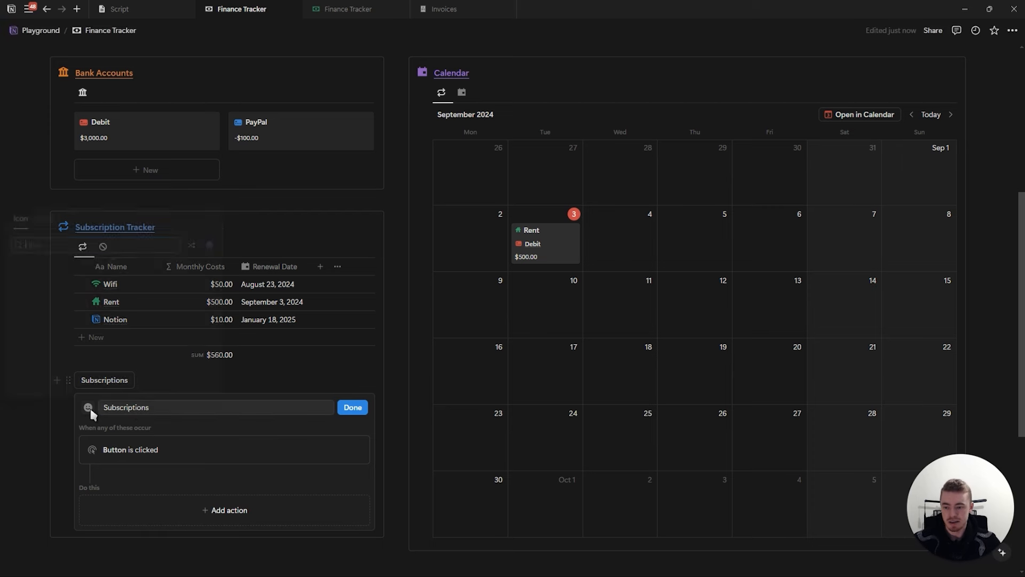
{"action": "left_click", "coordinate": [88, 407]}
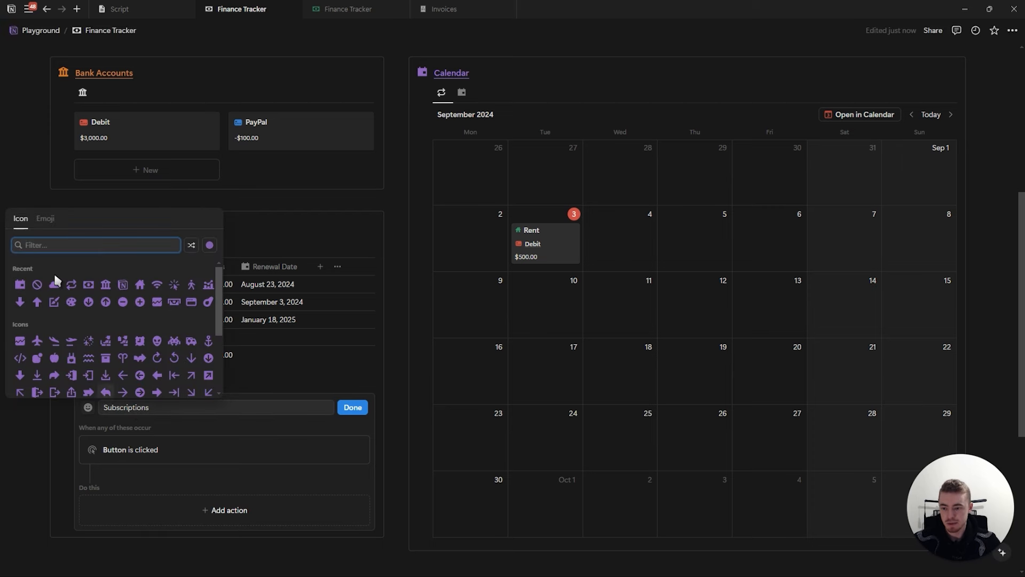
{"action": "left_click", "coordinate": [71, 287]}
Add an action to the Subscriptions button that adds a page to Finance Tracker using the red Untitled expense template
{"action": "left_click", "coordinate": [219, 520]}
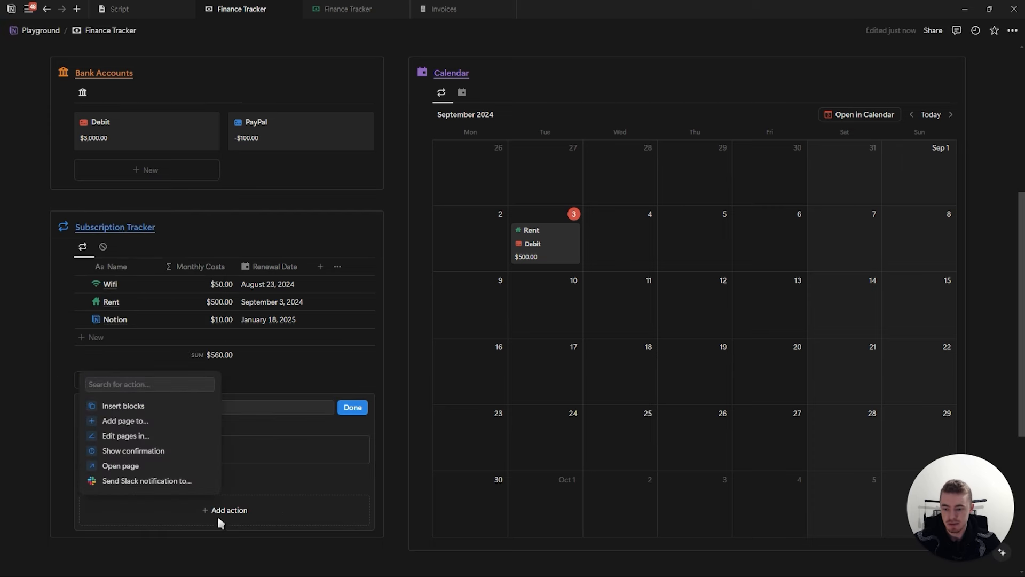
{"action": "left_click", "coordinate": [180, 422]}
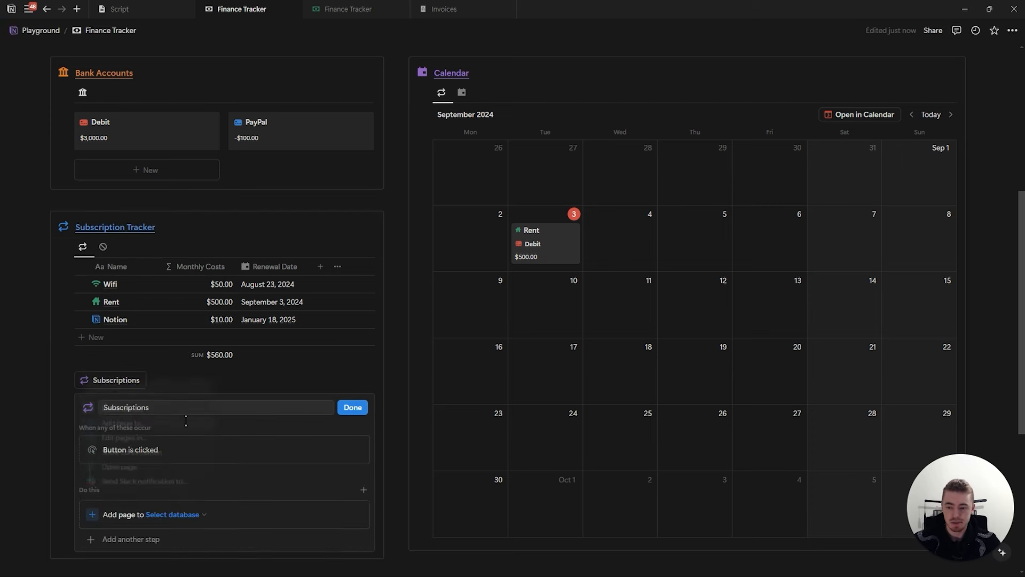
{"action": "left_click", "coordinate": [173, 515]}
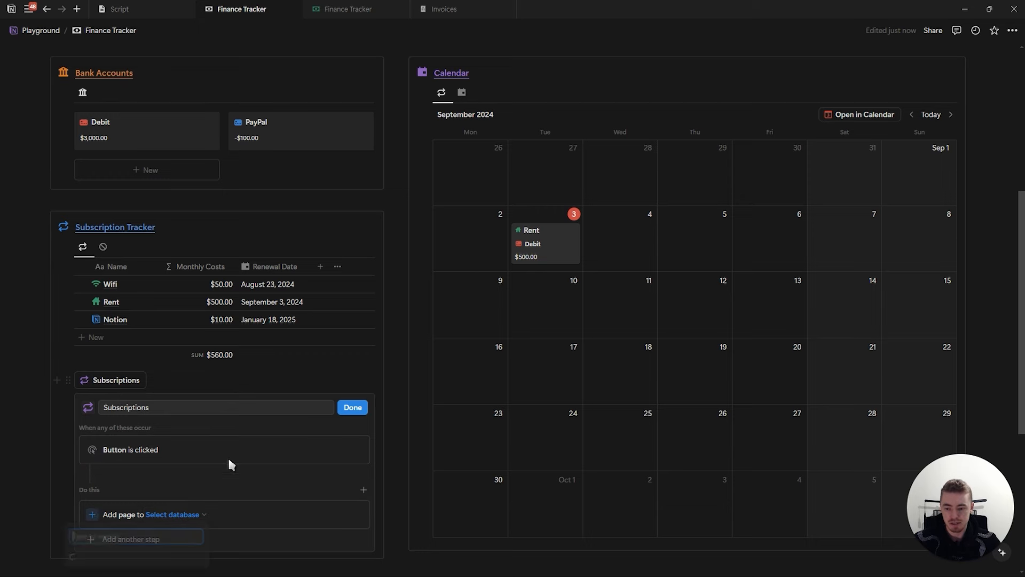
{"action": "left_click", "coordinate": [151, 380]}
{"action": "scroll", "coordinate": [224, 374], "scroll_direction": "down", "scroll_amount": 3}
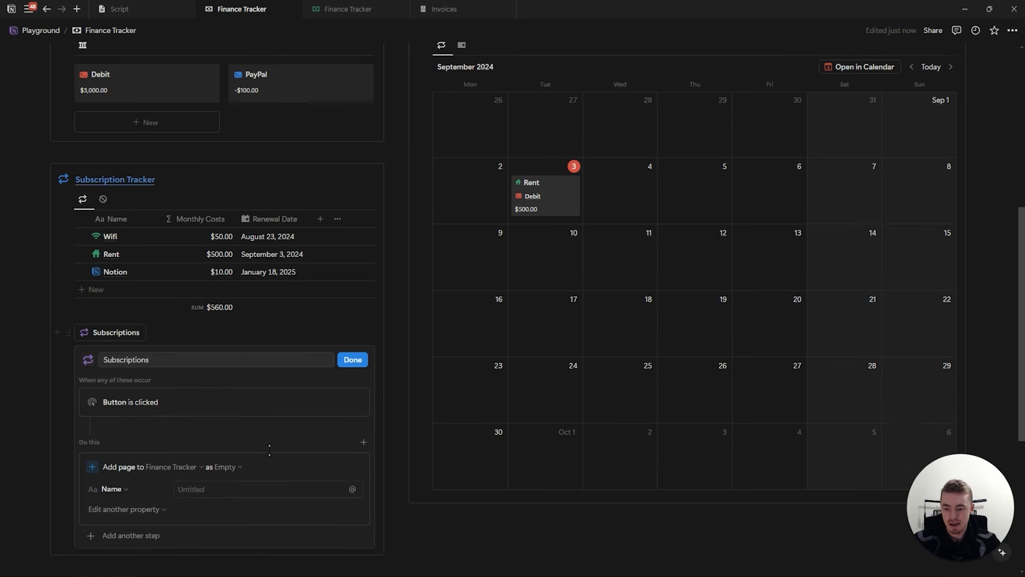
{"action": "left_click", "coordinate": [231, 363]}
{"action": "left_click", "coordinate": [152, 405]}
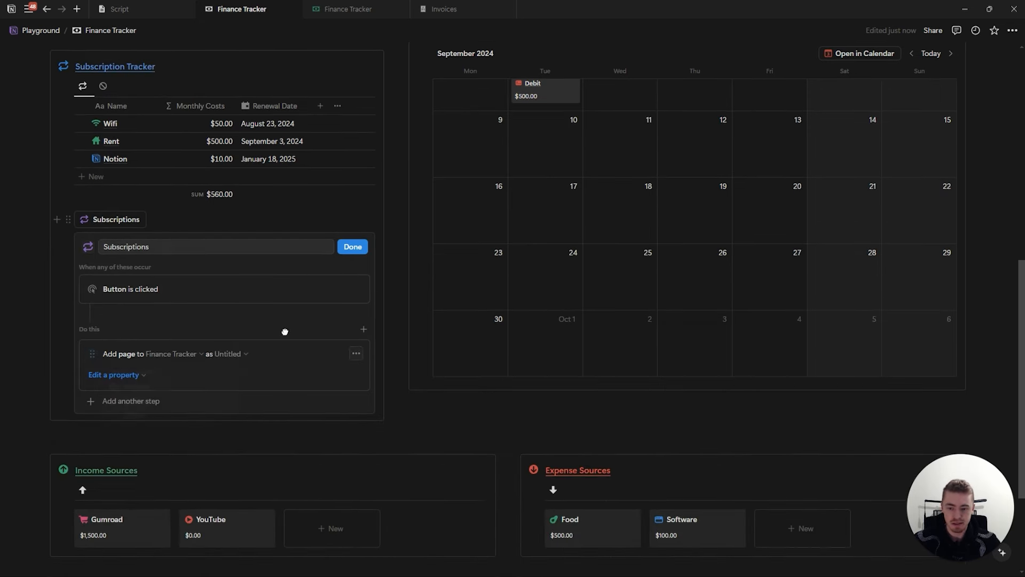
In the button's page action, set the Name to Wifi and the Date to September 3, 2024
{"action": "left_click", "coordinate": [125, 375]}
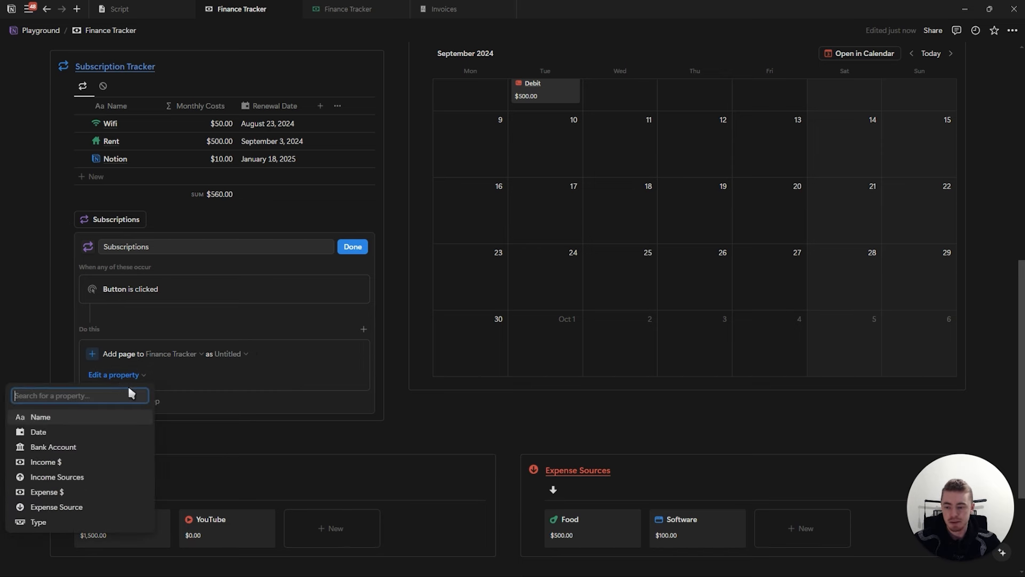
{"action": "left_click", "coordinate": [75, 420]}
{"action": "left_click", "coordinate": [194, 378]}
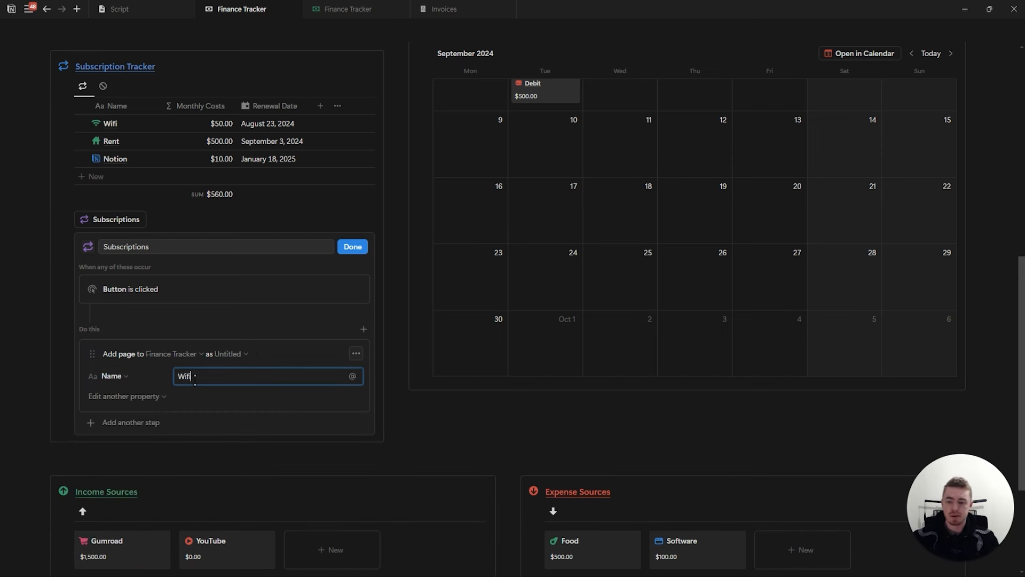
{"action": "left_click", "coordinate": [147, 399]}
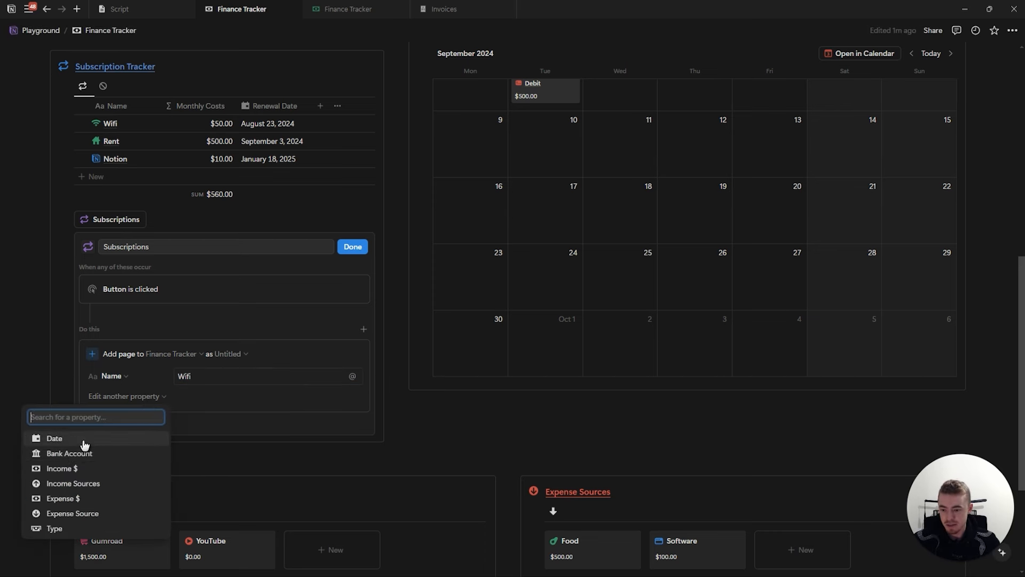
{"action": "left_click", "coordinate": [64, 439]}
{"action": "left_click", "coordinate": [192, 396]}
{"action": "left_click", "coordinate": [249, 470]}
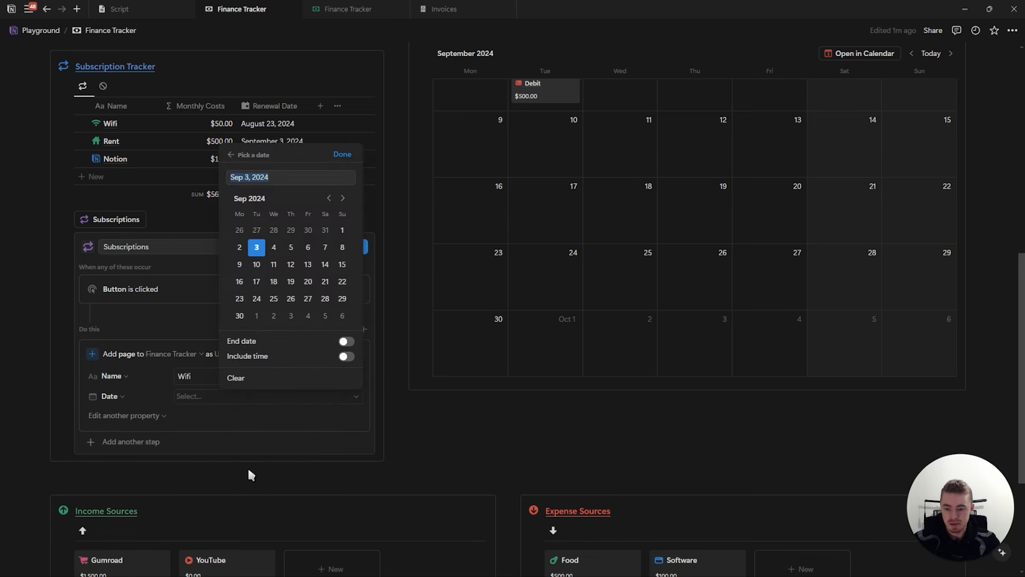
{"action": "left_click", "coordinate": [347, 155]}
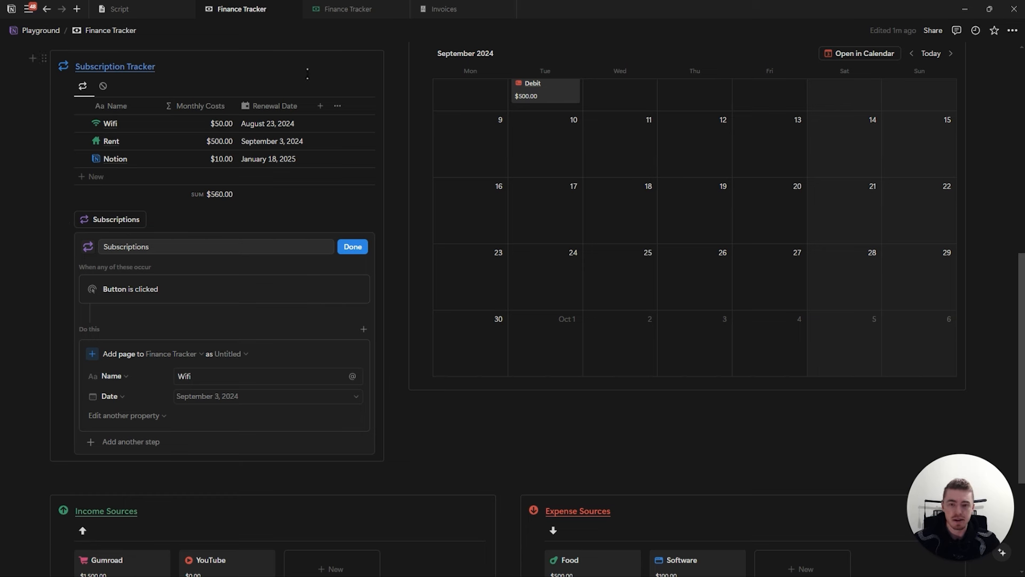
Set the page action's Bank Account to Debit and its Expense Source to Software
{"action": "left_click", "coordinate": [127, 416]}
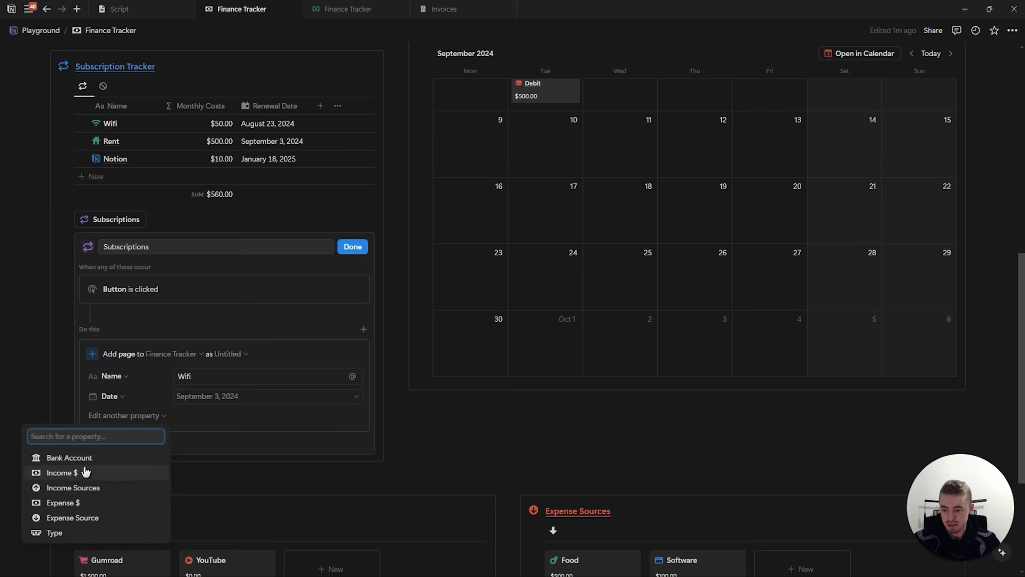
{"action": "left_click", "coordinate": [68, 458]}
{"action": "left_click", "coordinate": [232, 421]}
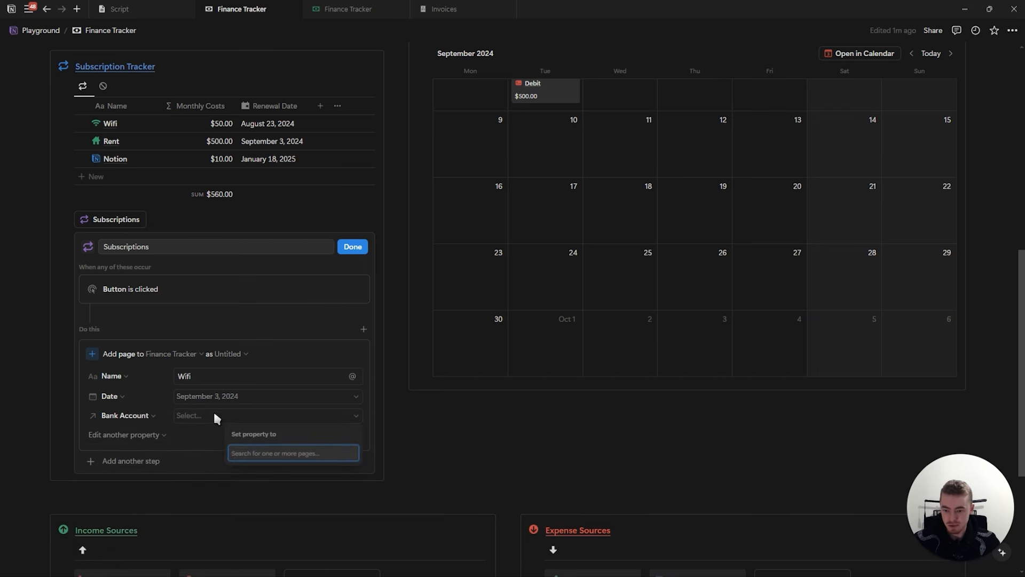
{"action": "left_click", "coordinate": [248, 477]}
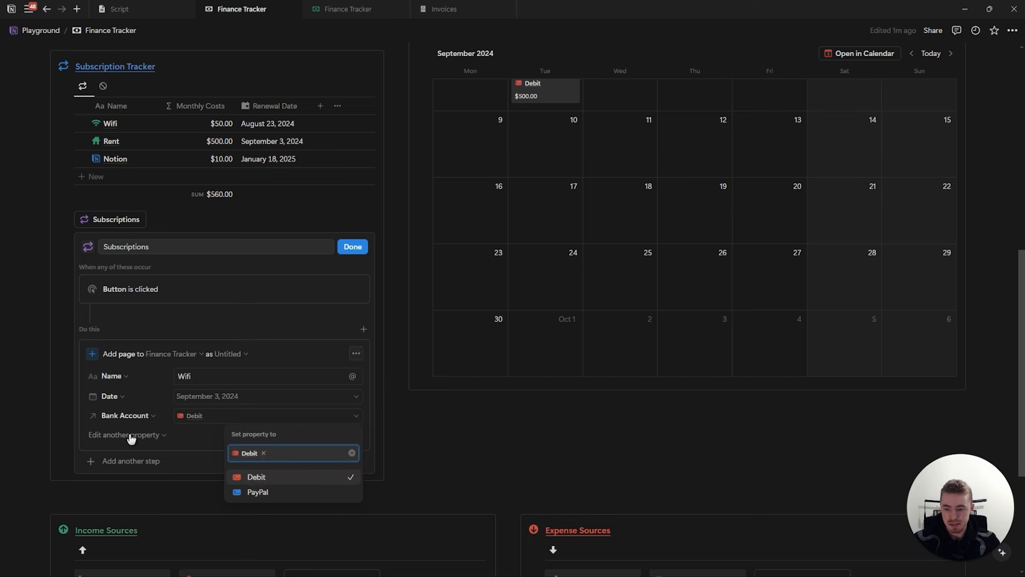
{"action": "left_click", "coordinate": [130, 435]}
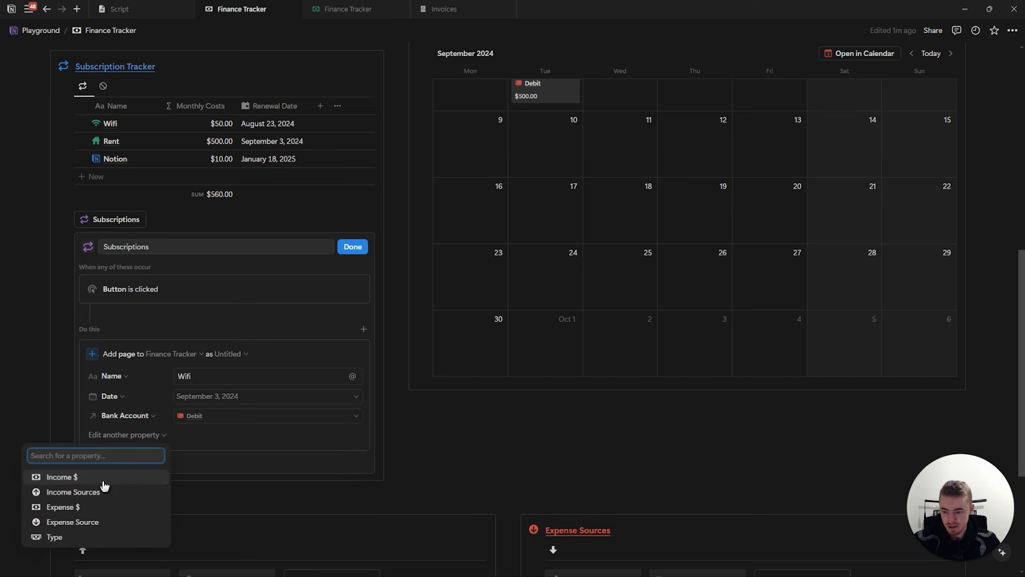
{"action": "left_click", "coordinate": [94, 521]}
{"action": "left_click", "coordinate": [207, 437]}
{"action": "left_click", "coordinate": [249, 510]}
{"action": "left_click", "coordinate": [155, 457]}
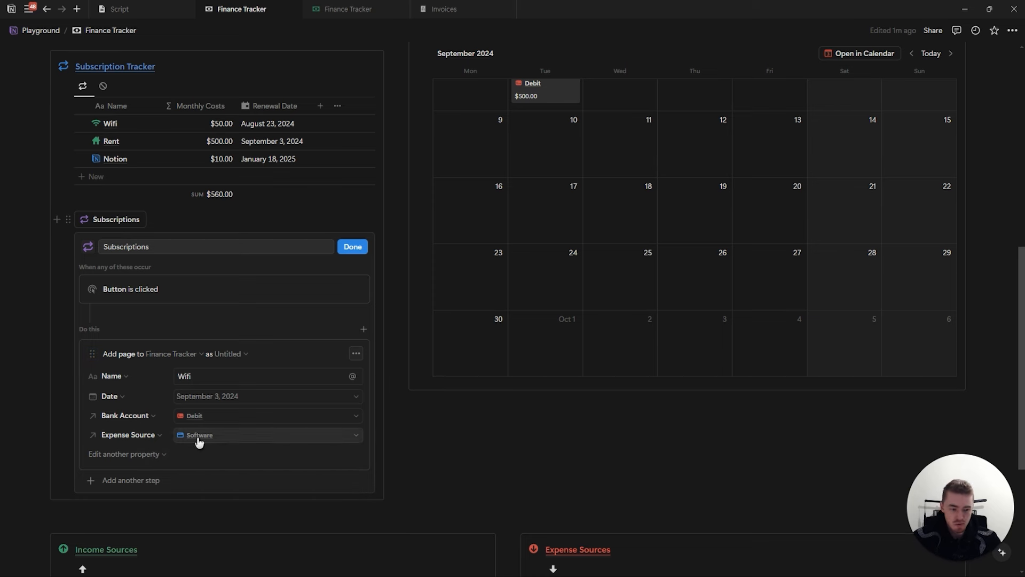
Add the Expense $ property to the page action with a value of 50
{"action": "left_click", "coordinate": [121, 453]}
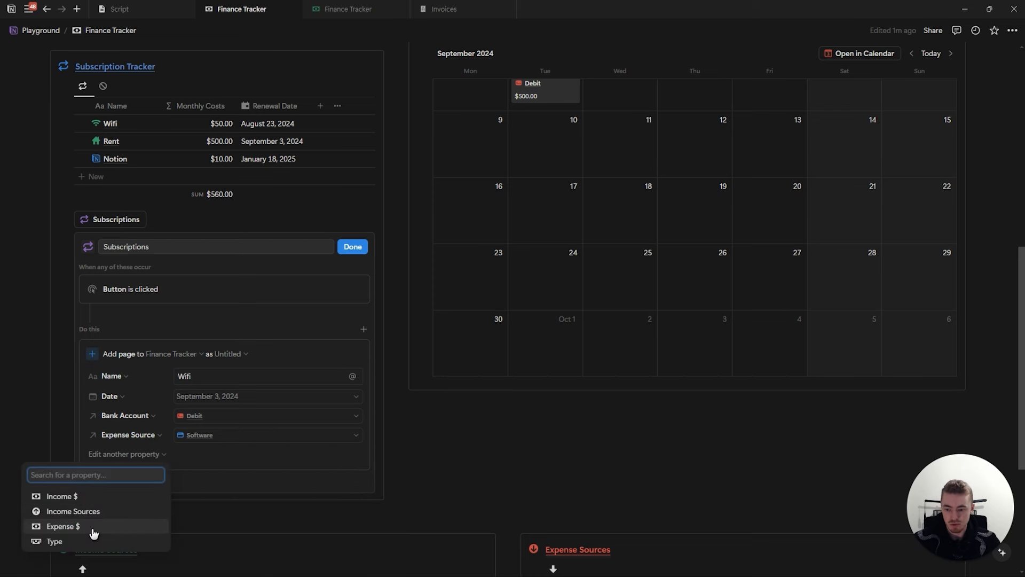
{"action": "left_click", "coordinate": [87, 526]}
{"action": "left_click", "coordinate": [207, 455]}
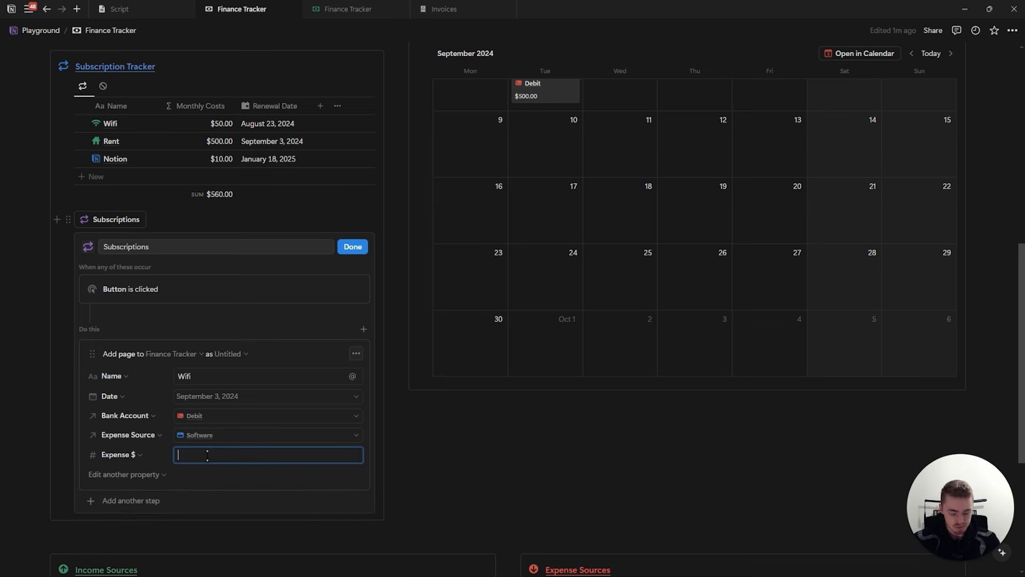
{"action": "type", "text": "50"}
{"action": "left_click", "coordinate": [123, 474]}
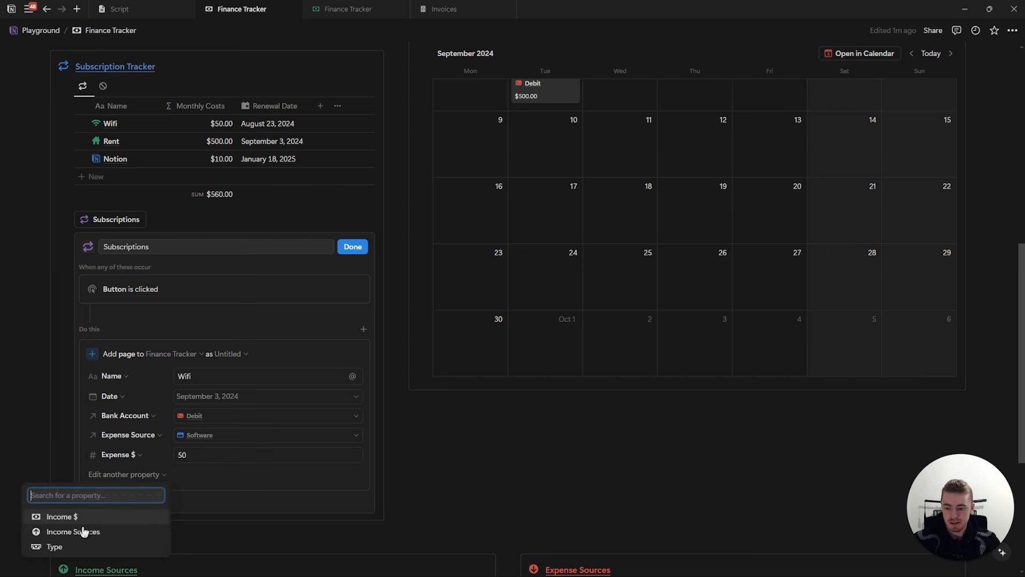
{"action": "left_click", "coordinate": [57, 545]}
{"action": "left_click", "coordinate": [192, 475]}
{"action": "left_click", "coordinate": [251, 534]}
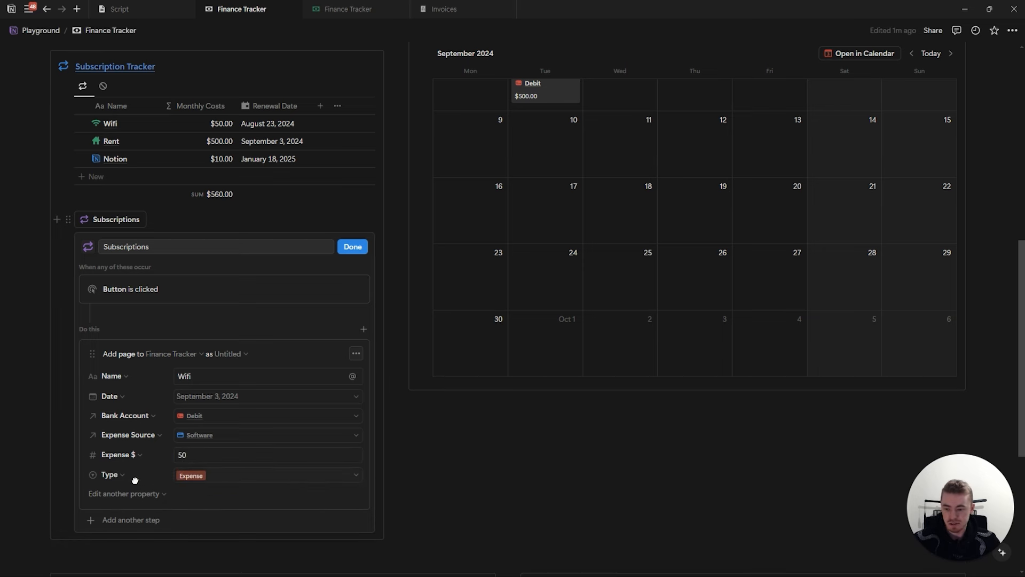
{"action": "left_click", "coordinate": [114, 480]}
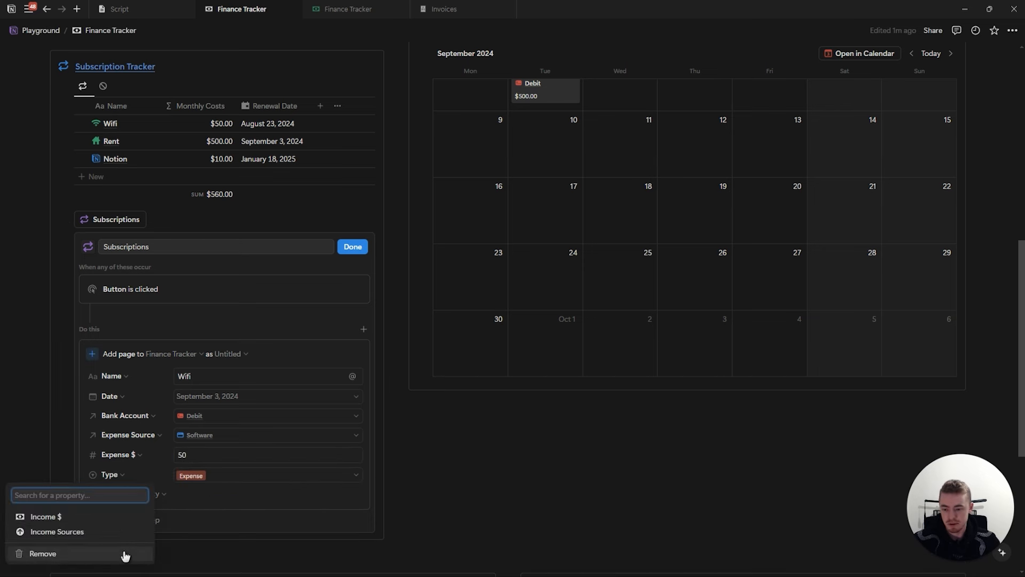
{"action": "left_click", "coordinate": [124, 553]}
Remove the Type property from the Wifi page action and reselect the red Untitled expense template
{"action": "left_click", "coordinate": [226, 354]}
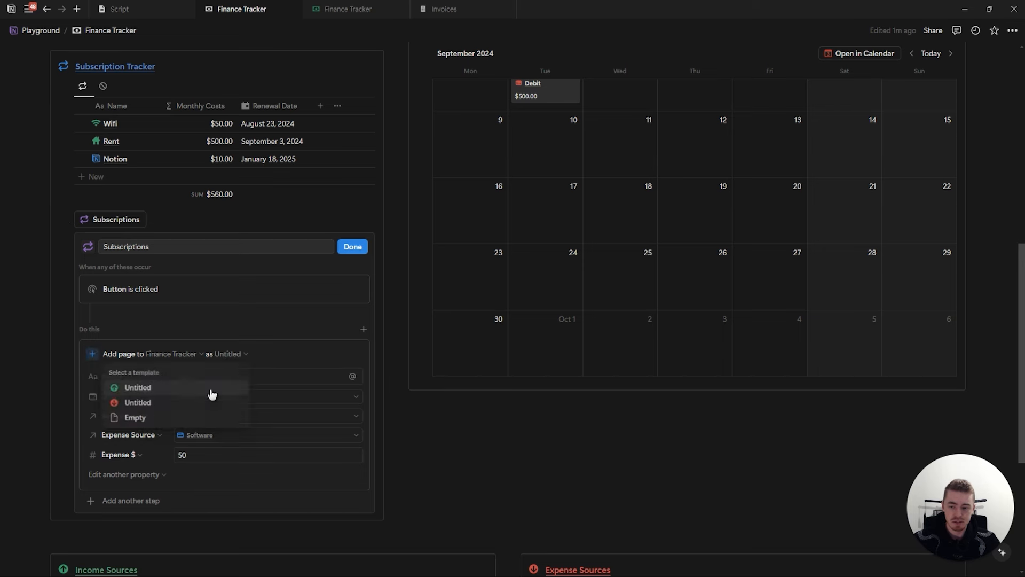
{"action": "left_click", "coordinate": [259, 342]}
{"action": "left_click", "coordinate": [241, 355]}
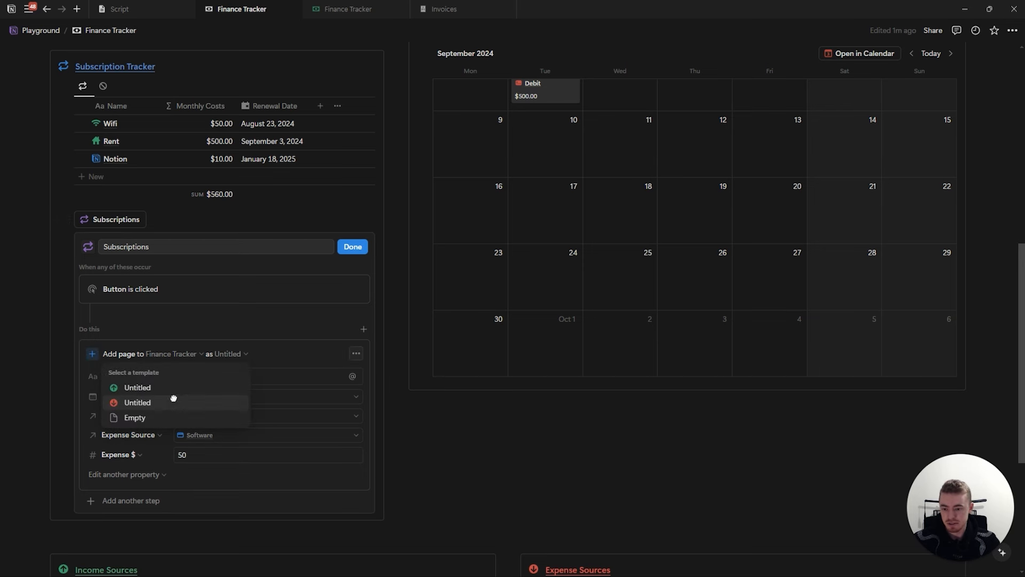
{"action": "left_click", "coordinate": [173, 402]}
Duplicate the Wifi page action and set the copy's Name to Rent and its Expense $ to 500
{"action": "left_click", "coordinate": [356, 353]}
{"action": "left_click", "coordinate": [335, 421]}
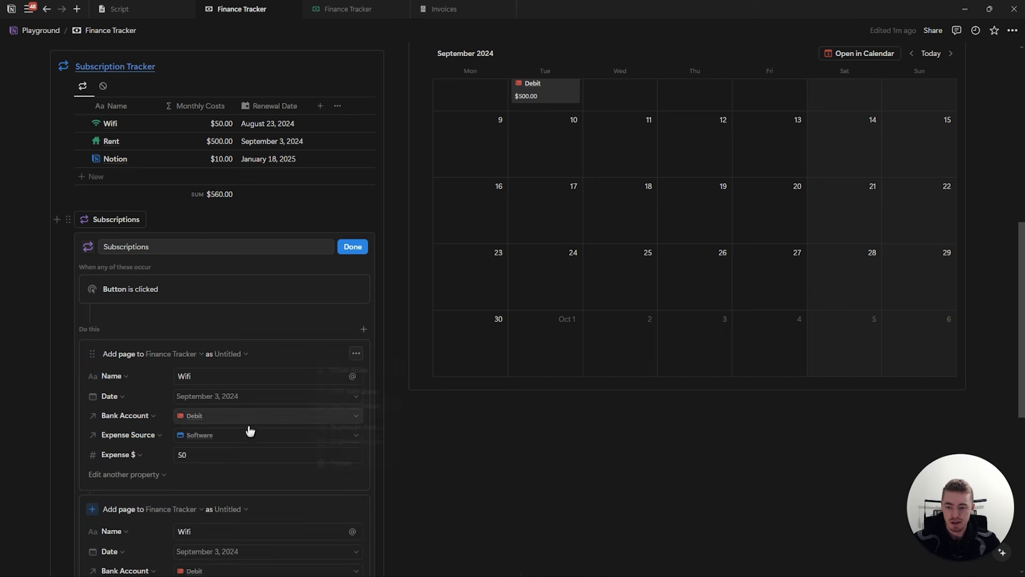
{"action": "scroll", "coordinate": [215, 411], "scroll_direction": "down", "scroll_amount": 2}
{"action": "double_click", "coordinate": [186, 424]}
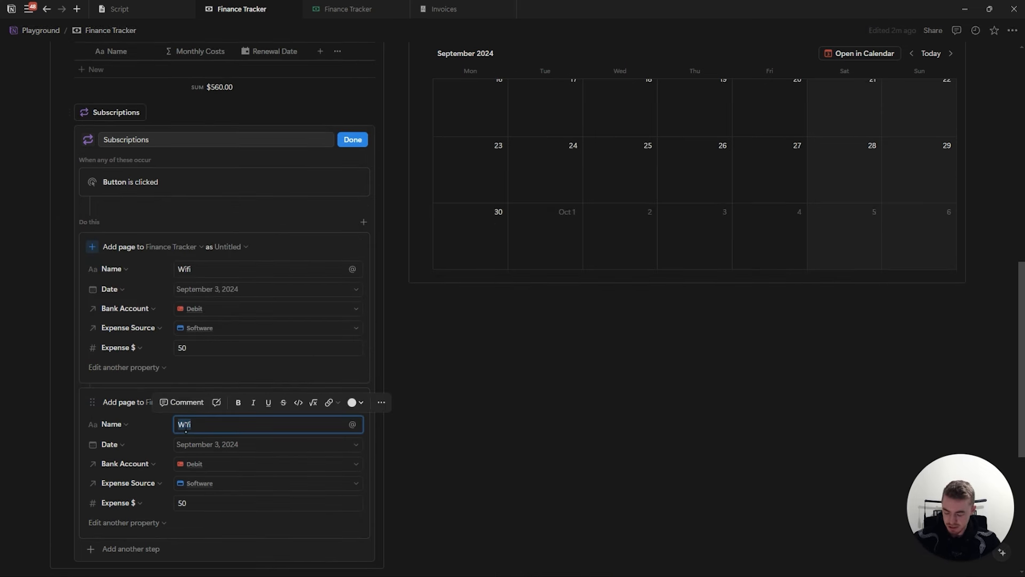
{"action": "type", "text": "Rent"}
{"action": "left_click", "coordinate": [200, 502]}
{"action": "type", "text": "0"}
Set the Rent action's Date to September 8, 2024, and finish editing the Subscriptions button
{"action": "left_click", "coordinate": [235, 445]}
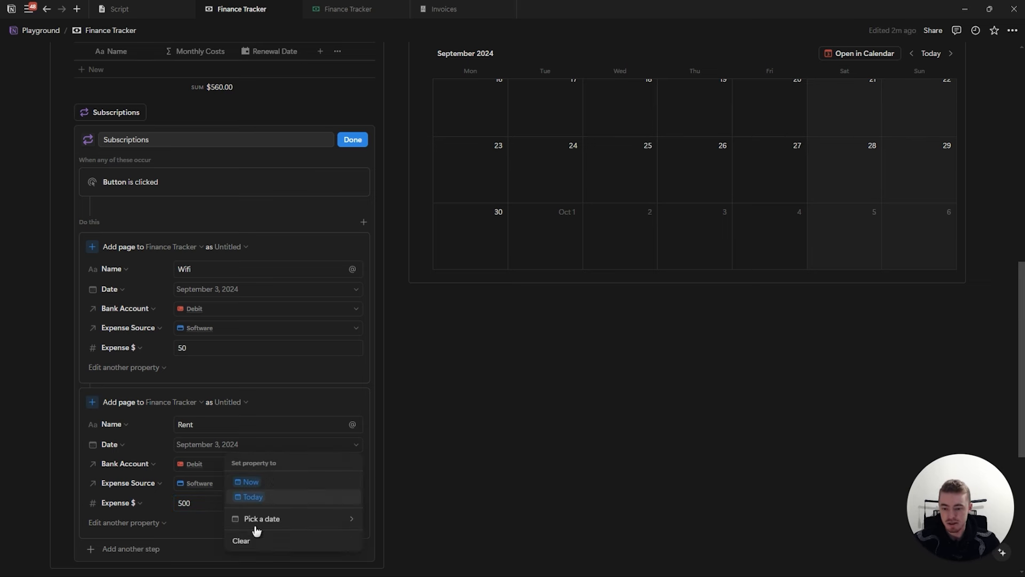
{"action": "left_click", "coordinate": [267, 518]}
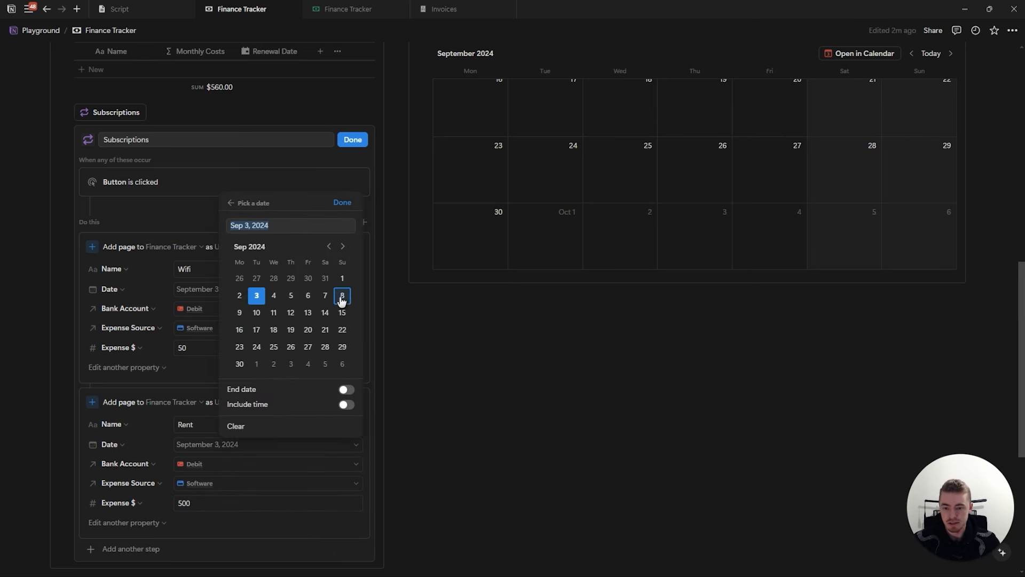
{"action": "left_click", "coordinate": [342, 203]}
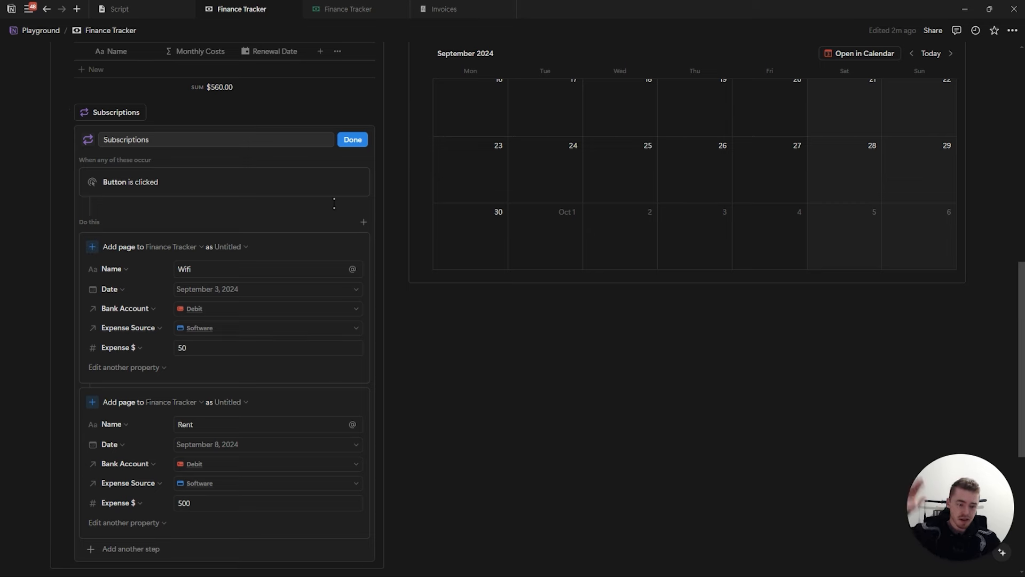
{"action": "left_click", "coordinate": [352, 140]}
Run the Subscriptions button and check the logged entries in the Finance Tracker's expenses view
{"action": "scroll", "coordinate": [126, 339], "scroll_direction": "up", "scroll_amount": 3}
{"action": "scroll", "coordinate": [120, 331], "scroll_direction": "up", "scroll_amount": 1}
{"action": "left_click", "coordinate": [117, 327]}
{"action": "scroll", "coordinate": [171, 343], "scroll_direction": "up", "scroll_amount": 4}
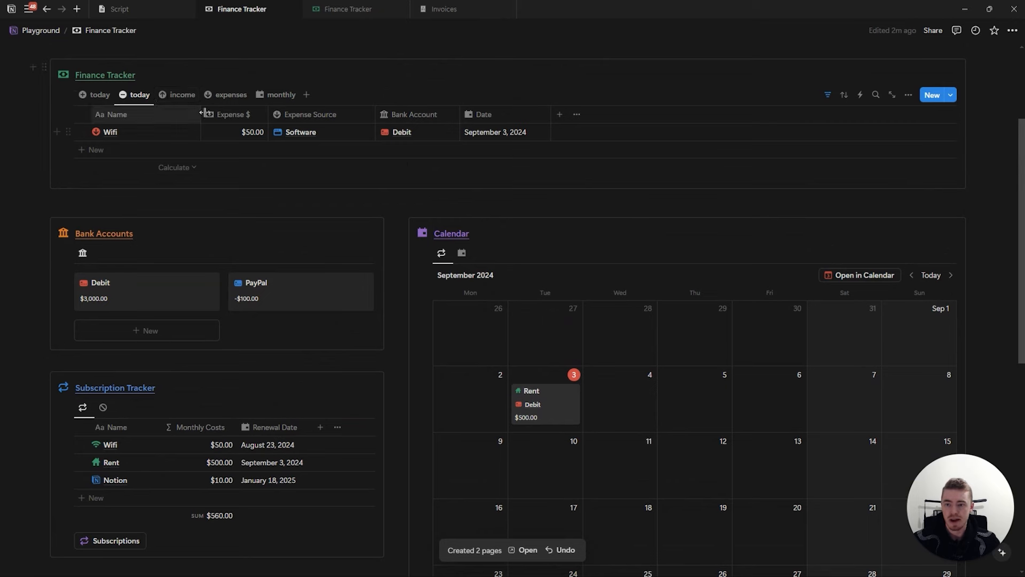
{"action": "left_click", "coordinate": [212, 97]}
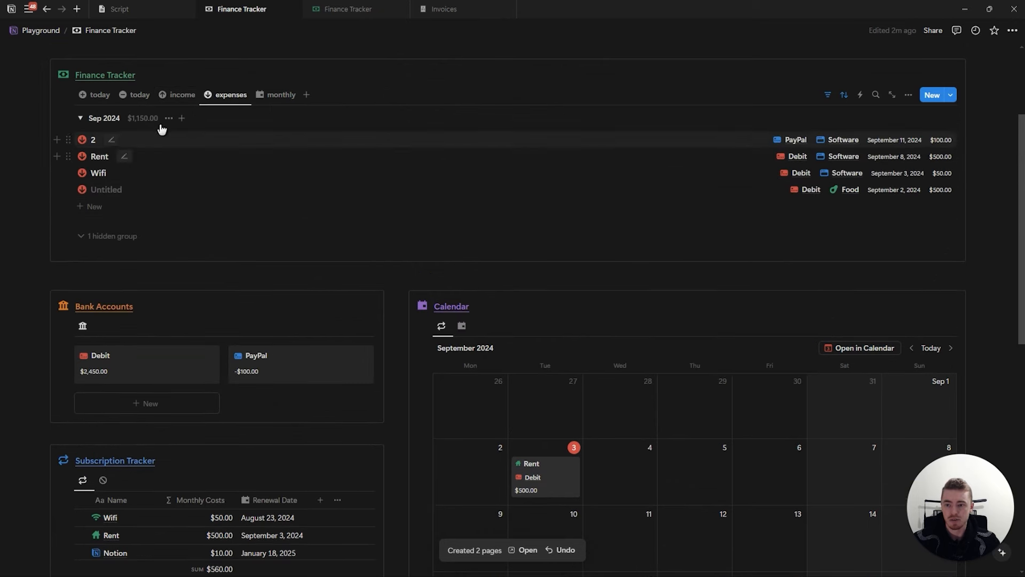
{"action": "left_click", "coordinate": [147, 97]}
Review the Wifi and Rent page actions in the Subscriptions button's settings
{"action": "scroll", "coordinate": [156, 119], "scroll_direction": "down", "scroll_amount": 5}
{"action": "left_click", "coordinate": [154, 335]}
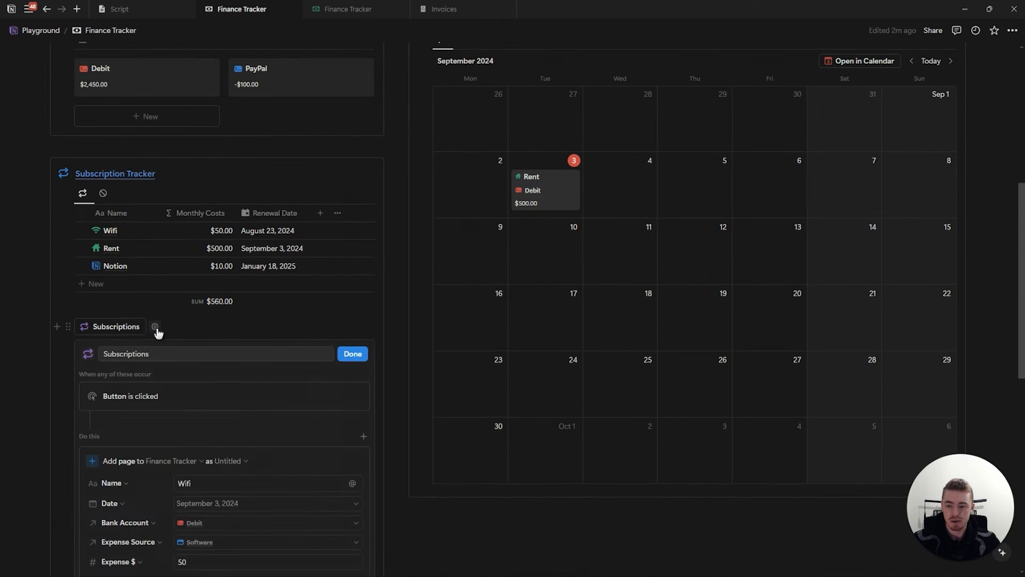
{"action": "scroll", "coordinate": [155, 330], "scroll_direction": "down", "scroll_amount": 3}
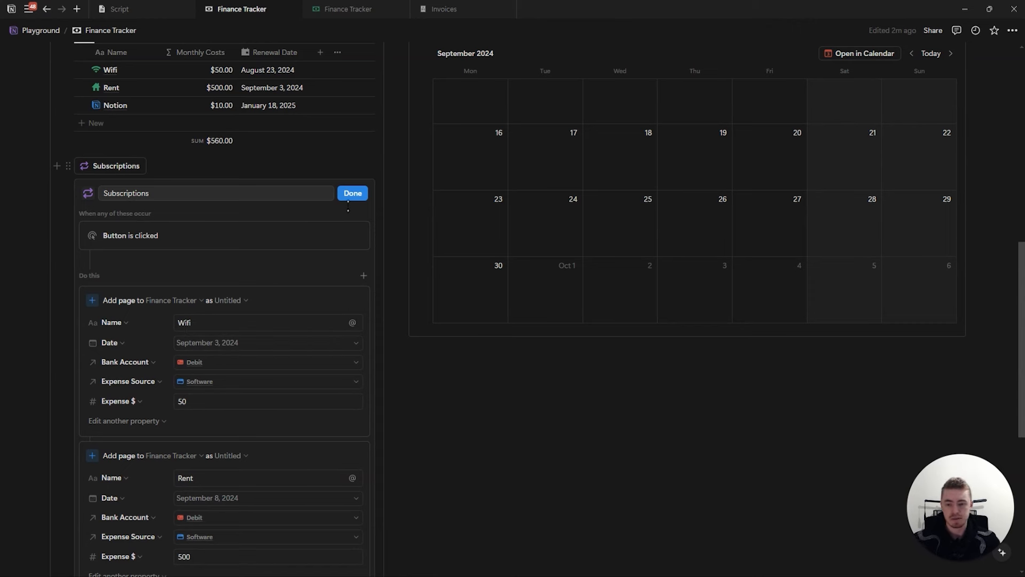
{"action": "left_click", "coordinate": [352, 193]}
{"action": "scroll", "coordinate": [216, 273], "scroll_direction": "up", "scroll_amount": 2}
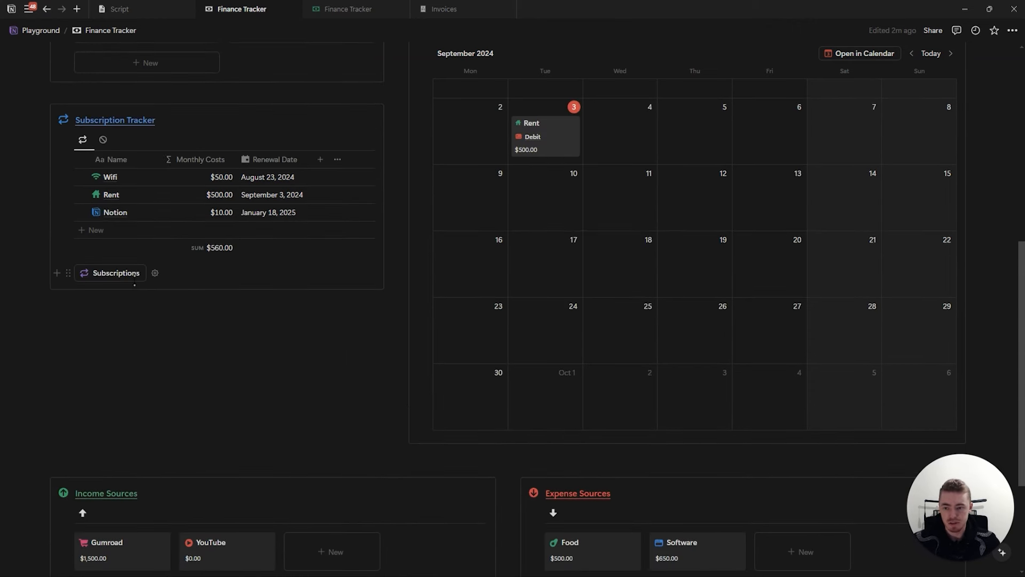
{"action": "scroll", "coordinate": [210, 347], "scroll_direction": "up", "scroll_amount": 2}
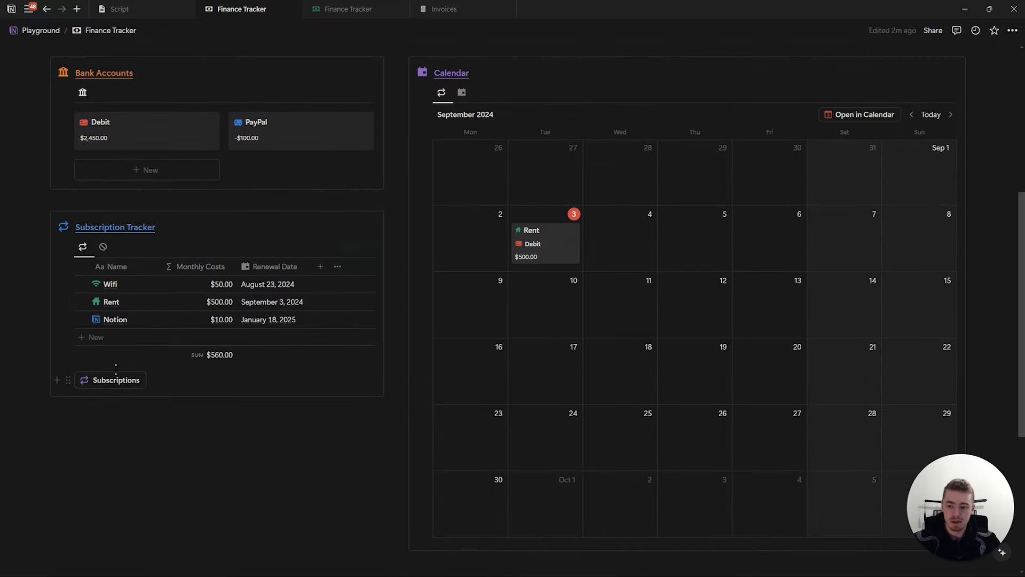
{"action": "scroll", "coordinate": [251, 420], "scroll_direction": "up", "scroll_amount": 6}
{"action": "scroll", "coordinate": [302, 402], "scroll_direction": "down", "scroll_amount": 3}
{"action": "scroll", "coordinate": [302, 402], "scroll_direction": "down", "scroll_amount": 4}
{"action": "scroll", "coordinate": [262, 411], "scroll_direction": "up", "scroll_amount": 7}
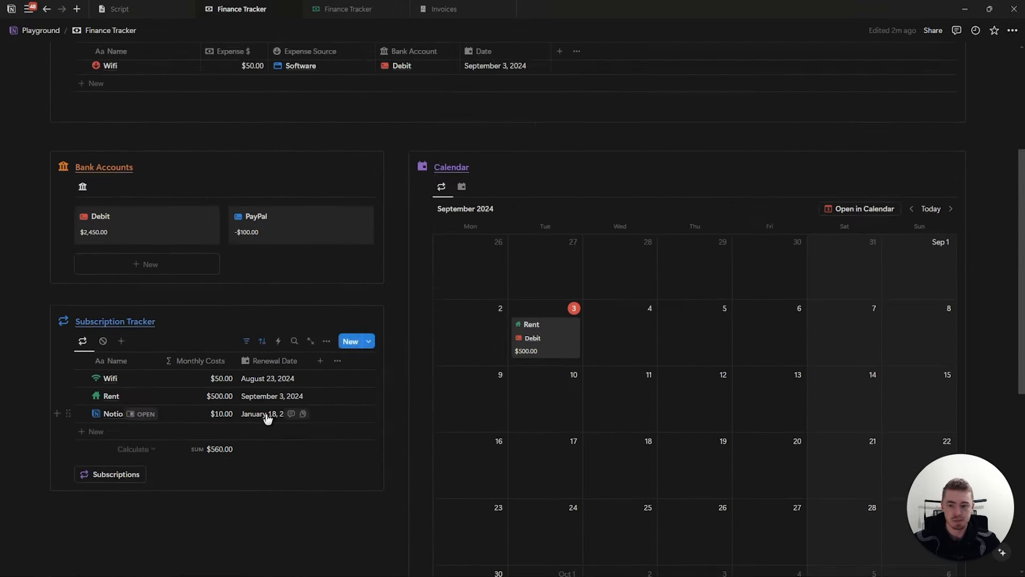
{"action": "scroll", "coordinate": [405, 267], "scroll_direction": "down", "scroll_amount": 10}
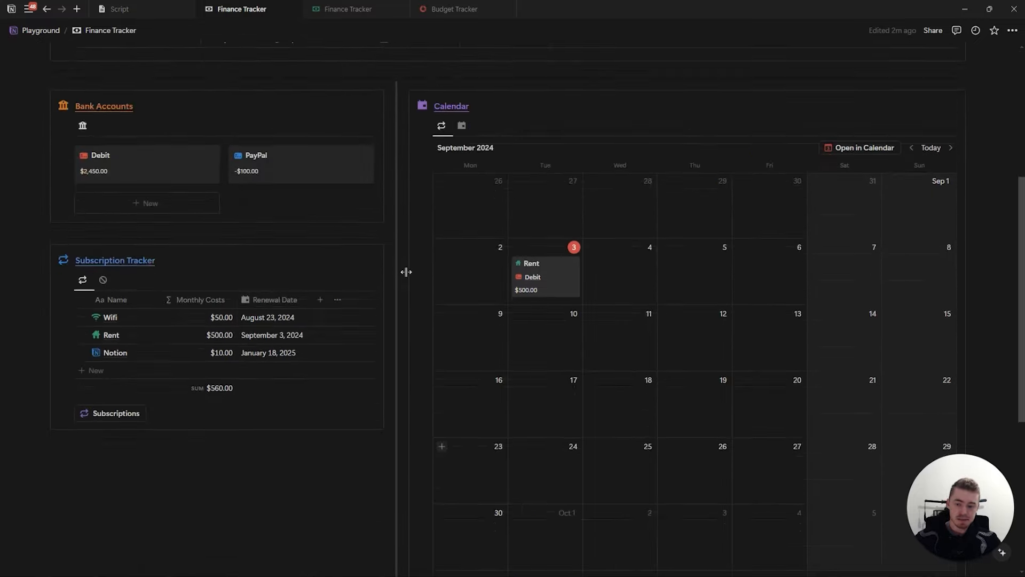
{"action": "scroll", "coordinate": [442, 181], "scroll_direction": "up", "scroll_amount": 10}
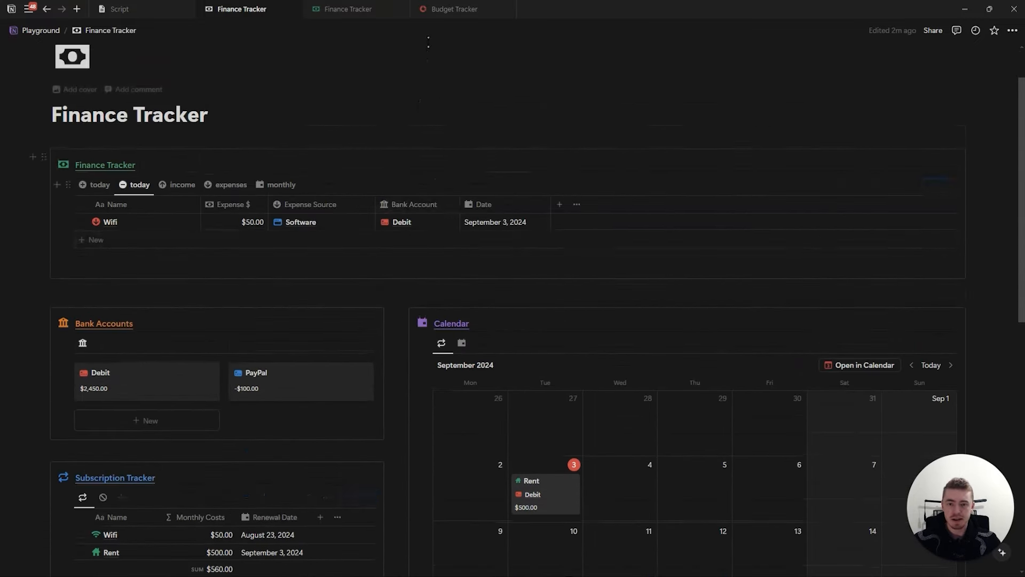
Open the Budget Tracker page and examine its Profit, Income and Expenses charts
{"action": "left_click", "coordinate": [449, 9]}
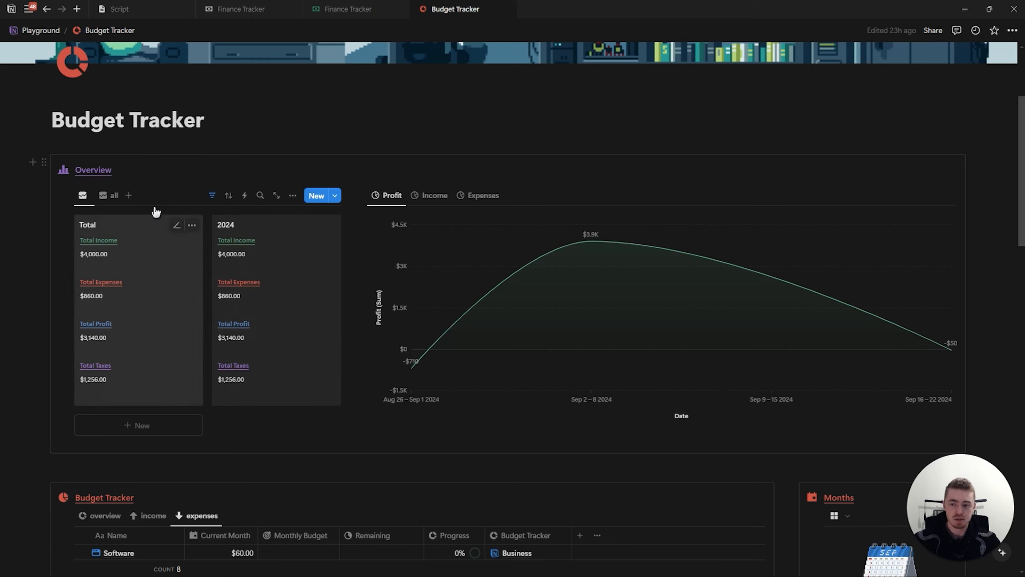
{"action": "mouse_move", "coordinate": [419, 359]}
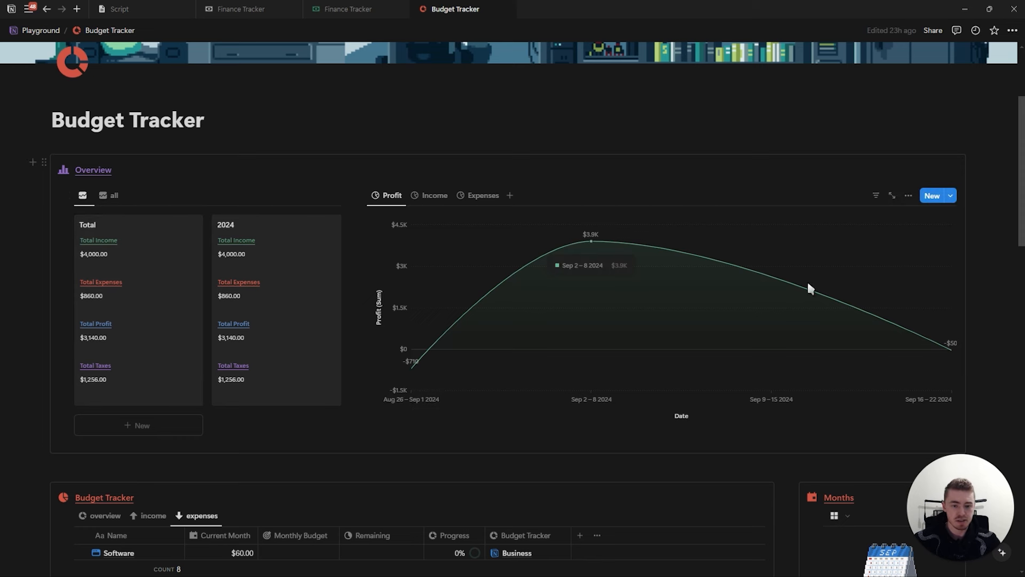
{"action": "left_click", "coordinate": [435, 203]}
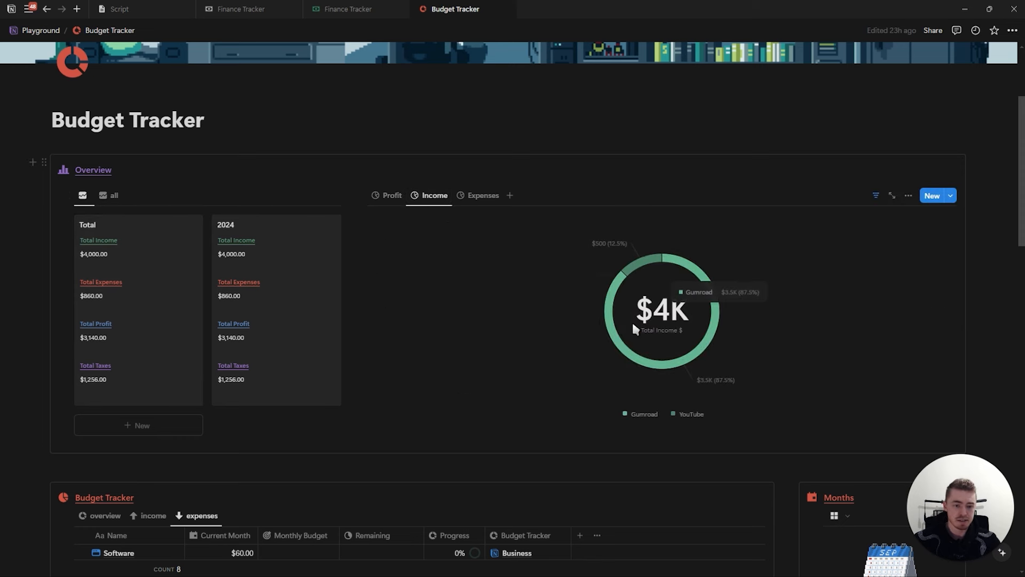
{"action": "left_click", "coordinate": [483, 196]}
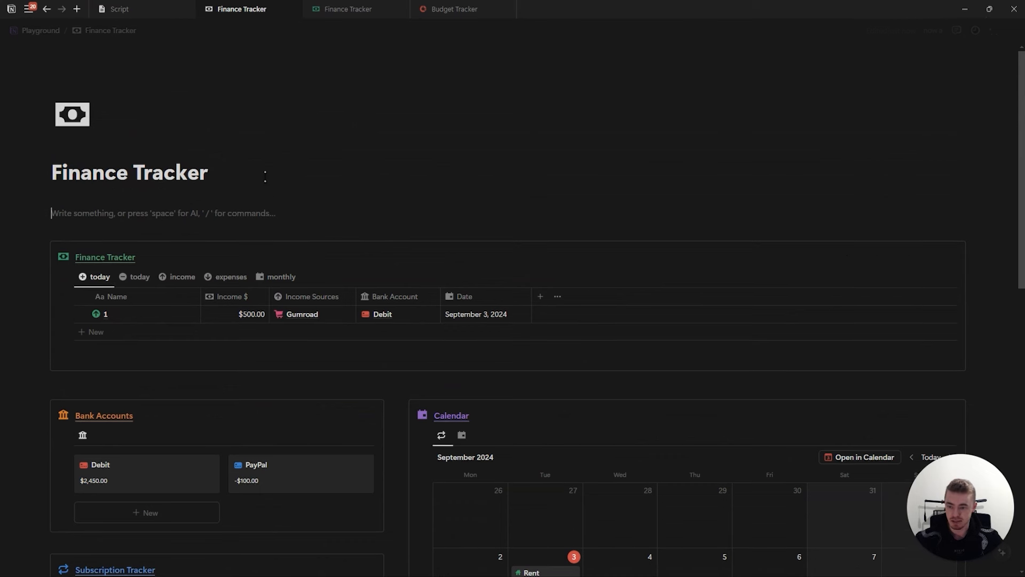
Insert a table view with a new database above the Finance Tracker callout and title it Overview
{"action": "type", "text": "/tab"}
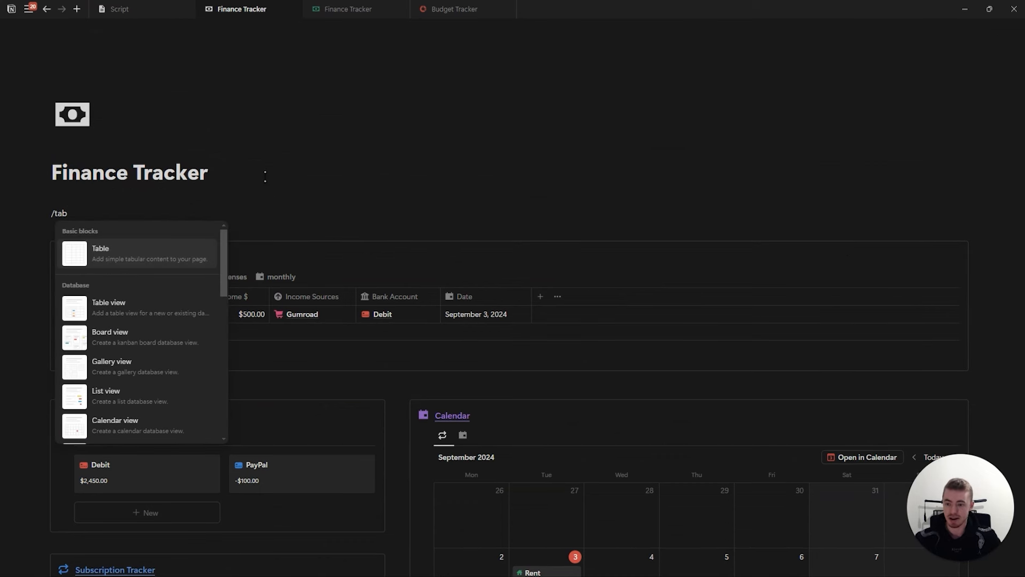
{"action": "left_click", "coordinate": [151, 310]}
{"action": "left_click", "coordinate": [898, 279]}
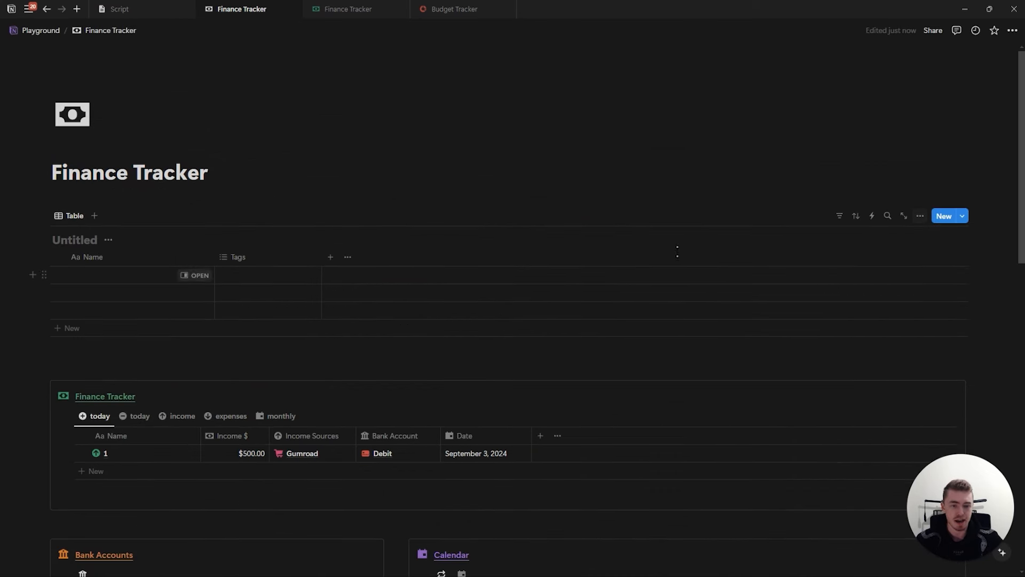
{"action": "type", "text": "o"}
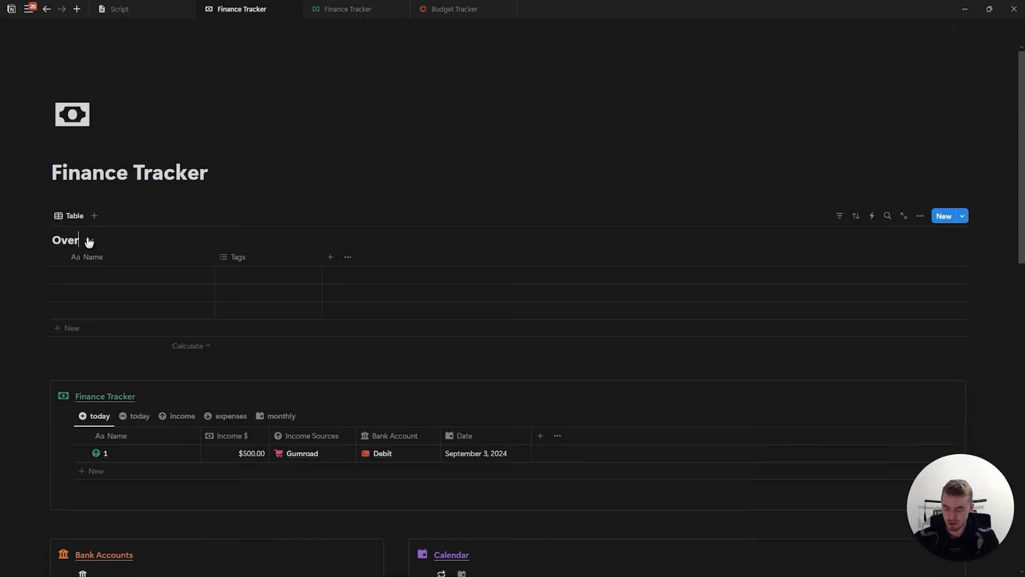
Delete the Tags property from the Overview database
{"action": "left_click", "coordinate": [278, 257]}
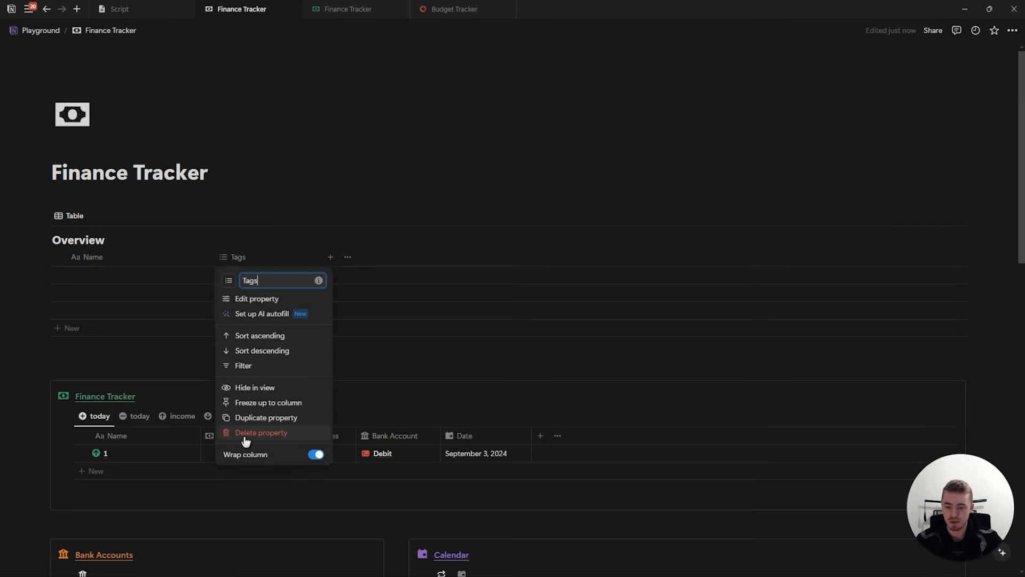
{"action": "left_click", "coordinate": [311, 430]}
{"action": "left_click", "coordinate": [507, 300]}
Add a callout titled Overview above the new table and move the Overview table into it
{"action": "left_click", "coordinate": [77, 197]}
{"action": "type", "text": "/"}
{"action": "key", "text": "Return"}
{"action": "type", "text": "Overview"}
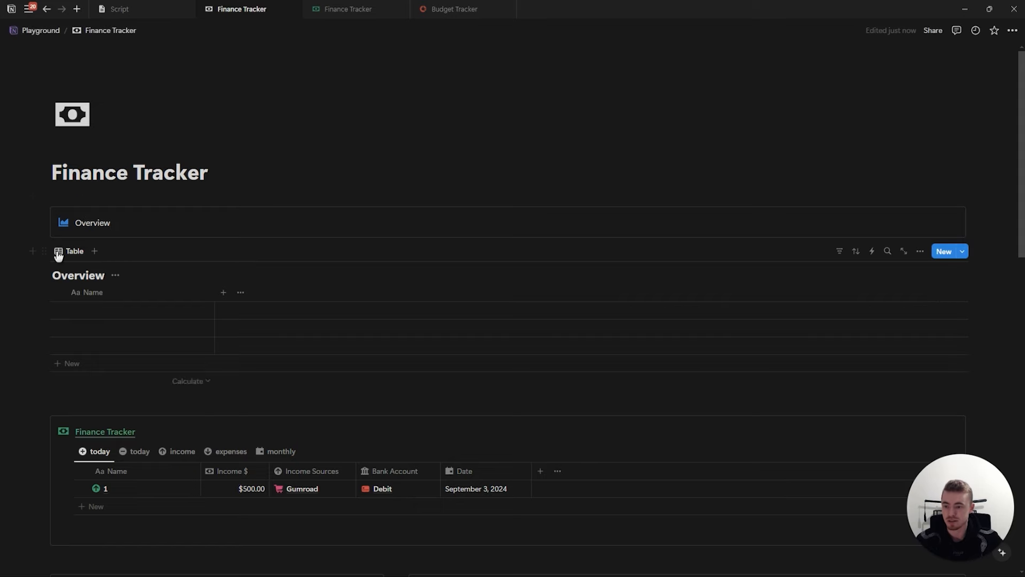
{"action": "left_click_drag", "start_coordinate": [44, 251], "coordinate": [75, 232]}
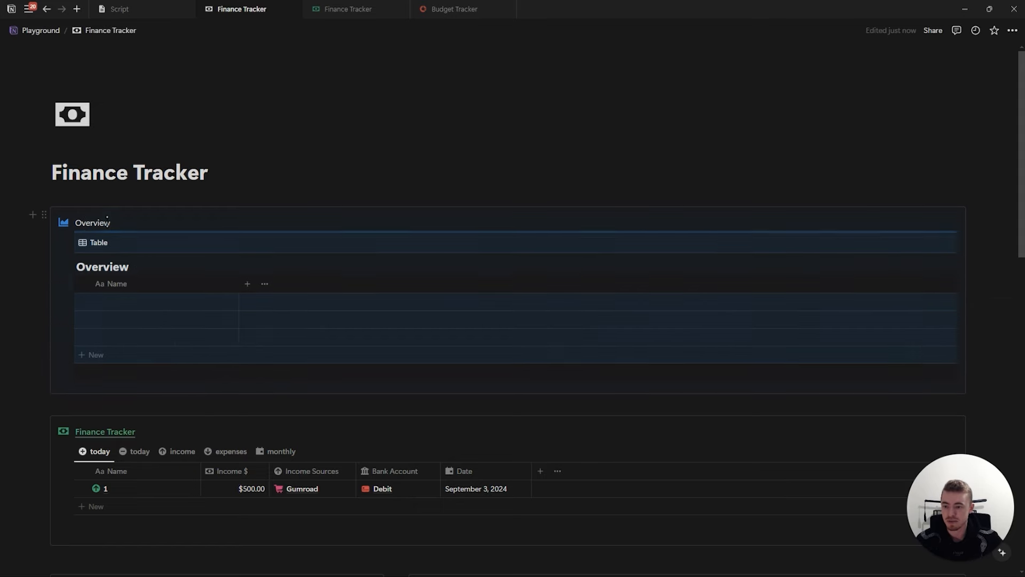
Format the Overview callout's title as bold, underlined and purple
{"action": "double_click", "coordinate": [104, 222]}
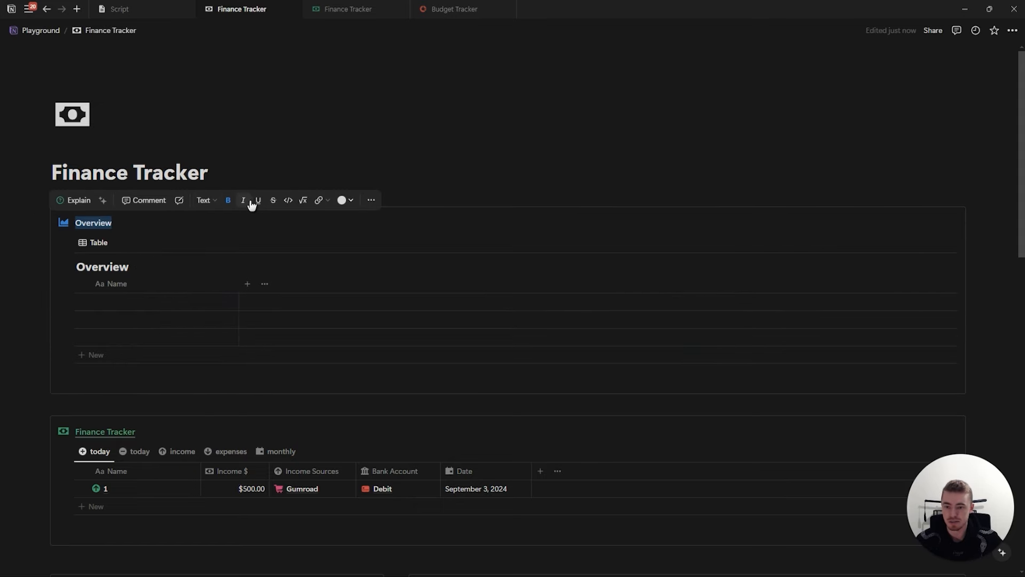
{"action": "left_click", "coordinate": [346, 200]}
{"action": "left_click", "coordinate": [333, 359]}
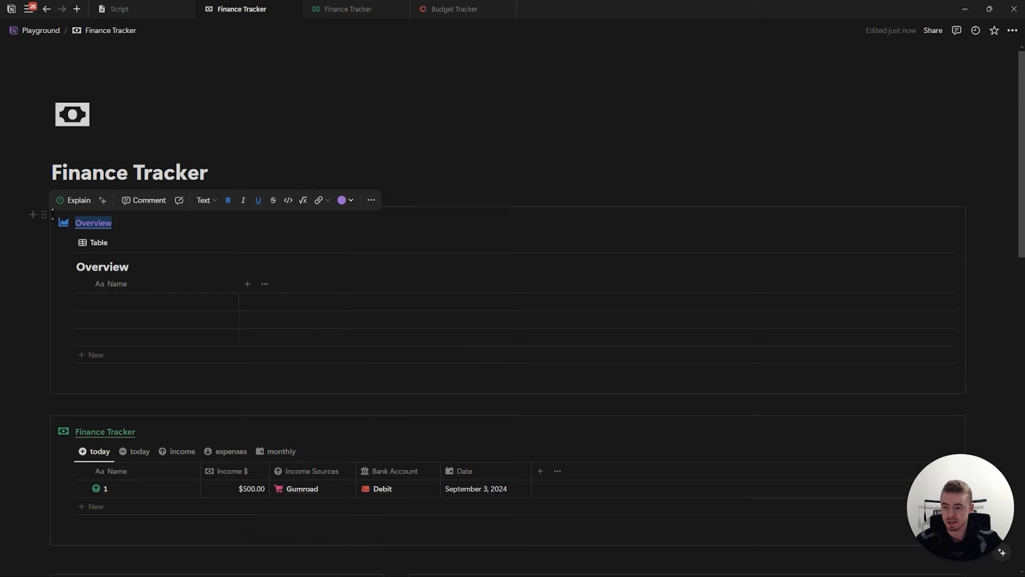
Change the Overview callout's chart icon to purple and hide the table's database title
{"action": "left_click", "coordinate": [63, 222]}
{"action": "left_click", "coordinate": [209, 268]}
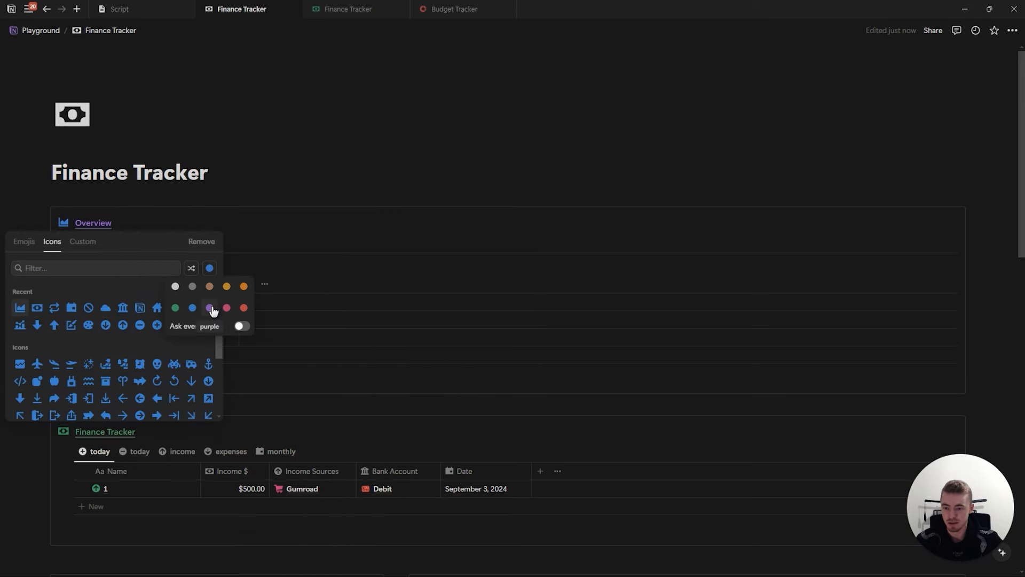
{"action": "left_click", "coordinate": [21, 308]}
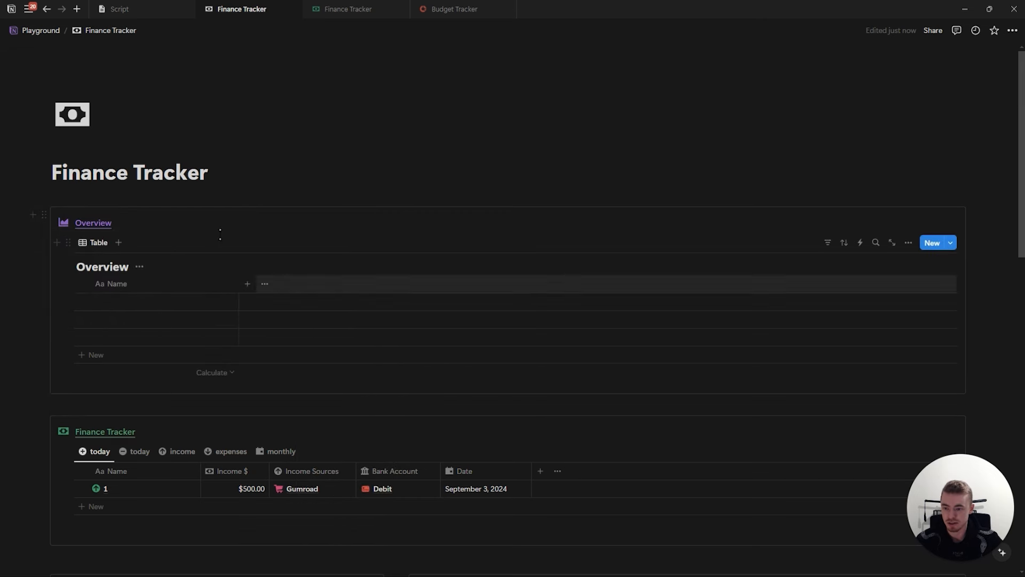
{"action": "left_click", "coordinate": [140, 267]}
{"action": "left_click", "coordinate": [137, 324]}
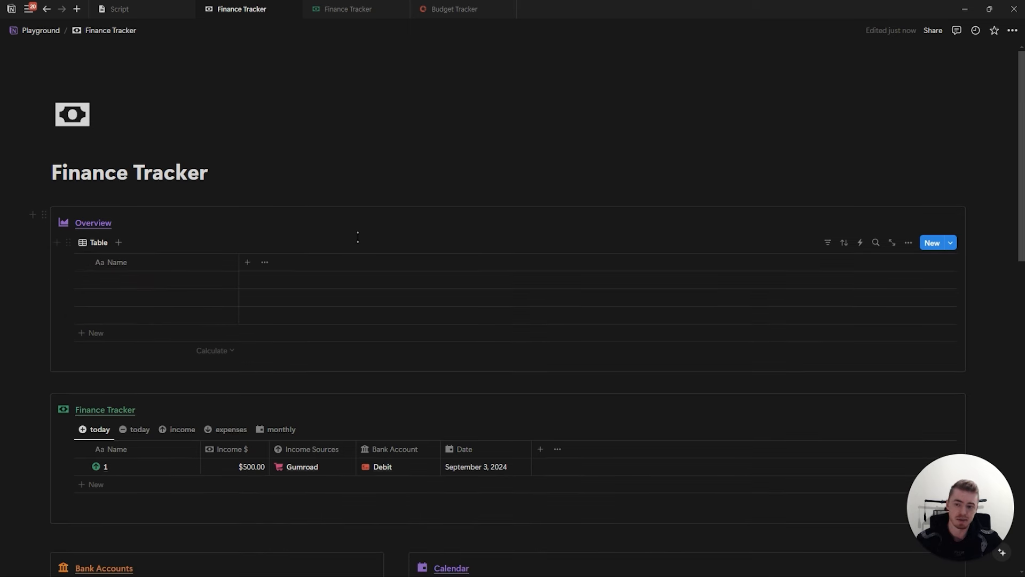
Add a Relation property linking Overview to Finance Tracker, also shown on Finance Tracker as Overview
{"action": "left_click", "coordinate": [248, 263]}
{"action": "type", "text": "re"}
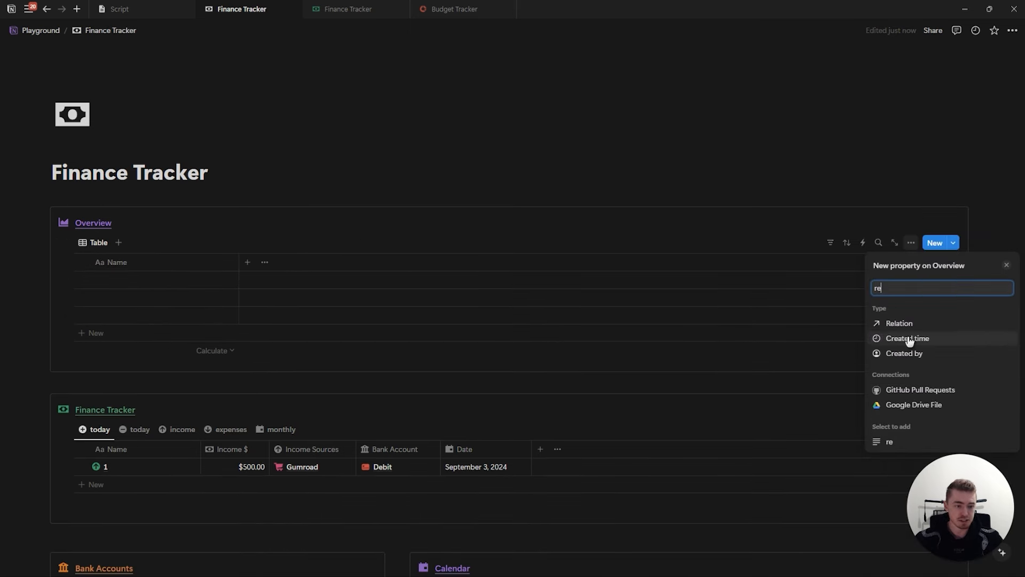
{"action": "left_click", "coordinate": [912, 324]}
{"action": "left_click", "coordinate": [902, 331]}
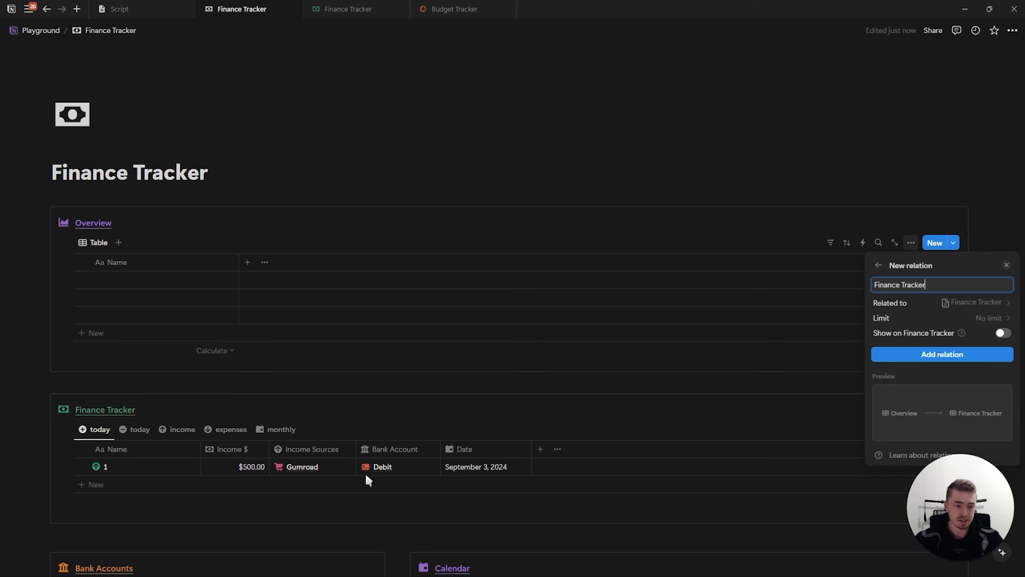
{"action": "left_click", "coordinate": [930, 335]}
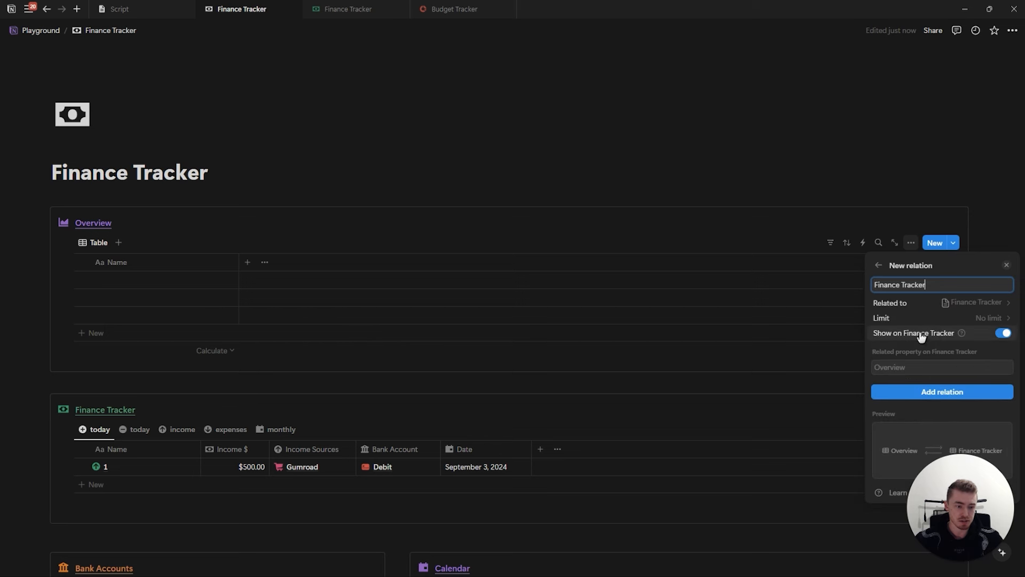
{"action": "left_click", "coordinate": [917, 395]}
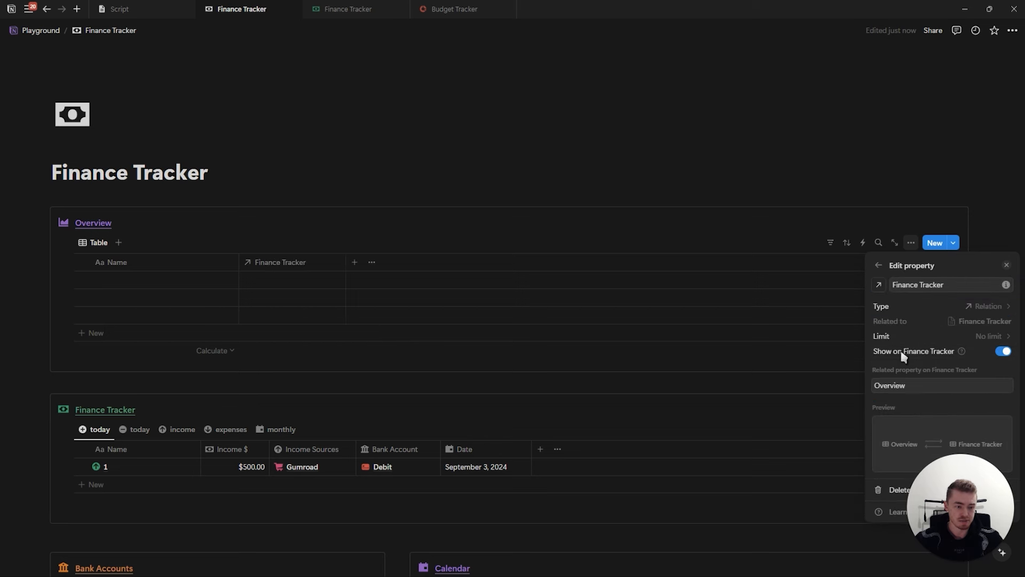
Give the Finance Tracker relation property in the Overview table the banknote icon and finish editing the property
{"action": "left_click", "coordinate": [884, 289]}
{"action": "left_click", "coordinate": [807, 375]}
{"action": "left_click", "coordinate": [1007, 265]}
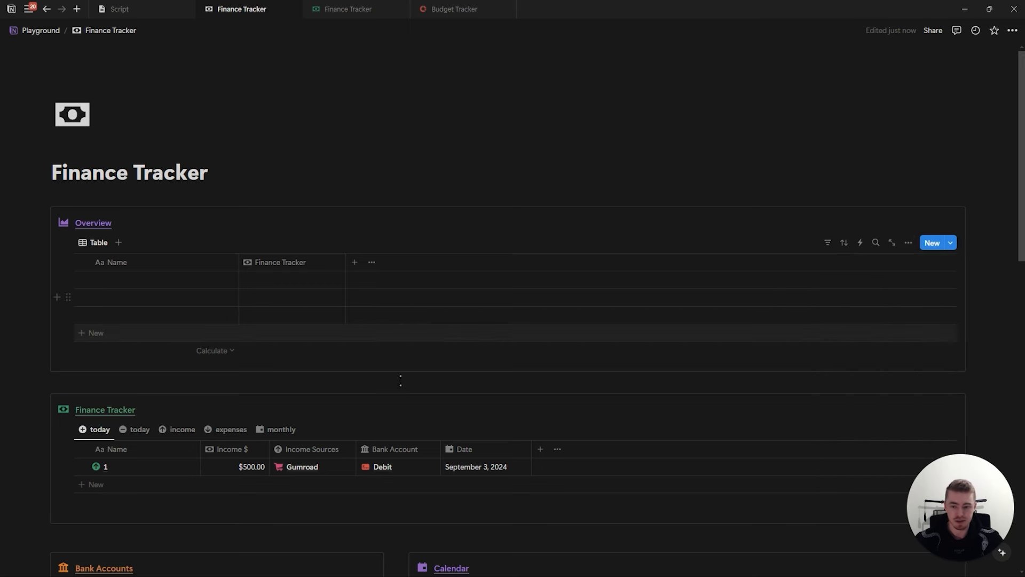
Open income entry 1 in Finance Tracker and change its Overview property's icon to the chart icon
{"action": "left_click", "coordinate": [187, 467]}
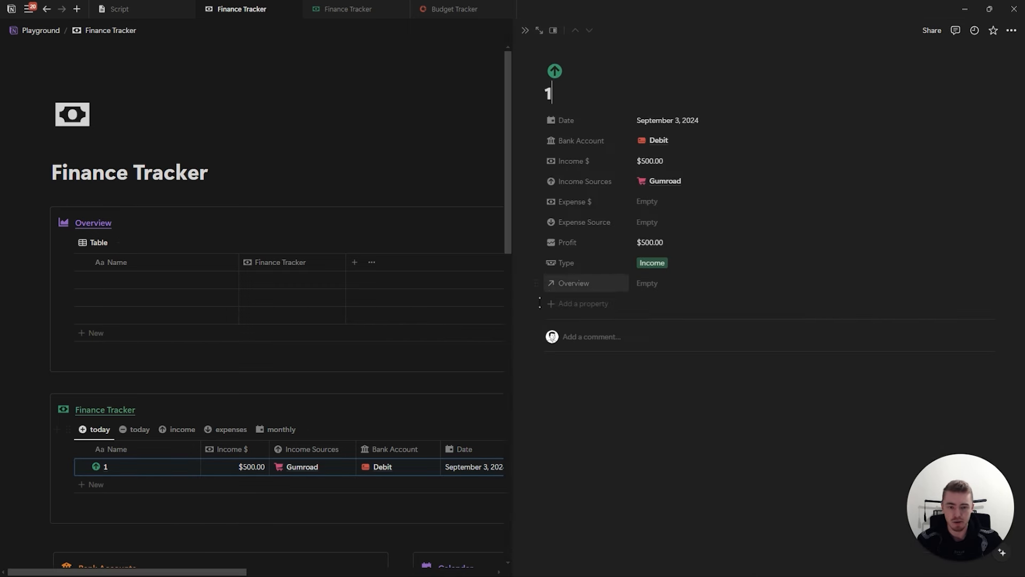
{"action": "left_click", "coordinate": [586, 287]}
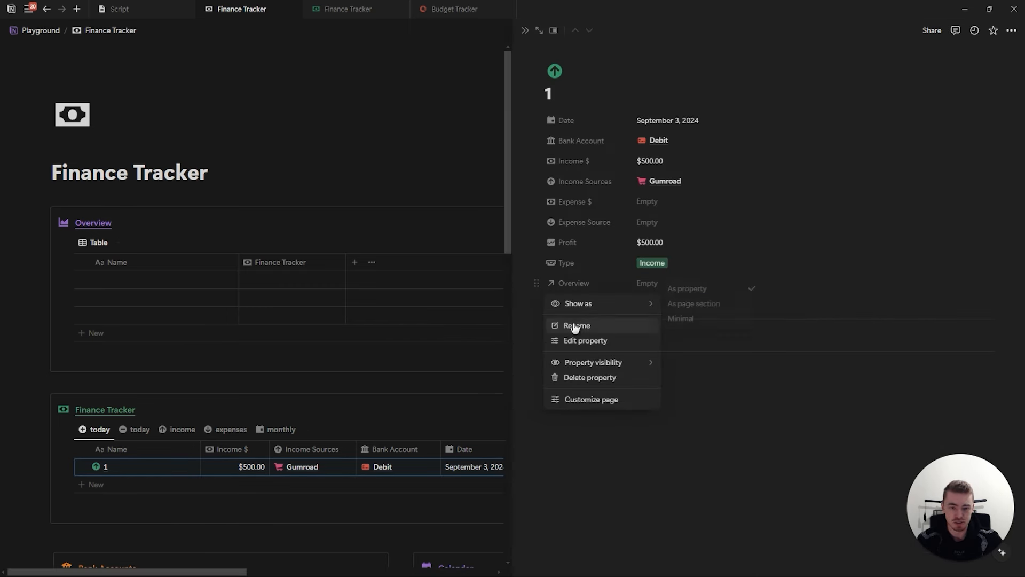
{"action": "left_click", "coordinate": [567, 324]}
{"action": "left_click", "coordinate": [558, 307]}
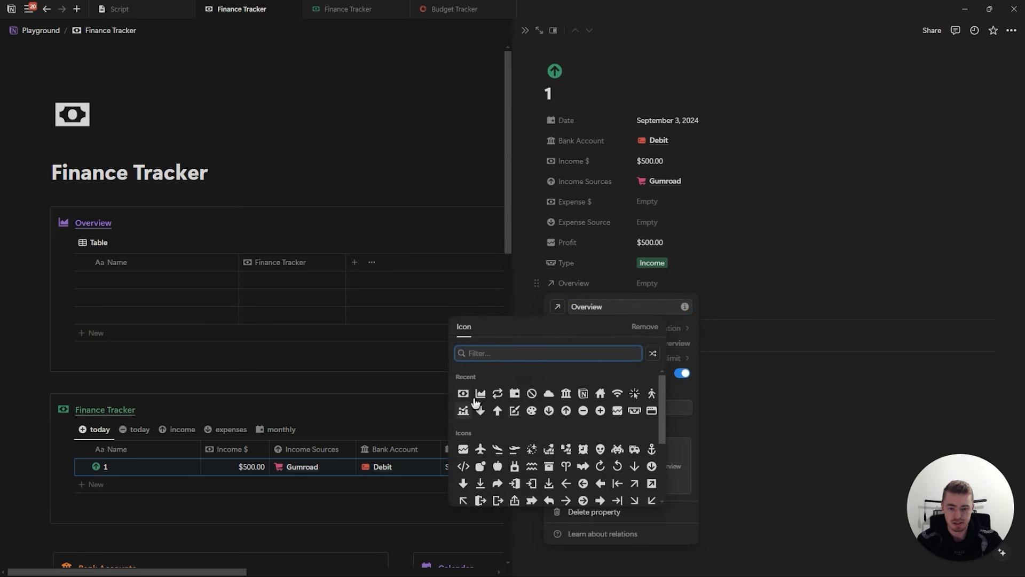
{"action": "left_click", "coordinate": [480, 393]}
{"action": "key", "text": "Escape"}
Show the Overview relation as Minimal in the entry's page layout and close the entry
{"action": "left_click", "coordinate": [577, 285]}
{"action": "mouse_move", "coordinate": [595, 308]}
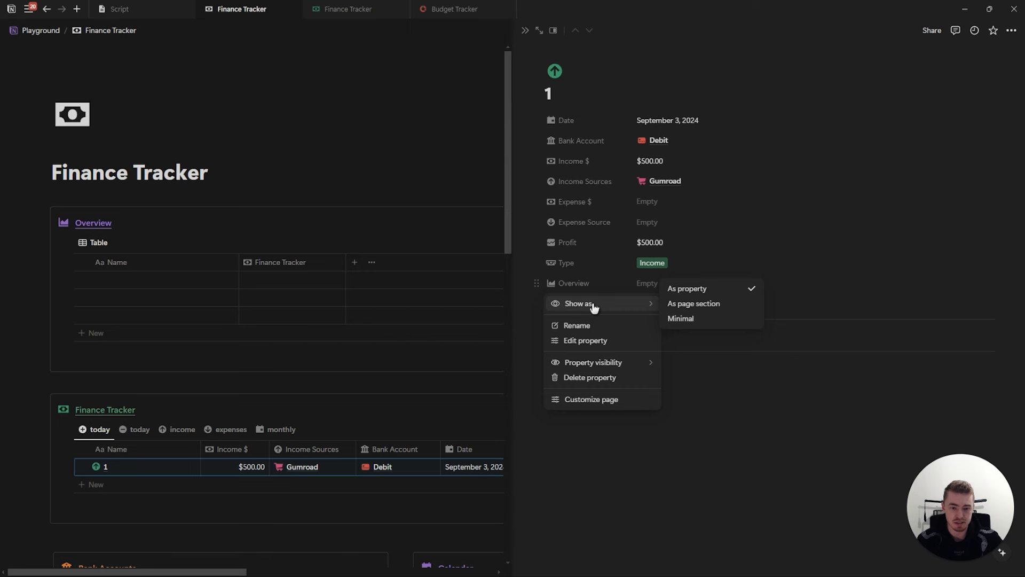
{"action": "left_click", "coordinate": [687, 319]}
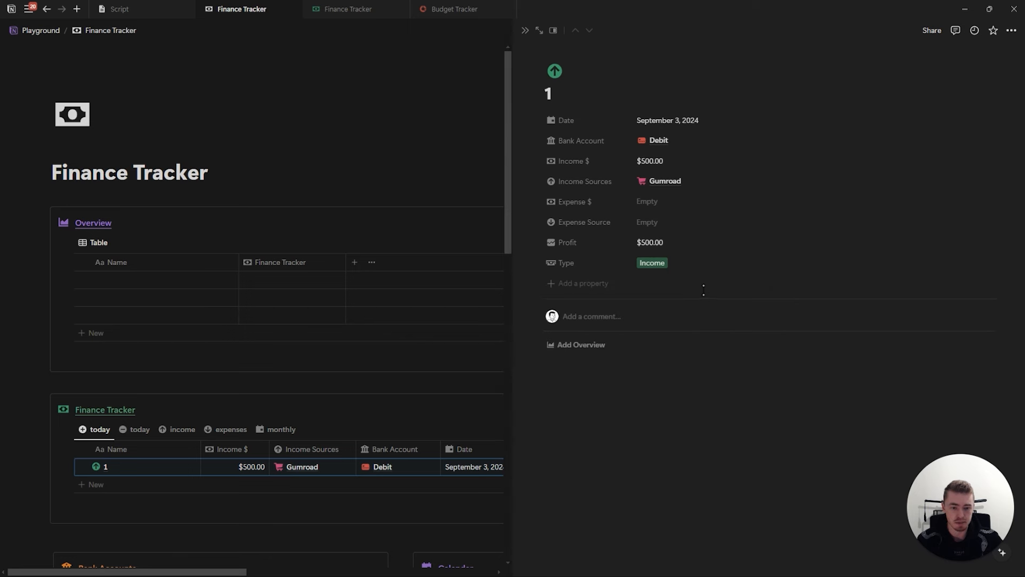
{"action": "left_click", "coordinate": [525, 31]}
Name the three rows of the Overview table Total, 2024 and 2025
{"action": "left_click", "coordinate": [144, 281]}
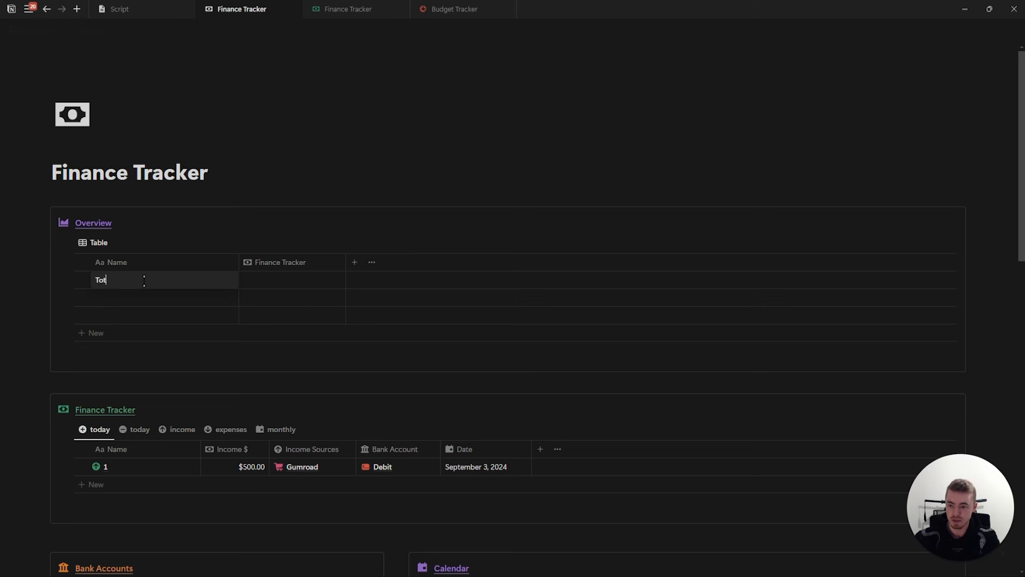
{"action": "key", "text": "Return"}
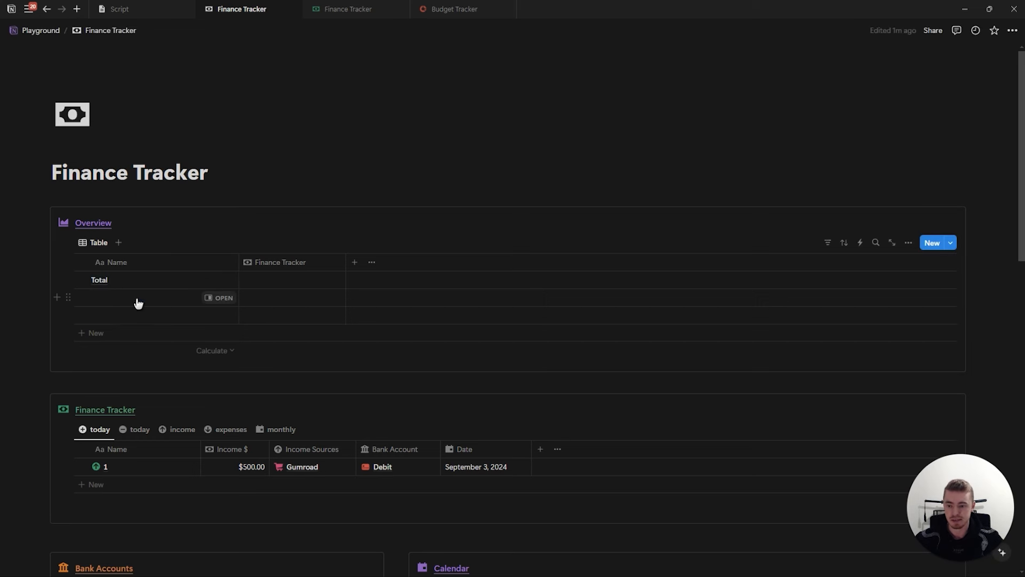
{"action": "left_click", "coordinate": [135, 299]}
{"action": "type", "text": "2024"}
{"action": "key", "text": "Escape"}
{"action": "left_click", "coordinate": [150, 315]}
{"action": "type", "text": "2025"}
{"action": "key", "text": "Escape"}
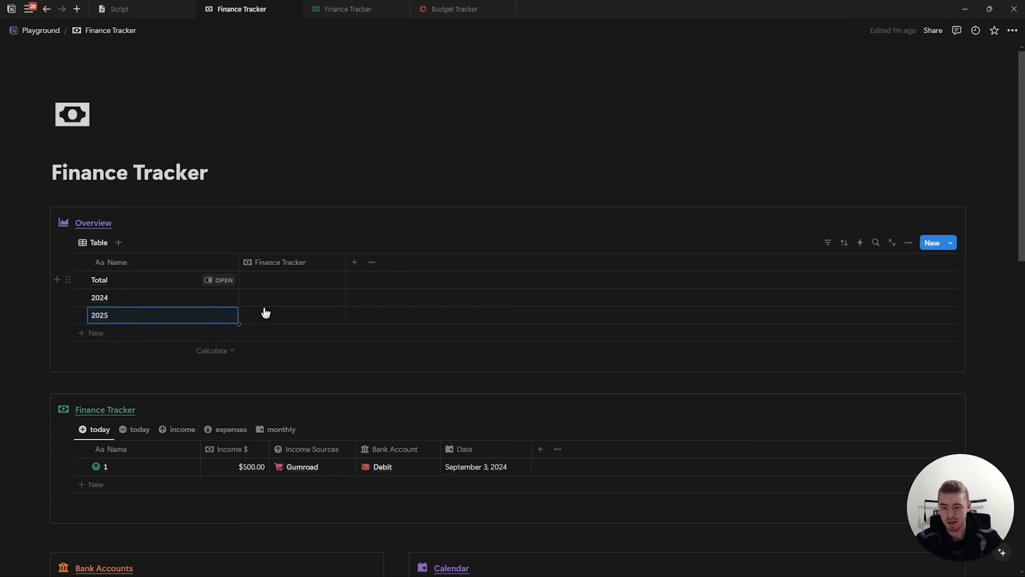
Switch the Finance Tracker database to its monthly view and expand the Sep 2024 group
{"action": "scroll", "coordinate": [266, 315], "scroll_direction": "down", "scroll_amount": 2}
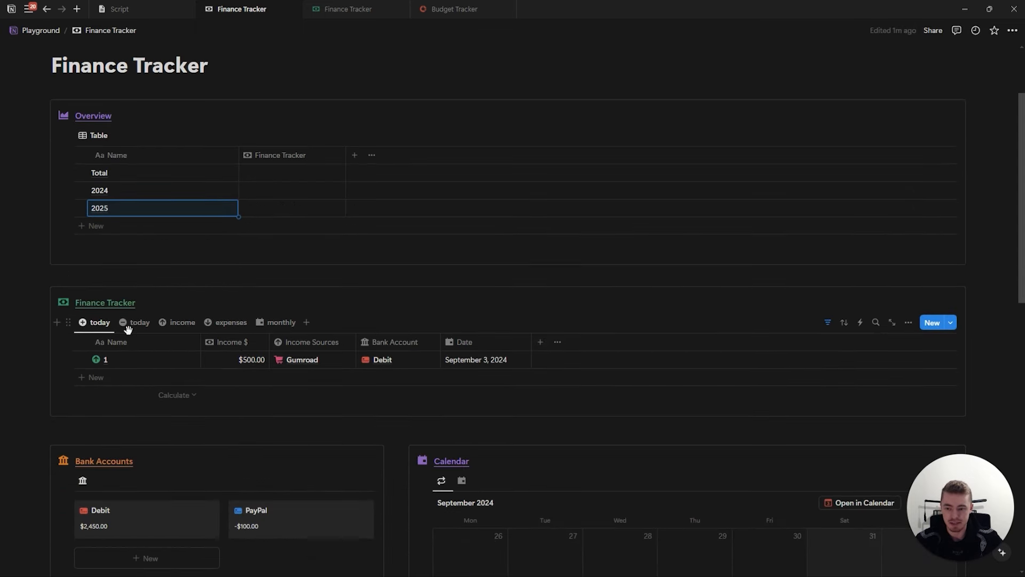
{"action": "scroll", "coordinate": [128, 328], "scroll_direction": "down", "scroll_amount": 1}
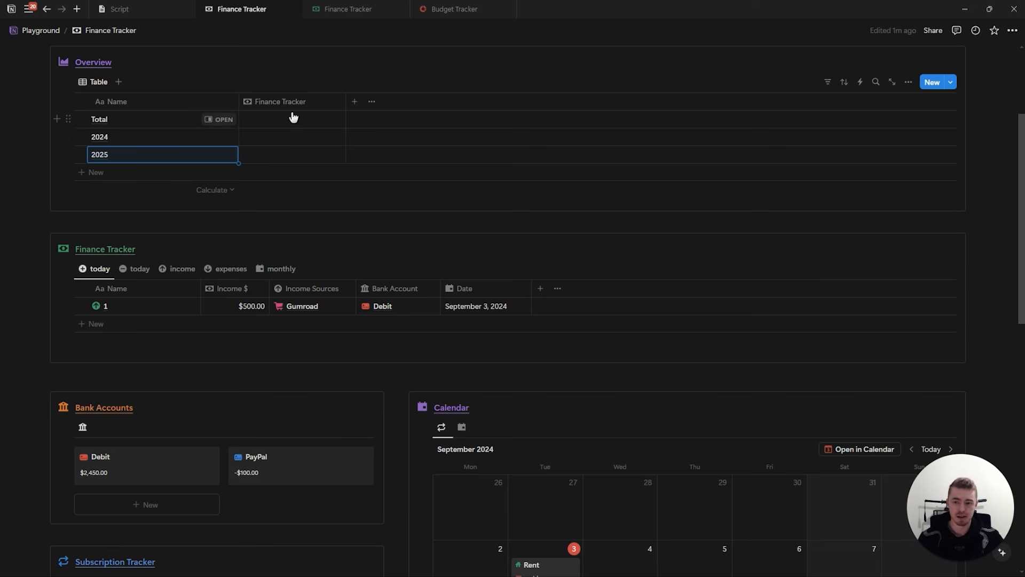
{"action": "left_click", "coordinate": [277, 269]}
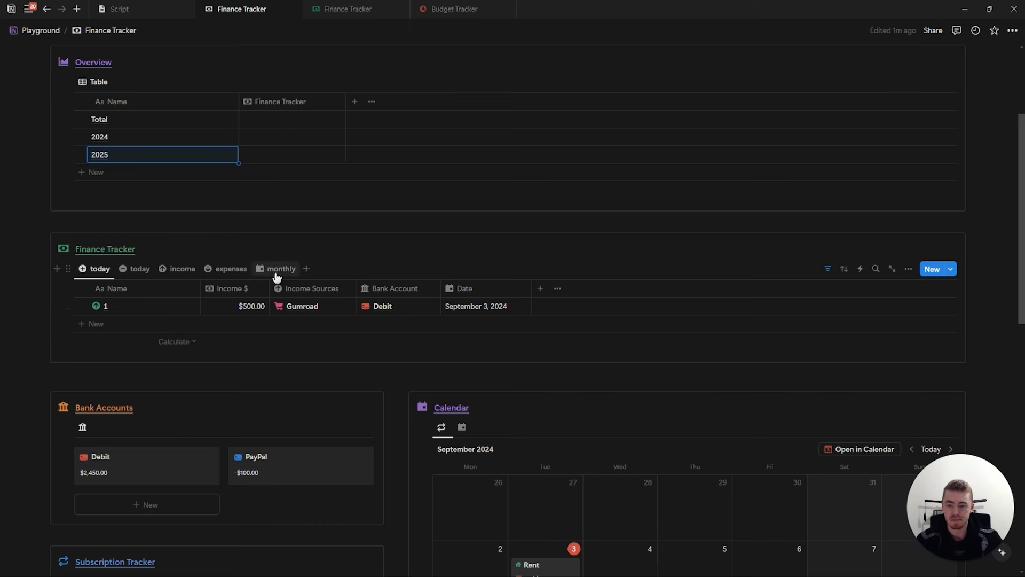
{"action": "left_click", "coordinate": [80, 292]}
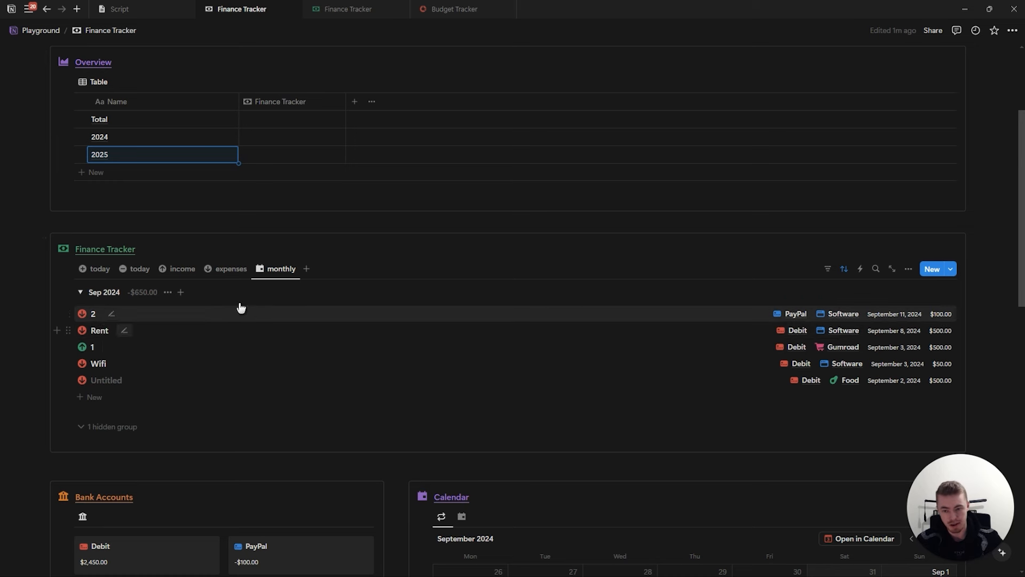
Add a table view to Finance Tracker, select all entries to examine the properties available for bulk editing, and clear the selection
{"action": "left_click", "coordinate": [307, 269]}
{"action": "left_click", "coordinate": [282, 321]}
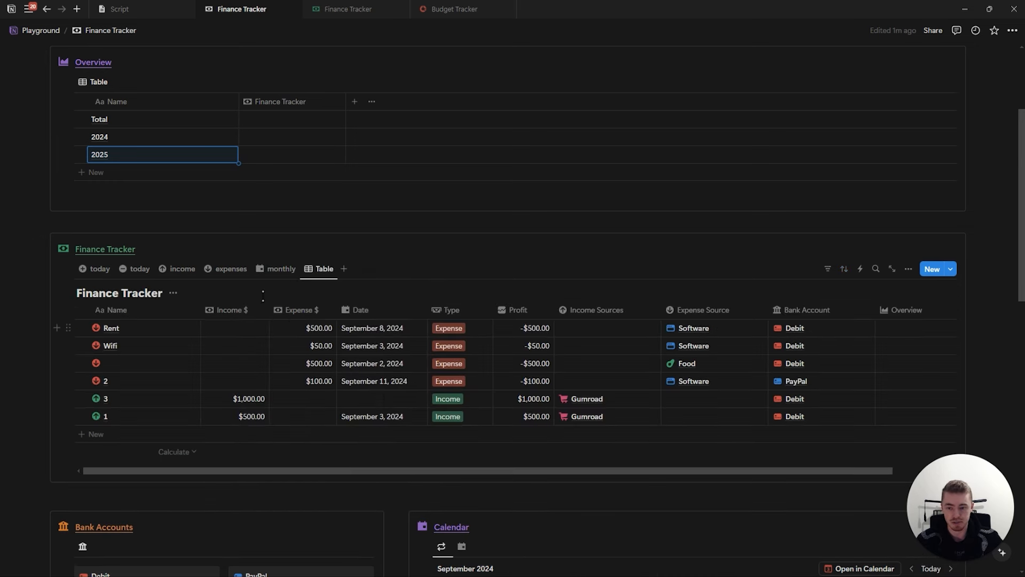
{"action": "left_click", "coordinate": [81, 311]}
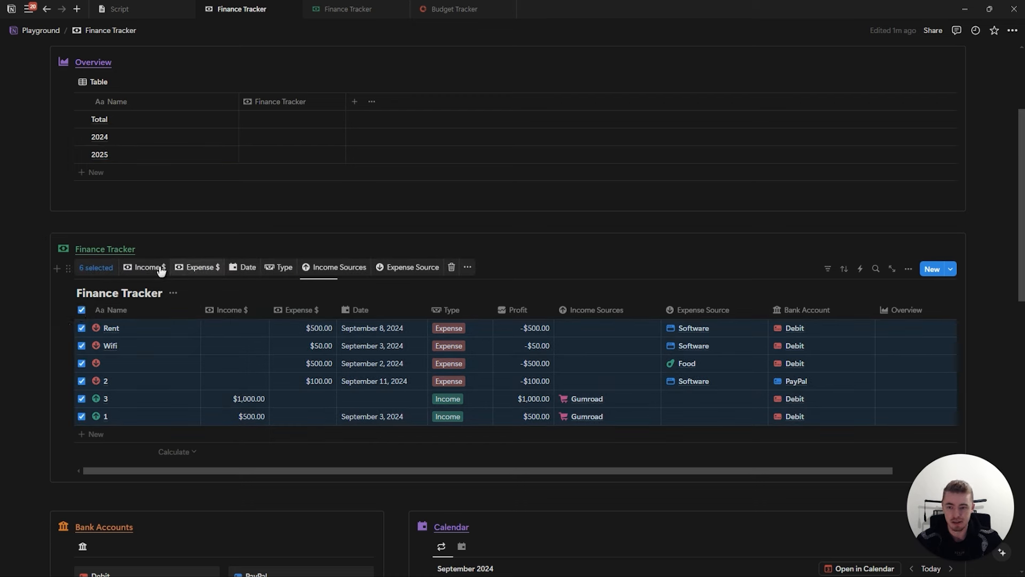
{"action": "left_click", "coordinate": [468, 269]}
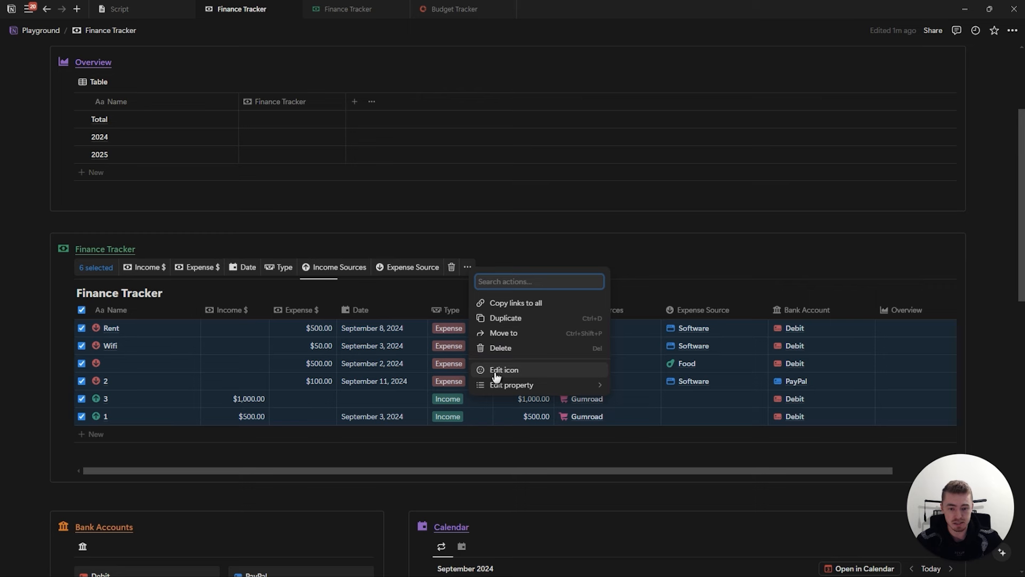
{"action": "mouse_move", "coordinate": [494, 387]}
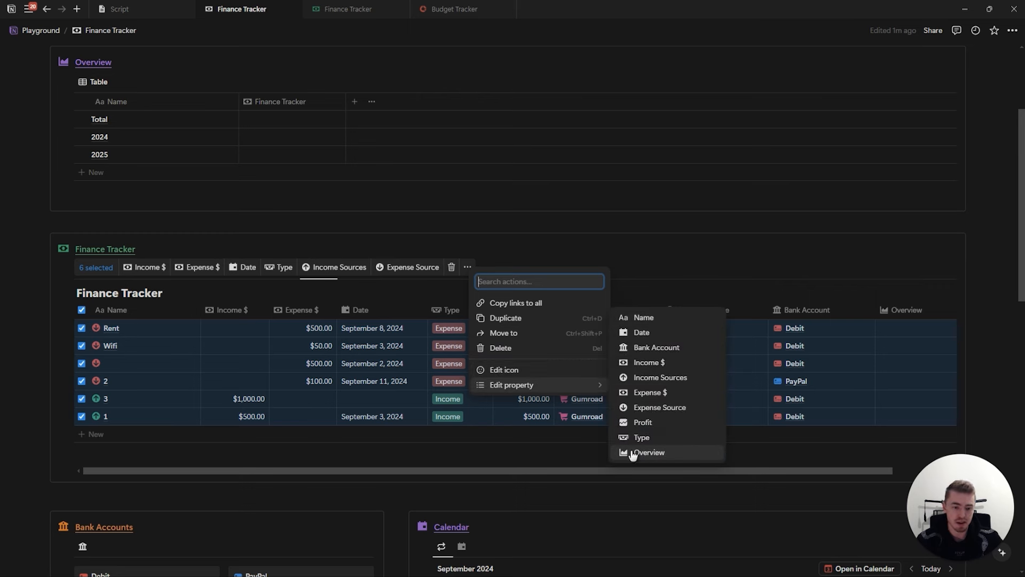
{"action": "key", "text": "Escape"}
{"action": "left_click", "coordinate": [81, 310]}
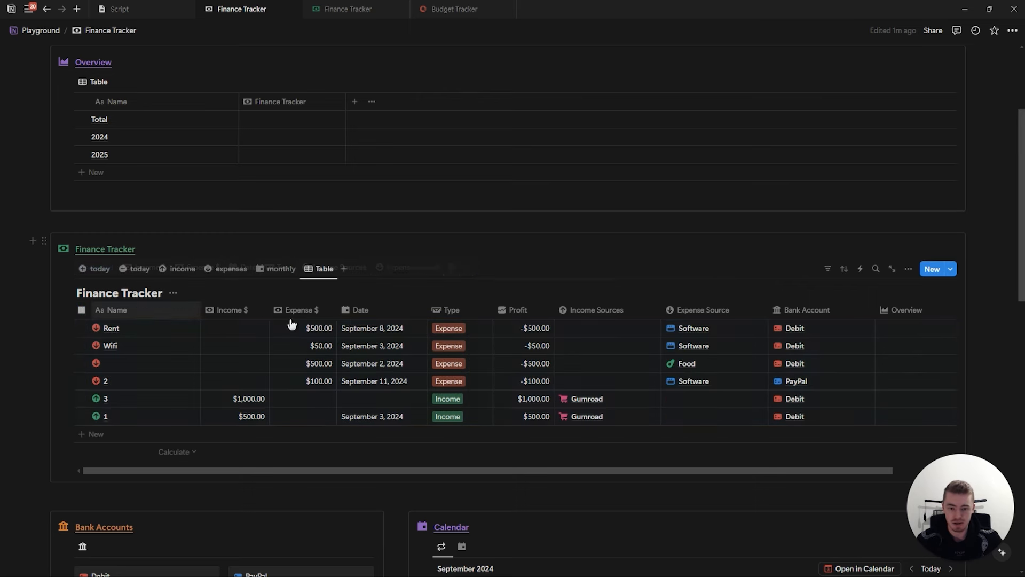
Delete the extra Table view from the Finance Tracker database
{"action": "left_click", "coordinate": [324, 269]}
{"action": "left_click", "coordinate": [338, 379]}
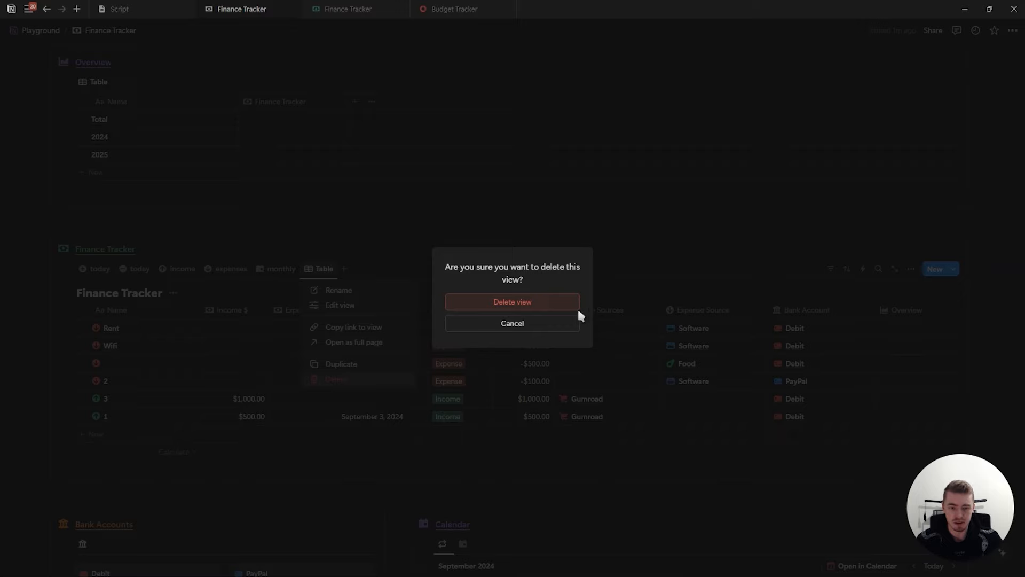
{"action": "left_click", "coordinate": [490, 303]}
Insert a button block between the Overview and Finance Tracker callouts with an action that edits pages in Finance Tracker
{"action": "key", "text": "Return"}
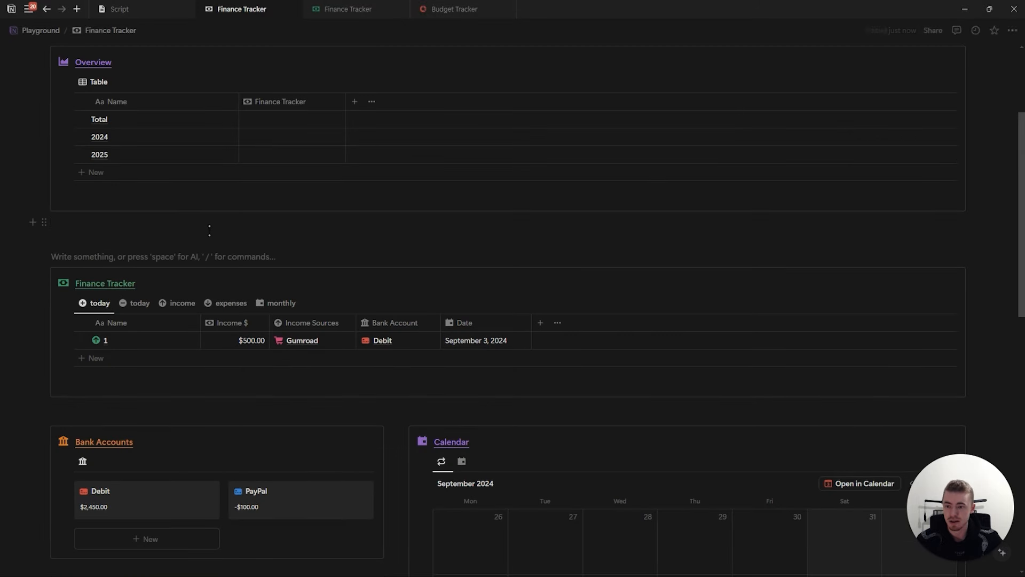
{"action": "type", "text": "/bu"}
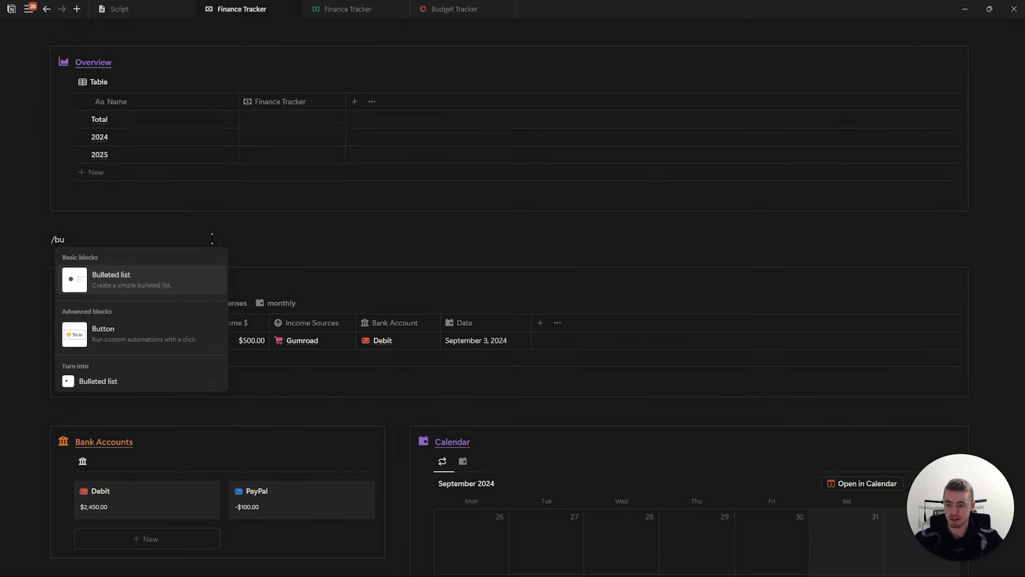
{"action": "left_click", "coordinate": [160, 332]}
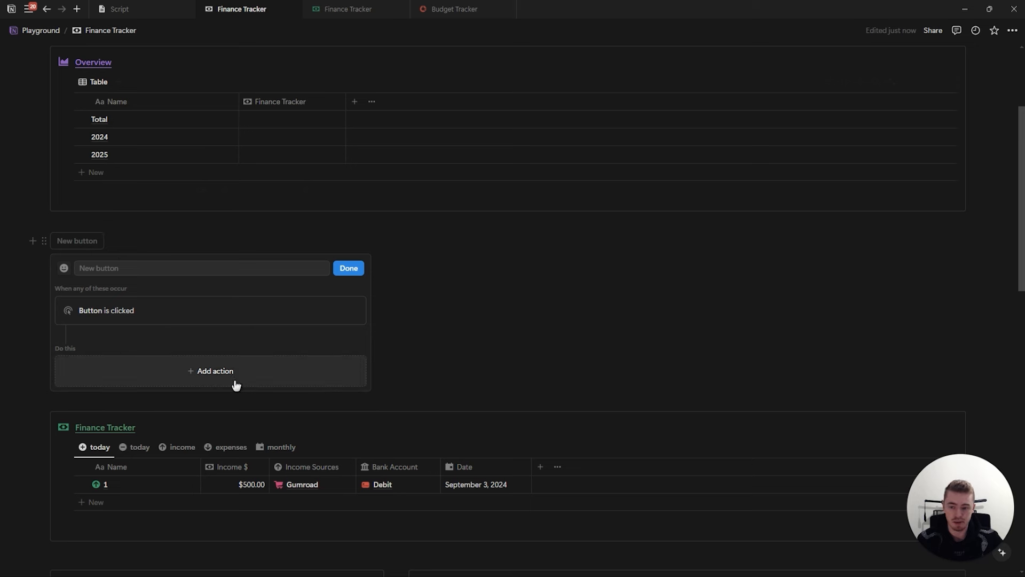
{"action": "left_click", "coordinate": [217, 374]}
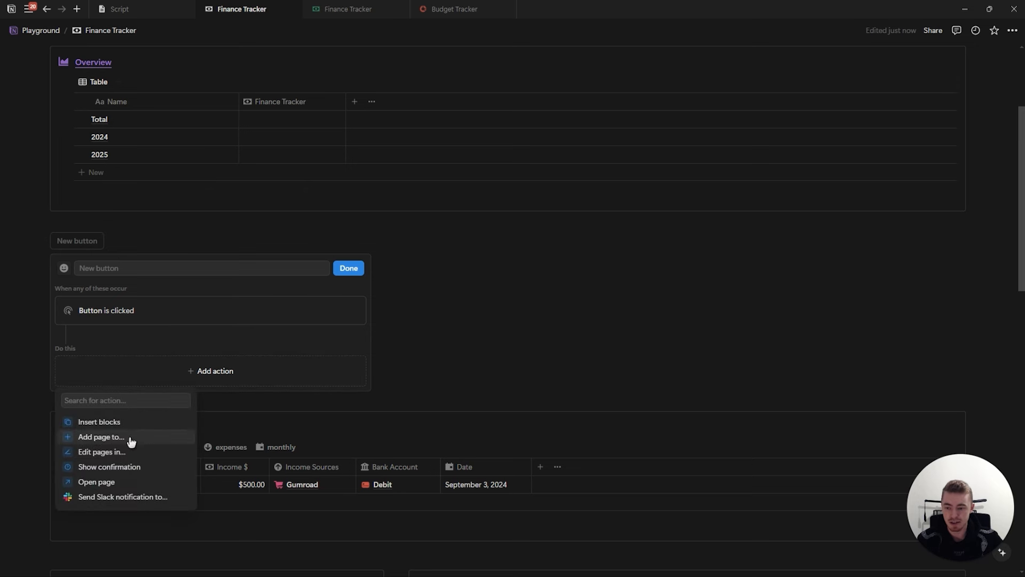
{"action": "left_click", "coordinate": [114, 452]}
{"action": "left_click", "coordinate": [142, 377]}
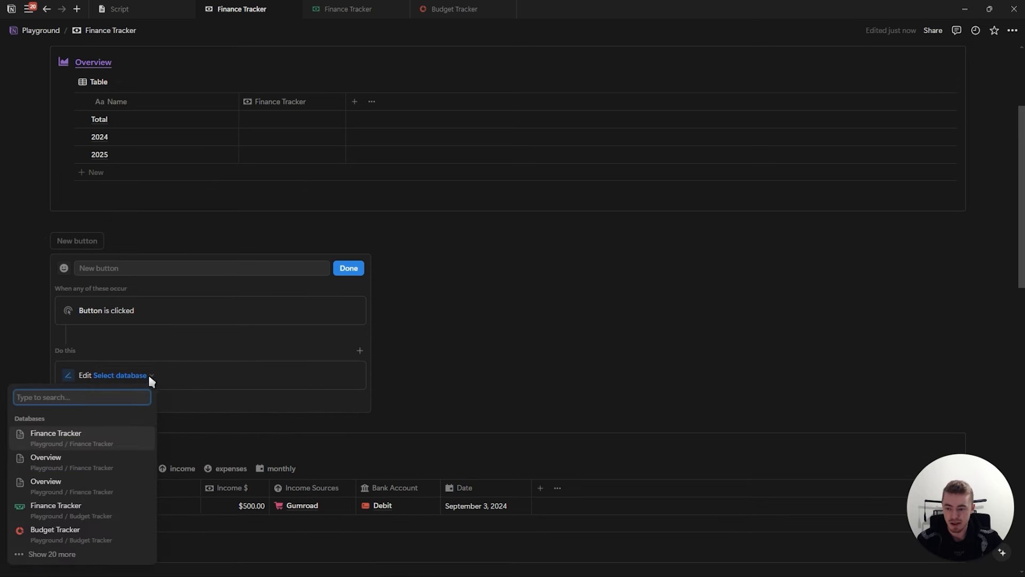
{"action": "left_click", "coordinate": [101, 435]}
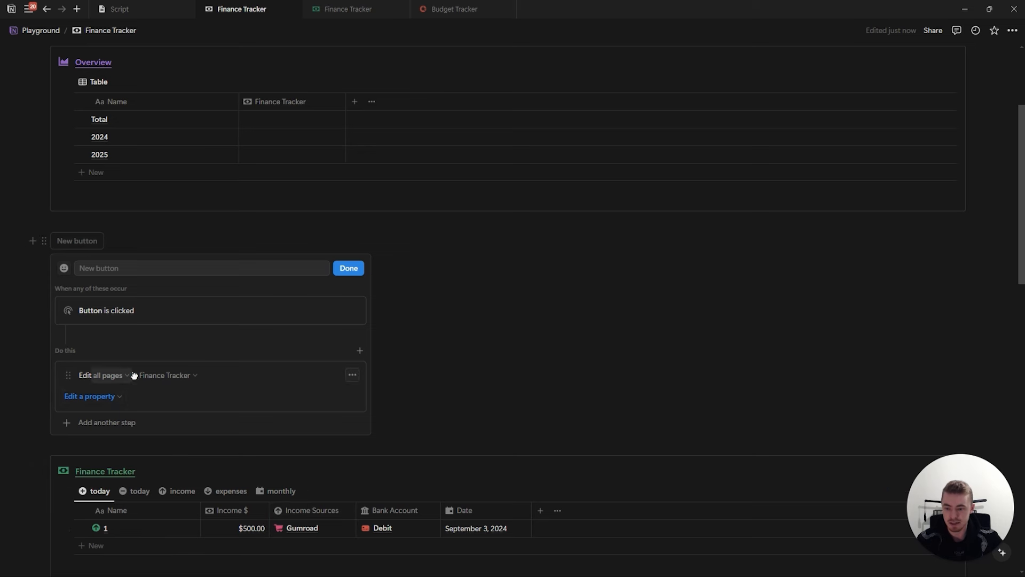
Choose Overview as the property that the button's edit action replaces
{"action": "left_click", "coordinate": [107, 396]}
{"action": "left_click", "coordinate": [106, 396]}
{"action": "left_click", "coordinate": [103, 398]}
{"action": "left_click", "coordinate": [40, 558]}
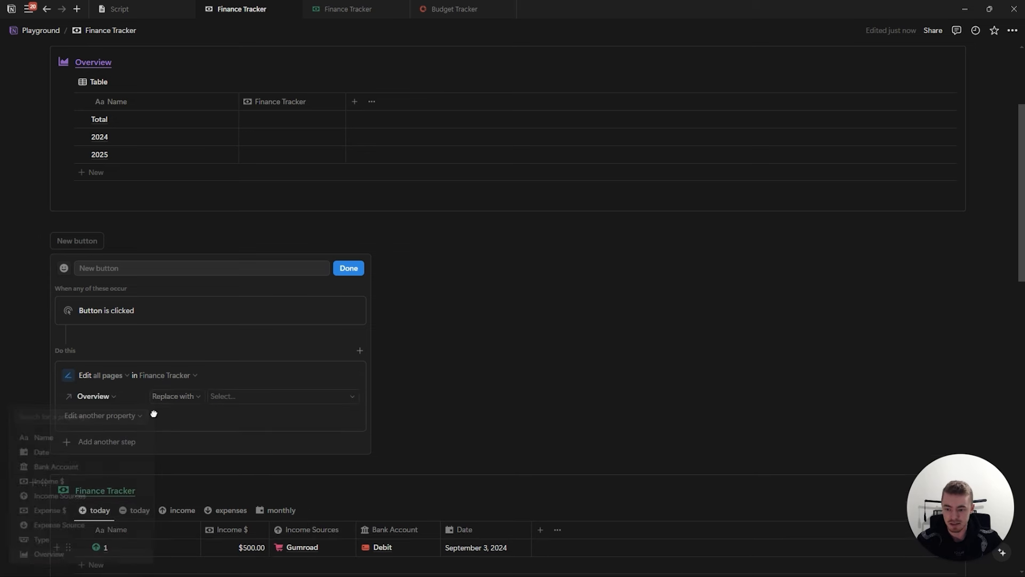
Limit the button's edit action to pages matching one filter, leaving it as Name contains with an empty value
{"action": "scroll", "coordinate": [203, 389], "scroll_direction": "down", "scroll_amount": 3}
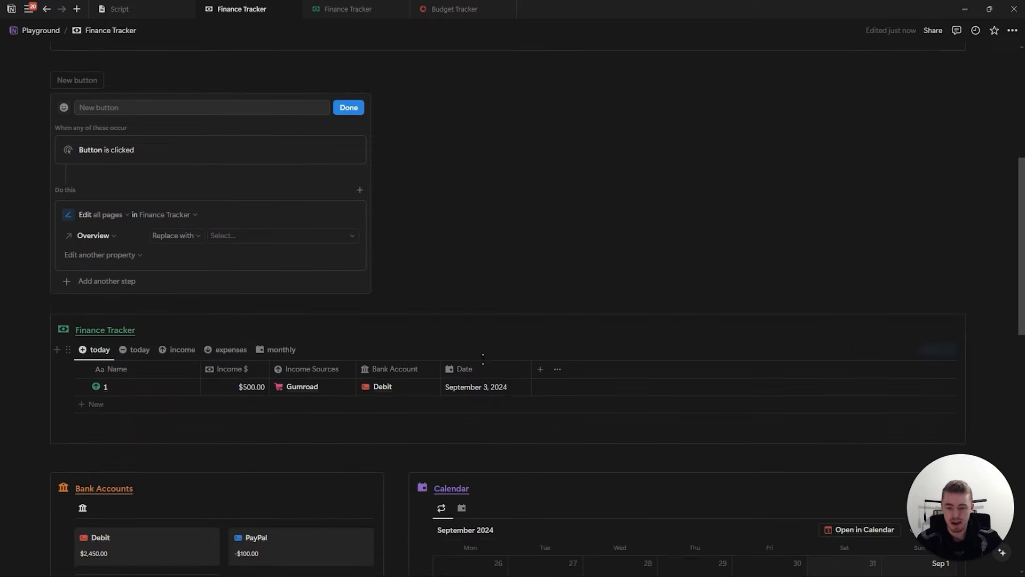
{"action": "left_click", "coordinate": [108, 216]}
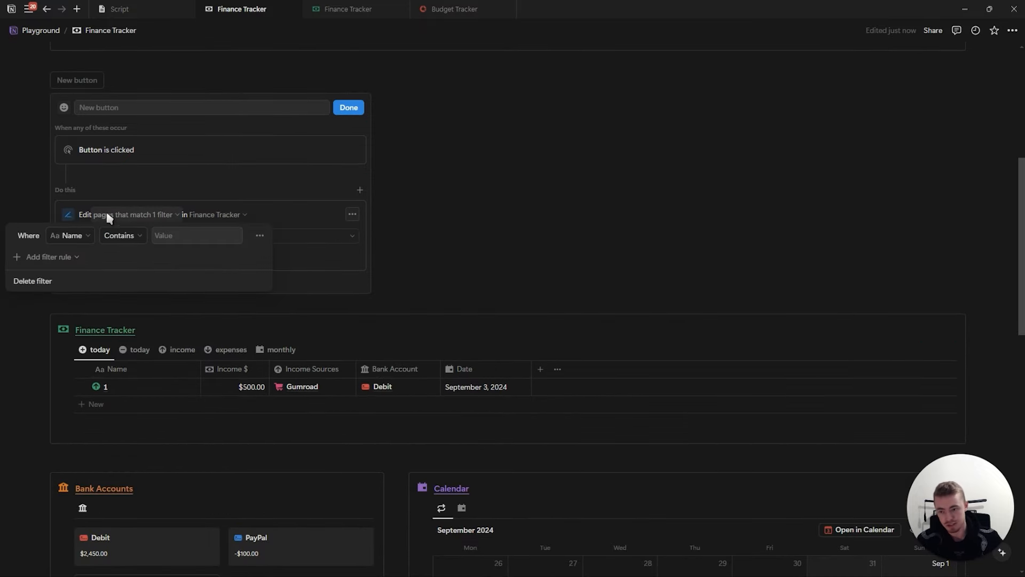
{"action": "left_click", "coordinate": [74, 240]}
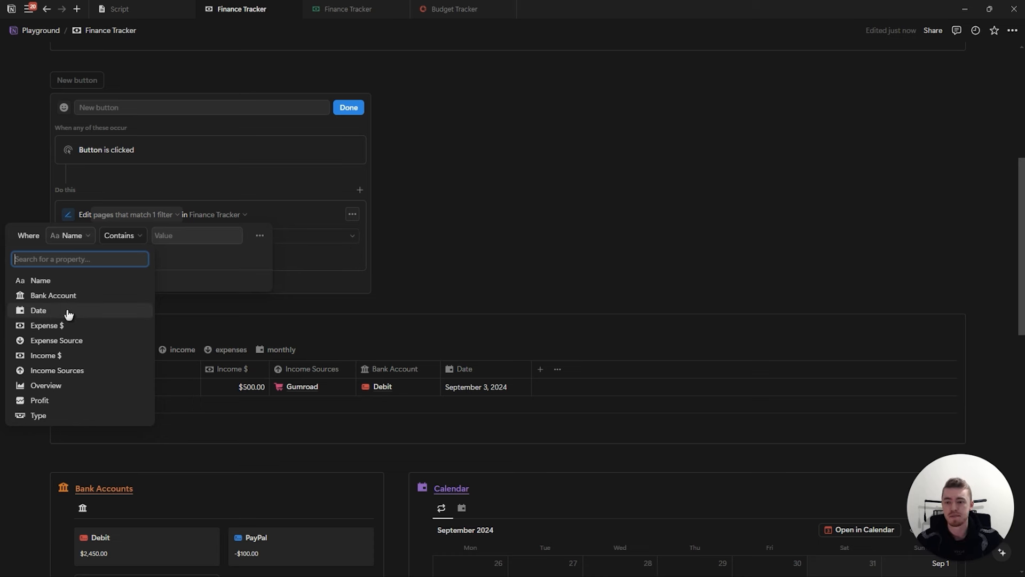
{"action": "left_click", "coordinate": [133, 207]}
{"action": "left_click", "coordinate": [155, 210]}
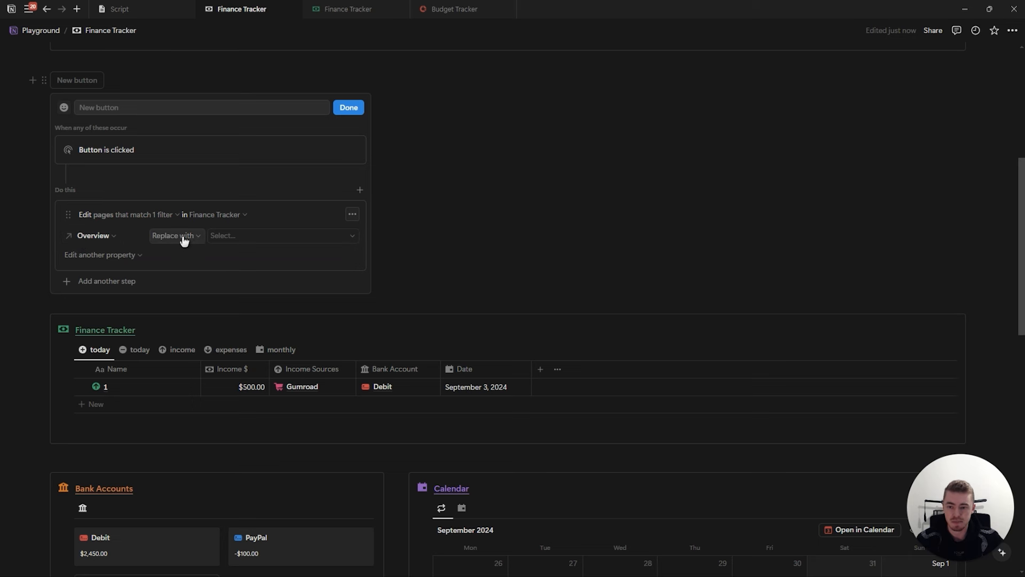
Set the action to replace Overview with Total and 2024, and save the button
{"action": "left_click", "coordinate": [246, 235]}
{"action": "left_click", "coordinate": [257, 297]}
{"action": "left_click", "coordinate": [270, 311]}
{"action": "left_click", "coordinate": [288, 214]}
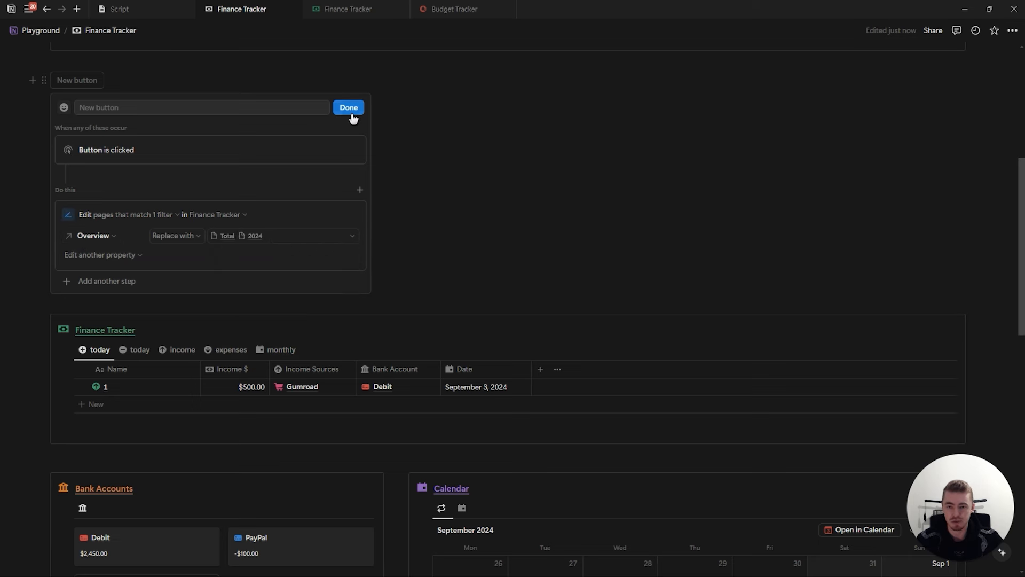
{"action": "left_click", "coordinate": [349, 108]}
Name the new button Bulk Edit, give it a purple pencil icon, and save it
{"action": "scroll", "coordinate": [113, 190], "scroll_direction": "up", "scroll_amount": 2}
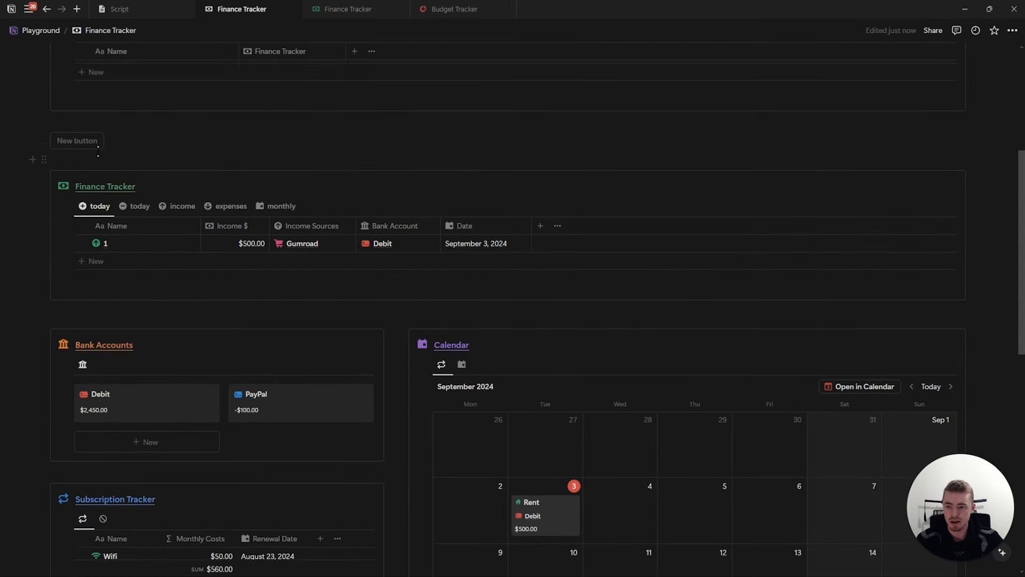
{"action": "left_click", "coordinate": [113, 187]}
{"action": "left_click", "coordinate": [148, 214]}
{"action": "type", "text": "B"}
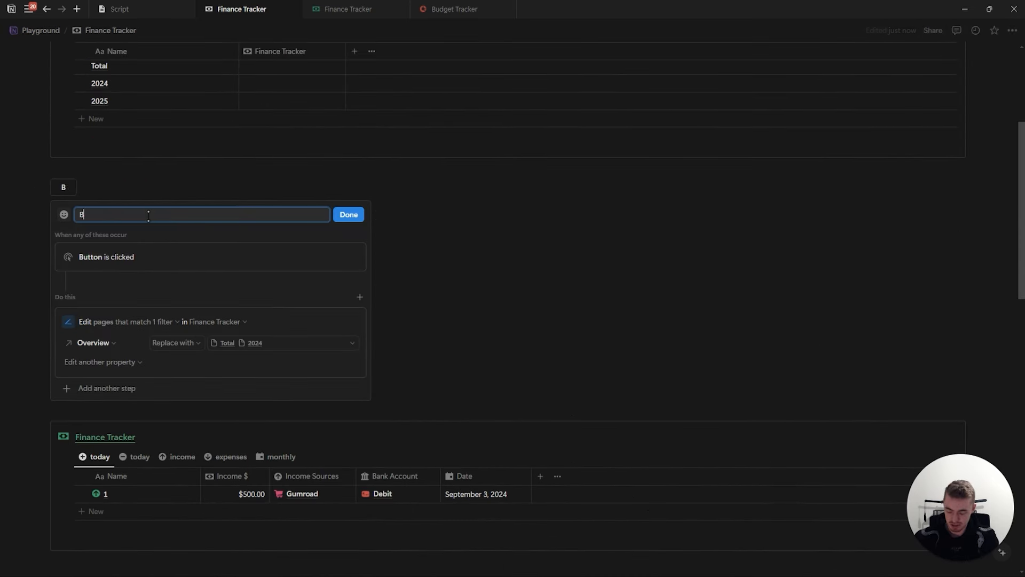
{"action": "type", "text": "ulk Edit"}
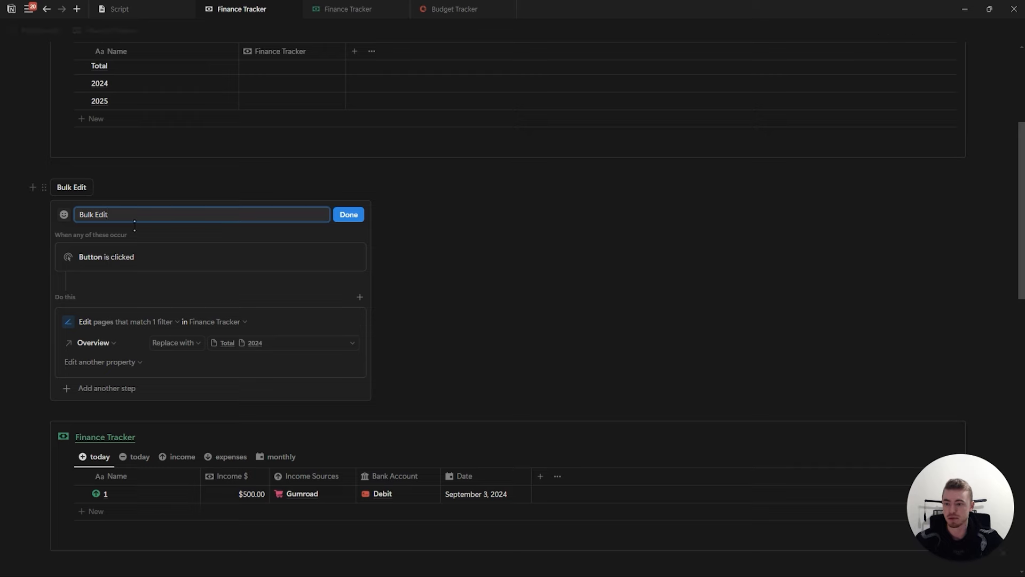
{"action": "left_click", "coordinate": [61, 216]}
{"action": "type", "text": "pen"}
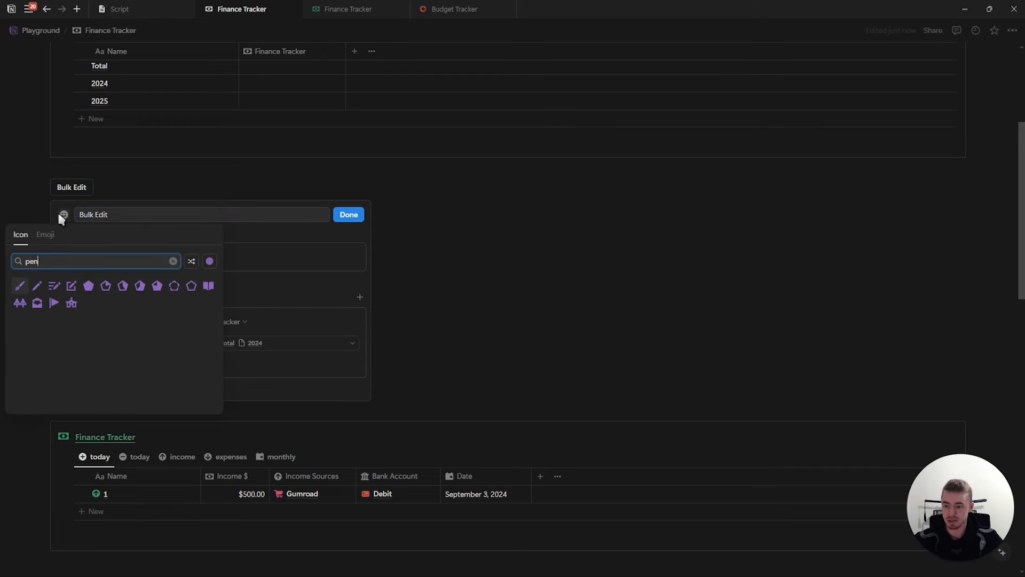
{"action": "left_click", "coordinate": [37, 287]}
{"action": "left_click", "coordinate": [349, 215]}
Run the Bulk Edit button and turn off text wrapping for the Finance Tracker column in the Overview table
{"action": "scroll", "coordinate": [139, 277], "scroll_direction": "up", "scroll_amount": 2}
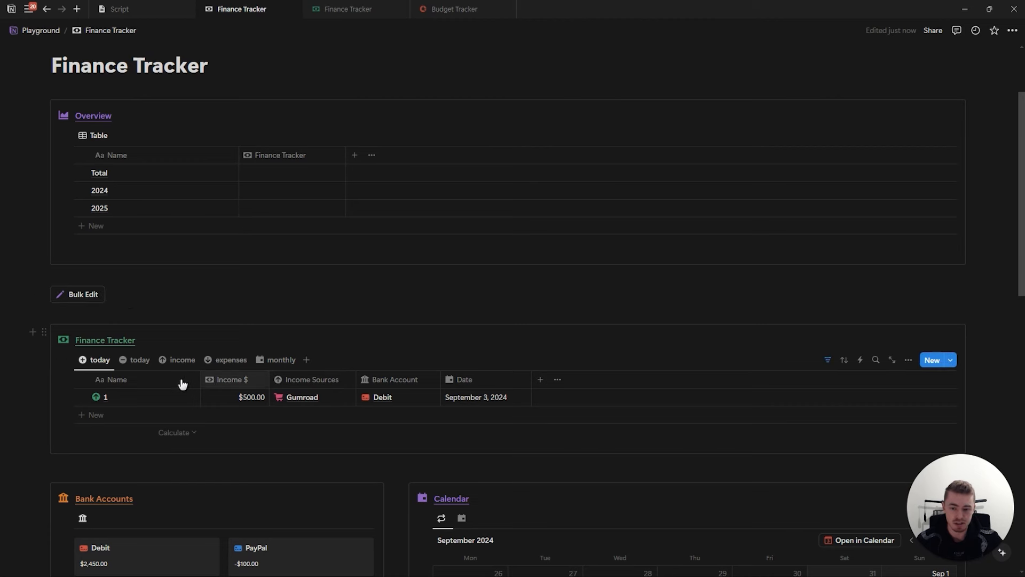
{"action": "left_click", "coordinate": [75, 295]}
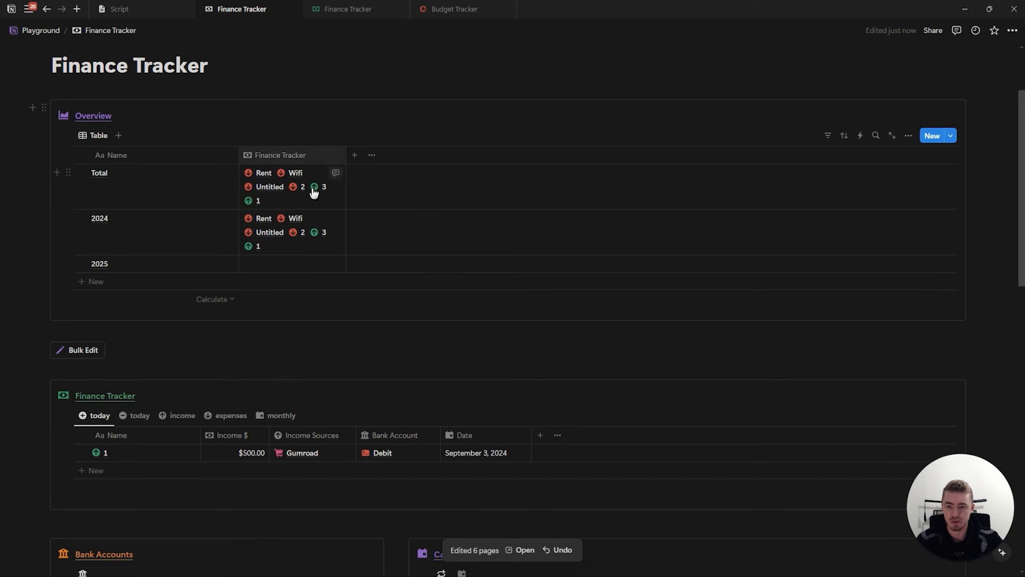
{"action": "left_click", "coordinate": [329, 158]}
{"action": "left_click", "coordinate": [340, 322]}
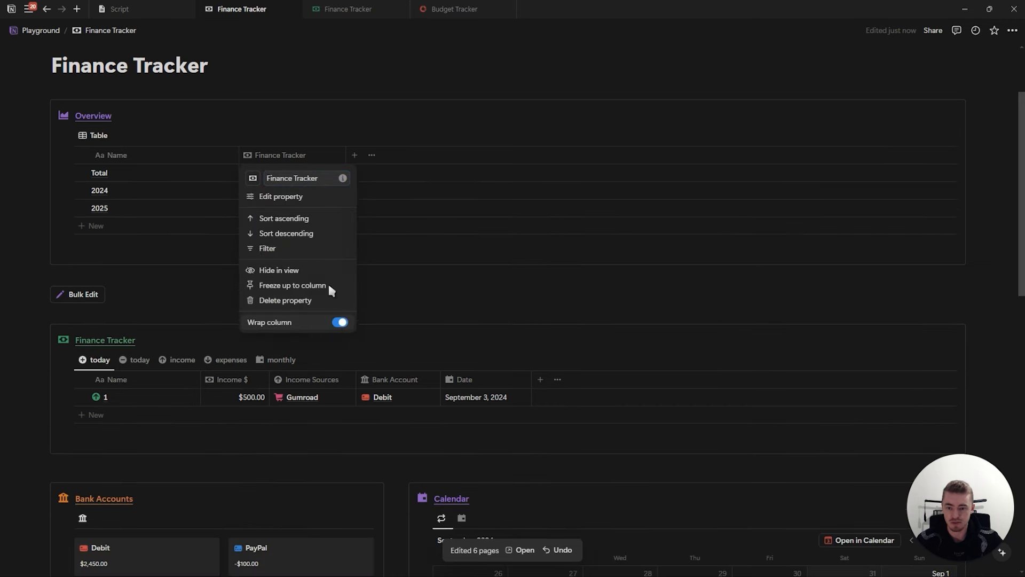
{"action": "key", "text": "Escape"}
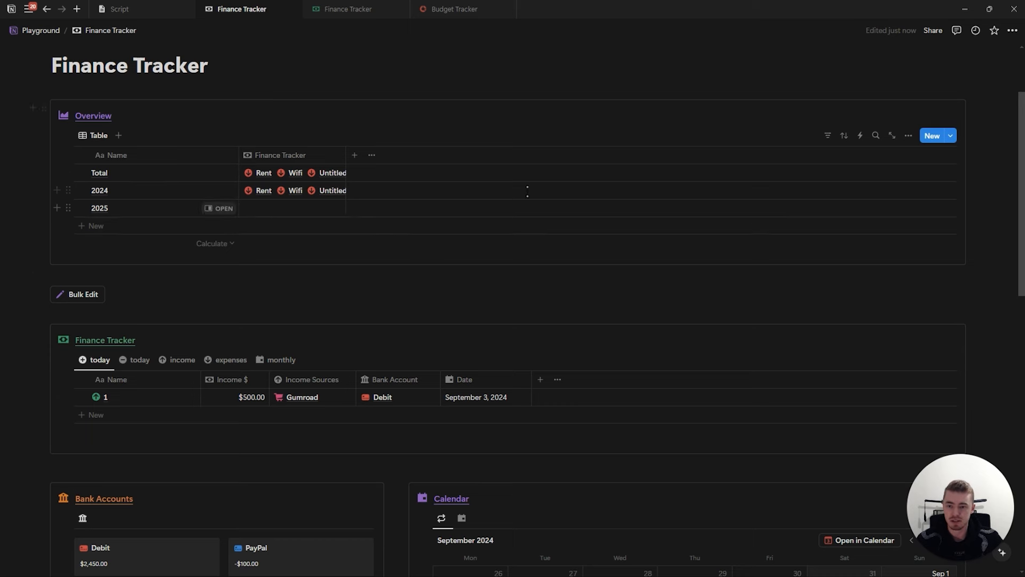
In the Finance Tracker entry named 1, replace the linked Overview page 2024 with 2025 and close the entry
{"action": "left_click", "coordinate": [180, 397]}
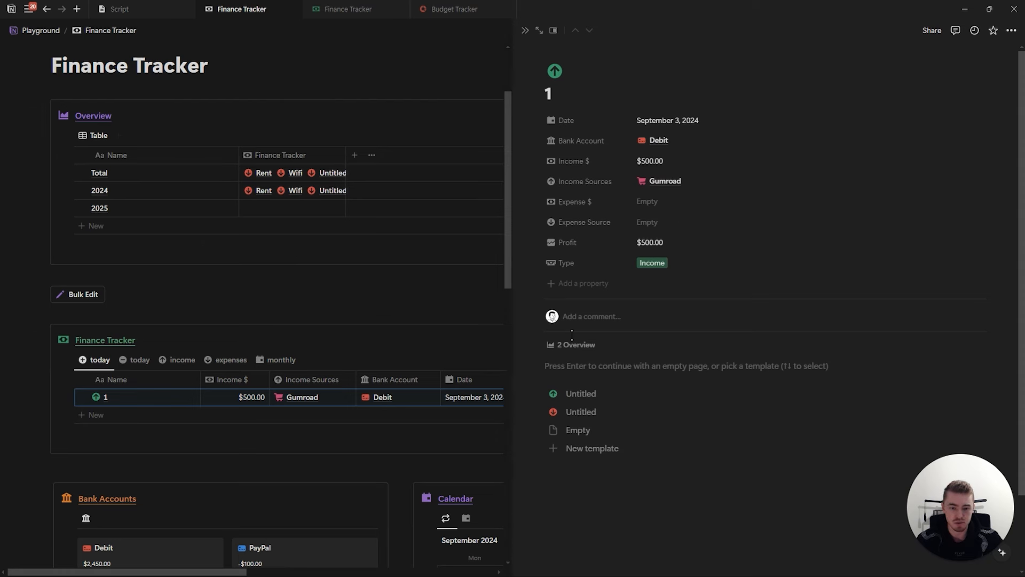
{"action": "left_click", "coordinate": [576, 346]}
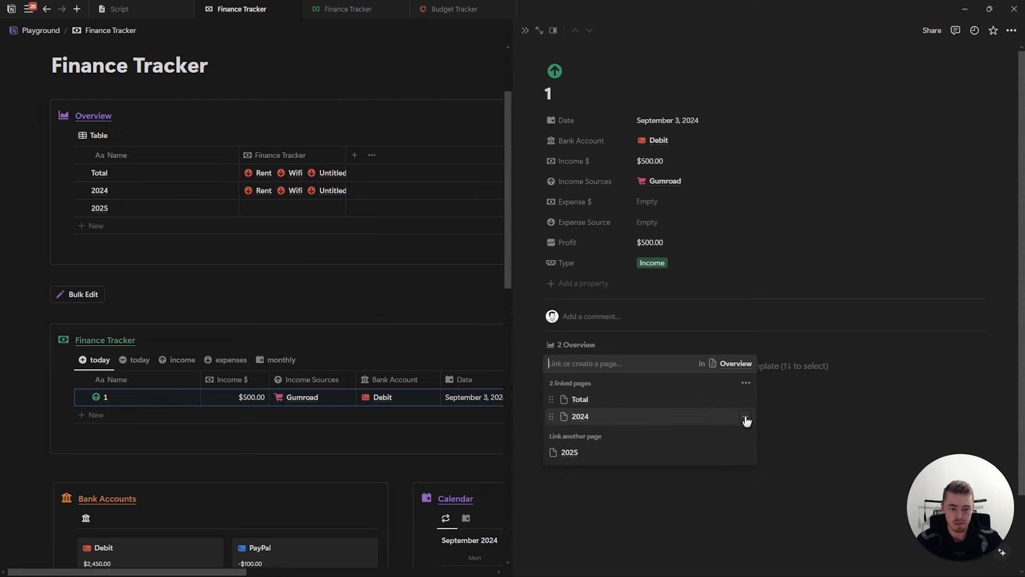
{"action": "left_click", "coordinate": [747, 418]}
{"action": "left_click", "coordinate": [584, 457]}
{"action": "key", "text": "Escape"}
{"action": "left_click", "coordinate": [526, 33]}
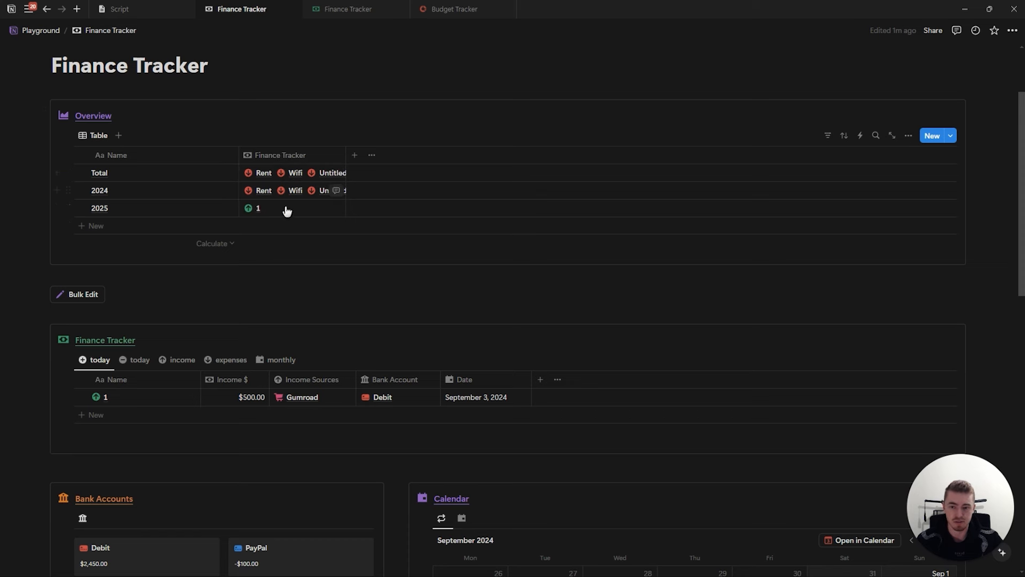
Insert a callout reading Quick Create between the Bulk Edit button and the Finance Tracker callout
{"action": "left_click", "coordinate": [233, 307]}
{"action": "type", "text": "/call"}
{"action": "key", "text": "Return"}
{"action": "type", "text": "Quick Create"}
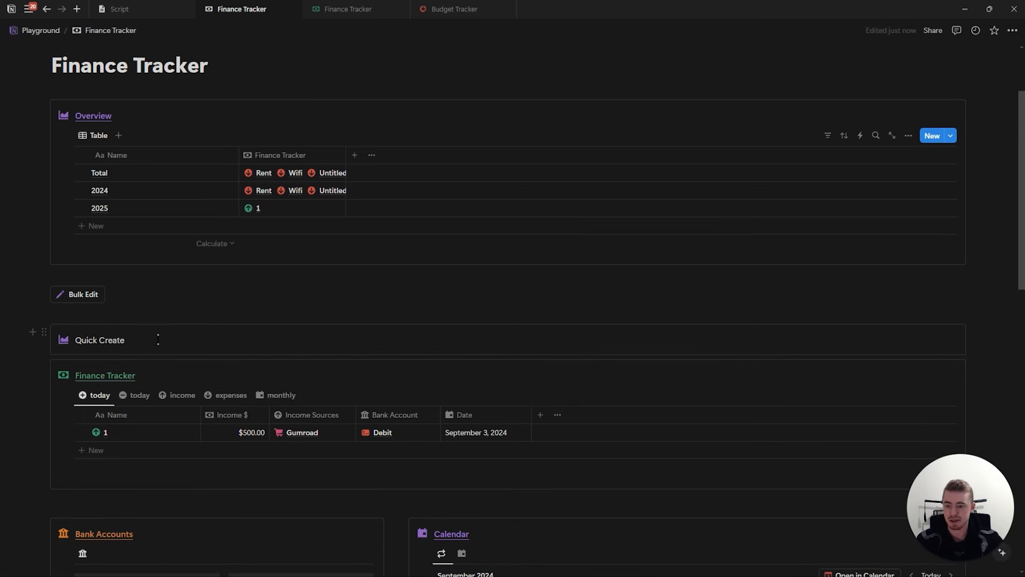
Format the Quick Create heading as bold, underlined, orange text
{"action": "key", "text": "ctrl+a"}
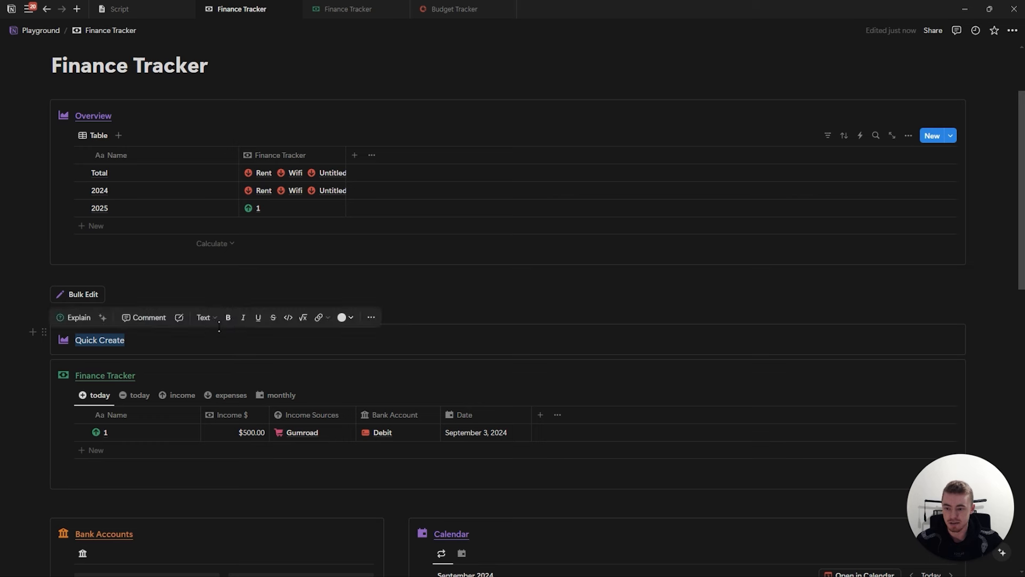
{"action": "left_click", "coordinate": [231, 319]}
{"action": "left_click", "coordinate": [343, 318]}
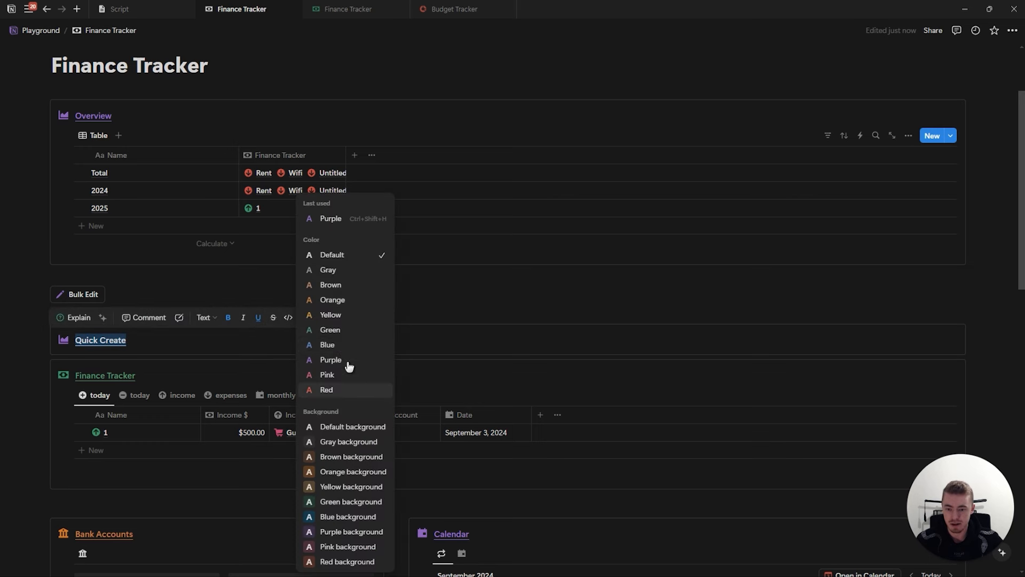
{"action": "left_click", "coordinate": [328, 300]}
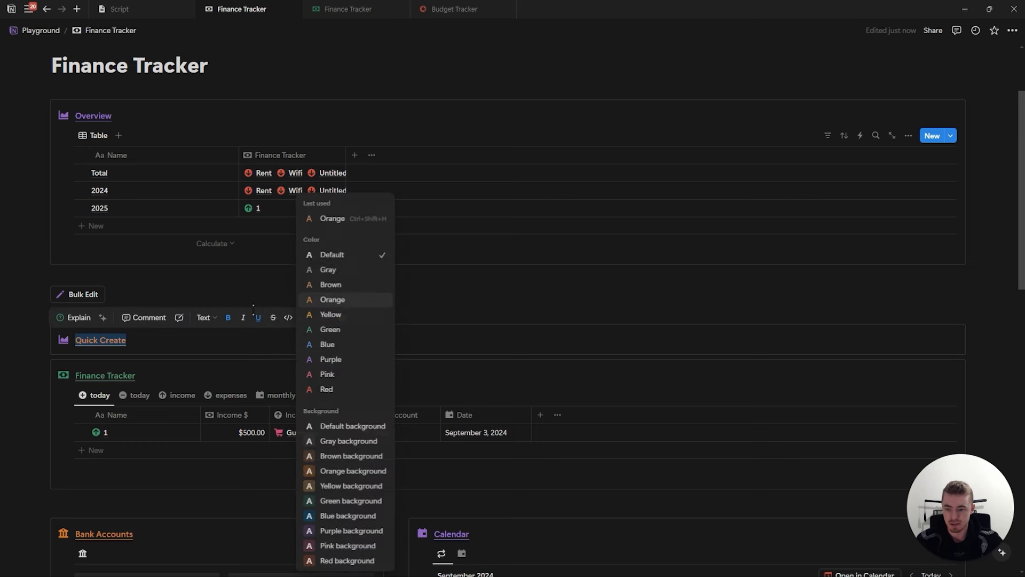
Change the Quick Create callout's icon to an orange button icon, searching the icons for "but"
{"action": "left_click", "coordinate": [68, 340]}
{"action": "left_click", "coordinate": [210, 386]}
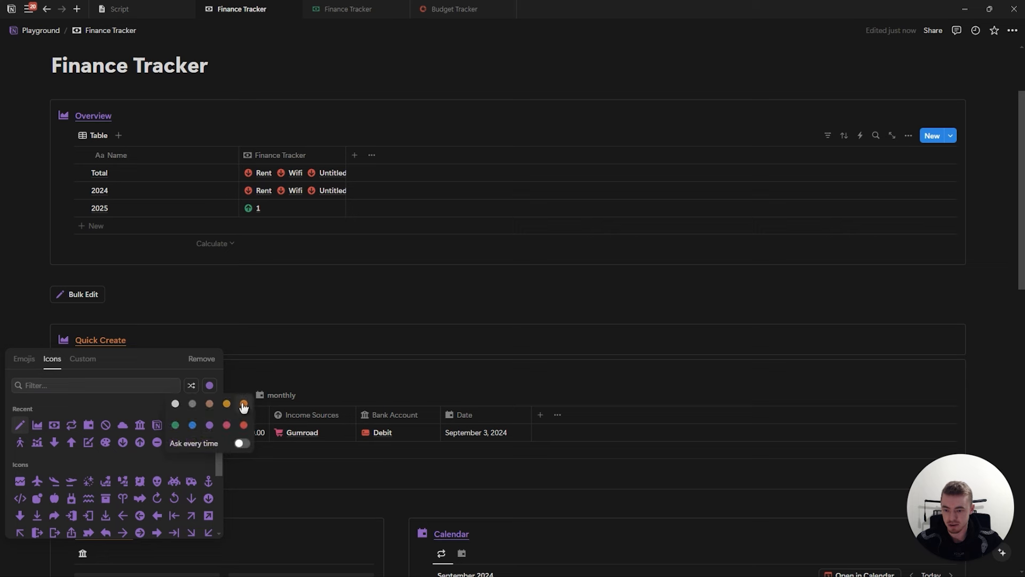
{"action": "left_click", "coordinate": [216, 427]}
{"action": "left_click", "coordinate": [140, 383]}
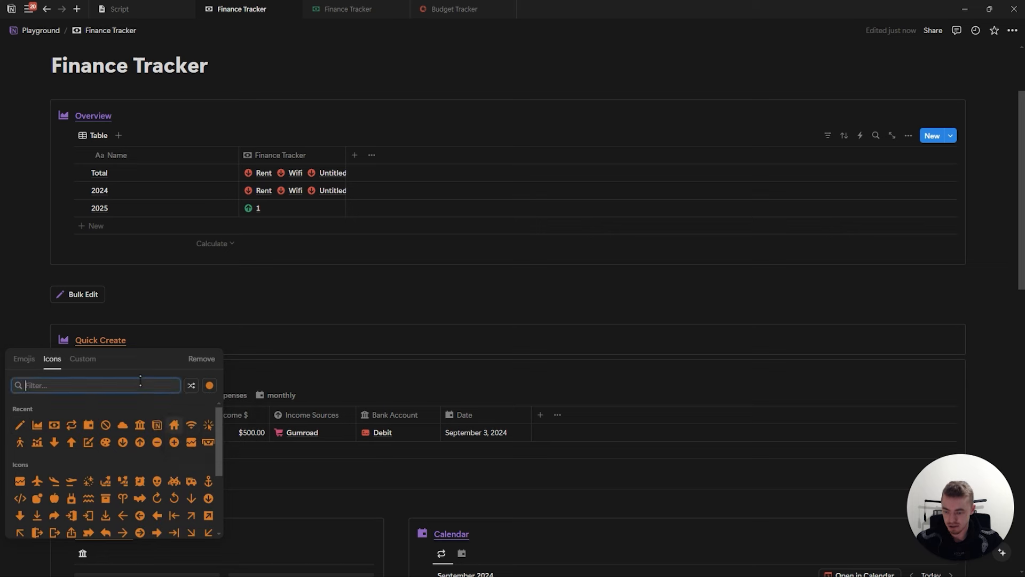
{"action": "type", "text": "but"}
{"action": "left_click", "coordinate": [55, 412]}
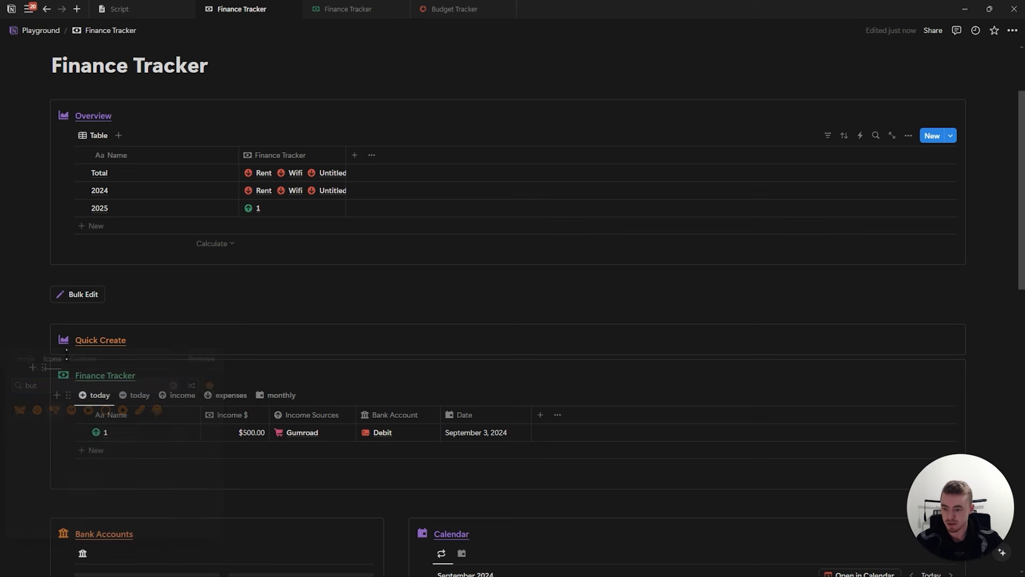
Place the Quick Create callout in a narrow column to the right of the Finance Tracker callout
{"action": "left_click_drag", "start_coordinate": [45, 333], "coordinate": [968, 374]}
{"action": "left_click", "coordinate": [694, 350]}
{"action": "left_click_drag", "start_coordinate": [509, 398], "coordinate": [843, 374]}
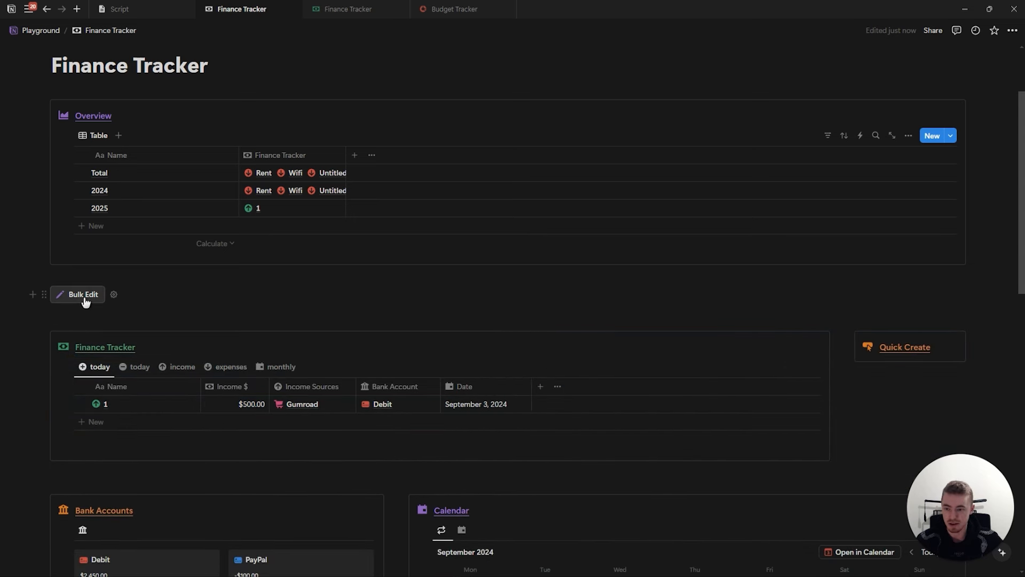
Move the Bulk Edit and Subscriptions buttons into the Quick Create callout and widen its column to fit their labels
{"action": "left_click_drag", "start_coordinate": [44, 295], "coordinate": [943, 346]}
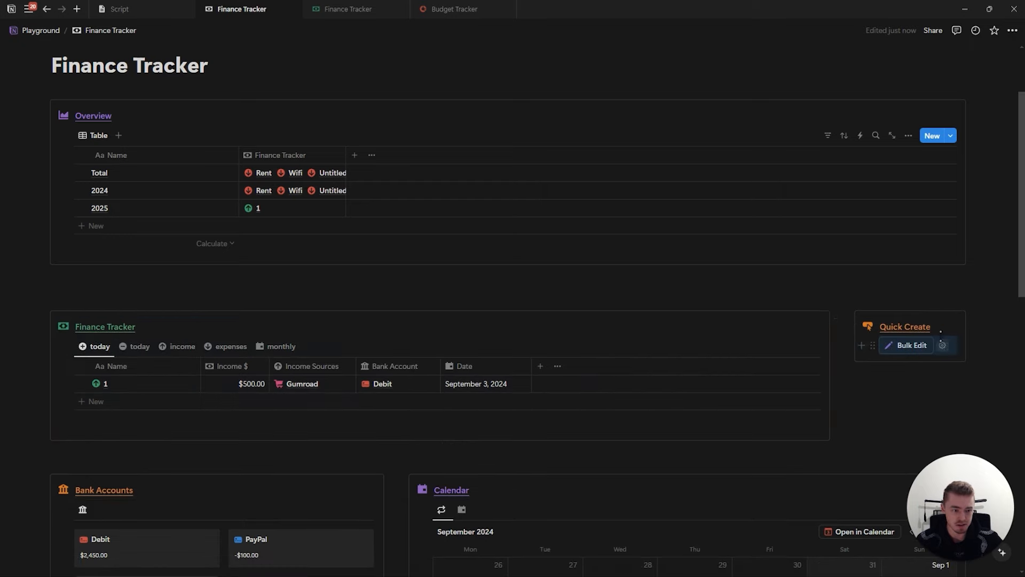
{"action": "scroll", "coordinate": [245, 406], "scroll_direction": "down", "scroll_amount": 6}
{"action": "left_click_drag", "start_coordinate": [68, 475], "coordinate": [905, 406]}
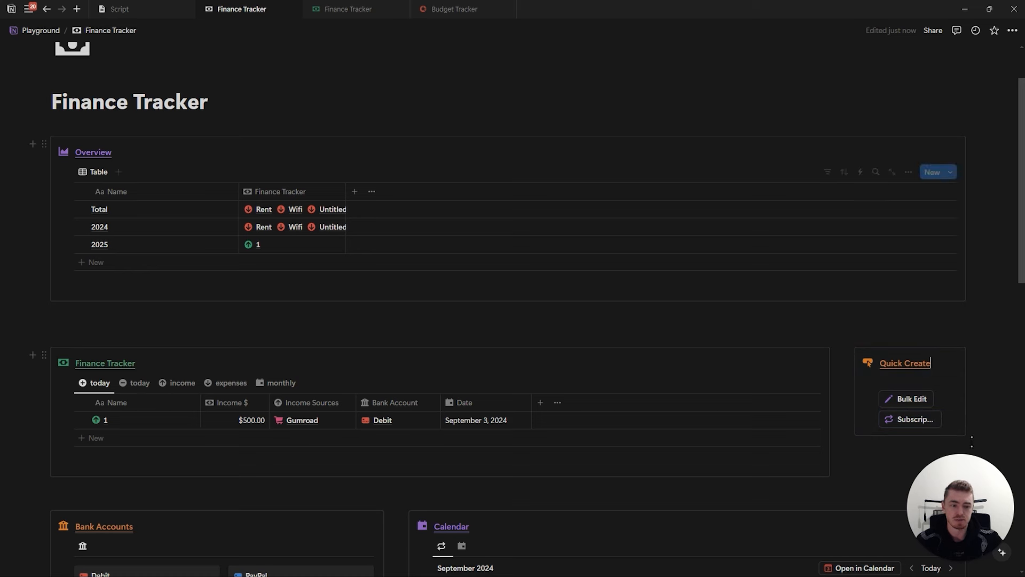
{"action": "left_click_drag", "start_coordinate": [843, 406], "coordinate": [787, 407]}
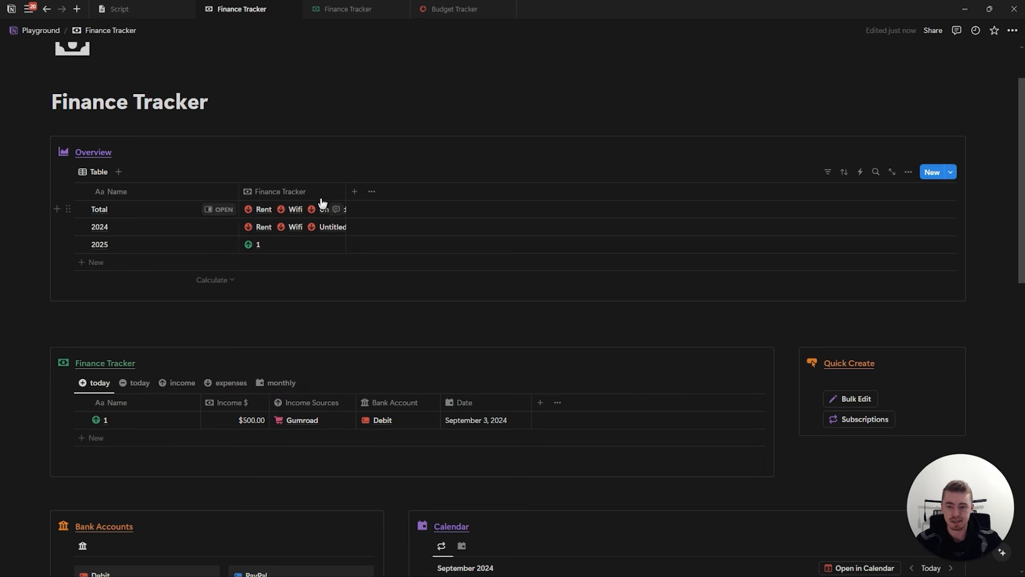
Narrow the Overview table's Name column and add a rollup property named Total Income
{"action": "left_click_drag", "start_coordinate": [238, 191], "coordinate": [186, 192]}
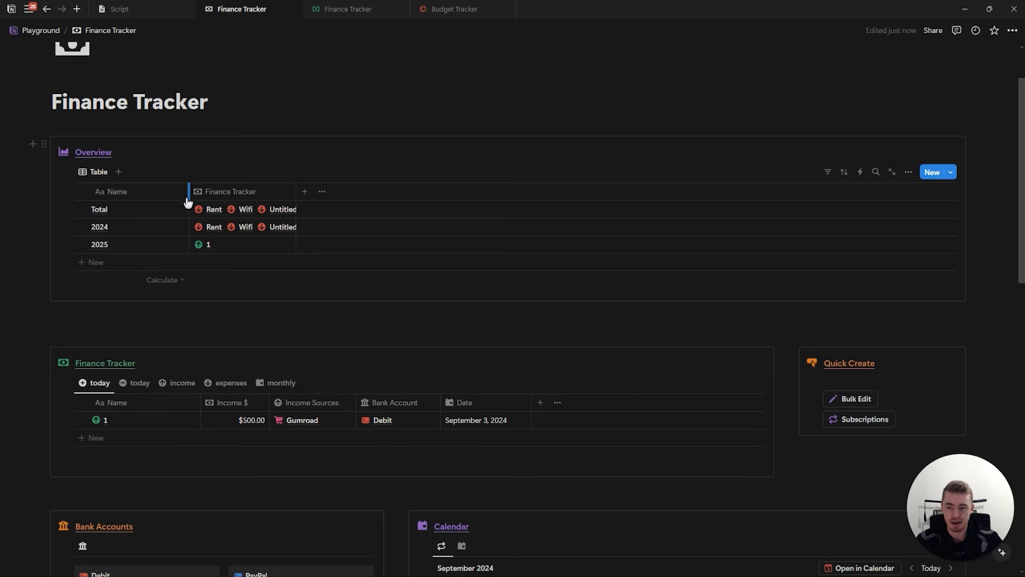
{"action": "left_click", "coordinate": [300, 192]}
{"action": "type", "text": "ro"}
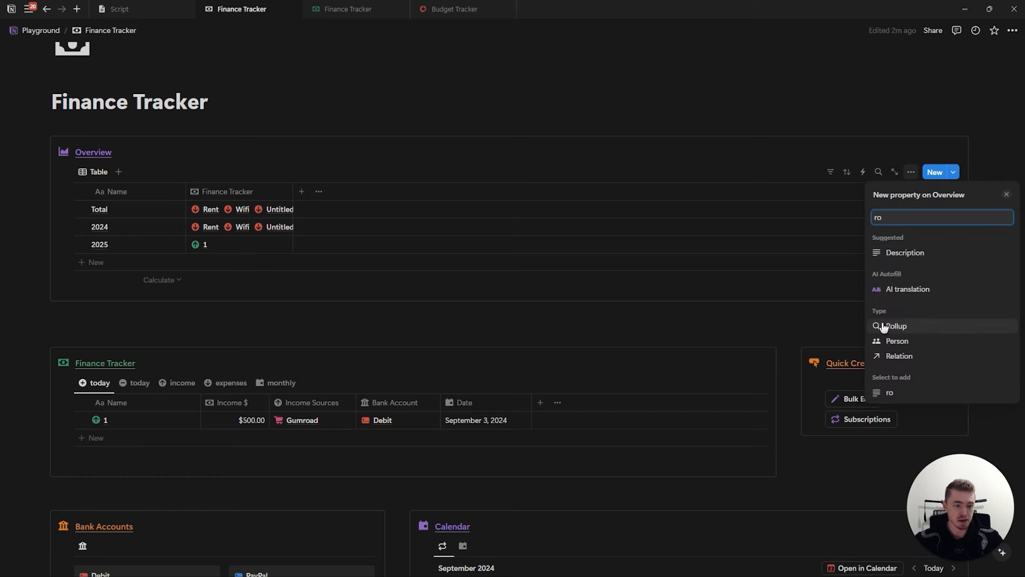
{"action": "left_click", "coordinate": [885, 327]}
{"action": "type", "text": "Total Income"}
Configure the Total Income rollup with the Finance Tracker relation, the Income $ property and the Sum calculation
{"action": "left_click", "coordinate": [915, 251]}
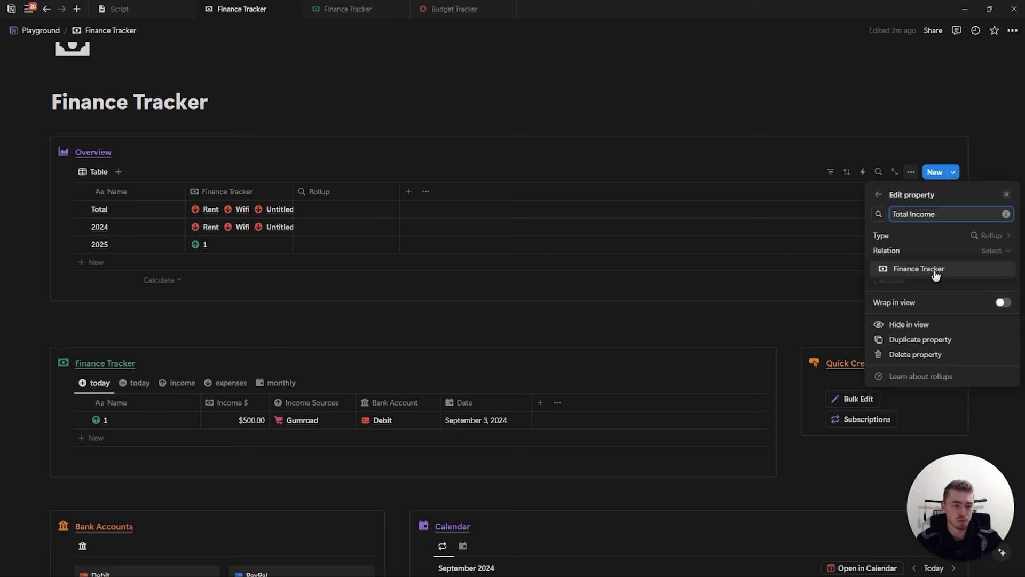
{"action": "left_click", "coordinate": [935, 268]}
{"action": "left_click", "coordinate": [920, 266]}
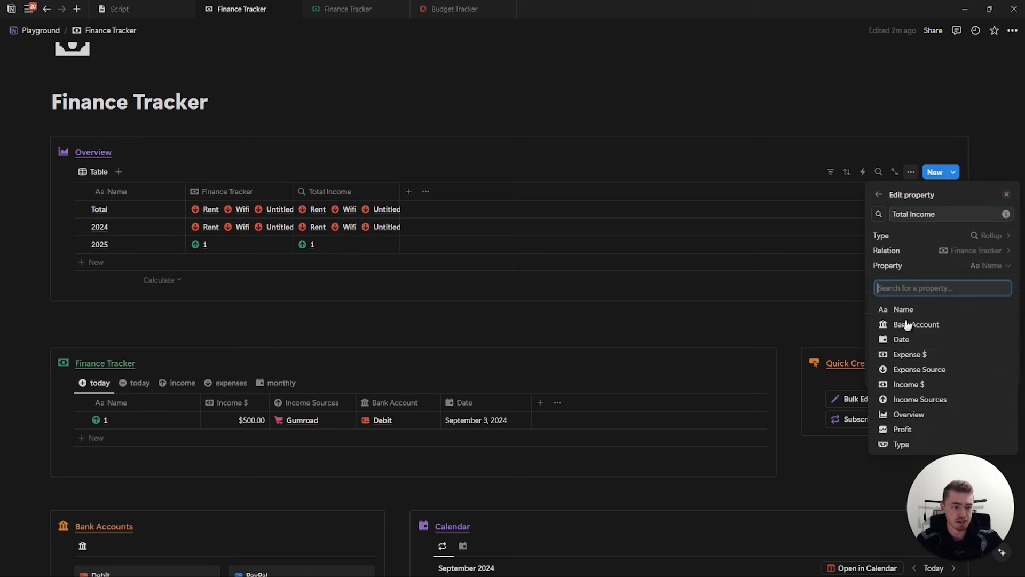
{"action": "left_click", "coordinate": [901, 385]}
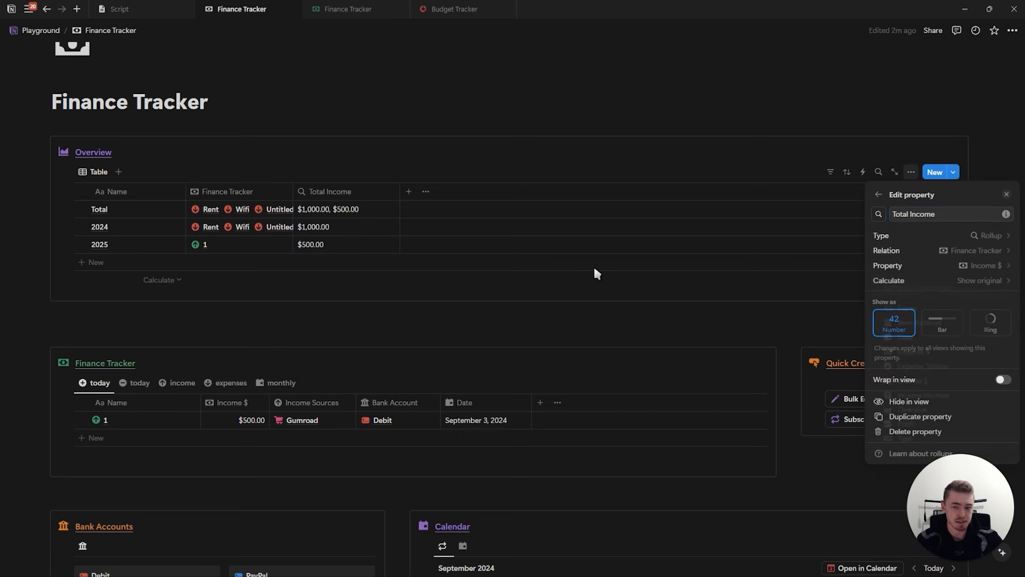
{"action": "left_click", "coordinate": [922, 281]}
{"action": "mouse_move", "coordinate": [943, 363]}
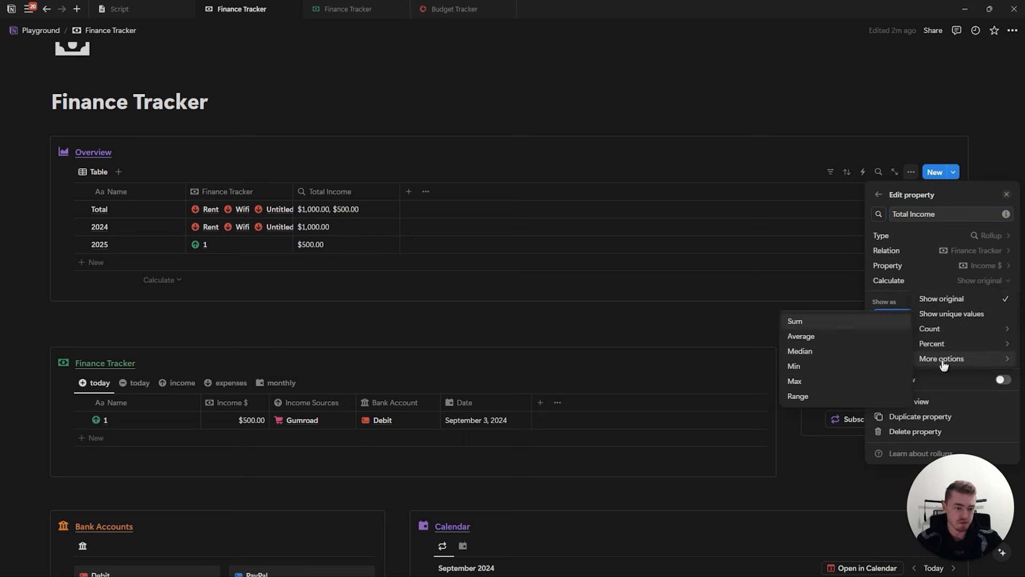
{"action": "left_click", "coordinate": [825, 326]}
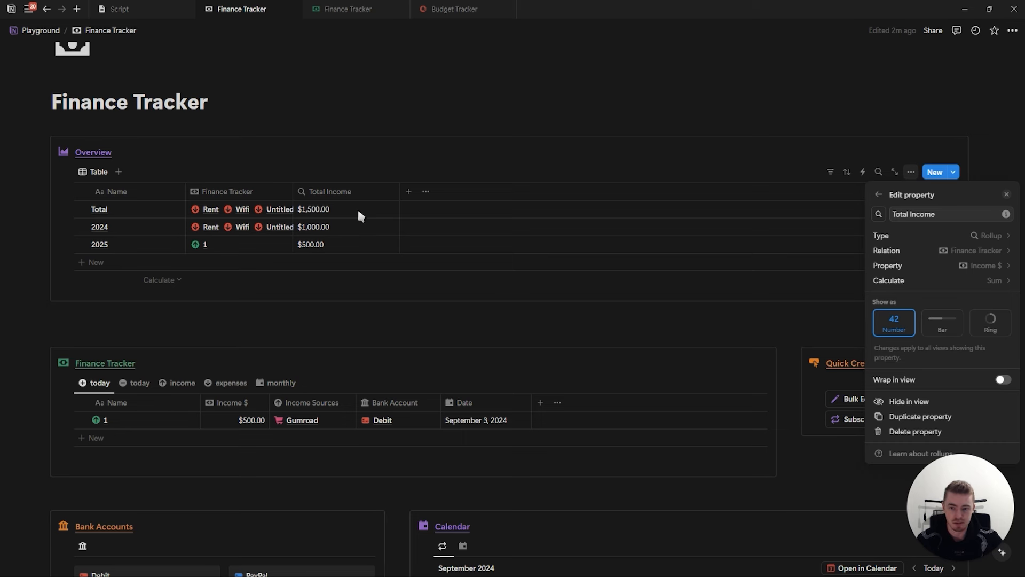
{"action": "left_click", "coordinate": [374, 209]}
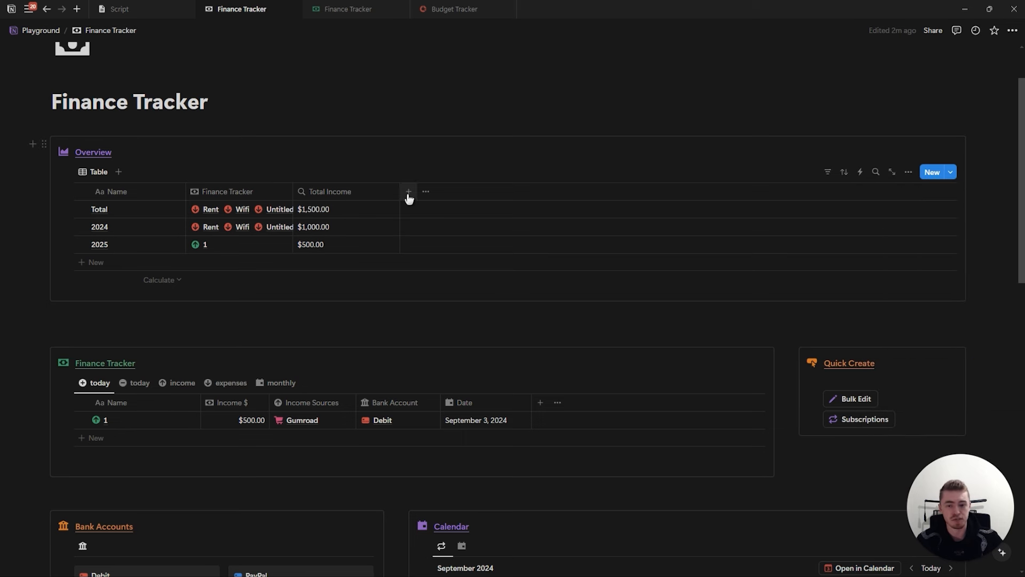
Add a formula property named Total Income 2 to the Overview database
{"action": "left_click", "coordinate": [409, 192]}
{"action": "type", "text": "f"}
{"action": "key", "text": "Down"}
{"action": "key", "text": "Down"}
{"action": "key", "text": "Return"}
{"action": "type", "text": "Tota"}
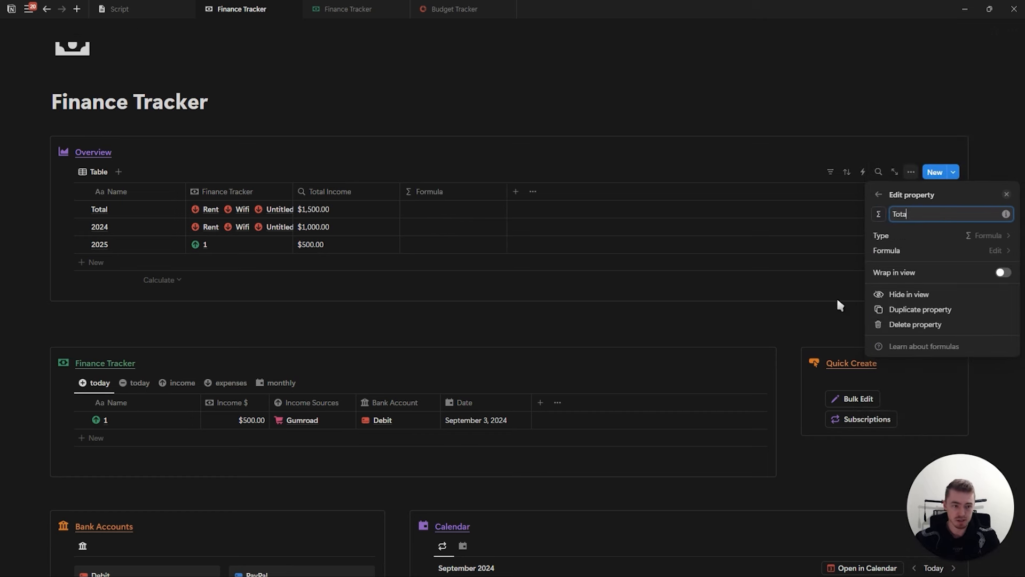
{"action": "type", "text": "l Income 2"}
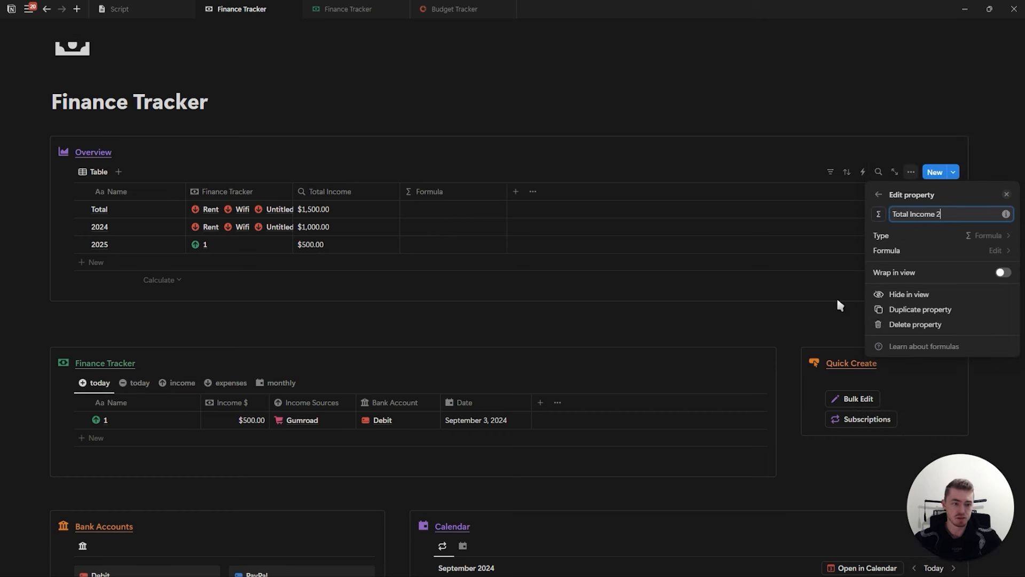
Set the Total Income 2 formula to map over Finance Tracker, return each entry's Income $ and sum the results
{"action": "left_click", "coordinate": [887, 250]}
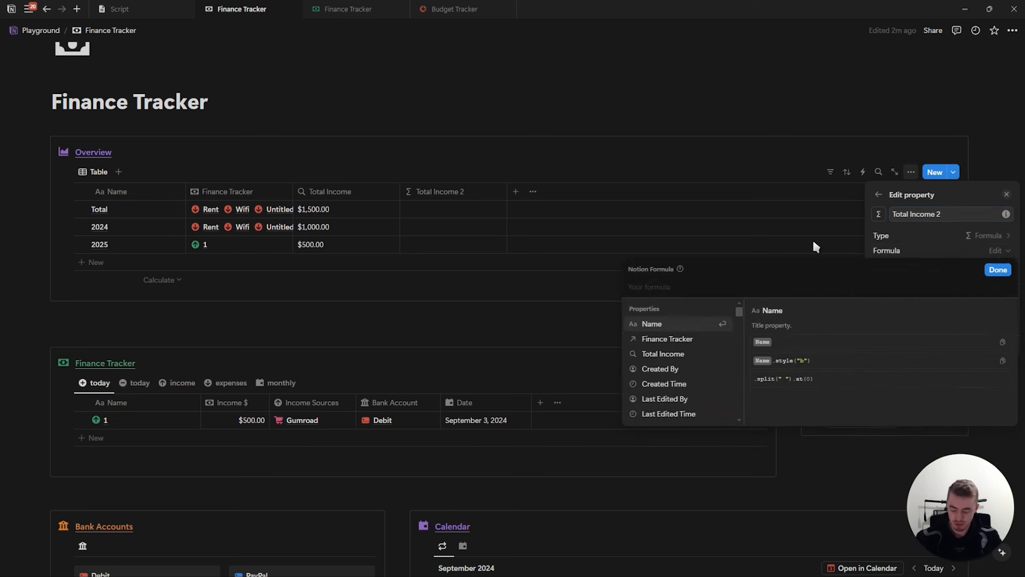
{"action": "type", "text": "map("}
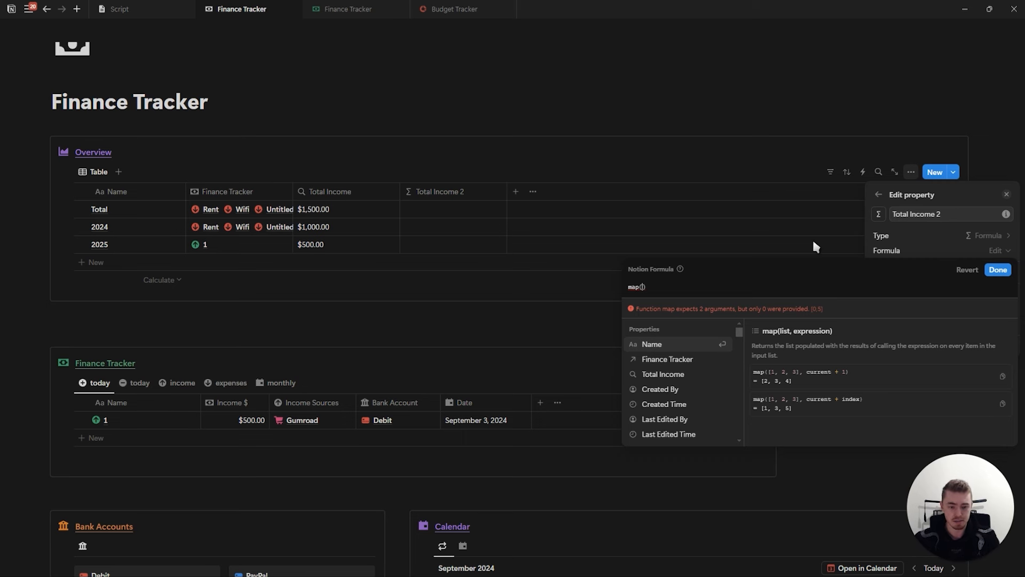
{"action": "left_click", "coordinate": [665, 359]}
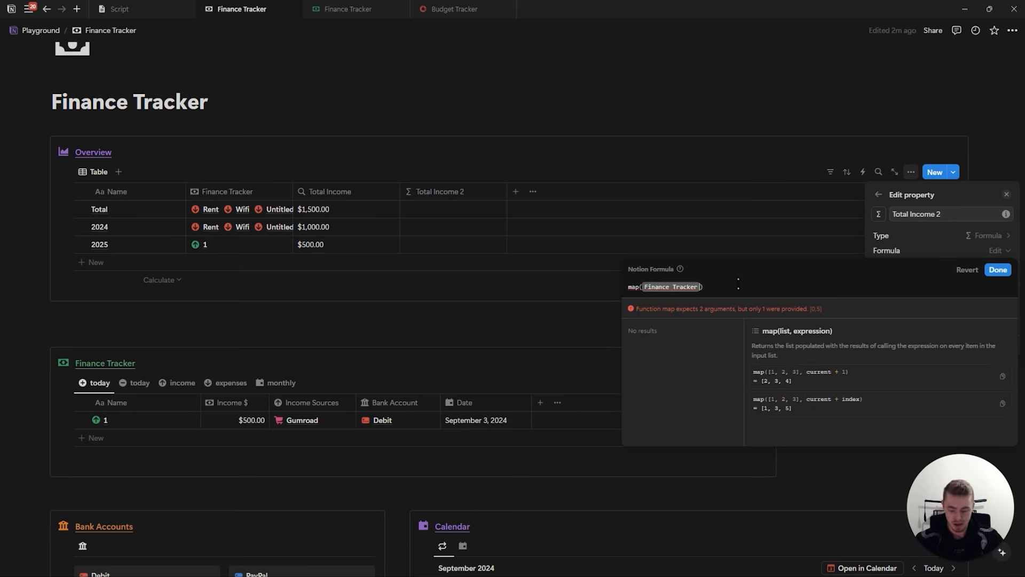
{"action": "type", "text": ",current"}
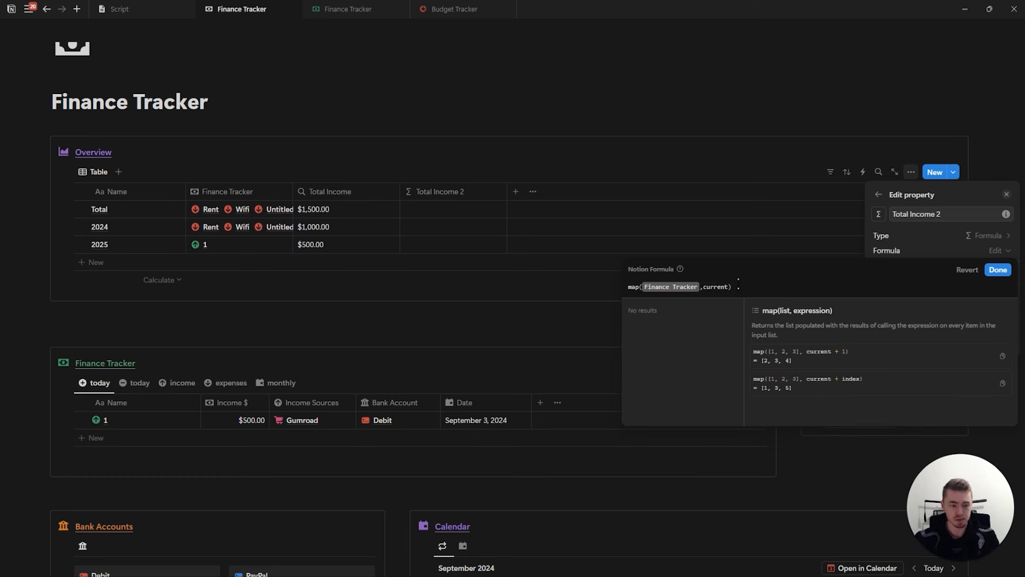
{"action": "type", "text": "."}
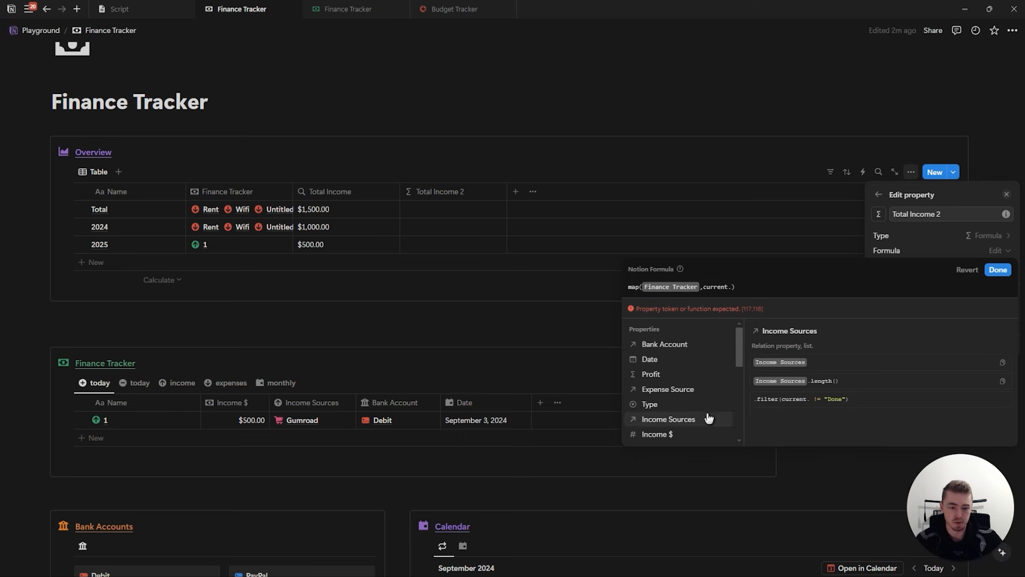
{"action": "left_click", "coordinate": [657, 435]}
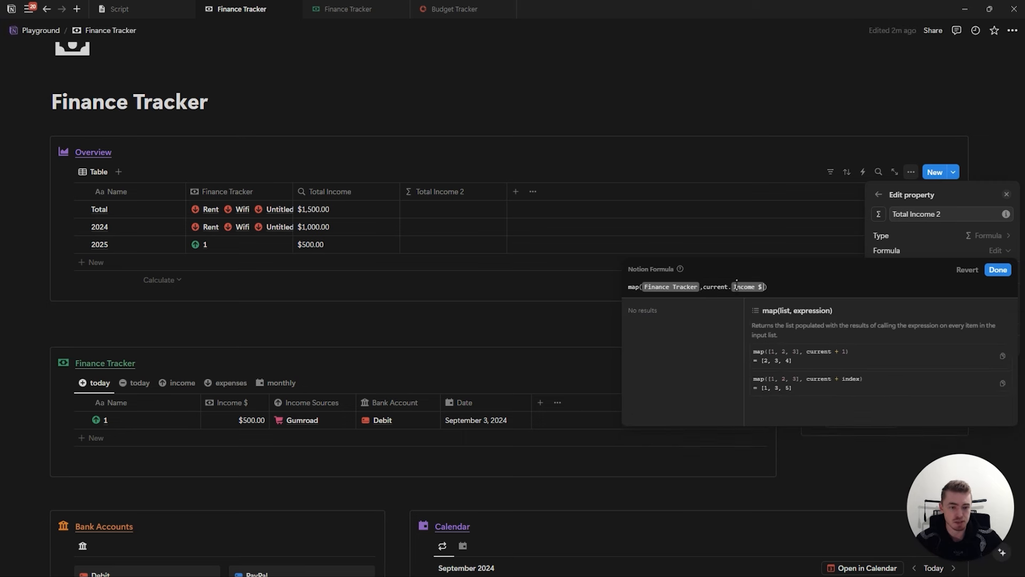
{"action": "left_click", "coordinate": [810, 287]}
{"action": "type", "text": ".su"}
{"action": "key", "text": "Return"}
{"action": "left_click", "coordinate": [998, 270]}
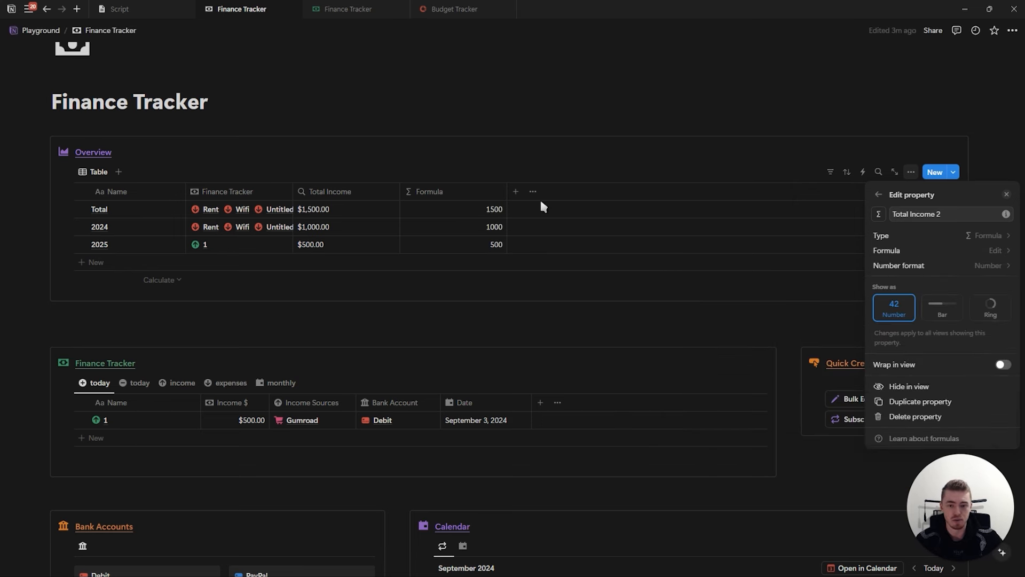
Format the Total Income 2 formula's numbers as US Dollar
{"action": "left_click", "coordinate": [921, 266]}
{"action": "left_click", "coordinate": [944, 266]}
{"action": "left_click", "coordinate": [1006, 195]}
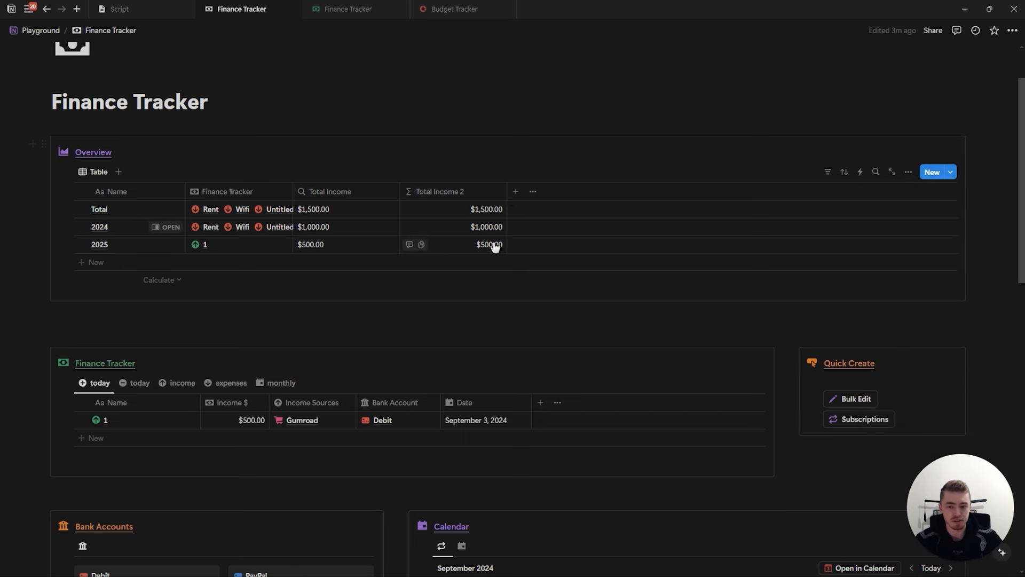
Review the Total Income 2 formula from the Total row of the Overview table
{"action": "left_click", "coordinate": [465, 211]}
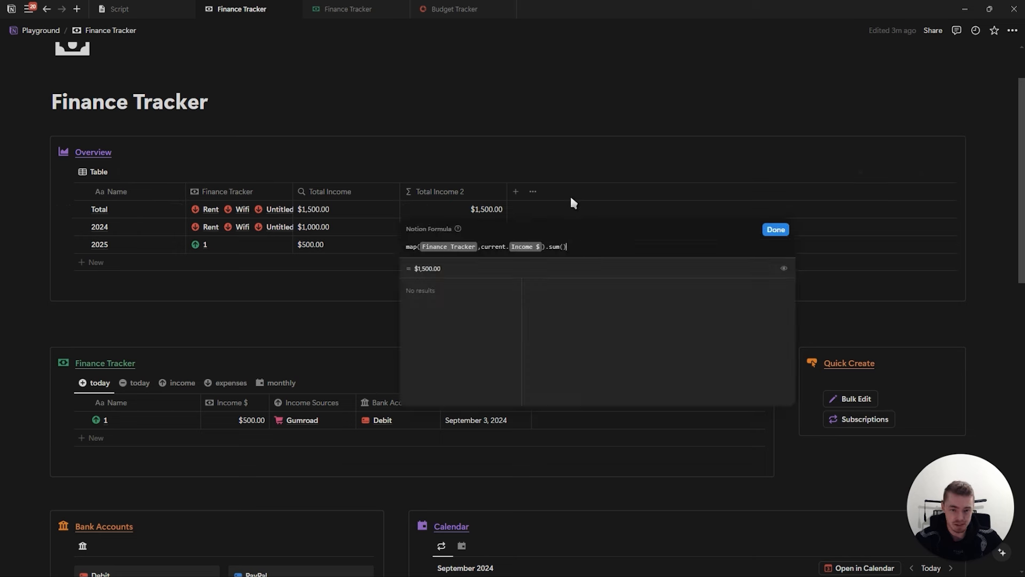
{"action": "left_click", "coordinate": [465, 209]}
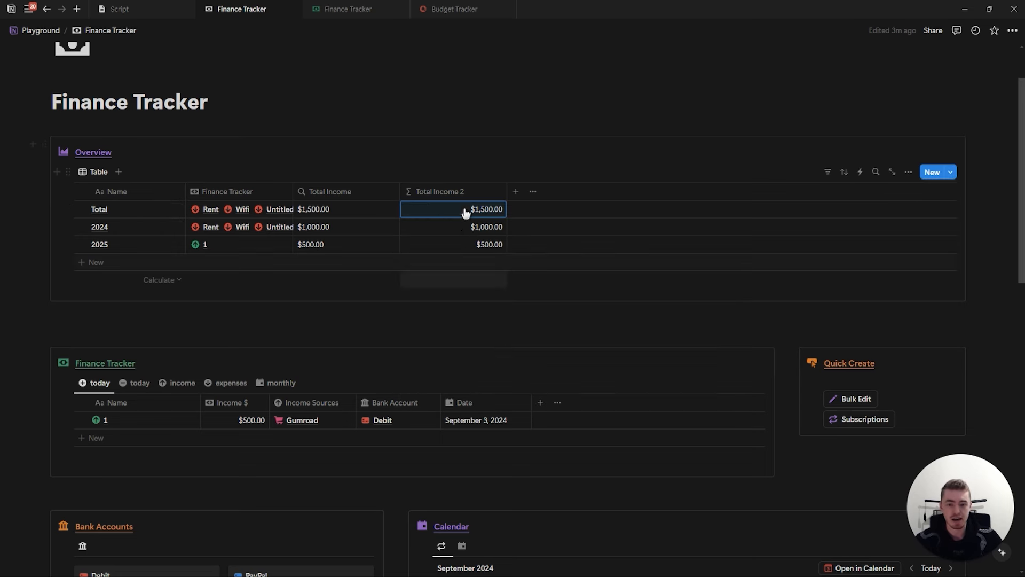
{"action": "left_click", "coordinate": [492, 216]}
{"action": "left_click", "coordinate": [492, 216]}
{"action": "left_click", "coordinate": [446, 211]}
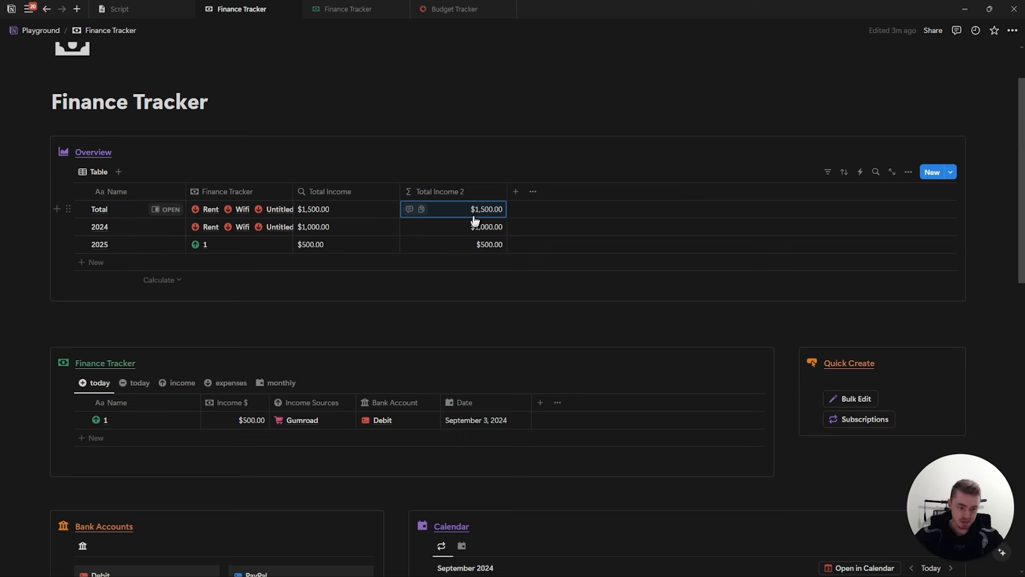
Delete the Total Income 2 property from the Overview database
{"action": "left_click", "coordinate": [472, 193]}
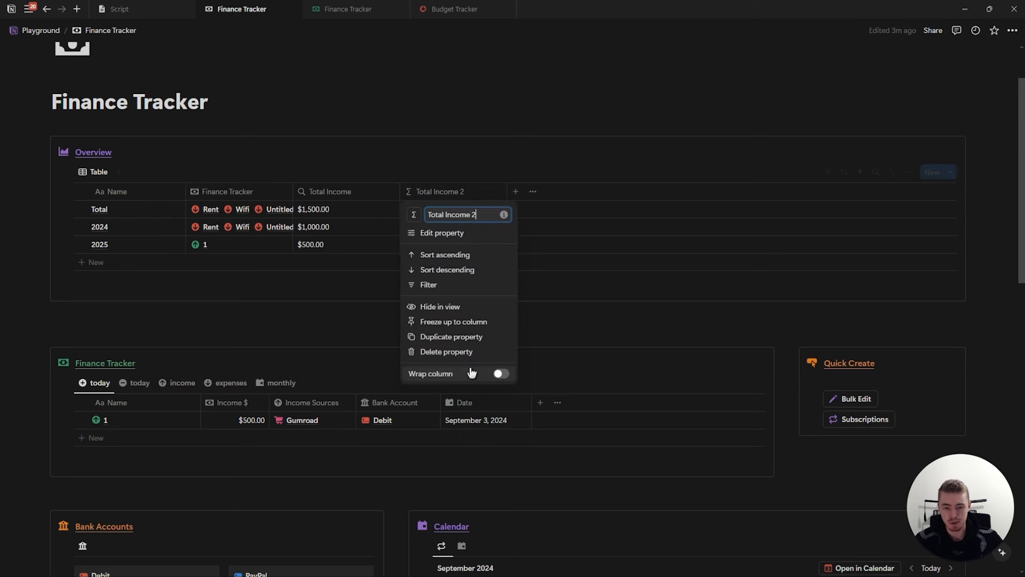
{"action": "left_click", "coordinate": [470, 352]}
{"action": "left_click", "coordinate": [553, 300]}
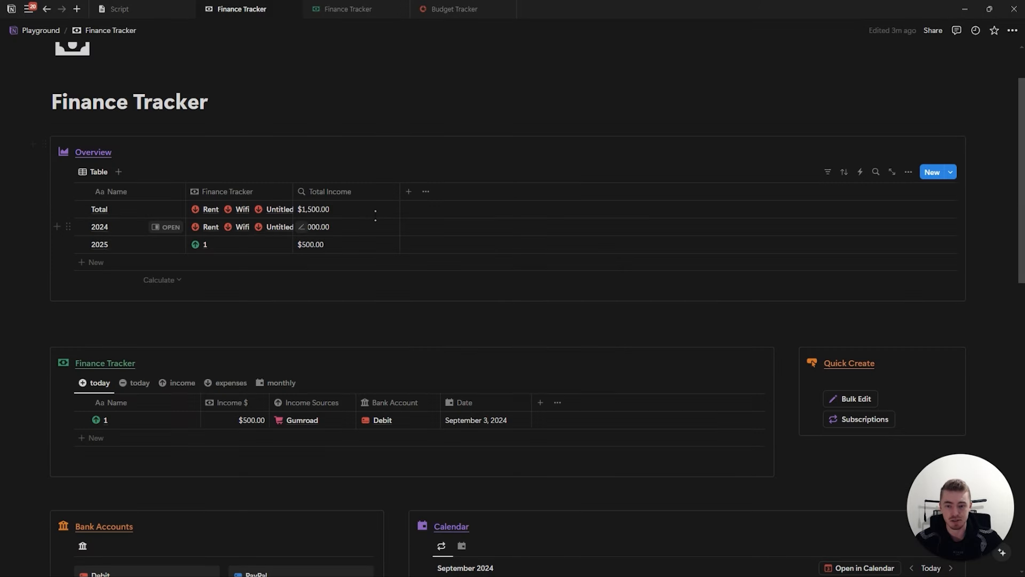
Narrow the Overview table's Total Income column and give the property a circled plus icon
{"action": "left_click_drag", "start_coordinate": [384, 203], "coordinate": [377, 206]}
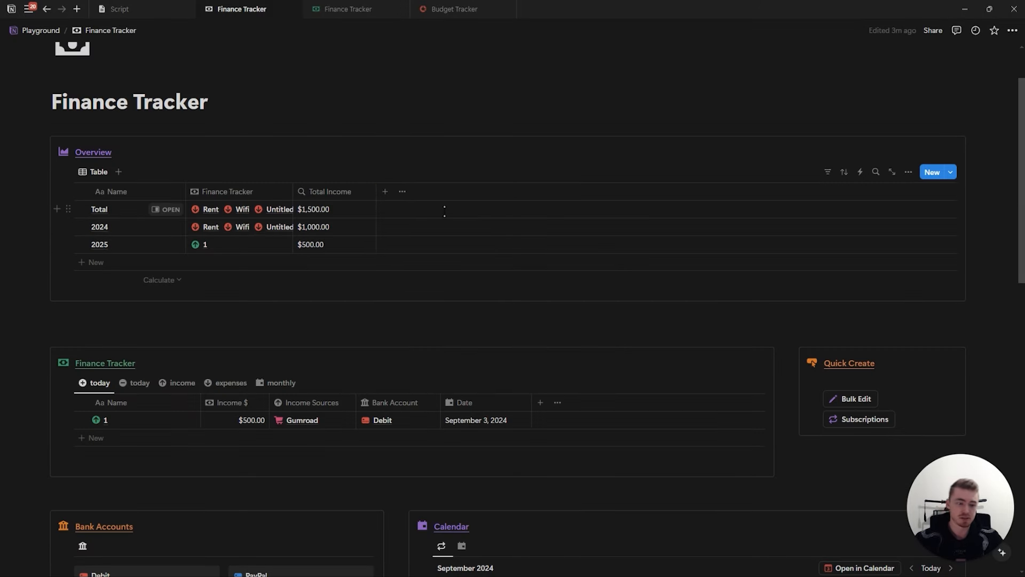
{"action": "left_click", "coordinate": [331, 192]}
{"action": "left_click", "coordinate": [308, 215]}
{"action": "type", "text": "plu"}
{"action": "left_click", "coordinate": [230, 282]}
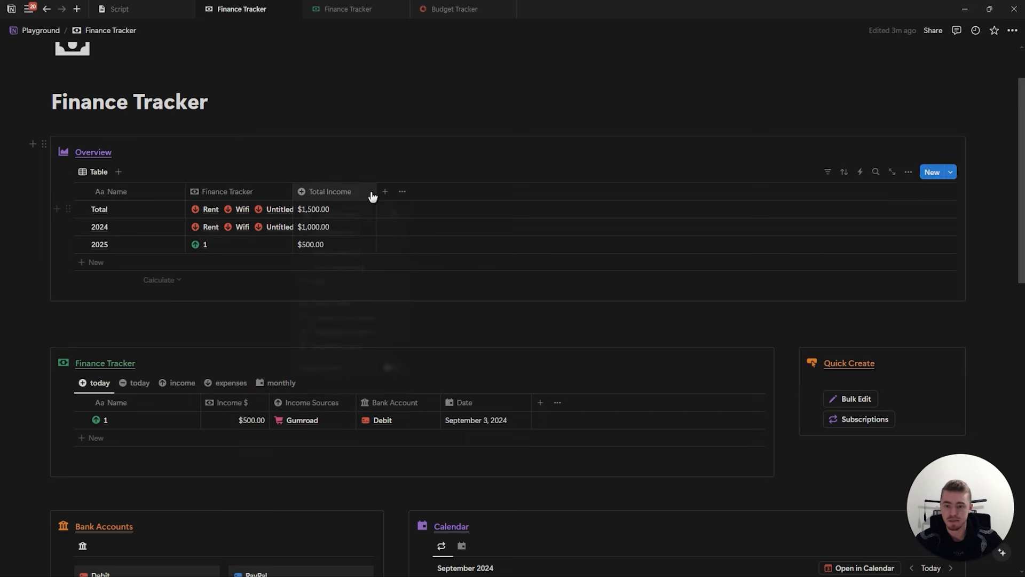
Duplicate the Total Income property and rename the copy Total Expenses with a circled minus icon
{"action": "left_click", "coordinate": [345, 194]}
{"action": "left_click", "coordinate": [332, 336]}
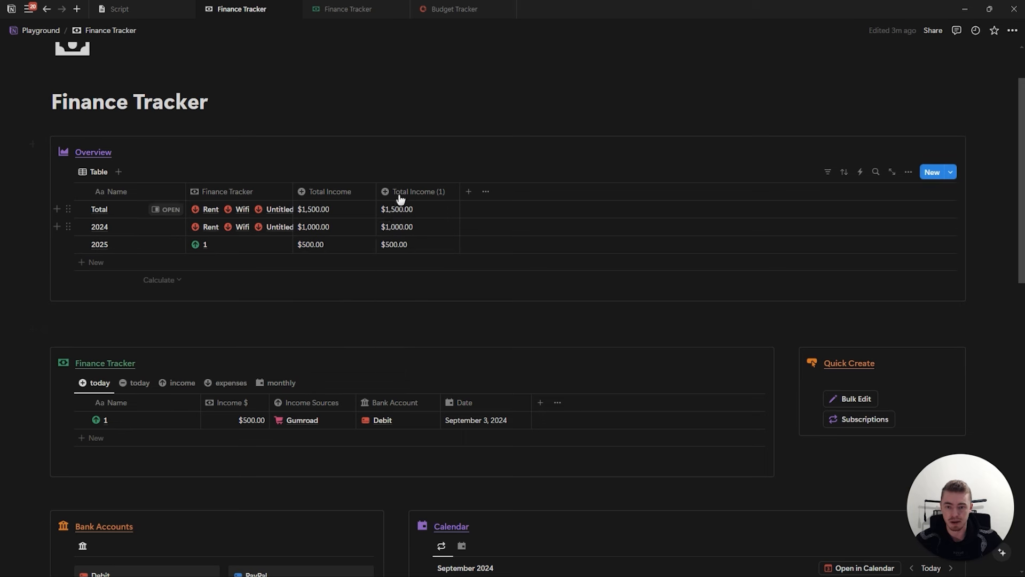
{"action": "left_click", "coordinate": [402, 194]}
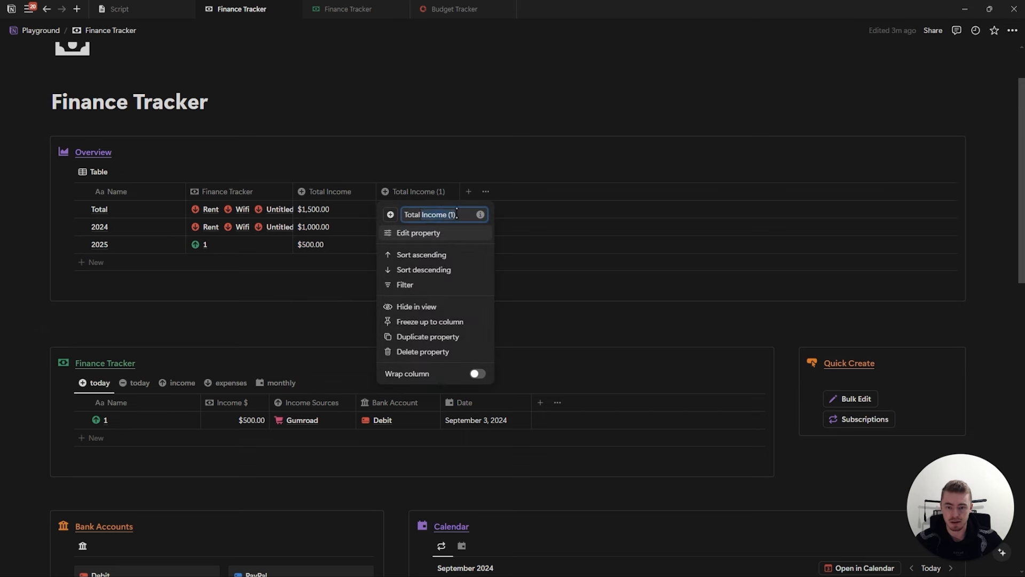
{"action": "type", "text": "Expenses"}
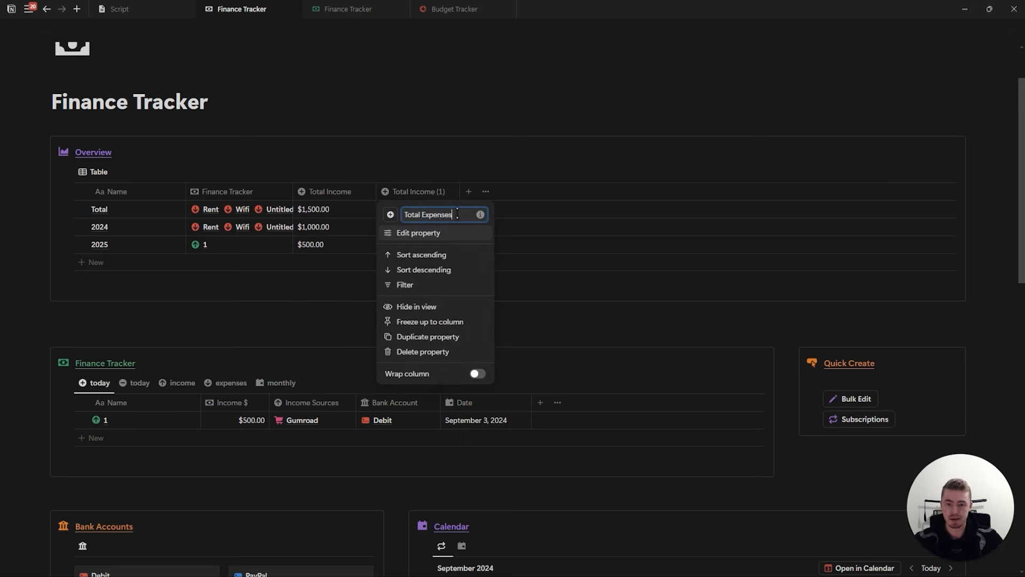
{"action": "left_click", "coordinate": [390, 214]}
{"action": "type", "text": "minus"}
{"action": "left_click", "coordinate": [314, 283]}
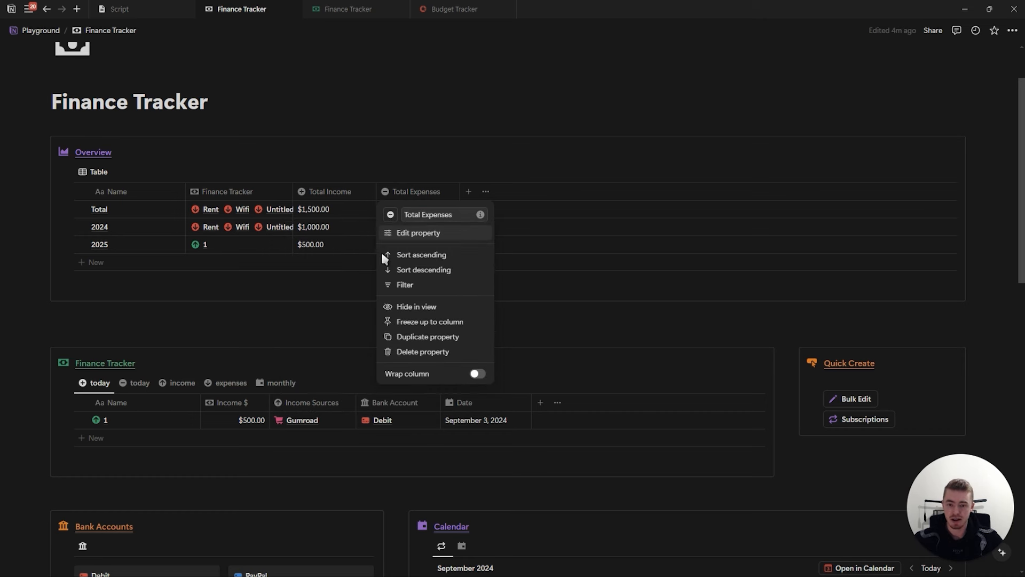
Set the Total Expenses rollup to the Expense $ property with the Sum calculation
{"action": "left_click", "coordinate": [363, 223]}
{"action": "left_click", "coordinate": [421, 222]}
{"action": "left_click", "coordinate": [425, 284]}
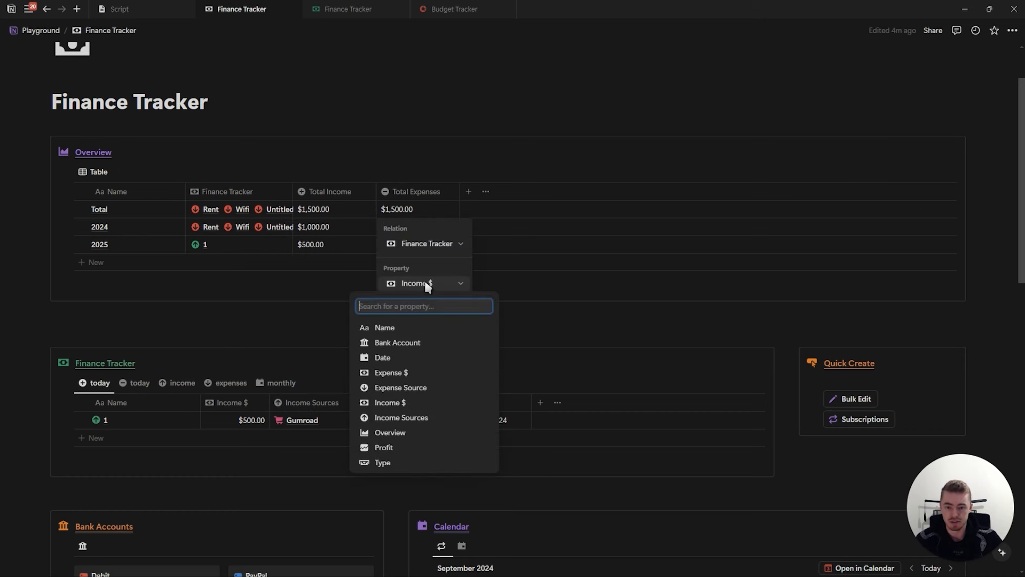
{"action": "left_click", "coordinate": [401, 373]}
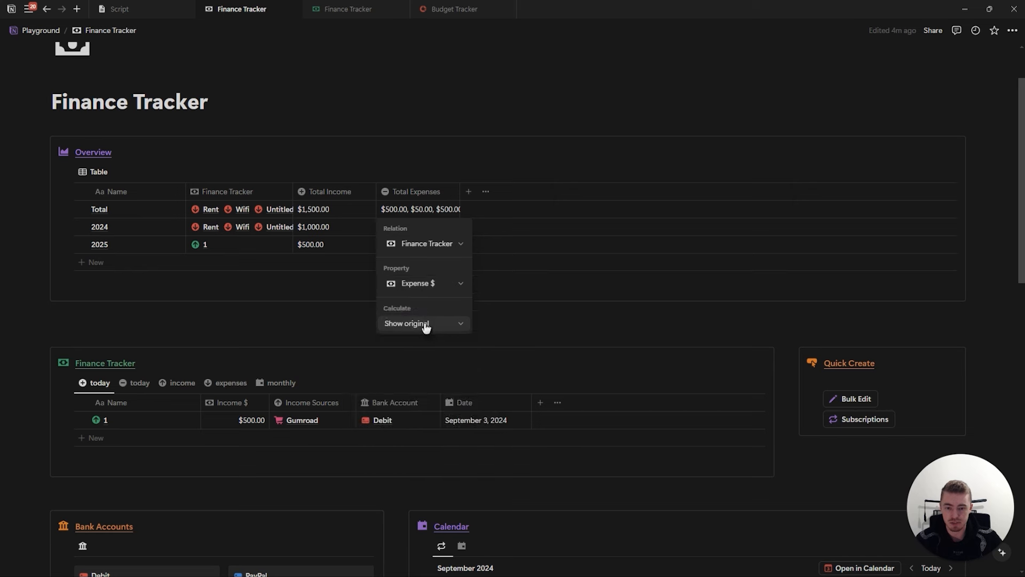
{"action": "left_click", "coordinate": [425, 325]}
{"action": "mouse_move", "coordinate": [428, 401]}
{"action": "left_click", "coordinate": [513, 365]}
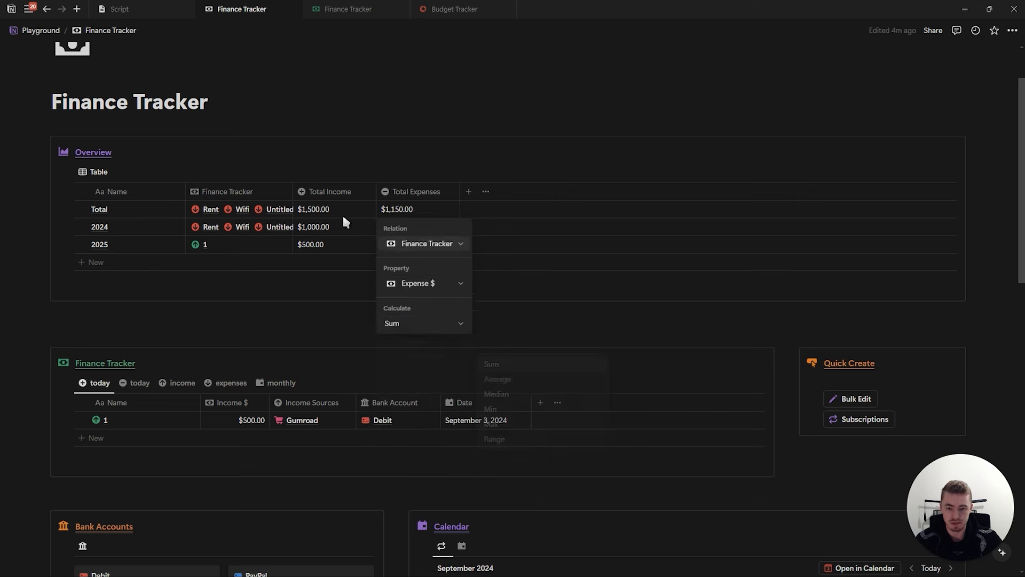
{"action": "key", "text": "Escape"}
Add a formula property named Profit with a circle icon to the Overview database
{"action": "left_click", "coordinate": [469, 191]}
{"action": "type", "text": "for"}
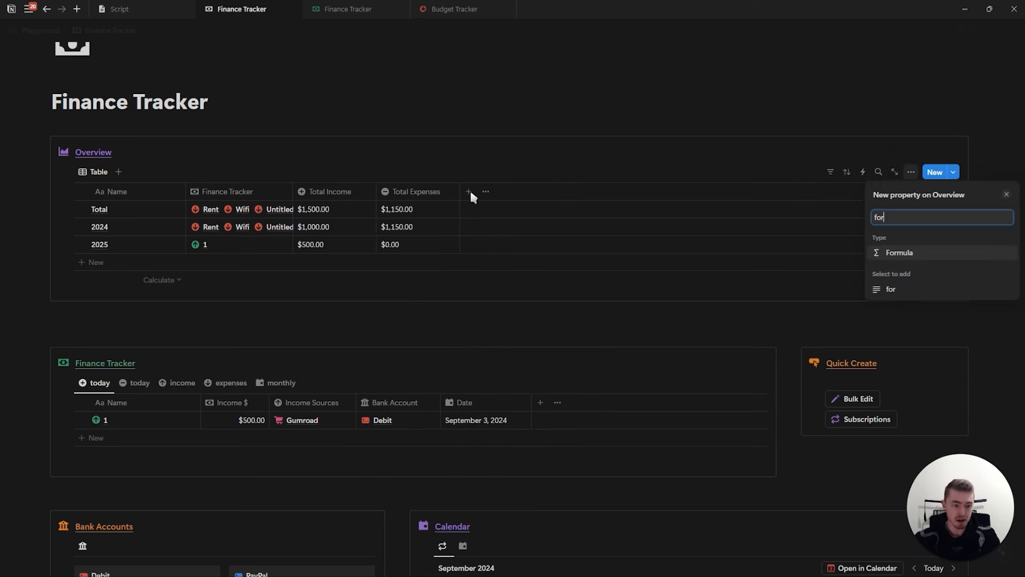
{"action": "key", "text": "Return"}
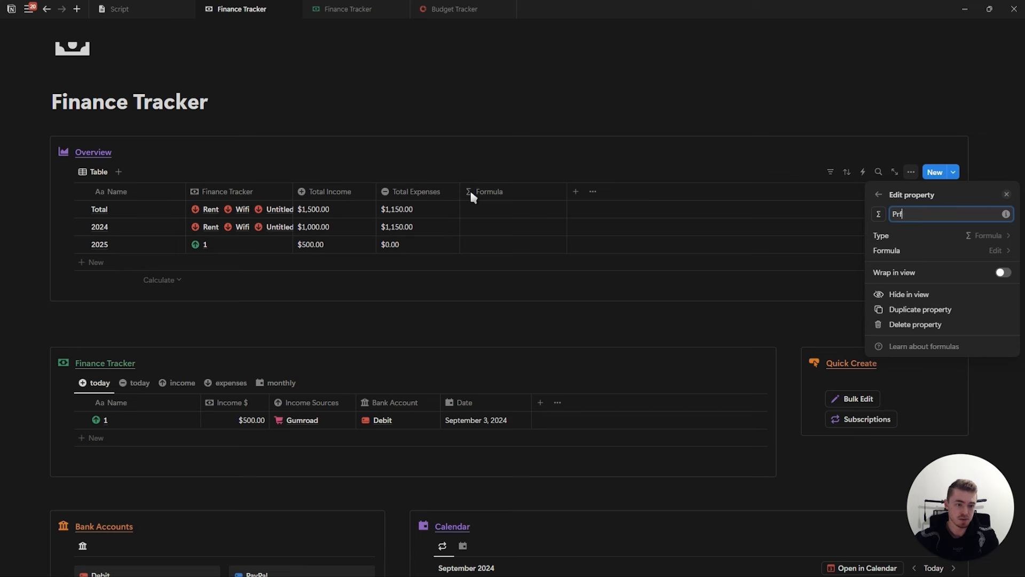
{"action": "left_click", "coordinate": [878, 214]}
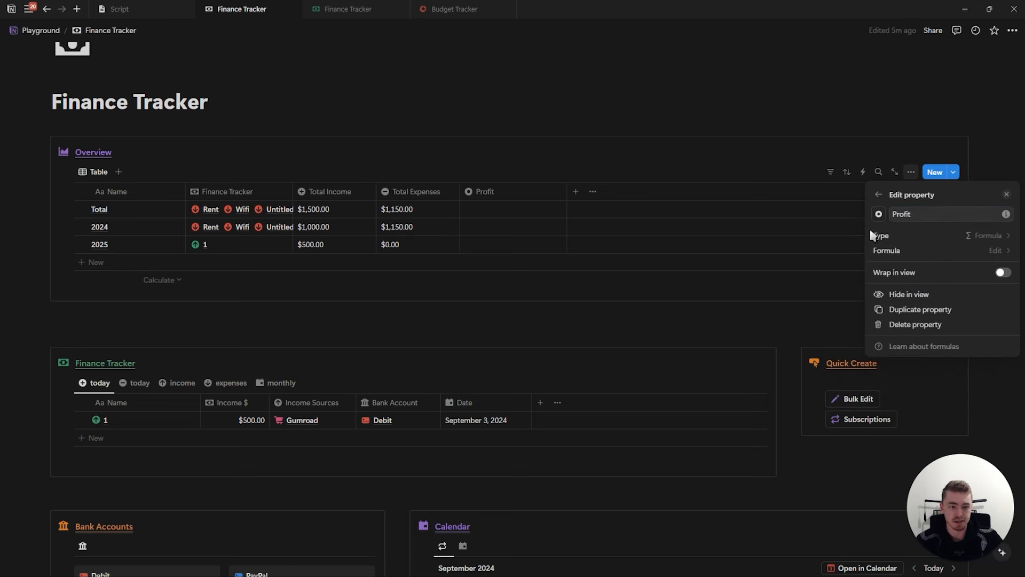
Set the Profit formula to Total Income minus Total Expenses
{"action": "left_click", "coordinate": [928, 254]}
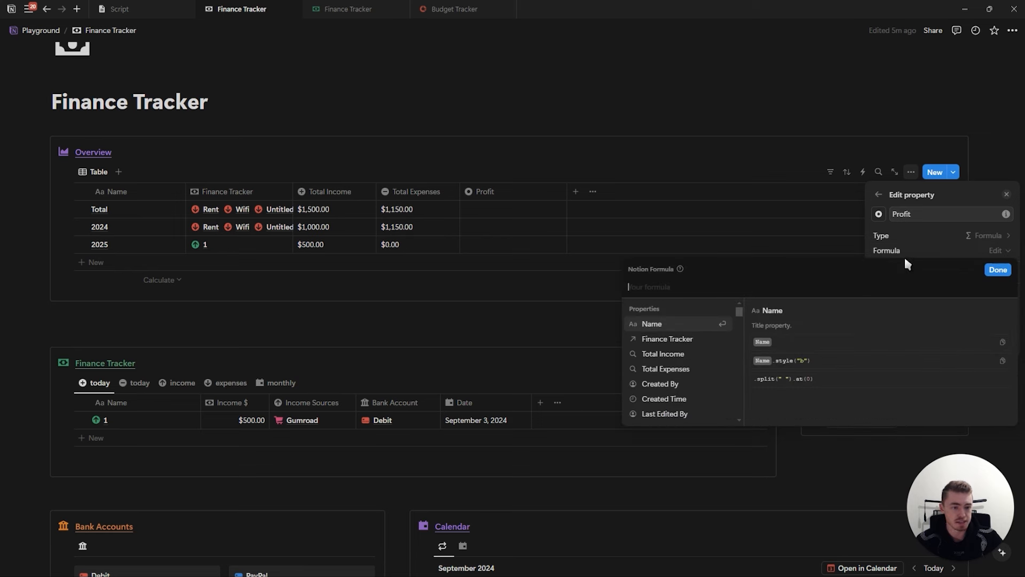
{"action": "left_click", "coordinate": [663, 354]}
{"action": "type", "text": "-"}
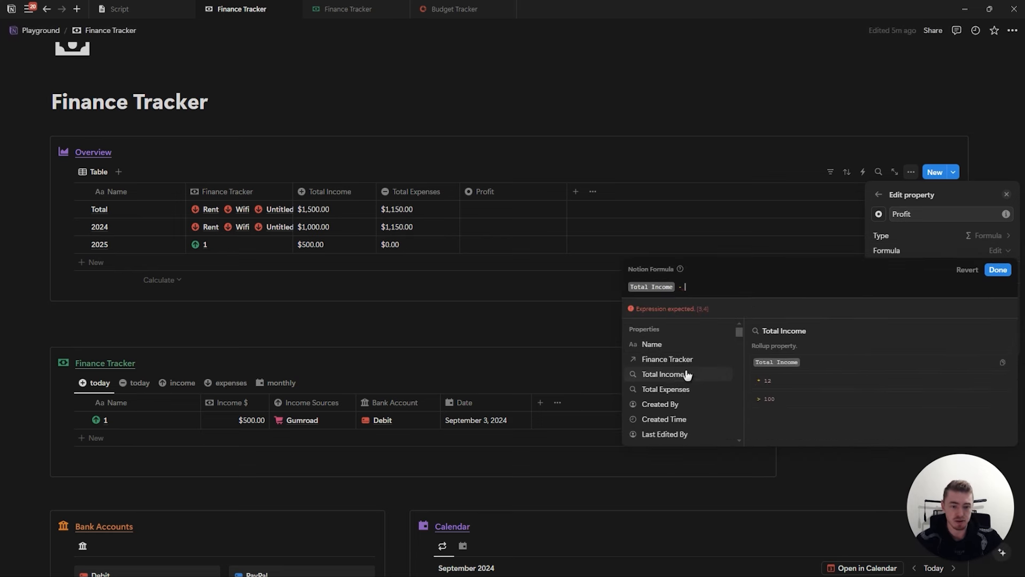
{"action": "left_click", "coordinate": [678, 370]}
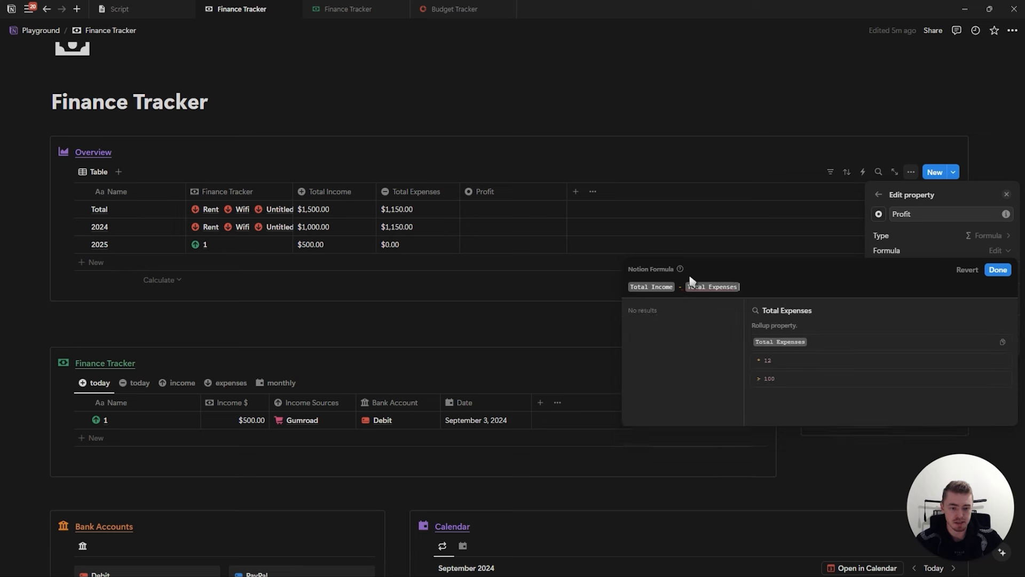
{"action": "left_click", "coordinate": [997, 271]}
Format the Profit property as US Dollar and narrow its column in the Overview table
{"action": "left_click", "coordinate": [988, 266]}
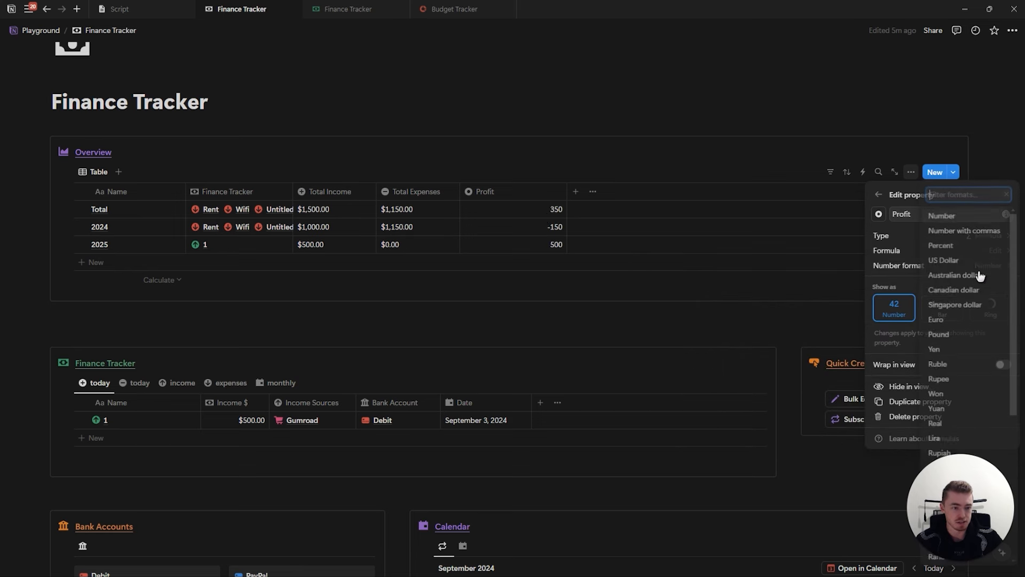
{"action": "left_click", "coordinate": [946, 261]}
{"action": "left_click", "coordinate": [1006, 197]}
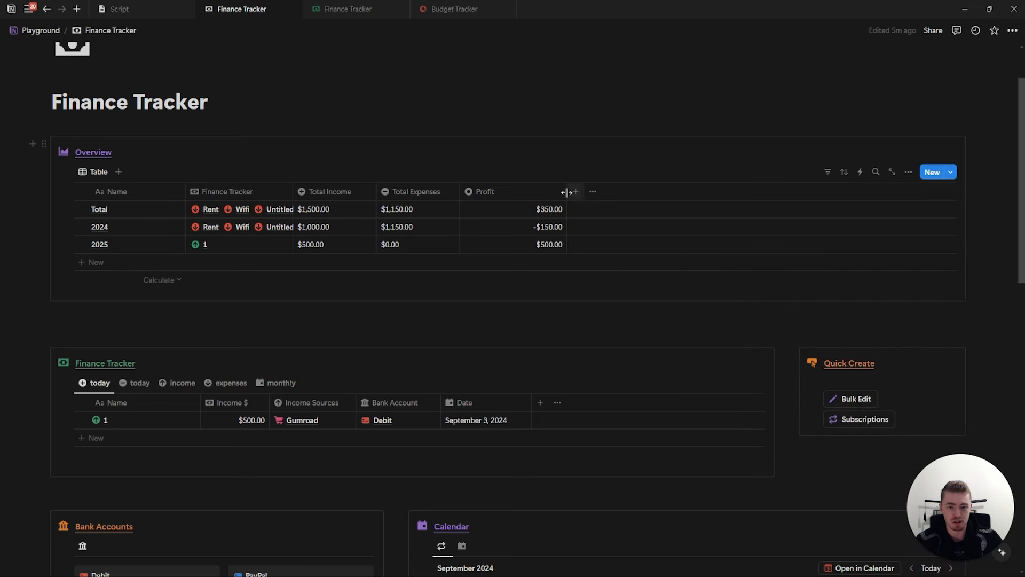
{"action": "left_click_drag", "start_coordinate": [567, 191], "coordinate": [532, 191]}
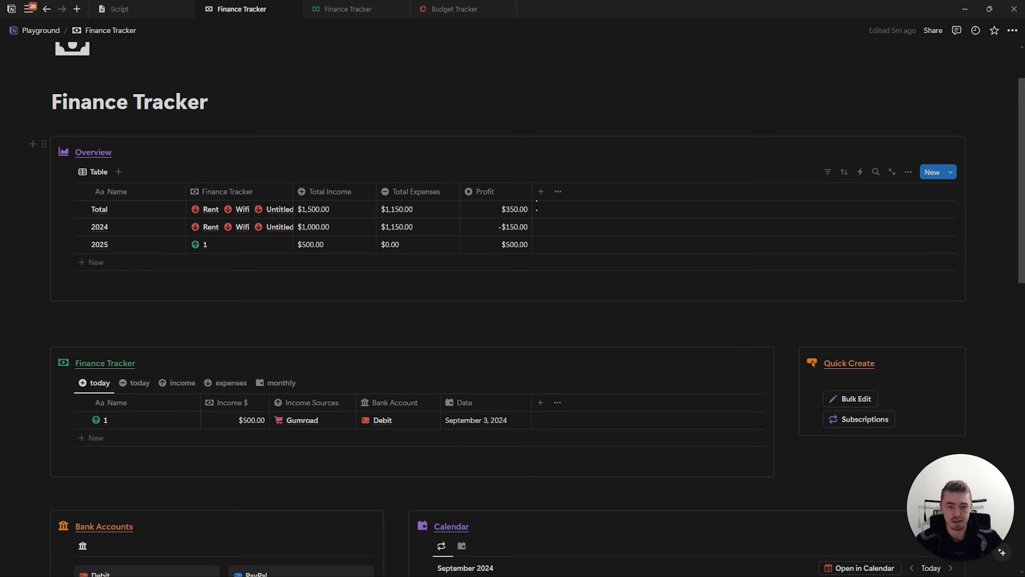
Add a formula property named Taxes with a hollow circle icon to the Overview database
{"action": "left_click", "coordinate": [539, 192]}
{"action": "type", "text": "fo"}
{"action": "key", "text": "Return"}
{"action": "type", "text": "Taxes"}
{"action": "left_click", "coordinate": [878, 214]}
{"action": "left_click", "coordinate": [784, 300]}
Set the Taxes formula to Profit * 0.40
{"action": "left_click", "coordinate": [910, 258]}
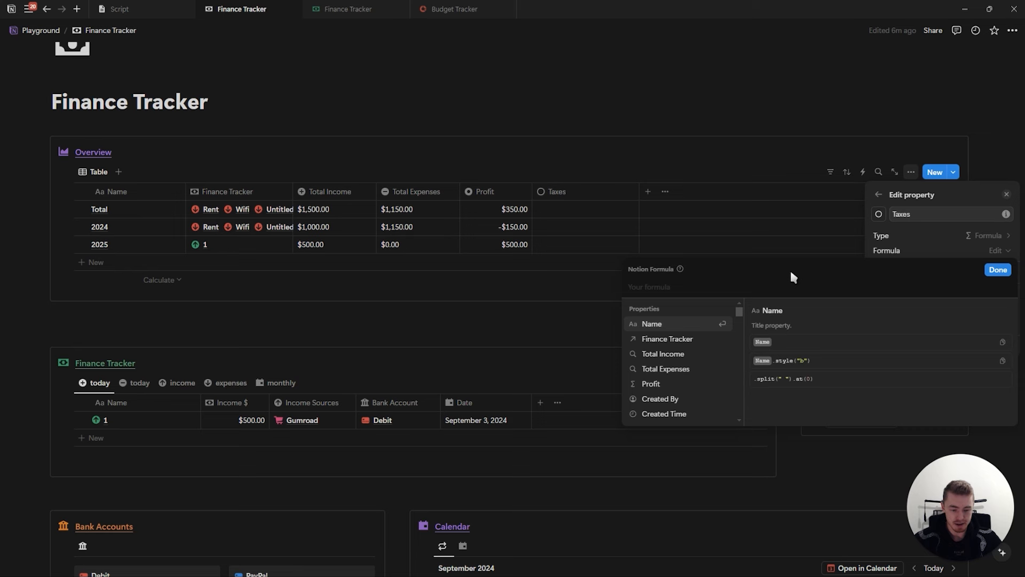
{"action": "type", "text": "pro"}
{"action": "key", "text": "Return"}
{"action": "type", "text": "* 0"}
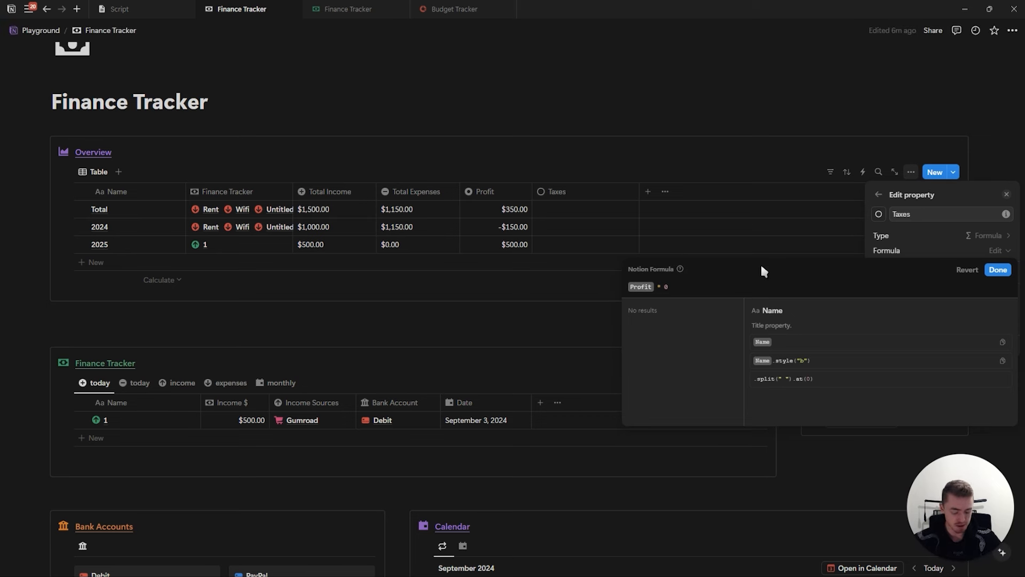
{"action": "type", "text": ".40"}
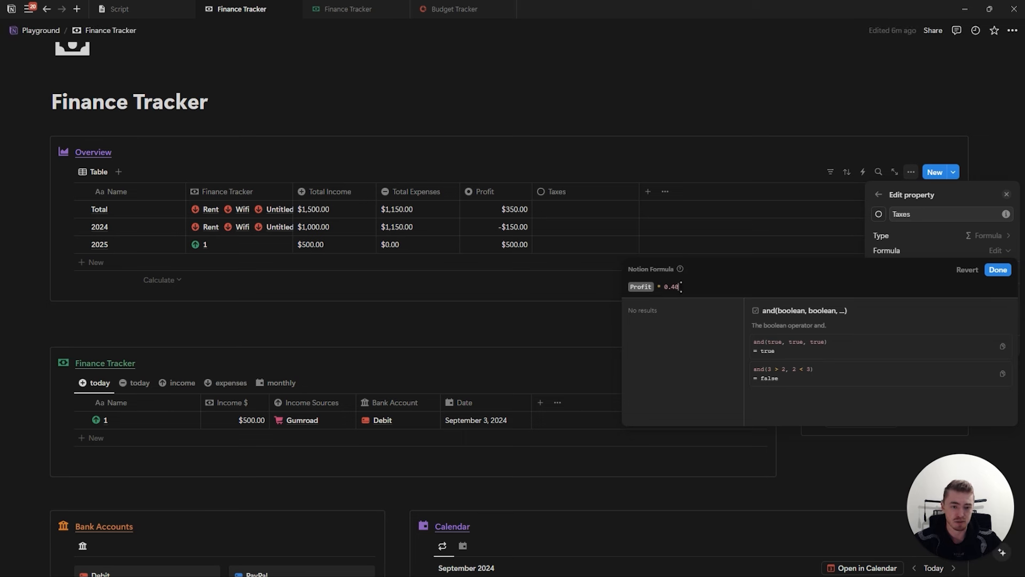
{"action": "left_click", "coordinate": [997, 269]}
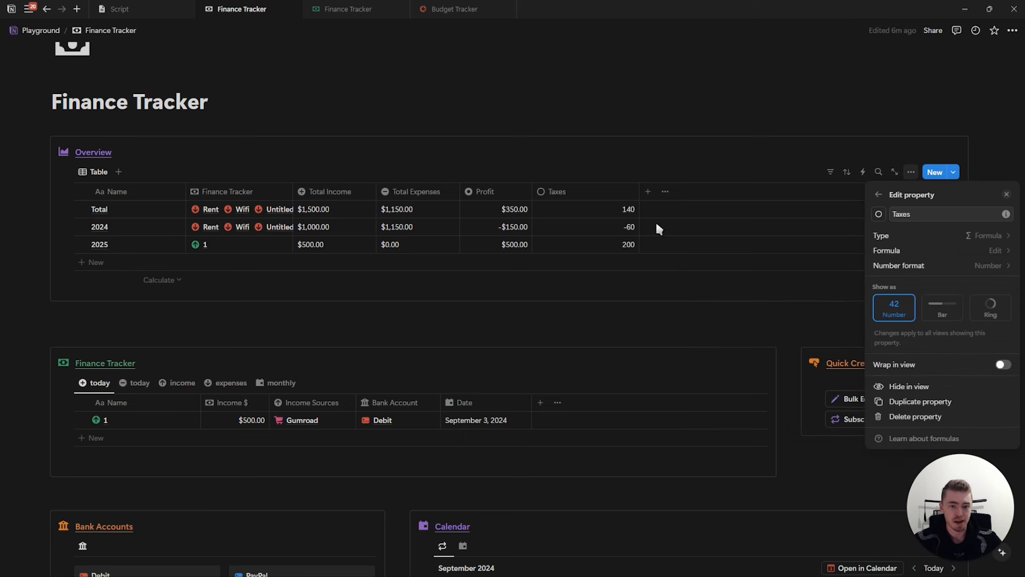
Format the Taxes property as US Dollar and narrow its column in the Overview table
{"action": "left_click", "coordinate": [940, 265]}
{"action": "left_click", "coordinate": [900, 262]}
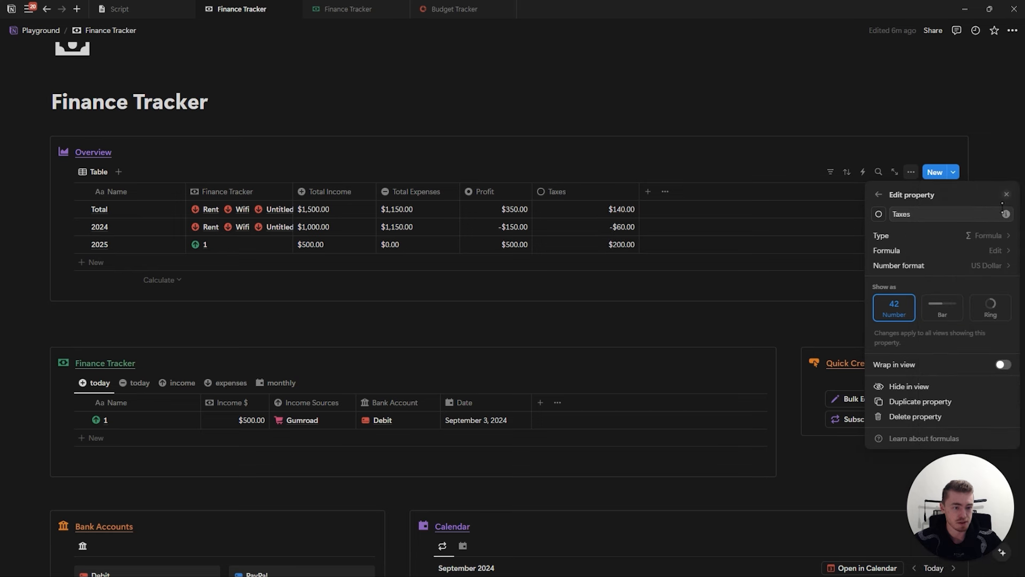
{"action": "left_click", "coordinate": [899, 197]}
{"action": "left_click_drag", "start_coordinate": [637, 200], "coordinate": [597, 203]}
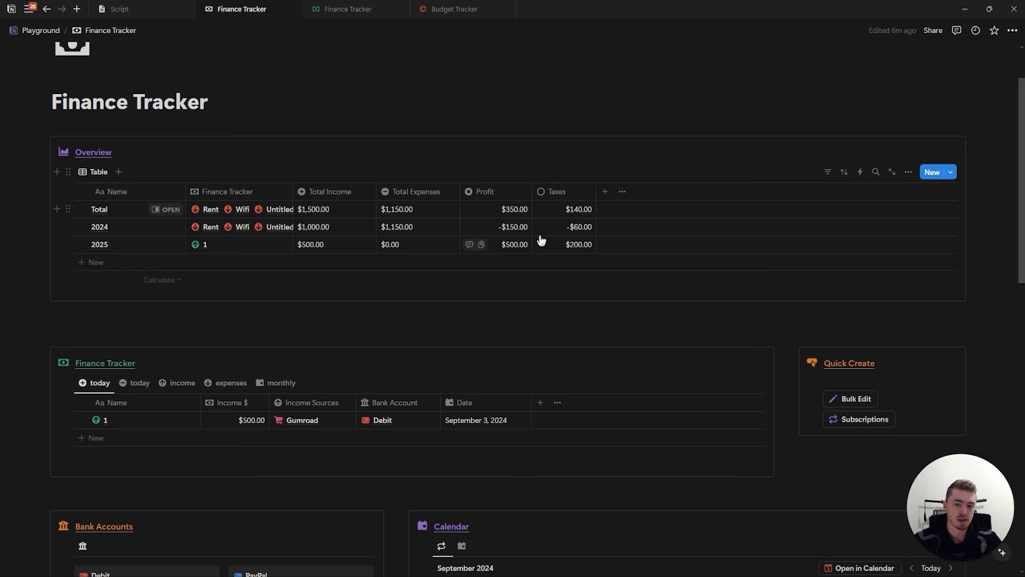
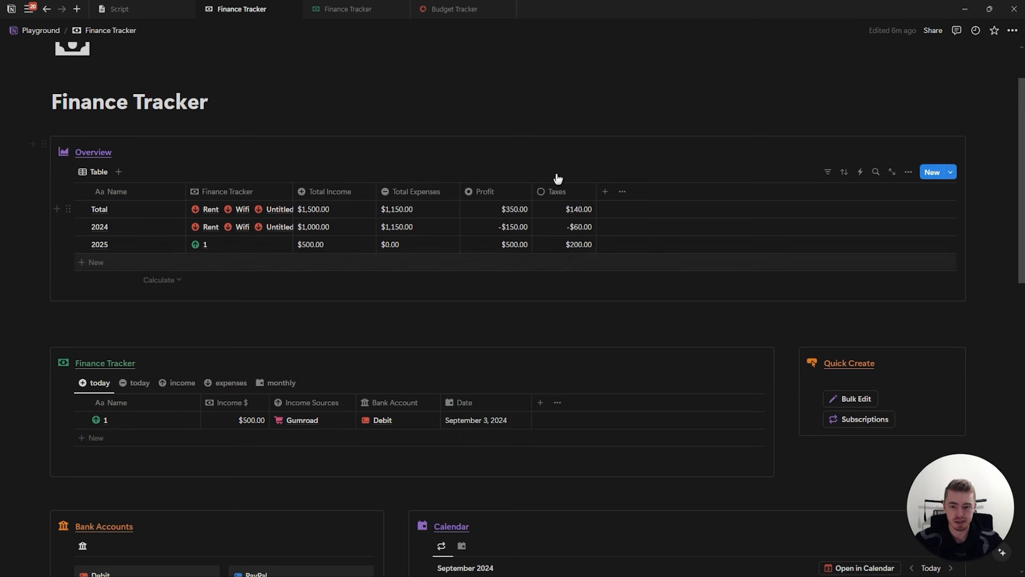
Switch the Overview view to a Gallery layout with no card preview, small cards and all properties wrapped
{"action": "left_click", "coordinate": [910, 178]}
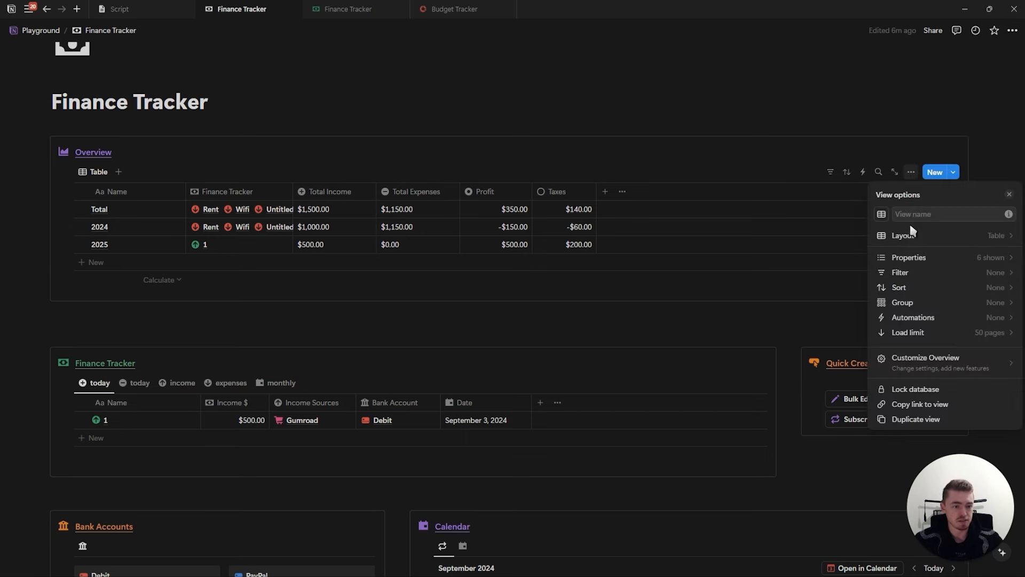
{"action": "left_click", "coordinate": [880, 234]}
{"action": "left_click", "coordinate": [923, 262]}
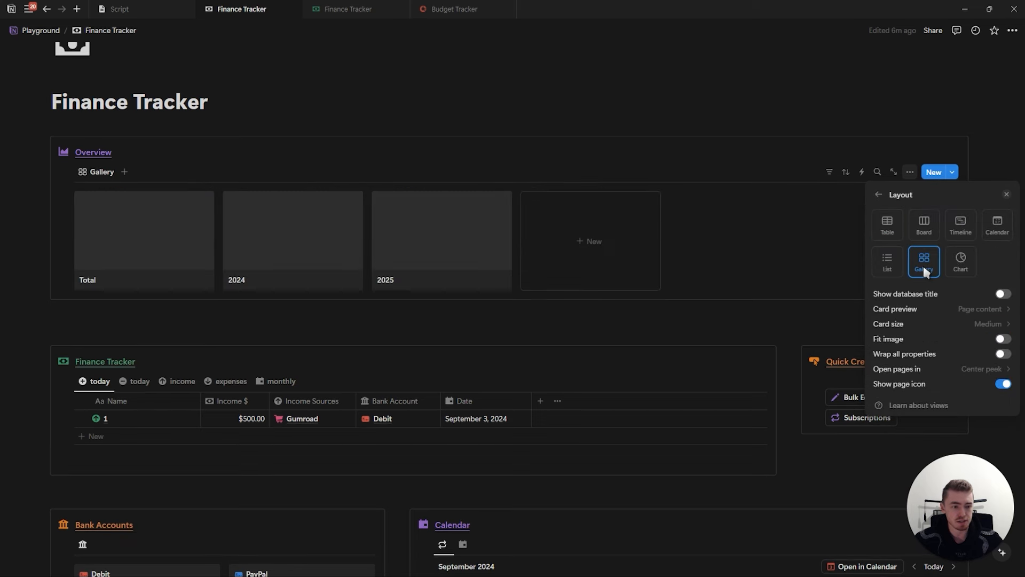
{"action": "left_click", "coordinate": [929, 311]}
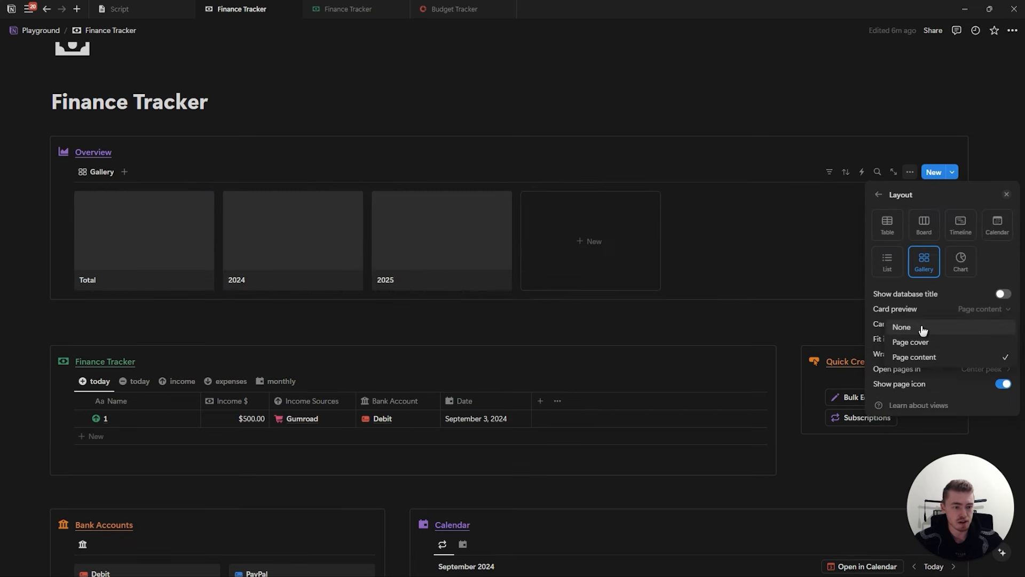
{"action": "left_click", "coordinate": [922, 327]}
{"action": "left_click", "coordinate": [923, 323]}
{"action": "left_click", "coordinate": [914, 343]}
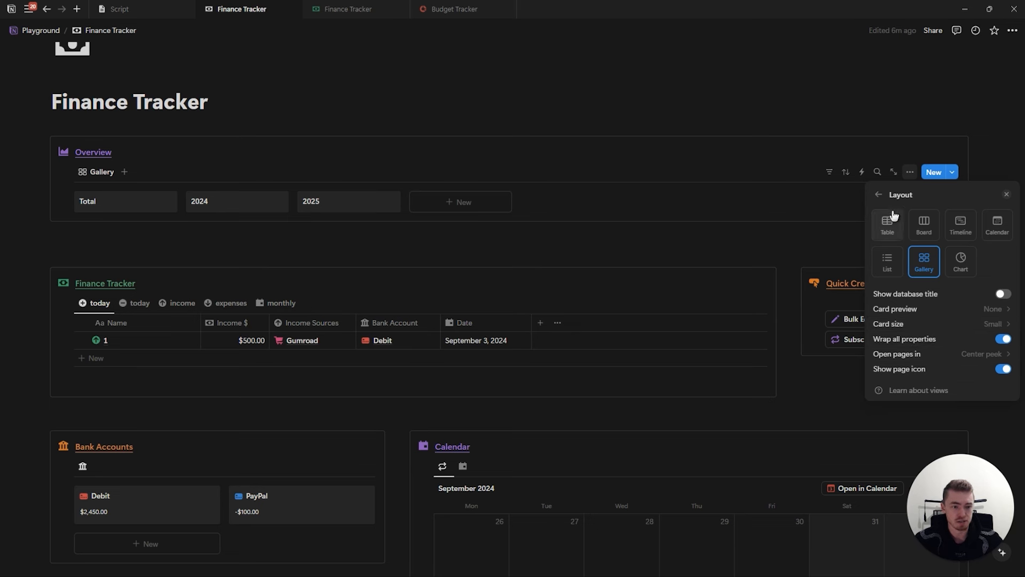
Show Total Income, Total Expenses, Profit and Taxes in that order on the Overview gallery cards, keeping the Finance Tracker relation hidden
{"action": "left_click", "coordinate": [879, 194]}
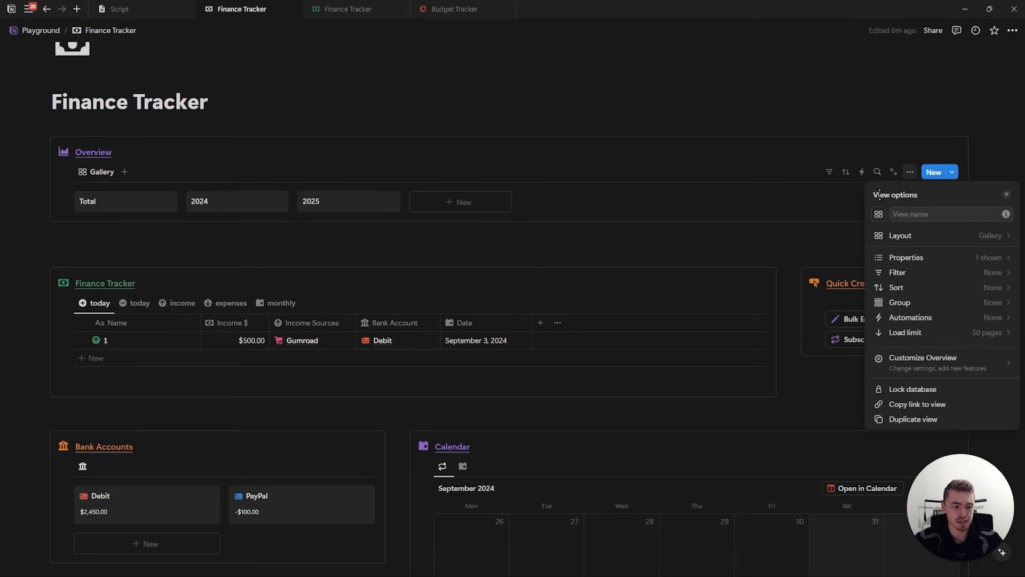
{"action": "left_click", "coordinate": [908, 262]}
{"action": "left_click", "coordinate": [998, 273]}
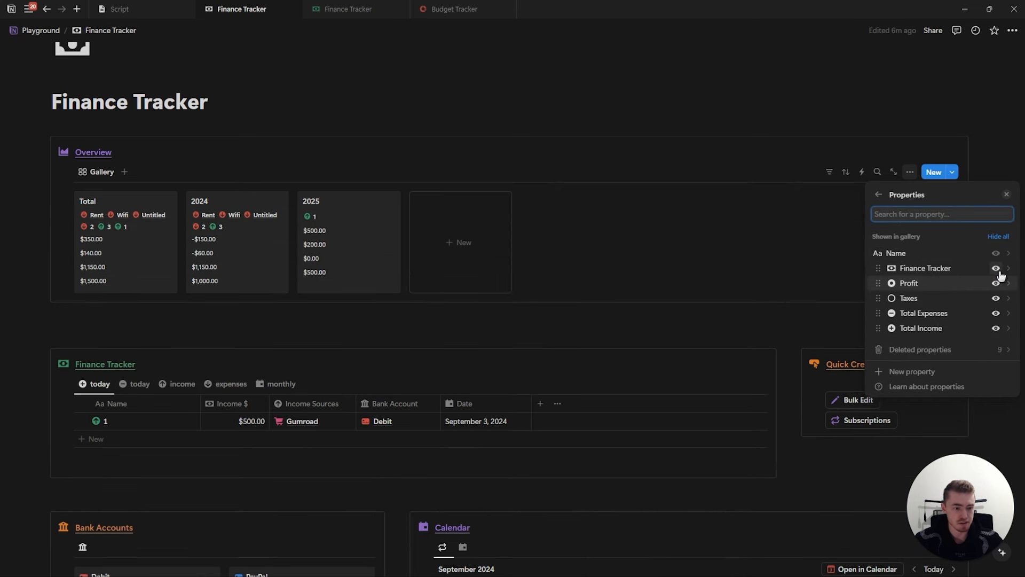
{"action": "left_click", "coordinate": [997, 268]}
{"action": "left_click_drag", "start_coordinate": [940, 313], "coordinate": [934, 289]}
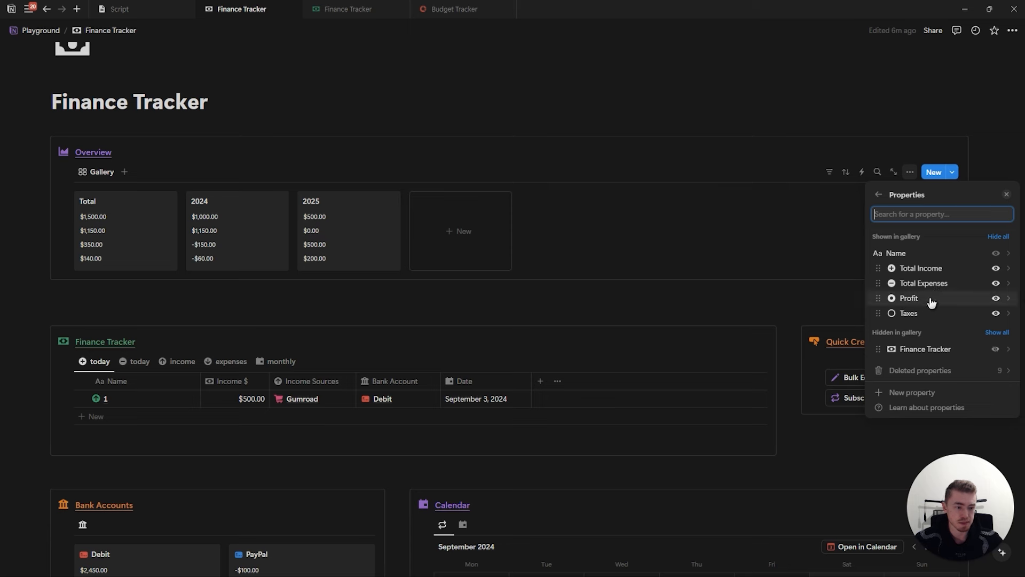
{"action": "left_click", "coordinate": [1007, 195]}
Give the Overview gallery view a blank name and a chart icon
{"action": "left_click", "coordinate": [98, 172]}
{"action": "left_click", "coordinate": [113, 206]}
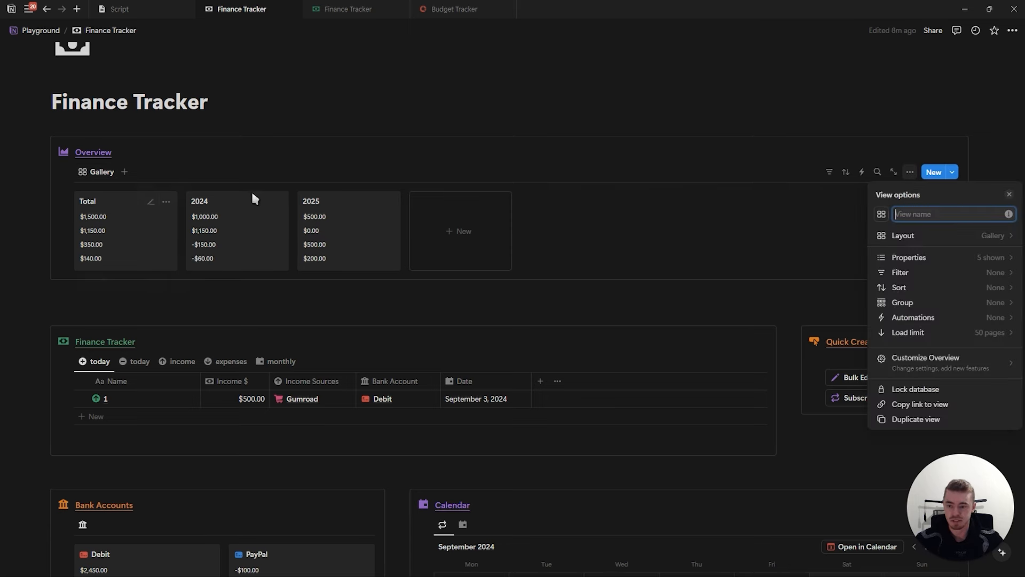
{"action": "left_click", "coordinate": [880, 216]}
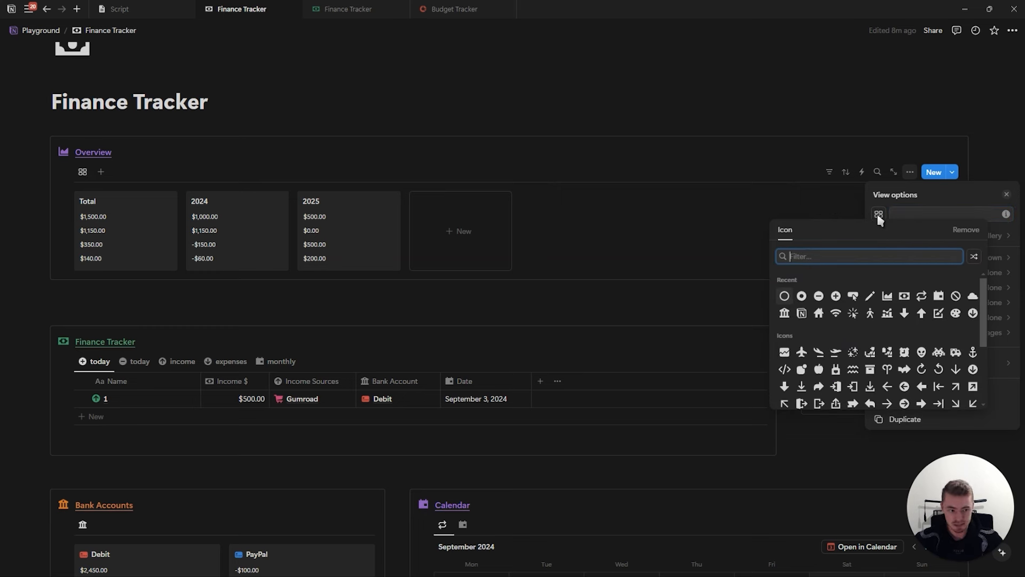
{"action": "type", "text": "char"}
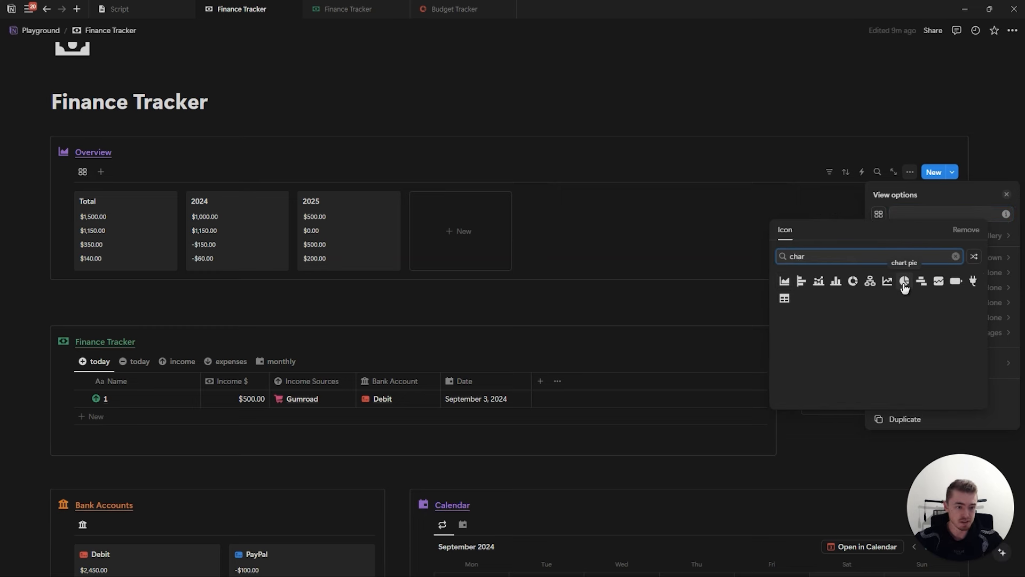
{"action": "left_click", "coordinate": [939, 281]}
{"action": "left_click", "coordinate": [1006, 197]}
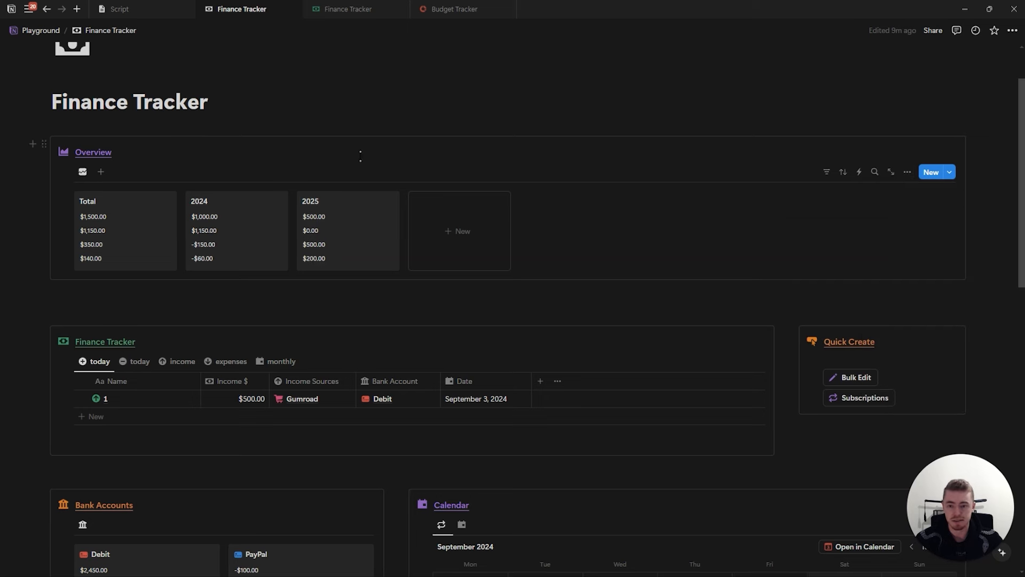
Open the 2025 page from the Overview gallery and show its Finance Tracker relation as Minimal
{"action": "left_click", "coordinate": [360, 244]}
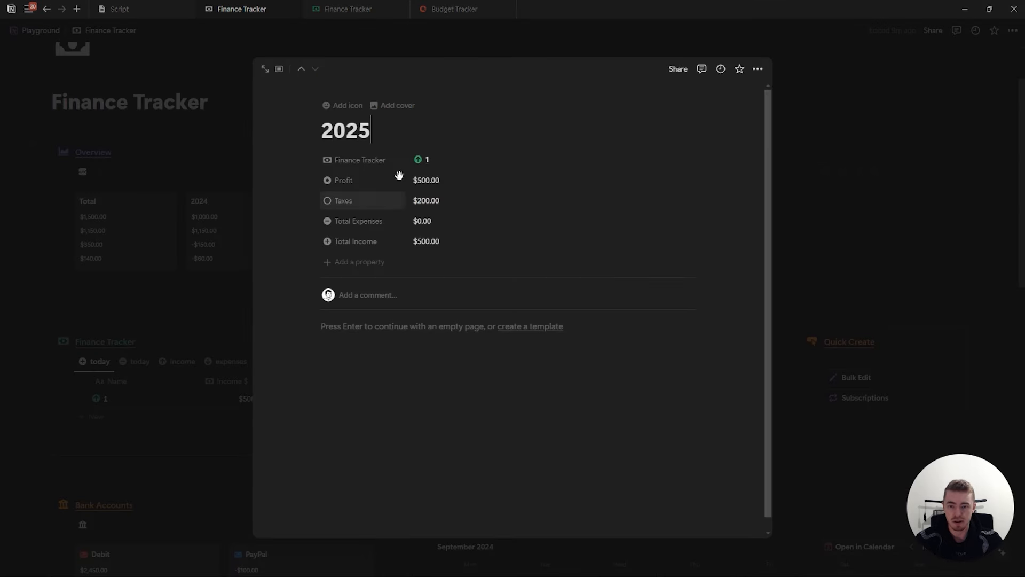
{"action": "left_click", "coordinate": [357, 161]}
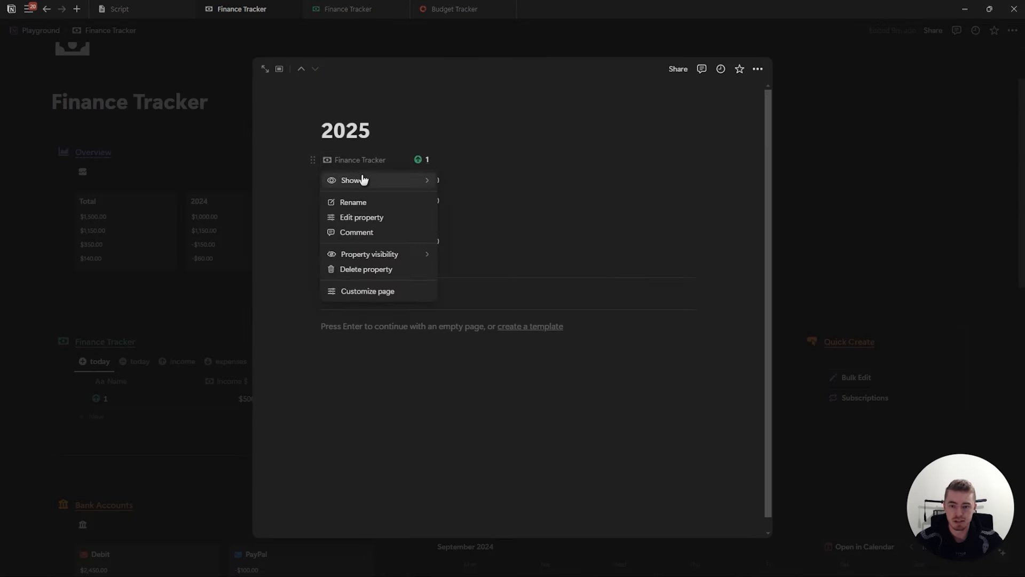
{"action": "mouse_move", "coordinate": [358, 182]}
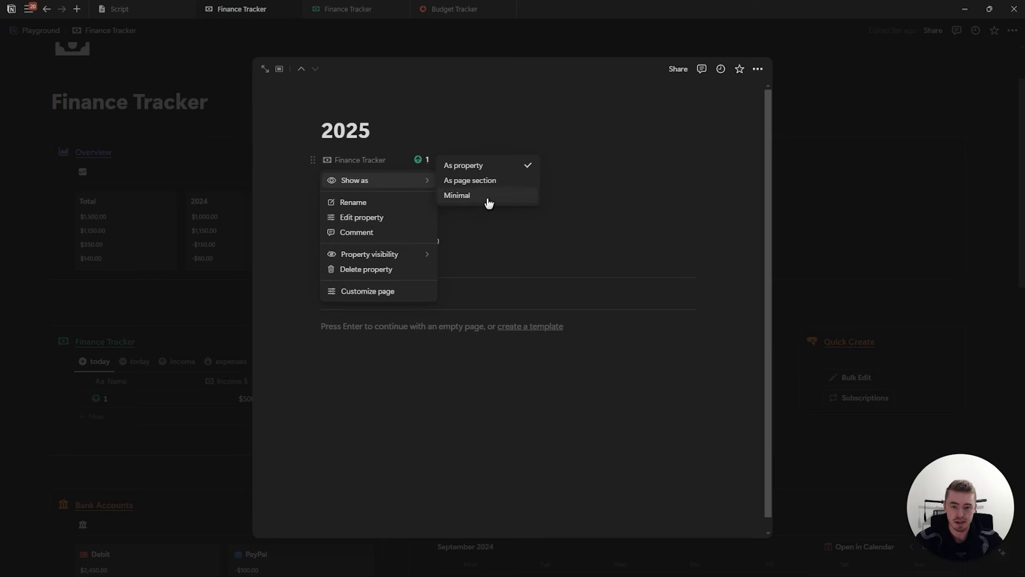
{"action": "left_click", "coordinate": [470, 196]}
Add a formula property named Income Text to the 2025 page
{"action": "left_click", "coordinate": [374, 242]}
{"action": "type", "text": "f"}
{"action": "left_click", "coordinate": [362, 357]}
{"action": "type", "text": "To"}
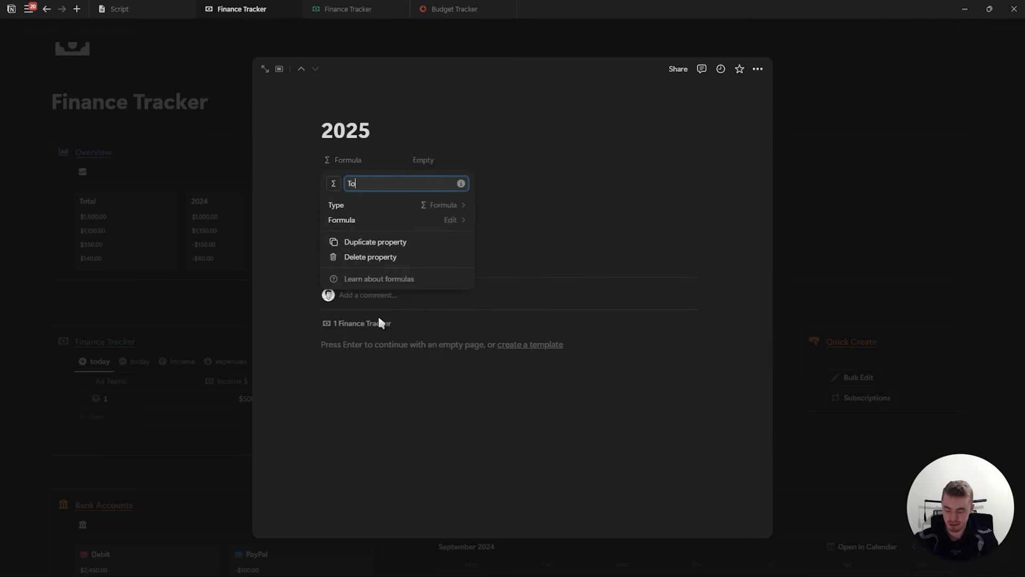
{"action": "type", "text": "tal Income Text"}
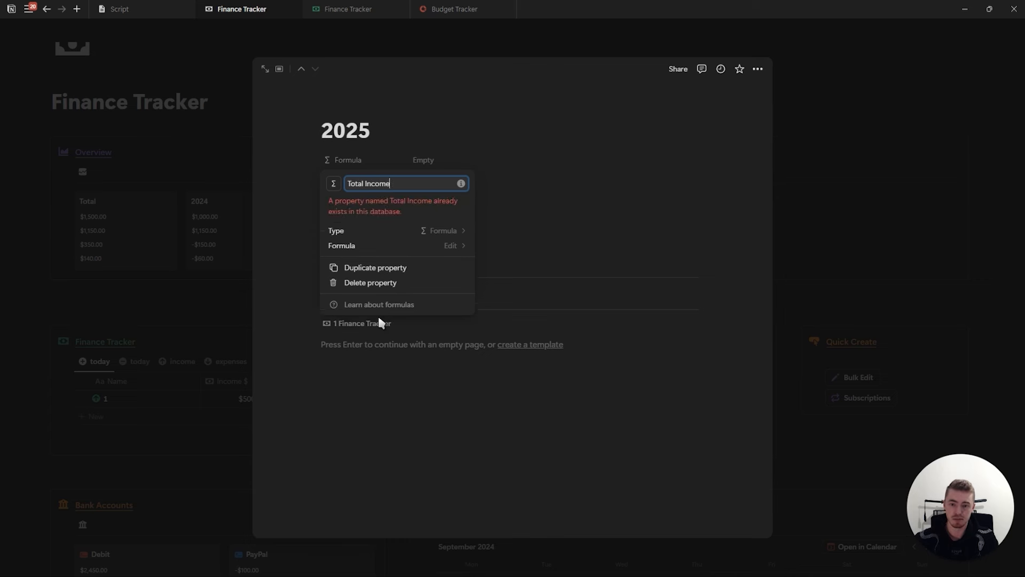
{"action": "left_click", "coordinate": [365, 183]}
{"action": "key", "text": "BackSpace"}
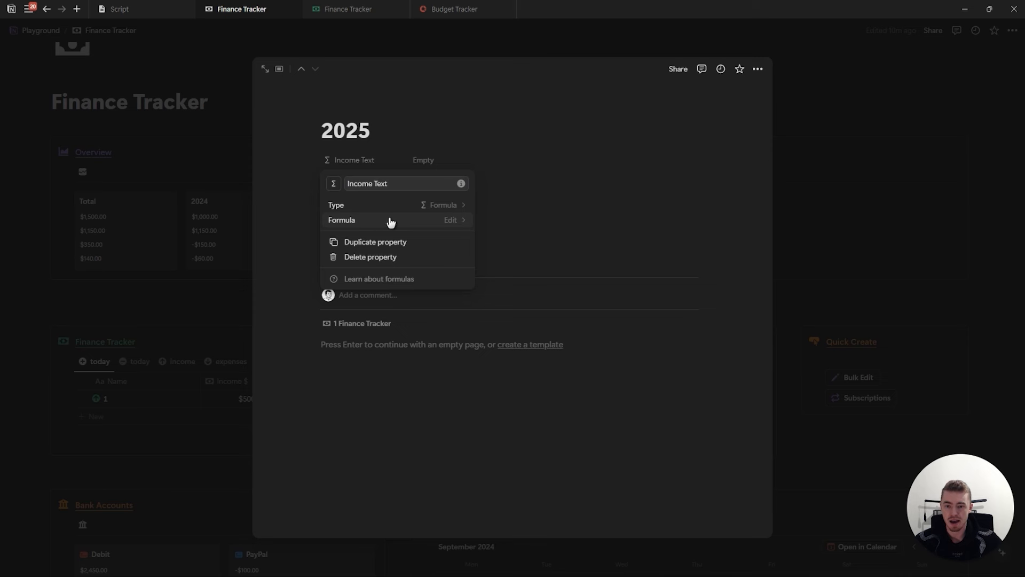
Write the Income Text formula as the text "Total Income" with a style function using "b" and "u"
{"action": "left_click", "coordinate": [390, 220]}
{"action": "type", "text": "\""}
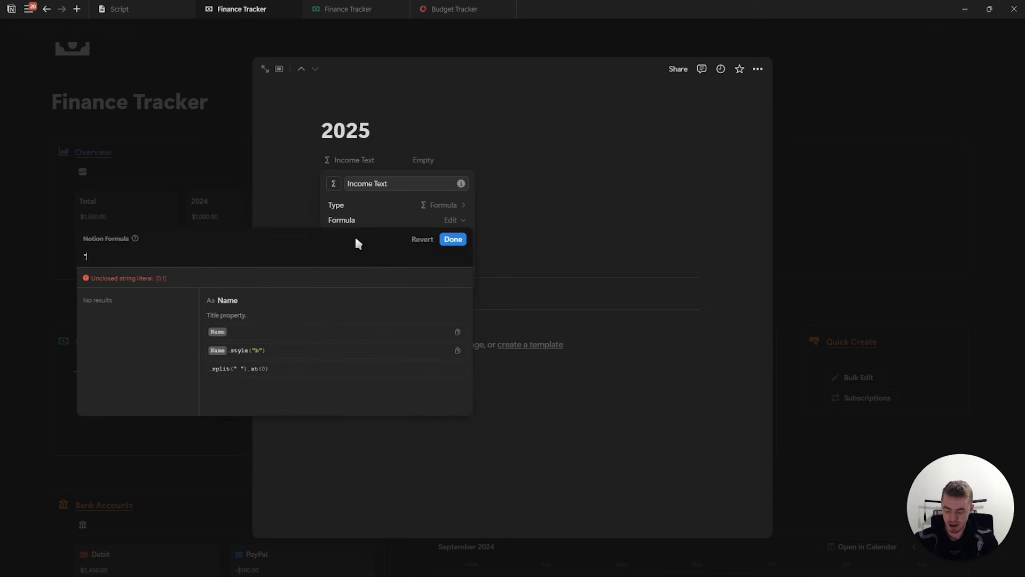
{"action": "type", "text": "Total Income\""}
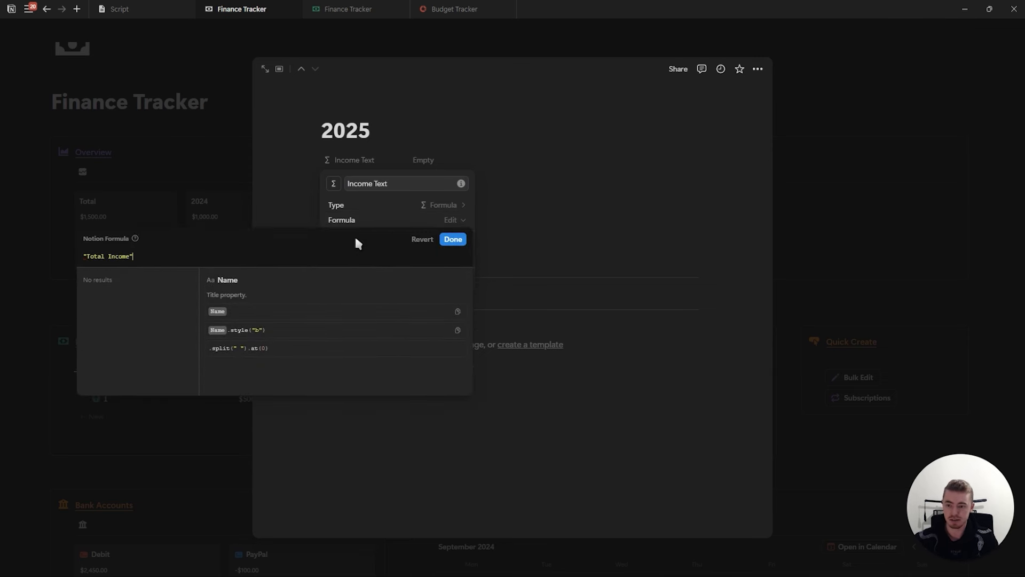
{"action": "type", "text": ".style("}
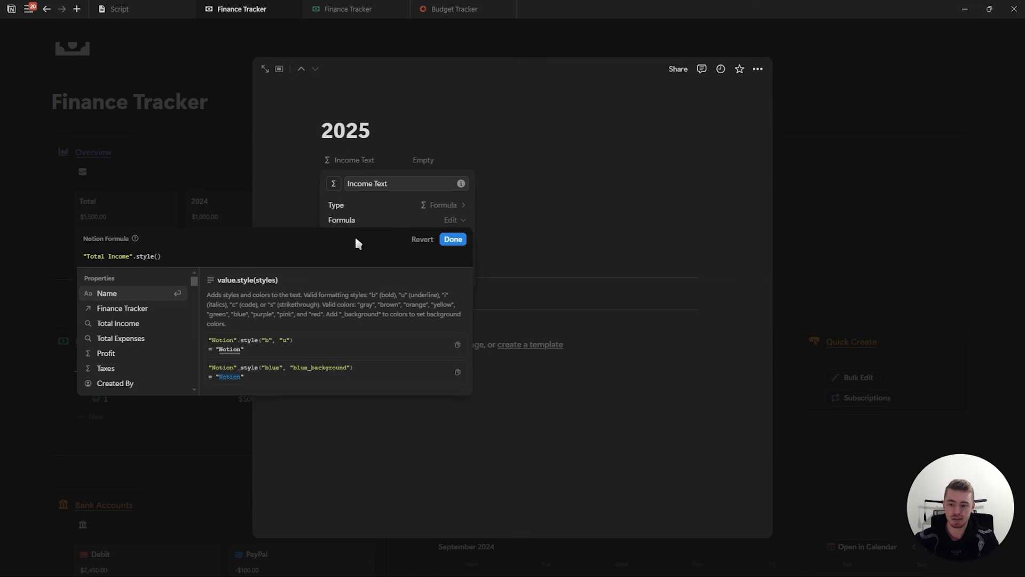
{"action": "type", "text": "\"b\", "}
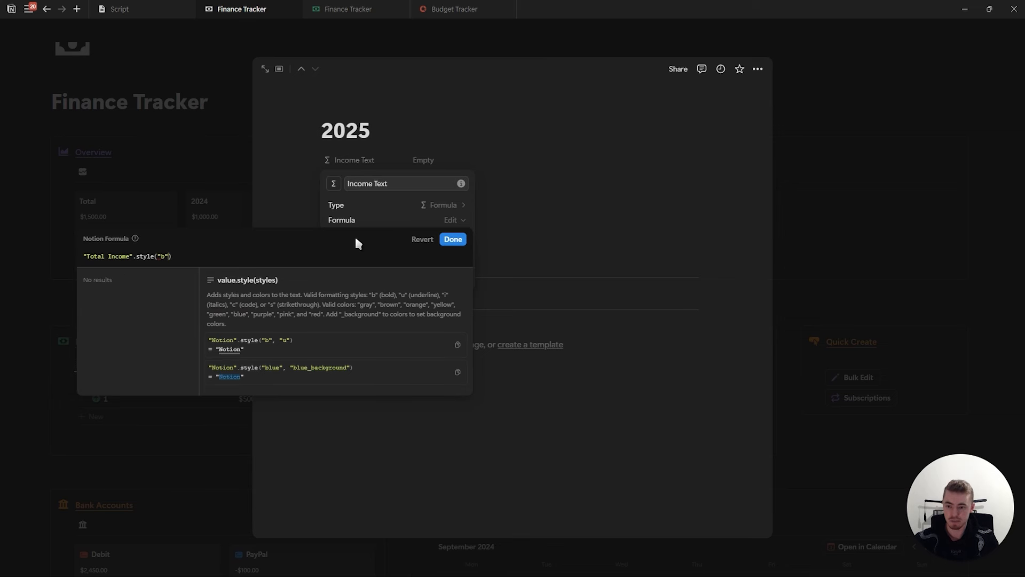
{"action": "type", "text": "\"u\","}
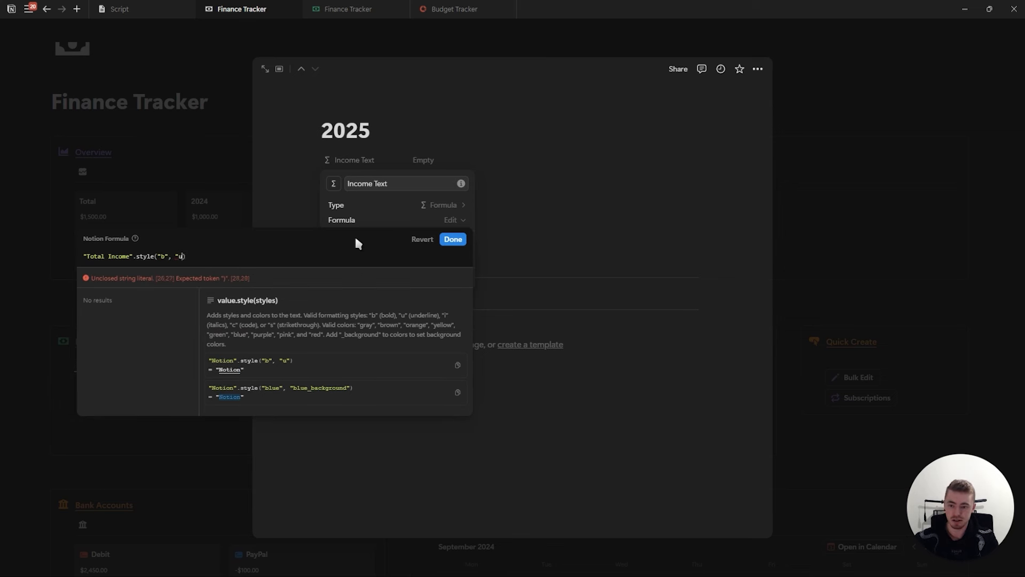
Complete the Income Text formula as "Total Income".style("b", "u", "green") and save it
{"action": "type", "text": " \"green\""}
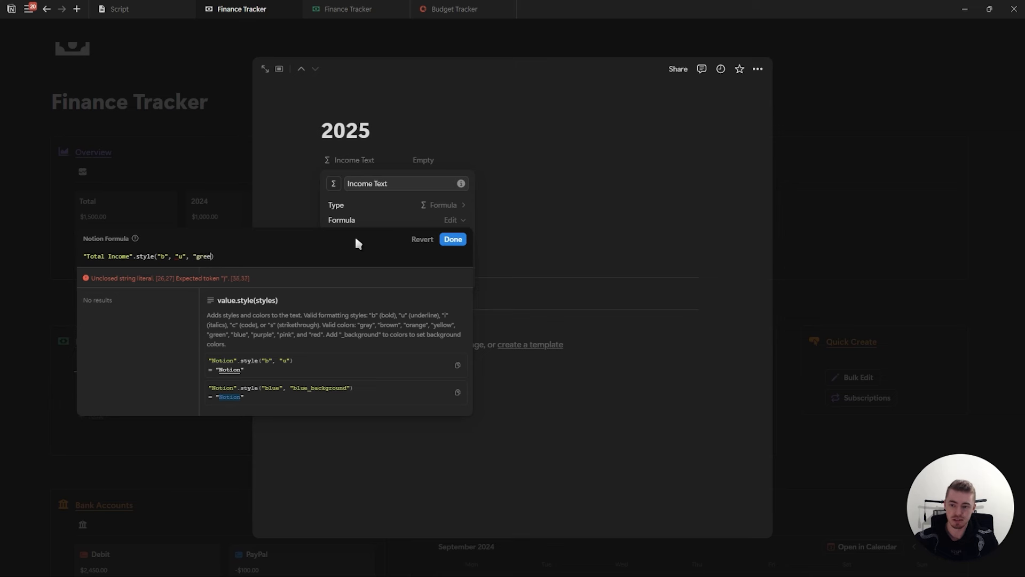
{"action": "left_click", "coordinate": [449, 240]}
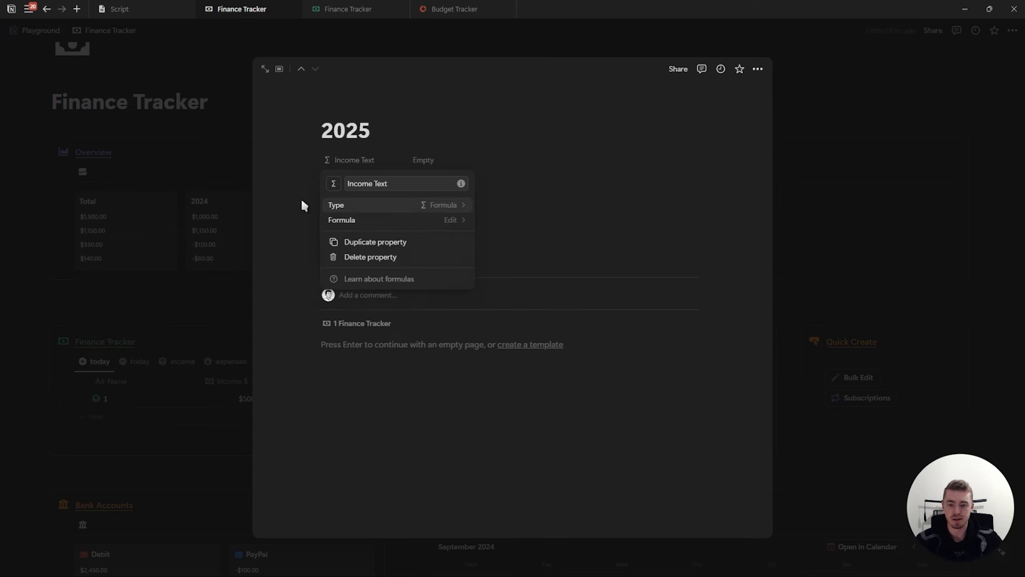
{"action": "left_click", "coordinate": [302, 203]}
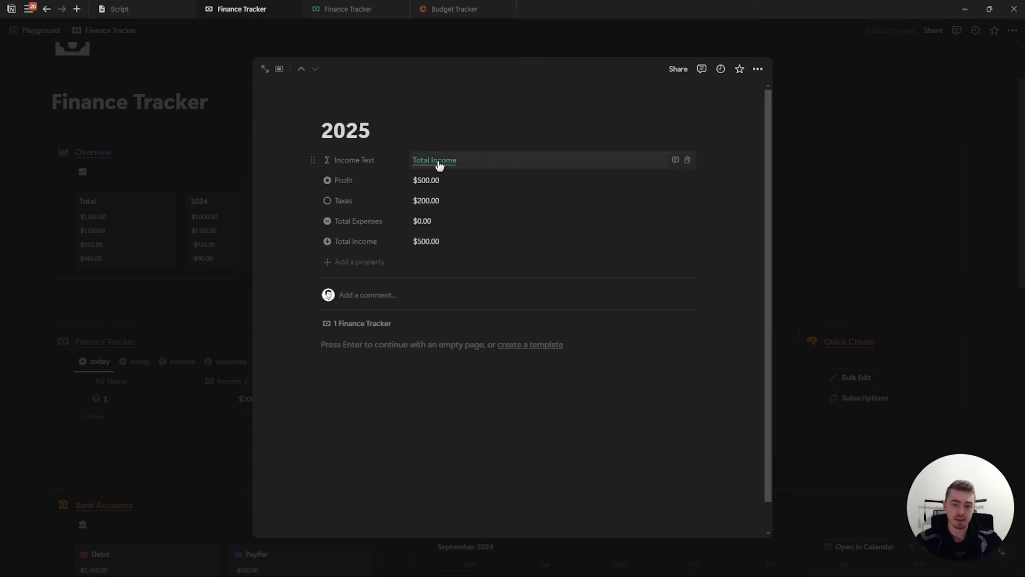
Add a text property to the 2025 page and enter "Total Income" as its value
{"action": "left_click", "coordinate": [382, 262]}
{"action": "left_click", "coordinate": [348, 353]}
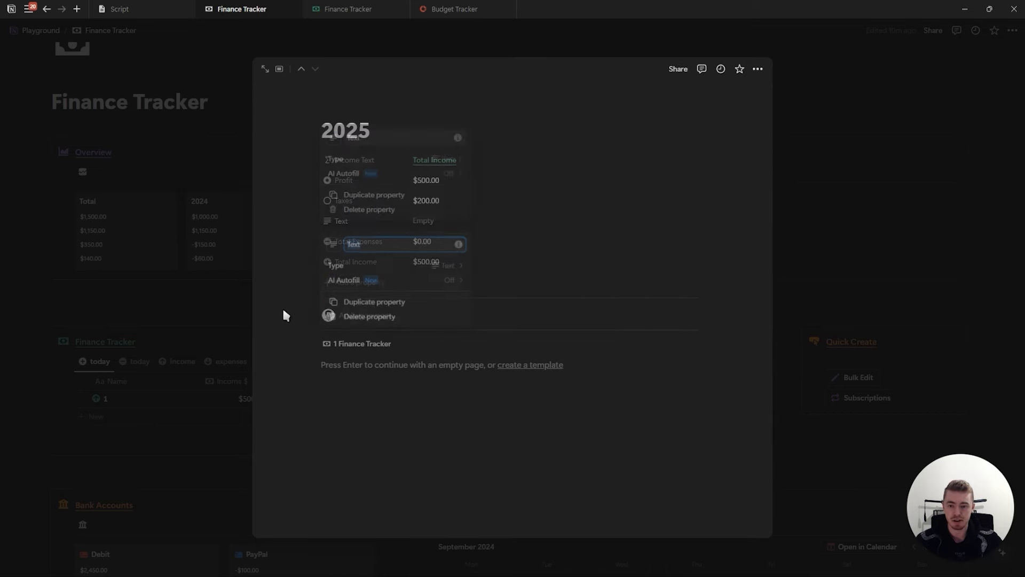
{"action": "left_click", "coordinate": [293, 256]}
{"action": "left_click", "coordinate": [437, 220]}
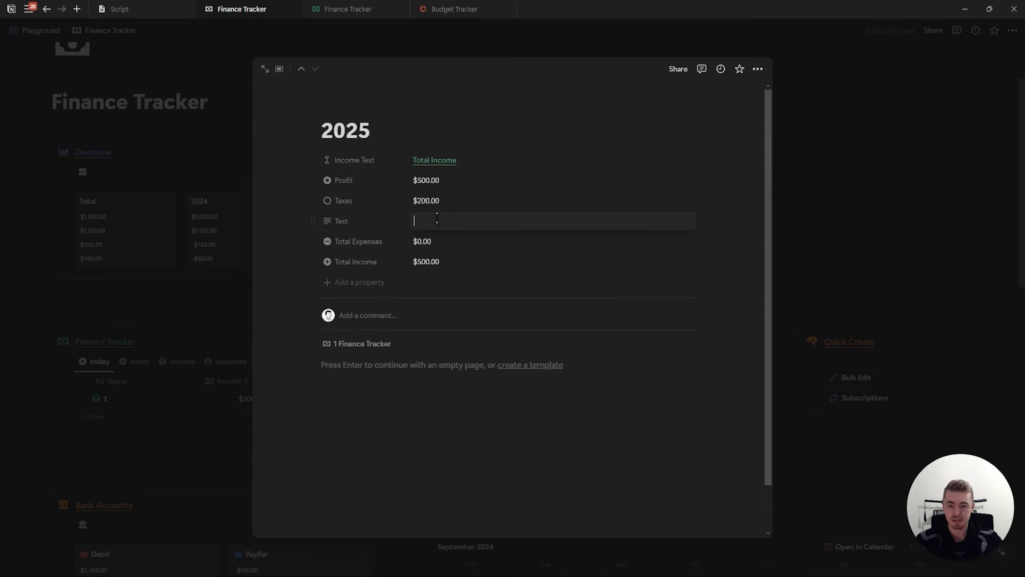
{"action": "type", "text": "Total Income"}
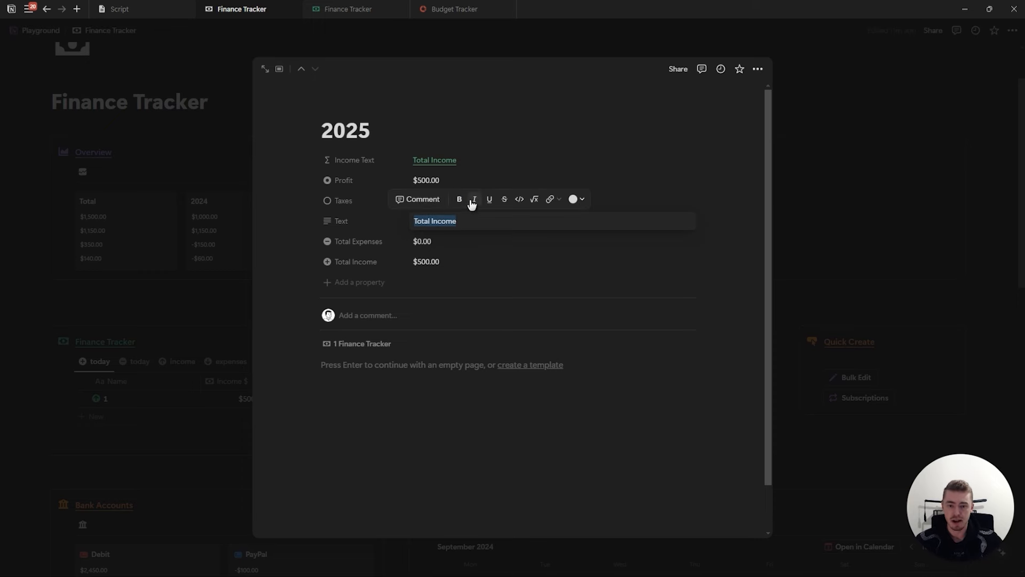
Format the text property's value as bold, underlined and green, and move the property directly below Income Text
{"action": "left_click", "coordinate": [460, 199]}
{"action": "left_click", "coordinate": [573, 198]}
{"action": "left_click", "coordinate": [551, 329]}
{"action": "key", "text": "Escape"}
{"action": "left_click_drag", "start_coordinate": [335, 225], "coordinate": [344, 187]}
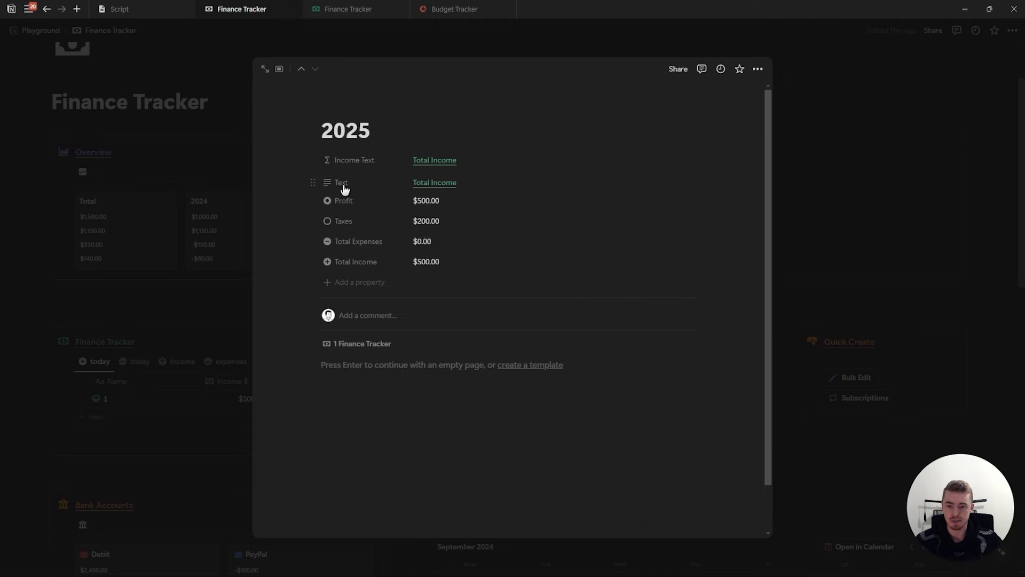
Show the Income Text property above Total Income on the Overview gallery cards
{"action": "left_click", "coordinate": [201, 182]}
{"action": "left_click", "coordinate": [905, 172]}
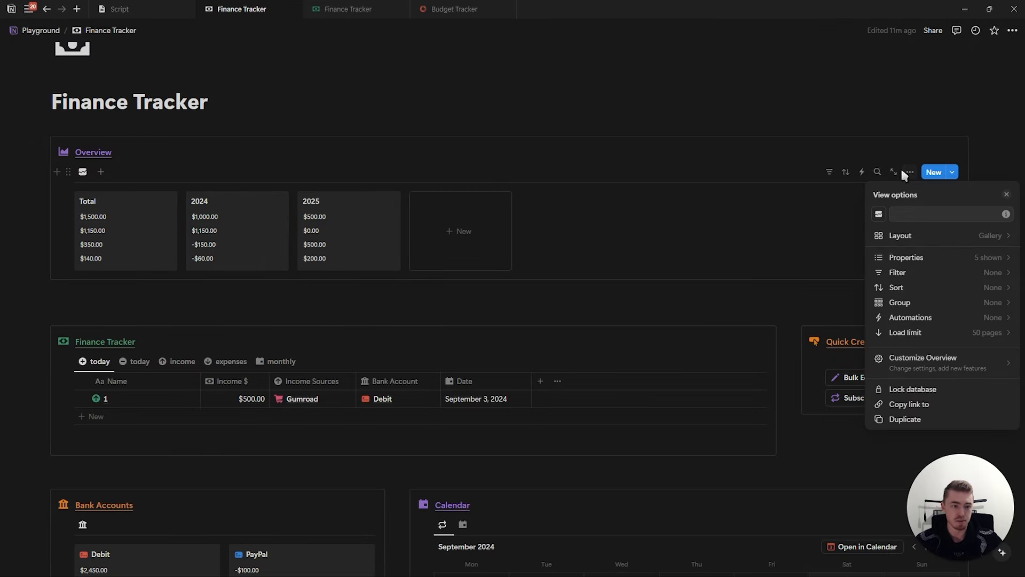
{"action": "left_click", "coordinate": [902, 259]}
{"action": "left_click_drag", "start_coordinate": [956, 373], "coordinate": [961, 269]}
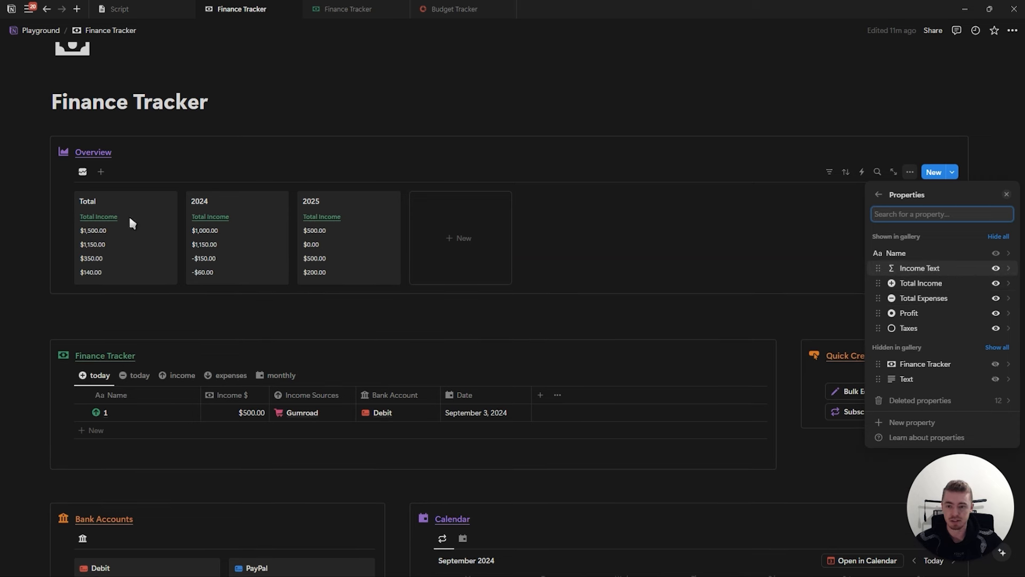
Show the Text property below Income Text on the Overview cards, and delete that property from the 2025 page
{"action": "left_click_drag", "start_coordinate": [941, 378], "coordinate": [932, 283]}
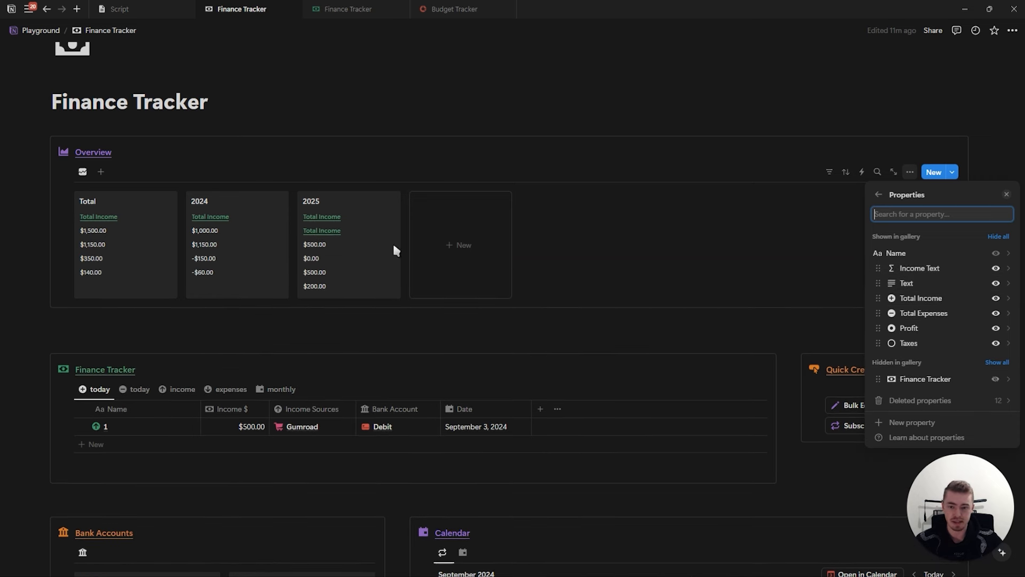
{"action": "left_click", "coordinate": [323, 241]}
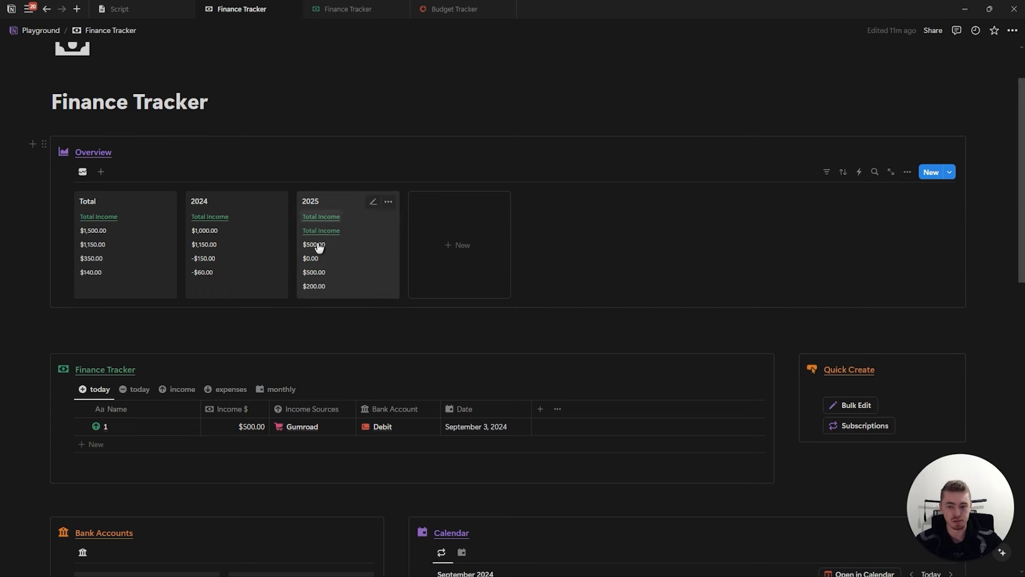
{"action": "left_click", "coordinate": [362, 243]}
{"action": "left_click", "coordinate": [341, 181]}
{"action": "left_click", "coordinate": [377, 287]}
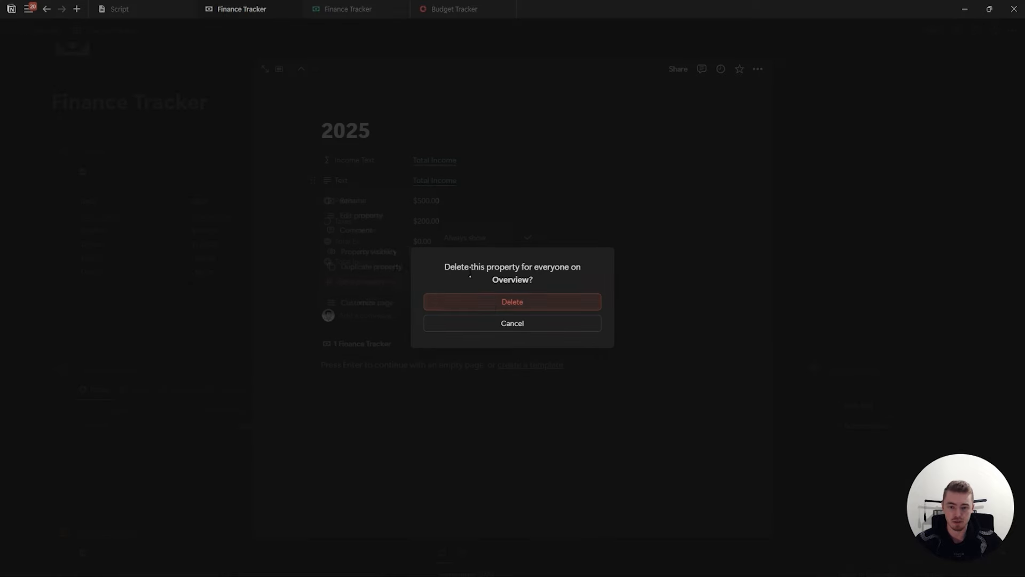
{"action": "left_click", "coordinate": [488, 302]}
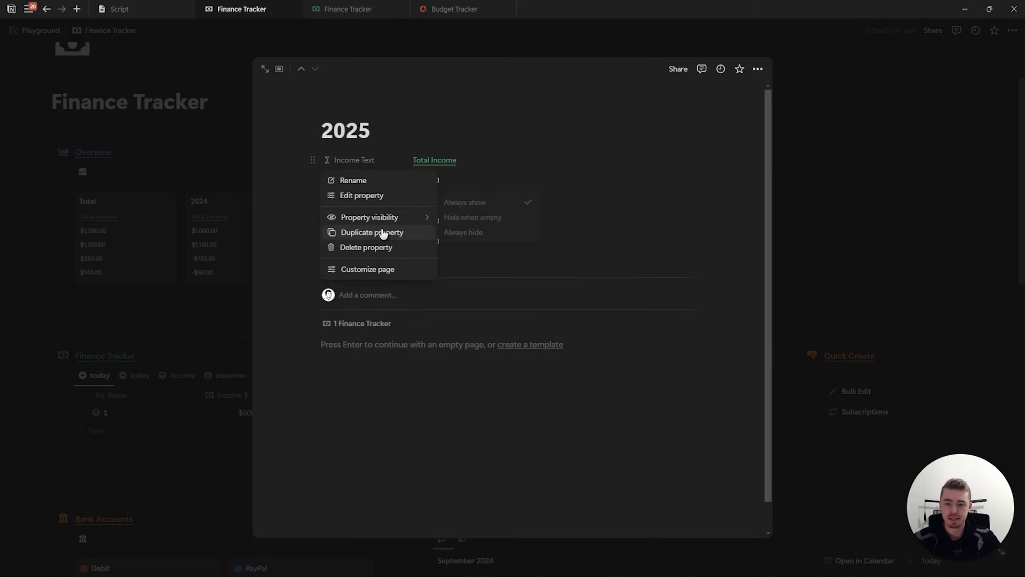
Duplicate the Income Text property and rearrange the 2025 page so Total Income sits directly below Income Text
{"action": "left_click", "coordinate": [374, 231]}
{"action": "left_click_drag", "start_coordinate": [369, 184], "coordinate": [366, 211]}
{"action": "left_click_drag", "start_coordinate": [362, 264], "coordinate": [376, 187]}
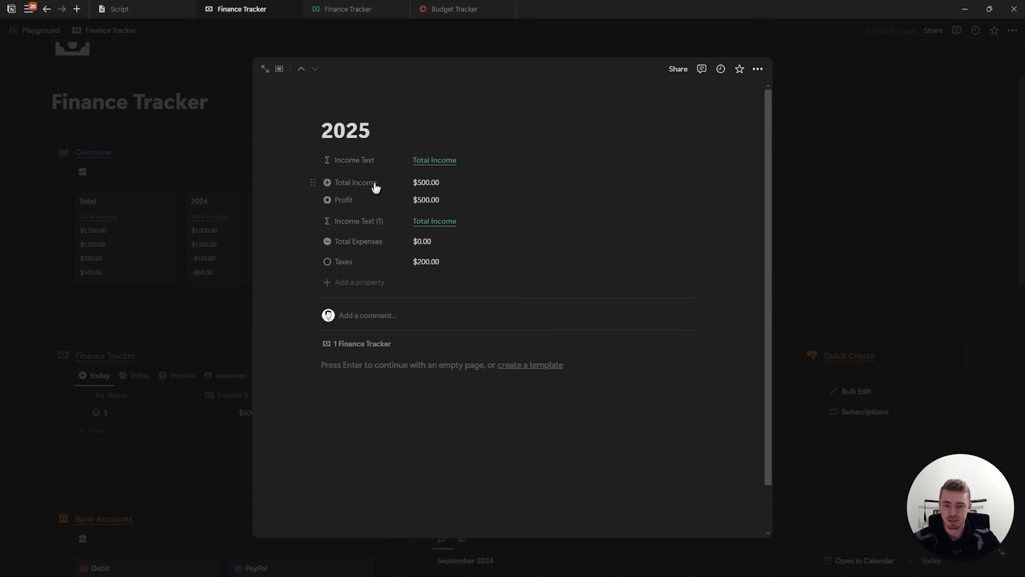
Place the duplicated Income Text property above Total Expenses and rename it "Expense Text"
{"action": "left_click", "coordinate": [368, 221]}
{"action": "left_click", "coordinate": [367, 222]}
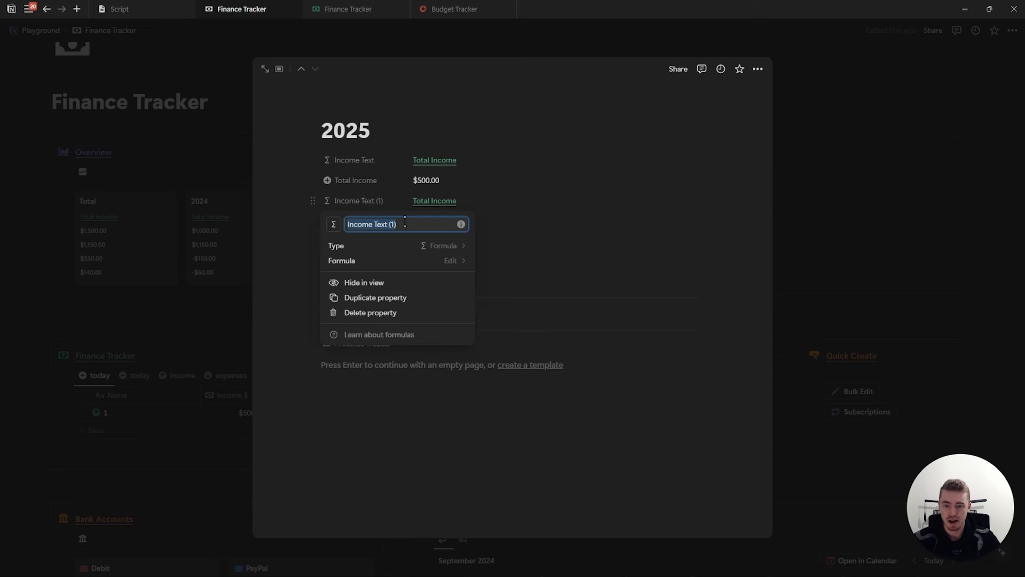
{"action": "key", "text": "BackSpace"}
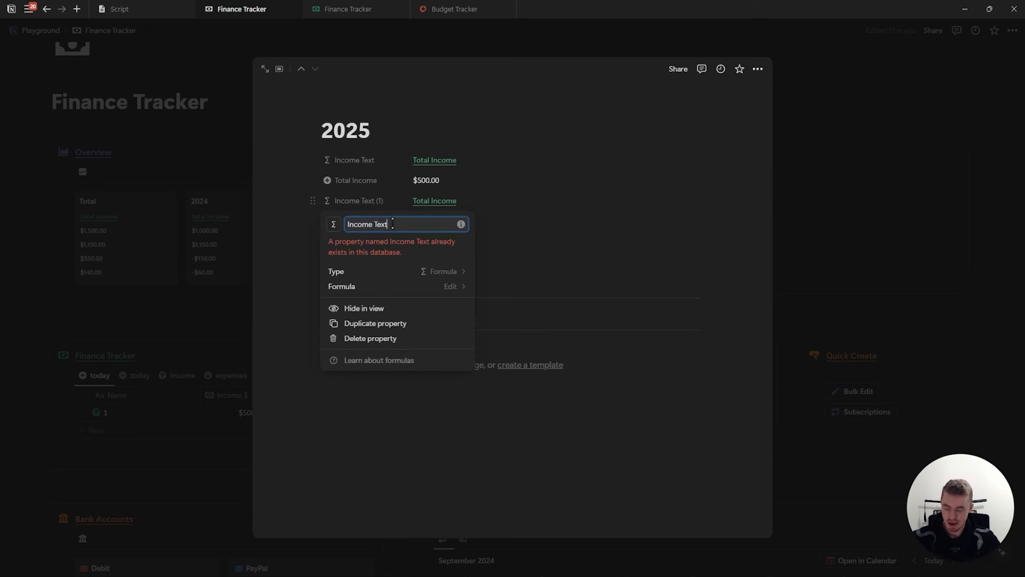
{"action": "type", "text": "Expens"}
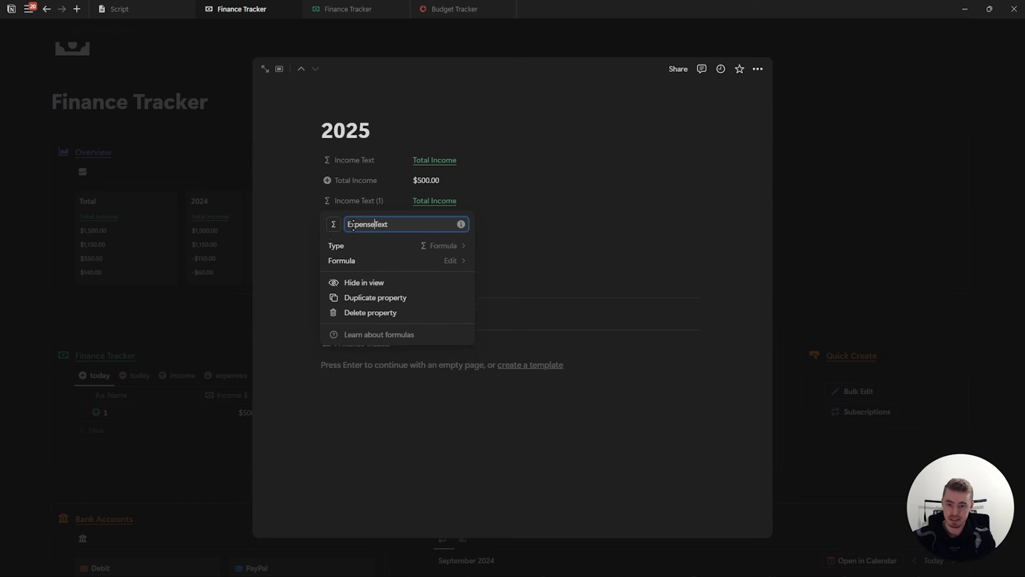
{"action": "key", "text": "Return"}
Set the Expense Text formula to "Total Expenses".style("b", "u", "red")
{"action": "left_click", "coordinate": [447, 201]}
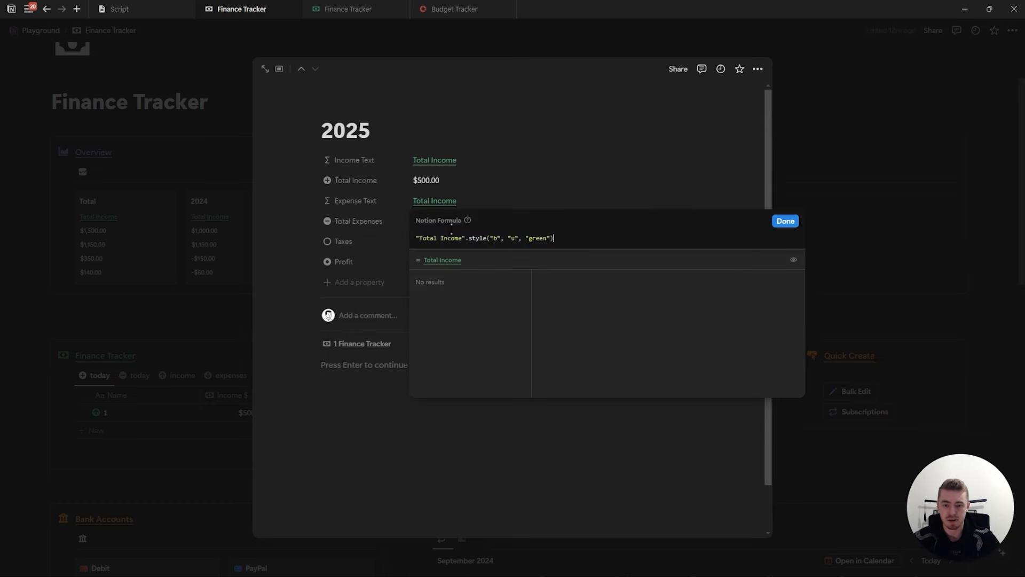
{"action": "double_click", "coordinate": [447, 237]}
{"action": "type", "text": "E"}
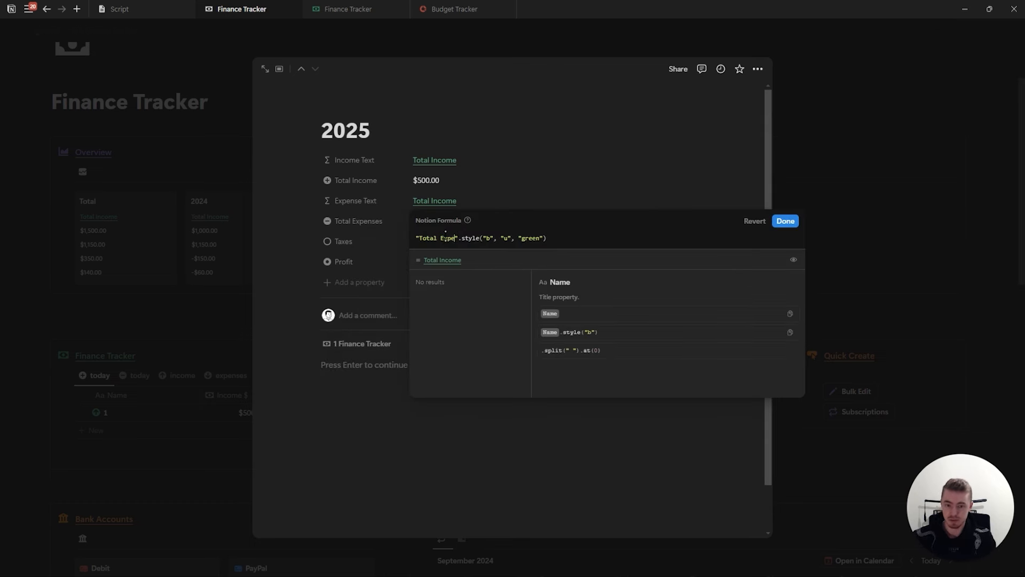
{"action": "type", "text": "xpenses"}
{"action": "double_click", "coordinate": [543, 238]}
{"action": "type", "text": "re"}
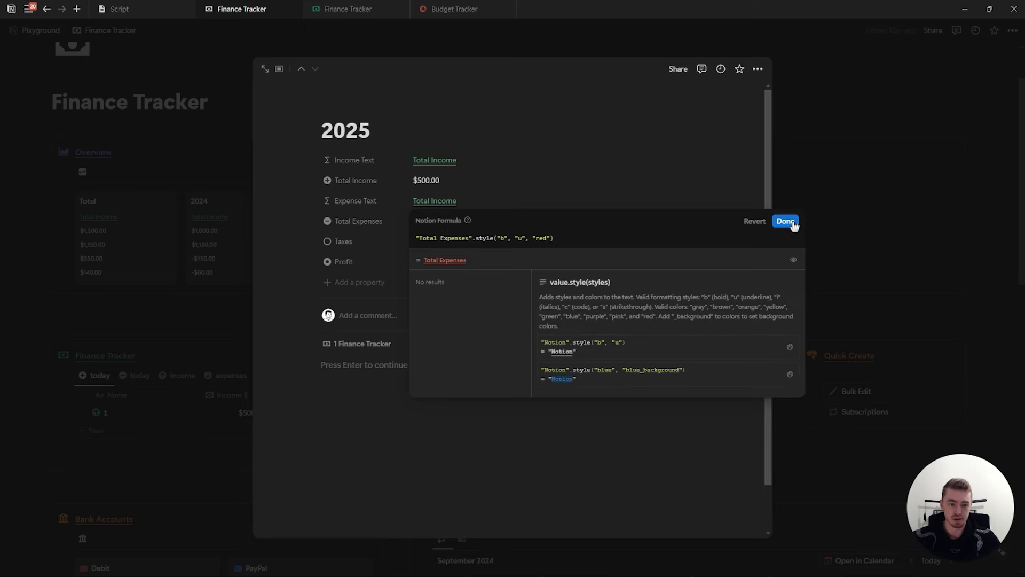
{"action": "type", "text": "d"}
{"action": "left_click", "coordinate": [793, 223]}
Show the Expense Text property above Total Expenses on the Overview gallery cards
{"action": "left_click", "coordinate": [927, 178]}
{"action": "left_click", "coordinate": [910, 172]}
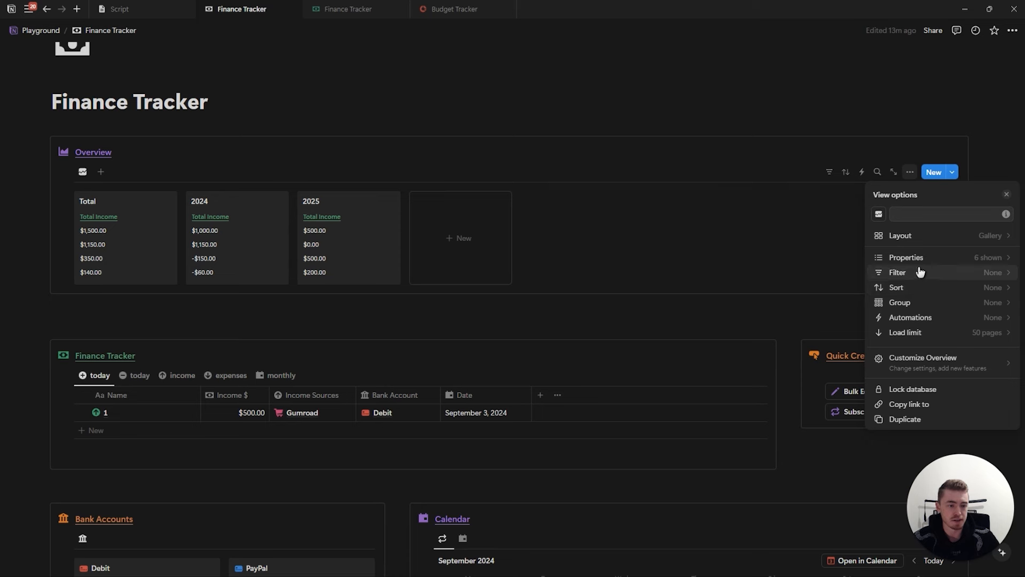
{"action": "left_click", "coordinate": [918, 258]}
{"action": "left_click_drag", "start_coordinate": [911, 378], "coordinate": [929, 302]}
{"action": "left_click", "coordinate": [1007, 195]}
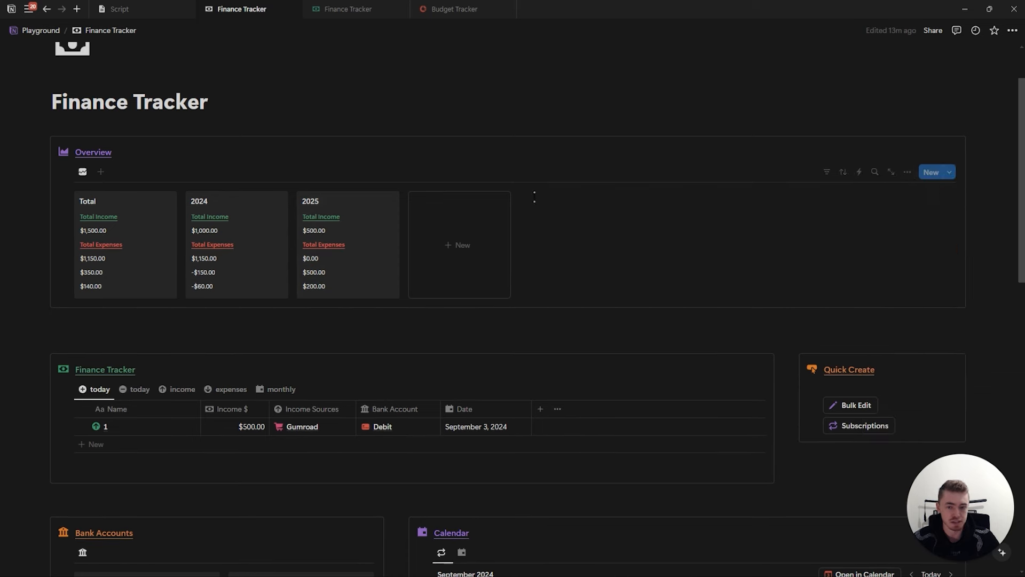
Duplicate Expense Text twice on the 2025 page and position the copies above Profit and Taxes
{"action": "left_click", "coordinate": [381, 259]}
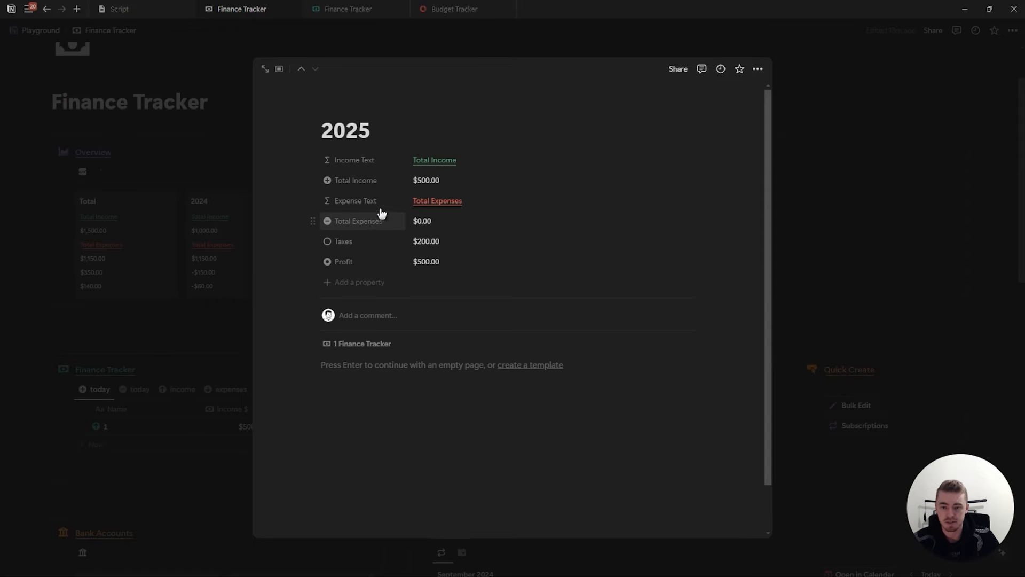
{"action": "left_click", "coordinate": [356, 201]}
{"action": "left_click", "coordinate": [389, 274]}
{"action": "left_click", "coordinate": [382, 224]}
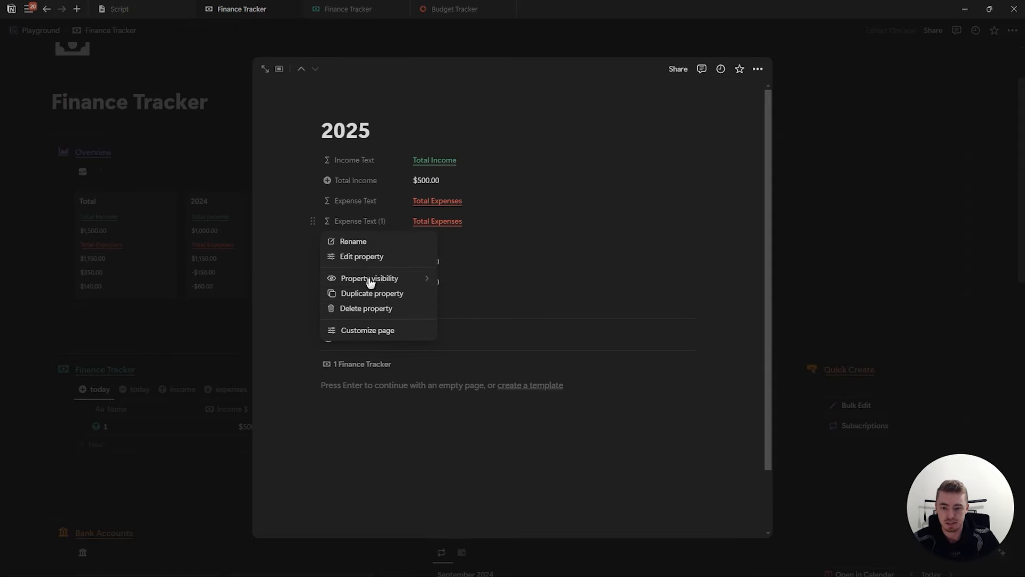
{"action": "left_click", "coordinate": [368, 292]}
{"action": "left_click_drag", "start_coordinate": [383, 246], "coordinate": [359, 248]}
Rename the Expense Text copy above Profit as "Profit Text"
{"action": "left_click", "coordinate": [359, 247]}
{"action": "type", "text": "P"}
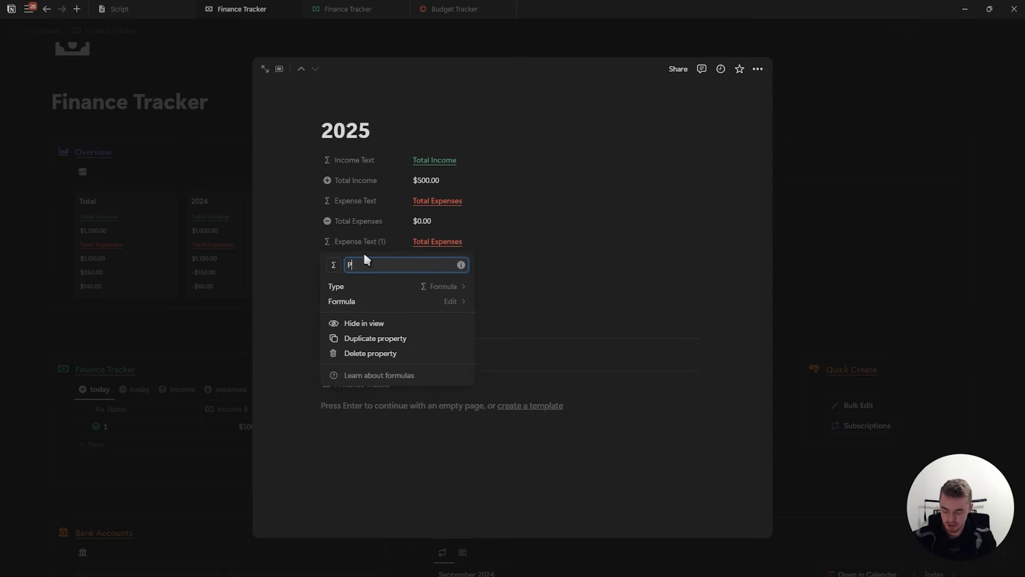
{"action": "type", "text": "rofits"}
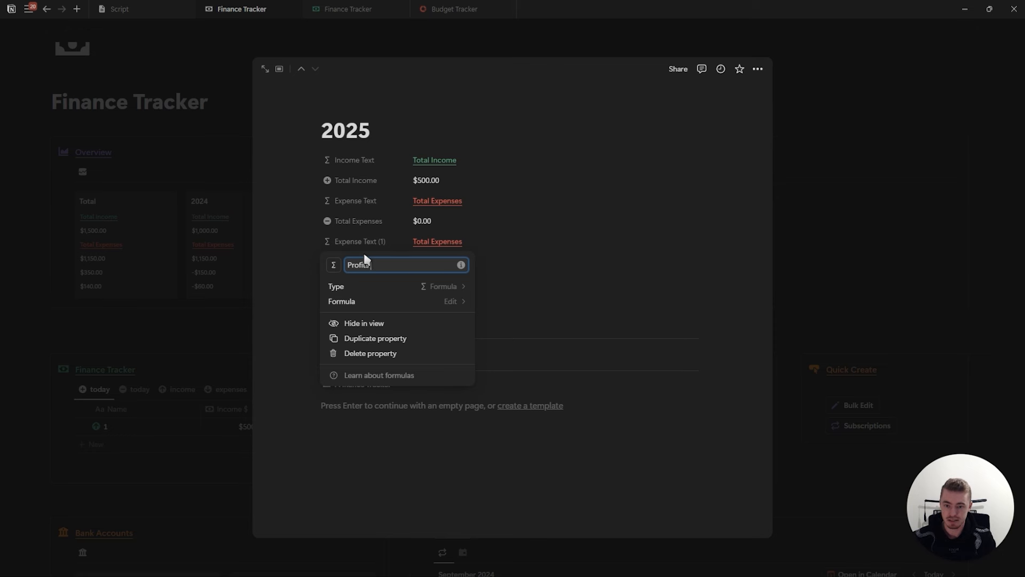
{"action": "key", "text": "BackSpace"}
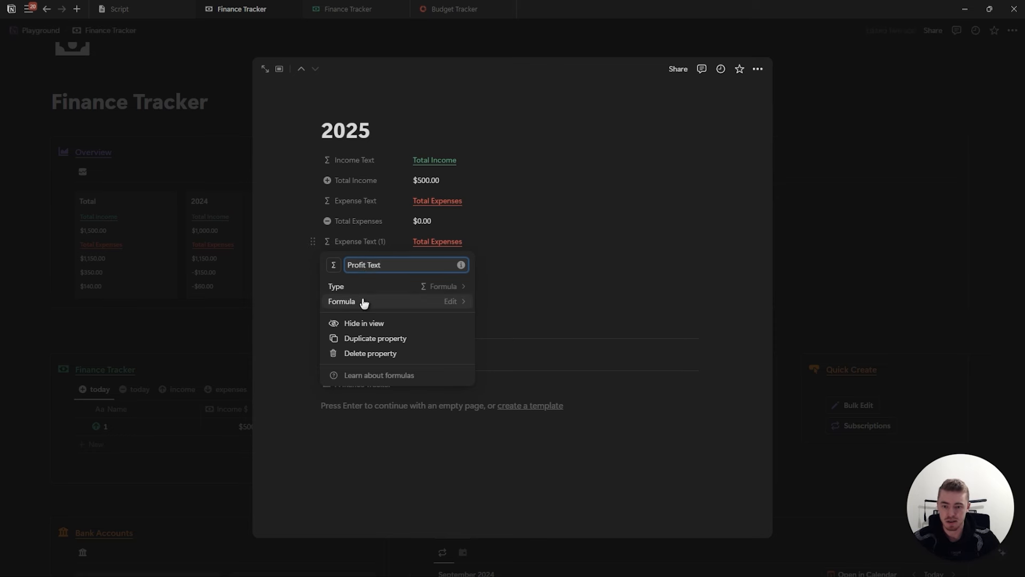
Set the Profit Text formula to "Total Profit".style("b", "u", "blue")
{"action": "left_click", "coordinate": [374, 300]}
{"action": "double_click", "coordinate": [124, 337]}
{"action": "type", "text": "P"}
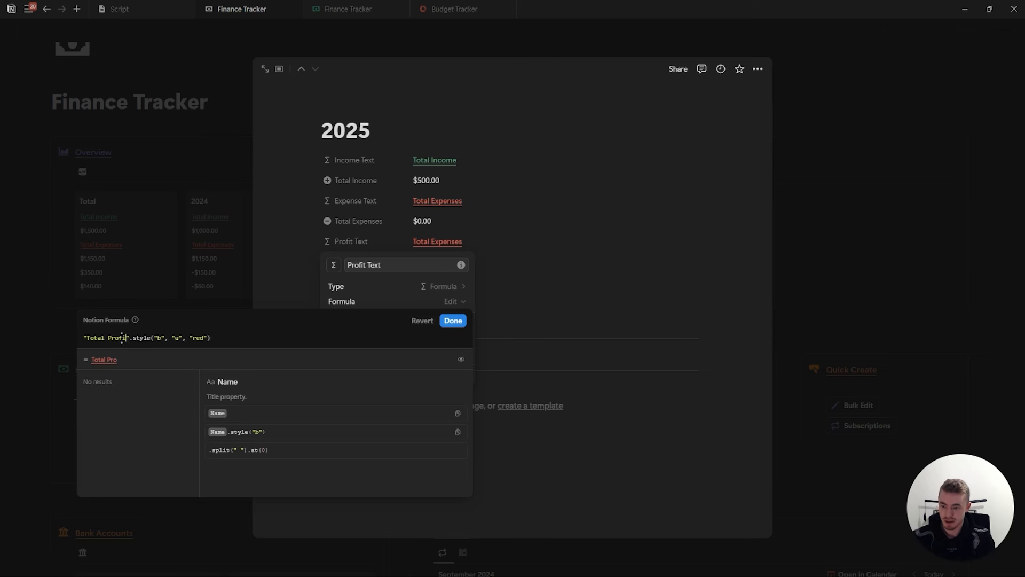
{"action": "double_click", "coordinate": [203, 337]}
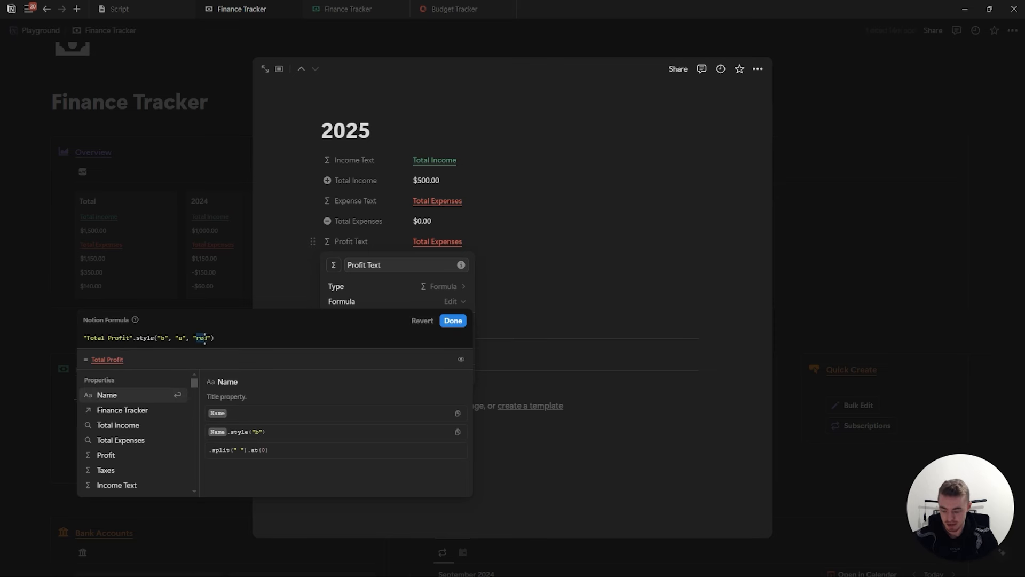
{"action": "type", "text": "blu"}
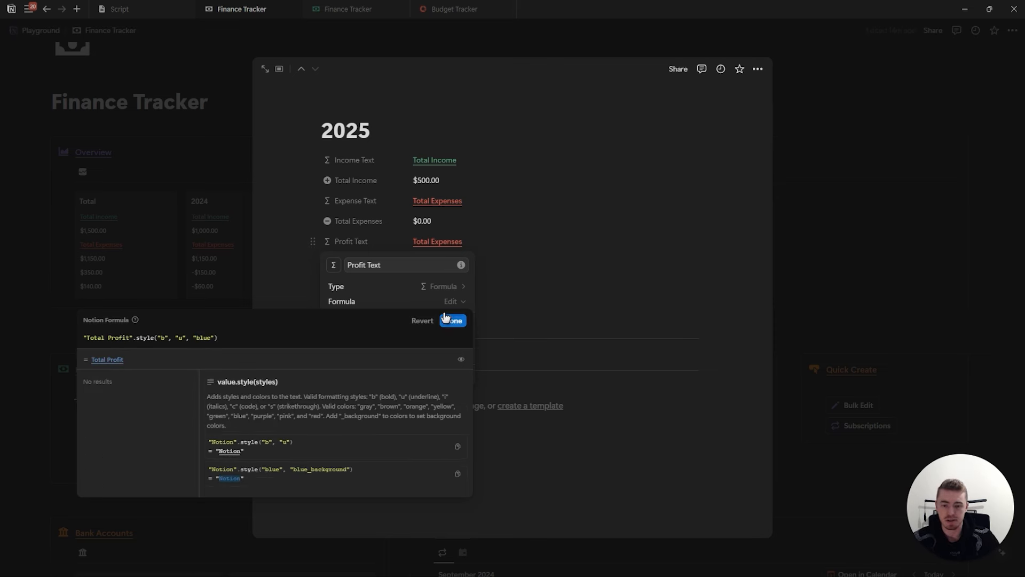
{"action": "left_click", "coordinate": [446, 319]}
Rename the Expense Text copy above Taxes as "Taxes Text"
{"action": "left_click", "coordinate": [373, 281]}
{"action": "left_click", "coordinate": [361, 299]}
{"action": "type", "text": "Taxes Text"}
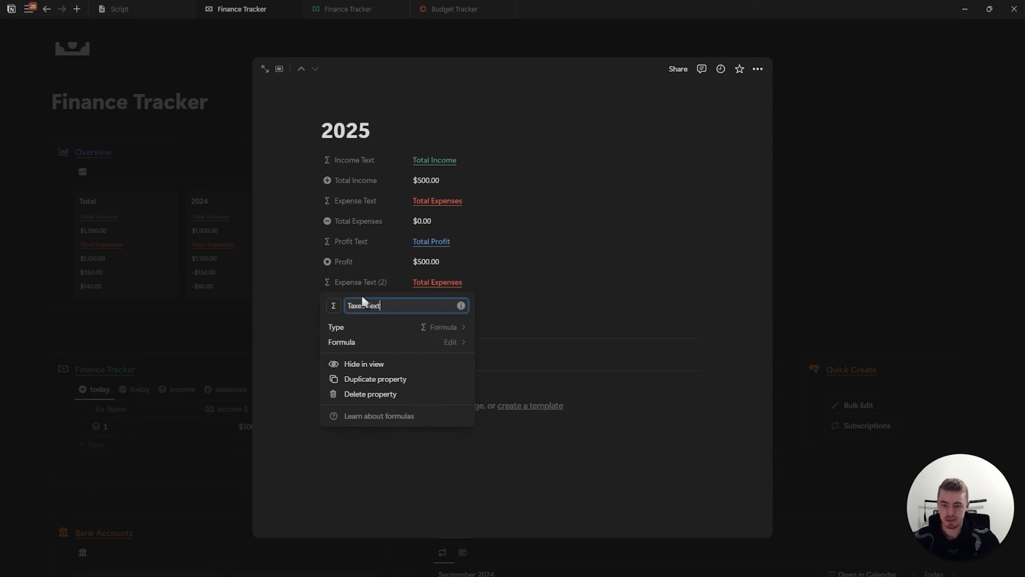
{"action": "key", "text": "Return"}
Set the Taxes Text formula to "Total Taxes".style("b", "u", "purple")
{"action": "left_click", "coordinate": [428, 283]}
{"action": "double_click", "coordinate": [453, 319]}
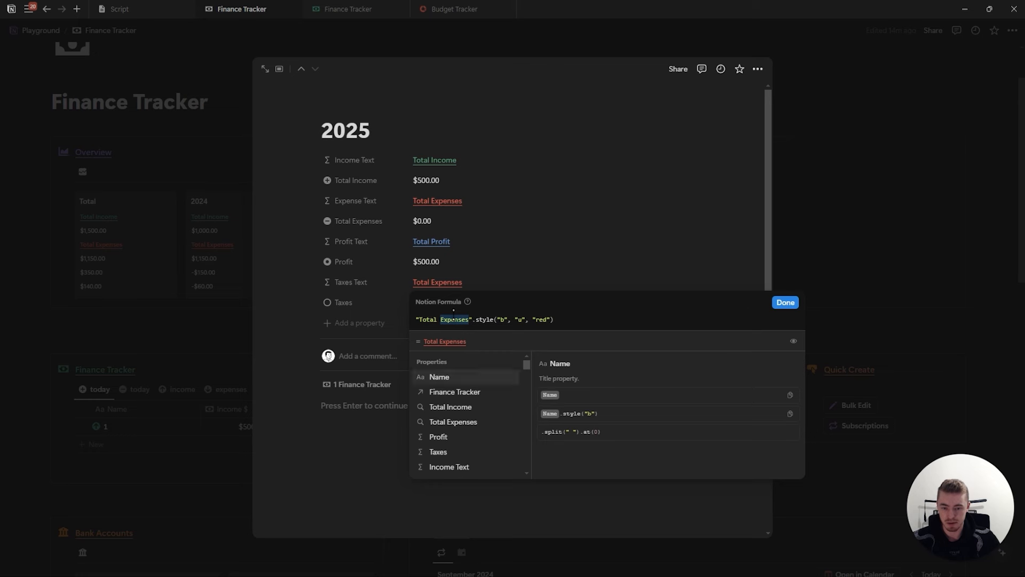
{"action": "type", "text": "Tax"}
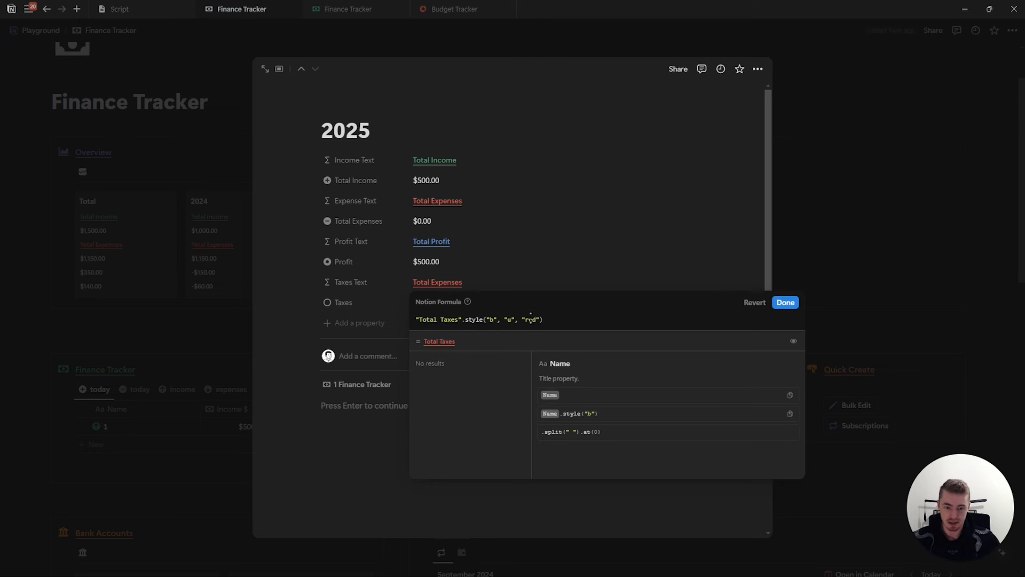
{"action": "double_click", "coordinate": [531, 318]}
{"action": "type", "text": "purpl"}
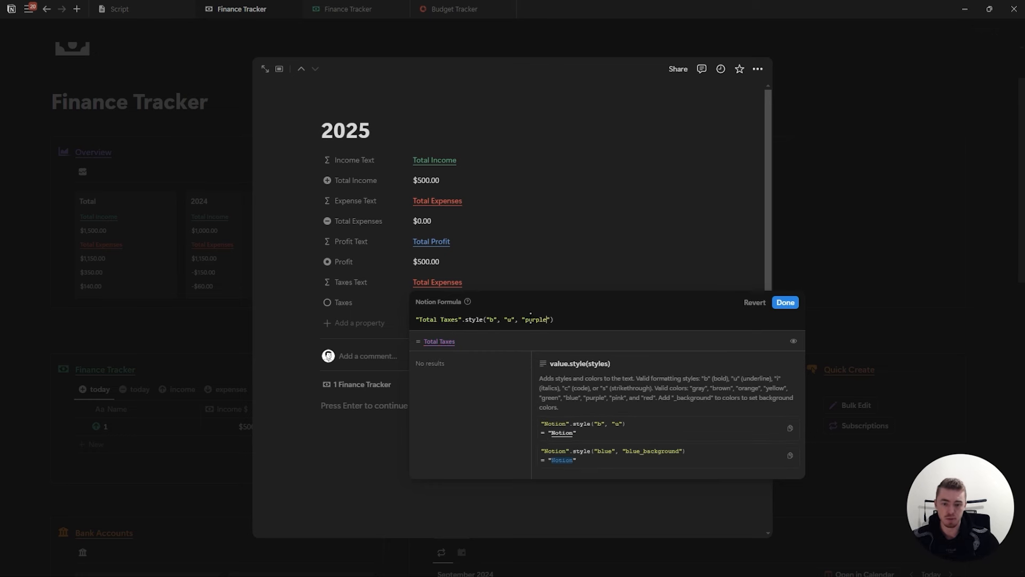
{"action": "left_click", "coordinate": [785, 302]}
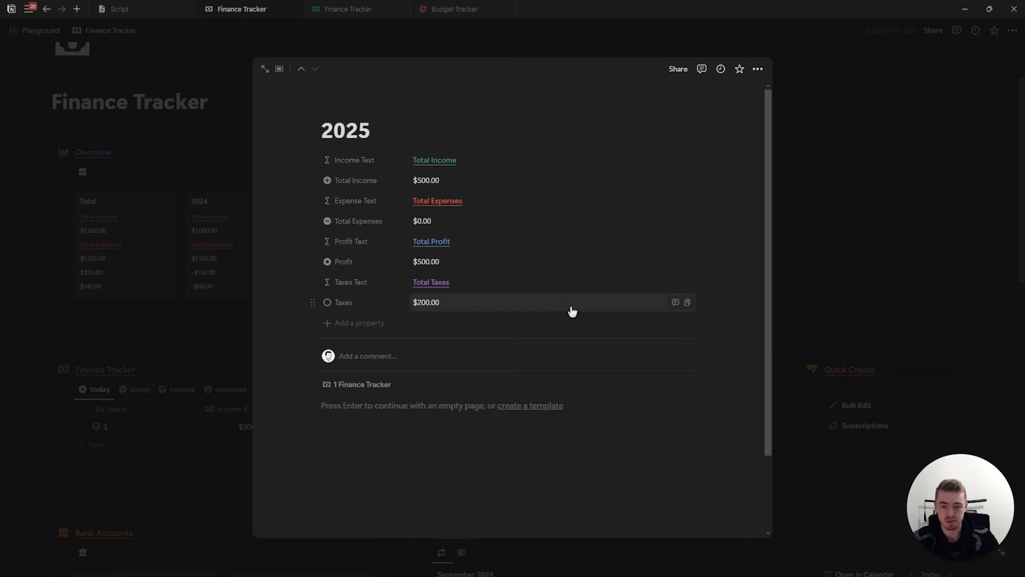
Show Profit Text and Taxes Text on the Overview gallery cards, placed directly above Profit and Taxes
{"action": "left_click", "coordinate": [890, 191]}
{"action": "left_click", "coordinate": [910, 172]}
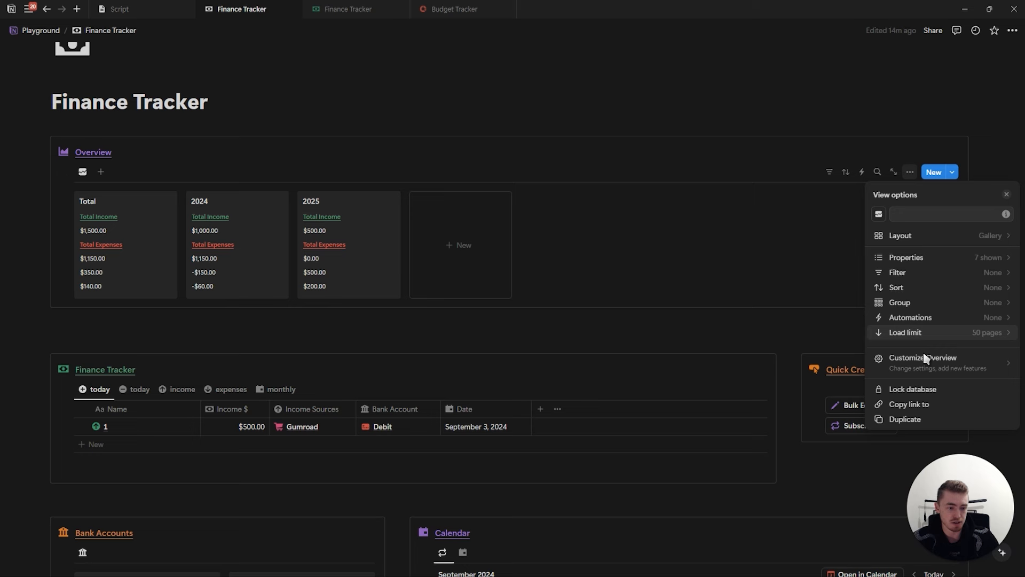
{"action": "left_click", "coordinate": [914, 258]}
{"action": "left_click_drag", "start_coordinate": [910, 401], "coordinate": [909, 330]}
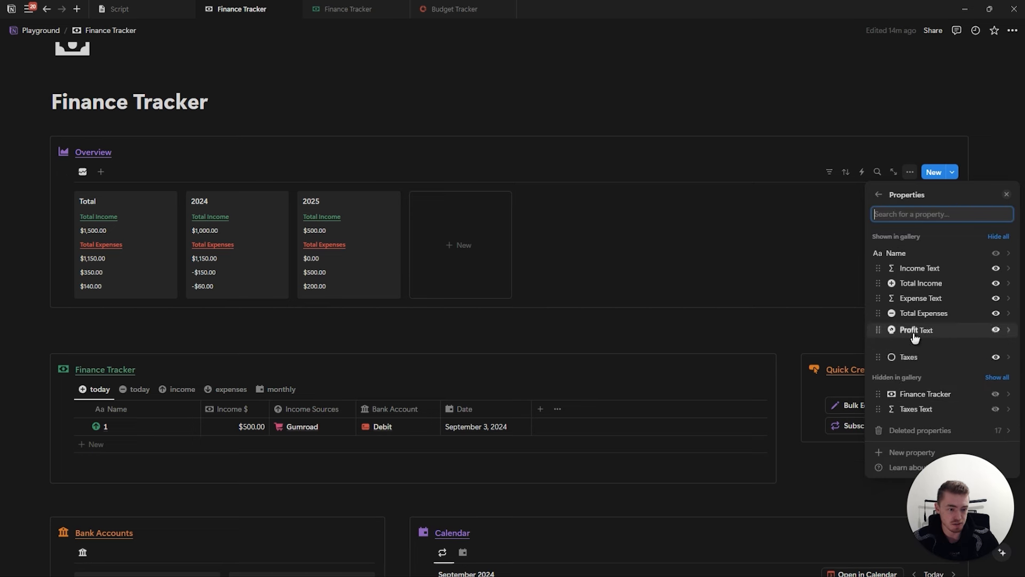
{"action": "left_click_drag", "start_coordinate": [913, 408], "coordinate": [919, 361]}
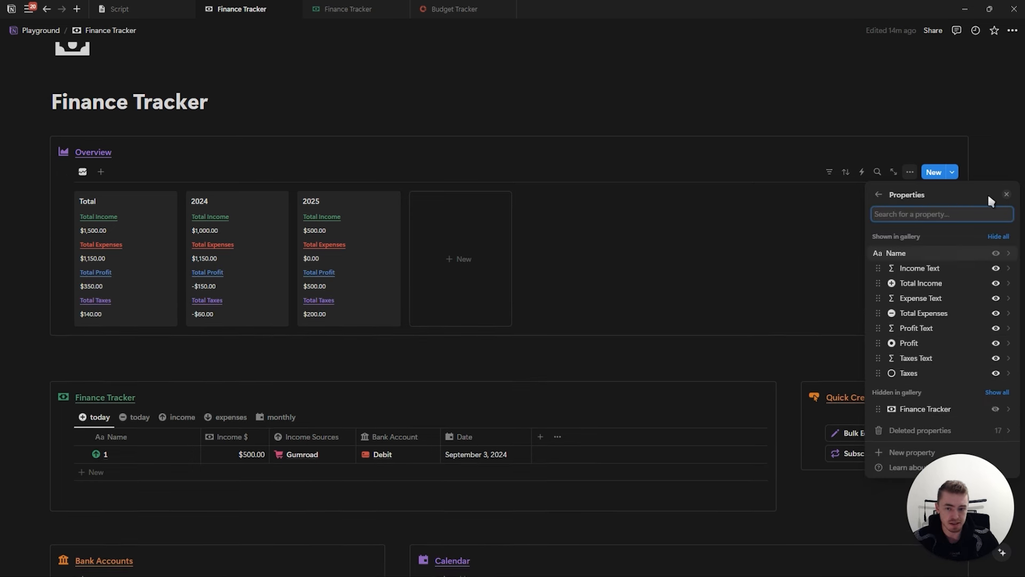
{"action": "left_click", "coordinate": [1008, 196]}
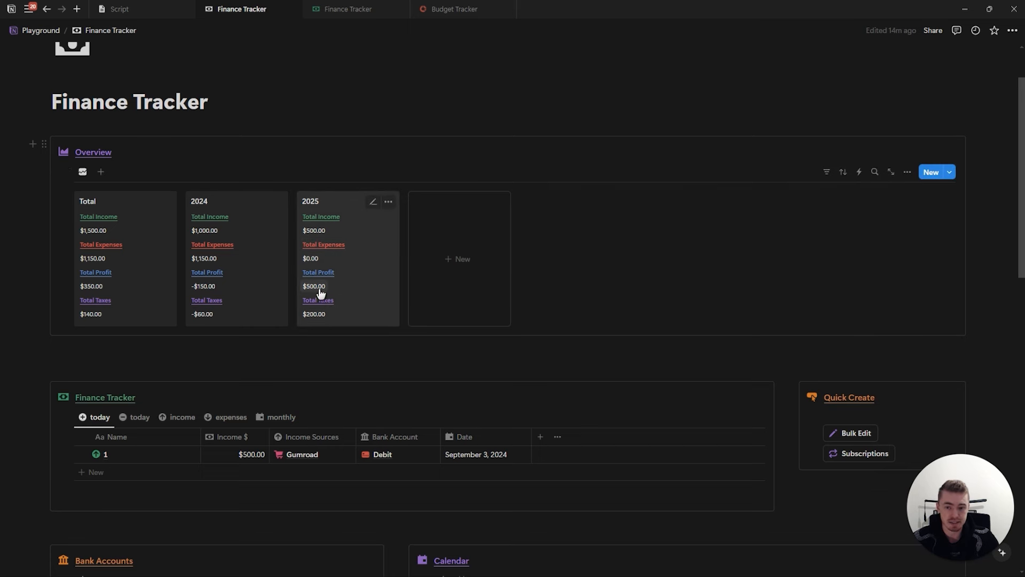
Add a formula property named "Space 1" to the 2025 page of the Overview gallery
{"action": "left_click", "coordinate": [382, 273]}
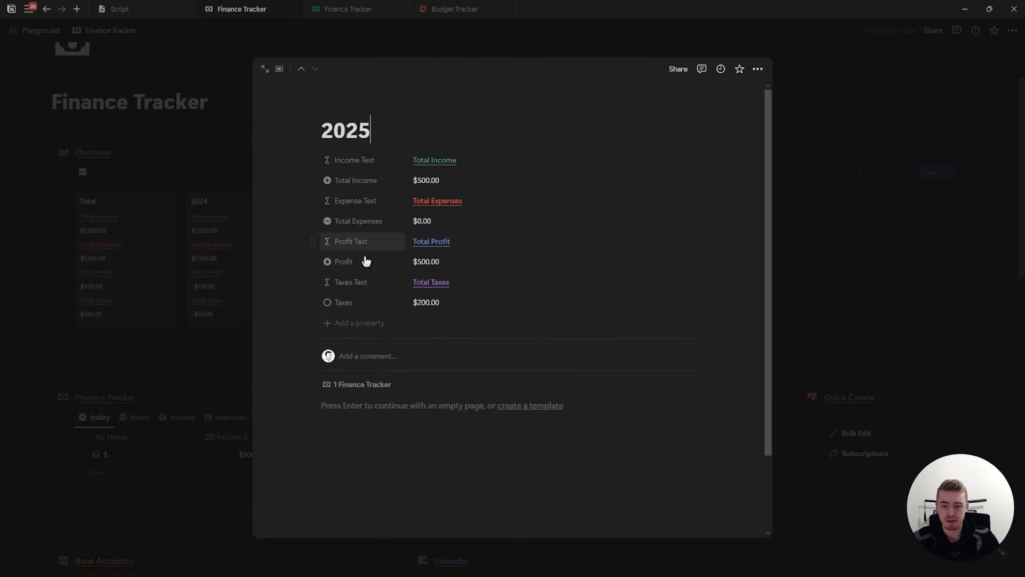
{"action": "left_click", "coordinate": [361, 324]}
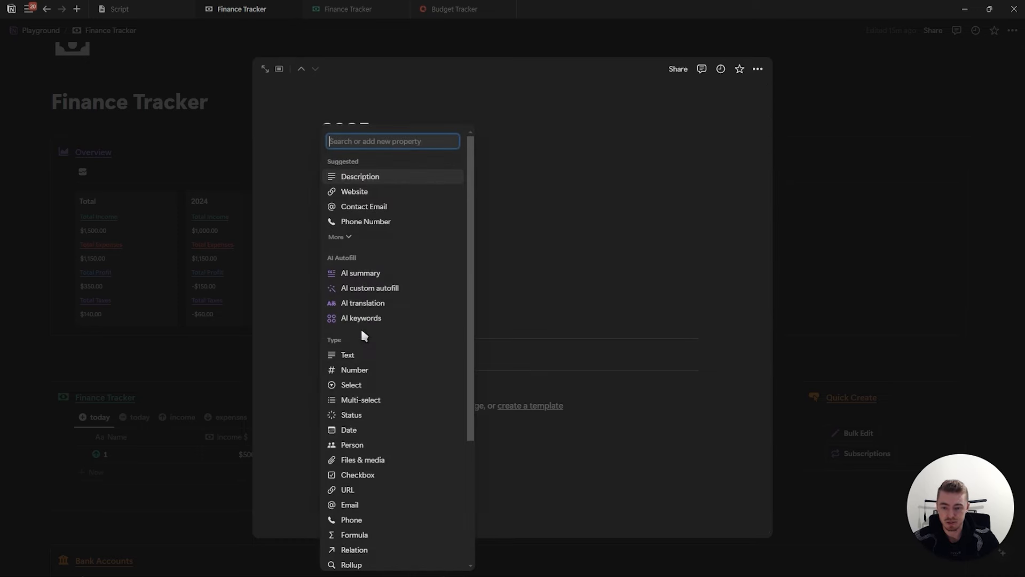
{"action": "type", "text": "f"}
{"action": "left_click", "coordinate": [355, 440]}
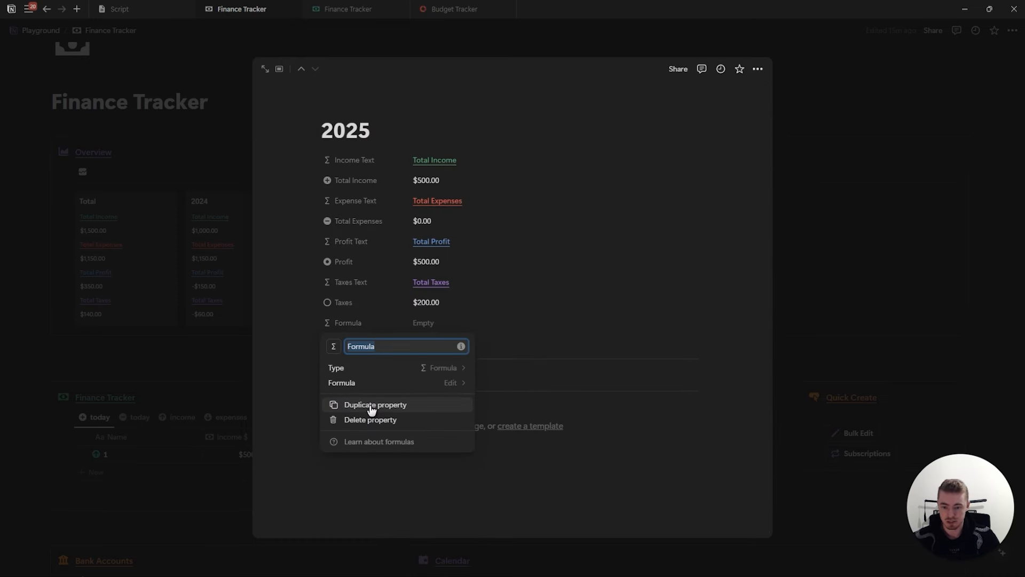
{"action": "type", "text": "Space 1"}
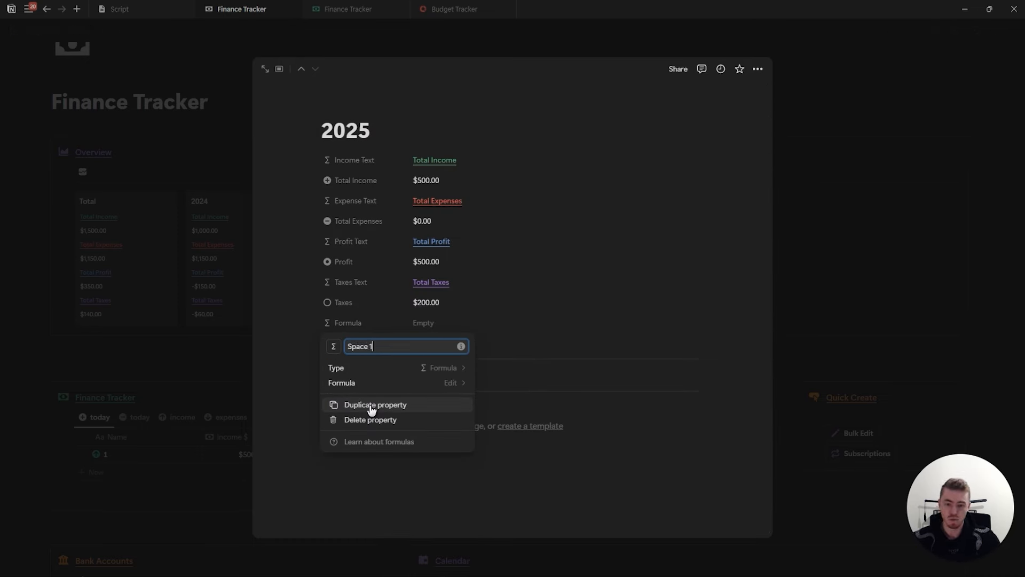
Set the Space 1 formula to " " and move the property between Total Income and Expense Text
{"action": "left_click", "coordinate": [383, 380]}
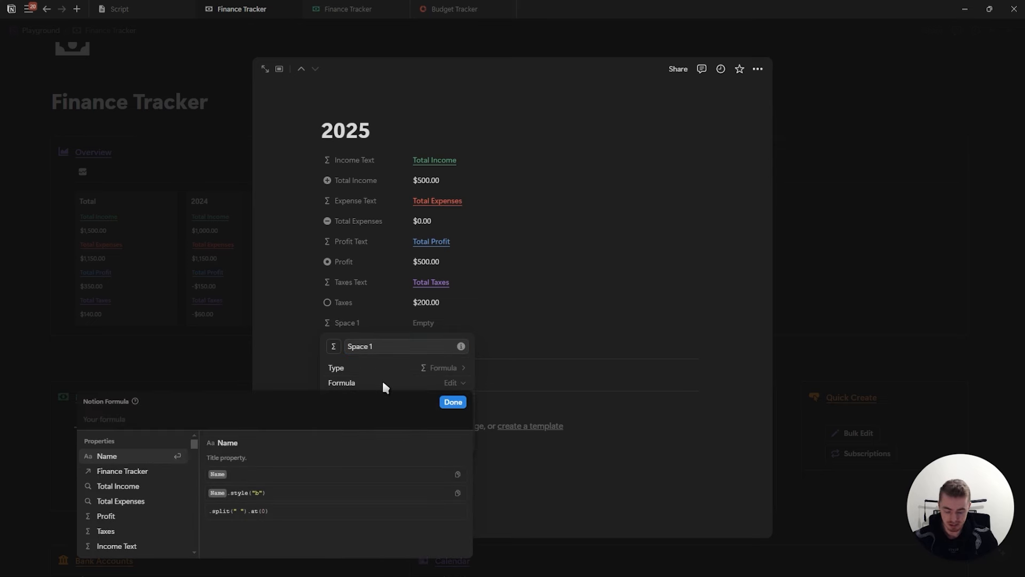
{"action": "type", "text": "\" \""}
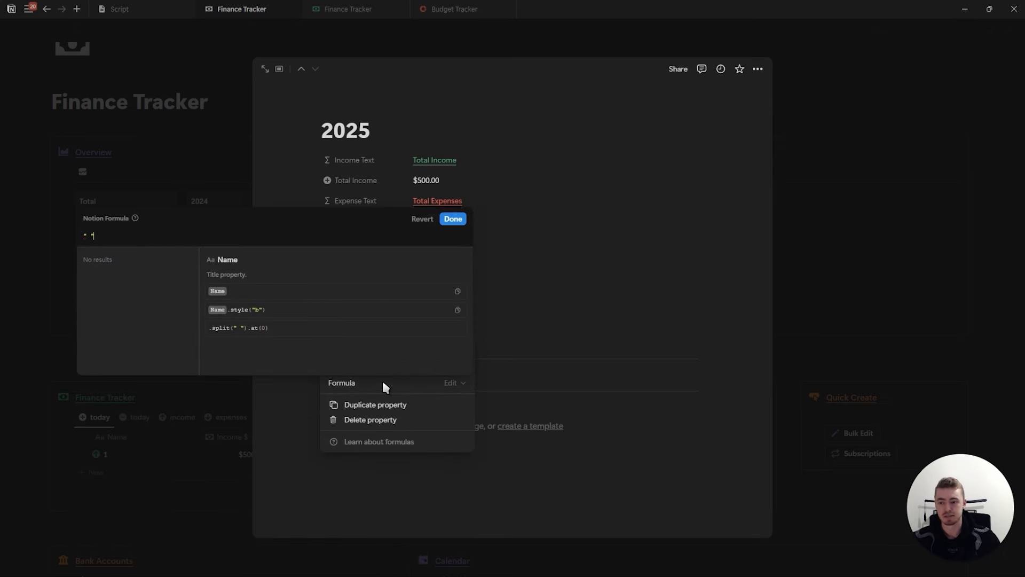
{"action": "left_click", "coordinate": [453, 219]}
{"action": "key", "text": "Escape"}
{"action": "left_click_drag", "start_coordinate": [371, 328], "coordinate": [384, 205]}
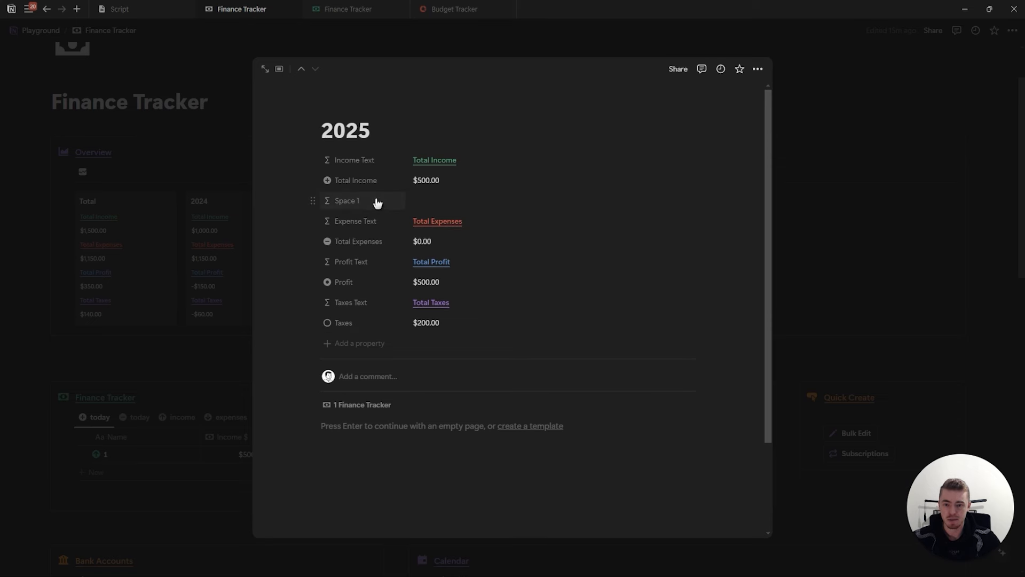
Duplicate Space 1, place the copy below Total Expenses and rename it "Space 2"
{"action": "left_click", "coordinate": [376, 202]}
{"action": "left_click", "coordinate": [371, 274]}
{"action": "left_click_drag", "start_coordinate": [368, 236], "coordinate": [381, 266]}
{"action": "left_click", "coordinate": [380, 265]}
{"action": "left_click", "coordinate": [404, 279]}
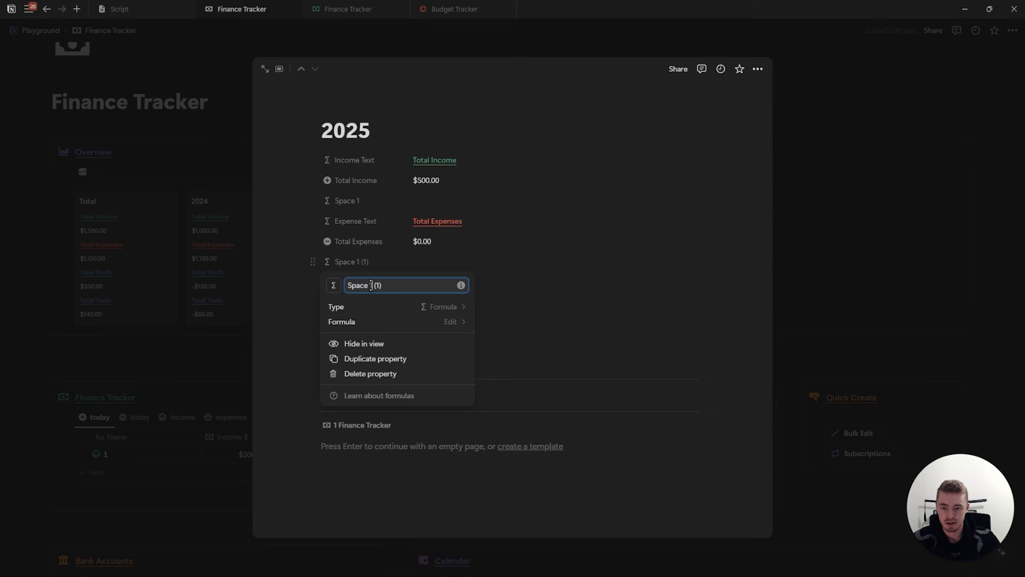
{"action": "type", "text": "Space 2"}
{"action": "key", "text": "Return"}
Duplicate Space 2, place the copy between Profit and Taxes Text and rename it "Space 3"
{"action": "left_click", "coordinate": [369, 262]}
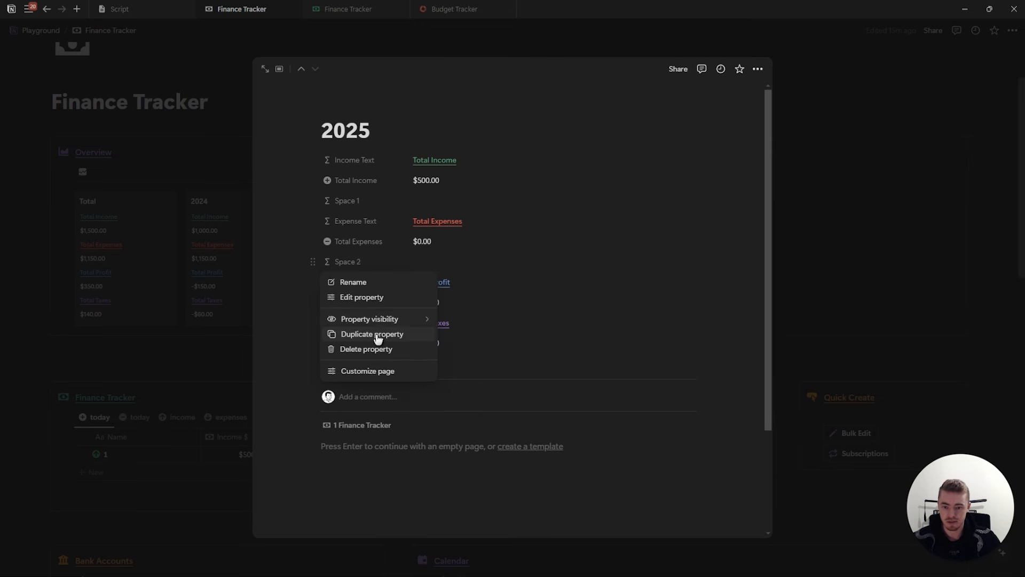
{"action": "left_click", "coordinate": [375, 335]}
{"action": "left_click_drag", "start_coordinate": [372, 286], "coordinate": [371, 324]}
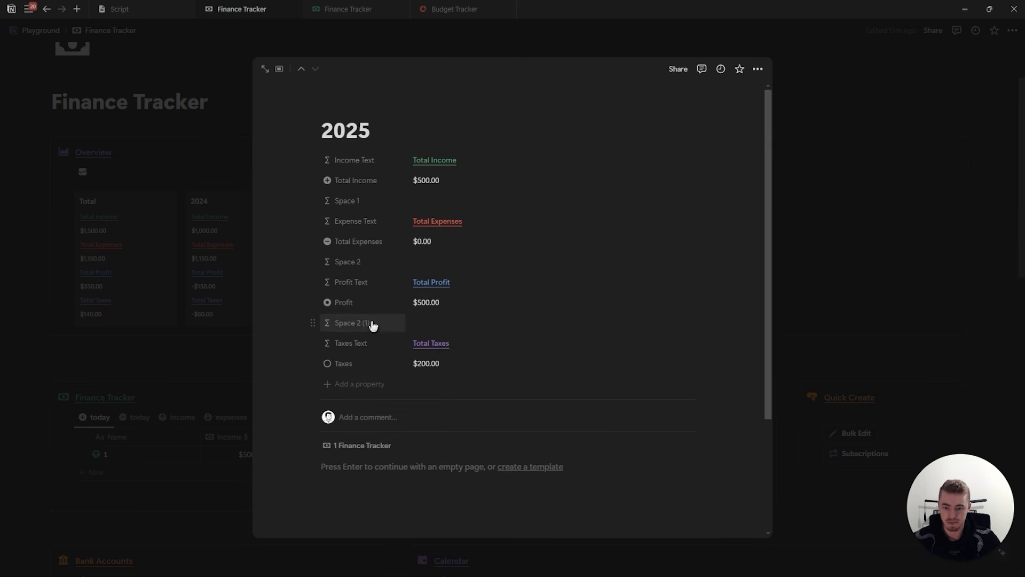
{"action": "left_click", "coordinate": [371, 323]}
{"action": "left_click", "coordinate": [379, 342]}
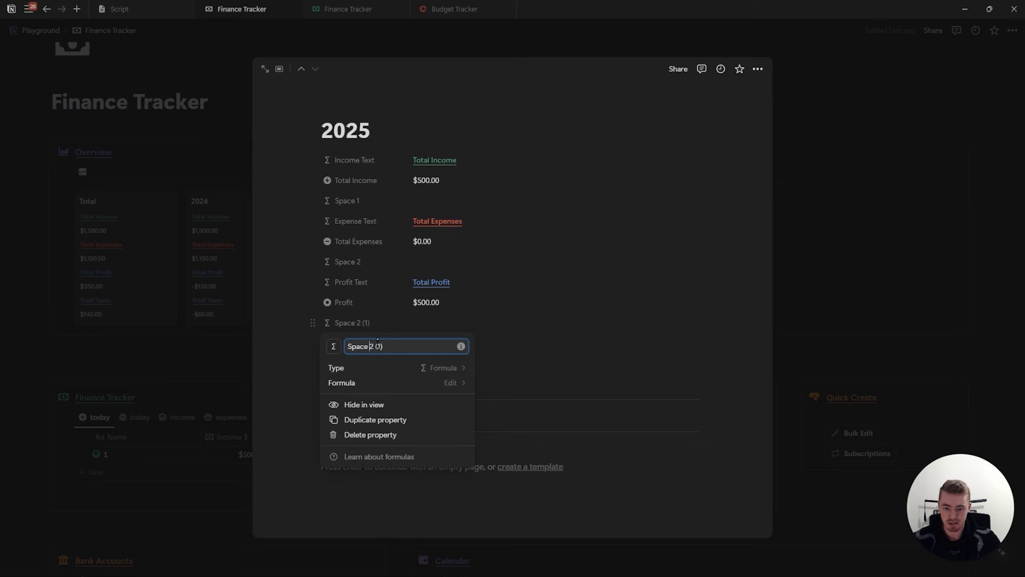
{"action": "type", "text": "Space 3"}
{"action": "key", "text": "Return"}
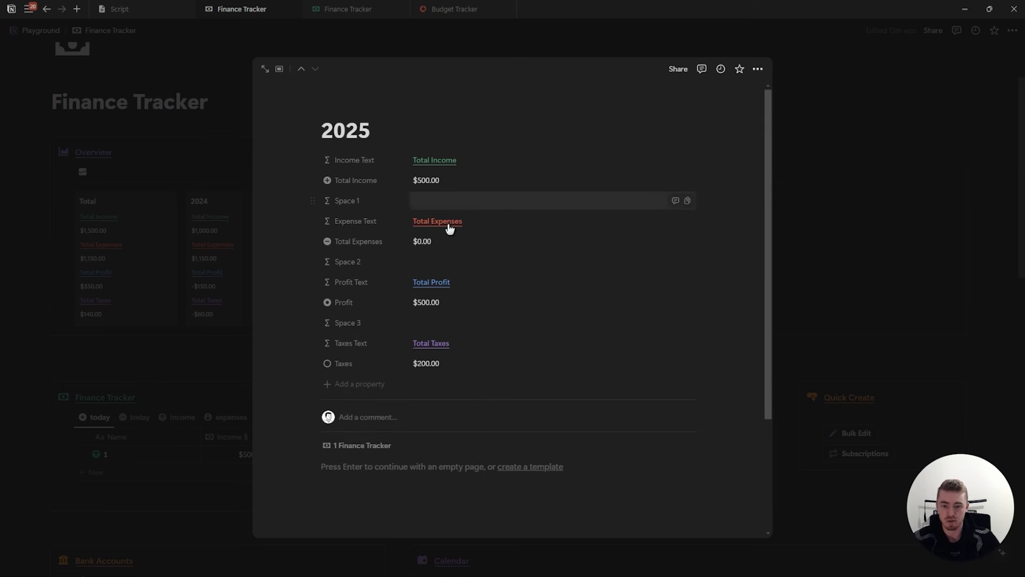
Duplicate Space 3, place the copy below Taxes, rename it "Space 4" and close the 2025 page
{"action": "left_click", "coordinate": [363, 323]}
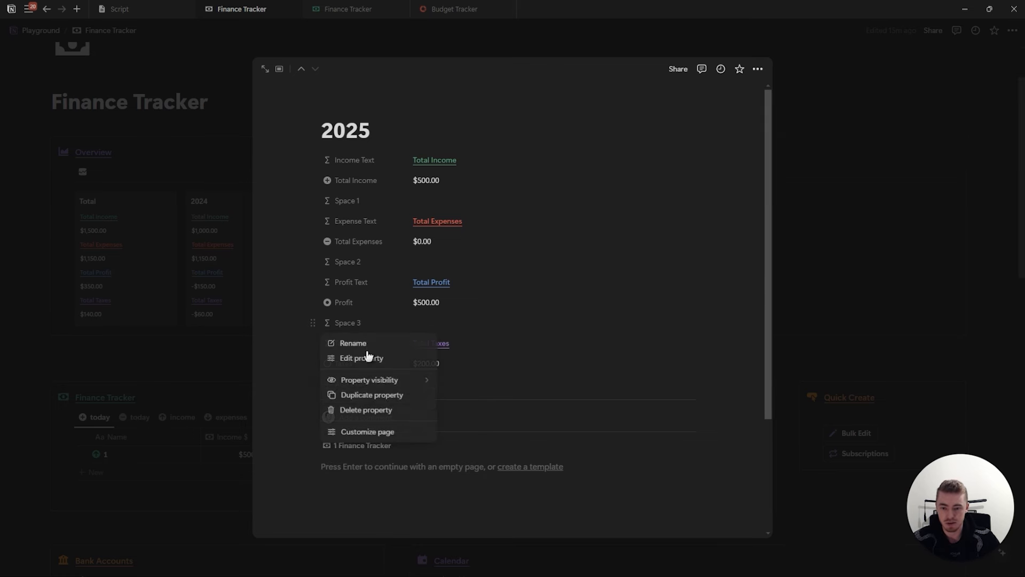
{"action": "left_click", "coordinate": [367, 394]}
{"action": "left_click_drag", "start_coordinate": [367, 344], "coordinate": [369, 385]}
{"action": "left_click", "coordinate": [369, 384]}
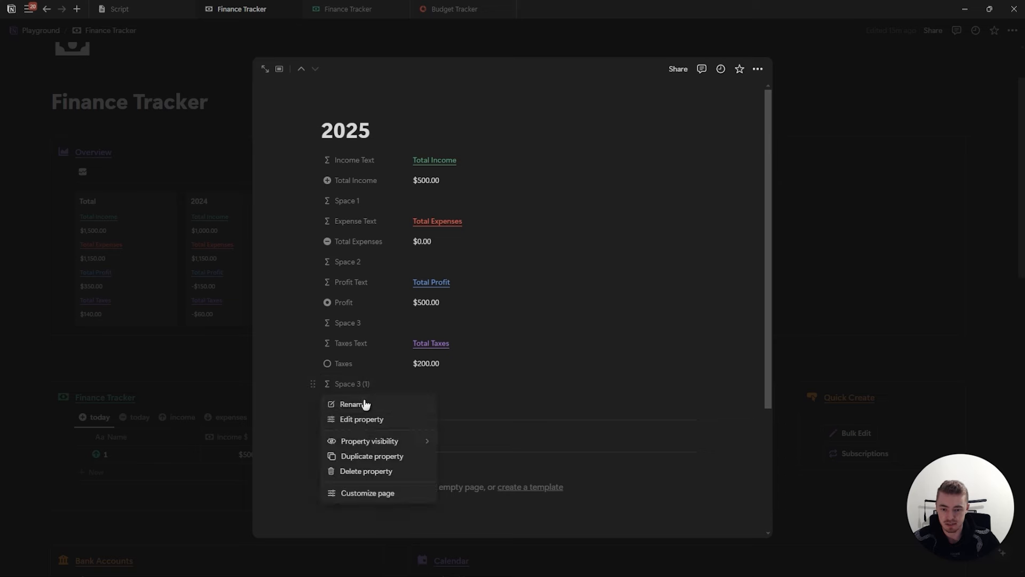
{"action": "left_click", "coordinate": [366, 403]}
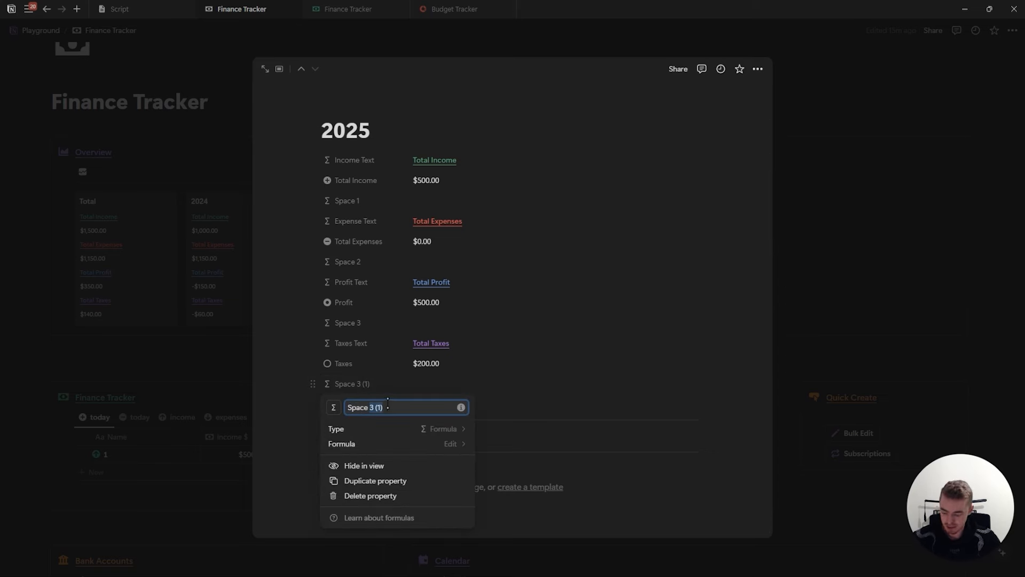
{"action": "type", "text": "Space 4"}
{"action": "key", "text": "Return"}
{"action": "left_click", "coordinate": [906, 224]}
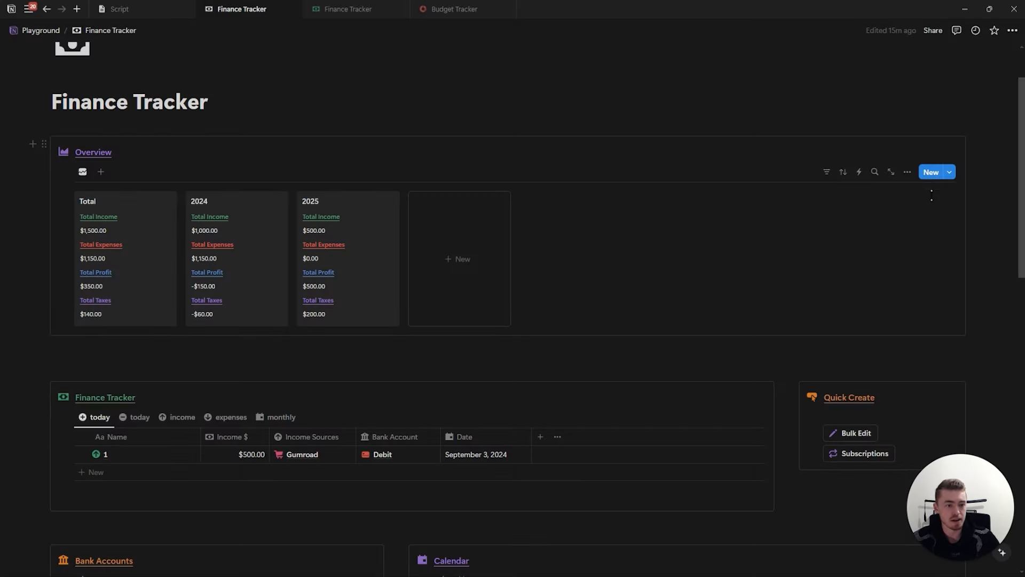
Show Space 1 to Space 4 on the Overview cards, placed below Total Income, Total Expenses, Profit and Taxes respectively
{"action": "left_click", "coordinate": [908, 172]}
{"action": "left_click", "coordinate": [914, 258]}
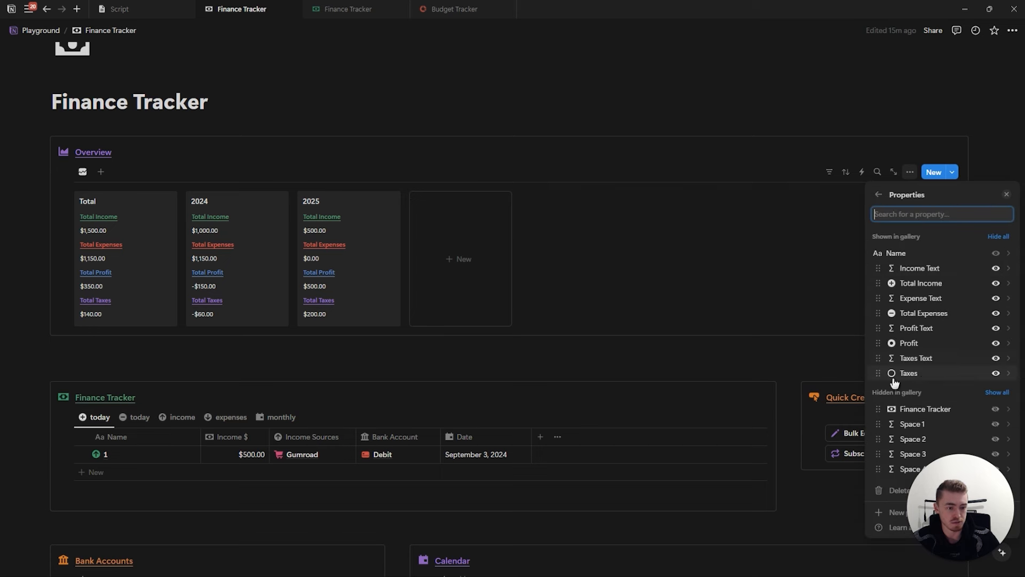
{"action": "left_click_drag", "start_coordinate": [908, 424], "coordinate": [911, 299]}
{"action": "left_click_drag", "start_coordinate": [909, 443], "coordinate": [916, 374]}
{"action": "left_click_drag", "start_coordinate": [911, 469], "coordinate": [912, 433]}
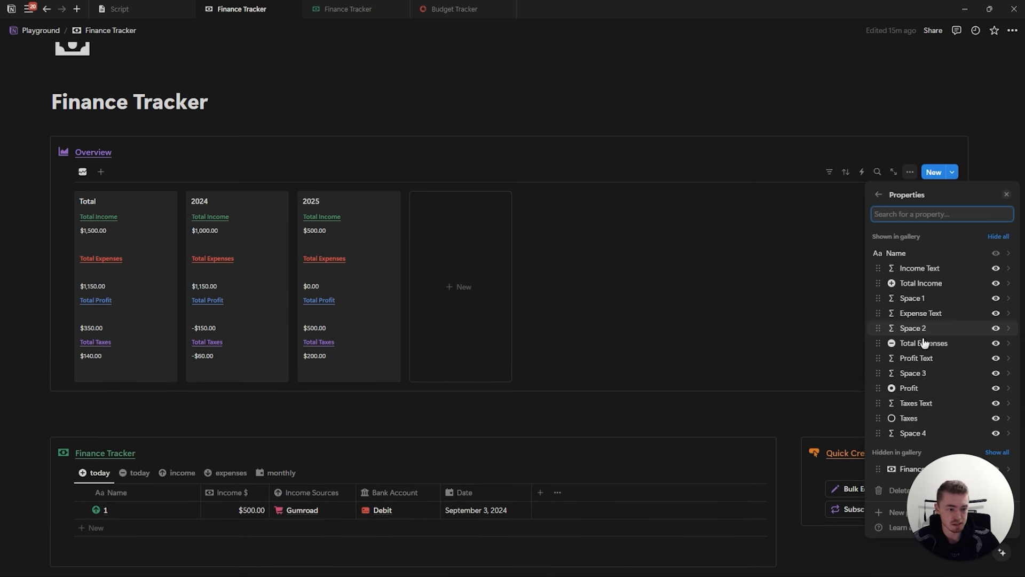
{"action": "left_click_drag", "start_coordinate": [937, 331], "coordinate": [923, 394]}
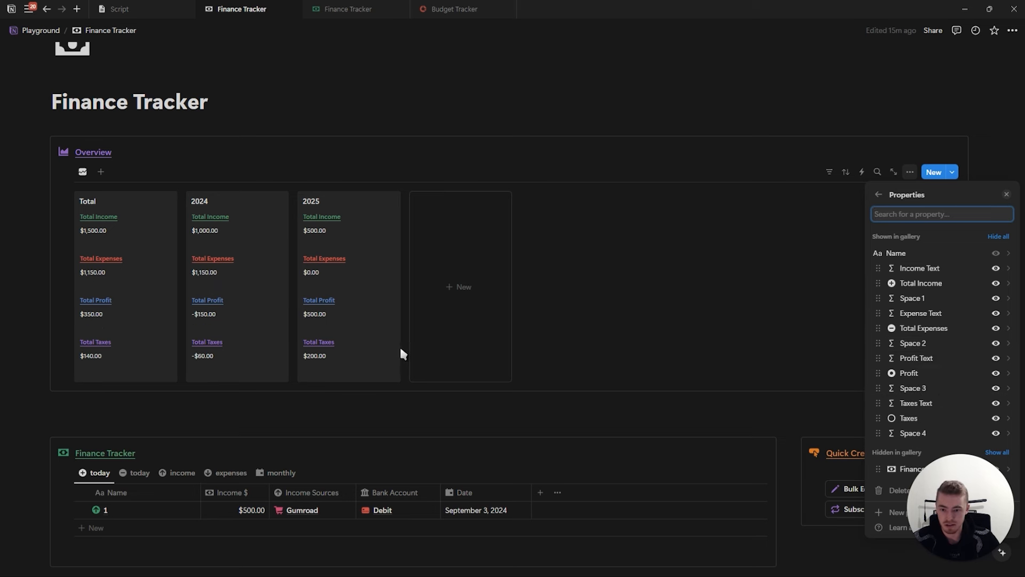
{"action": "left_click", "coordinate": [1006, 196]}
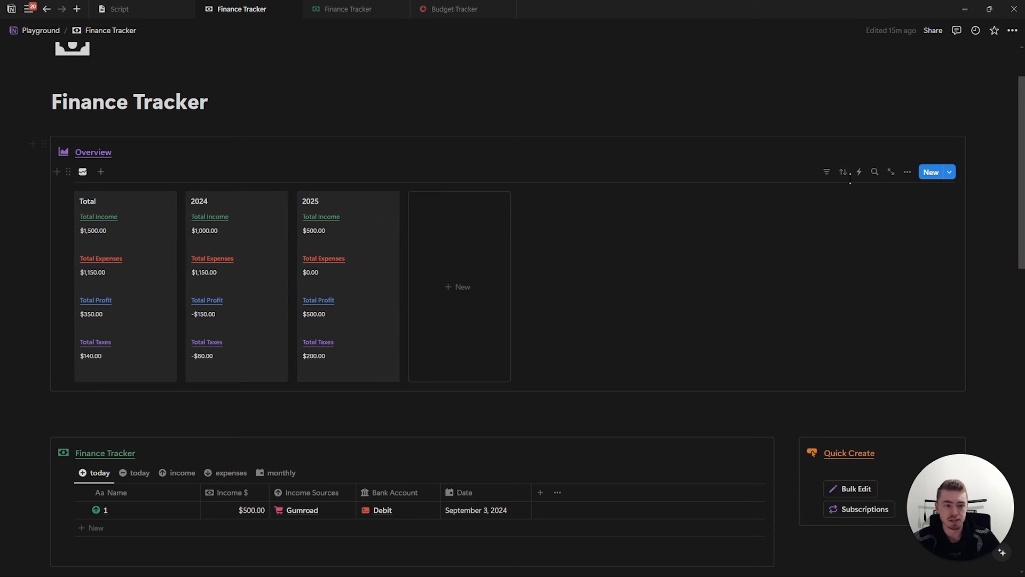
Try filtering the Overview gallery to cards whose Name does not contain 2025
{"action": "left_click", "coordinate": [825, 171]}
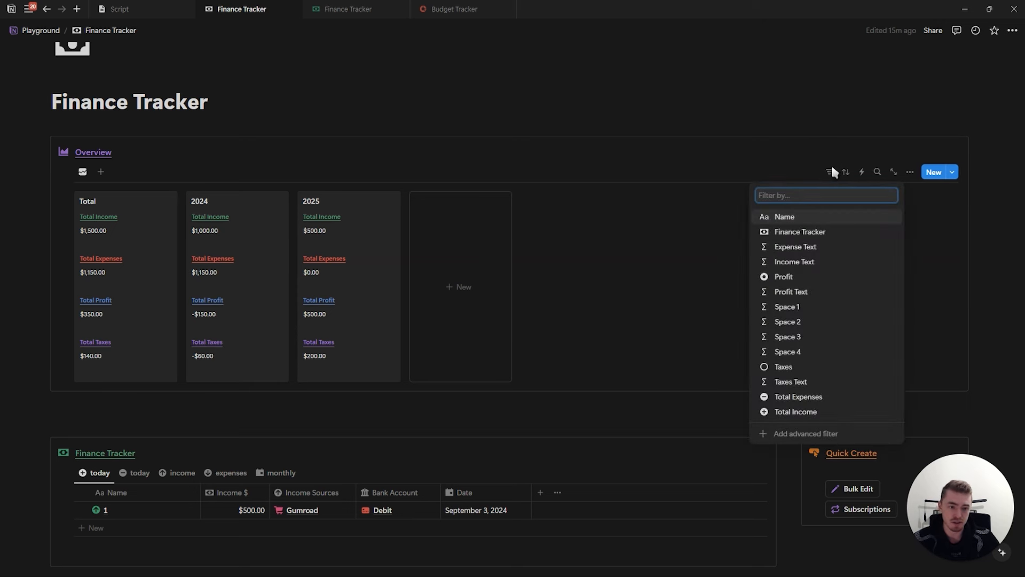
{"action": "left_click", "coordinate": [795, 217]}
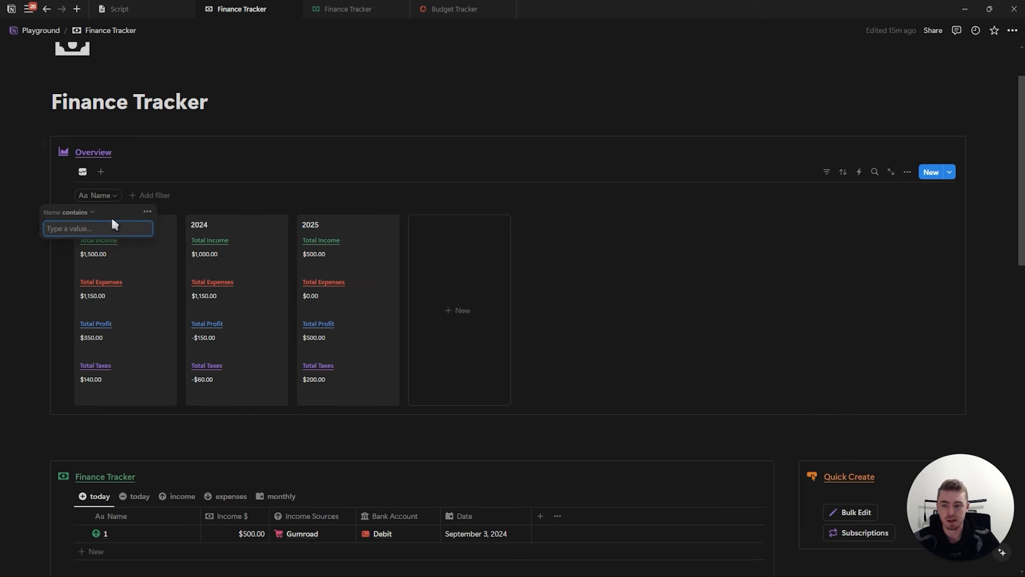
{"action": "left_click", "coordinate": [81, 213]}
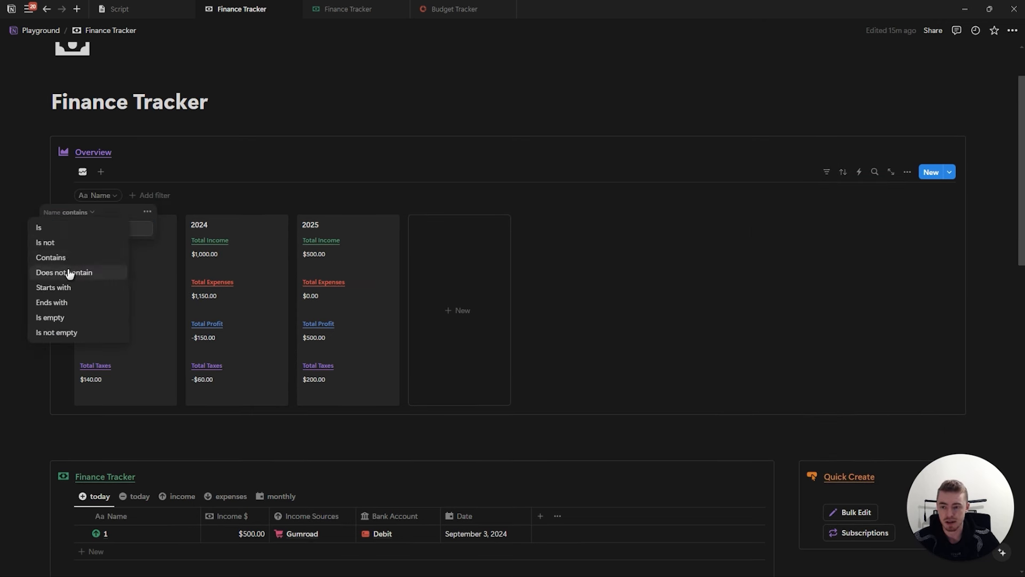
{"action": "left_click", "coordinate": [79, 270]}
{"action": "type", "text": "2025"}
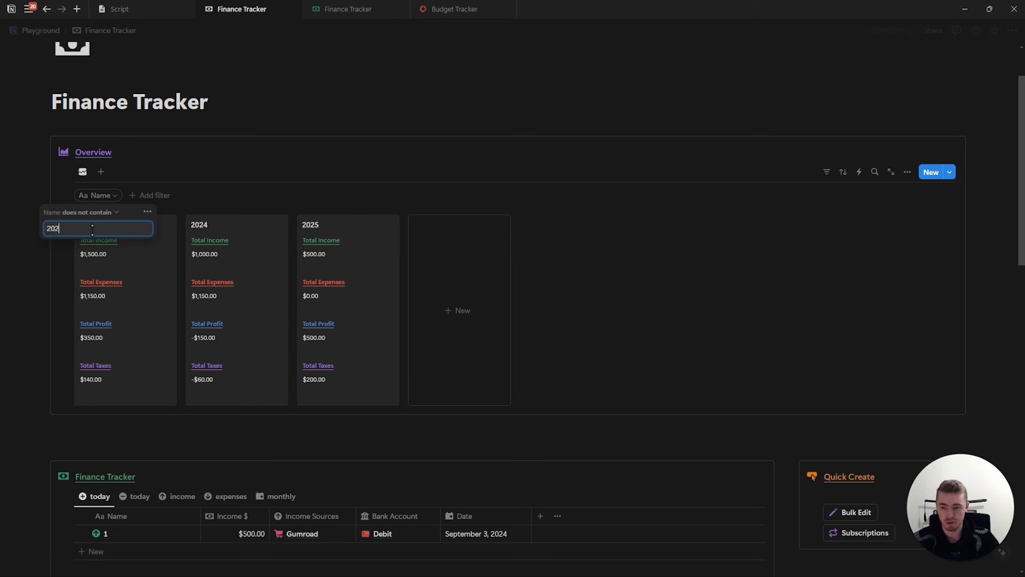
Switch the Name filter's condition to "contains" 2025 and delete the filter
{"action": "left_click", "coordinate": [102, 215]}
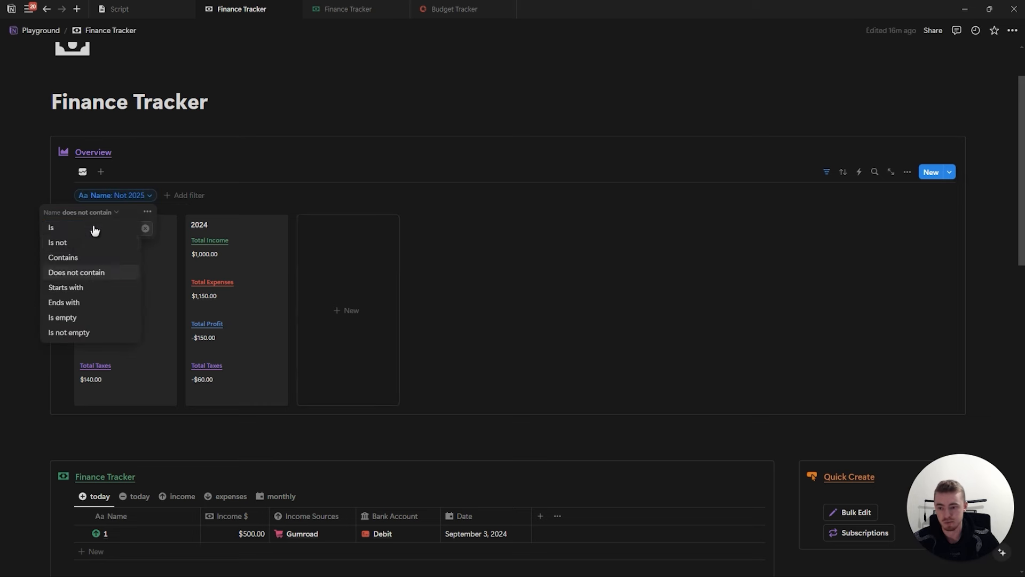
{"action": "left_click", "coordinate": [86, 256]}
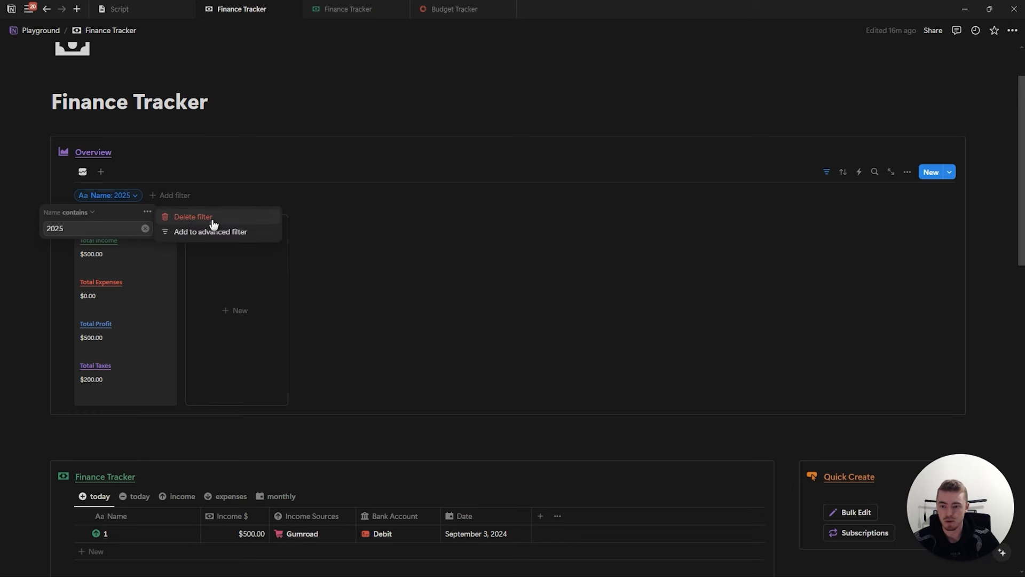
{"action": "left_click", "coordinate": [189, 217]}
Add a checkbox property named "Archived" with the archive box icon to the 2025 page and tick it
{"action": "left_click", "coordinate": [361, 294]}
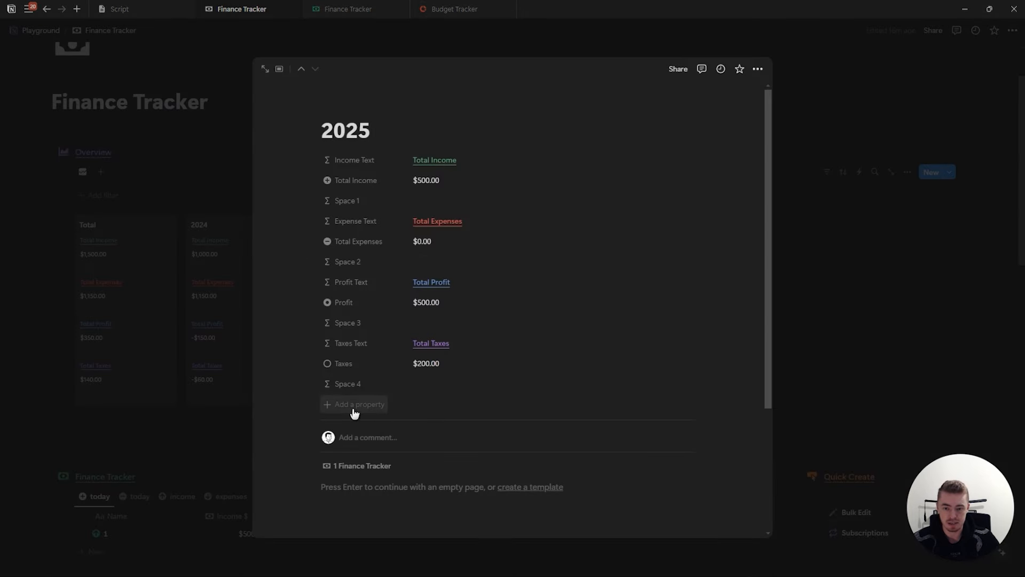
{"action": "left_click", "coordinate": [373, 406]}
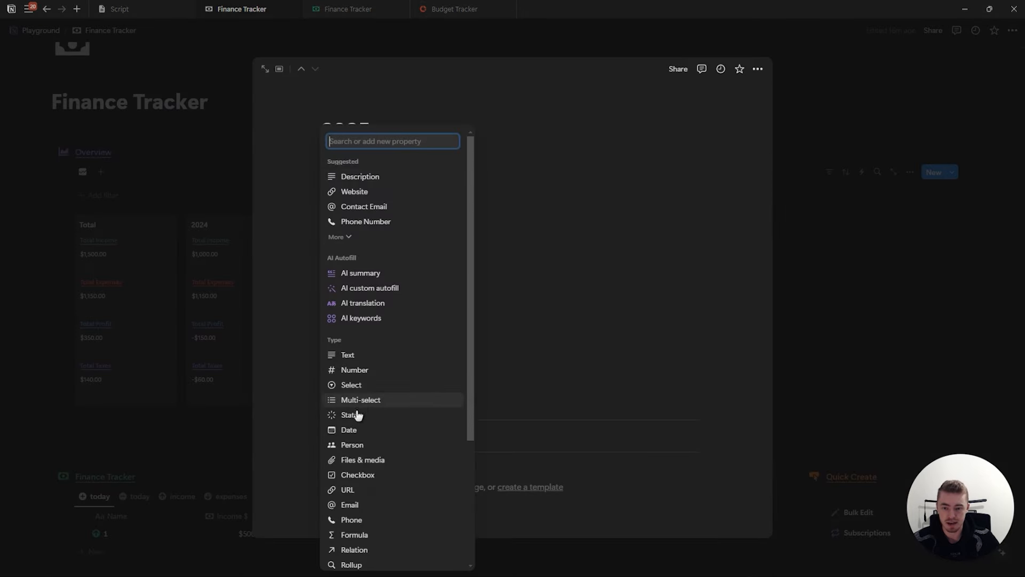
{"action": "left_click", "coordinate": [347, 475]}
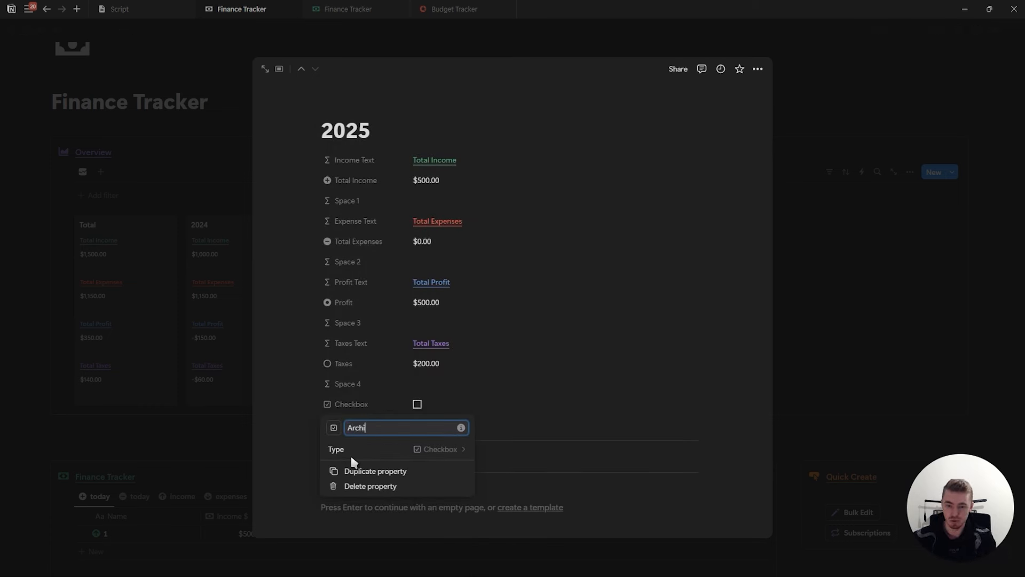
{"action": "left_click", "coordinate": [334, 428]}
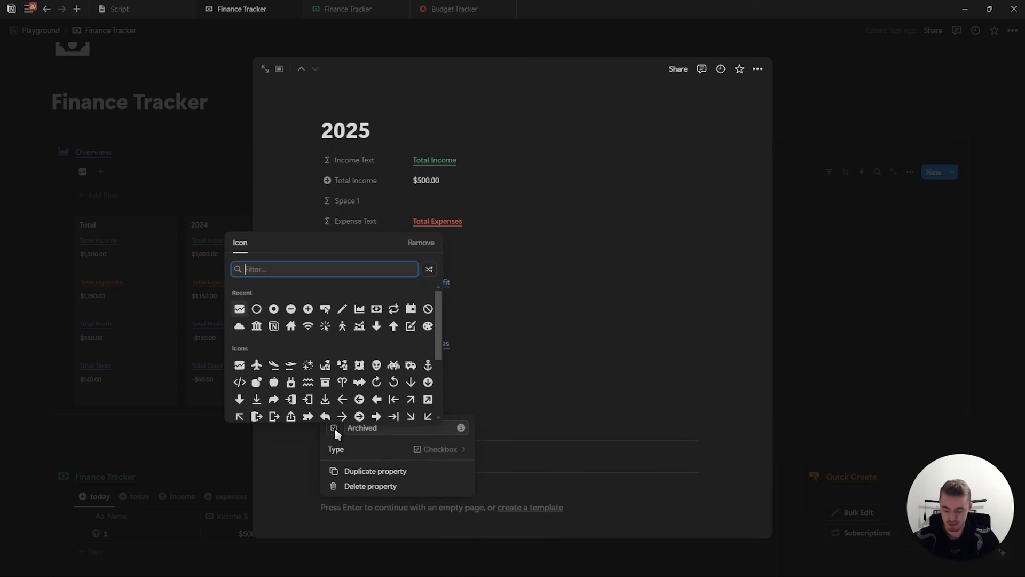
{"action": "left_click", "coordinate": [325, 383]}
{"action": "left_click", "coordinate": [297, 340]}
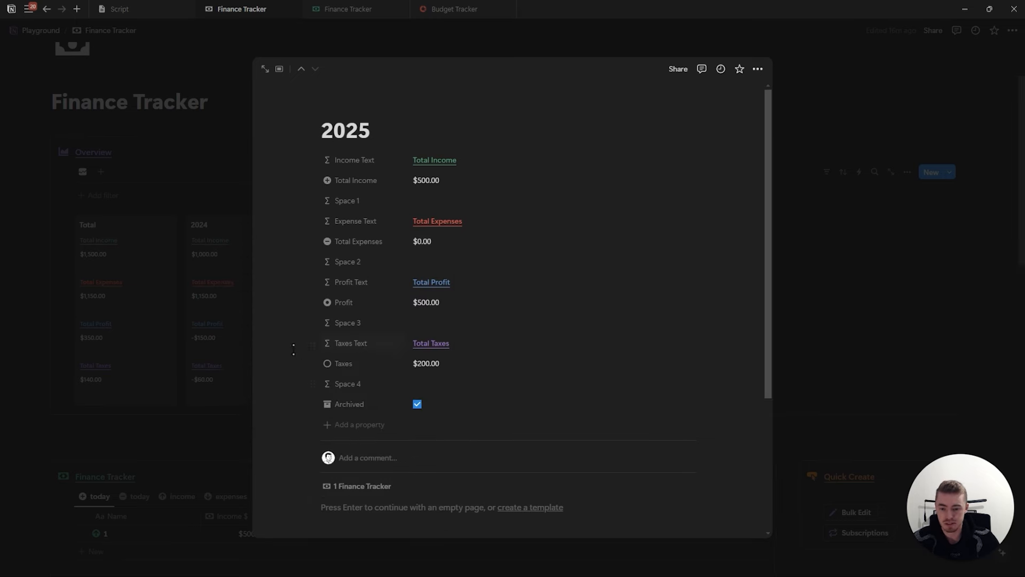
Close the 2025 page and filter the Overview gallery to pages where Archived is unchecked
{"action": "left_click", "coordinate": [188, 319]}
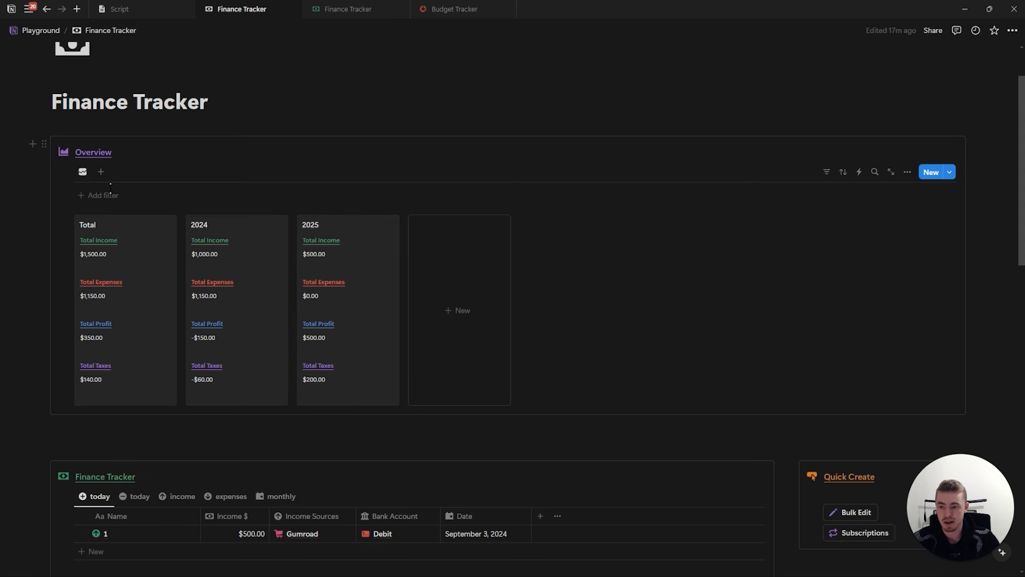
{"action": "left_click", "coordinate": [101, 195]}
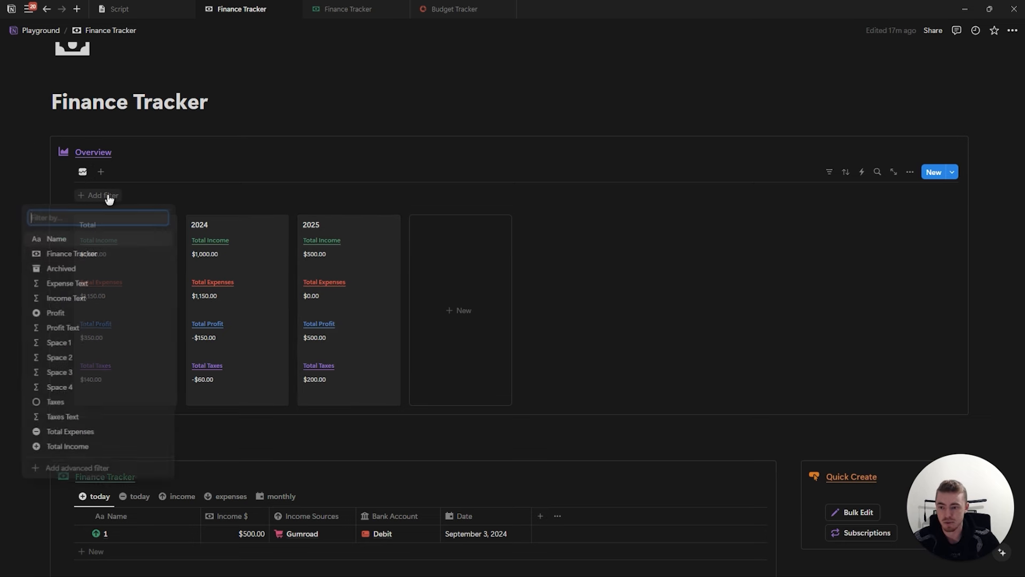
{"action": "left_click", "coordinate": [100, 268]}
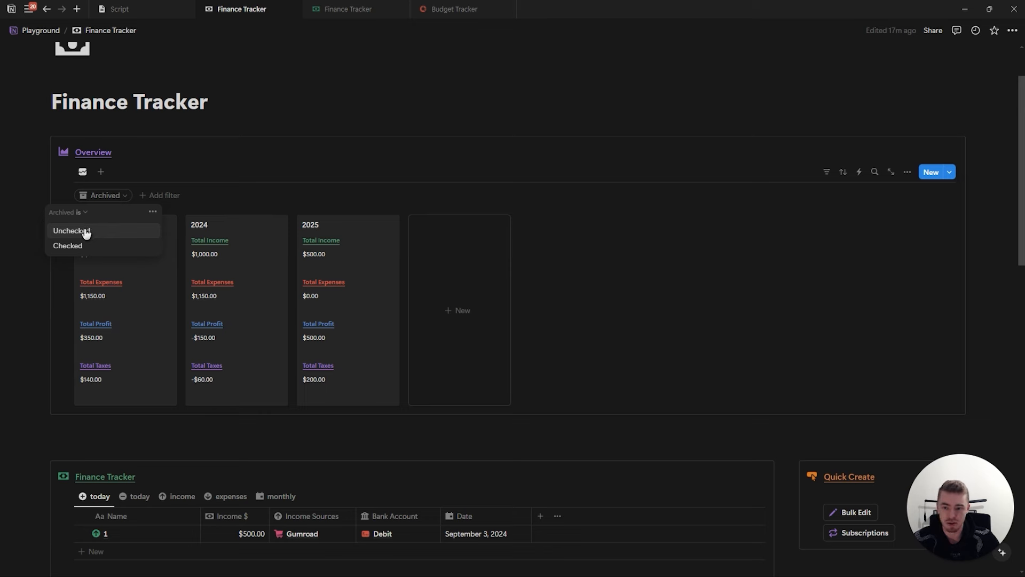
{"action": "left_click", "coordinate": [86, 231]}
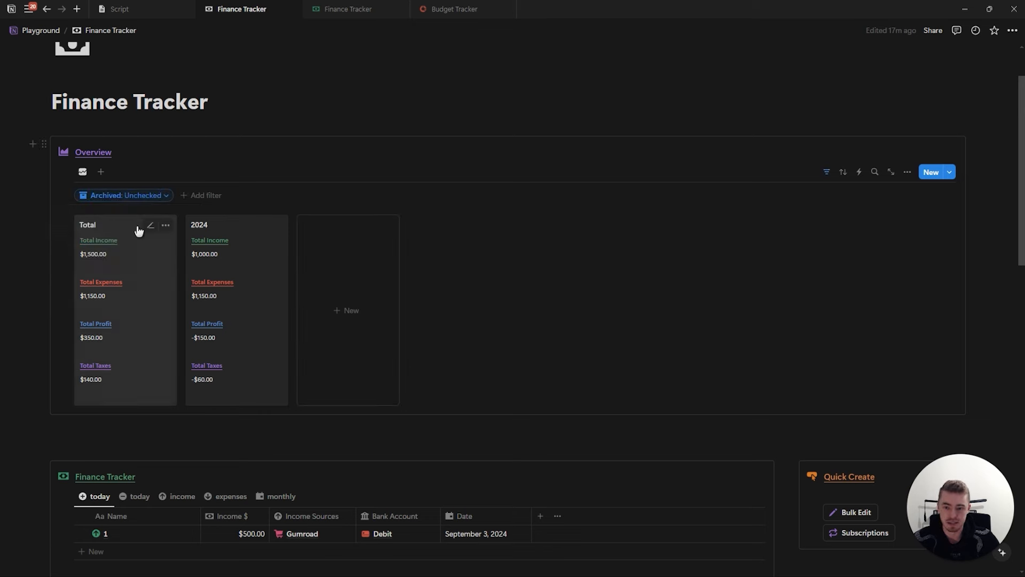
Duplicate the Overview gallery view and name the copy "all"
{"action": "left_click", "coordinate": [84, 172]}
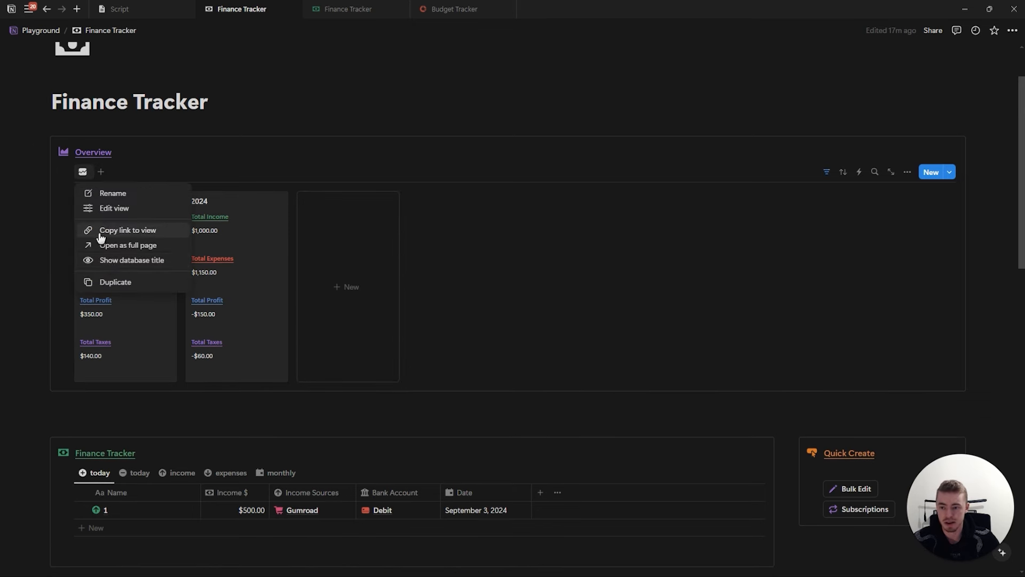
{"action": "left_click", "coordinate": [119, 281]}
{"action": "type", "text": "all"}
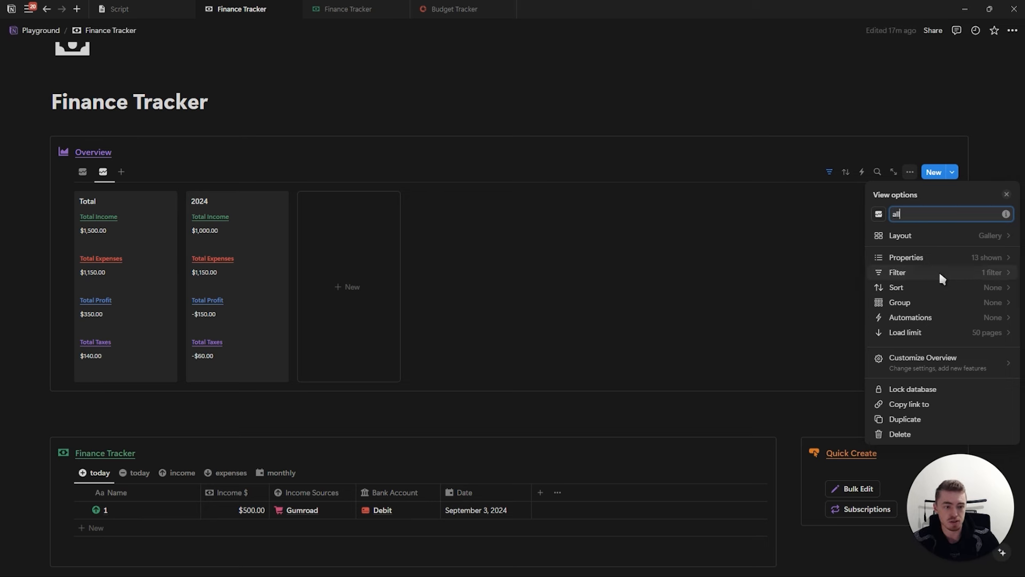
Delete the Archived filter from the "all" view and compare that view with the original filtered gallery
{"action": "left_click", "coordinate": [941, 278]}
{"action": "left_click", "coordinate": [938, 216]}
{"action": "left_click", "coordinate": [985, 231]}
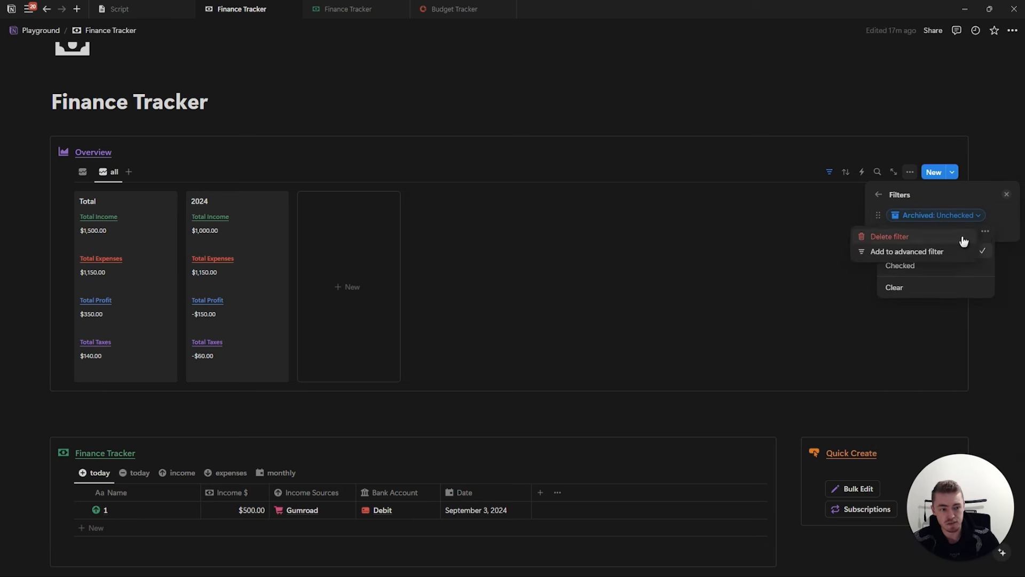
{"action": "left_click", "coordinate": [951, 236]}
{"action": "key", "text": "Escape"}
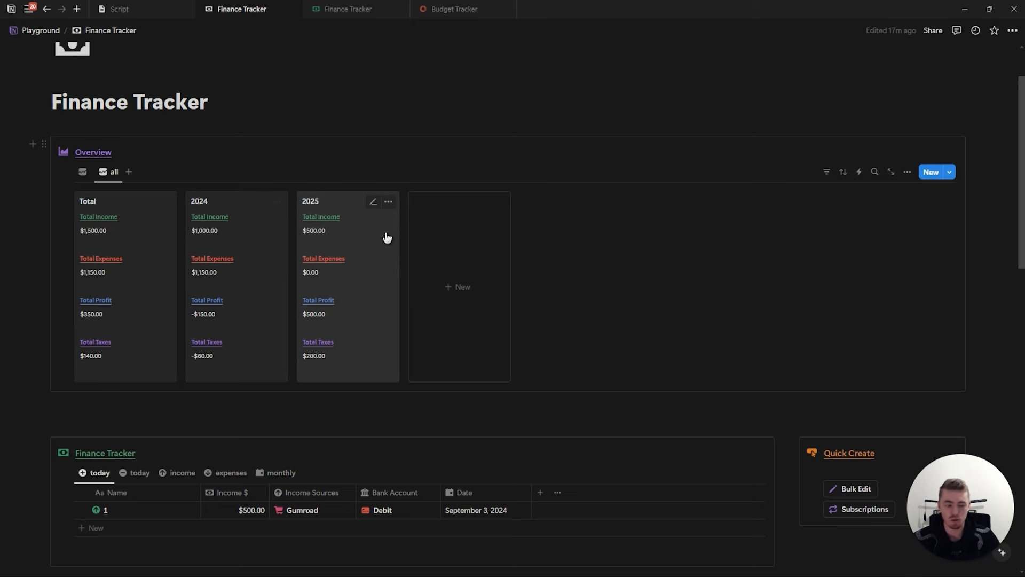
{"action": "left_click", "coordinate": [88, 173]}
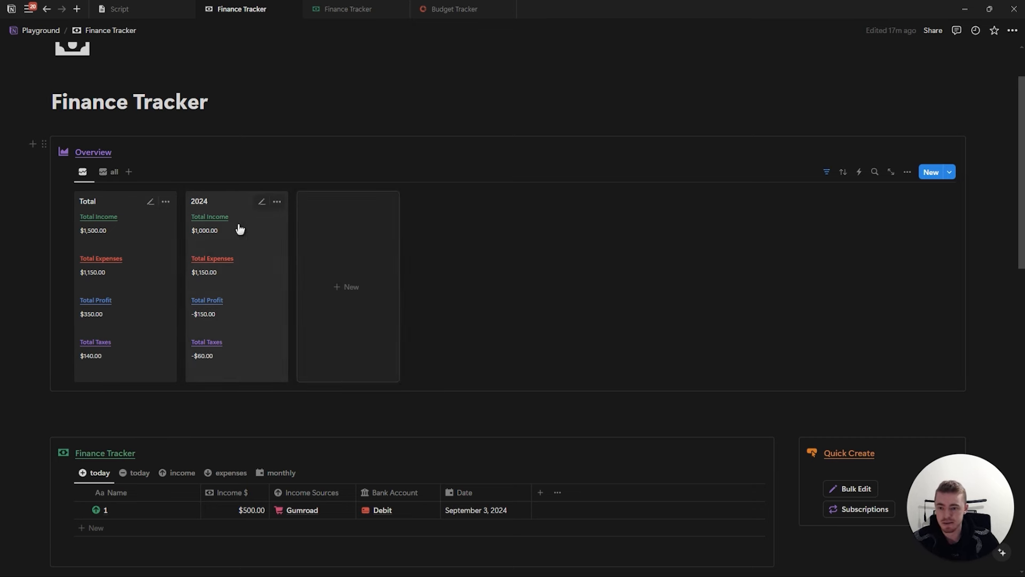
{"action": "left_click", "coordinate": [110, 172]}
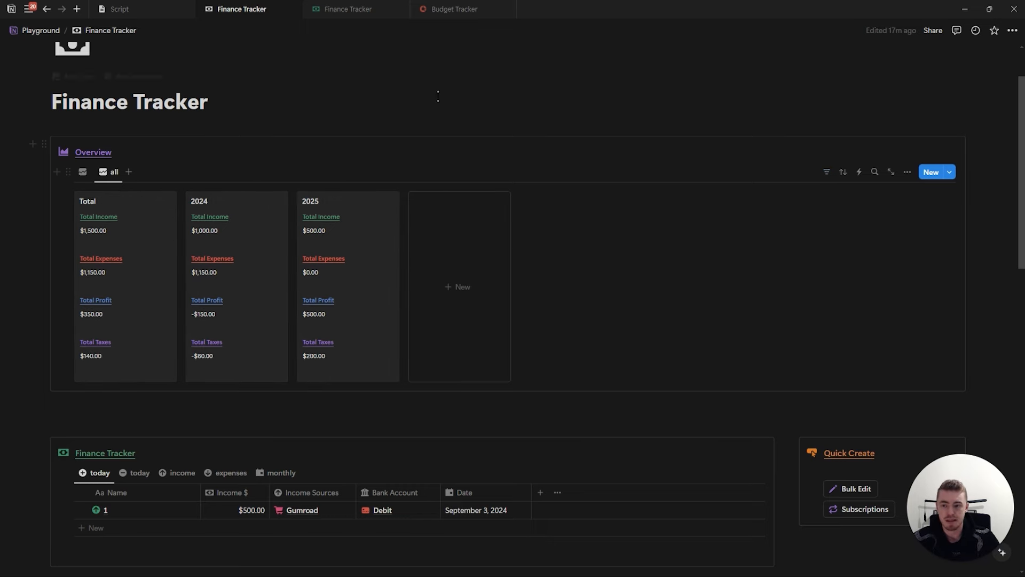
Edit the Finance Tracker's default income template, linking its Overview relation to the Total and 2024 pages
{"action": "scroll", "coordinate": [399, 221], "scroll_direction": "down", "scroll_amount": 4}
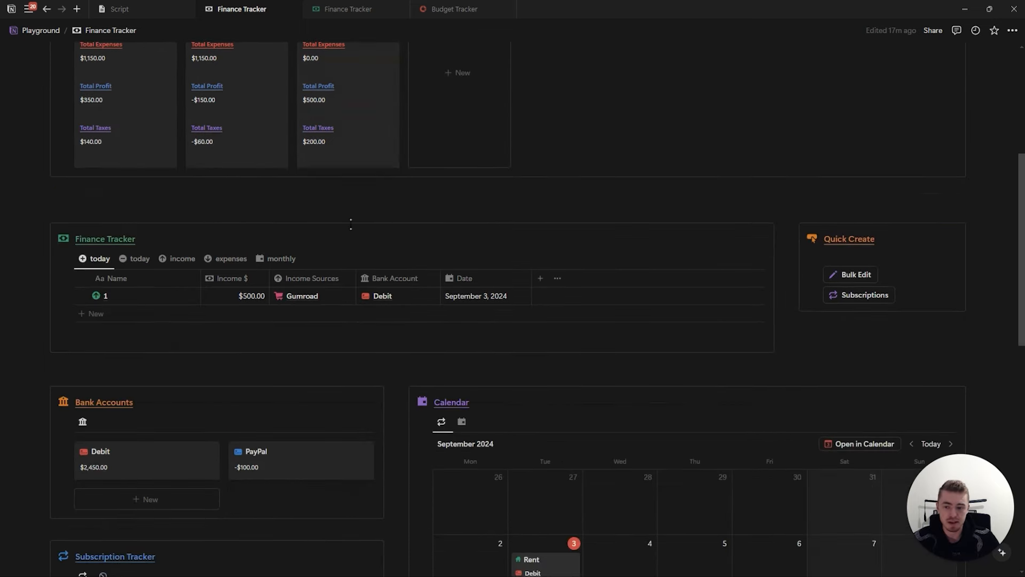
{"action": "left_click", "coordinate": [759, 259]}
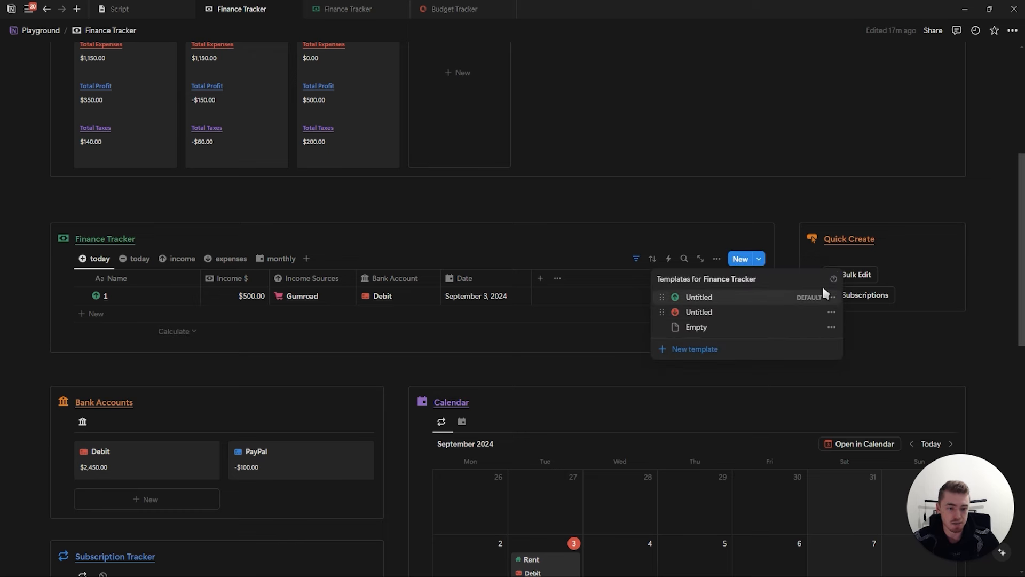
{"action": "left_click", "coordinate": [831, 297]}
{"action": "left_click", "coordinate": [866, 299]}
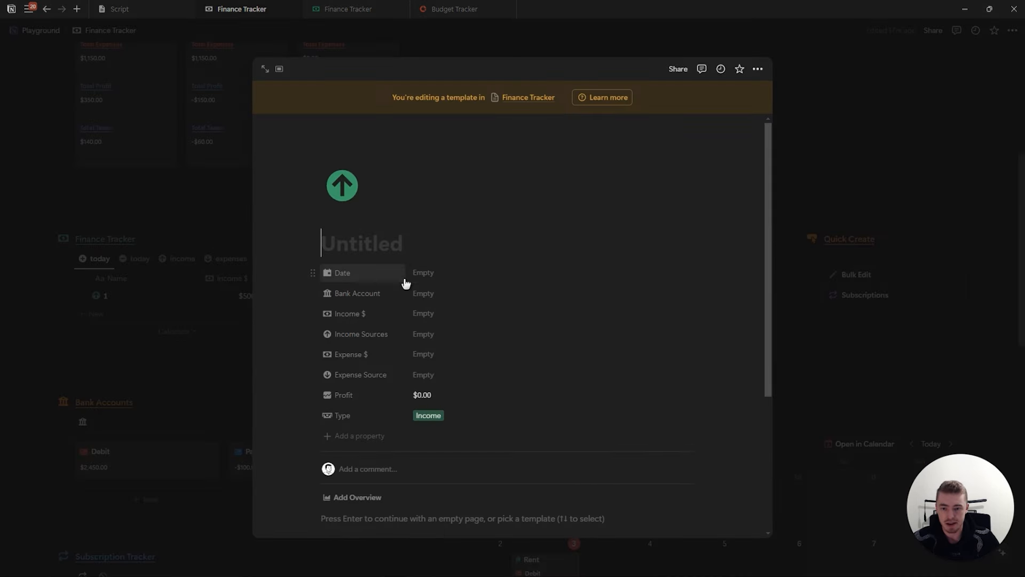
{"action": "scroll", "coordinate": [428, 283], "scroll_direction": "down", "scroll_amount": 3}
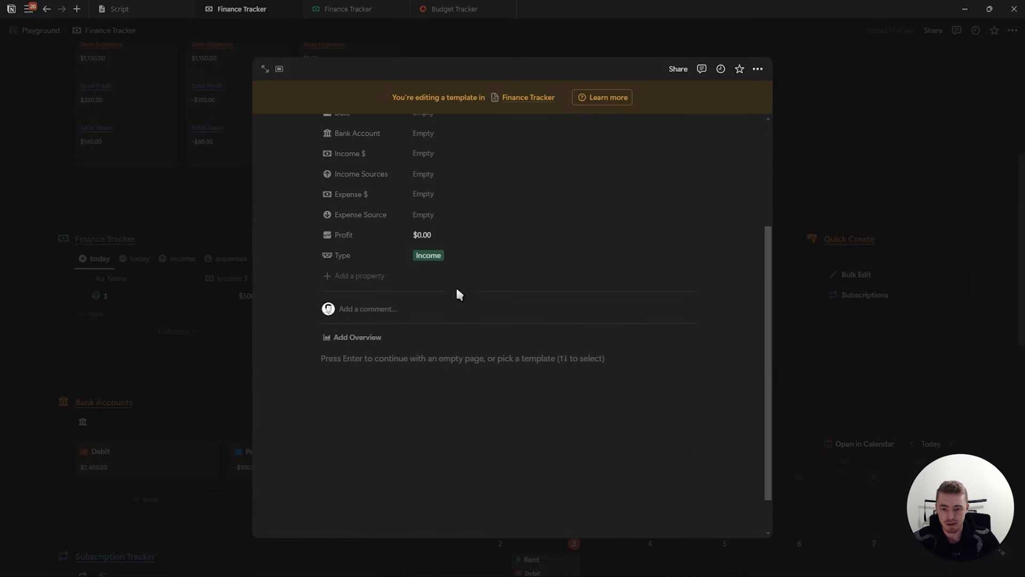
{"action": "left_click", "coordinate": [350, 338]}
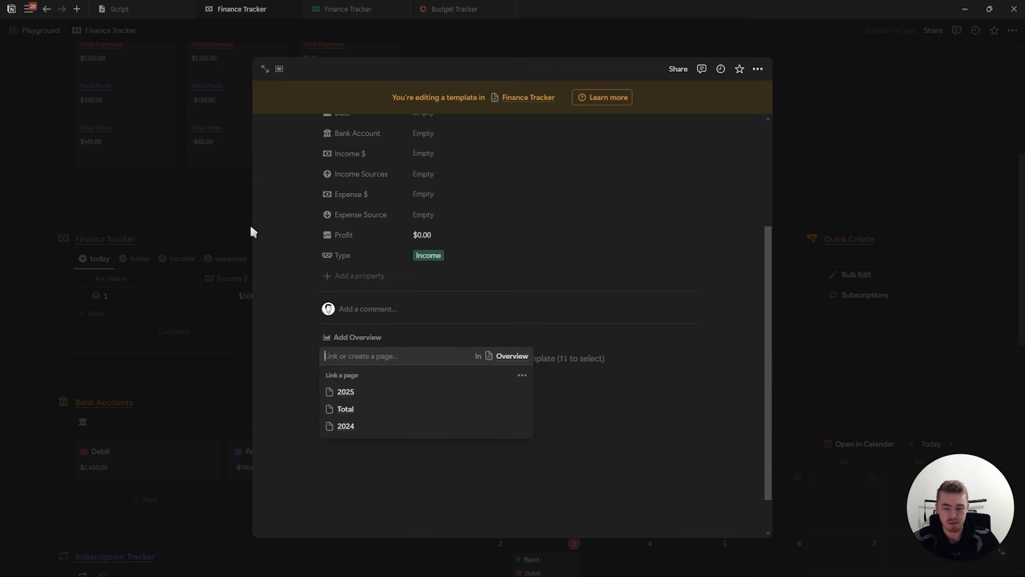
{"action": "left_click", "coordinate": [362, 416]}
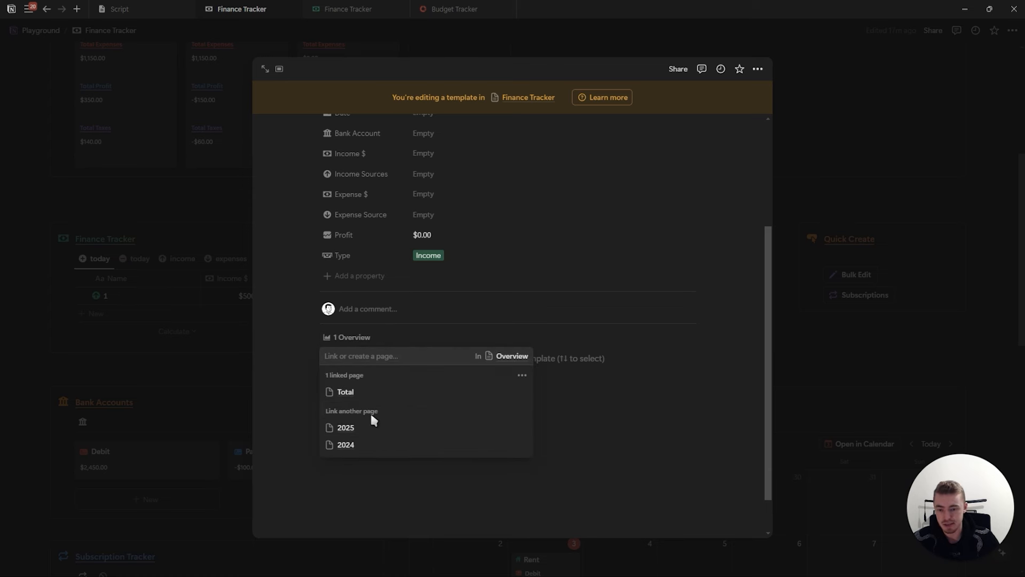
{"action": "left_click", "coordinate": [376, 451]}
{"action": "left_click", "coordinate": [873, 255]}
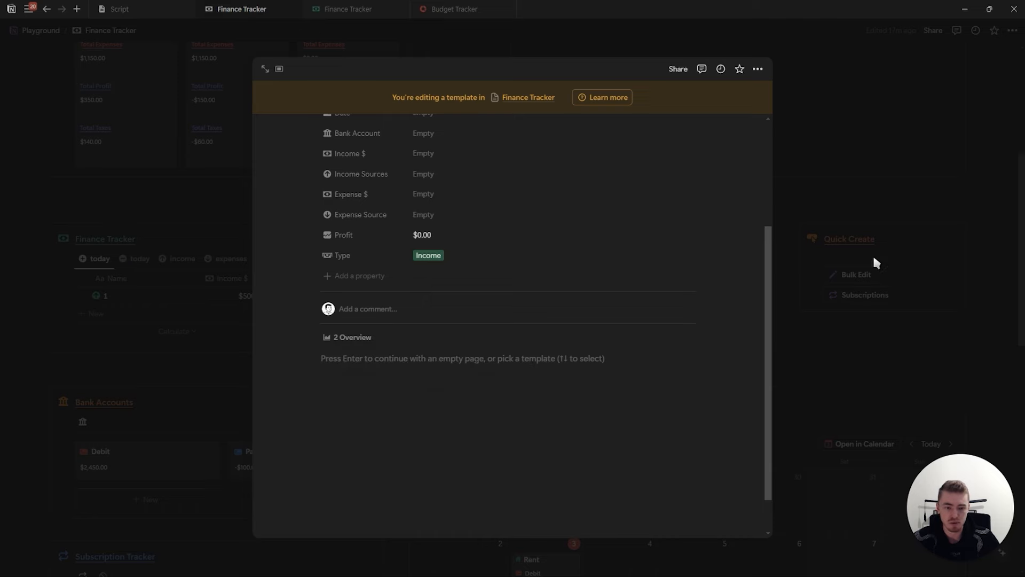
{"action": "left_click", "coordinate": [873, 254]}
Edit the Finance Tracker's expense template, linking its Overview relation to the Total and 2024 pages
{"action": "left_click", "coordinate": [759, 258]}
{"action": "left_click", "coordinate": [831, 312]}
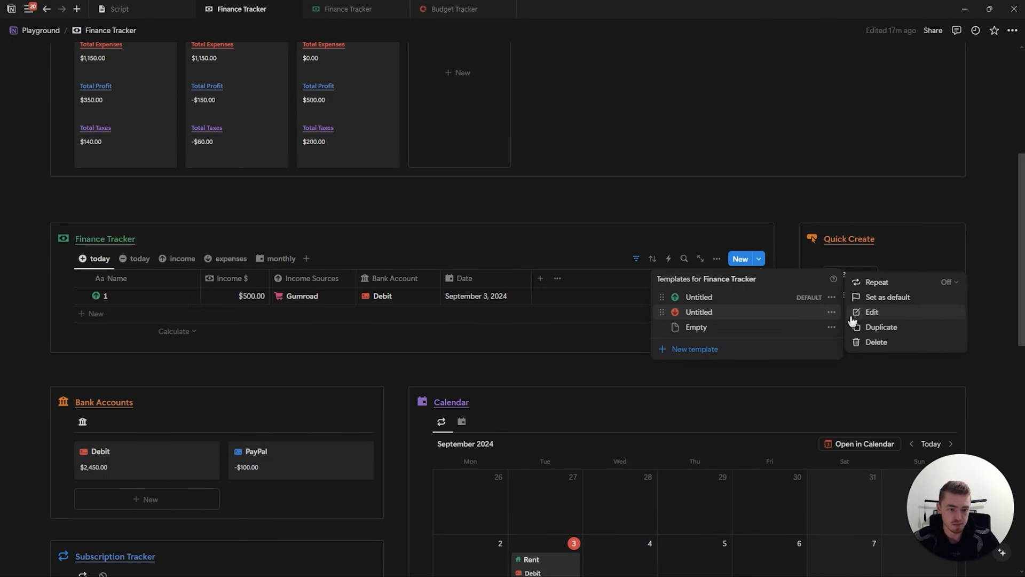
{"action": "left_click", "coordinate": [860, 312]}
{"action": "left_click", "coordinate": [367, 293]}
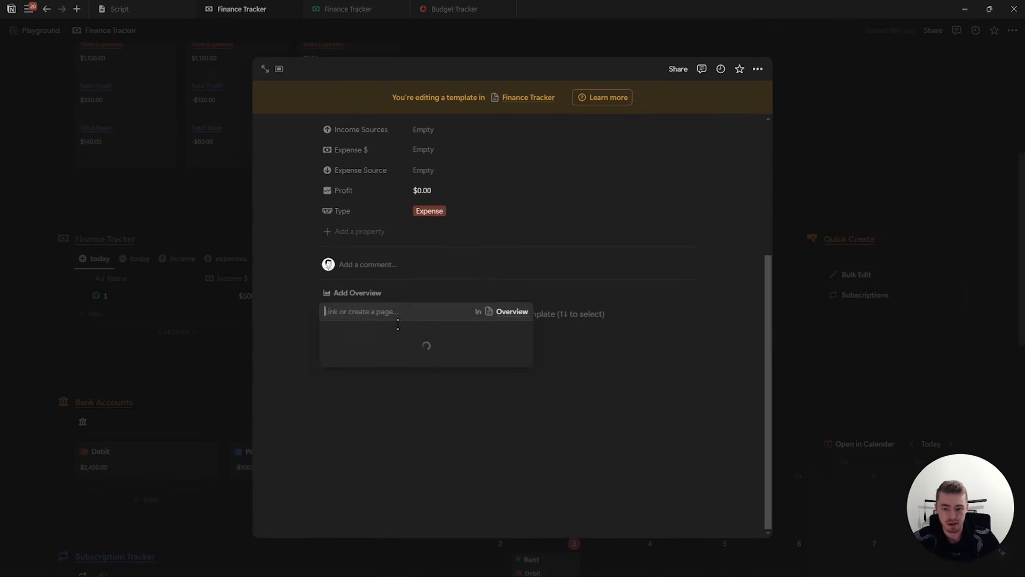
{"action": "left_click", "coordinate": [373, 369]}
{"action": "left_click", "coordinate": [360, 401]}
{"action": "left_click", "coordinate": [289, 357]}
{"action": "left_click", "coordinate": [832, 266]}
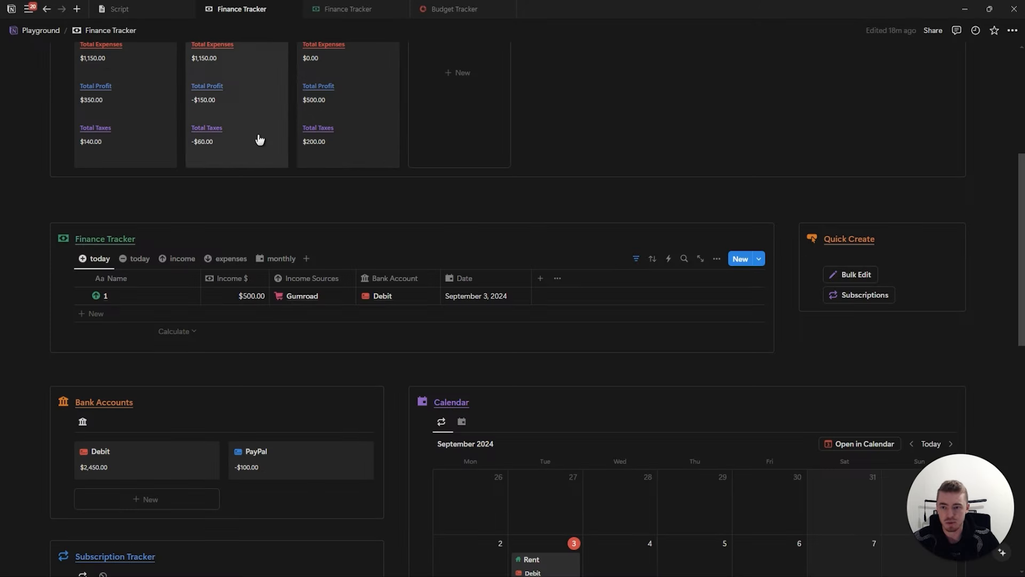
Add a new unnamed income entry to the Finance Tracker's today table with Income $ set to 5000
{"action": "scroll", "coordinate": [320, 107], "scroll_direction": "up", "scroll_amount": 3}
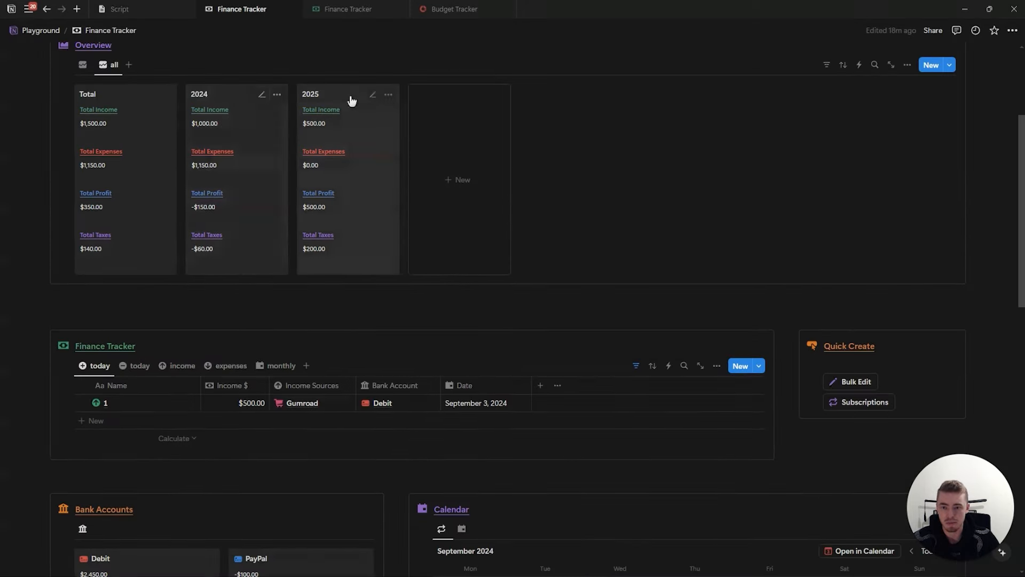
{"action": "left_click", "coordinate": [207, 419]}
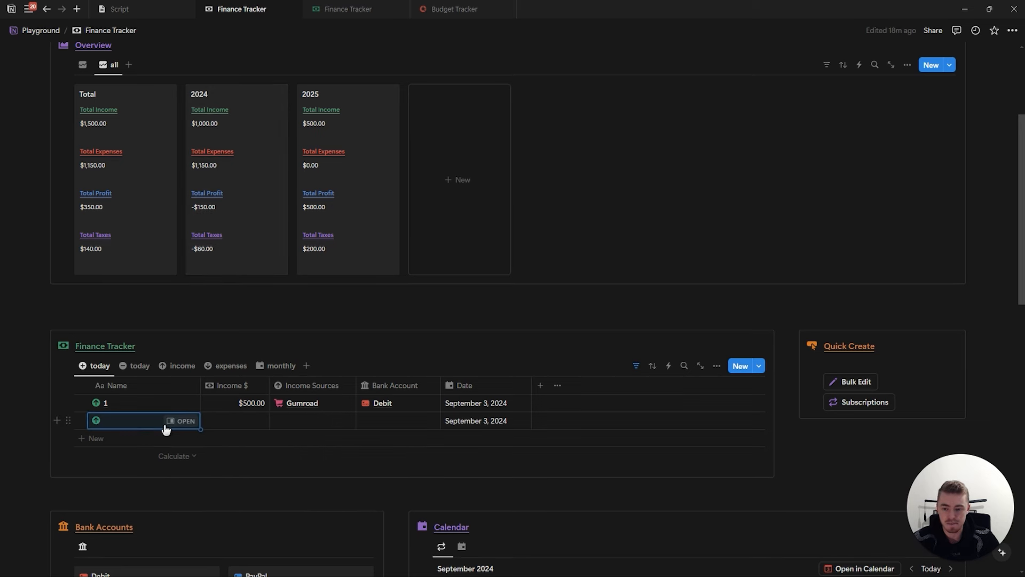
{"action": "left_click", "coordinate": [240, 423]}
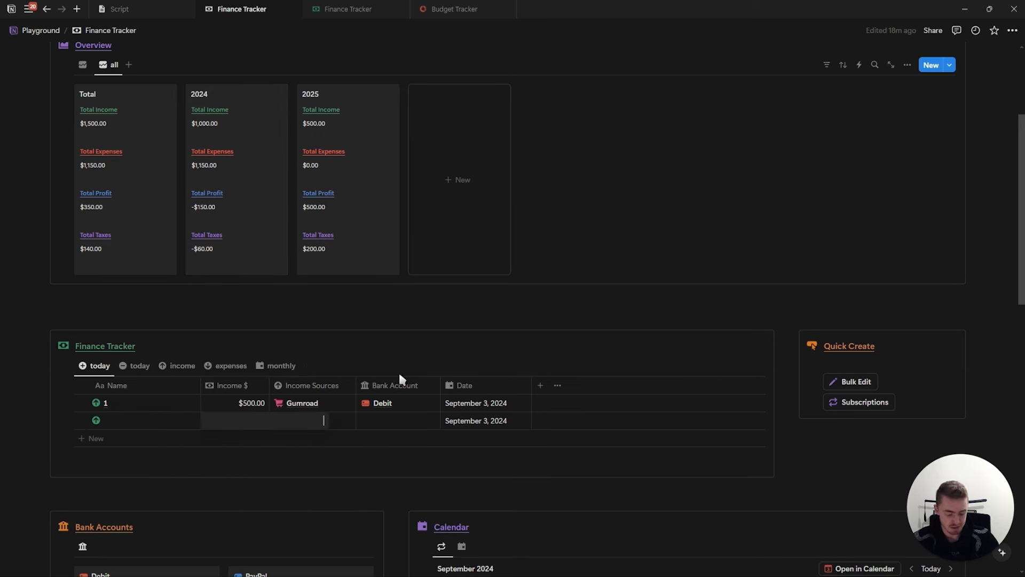
{"action": "type", "text": "5000"}
{"action": "key", "text": "Return"}
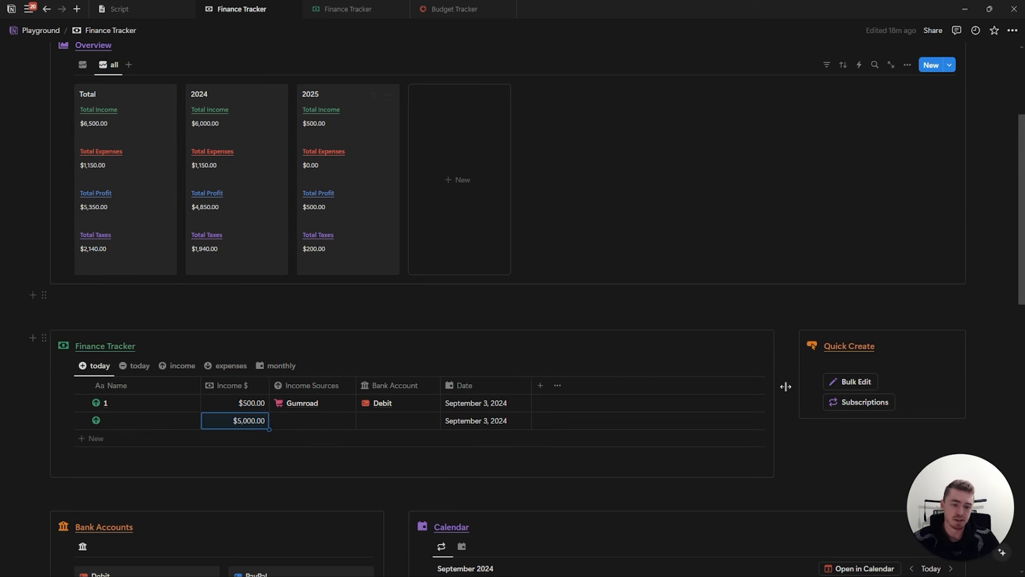
Review the Finance Tracker's template list and the Bulk Edit button's Overview replacement setting
{"action": "left_click", "coordinate": [759, 366]}
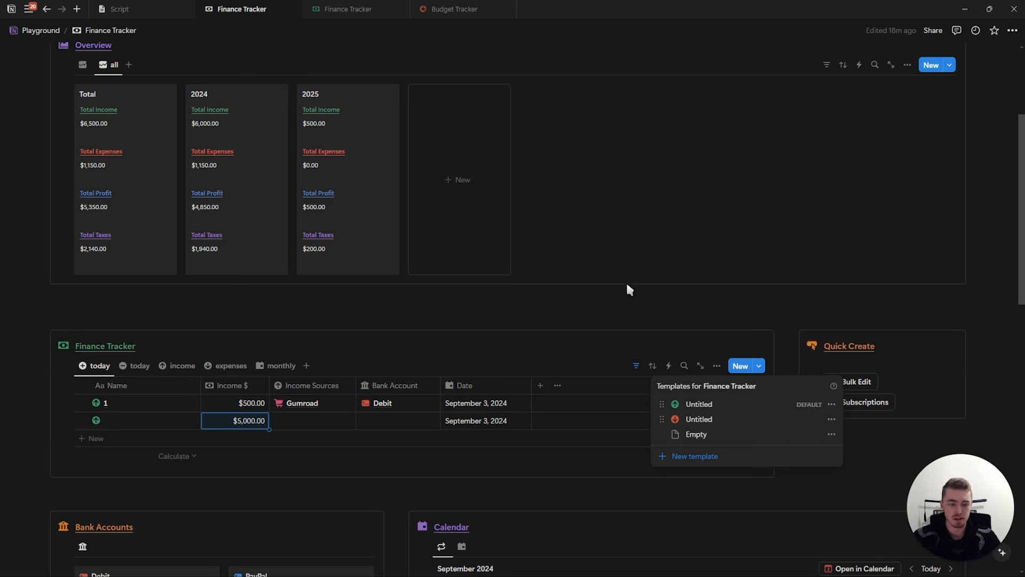
{"action": "left_click", "coordinate": [886, 352]}
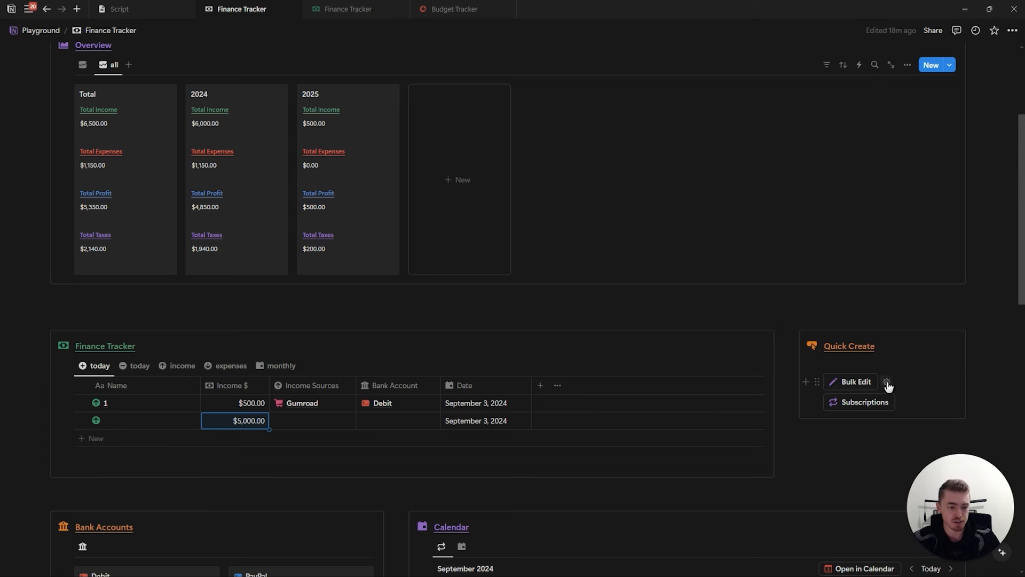
{"action": "left_click", "coordinate": [888, 382]}
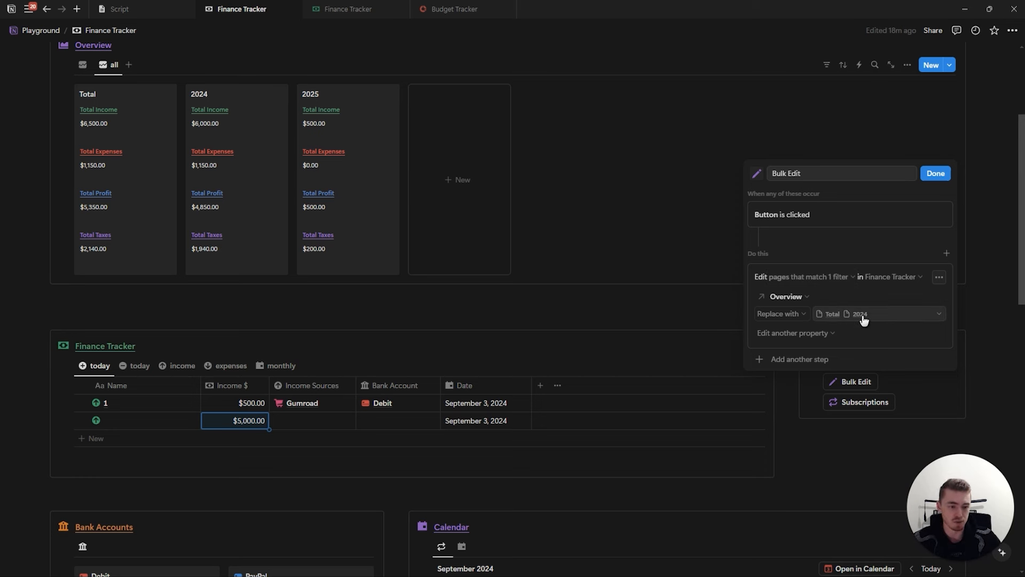
{"action": "left_click", "coordinate": [936, 173]}
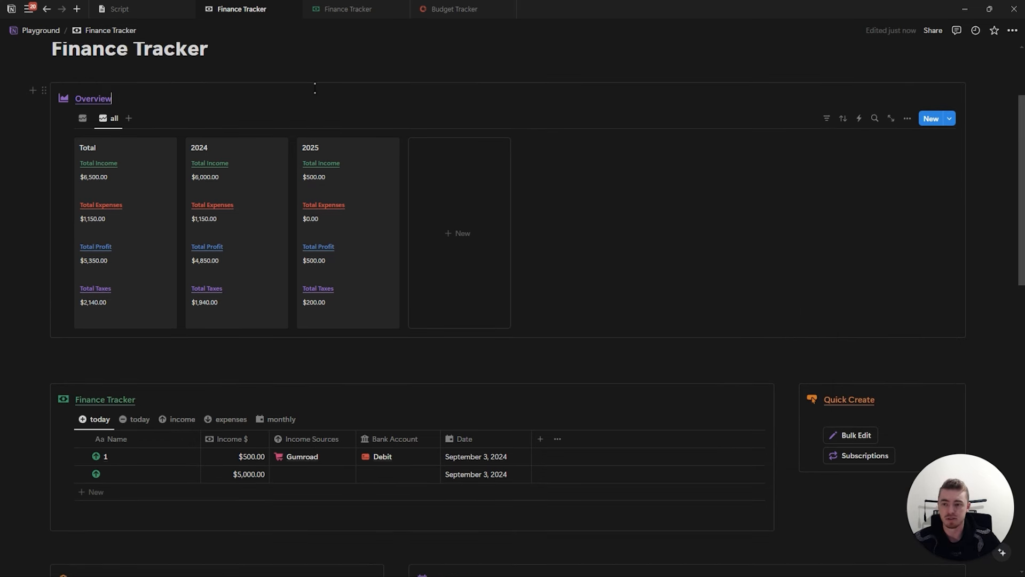
Insert a 2 columns block below the Overview heading and move the gallery into its first column
{"action": "key", "text": "Return"}
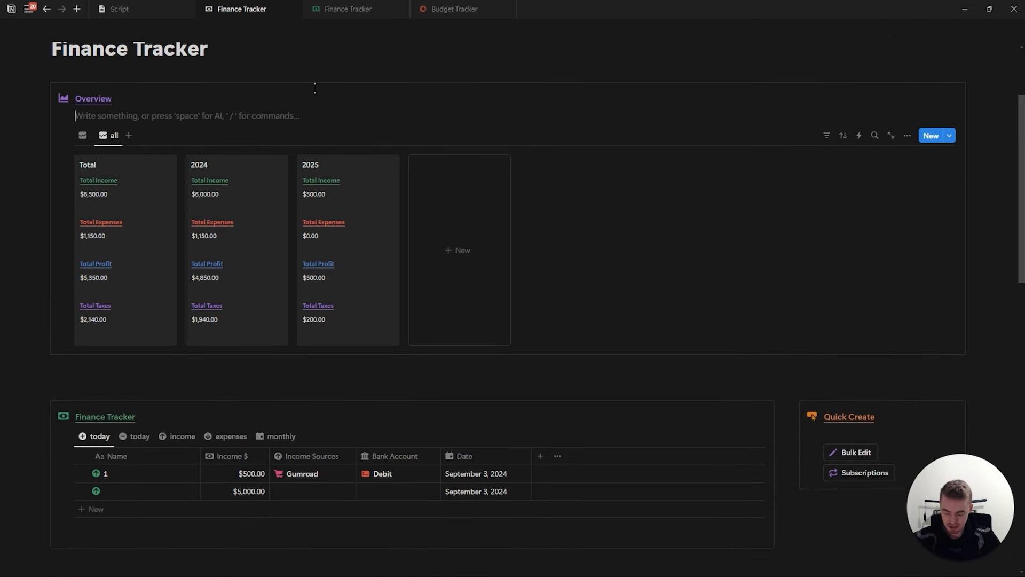
{"action": "type", "text": "/2"}
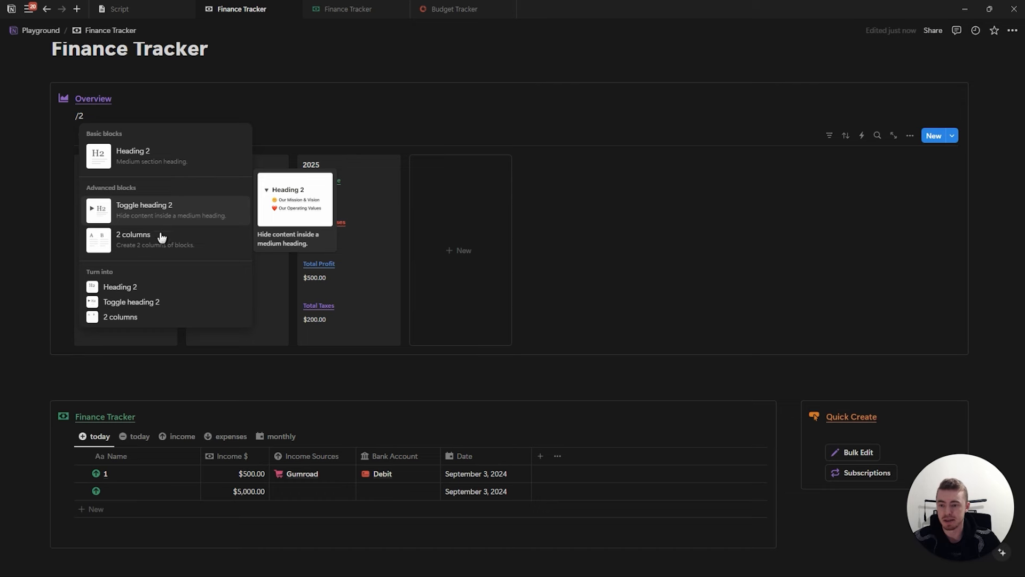
{"action": "left_click", "coordinate": [163, 236]}
{"action": "left_click_drag", "start_coordinate": [70, 149], "coordinate": [130, 121]}
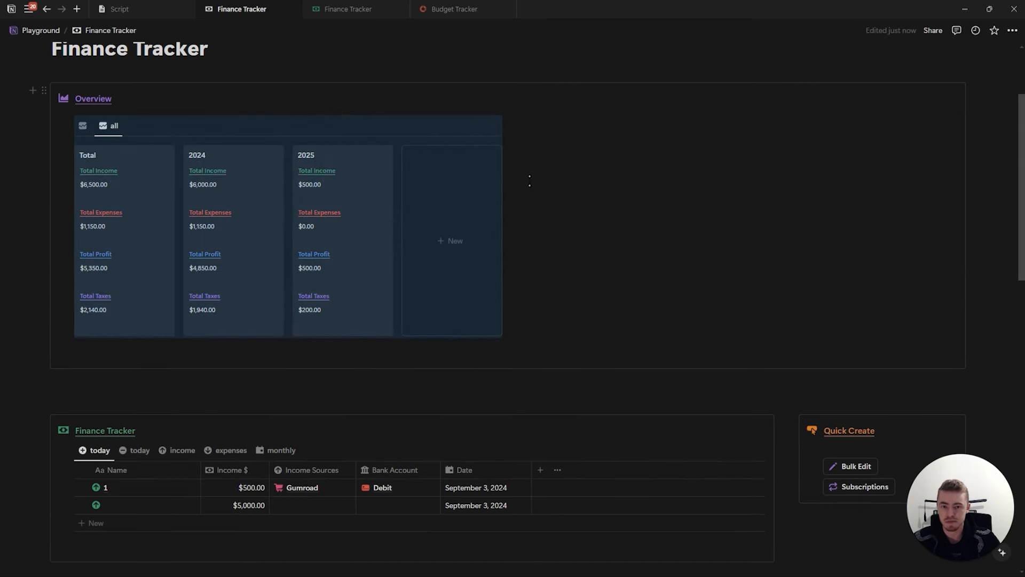
Switch the gallery to its unnamed view and narrow its column to the width of two cards
{"action": "left_click", "coordinate": [83, 127]}
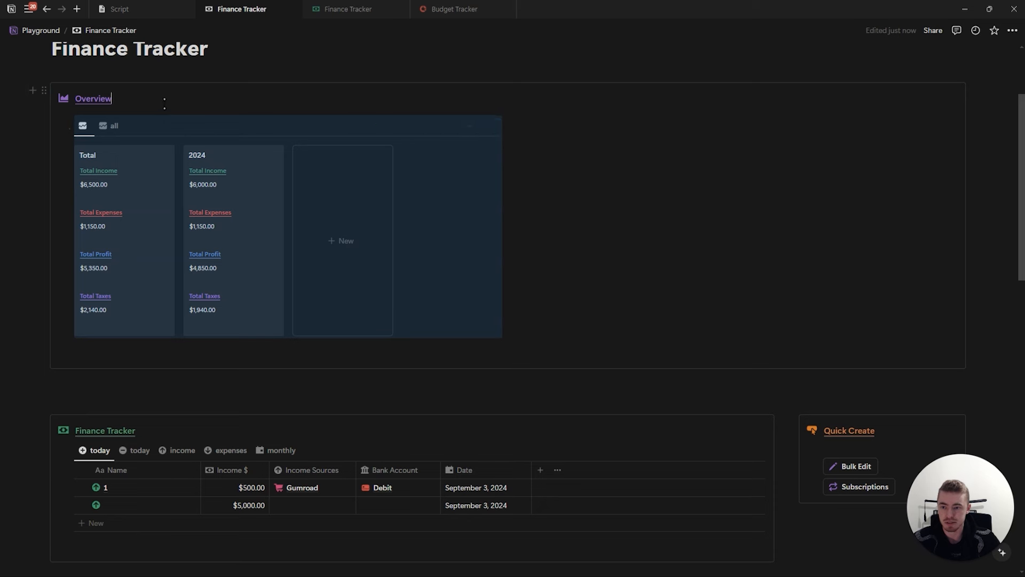
{"action": "left_click_drag", "start_coordinate": [484, 194], "coordinate": [352, 213]}
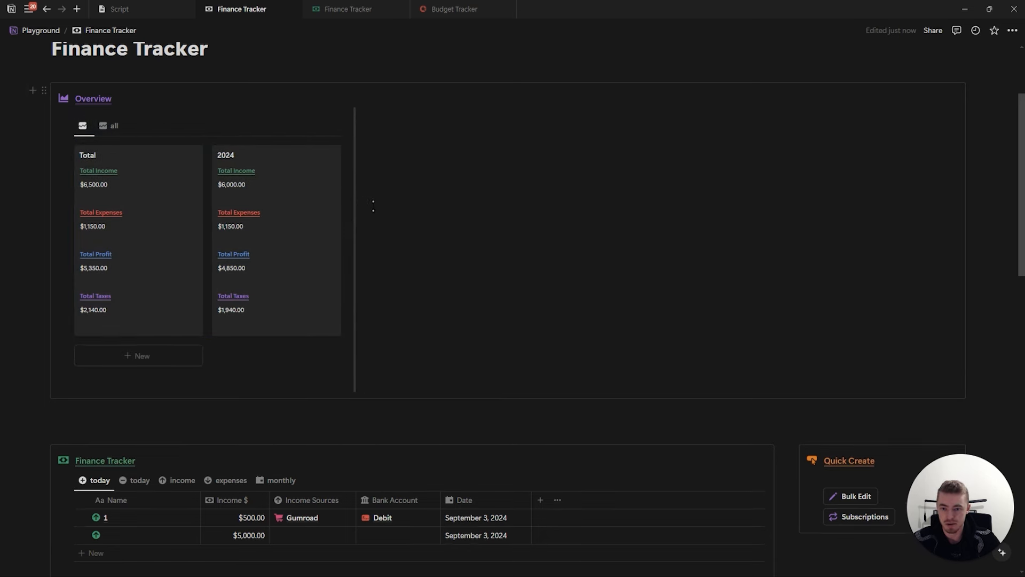
{"action": "left_click", "coordinate": [622, 134]}
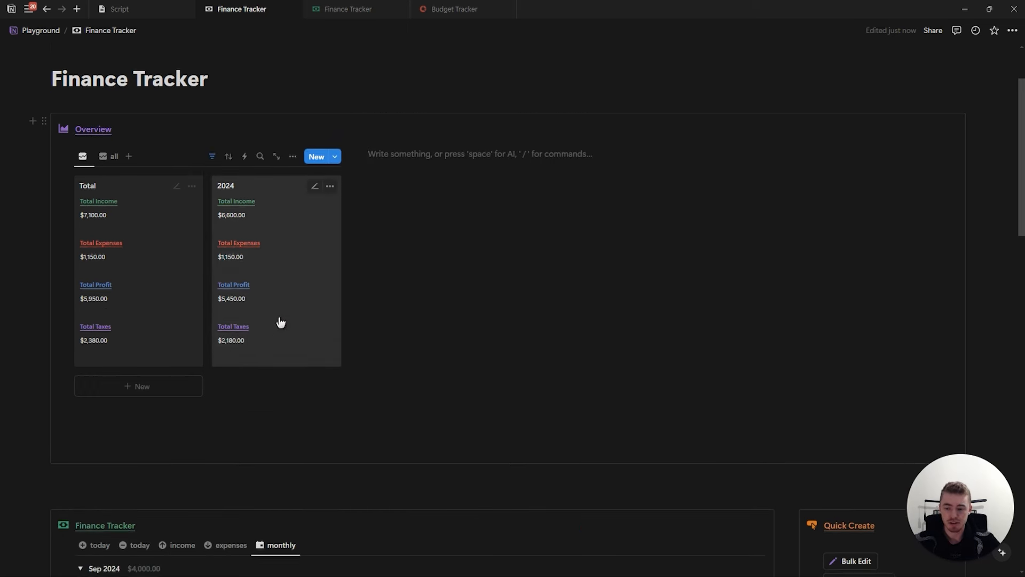
Insert a line chart in the empty second column of the Overview section, linked to the existing Finance Tracker database
{"action": "scroll", "coordinate": [281, 321], "scroll_direction": "down", "scroll_amount": 2}
{"action": "left_click", "coordinate": [278, 445]}
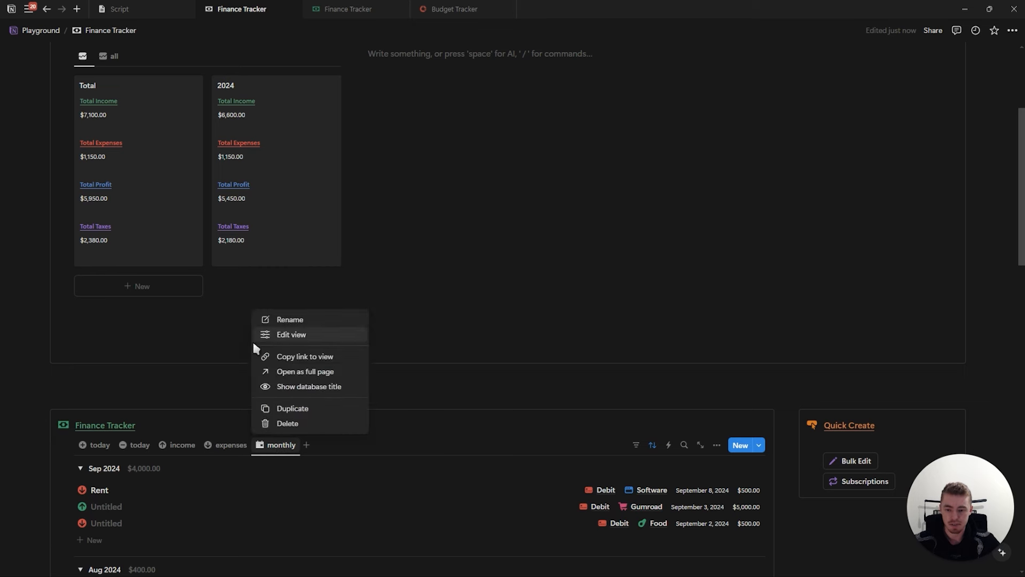
{"action": "left_click", "coordinate": [437, 114]}
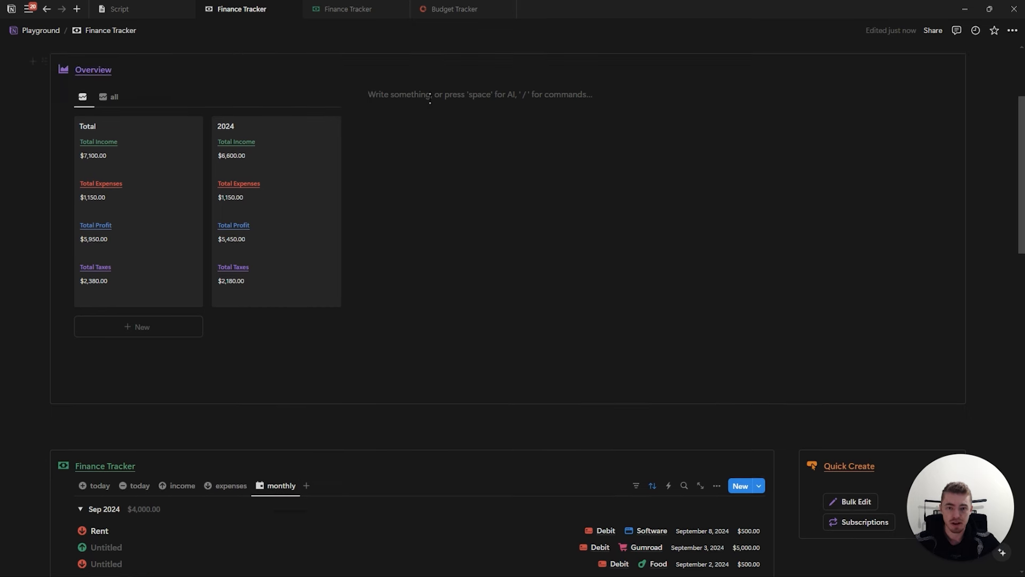
{"action": "scroll", "coordinate": [430, 84], "scroll_direction": "up", "scroll_amount": 2}
{"action": "type", "text": "/ch"}
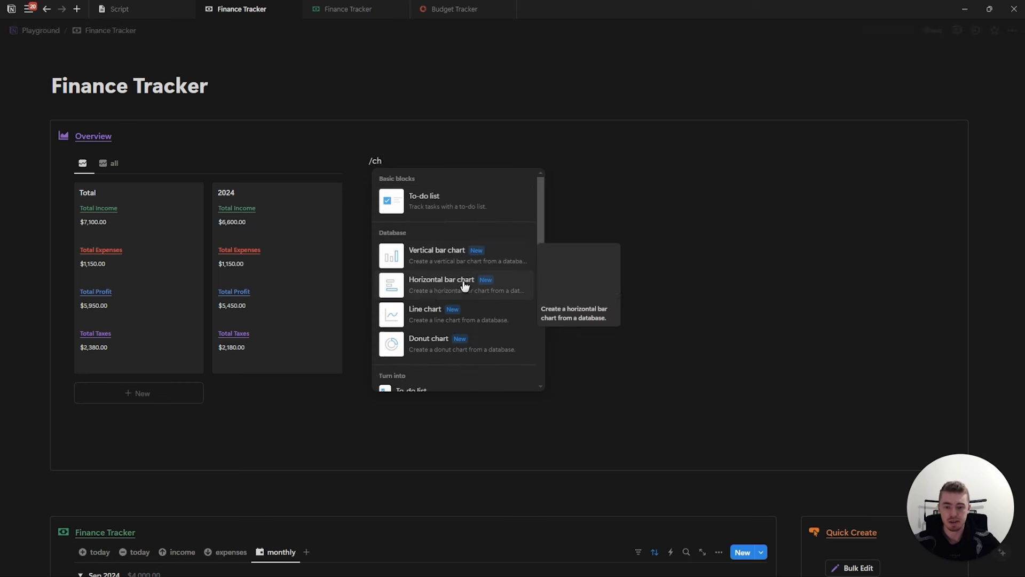
{"action": "left_click", "coordinate": [427, 314]}
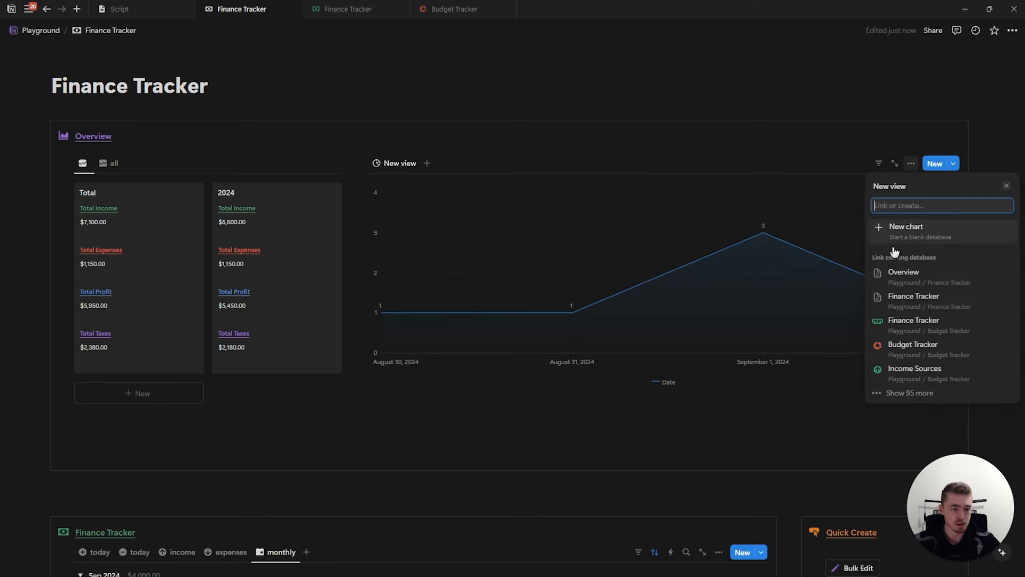
{"action": "left_click", "coordinate": [931, 302]}
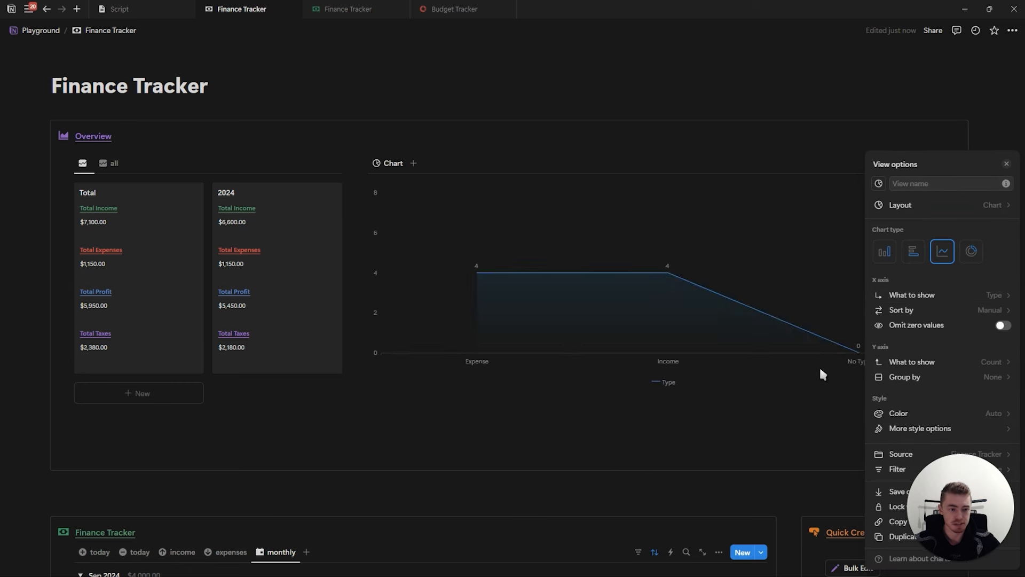
Leave the new chart view unnamed and change its view icon to the same chart icon as the Overview heading
{"action": "left_click", "coordinate": [908, 181]}
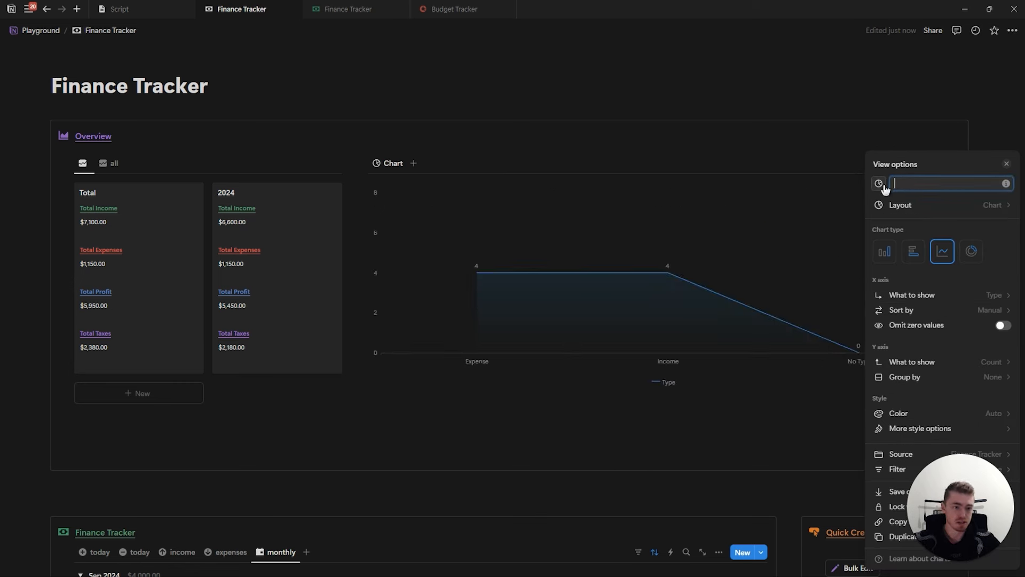
{"action": "left_click", "coordinate": [884, 188]}
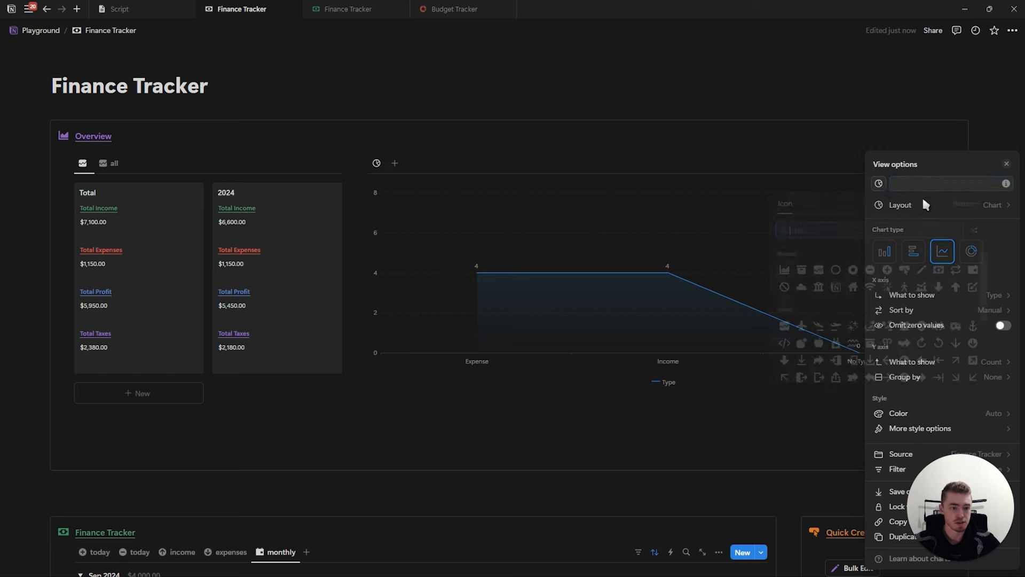
{"action": "left_click", "coordinate": [814, 267]}
{"action": "left_click", "coordinate": [1007, 166]}
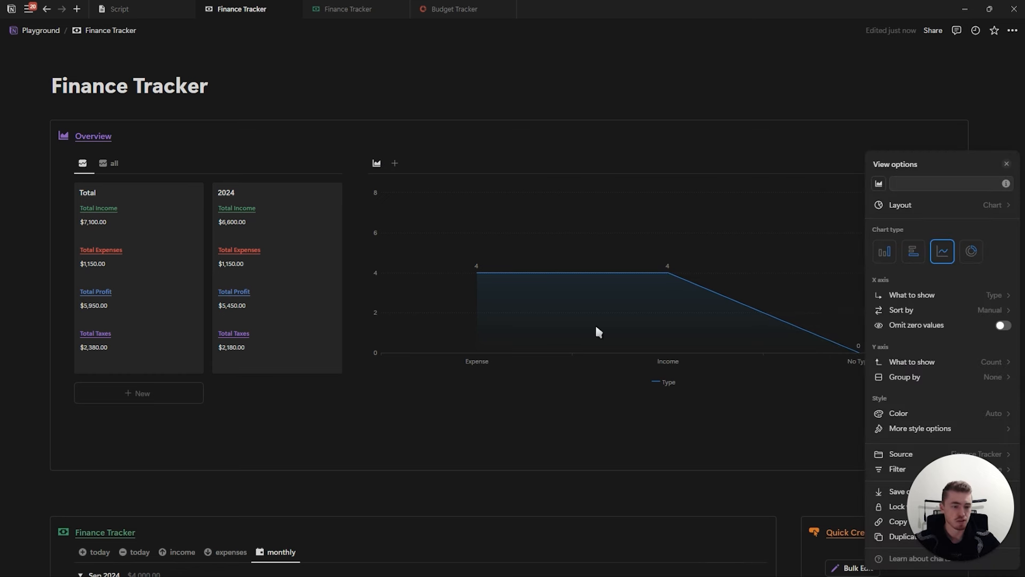
Set the line chart's X axis to Date by Month and its Y axis to the Sum of Profit
{"action": "left_click", "coordinate": [929, 297]}
{"action": "mouse_move", "coordinate": [924, 352]}
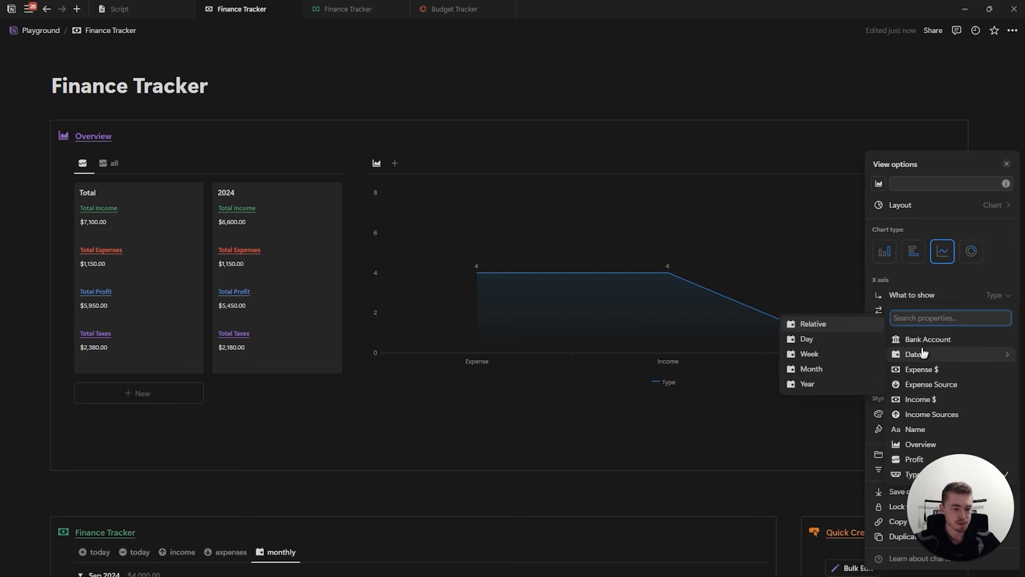
{"action": "left_click", "coordinate": [825, 368]}
{"action": "left_click", "coordinate": [938, 348]}
{"action": "mouse_move", "coordinate": [908, 444]}
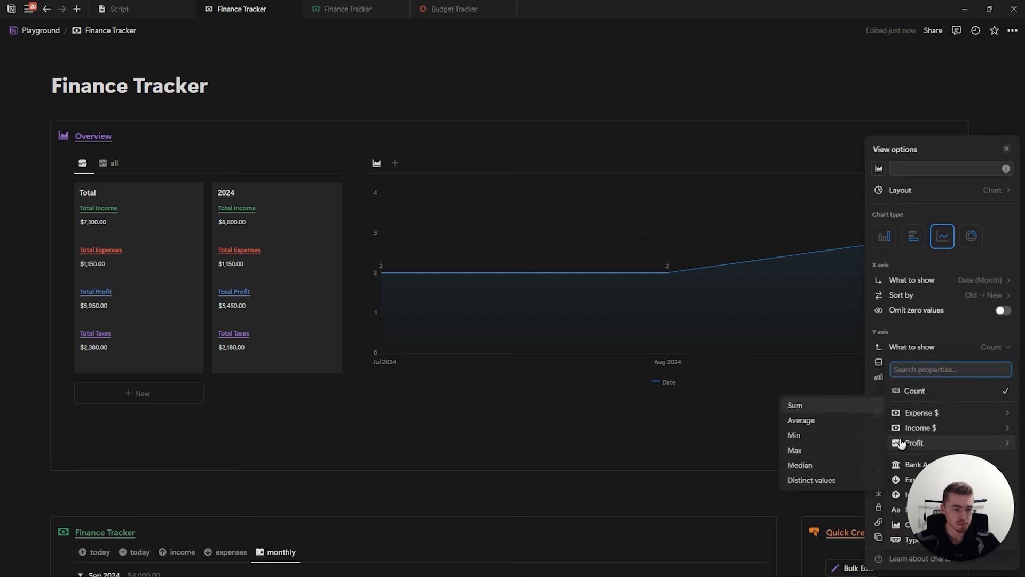
{"action": "left_click", "coordinate": [824, 407]}
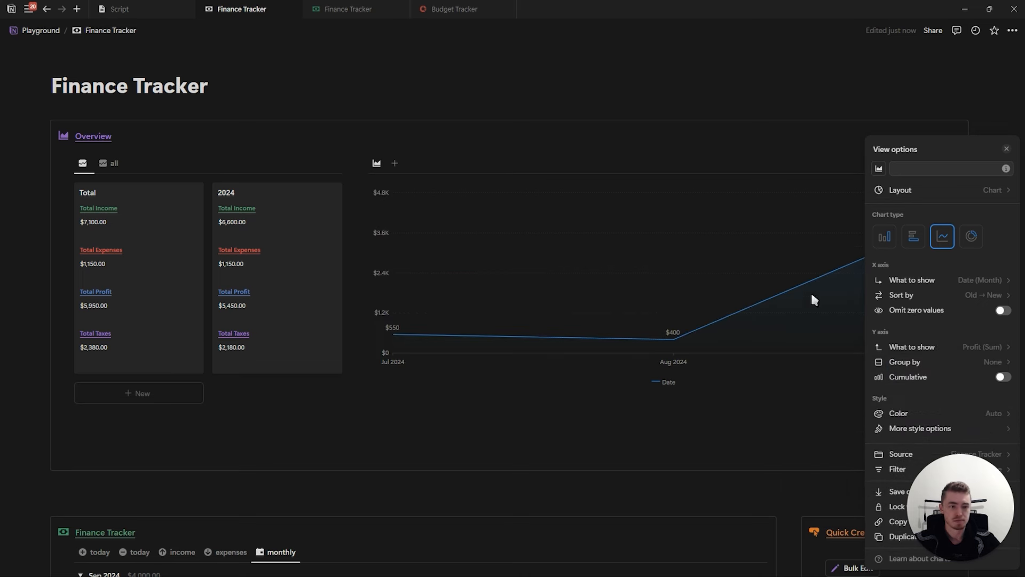
{"action": "left_click", "coordinate": [1010, 150]}
Set the amount of the August 2024 income entry named 1 to 2500 in the monthly view
{"action": "scroll", "coordinate": [750, 196], "scroll_direction": "down", "scroll_amount": 2}
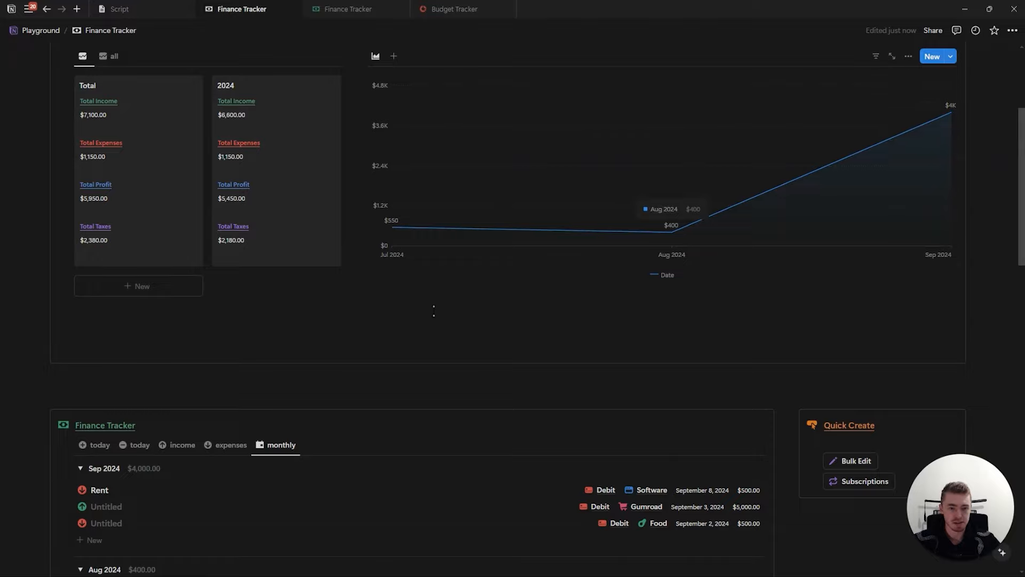
{"action": "scroll", "coordinate": [424, 319], "scroll_direction": "down", "scroll_amount": 4}
{"action": "scroll", "coordinate": [424, 319], "scroll_direction": "down", "scroll_amount": 2}
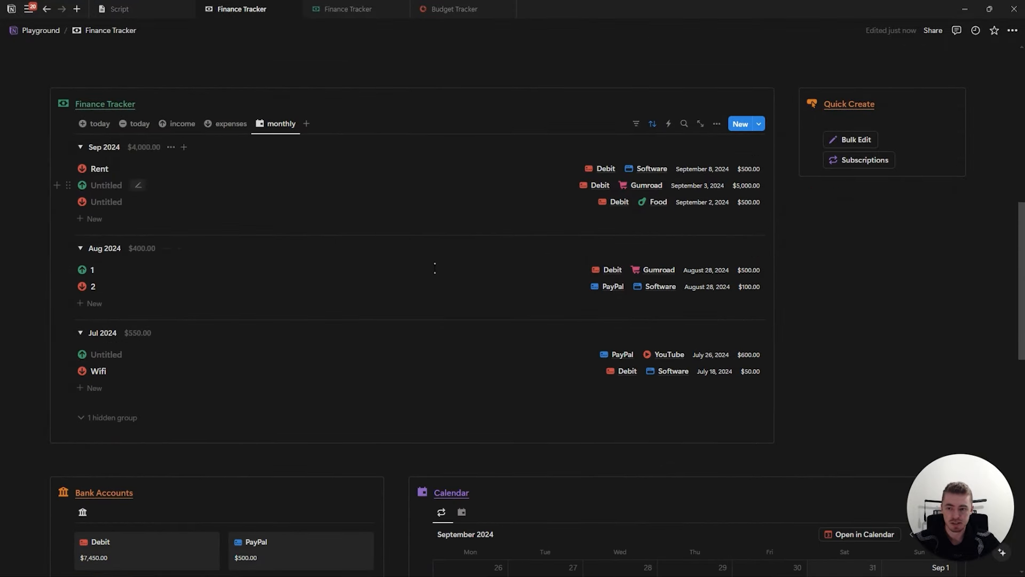
{"action": "scroll", "coordinate": [532, 344], "scroll_direction": "up", "scroll_amount": 5}
{"action": "scroll", "coordinate": [532, 344], "scroll_direction": "up", "scroll_amount": 4}
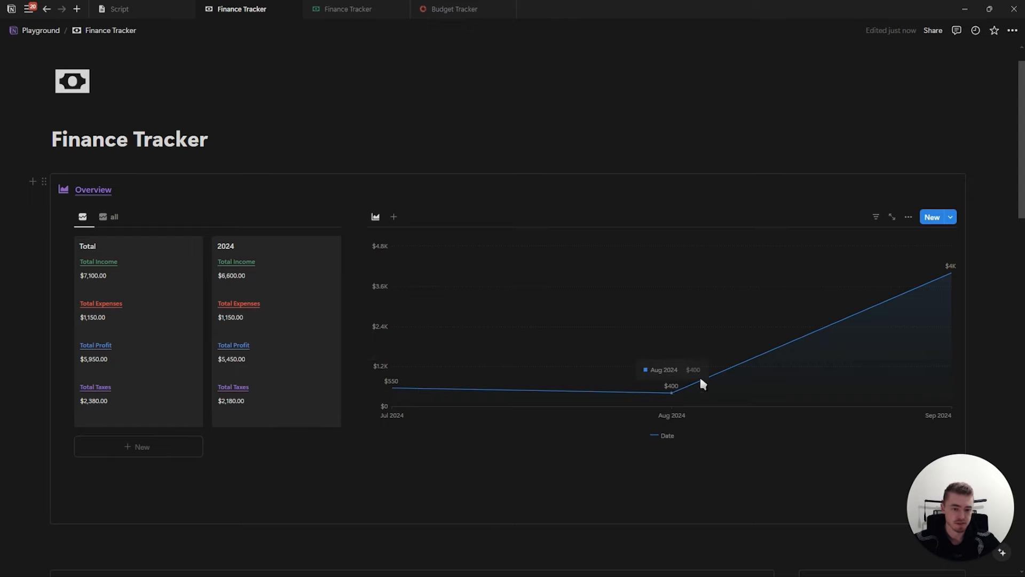
{"action": "scroll", "coordinate": [581, 258], "scroll_direction": "down", "scroll_amount": 9}
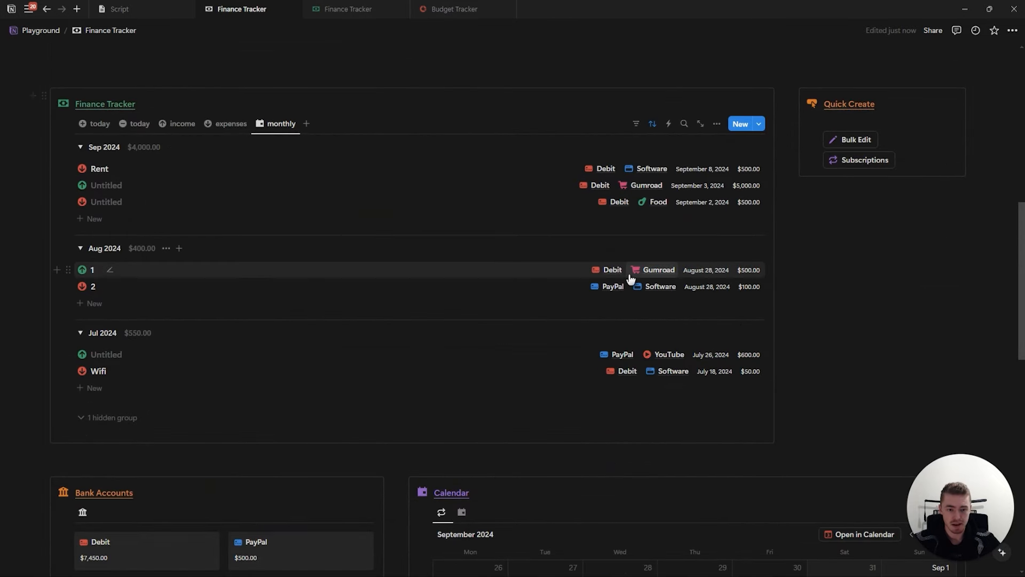
{"action": "left_click", "coordinate": [748, 271]}
{"action": "type", "text": "2500"}
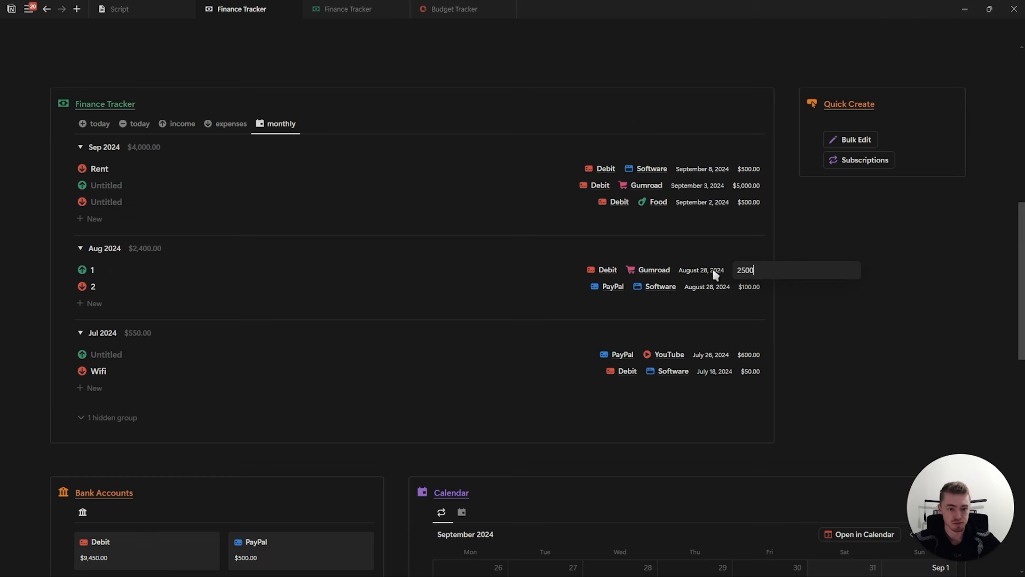
{"action": "key", "text": "Return"}
Set the amount of the unnamed July 2024 YouTube income entry to 1500
{"action": "left_click", "coordinate": [754, 355]}
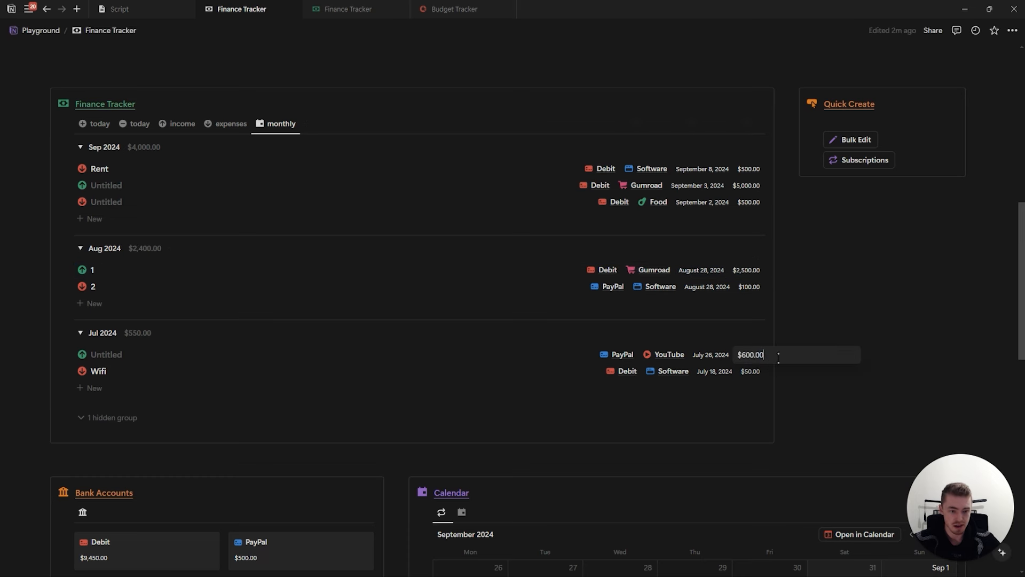
{"action": "type", "text": "1500"}
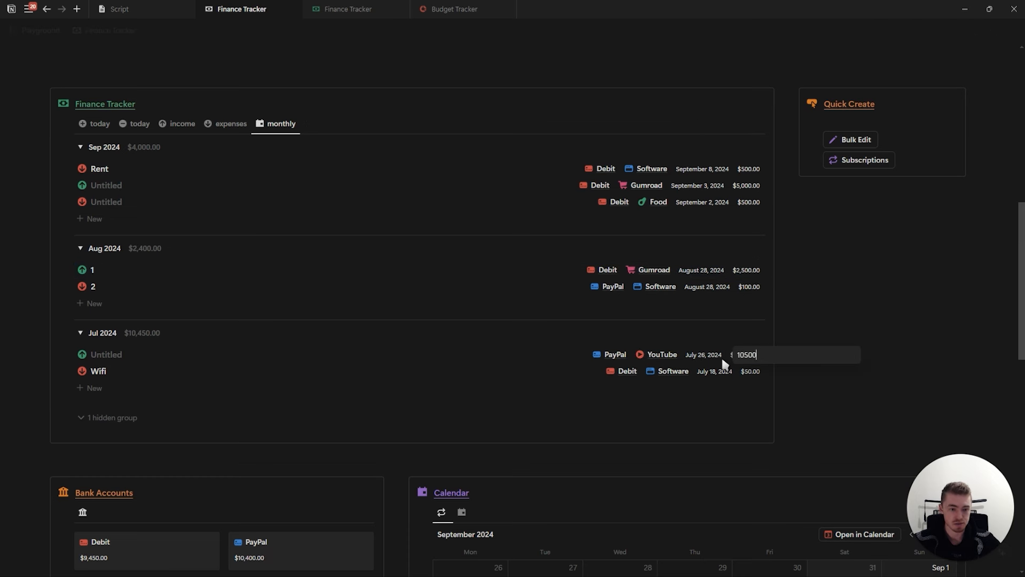
{"action": "key", "text": "Return"}
Try the Large and Small heights on the Overview line chart, and return it to Medium
{"action": "scroll", "coordinate": [779, 361], "scroll_direction": "up", "scroll_amount": 10}
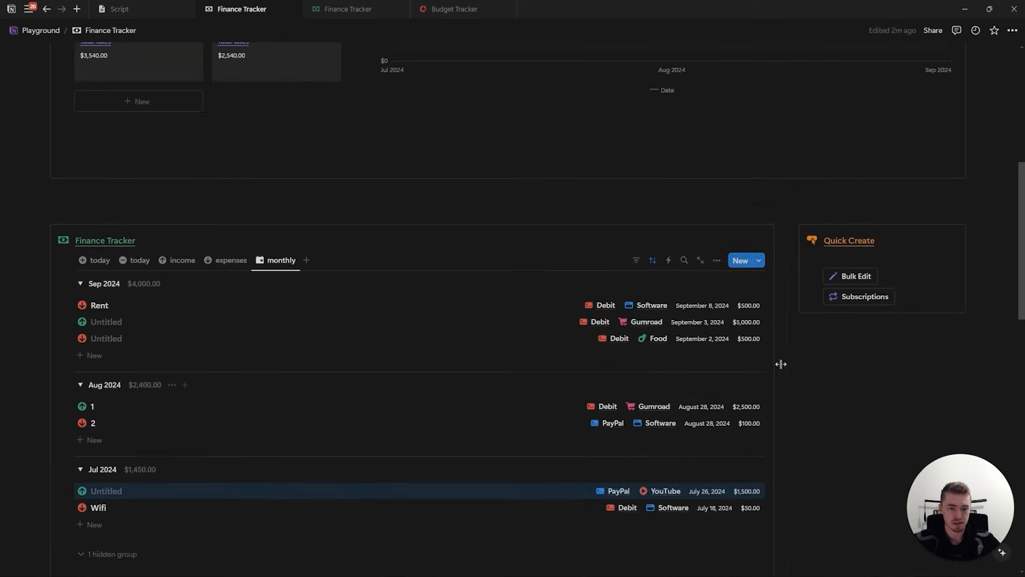
{"action": "scroll", "coordinate": [912, 184], "scroll_direction": "down", "scroll_amount": 1}
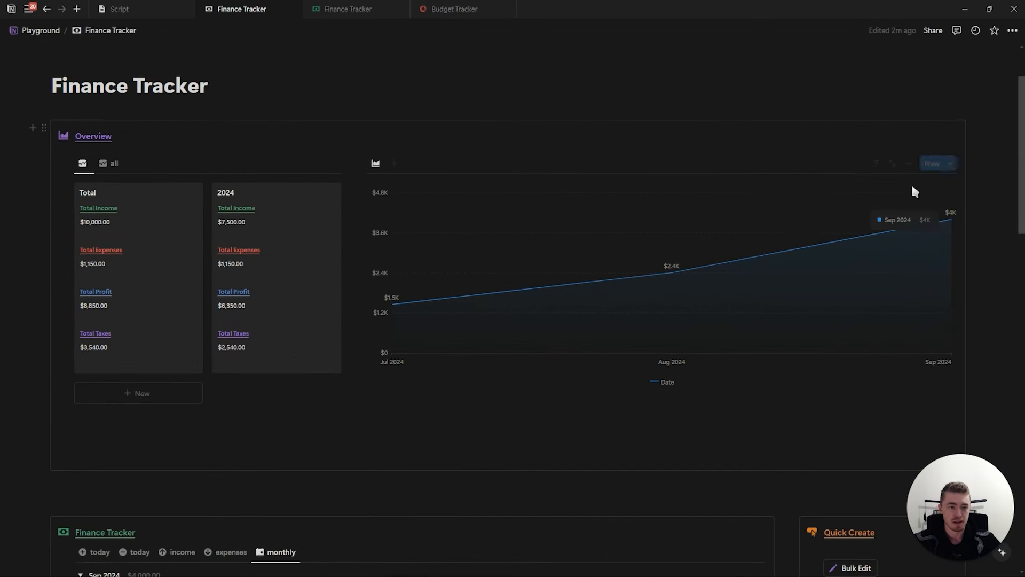
{"action": "left_click", "coordinate": [909, 163]}
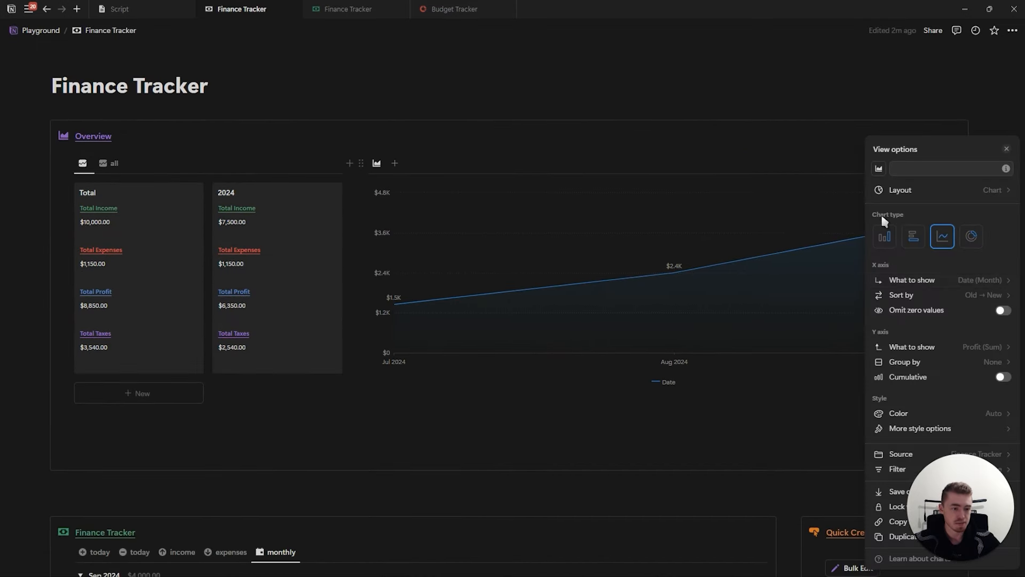
{"action": "left_click", "coordinate": [910, 433]}
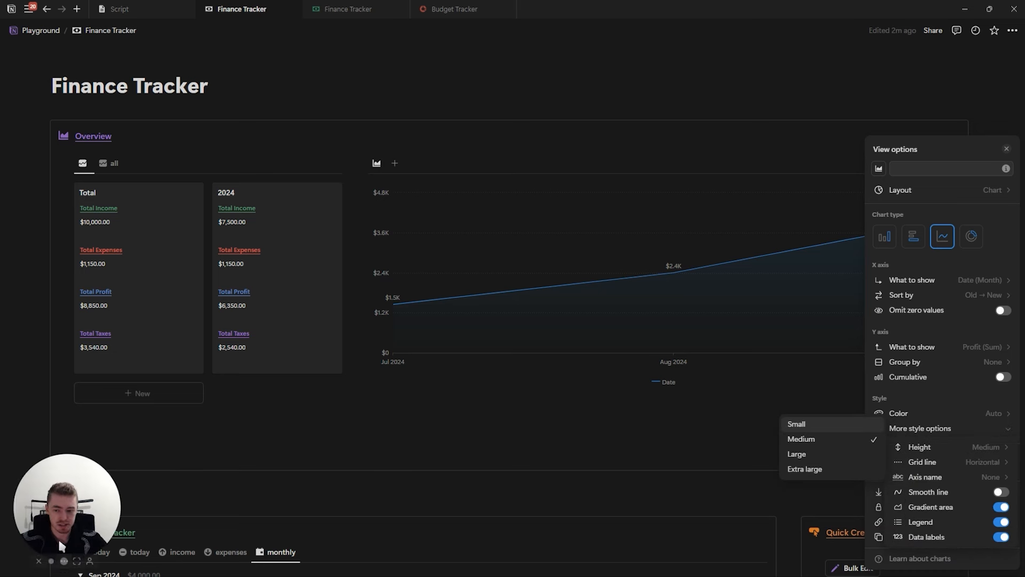
{"action": "mouse_move", "coordinate": [952, 451]}
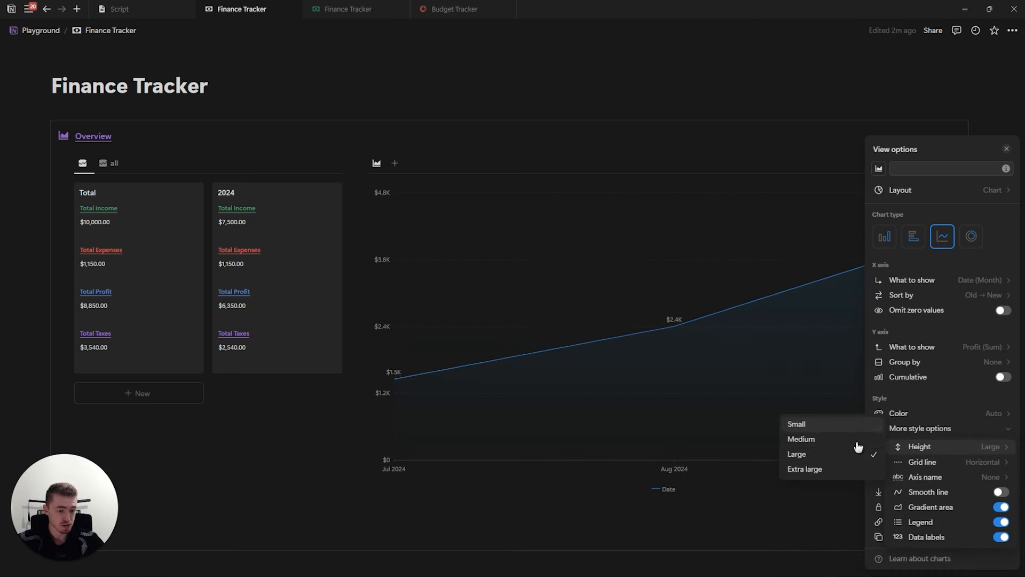
{"action": "left_click", "coordinate": [854, 425]}
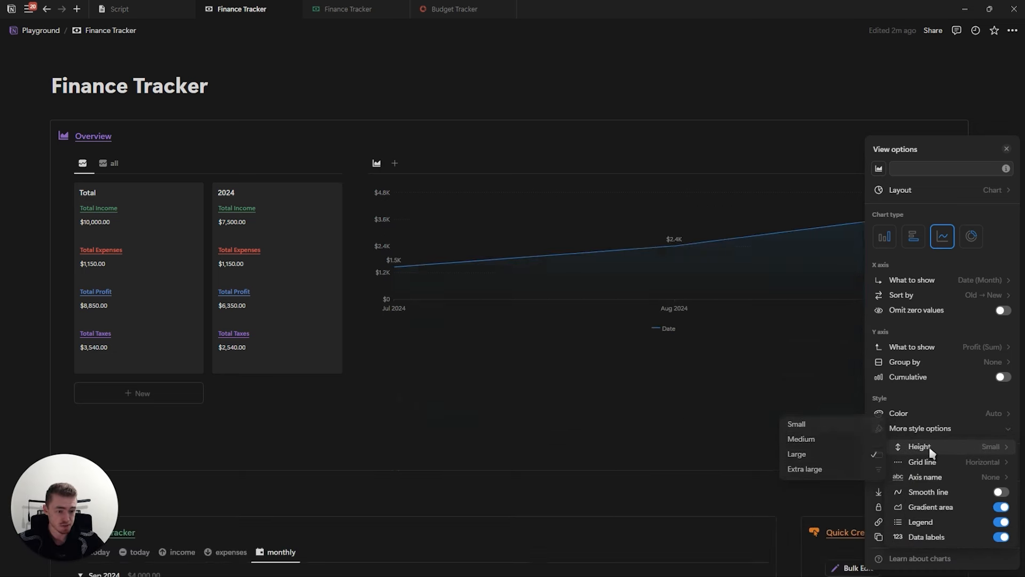
{"action": "left_click", "coordinate": [854, 439]}
Try the None and Vertical grid lines on the chart, and return to Horizontal
{"action": "mouse_move", "coordinate": [922, 463]}
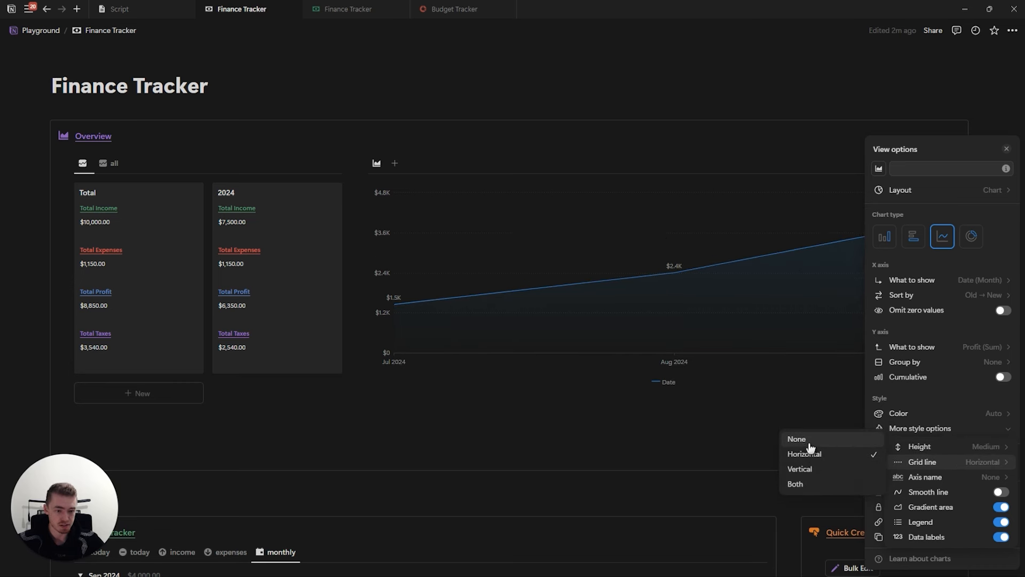
{"action": "left_click", "coordinate": [809, 440]}
{"action": "mouse_move", "coordinate": [982, 460]}
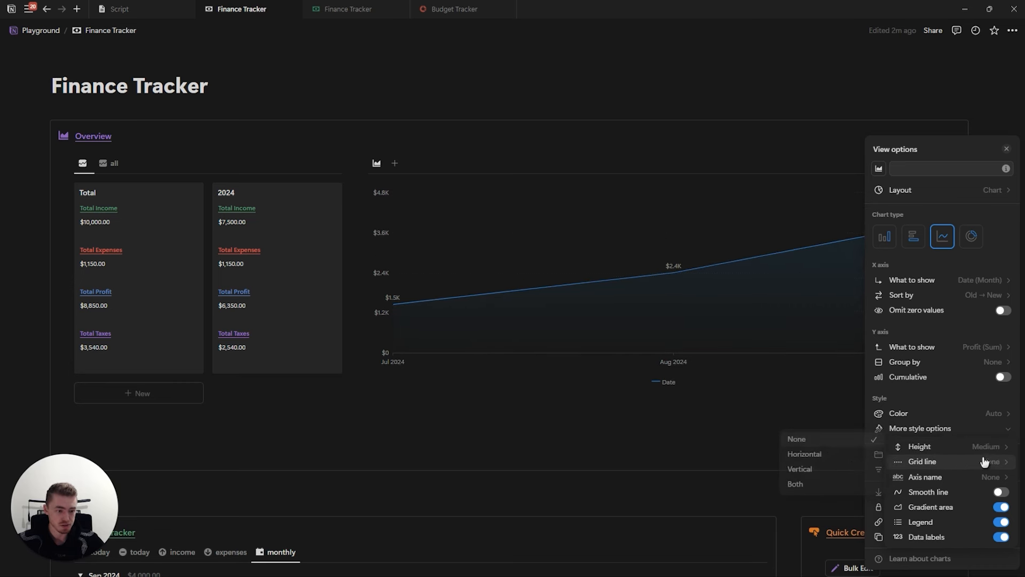
{"action": "left_click", "coordinate": [822, 468]}
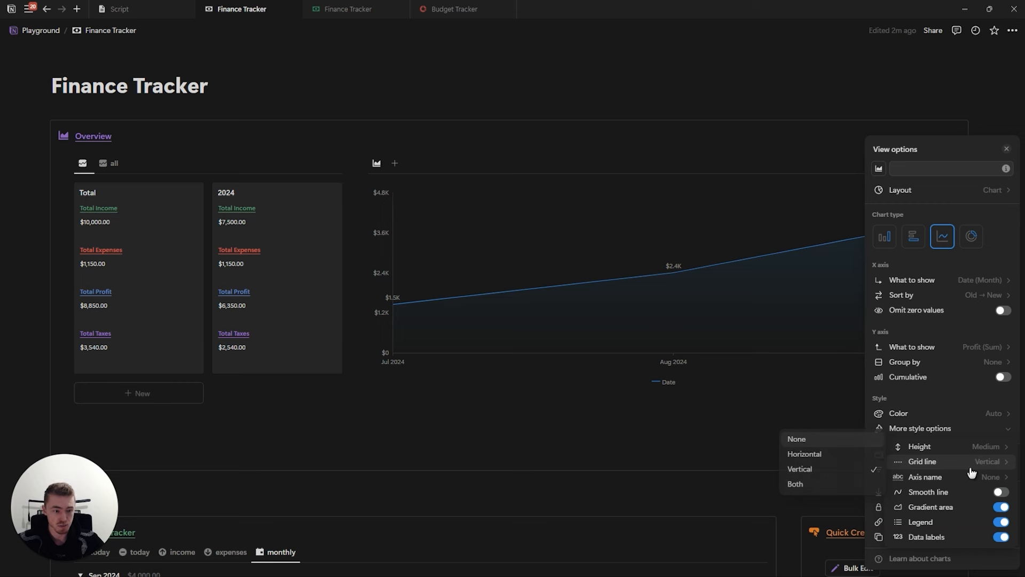
{"action": "left_click", "coordinate": [829, 455]}
Try showing the chart's axis names for the X axis, Y axis and Both, and set them back to None
{"action": "mouse_move", "coordinate": [944, 477]}
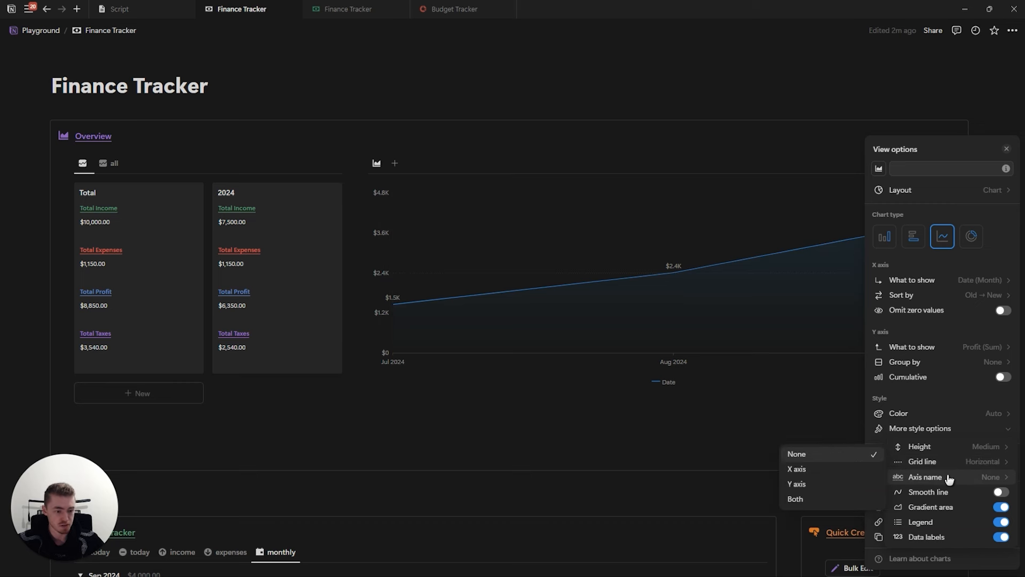
{"action": "left_click", "coordinate": [827, 470]}
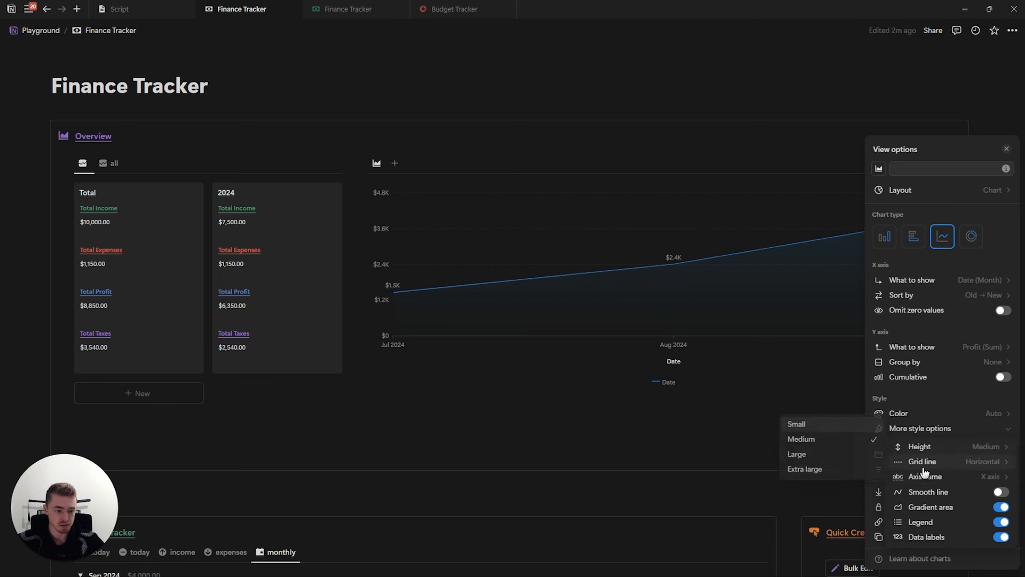
{"action": "mouse_move", "coordinate": [908, 476]}
{"action": "left_click", "coordinate": [830, 485]}
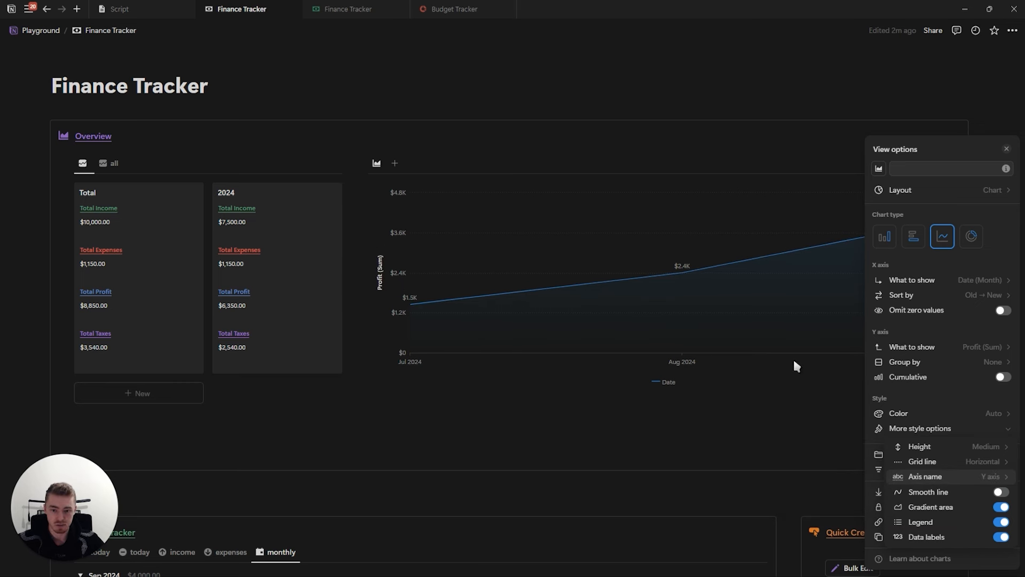
{"action": "mouse_move", "coordinate": [947, 484]}
{"action": "left_click", "coordinate": [833, 499]}
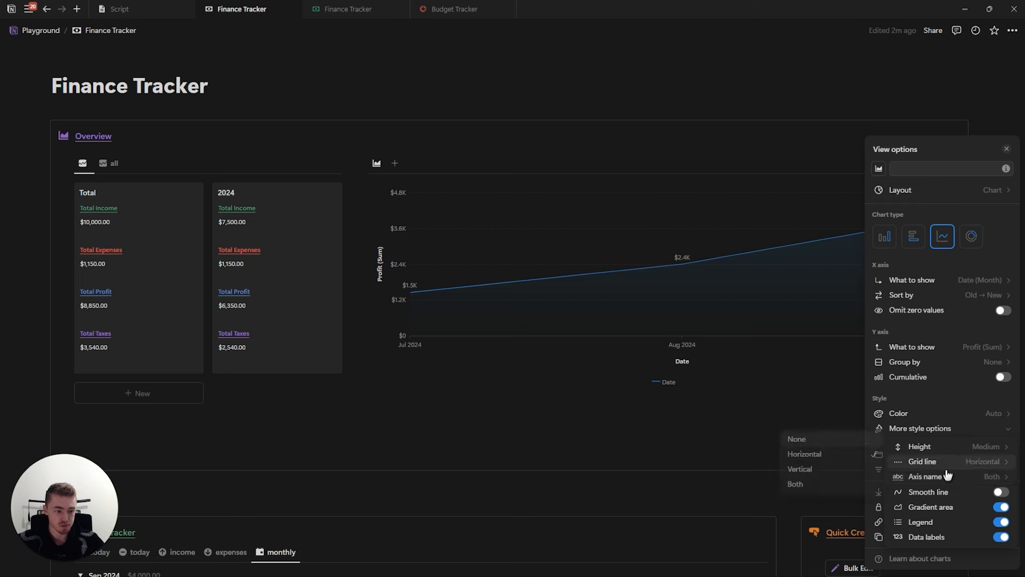
{"action": "left_click", "coordinate": [870, 456]}
Try the Smooth line option on the chart, switch it back off and close the chart's view options
{"action": "left_click", "coordinate": [939, 492]}
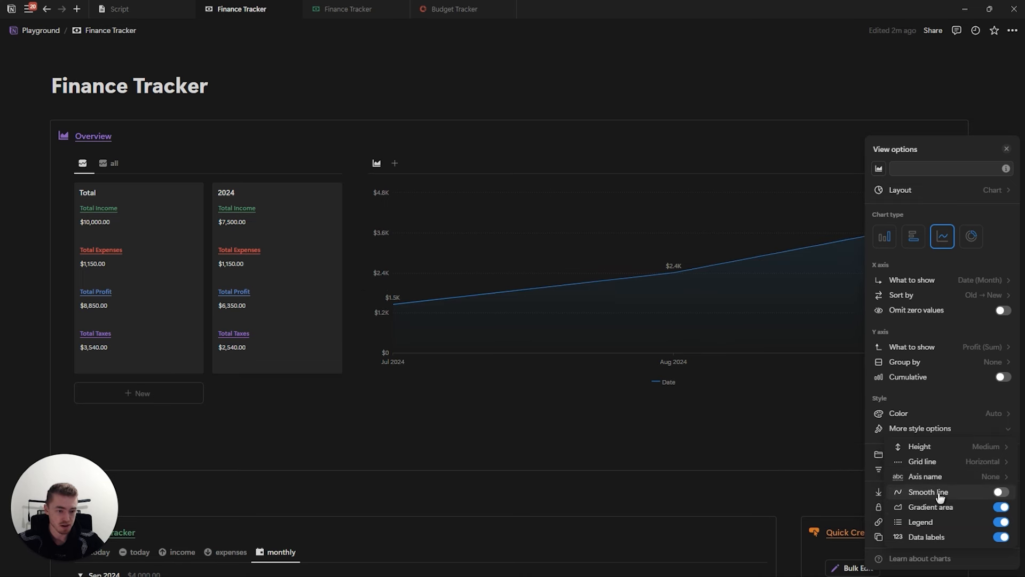
{"action": "left_click", "coordinate": [940, 494]}
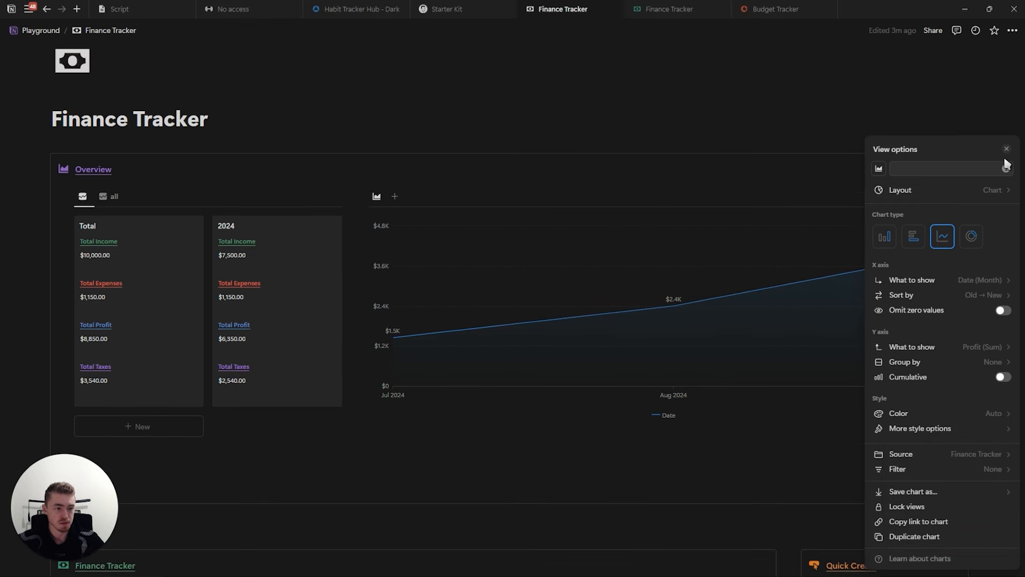
{"action": "left_click", "coordinate": [1007, 149]}
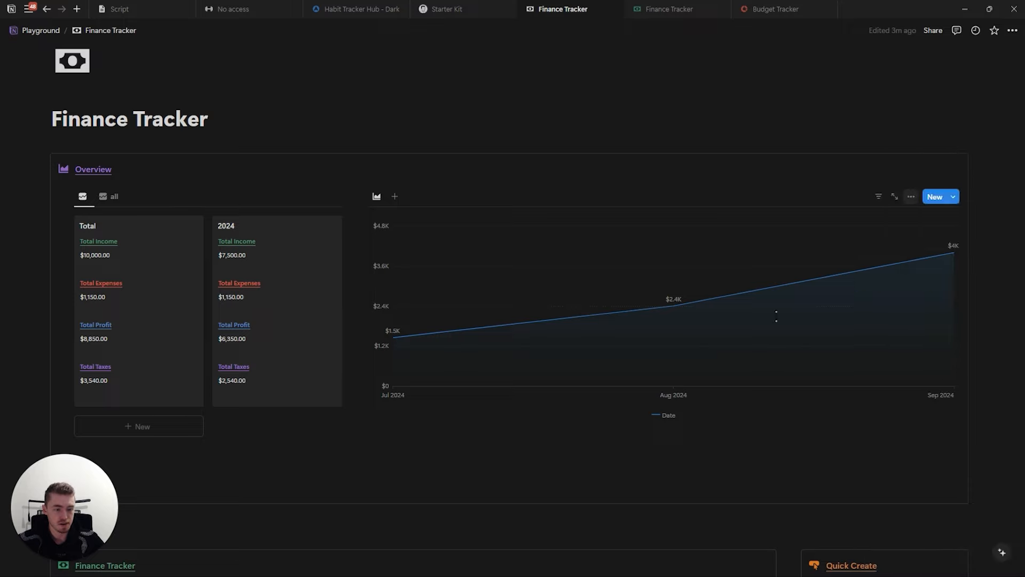
Set the amount of income entry 1 in the Aug 2024 group to $500 and return to the Overview chart
{"action": "scroll", "coordinate": [512, 288], "scroll_direction": "down", "scroll_amount": 4}
{"action": "scroll", "coordinate": [565, 478], "scroll_direction": "down", "scroll_amount": 5}
{"action": "left_click", "coordinate": [745, 251]}
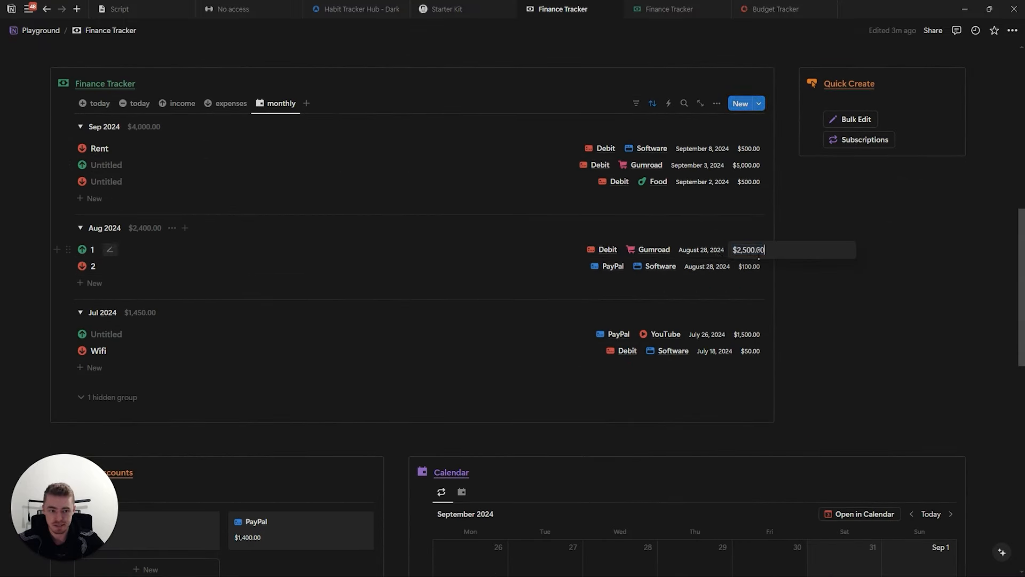
{"action": "type", "text": "500"}
{"action": "key", "text": "Return"}
{"action": "scroll", "coordinate": [719, 253], "scroll_direction": "up", "scroll_amount": 8}
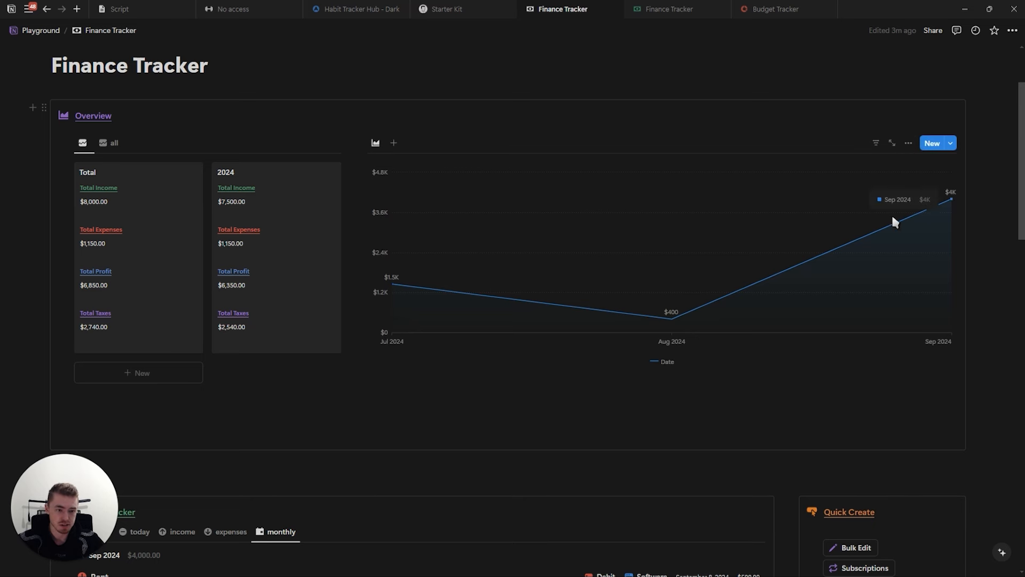
Turn on Smooth line for the Overview line chart, and try switching its Gradient area off and back on
{"action": "left_click", "coordinate": [908, 144]}
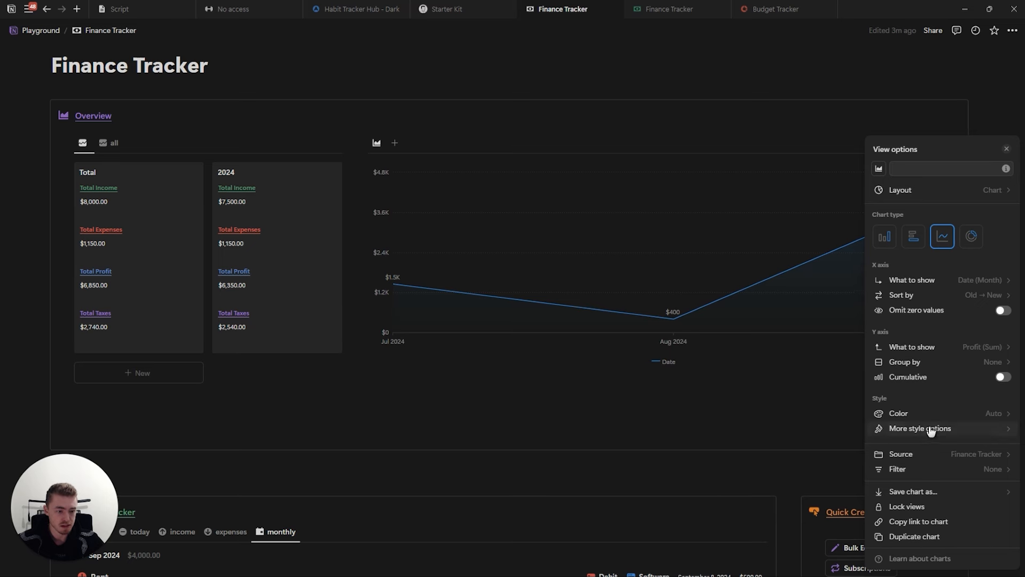
{"action": "left_click", "coordinate": [930, 428]}
{"action": "left_click", "coordinate": [945, 491]}
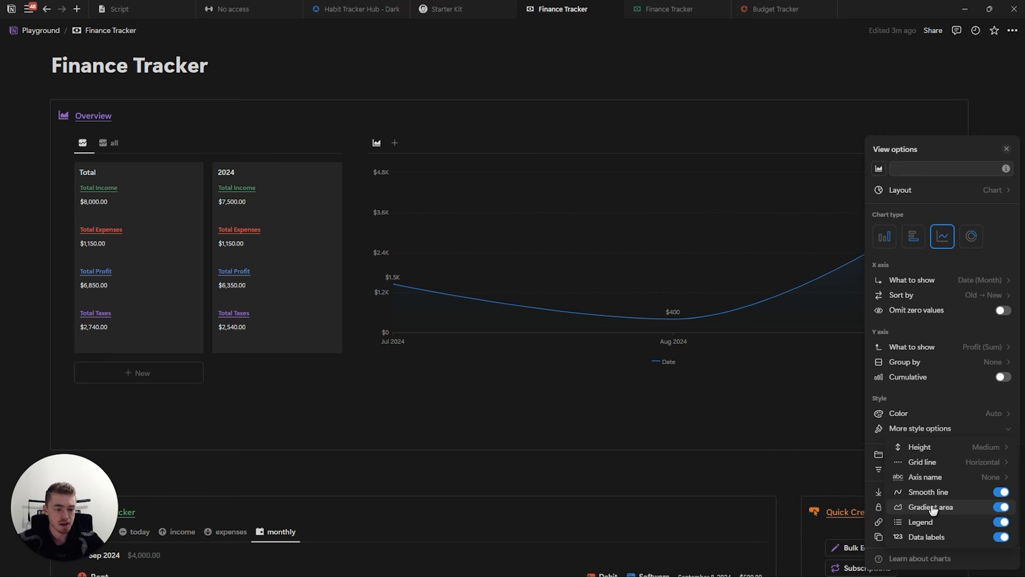
{"action": "left_click", "coordinate": [943, 509]}
{"action": "left_click", "coordinate": [941, 508]}
Hide the line chart's legend, and try switching its data labels off and back on
{"action": "left_click", "coordinate": [935, 521]}
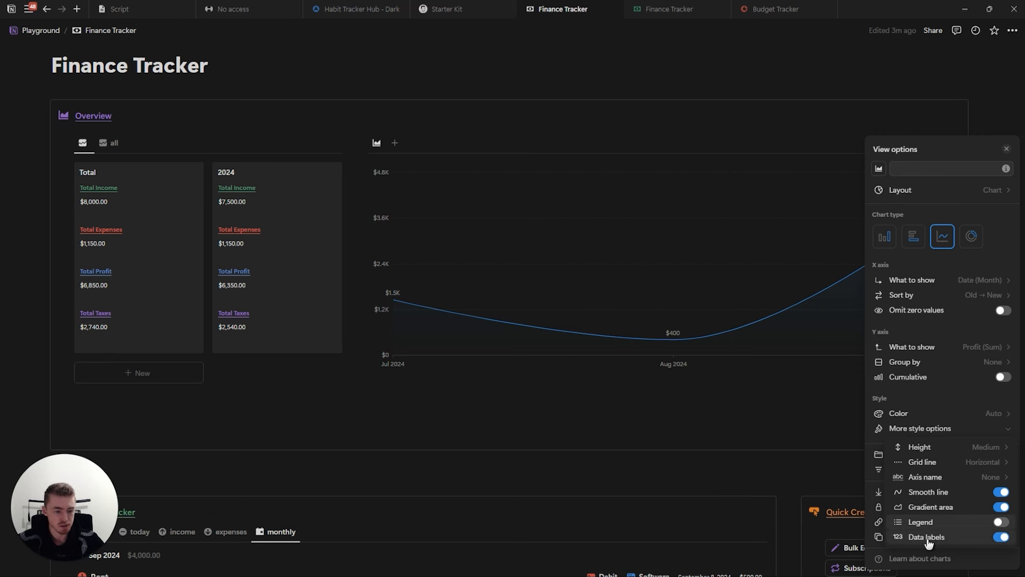
{"action": "left_click", "coordinate": [929, 539]}
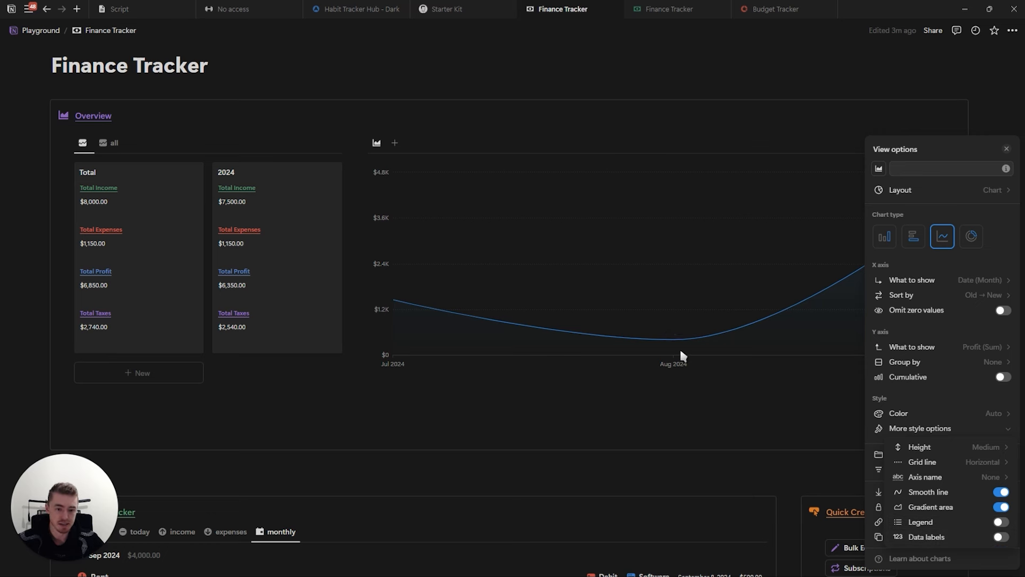
{"action": "left_click", "coordinate": [1001, 537]}
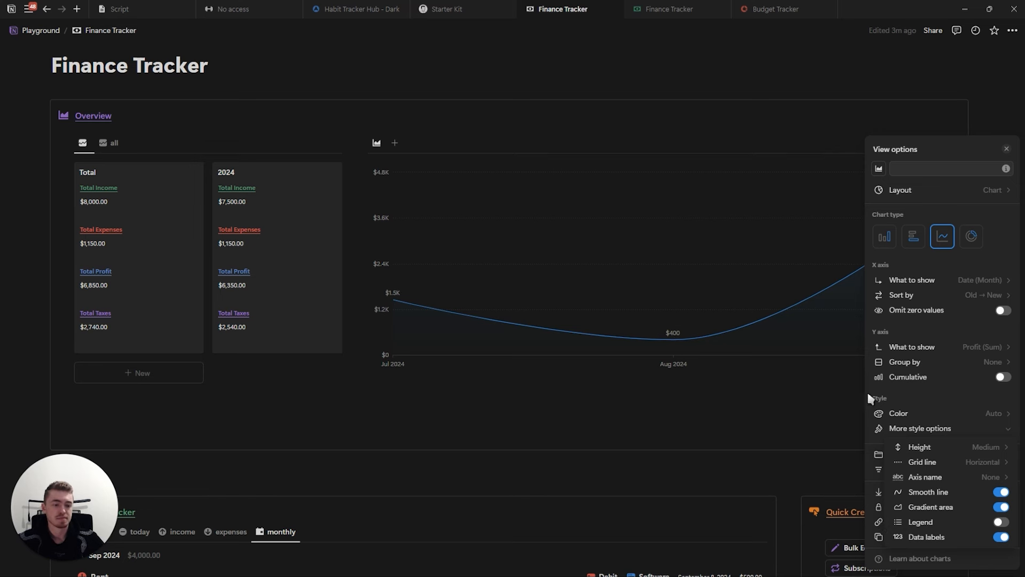
Try the Green, Red, Colorful and Colorless color options on the line chart, and settle on Green
{"action": "left_click", "coordinate": [935, 413]}
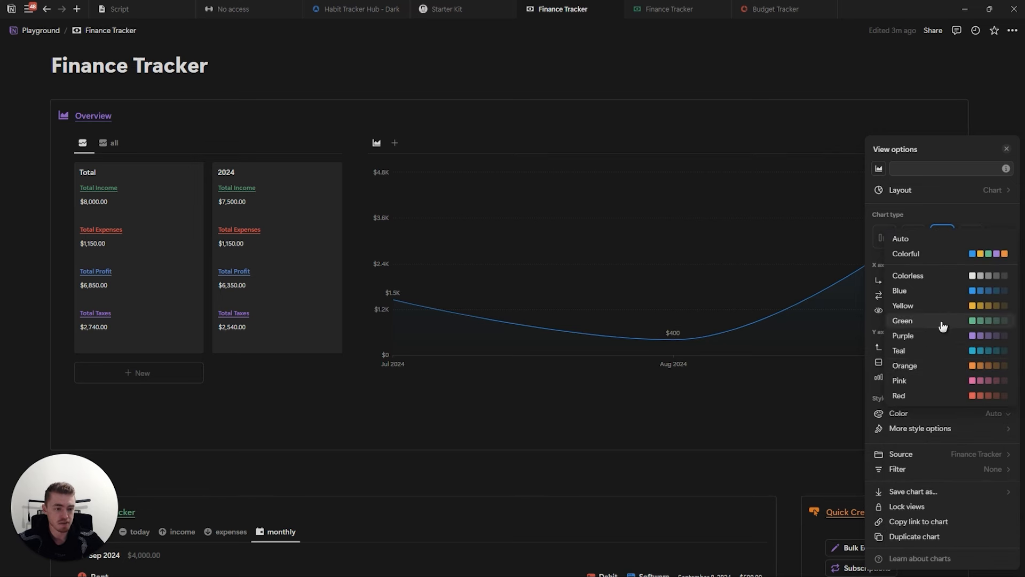
{"action": "left_click", "coordinate": [943, 326]}
{"action": "left_click", "coordinate": [961, 414]}
{"action": "left_click", "coordinate": [960, 399]}
{"action": "left_click", "coordinate": [947, 413]}
{"action": "left_click", "coordinate": [940, 254]}
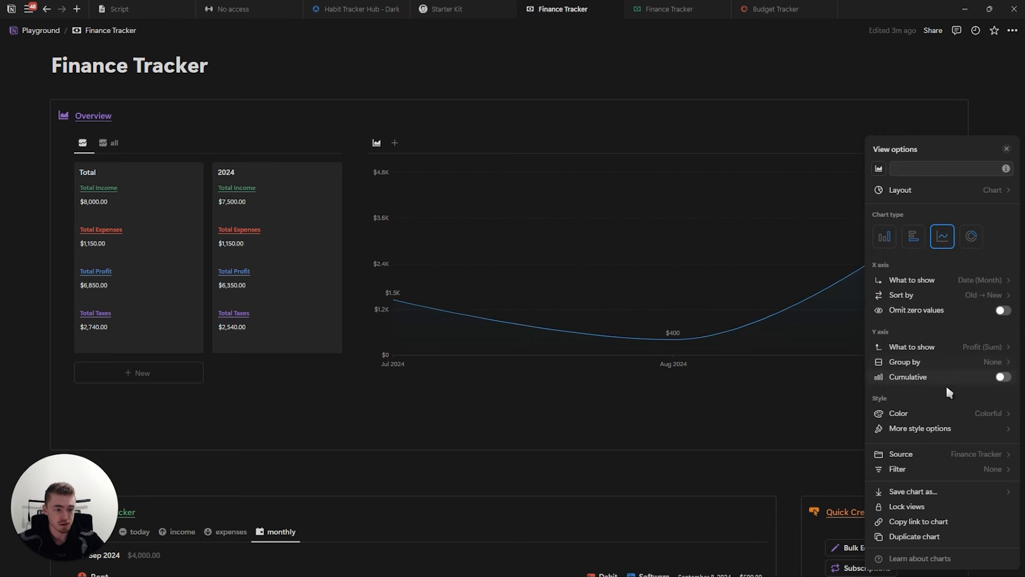
{"action": "left_click", "coordinate": [946, 417]}
{"action": "left_click", "coordinate": [938, 278]}
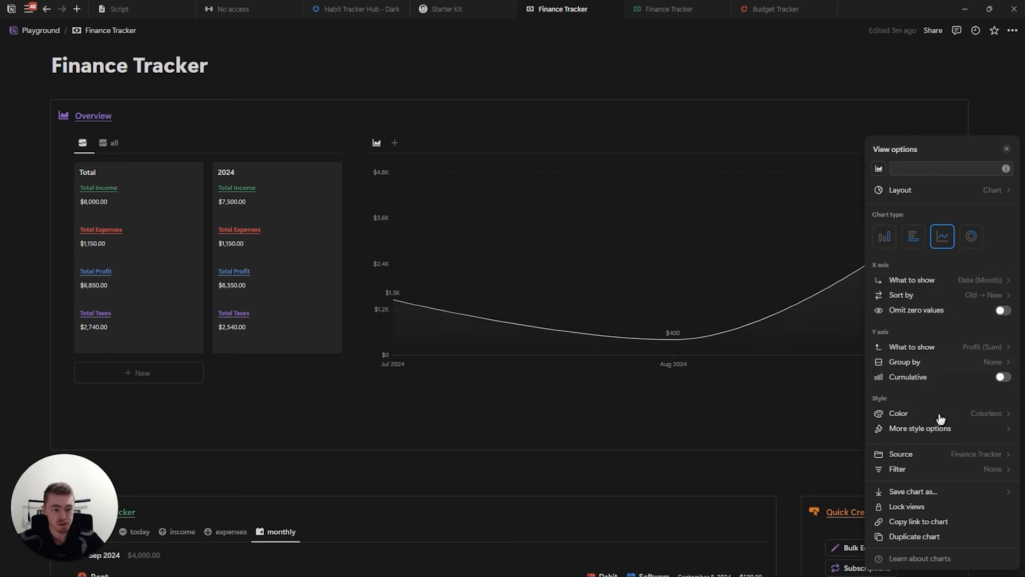
{"action": "left_click", "coordinate": [941, 419]}
{"action": "left_click", "coordinate": [948, 325]}
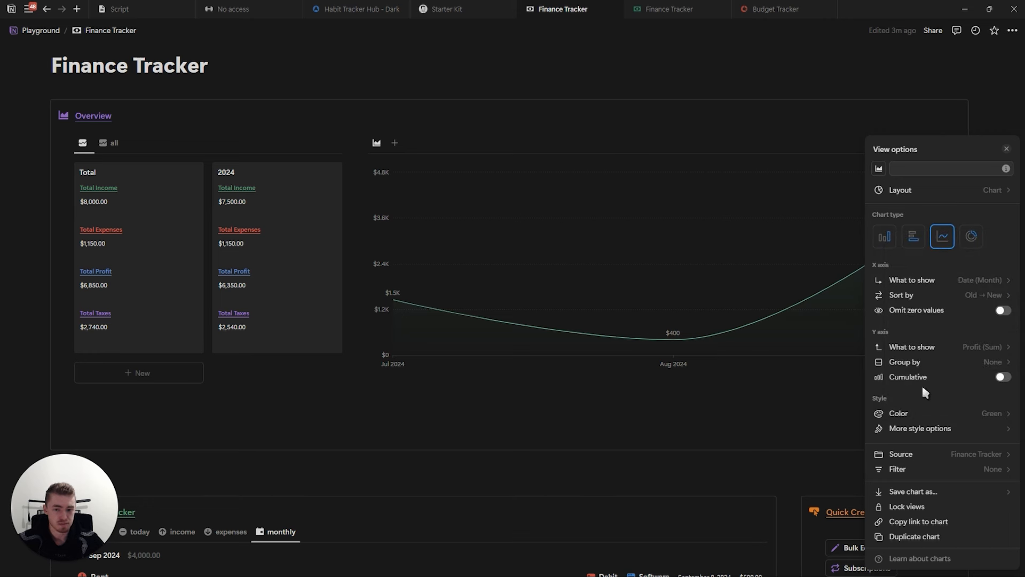
Add an unnamed chart view beside the line chart, with a circled minus icon and the donut chart type
{"action": "left_click", "coordinate": [395, 143]}
{"action": "left_click", "coordinate": [917, 222]}
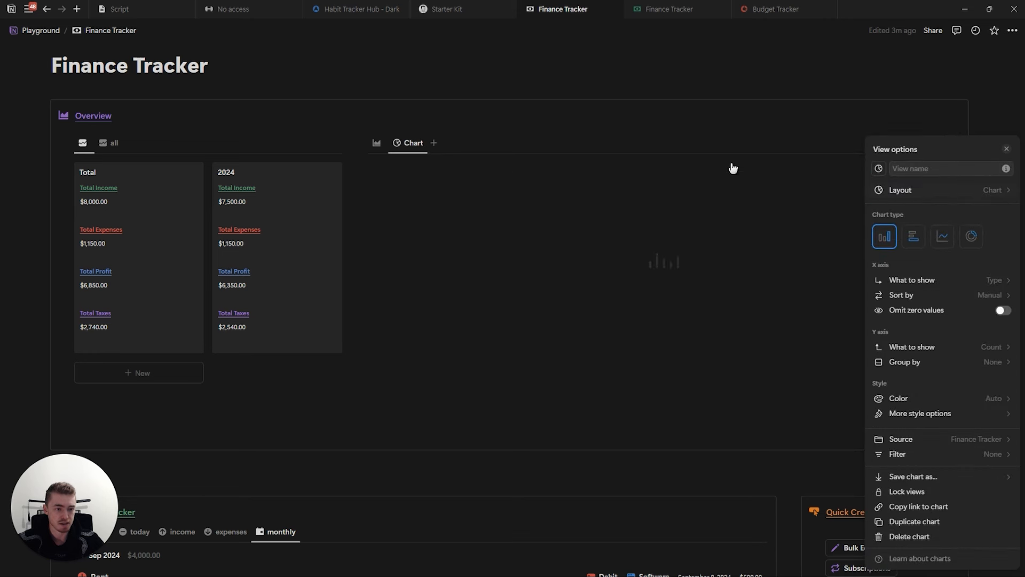
{"action": "left_click", "coordinate": [911, 169]}
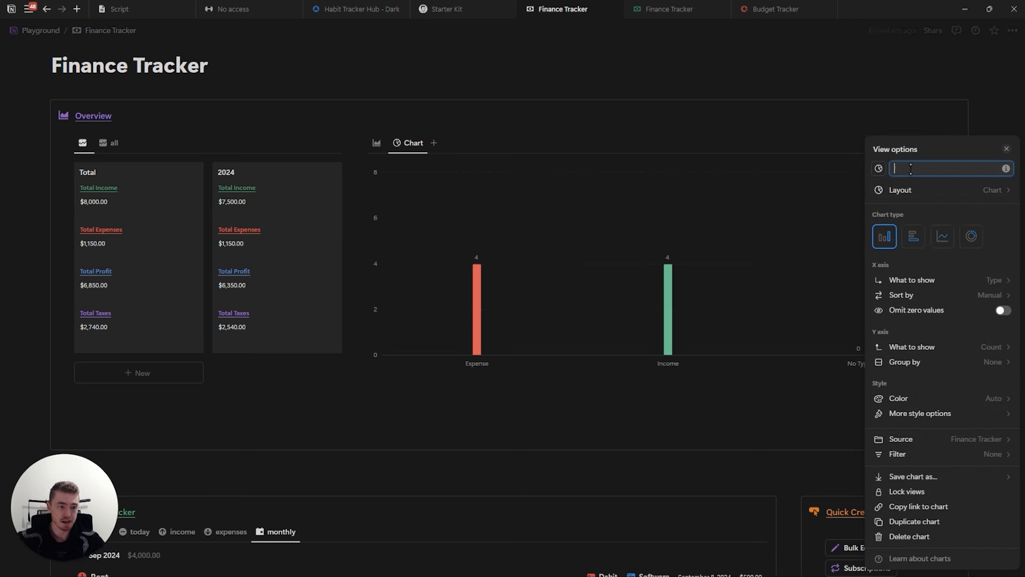
{"action": "left_click", "coordinate": [879, 168]}
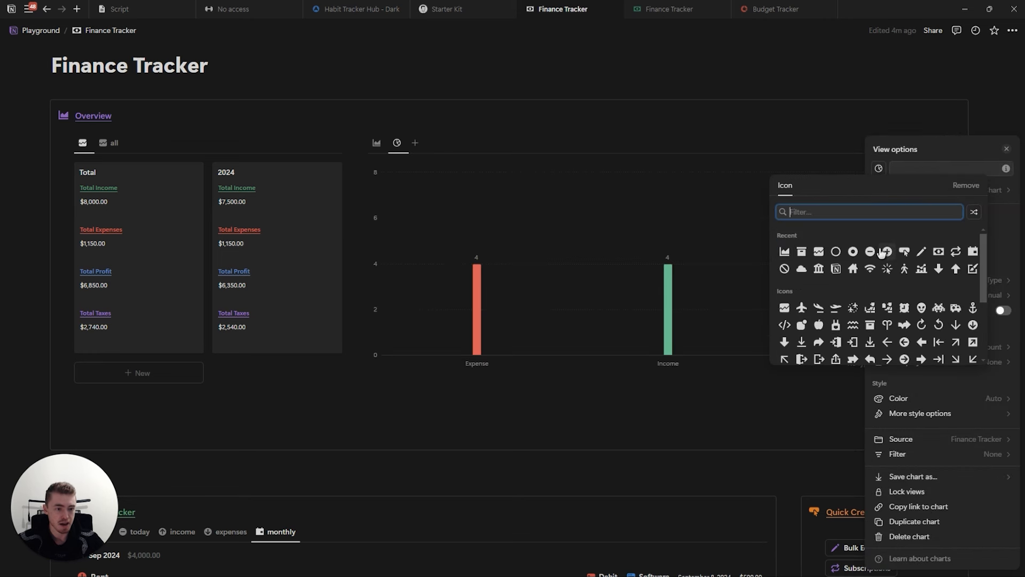
{"action": "left_click", "coordinate": [870, 252]}
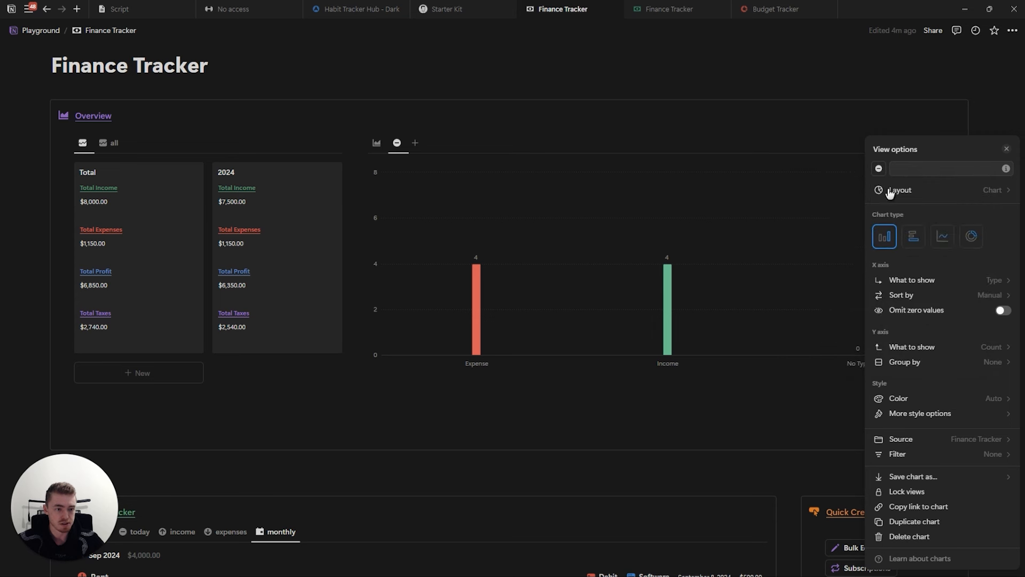
{"action": "left_click", "coordinate": [971, 236]}
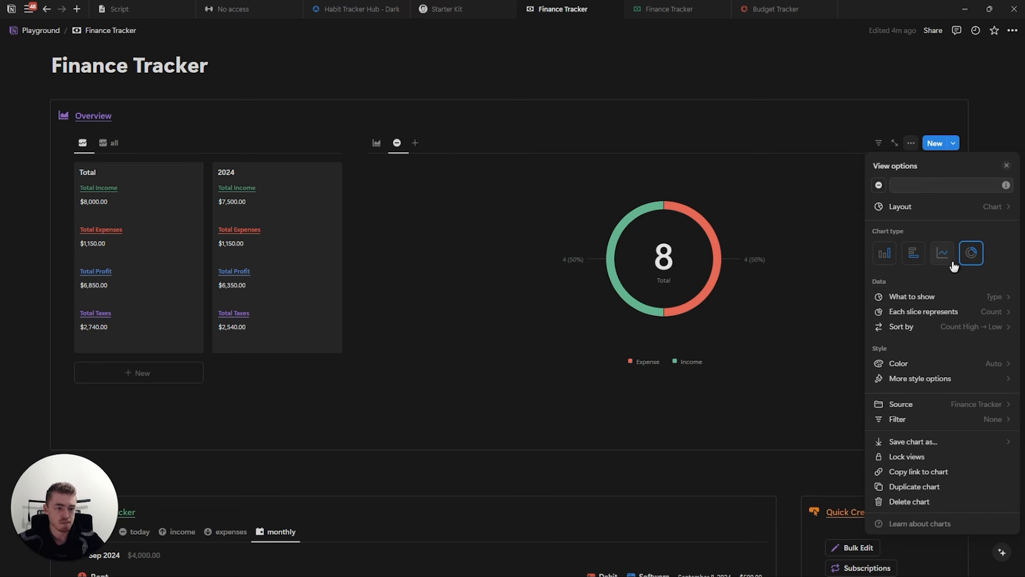
Make the donut chart show Expense Source with each slice representing the sum of Expense $, and color it Red
{"action": "left_click", "coordinate": [938, 301]}
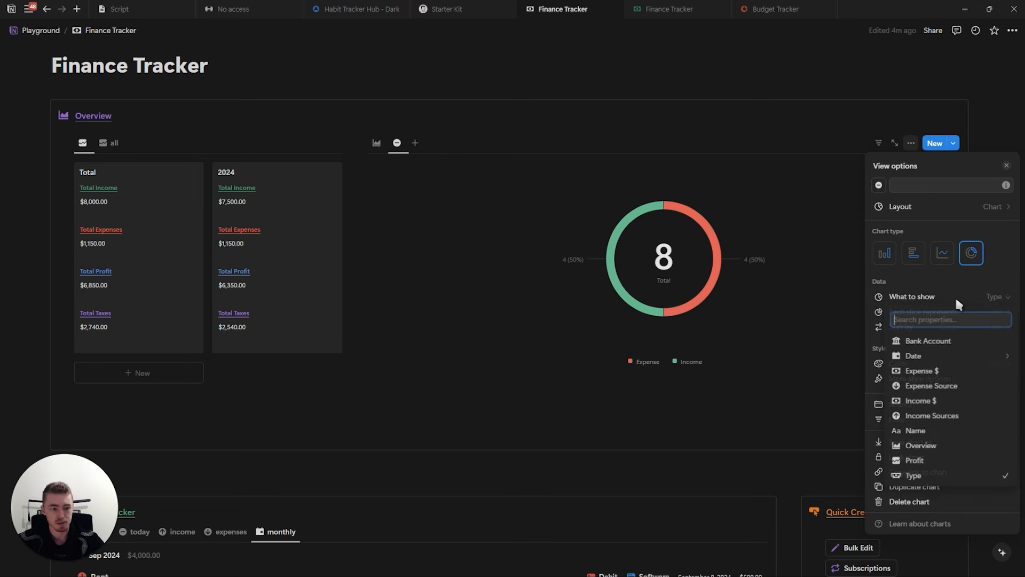
{"action": "left_click", "coordinate": [938, 387]}
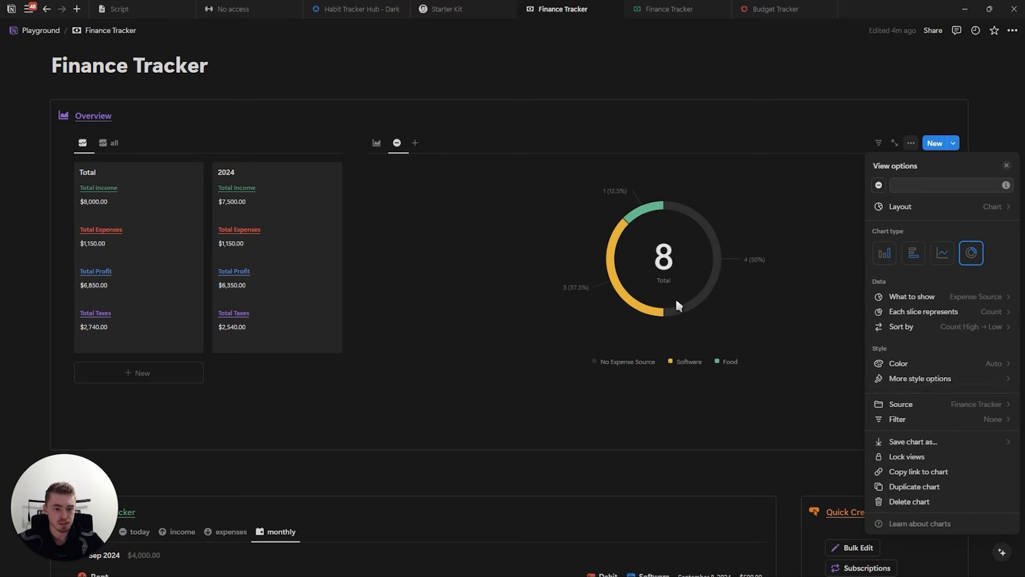
{"action": "left_click", "coordinate": [949, 312]}
{"action": "mouse_move", "coordinate": [934, 380]}
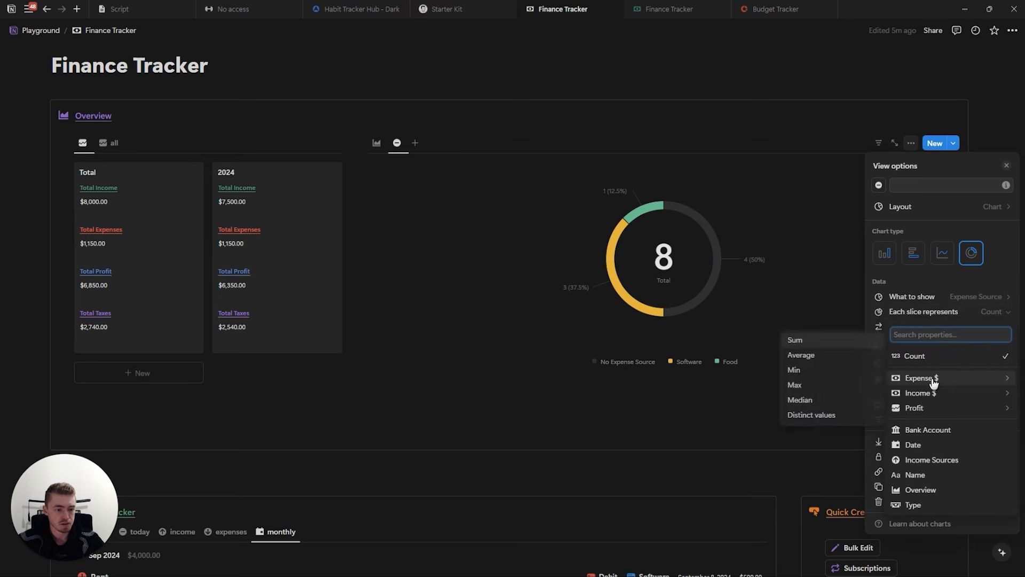
{"action": "left_click", "coordinate": [813, 341]}
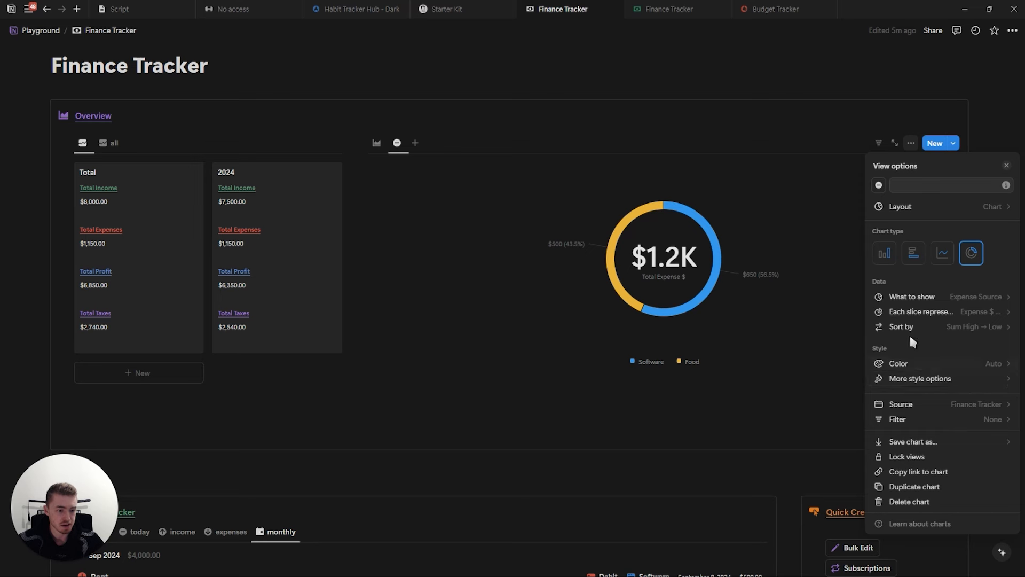
{"action": "left_click", "coordinate": [923, 364]}
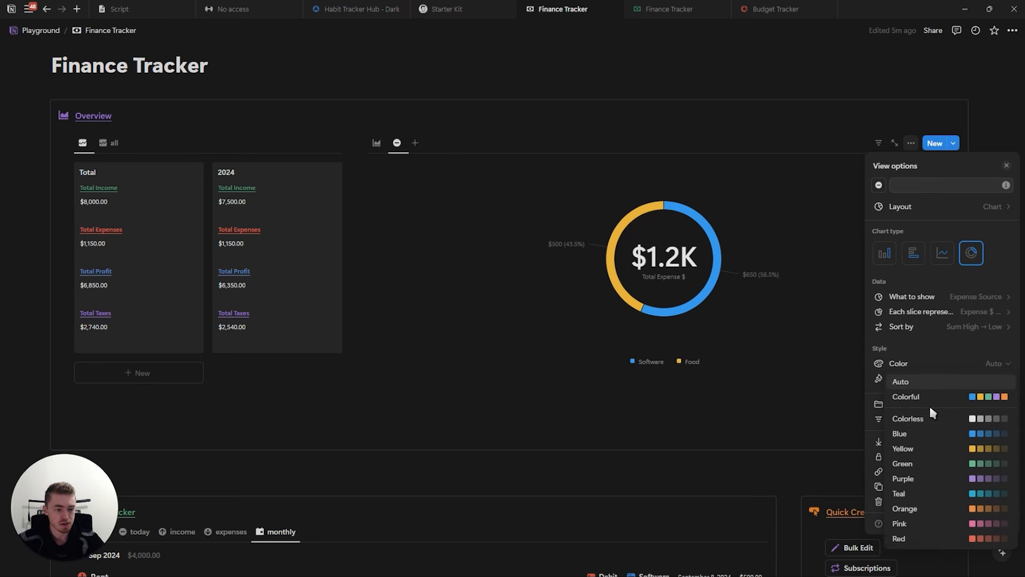
{"action": "left_click", "coordinate": [947, 541]}
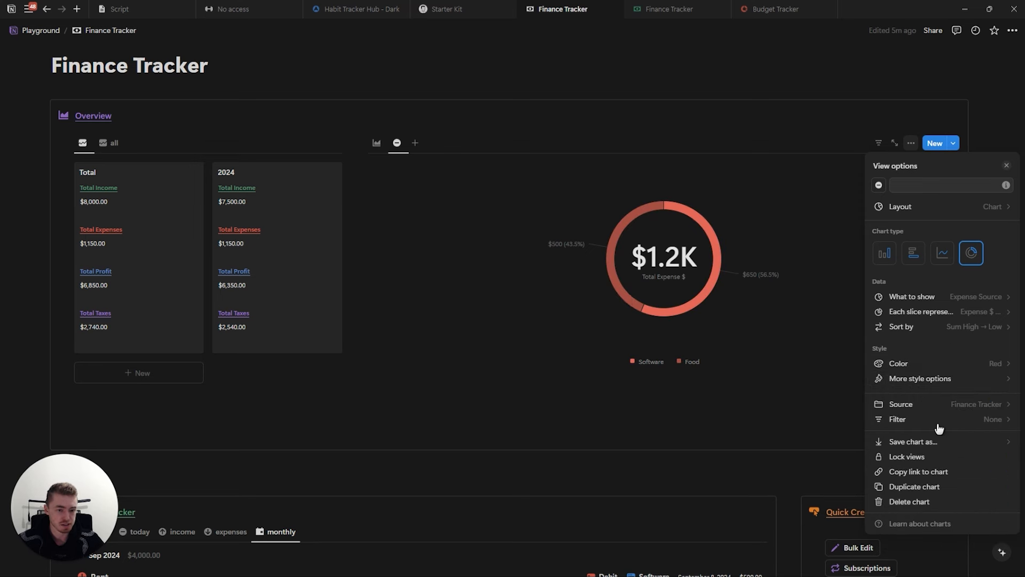
Try hiding the donut's legend and using Name and value labels, restore the legend and Value (%) labels, and turn on Color by value
{"action": "left_click", "coordinate": [943, 378]}
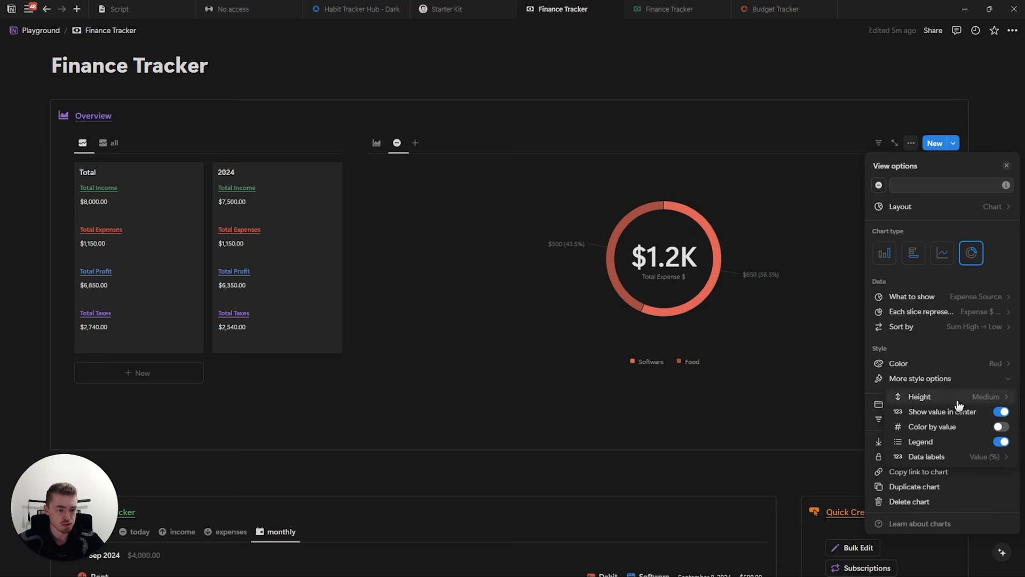
{"action": "left_click", "coordinate": [940, 447]}
{"action": "left_click", "coordinate": [916, 459]}
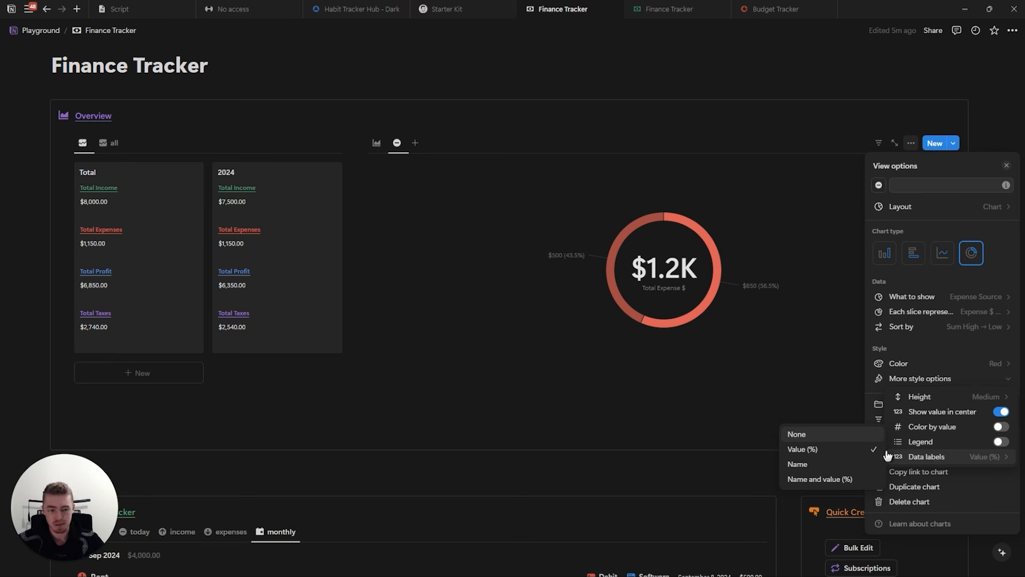
{"action": "left_click", "coordinate": [822, 479]}
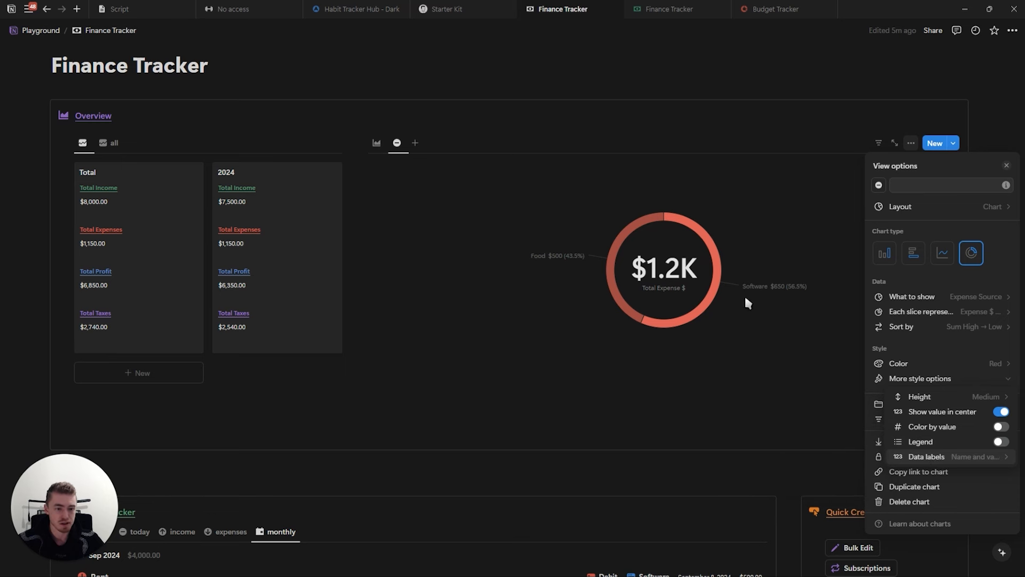
{"action": "left_click", "coordinate": [959, 456]}
{"action": "left_click", "coordinate": [833, 450]}
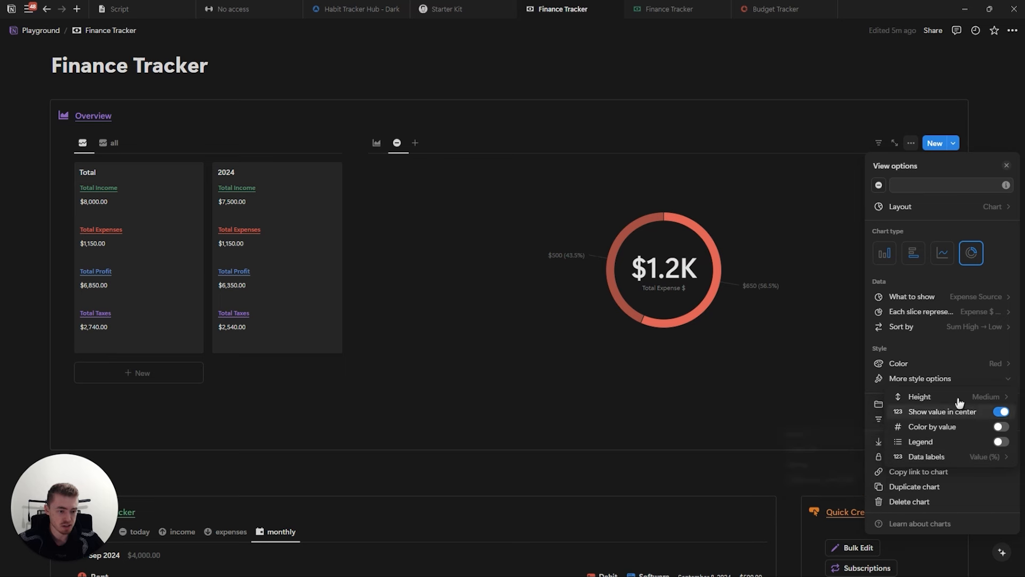
{"action": "left_click", "coordinate": [950, 442]}
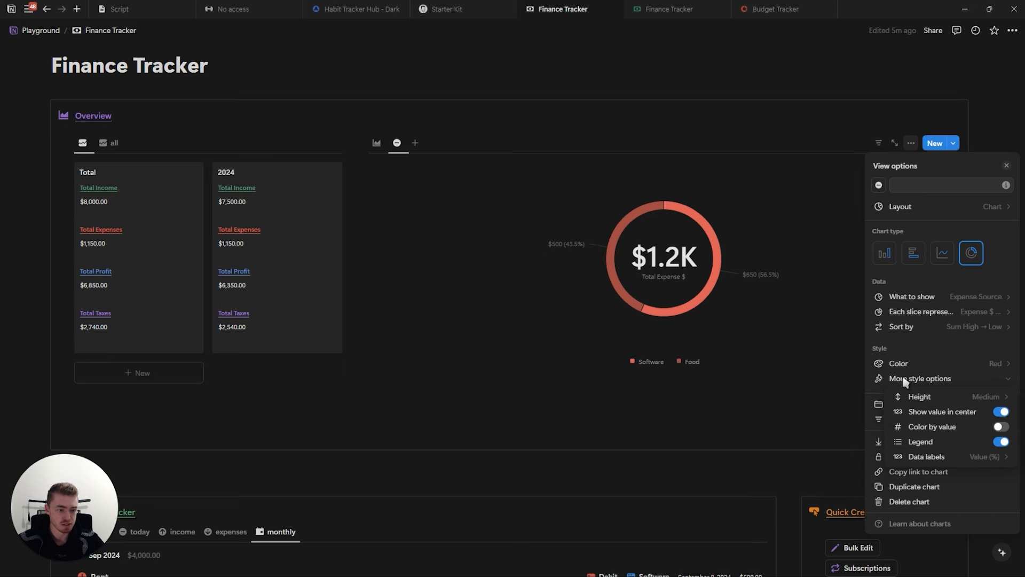
{"action": "left_click", "coordinate": [926, 431]}
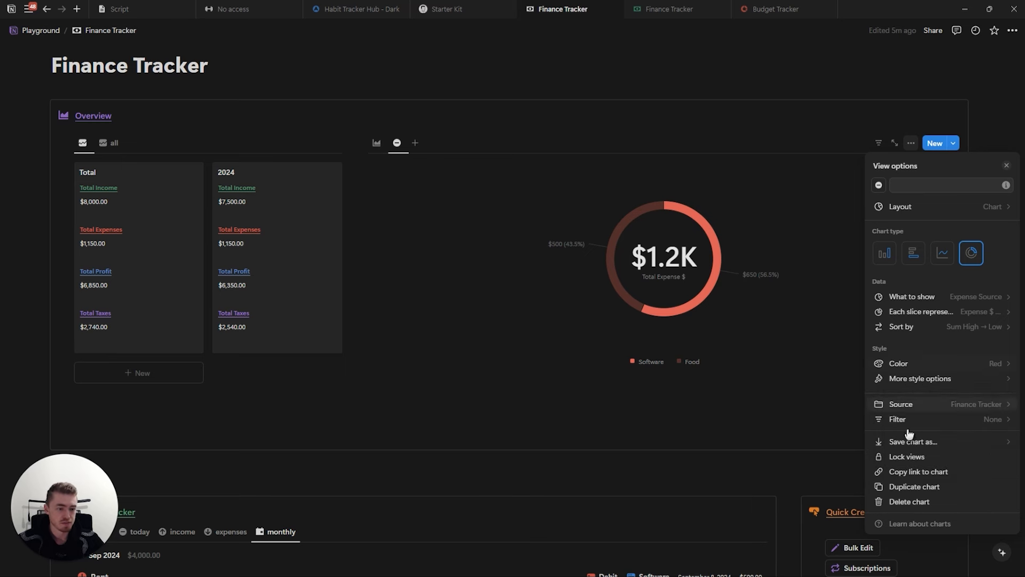
Duplicate the expense donut chart and give the copy a circled plus icon
{"action": "left_click", "coordinate": [918, 487]}
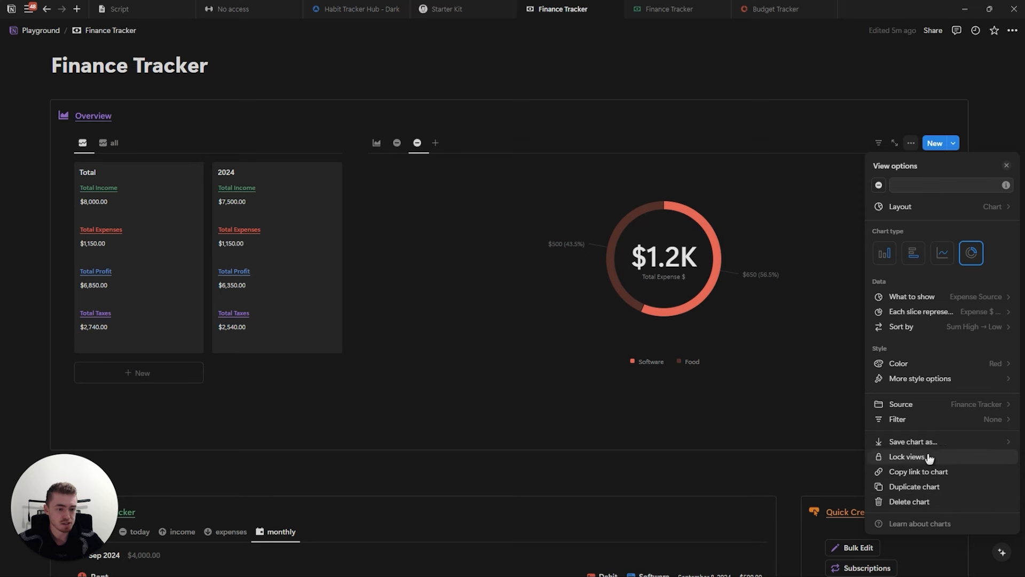
{"action": "left_click", "coordinate": [879, 185]}
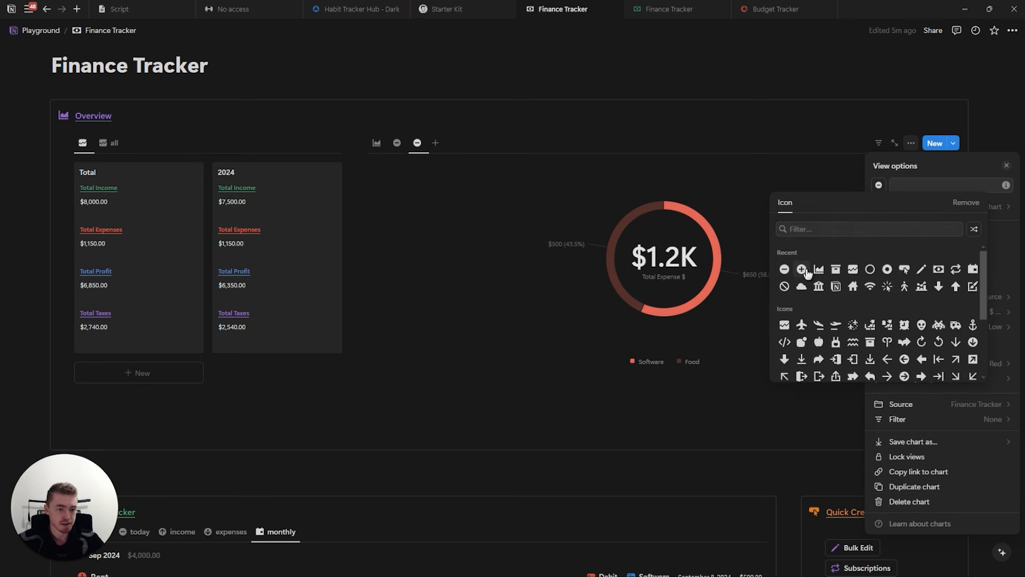
{"action": "left_click", "coordinate": [806, 266]}
Make the duplicated donut show Income Sources with each slice representing the sum of Income $, and color it Green
{"action": "left_click", "coordinate": [919, 297]}
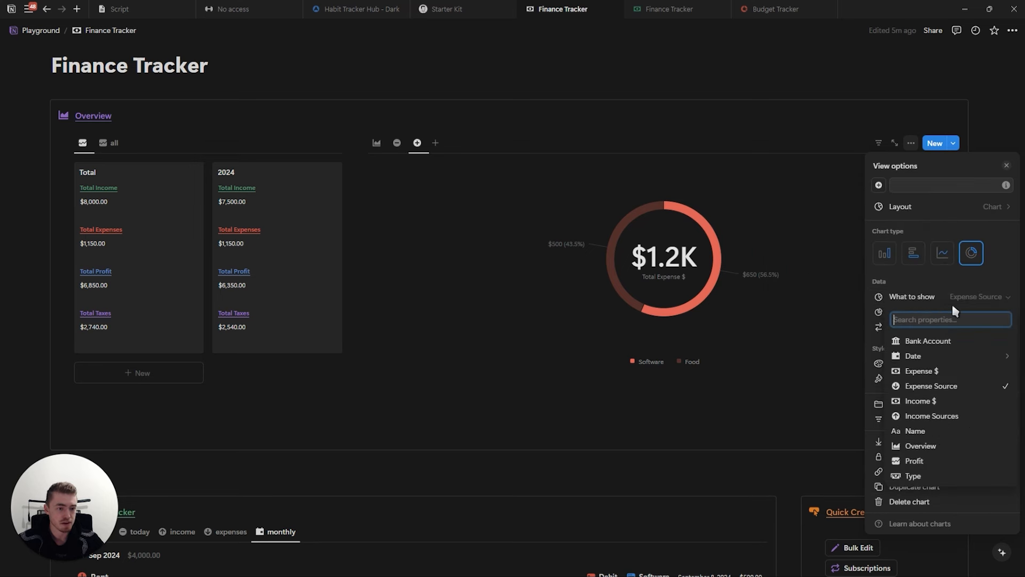
{"action": "left_click", "coordinate": [945, 417]}
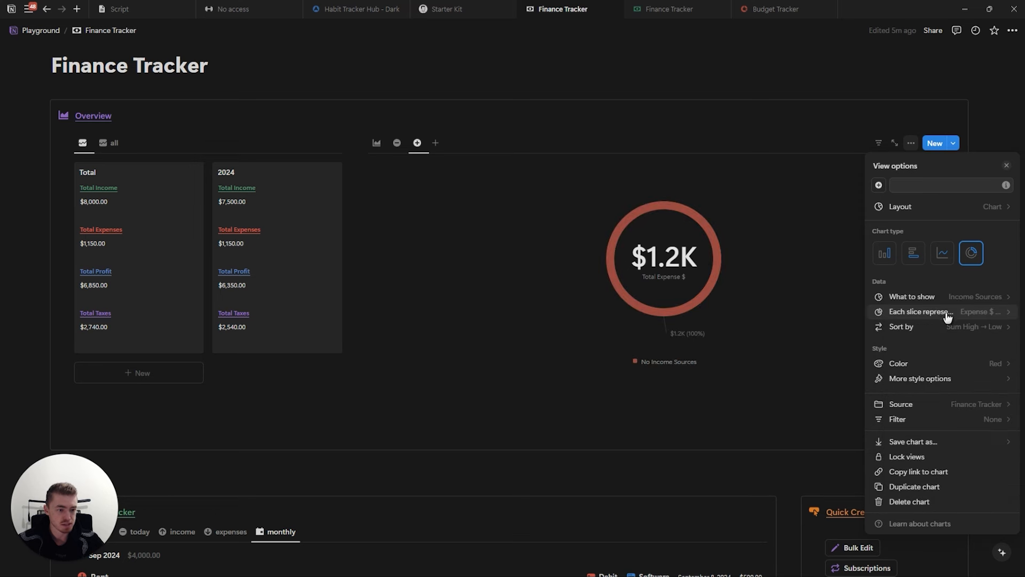
{"action": "left_click", "coordinate": [947, 314]}
{"action": "mouse_move", "coordinate": [934, 398]}
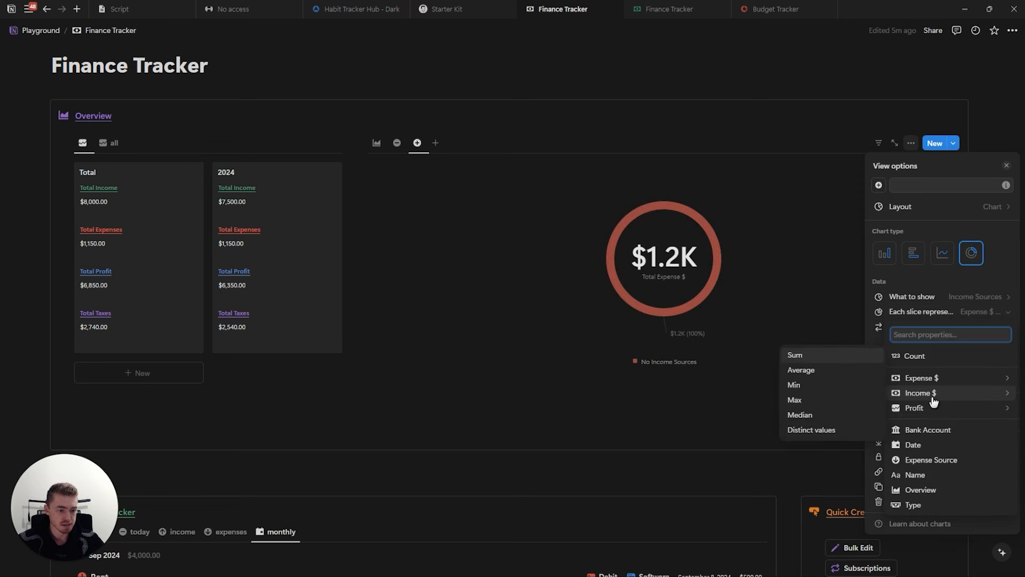
{"action": "left_click", "coordinate": [831, 356]}
{"action": "left_click", "coordinate": [933, 368]}
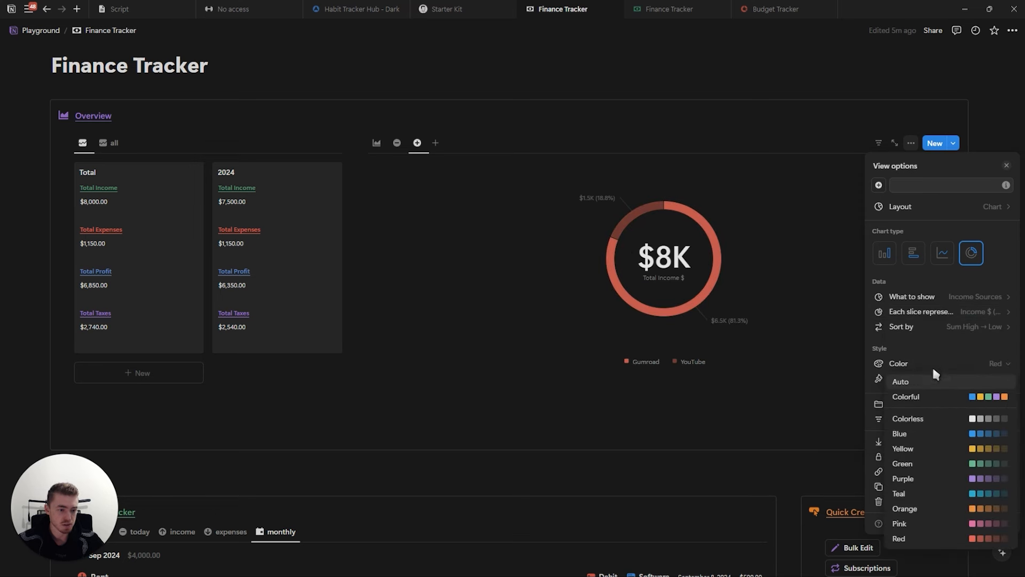
{"action": "left_click", "coordinate": [951, 463]}
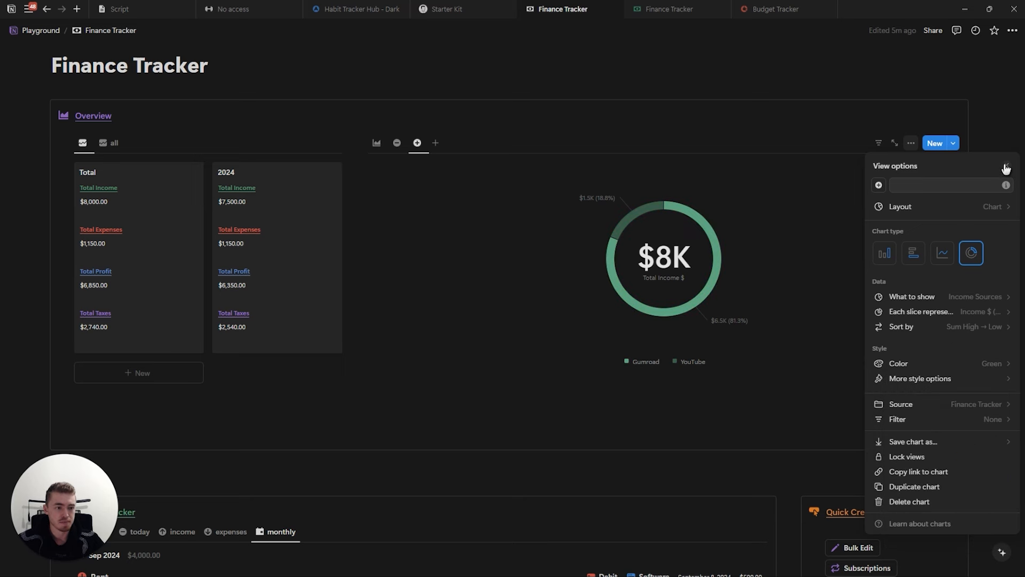
Reorder the Overview chart views so the income donut comes before the expense donut, and check each chart
{"action": "left_click", "coordinate": [1006, 168]}
{"action": "left_click_drag", "start_coordinate": [412, 146], "coordinate": [401, 148]}
{"action": "left_click", "coordinate": [418, 144]}
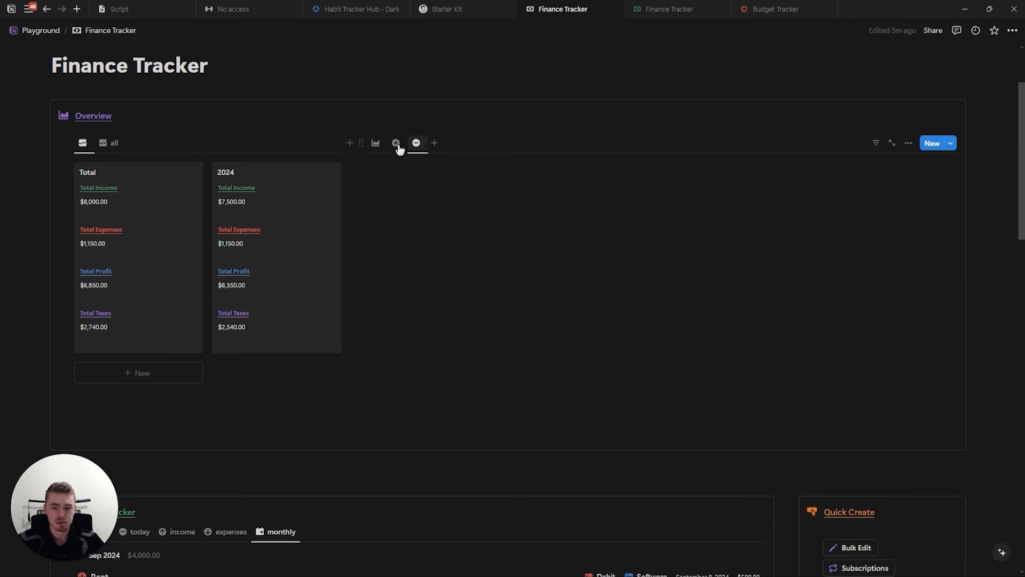
{"action": "left_click", "coordinate": [377, 146]}
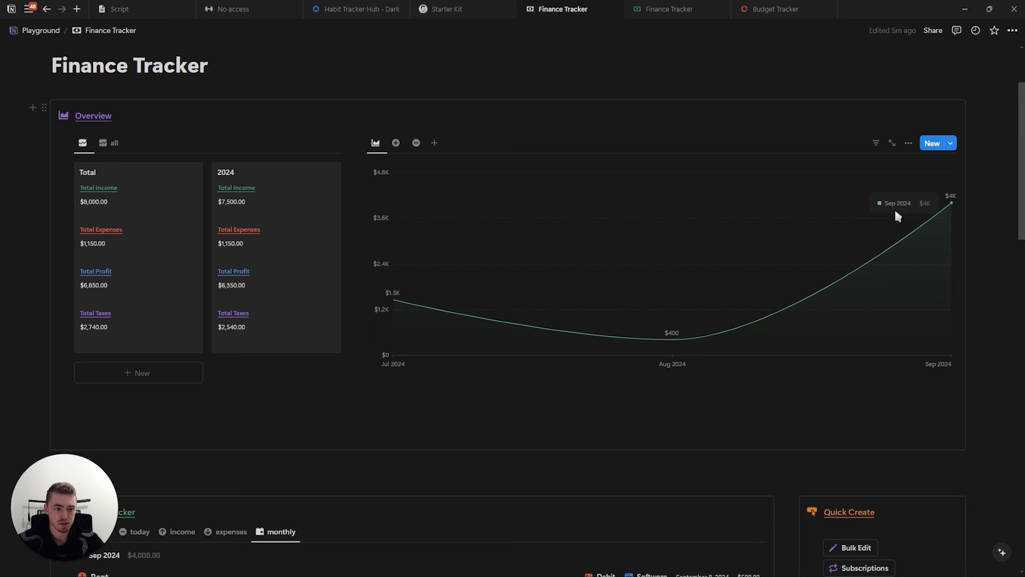
{"action": "left_click", "coordinate": [396, 142]}
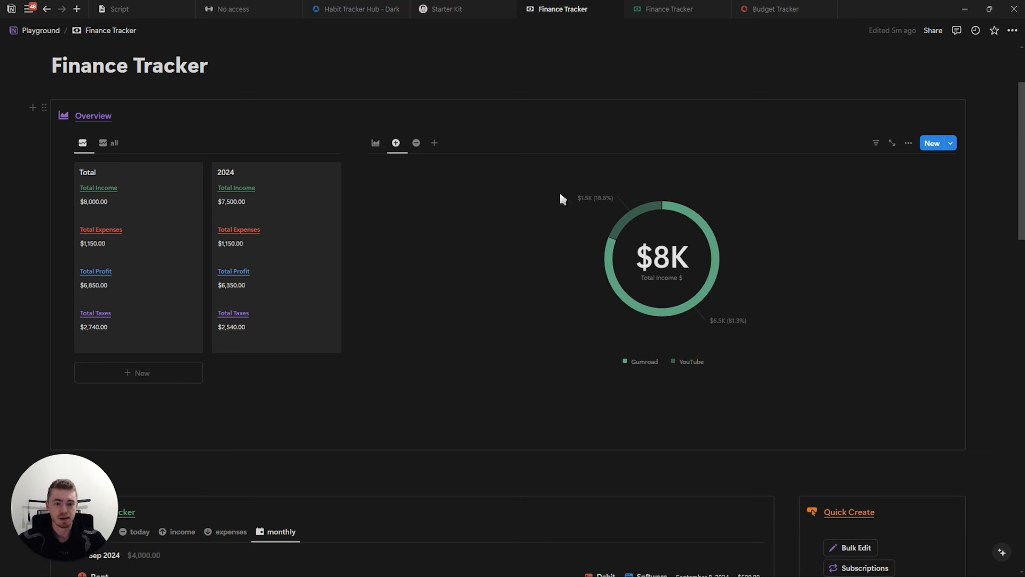
{"action": "left_click", "coordinate": [417, 142]}
{"action": "left_click", "coordinate": [395, 143]}
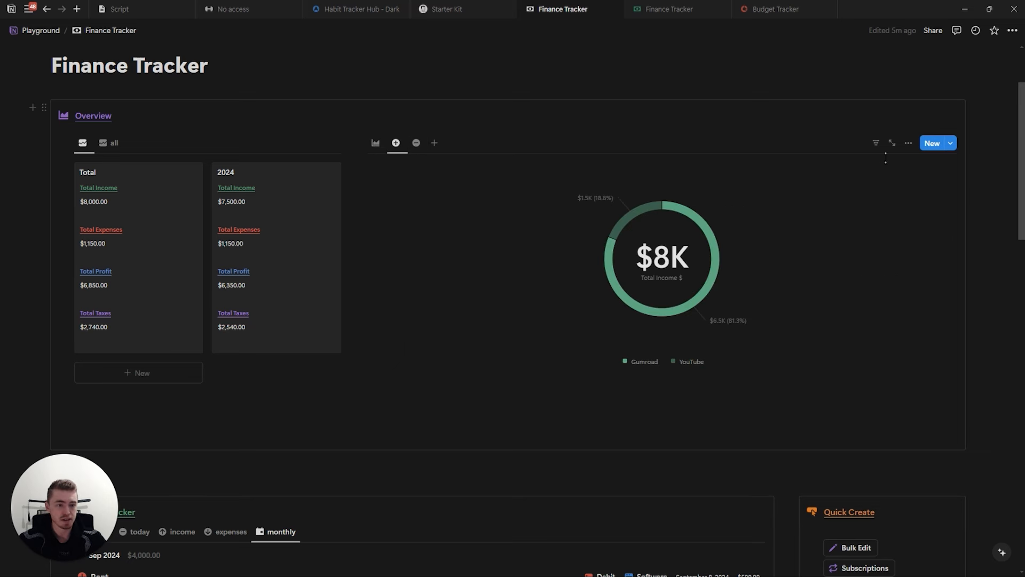
Filter the income donut chart by Date relative to today, set to this month
{"action": "left_click", "coordinate": [878, 143]}
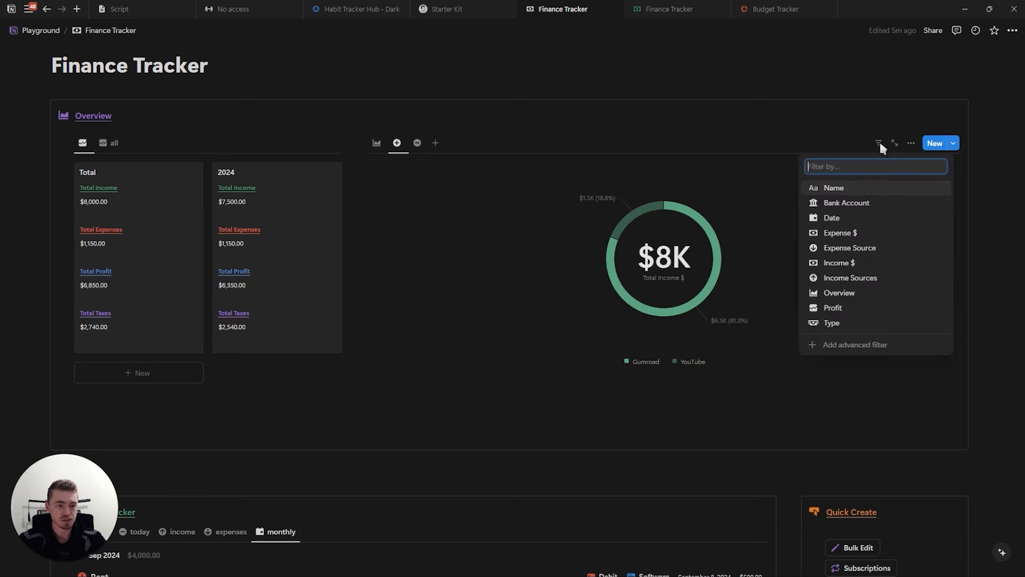
{"action": "left_click", "coordinate": [843, 214]}
{"action": "left_click", "coordinate": [420, 184]}
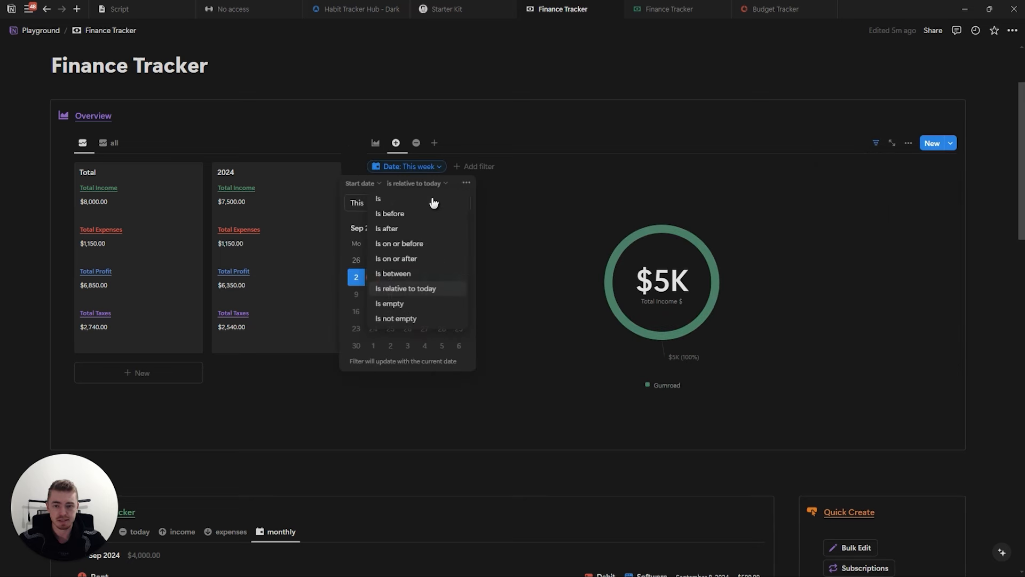
{"action": "left_click", "coordinate": [440, 182]}
{"action": "left_click", "coordinate": [410, 203]}
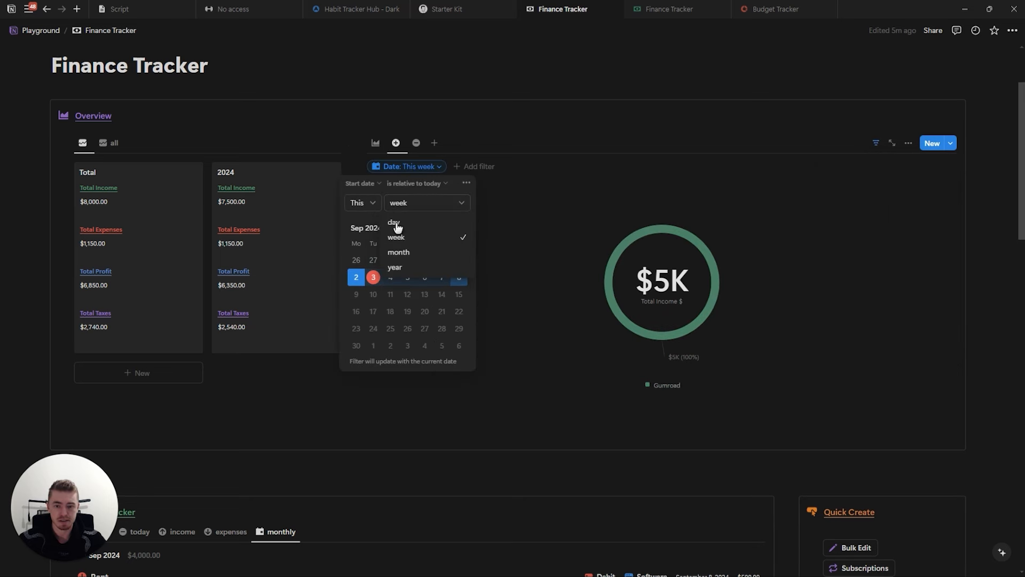
{"action": "left_click", "coordinate": [402, 254]}
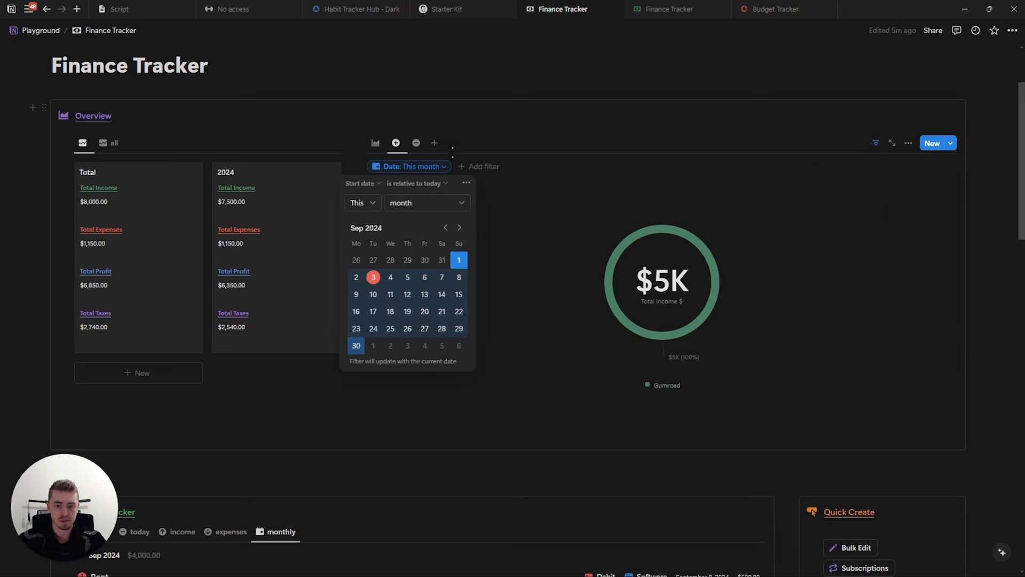
Filter the expense donut chart by Date relative to today, set to this month, and collapse the filter bar
{"action": "left_click", "coordinate": [417, 143]}
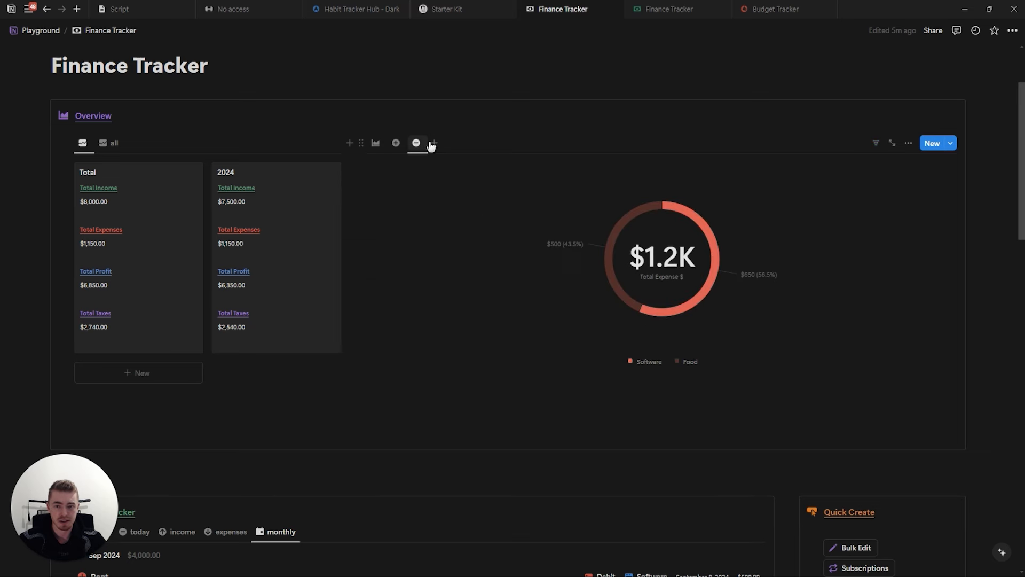
{"action": "left_click", "coordinate": [876, 144]}
{"action": "left_click", "coordinate": [841, 219]}
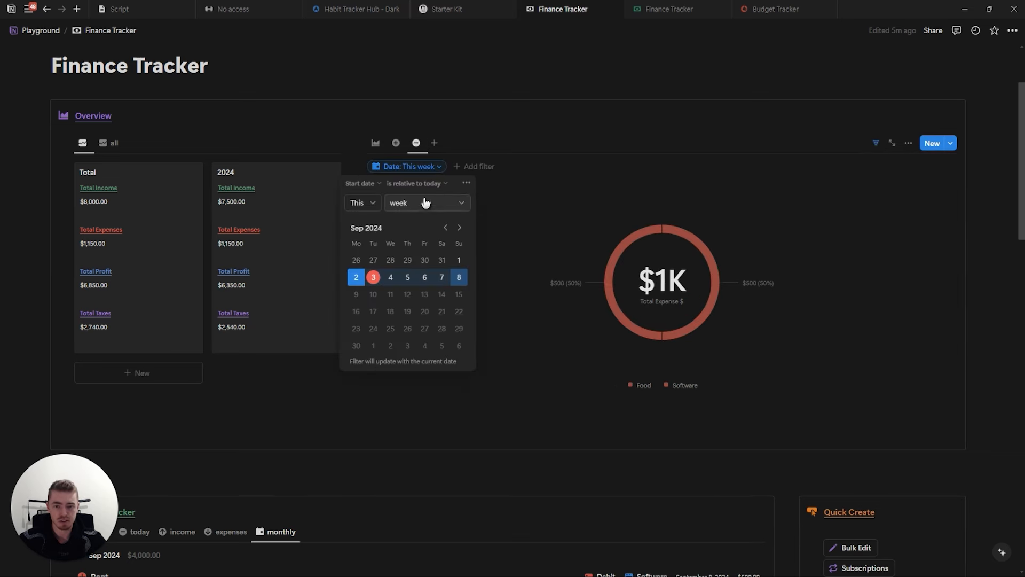
{"action": "left_click", "coordinate": [426, 203]}
{"action": "left_click", "coordinate": [406, 252]}
{"action": "left_click", "coordinate": [417, 143]}
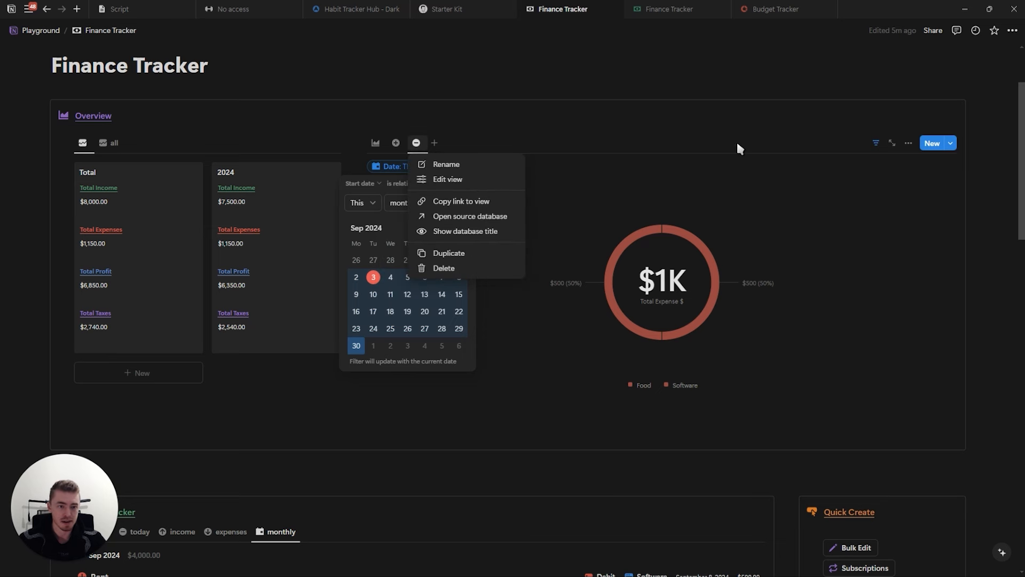
{"action": "left_click", "coordinate": [878, 144]}
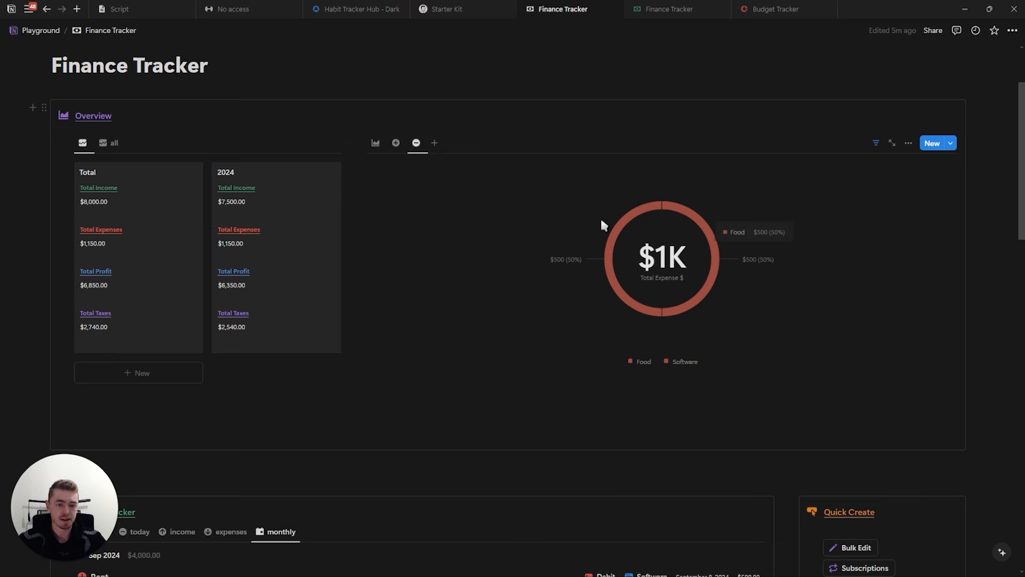
Show the line chart in the Overview and the income today view in the Finance Tracker section
{"action": "left_click", "coordinate": [395, 142]}
{"action": "left_click", "coordinate": [376, 142]}
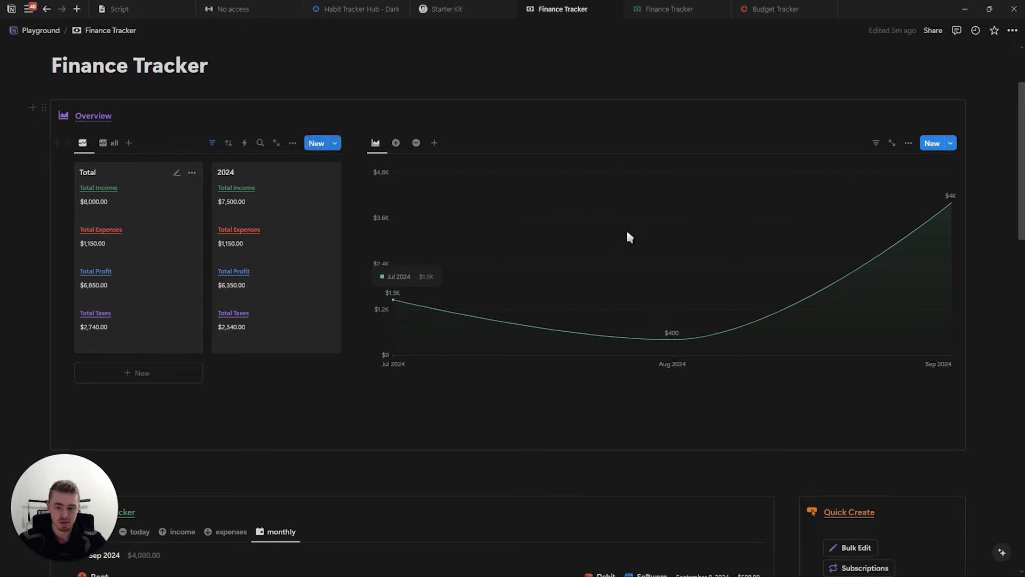
{"action": "scroll", "coordinate": [510, 477], "scroll_direction": "down", "scroll_amount": 6}
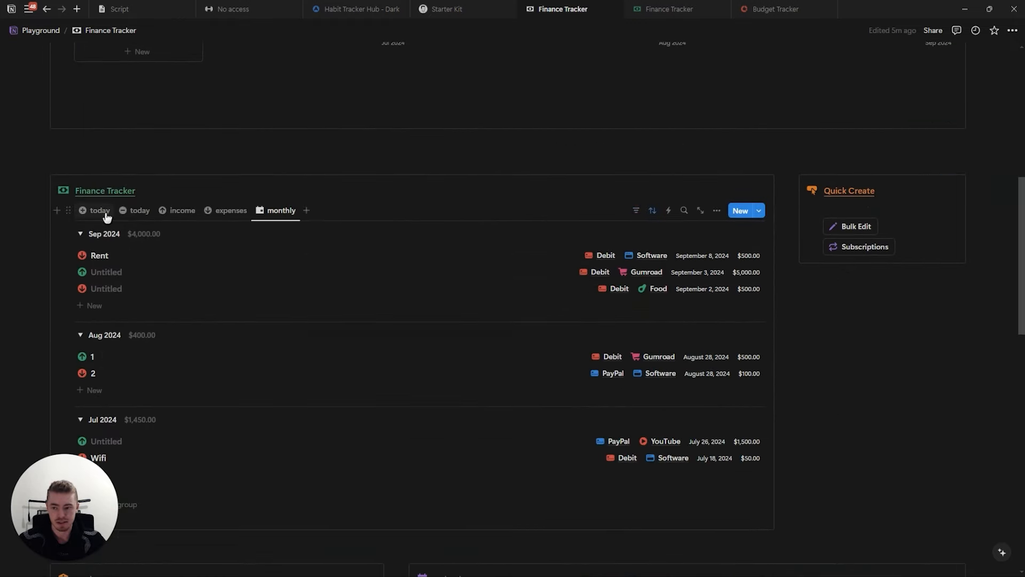
{"action": "left_click", "coordinate": [95, 211]}
{"action": "scroll", "coordinate": [380, 353], "scroll_direction": "up", "scroll_amount": 2}
{"action": "scroll", "coordinate": [381, 353], "scroll_direction": "up", "scroll_amount": 10}
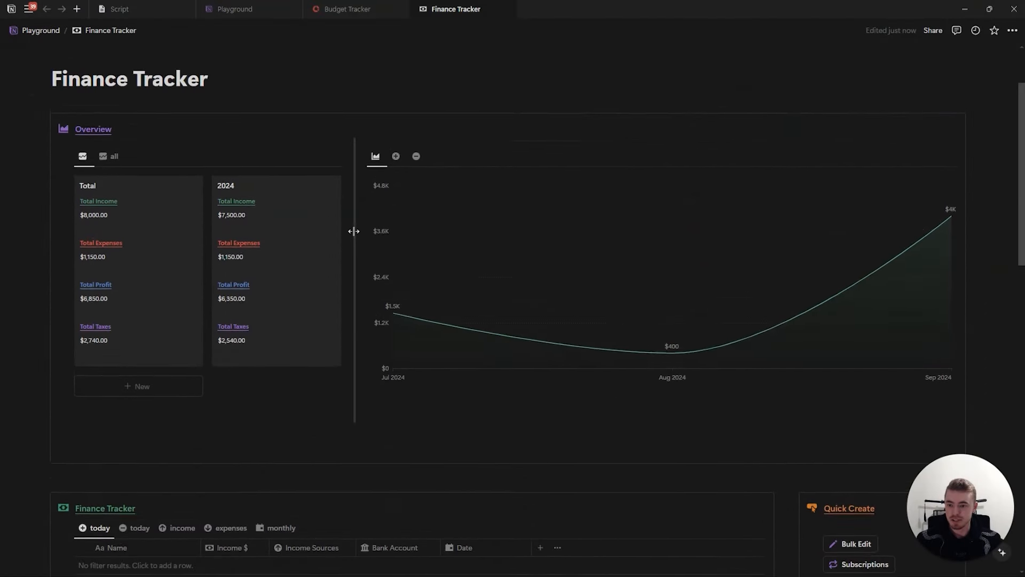
Insert a new table database between the Overview and Finance Tracker sections
{"action": "scroll", "coordinate": [353, 229], "scroll_direction": "up", "scroll_amount": 1}
{"action": "scroll", "coordinate": [353, 228], "scroll_direction": "down", "scroll_amount": 4}
{"action": "left_click", "coordinate": [305, 284]}
{"action": "key", "text": "Return"}
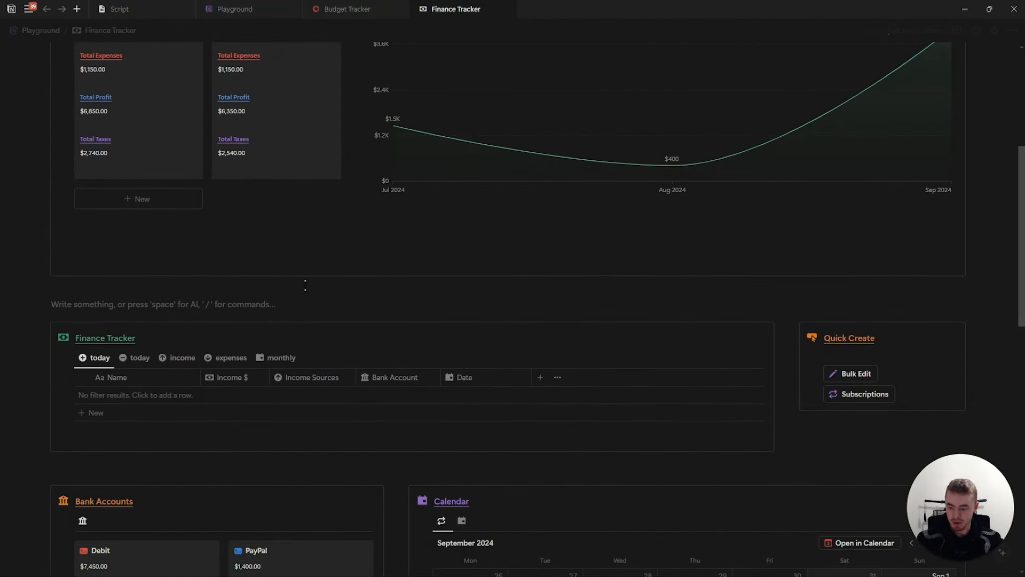
{"action": "type", "text": "/table"}
{"action": "key", "text": "Return"}
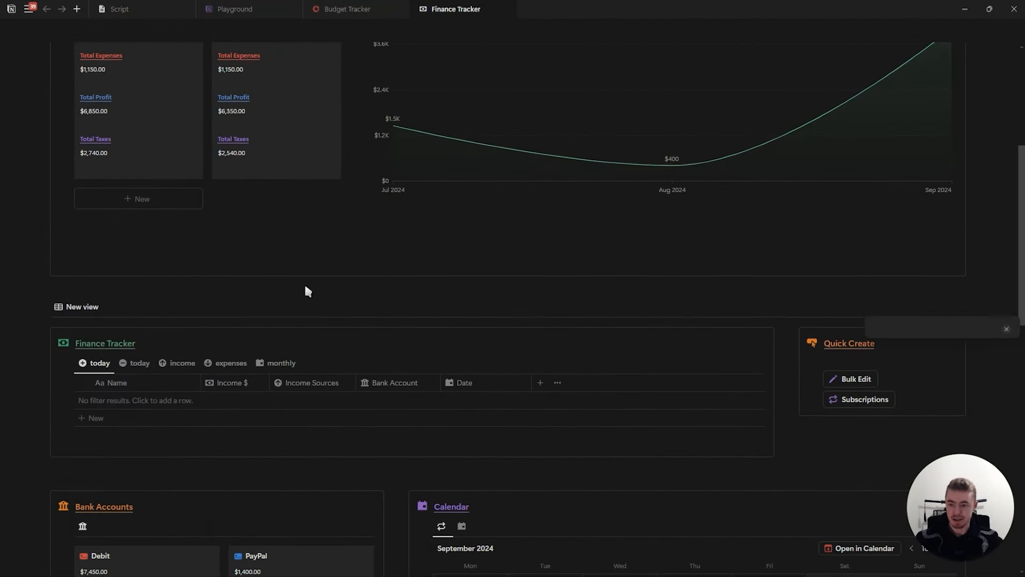
{"action": "left_click", "coordinate": [881, 370]}
{"action": "scroll", "coordinate": [81, 295], "scroll_direction": "down", "scroll_amount": 1}
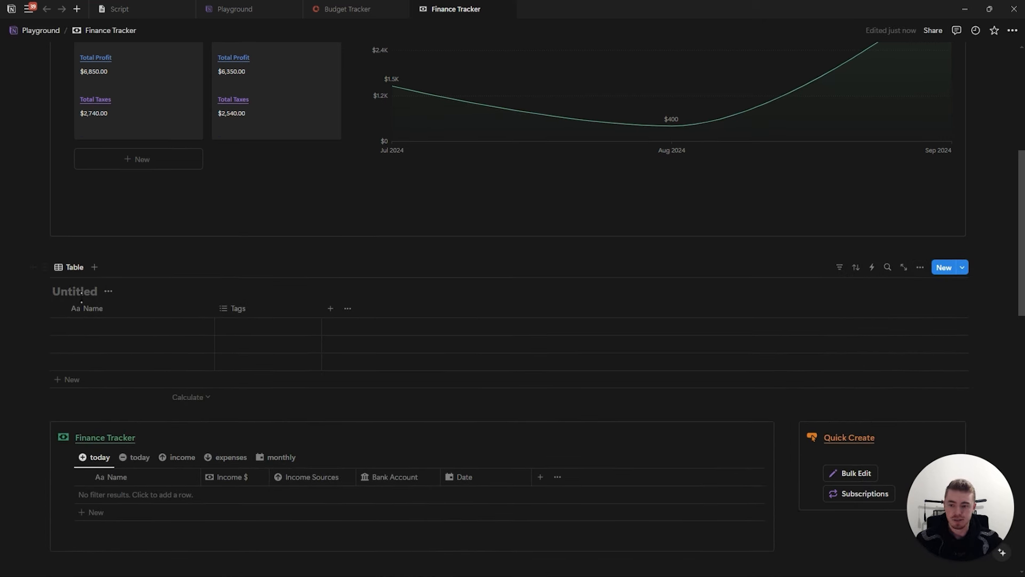
Title the new database Budget Tracker and delete its Tags property
{"action": "type", "text": "Budget Tracker"}
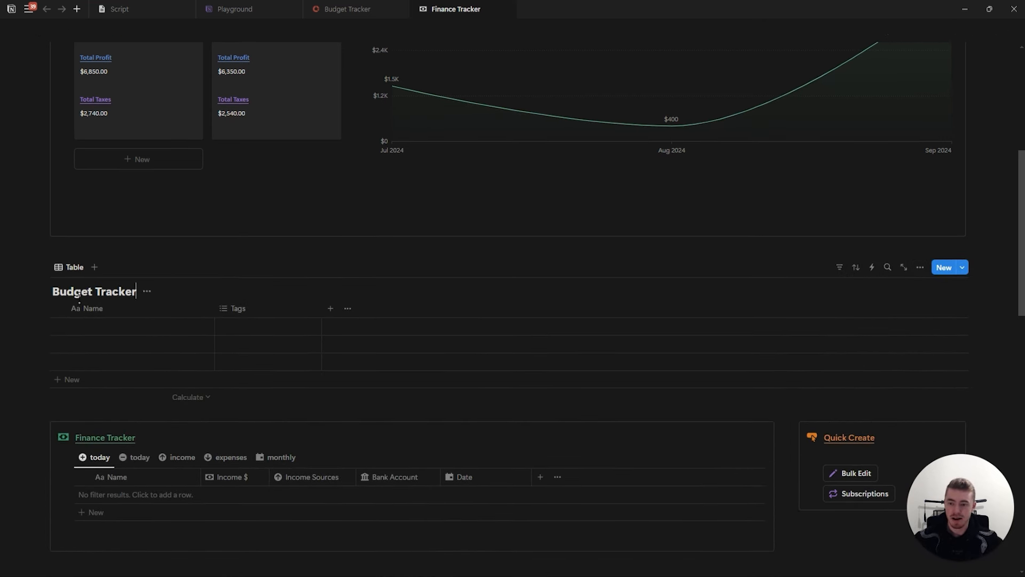
{"action": "left_click", "coordinate": [279, 309]}
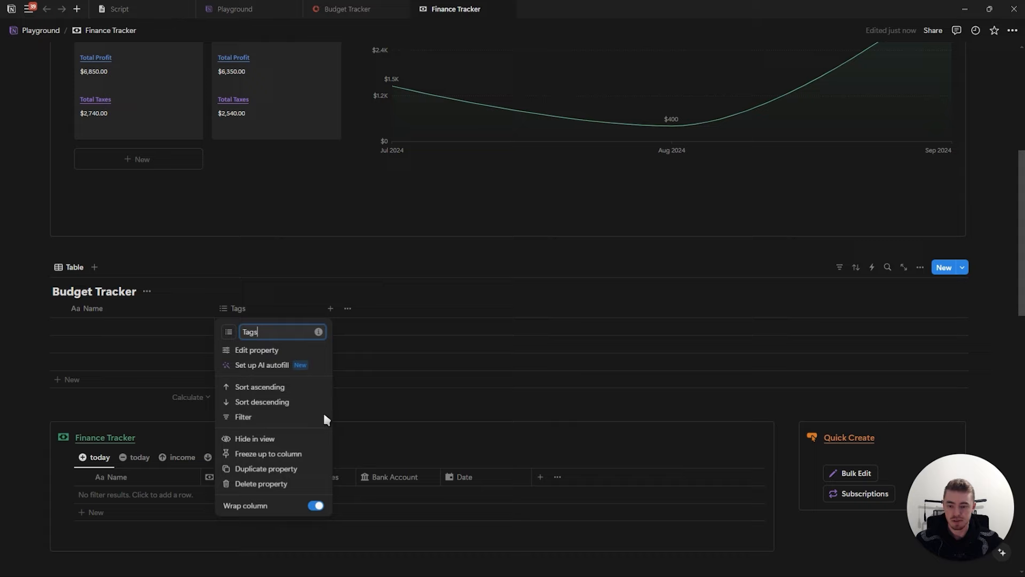
{"action": "left_click", "coordinate": [288, 483]}
{"action": "left_click", "coordinate": [482, 302]}
Add a callout reading Budget Tracker above the new database
{"action": "left_click", "coordinate": [185, 247]}
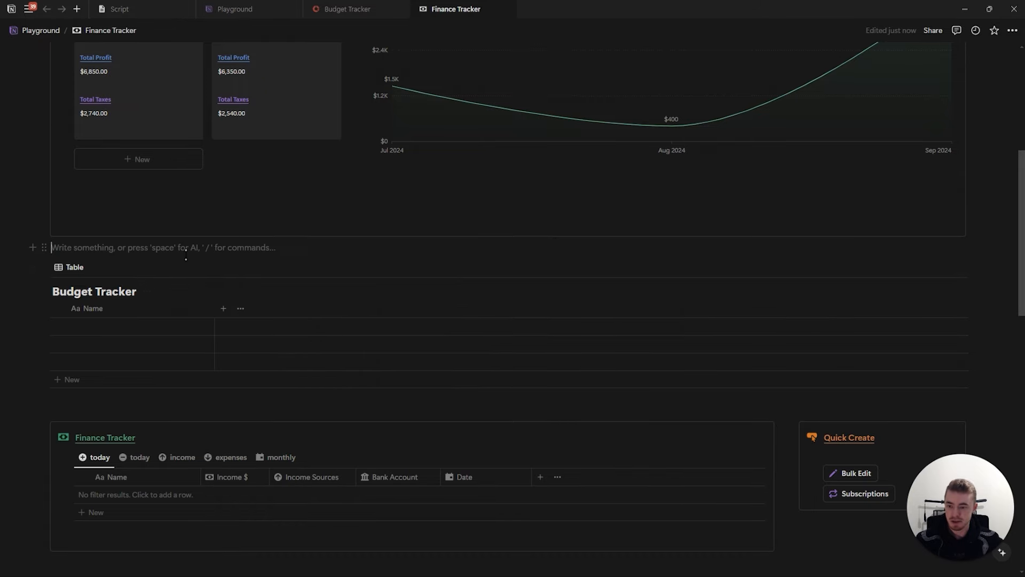
{"action": "type", "text": "/call"}
{"action": "key", "text": "Return"}
{"action": "type", "text": "Budget Tracker"}
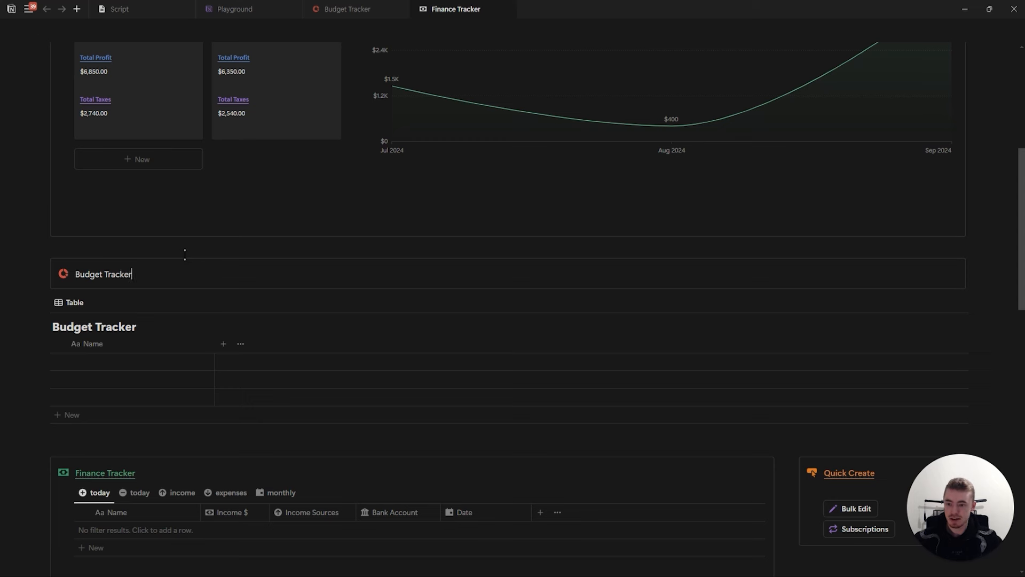
Make the callout's Budget Tracker heading bold, underlined and red
{"action": "key", "text": "ctrl+shift+Left"}
{"action": "key", "text": "ctrl+shift+Left"}
{"action": "left_click", "coordinate": [225, 253]}
{"action": "left_click", "coordinate": [258, 251]}
{"action": "left_click", "coordinate": [341, 252]}
{"action": "left_click", "coordinate": [326, 388]}
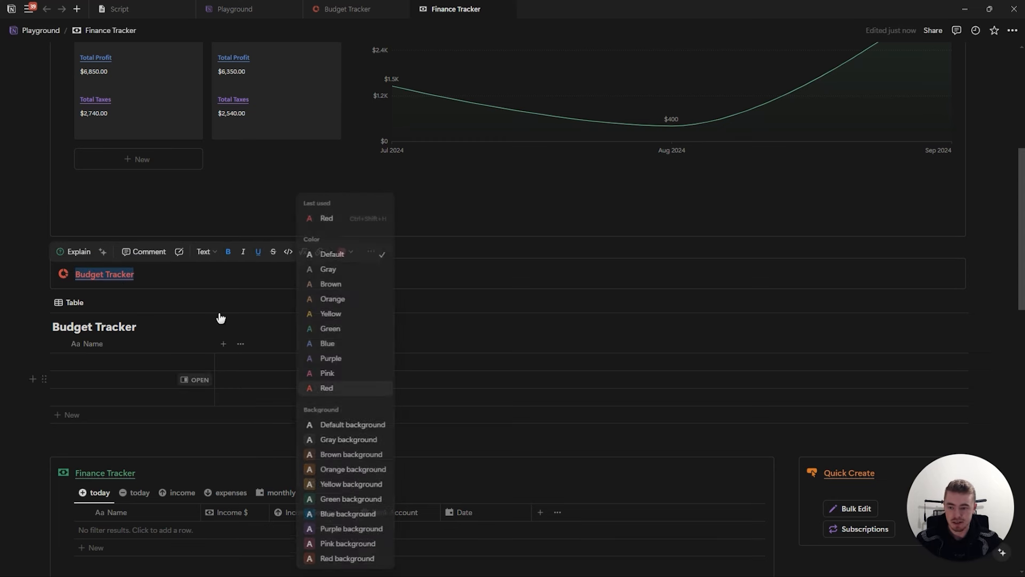
Move the new table into the Budget Tracker callout and hide its database title
{"action": "left_click", "coordinate": [151, 270]}
{"action": "left_click_drag", "start_coordinate": [44, 305], "coordinate": [161, 288]}
{"action": "left_click", "coordinate": [172, 319]}
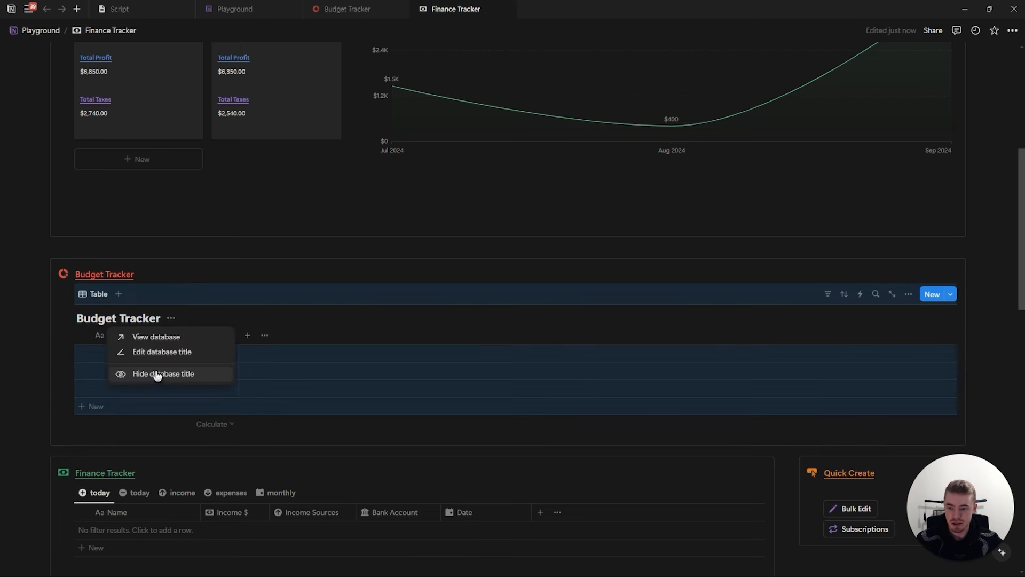
{"action": "left_click", "coordinate": [160, 373]}
Add a blank line between the Budget Tracker callout and the Finance Tracker section
{"action": "left_click", "coordinate": [229, 274]}
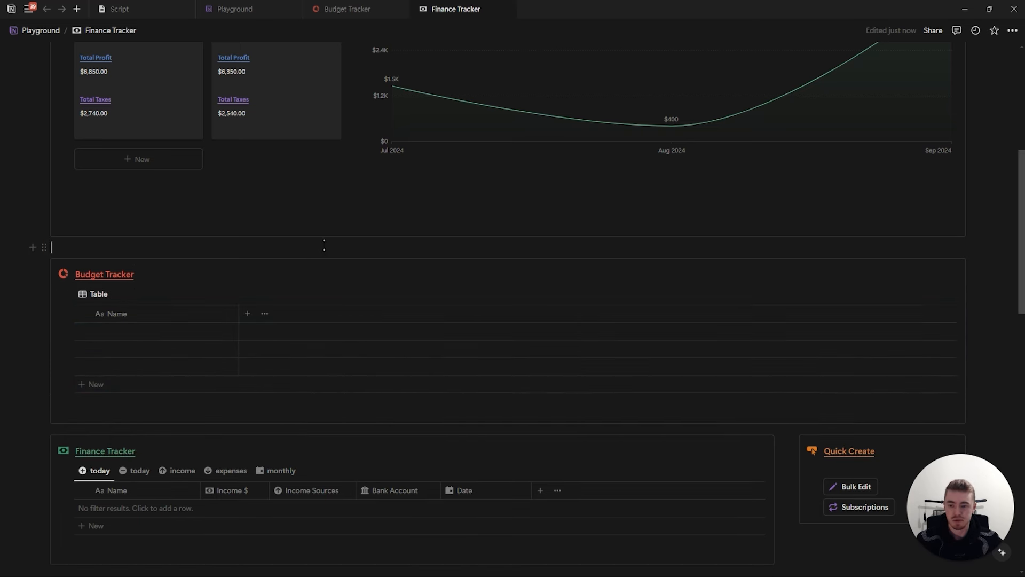
{"action": "key", "text": "Return"}
{"action": "left_click_drag", "start_coordinate": [46, 264], "coordinate": [71, 442]}
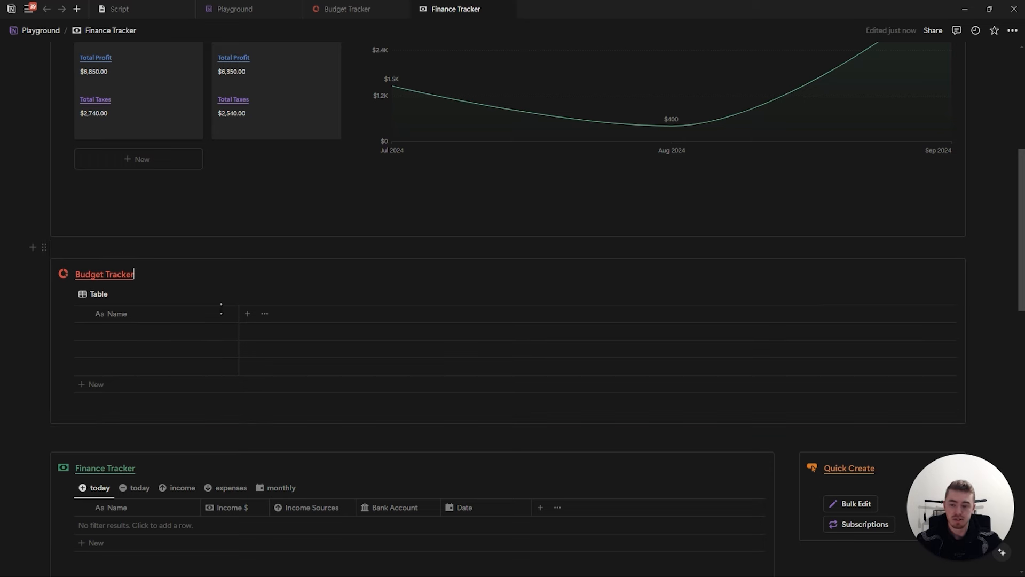
Turn the Budget Tracker database into a page and move it below the Income Sources and Expense Sources callouts
{"action": "scroll", "coordinate": [134, 259], "scroll_direction": "down", "scroll_amount": 2}
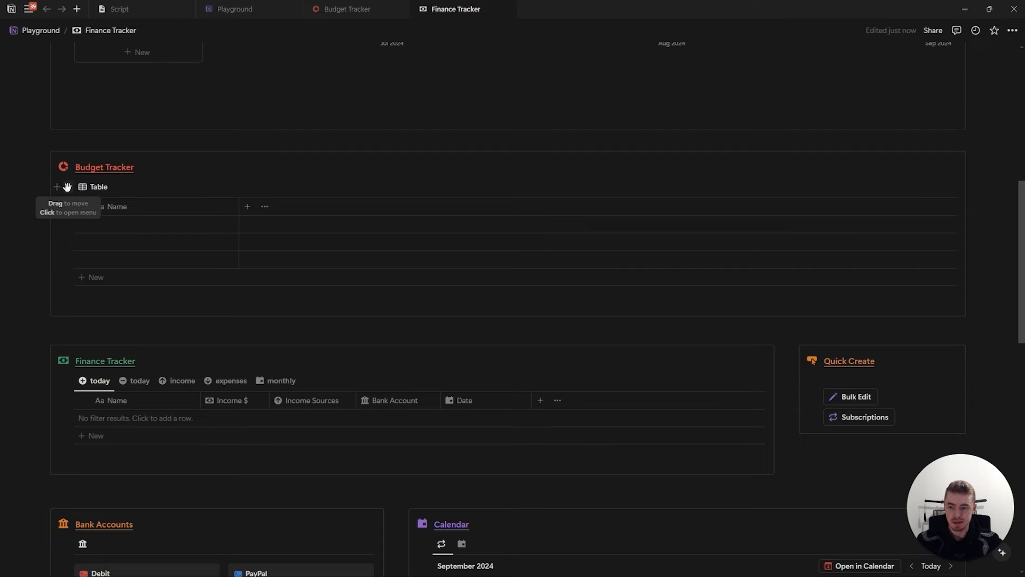
{"action": "left_click", "coordinate": [67, 187]}
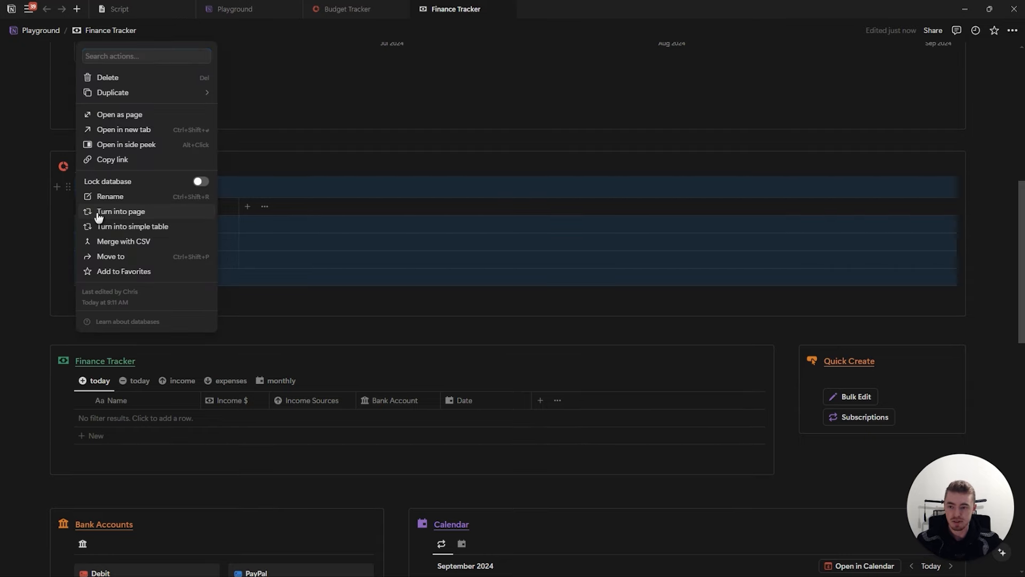
{"action": "left_click", "coordinate": [69, 211]}
{"action": "left_click_drag", "start_coordinate": [153, 190], "coordinate": [172, 419]}
Create a toggle named Backend below the source callouts and put the Budget Tracker page inside it
{"action": "left_click", "coordinate": [172, 449]}
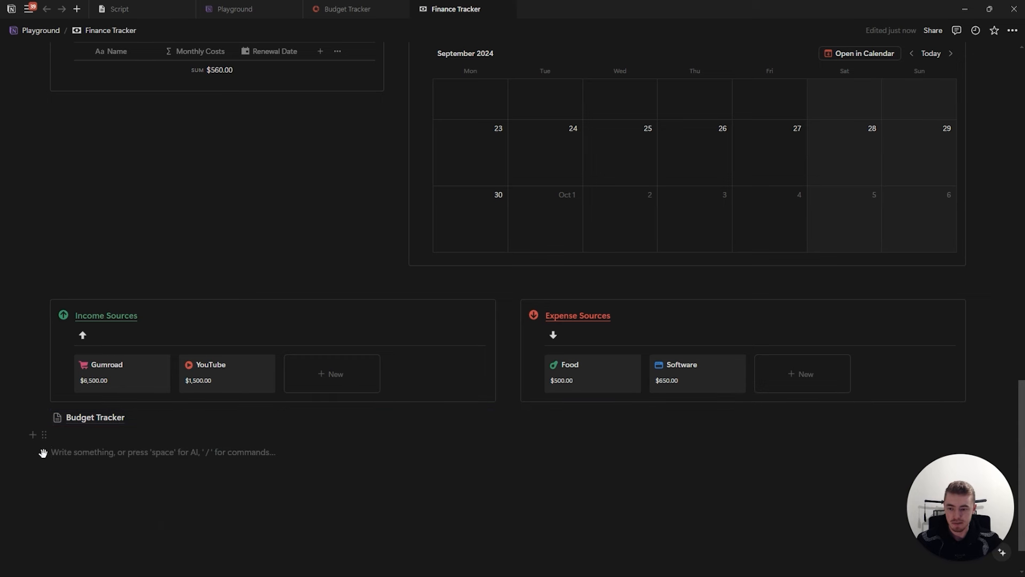
{"action": "left_click_drag", "start_coordinate": [46, 452], "coordinate": [75, 411]}
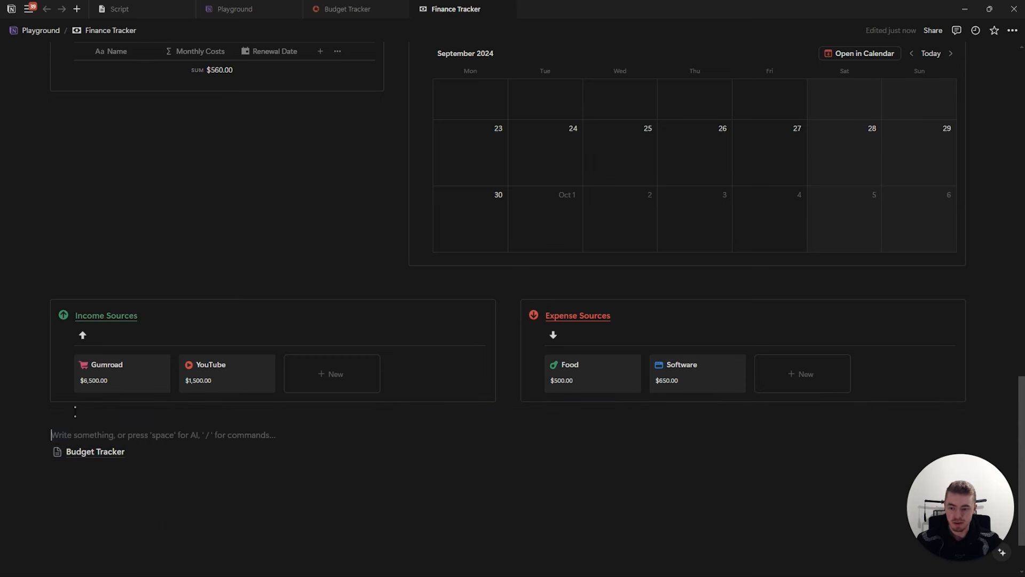
{"action": "type", "text": "> B"}
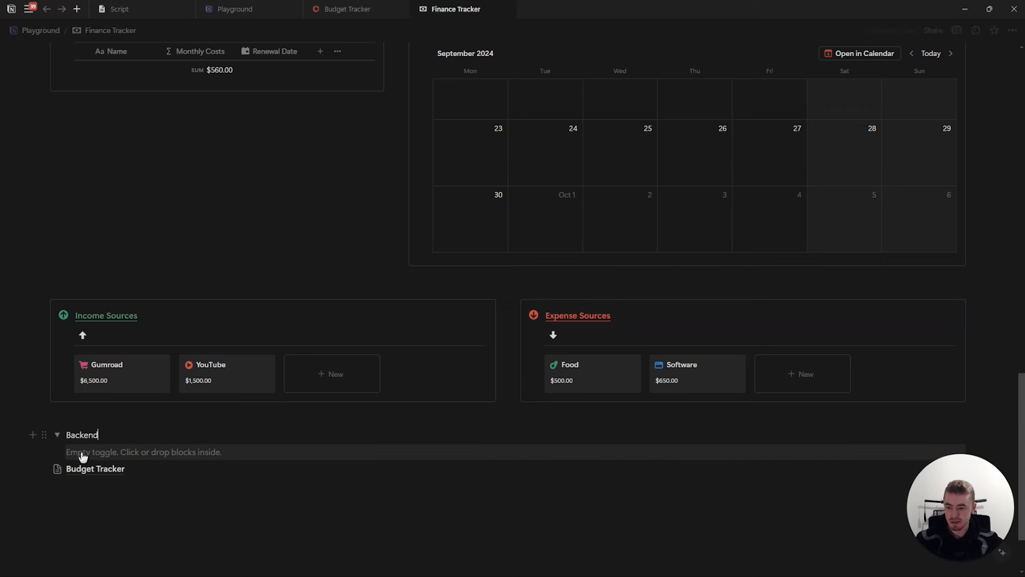
{"action": "left_click_drag", "start_coordinate": [101, 467], "coordinate": [122, 436]}
{"action": "left_click", "coordinate": [122, 436]}
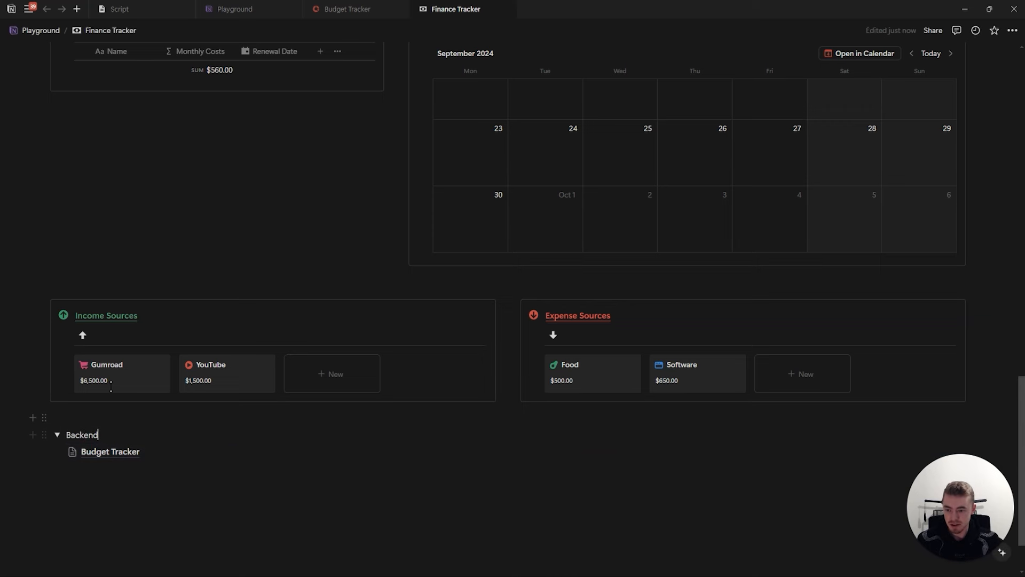
Turn the Income Sources and Expense Sources databases into pages and move both into the Backend toggle
{"action": "left_click", "coordinate": [69, 335]}
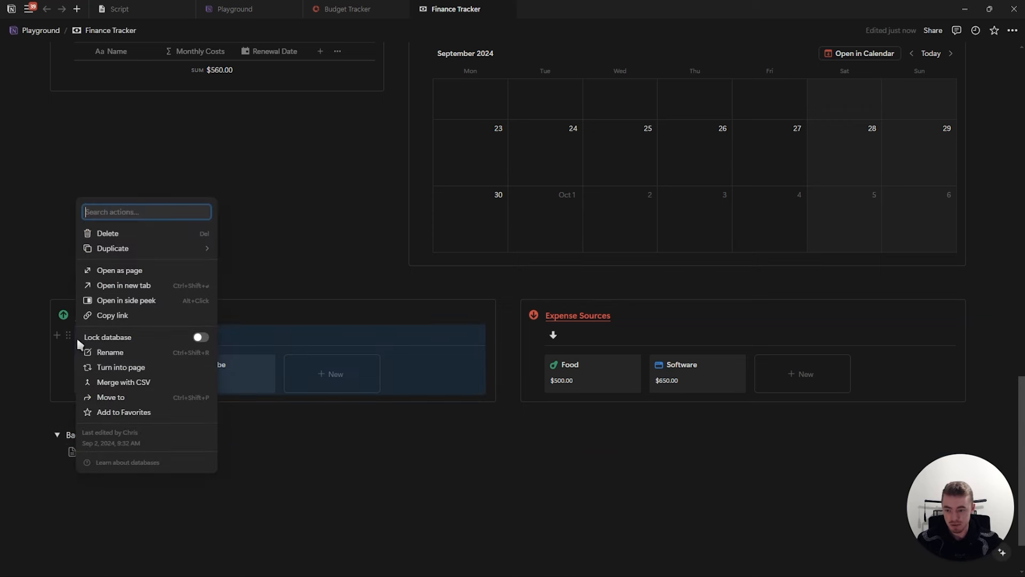
{"action": "left_click", "coordinate": [88, 365]}
{"action": "left_click_drag", "start_coordinate": [70, 331], "coordinate": [80, 460]}
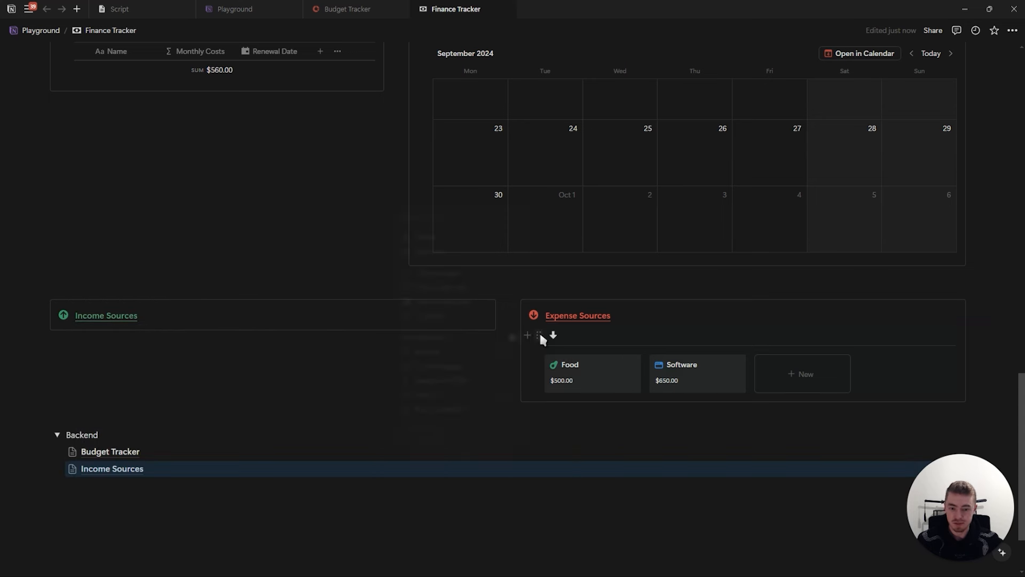
{"action": "left_click", "coordinate": [539, 335]}
{"action": "left_click", "coordinate": [438, 355]}
{"action": "left_click_drag", "start_coordinate": [540, 332], "coordinate": [219, 425]}
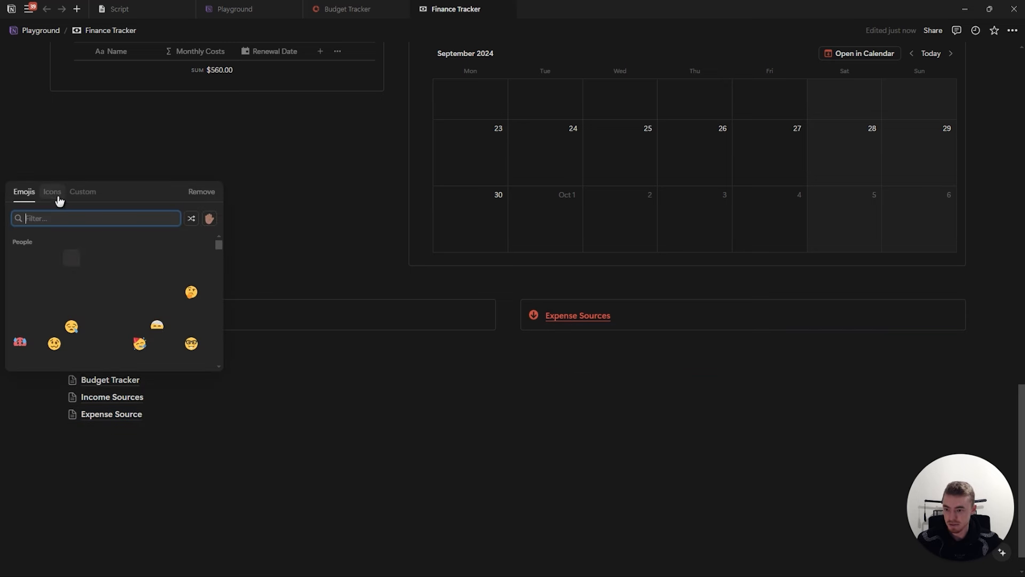
Give the Budget Tracker page in the Backend toggle a red donut icon and the Income Sources page a green plus-circle icon
{"action": "left_click", "coordinate": [52, 192]}
{"action": "left_click", "coordinate": [210, 235]}
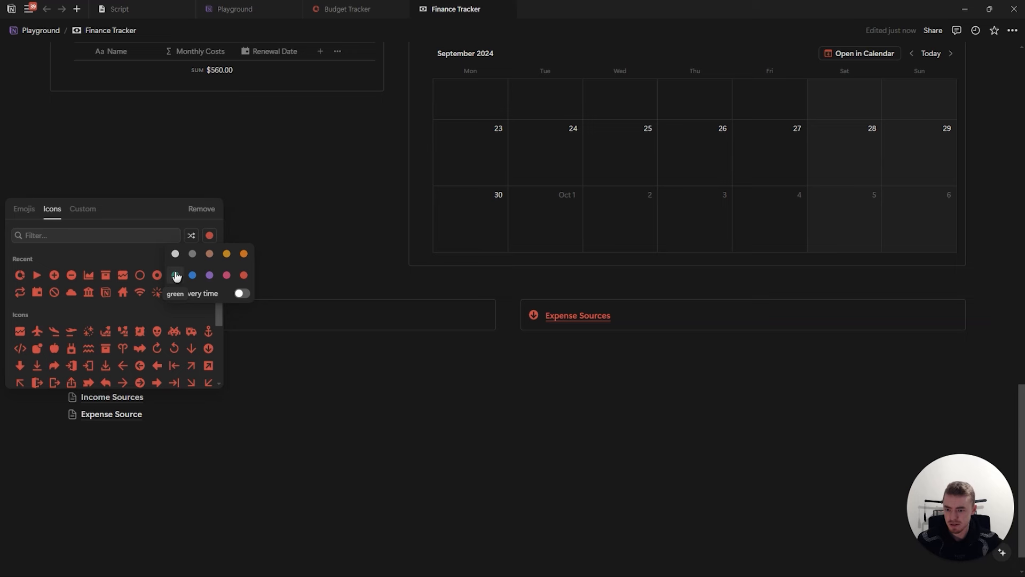
{"action": "left_click", "coordinate": [175, 275]}
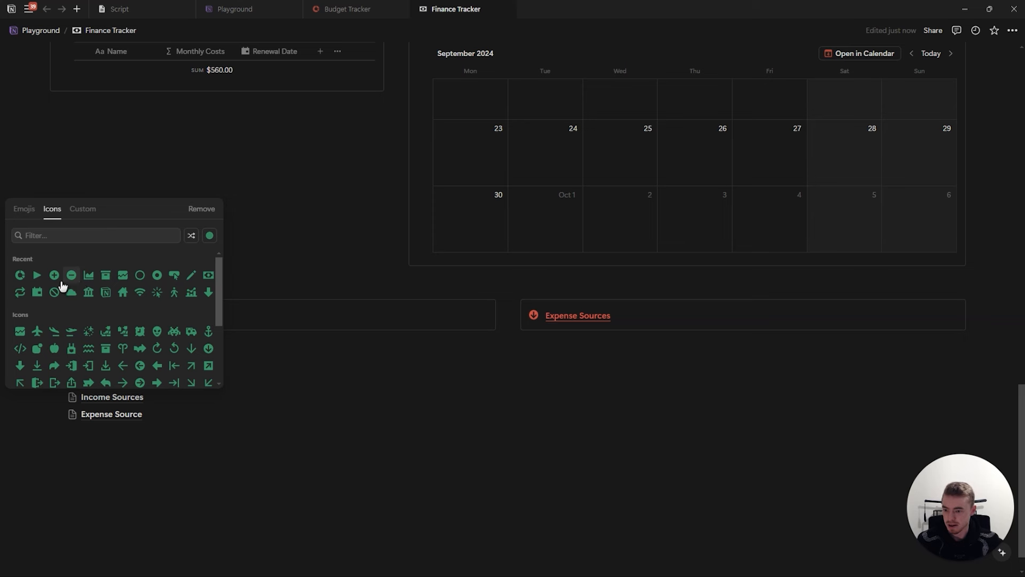
{"action": "left_click", "coordinate": [55, 275]}
Give the Expense Source page in the Backend toggle a red minus-circle icon
{"action": "left_click", "coordinate": [73, 416]}
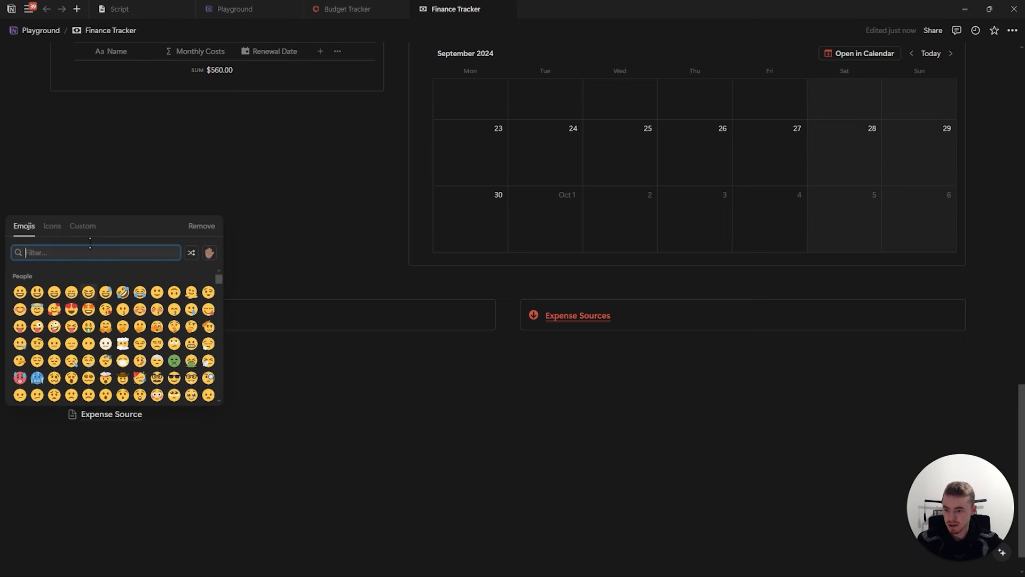
{"action": "left_click", "coordinate": [53, 227]}
{"action": "left_click", "coordinate": [210, 252]}
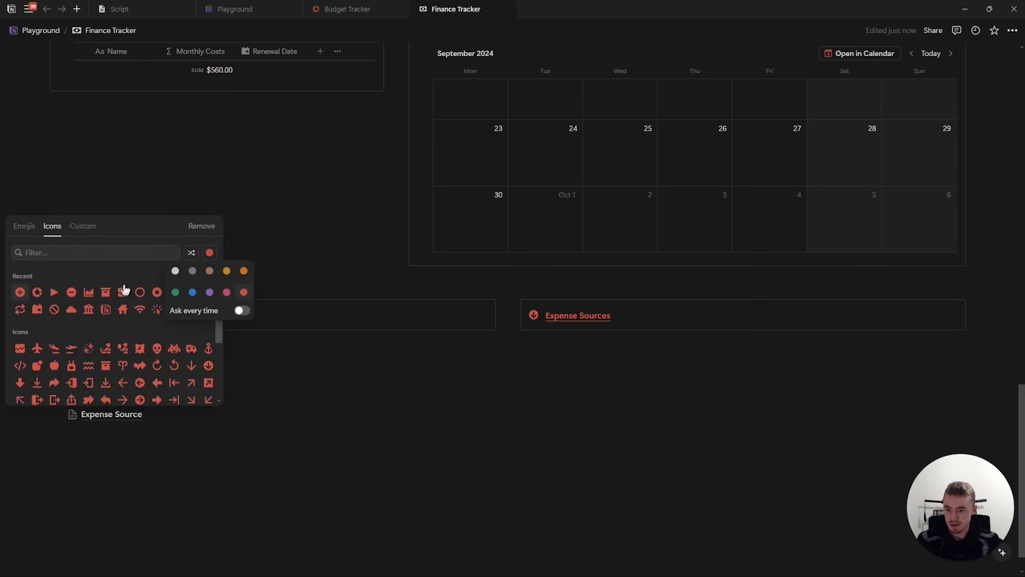
{"action": "left_click", "coordinate": [243, 293]}
{"action": "left_click", "coordinate": [71, 292]}
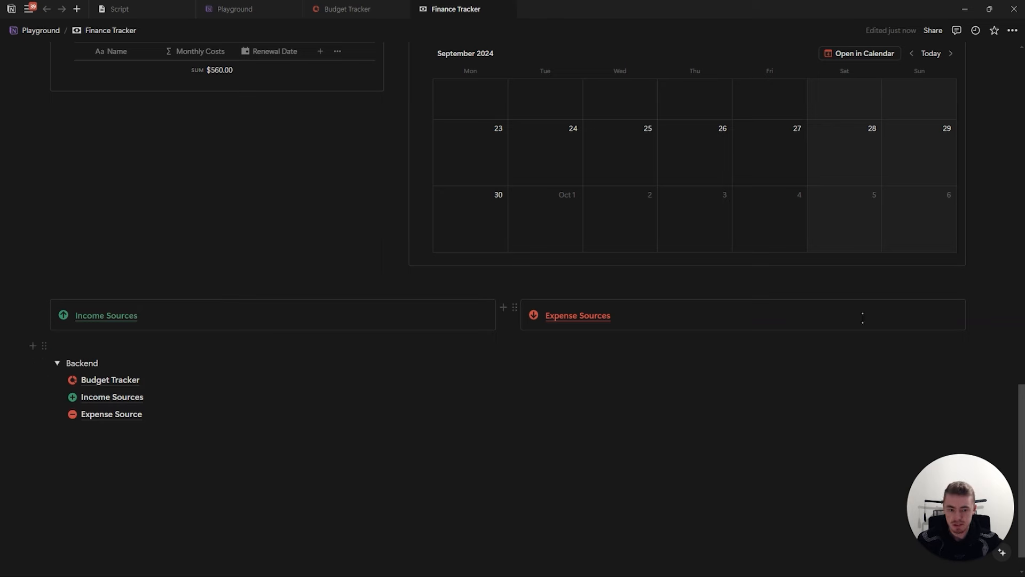
Delete the Income Sources and Expense Sources callouts and the leftover blank line above the Backend toggle
{"action": "left_click_drag", "start_coordinate": [986, 303], "coordinate": [318, 307]}
{"action": "key", "text": "BackSpace"}
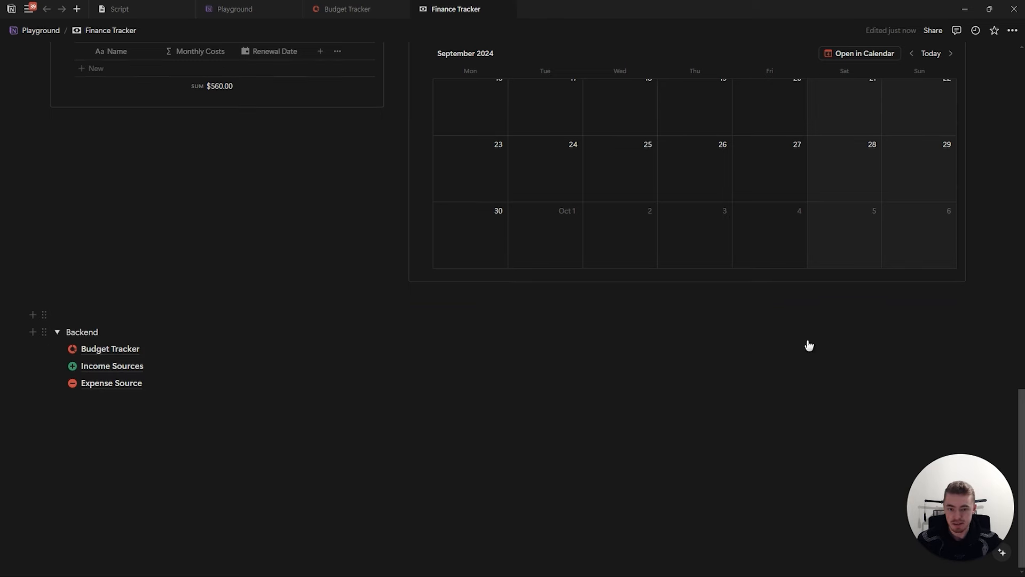
{"action": "left_click_drag", "start_coordinate": [979, 315], "coordinate": [863, 325]}
{"action": "key", "text": "BackSpace"}
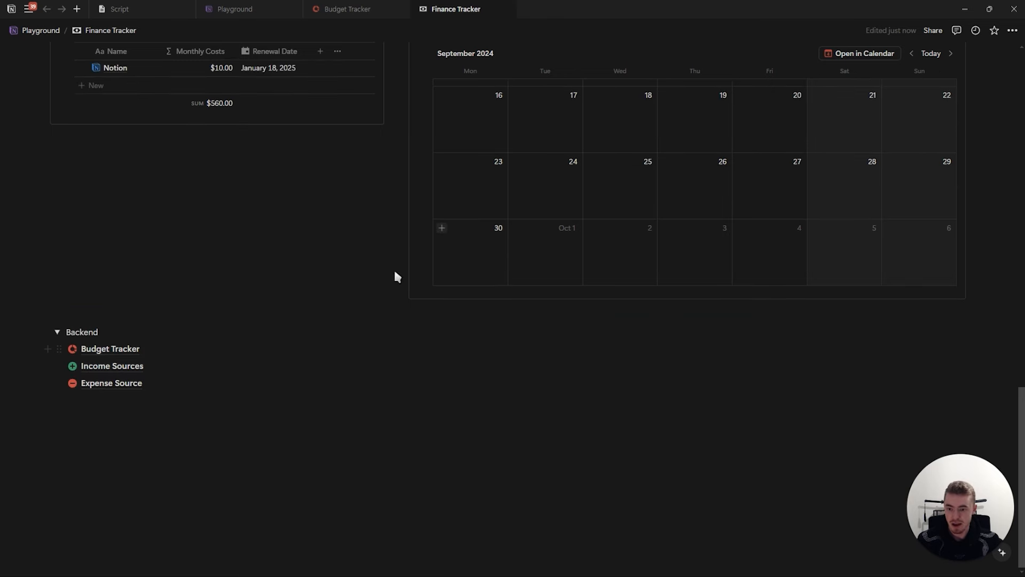
Examine the overview, income and expenses views of the Budget Tracker section on the reference page, and return to the Finance Tracker page
{"action": "key", "text": "ctrl+shift+Tab"}
{"action": "left_click", "coordinate": [153, 162]}
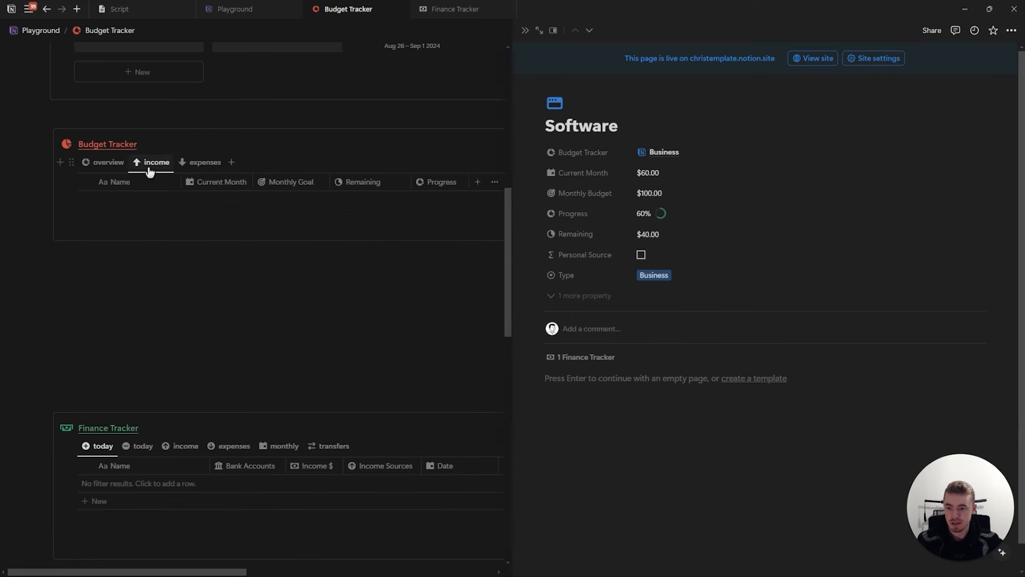
{"action": "left_click", "coordinate": [126, 163]}
{"action": "left_click", "coordinate": [525, 30]}
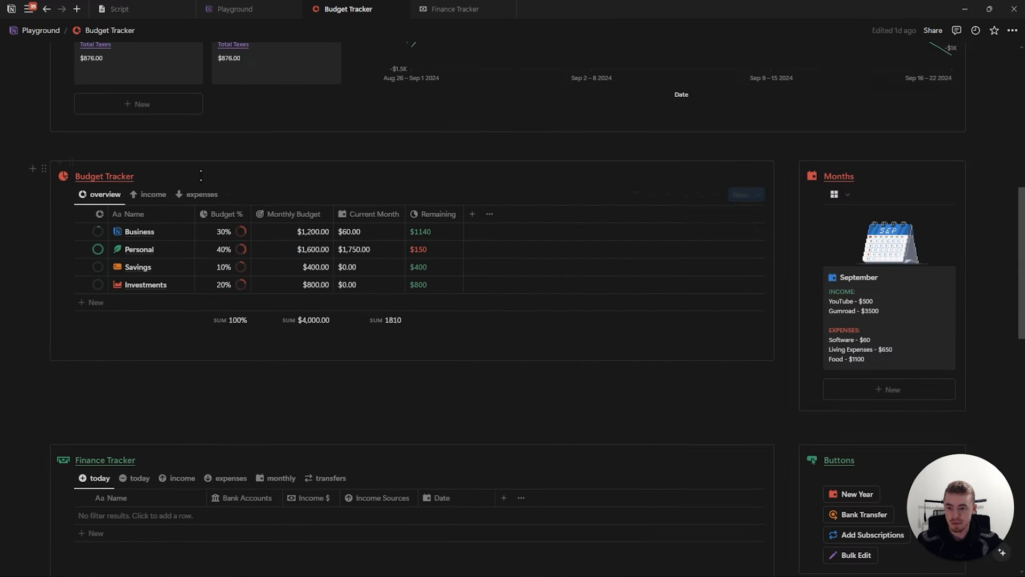
{"action": "left_click", "coordinate": [195, 195]}
{"action": "left_click", "coordinate": [152, 194]}
{"action": "left_click", "coordinate": [106, 194]}
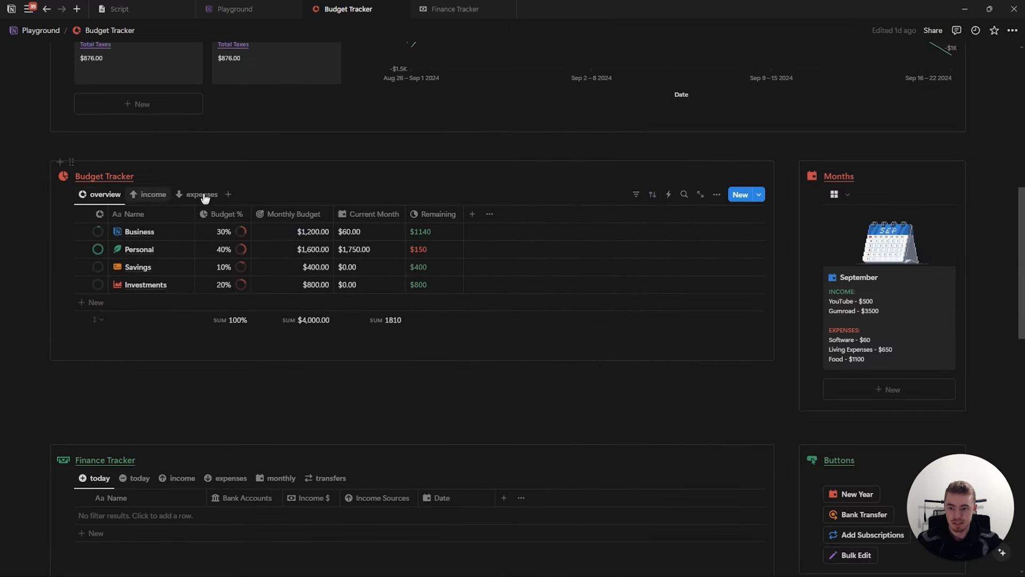
{"action": "left_click", "coordinate": [427, 9]}
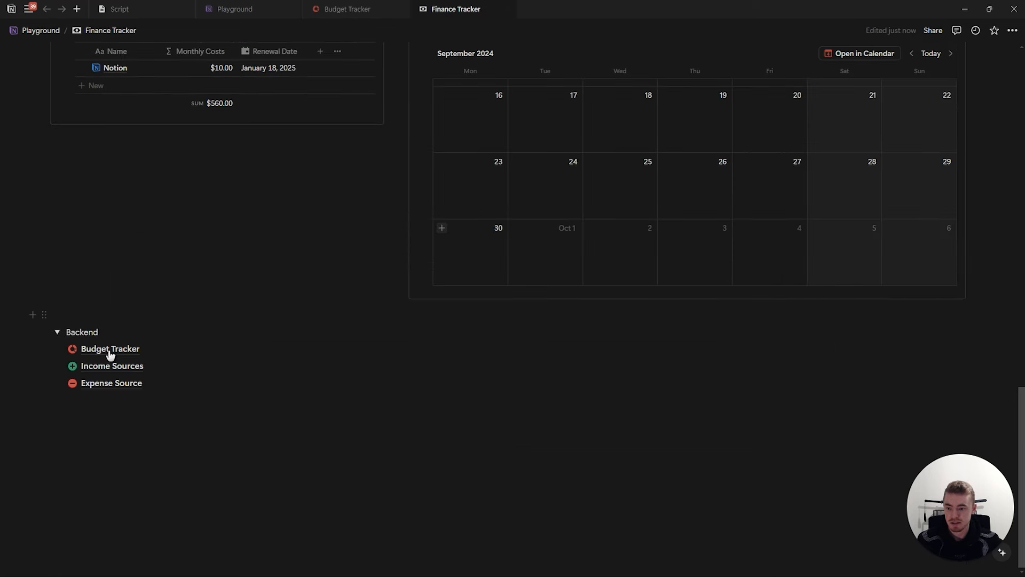
Add a view to the Budget Tracker callout linked to this page's Income Sources database, reusing its existing up-arrow gallery view
{"action": "scroll", "coordinate": [276, 140], "scroll_direction": "up", "scroll_amount": 9}
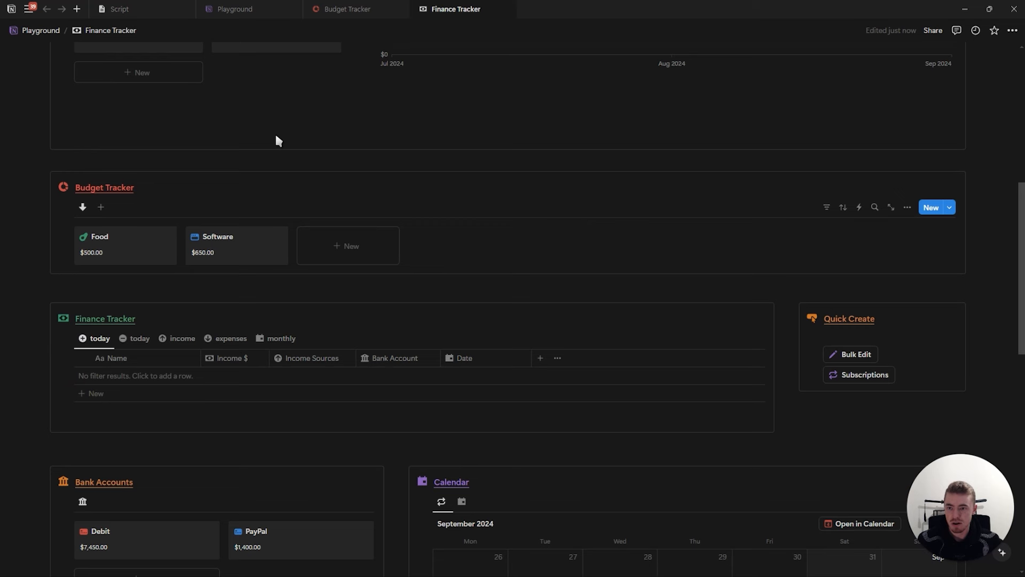
{"action": "left_click", "coordinate": [100, 207]}
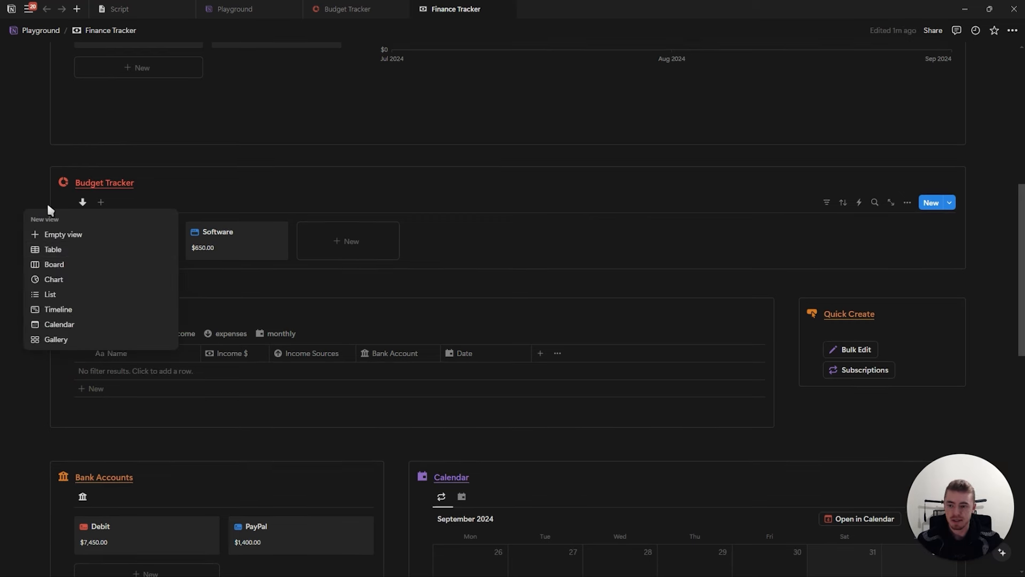
{"action": "left_click", "coordinate": [84, 249]}
{"action": "left_click", "coordinate": [514, 301]}
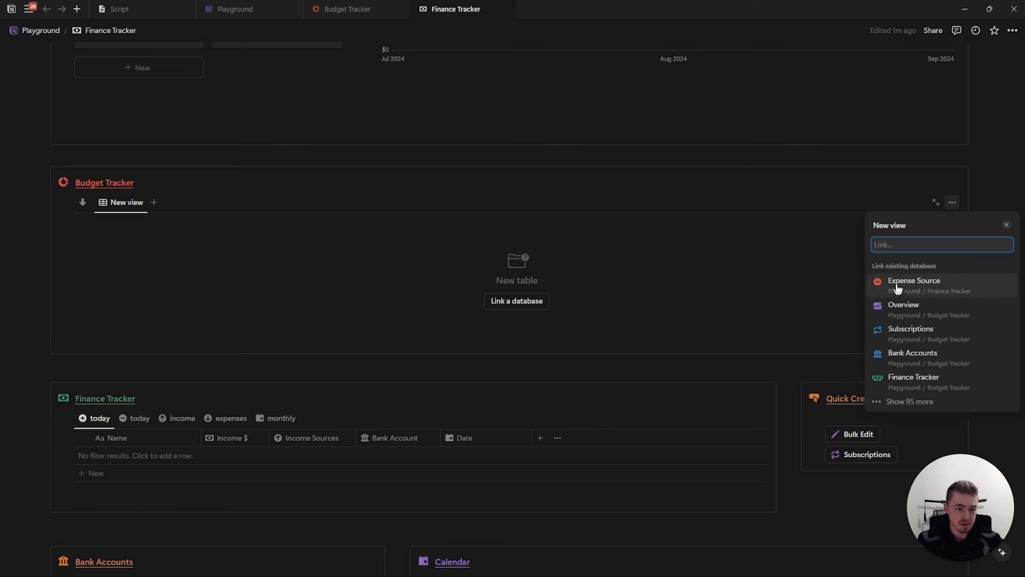
{"action": "type", "text": "income source"}
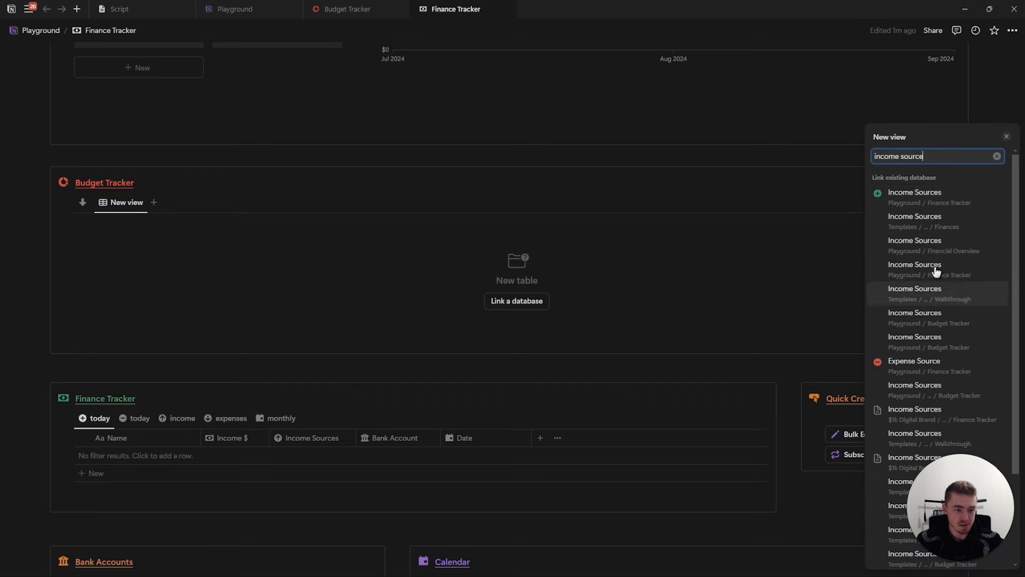
{"action": "left_click", "coordinate": [932, 198]}
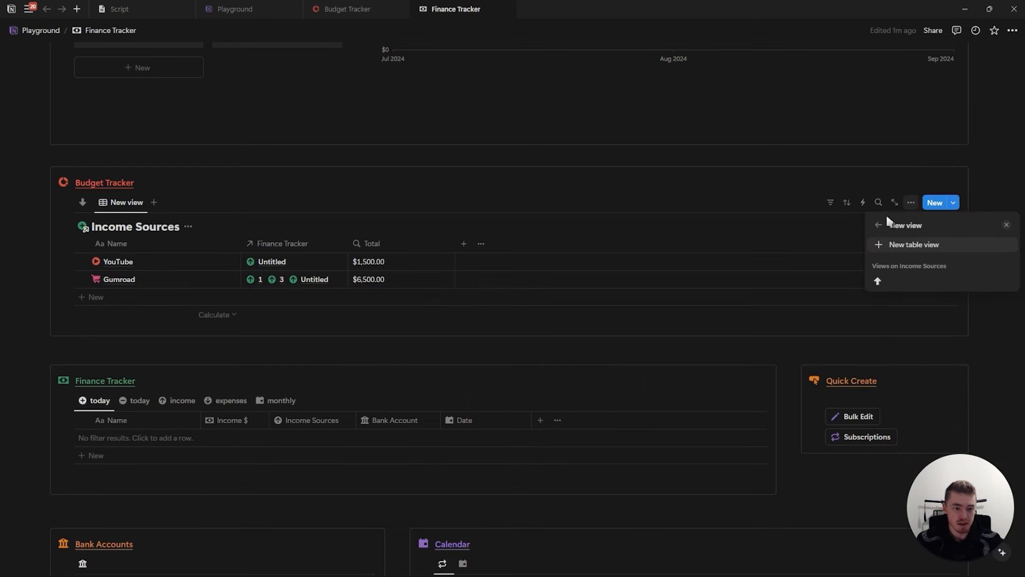
{"action": "left_click", "coordinate": [900, 283]}
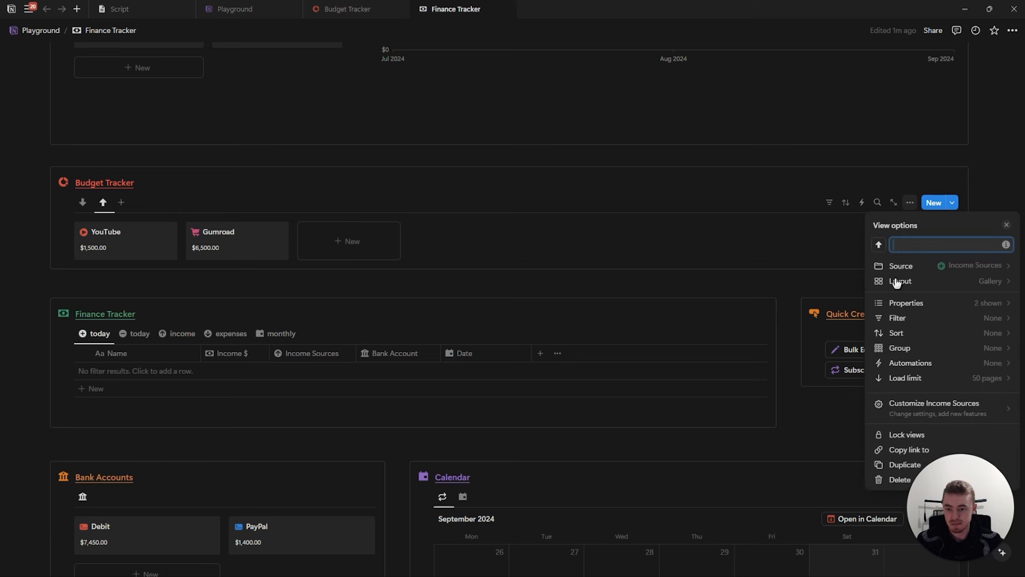
{"action": "left_click", "coordinate": [1005, 226]}
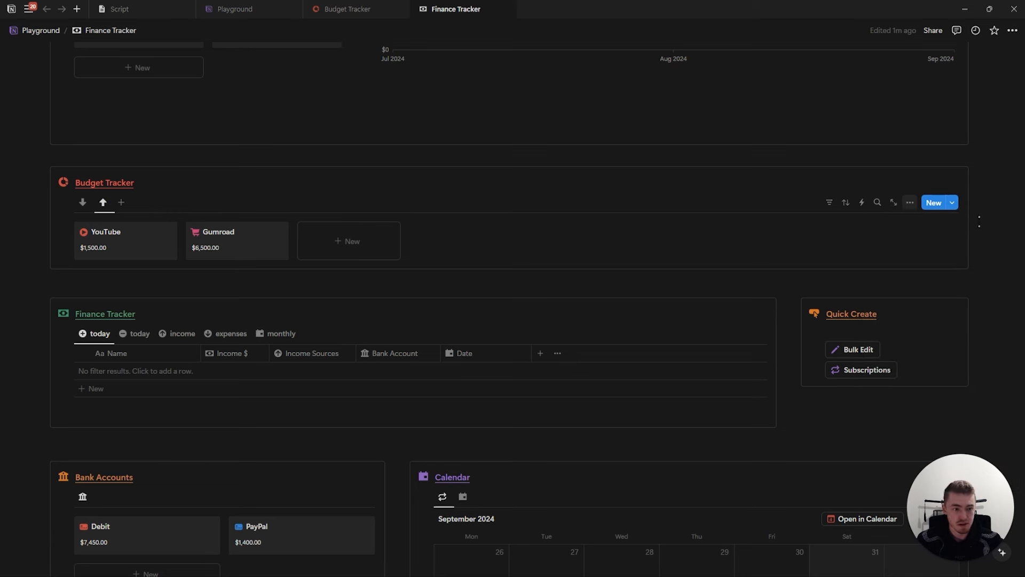
Add another view to the Budget Tracker callout linked to this page's Budget Tracker database, reusing its existing Table view
{"action": "left_click", "coordinate": [121, 204]}
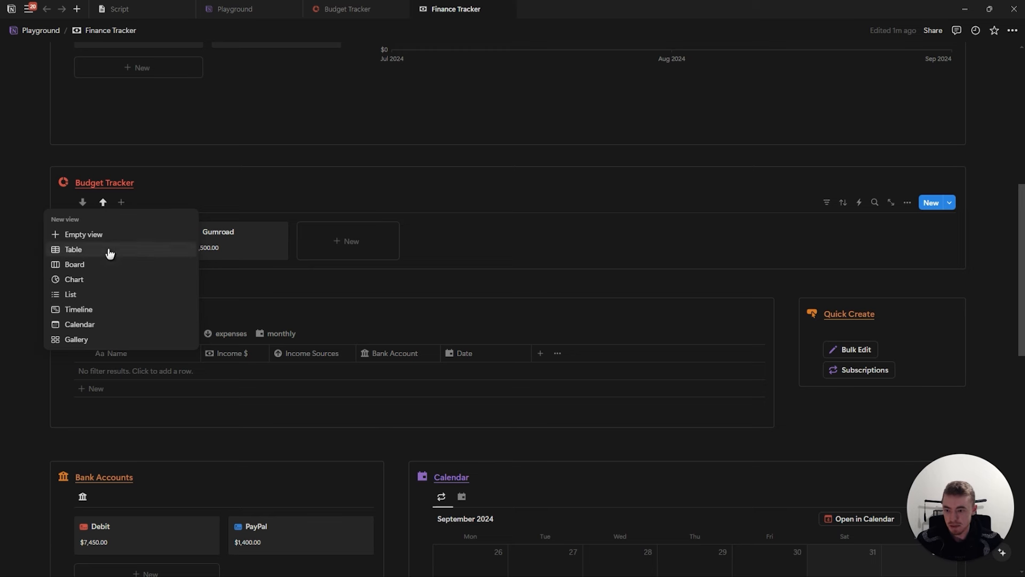
{"action": "left_click", "coordinate": [105, 250]}
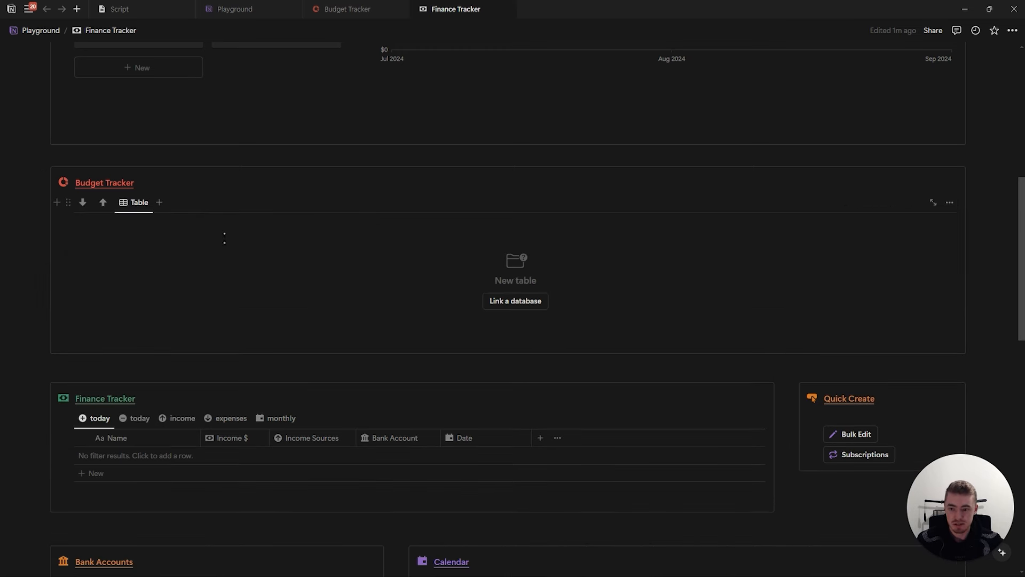
{"action": "left_click", "coordinate": [515, 300]}
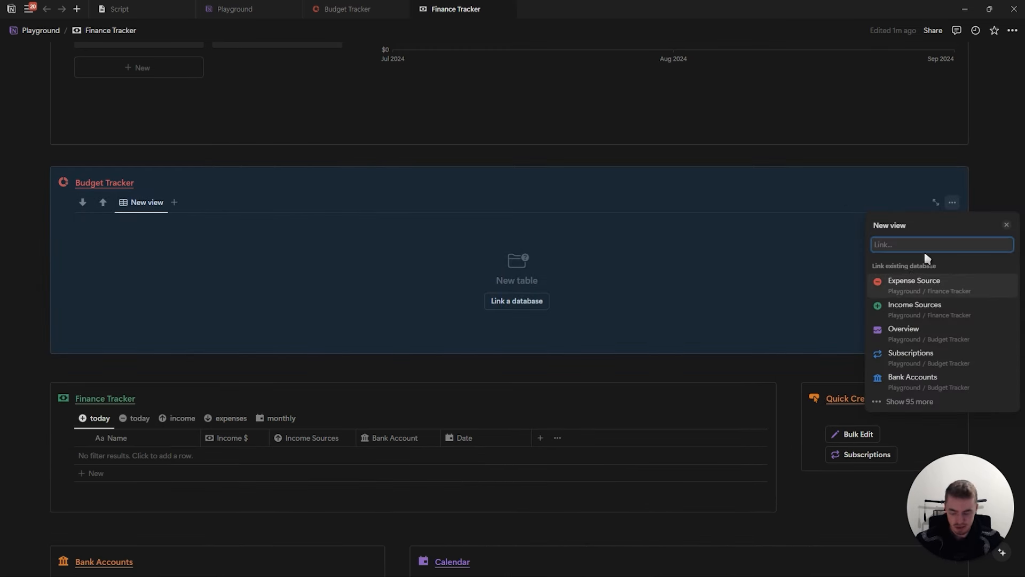
{"action": "type", "text": "budget tracker"}
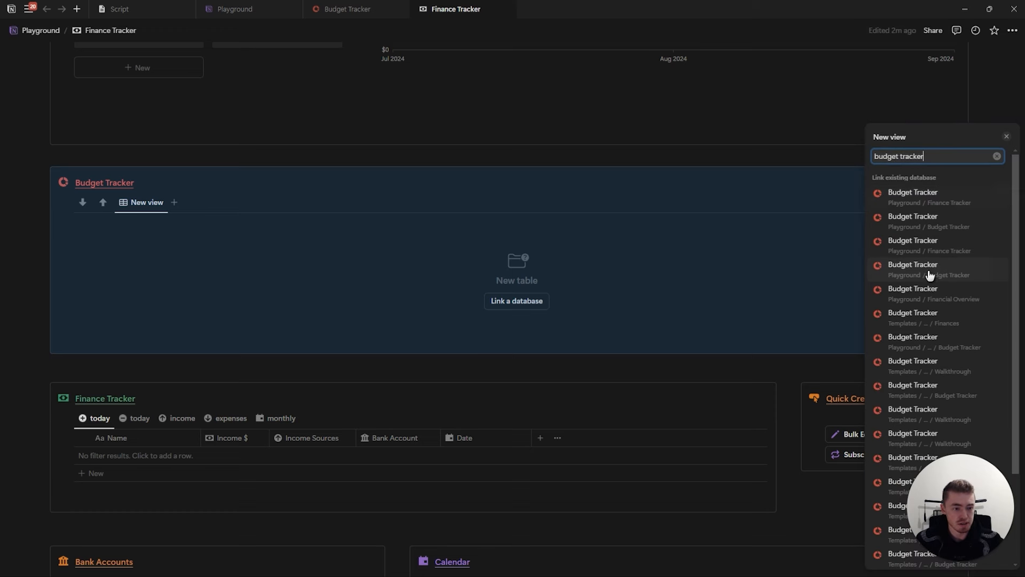
{"action": "left_click", "coordinate": [932, 199]}
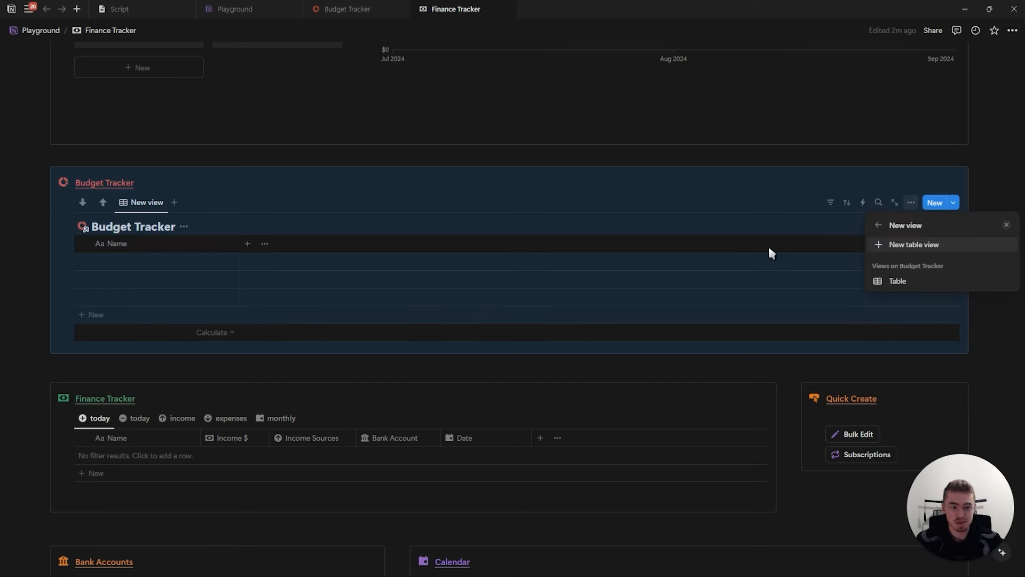
{"action": "left_click", "coordinate": [895, 281]}
{"action": "left_click", "coordinate": [1001, 229]}
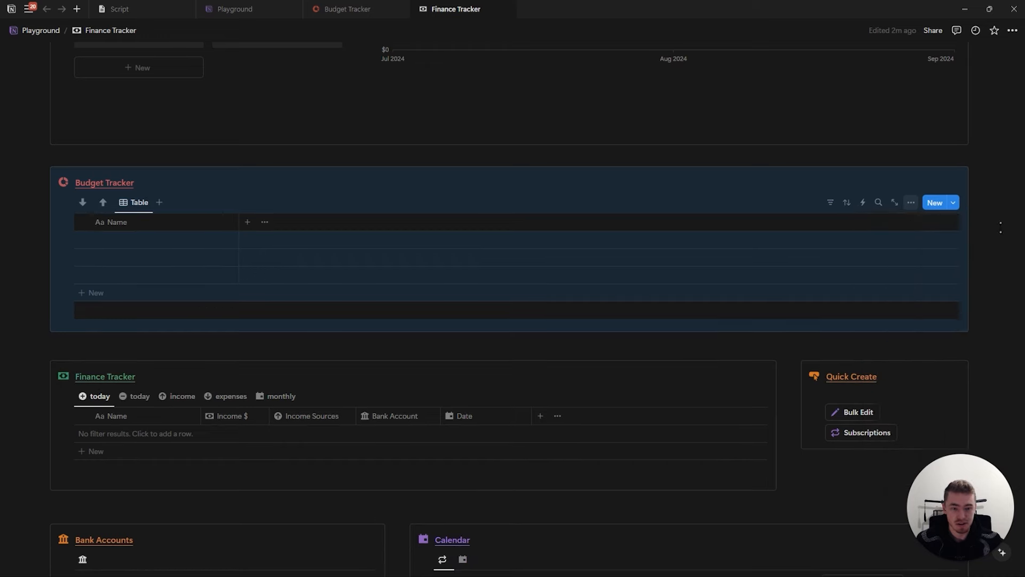
Name the first entry 1 in the source Budget Tracker database inside the Backend toggle, and return to the Finance Tracker page
{"action": "scroll", "coordinate": [143, 352], "scroll_direction": "down", "scroll_amount": 13}
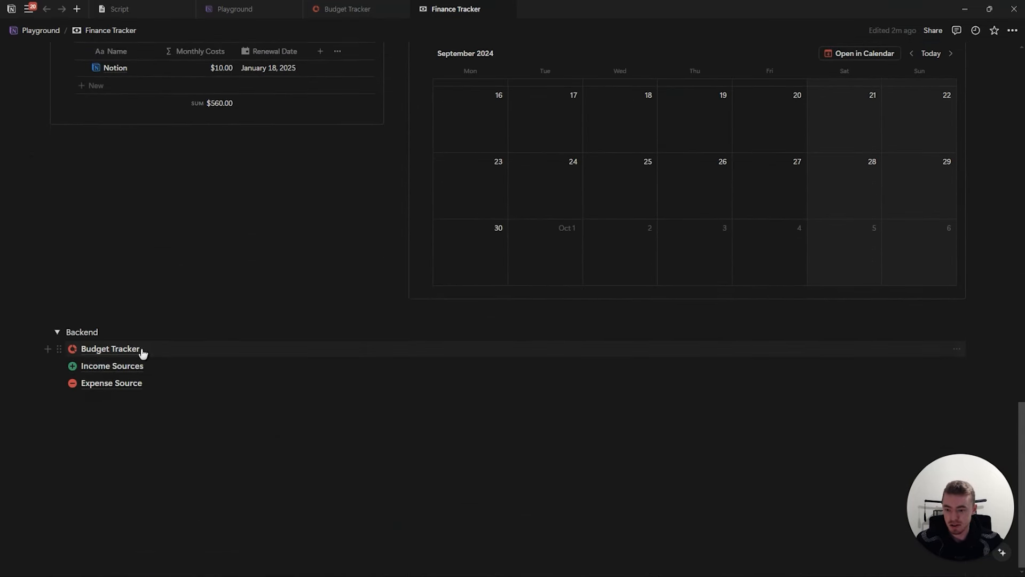
{"action": "left_click", "coordinate": [143, 353]}
{"action": "left_click", "coordinate": [113, 137]}
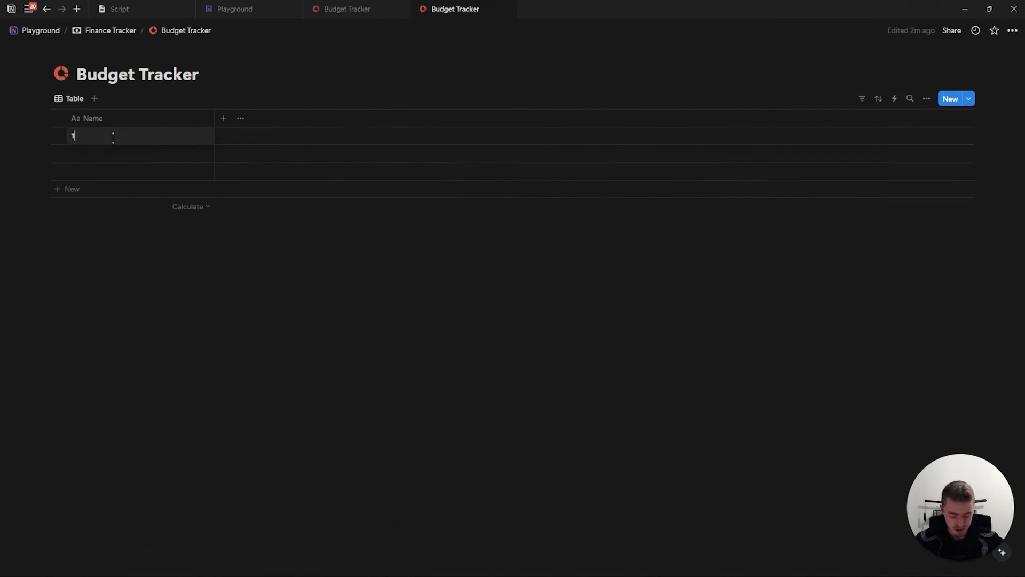
{"action": "left_click", "coordinate": [115, 31]}
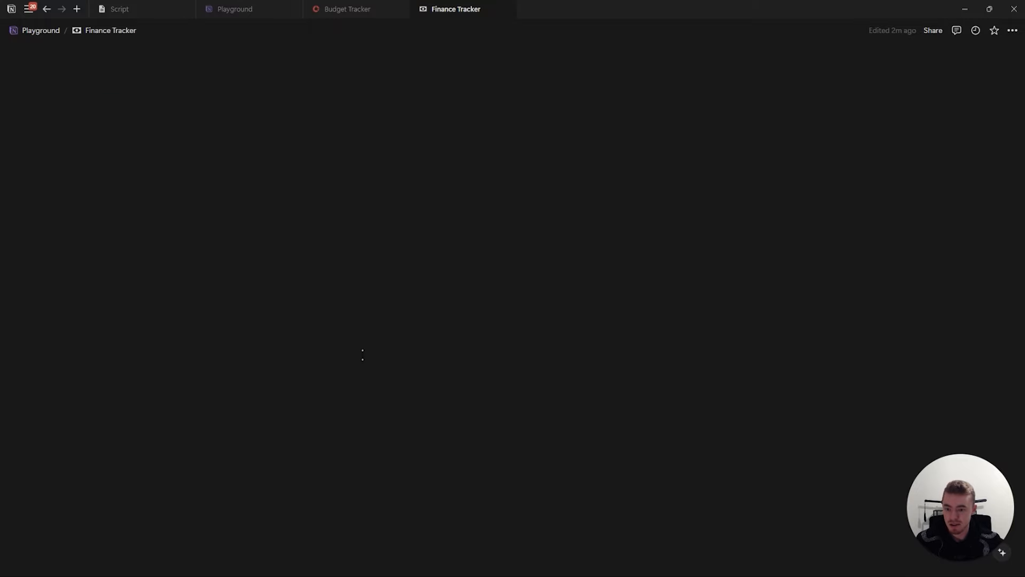
Put the Budget Tracker callout's Table view first, rename it overview and give it a donut icon
{"action": "scroll", "coordinate": [214, 293], "scroll_direction": "down", "scroll_amount": 7}
{"action": "scroll", "coordinate": [143, 213], "scroll_direction": "up", "scroll_amount": 2}
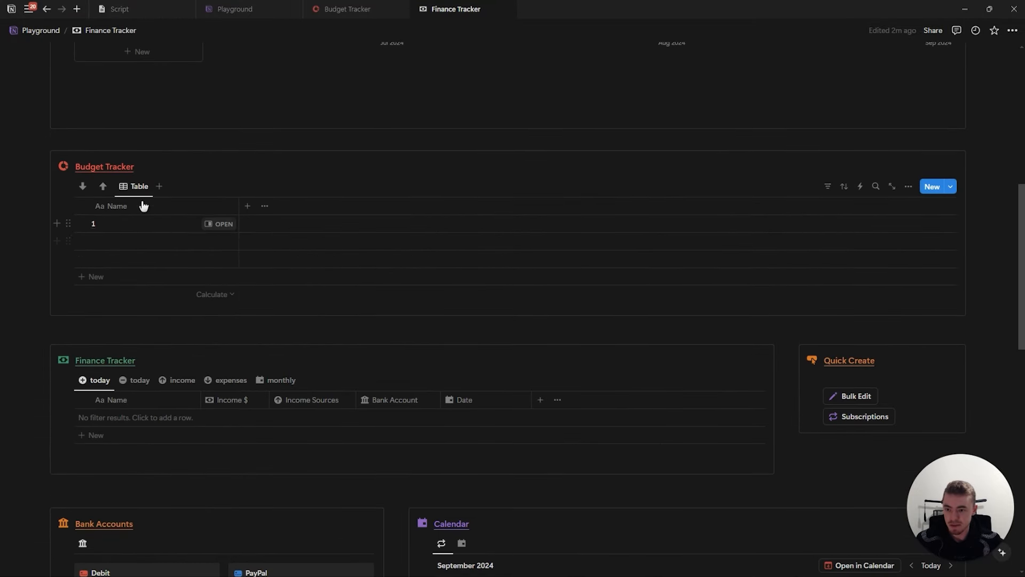
{"action": "left_click_drag", "start_coordinate": [137, 186], "coordinate": [89, 188]}
{"action": "left_click", "coordinate": [89, 189]}
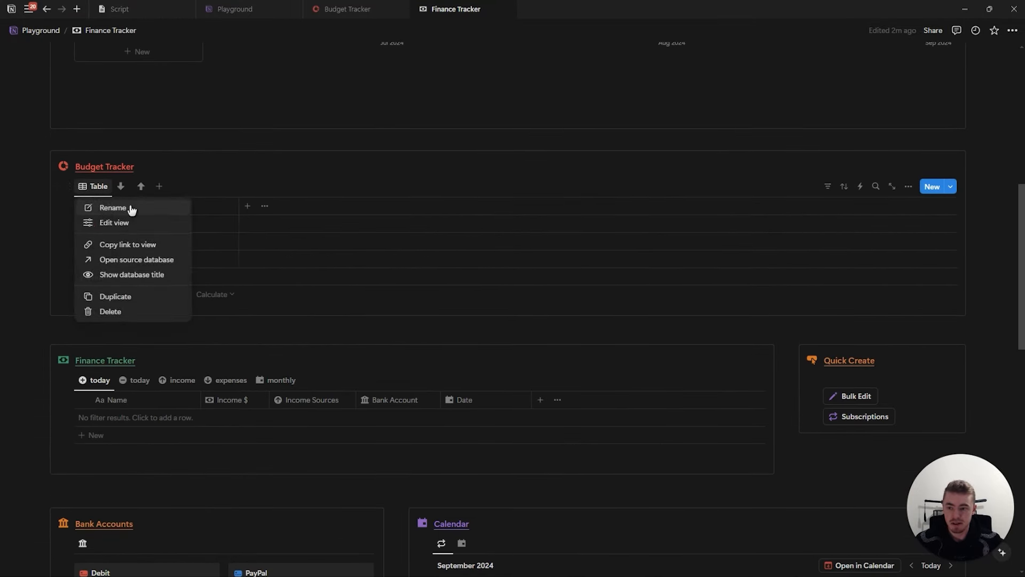
{"action": "left_click", "coordinate": [106, 208]}
{"action": "type", "text": "overview"}
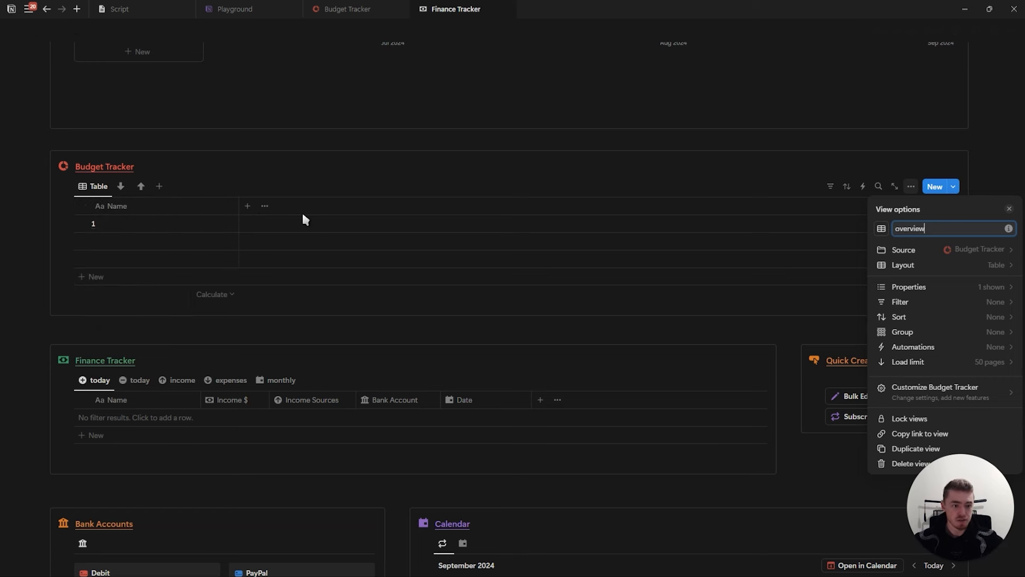
{"action": "left_click", "coordinate": [880, 233]}
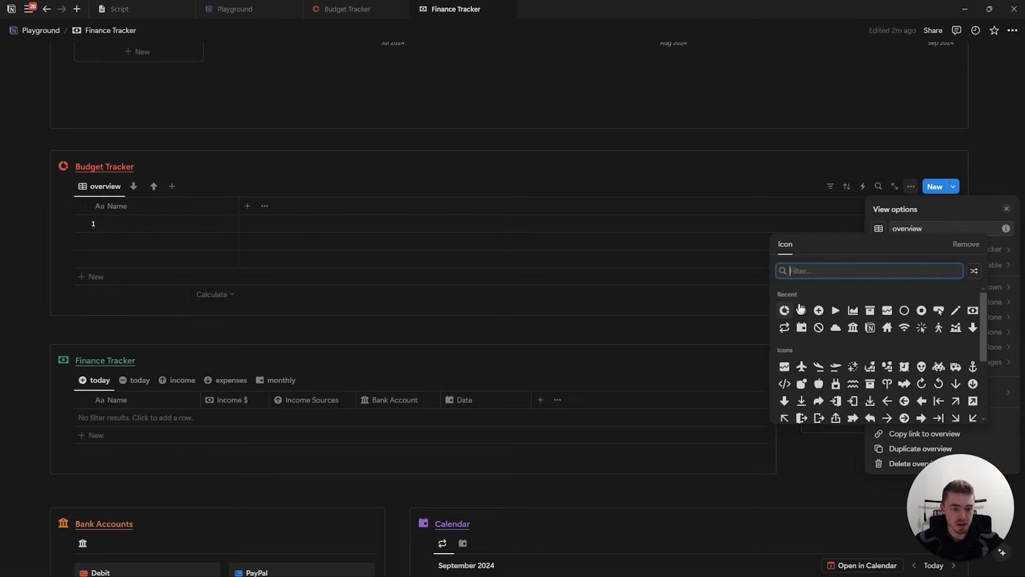
{"action": "left_click", "coordinate": [789, 319]}
{"action": "key", "text": "Escape"}
Move the up-arrow Income Sources view ahead of the down-arrow expense view in the Budget Tracker callout
{"action": "left_click", "coordinate": [137, 193]}
{"action": "left_click", "coordinate": [154, 192]}
{"action": "left_click_drag", "start_coordinate": [155, 191], "coordinate": [137, 193]}
Change the Income Sources view in the Budget Tracker callout to a table layout and name it income
{"action": "left_click", "coordinate": [135, 188]}
{"action": "left_click", "coordinate": [166, 220]}
{"action": "left_click", "coordinate": [895, 263]}
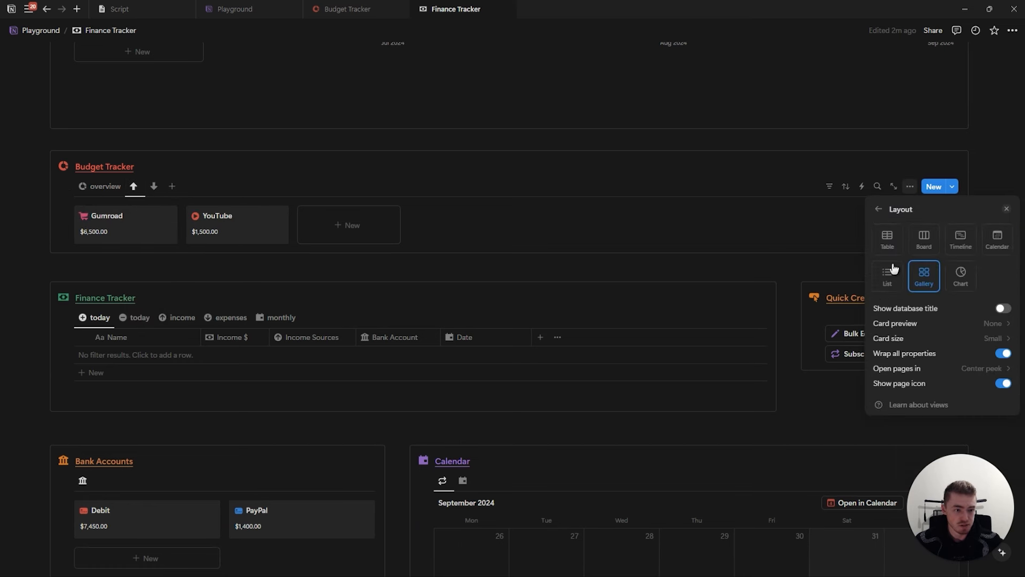
{"action": "left_click", "coordinate": [894, 240]}
{"action": "left_click", "coordinate": [880, 210]}
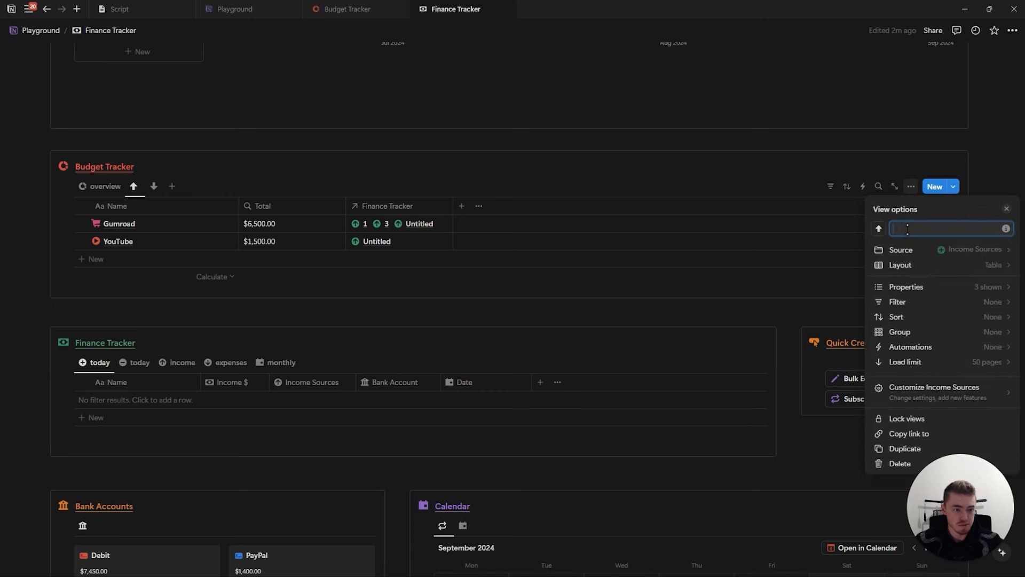
{"action": "type", "text": "income"}
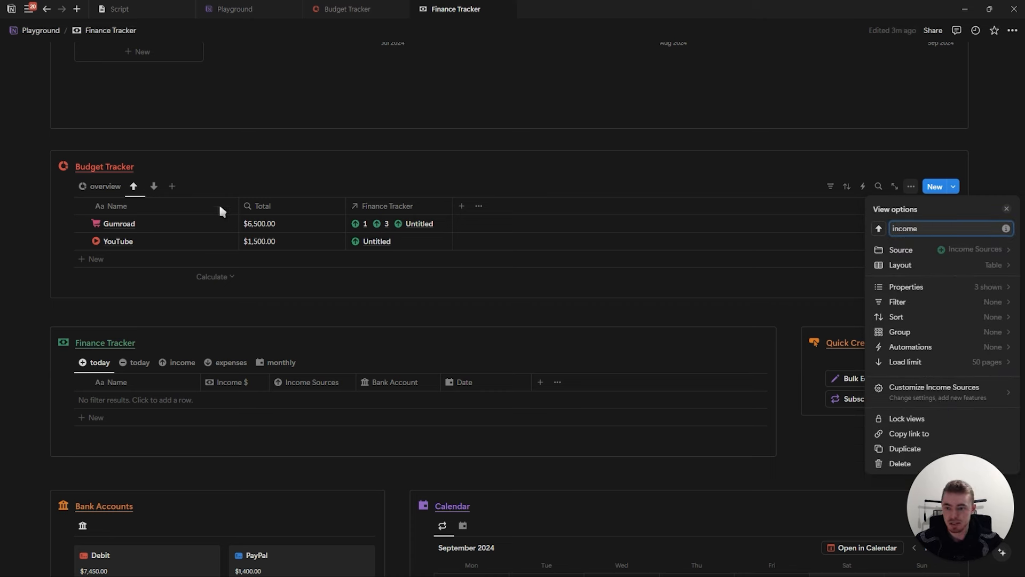
{"action": "left_click", "coordinate": [294, 52]}
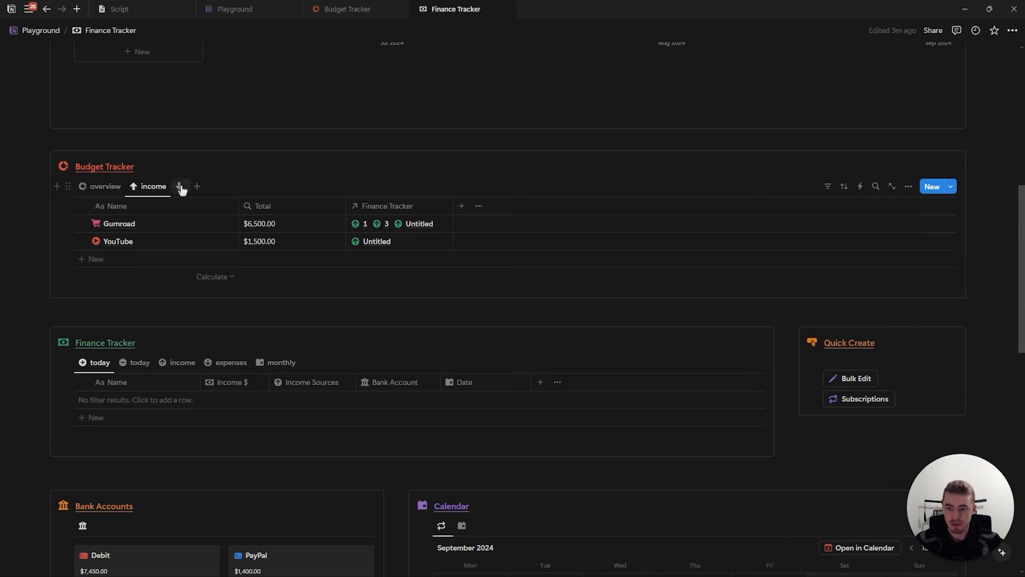
Change the down-arrow expense view in the Budget Tracker callout to a table layout and name it expenses
{"action": "left_click", "coordinate": [181, 187]}
{"action": "left_click", "coordinate": [179, 188]}
{"action": "left_click", "coordinate": [185, 207]}
{"action": "left_click", "coordinate": [902, 265]}
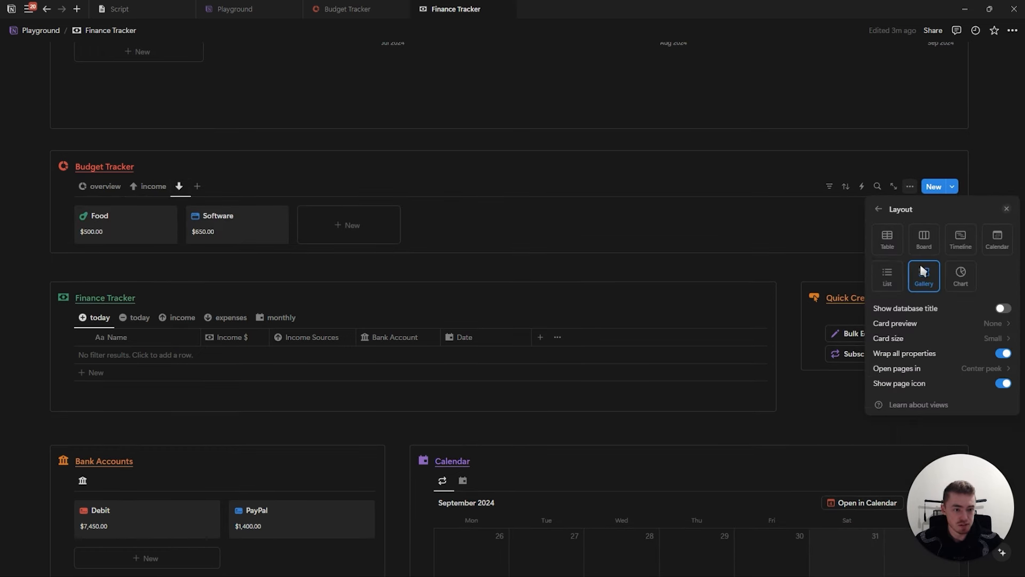
{"action": "left_click", "coordinate": [886, 236]}
{"action": "left_click", "coordinate": [878, 210]}
{"action": "type", "text": "expenses"}
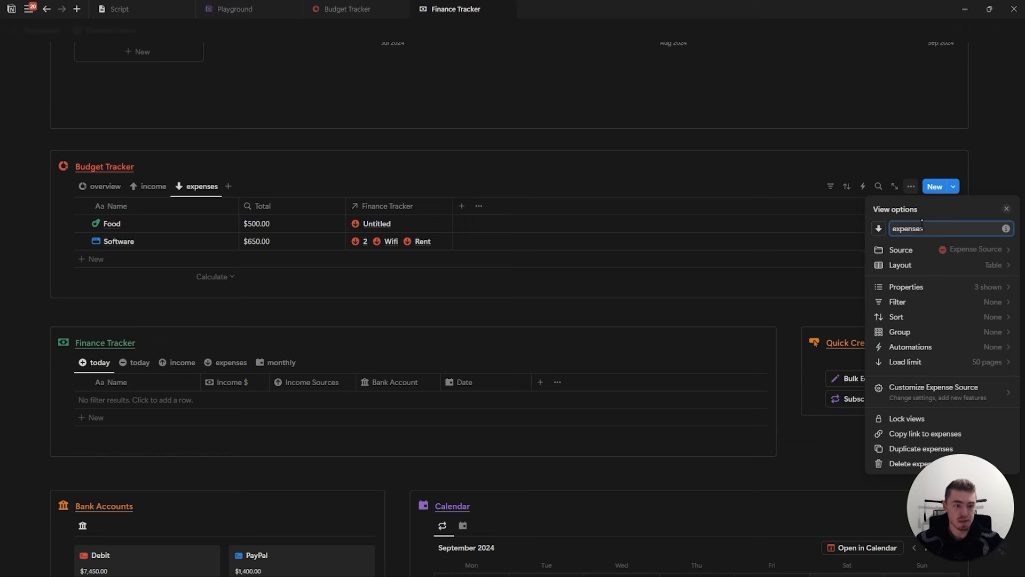
{"action": "left_click", "coordinate": [1006, 208]}
Compare the entries and properties shown in the overview, income and expenses views of the Budget Tracker callout
{"action": "left_click", "coordinate": [148, 187]}
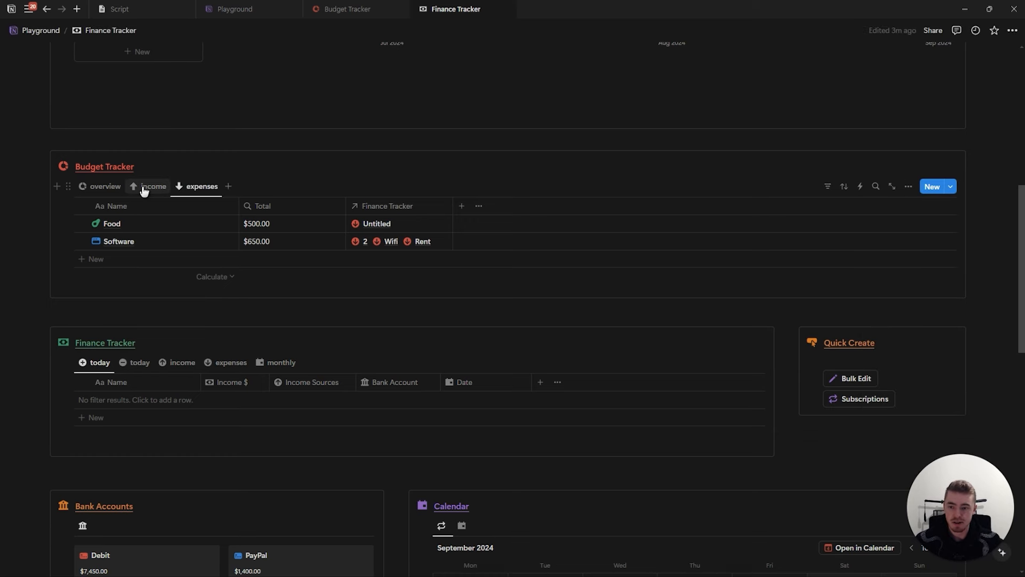
{"action": "left_click", "coordinate": [104, 189]}
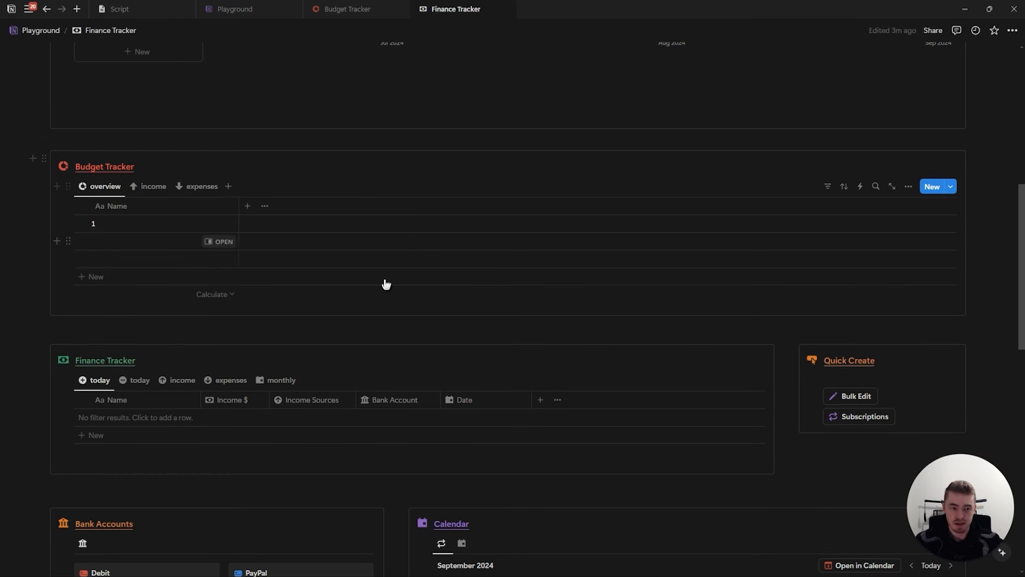
{"action": "left_click", "coordinate": [148, 187]}
{"action": "left_click", "coordinate": [194, 195]}
{"action": "left_click", "coordinate": [148, 190]}
{"action": "left_click", "coordinate": [179, 192]}
{"action": "left_click", "coordinate": [163, 193]}
{"action": "left_click", "coordinate": [198, 196]}
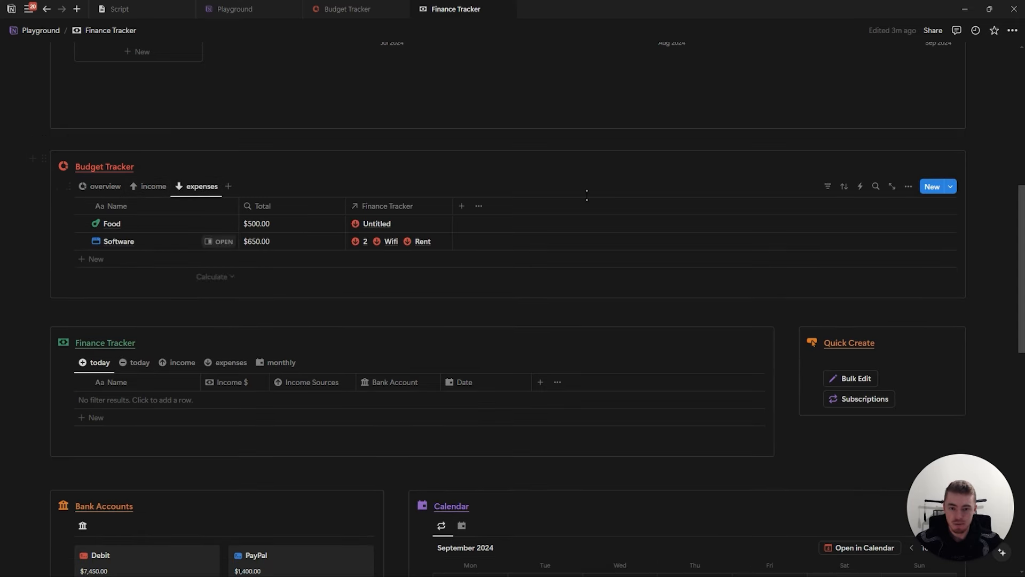
{"action": "left_click", "coordinate": [145, 191]}
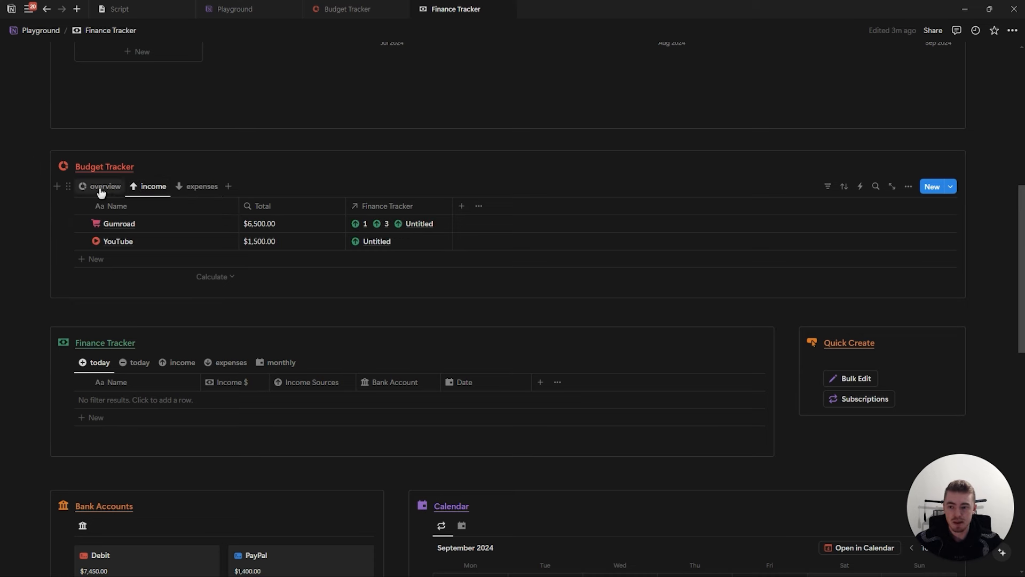
{"action": "left_click", "coordinate": [91, 191]}
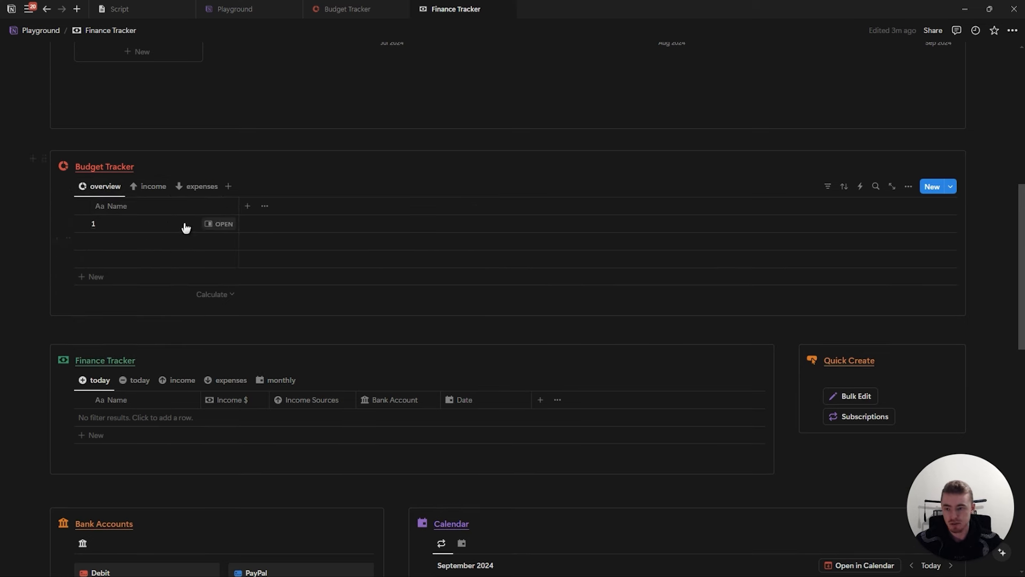
{"action": "left_click", "coordinate": [202, 188]}
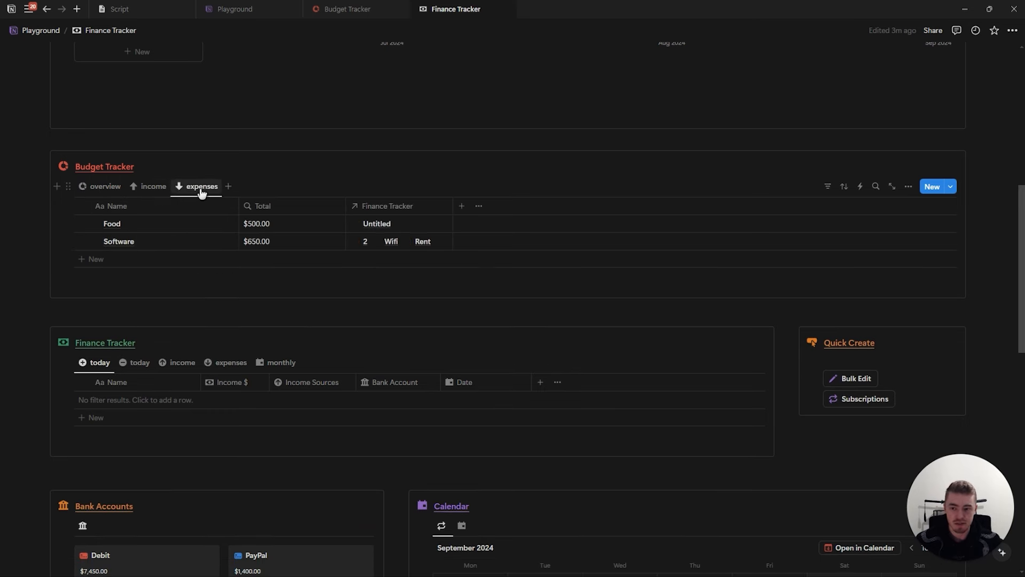
{"action": "left_click", "coordinate": [154, 186]}
{"action": "left_click", "coordinate": [107, 186]}
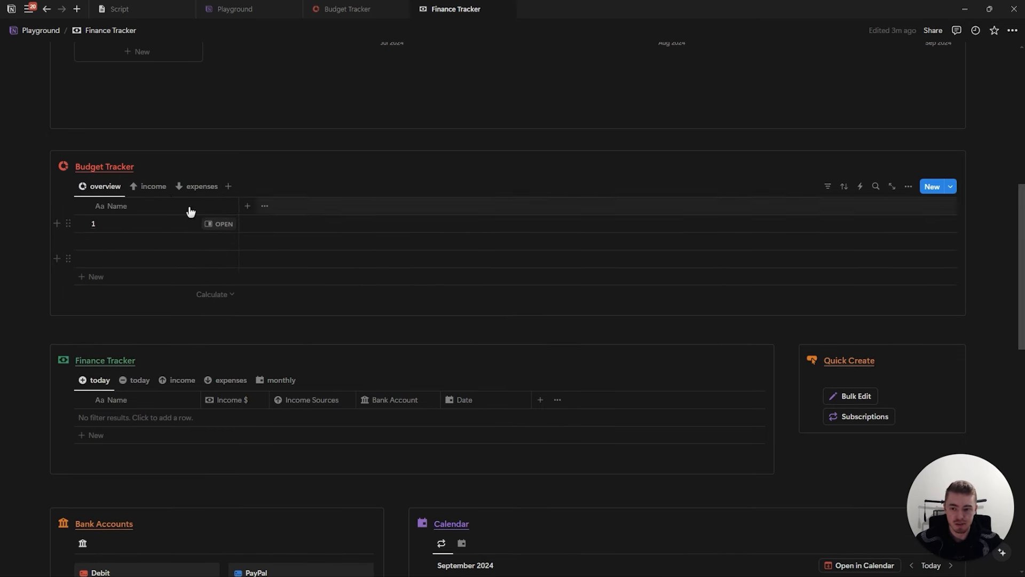
Add a number property named Monthly Budget to the expenses view, with US Dollar format and a target icon
{"action": "left_click", "coordinate": [198, 187]}
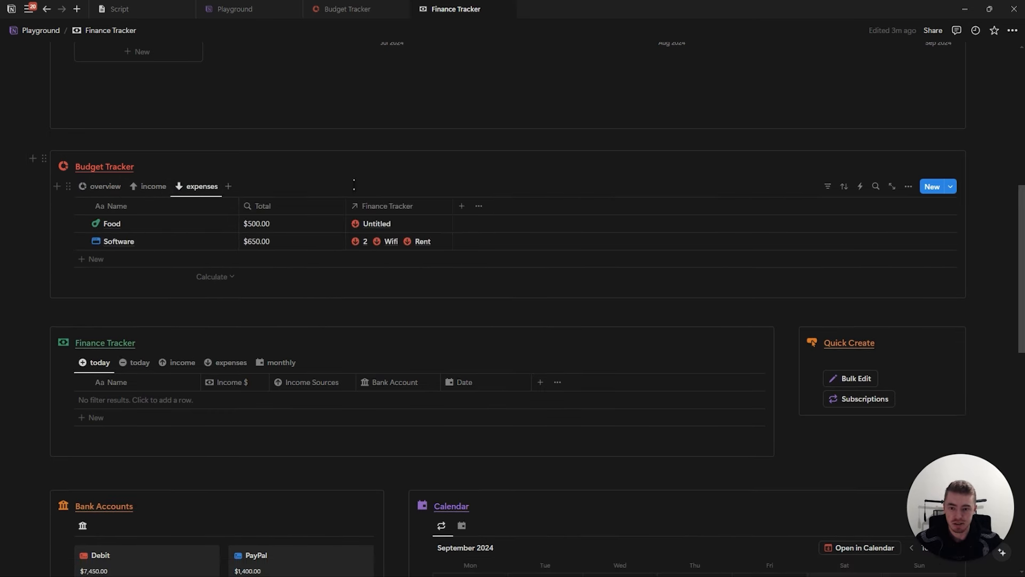
{"action": "left_click", "coordinate": [461, 205]}
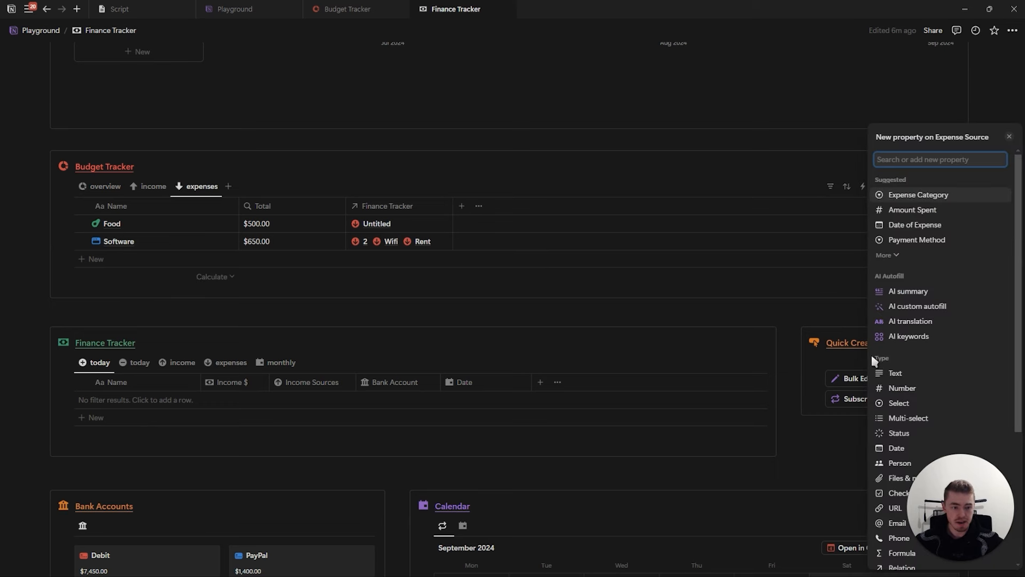
{"action": "left_click", "coordinate": [901, 388]}
{"action": "type", "text": "Monthly Budget"}
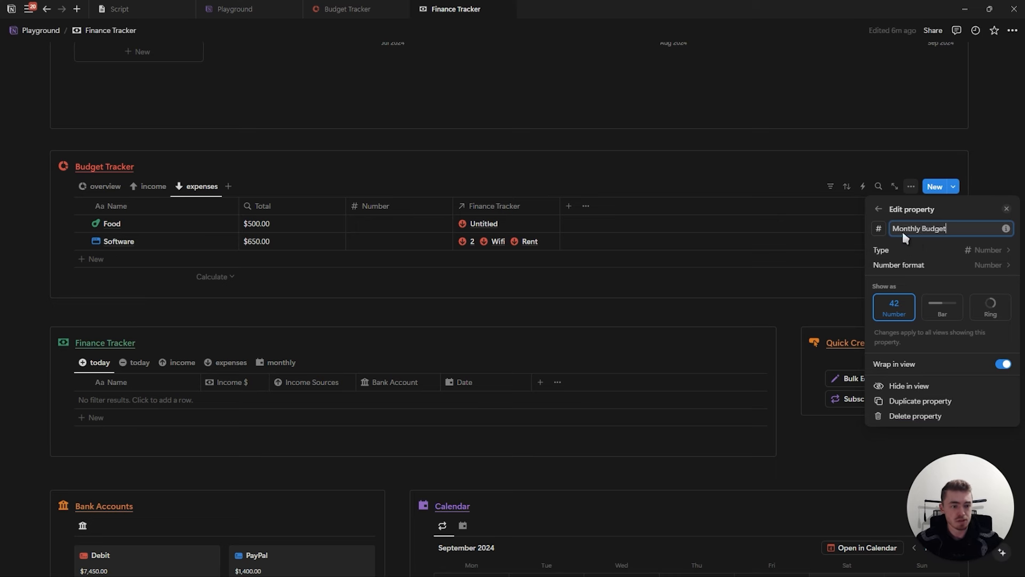
{"action": "left_click", "coordinate": [901, 267]}
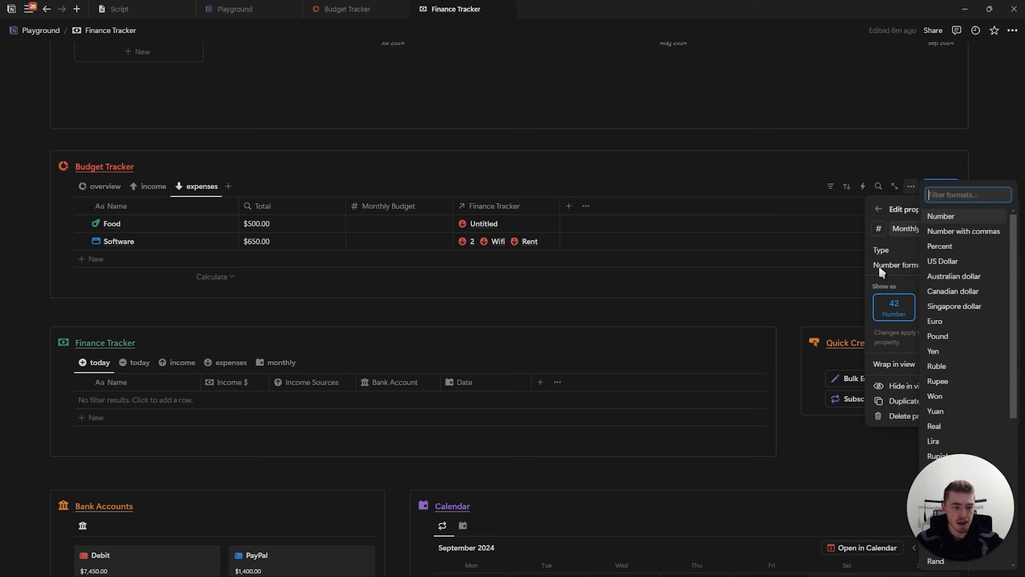
{"action": "left_click", "coordinate": [935, 261]}
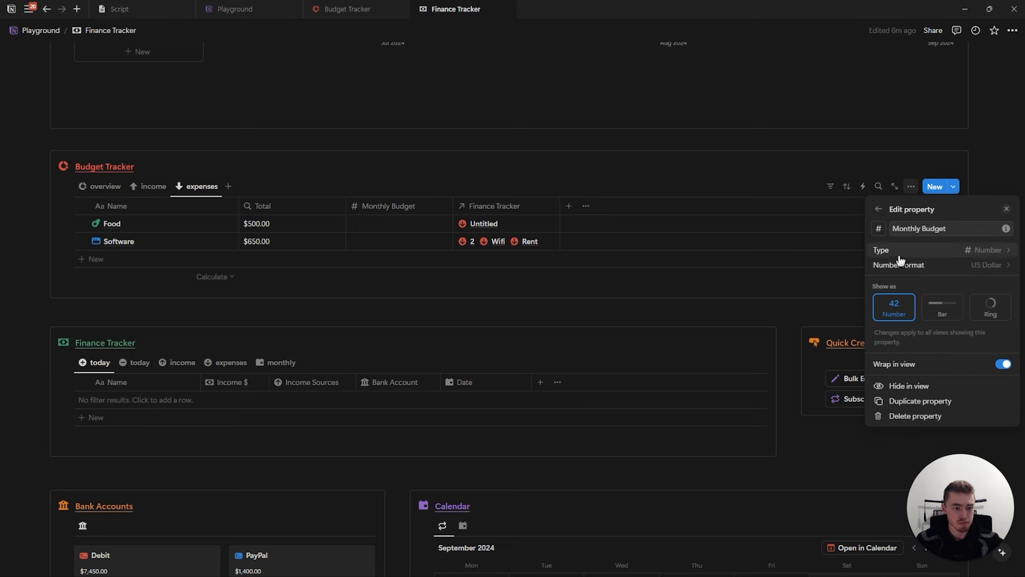
{"action": "left_click", "coordinate": [879, 230]}
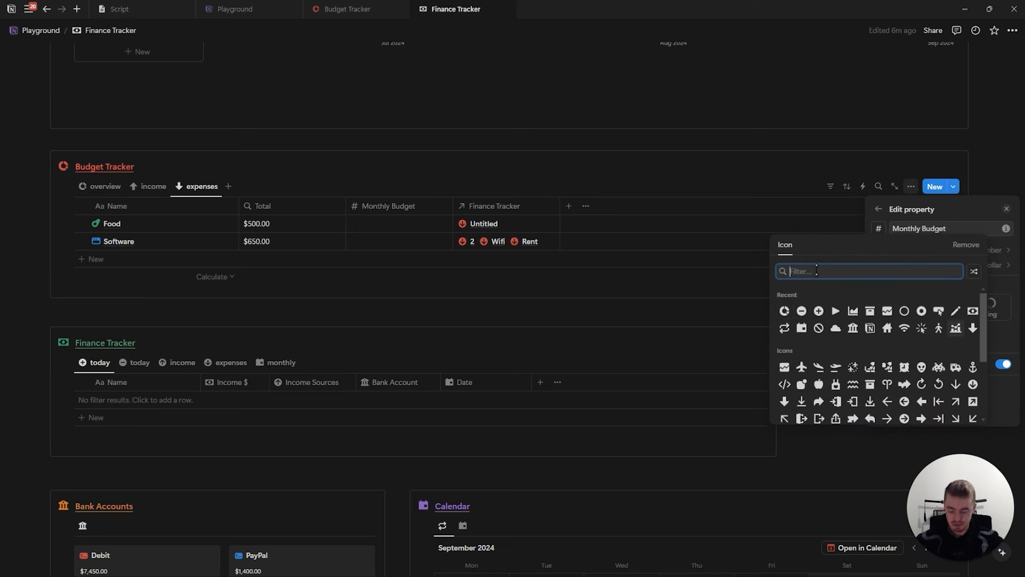
{"action": "type", "text": "tar"}
{"action": "left_click", "coordinate": [801, 296]}
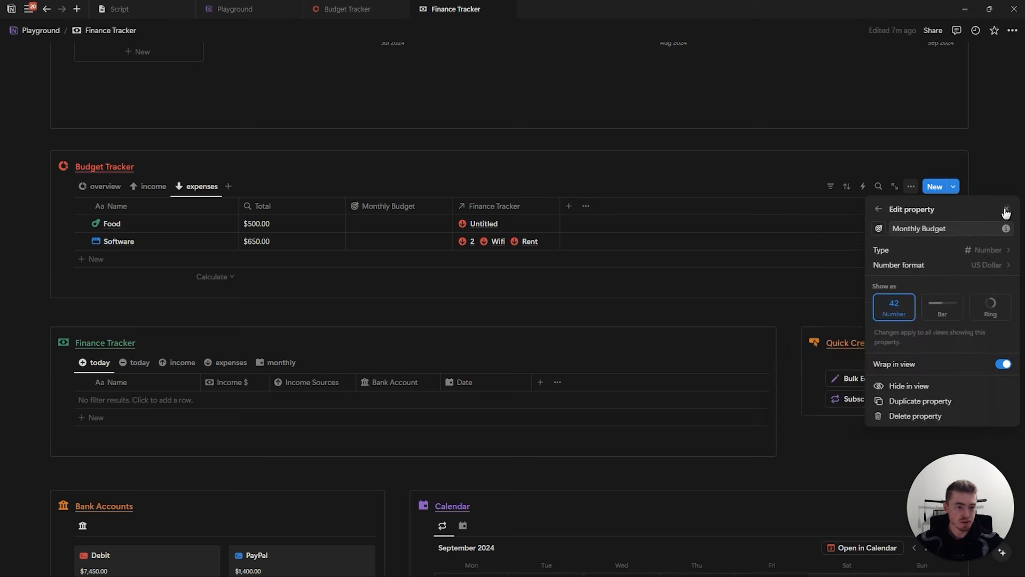
{"action": "left_click", "coordinate": [1006, 211]}
Add a number property named Monthly Goal to the income view, with a target icon and US Dollar format
{"action": "left_click", "coordinate": [148, 186]}
{"action": "left_click", "coordinate": [462, 205]}
{"action": "type", "text": "nu"}
{"action": "left_click", "coordinate": [899, 267]}
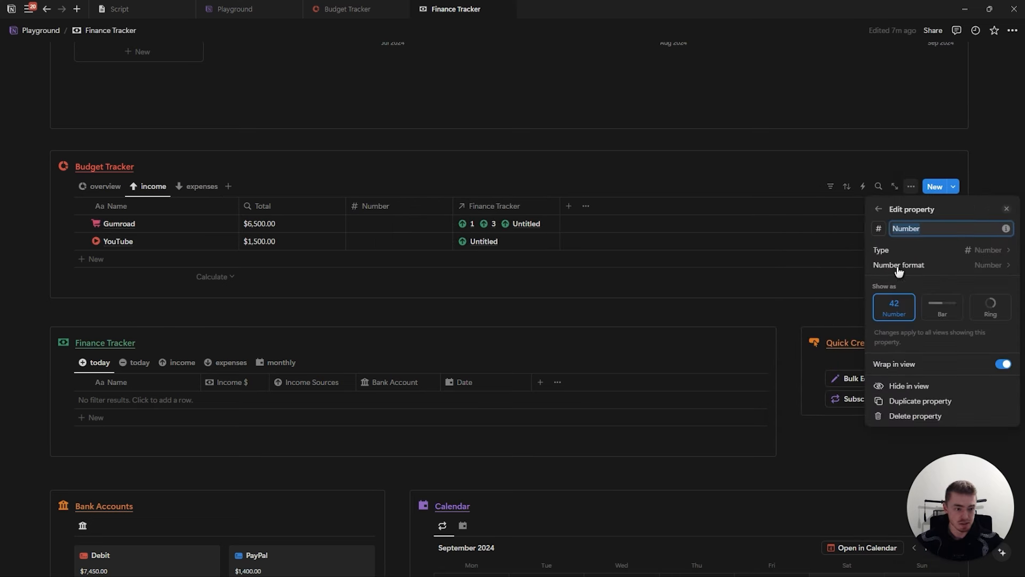
{"action": "type", "text": "Monthly"}
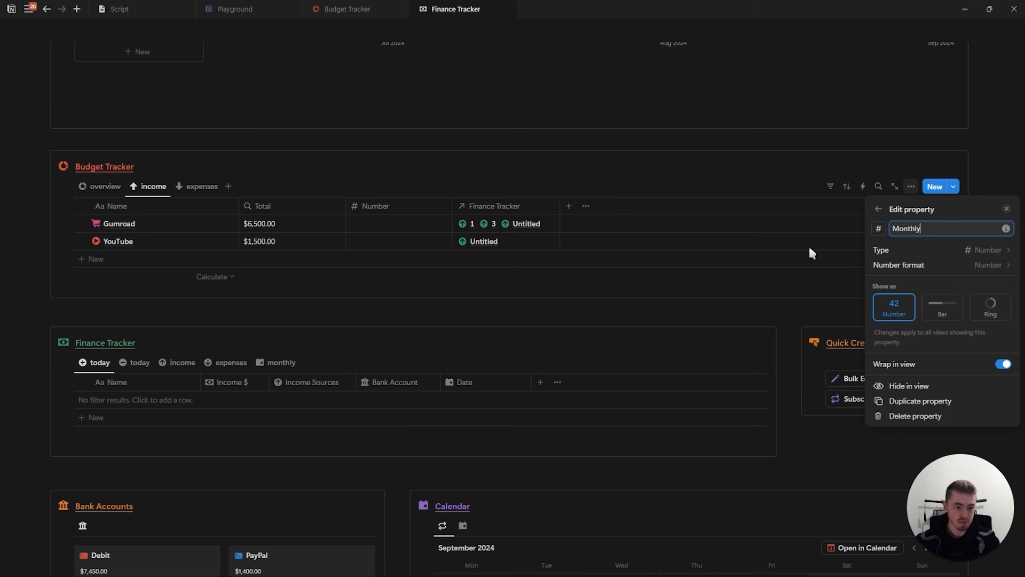
{"action": "type", "text": " Goal"}
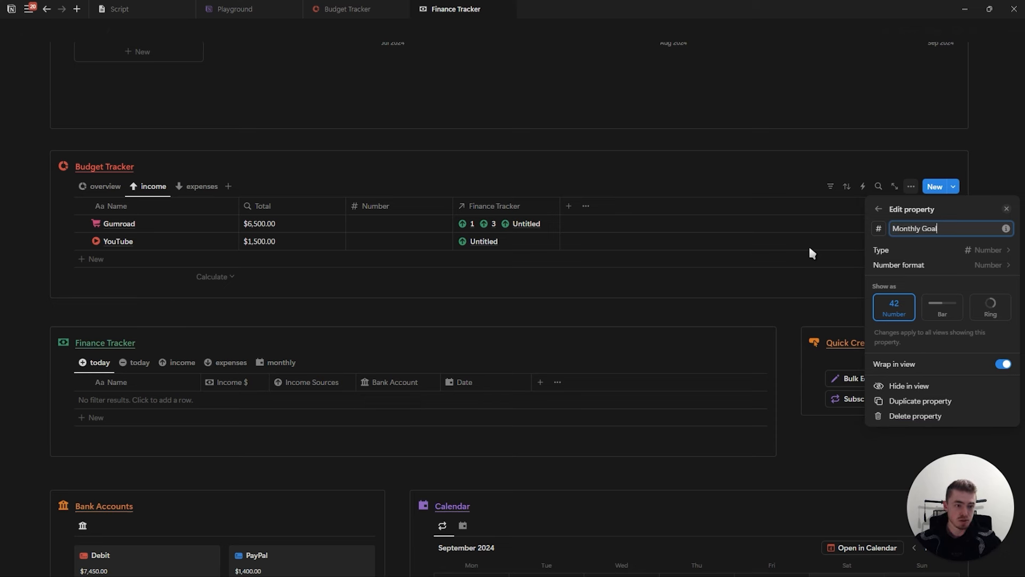
{"action": "left_click", "coordinate": [879, 228]}
{"action": "left_click", "coordinate": [785, 311]}
{"action": "left_click", "coordinate": [974, 266]}
{"action": "left_click", "coordinate": [943, 260]}
{"action": "left_click", "coordinate": [1006, 209]}
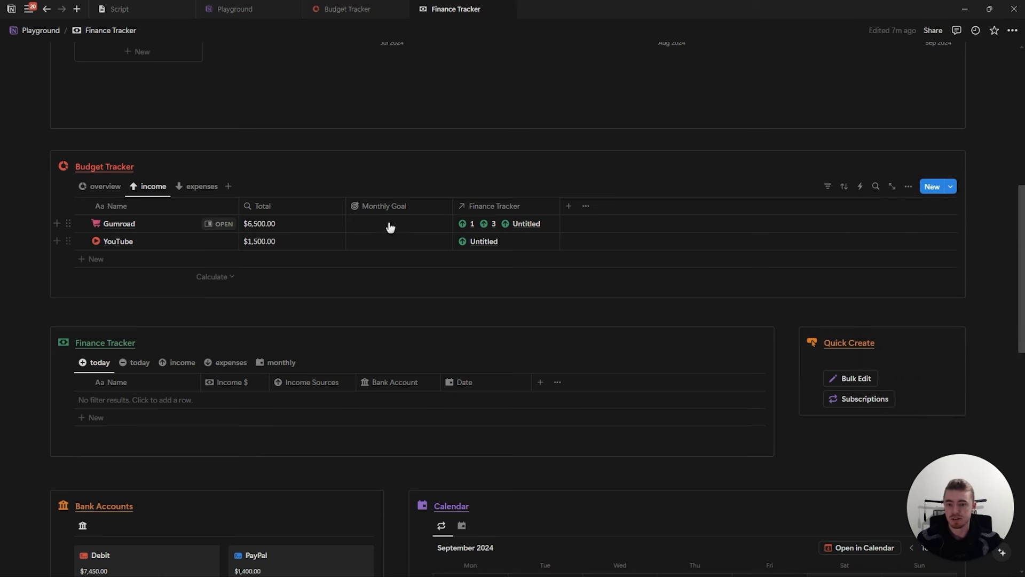
Set the Monthly Goal to 10,000 for Gumroad and 1,000 for YouTube in the income view
{"action": "left_click", "coordinate": [426, 224]}
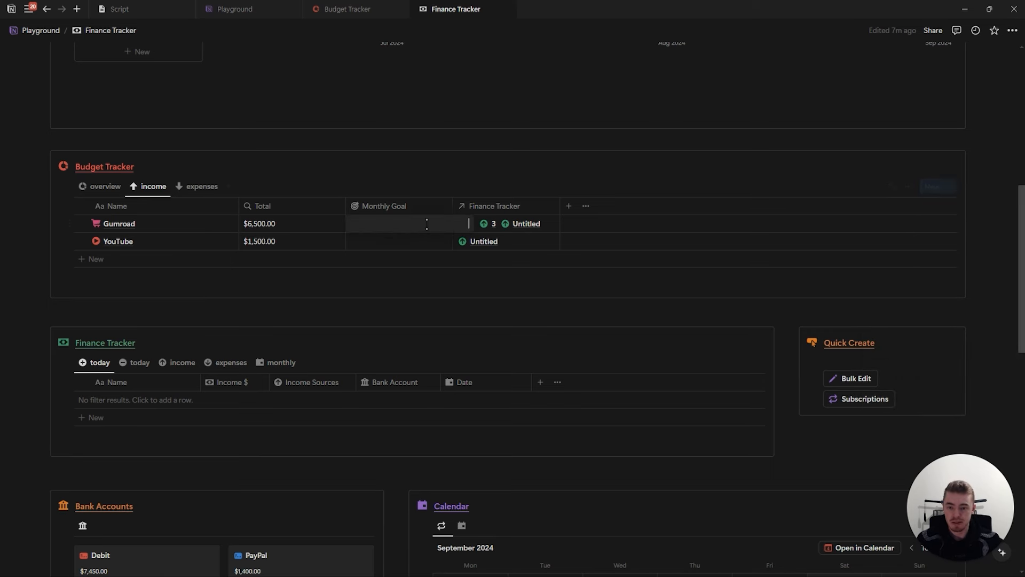
{"action": "type", "text": "10,000"}
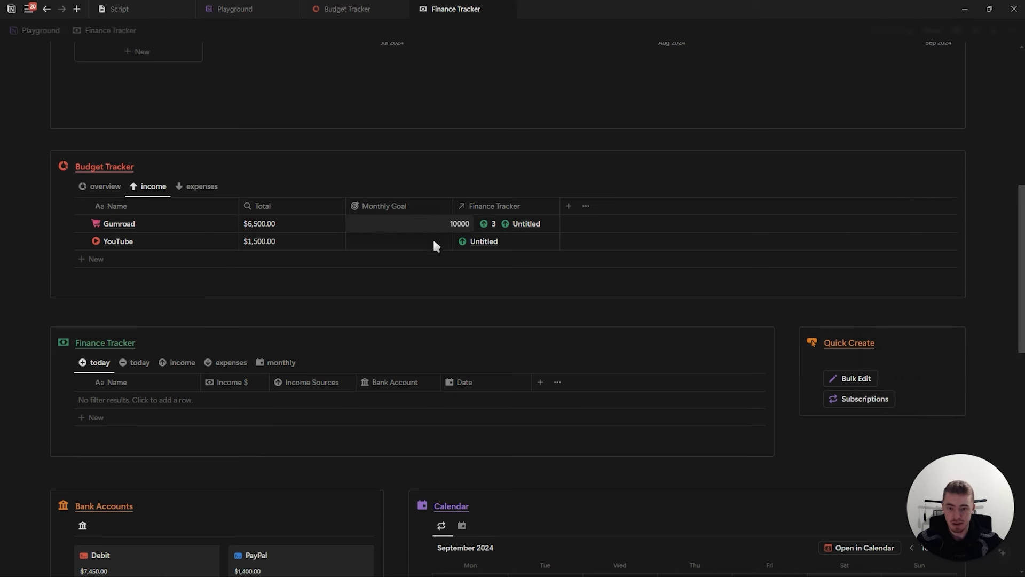
{"action": "left_click", "coordinate": [418, 241]}
{"action": "type", "text": "20"}
{"action": "type", "text": "0"}
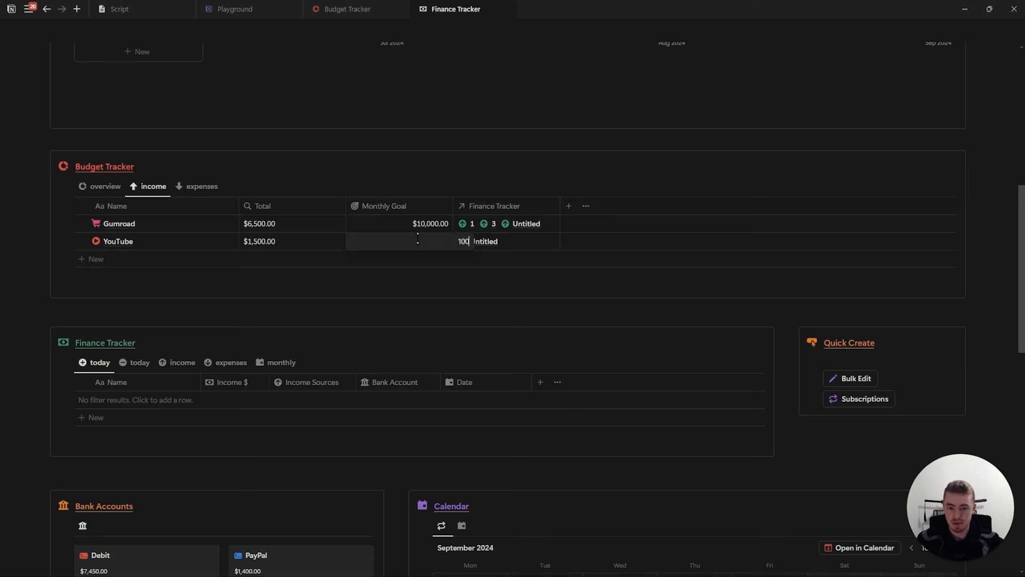
{"action": "type", "text": "0"}
{"action": "key", "text": "Return"}
Set the Monthly Budget to 500 for Food and 800 for Software in the expenses view
{"action": "left_click", "coordinate": [201, 186]}
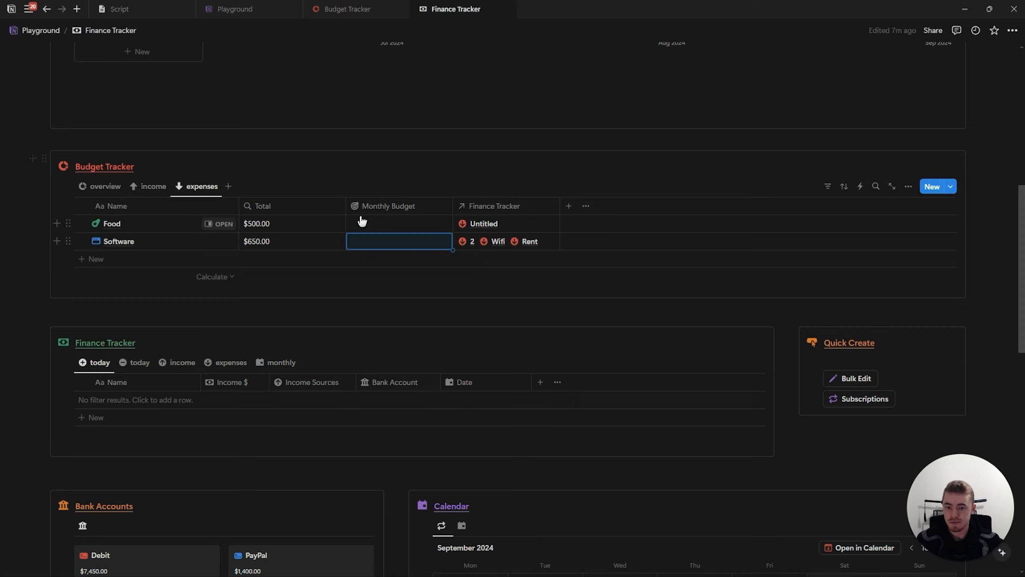
{"action": "left_click", "coordinate": [378, 229]}
{"action": "type", "text": "500"}
{"action": "key", "text": "Return"}
{"action": "left_click", "coordinate": [435, 241]}
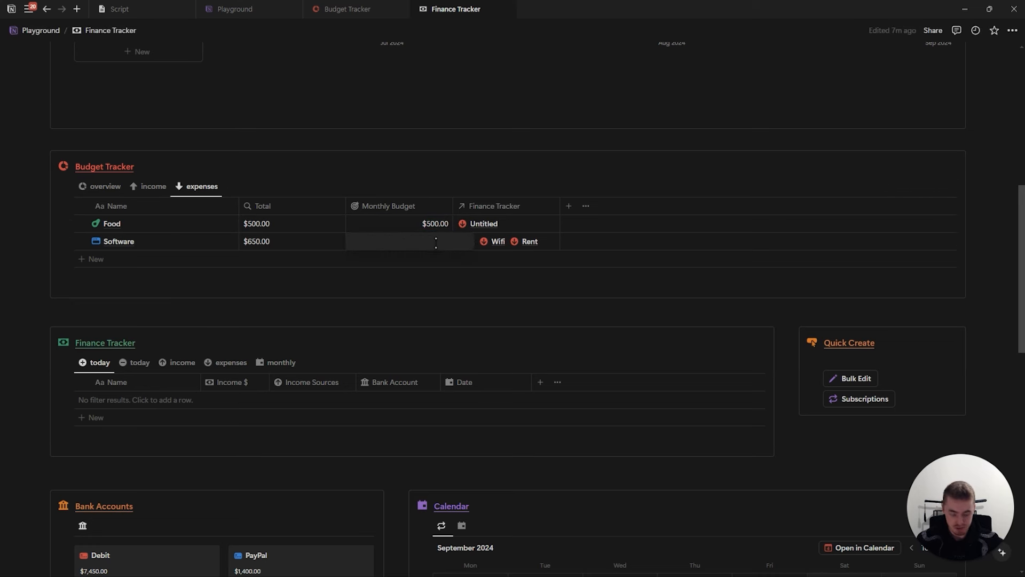
{"action": "type", "text": "800"}
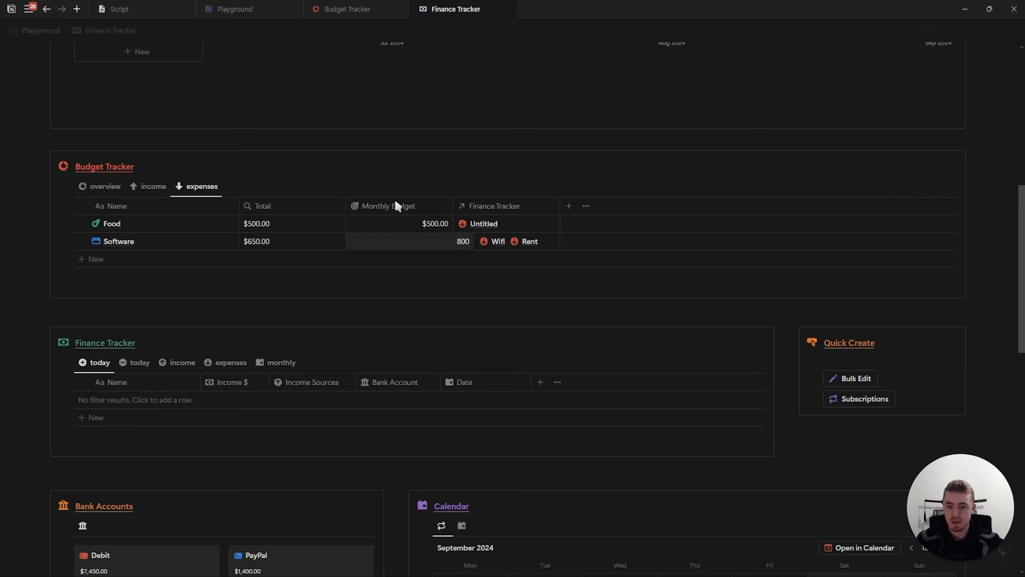
{"action": "key", "text": "Return"}
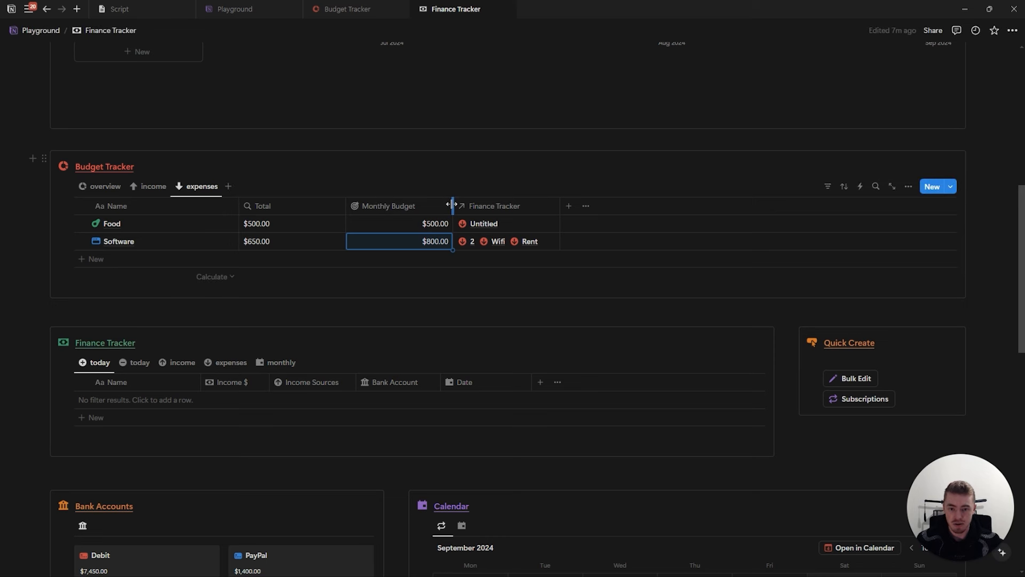
Narrow the Monthly Goal column in the Budget Tracker's income view and return to the expenses view
{"action": "left_click", "coordinate": [158, 186]}
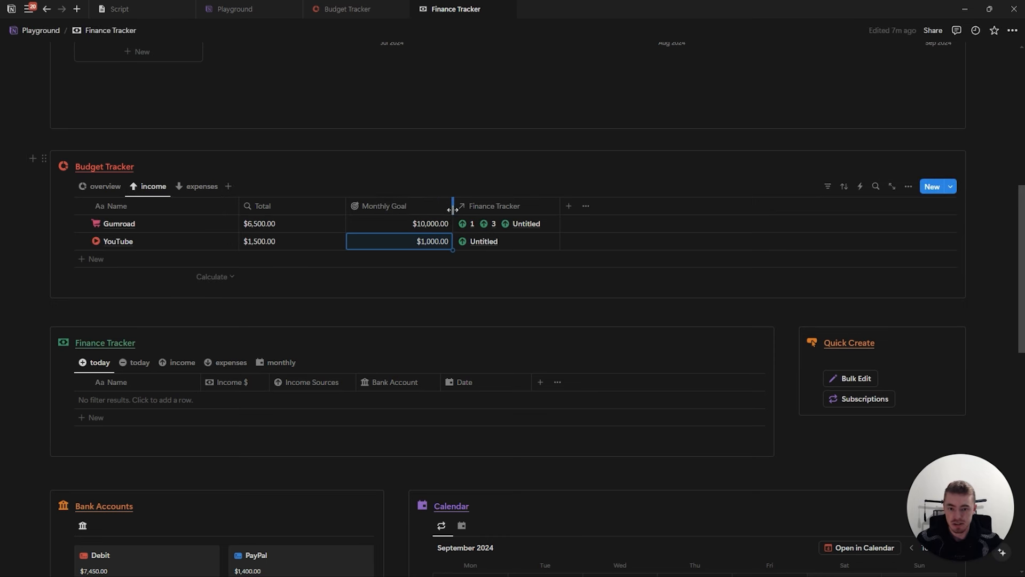
{"action": "left_click_drag", "start_coordinate": [453, 209], "coordinate": [421, 209]}
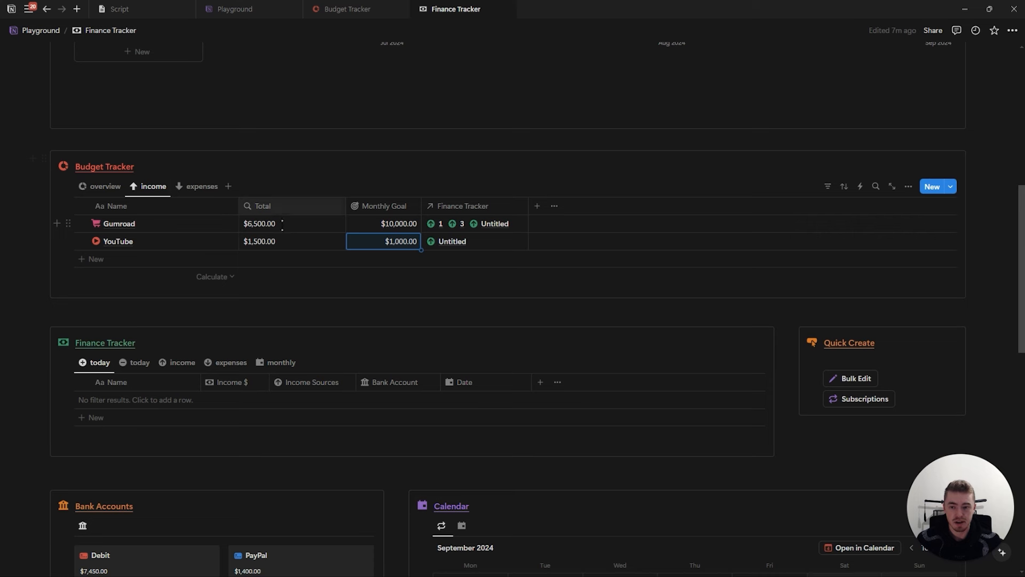
{"action": "left_click", "coordinate": [199, 186]}
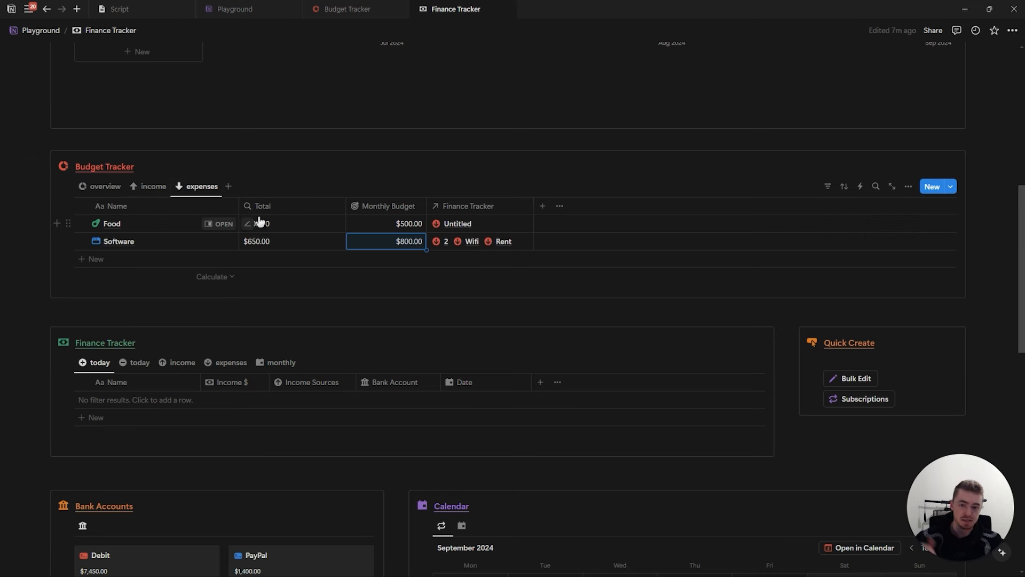
{"action": "left_click", "coordinate": [427, 180]}
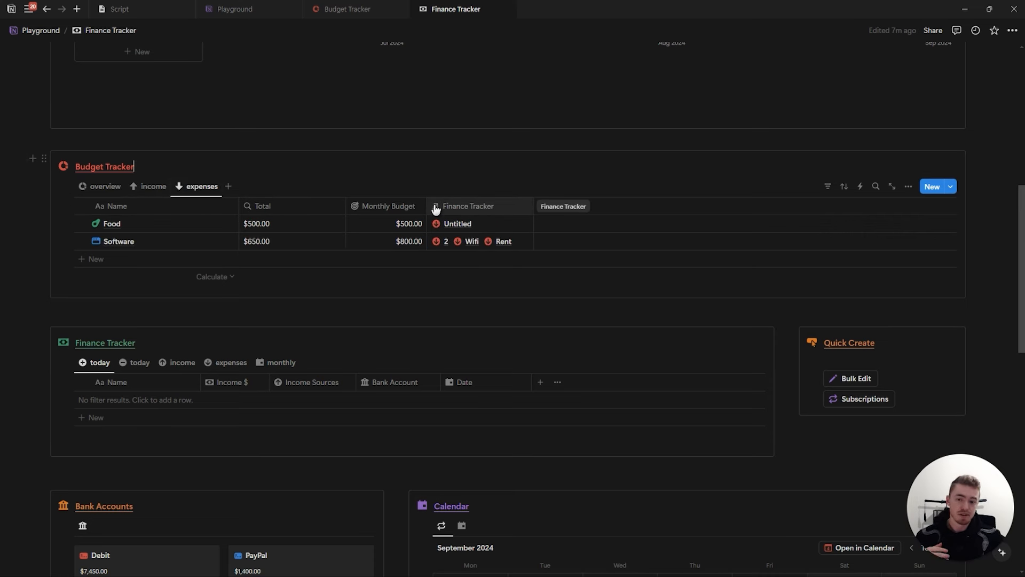
{"action": "left_click", "coordinate": [160, 187]}
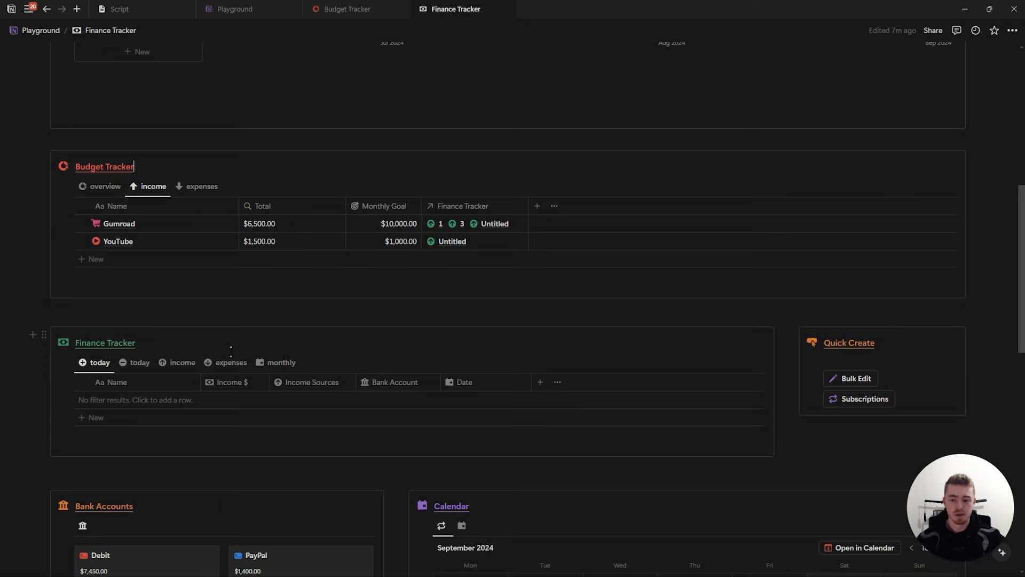
{"action": "scroll", "coordinate": [245, 334], "scroll_direction": "down", "scroll_amount": 3}
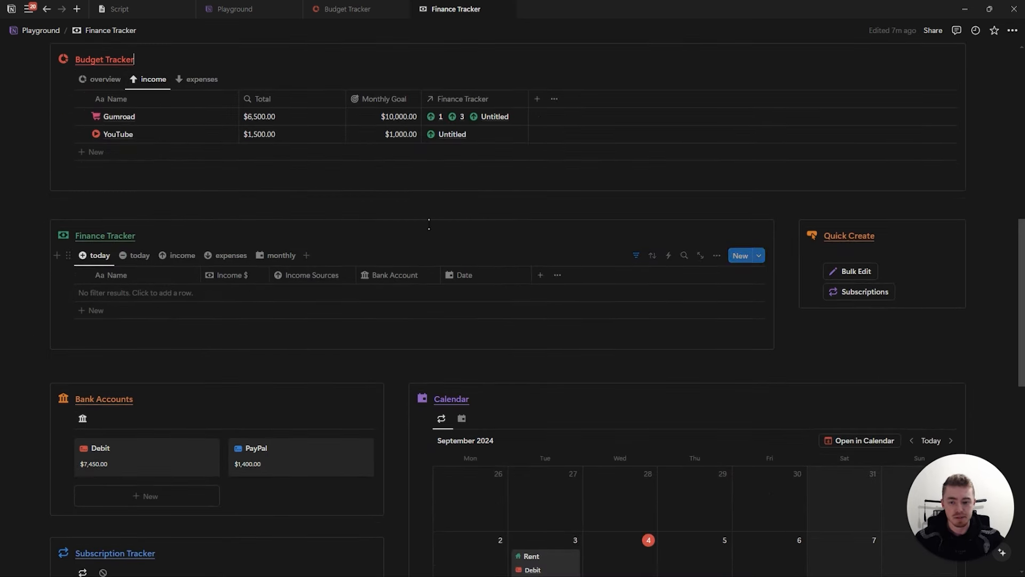
{"action": "scroll", "coordinate": [349, 309], "scroll_direction": "up", "scroll_amount": 5}
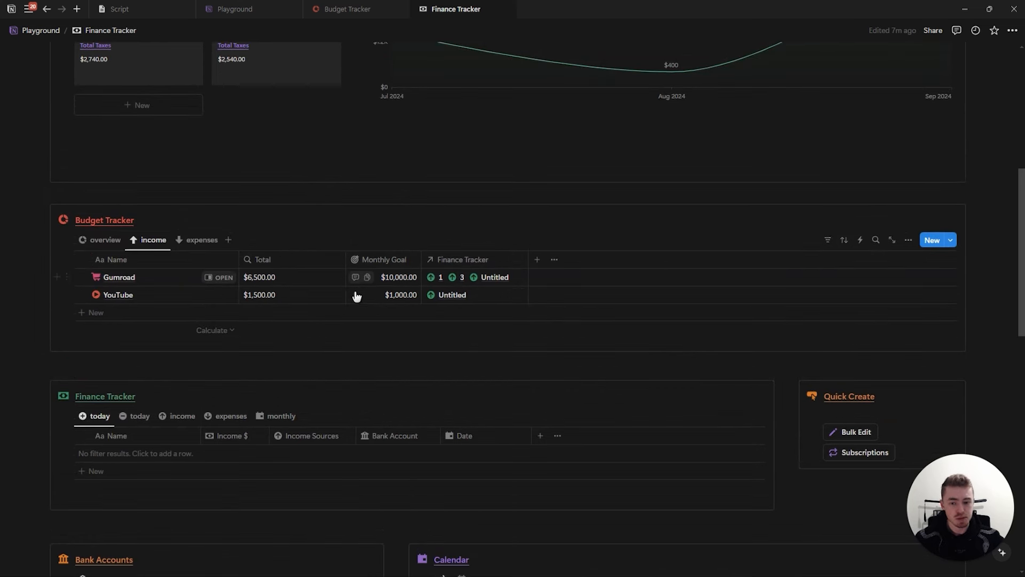
{"action": "left_click", "coordinate": [195, 240]}
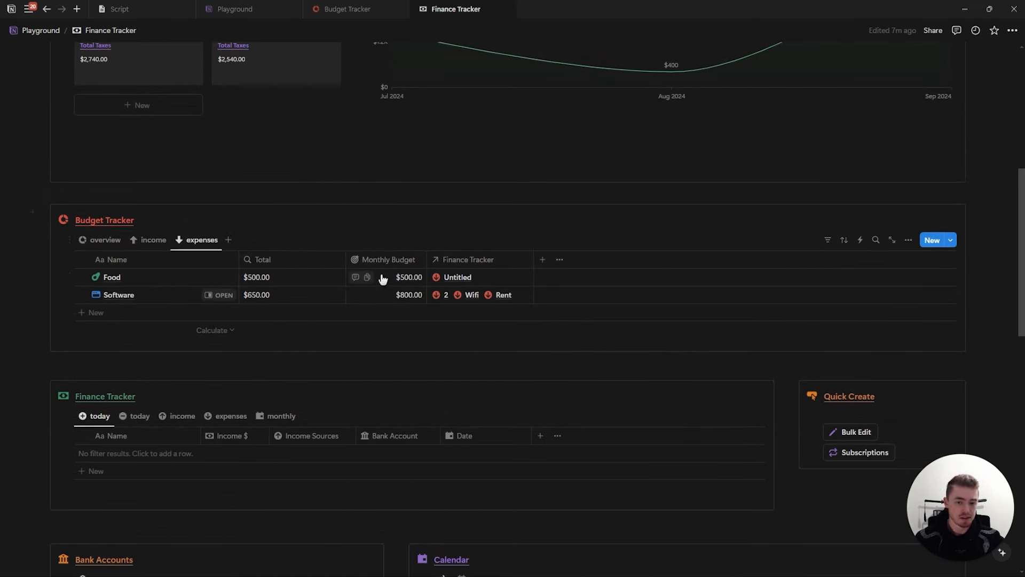
Add a new entry to the Finance Tracker's income view for today and open its page
{"action": "scroll", "coordinate": [396, 335], "scroll_direction": "down", "scroll_amount": 1}
{"action": "scroll", "coordinate": [243, 363], "scroll_direction": "down", "scroll_amount": 2}
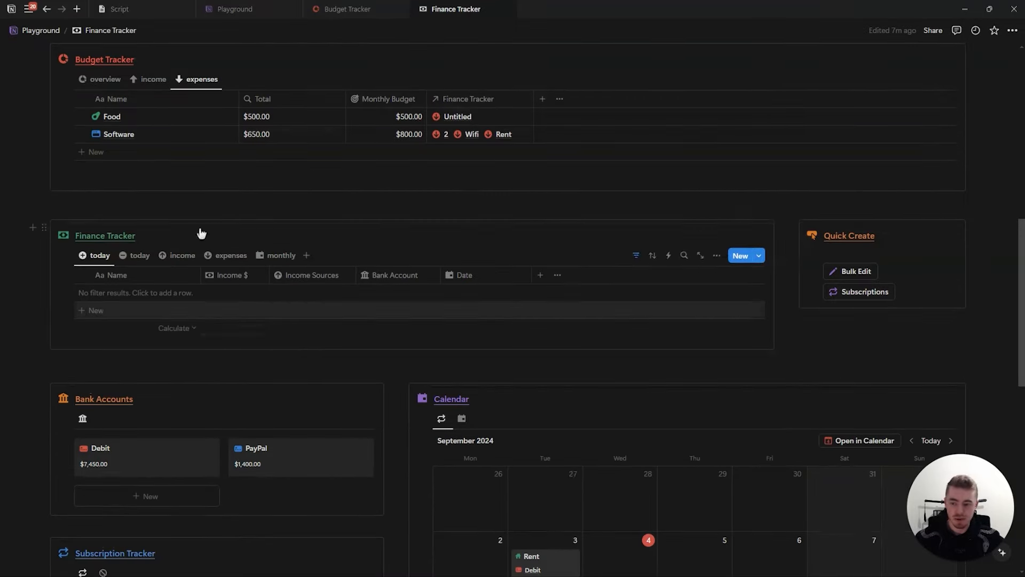
{"action": "left_click", "coordinate": [174, 297]}
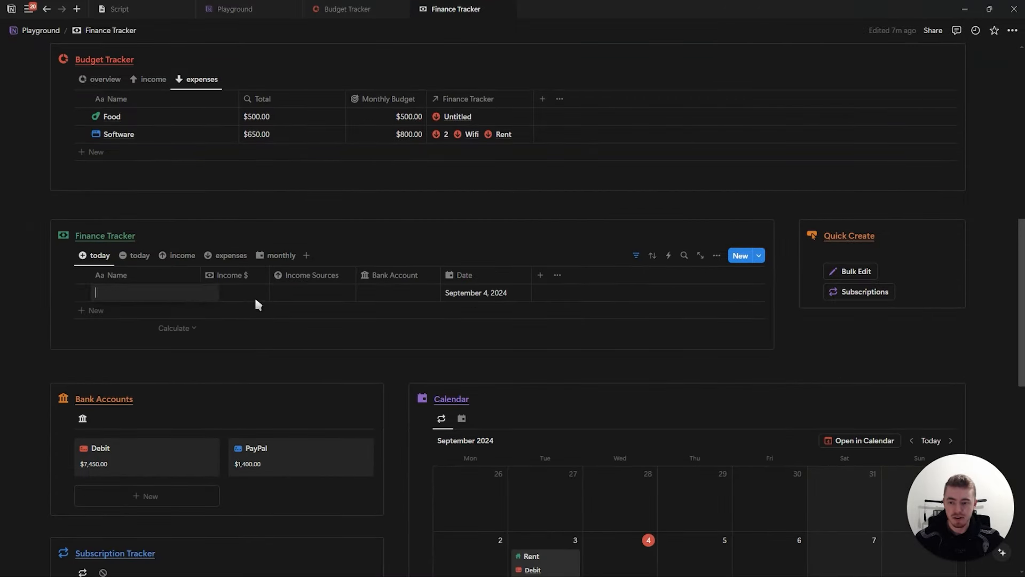
{"action": "left_click", "coordinate": [183, 294]}
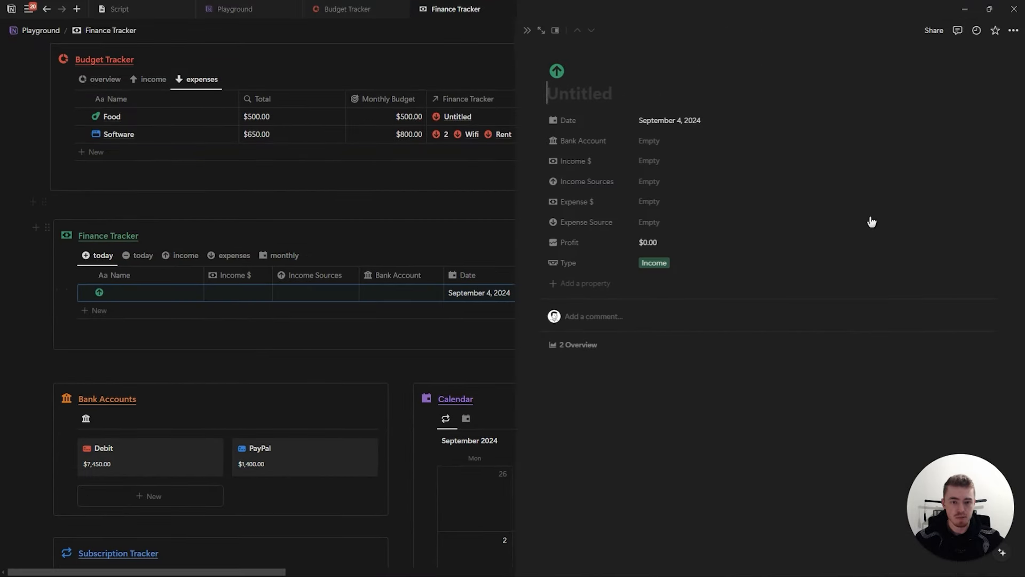
Add a formula property named Current Month to the new entry
{"action": "left_click", "coordinate": [575, 289]}
{"action": "type", "text": "form"}
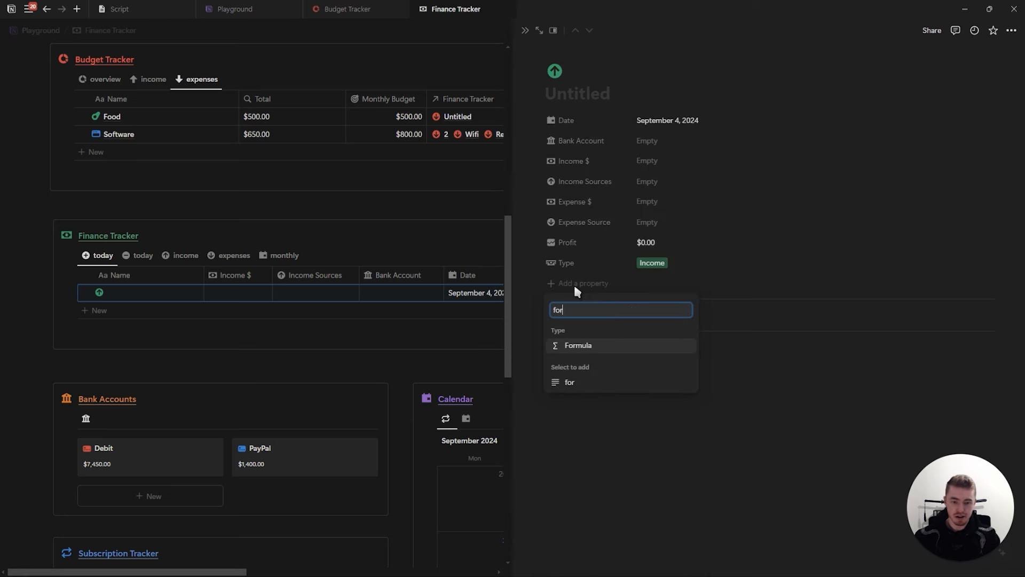
{"action": "key", "text": "Return"}
{"action": "type", "text": "Current Month"}
{"action": "key", "text": "Return"}
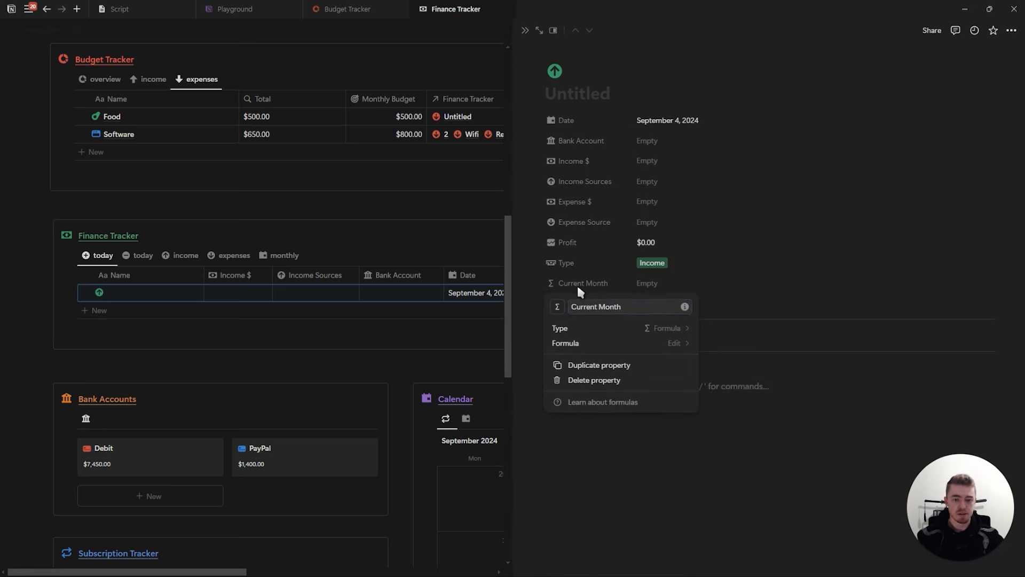
Begin the Current Month formula with an if function containing formatDate(now())
{"action": "left_click", "coordinate": [598, 343]}
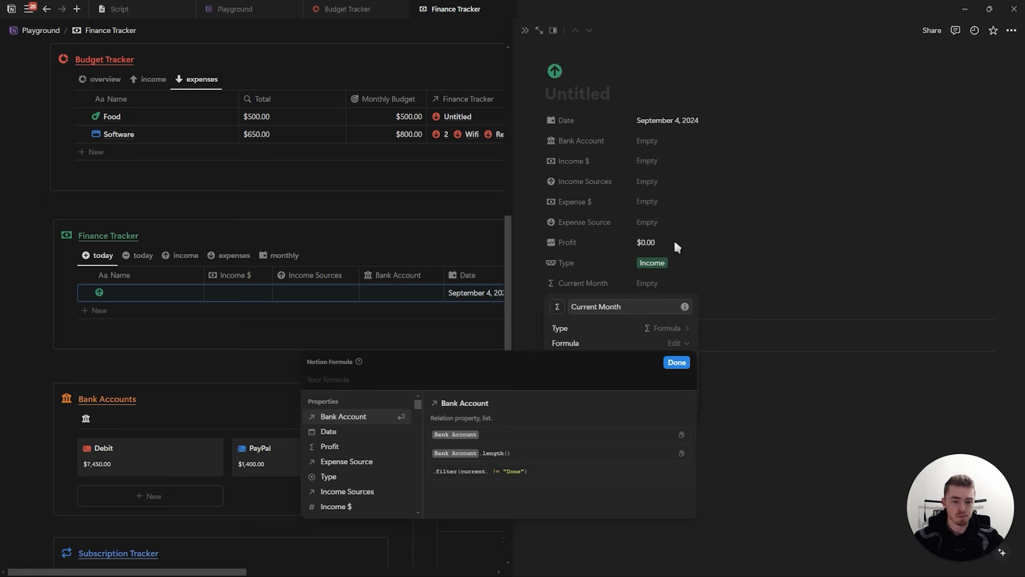
{"action": "type", "text": "if("}
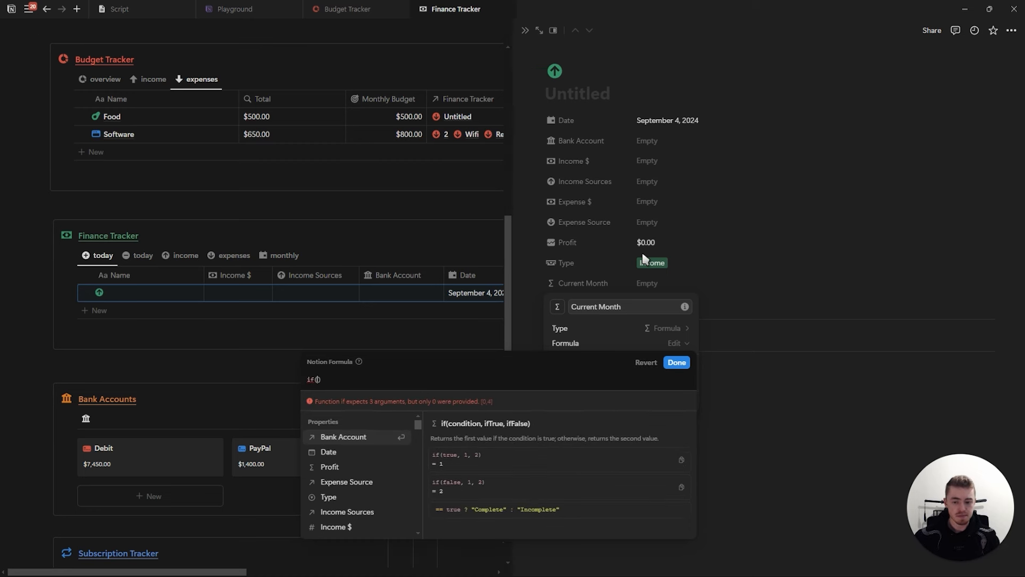
{"action": "type", "text": "form"}
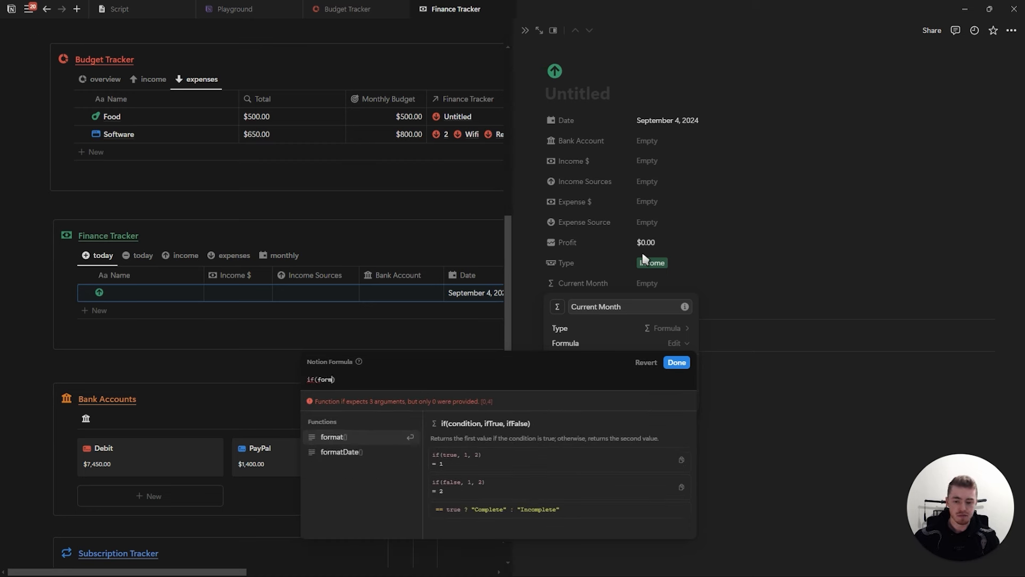
{"action": "key", "text": "Down"}
{"action": "key", "text": "Return"}
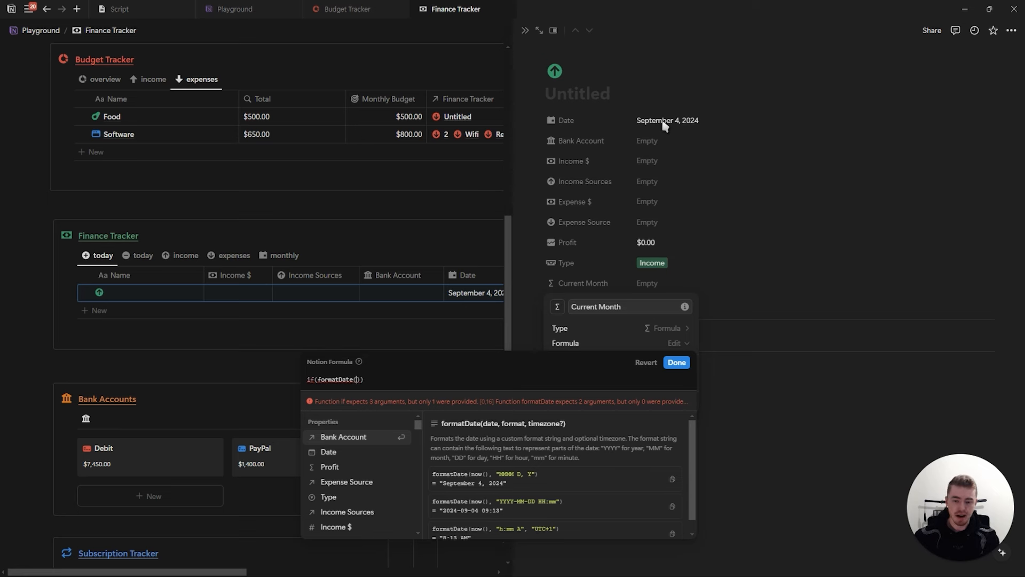
{"action": "type", "text": "now"}
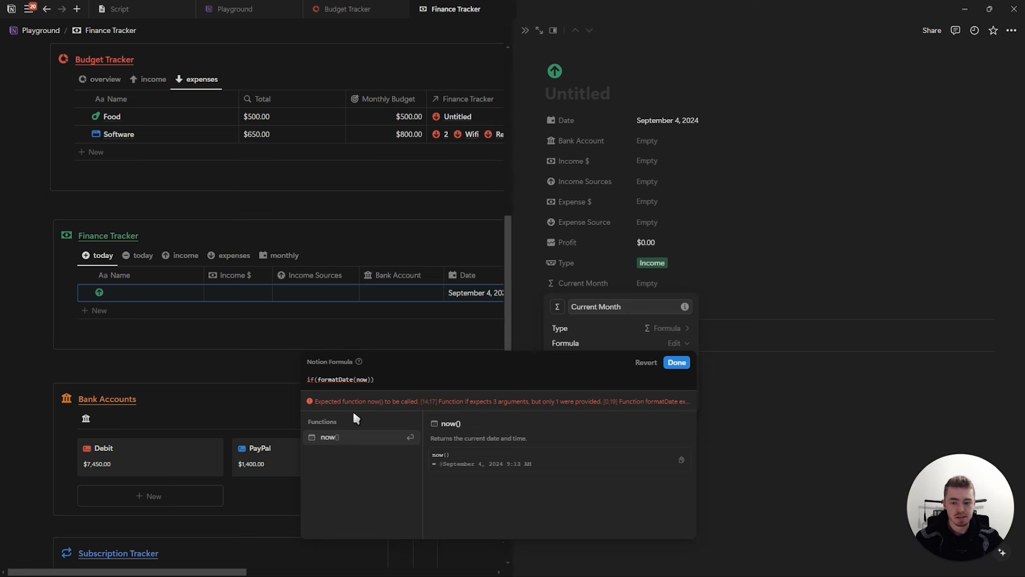
{"action": "left_click", "coordinate": [337, 438]}
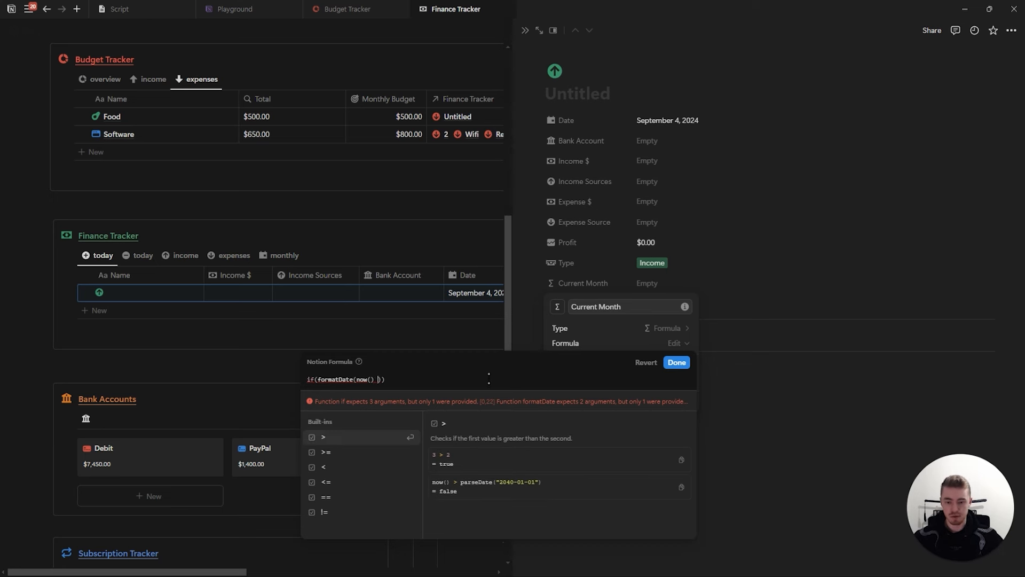
Give the formatDate(now()) part of the Current Month formula the date format "MM YY"
{"action": "type", "text": "\"MMM"}
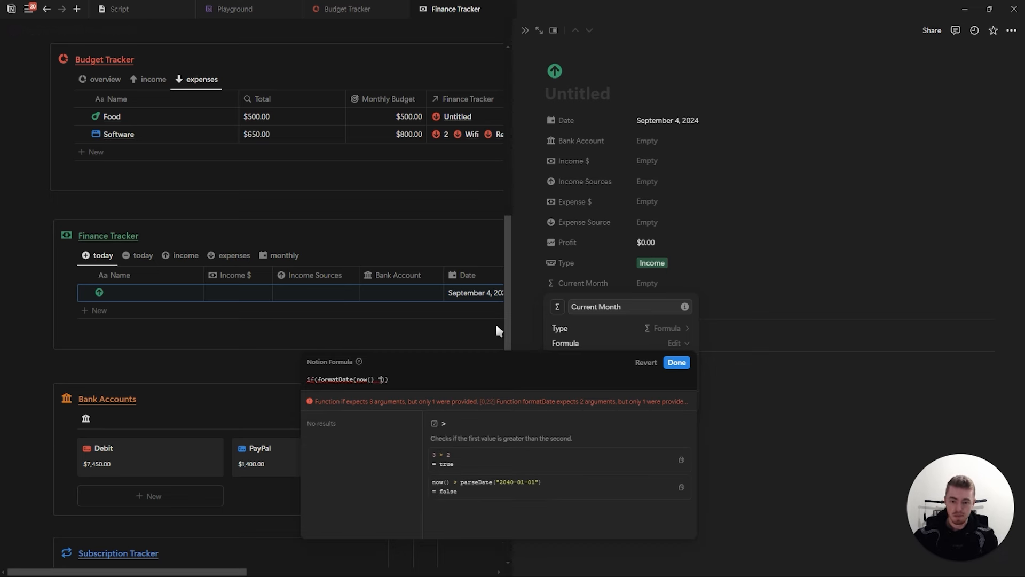
{"action": "key", "text": "Left"}
{"action": "key", "text": "Left"}
{"action": "key", "text": "Left"}
{"action": "type", "text": ","}
{"action": "key", "text": "Right"}
{"action": "key", "text": "Right"}
{"action": "key", "text": "Right"}
{"action": "key", "text": "Right"}
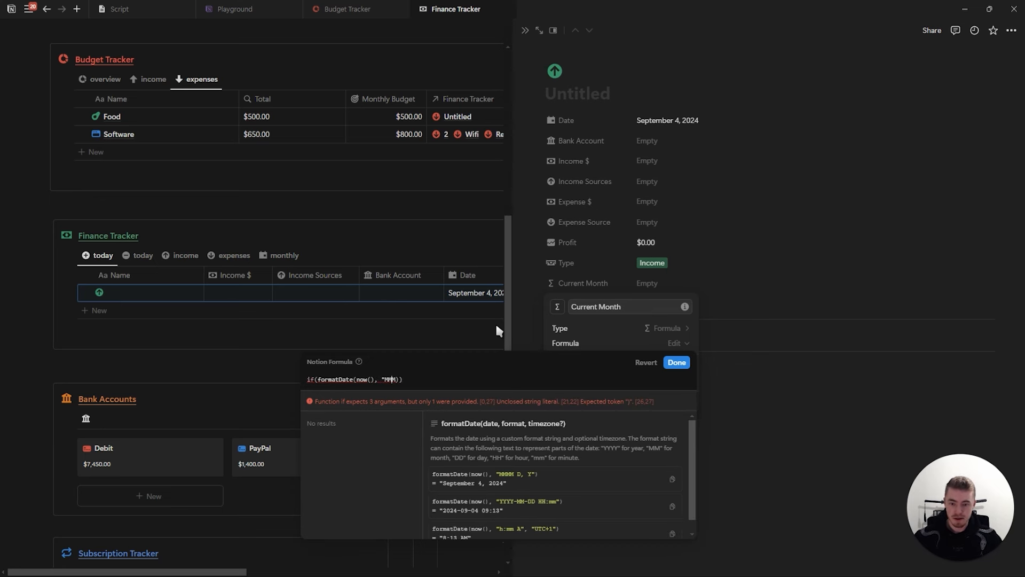
{"action": "type", "text": "YYY"}
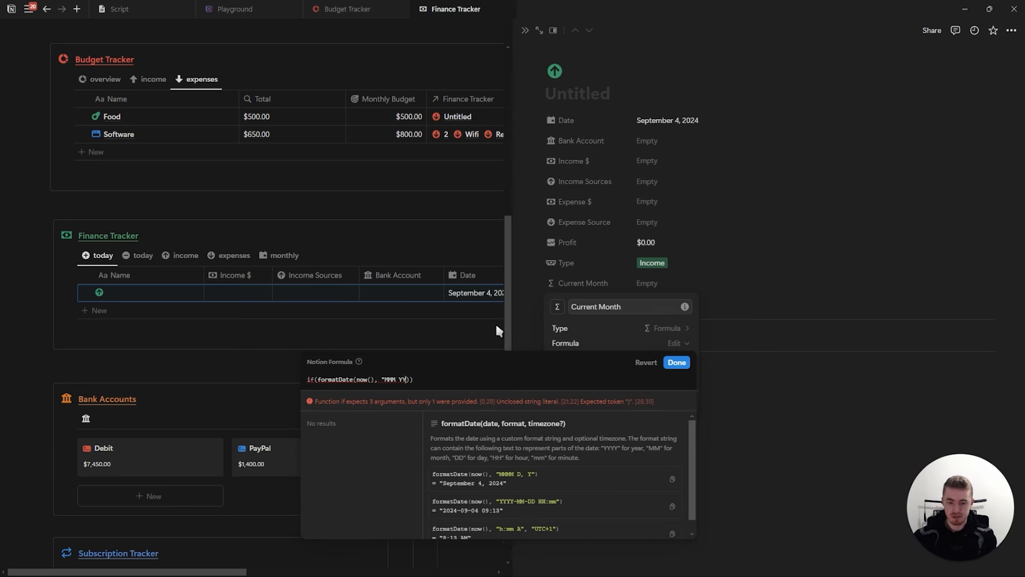
{"action": "type", "text": "Y\""}
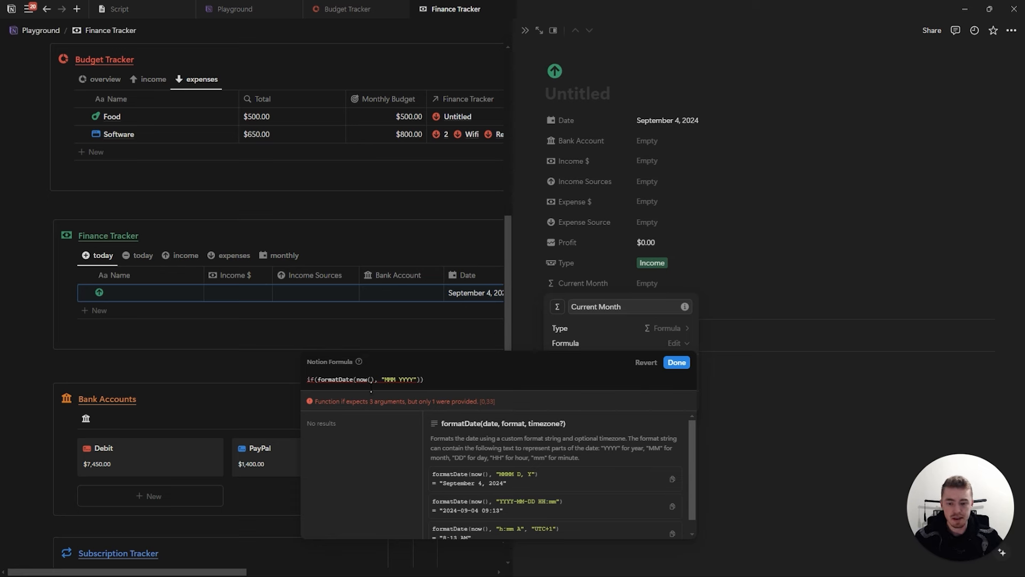
{"action": "key", "text": "BackSpace"}
{"action": "key", "text": "BackSpace"}
{"action": "key", "text": "BackSpace"}
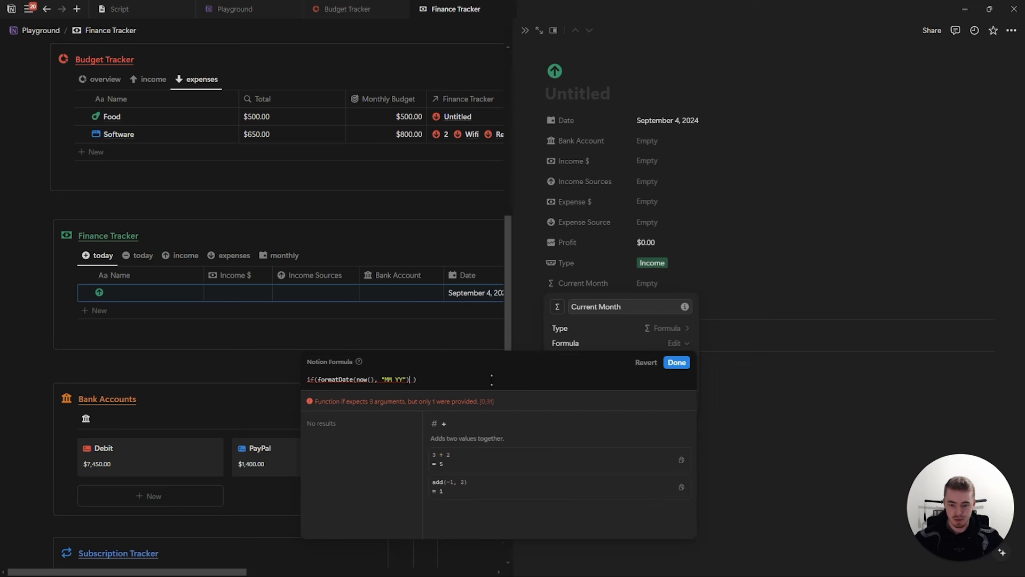
Compare the current month with == to formatDate(Date, "MM YY"), using the entry's Date property
{"action": "type", "text": "=="}
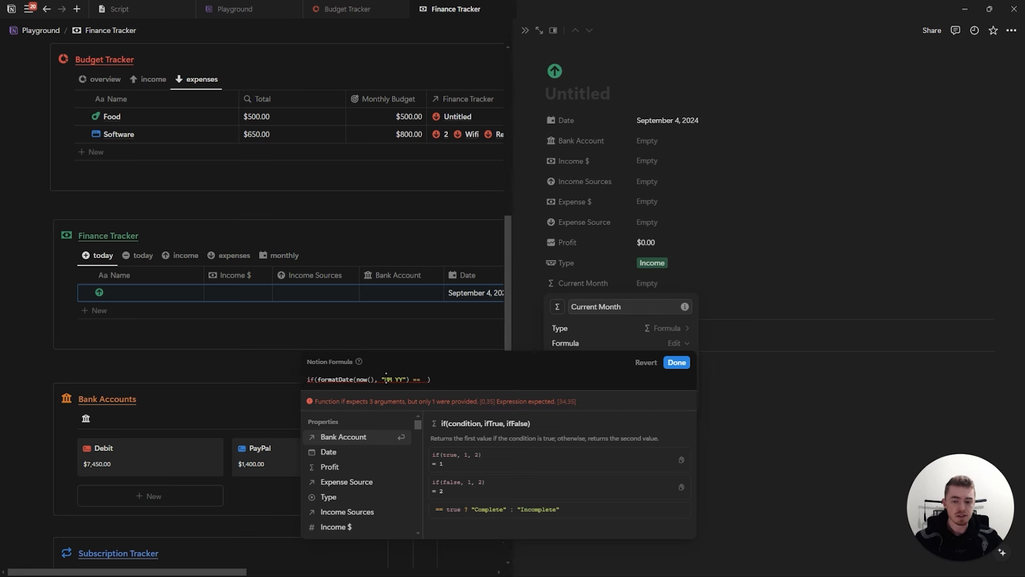
{"action": "double_click", "coordinate": [398, 379]}
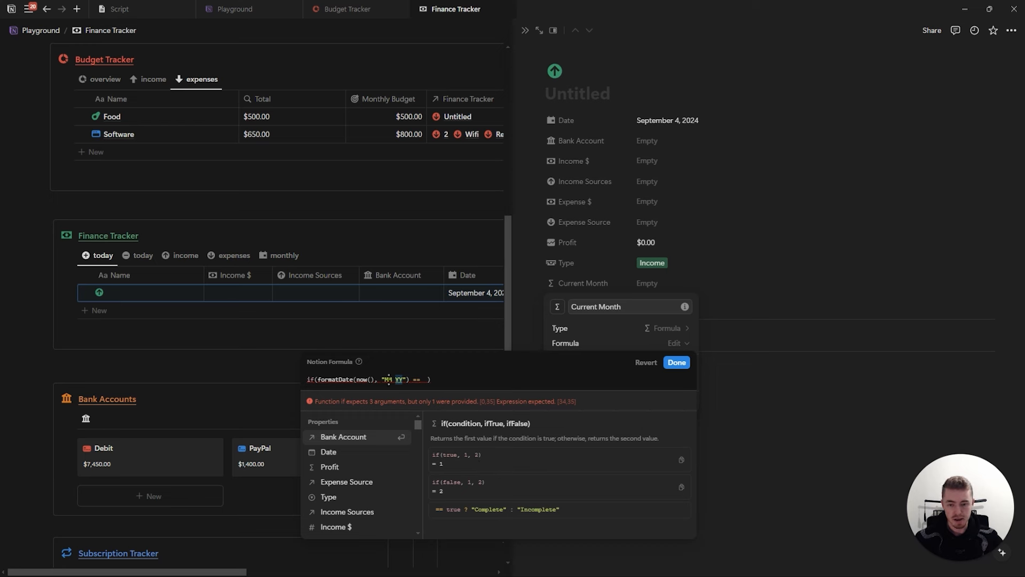
{"action": "left_click", "coordinate": [423, 379]}
{"action": "type", "text": "formatDate("}
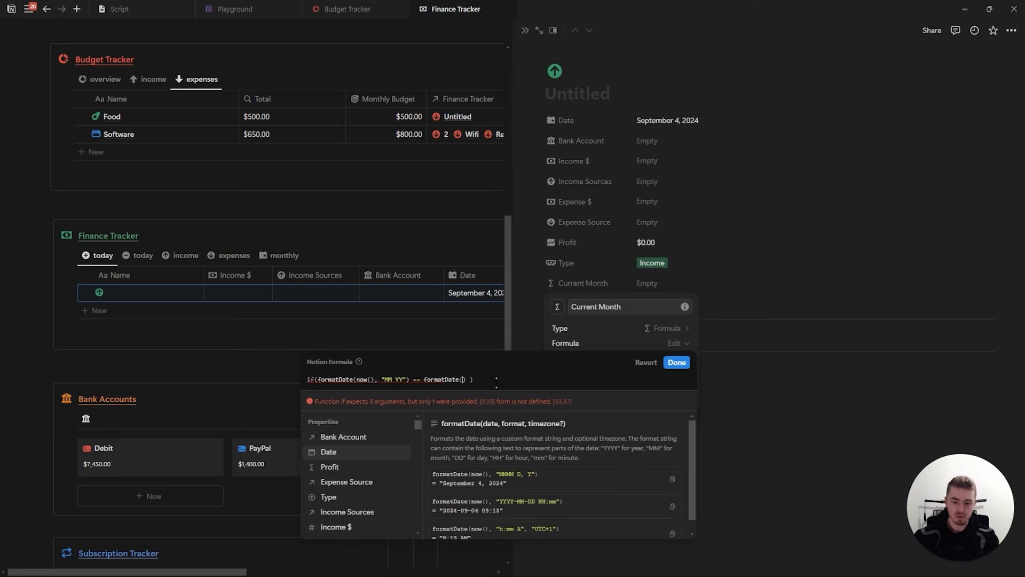
{"action": "left_click", "coordinate": [396, 453]}
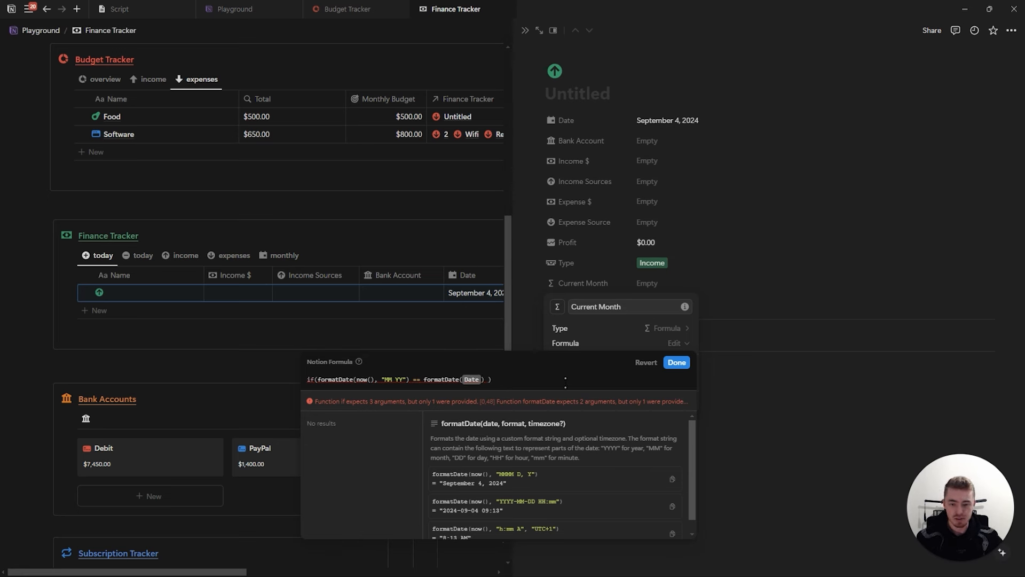
{"action": "type", "text": ", \"MM"}
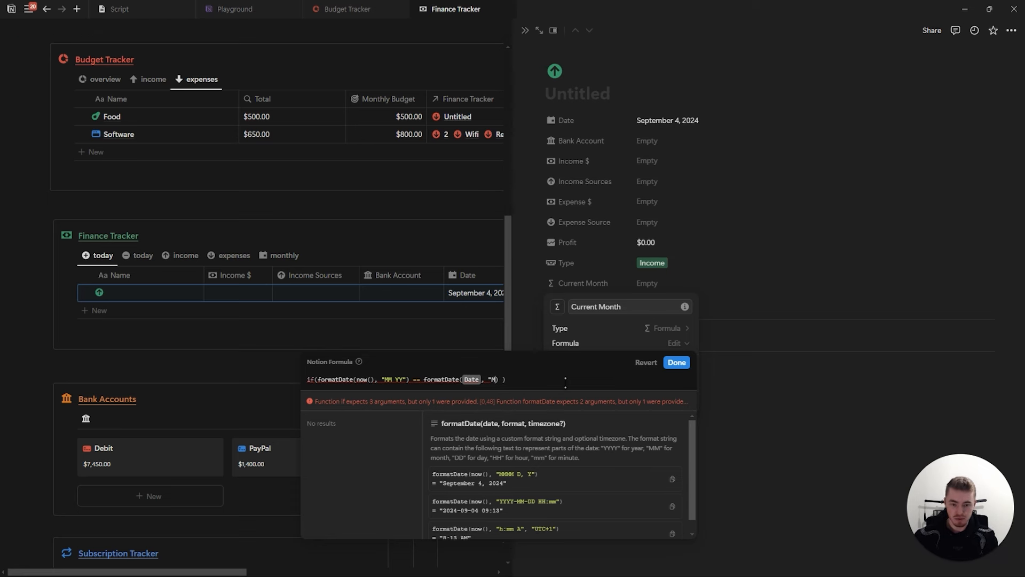
{"action": "type", "text": " YY"}
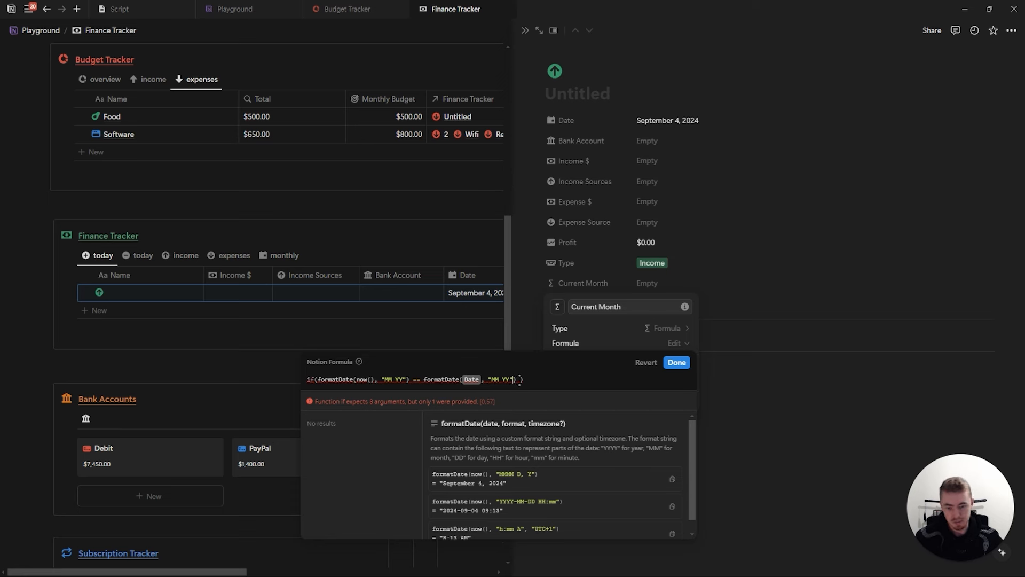
Make the if formula return Profit when the months match and 0 otherwise, and save it
{"action": "type", "text": "), pro"}
{"action": "key", "text": "Return"}
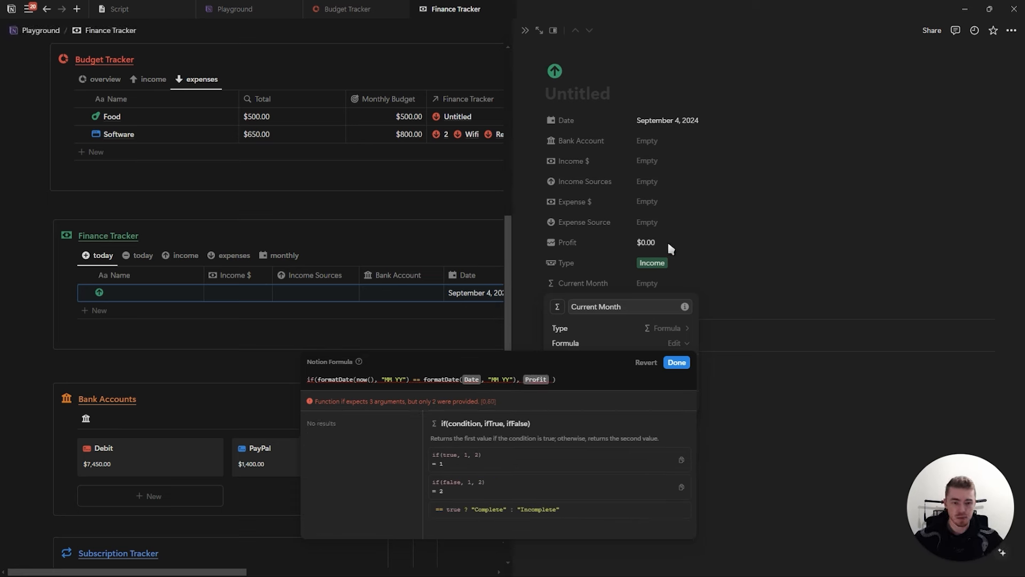
{"action": "type", "text": ", 0"}
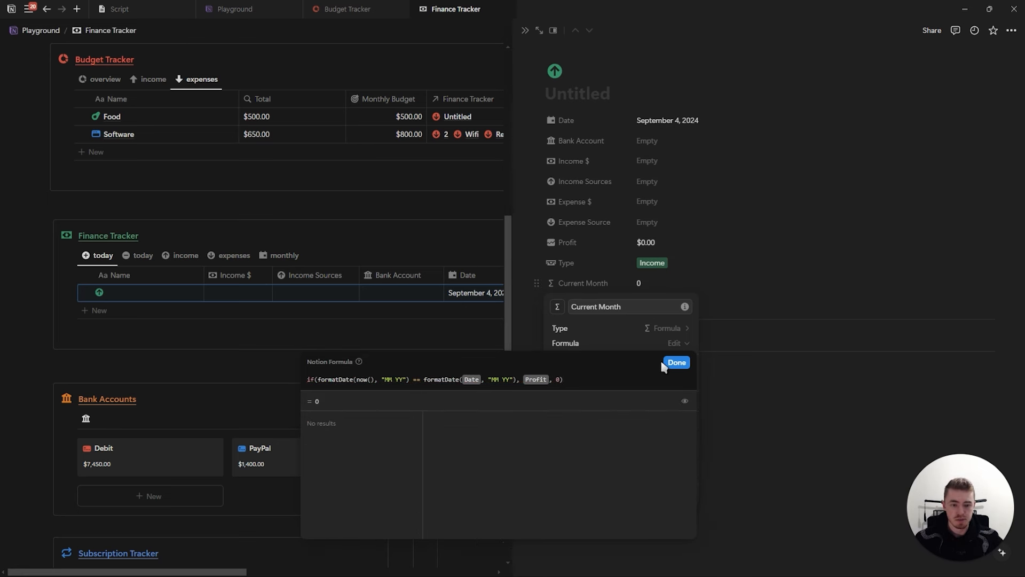
{"action": "left_click", "coordinate": [674, 362]}
Set the new entry's Income $ to 50
{"action": "left_click", "coordinate": [612, 259]}
{"action": "left_click", "coordinate": [660, 159]}
{"action": "type", "text": "50"}
{"action": "key", "text": "Return"}
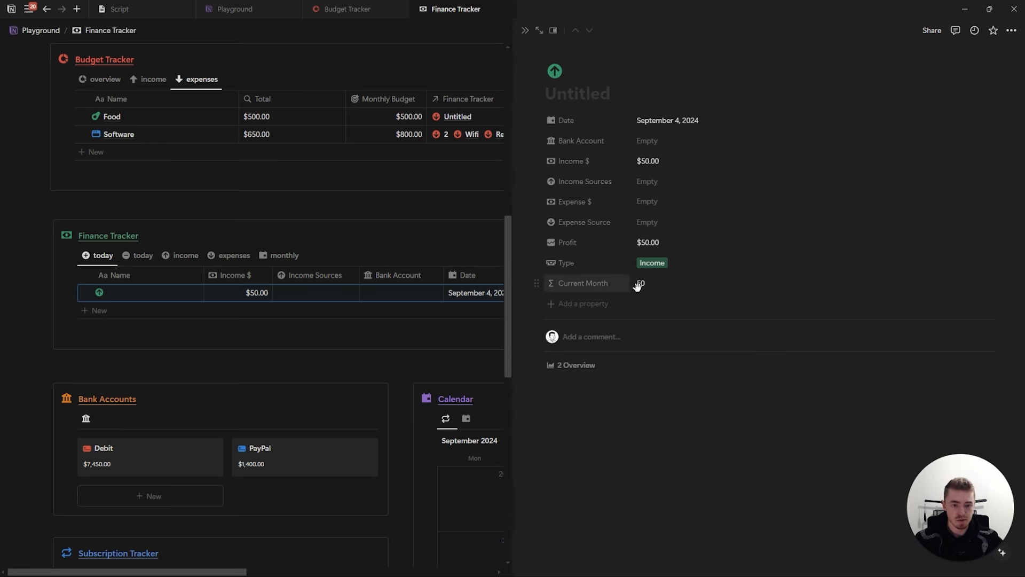
Set the Current Month property's number format to US Dollar
{"action": "left_click", "coordinate": [590, 285]}
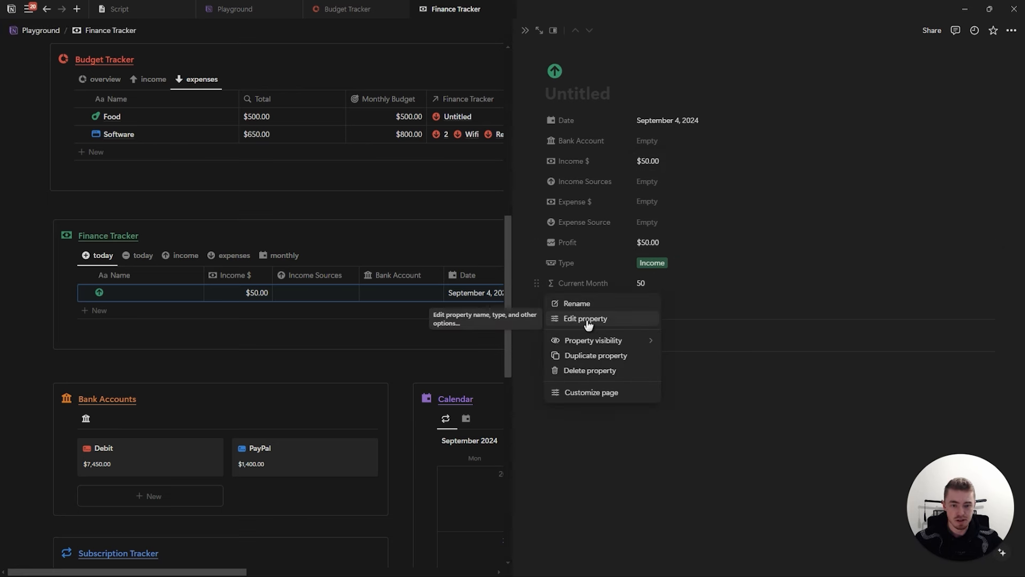
{"action": "left_click", "coordinate": [588, 320]}
{"action": "left_click", "coordinate": [600, 358]}
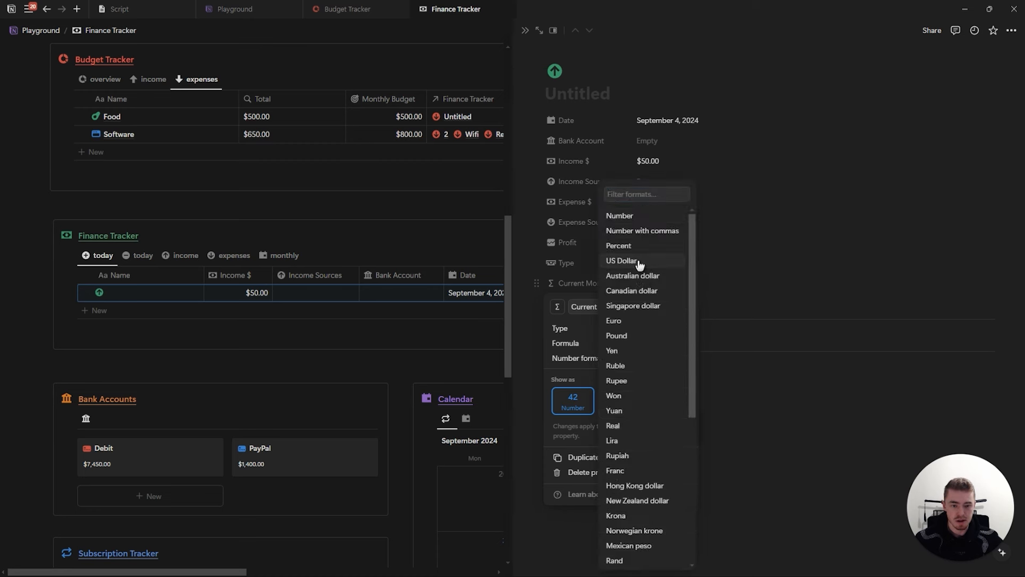
{"action": "left_click", "coordinate": [613, 261]}
{"action": "left_click", "coordinate": [612, 266]}
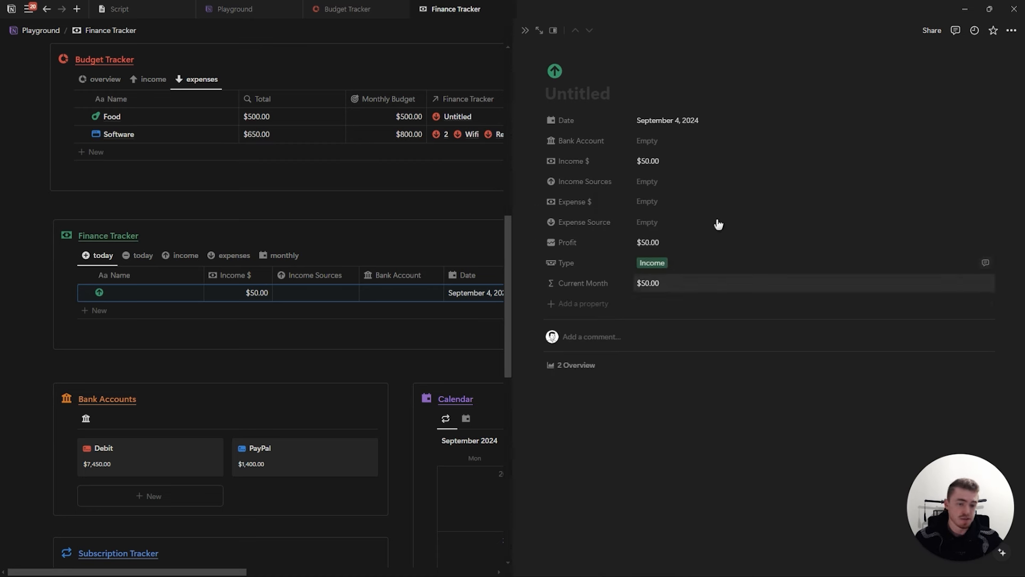
Set the new entry's Date to September 4, 2025 to test the Current Month formula
{"action": "left_click", "coordinate": [698, 124]}
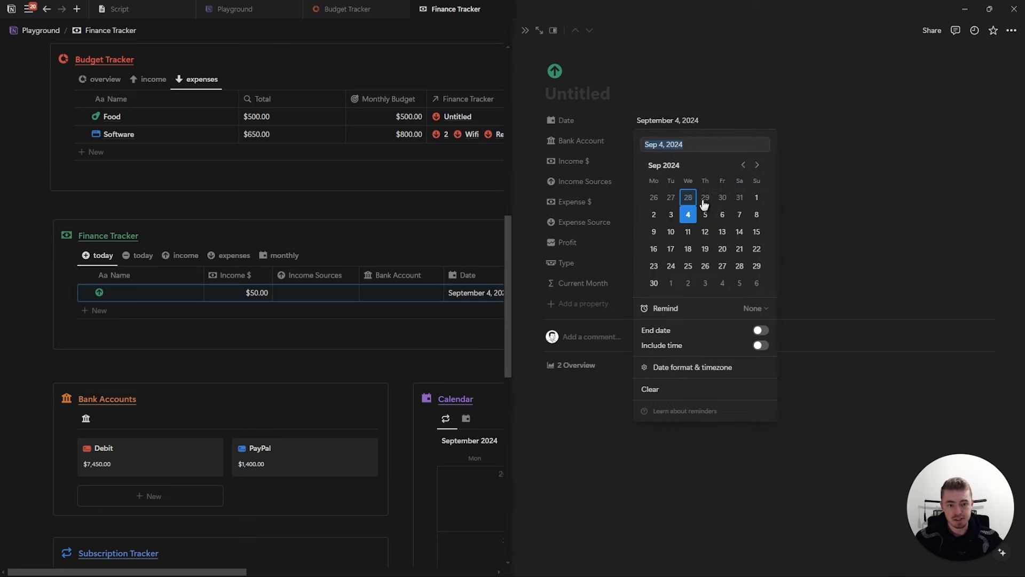
{"action": "left_click", "coordinate": [713, 145]}
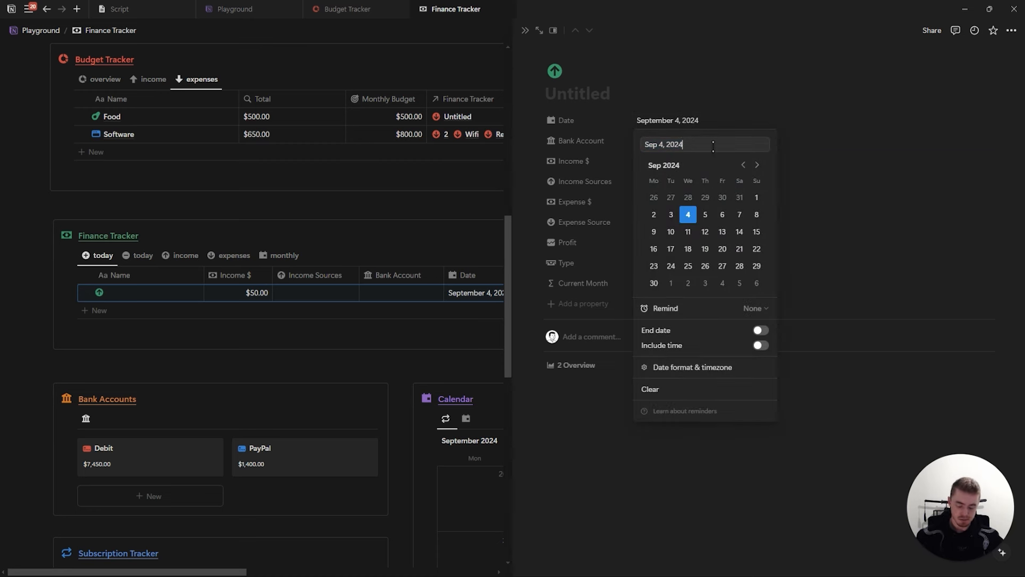
{"action": "key", "text": "BackSpace"}
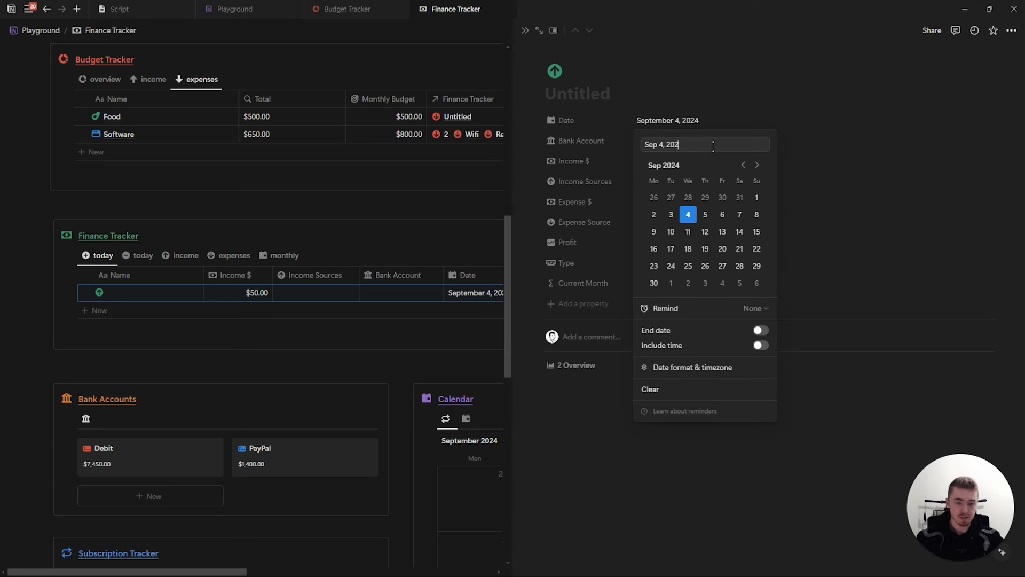
{"action": "type", "text": "5"}
{"action": "left_click", "coordinate": [706, 115]}
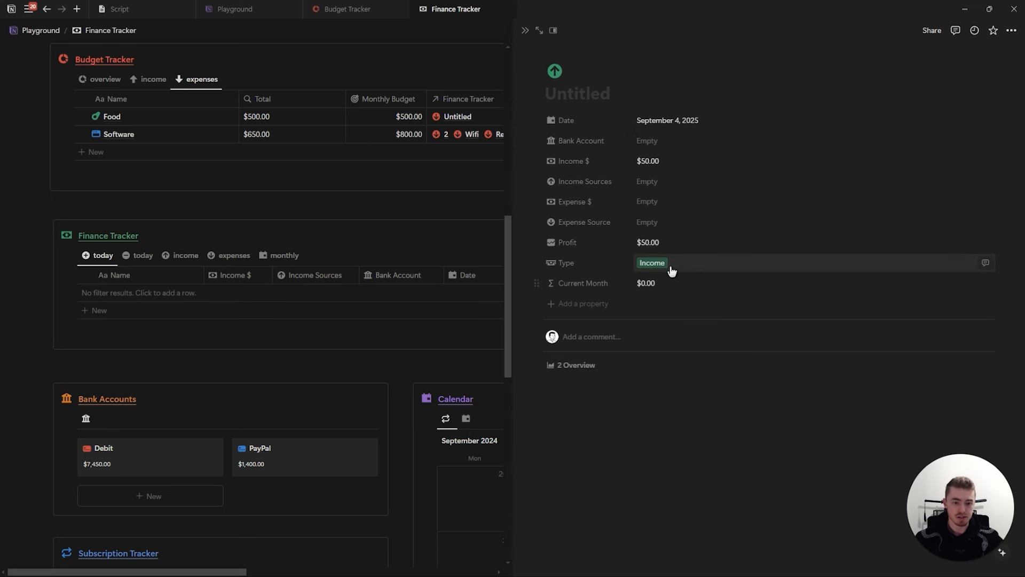
Set the entry's Date to August 29, 2024 and open the Current Month formula
{"action": "left_click", "coordinate": [689, 124]}
{"action": "left_click", "coordinate": [713, 145]}
{"action": "key", "text": "BackSpace"}
{"action": "type", "text": "4"}
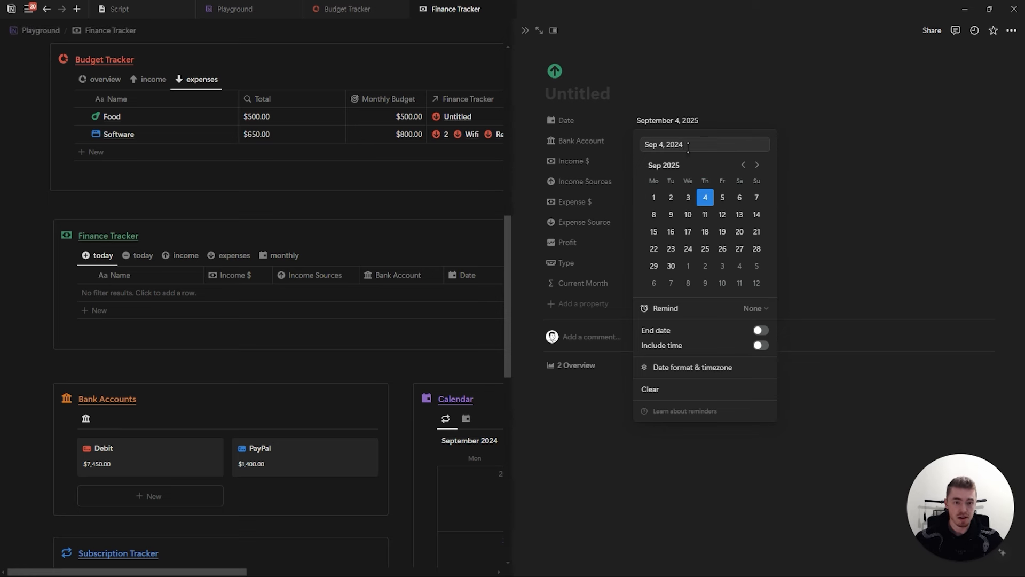
{"action": "left_click", "coordinate": [706, 197]}
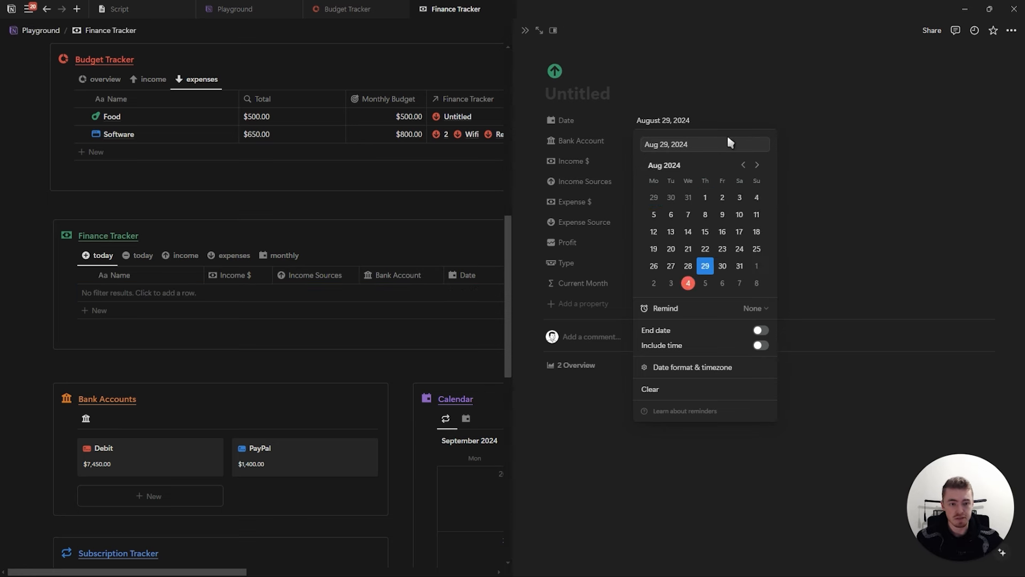
{"action": "key", "text": "Escape"}
{"action": "left_click", "coordinate": [673, 290]}
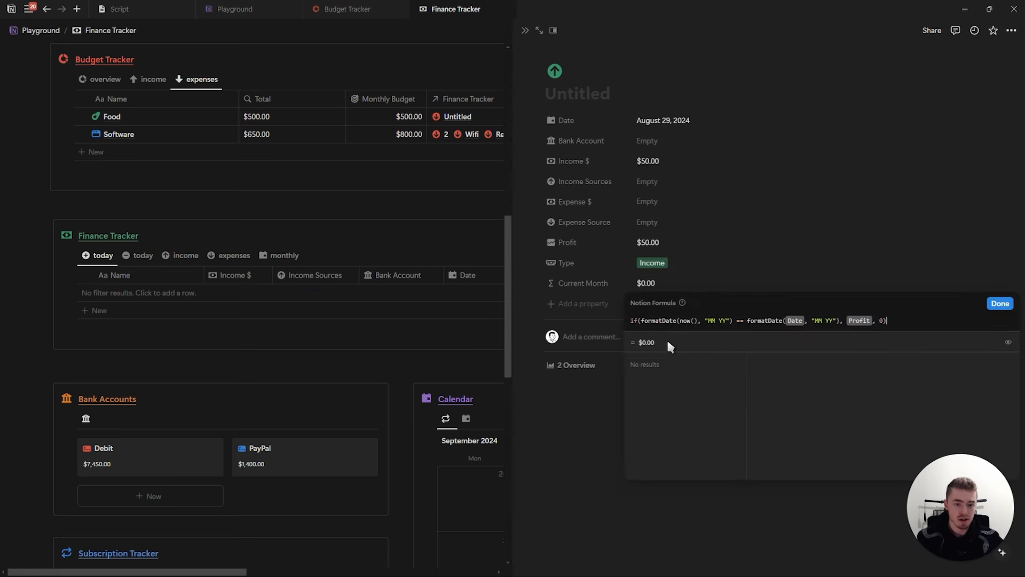
Check the "MM YY" comparison in the Current Month formula, close it, and set the entry's Date to September 5, 2024
{"action": "left_click_drag", "start_coordinate": [707, 319], "coordinate": [728, 320]}
{"action": "left_click_drag", "start_coordinate": [816, 319], "coordinate": [832, 320]}
{"action": "left_click", "coordinate": [678, 321]}
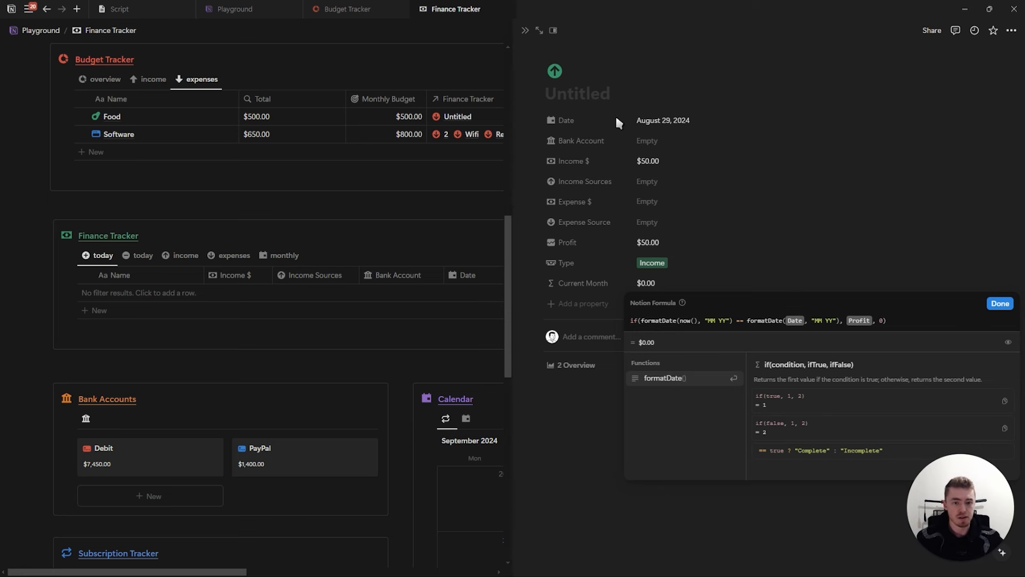
{"action": "left_click", "coordinate": [730, 205]}
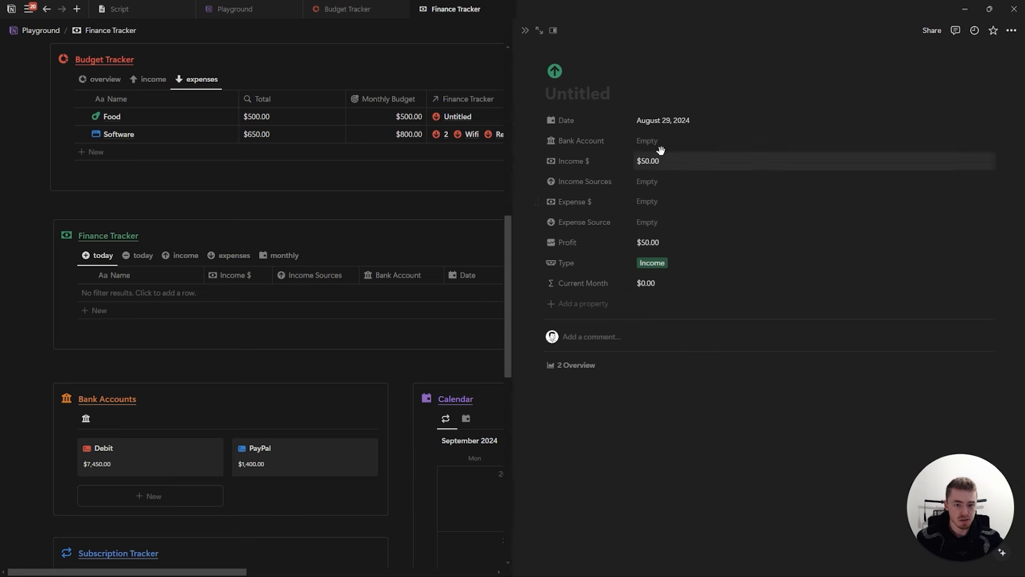
{"action": "left_click", "coordinate": [675, 123]}
{"action": "left_click", "coordinate": [705, 283]}
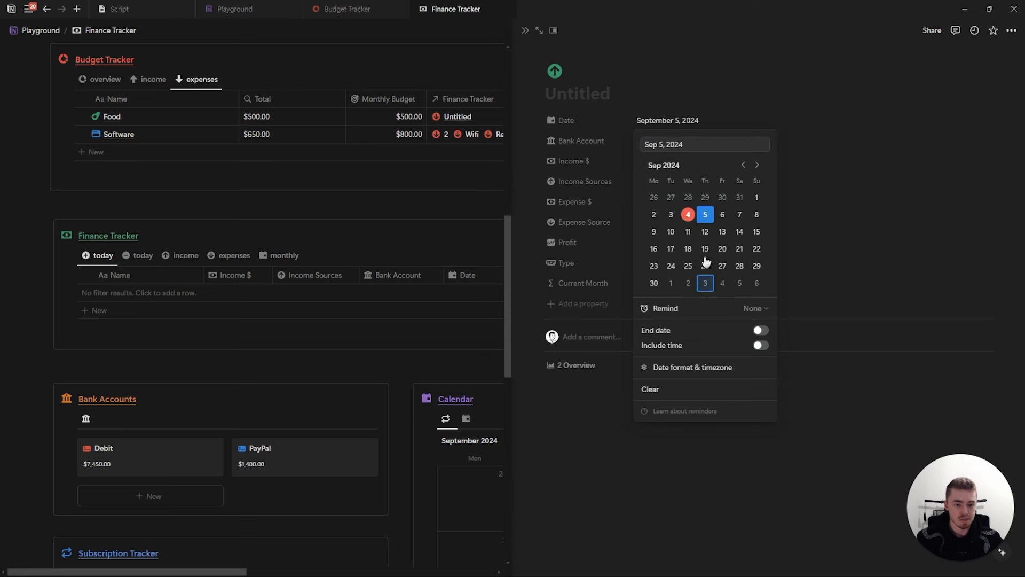
{"action": "key", "text": "Escape"}
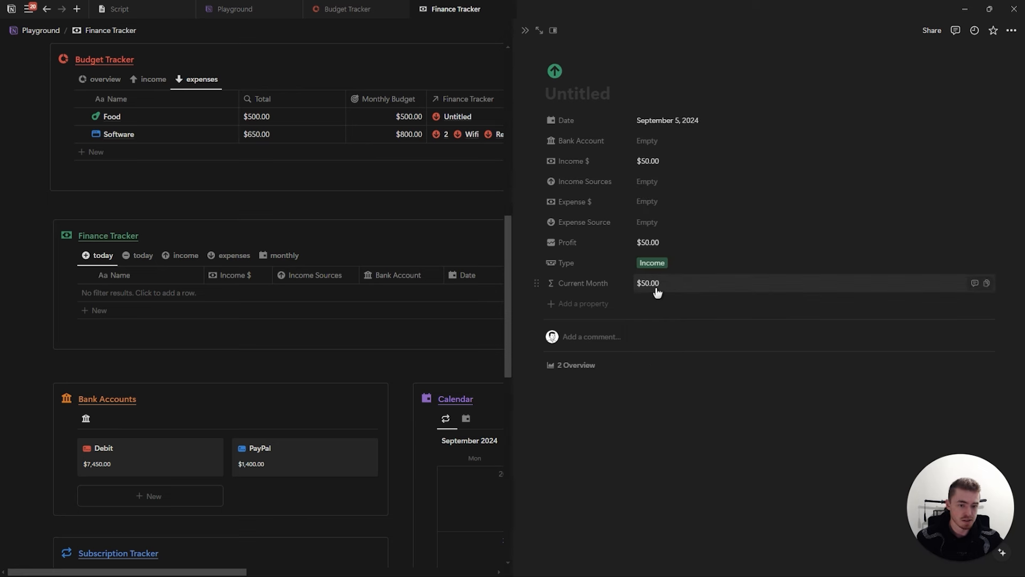
Set the Current Month property's visibility to Always hide, collapse the hidden property, and close the entry
{"action": "left_click", "coordinate": [593, 284]}
{"action": "mouse_move", "coordinate": [641, 340]}
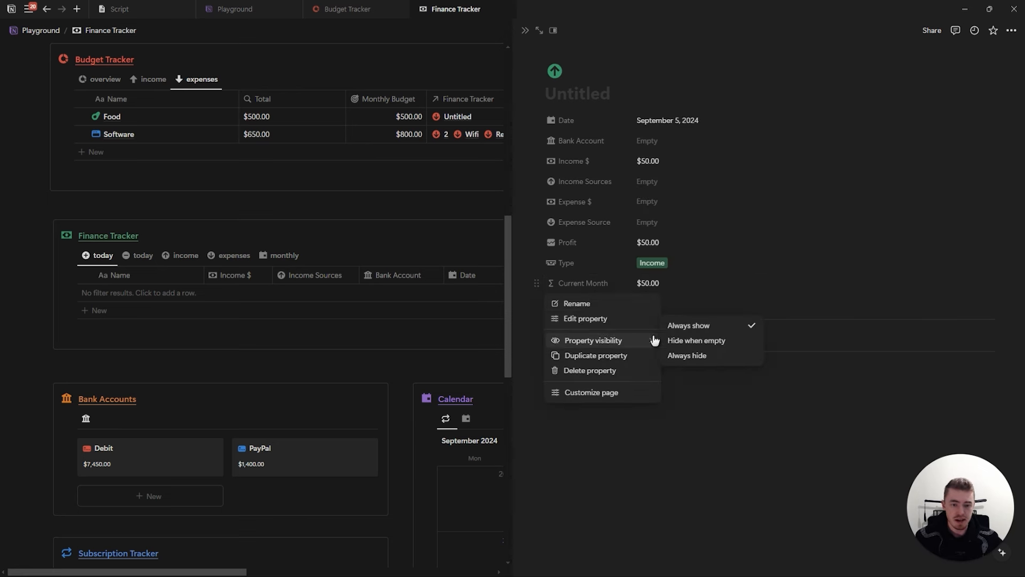
{"action": "left_click", "coordinate": [702, 359]}
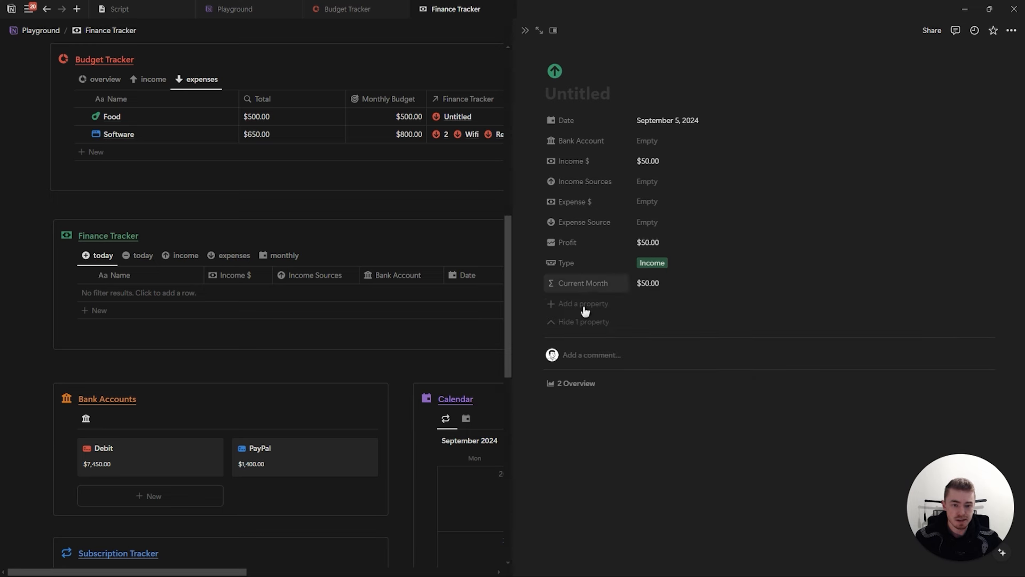
{"action": "left_click", "coordinate": [590, 323]}
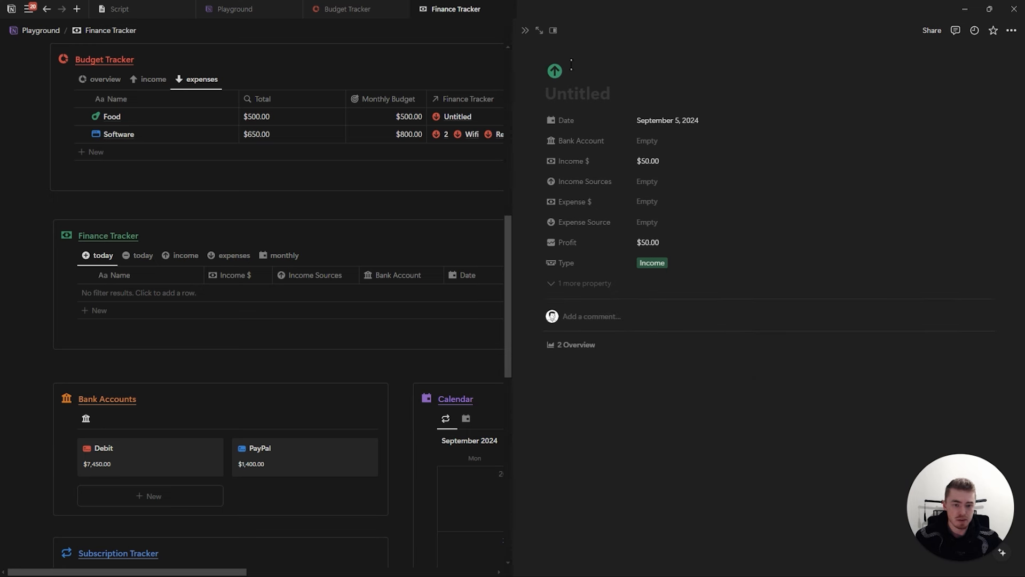
{"action": "left_click", "coordinate": [525, 30]}
Add a formula property named Current Month with a calendar icon to the Budget Tracker's expenses table
{"action": "left_click", "coordinate": [543, 260]}
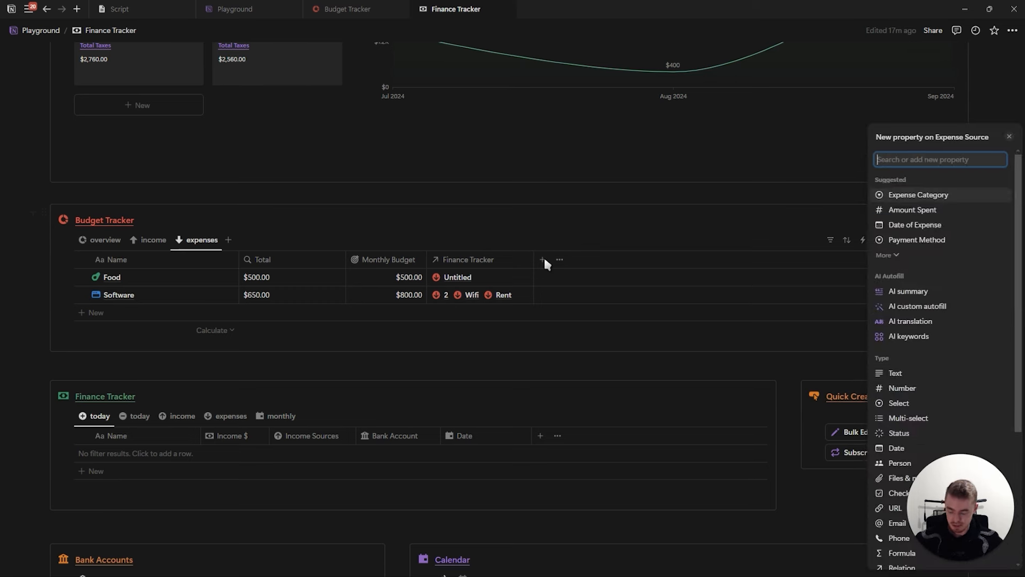
{"action": "type", "text": "for"}
{"action": "left_click", "coordinate": [876, 321]}
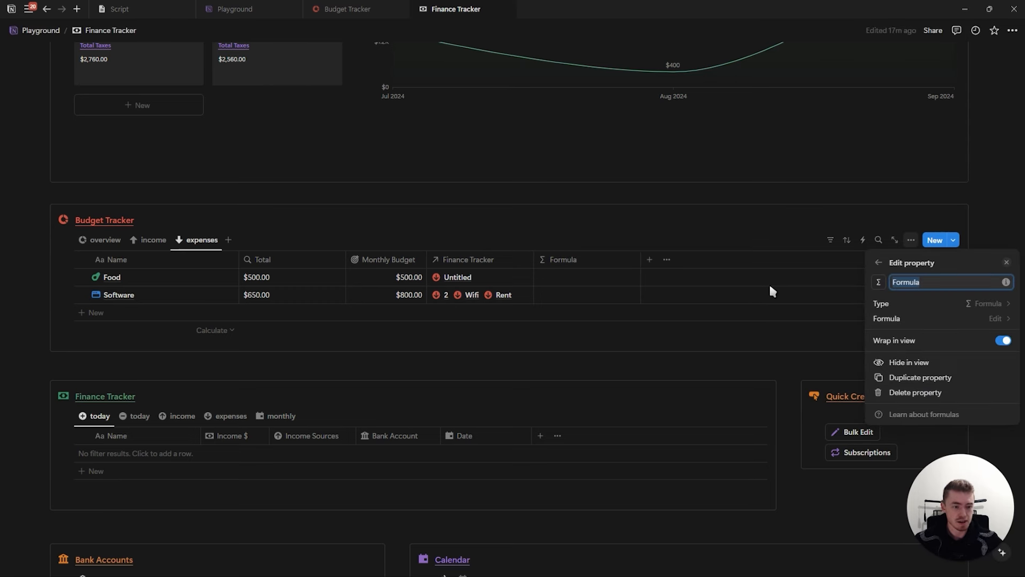
{"action": "type", "text": "Current Month"}
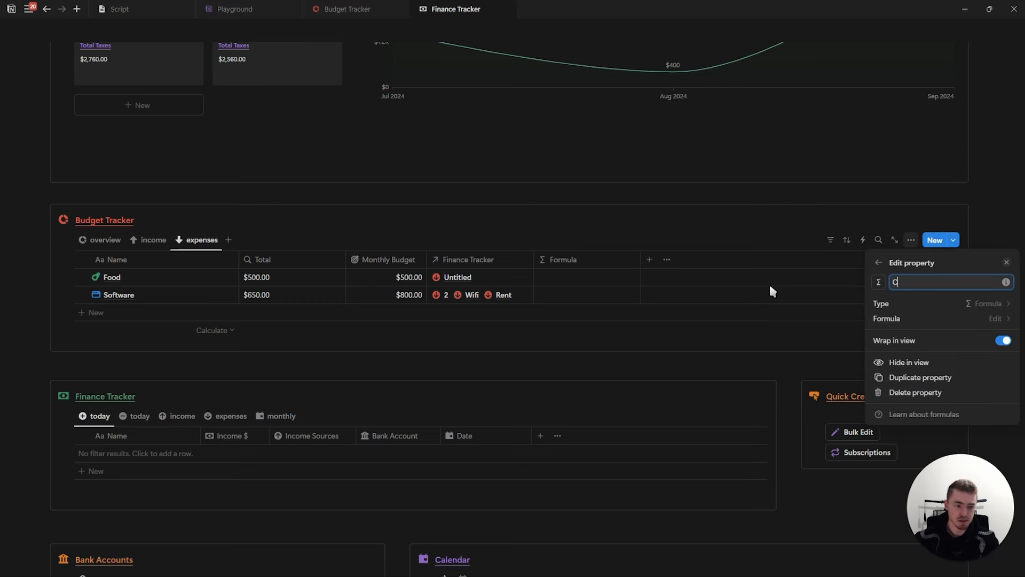
{"action": "left_click", "coordinate": [879, 282]}
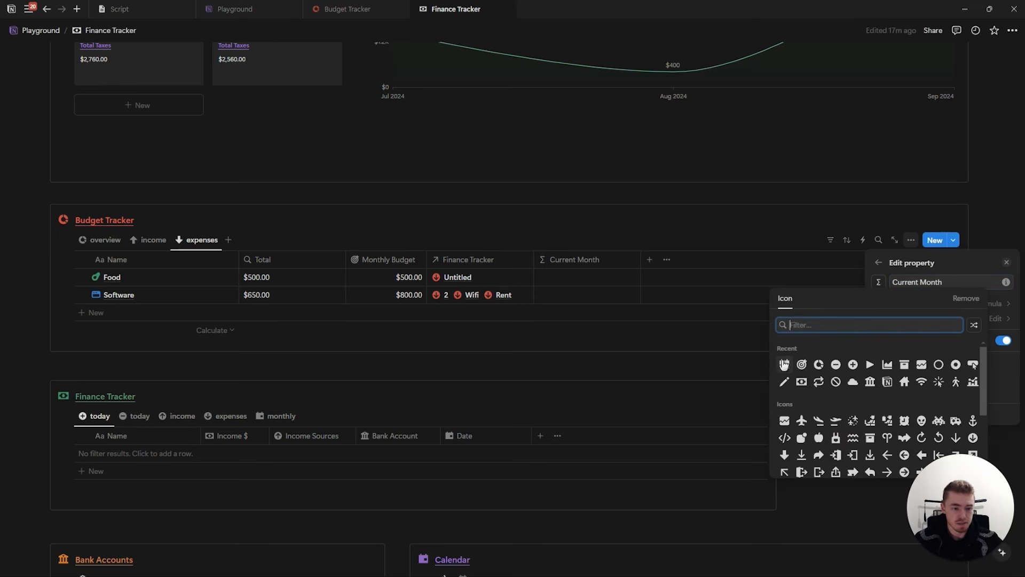
{"action": "left_click", "coordinate": [784, 365]}
Enter the formula map(Finance Tracker, current.Current Month) for the expenses table's Current Month property
{"action": "left_click", "coordinate": [911, 320]}
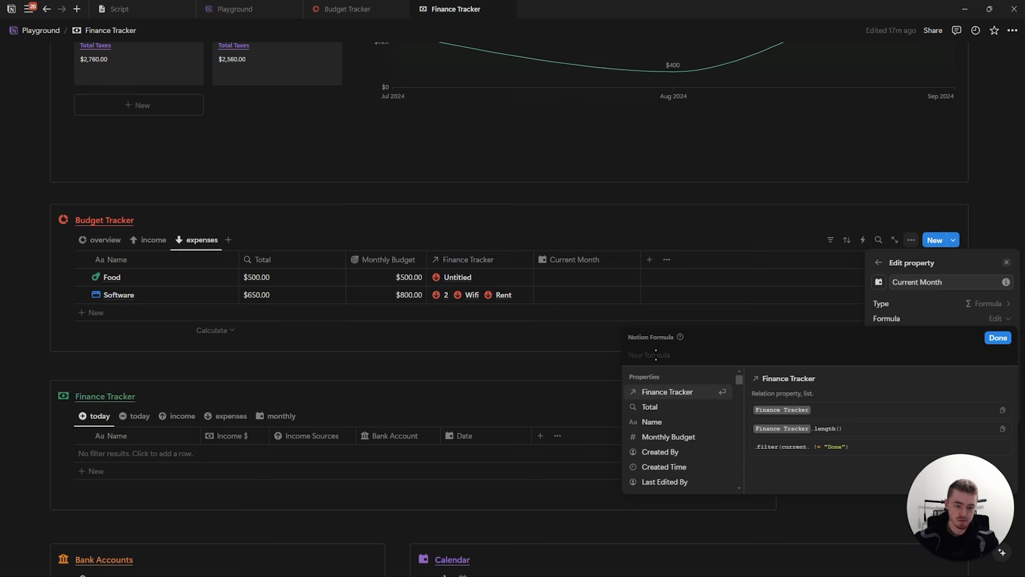
{"action": "type", "text": "map"}
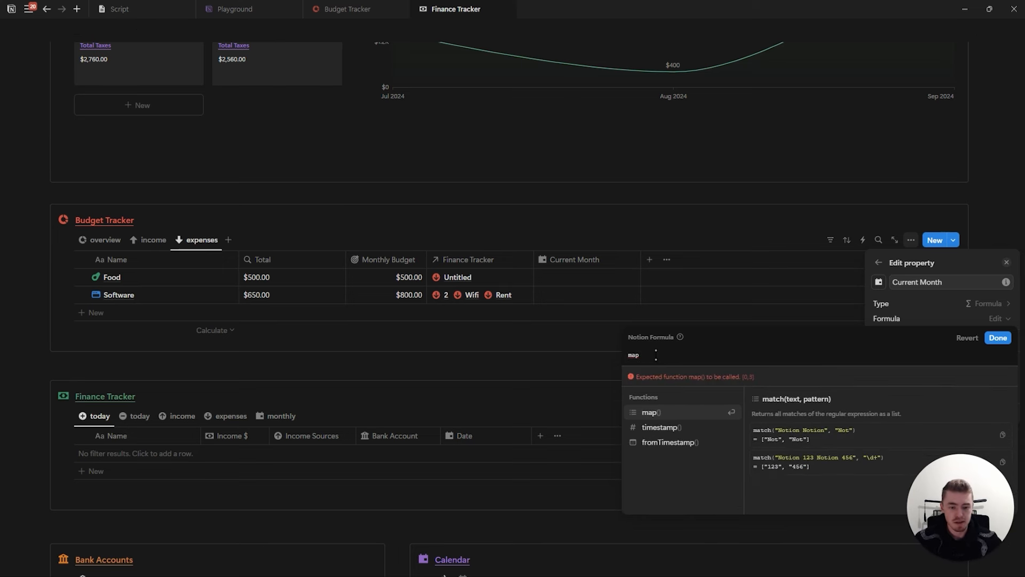
{"action": "key", "text": "Return"}
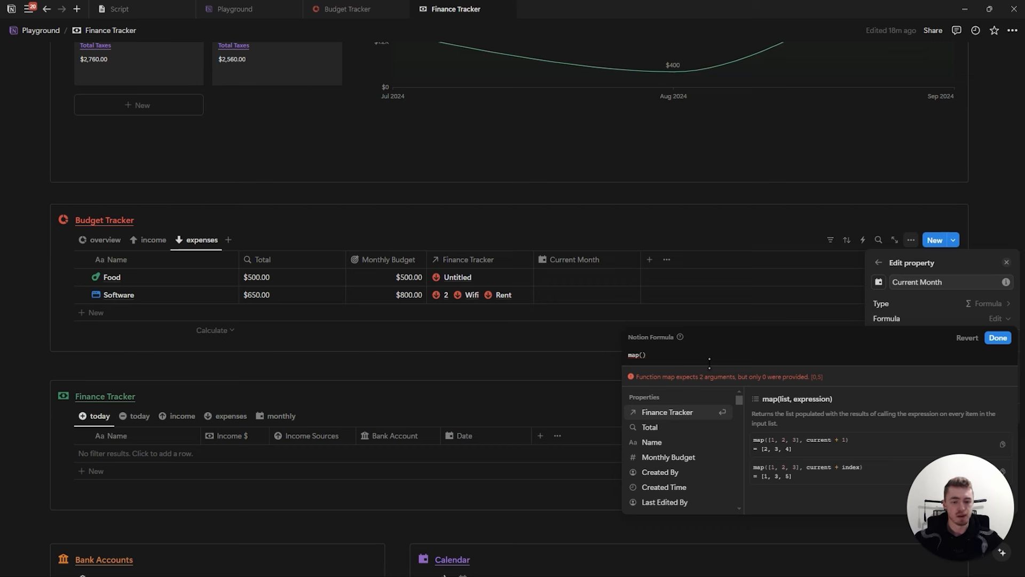
{"action": "left_click", "coordinate": [671, 413]}
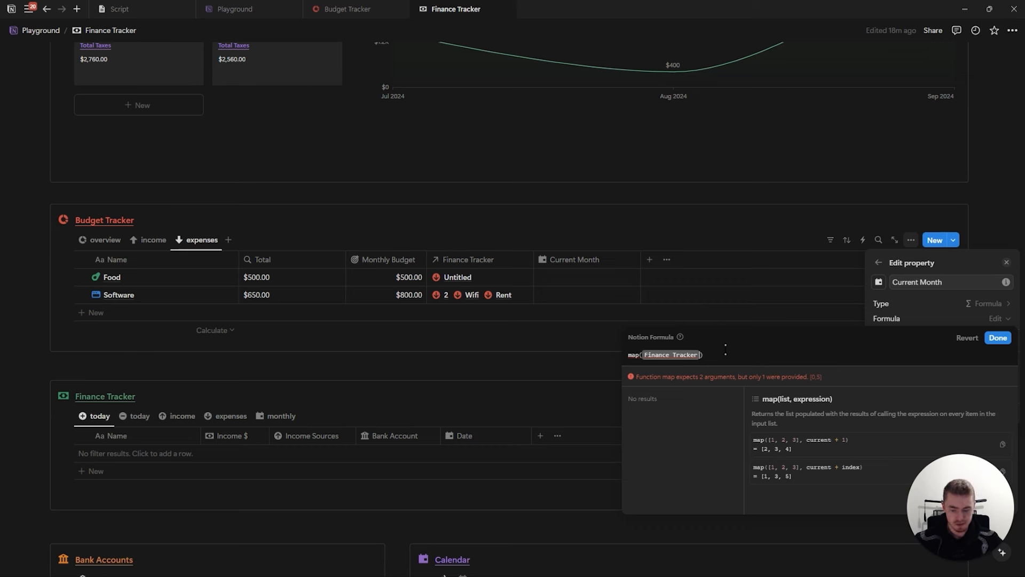
{"action": "type", "text": ","}
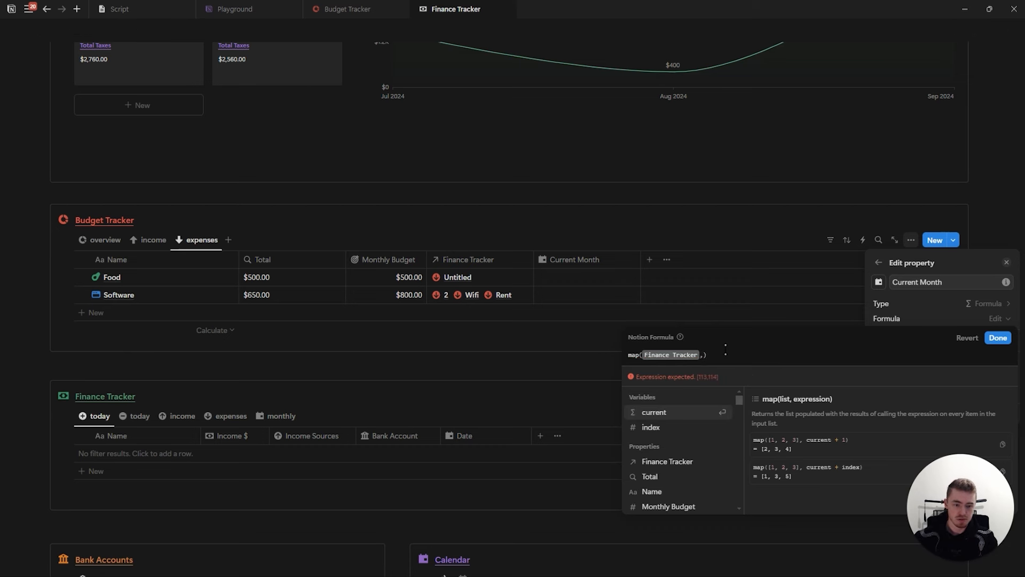
{"action": "key", "text": "Return"}
{"action": "type", "text": "."}
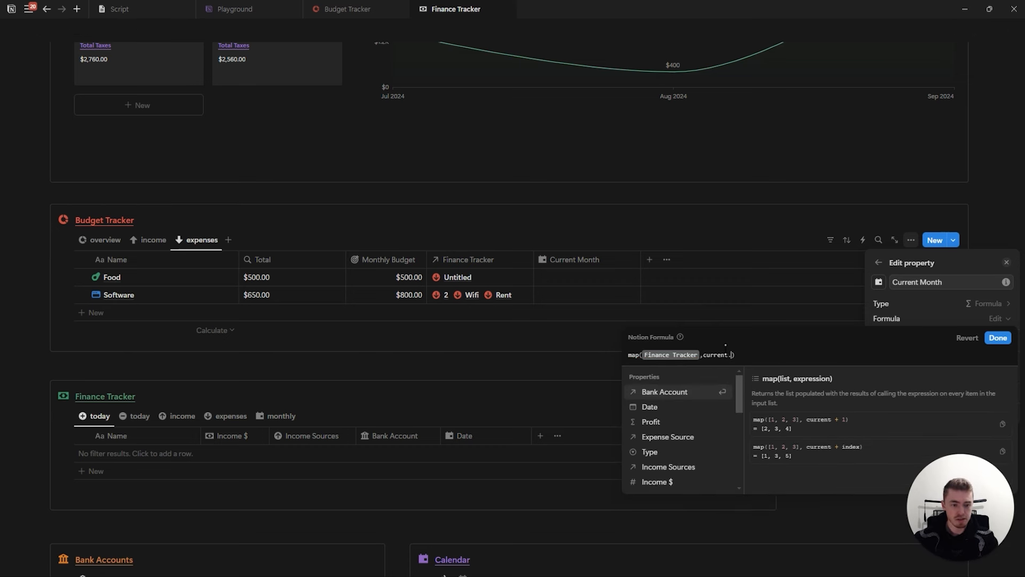
{"action": "scroll", "coordinate": [694, 435], "scroll_direction": "down", "scroll_amount": 5}
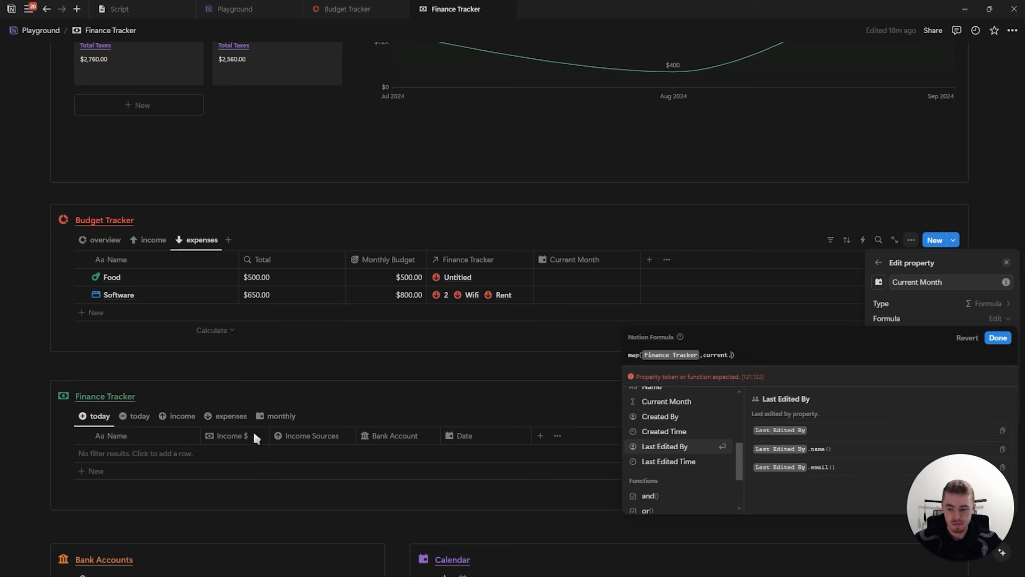
{"action": "scroll", "coordinate": [678, 451], "scroll_direction": "up", "scroll_amount": 5}
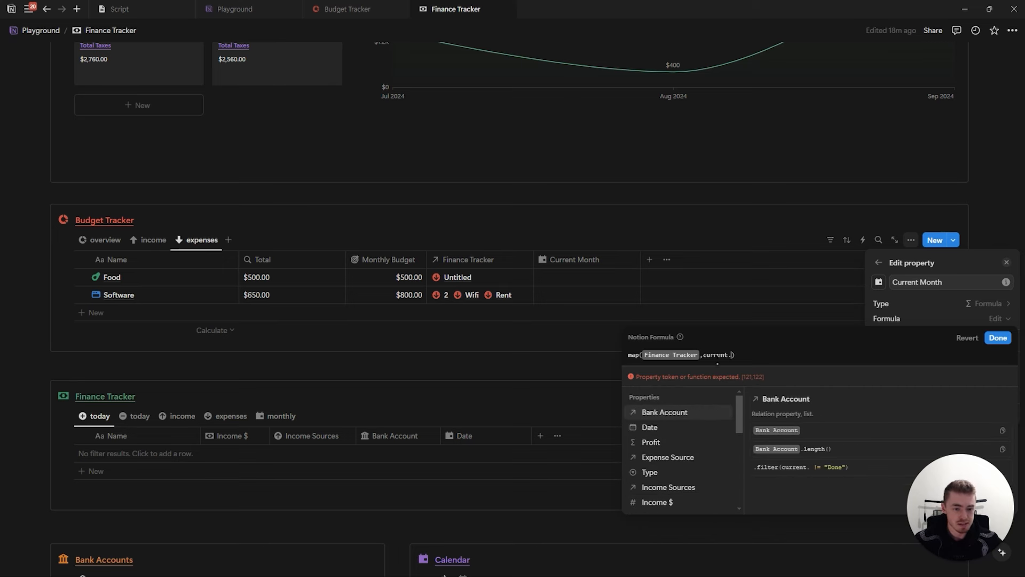
{"action": "scroll", "coordinate": [695, 460], "scroll_direction": "down", "scroll_amount": 2}
{"action": "left_click", "coordinate": [680, 508]}
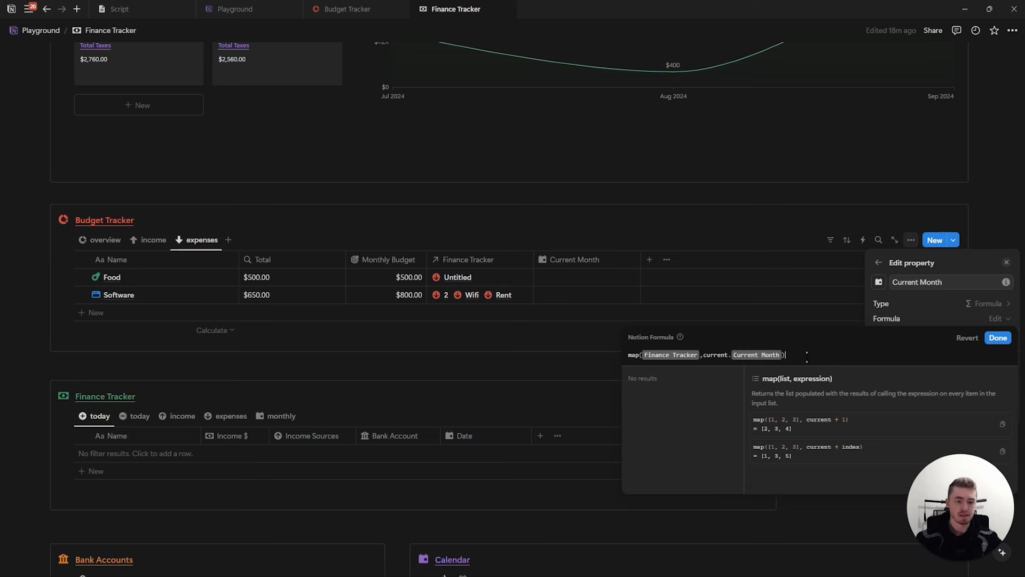
Append .sum() to the Current Month formula, save it, and set the number format to US Dollar
{"action": "type", "text": ".sum"}
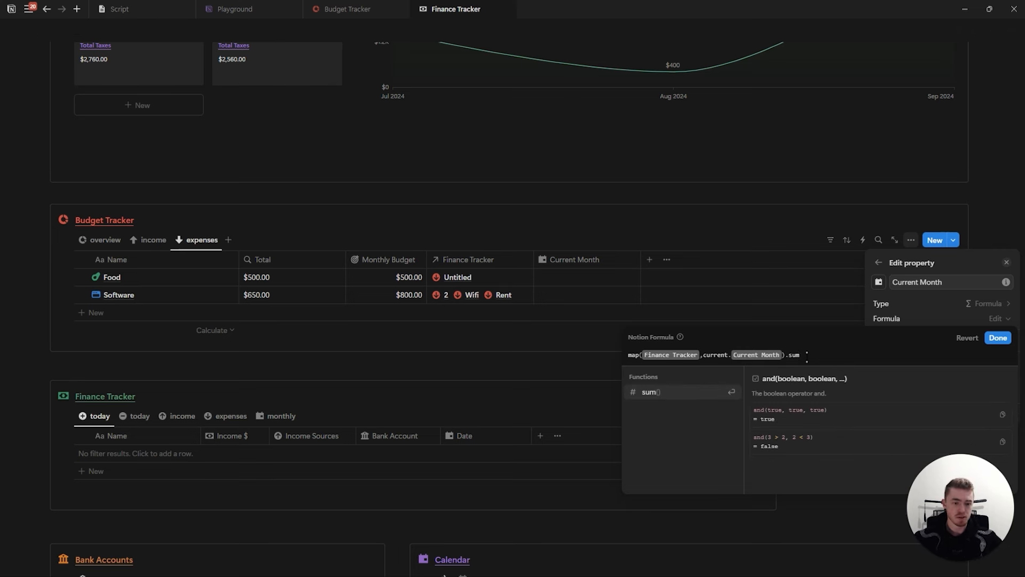
{"action": "key", "text": "Return"}
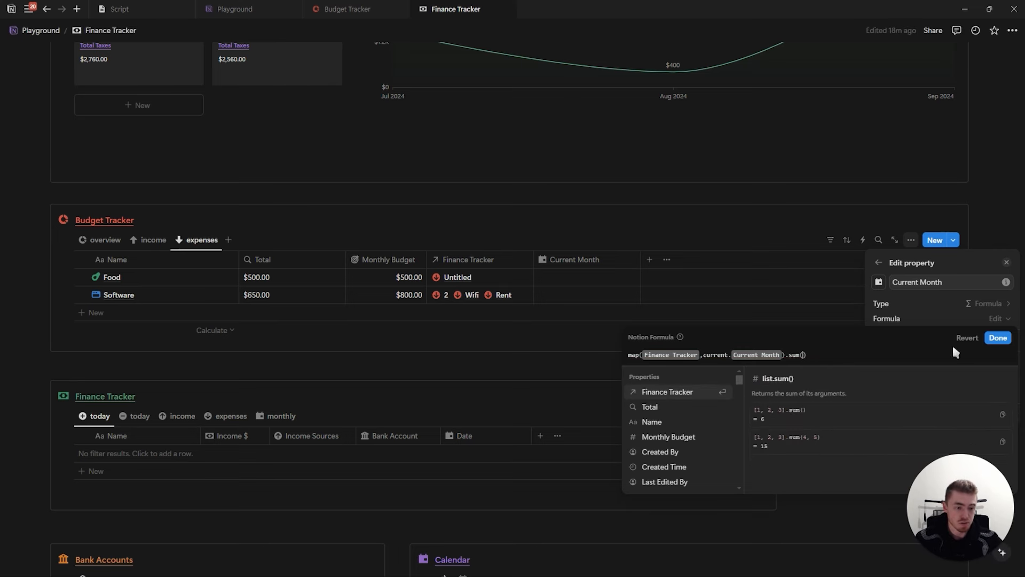
{"action": "left_click", "coordinate": [997, 338]}
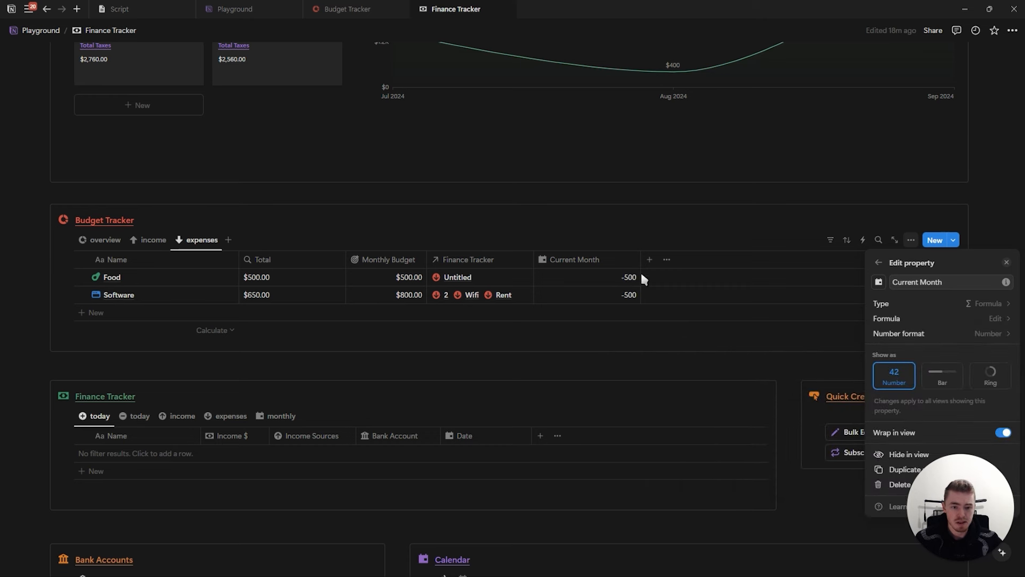
{"action": "left_click", "coordinate": [899, 333]}
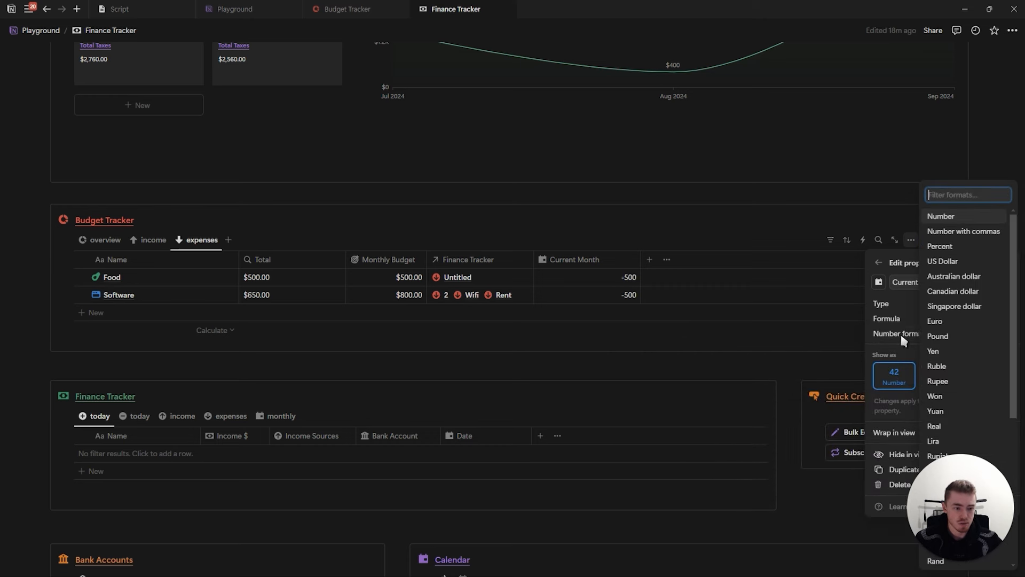
{"action": "left_click", "coordinate": [944, 262]}
Append .abs() to the Current Month formula, save it, and move the Current Month column between Total and Monthly Budget
{"action": "left_click", "coordinate": [958, 319]}
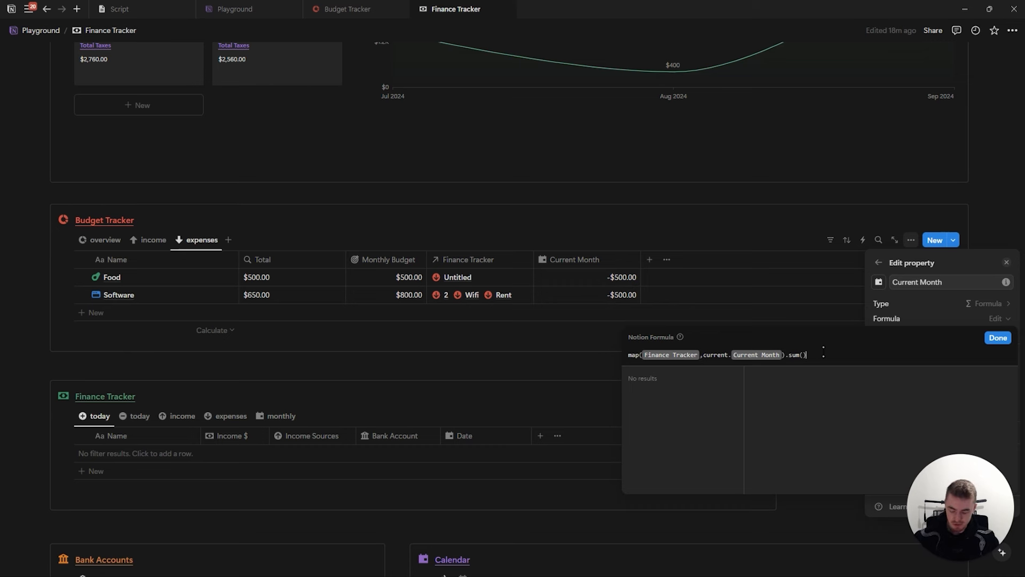
{"action": "type", "text": ".ab"}
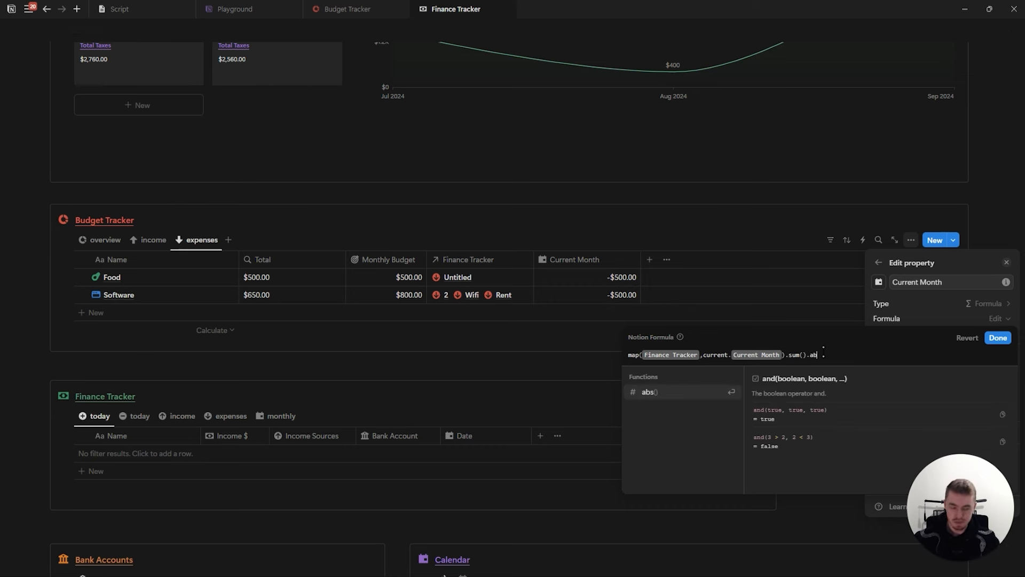
{"action": "left_click", "coordinate": [682, 408]}
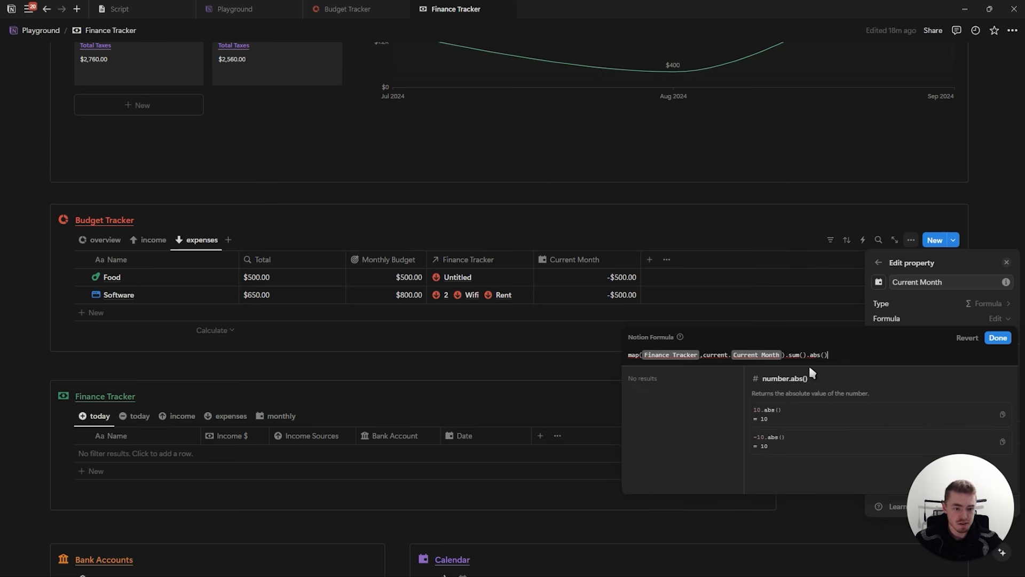
{"action": "left_click", "coordinate": [998, 338]}
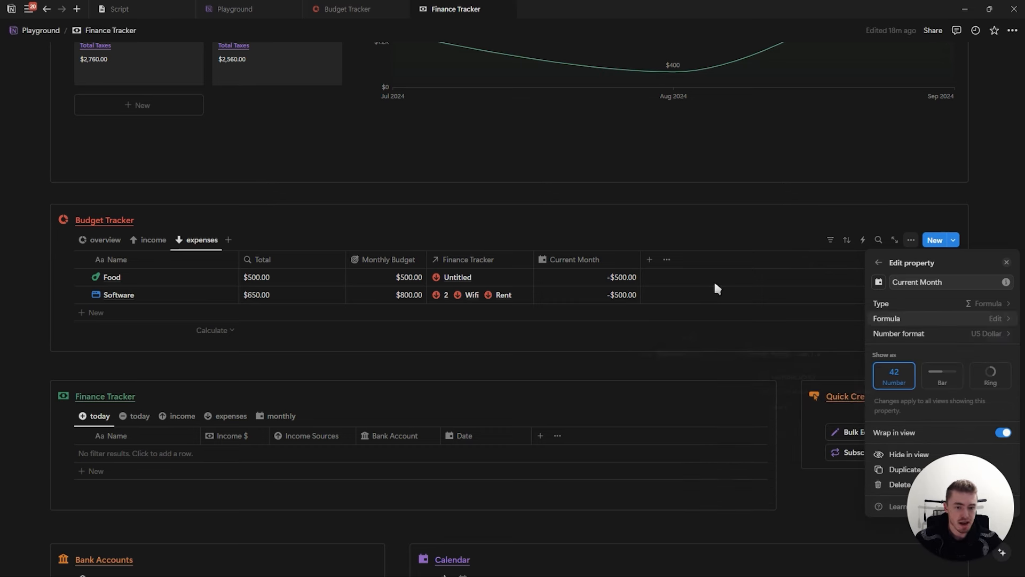
{"action": "left_click", "coordinate": [1008, 264]}
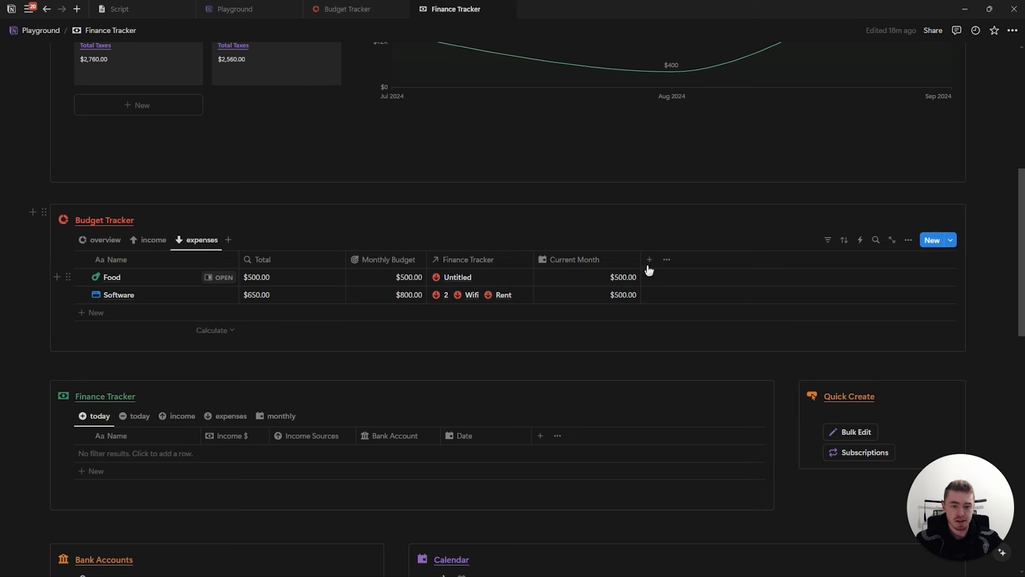
{"action": "left_click_drag", "start_coordinate": [643, 259], "coordinate": [400, 263]}
Add a test entry with Expense $ 1000 in the Finance Tracker's today expense view and link it to an Expense Source
{"action": "left_click", "coordinate": [136, 416]}
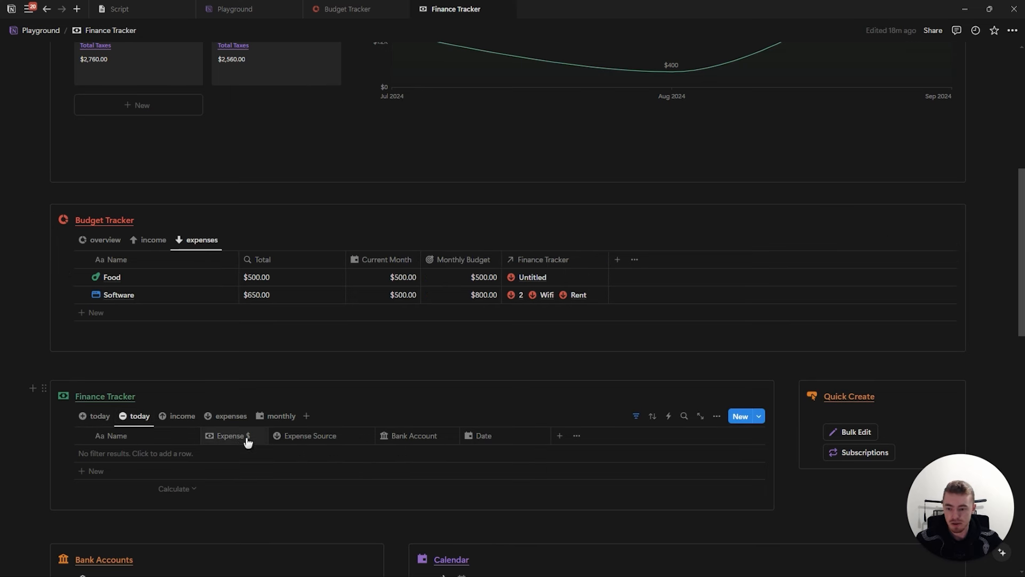
{"action": "left_click", "coordinate": [192, 453]}
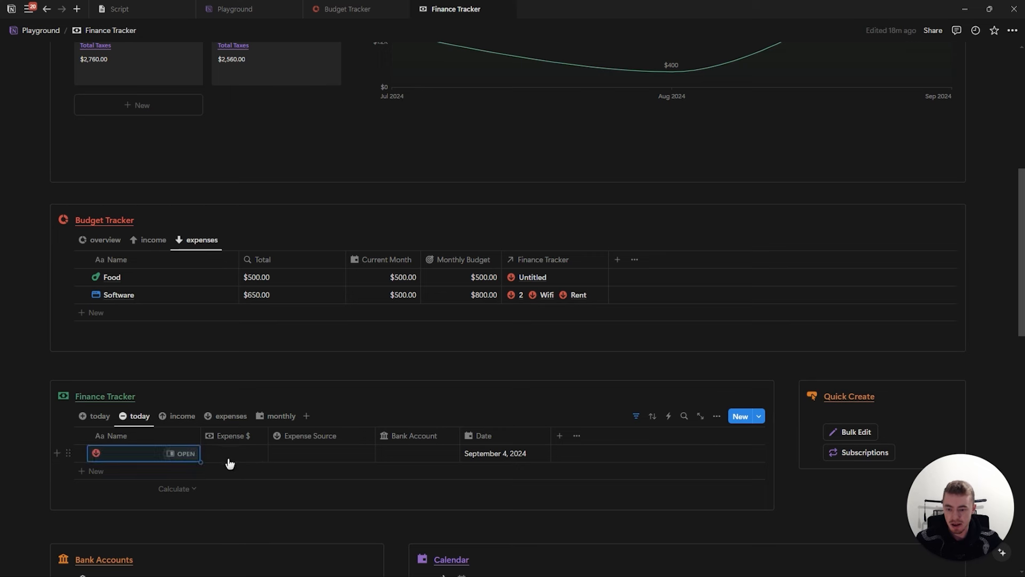
{"action": "left_click", "coordinate": [241, 459]}
{"action": "type", "text": "1000"}
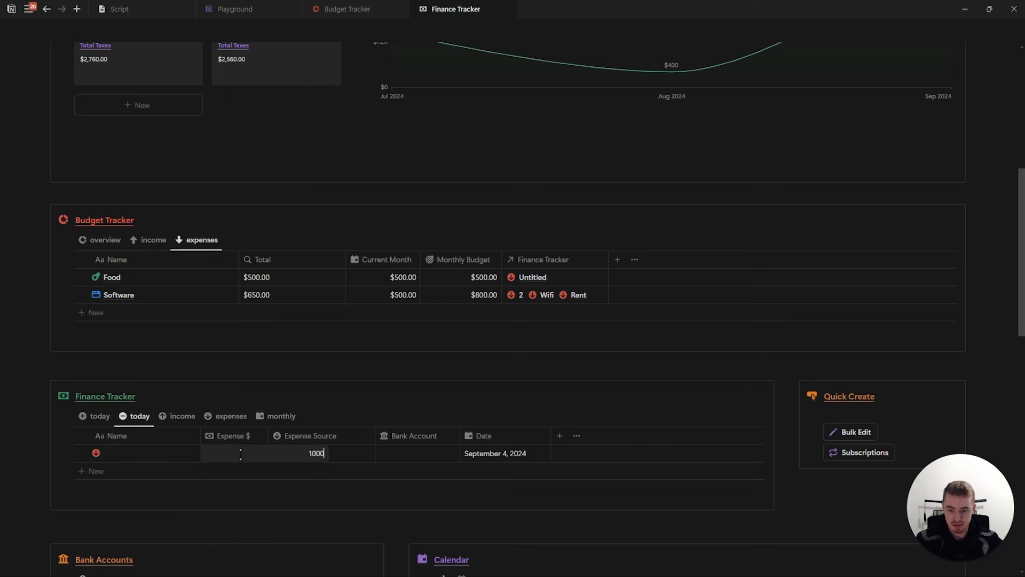
{"action": "key", "text": "Return"}
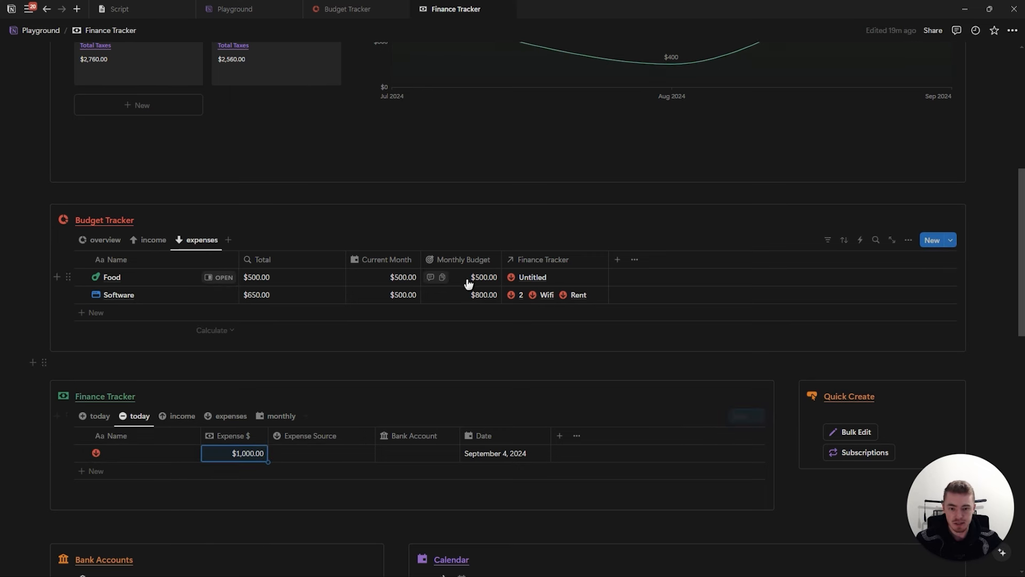
{"action": "left_click", "coordinate": [337, 453]}
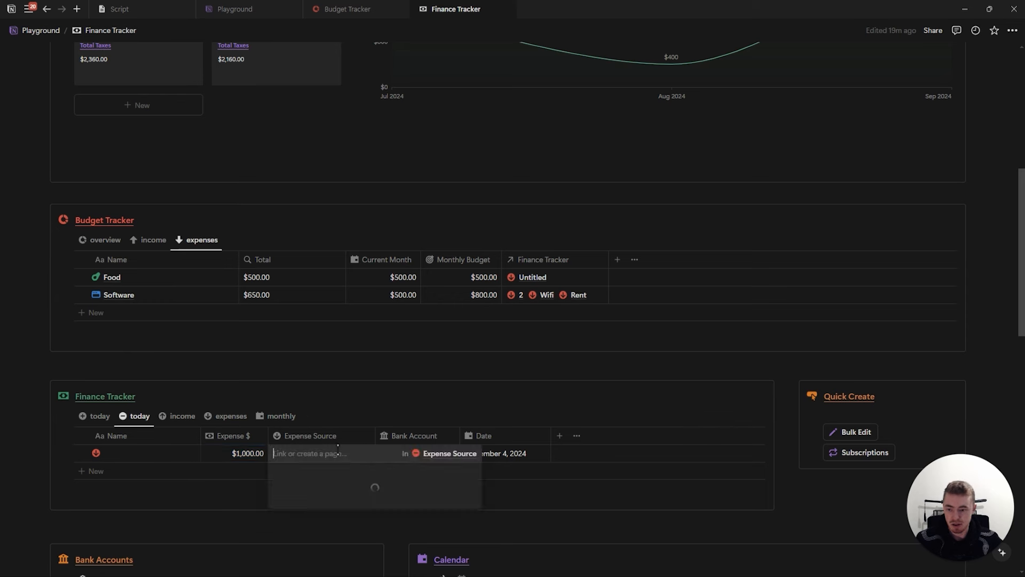
{"action": "left_click", "coordinate": [312, 489]}
{"action": "left_click", "coordinate": [210, 457]}
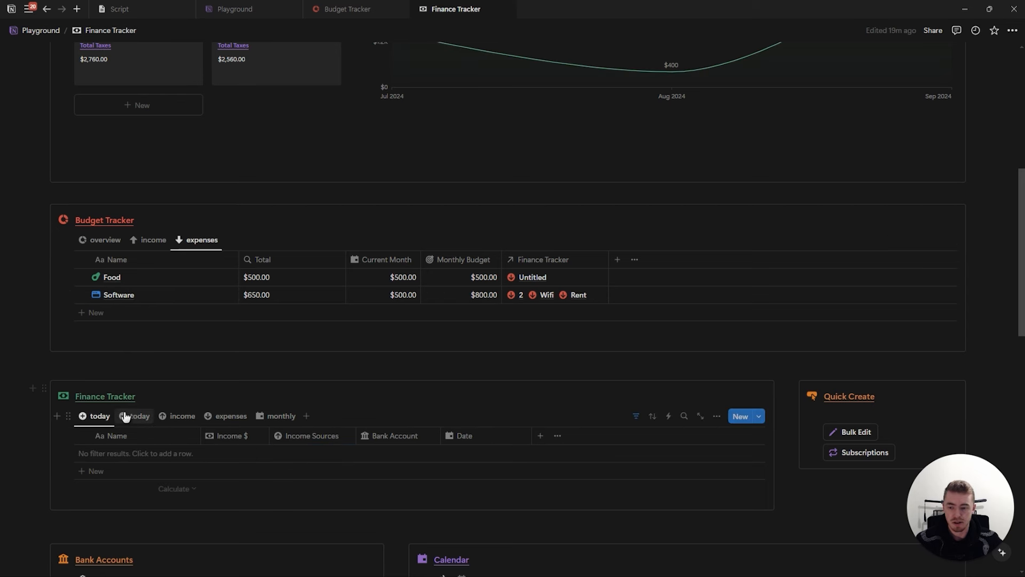
Create an expense entry of $1,000 in the Finance Tracker's today expense view and set its Expense Source to Food
{"action": "left_click", "coordinate": [131, 416]}
{"action": "left_click", "coordinate": [155, 453]}
{"action": "left_click", "coordinate": [254, 458]}
{"action": "left_click", "coordinate": [229, 453]}
{"action": "type", "text": "1000"}
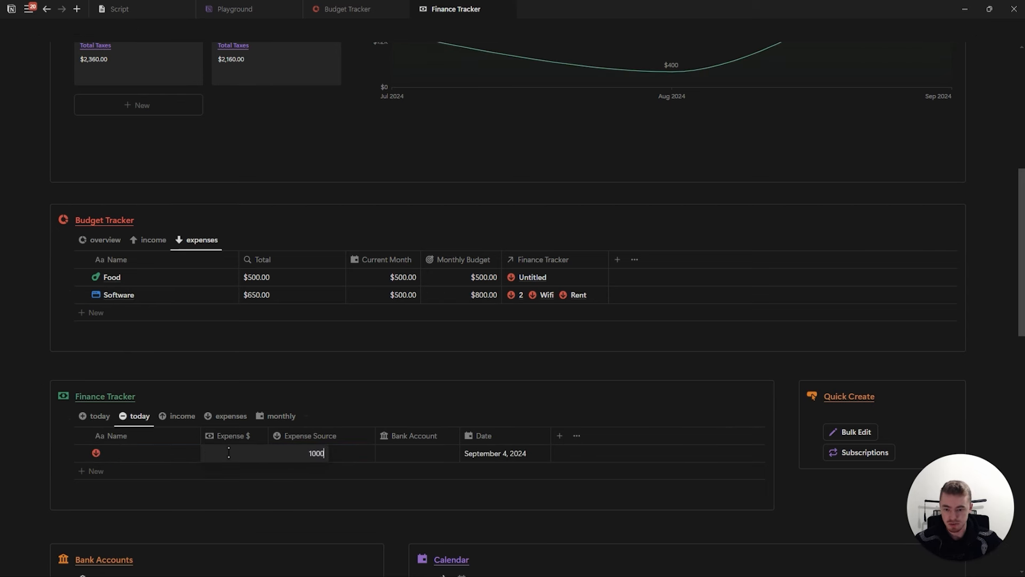
{"action": "key", "text": "Return"}
{"action": "left_click", "coordinate": [352, 453]}
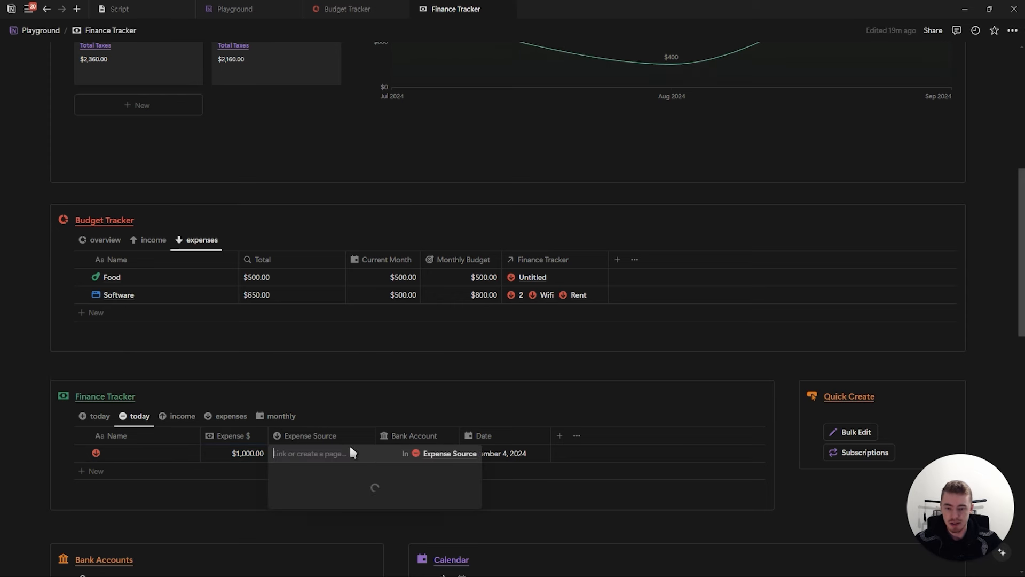
{"action": "left_click", "coordinate": [329, 490]}
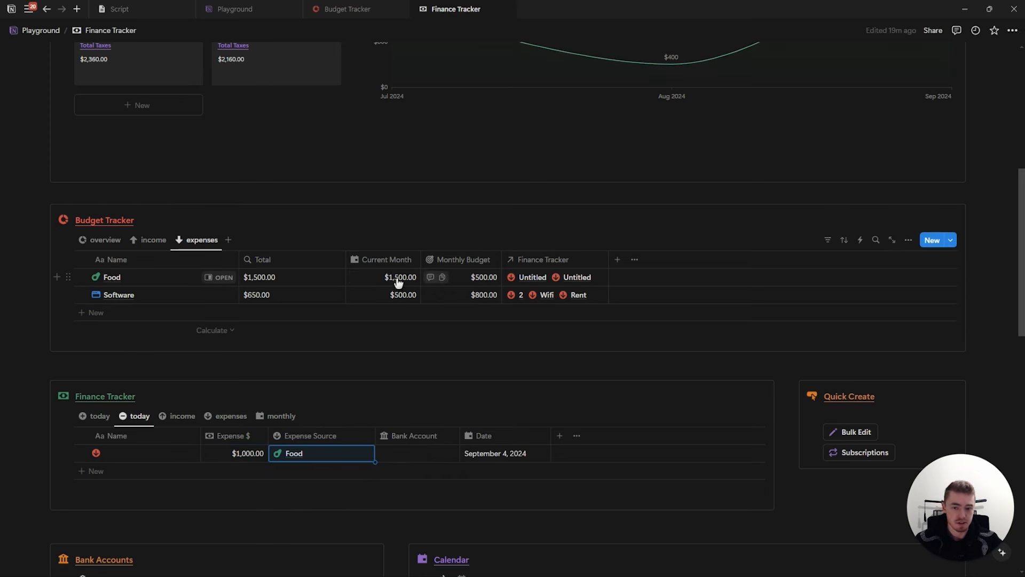
Change the test expense's date to a late August 2024 day and review Food's Current Month formula
{"action": "left_click", "coordinate": [487, 453]}
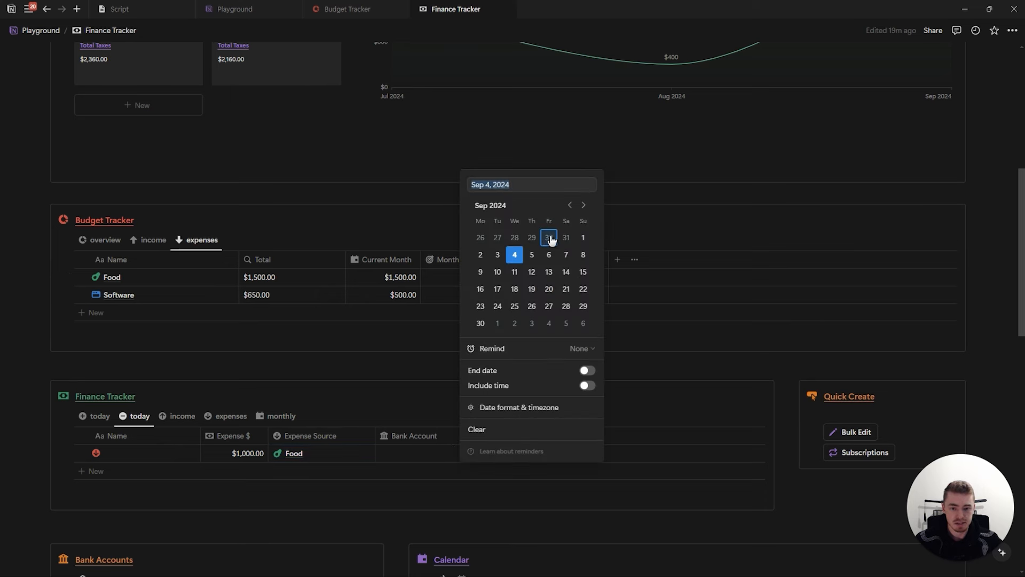
{"action": "left_click", "coordinate": [532, 237]}
{"action": "left_click", "coordinate": [371, 310]}
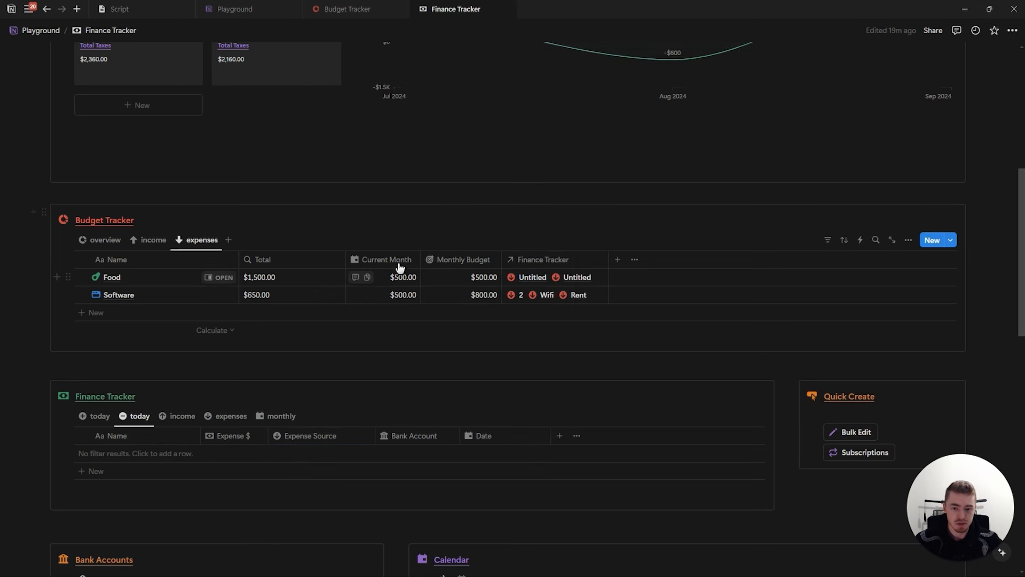
{"action": "left_click", "coordinate": [394, 276]}
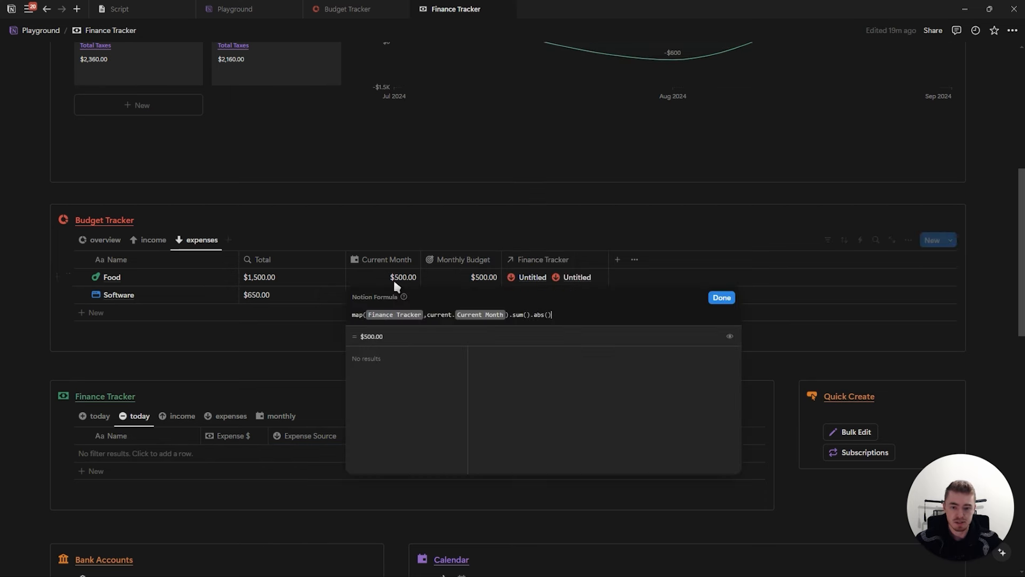
{"action": "left_click", "coordinate": [721, 298]}
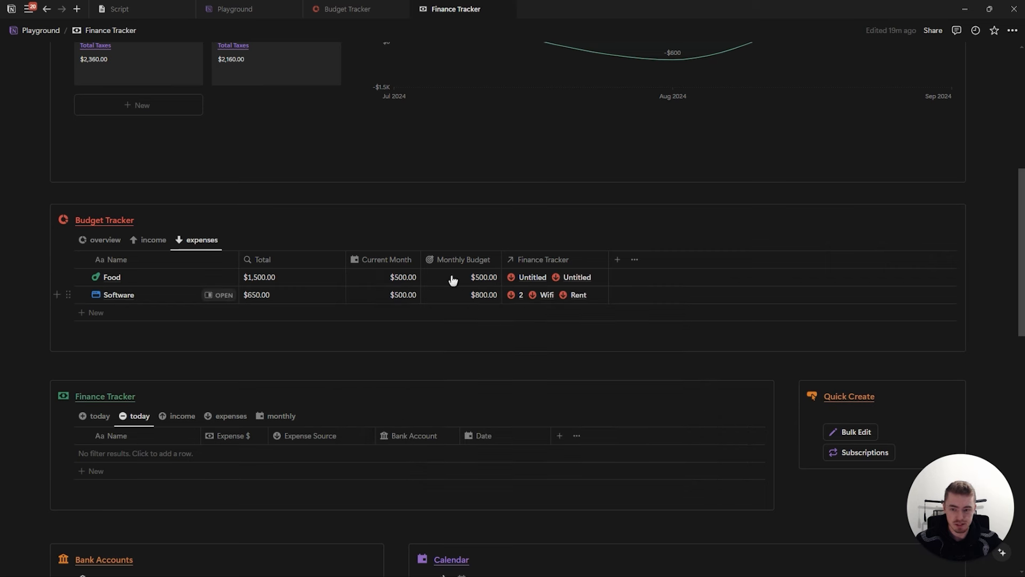
Add a formula property named Current Month with a calendar icon to the Budget Tracker's income table
{"action": "left_click", "coordinate": [155, 240]}
{"action": "left_click", "coordinate": [535, 261]}
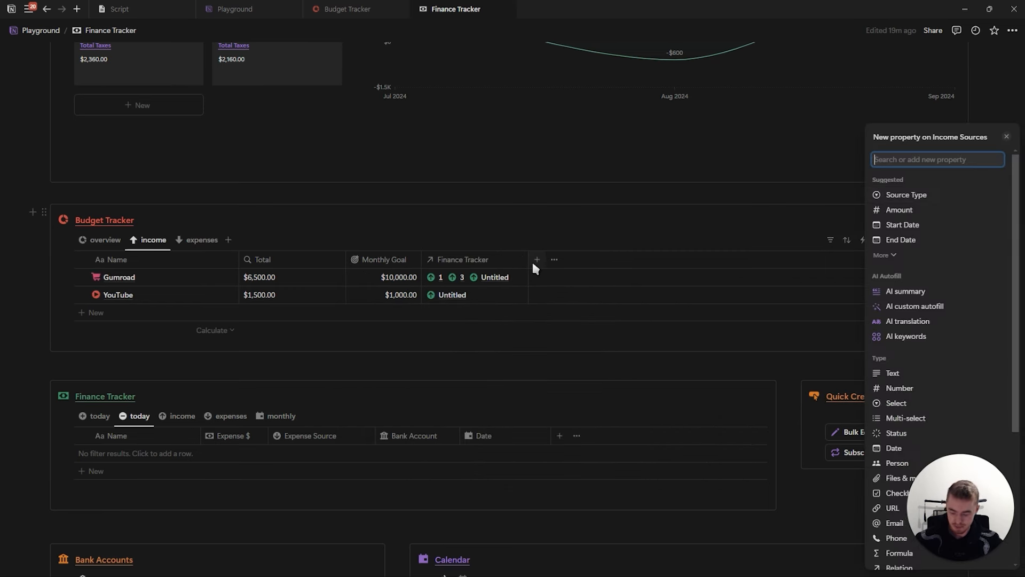
{"action": "type", "text": "f"}
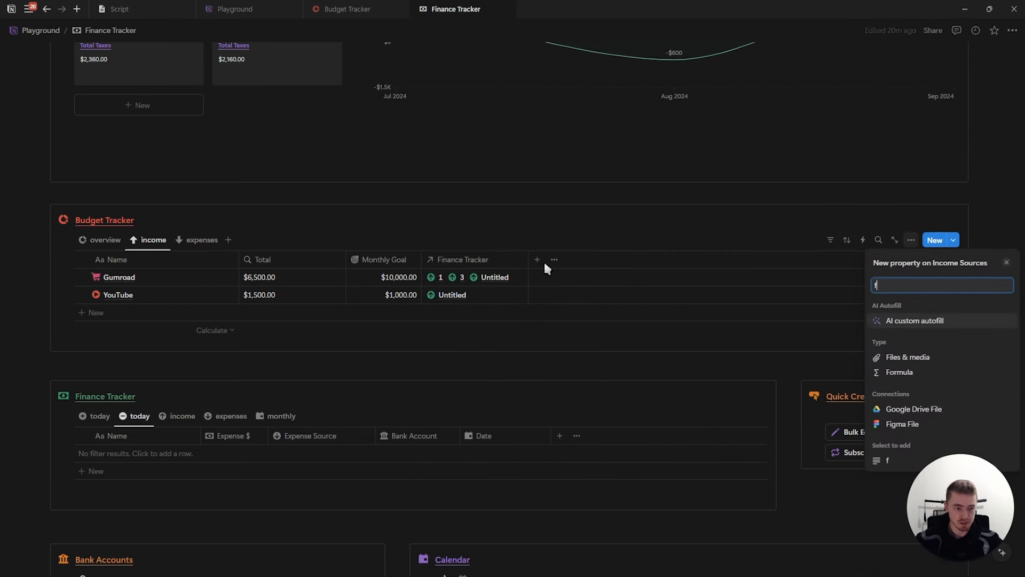
{"action": "left_click", "coordinate": [882, 369]}
{"action": "type", "text": "Curr"}
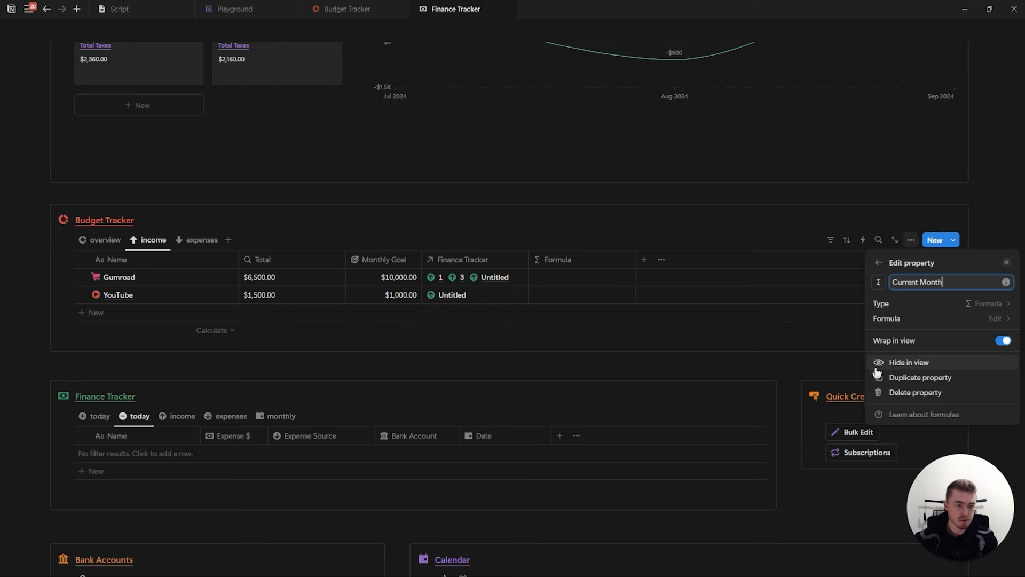
{"action": "type", "text": "ent Month"}
{"action": "left_click", "coordinate": [878, 282]}
{"action": "left_click", "coordinate": [784, 365]}
Enter and save map(Finance Tracker,current.Current Month).sum().abs() as the income table's Current Month formula
{"action": "left_click", "coordinate": [908, 320]}
{"action": "type", "text": "map(Finance Tracker,current.Current Month).sum().abs()"}
{"action": "left_click", "coordinate": [998, 338]}
Format the income table's Current Month as US Dollar and move its column ahead of Monthly Goal
{"action": "left_click", "coordinate": [958, 334]}
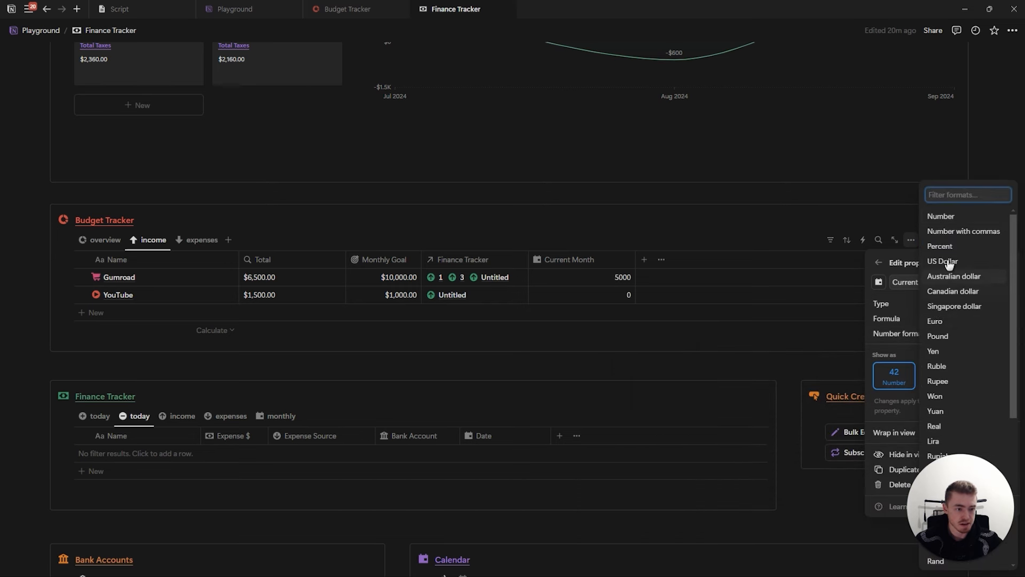
{"action": "left_click", "coordinate": [983, 261]}
{"action": "left_click", "coordinate": [1007, 262]}
{"action": "left_click_drag", "start_coordinate": [602, 261], "coordinate": [416, 259]}
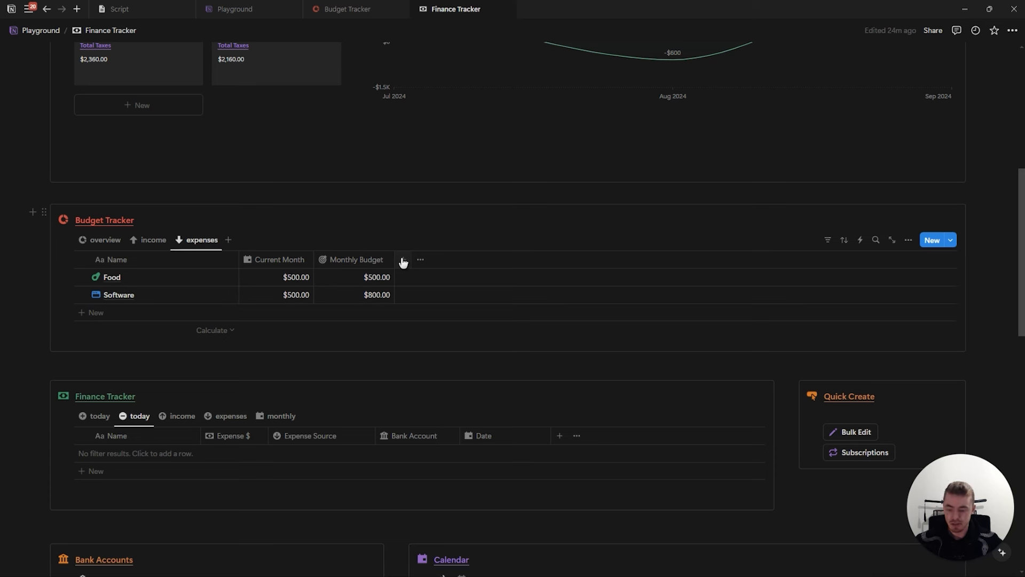
Add a formula property named Progress to the Budget Tracker's expenses table
{"action": "left_click", "coordinate": [403, 260]}
{"action": "type", "text": "fo"}
{"action": "key", "text": "Return"}
{"action": "type", "text": "Progress"}
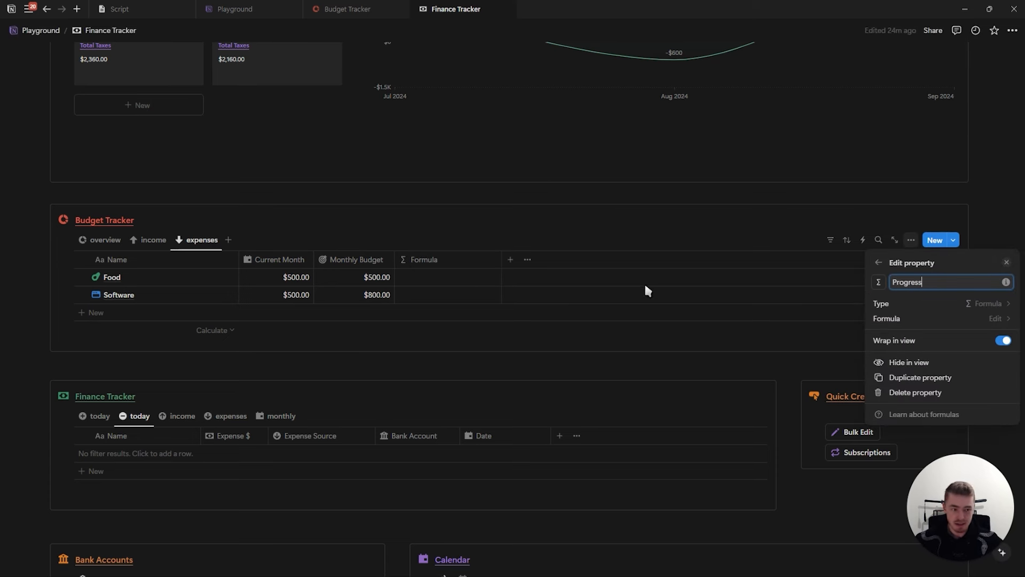
Enter and save Current Month / Monthly Budget as the expenses table's Progress formula
{"action": "left_click", "coordinate": [896, 319]}
{"action": "left_click", "coordinate": [690, 452]}
{"action": "type", "text": "/"}
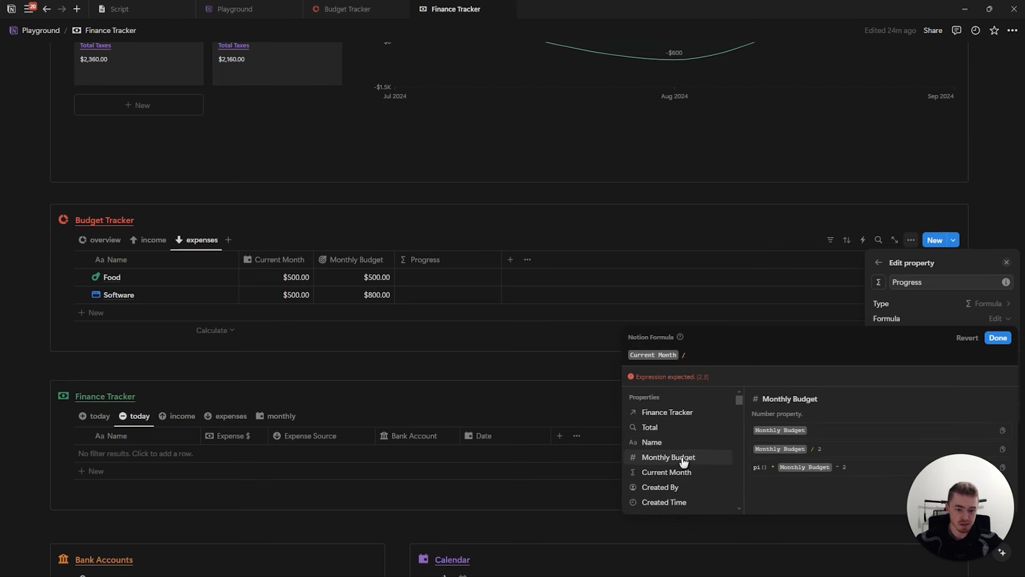
{"action": "left_click", "coordinate": [684, 462]}
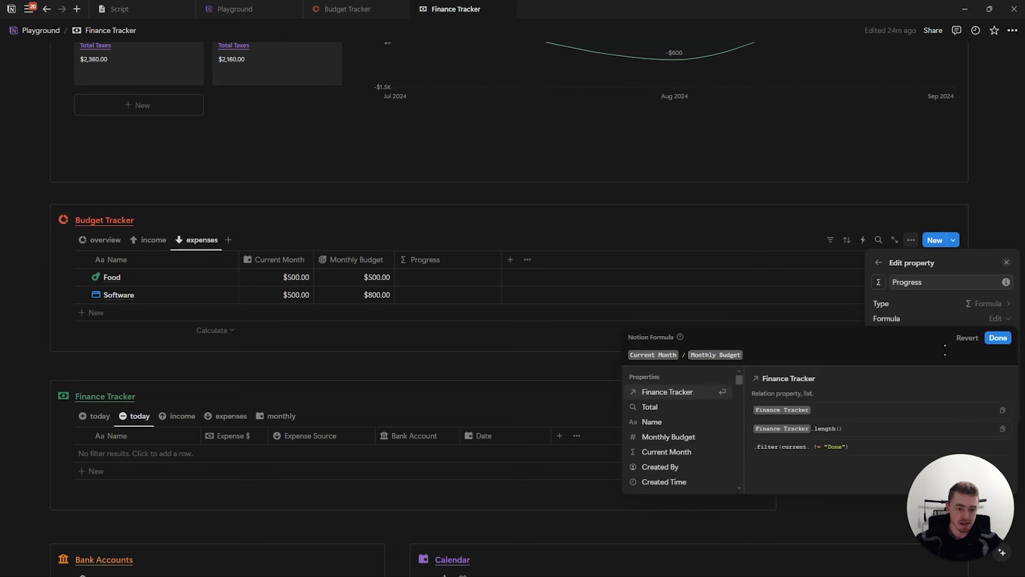
{"action": "left_click", "coordinate": [998, 338]}
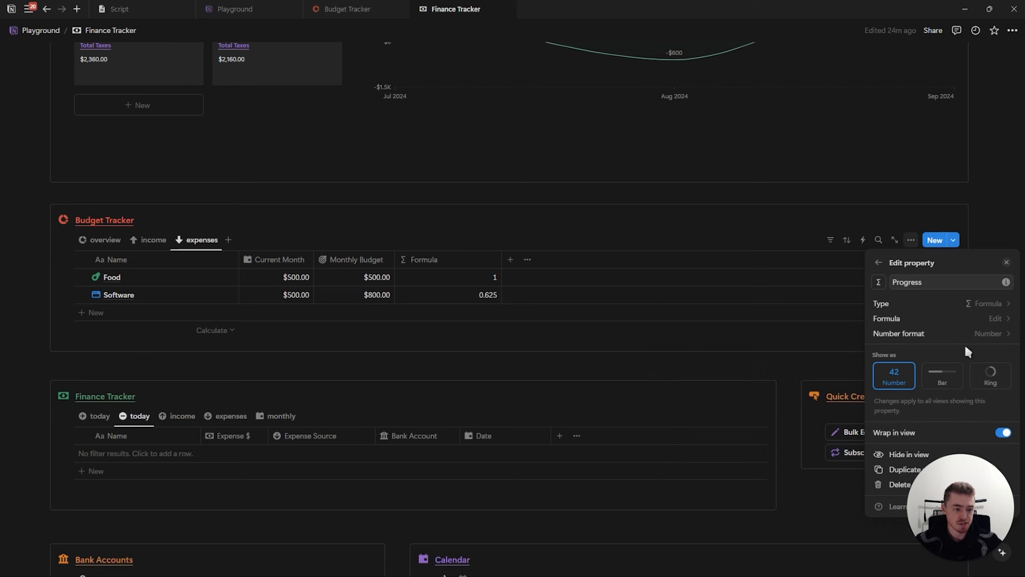
Set the Progress number format to Percent and show it as a ring
{"action": "left_click", "coordinate": [915, 334]}
{"action": "left_click", "coordinate": [924, 246]}
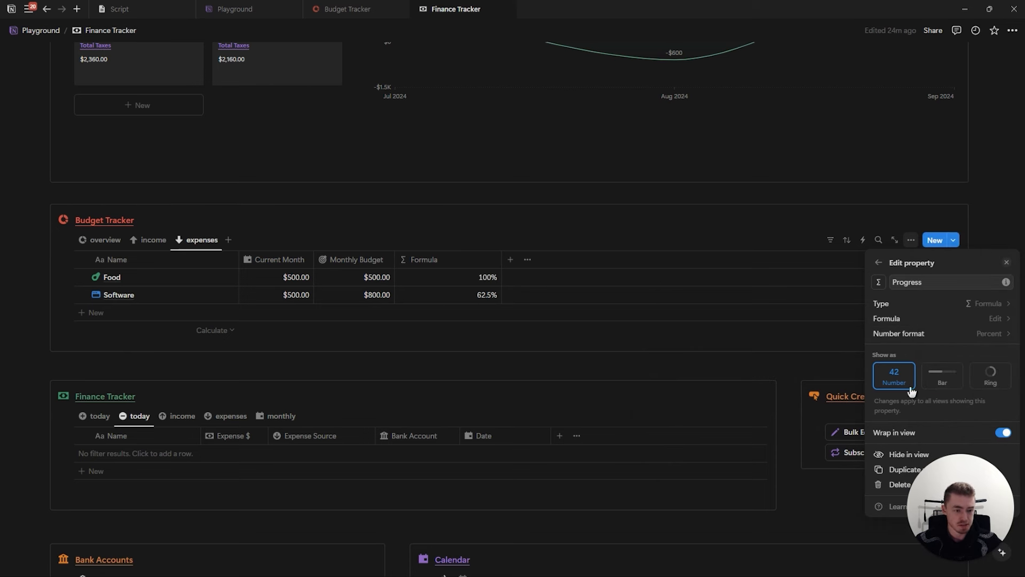
{"action": "left_click", "coordinate": [946, 382]}
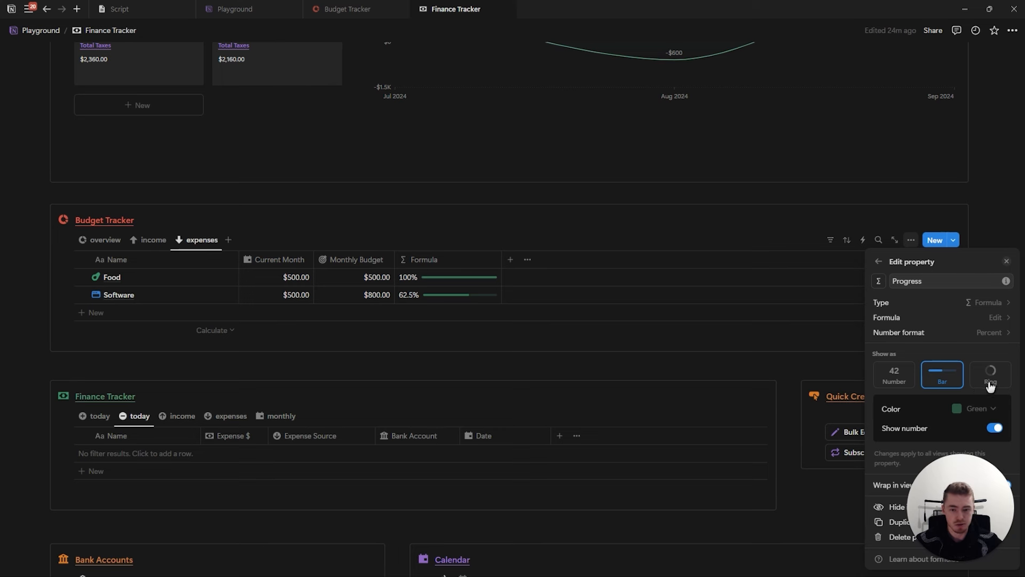
{"action": "left_click", "coordinate": [991, 383]}
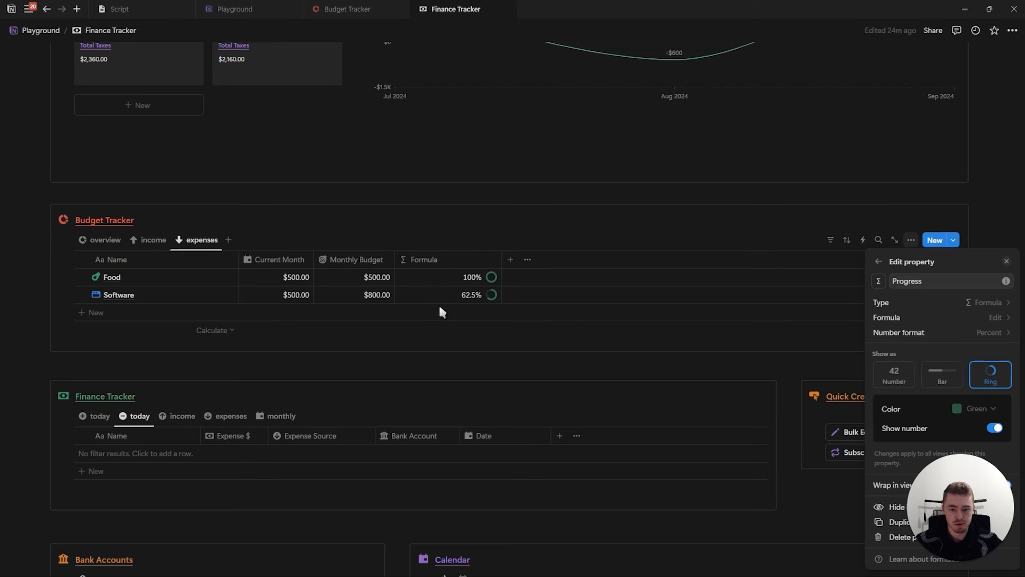
Change the expenses table's Progress formula to round((Current Month / Monthly Budget)*100)/100 and save it
{"action": "left_click", "coordinate": [949, 321]}
{"action": "left_click", "coordinate": [632, 355]}
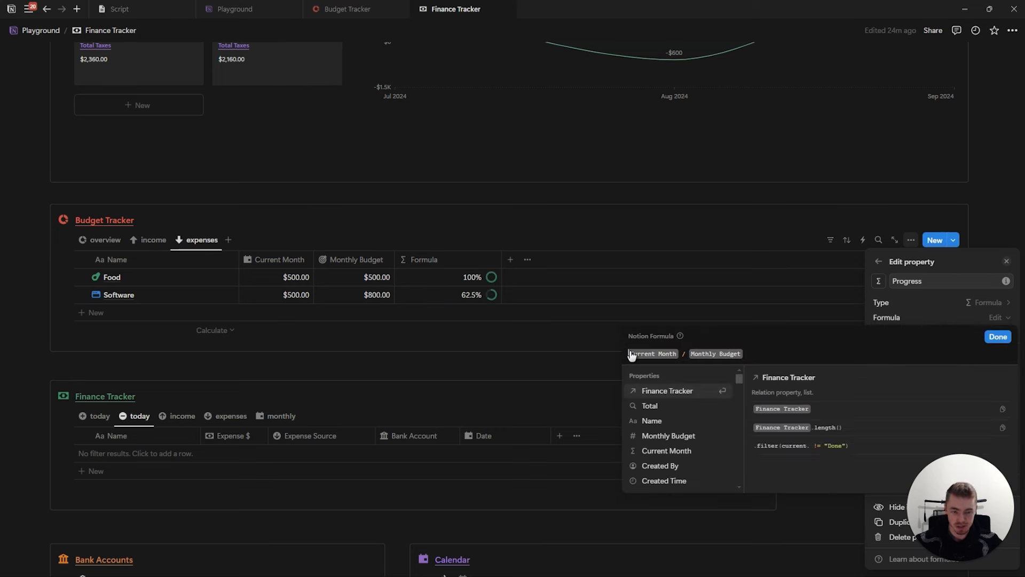
{"action": "type", "text": "("}
{"action": "left_click", "coordinate": [778, 356]}
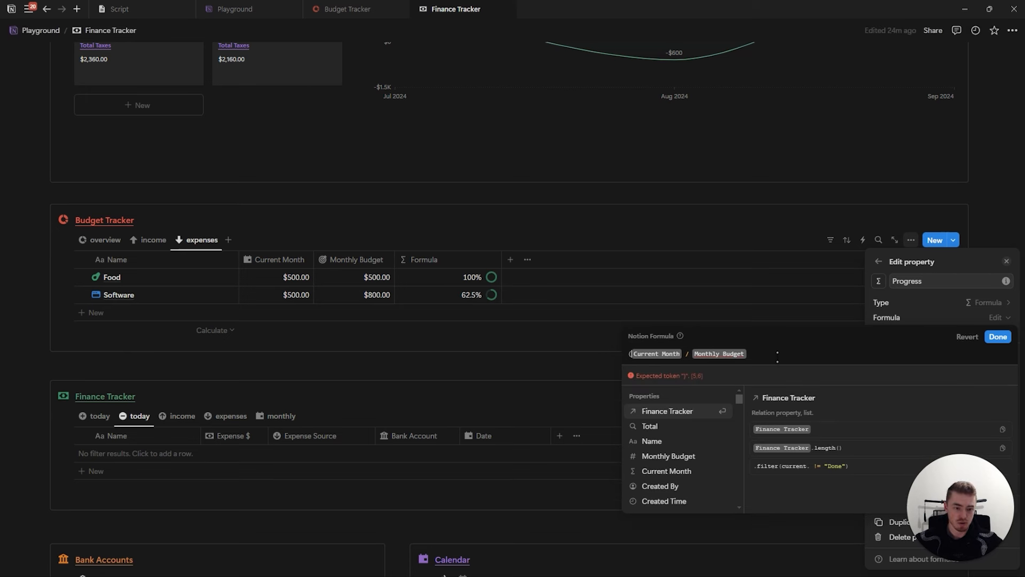
{"action": "type", "text": ")"}
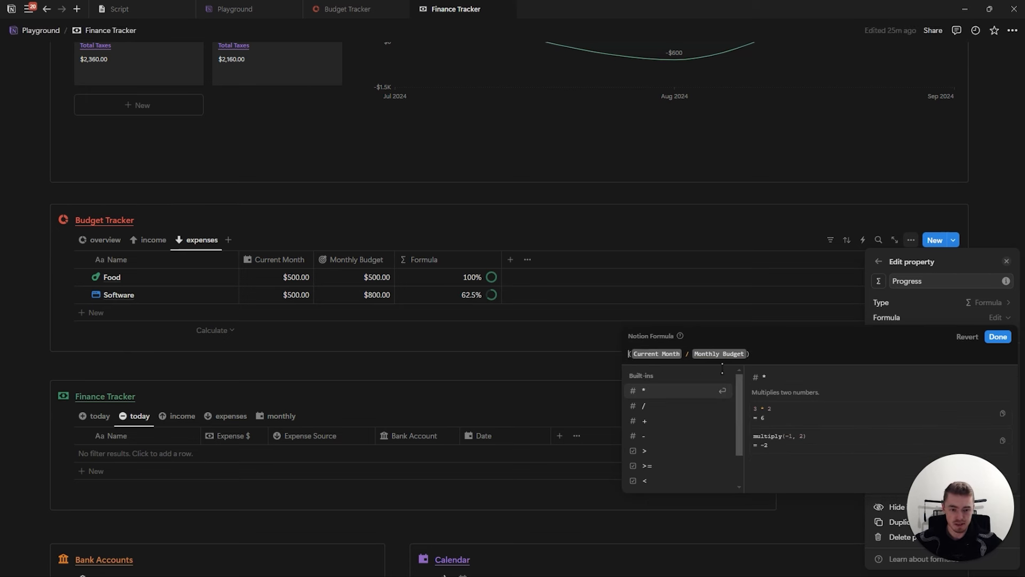
{"action": "type", "text": "round"}
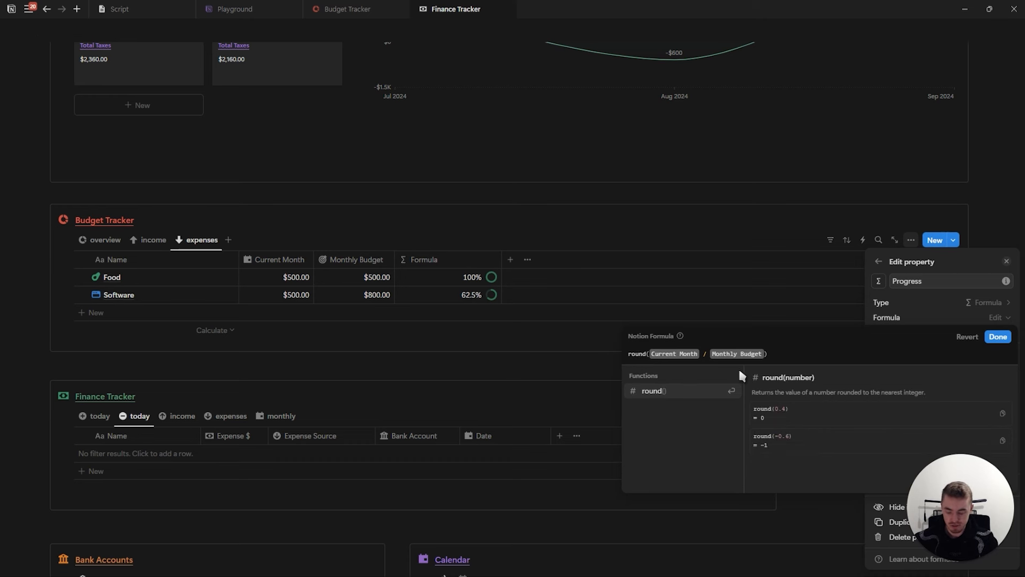
{"action": "type", "text": "("}
{"action": "left_click", "coordinate": [807, 356]}
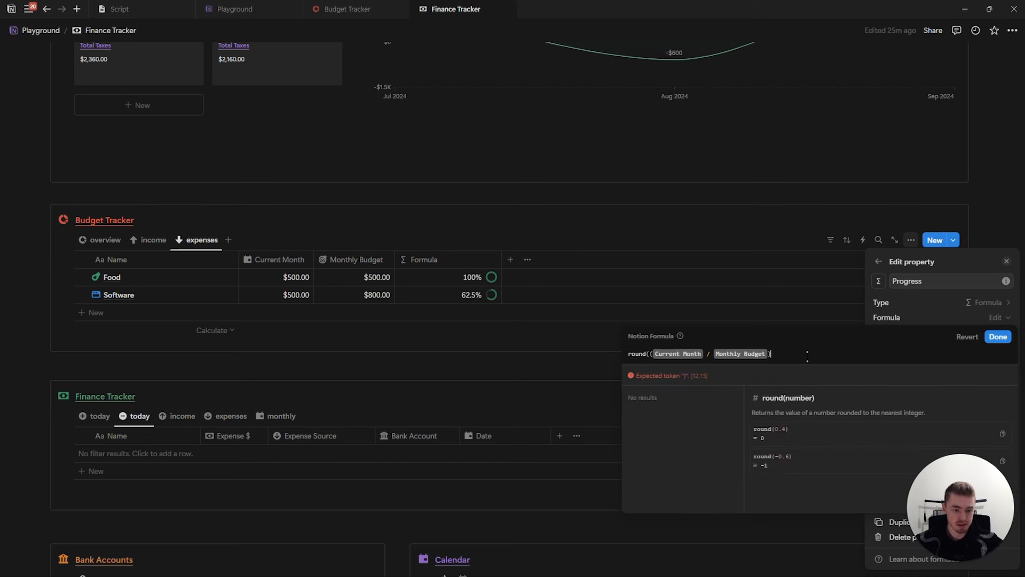
{"action": "type", "text": "*100"}
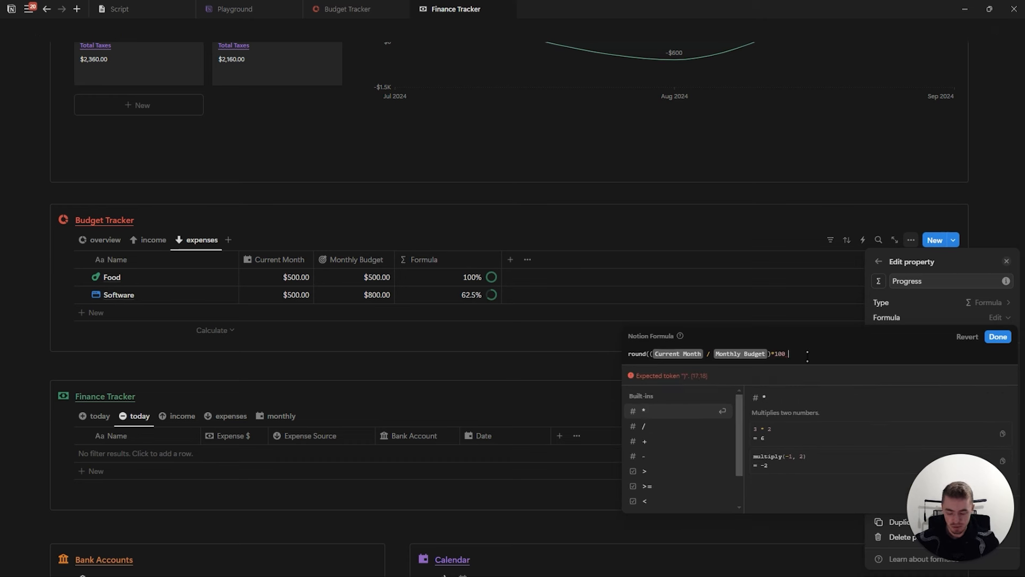
{"action": "key", "text": "BackSpace"}
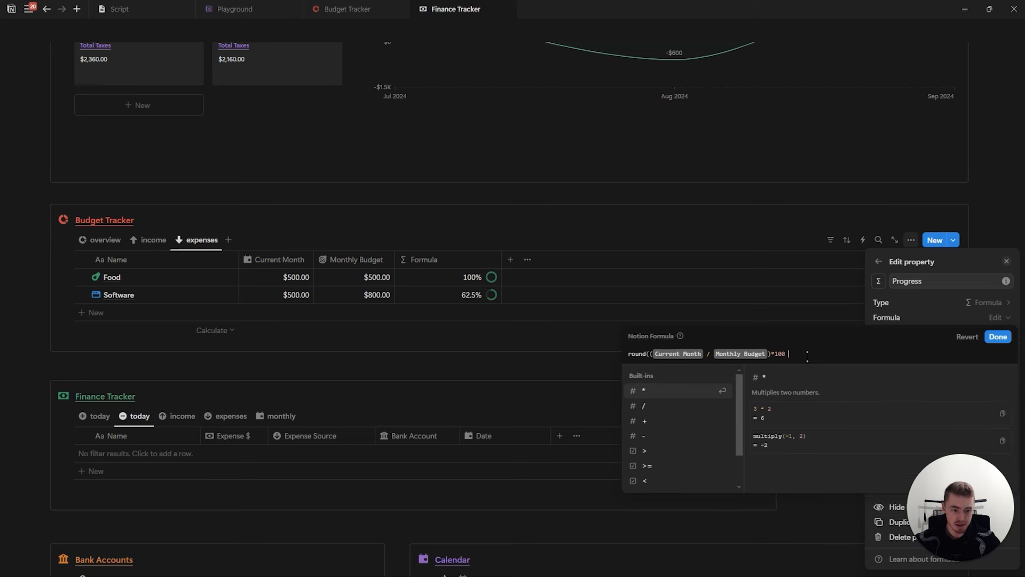
{"action": "type", "text": "/100"}
{"action": "left_click", "coordinate": [998, 336]}
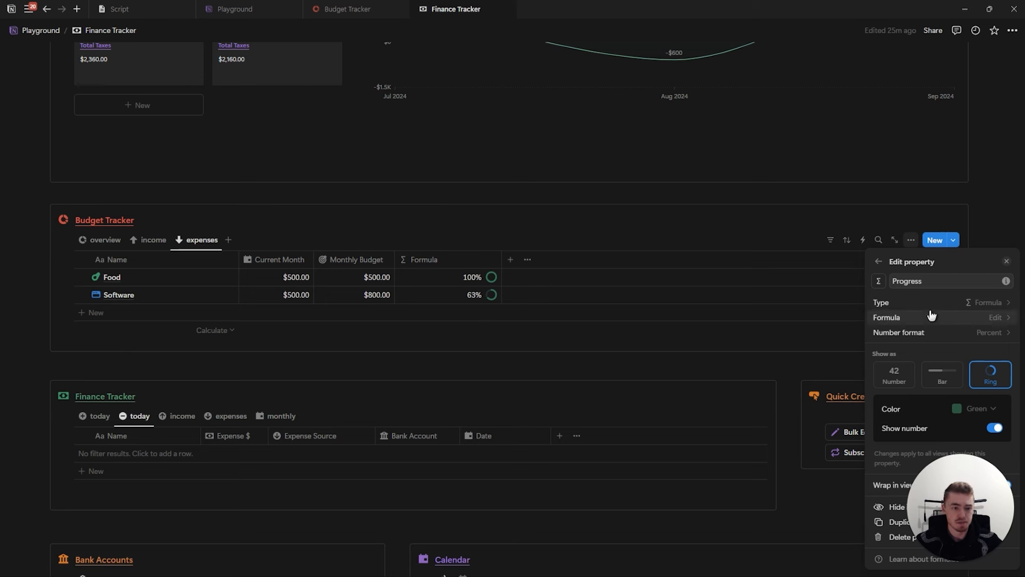
Give the expenses table's Progress property a circular chart icon and close its settings
{"action": "left_click", "coordinate": [928, 282]}
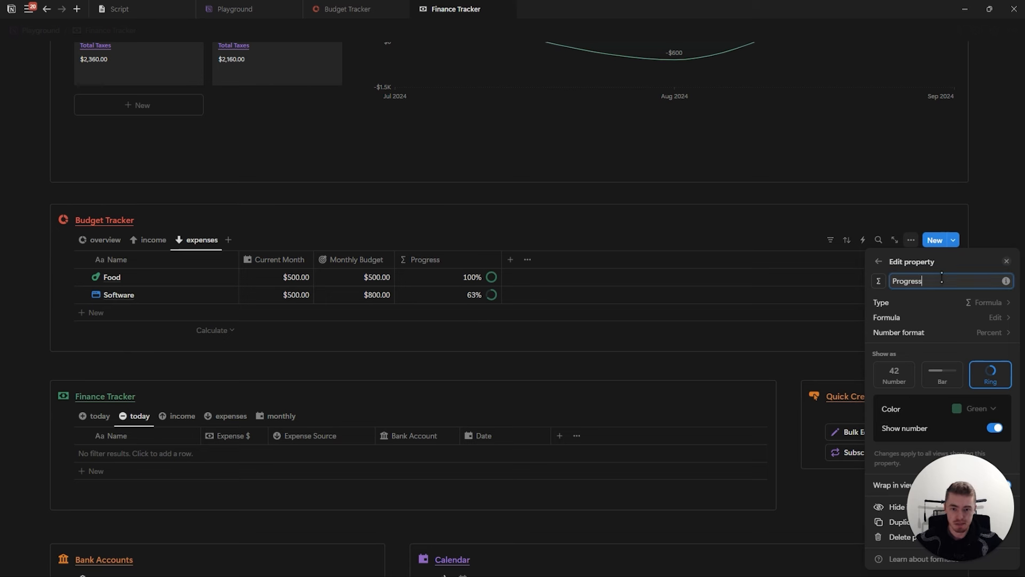
{"action": "left_click", "coordinate": [879, 281]}
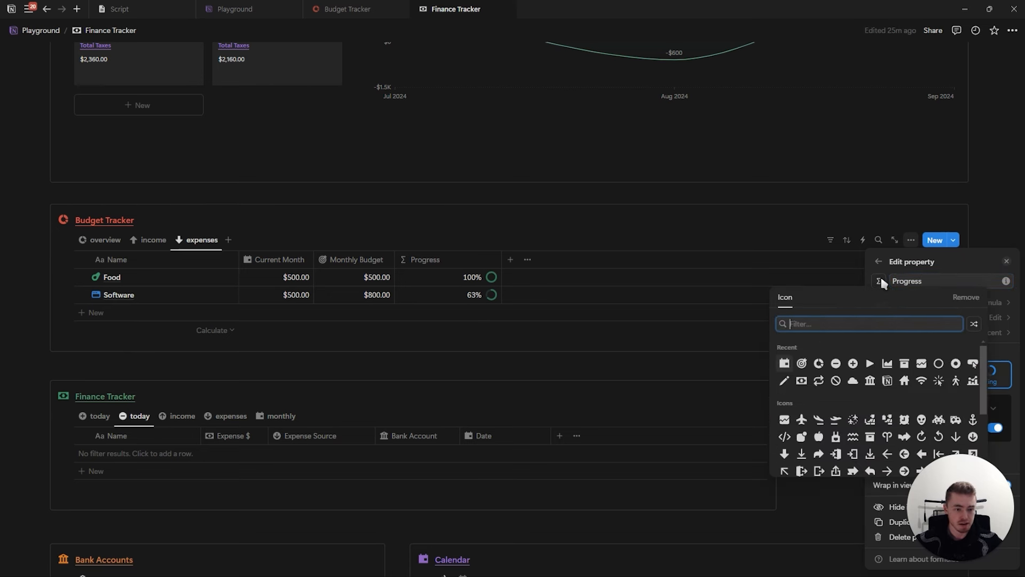
{"action": "left_click", "coordinate": [819, 363]}
{"action": "key", "text": "Escape"}
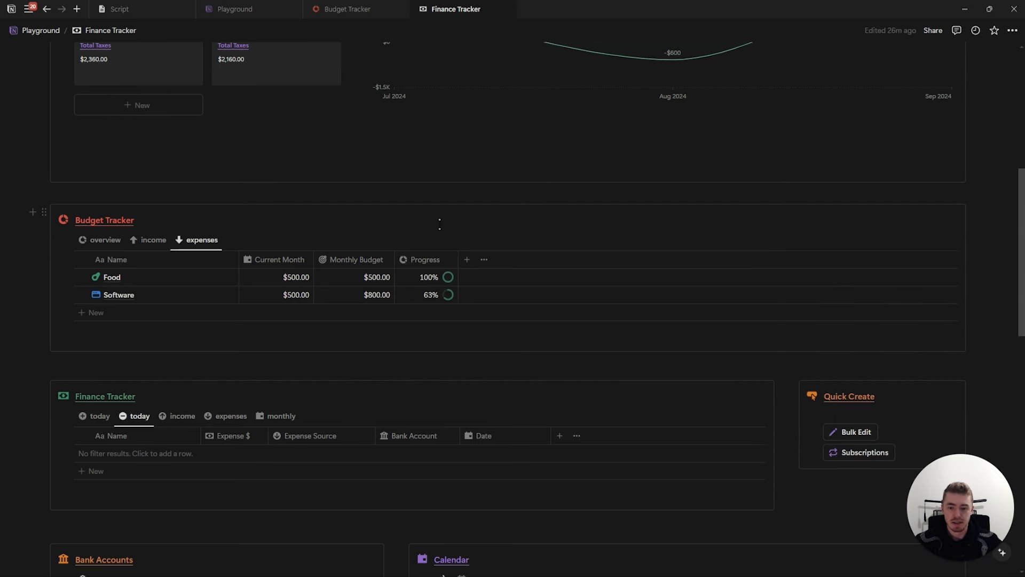
Copy the complete Progress formula from the Software row of the expenses table
{"action": "left_click", "coordinate": [436, 297]}
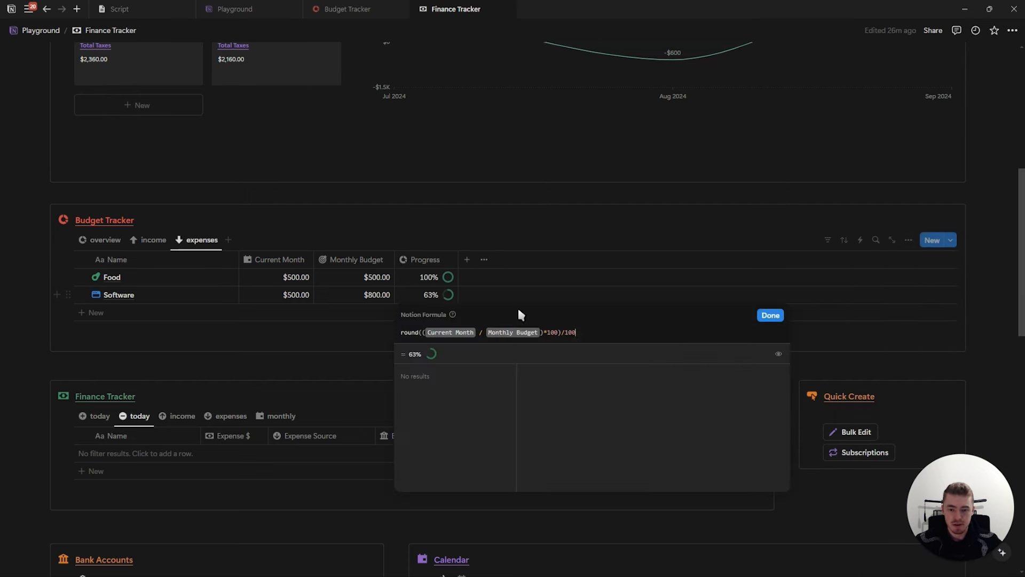
{"action": "key", "text": "ctrl+a"}
{"action": "key", "text": "ctrl+c"}
{"action": "key", "text": "Escape"}
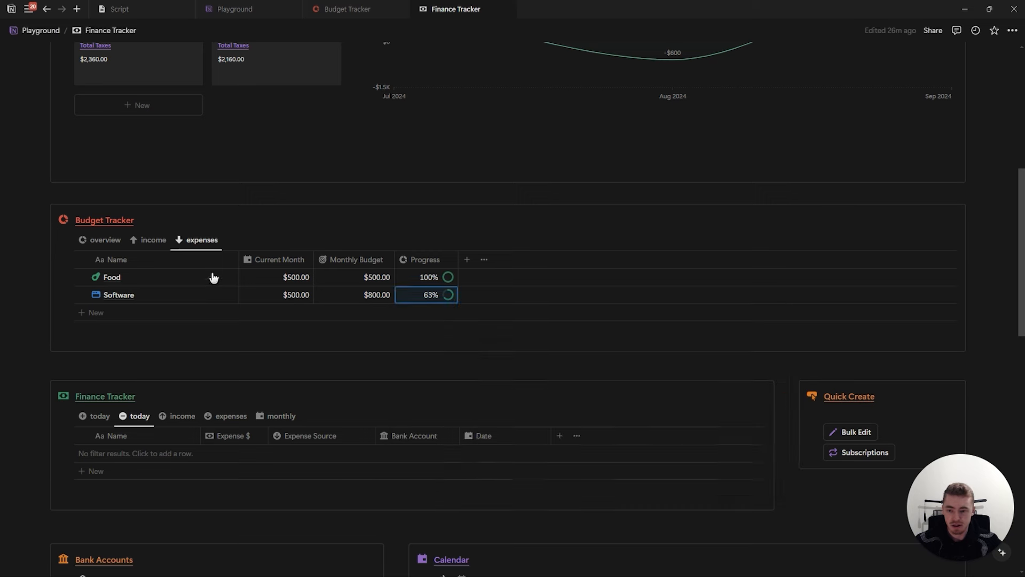
Add a formula property named Progress to the Budget Tracker's income table and give it the circular chart icon
{"action": "left_click", "coordinate": [150, 240]}
{"action": "left_click", "coordinate": [397, 259]}
{"action": "type", "text": "form"}
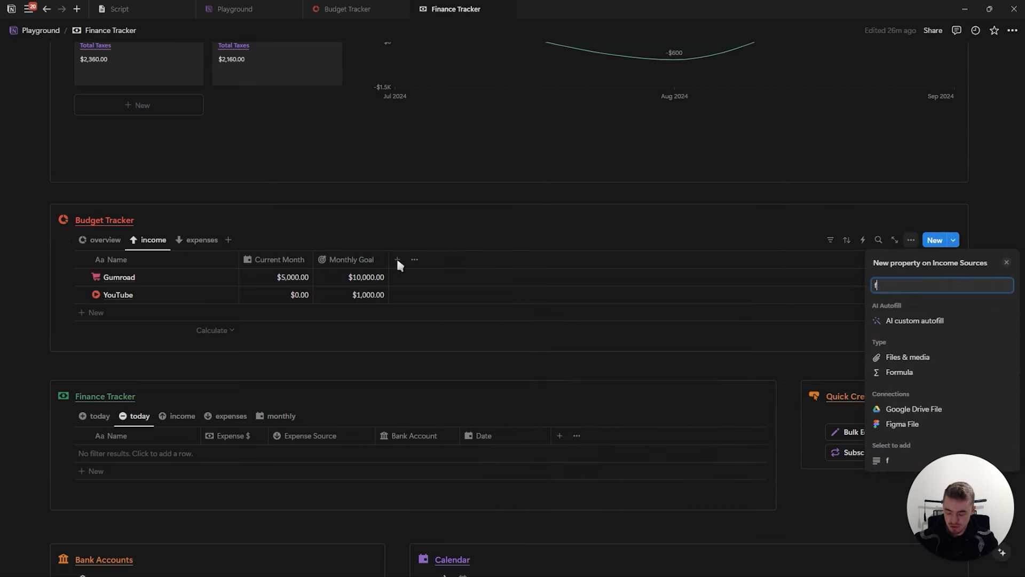
{"action": "key", "text": "Return"}
{"action": "type", "text": "Progress"}
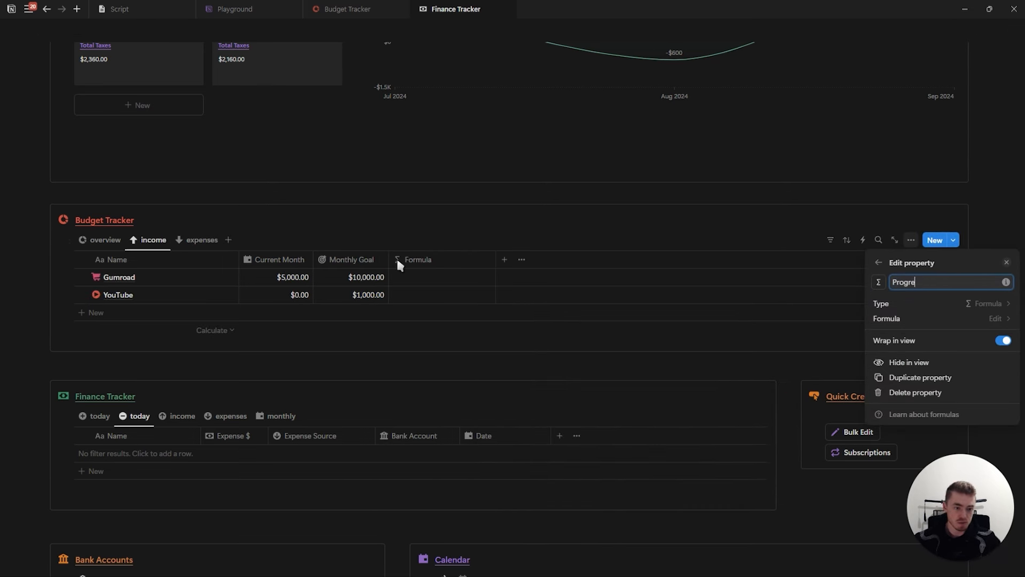
{"action": "left_click", "coordinate": [878, 282]}
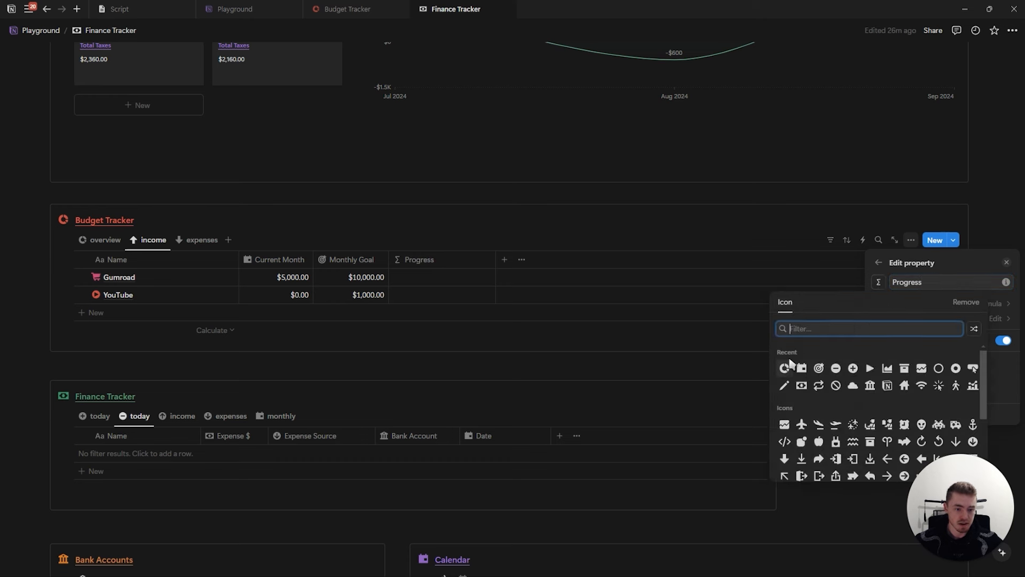
{"action": "left_click", "coordinate": [864, 357]}
Paste the copied formula into the income table's Progress property, replace Monthly Budget with Monthly Goal, and save it
{"action": "left_click", "coordinate": [955, 320]}
{"action": "key", "text": "ctrl+v"}
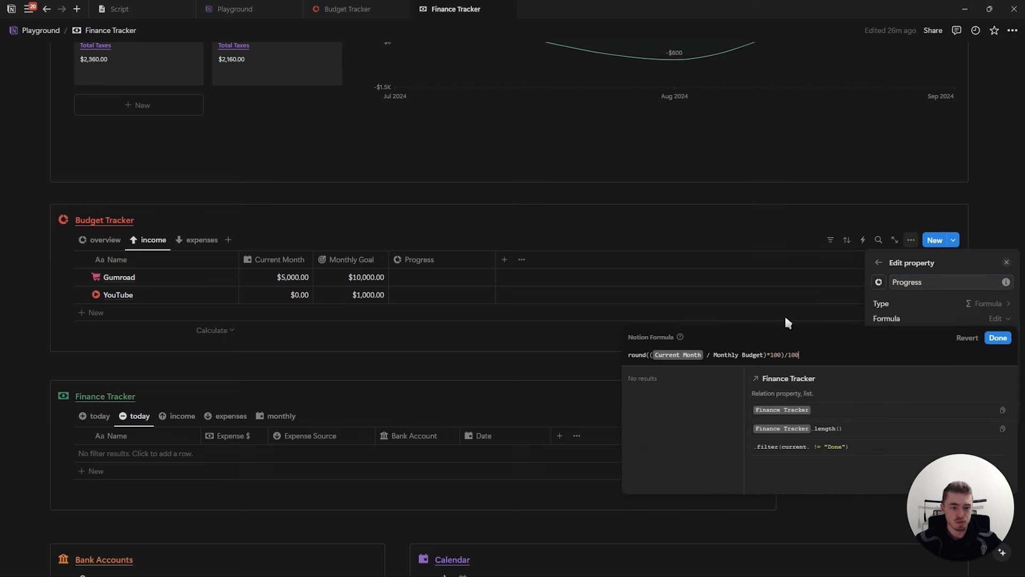
{"action": "left_click_drag", "start_coordinate": [714, 355], "coordinate": [749, 355]}
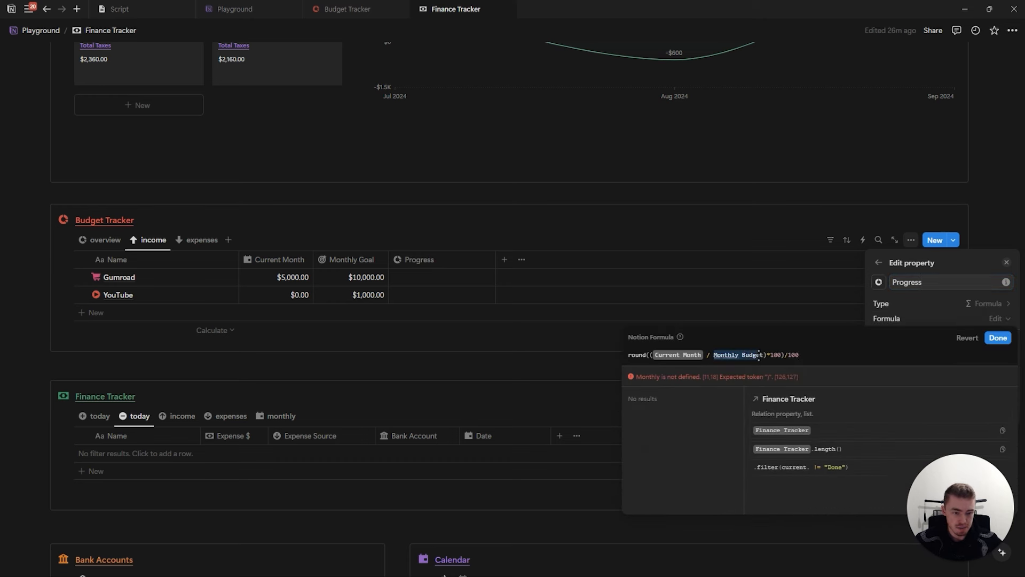
{"action": "key", "text": "BackSpace"}
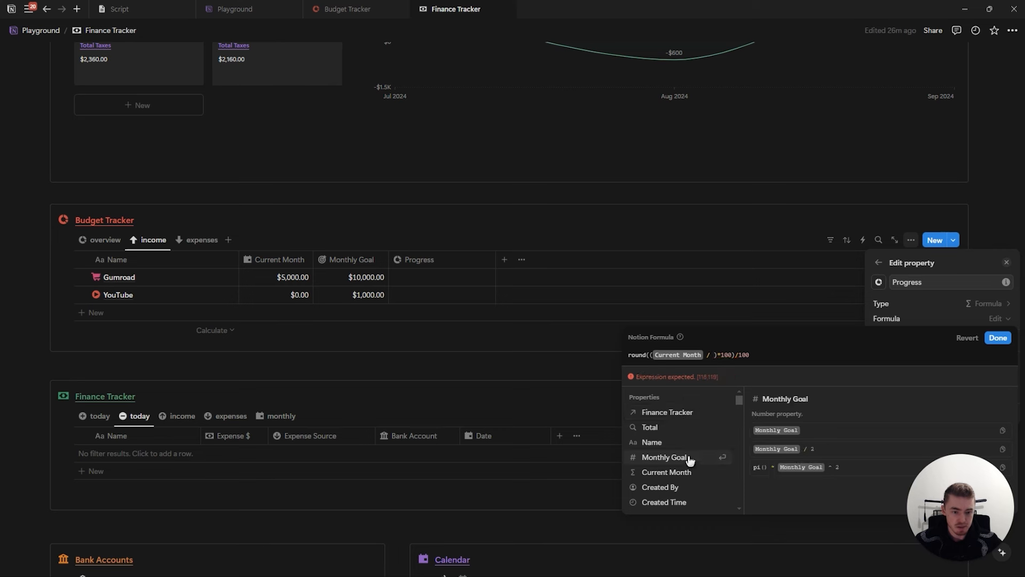
{"action": "left_click", "coordinate": [687, 456]}
{"action": "left_click", "coordinate": [998, 339]}
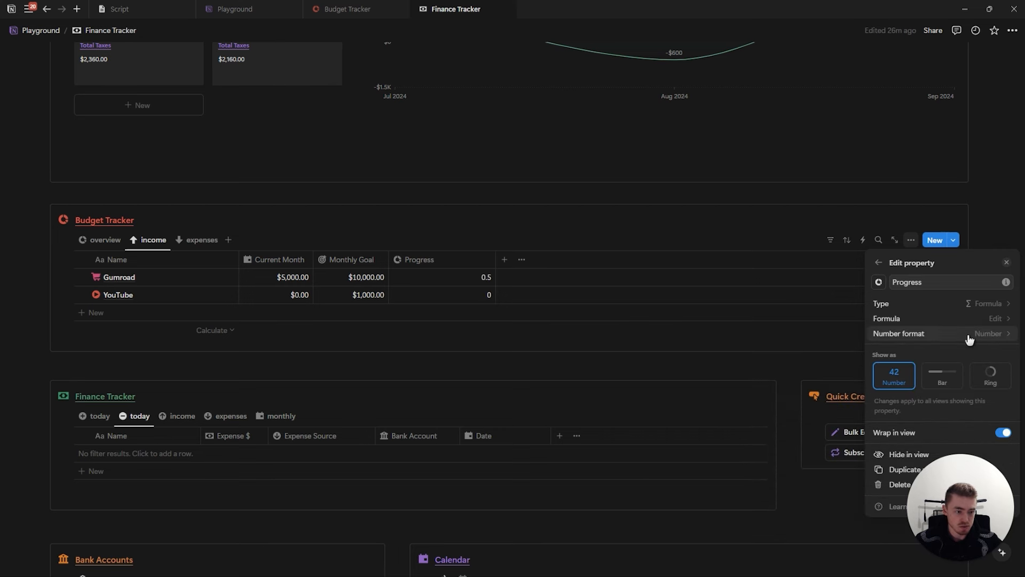
Set the income table's Progress number format to Percent, show it as a ring, and close its settings
{"action": "left_click", "coordinate": [971, 334]}
{"action": "left_click", "coordinate": [940, 246]}
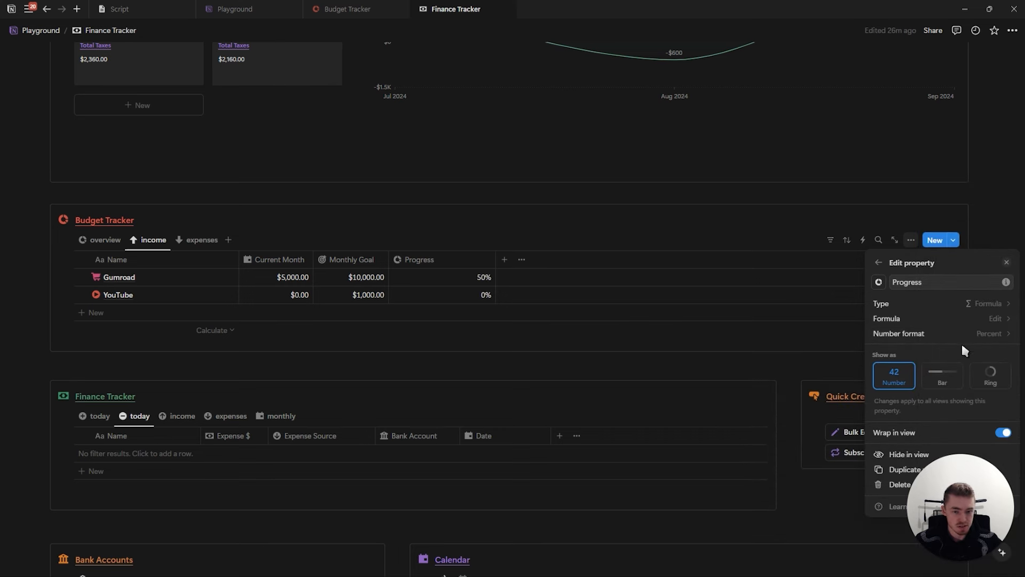
{"action": "left_click", "coordinate": [986, 381]}
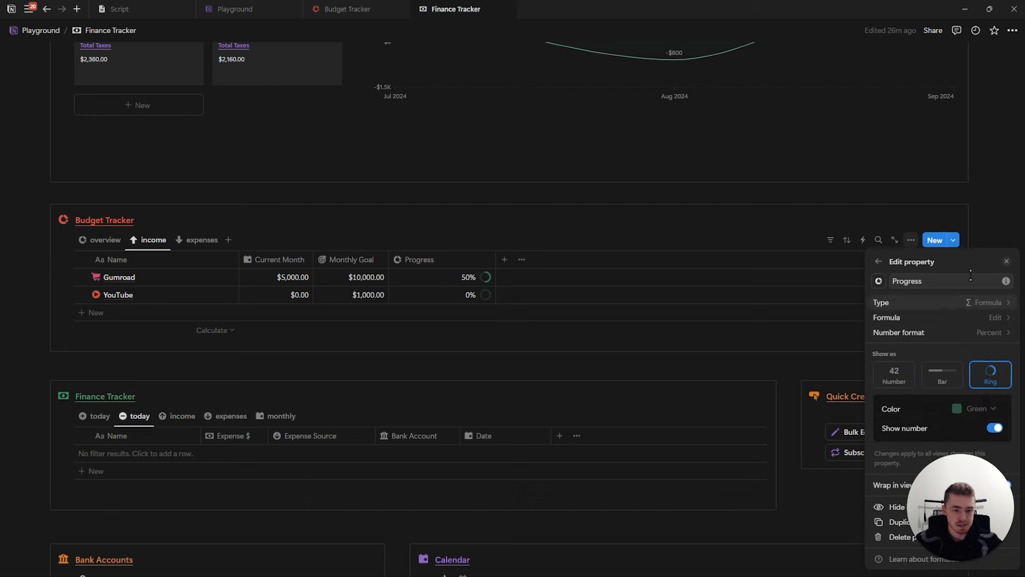
{"action": "left_click", "coordinate": [1006, 262]}
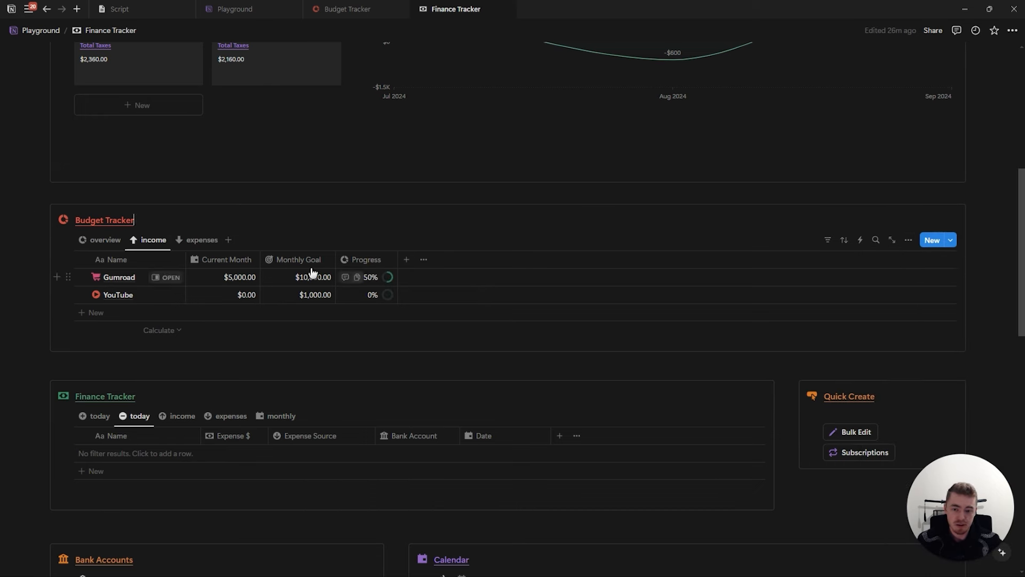
Check the reference Budget Tracker page's income and expenses views, and add a formula property named Remaining to the Finance Tracker page's expenses table
{"action": "left_click", "coordinate": [199, 240]}
{"action": "left_click", "coordinate": [359, 11]}
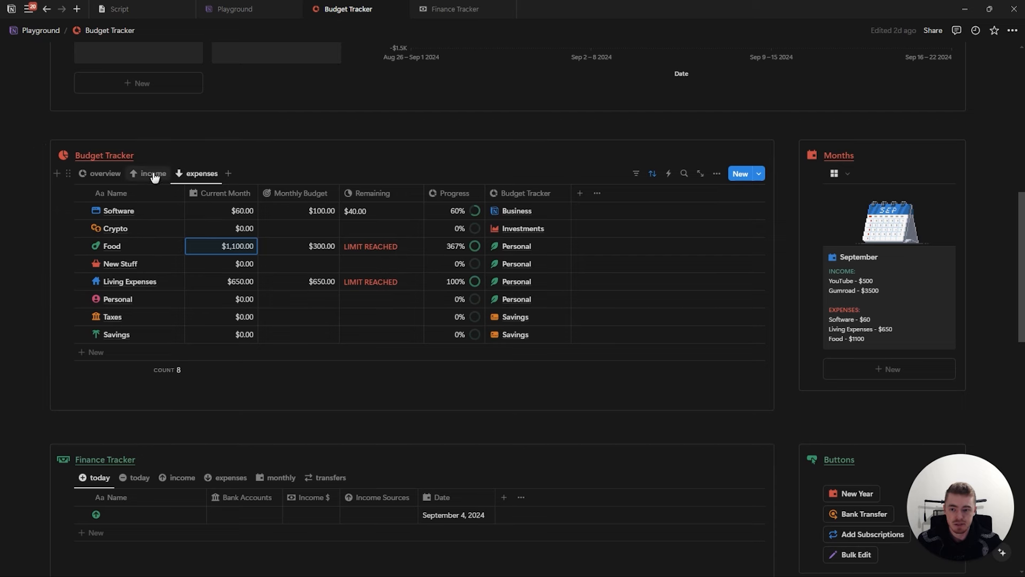
{"action": "left_click", "coordinate": [151, 173]}
{"action": "left_click", "coordinate": [199, 173]}
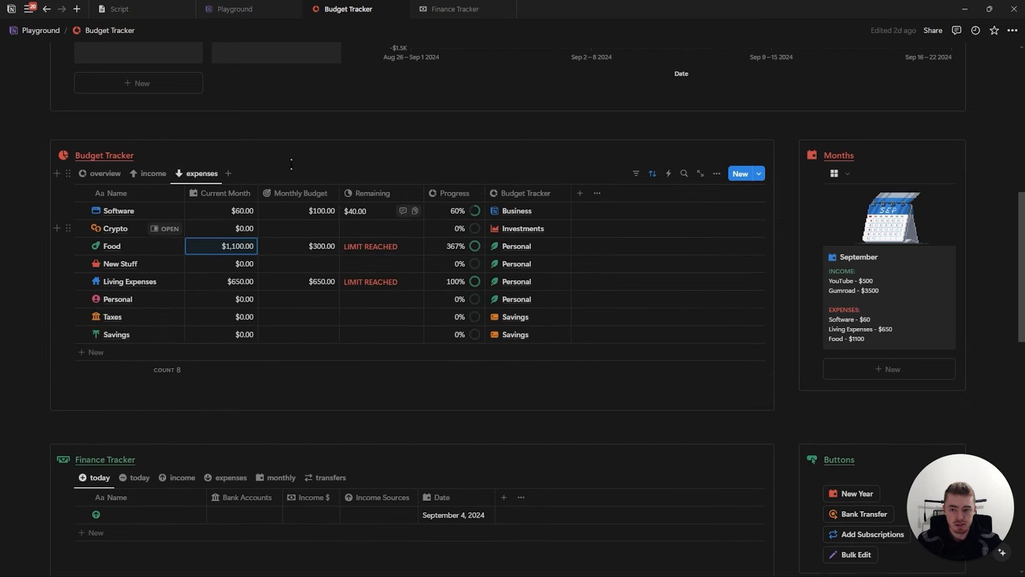
{"action": "left_click", "coordinate": [451, 10]}
{"action": "left_click", "coordinate": [413, 261]}
{"action": "type", "text": "for"}
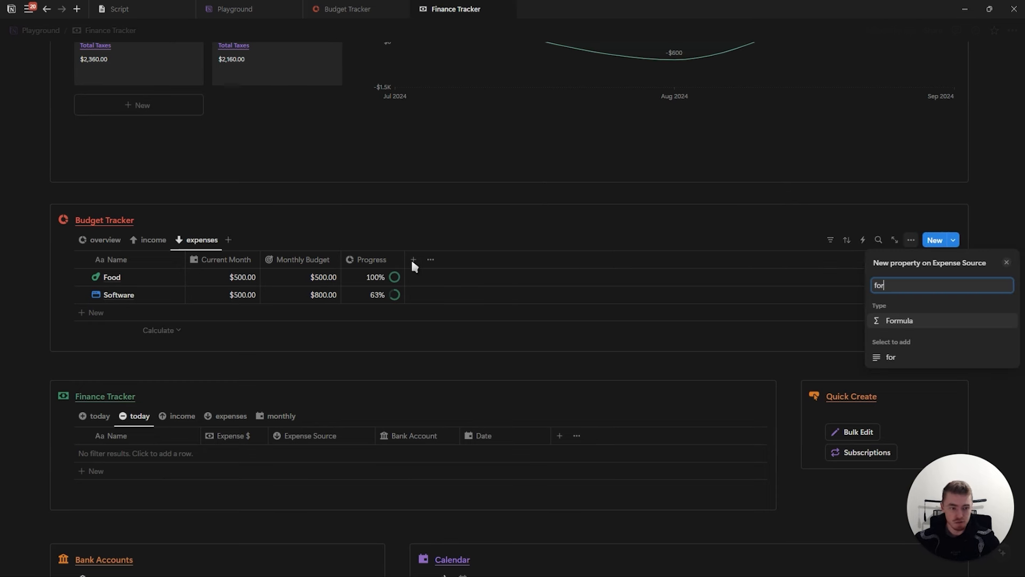
{"action": "key", "text": "Return"}
{"action": "type", "text": "Remaining"}
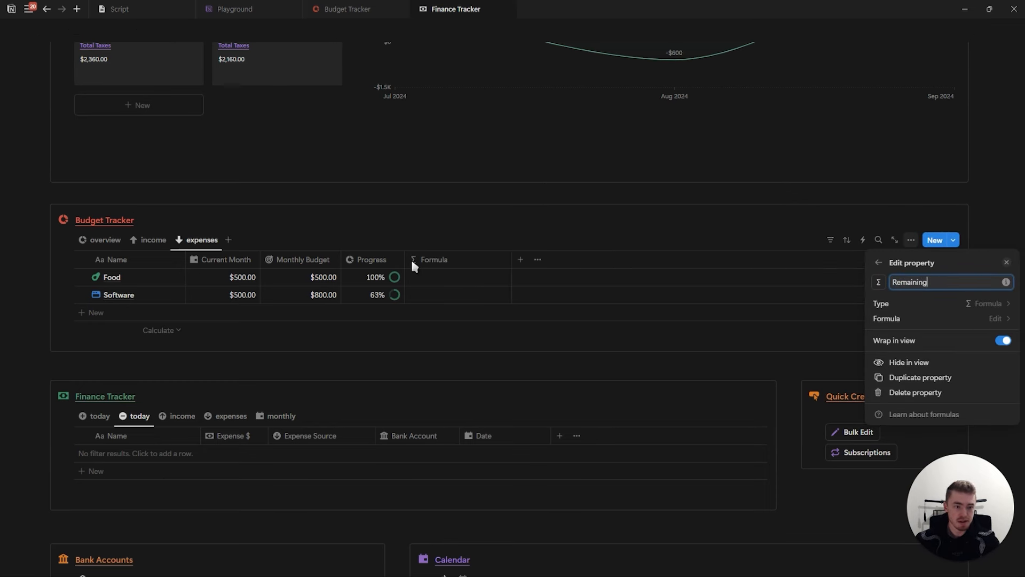
Give the expenses table's Remaining property a half-filled circle icon
{"action": "left_click", "coordinate": [877, 286]}
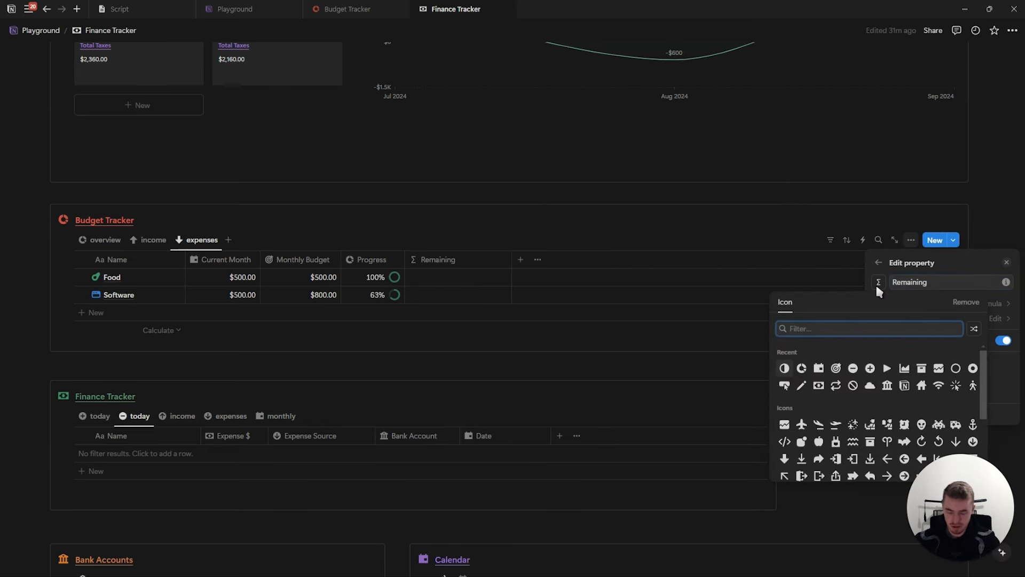
{"action": "type", "text": "cir"}
{"action": "left_click", "coordinate": [835, 354]}
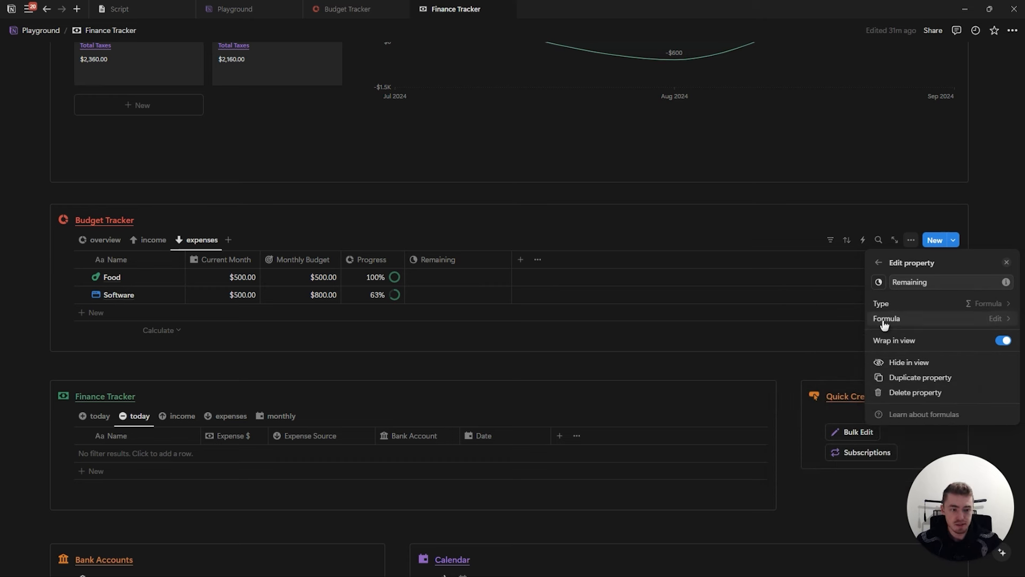
Open the formula editor of the expenses table's Remaining property
{"action": "left_click", "coordinate": [881, 319]}
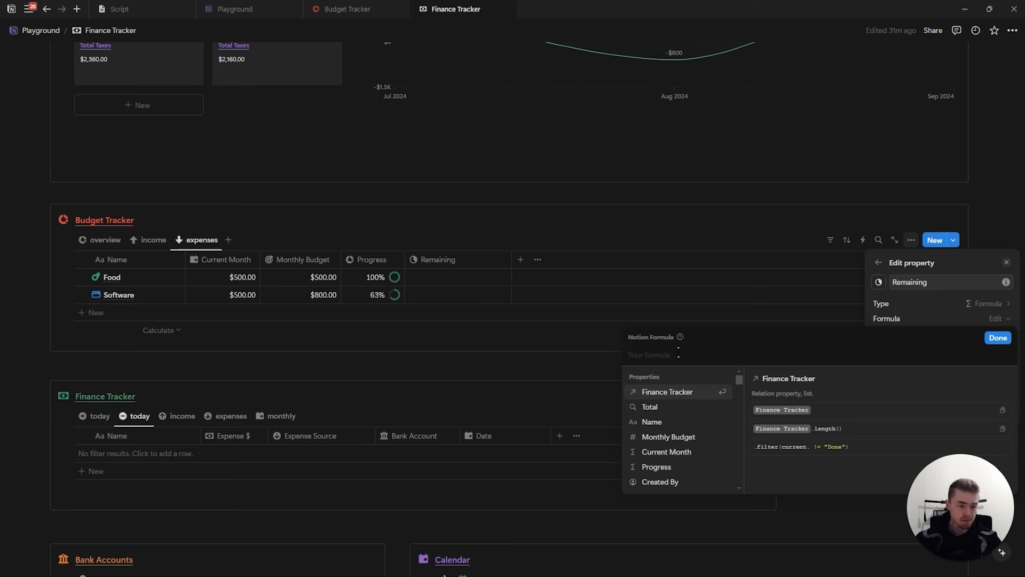
Start the Remaining formula with lets(), defining the variable budget as Monthly Budget - Current Month
{"action": "type", "text": "l"}
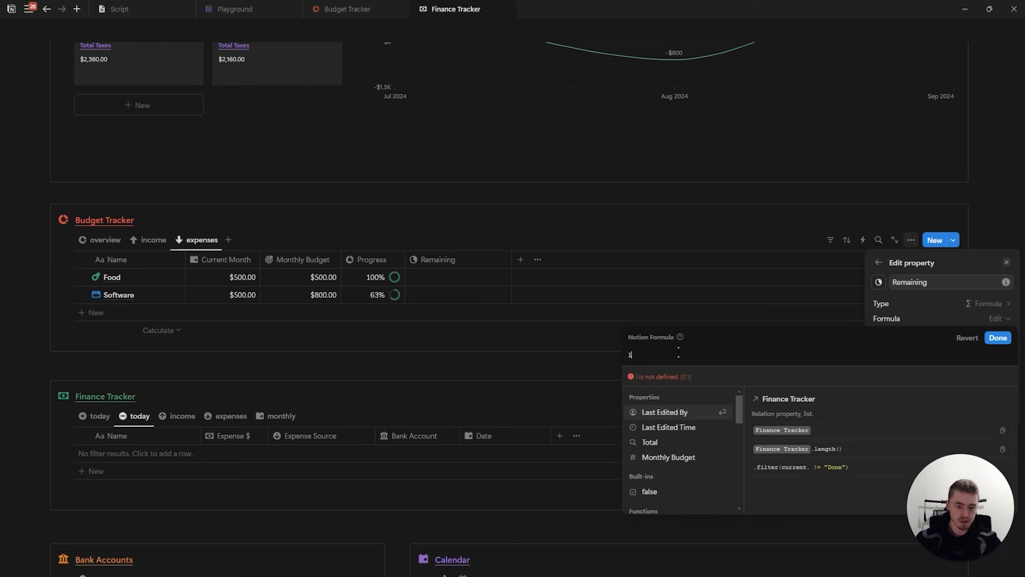
{"action": "type", "text": "ets("}
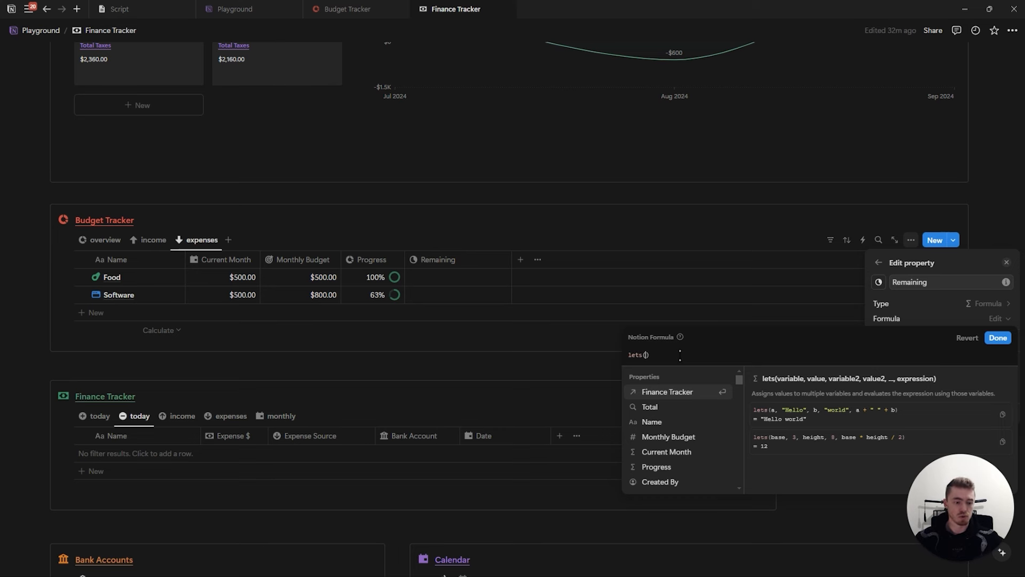
{"action": "type", "text": "budget,"}
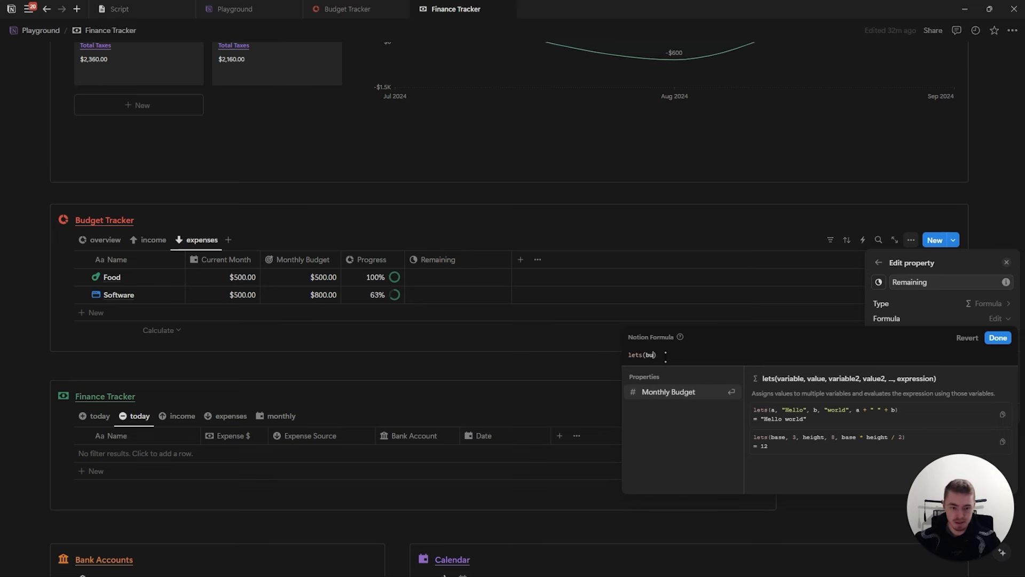
{"action": "key", "text": "shift+Return"}
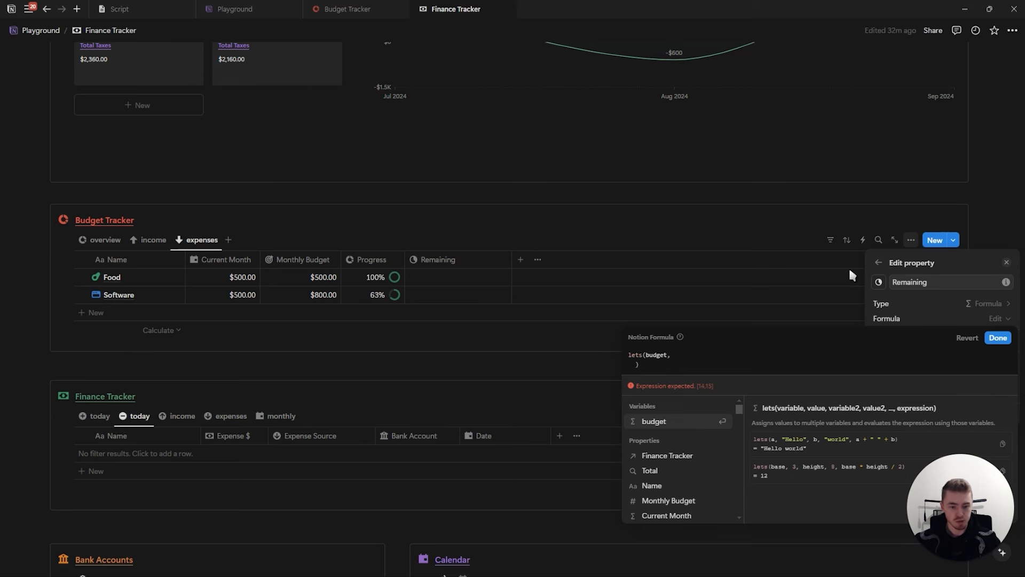
{"action": "type", "text": "mon"}
{"action": "key", "text": "Return"}
{"action": "type", "text": "-cur"}
{"action": "key", "text": "Return"}
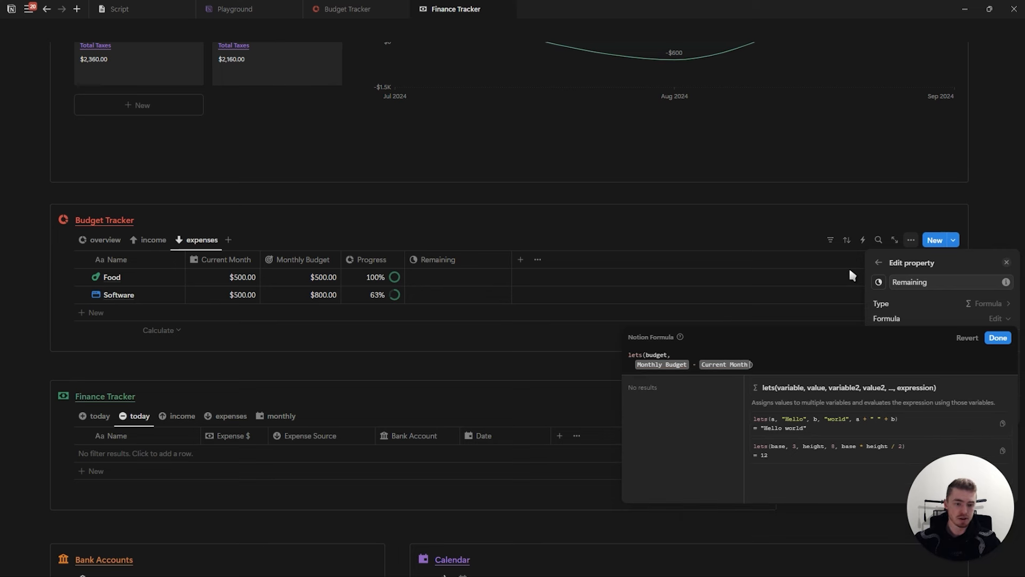
{"action": "type", "text": ","}
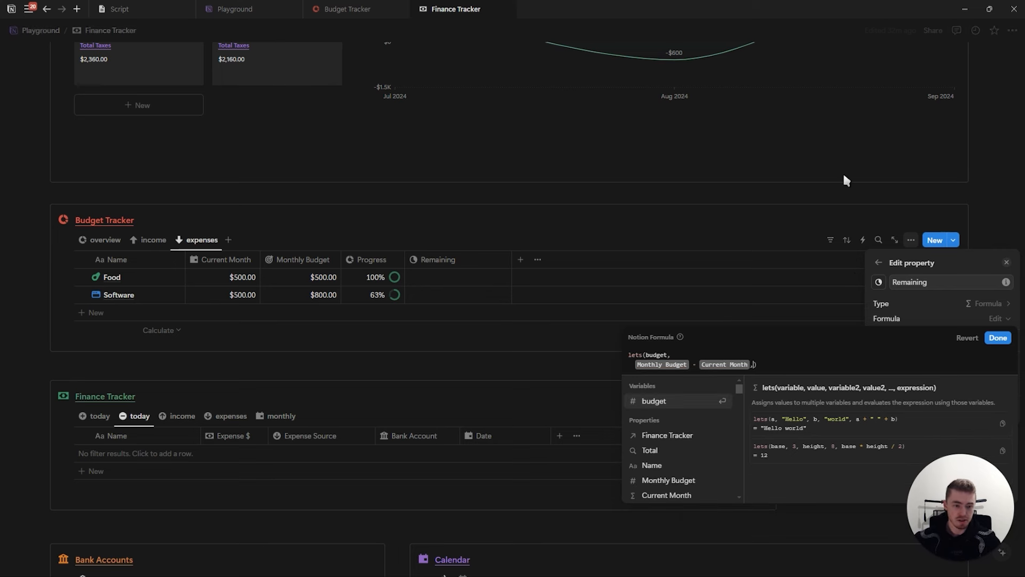
Add ifs(empty(Monthly Budget), "") below the budget variable inside lets(), separated by blank lines, and save the formula
{"action": "key", "text": "shift+Return"}
{"action": "key", "text": "shift+Return"}
{"action": "key", "text": "shift+Return"}
{"action": "key", "text": "shift+Return"}
{"action": "key", "text": "shift+Return"}
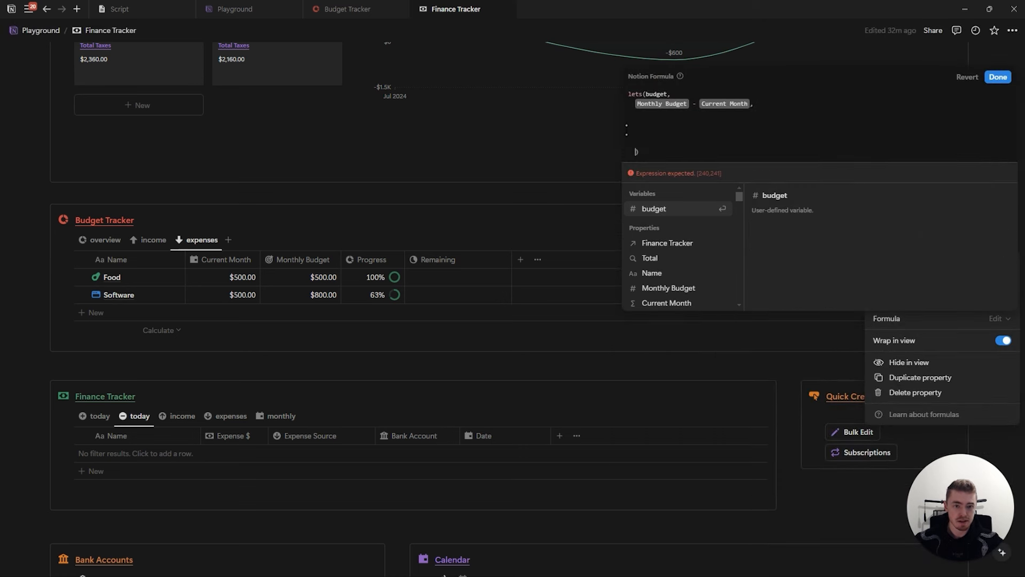
{"action": "type", "text": "ifs(empty("}
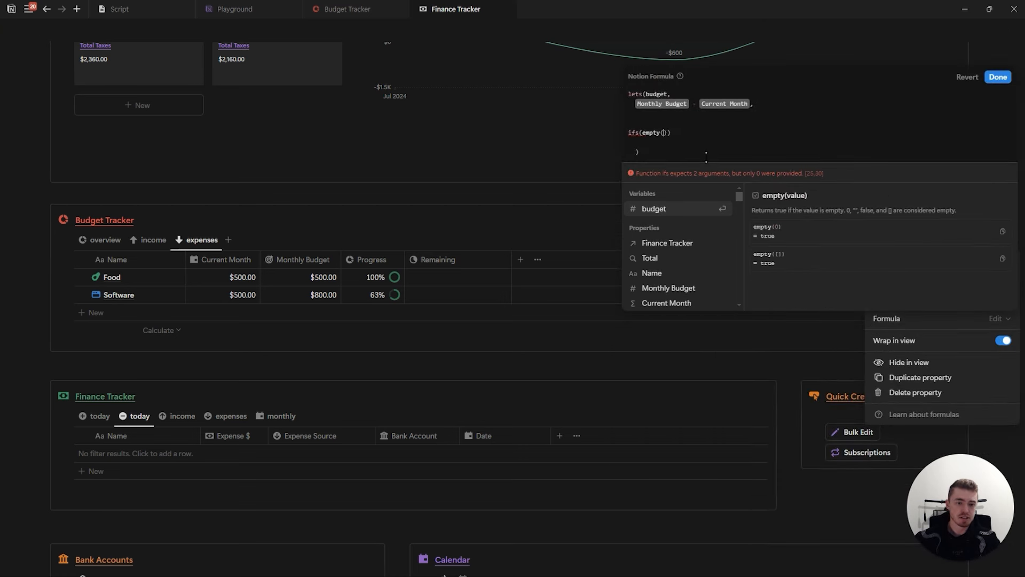
{"action": "left_click", "coordinate": [669, 288]}
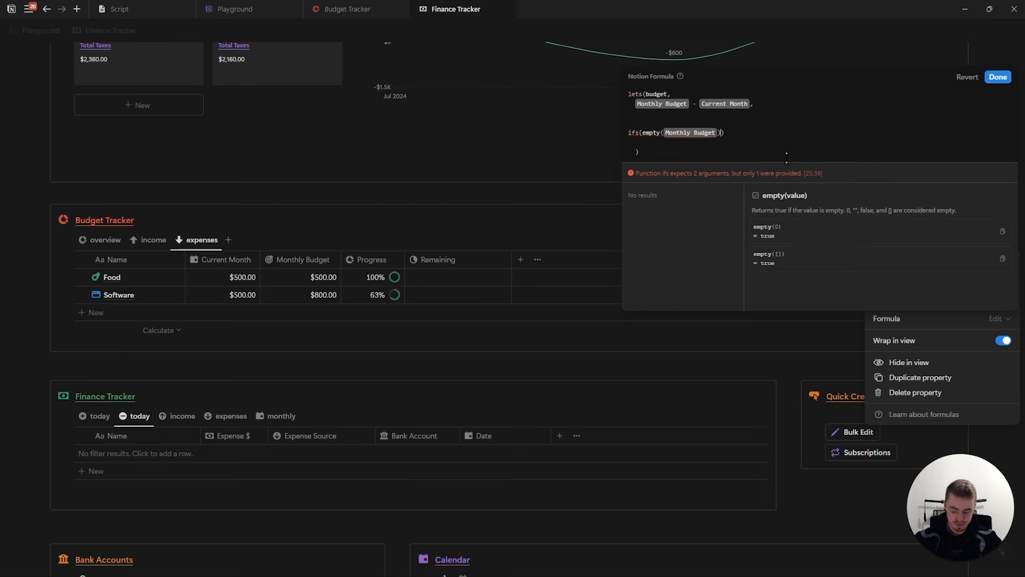
{"action": "key", "text": "Right"}
{"action": "type", "text": ", \"\""}
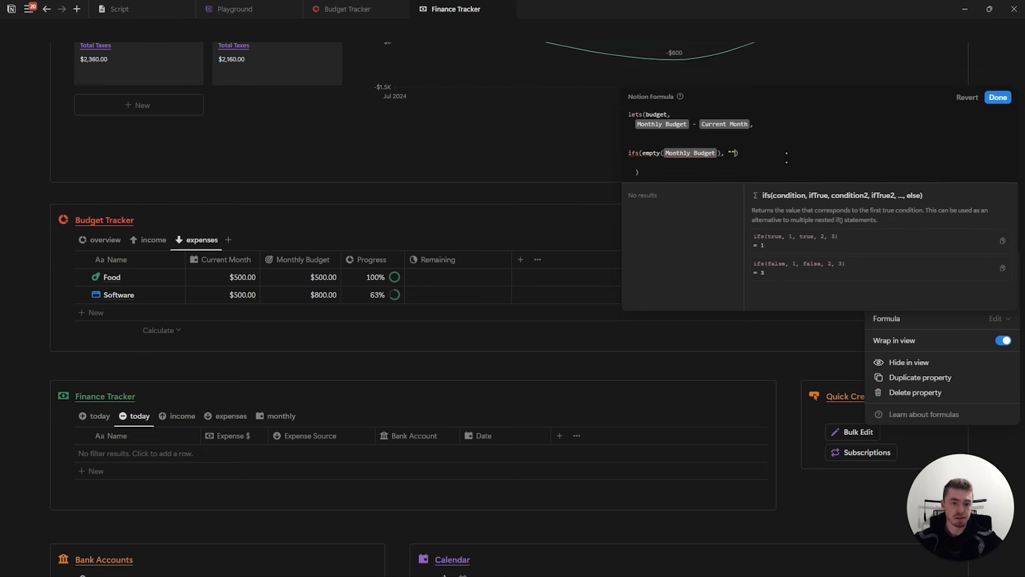
{"action": "left_click", "coordinate": [998, 98]}
Add an unnamed row to the Budget Tracker expenses table and review the empty-budget condition in its Remaining formula
{"action": "left_click", "coordinate": [287, 307]}
{"action": "left_click", "coordinate": [300, 312]}
{"action": "key", "text": "Escape"}
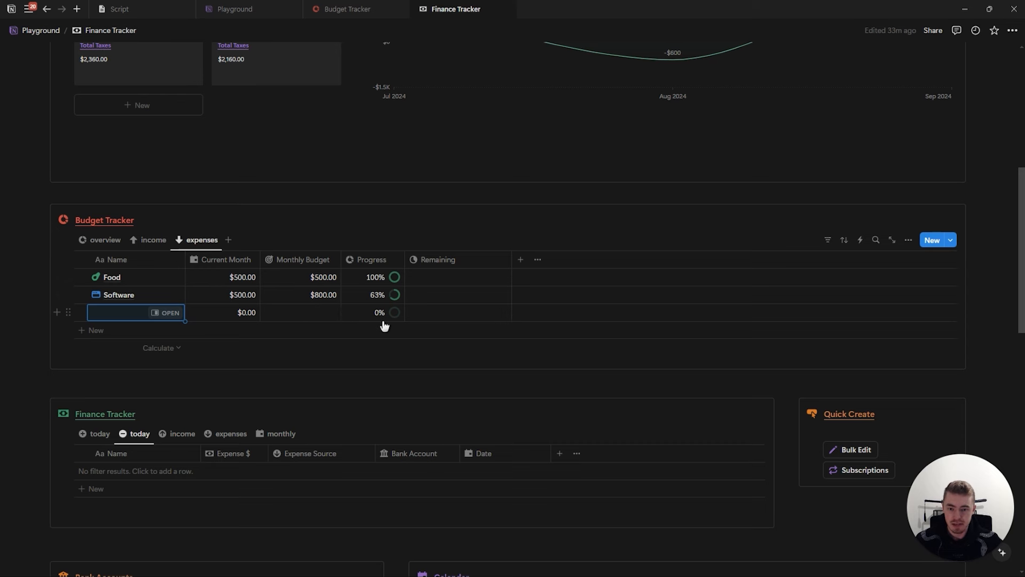
{"action": "left_click", "coordinate": [480, 313]}
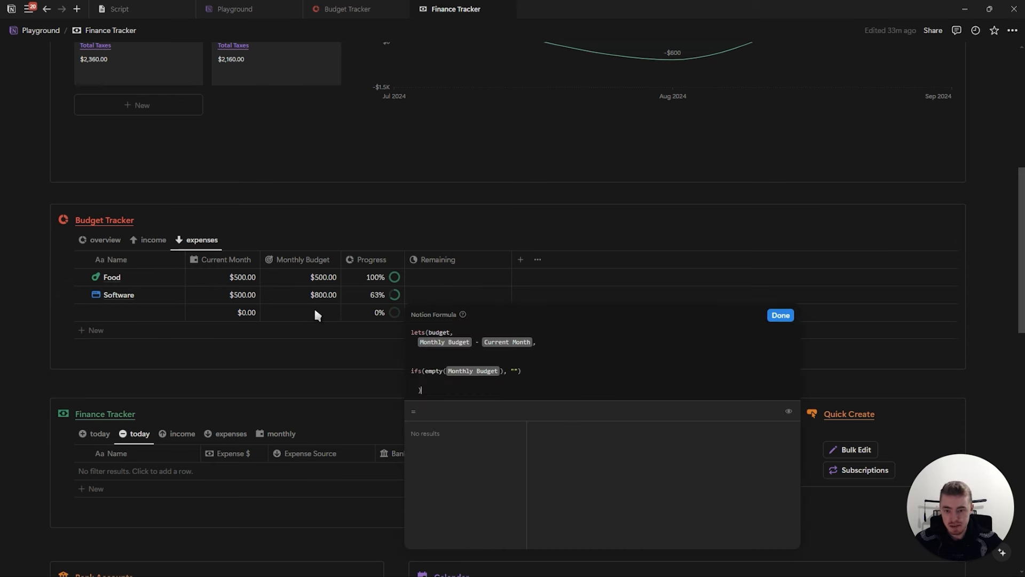
{"action": "left_click_drag", "start_coordinate": [530, 376], "coordinate": [399, 366]}
{"action": "left_click", "coordinate": [361, 308]}
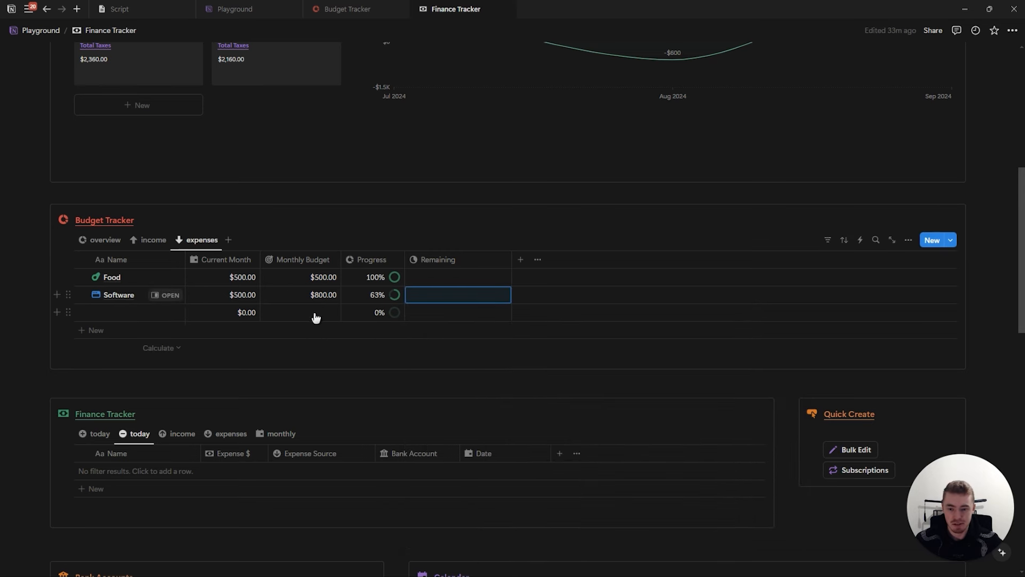
Reopen the Software row's Remaining formula and extend ifs() after "" with a comma and blank lines, putting the closing brackets on separate lines
{"action": "left_click", "coordinate": [436, 297]}
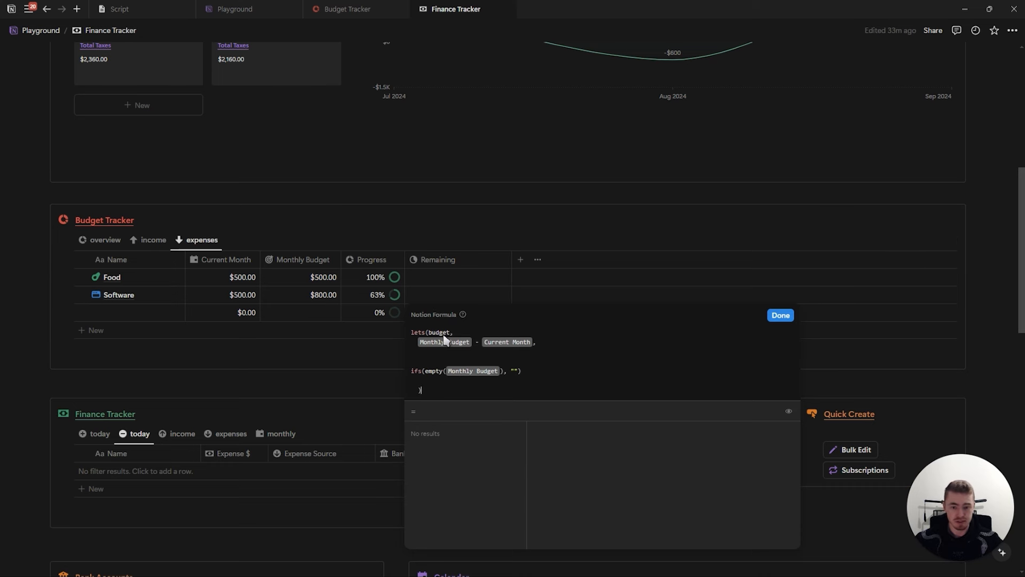
{"action": "type", "text": ","}
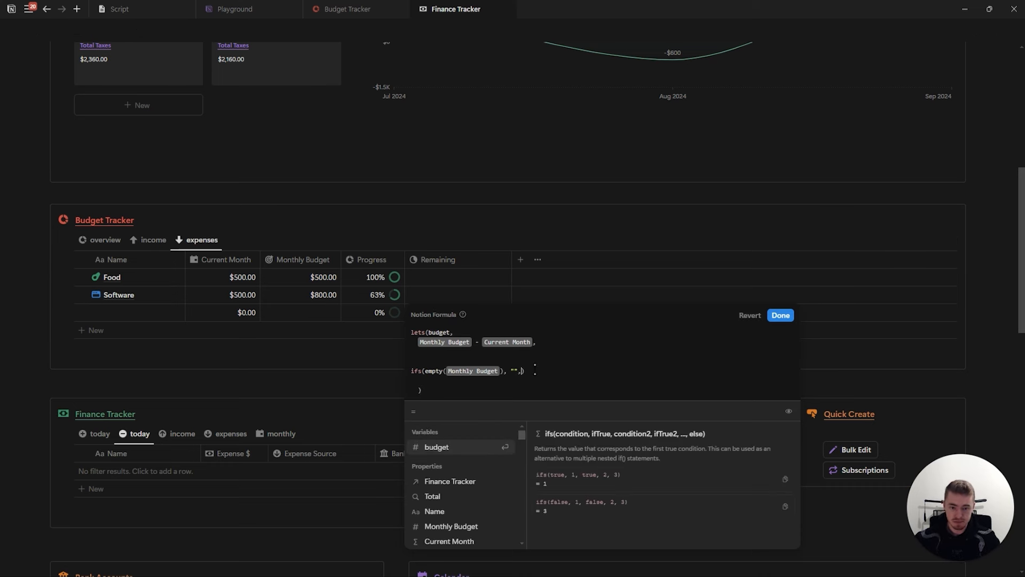
{"action": "key", "text": "shift+Return"}
{"action": "key", "text": "shift+Return"}
{"action": "key", "text": "shift+Return"}
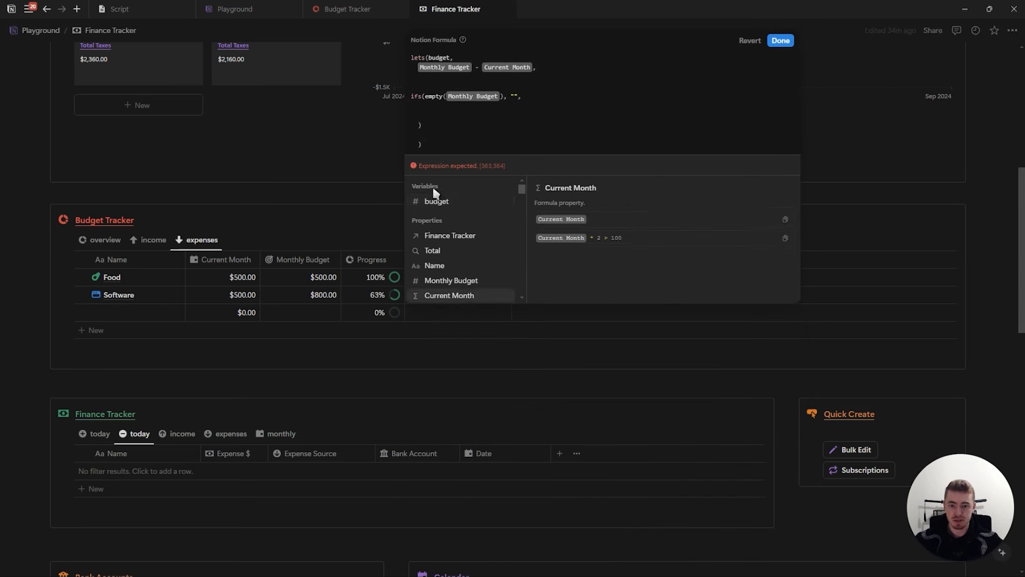
{"action": "left_click", "coordinate": [438, 137]}
{"action": "key", "text": "Delete"}
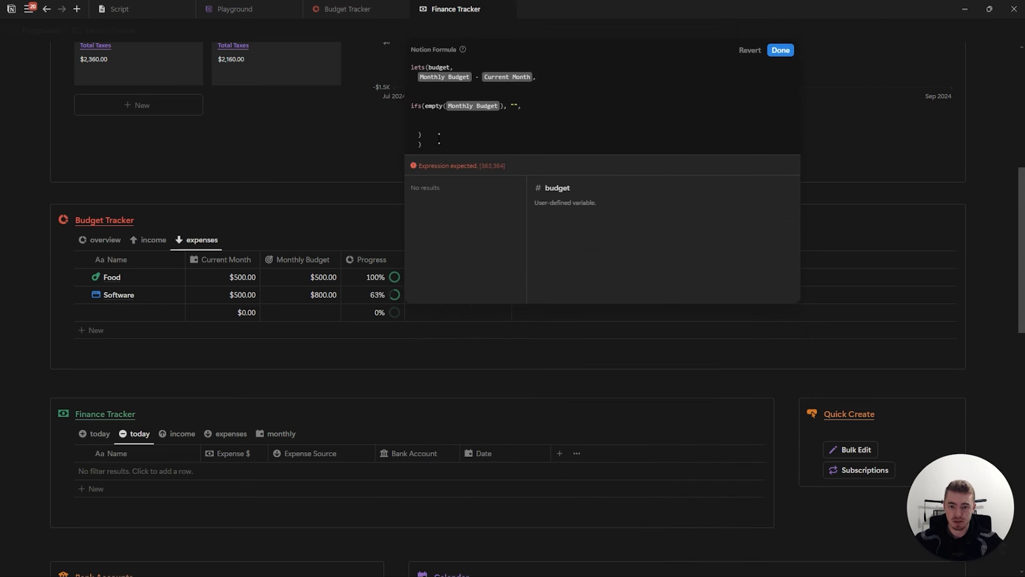
{"action": "left_click", "coordinate": [482, 122]}
{"action": "key", "text": "shift+Return"}
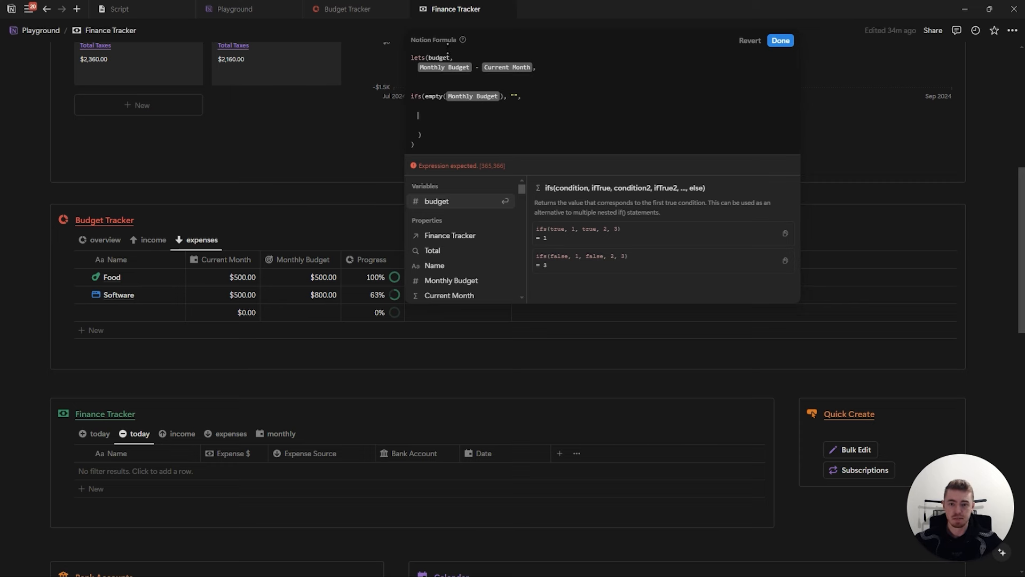
Add the condition budget > 0 with the result budget to the ifs() expression and save the formula
{"action": "double_click", "coordinate": [434, 57]}
{"action": "left_click", "coordinate": [453, 58]}
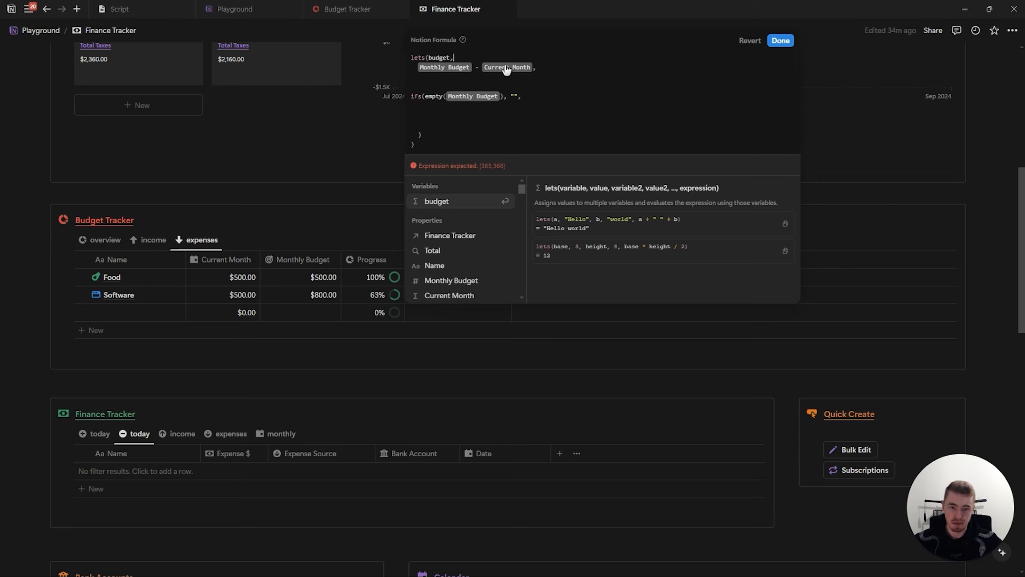
{"action": "type", "text": "budget"}
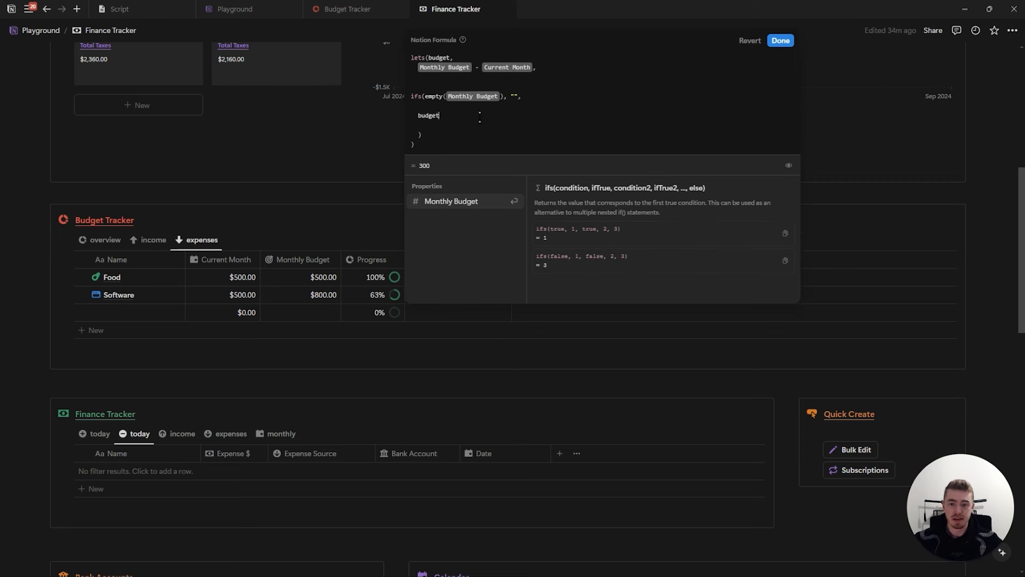
{"action": "type", "text": " > 0"}
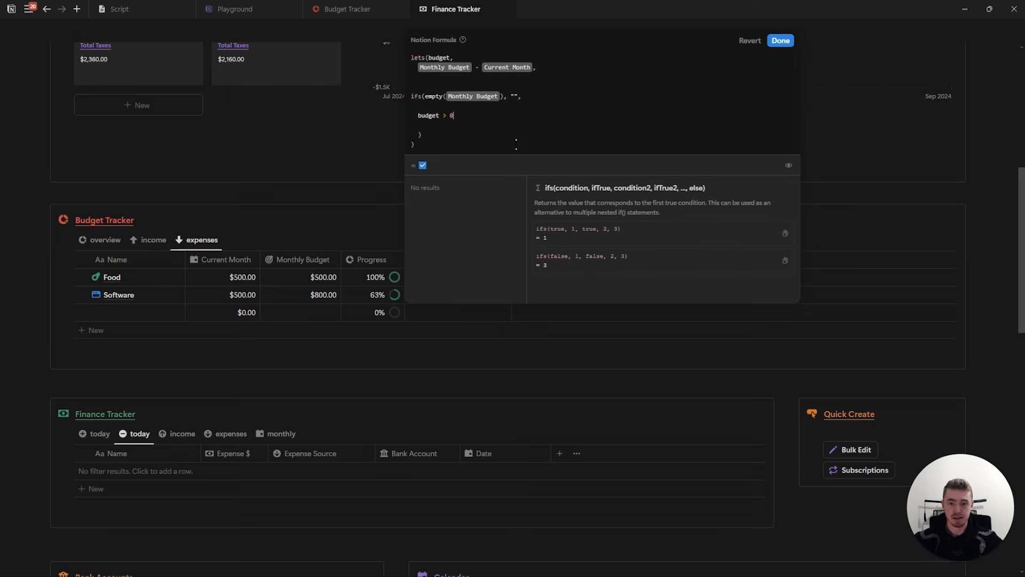
{"action": "type", "text": ","}
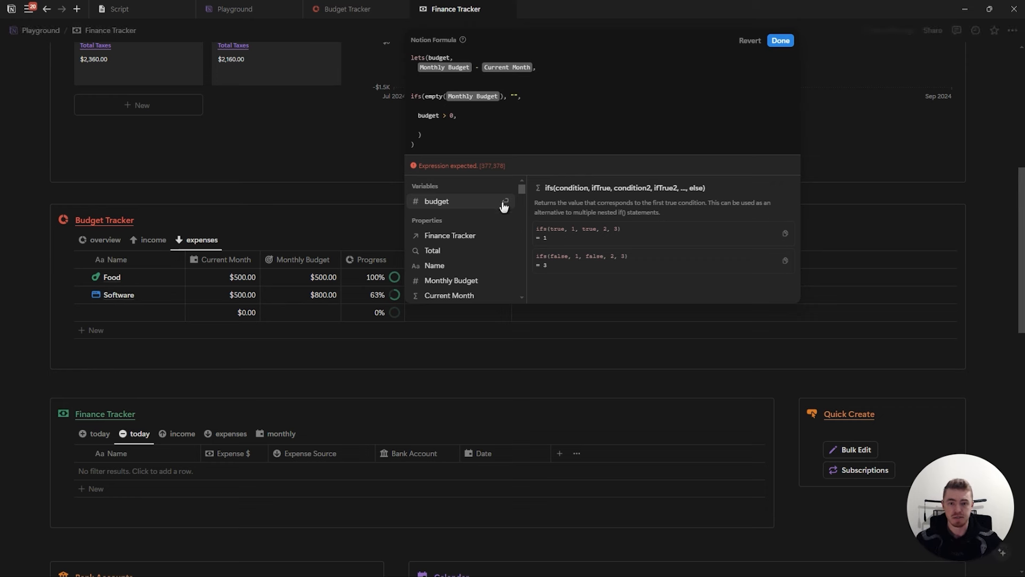
{"action": "type", "text": " budget"}
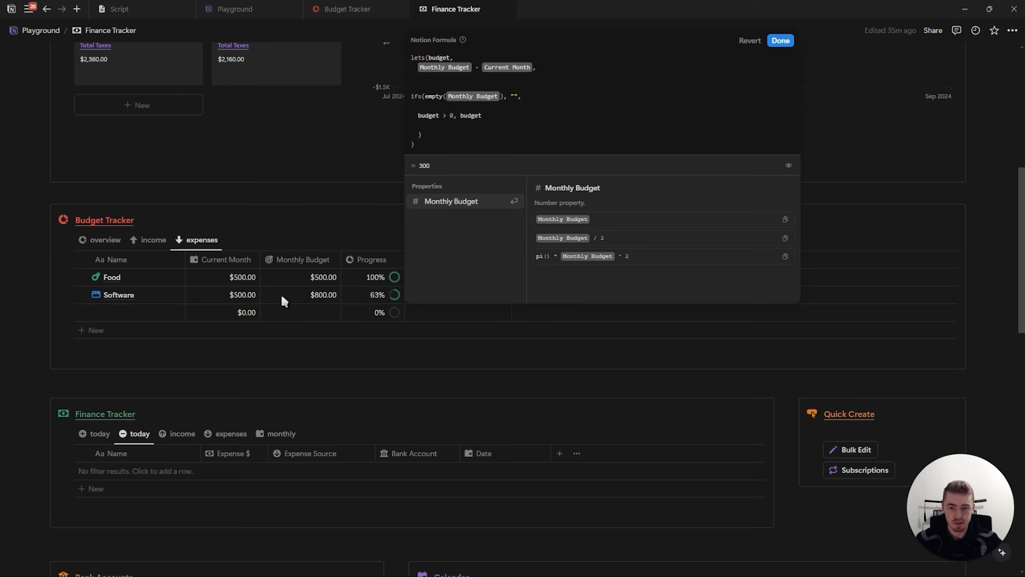
{"action": "left_click", "coordinate": [781, 41]}
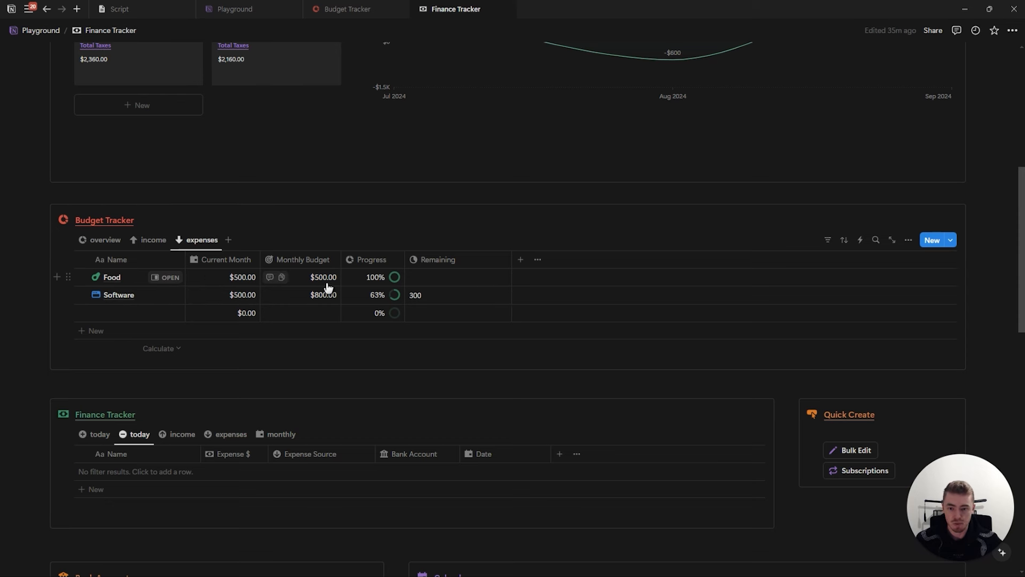
Add the fallback "LIMIT REACHED".style("b", "red") after the budget result in the Remaining formula and save it
{"action": "left_click", "coordinate": [446, 296]}
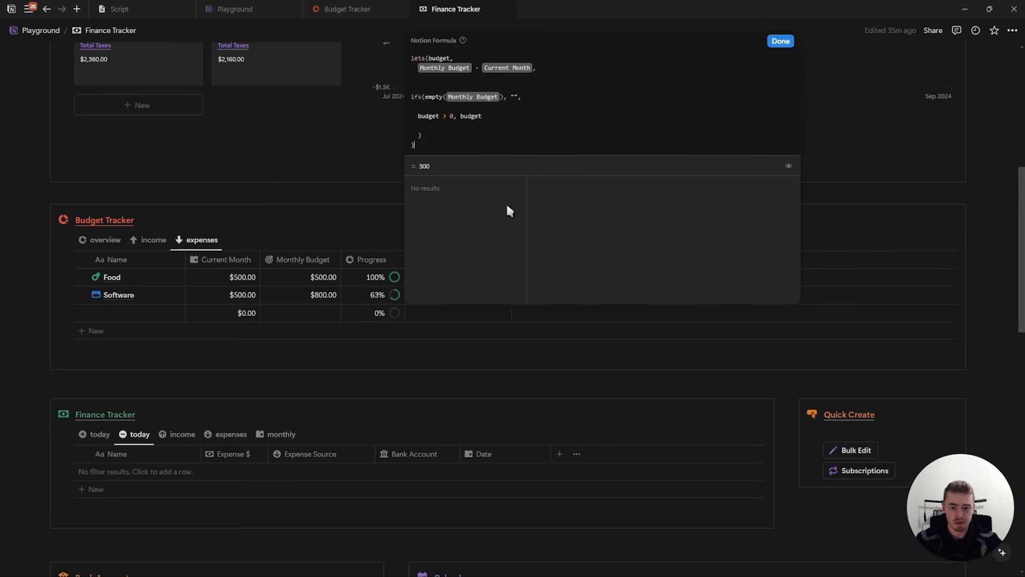
{"action": "left_click", "coordinate": [530, 120]}
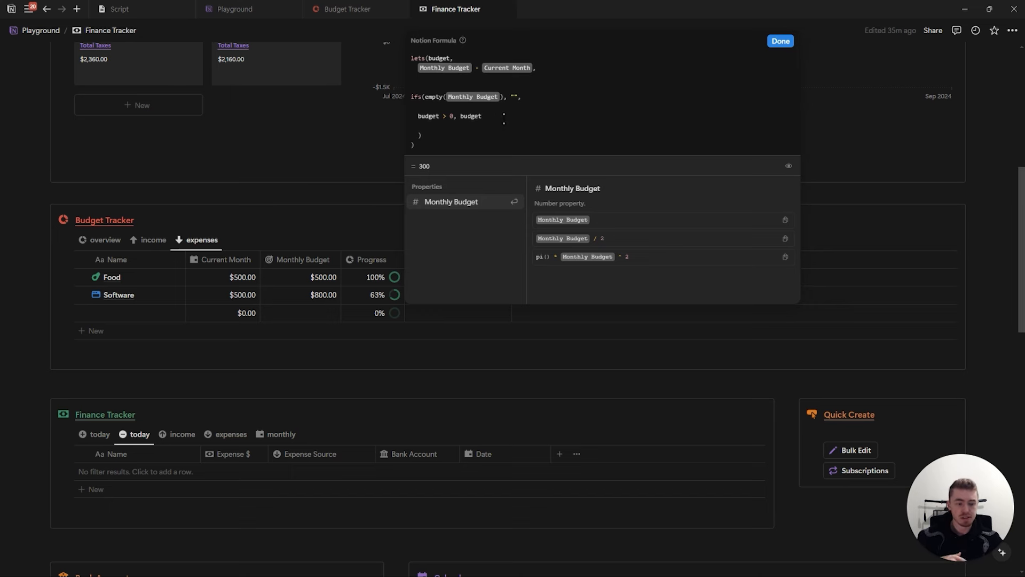
{"action": "type", "text": ", "}
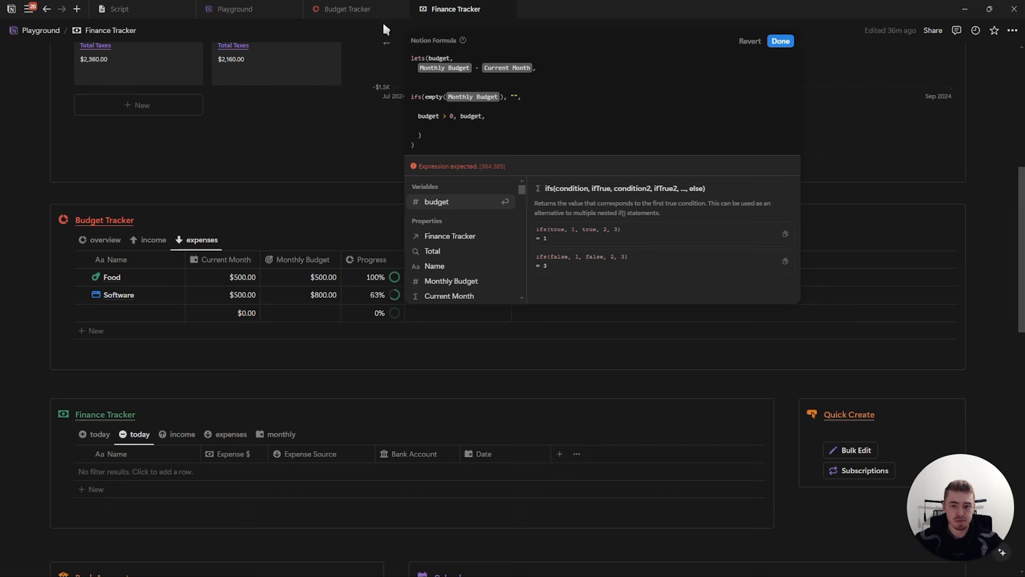
{"action": "type", "text": "\"LIMI"}
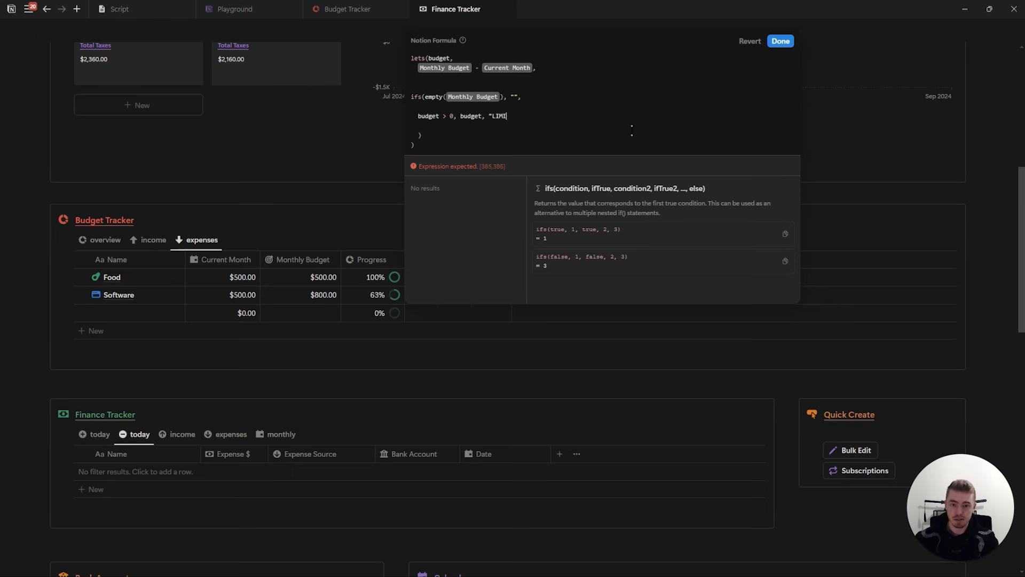
{"action": "type", "text": "T REACHED"}
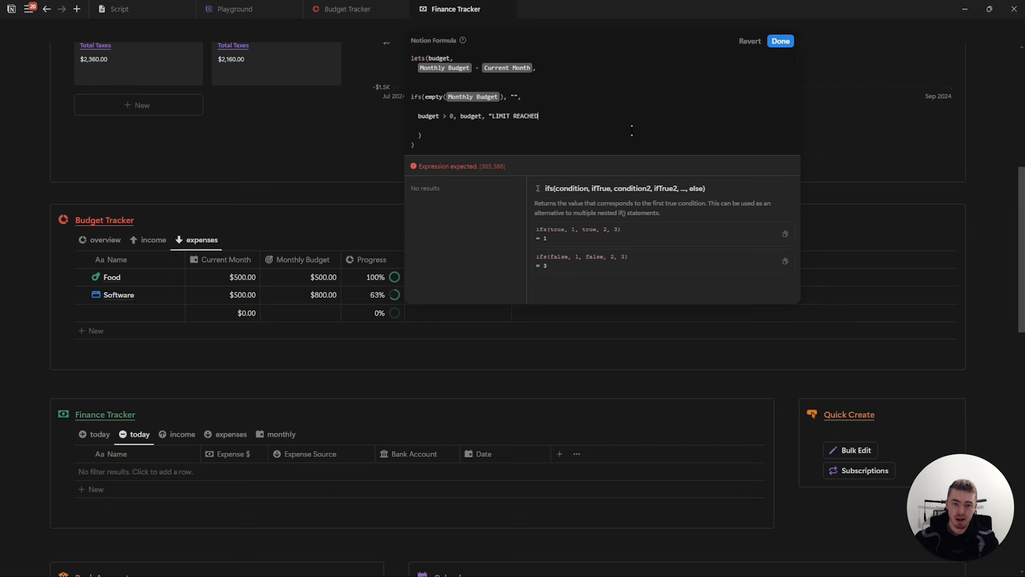
{"action": "type", "text": "\".s"}
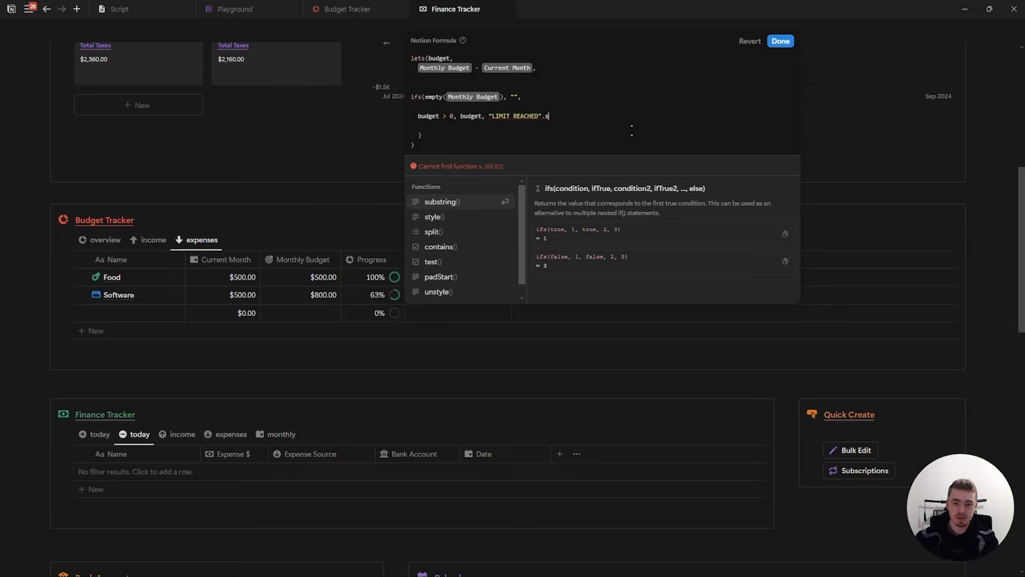
{"action": "type", "text": "tyle(\"b\","}
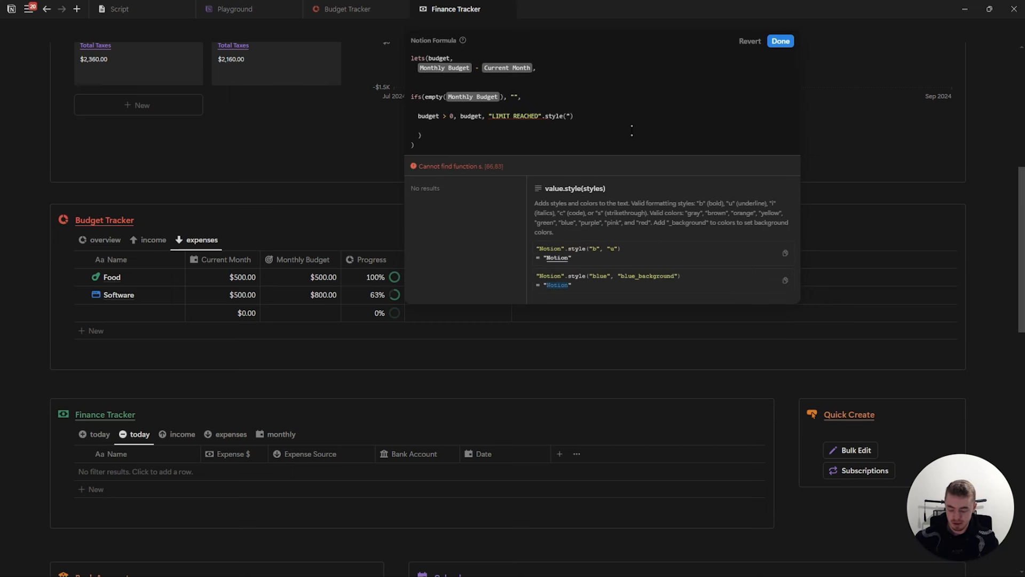
{"action": "type", "text": " \"red\""}
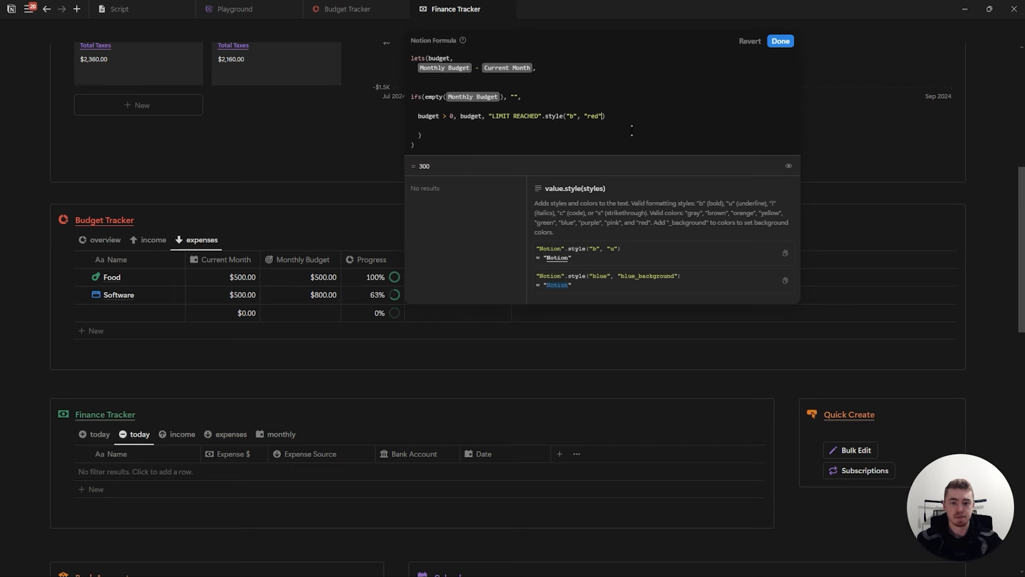
{"action": "left_click", "coordinate": [780, 41]}
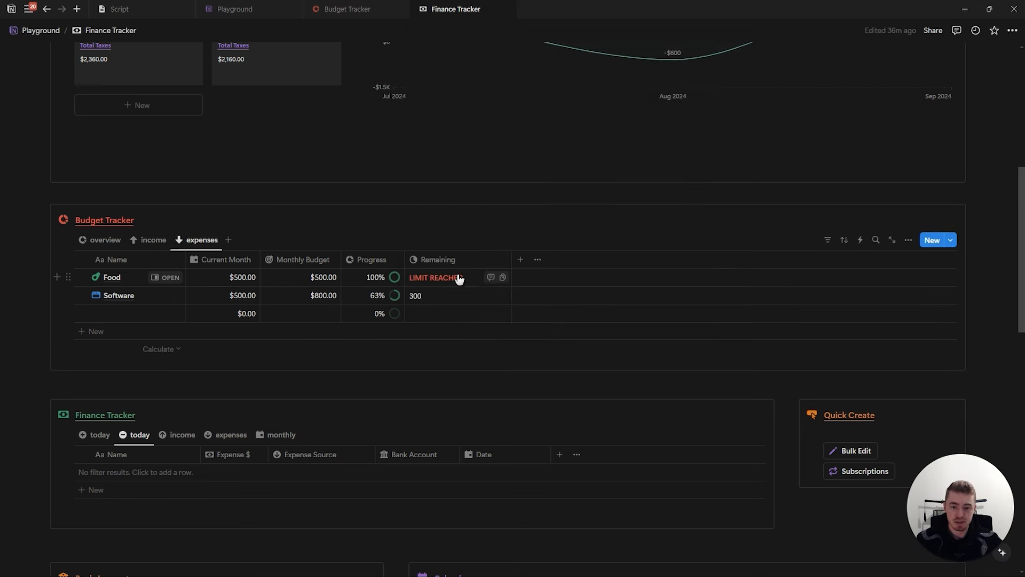
Set the Food row's Monthly Budget to 400
{"action": "left_click", "coordinate": [321, 283]}
{"action": "type", "text": "400"}
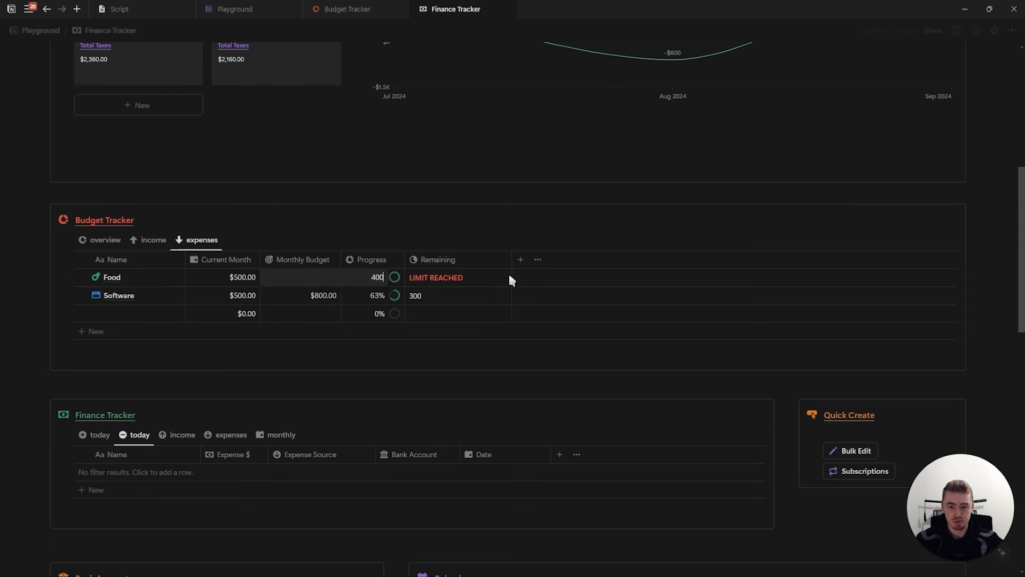
{"action": "left_click", "coordinate": [509, 275]}
Test the Food row with a Monthly Budget of 500 and return it to 400
{"action": "left_click", "coordinate": [308, 276]}
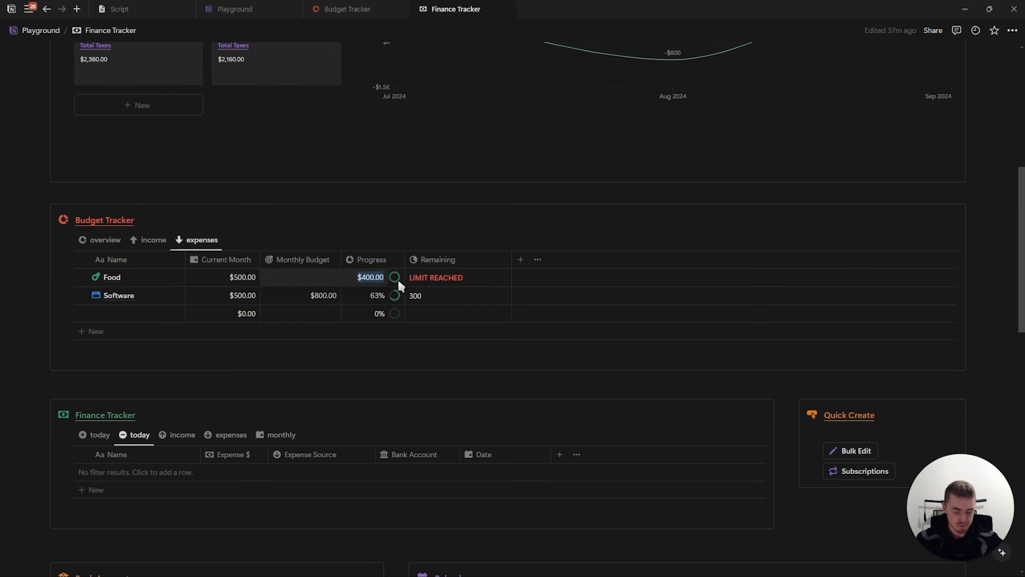
{"action": "type", "text": "500"}
{"action": "key", "text": "Return"}
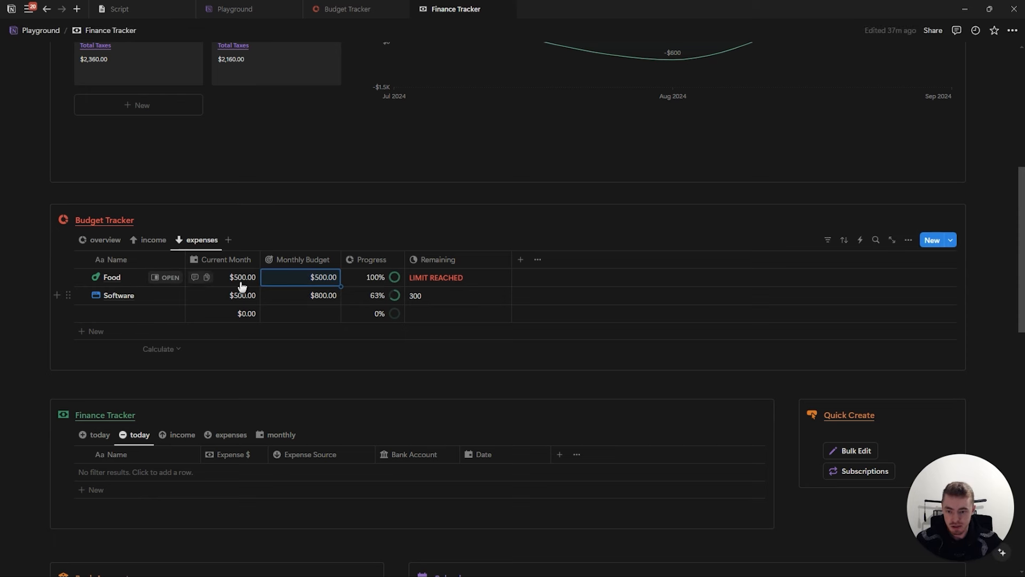
{"action": "left_click", "coordinate": [286, 277]}
{"action": "type", "text": "400"}
{"action": "key", "text": "Return"}
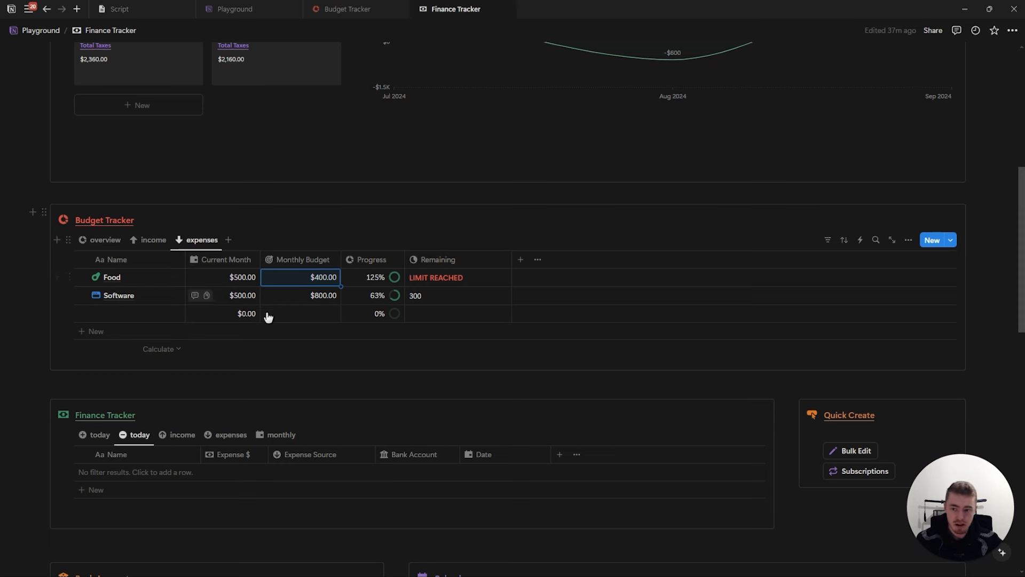
{"action": "left_click", "coordinate": [99, 239]}
{"action": "left_click", "coordinate": [197, 239]}
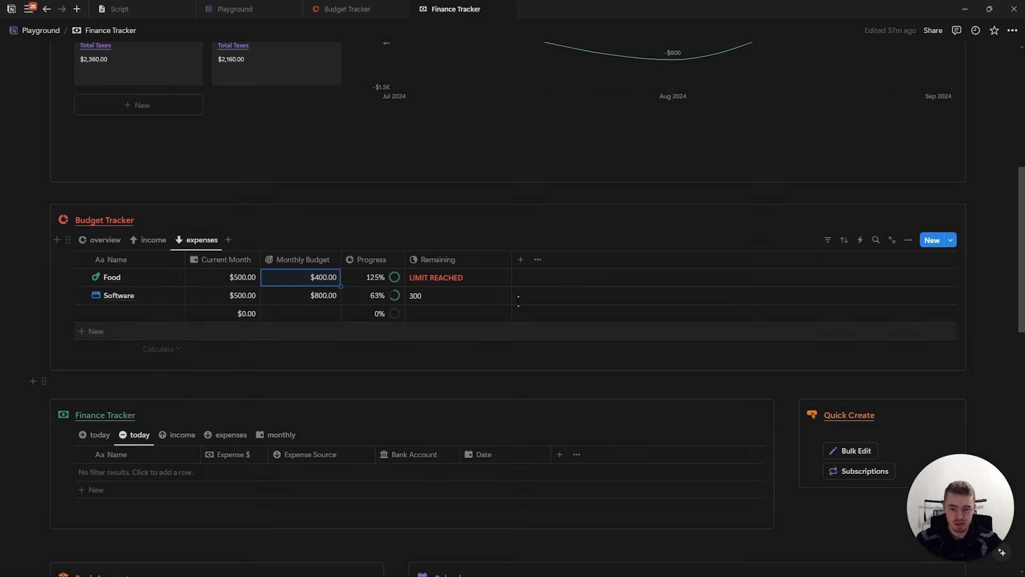
{"action": "left_click", "coordinate": [284, 217]}
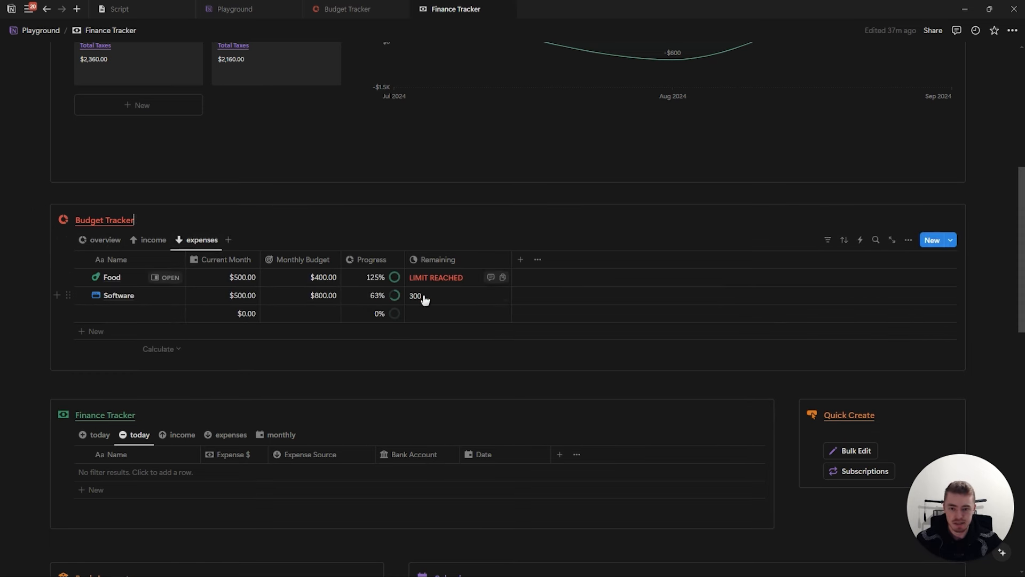
{"action": "left_click", "coordinate": [87, 244]}
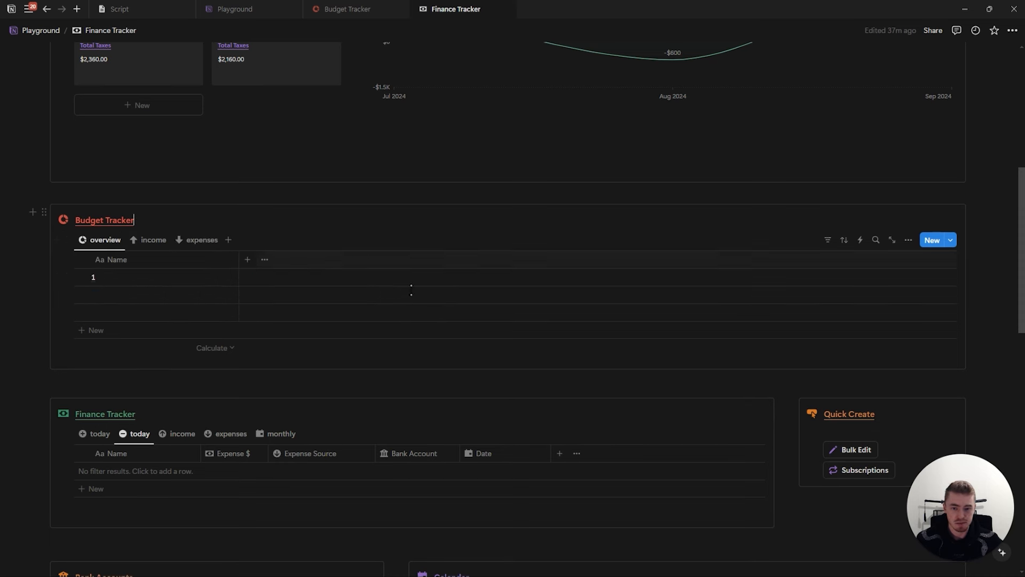
{"action": "left_click", "coordinate": [195, 240]}
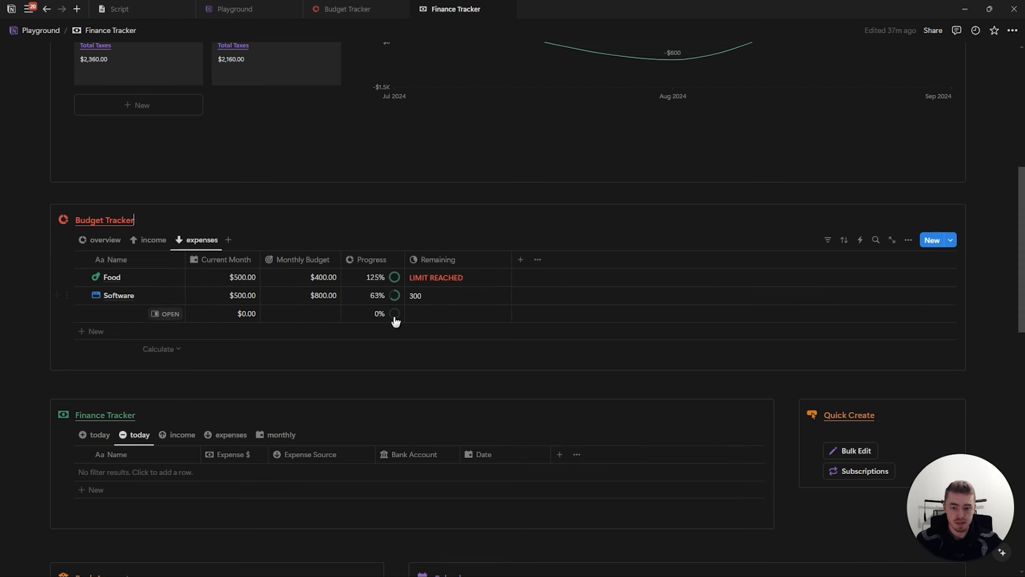
Cut the whole Remaining formula from the Software row, put only the Monthly Budget property in its place, and save it
{"action": "left_click", "coordinate": [424, 302]}
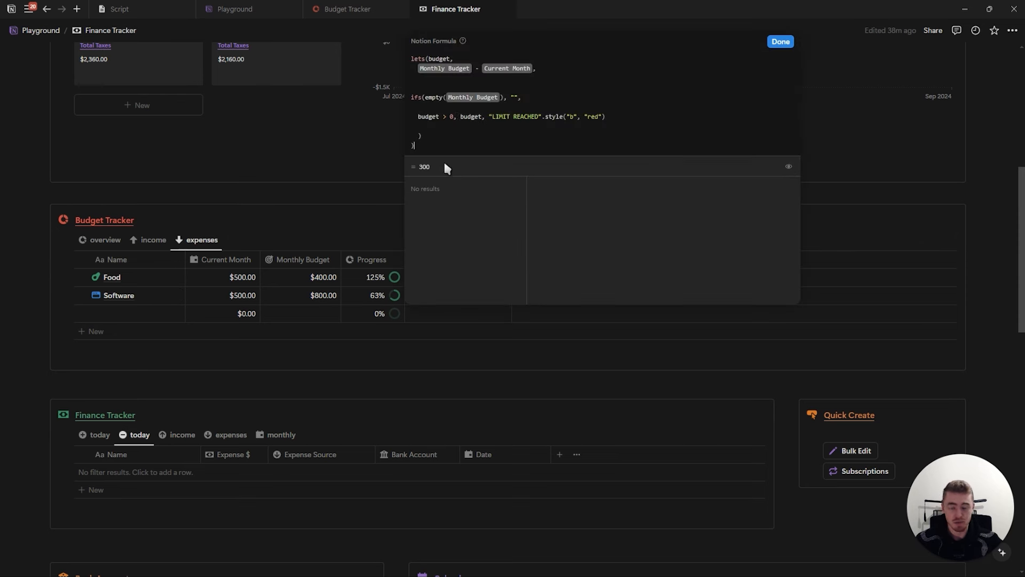
{"action": "left_click_drag", "start_coordinate": [436, 150], "coordinate": [401, 46]}
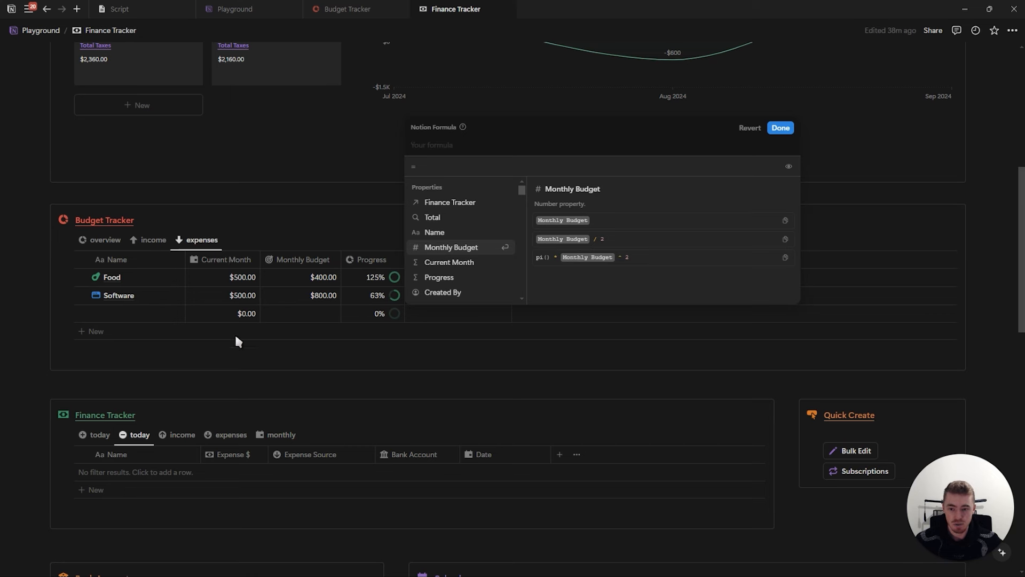
{"action": "left_click", "coordinate": [478, 248]}
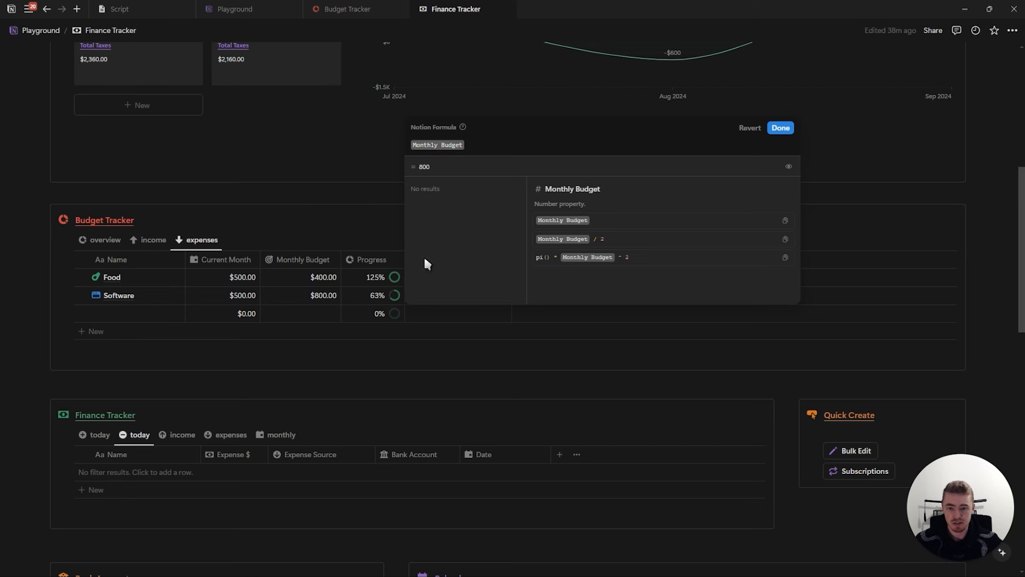
{"action": "left_click", "coordinate": [780, 131]}
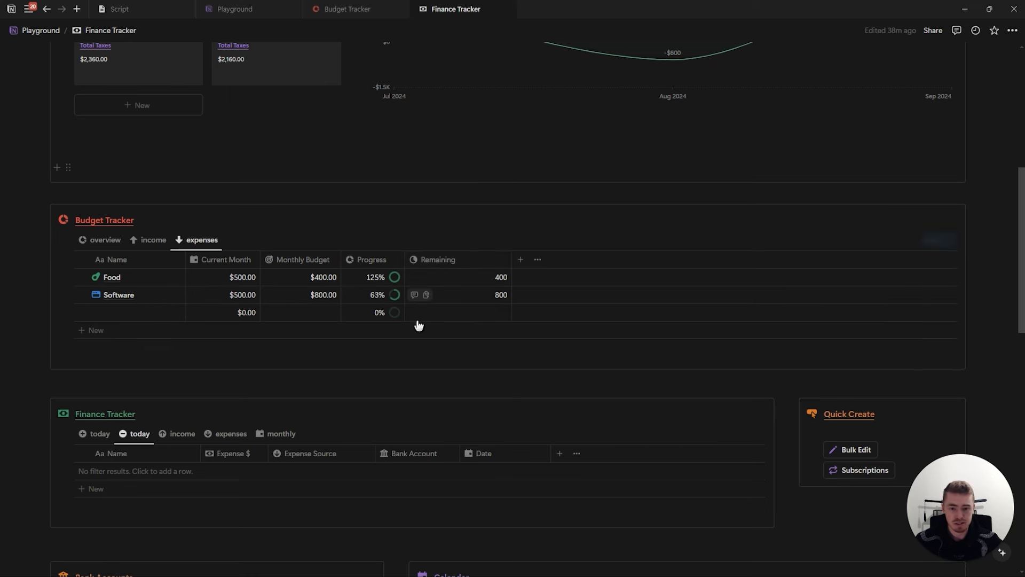
Set the number format of the Remaining property in the expenses view to US Dollar
{"action": "left_click", "coordinate": [463, 260]}
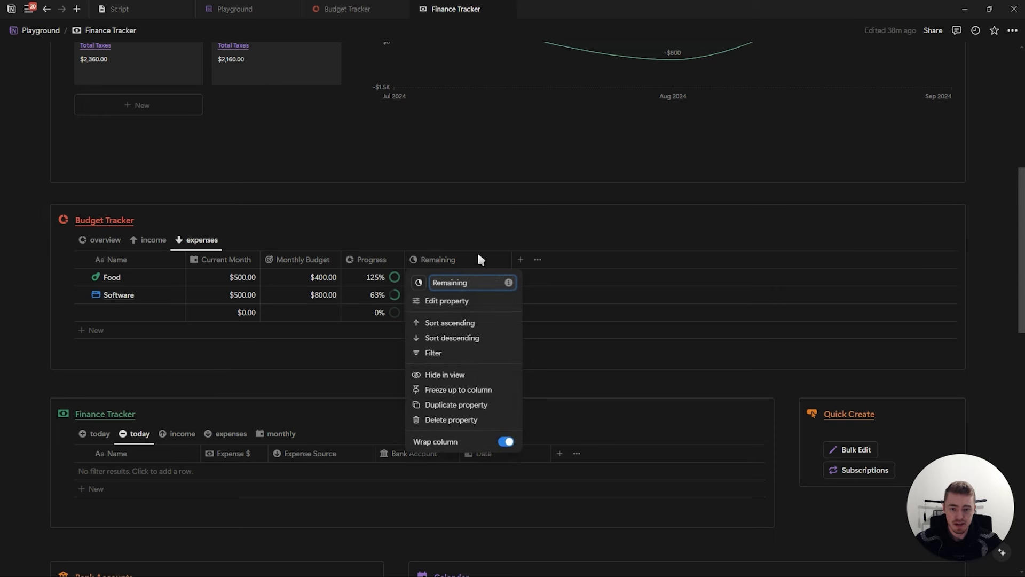
{"action": "left_click", "coordinate": [456, 300]}
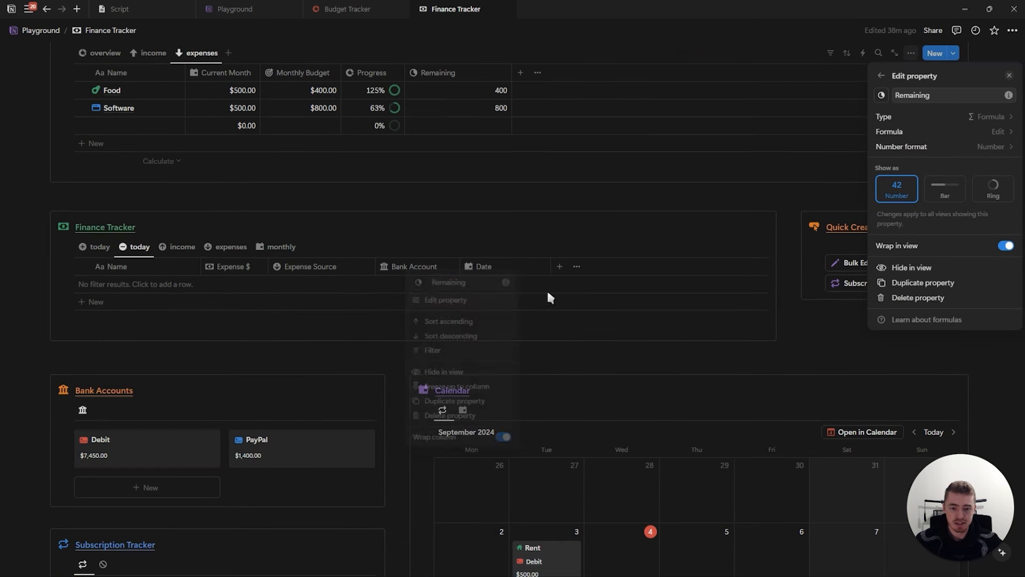
{"action": "left_click", "coordinate": [929, 147]}
{"action": "left_click", "coordinate": [944, 236]}
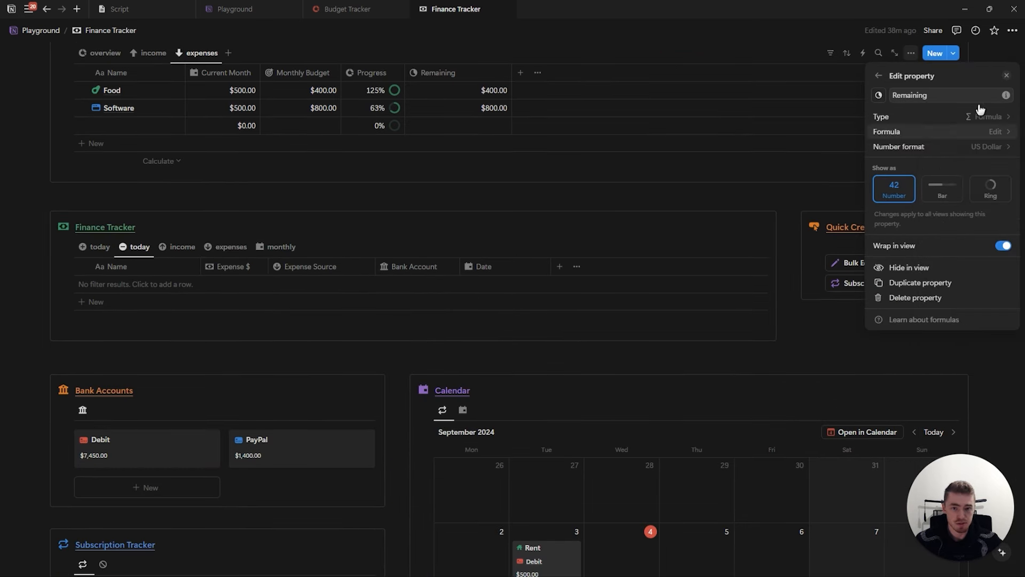
{"action": "left_click", "coordinate": [1008, 79]}
{"action": "scroll", "coordinate": [472, 133], "scroll_direction": "up", "scroll_amount": 2}
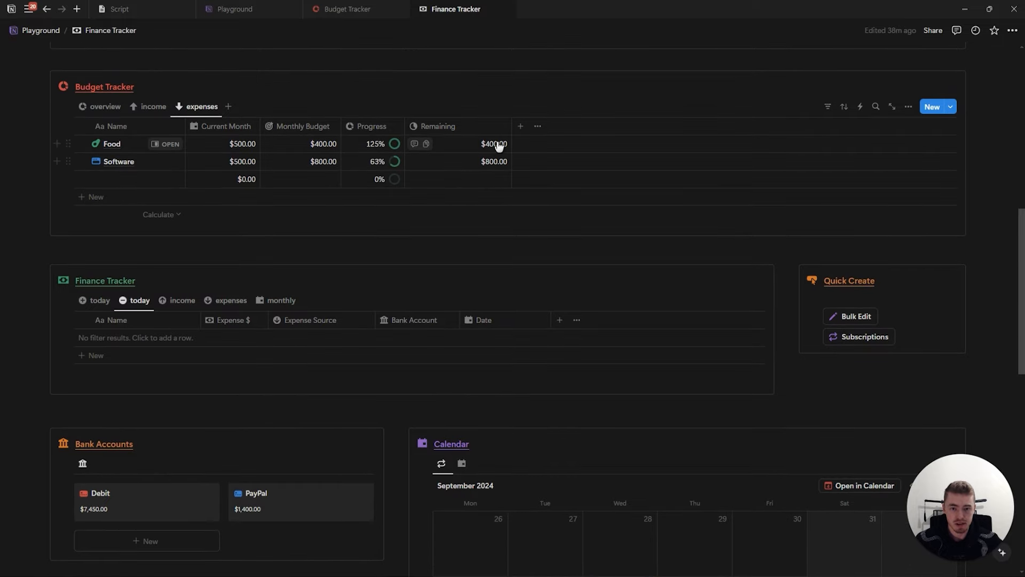
{"action": "mouse_move", "coordinate": [512, 126]}
{"action": "left_mouse_down"}
{"action": "mouse_move", "coordinate": [469, 127]}
{"action": "mouse_move", "coordinate": [512, 127]}
{"action": "left_mouse_up"}
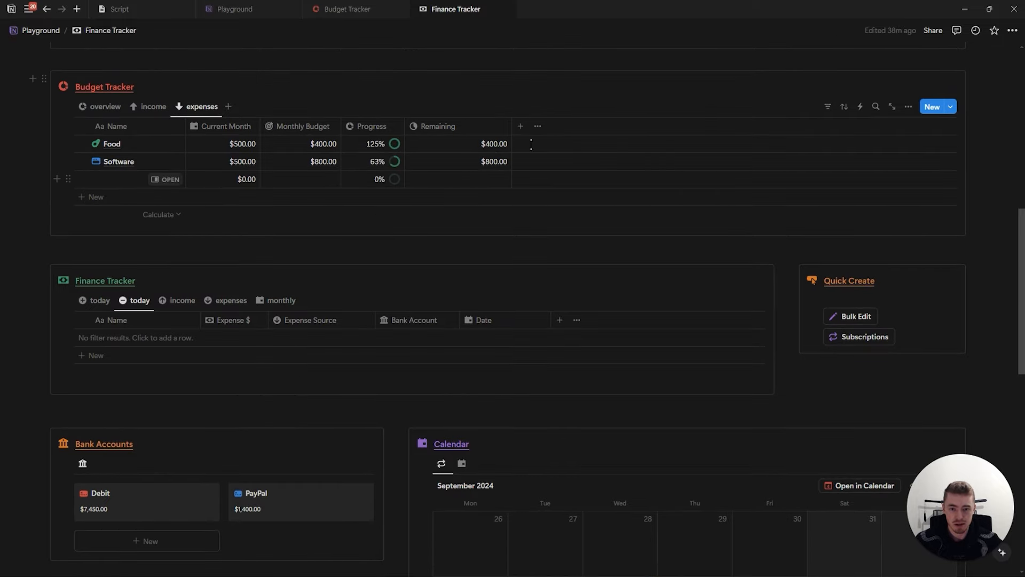
Replace Monthly Budget in the Software row's Remaining formula with the cut lets() expression and save it
{"action": "left_click", "coordinate": [453, 163]}
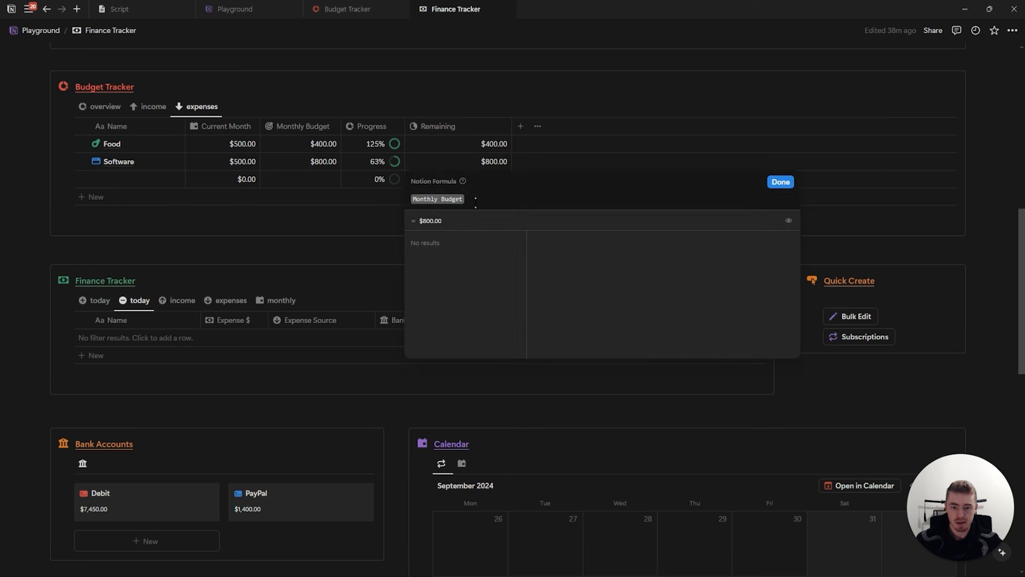
{"action": "key", "text": "BackSpace"}
{"action": "key", "text": "ctrl+v"}
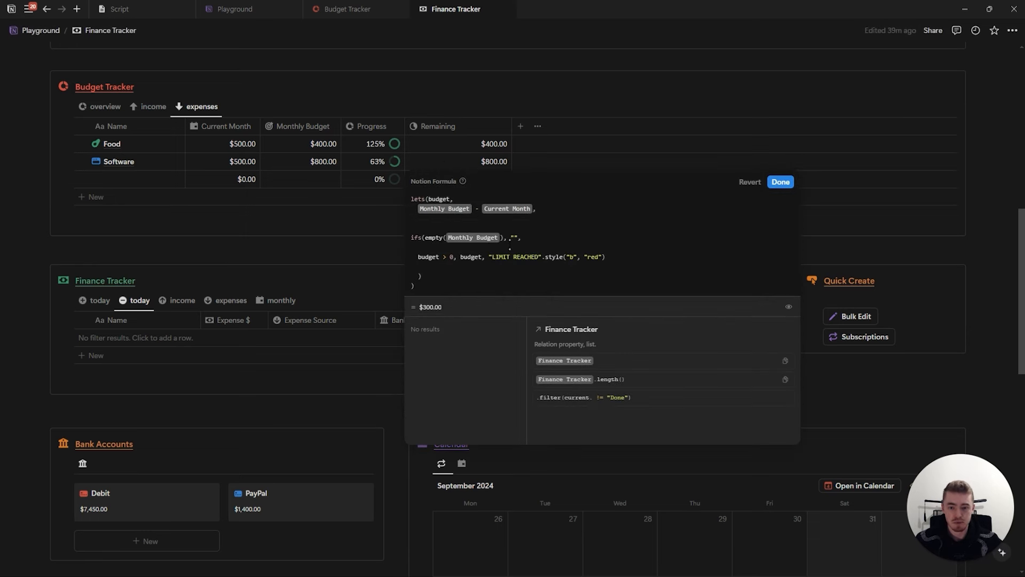
{"action": "left_click", "coordinate": [778, 184]}
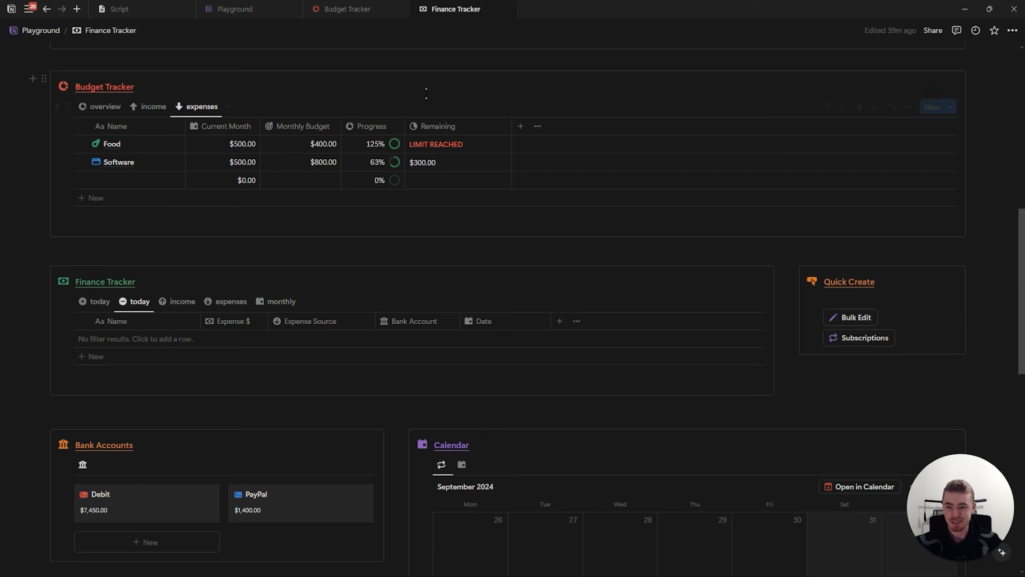
Copy the complete Remaining formula from the Software row and leave the formula unchanged
{"action": "left_click", "coordinate": [447, 164]}
{"action": "left_click_drag", "start_coordinate": [473, 288], "coordinate": [411, 169]}
{"action": "key", "text": "ctrl+c"}
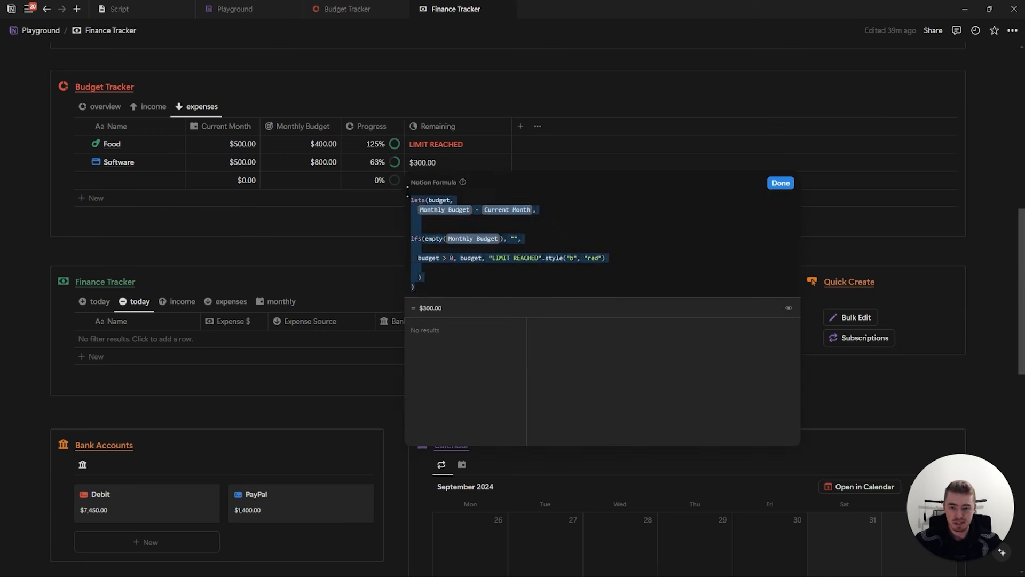
{"action": "key", "text": "Escape"}
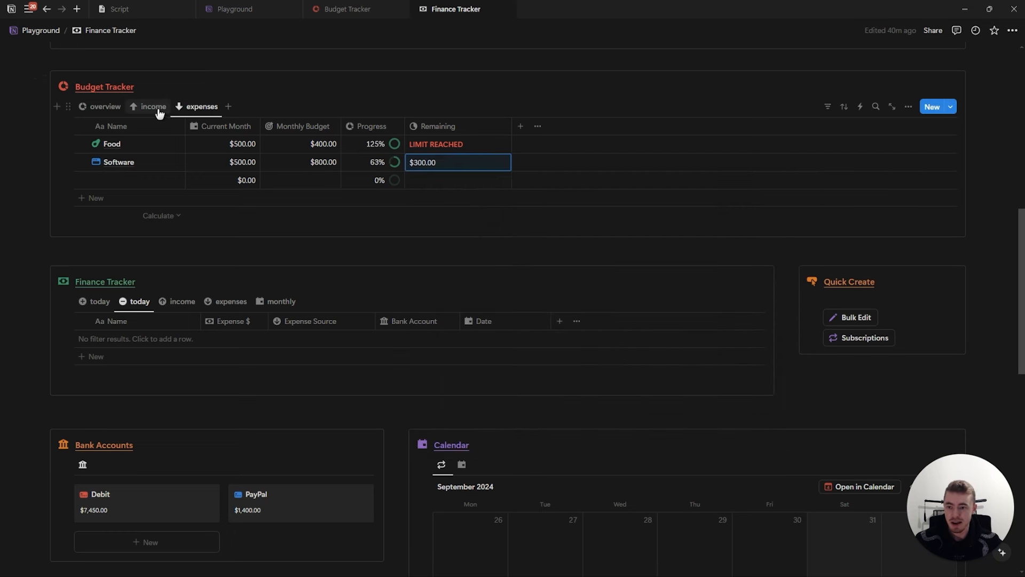
Add a formula property named Remaining to the Budget Tracker's income view and give it the half-filled circle icon
{"action": "left_click", "coordinate": [150, 106]}
{"action": "left_click", "coordinate": [408, 127]}
{"action": "type", "text": "fo"}
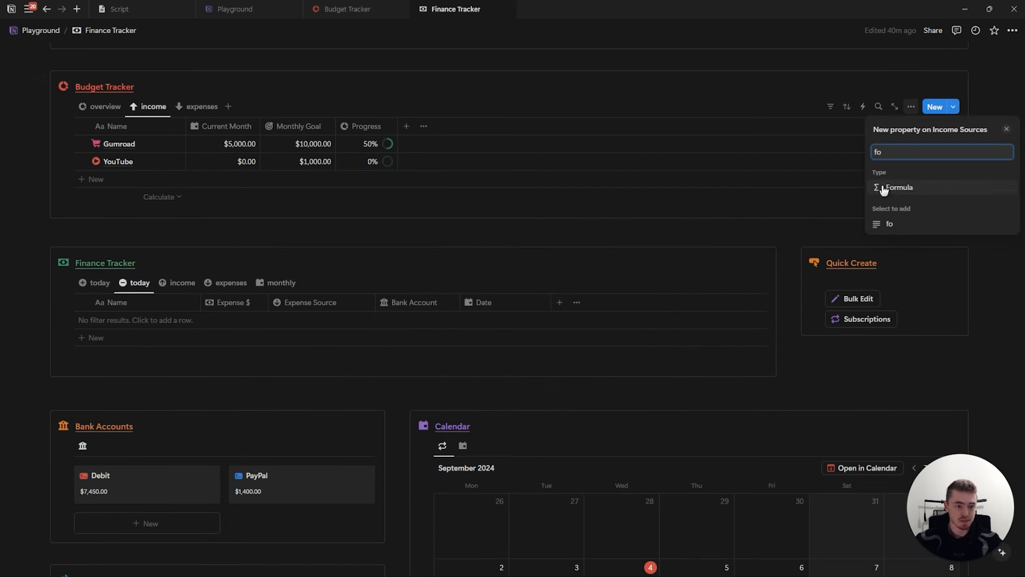
{"action": "left_click", "coordinate": [884, 188]}
{"action": "type", "text": "Remaining"}
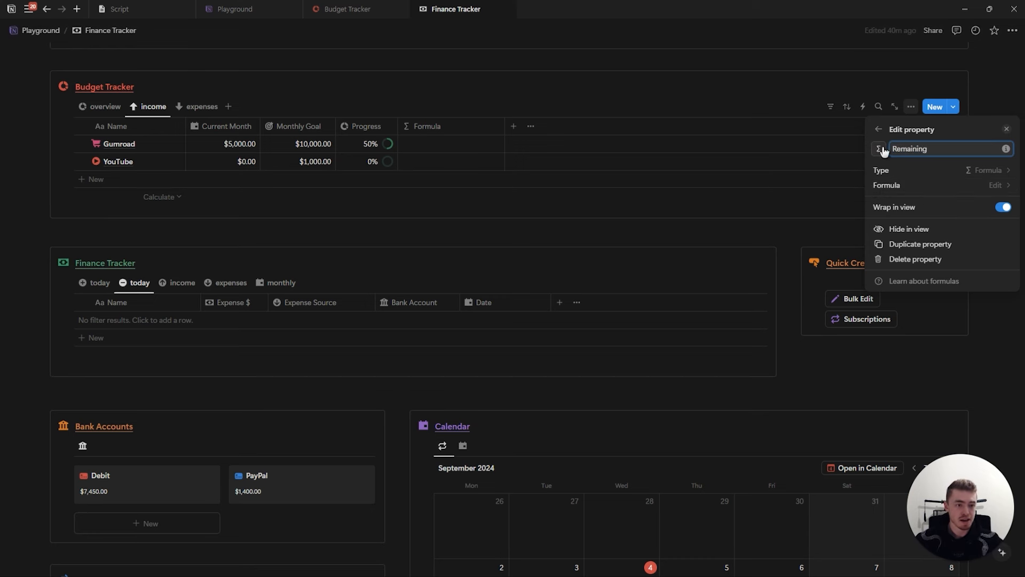
{"action": "left_click", "coordinate": [879, 149]}
{"action": "left_click", "coordinate": [784, 231]}
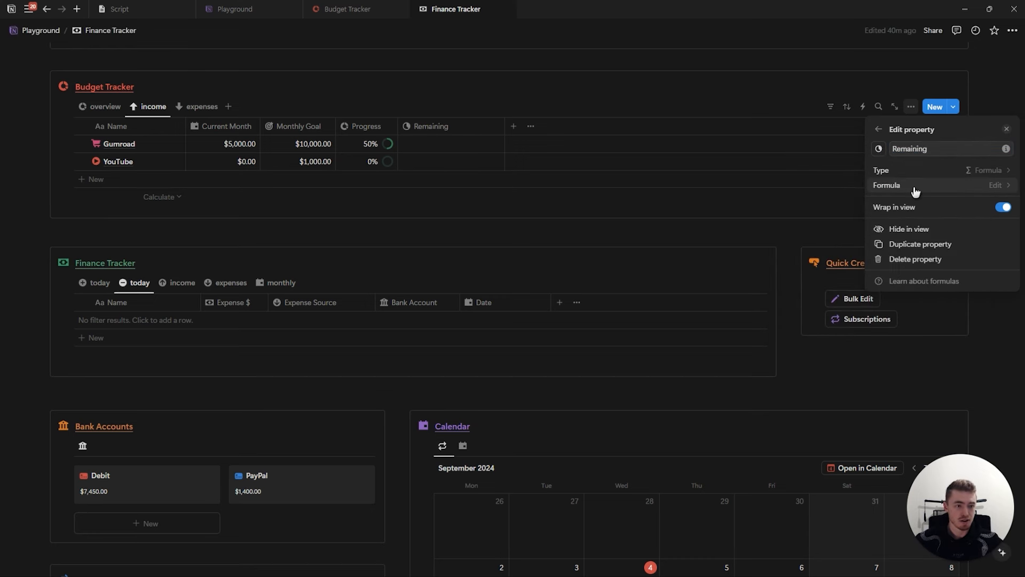
Set the income view's Remaining formula to the Monthly Goal property and save it
{"action": "left_click", "coordinate": [916, 187]}
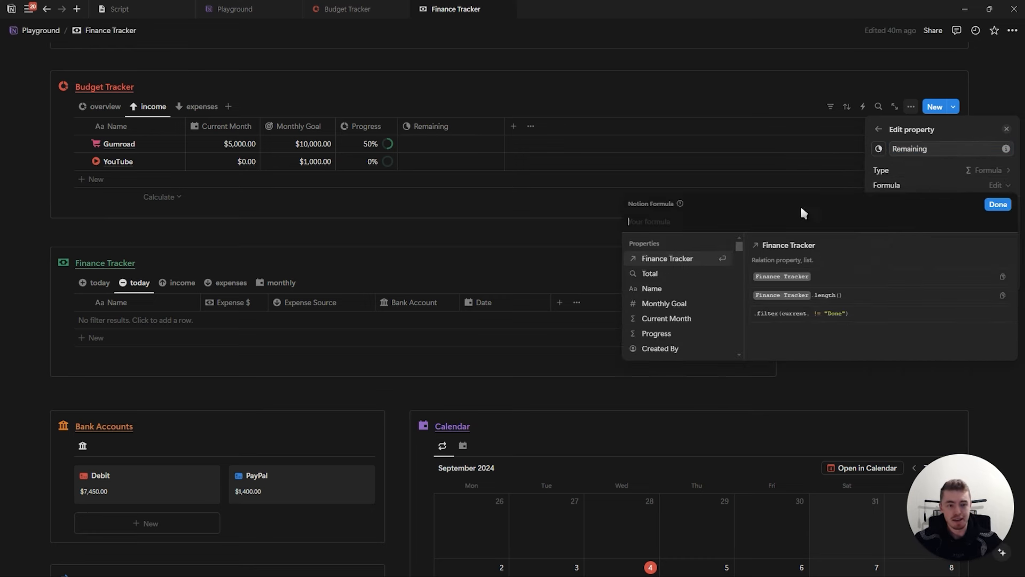
{"action": "left_click", "coordinate": [662, 303]}
{"action": "left_click", "coordinate": [998, 205]}
{"action": "left_click", "coordinate": [1007, 130]}
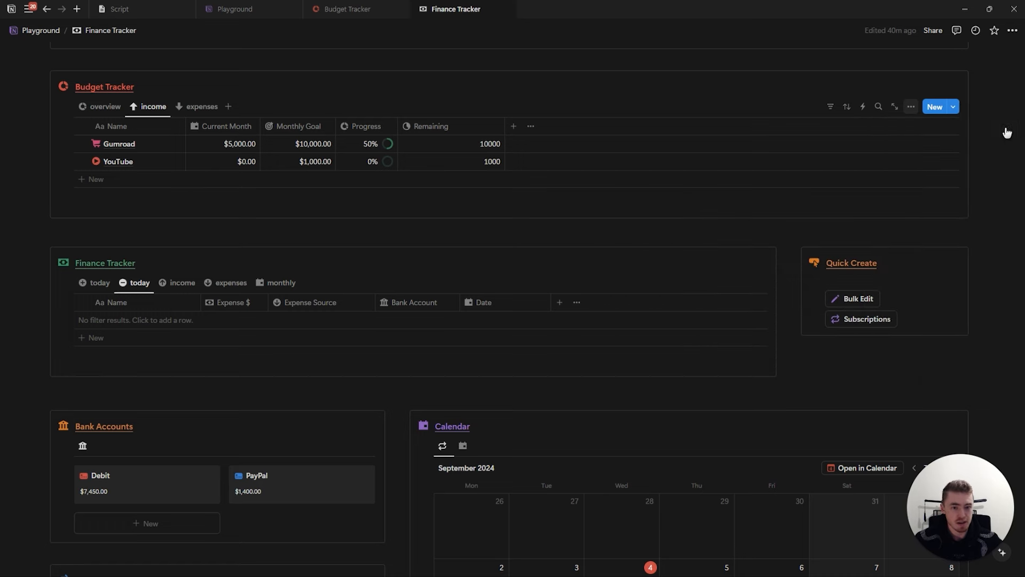
Set the number format of the income view's Remaining property to US Dollar
{"action": "left_click", "coordinate": [481, 126]}
{"action": "left_click", "coordinate": [465, 167]}
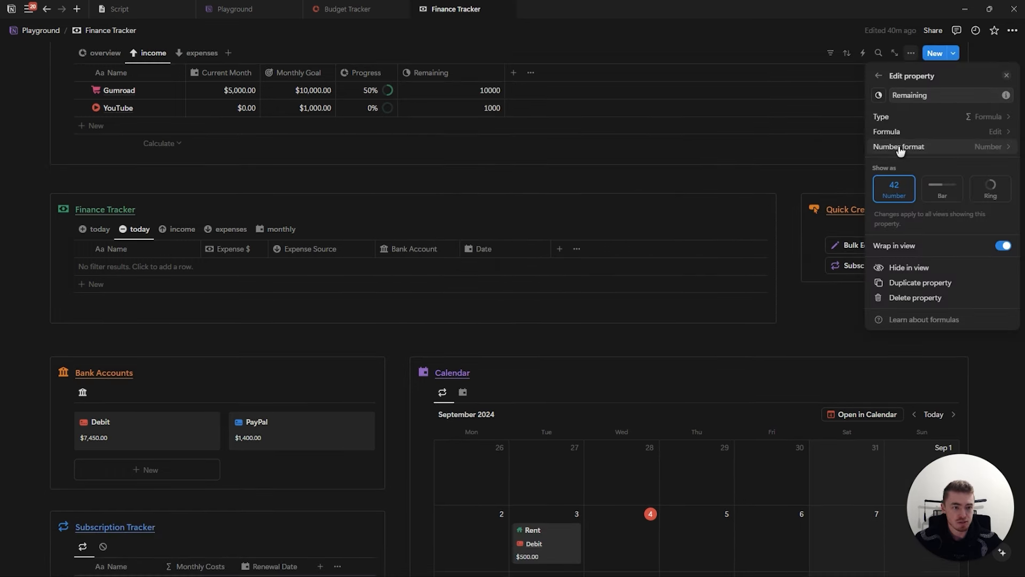
{"action": "left_click", "coordinate": [908, 147]}
{"action": "left_click", "coordinate": [957, 237]}
{"action": "left_click", "coordinate": [1007, 76]}
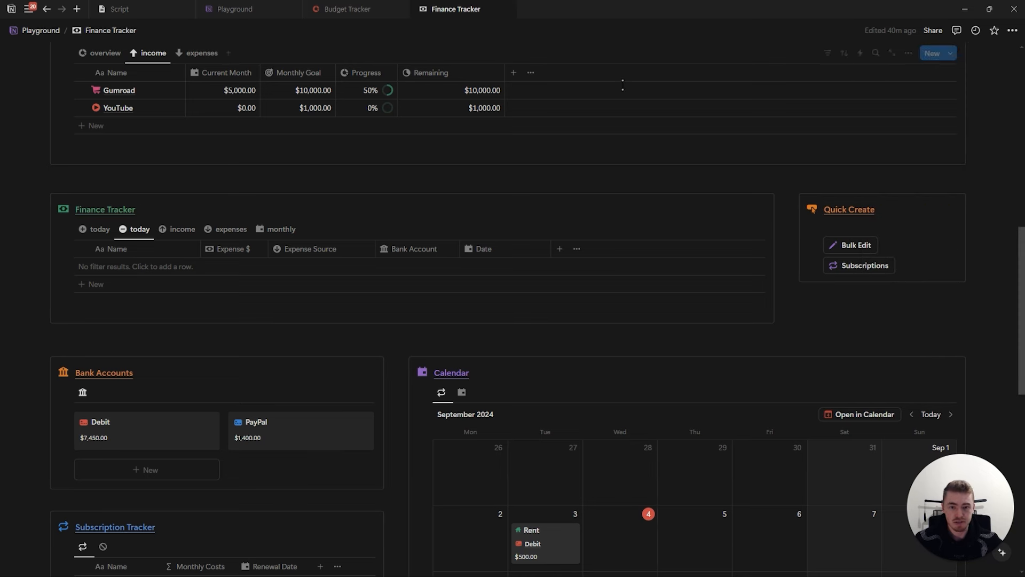
Replace the Gumroad row's Remaining formula with the copied lets() expression
{"action": "left_click", "coordinate": [475, 90]}
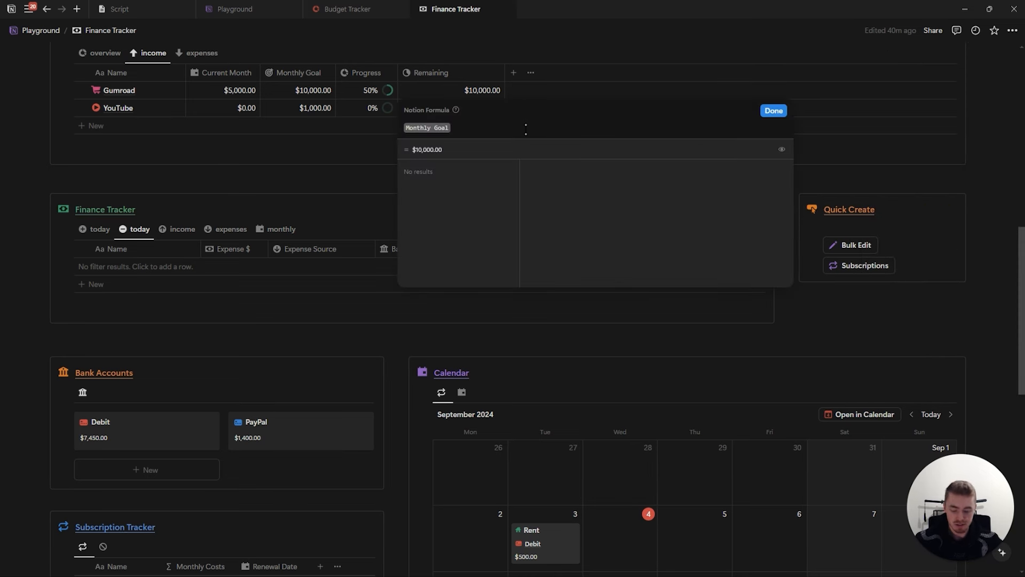
{"action": "key", "text": "ctrl+a"}
{"action": "key", "text": "ctrl+v"}
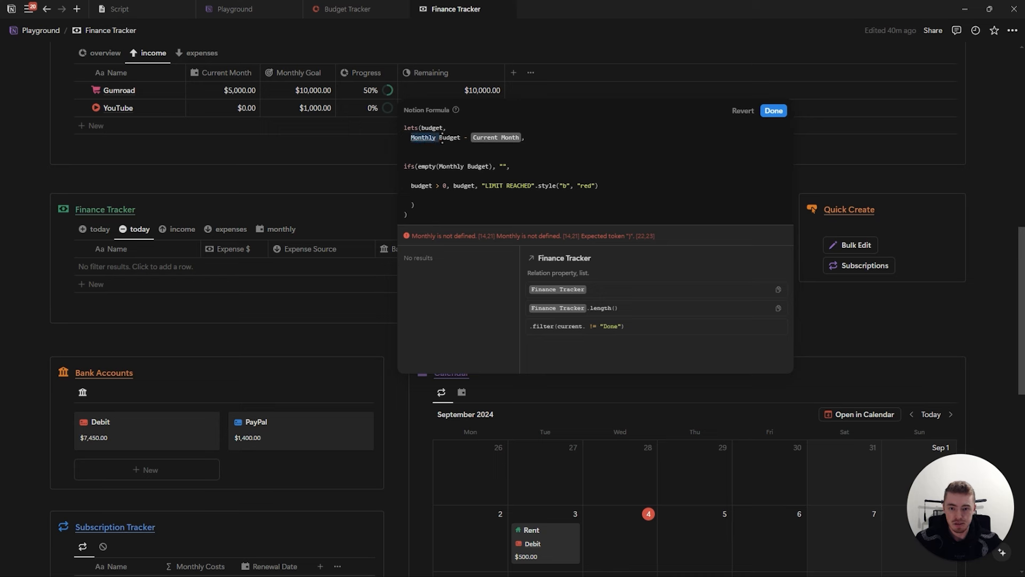
Replace both Monthly Budget references in the income formula with the Monthly Goal property and change the LIMIT REACHED text to GOAL ACHIEVED
{"action": "key", "text": "BackSpace"}
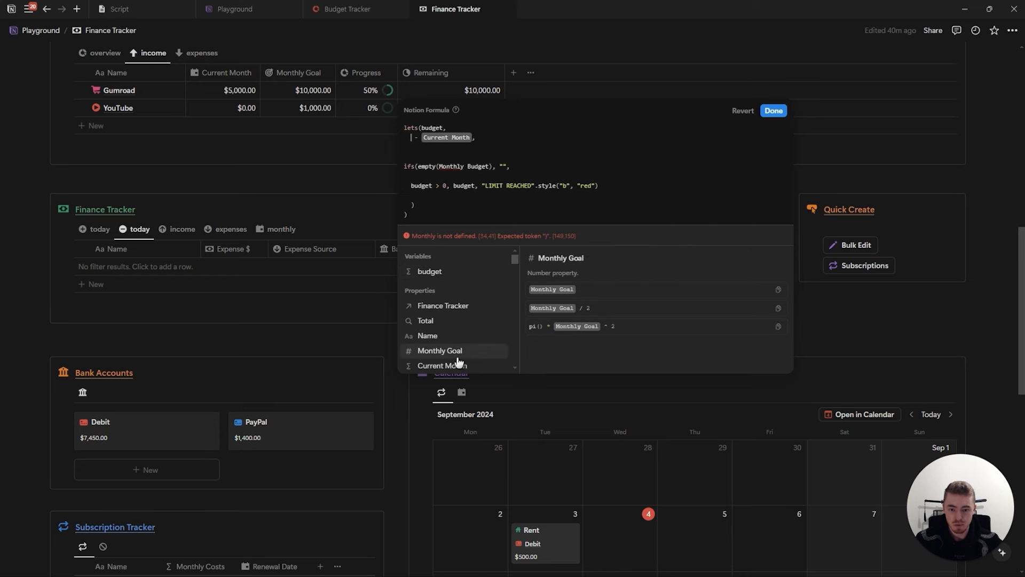
{"action": "left_click", "coordinate": [448, 350]}
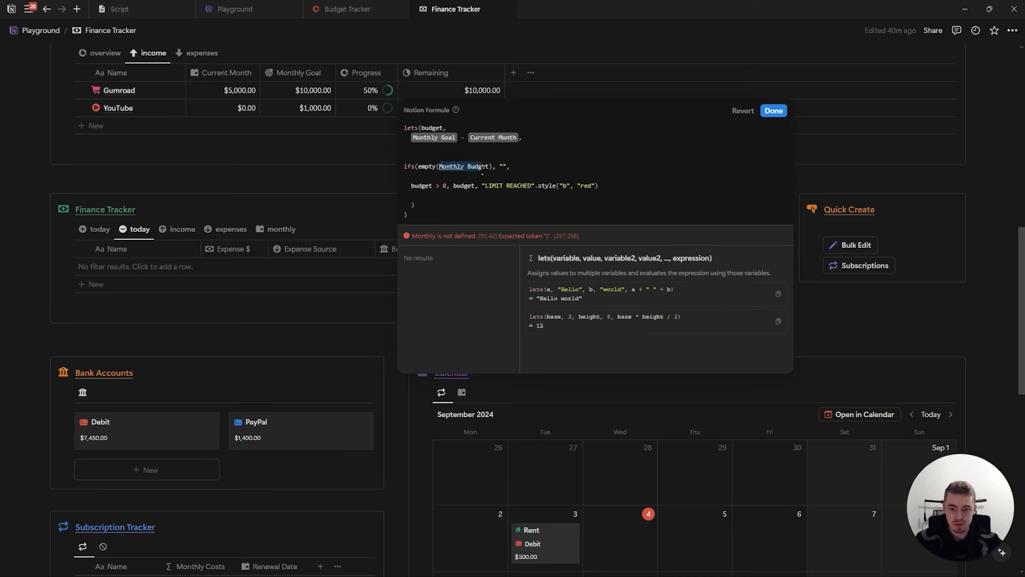
{"action": "key", "text": "BackSpace"}
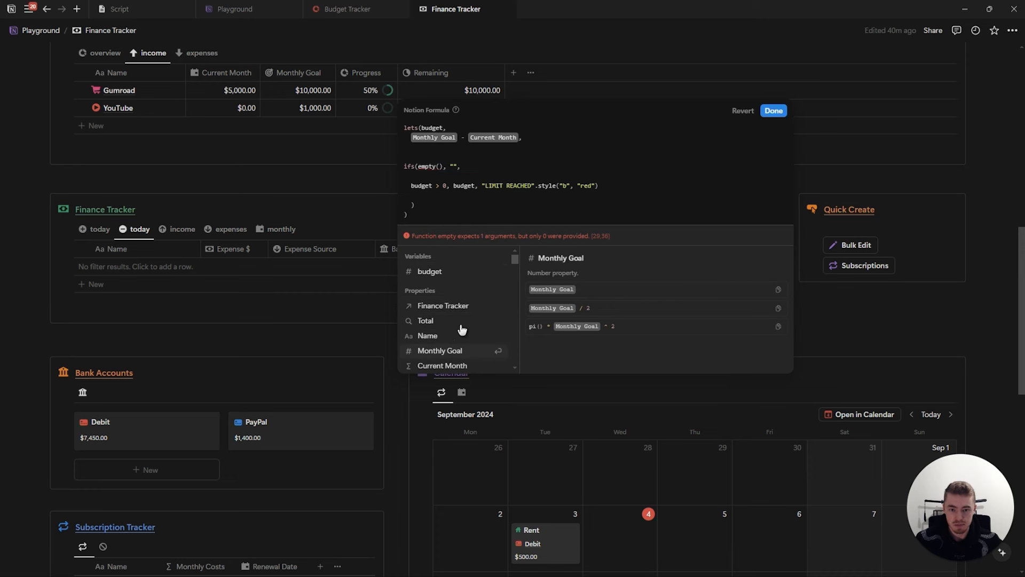
{"action": "left_click", "coordinate": [449, 348]}
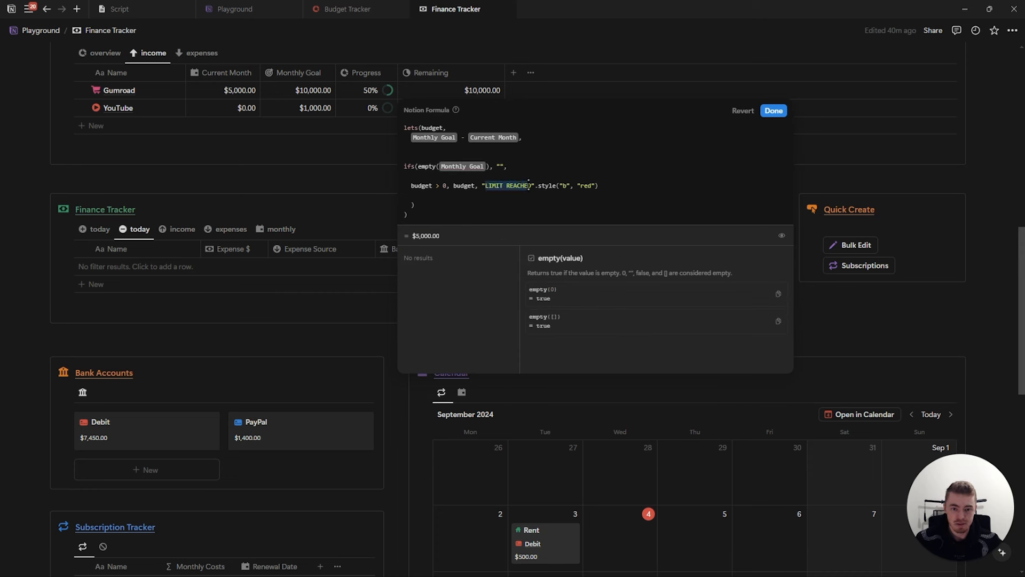
{"action": "type", "text": "GOAL"}
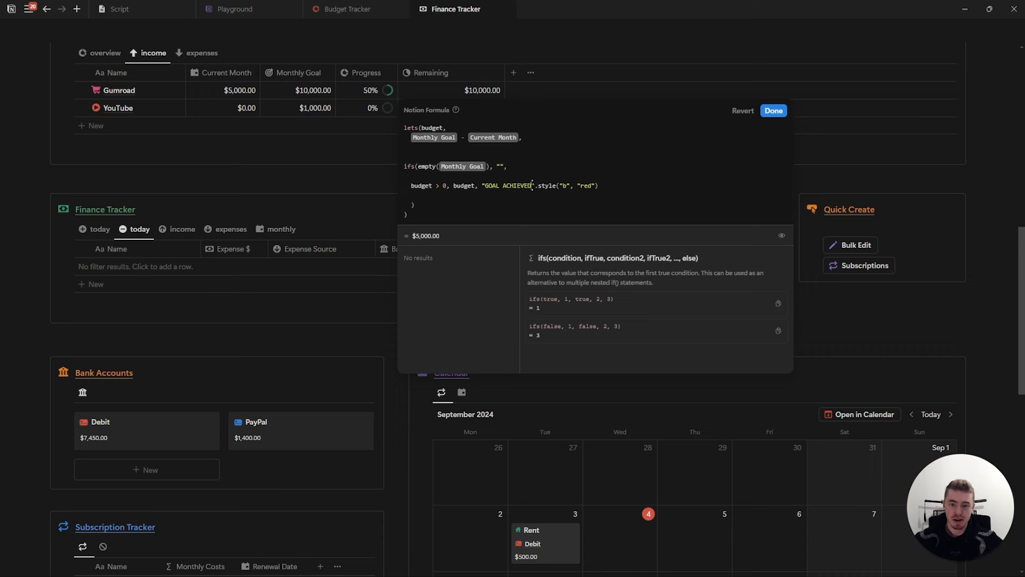
Change the GOAL ACHIEVED text style from red to green in the income Remaining formula and save it
{"action": "left_click_drag", "start_coordinate": [591, 186], "coordinate": [581, 188]}
{"action": "type", "text": "green"}
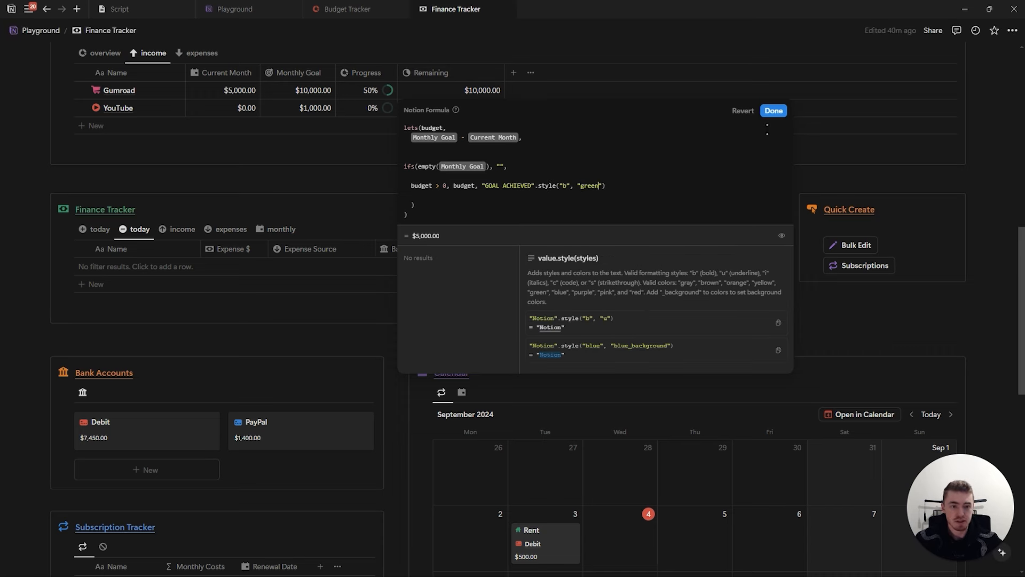
{"action": "left_click", "coordinate": [773, 110]}
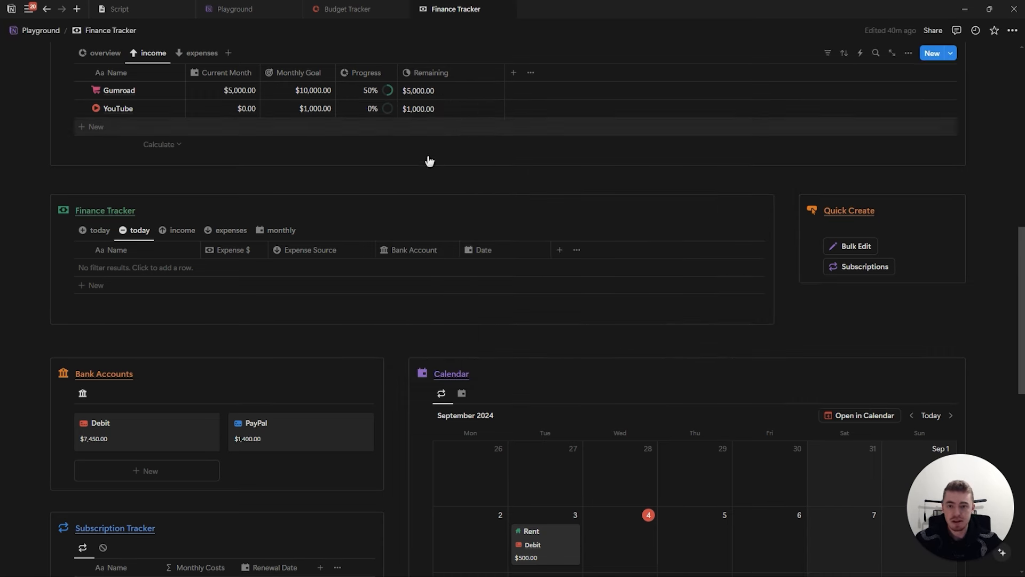
Set the Gumroad row's Monthly Goal to 5000 and add an empty row to the income view
{"action": "scroll", "coordinate": [470, 163], "scroll_direction": "up", "scroll_amount": 2}
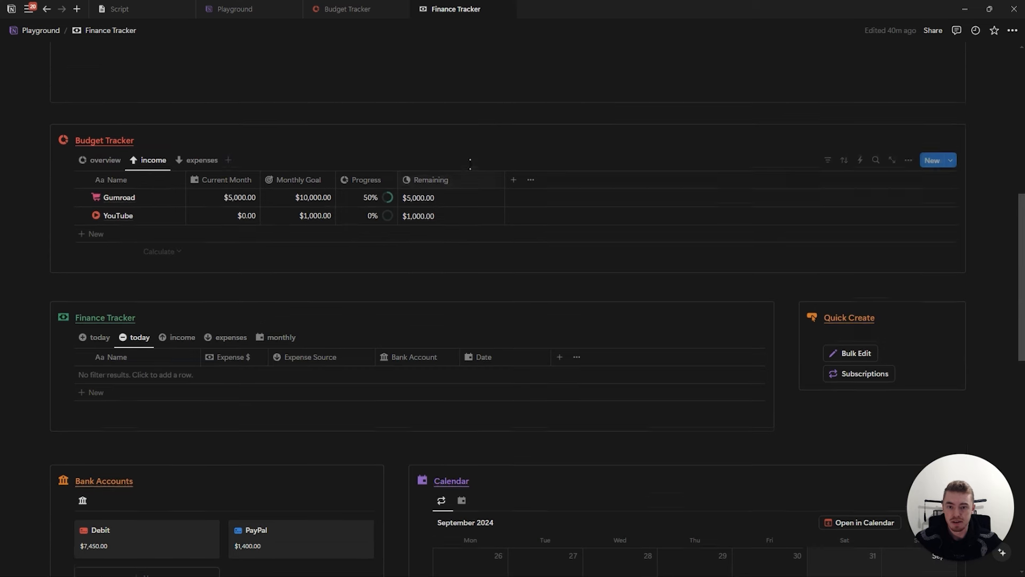
{"action": "left_click", "coordinate": [321, 197]}
{"action": "key", "text": "ctrl+a"}
{"action": "type", "text": "5000"}
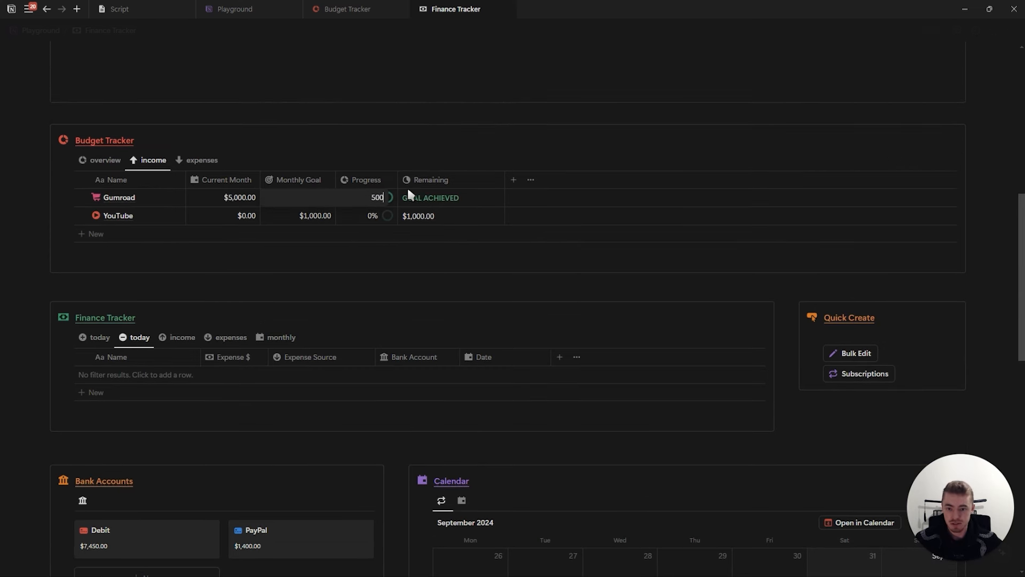
{"action": "key", "text": "Return"}
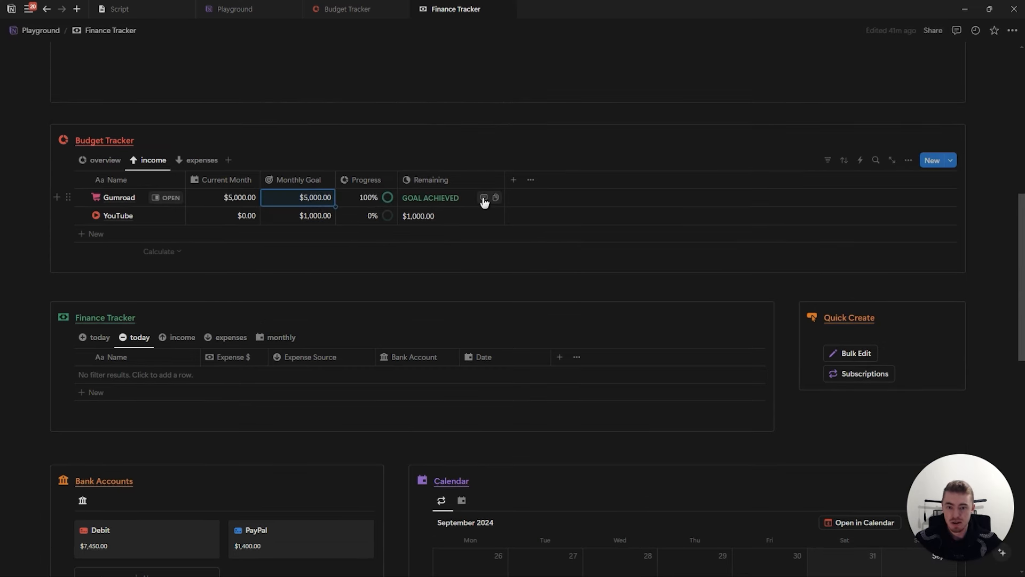
{"action": "left_click", "coordinate": [429, 232]}
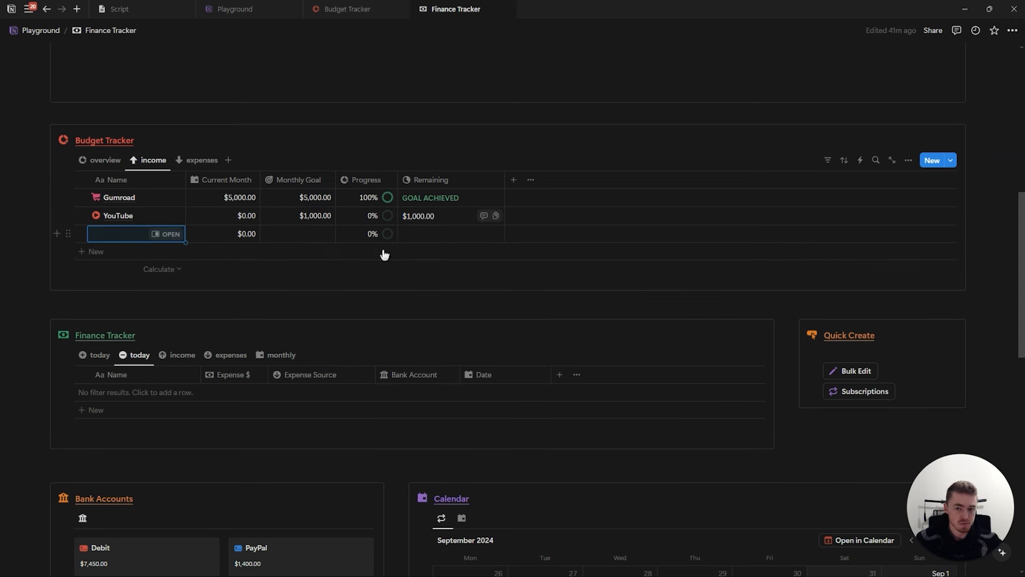
Move the Remaining column ahead of Progress in both the income and expenses views of the Budget Tracker
{"action": "left_click_drag", "start_coordinate": [427, 180], "coordinate": [363, 183]}
{"action": "left_click", "coordinate": [199, 161]}
{"action": "left_click_drag", "start_coordinate": [428, 178], "coordinate": [374, 181]}
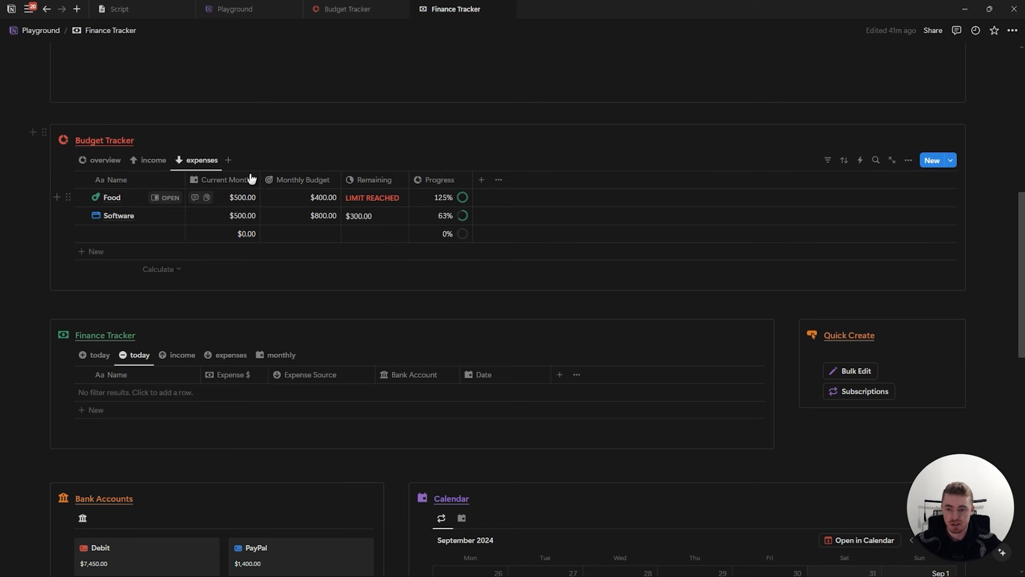
Compare the Budget Tracker's income, expenses and overview views
{"action": "left_click", "coordinate": [156, 161]}
{"action": "left_click", "coordinate": [202, 160]}
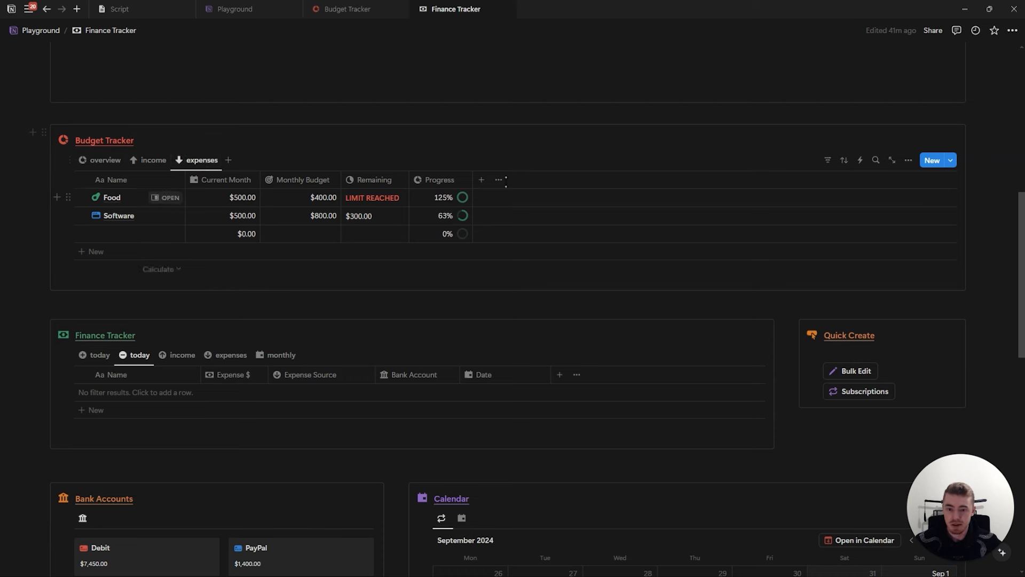
{"action": "left_click", "coordinate": [102, 160]}
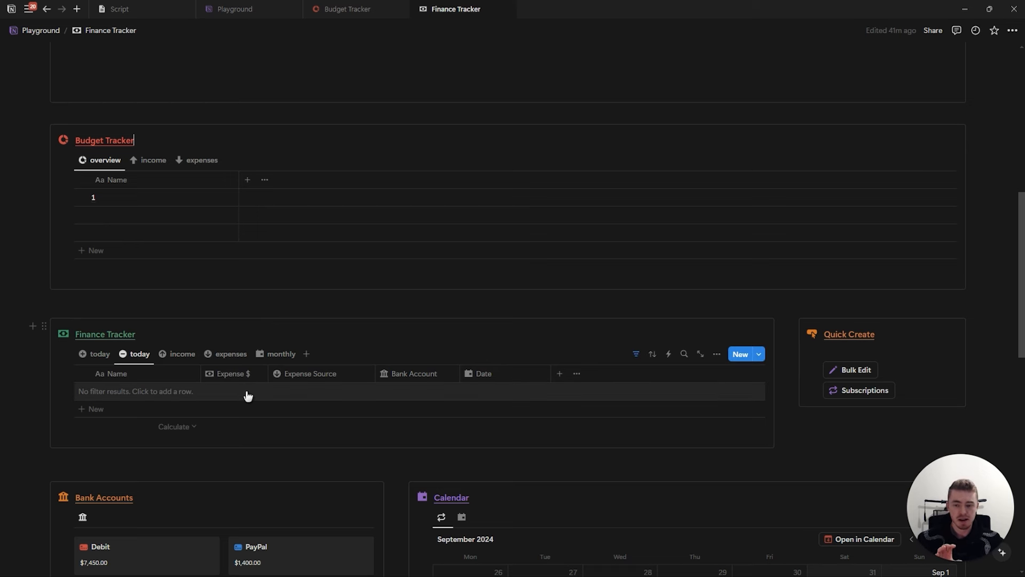
{"action": "left_click", "coordinate": [195, 160]}
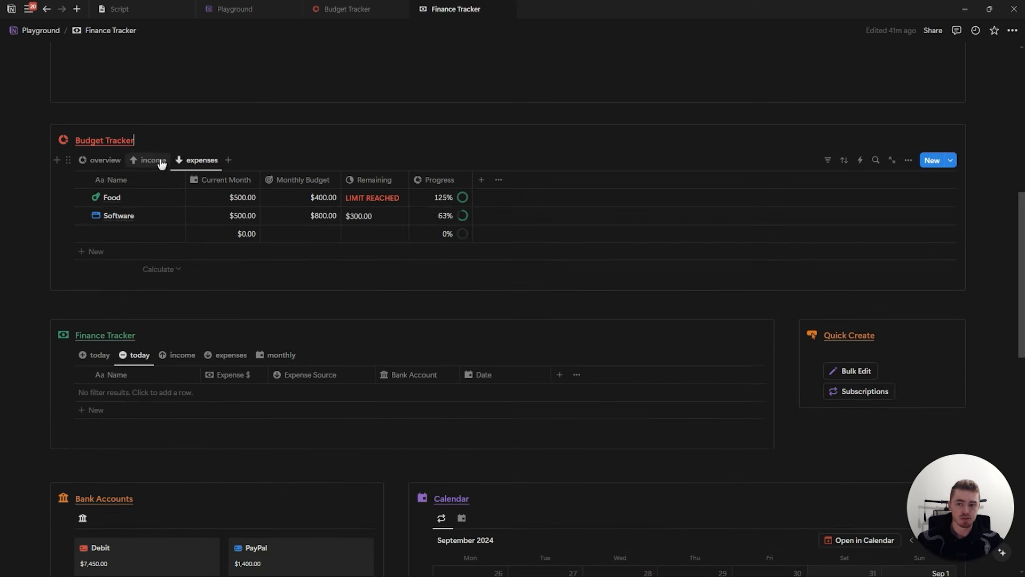
{"action": "left_click", "coordinate": [161, 162]}
{"action": "left_click", "coordinate": [194, 163]}
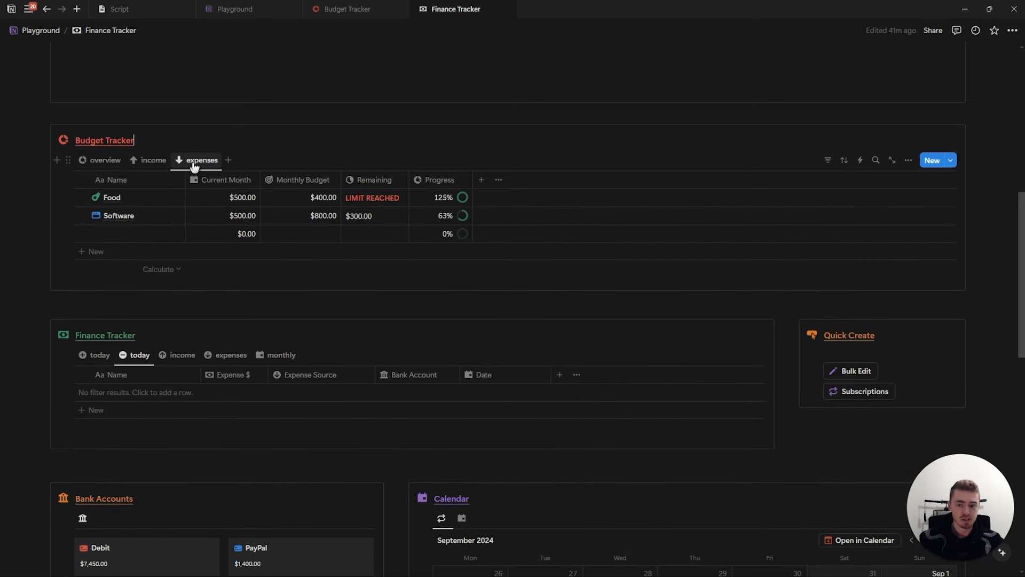
Name the three existing rows in the Budget Tracker's overview view Business, Personal and Savings
{"action": "left_click", "coordinate": [107, 162]}
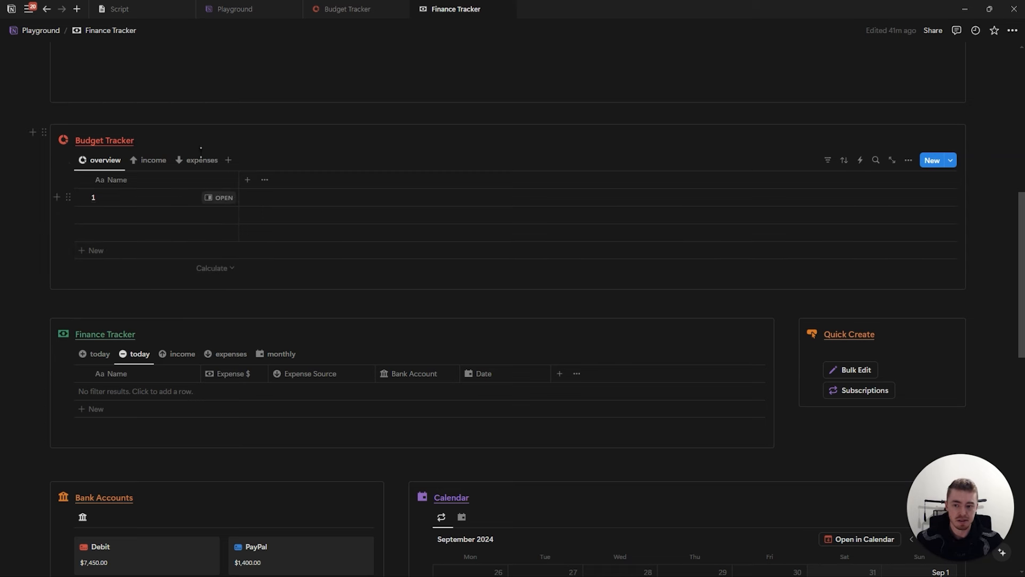
{"action": "left_click", "coordinate": [144, 196]}
{"action": "key", "text": "BackSpace"}
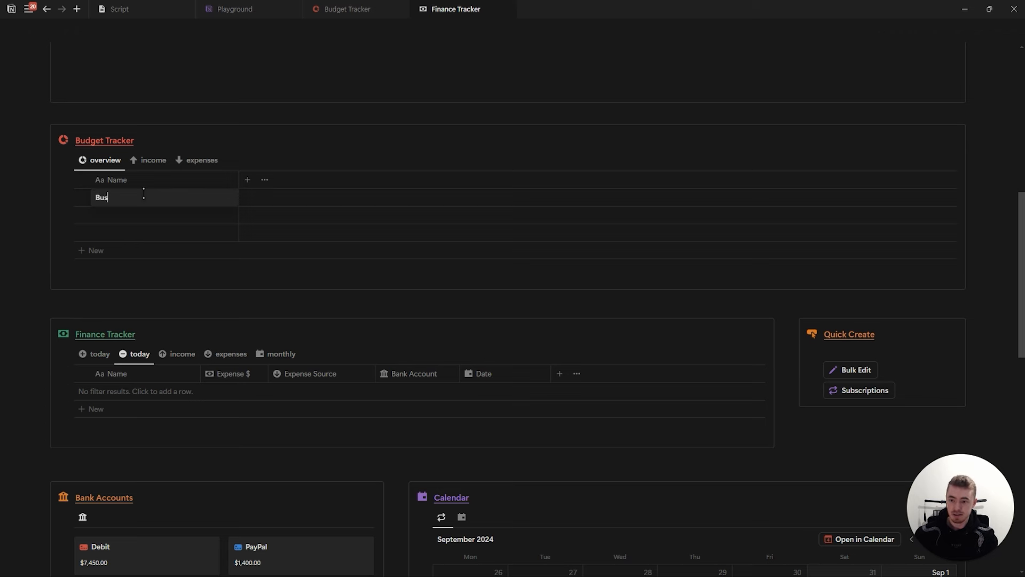
{"action": "type", "text": "Business"}
{"action": "key", "text": "Return"}
{"action": "type", "text": "Personal"}
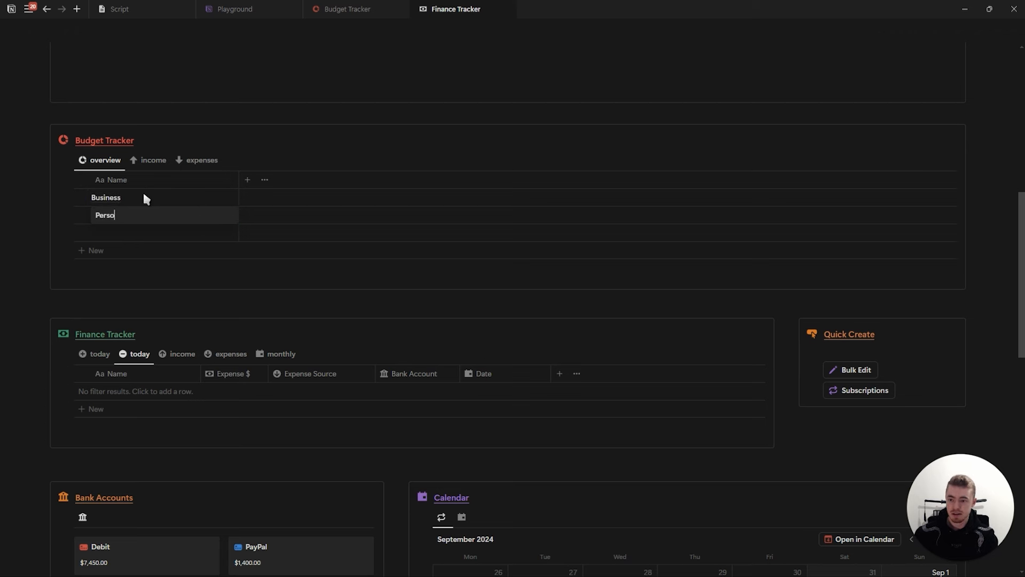
{"action": "key", "text": "Return"}
{"action": "type", "text": "Savings"}
{"action": "key", "text": "ctrl+BackSpace"}
{"action": "type", "text": "In"}
{"action": "key", "text": "ctrl+BackSpace"}
{"action": "type", "text": "Savings"}
{"action": "key", "text": "Return"}
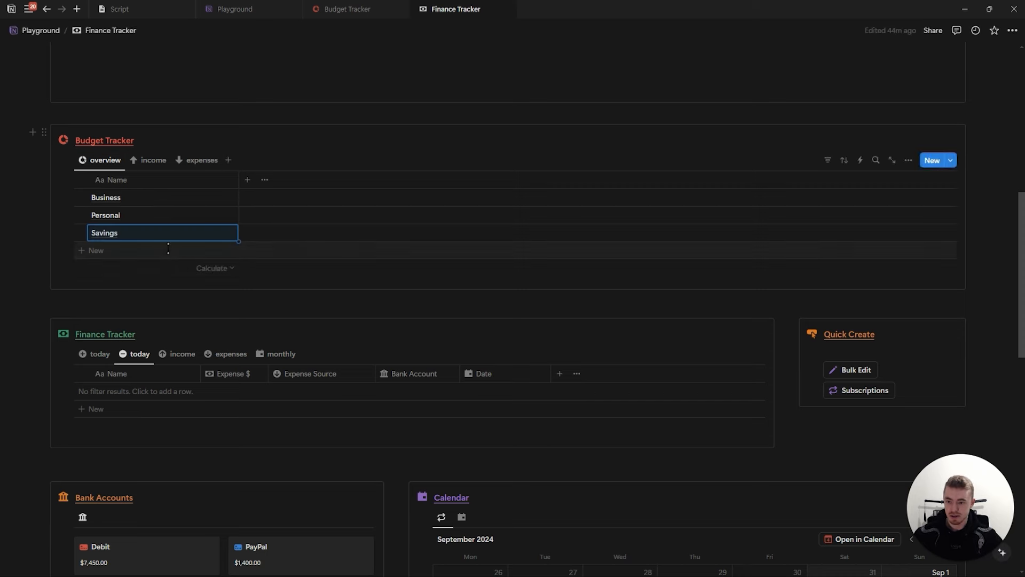
Add a fourth row named Investments to the overview view
{"action": "left_click", "coordinate": [168, 249]}
{"action": "type", "text": "Investmen"}
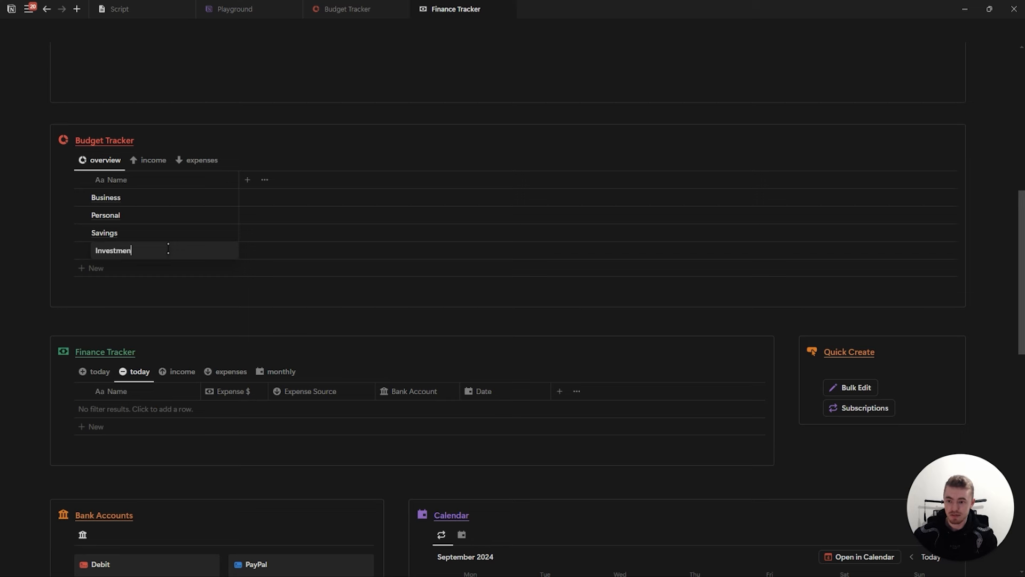
{"action": "type", "text": "ts"}
{"action": "key", "text": "Return"}
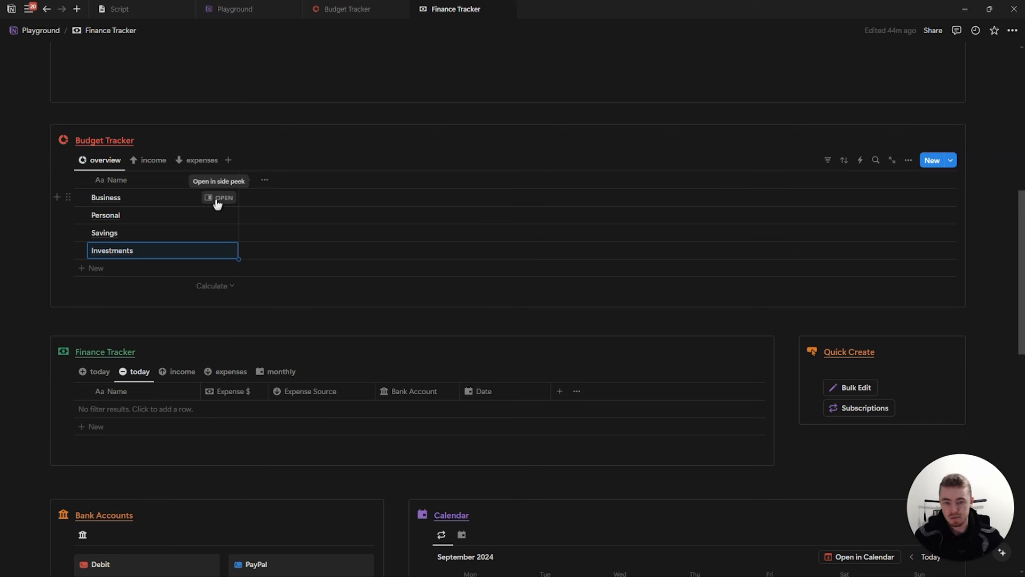
Give the Business page a blue Notion logo icon from the icon set
{"action": "left_click", "coordinate": [218, 199]}
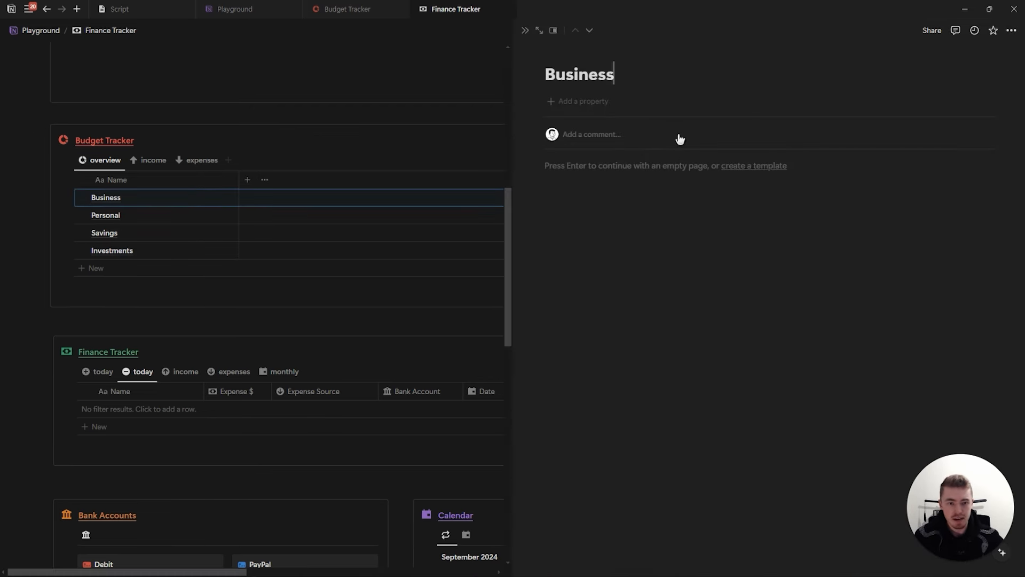
{"action": "left_click", "coordinate": [568, 52]}
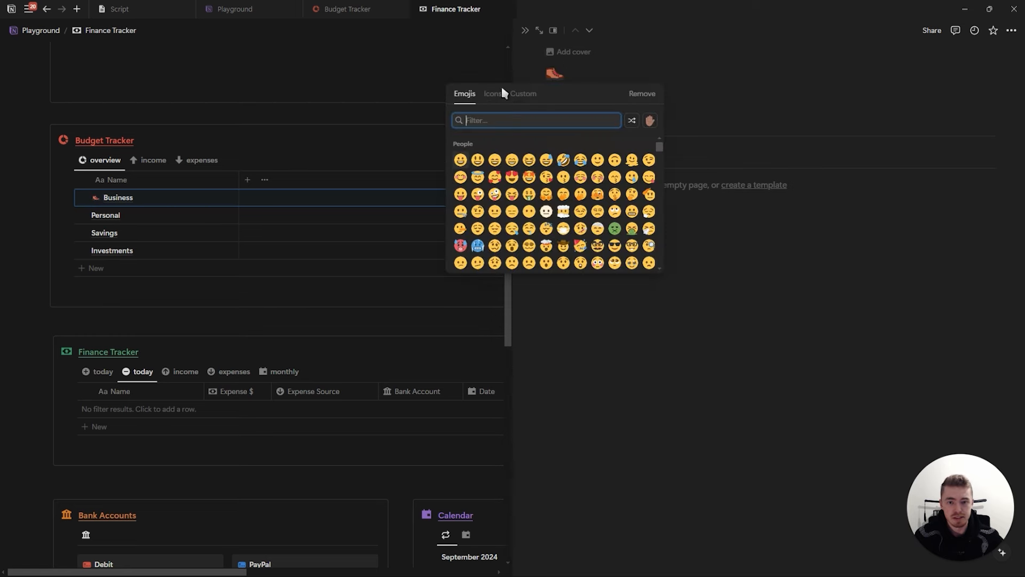
{"action": "left_click", "coordinate": [493, 95]}
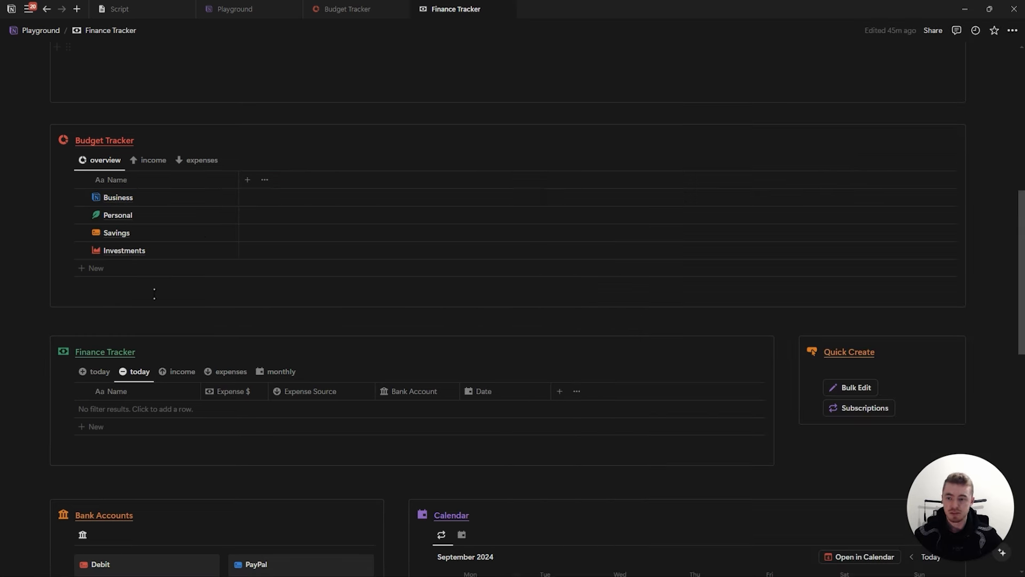
Add a number property named Budget % to the overview view and set its number format to Percent
{"action": "left_click", "coordinate": [247, 179]}
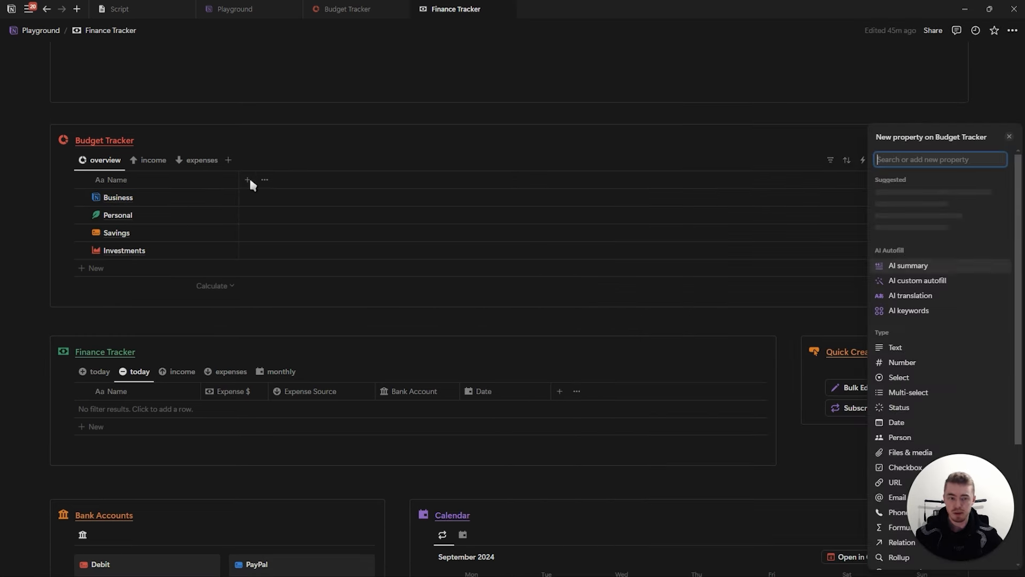
{"action": "left_click", "coordinate": [900, 362]}
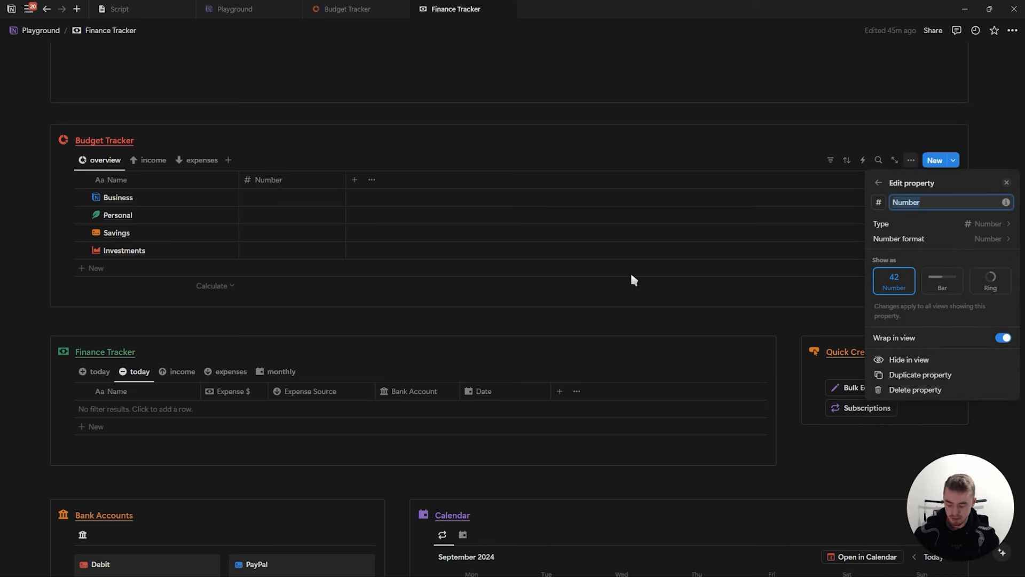
{"action": "type", "text": "Bu"}
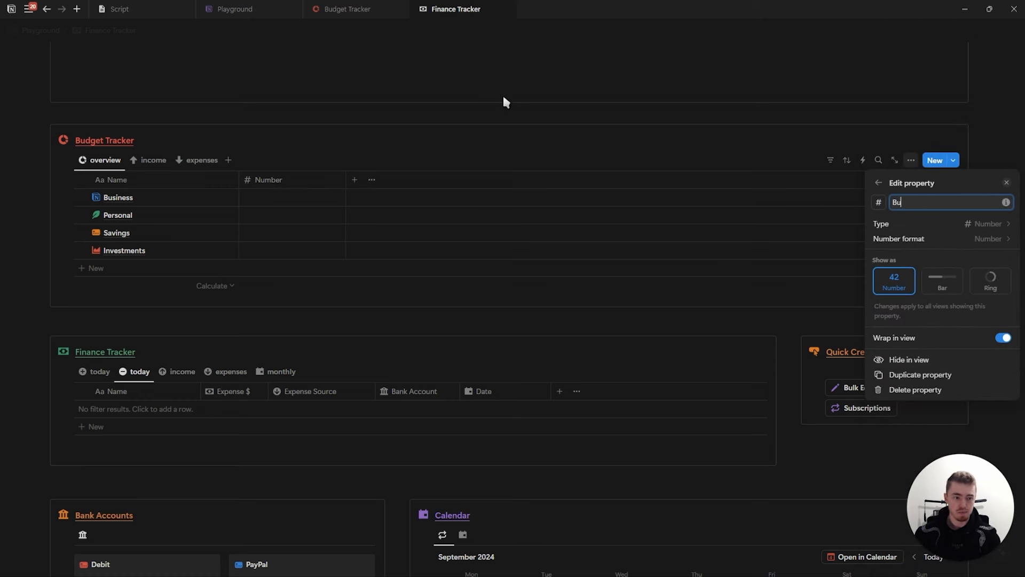
{"action": "type", "text": "dget %"}
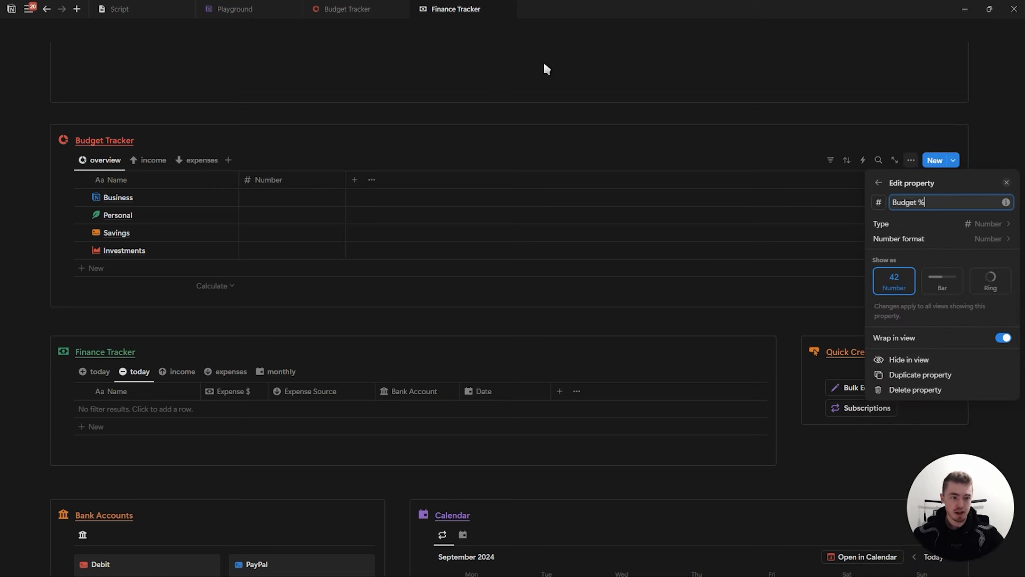
{"action": "left_click", "coordinate": [961, 241]}
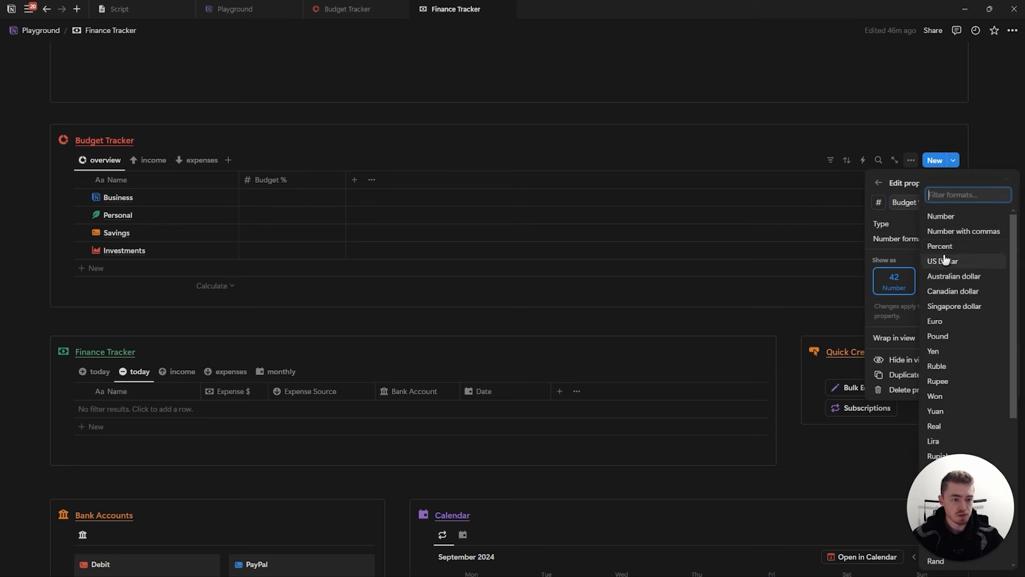
{"action": "left_click", "coordinate": [946, 247]}
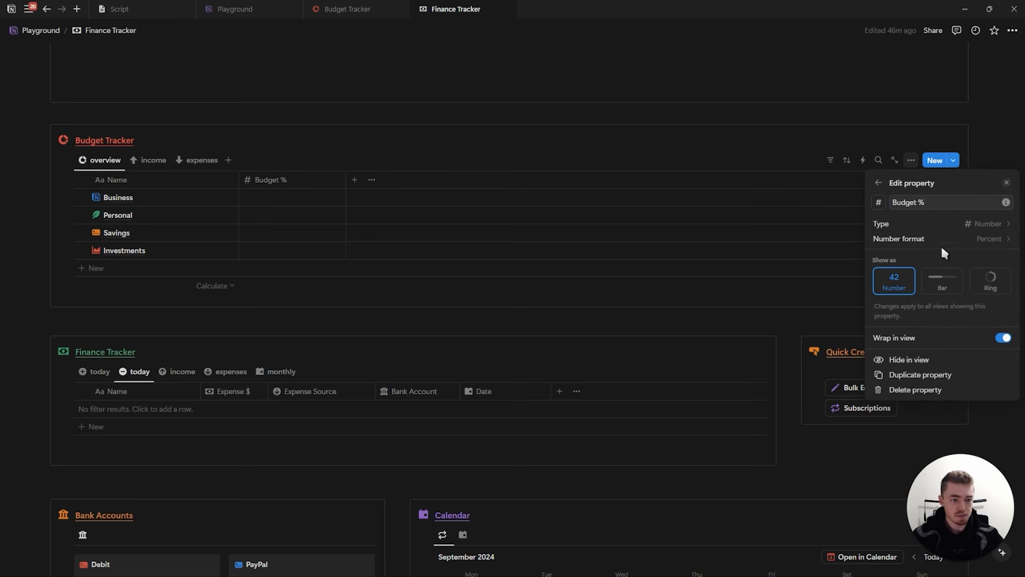
Show the Budget % property as a red ring and give it the pie chart icon
{"action": "left_click", "coordinate": [1005, 283]}
{"action": "left_click", "coordinate": [975, 315]}
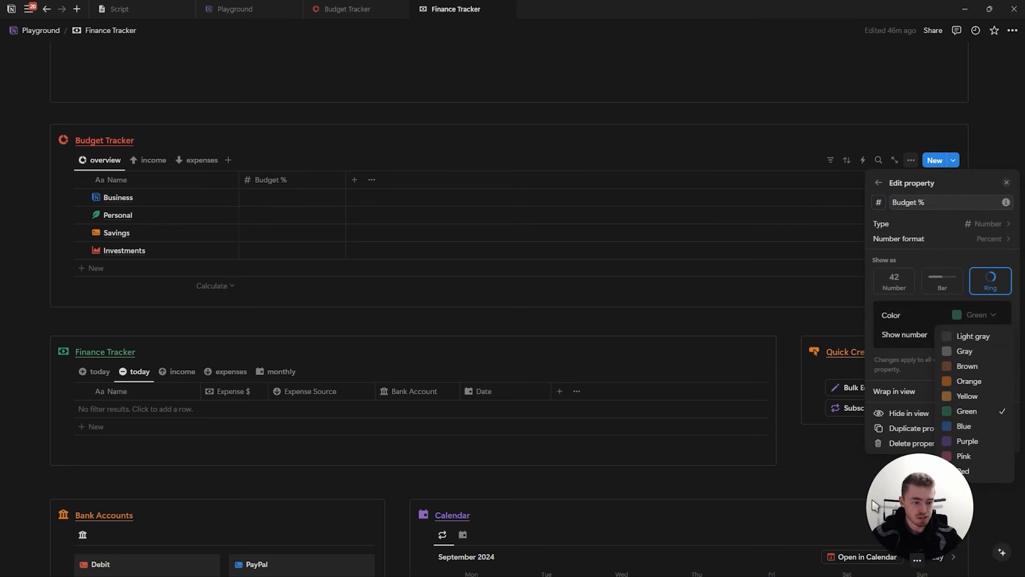
{"action": "left_click", "coordinate": [978, 473]}
{"action": "left_click", "coordinate": [879, 202]}
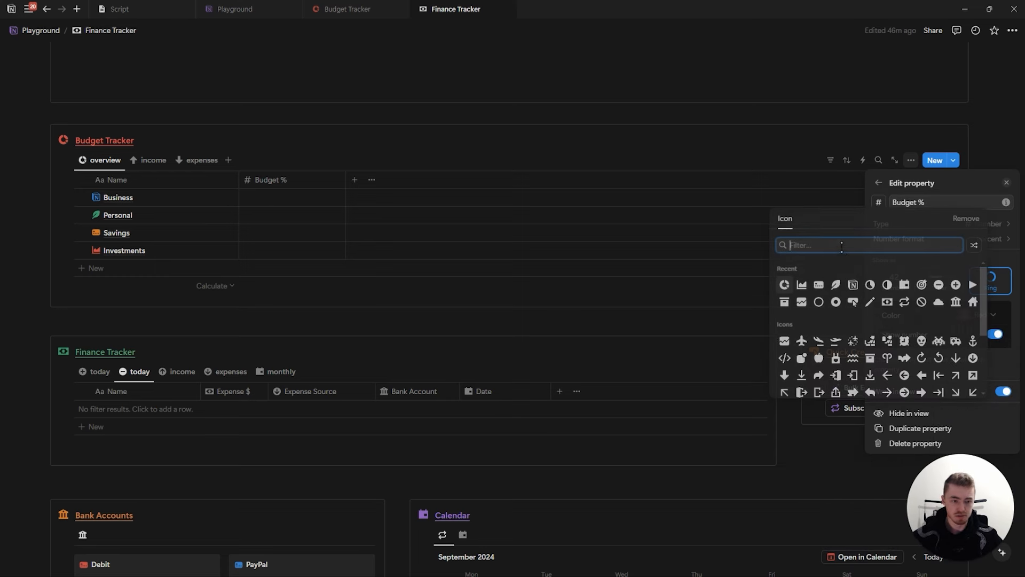
{"action": "type", "text": "chart"}
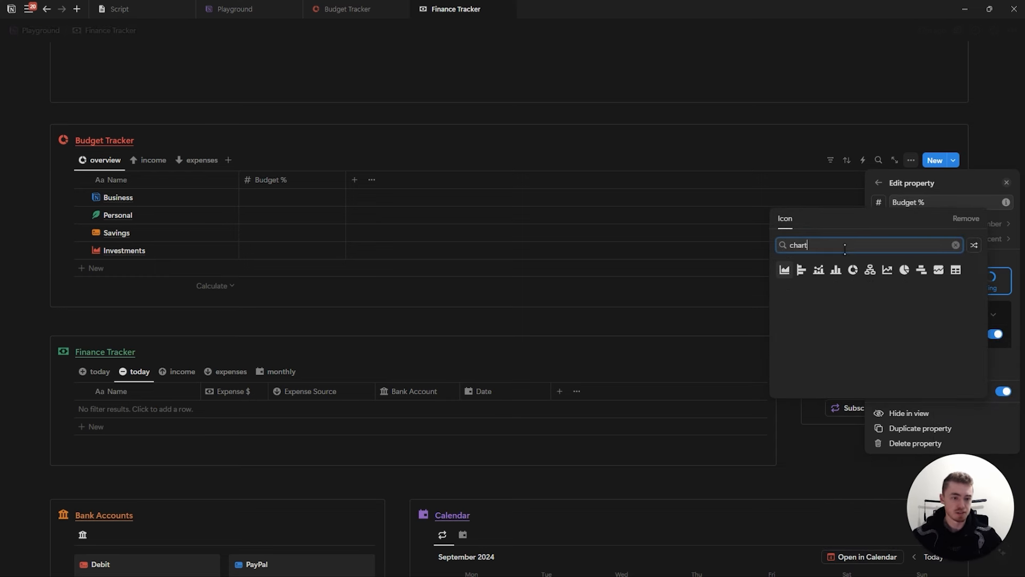
{"action": "left_click", "coordinate": [905, 270]}
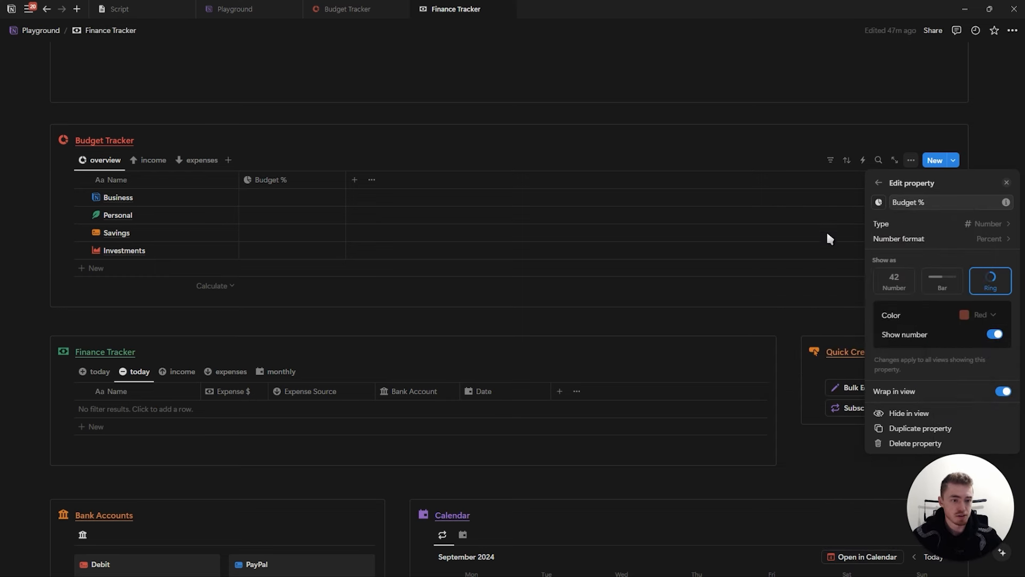
Set Budget % to 30 for the Business and Personal rows
{"action": "left_click", "coordinate": [297, 215]}
{"action": "left_click", "coordinate": [290, 198]}
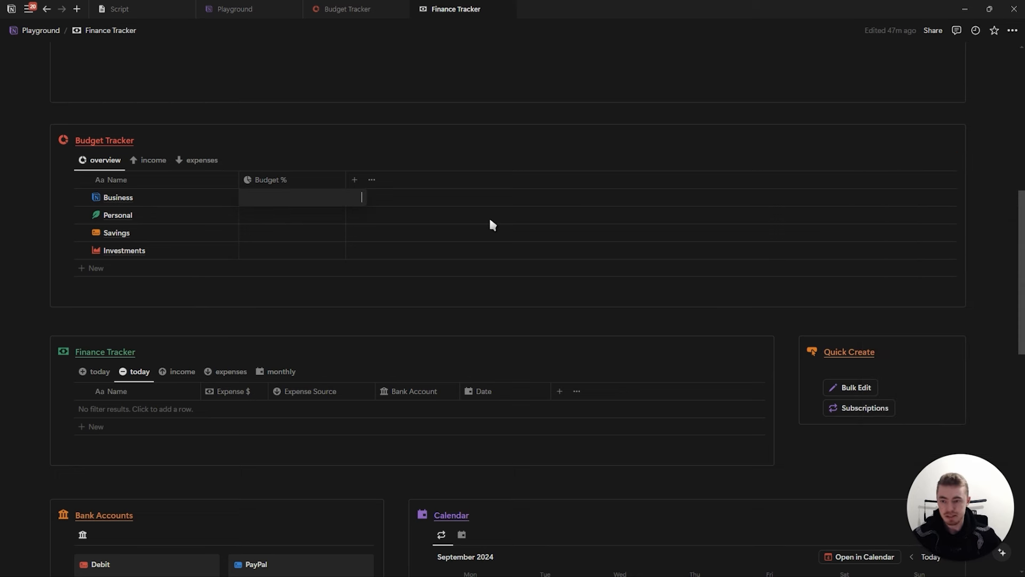
{"action": "type", "text": "30"}
{"action": "key", "text": "Return"}
{"action": "left_click", "coordinate": [303, 214]}
{"action": "type", "text": "30"}
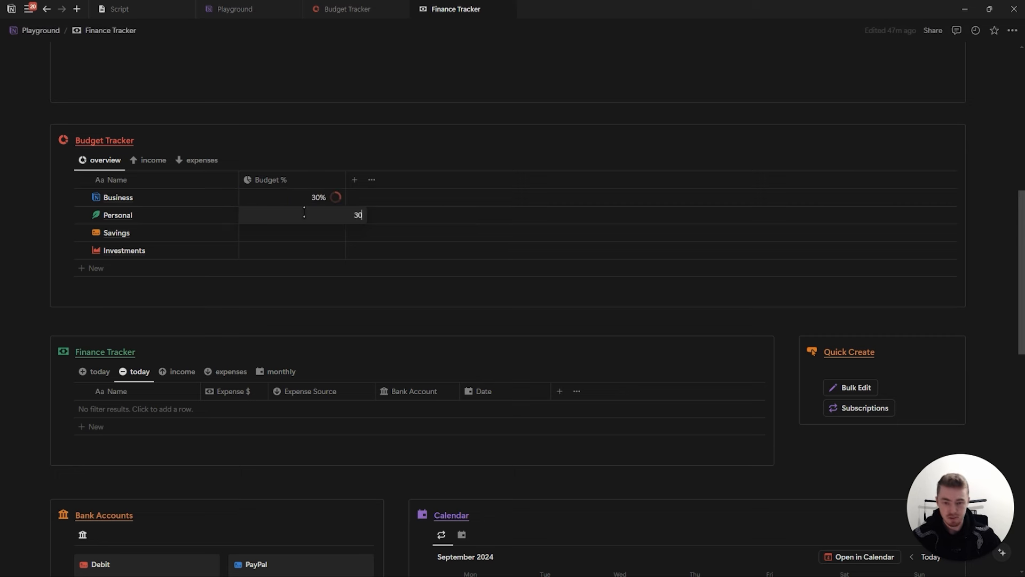
{"action": "key", "text": "Return"}
Set Budget % to 20 for the Savings and Investments rows
{"action": "left_click", "coordinate": [307, 232]}
{"action": "type", "text": "20"}
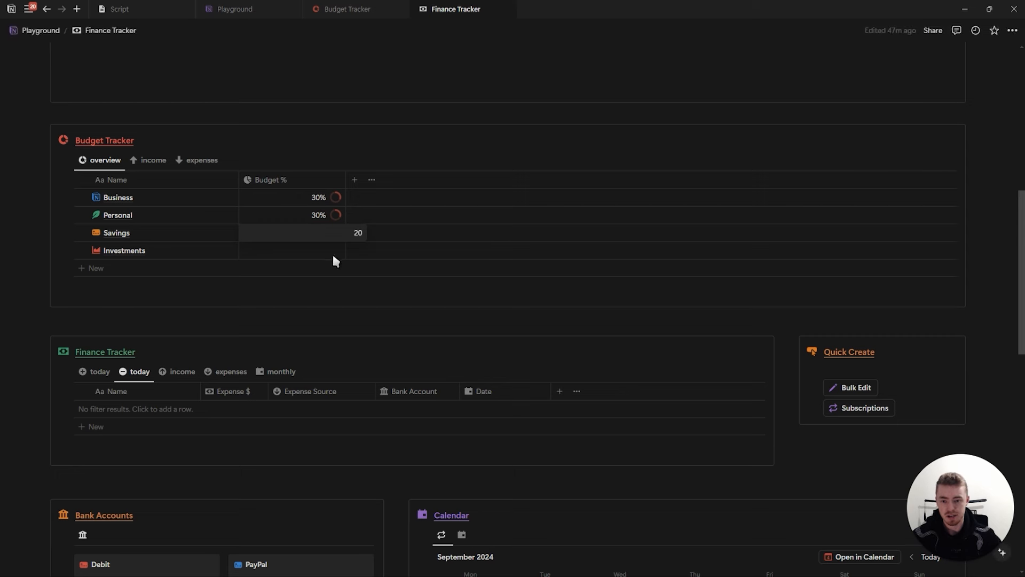
{"action": "key", "text": "Return"}
{"action": "left_click", "coordinate": [325, 250]}
{"action": "type", "text": "20"}
{"action": "key", "text": "Return"}
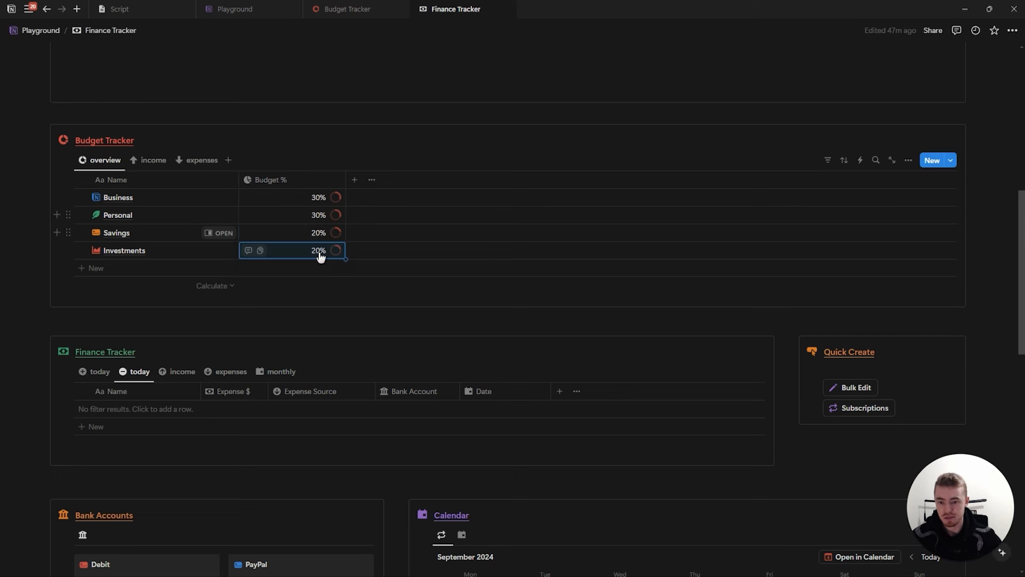
Set Budget % to 10 for the Investments row and 40 for the Business row
{"action": "left_click", "coordinate": [319, 250]}
{"action": "type", "text": "10"}
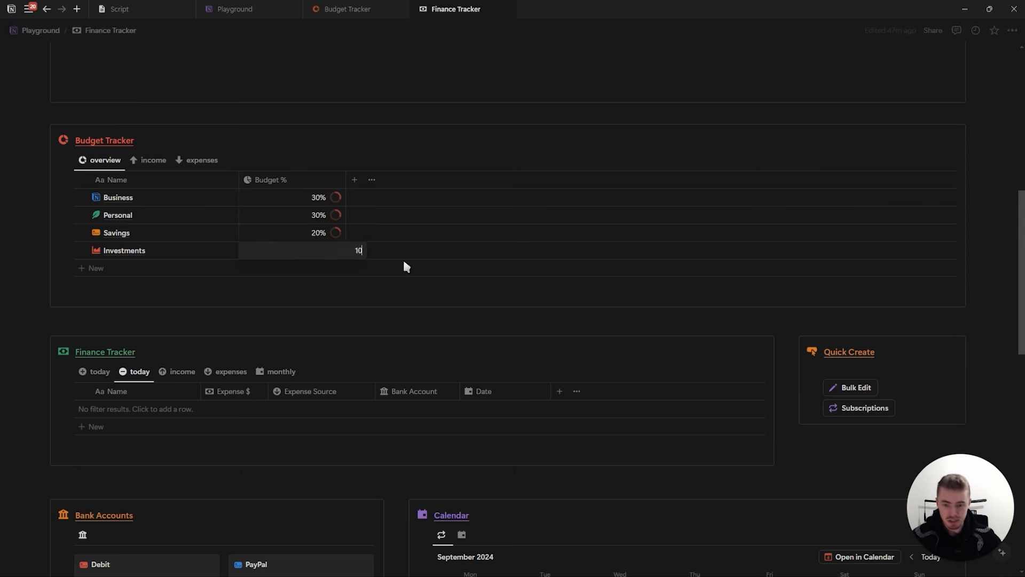
{"action": "key", "text": "Return"}
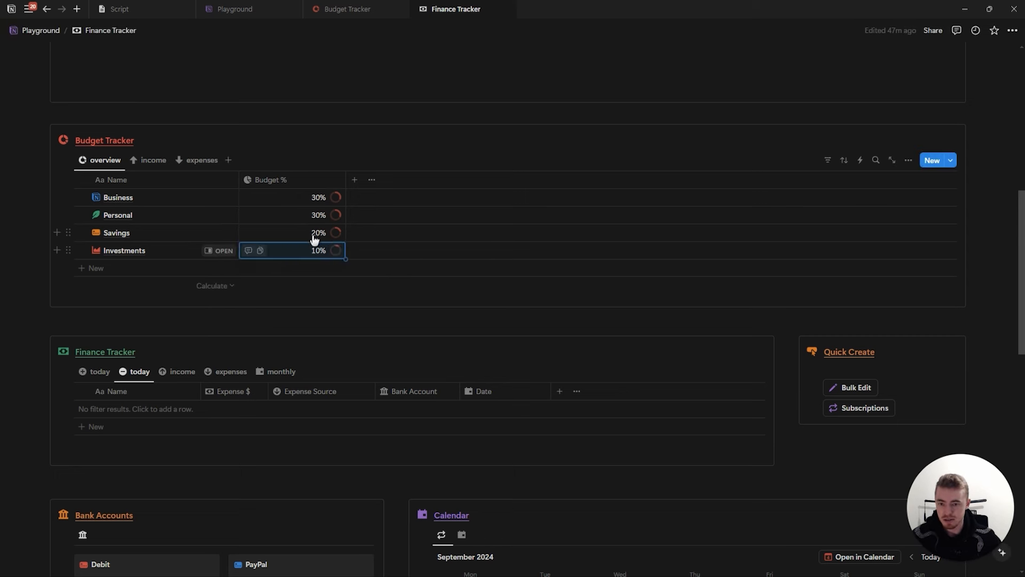
{"action": "left_click", "coordinate": [312, 200]}
{"action": "key", "text": "Return"}
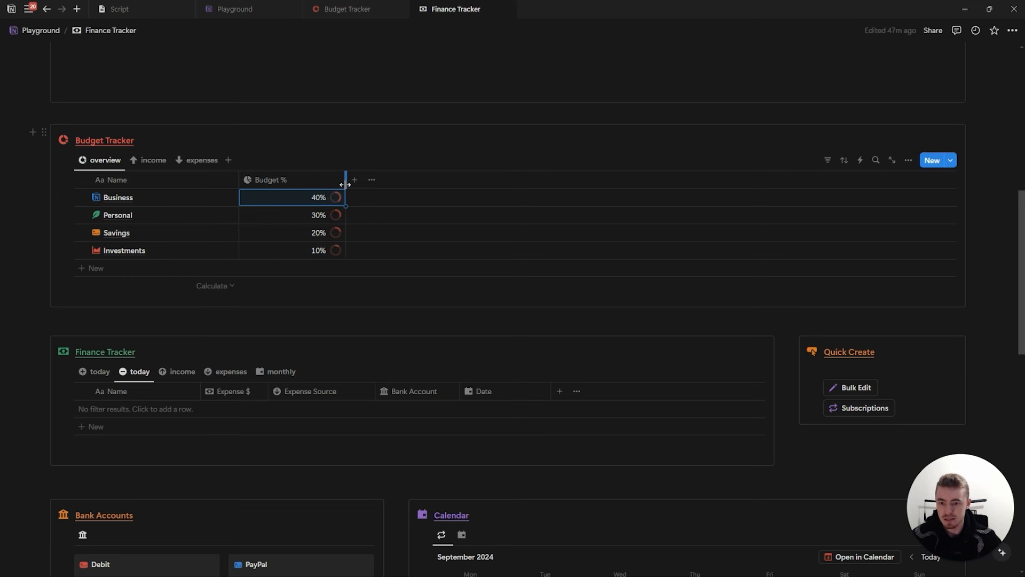
Narrow the Budget % and Name columns and add a Sum calculation below Budget %
{"action": "left_click_drag", "start_coordinate": [346, 176], "coordinate": [299, 188]}
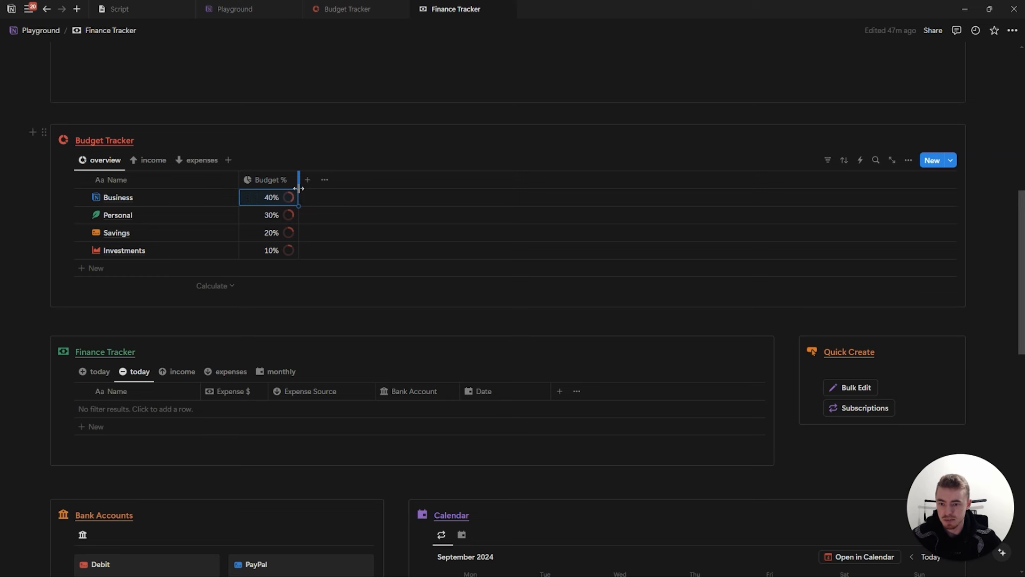
{"action": "left_click", "coordinate": [281, 285]}
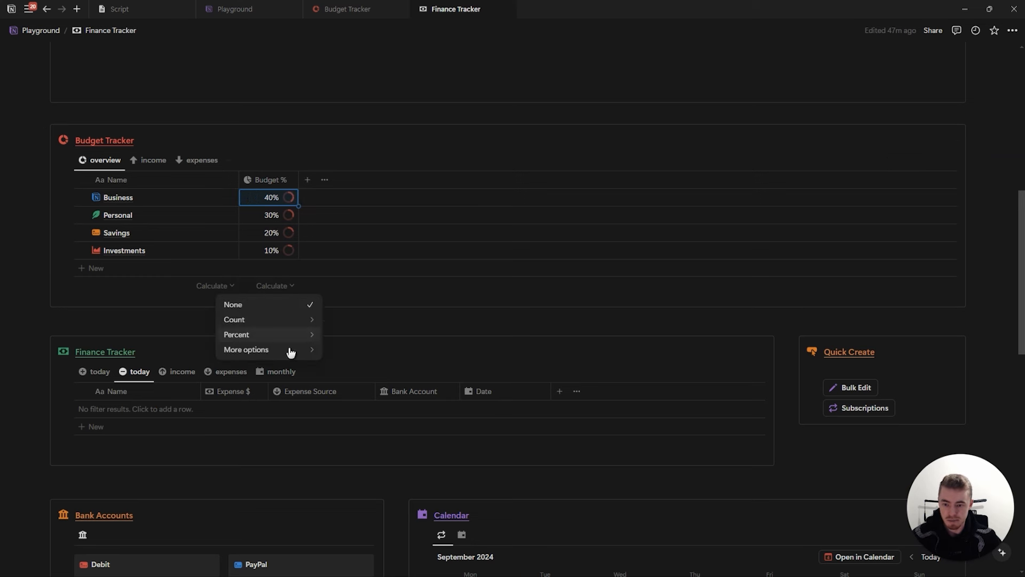
{"action": "mouse_move", "coordinate": [291, 351]}
{"action": "left_click", "coordinate": [372, 313]}
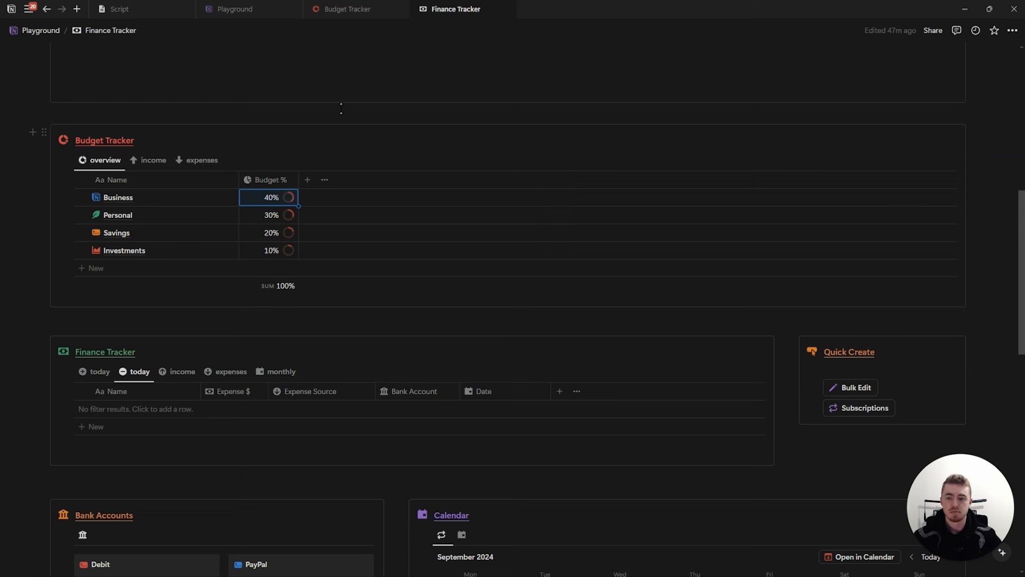
{"action": "left_click_drag", "start_coordinate": [239, 185], "coordinate": [201, 183]}
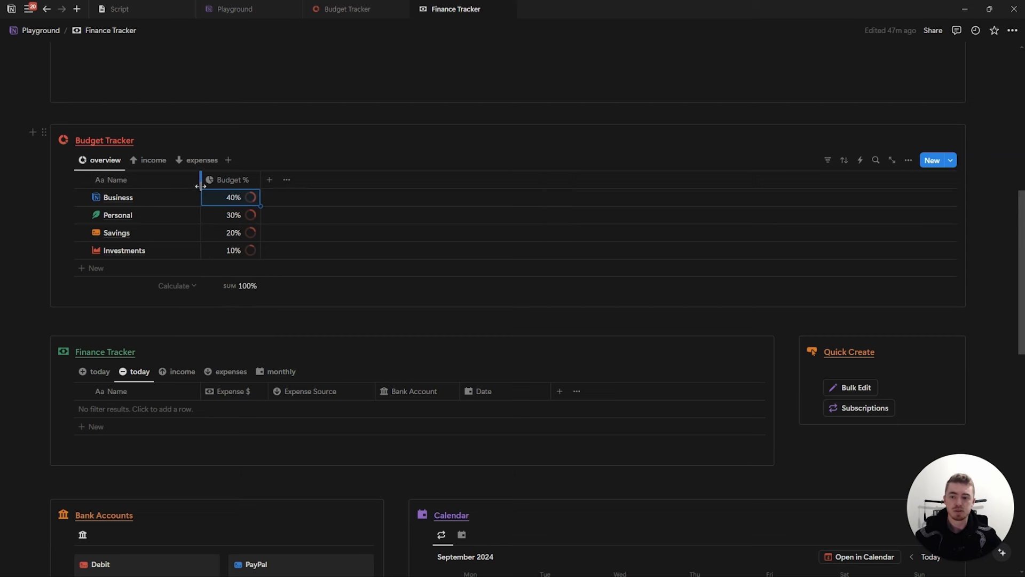
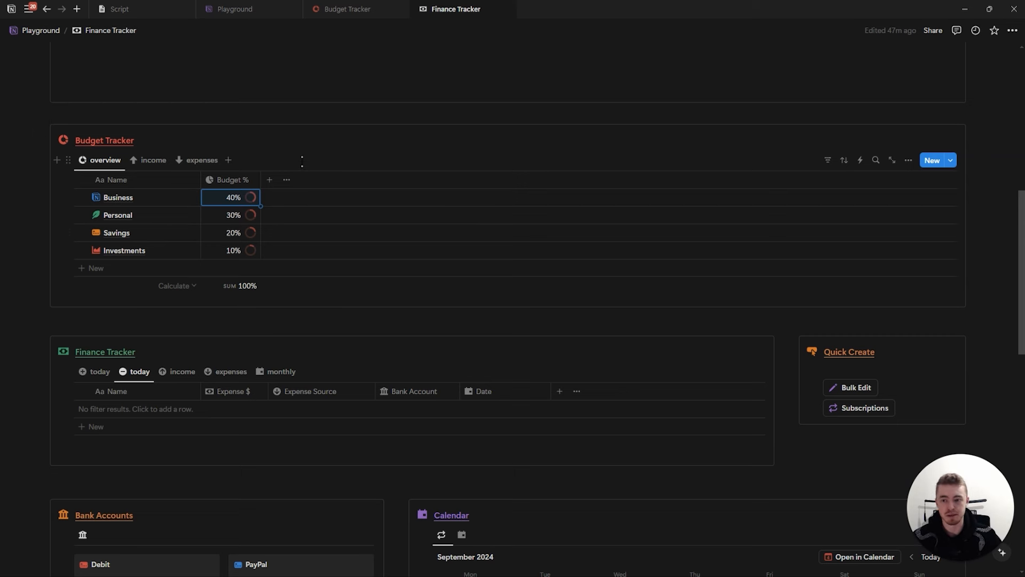
Add a relation property to the Finance Tracker's Income Sources database that is also shown on Income Sources
{"action": "left_click", "coordinate": [269, 179]}
{"action": "type", "text": "re"}
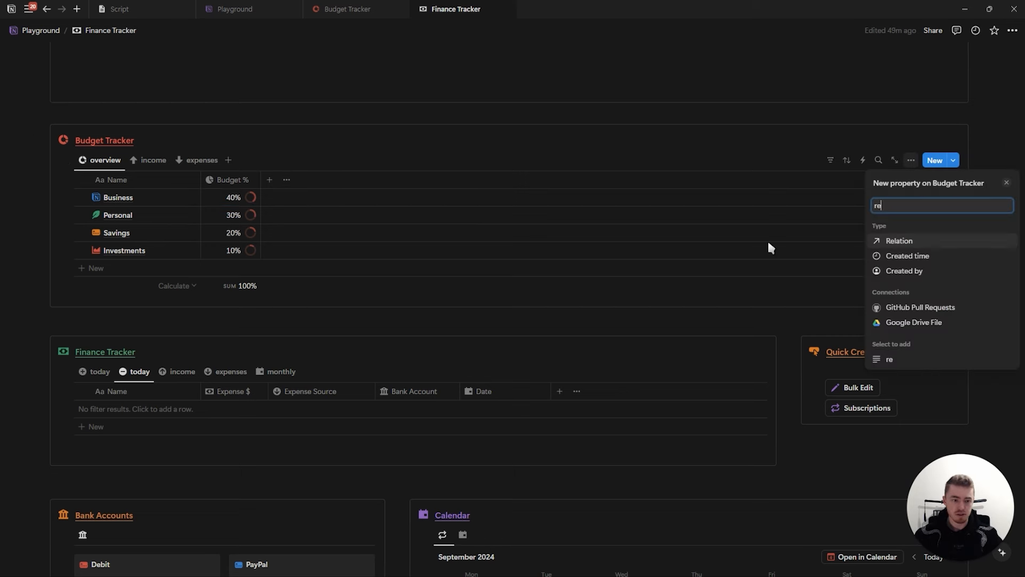
{"action": "left_click", "coordinate": [887, 243]}
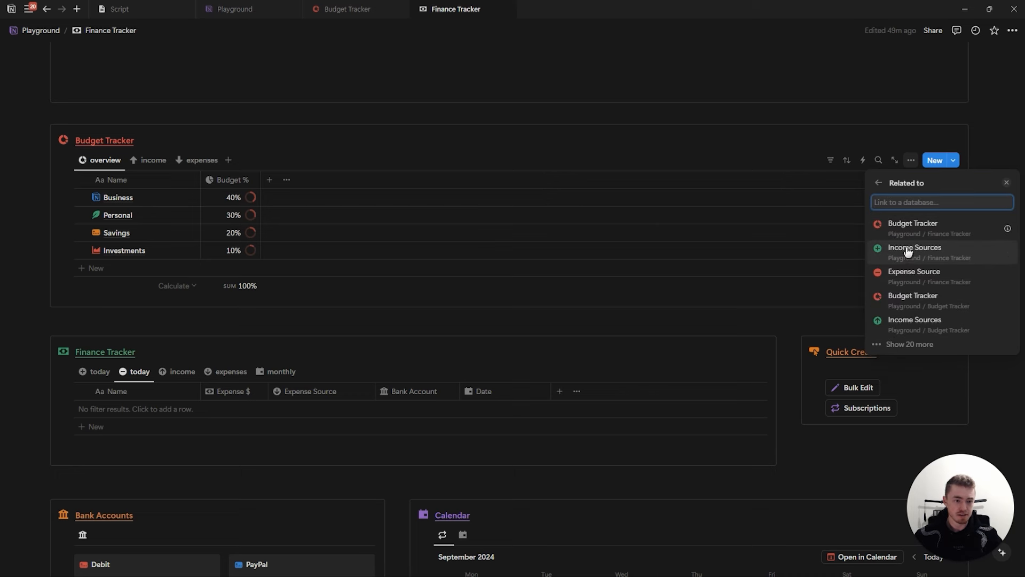
{"action": "left_click", "coordinate": [918, 257]}
{"action": "left_click", "coordinate": [912, 252]}
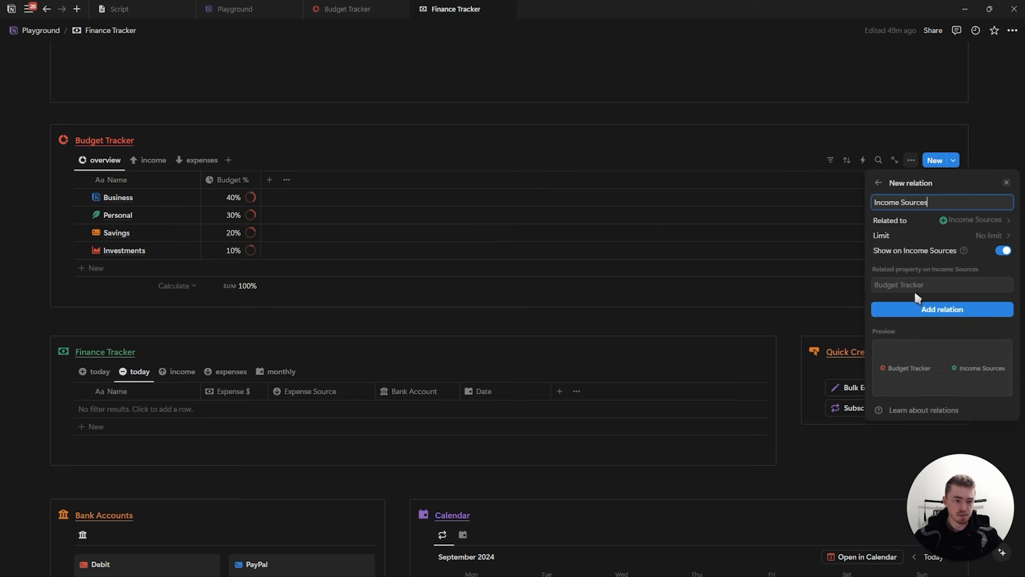
{"action": "left_click", "coordinate": [918, 308]}
{"action": "left_click", "coordinate": [395, 187]}
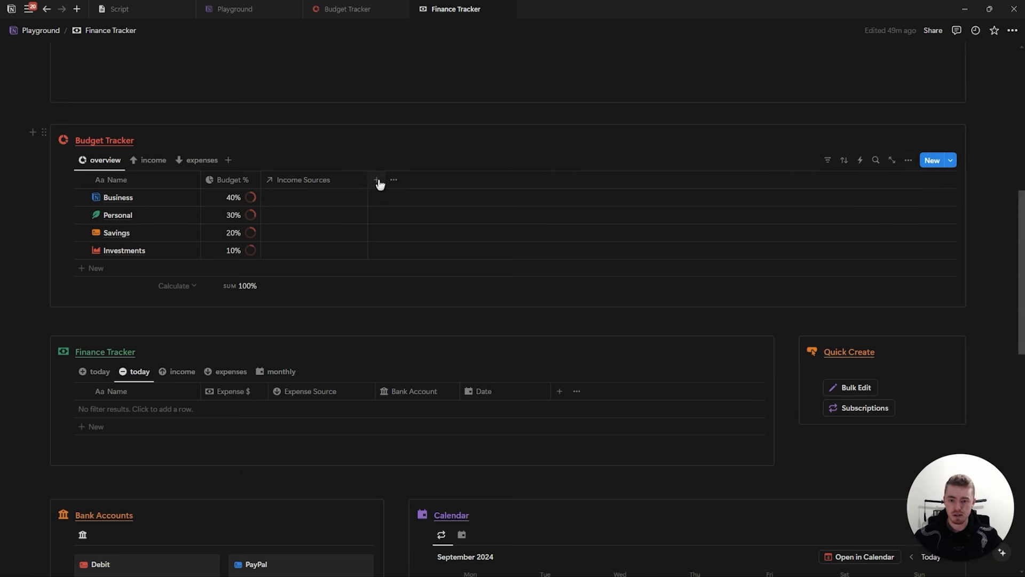
Add a relation property to the Finance Tracker's Expense Source database that is also shown on Expense Source
{"action": "left_click", "coordinate": [376, 180]}
{"action": "type", "text": "re"}
{"action": "left_click", "coordinate": [911, 243]}
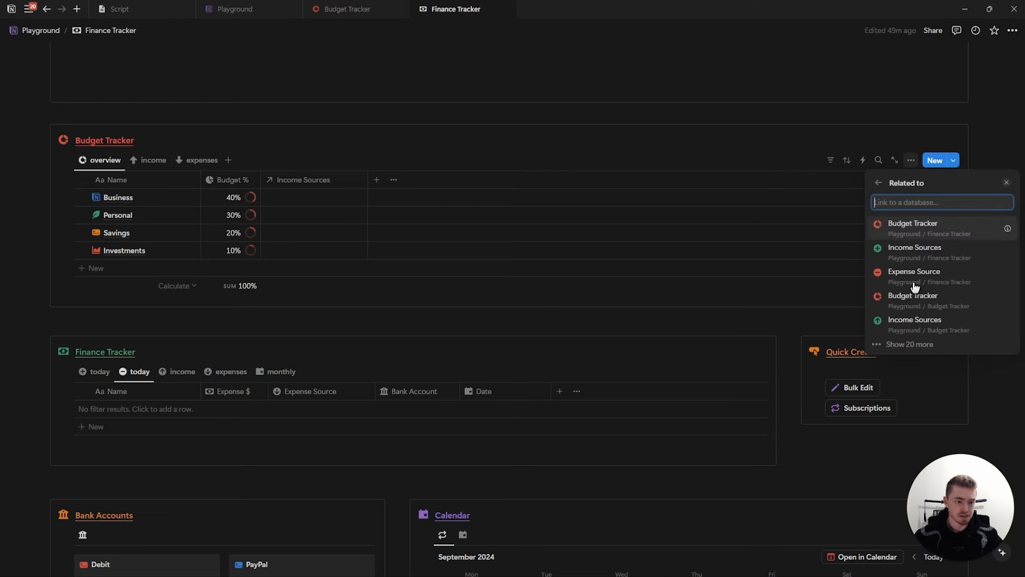
{"action": "left_click", "coordinate": [915, 277]}
{"action": "left_click", "coordinate": [1002, 249]}
{"action": "left_click", "coordinate": [916, 307]}
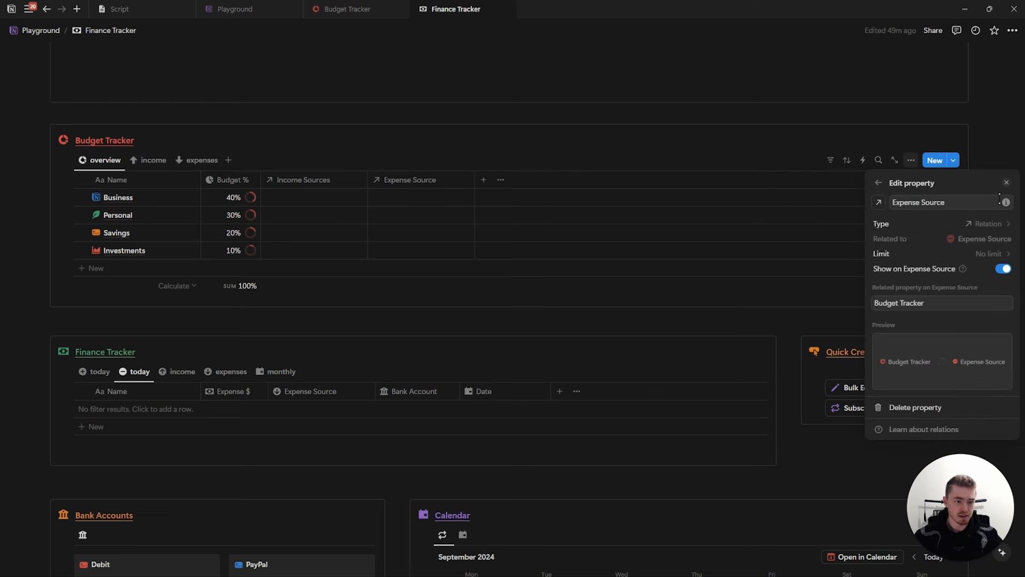
{"action": "left_click", "coordinate": [1008, 186]}
Give the Income Sources property an up arrow icon and the Expense Source property a down arrow icon
{"action": "left_click", "coordinate": [291, 182]}
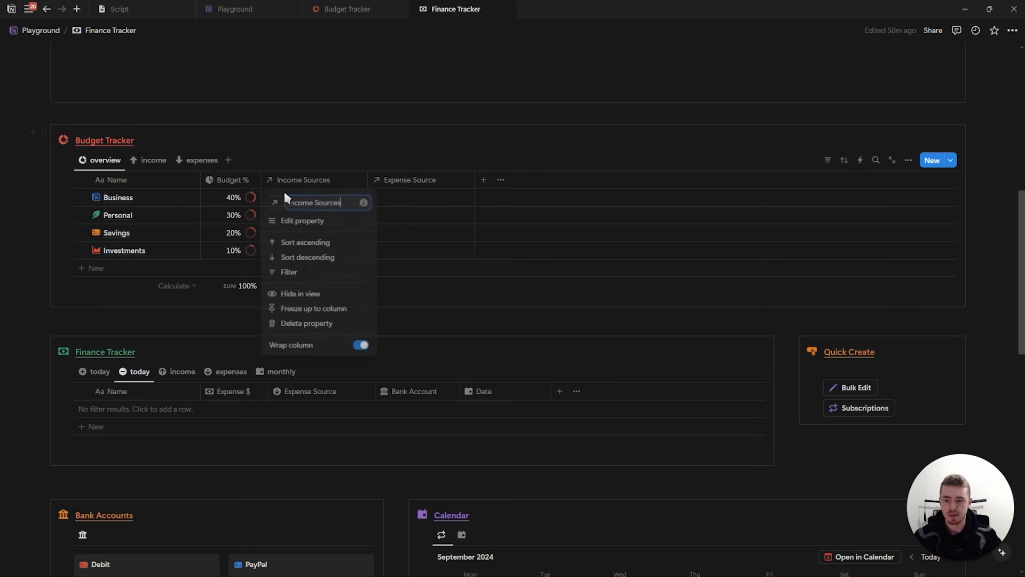
{"action": "left_click", "coordinate": [274, 204]}
{"action": "type", "text": "up"}
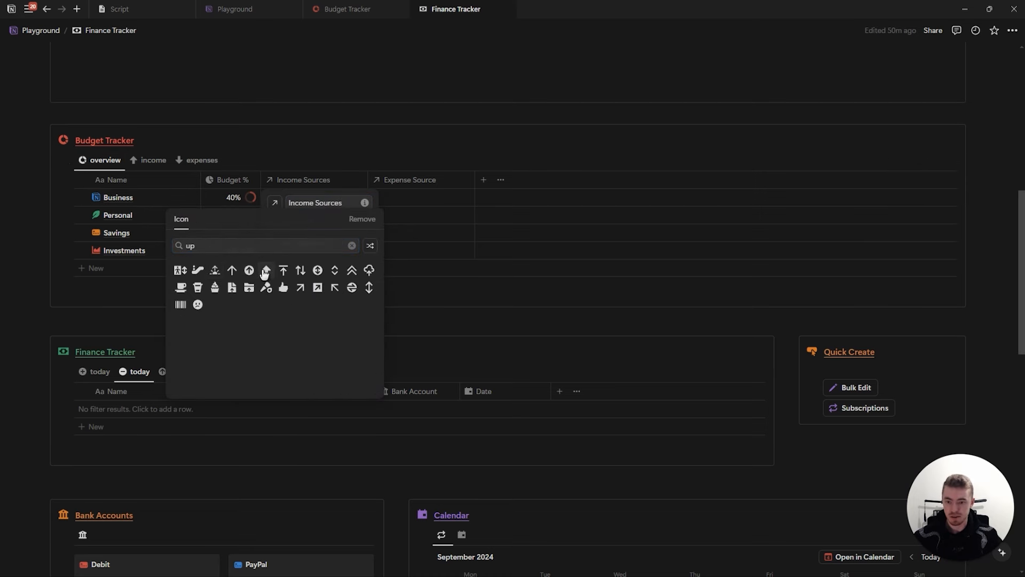
{"action": "left_click", "coordinate": [263, 279]}
{"action": "left_click", "coordinate": [397, 181]}
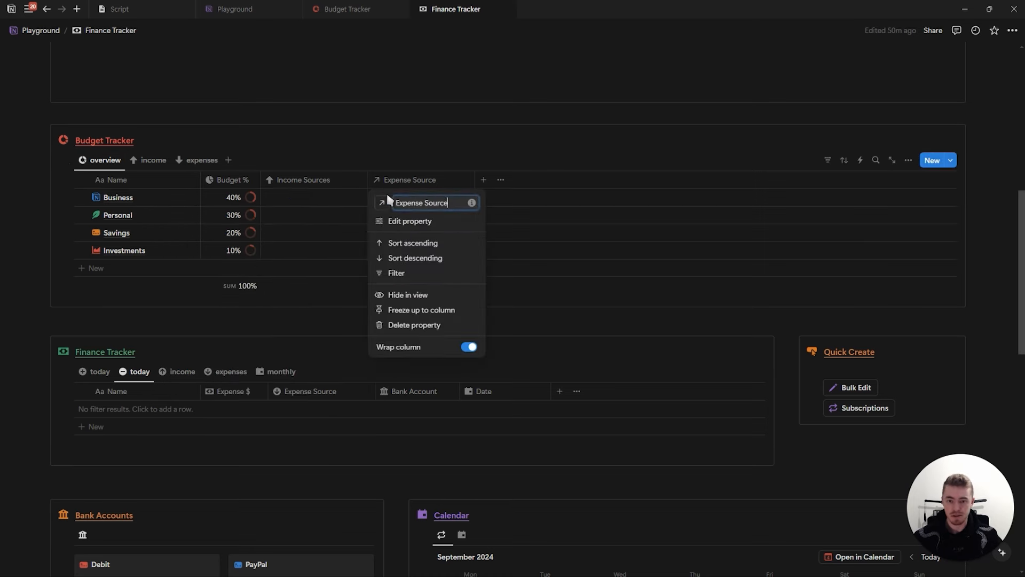
{"action": "left_click", "coordinate": [382, 202]}
{"action": "type", "text": "dow"}
{"action": "left_click", "coordinate": [287, 270]}
{"action": "left_click", "coordinate": [328, 208]}
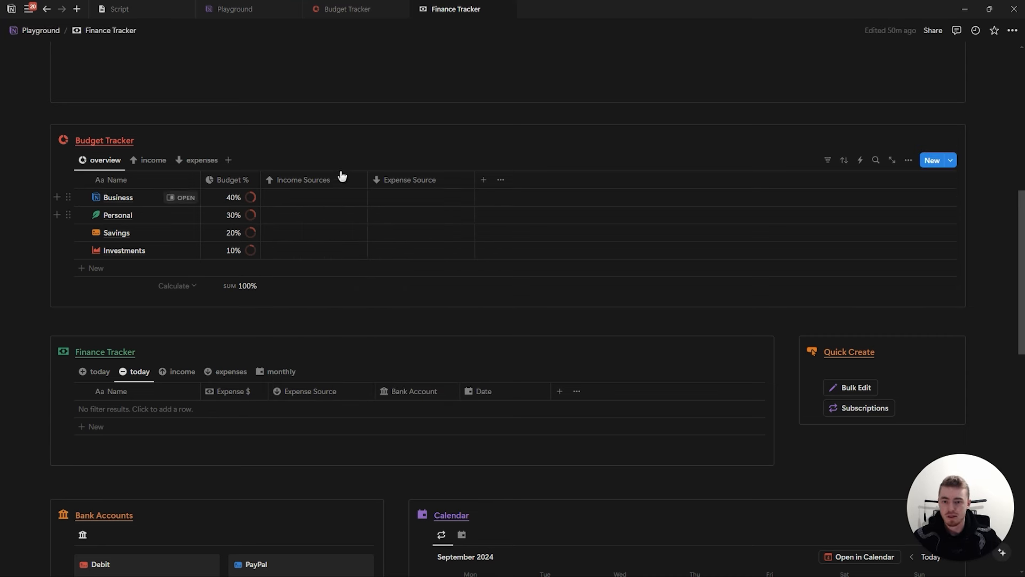
Delete the blank rows from the Budget Tracker's income and expenses views and return to the overview
{"action": "left_click", "coordinate": [308, 204]}
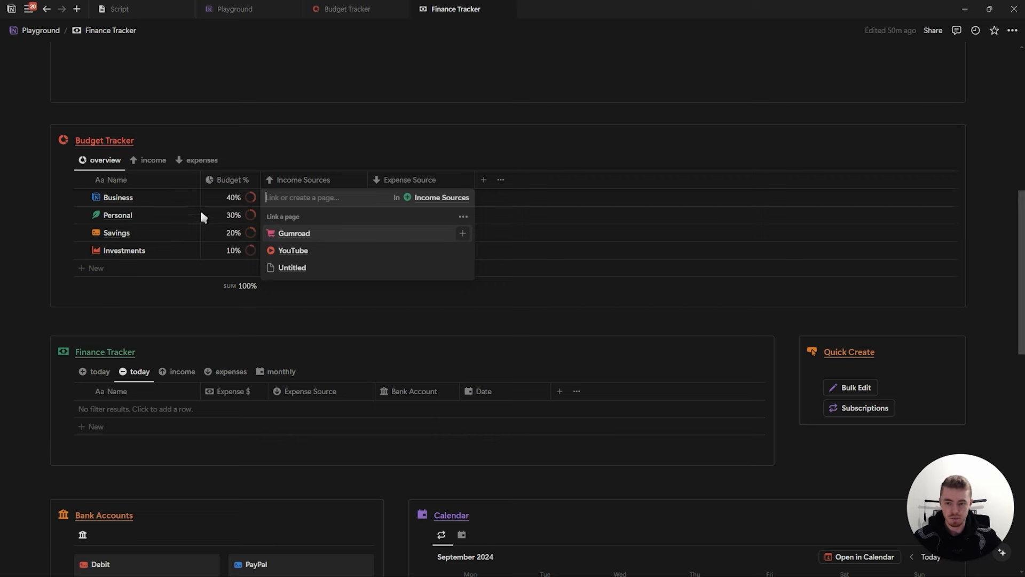
{"action": "key", "text": "Escape"}
{"action": "left_click", "coordinate": [150, 161]}
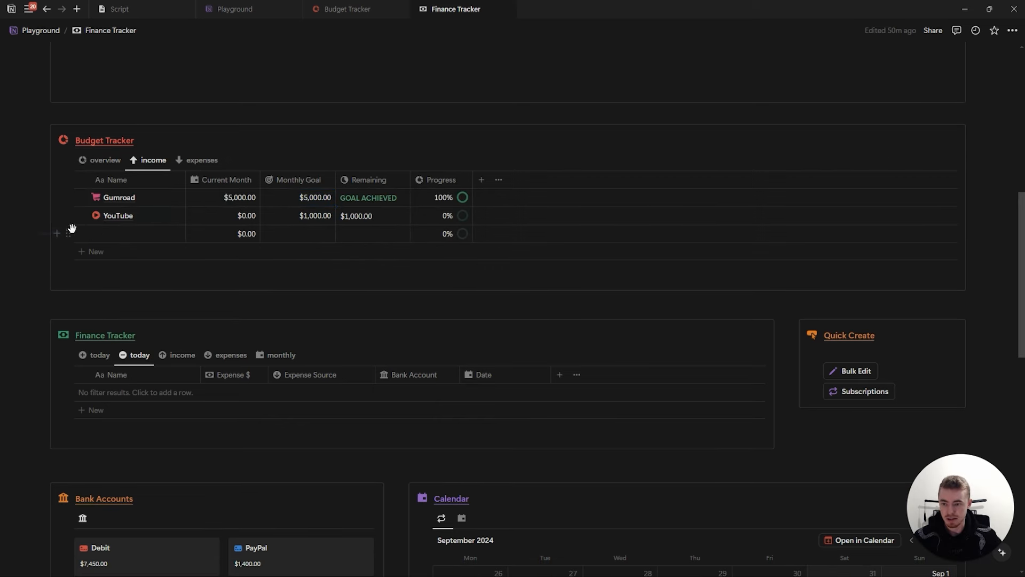
{"action": "left_click", "coordinate": [199, 160]}
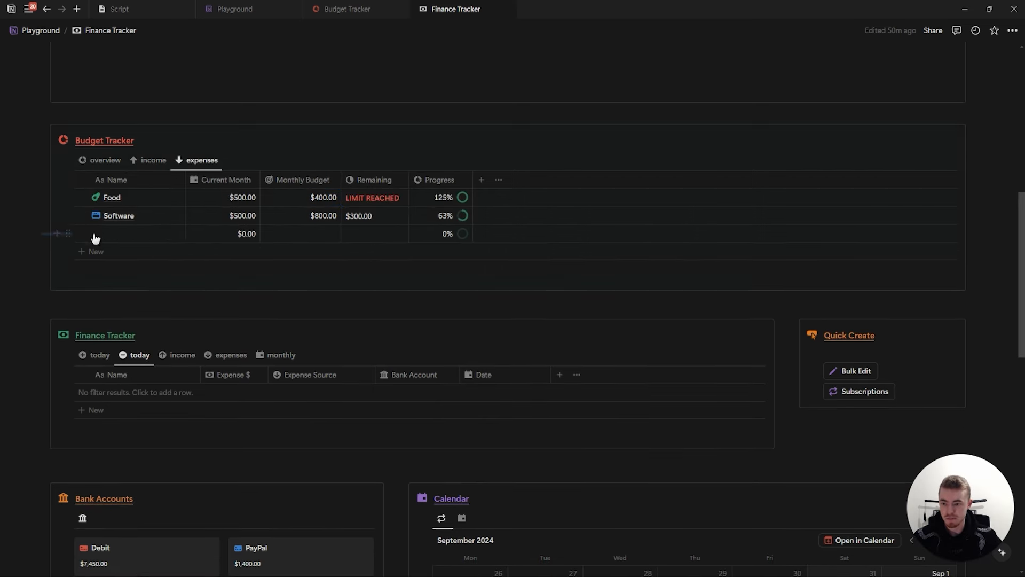
{"action": "key", "text": "Delete"}
{"action": "left_click", "coordinate": [100, 160]}
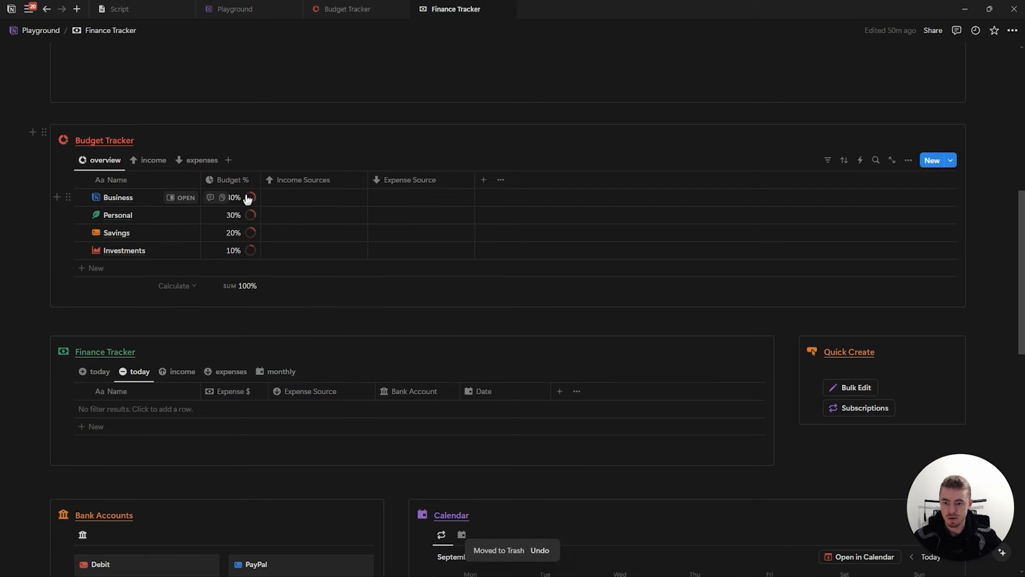
Link Gumroad and YouTube as Income Sources for all four overview rows and hide the Income Sources column
{"action": "left_click", "coordinate": [82, 180]}
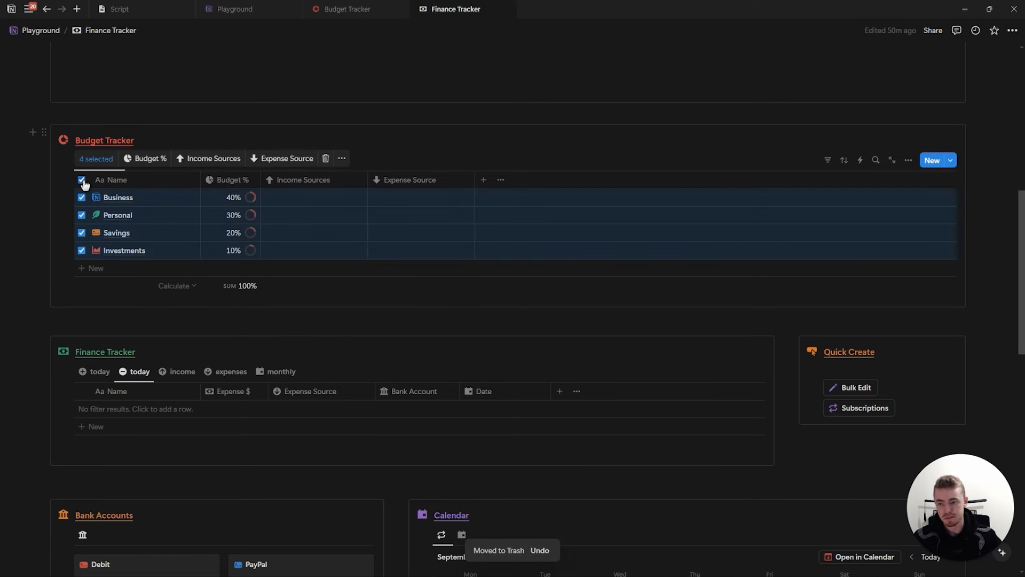
{"action": "left_click", "coordinate": [227, 158]}
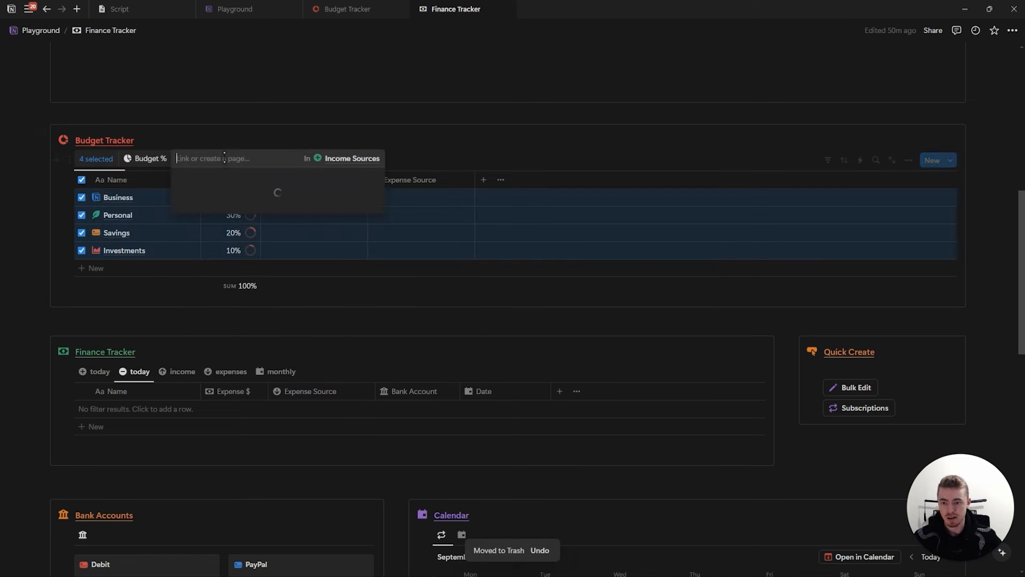
{"action": "left_click", "coordinate": [230, 199]}
{"action": "left_click", "coordinate": [208, 222]}
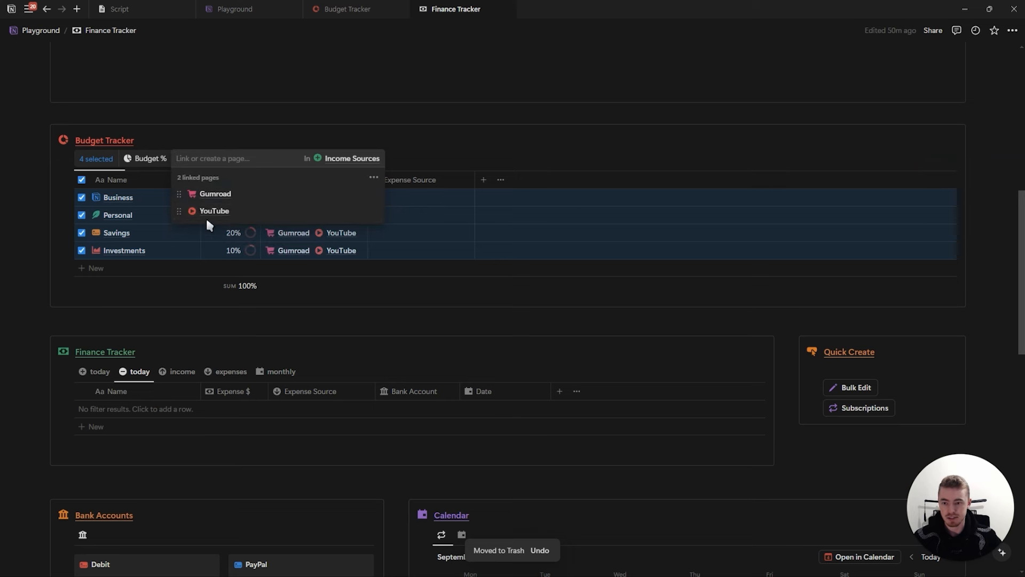
{"action": "key", "text": "Escape"}
{"action": "left_click", "coordinate": [82, 180]}
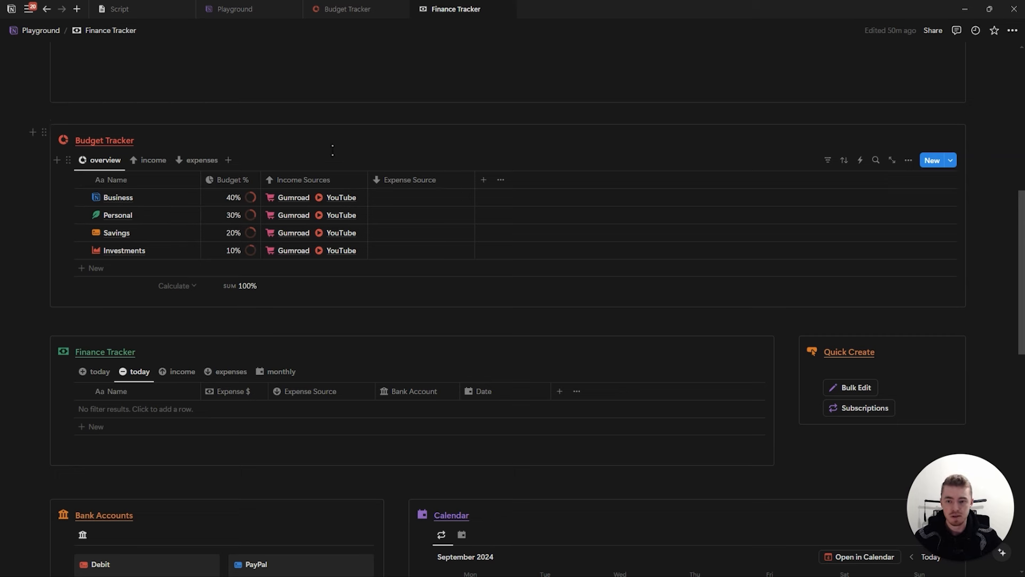
{"action": "left_click", "coordinate": [328, 183]}
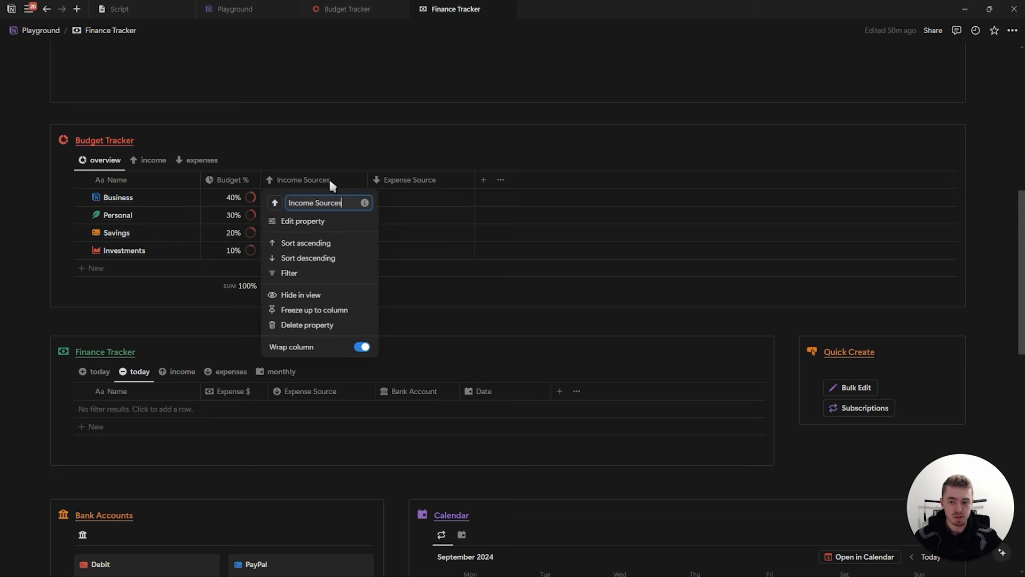
{"action": "left_click", "coordinate": [300, 295]}
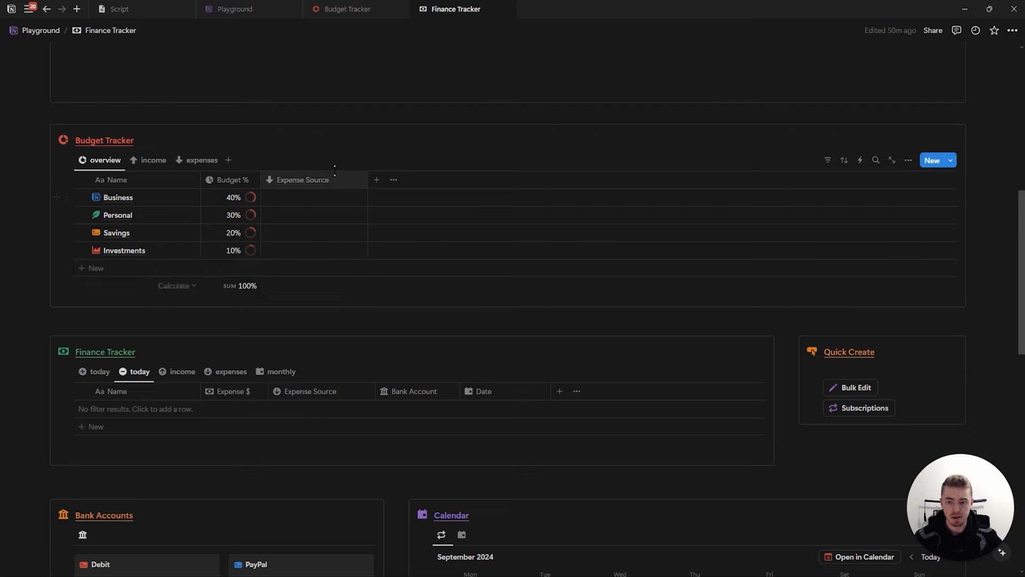
Set the Income Sources and Expense Source relations to show as Minimal on the Business page
{"action": "left_click", "coordinate": [185, 199]}
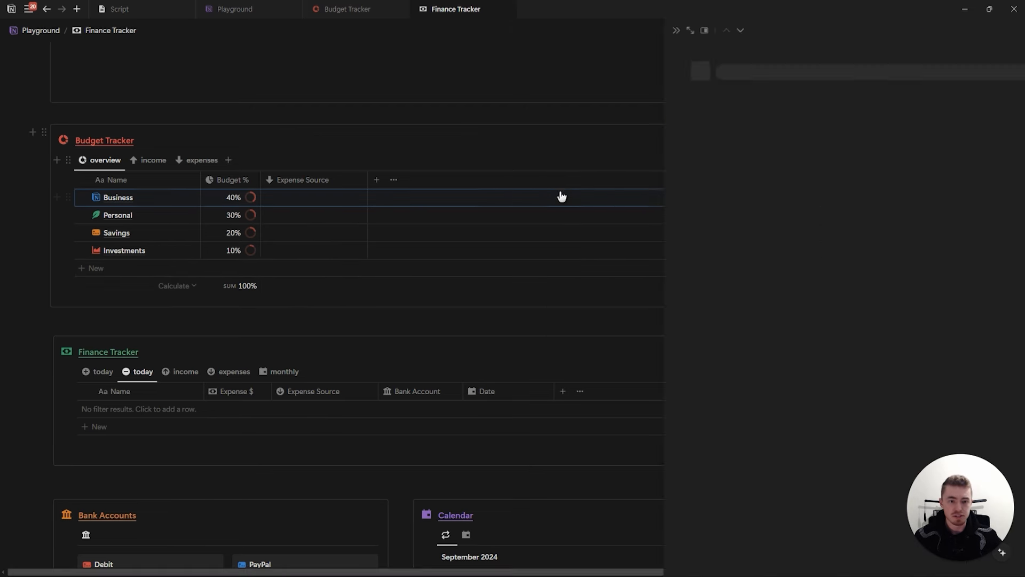
{"action": "left_click", "coordinate": [587, 162]}
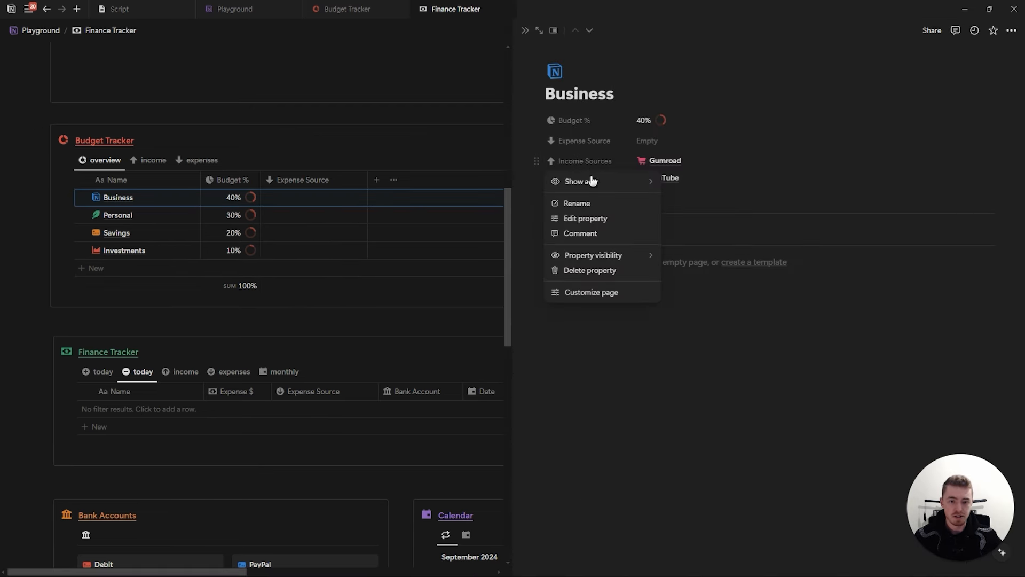
{"action": "mouse_move", "coordinate": [623, 181]}
{"action": "left_click", "coordinate": [682, 185]}
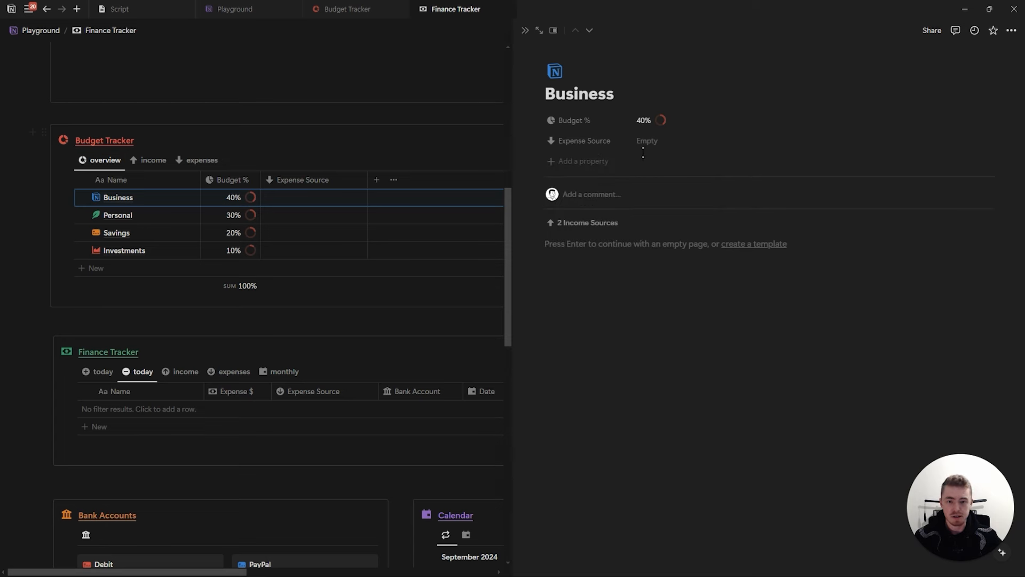
{"action": "left_click", "coordinate": [588, 141]}
{"action": "mouse_move", "coordinate": [614, 162]}
{"action": "left_click", "coordinate": [682, 176]}
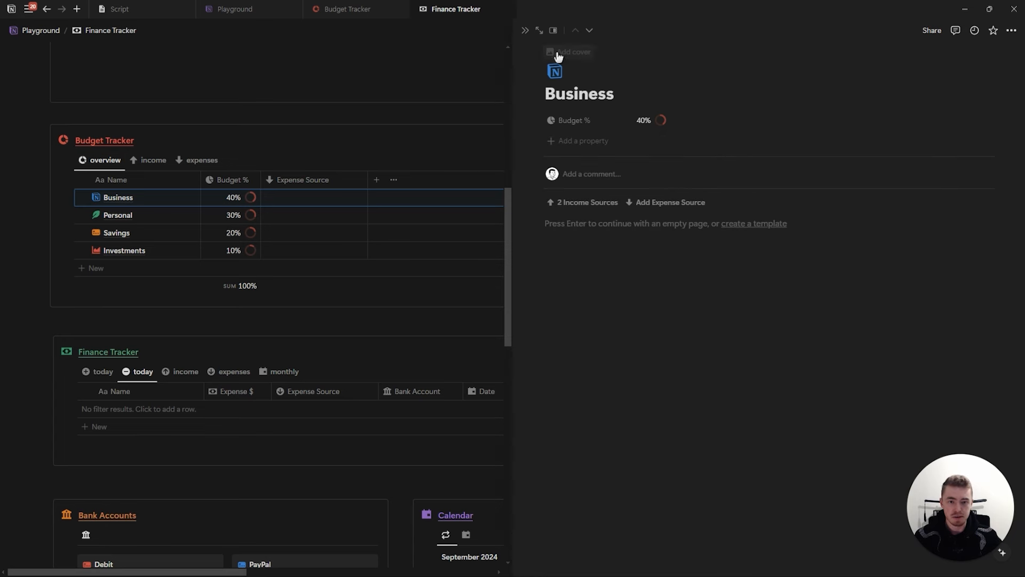
{"action": "left_click", "coordinate": [525, 32]}
Set the Budget Tracker relation to show as Minimal on the Gumroad page in the income view
{"action": "left_click", "coordinate": [152, 160]}
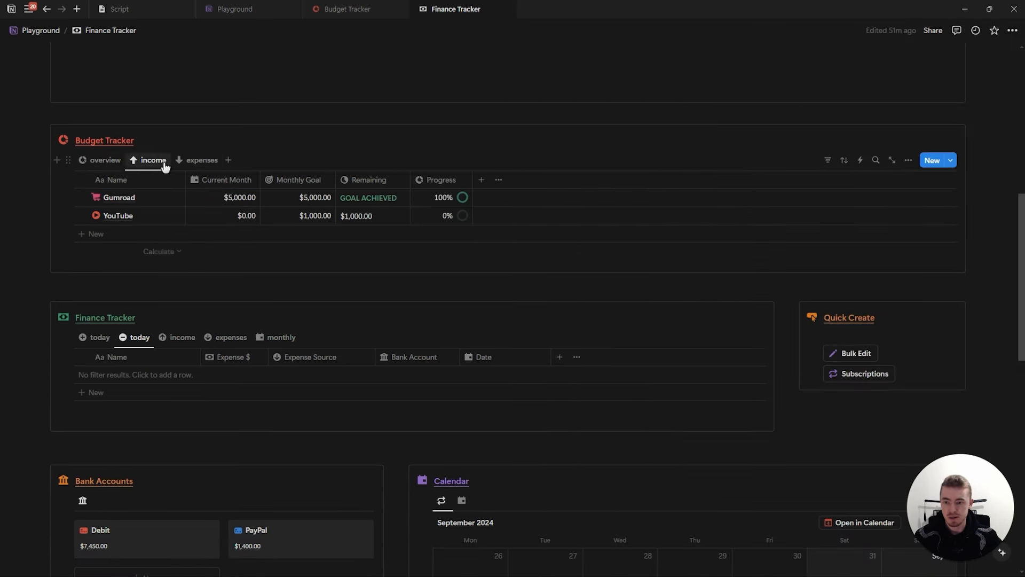
{"action": "left_click", "coordinate": [165, 199]}
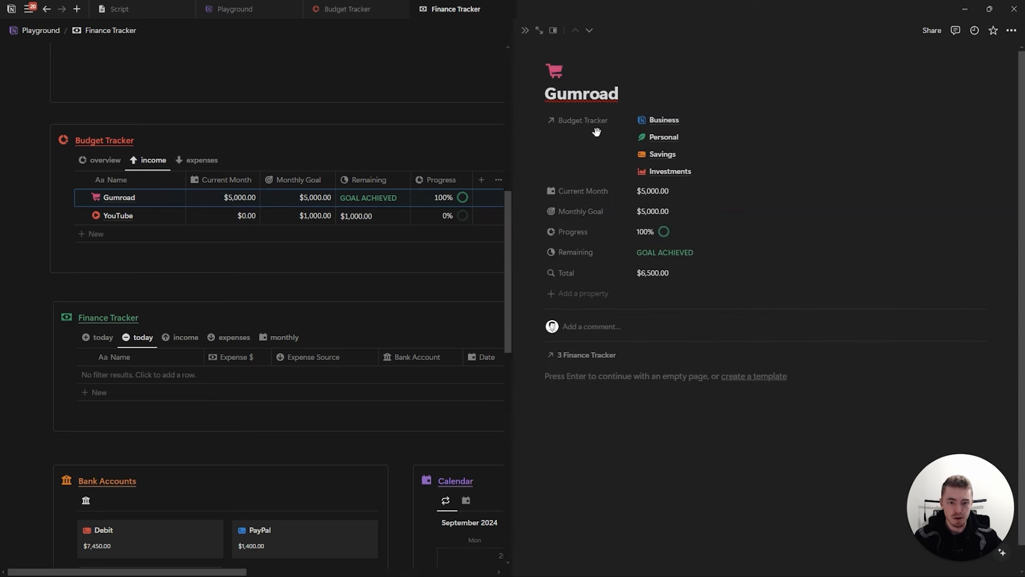
{"action": "left_click", "coordinate": [600, 122]}
{"action": "left_click", "coordinate": [580, 140]}
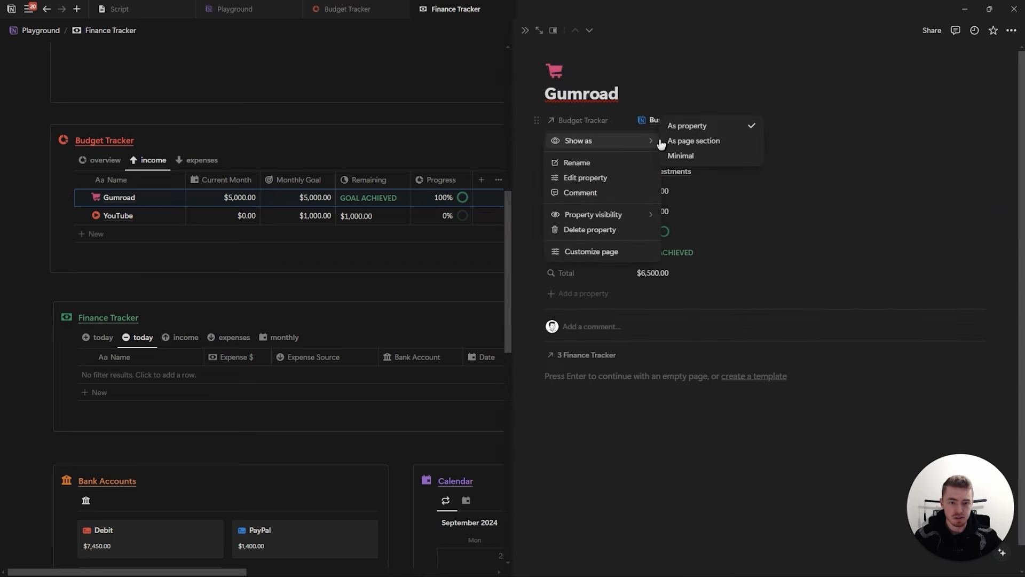
{"action": "left_click", "coordinate": [690, 156]}
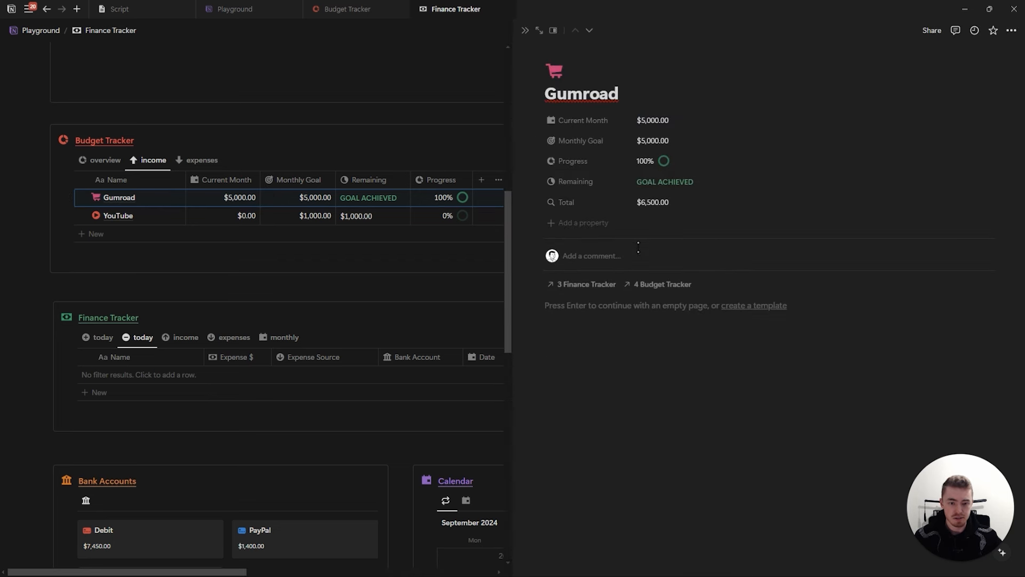
Set the Budget Tracker relation to show as Minimal on the Food expense page and return to the overview
{"action": "left_click", "coordinate": [201, 161]}
{"action": "left_click", "coordinate": [372, 197]}
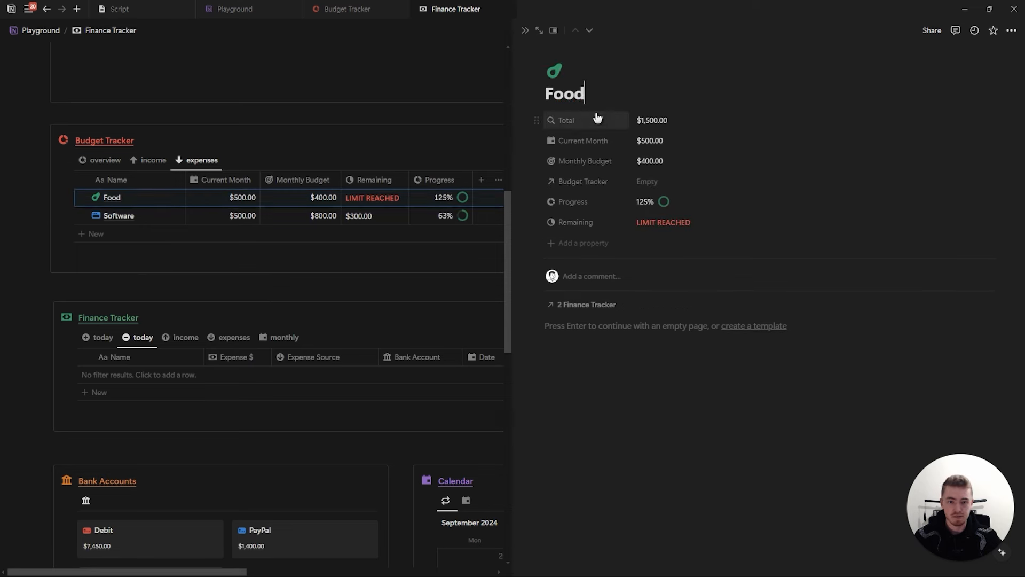
{"action": "left_click", "coordinate": [595, 182]}
{"action": "left_click", "coordinate": [693, 202]}
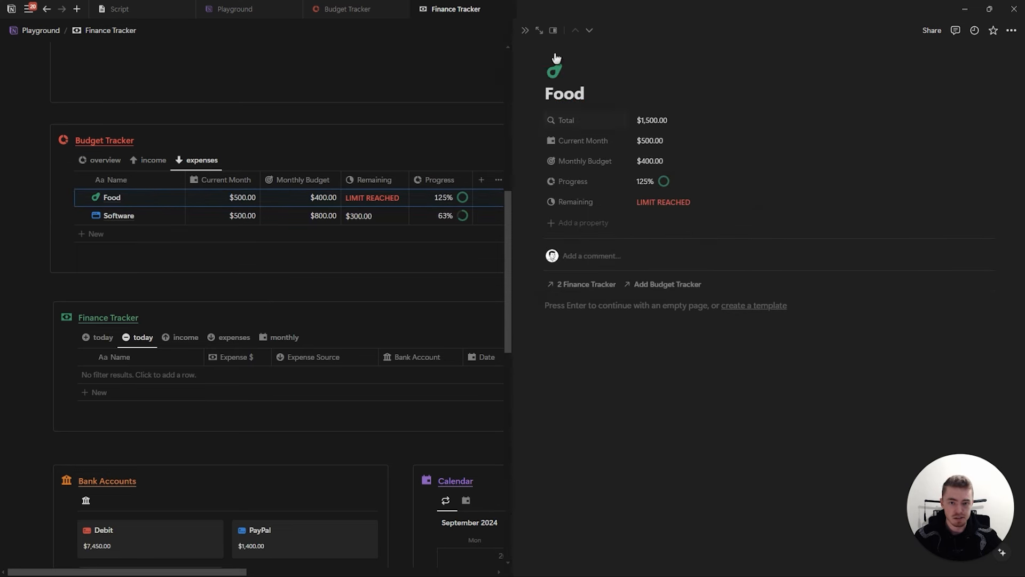
{"action": "left_click", "coordinate": [526, 33]}
{"action": "left_click", "coordinate": [94, 160]}
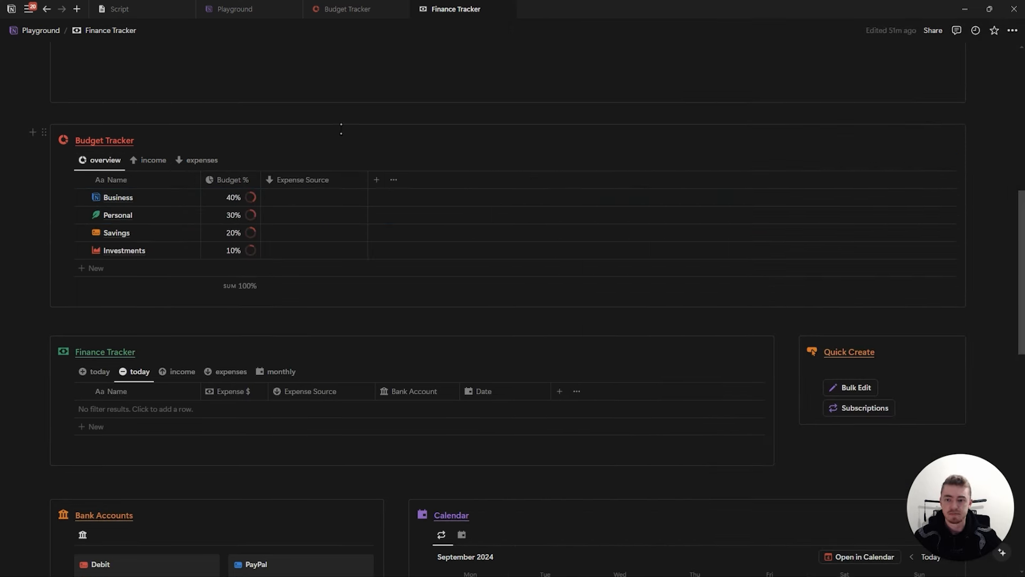
Show the Budget Tracker relation as a column in the expenses view and give it the segmented ring icon
{"action": "left_click", "coordinate": [193, 162]}
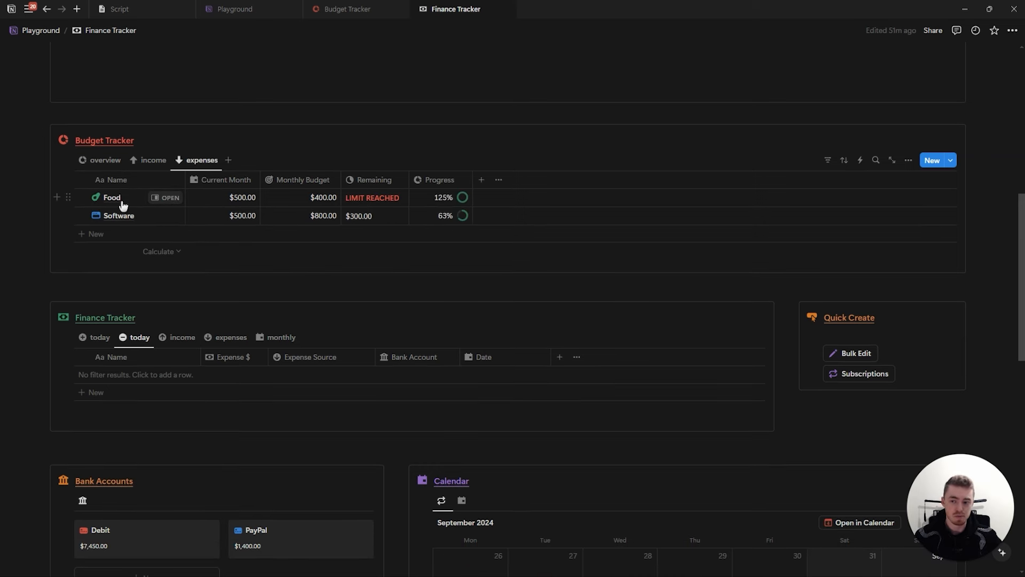
{"action": "left_click", "coordinate": [500, 180]}
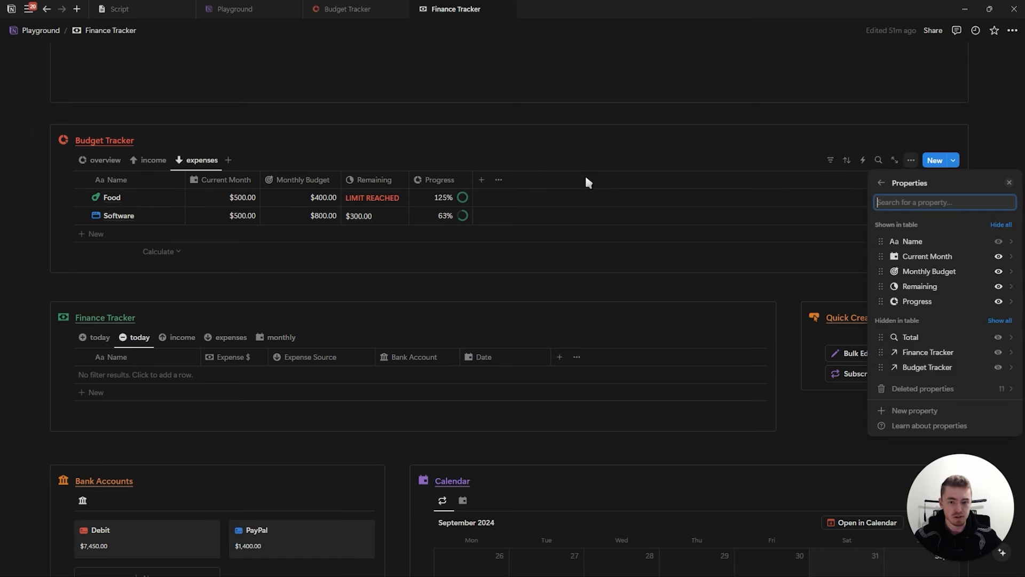
{"action": "left_click", "coordinate": [997, 367]}
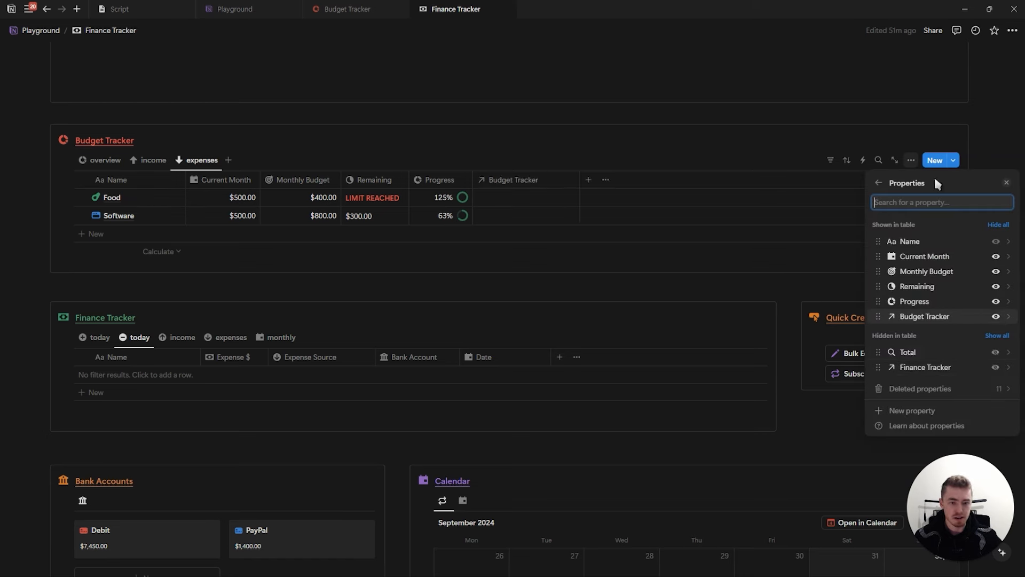
{"action": "left_click", "coordinate": [1009, 186]}
{"action": "left_click", "coordinate": [524, 180]}
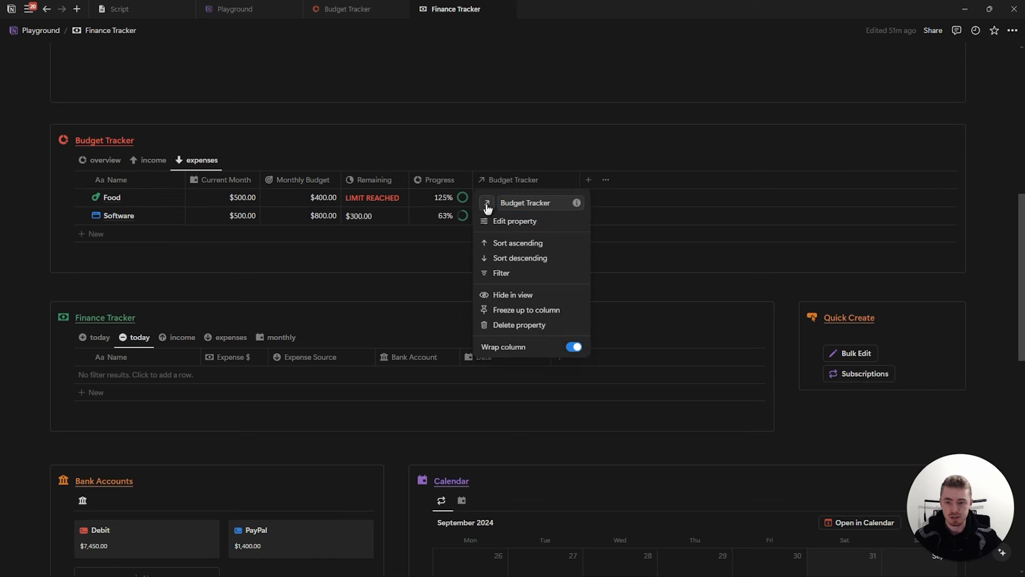
{"action": "left_click", "coordinate": [487, 203]}
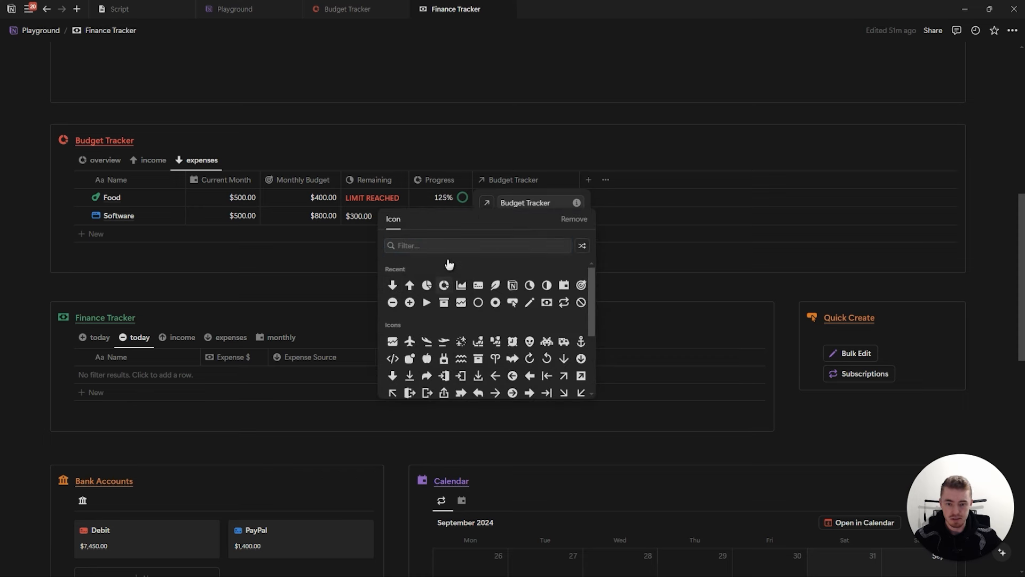
{"action": "left_click", "coordinate": [447, 284]}
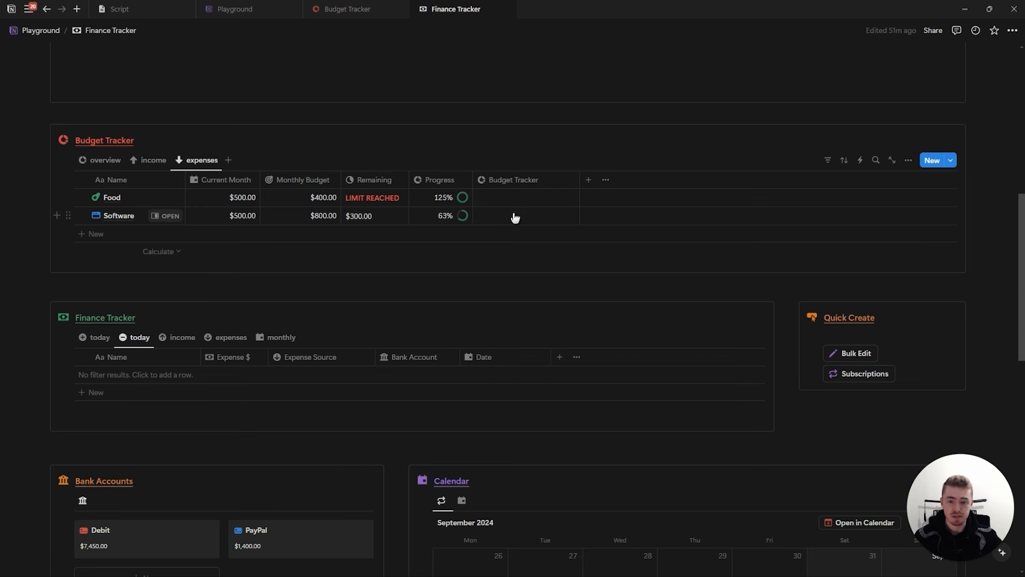
Link the Software expense to the Business budget category and the Food expense to Personal
{"action": "left_click", "coordinate": [514, 217]}
{"action": "left_click", "coordinate": [506, 251]}
{"action": "key", "text": "Escape"}
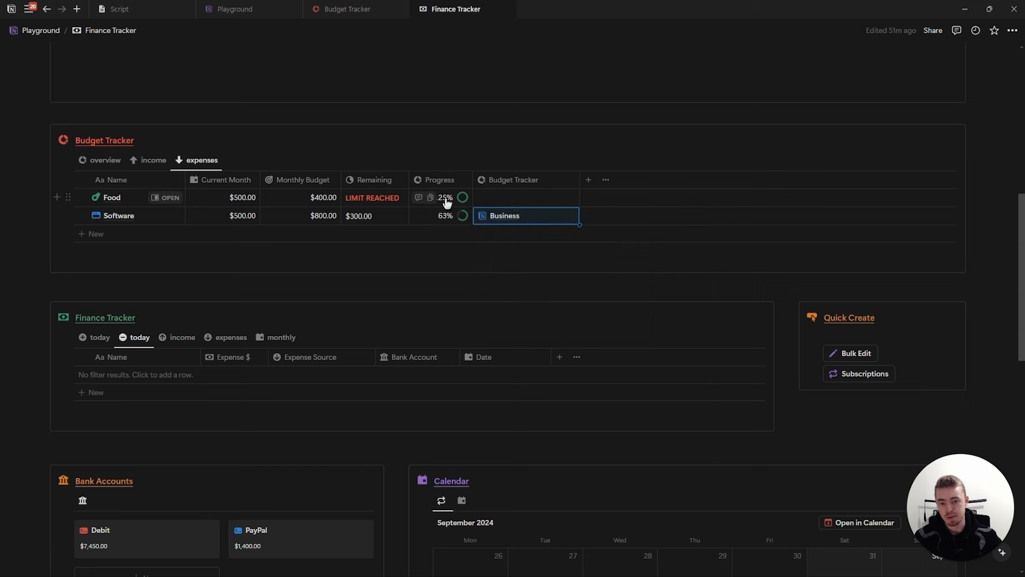
{"action": "left_click", "coordinate": [515, 198]}
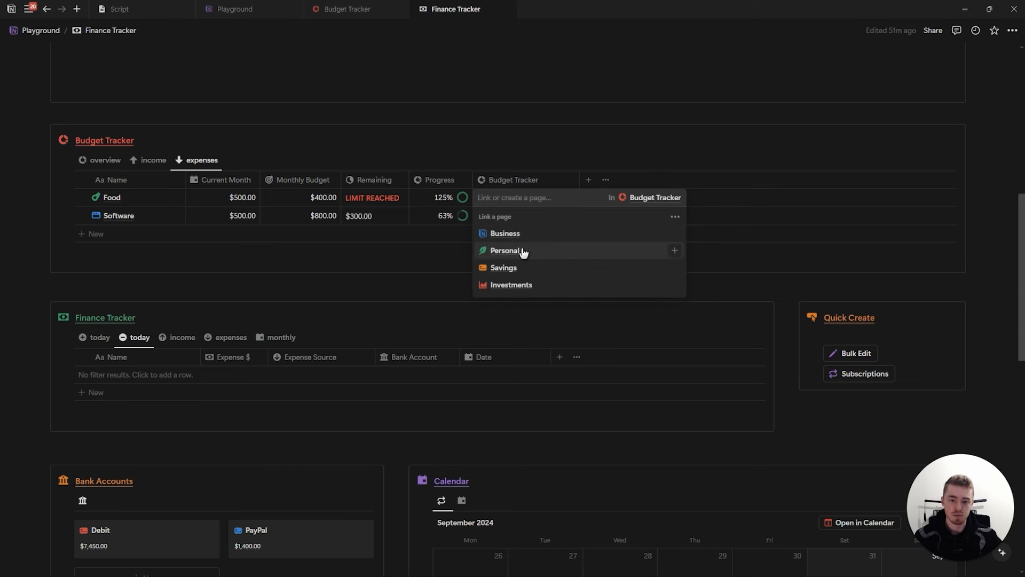
{"action": "left_click", "coordinate": [505, 251]}
{"action": "key", "text": "Escape"}
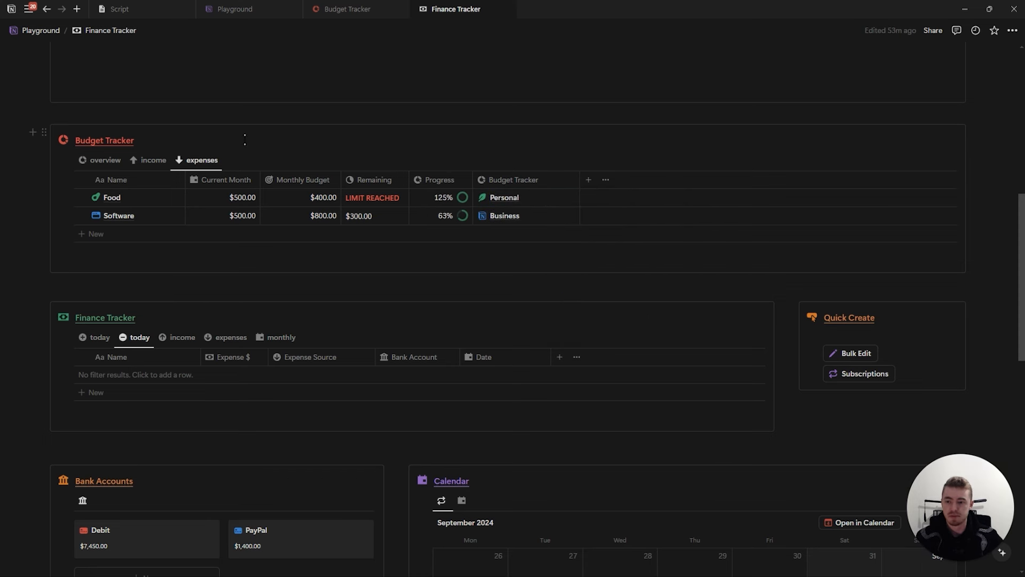
Add a Savings row to the expenses view and give its page an orange card icon
{"action": "left_click", "coordinate": [147, 234]}
{"action": "type", "text": "Savings"}
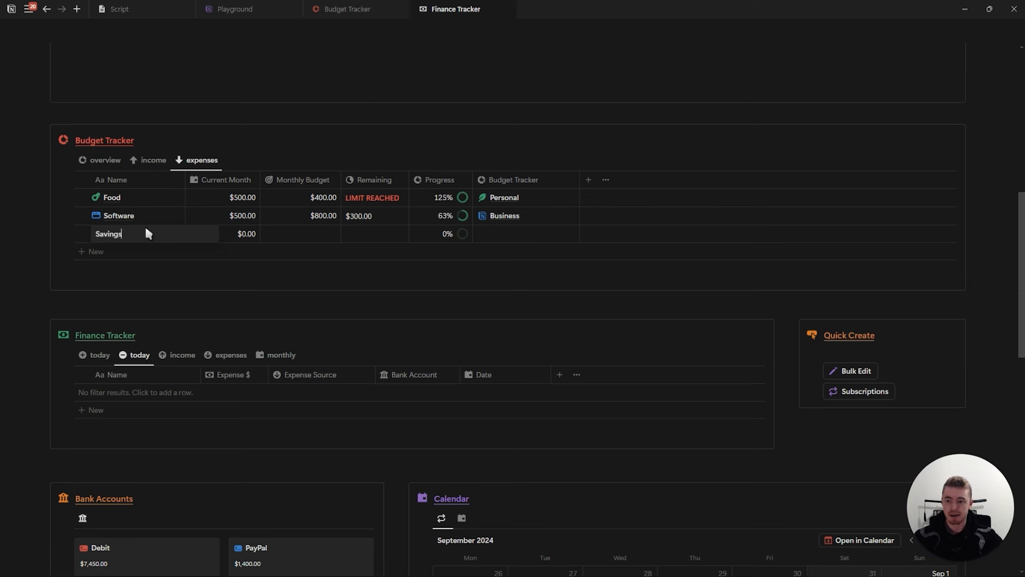
{"action": "left_click", "coordinate": [166, 233]}
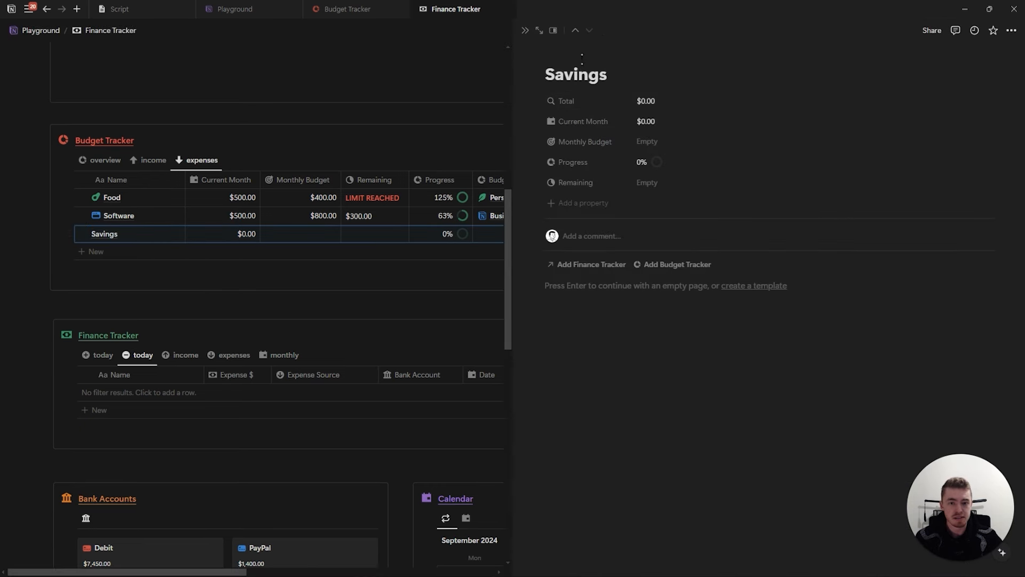
{"action": "left_click", "coordinate": [571, 51]}
{"action": "left_click", "coordinate": [555, 70]}
{"action": "left_click", "coordinate": [492, 94]}
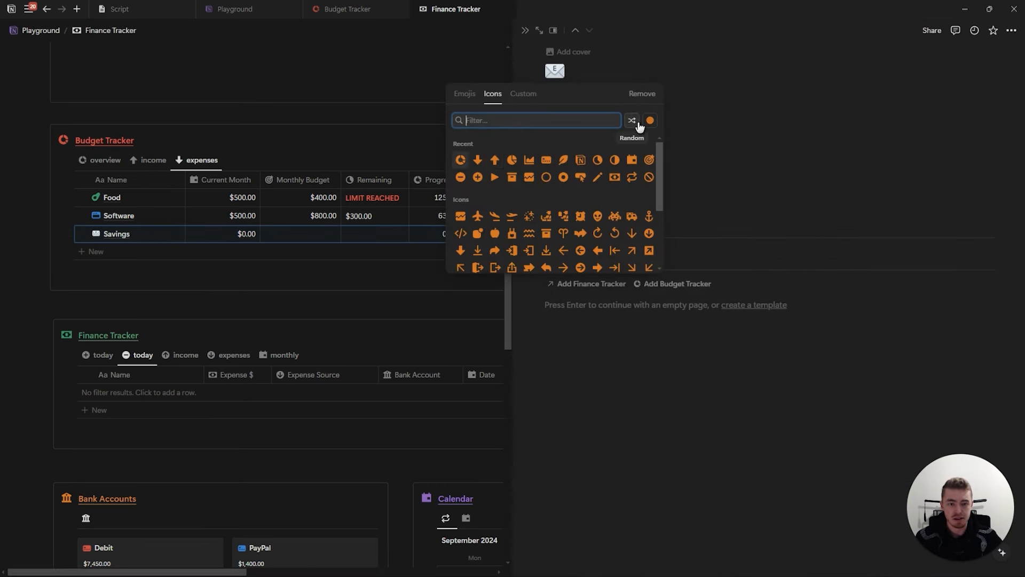
{"action": "left_click", "coordinate": [547, 160]}
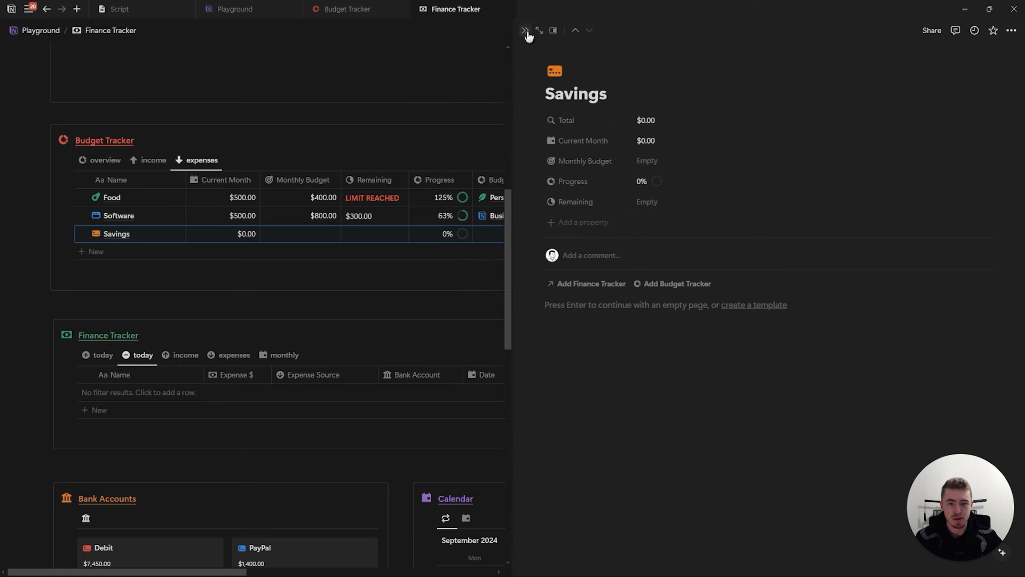
{"action": "left_click", "coordinate": [526, 31]}
Link the Savings expense to the Savings budget category
{"action": "left_click", "coordinate": [546, 237]}
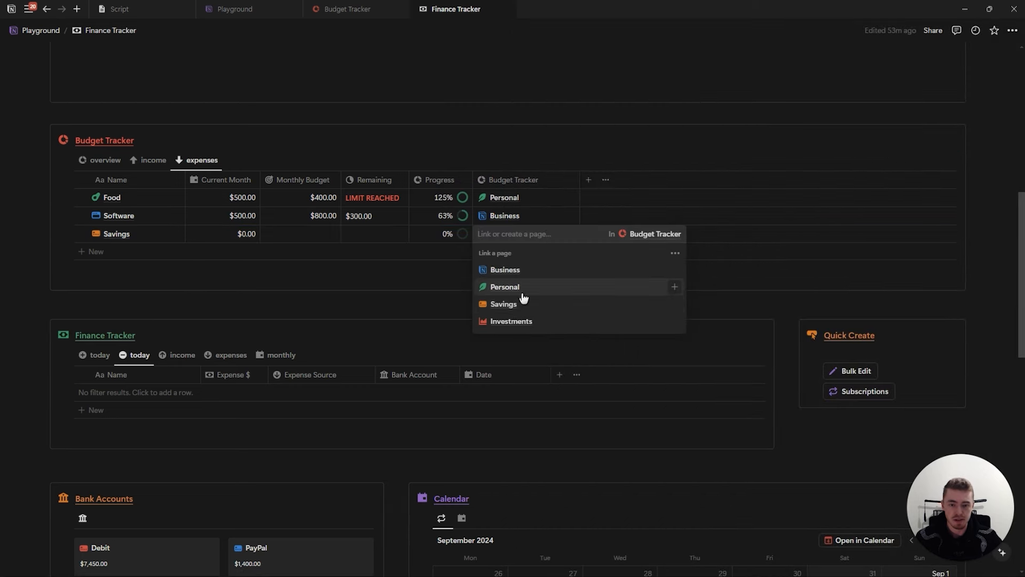
{"action": "left_click", "coordinate": [514, 303]}
{"action": "key", "text": "Escape"}
Add a $500 expense with Savings as its source to the Finance Tracker's today view, and check the Budget Tracker overview
{"action": "left_click", "coordinate": [163, 392]}
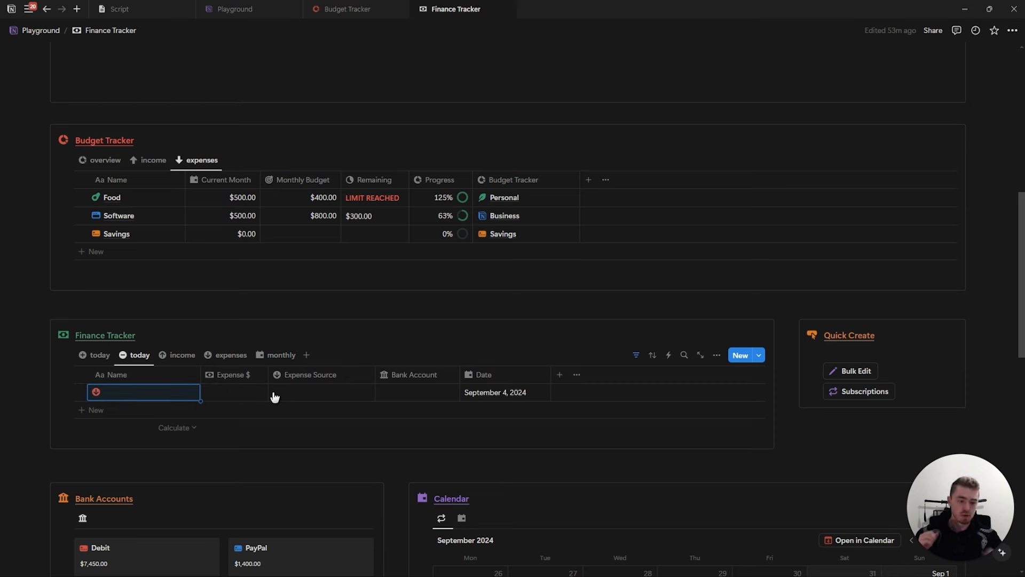
{"action": "left_click", "coordinate": [236, 395]}
{"action": "type", "text": "500"}
{"action": "left_click", "coordinate": [358, 391]}
{"action": "left_click", "coordinate": [299, 462]}
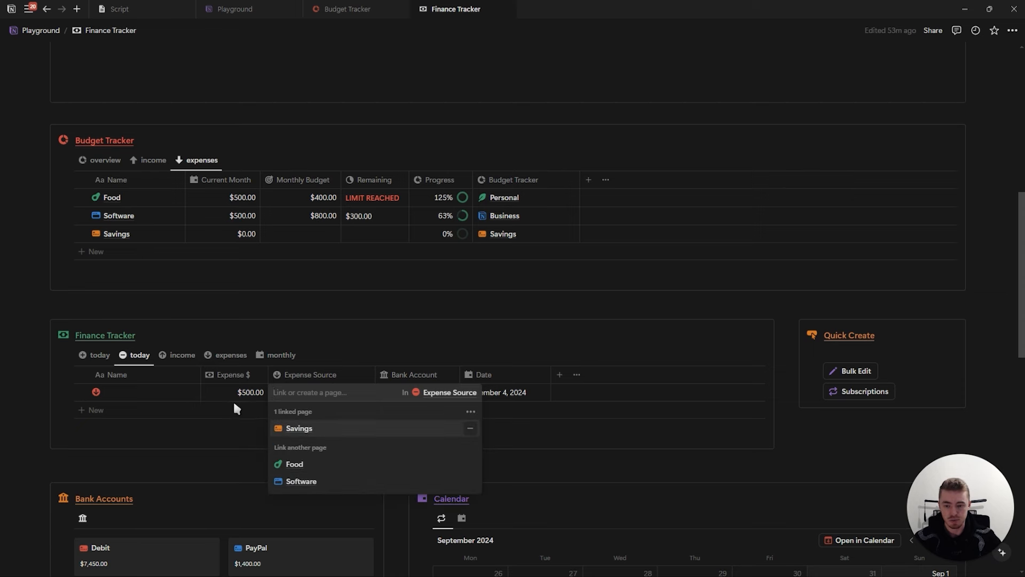
{"action": "key", "text": "Escape"}
{"action": "left_click", "coordinate": [105, 160]}
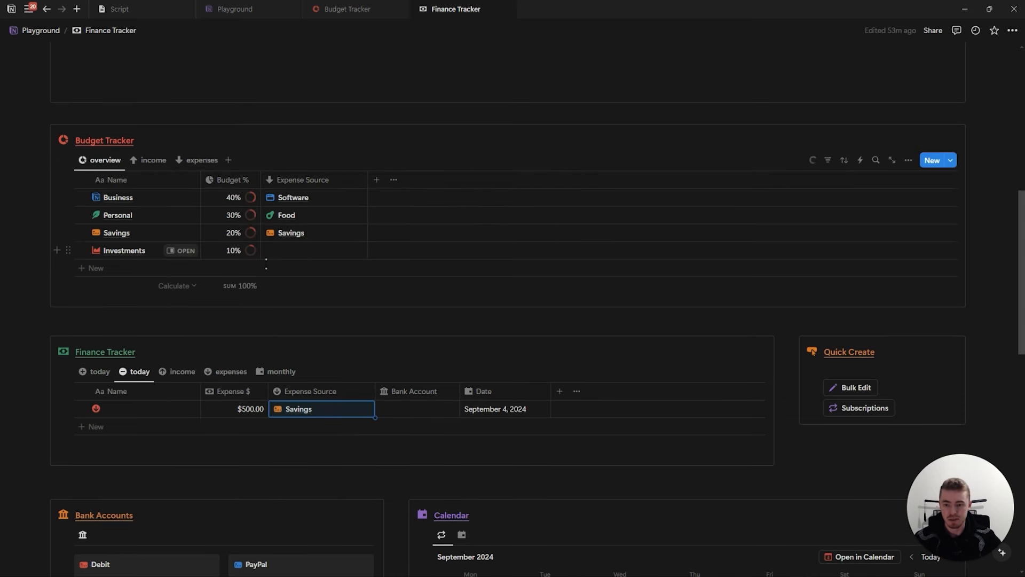
Change the Savings expense's icon to a green palm tree in the expenses view
{"action": "left_click", "coordinate": [202, 160]}
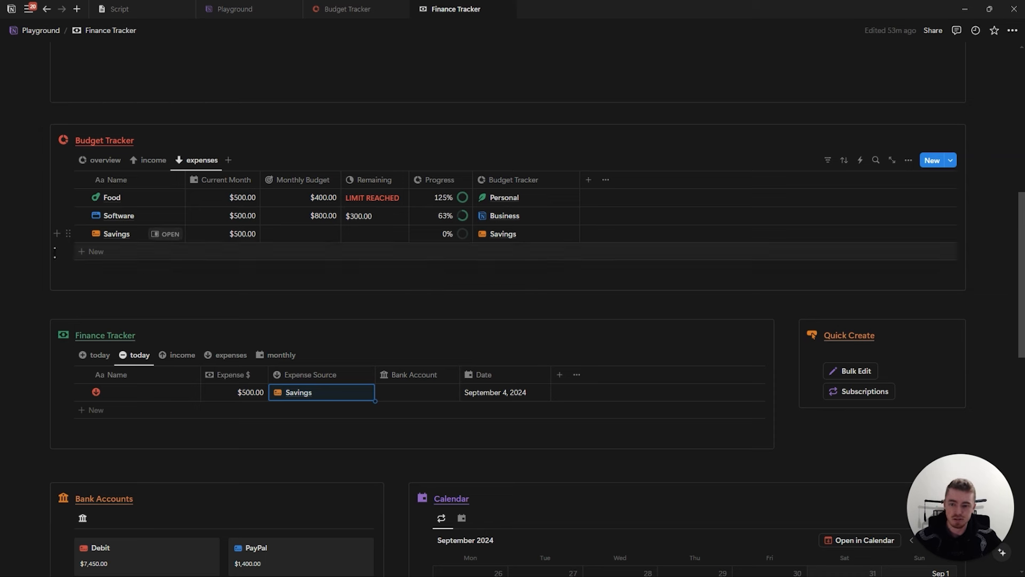
{"action": "left_click", "coordinate": [97, 233]}
{"action": "type", "text": "tree"}
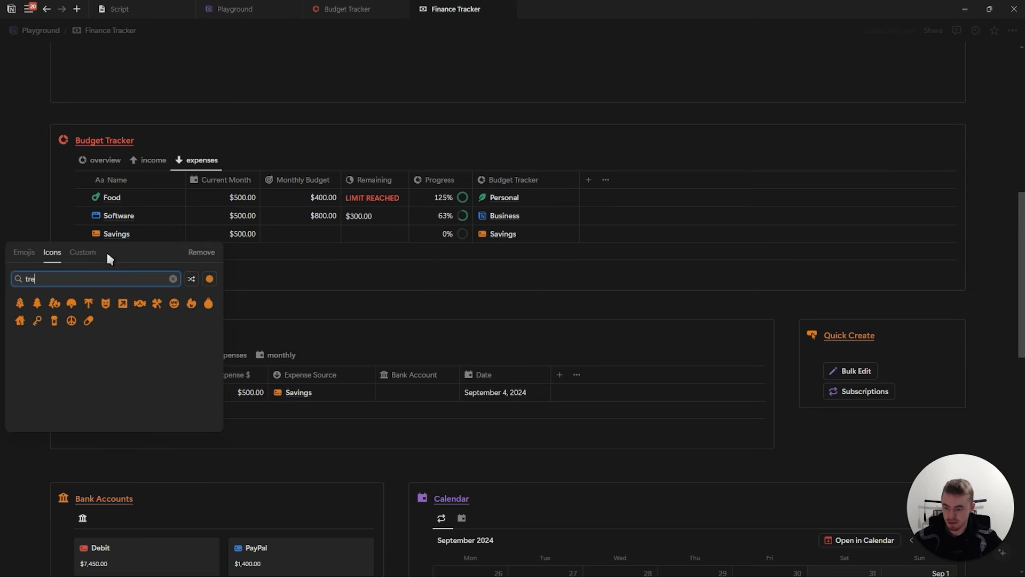
{"action": "left_click", "coordinate": [209, 279]}
{"action": "left_click", "coordinate": [176, 319]}
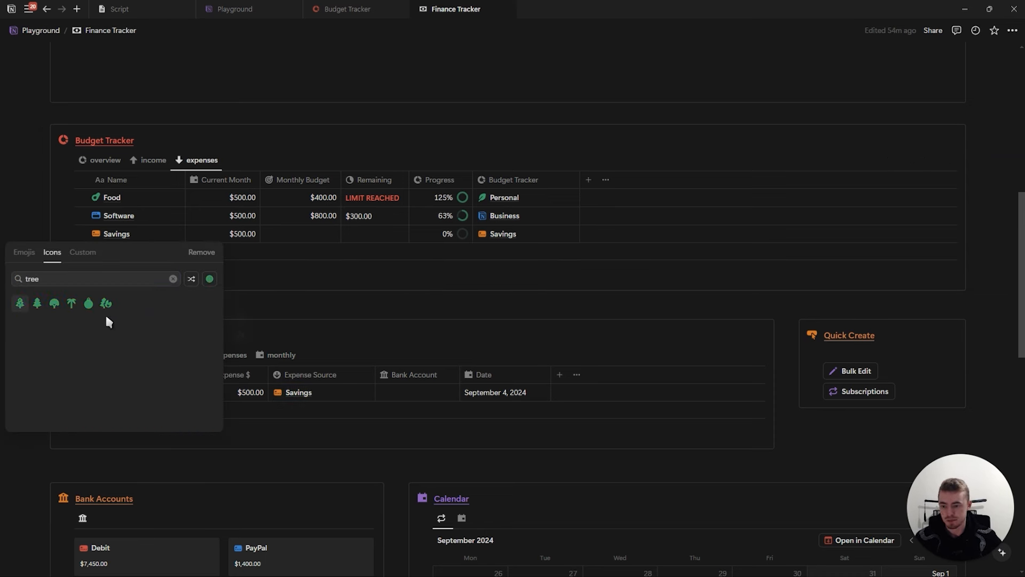
{"action": "left_click", "coordinate": [71, 303]}
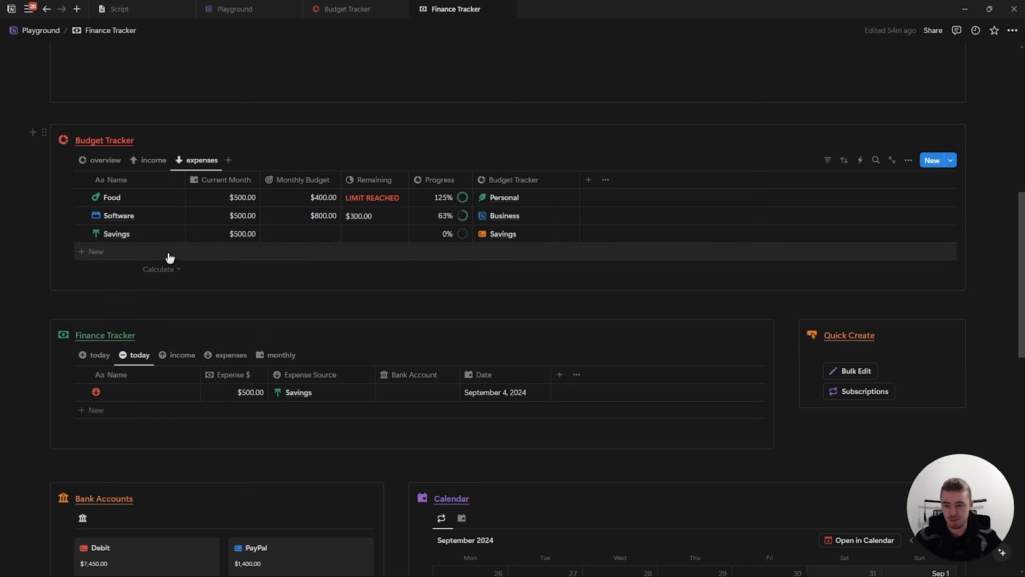
Add Crypto and Stocks rows to the expenses view
{"action": "left_click", "coordinate": [135, 259]}
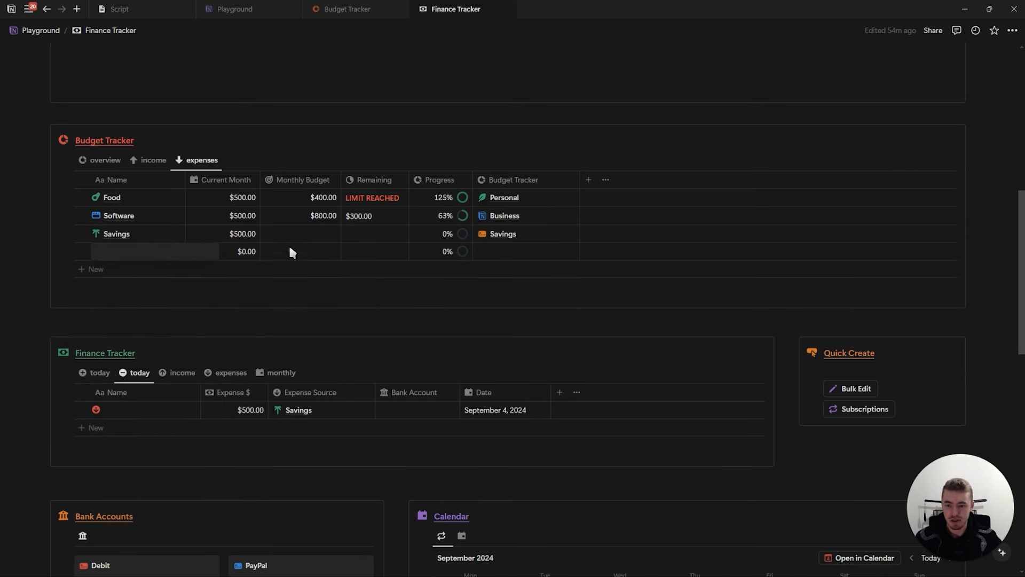
{"action": "type", "text": "Crypto"}
{"action": "key", "text": "Return"}
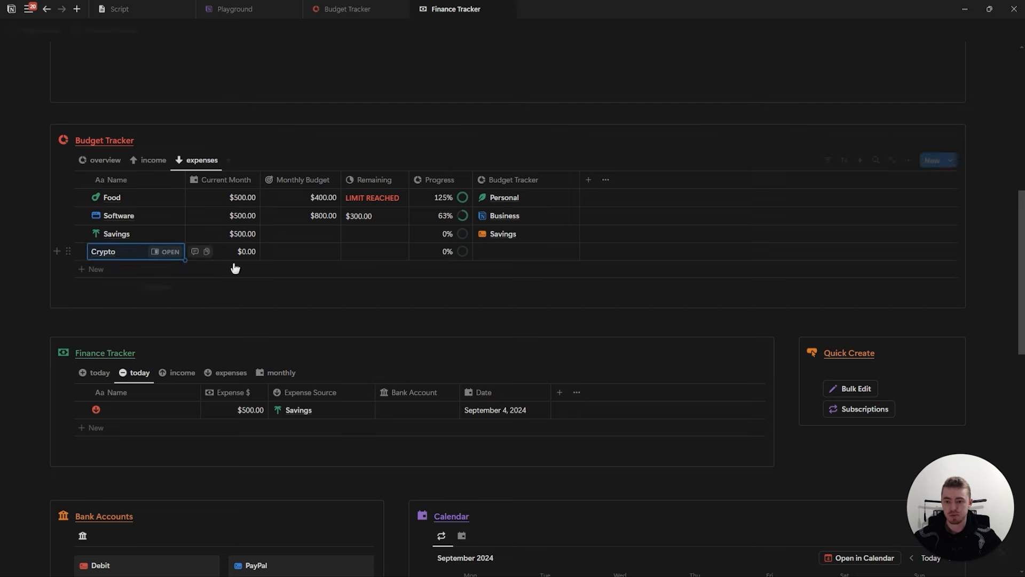
{"action": "left_click", "coordinate": [235, 268]}
{"action": "type", "text": "Stocks"}
{"action": "key", "text": "Return"}
Link the Crypto and Stocks expenses to the Investments budget category
{"action": "left_click", "coordinate": [502, 254]}
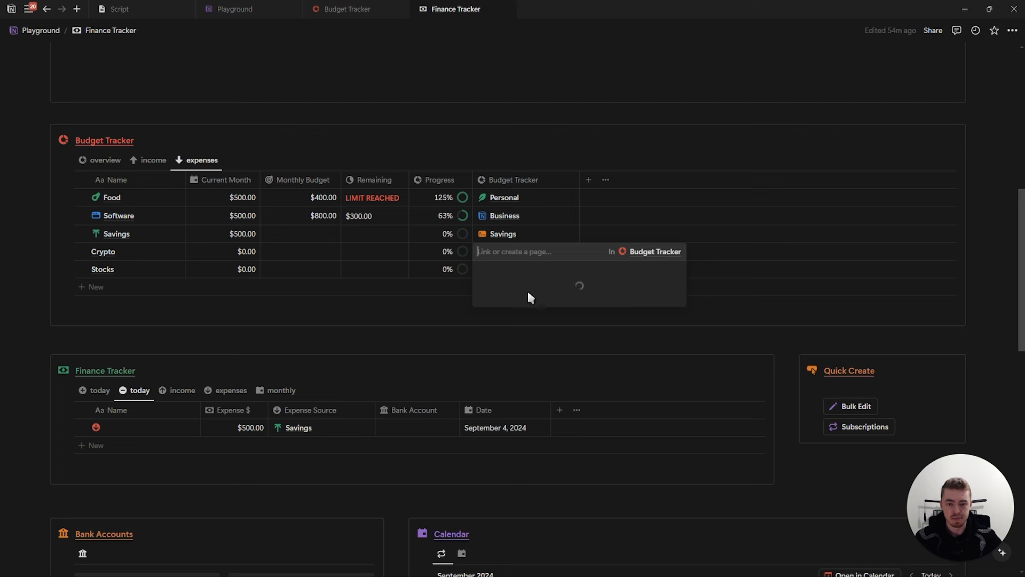
{"action": "left_click", "coordinate": [514, 337]}
{"action": "key", "text": "Escape"}
{"action": "left_click", "coordinate": [493, 270]}
{"action": "left_click", "coordinate": [504, 356]}
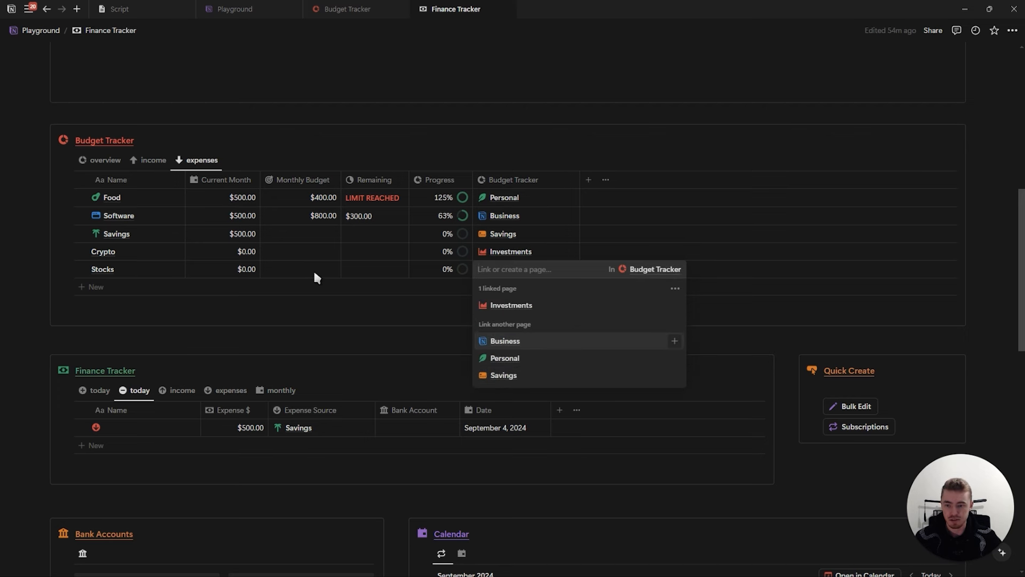
{"action": "key", "text": "Escape"}
Give the Crypto expense an orange coin icon with a star
{"action": "left_click", "coordinate": [166, 251]}
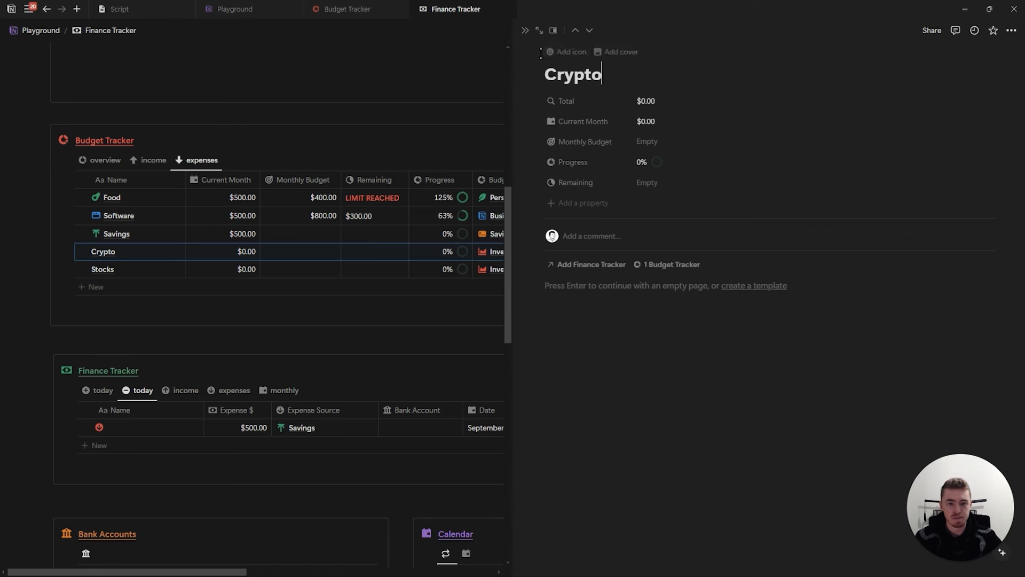
{"action": "left_click", "coordinate": [490, 97]}
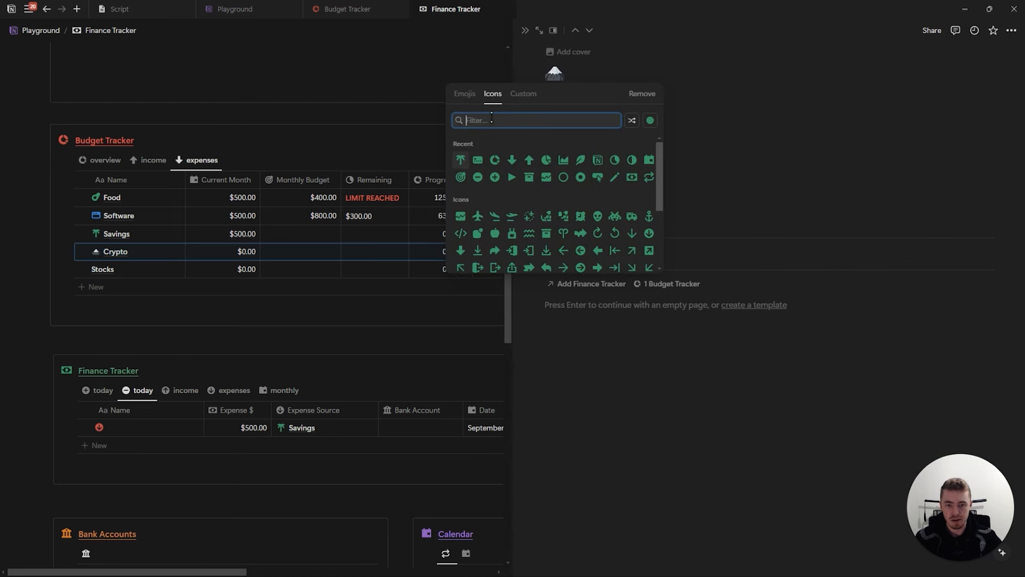
{"action": "type", "text": "coin"}
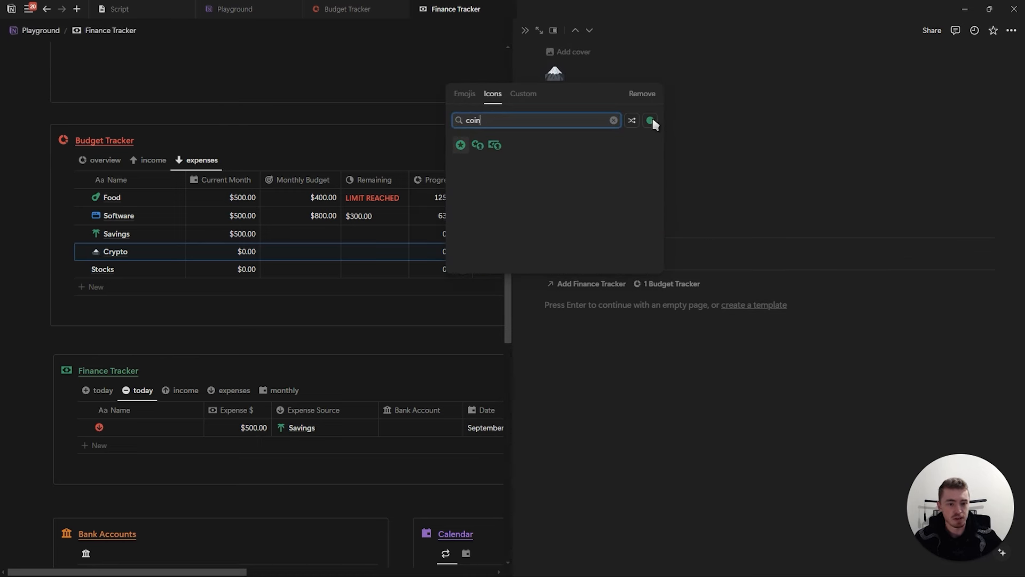
{"action": "left_click", "coordinate": [650, 120]}
{"action": "left_click", "coordinate": [684, 139]}
{"action": "left_click", "coordinate": [460, 145]}
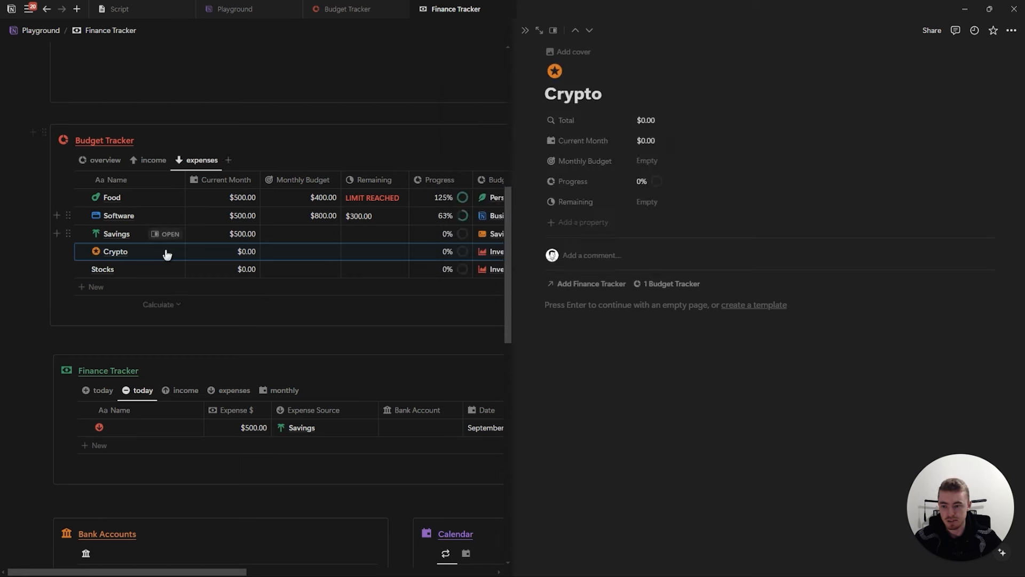
Give the Stocks expense a purple horizontal bar chart icon and close its page
{"action": "left_click", "coordinate": [165, 269]}
{"action": "left_click", "coordinate": [562, 52]}
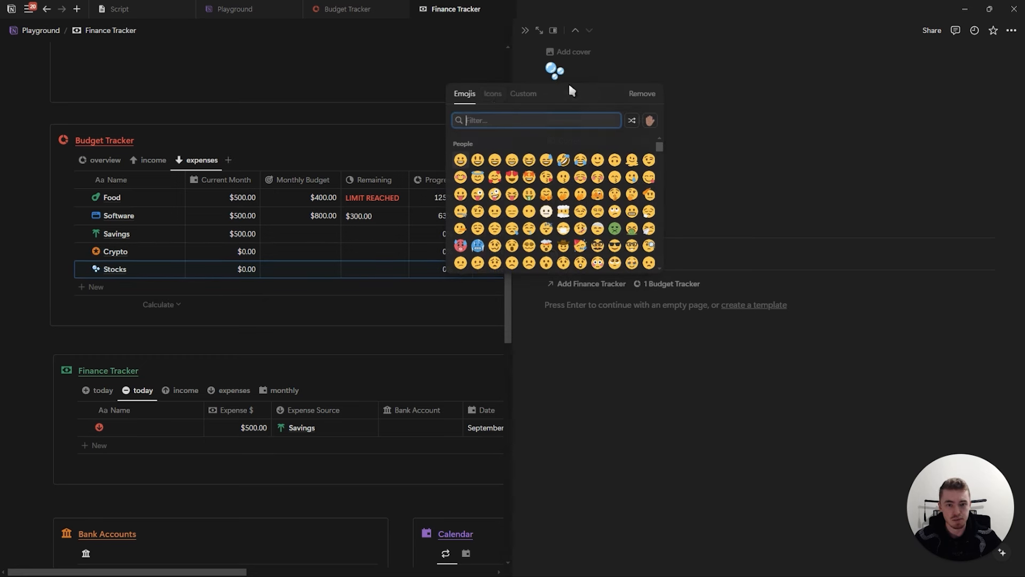
{"action": "left_click", "coordinate": [493, 93]}
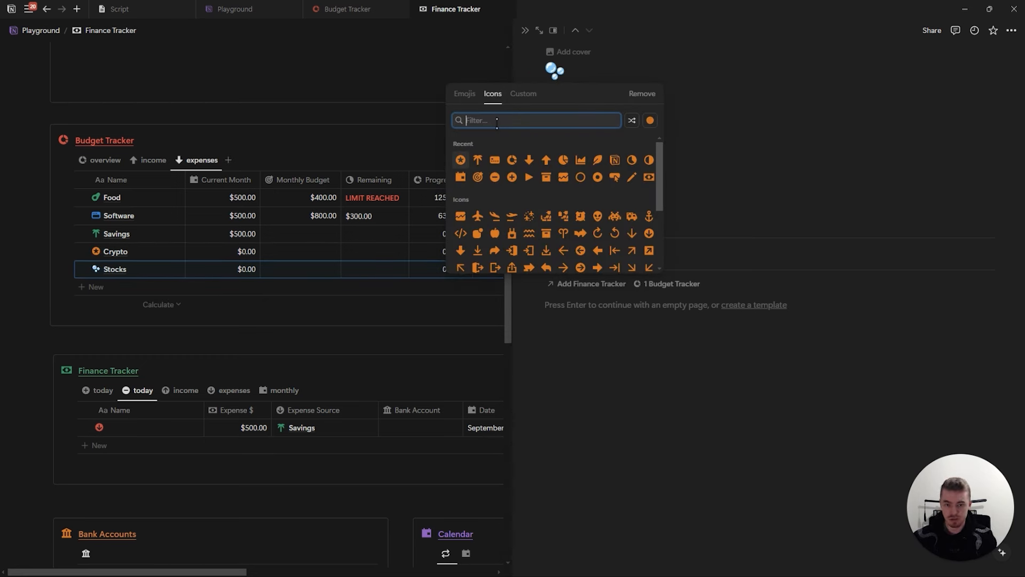
{"action": "type", "text": "bar"}
{"action": "left_click", "coordinate": [650, 120]}
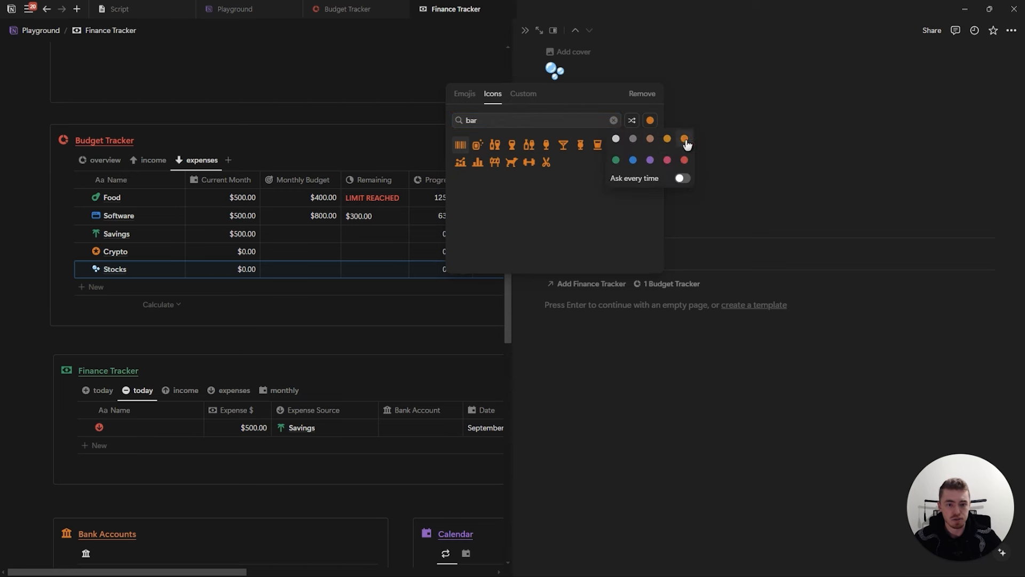
{"action": "left_click", "coordinate": [650, 160]}
{"action": "left_click", "coordinate": [649, 145]}
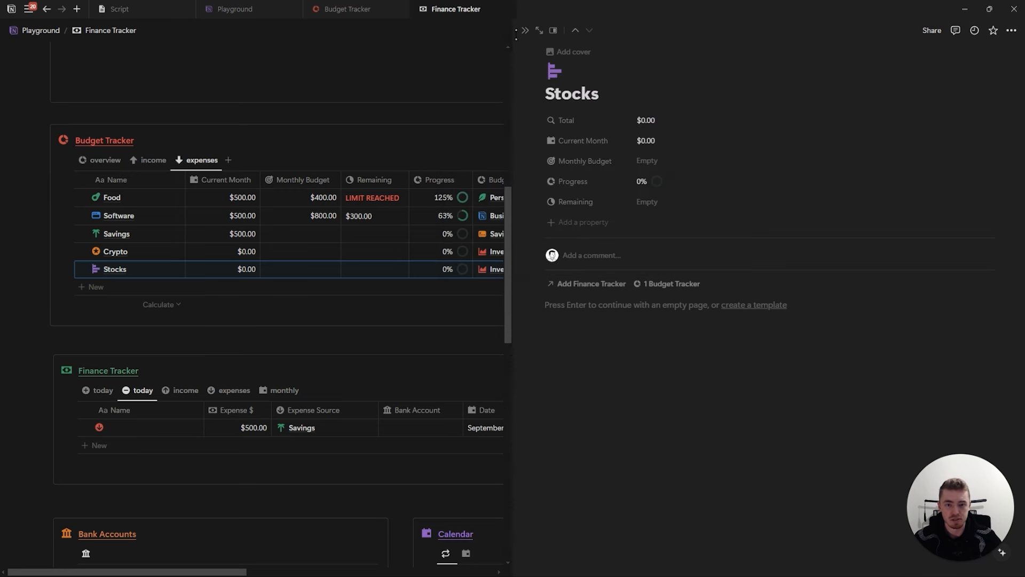
{"action": "left_click", "coordinate": [525, 32]}
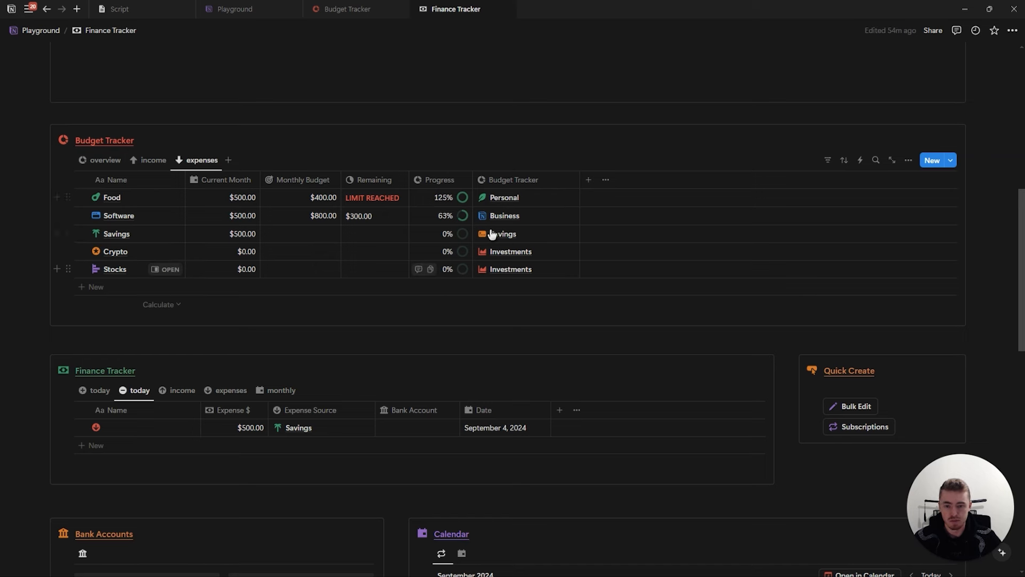
Hide the Expense Source property in the Budget Tracker's overview view
{"action": "left_click", "coordinate": [105, 161]}
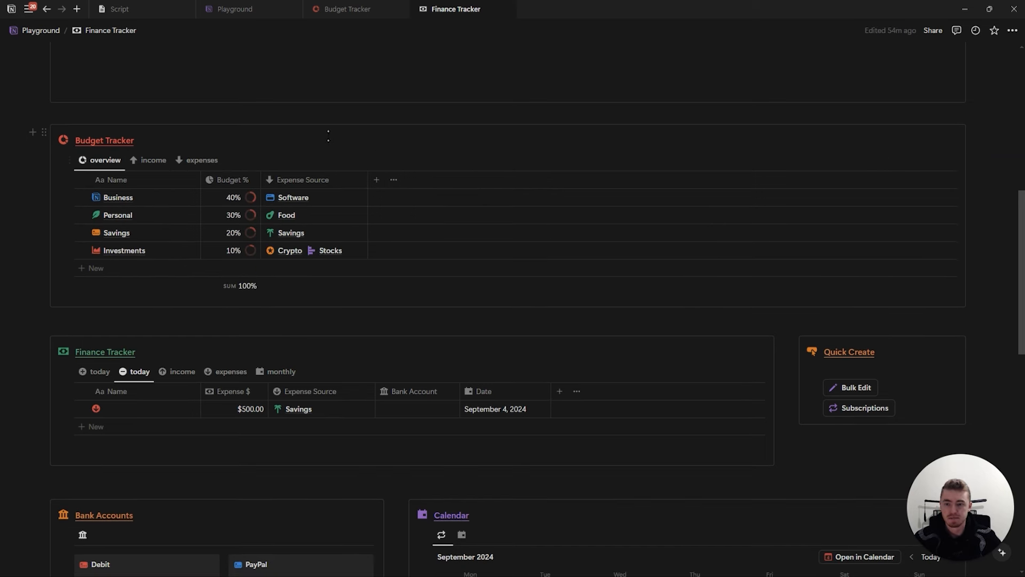
{"action": "left_click", "coordinate": [319, 182]}
{"action": "left_click", "coordinate": [316, 298]}
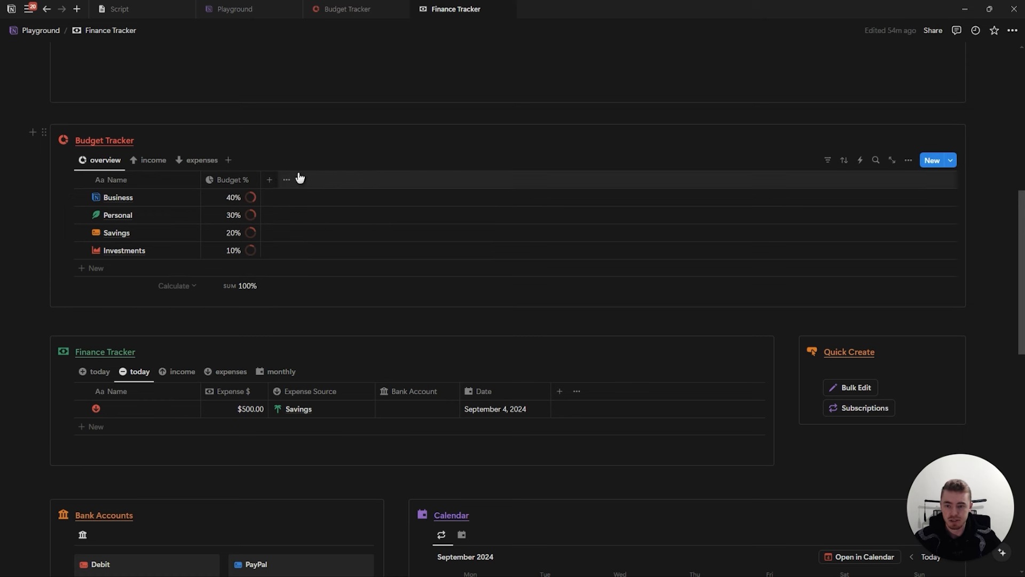
Add a rollup property named Current Month with a calendar icon to the Budget Tracker's overview view
{"action": "left_click", "coordinate": [270, 181]}
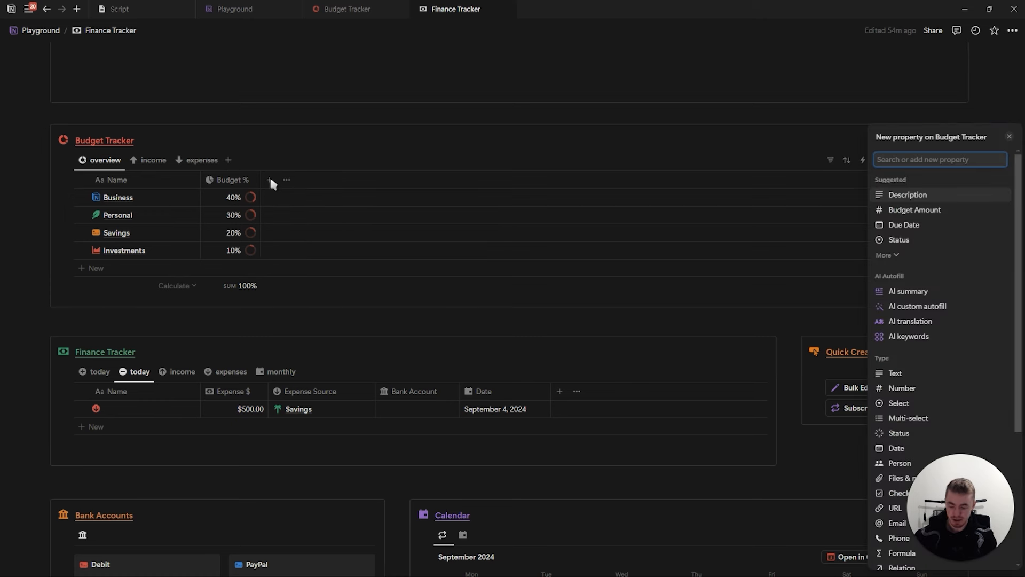
{"action": "type", "text": "rol"}
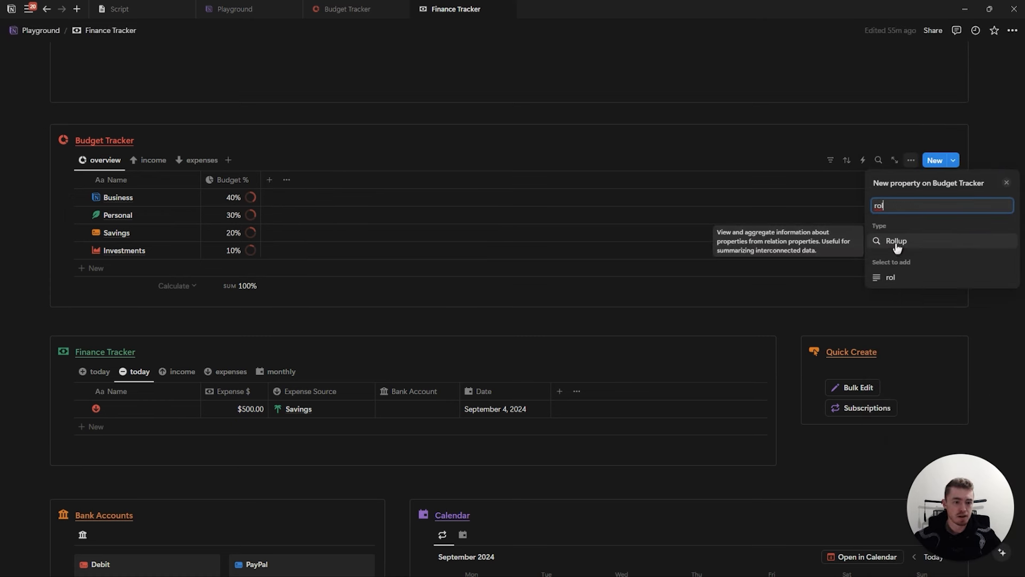
{"action": "left_click", "coordinate": [897, 246]}
{"action": "type", "text": "Current Month"}
{"action": "left_click", "coordinate": [880, 202]}
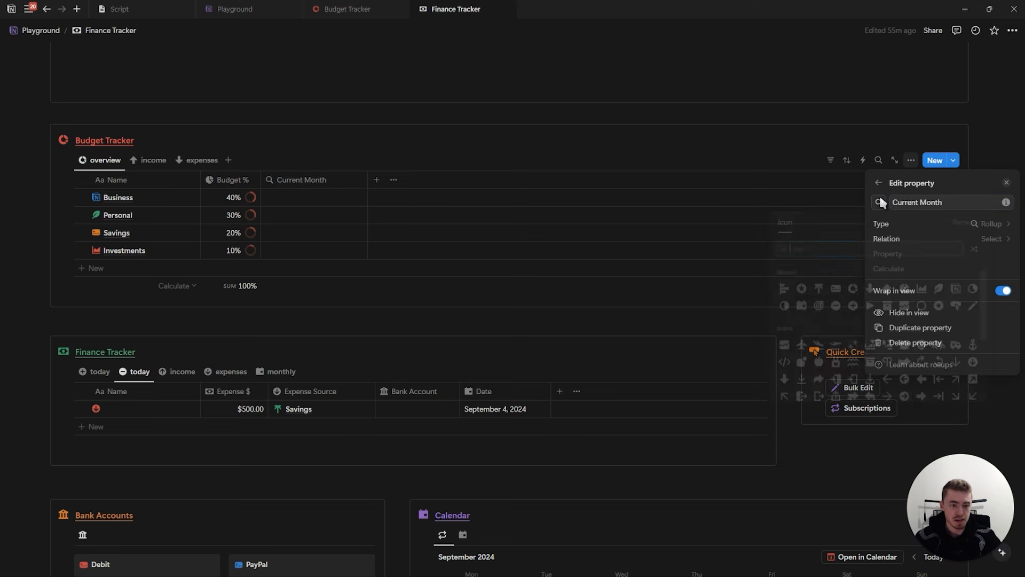
{"action": "left_click", "coordinate": [801, 305]}
Configure the Current Month rollup to sum the Current Month property through the Expense Source relation
{"action": "left_click", "coordinate": [968, 238]}
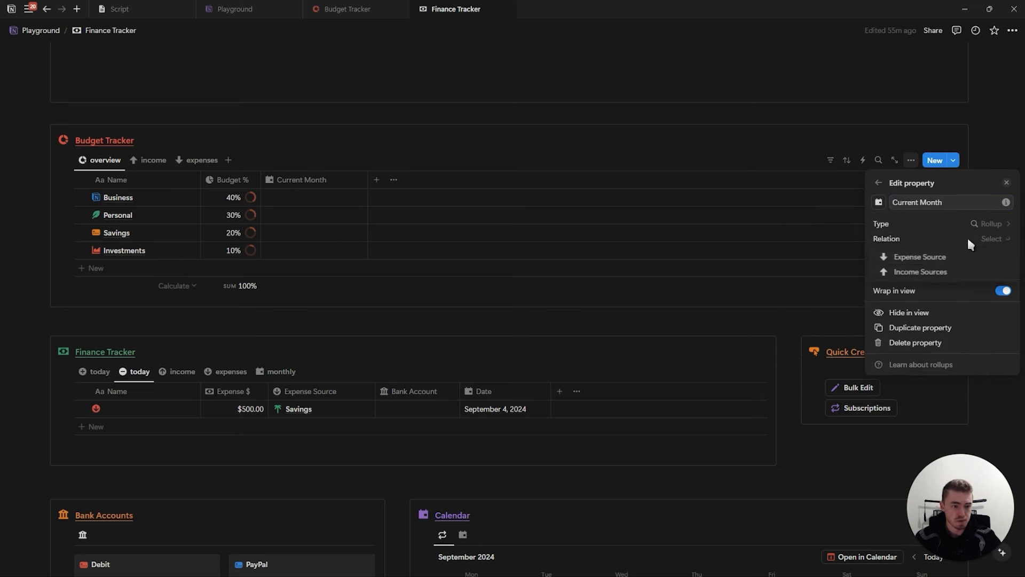
{"action": "left_click", "coordinate": [925, 260]}
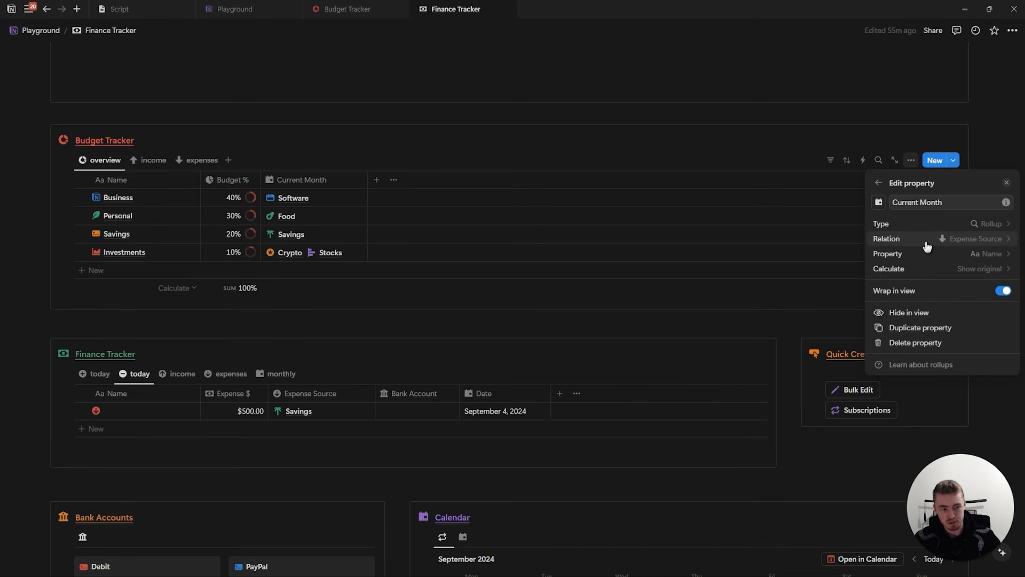
{"action": "left_click", "coordinate": [896, 251]}
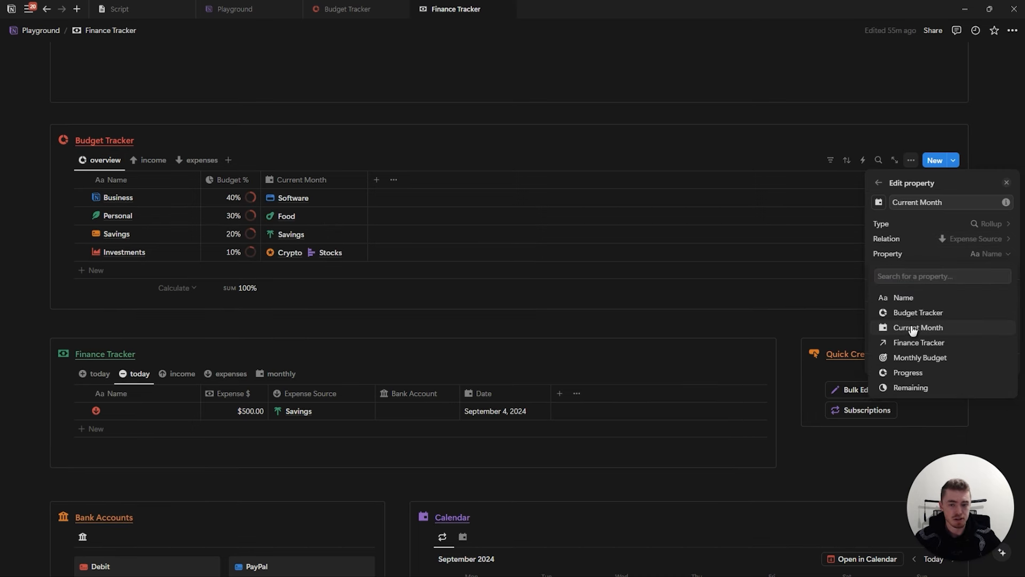
{"action": "left_click", "coordinate": [914, 329]}
{"action": "left_click", "coordinate": [899, 270]}
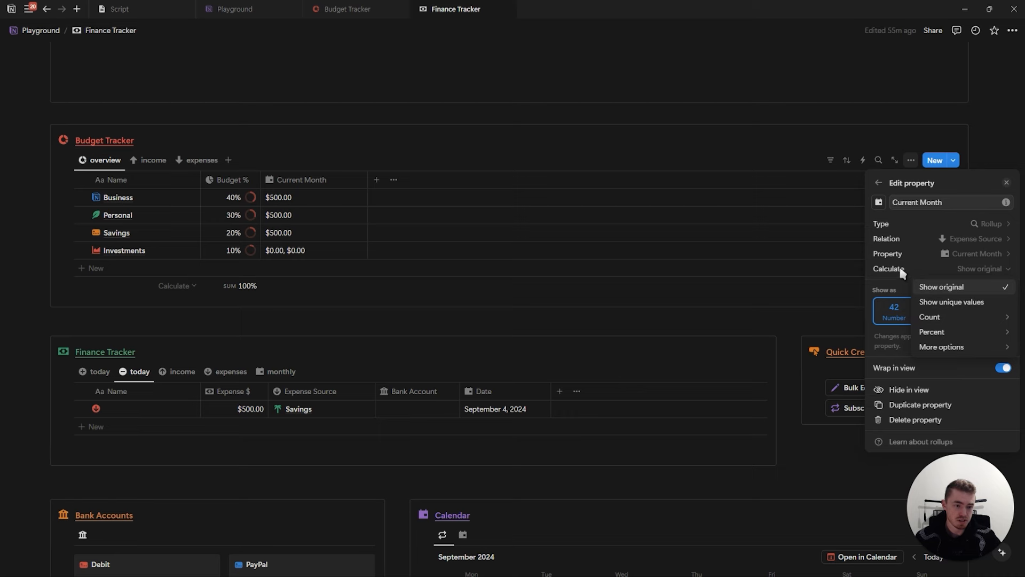
{"action": "mouse_move", "coordinate": [943, 348]}
{"action": "left_click", "coordinate": [835, 310]}
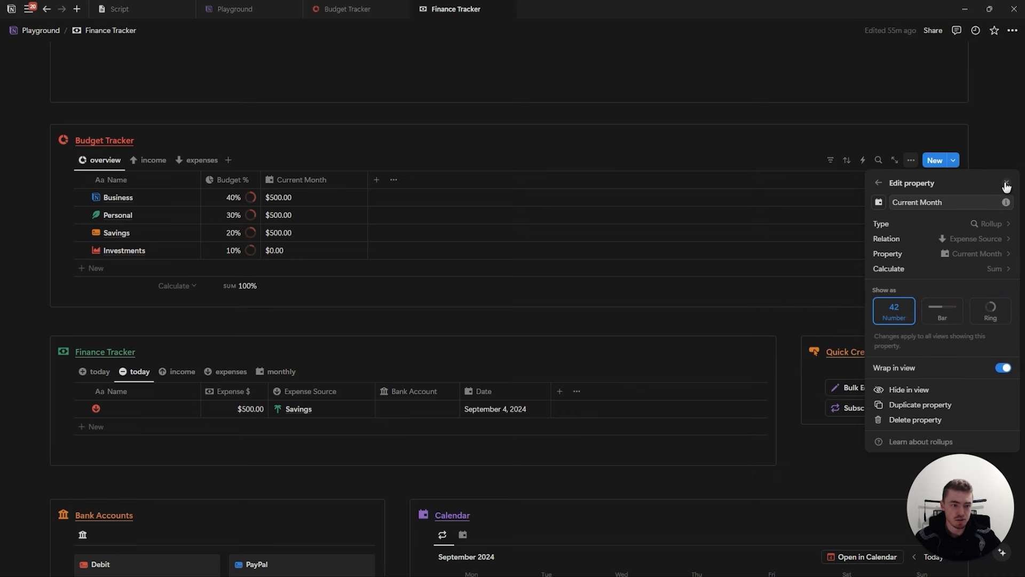
{"action": "left_click", "coordinate": [1007, 183]}
Compare the Budget Tracker's expenses and overview views, and set the Savings expense in the Finance Tracker's today view to $250
{"action": "scroll", "coordinate": [262, 128], "scroll_direction": "down", "scroll_amount": 1}
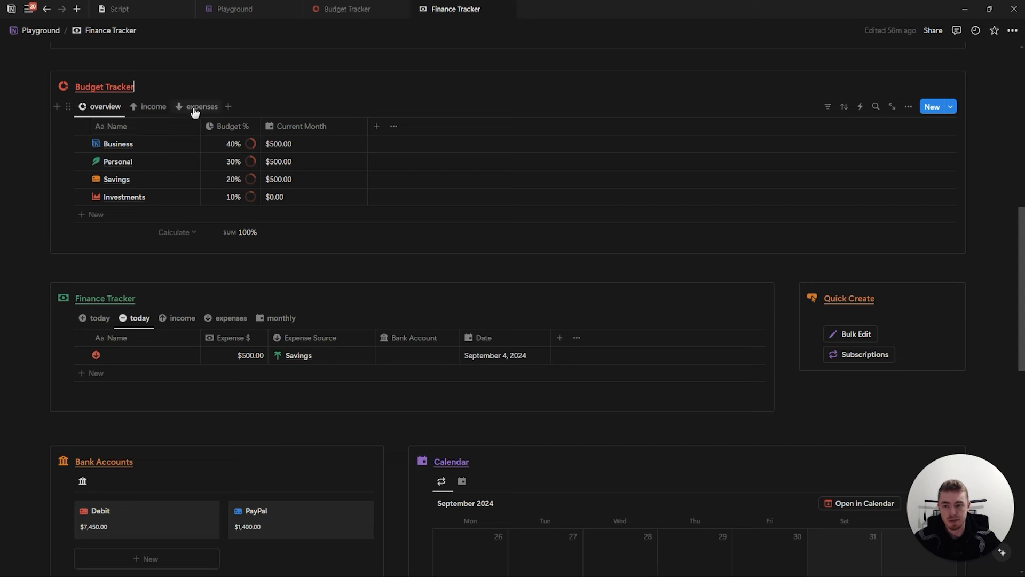
{"action": "left_click", "coordinate": [198, 106]}
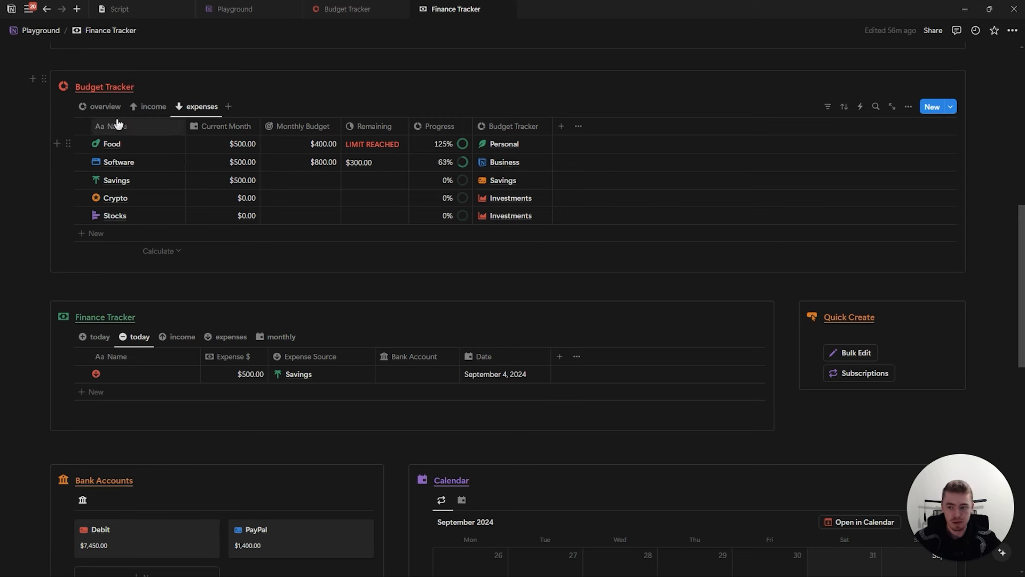
{"action": "left_click", "coordinate": [102, 106]}
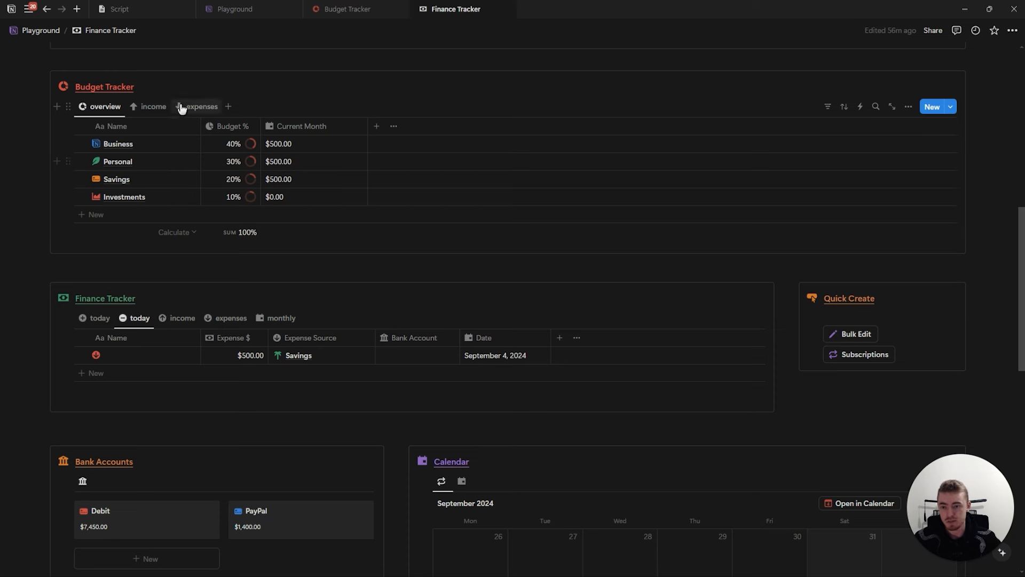
{"action": "left_click", "coordinate": [251, 355]}
{"action": "key", "text": "ctrl+a"}
{"action": "type", "text": "250"}
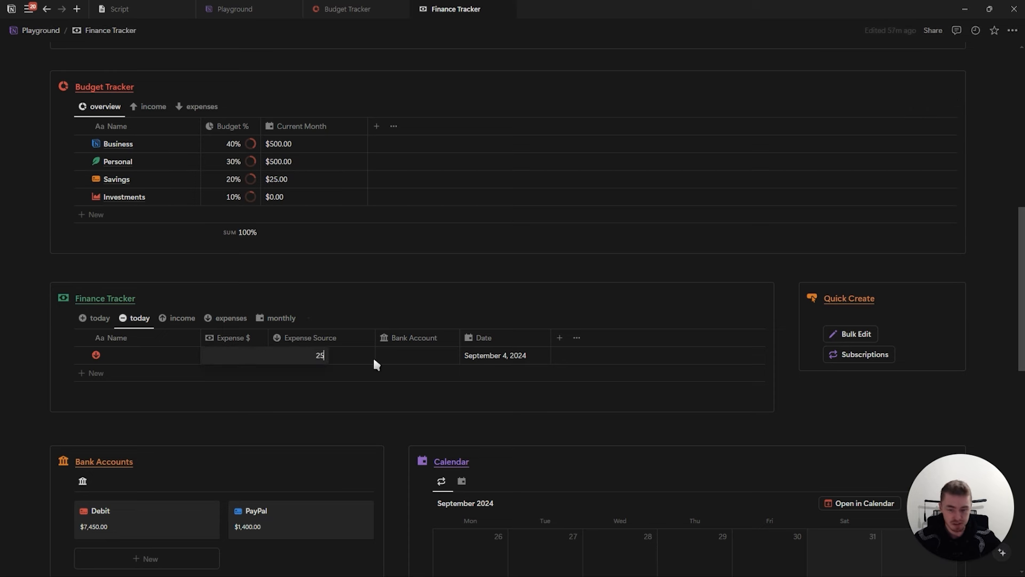
{"action": "key", "text": "Return"}
Set the September 2 Food expense to $300 in the Finance Tracker's expenses view
{"action": "left_click", "coordinate": [228, 319]}
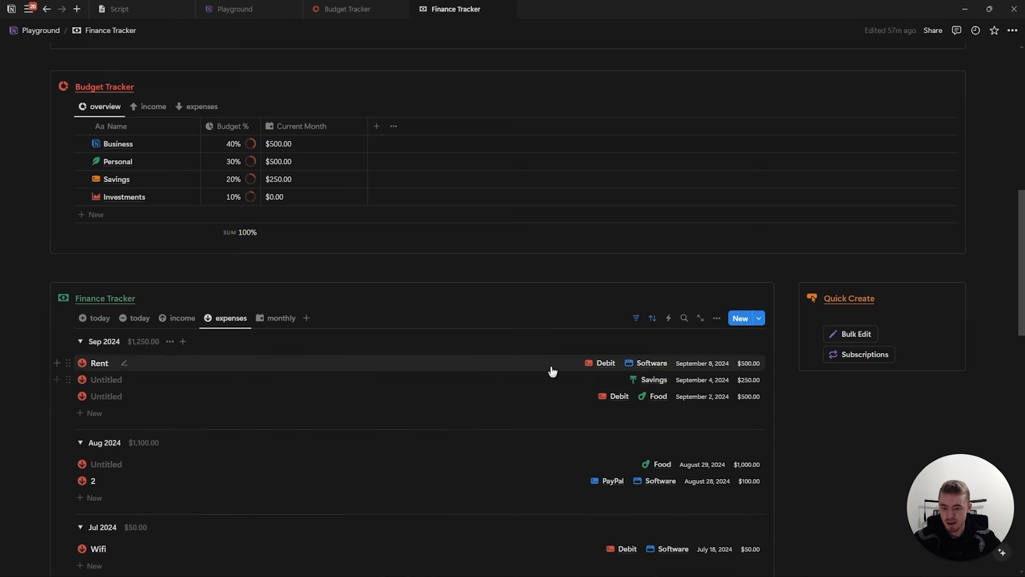
{"action": "left_click", "coordinate": [750, 398]}
{"action": "type", "text": "300"}
{"action": "key", "text": "Return"}
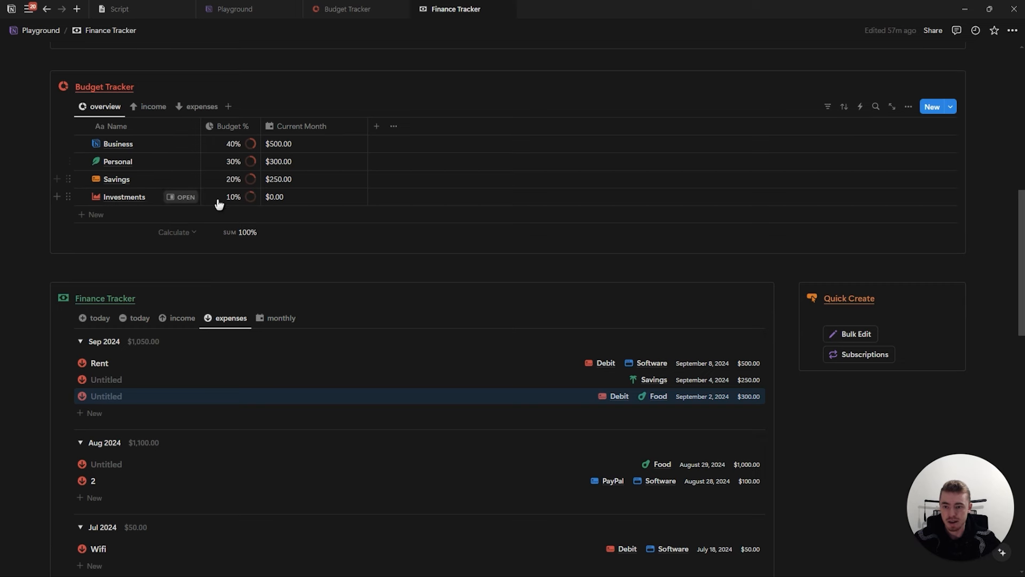
Show the Budget Tracker's expenses view and add a $100 expense with Crypto as its source to the Finance Tracker's today view
{"action": "left_click", "coordinate": [202, 106]}
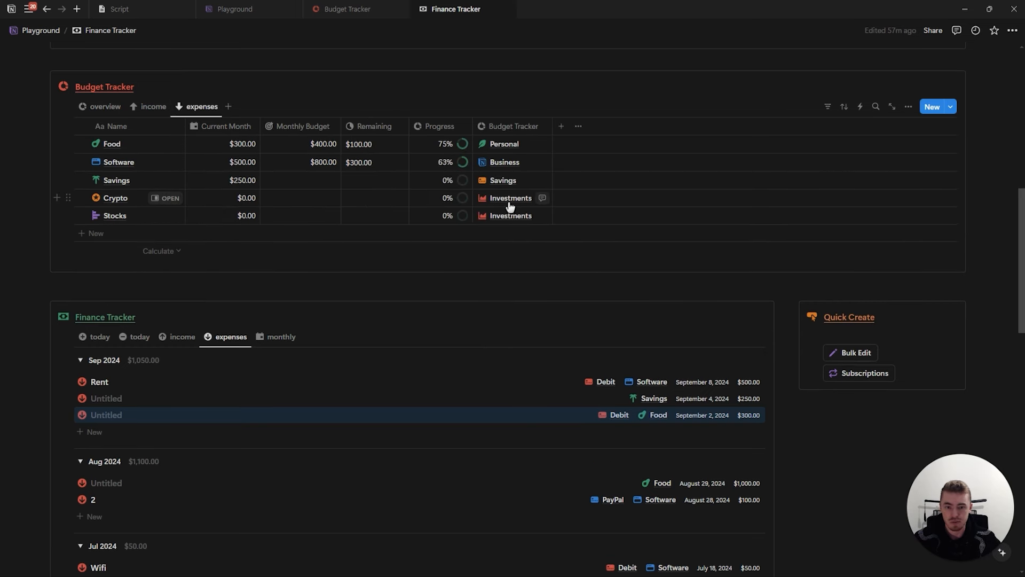
{"action": "left_click", "coordinate": [135, 337]}
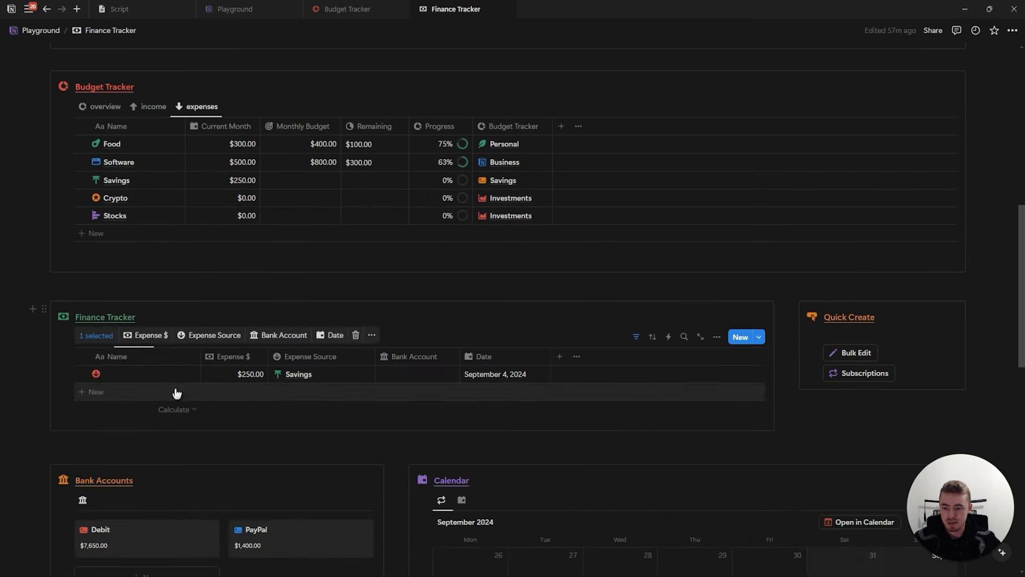
{"action": "left_click", "coordinate": [177, 394]}
{"action": "left_click", "coordinate": [254, 391]}
{"action": "type", "text": "100"}
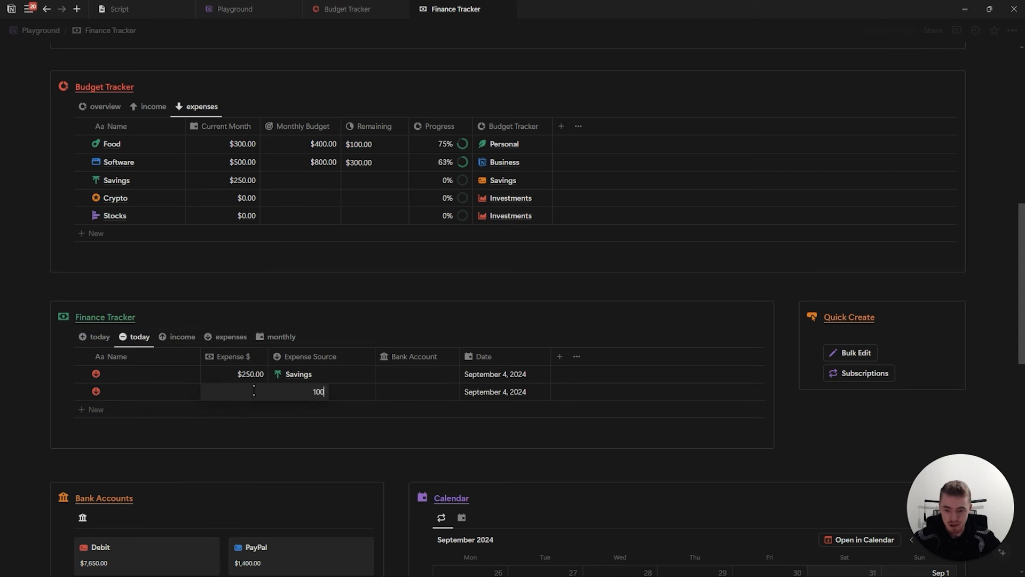
{"action": "key", "text": "Return"}
{"action": "left_click", "coordinate": [366, 394]}
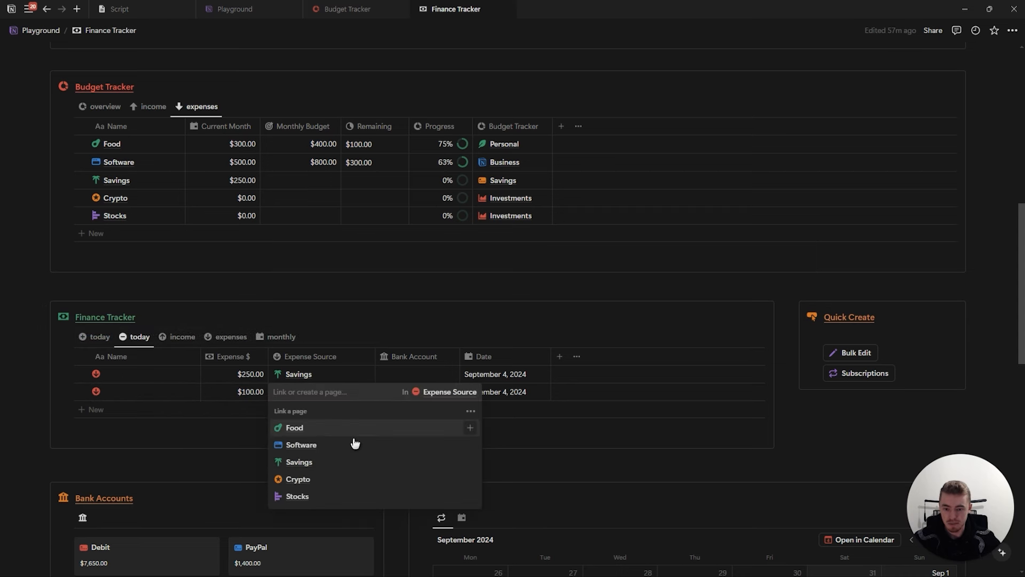
{"action": "left_click", "coordinate": [337, 479]}
Add a $200 expense with Stocks as its source to the today view, and check the Budget Tracker's overview and expenses views
{"action": "left_click", "coordinate": [229, 410]}
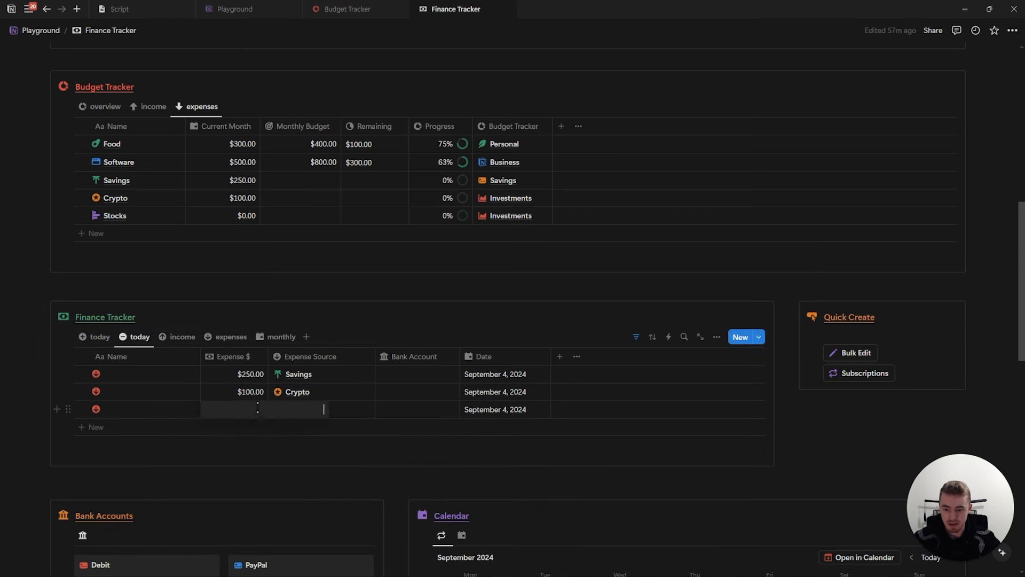
{"action": "type", "text": "200"}
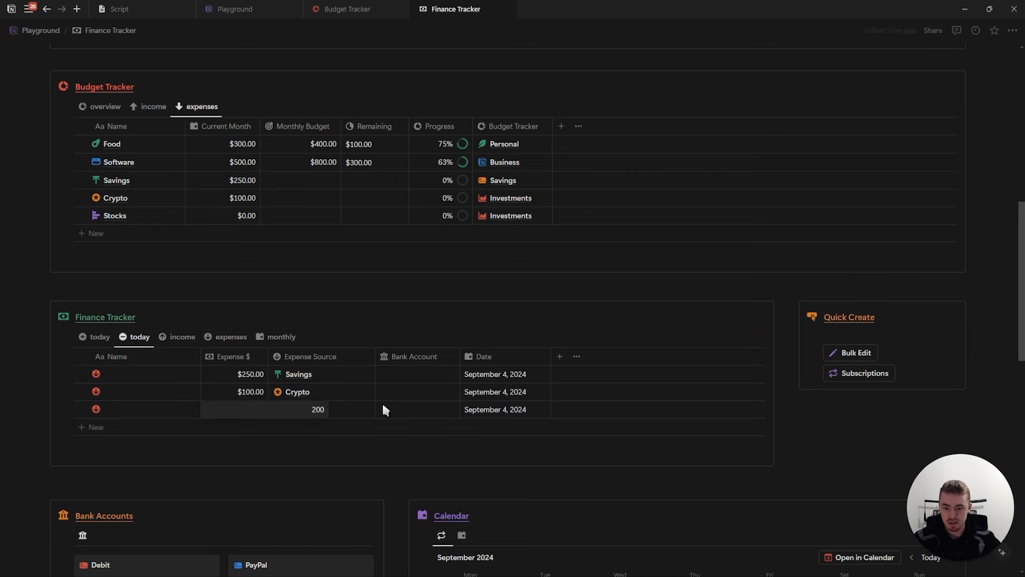
{"action": "left_click", "coordinate": [373, 410]}
{"action": "left_click", "coordinate": [297, 513]}
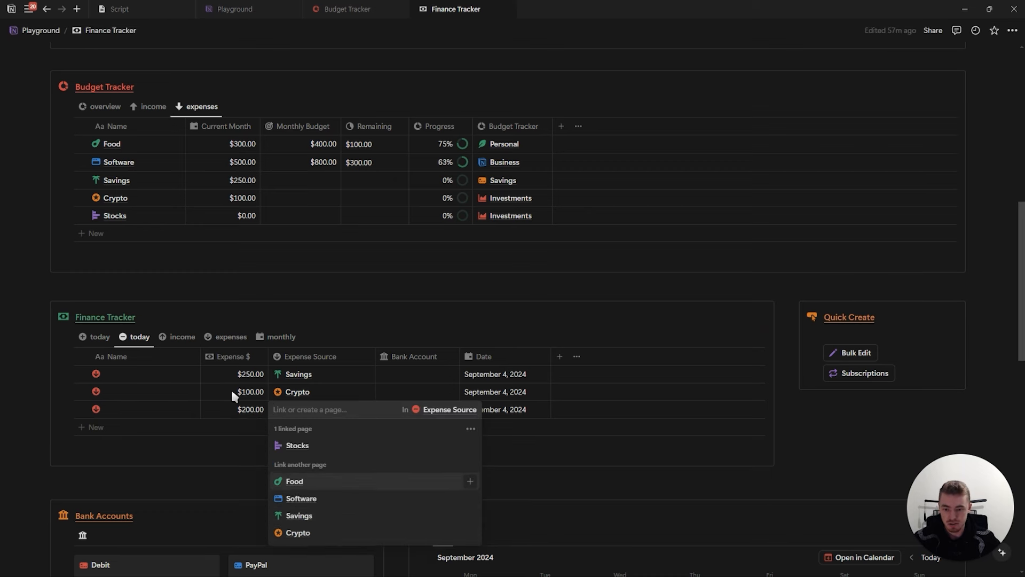
{"action": "key", "text": "Escape"}
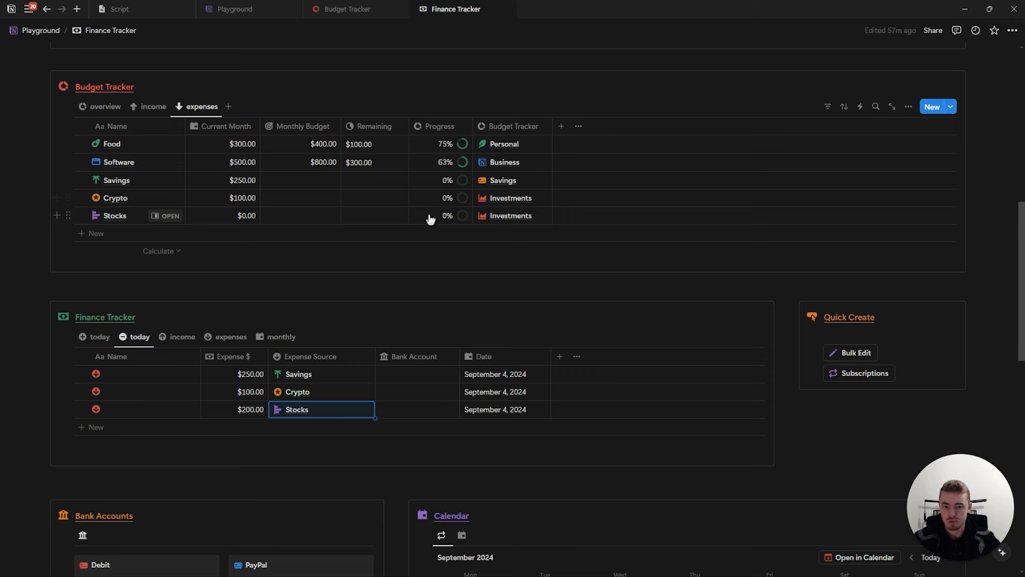
{"action": "left_click", "coordinate": [103, 107]}
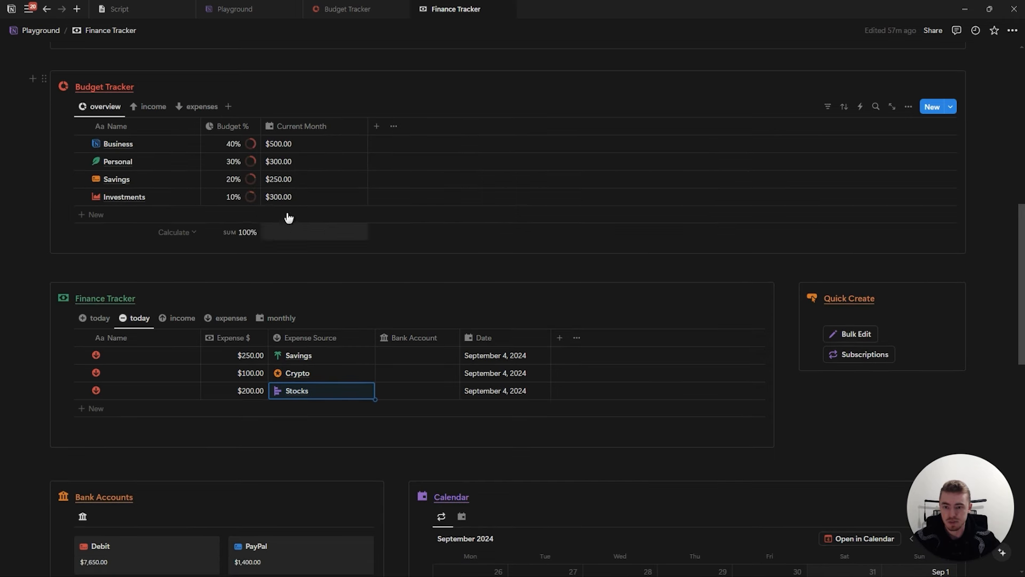
{"action": "left_click", "coordinate": [203, 106]}
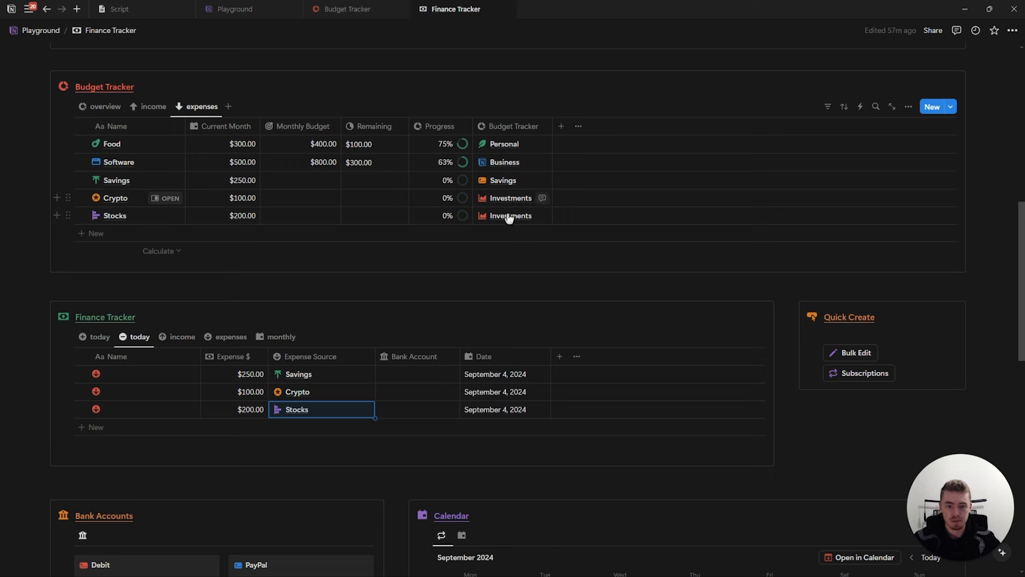
Show the Budget Tracker's overview view and change the Stocks expense's date in the Finance Tracker to August 28, 2024
{"action": "left_click", "coordinate": [104, 106]}
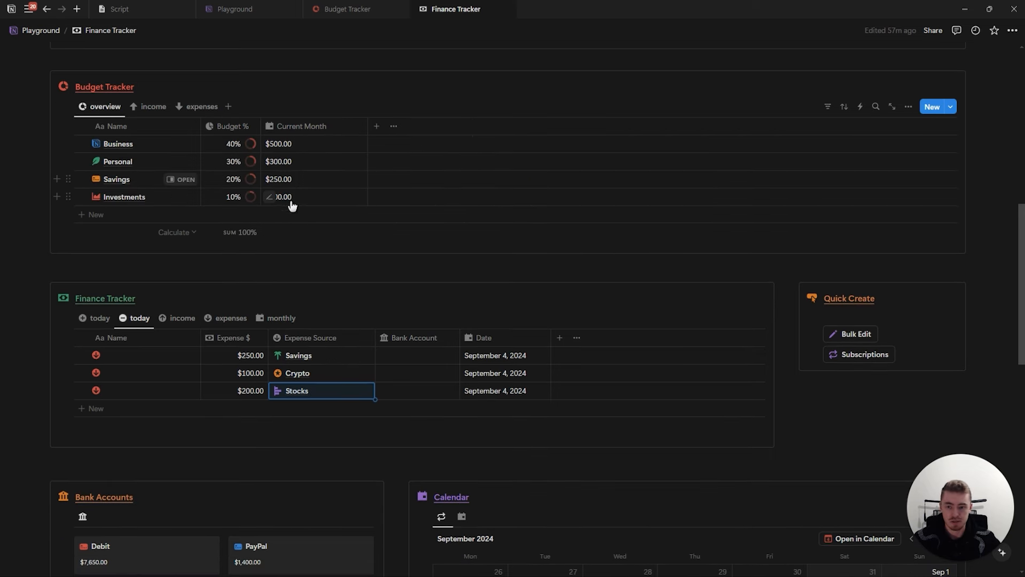
{"action": "left_click", "coordinate": [502, 390]}
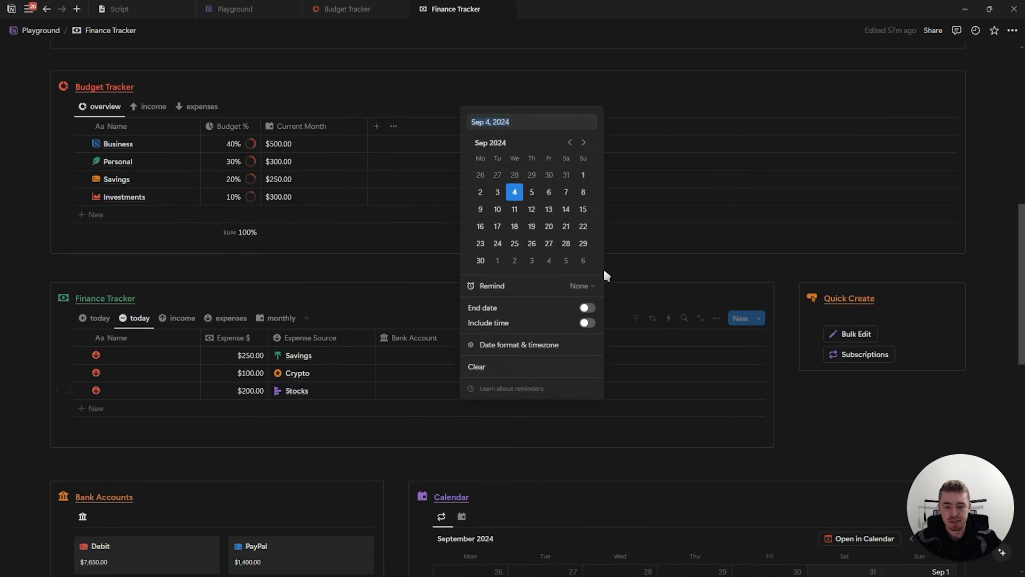
{"action": "left_click", "coordinate": [514, 180]}
{"action": "key", "text": "Escape"}
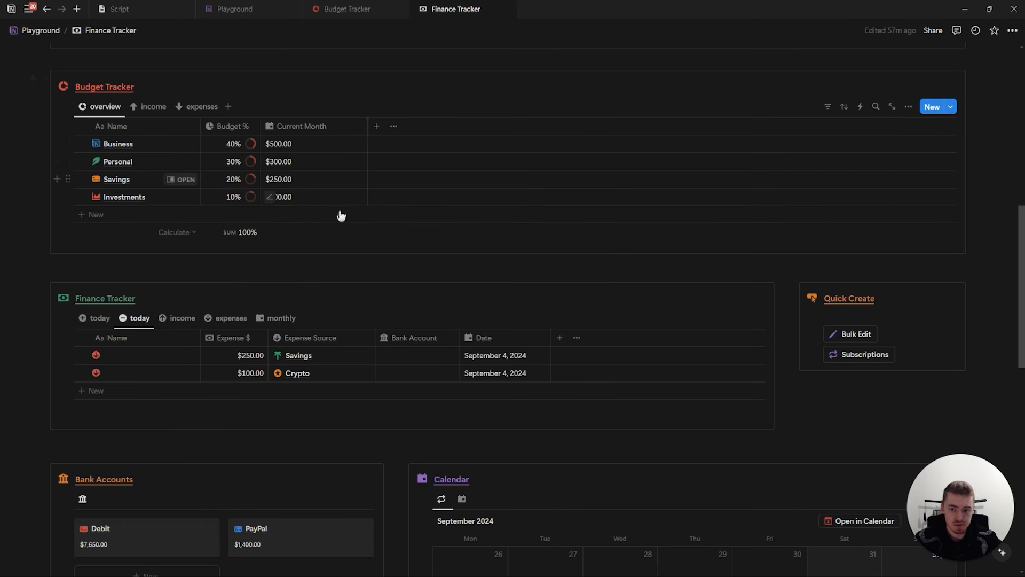
Add a formula property named Monthly Budget with a target icon to the Budget Tracker's overview view
{"action": "left_click", "coordinate": [348, 126]}
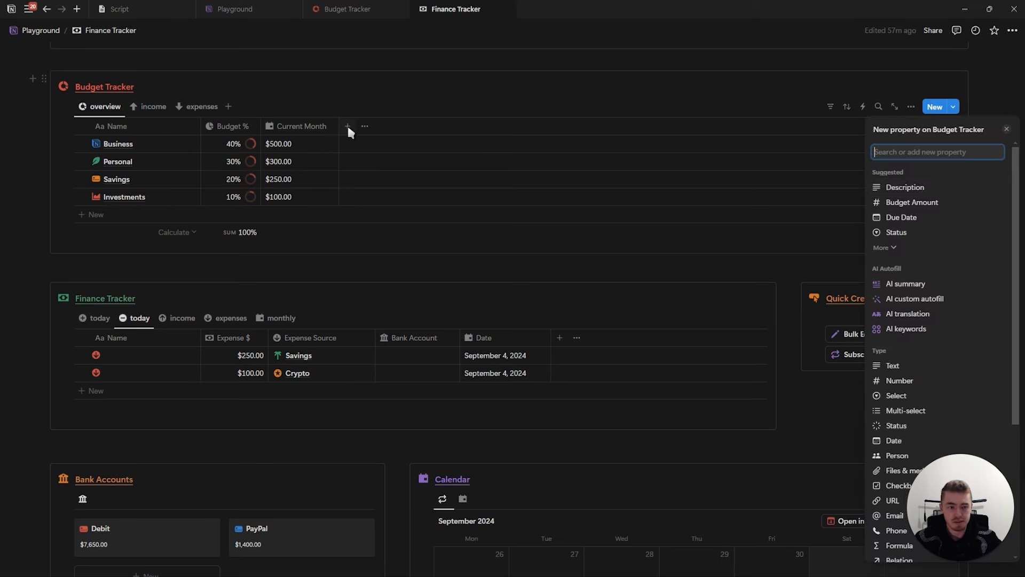
{"action": "type", "text": "form"}
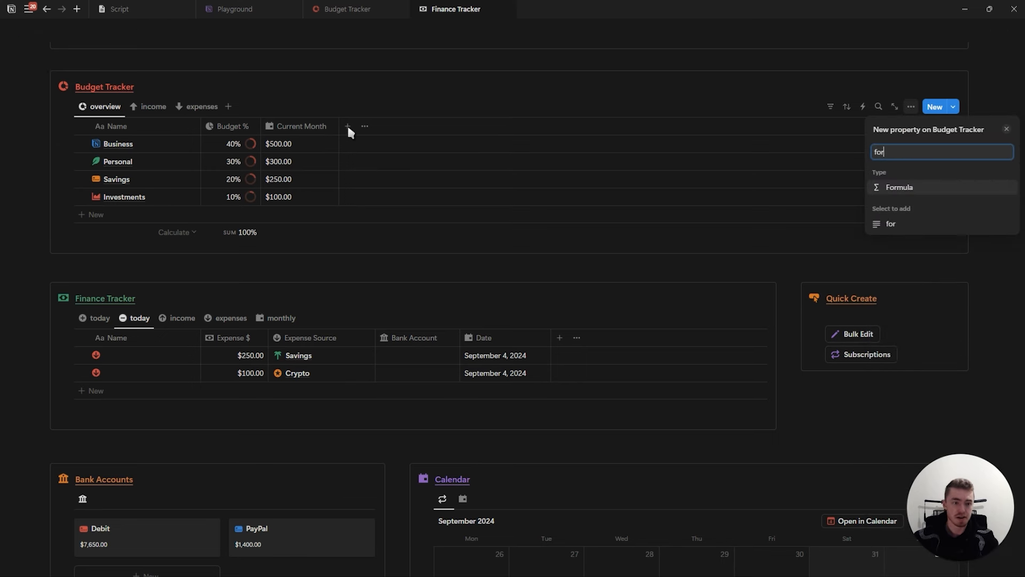
{"action": "key", "text": "Return"}
{"action": "type", "text": "Monthly B"}
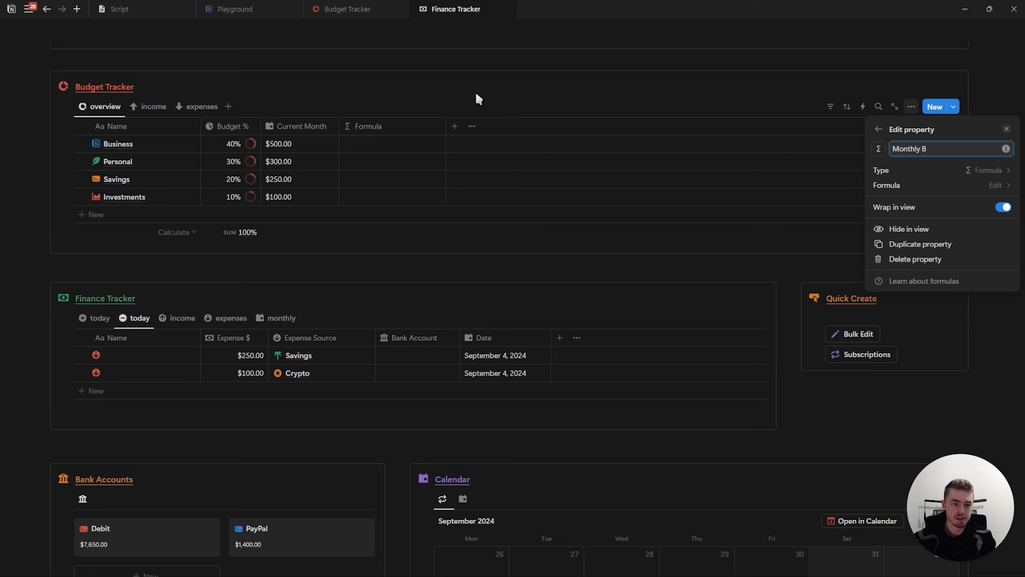
{"action": "type", "text": "udget"}
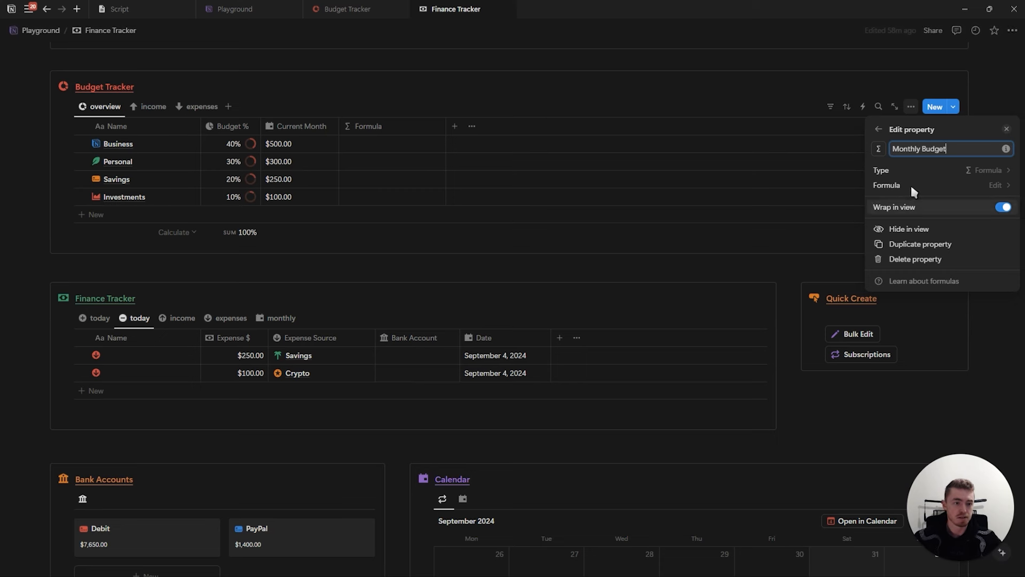
{"action": "left_click", "coordinate": [878, 148]}
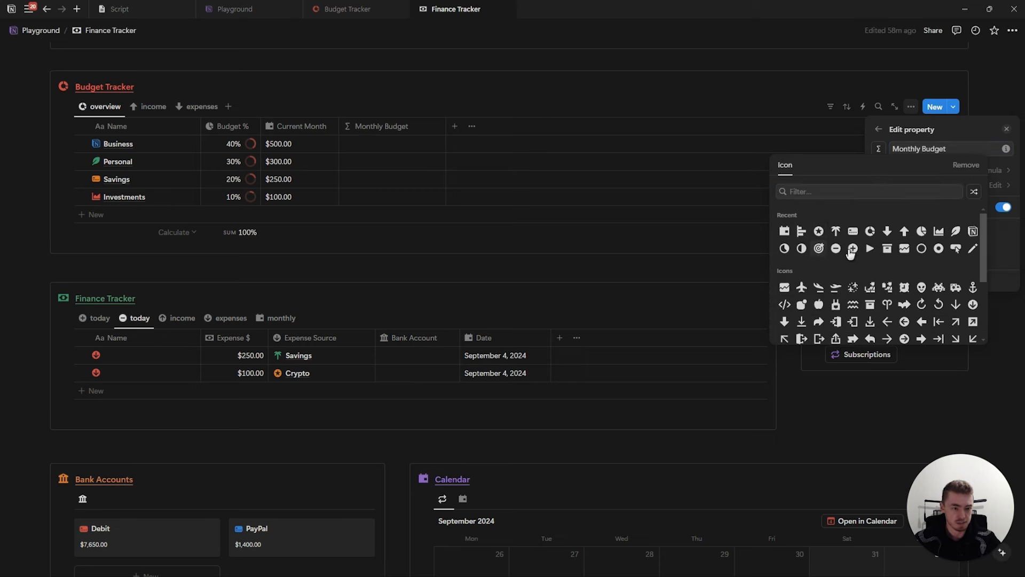
{"action": "left_click", "coordinate": [819, 248]}
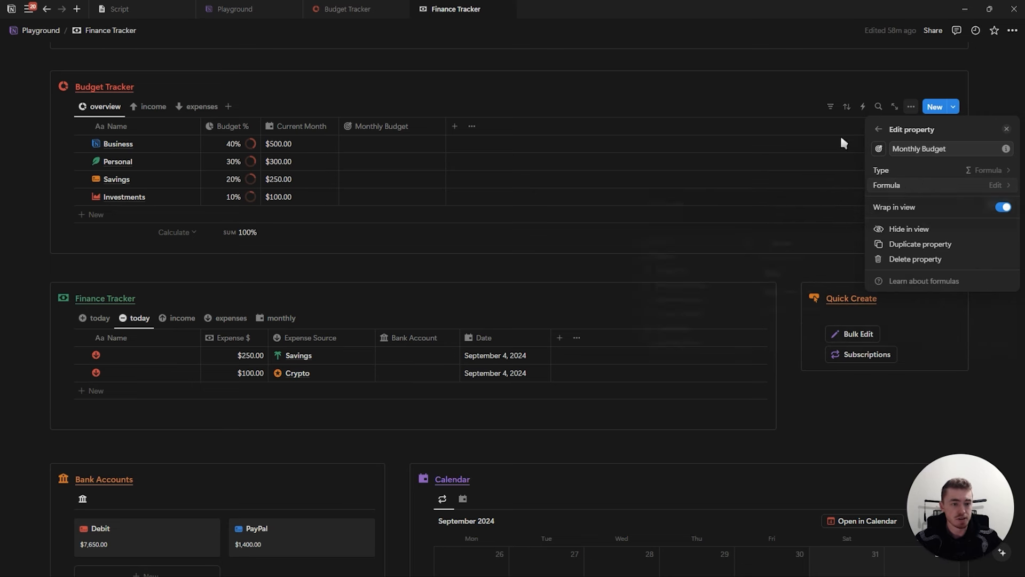
Set the Monthly Budget formula to map(Income Sources,current.Current Month)
{"action": "left_click", "coordinate": [916, 182]}
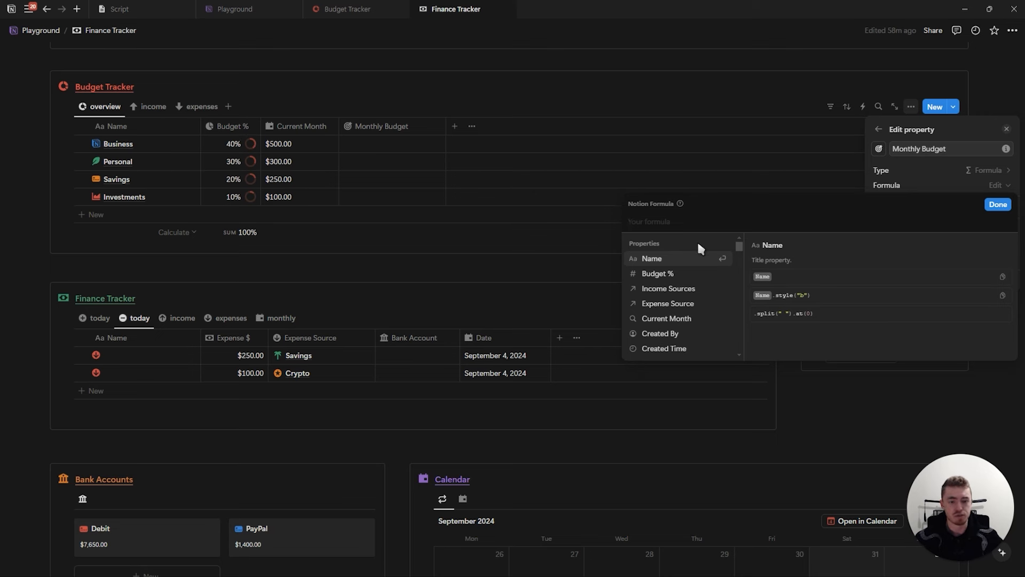
{"action": "type", "text": "map("}
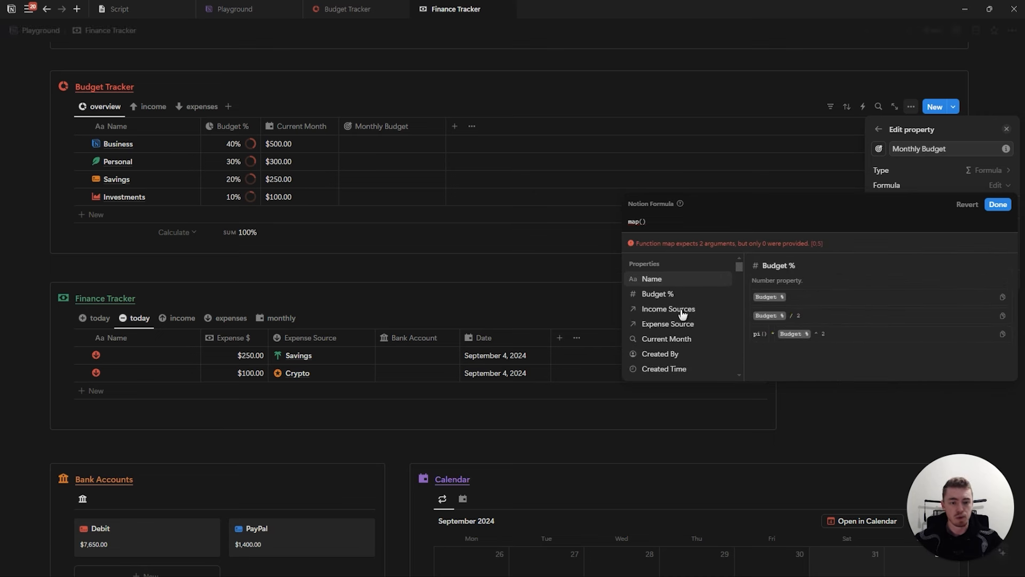
{"action": "left_click", "coordinate": [688, 309]}
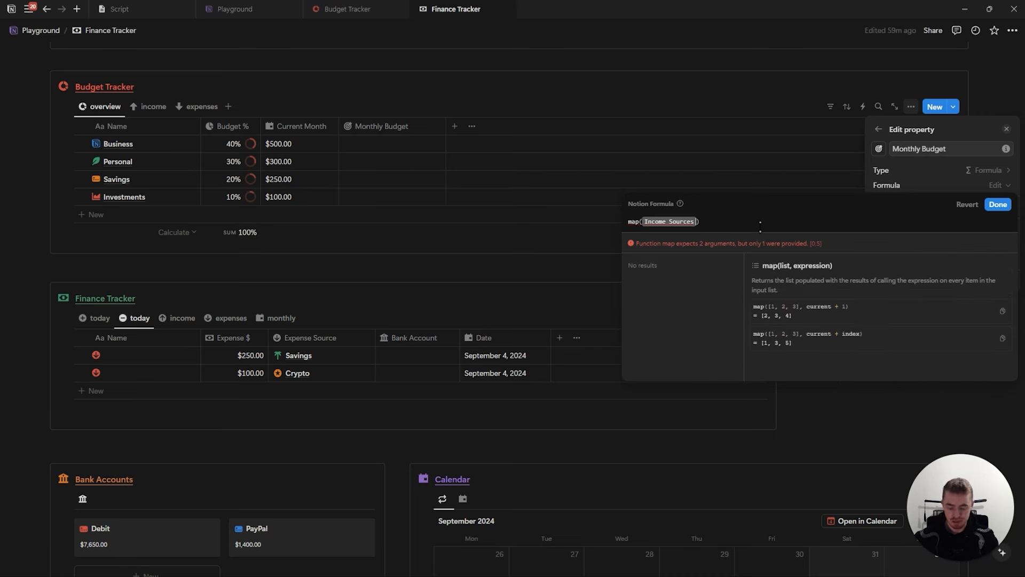
{"action": "type", "text": ",current.Current Month"}
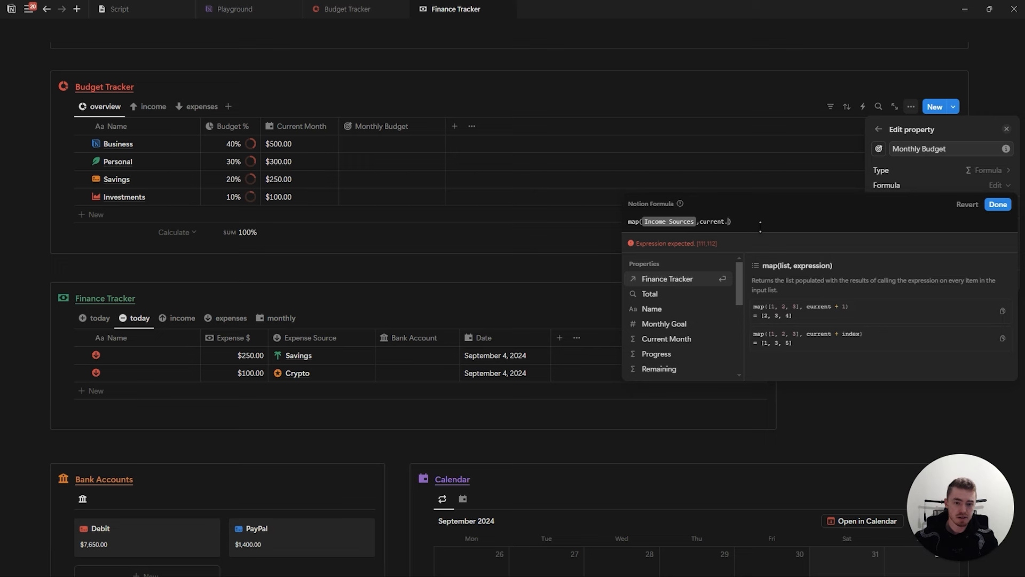
{"action": "left_click", "coordinate": [691, 344]}
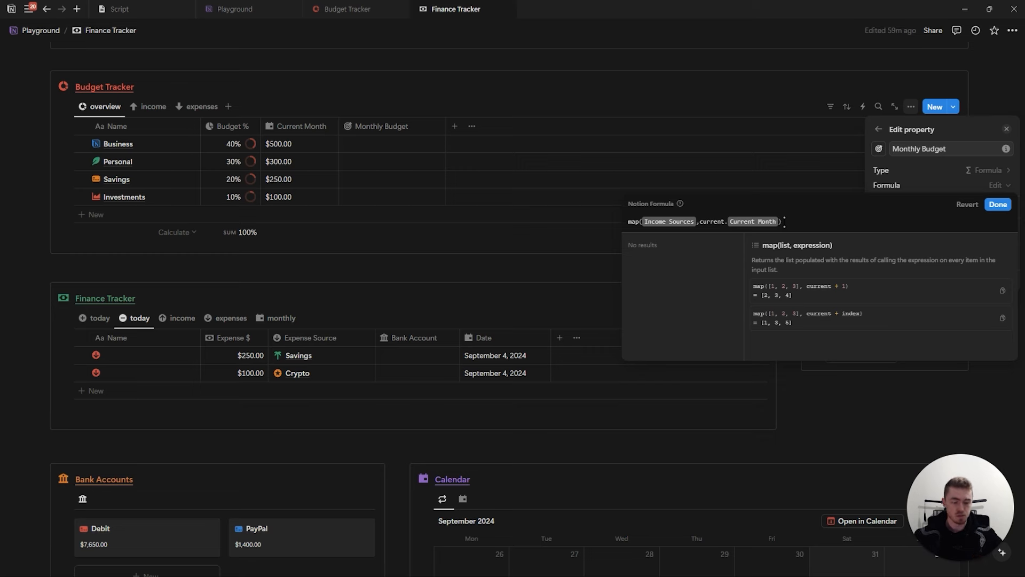
{"action": "left_click", "coordinate": [998, 206]}
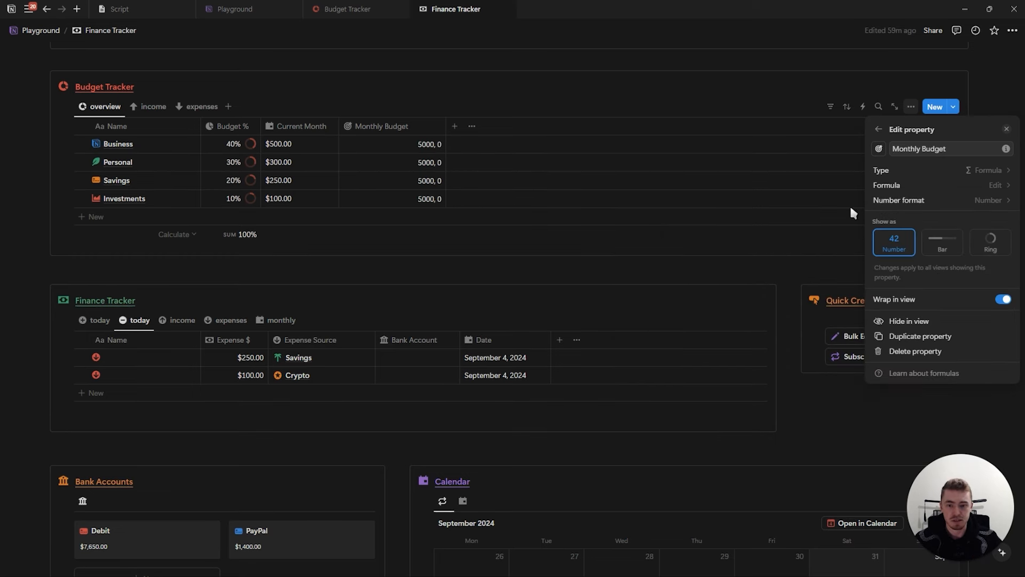
Append .sum() to the Monthly Budget formula to total the current-month income of all sources
{"action": "scroll", "coordinate": [431, 58], "scroll_direction": "down", "scroll_amount": 1}
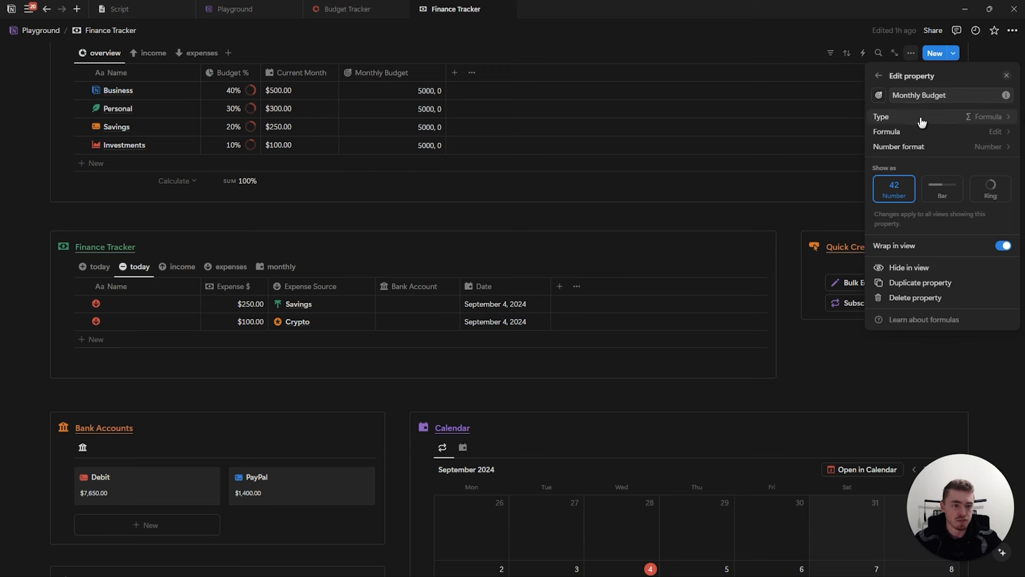
{"action": "left_click", "coordinate": [930, 134]}
{"action": "type", "text": ".sum("}
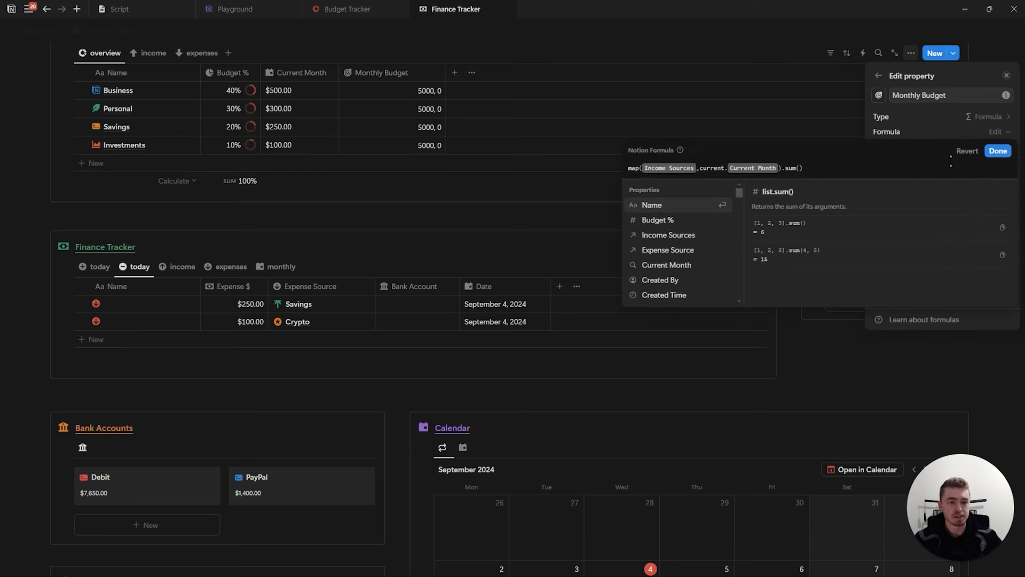
{"action": "left_click", "coordinate": [998, 151]}
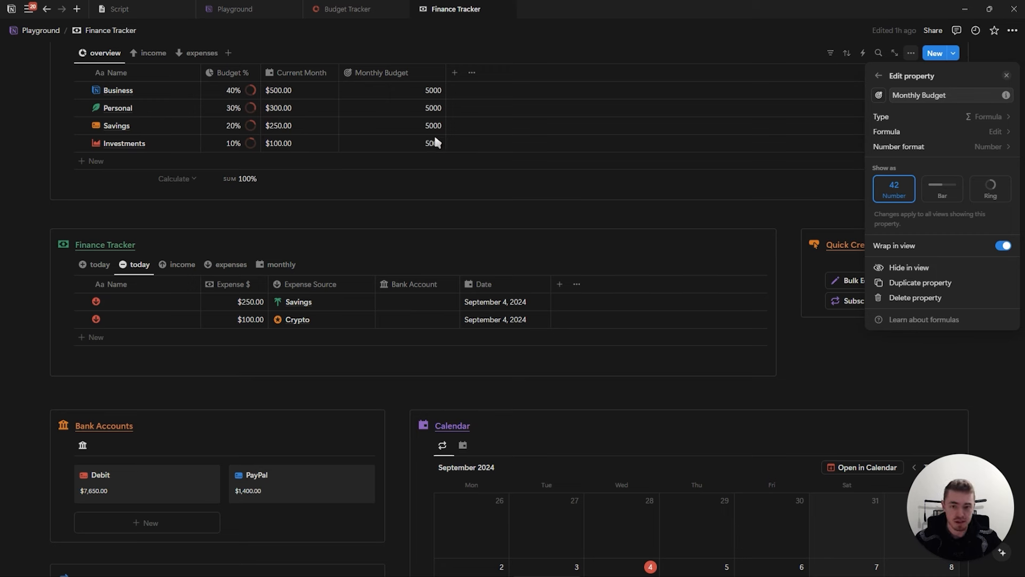
Multiply the summed income in the Monthly Budget formula by the Budget % property
{"action": "left_click", "coordinate": [973, 131]}
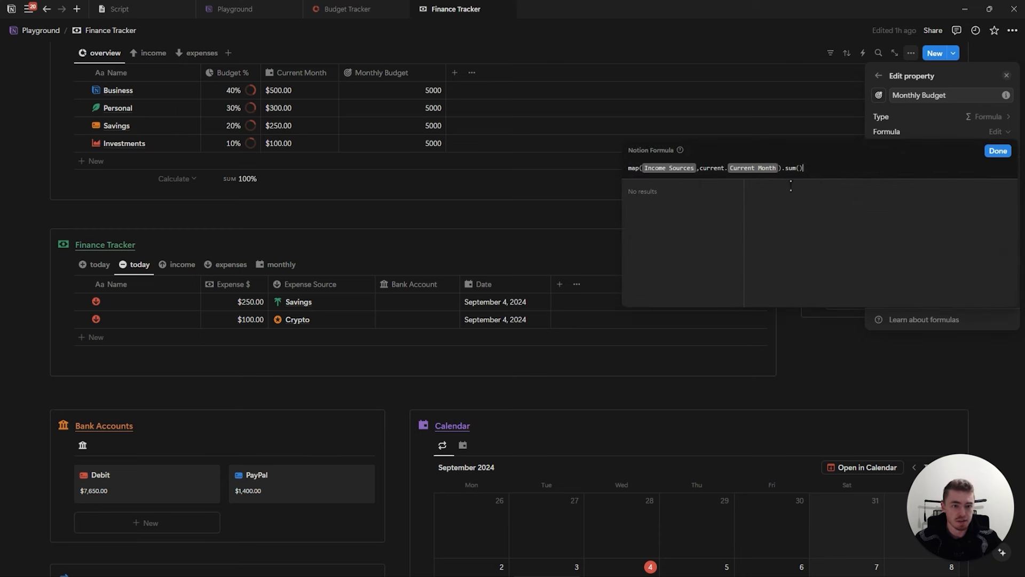
{"action": "left_click", "coordinate": [915, 133]}
{"action": "left_click", "coordinate": [917, 134]}
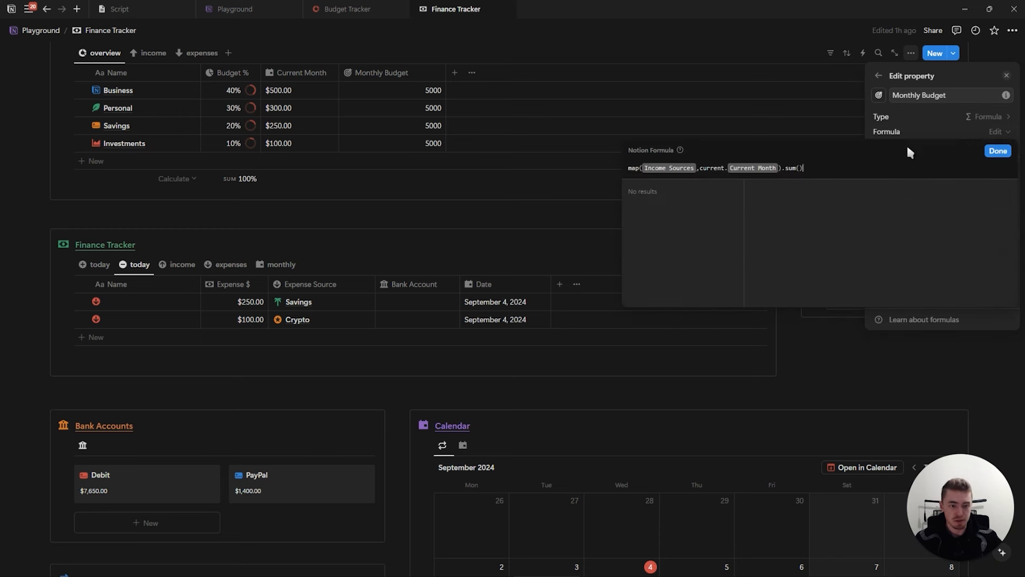
{"action": "type", "text": "*"}
{"action": "left_click", "coordinate": [656, 240]}
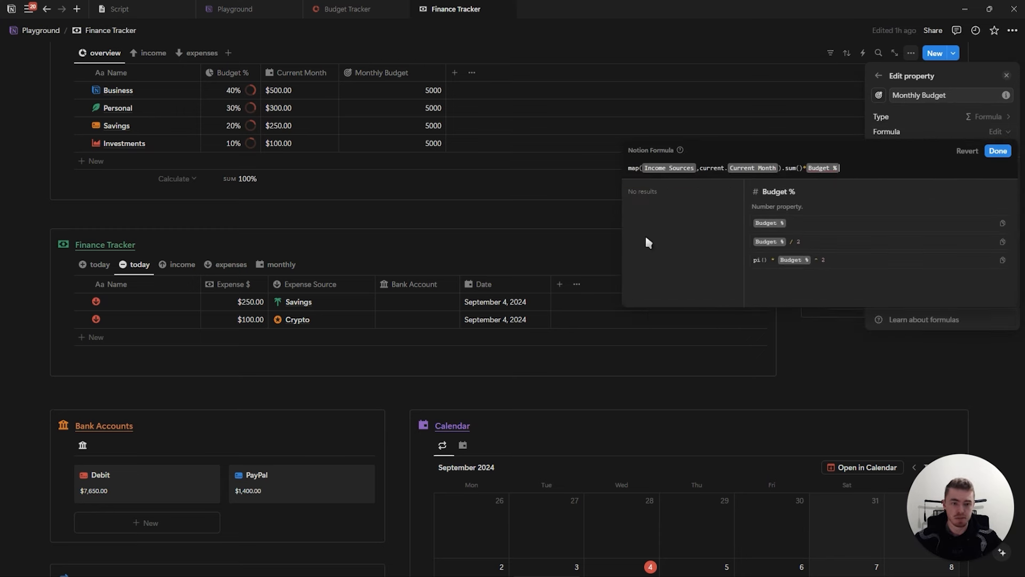
{"action": "left_click", "coordinate": [998, 151]}
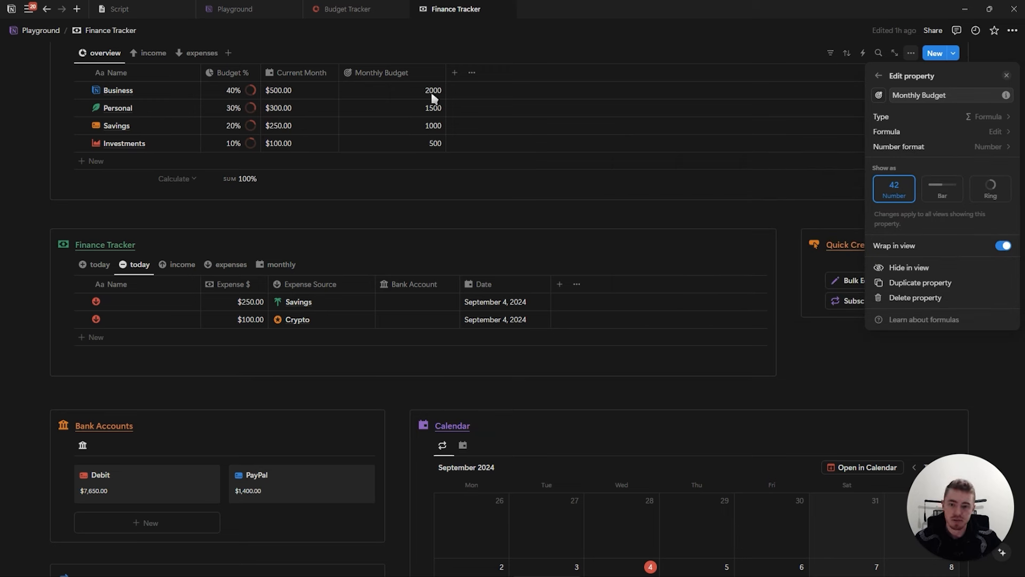
Set the Monthly Budget property's number format to US Dollar
{"action": "left_click", "coordinate": [914, 151]}
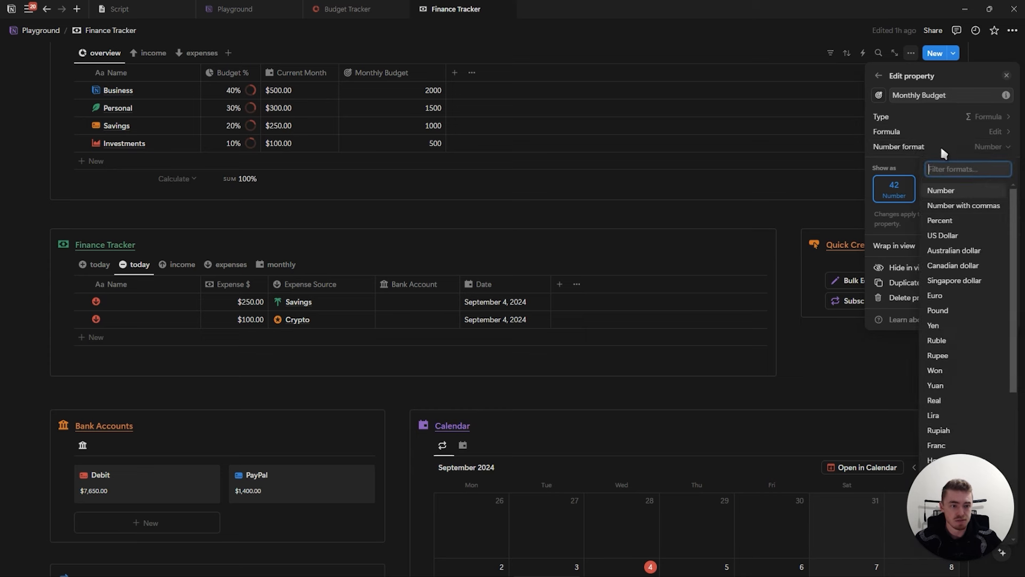
{"action": "left_click", "coordinate": [956, 236]}
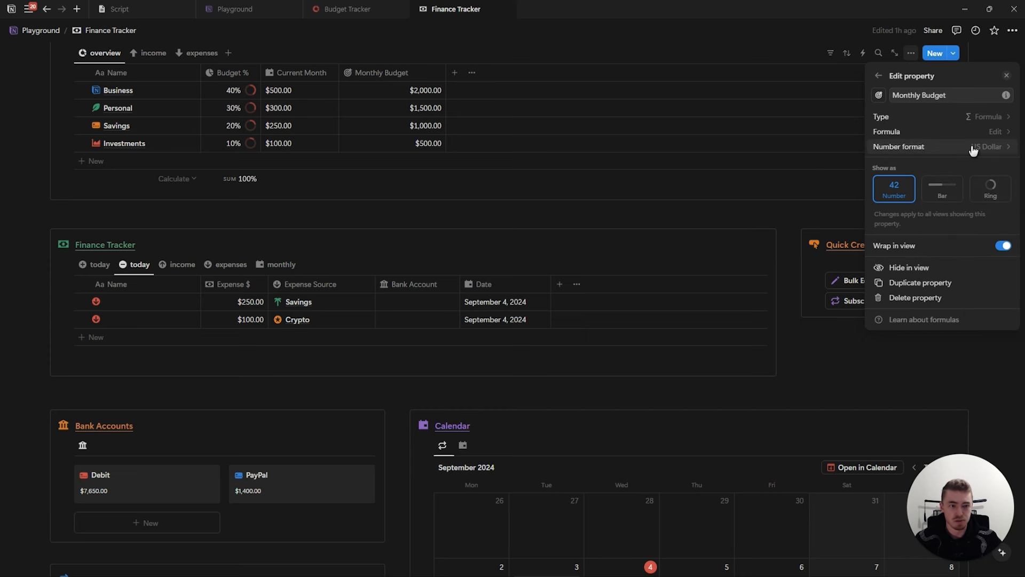
{"action": "left_click", "coordinate": [672, 105]}
Place the Monthly Budget column between Budget % and Current Month in the Budget Tracker's overview view and narrow it slightly
{"action": "scroll", "coordinate": [672, 105], "scroll_direction": "up", "scroll_amount": 3}
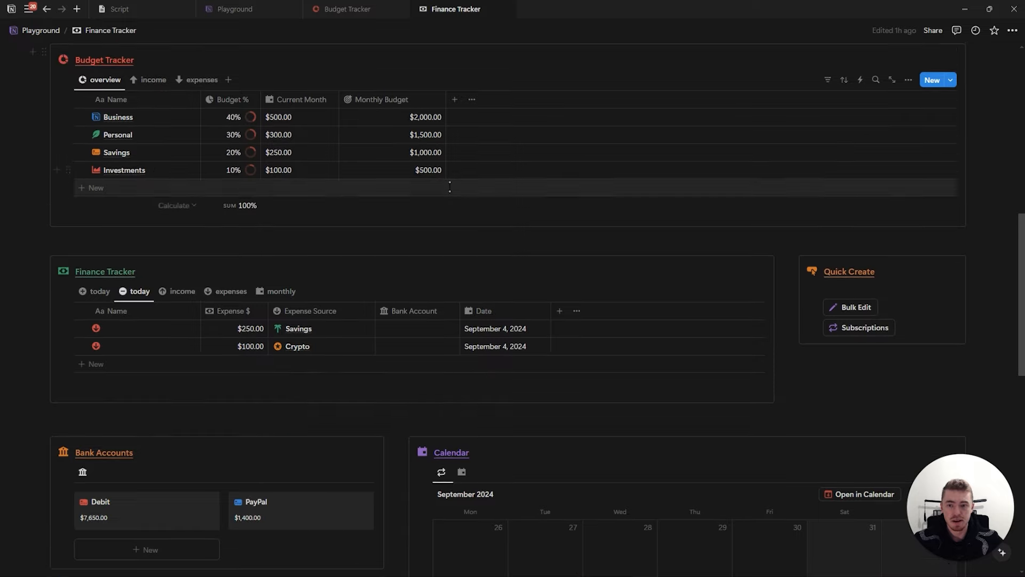
{"action": "left_click_drag", "start_coordinate": [445, 180], "coordinate": [275, 181]}
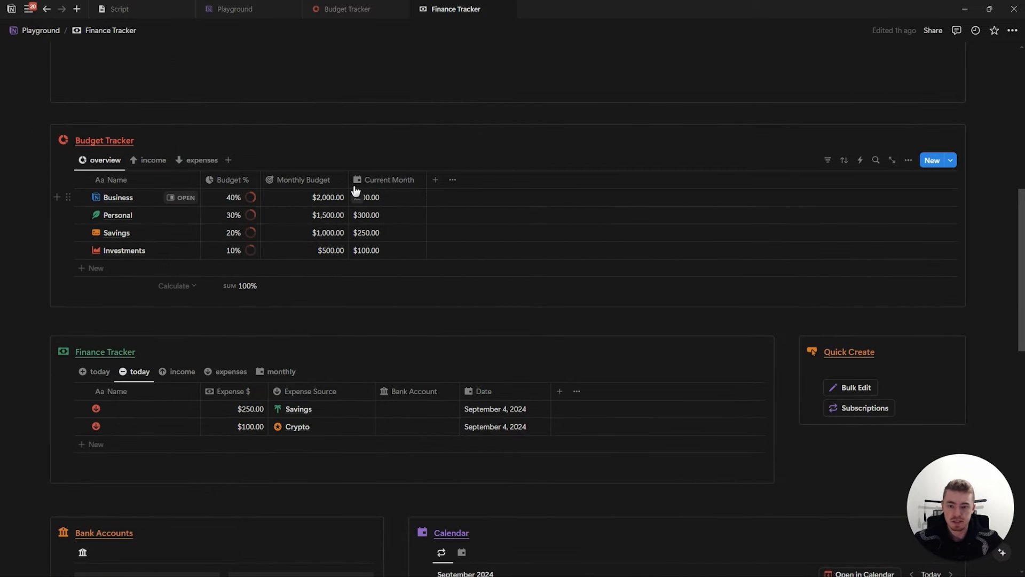
{"action": "left_click_drag", "start_coordinate": [348, 180], "coordinate": [340, 180]}
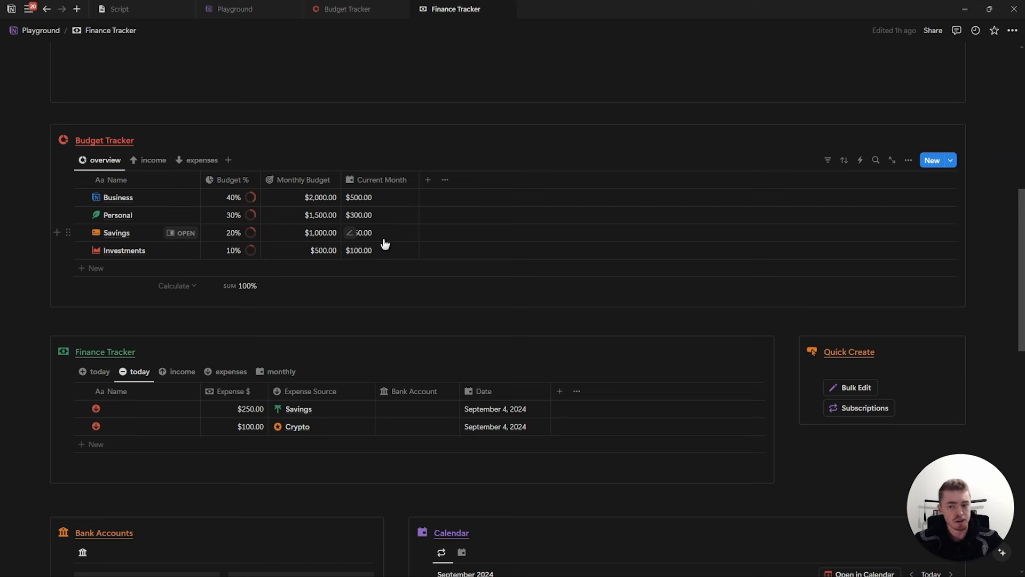
Add a formula property named Remaining with a partly filled circle icon to the Budget Tracker's overview view
{"action": "left_click", "coordinate": [427, 178]}
{"action": "type", "text": "fo"}
{"action": "key", "text": "Return"}
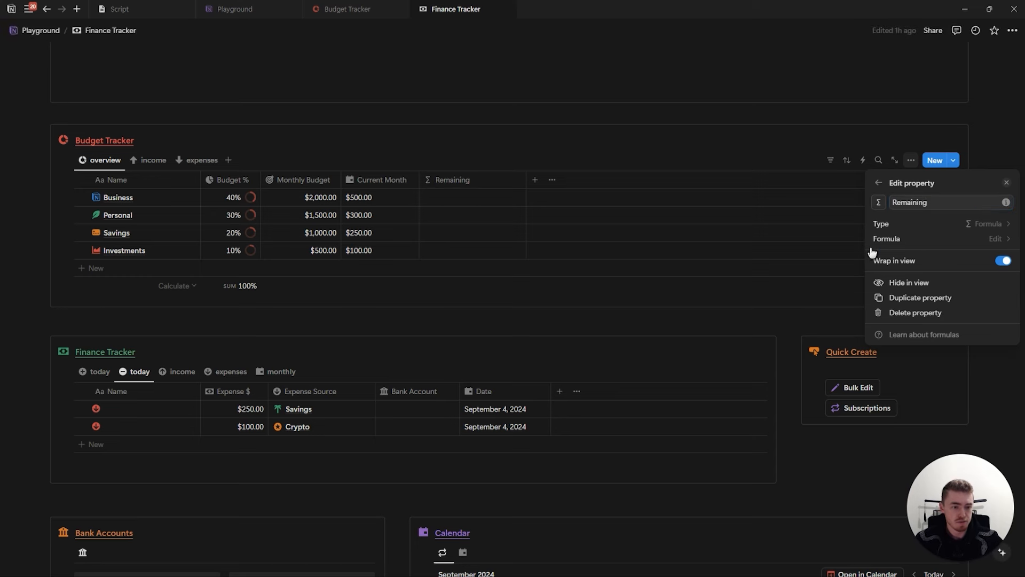
{"action": "left_click", "coordinate": [878, 202]}
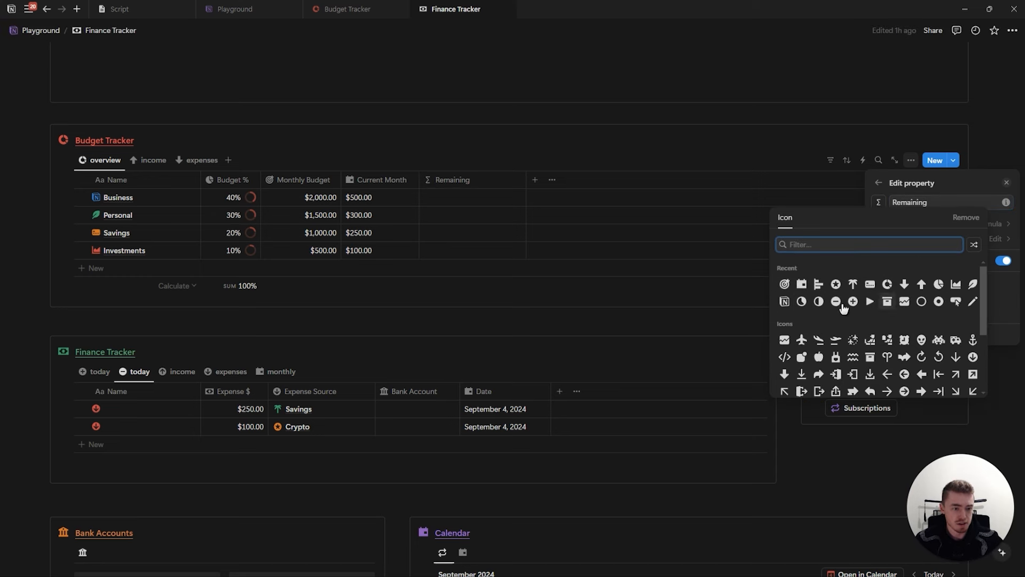
{"action": "left_click", "coordinate": [802, 302]}
Start the Remaining formula with a lets() function defining monthlyamount as Monthly Budget minus Current Month
{"action": "left_click", "coordinate": [930, 239]}
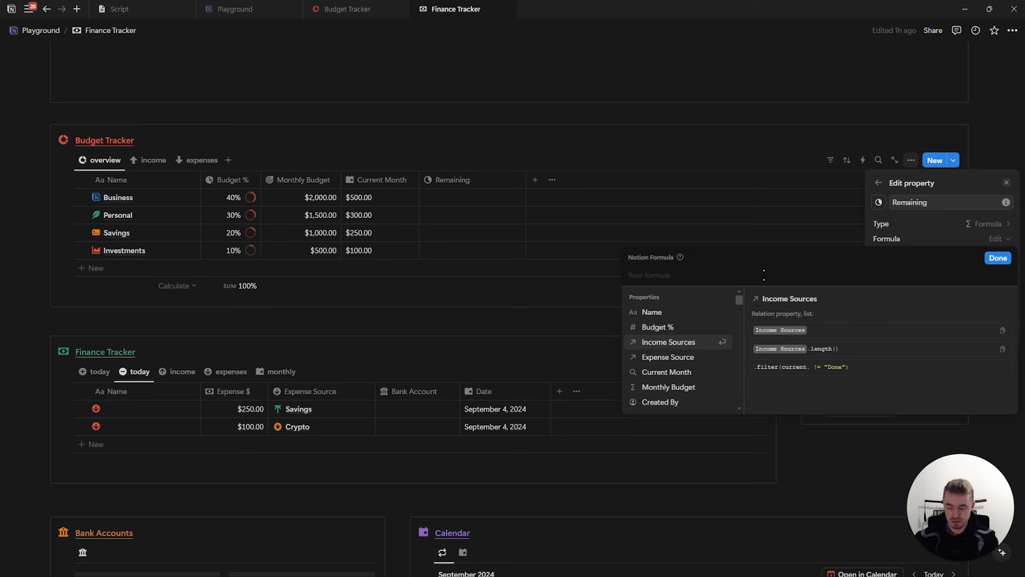
{"action": "type", "text": "lets("}
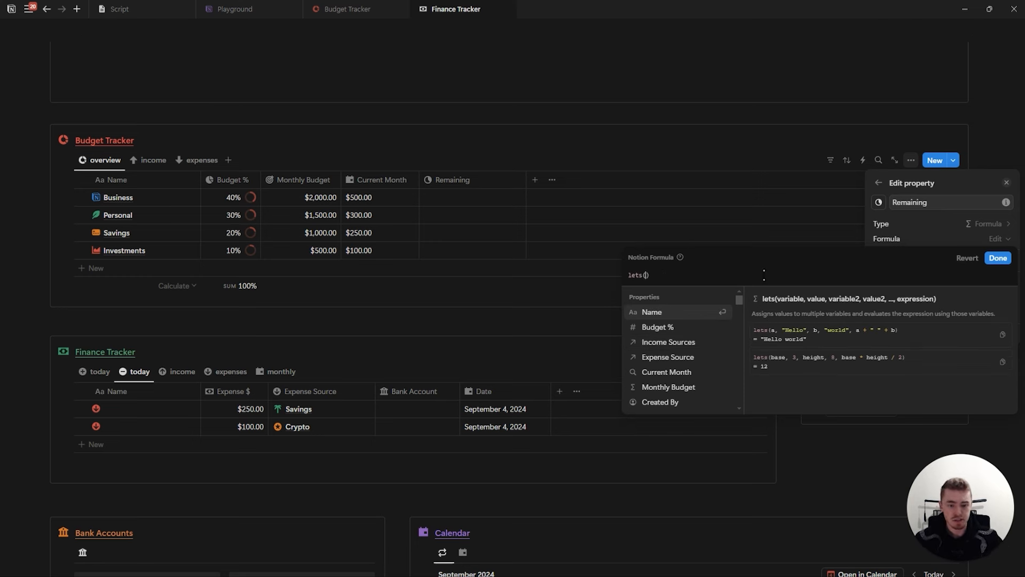
{"action": "key", "text": "shift+Return"}
{"action": "key", "text": "shift+Return"}
{"action": "key", "text": "shift+Return"}
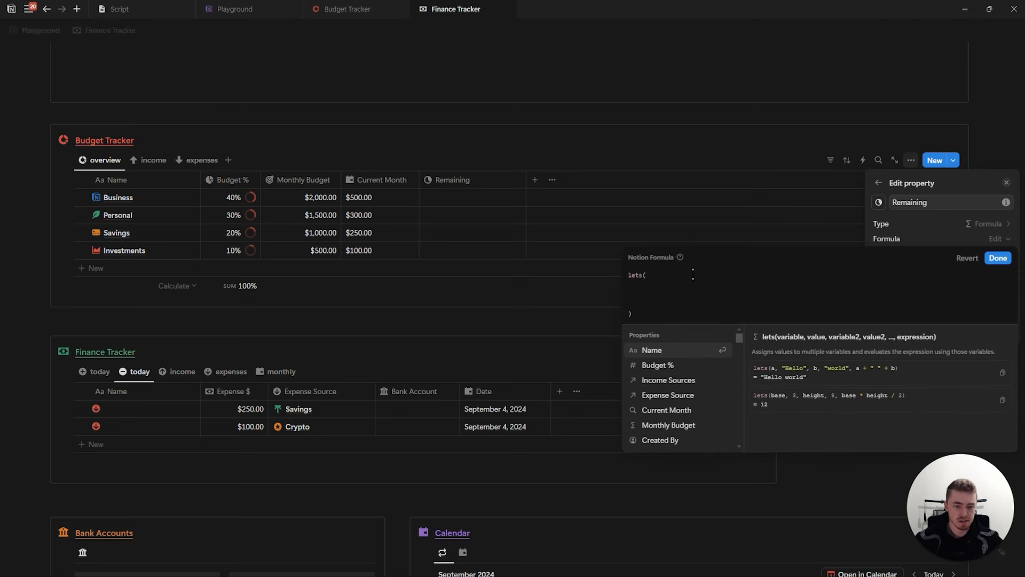
{"action": "type", "text": "monthly"}
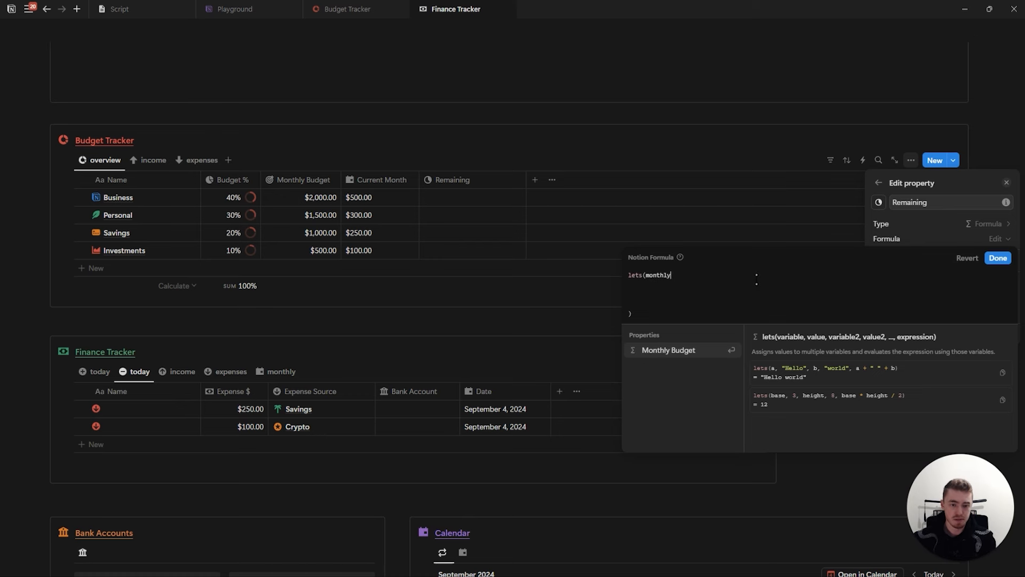
{"action": "type", "text": "amount,"}
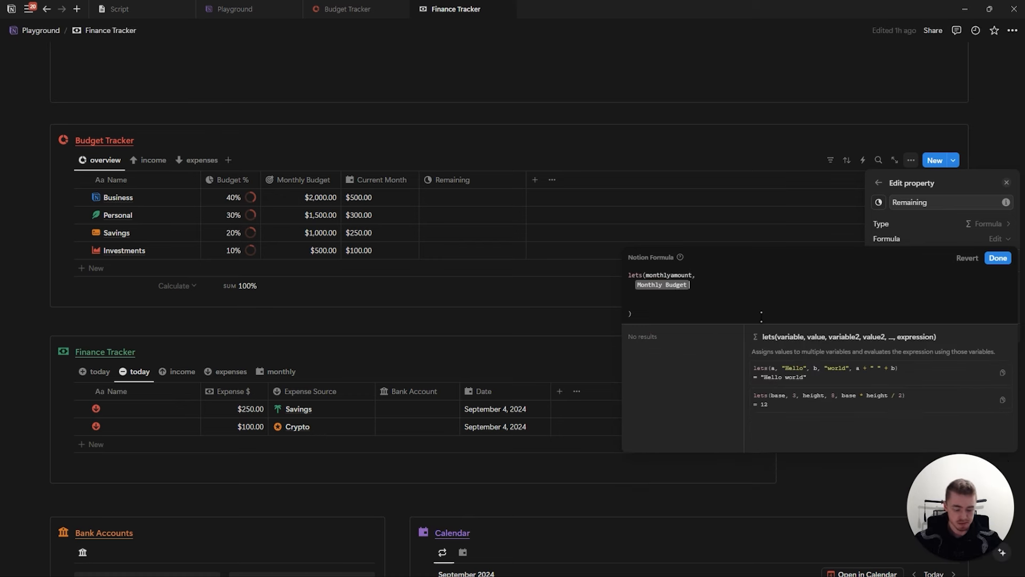
{"action": "type", "text": "-"}
{"action": "scroll", "coordinate": [743, 371], "scroll_direction": "down", "scroll_amount": 1}
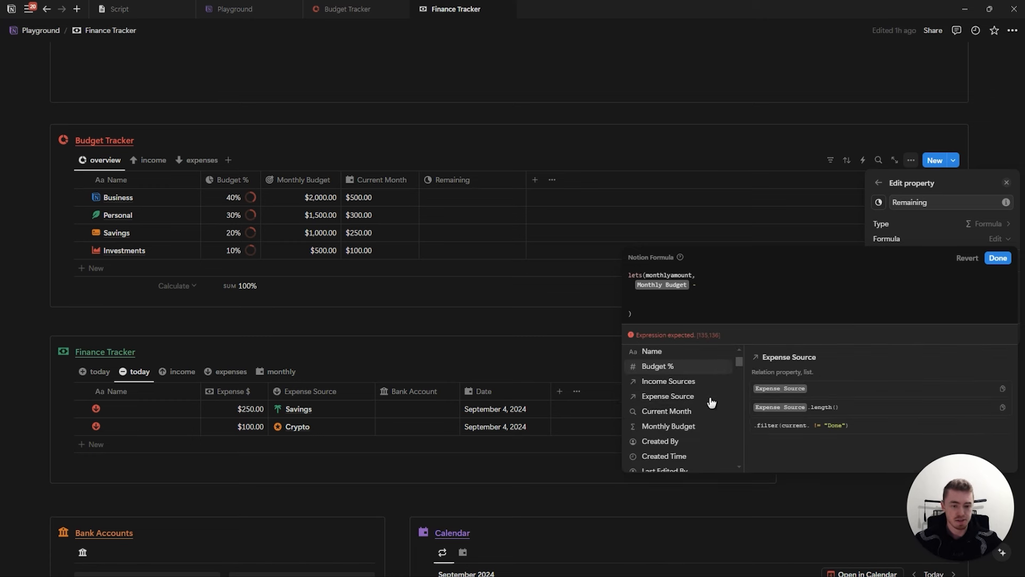
{"action": "left_click", "coordinate": [677, 411]}
{"action": "type", "text": ","}
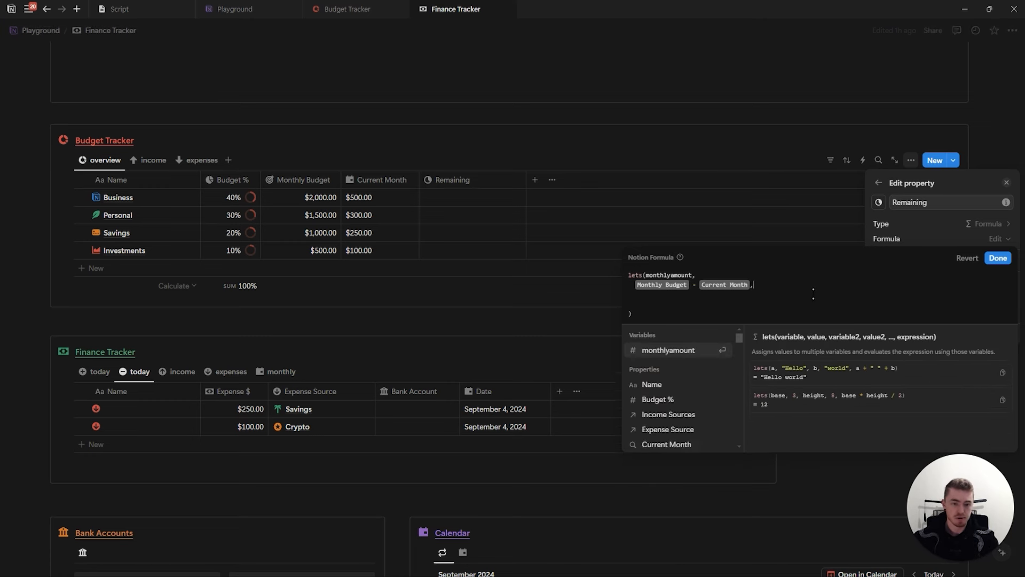
Define a second variable, overbudget, in the Remaining formula as Current Month minus Monthly Budget
{"action": "key", "text": "shift+Return"}
{"action": "key", "text": "shift+Return"}
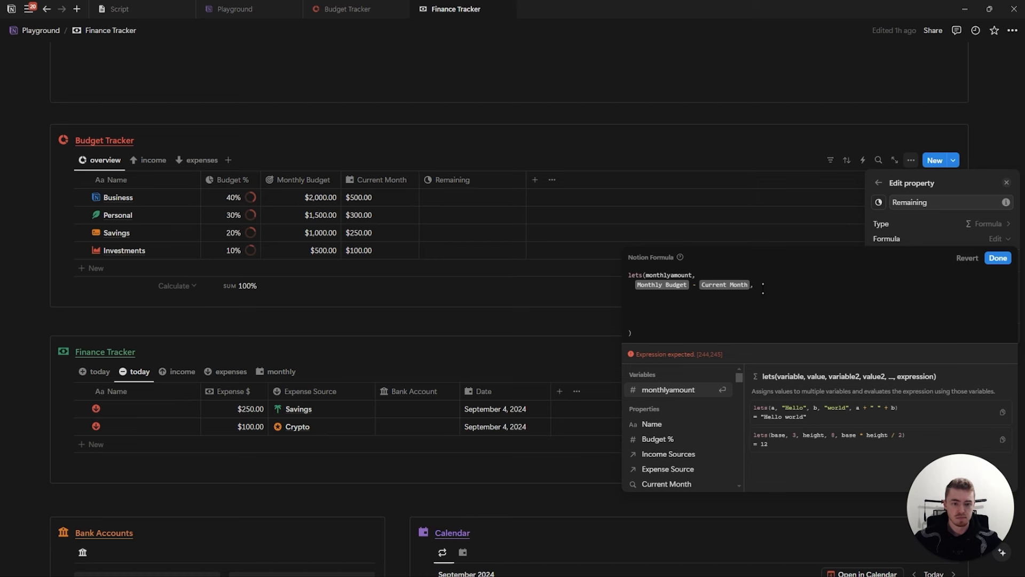
{"action": "type", "text": "overbudget,"}
{"action": "key", "text": "shift+Return"}
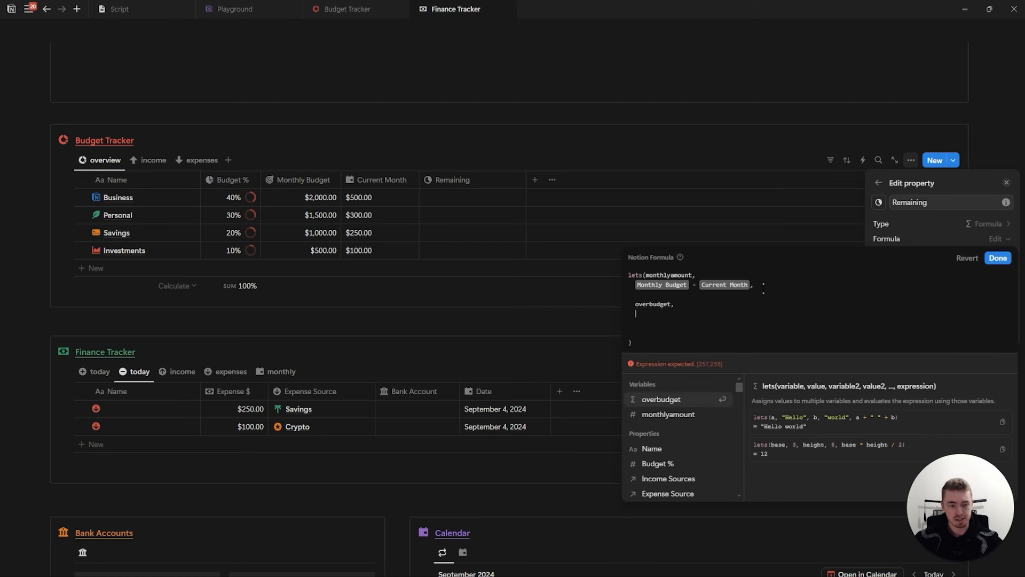
{"action": "scroll", "coordinate": [678, 464], "scroll_direction": "down", "scroll_amount": 2}
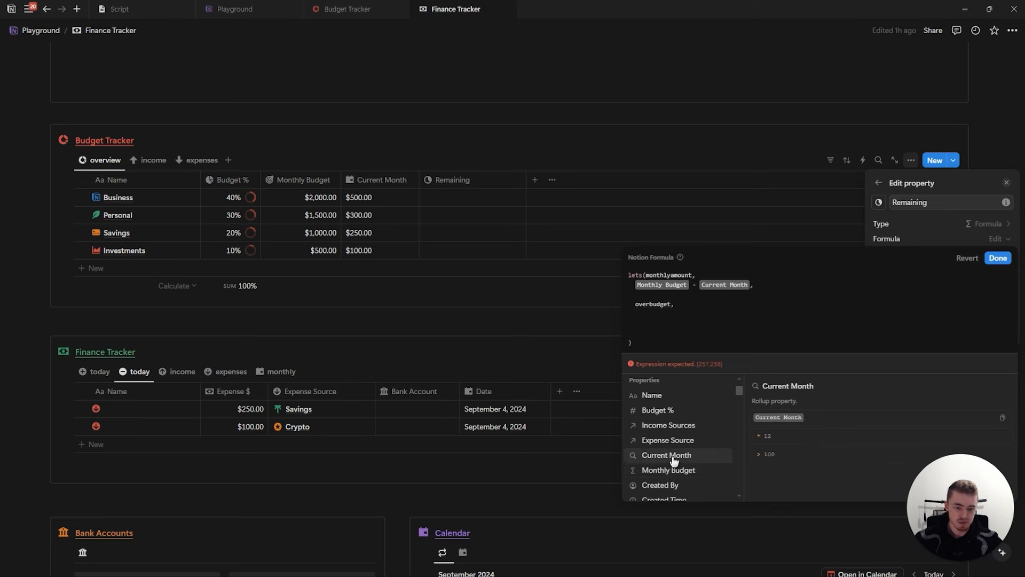
{"action": "left_click", "coordinate": [675, 458]}
{"action": "type", "text": "-"}
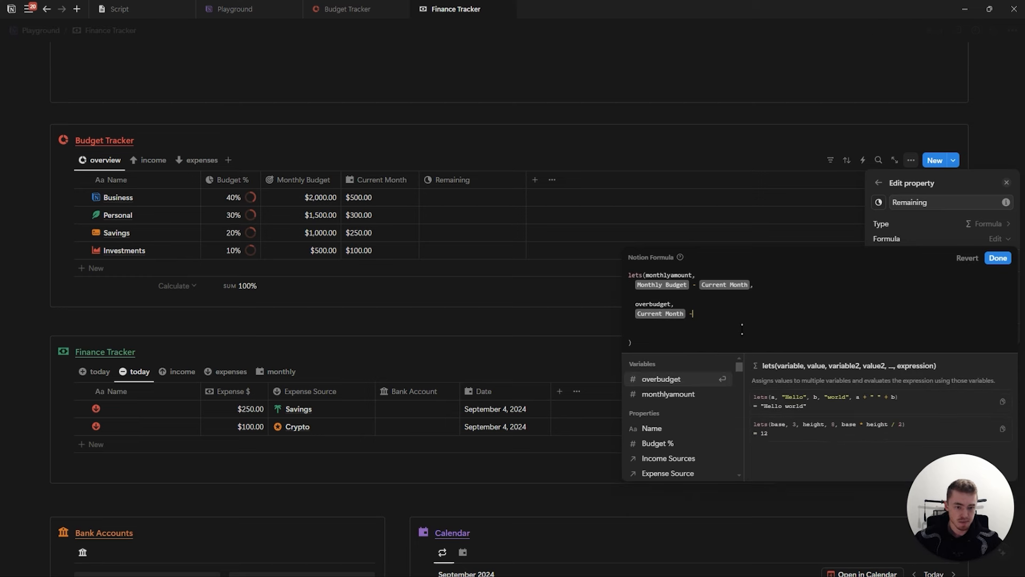
{"action": "scroll", "coordinate": [680, 438], "scroll_direction": "down", "scroll_amount": 2}
{"action": "left_click", "coordinate": [670, 470]}
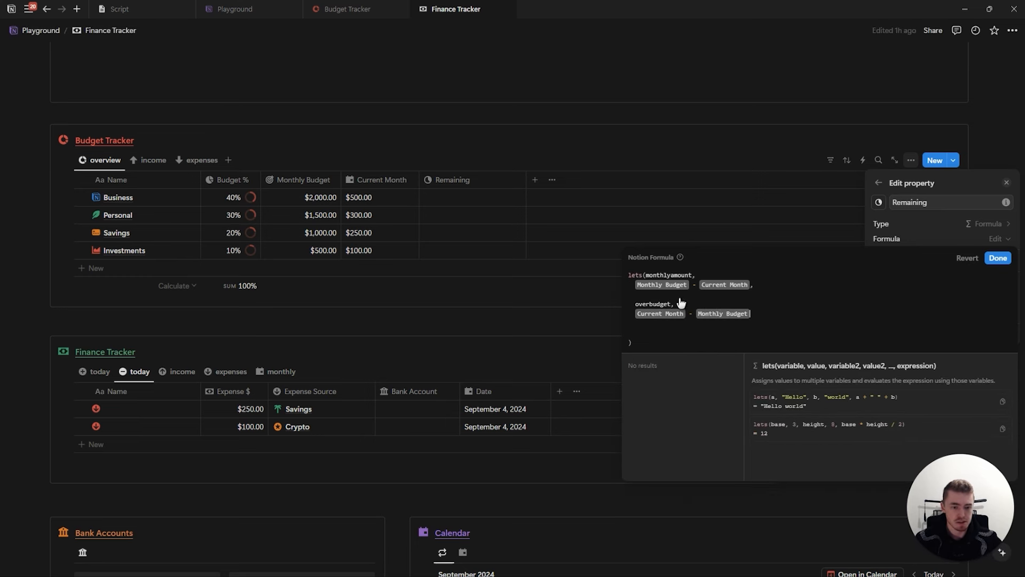
{"action": "type", "text": ","}
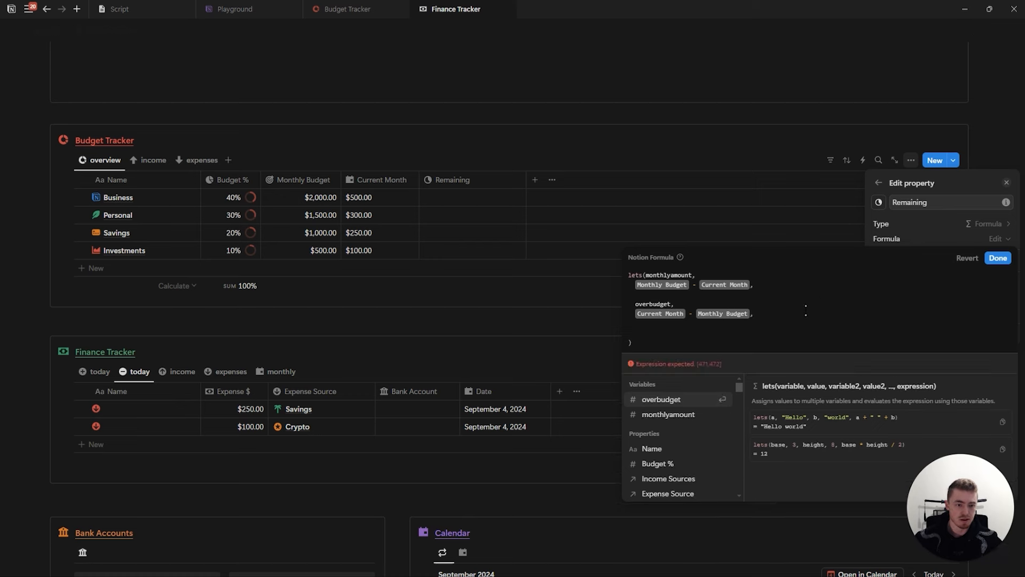
Below the variables, add an ifs() function that returns an empty string "" when Monthly Budget is empty
{"action": "key", "text": "Return"}
{"action": "key", "text": "Return"}
{"action": "key", "text": "Return"}
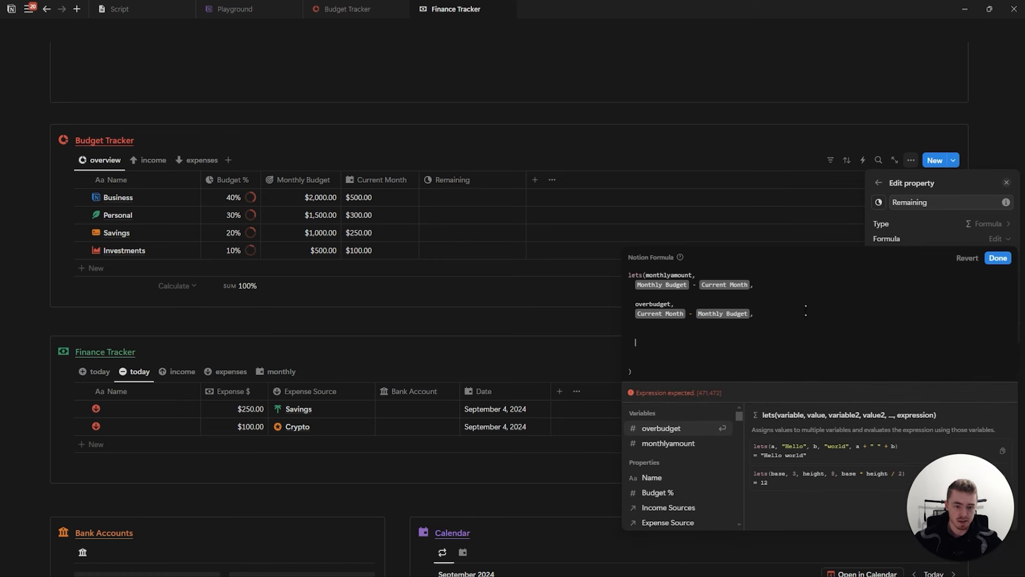
{"action": "type", "text": "ifs(empty(month"}
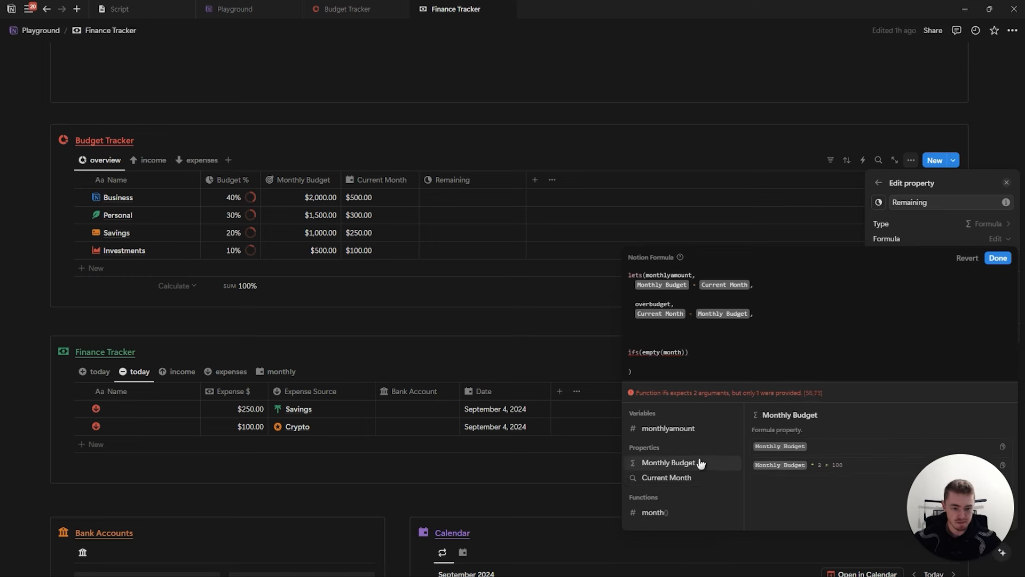
{"action": "left_click", "coordinate": [668, 462]}
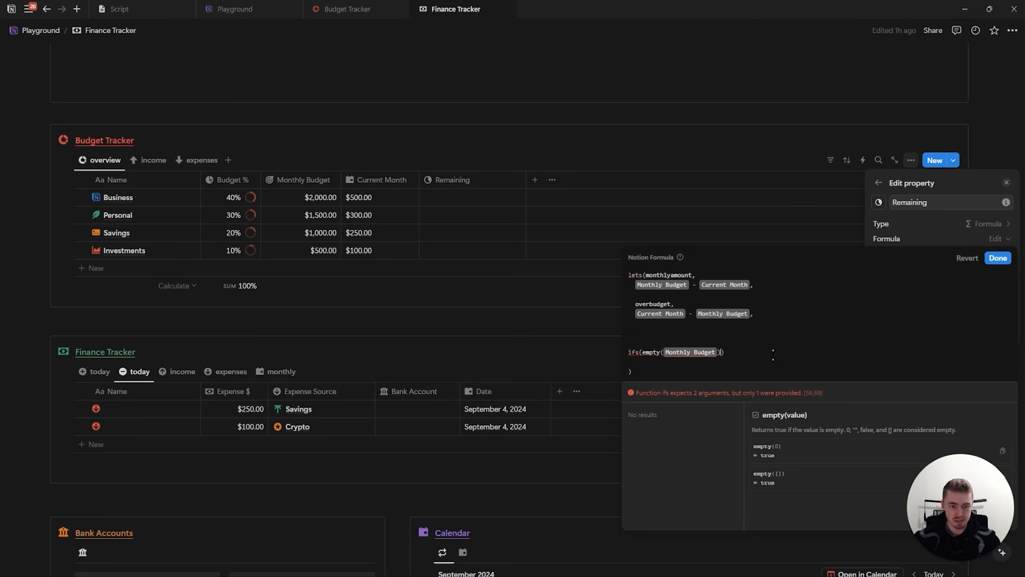
{"action": "type", "text": ", \"\""}
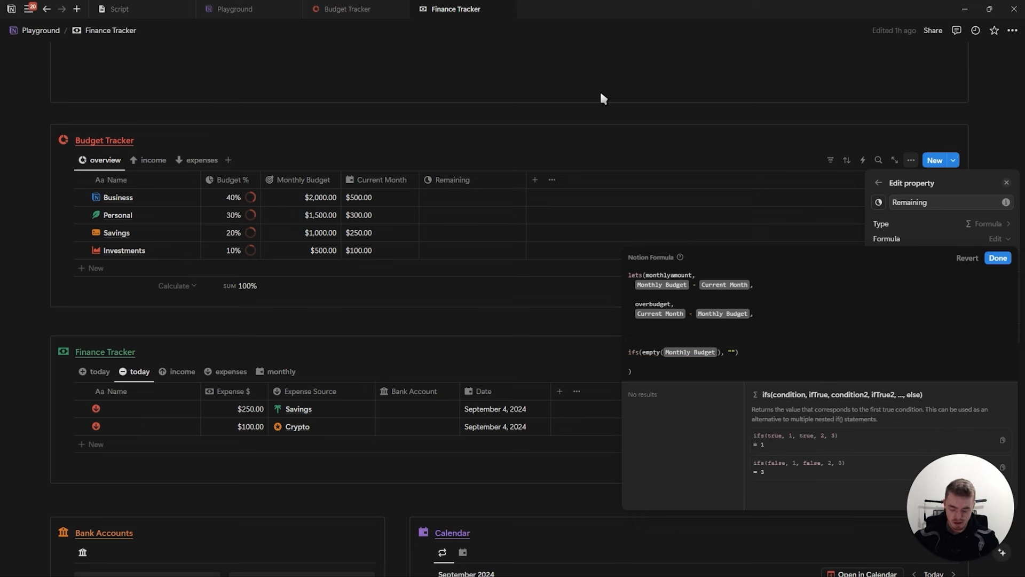
{"action": "type", "text": ","}
{"action": "key", "text": "shift+Return"}
{"action": "key", "text": "shift+Return"}
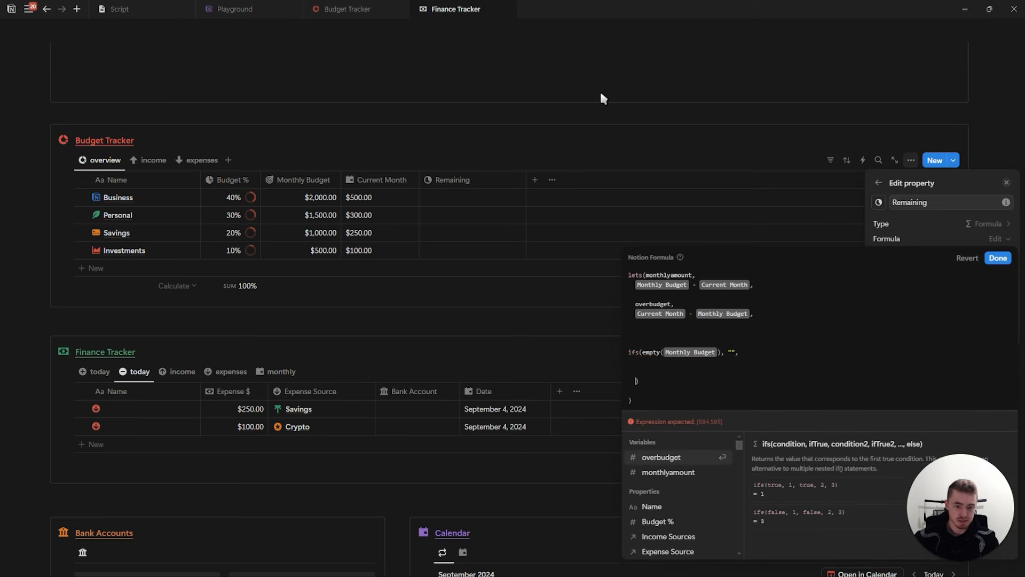
Add an ifs() condition that returns "✅" when monthlyamount == 0
{"action": "left_click", "coordinate": [674, 377]}
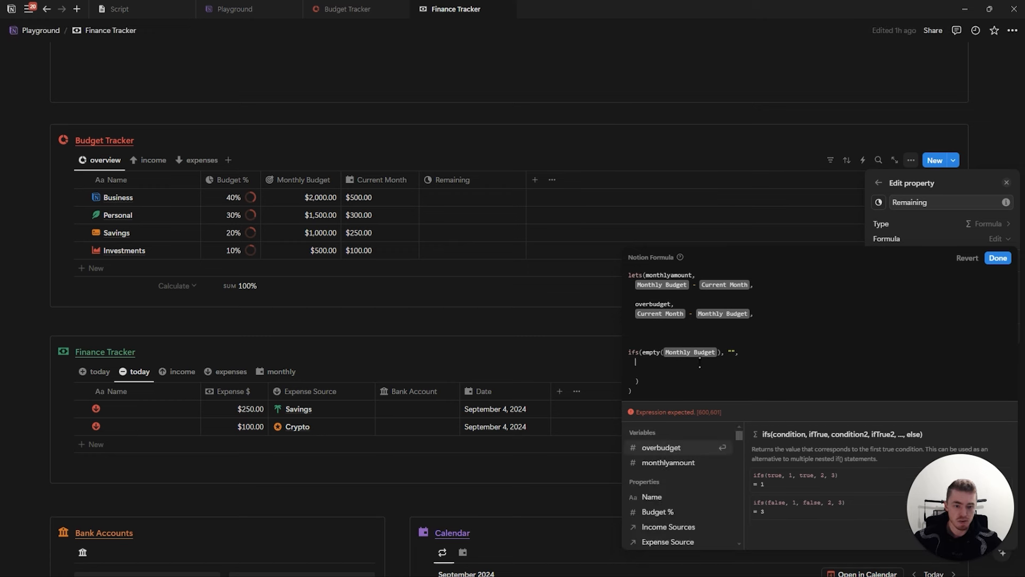
{"action": "left_click", "coordinate": [694, 462]}
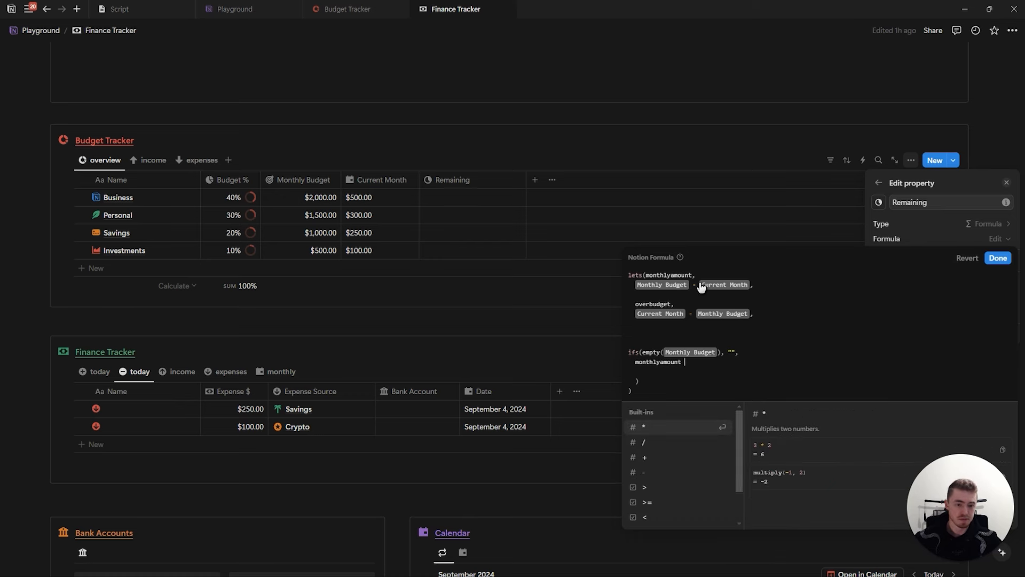
{"action": "type", "text": "="}
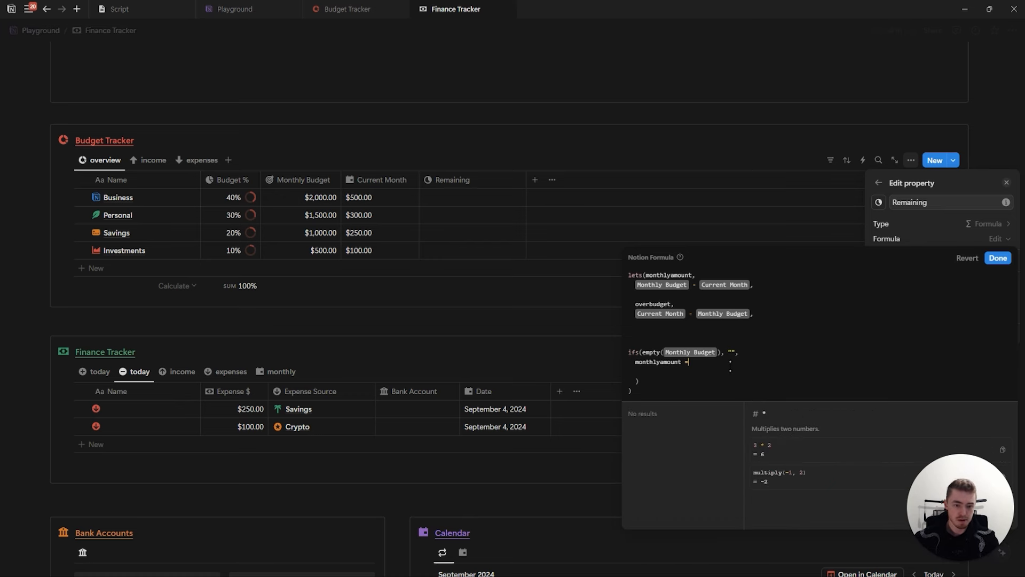
{"action": "type", "text": "= 0,"}
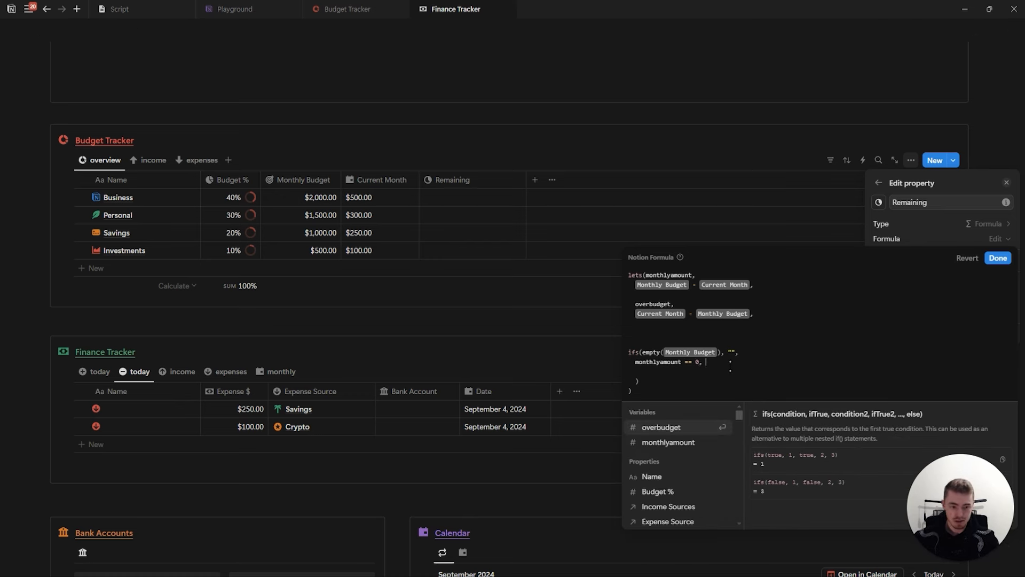
{"action": "type", "text": " \"✅\""}
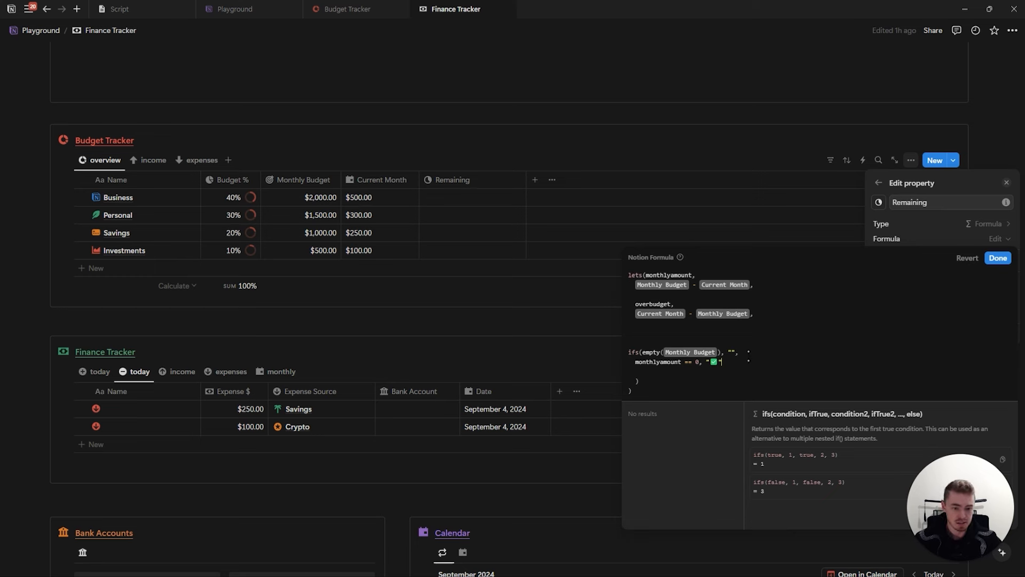
{"action": "type", "text": ","}
{"action": "key", "text": "Return"}
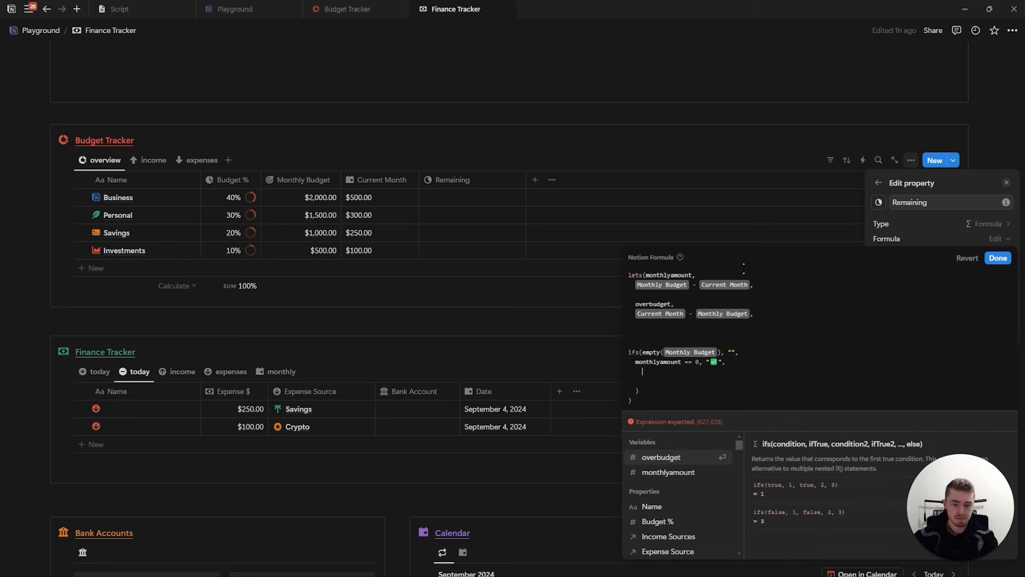
Add an ifs() condition that returns monthlyamount when monthlyamount > 0
{"action": "type", "text": "mo"}
{"action": "left_click", "coordinate": [700, 456]}
{"action": "type", "text": "> 0,"}
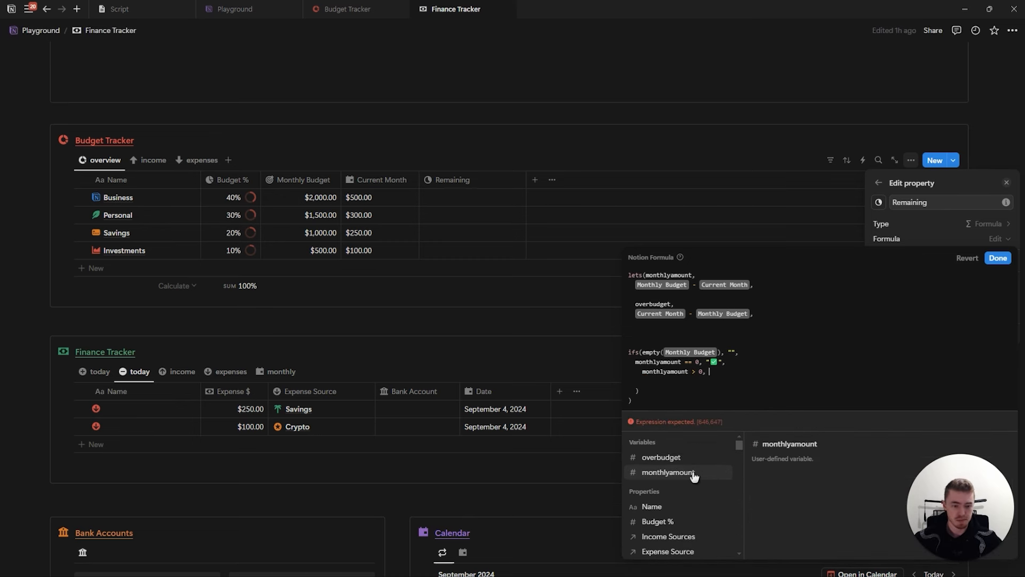
{"action": "left_click", "coordinate": [694, 472]}
{"action": "type", "text": ", monthlyamount,"}
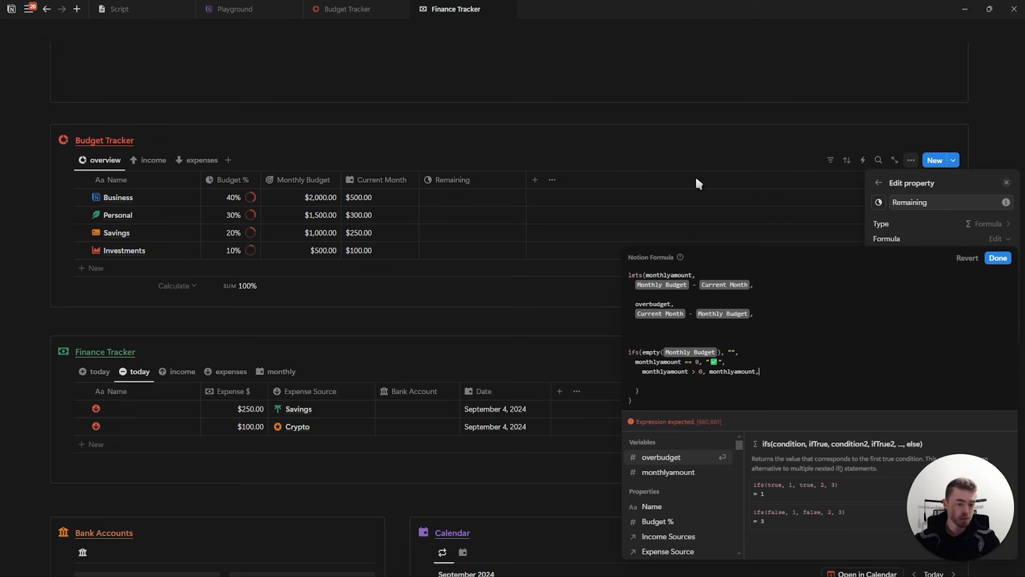
Use overbudget as the final fallback value of ifs(), then save the Remaining formula and close the property settings
{"action": "key", "text": "shift+Return"}
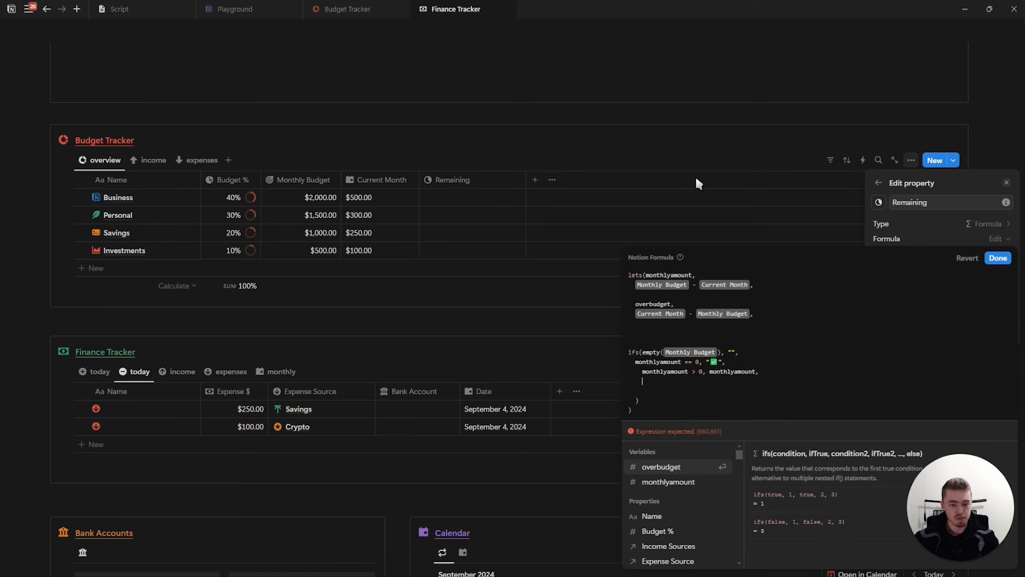
{"action": "key", "text": "Tab"}
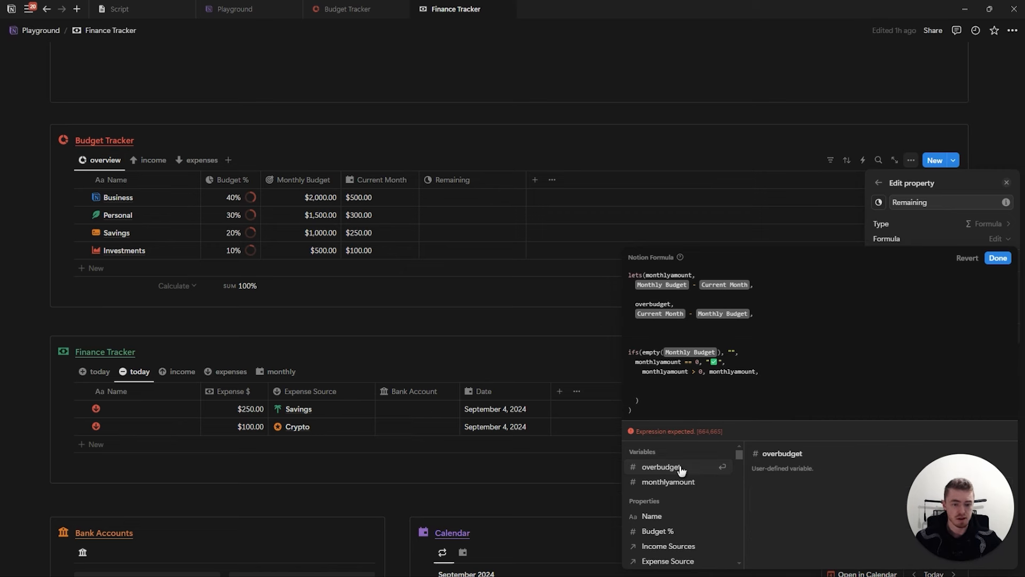
{"action": "left_click", "coordinate": [679, 467]}
{"action": "left_click", "coordinate": [997, 259]}
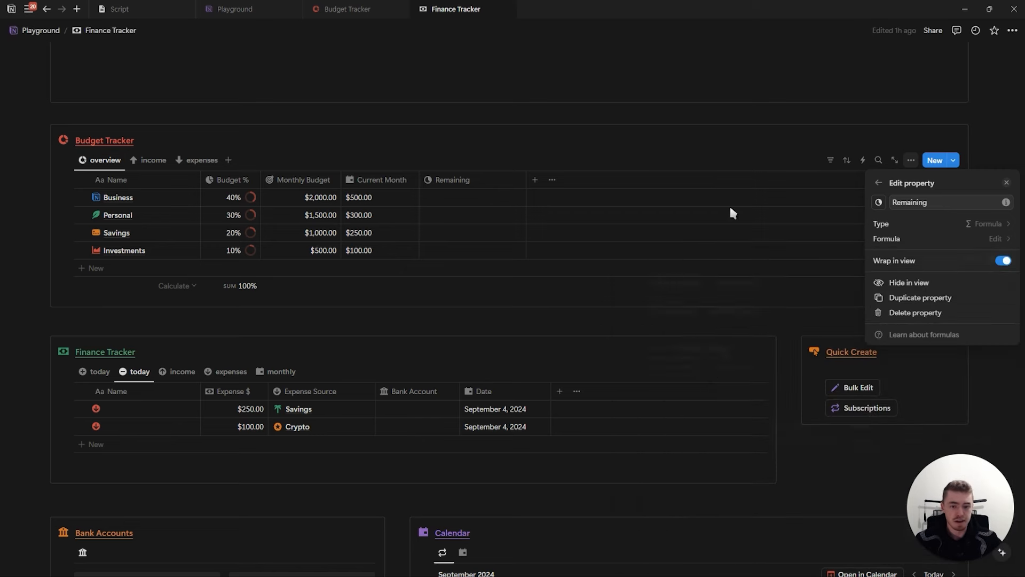
{"action": "left_click", "coordinate": [283, 243]}
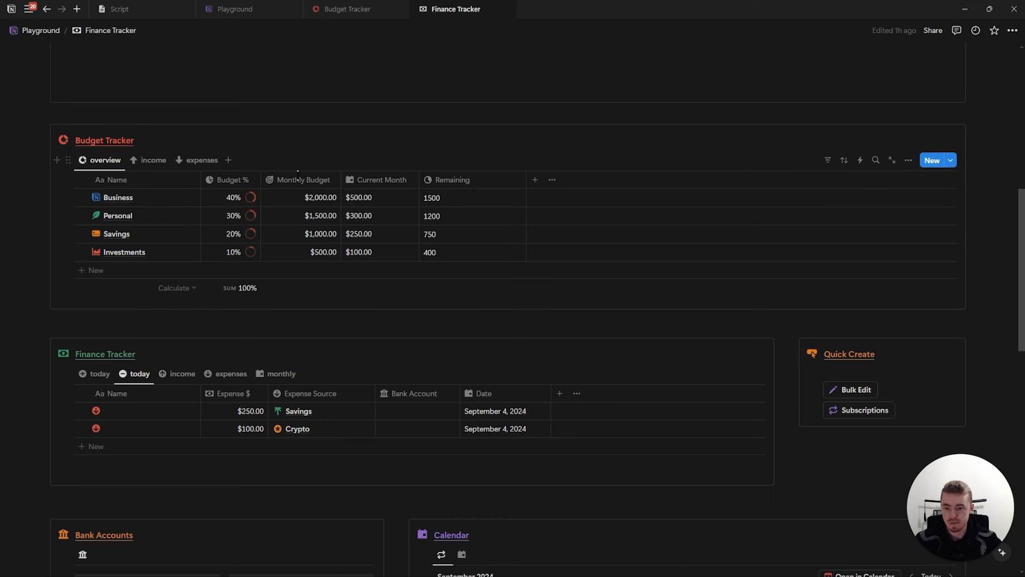
Set the Crypto expense in the Finance Tracker's today view to 500 to test the Remaining formula
{"action": "scroll", "coordinate": [347, 320], "scroll_direction": "down", "scroll_amount": 1}
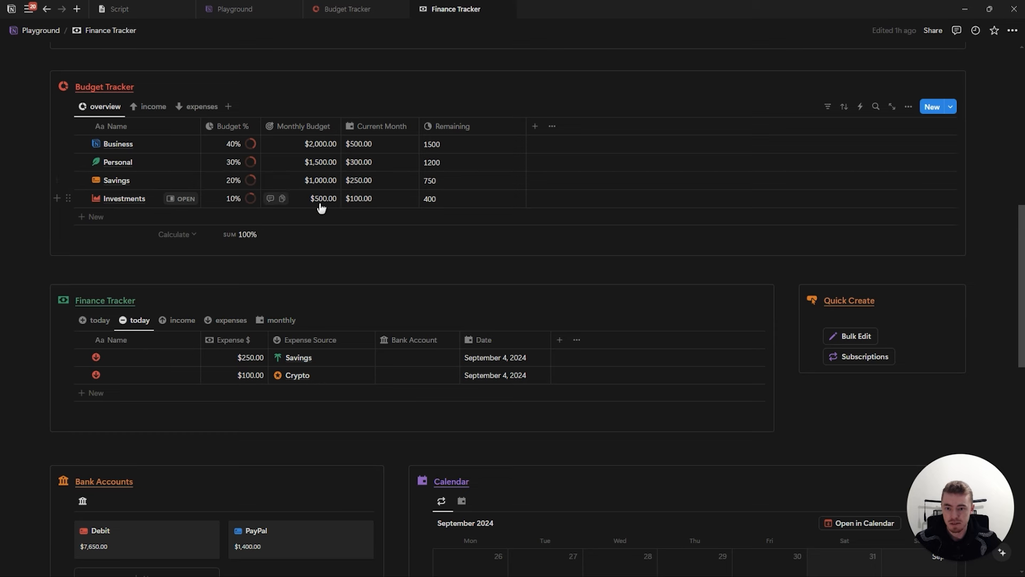
{"action": "left_click", "coordinate": [253, 378]}
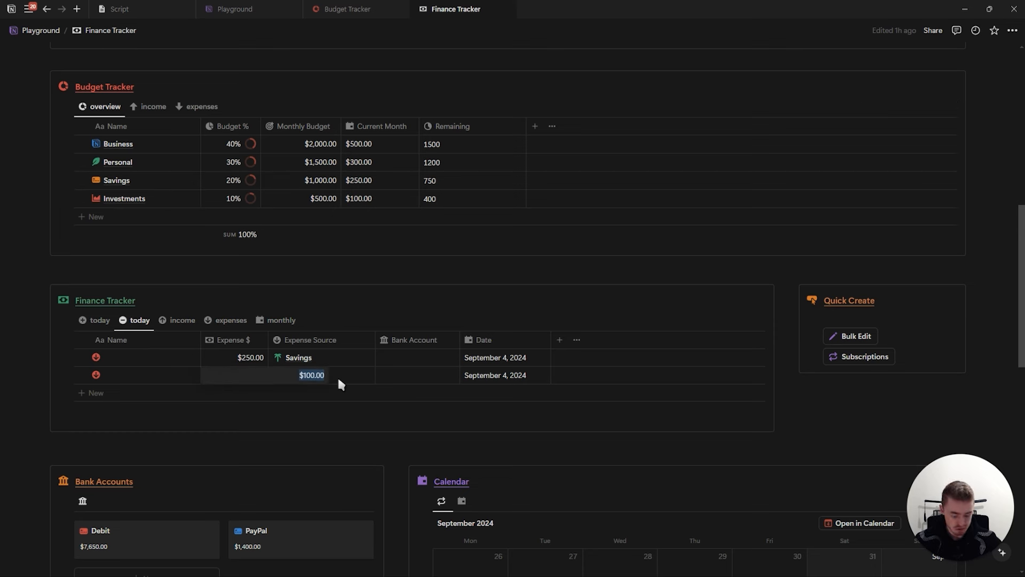
{"action": "type", "text": "500"}
{"action": "key", "text": "Return"}
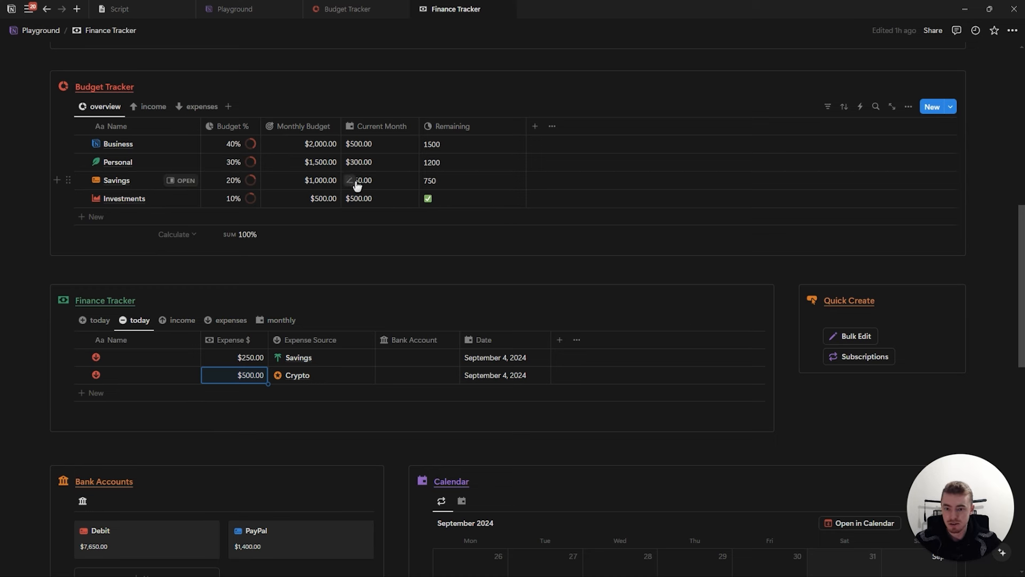
Set the Savings expense in the Finance Tracker's today view to 1250 to test going over budget
{"action": "left_click", "coordinate": [259, 359]}
{"action": "key", "text": "ctrl+a"}
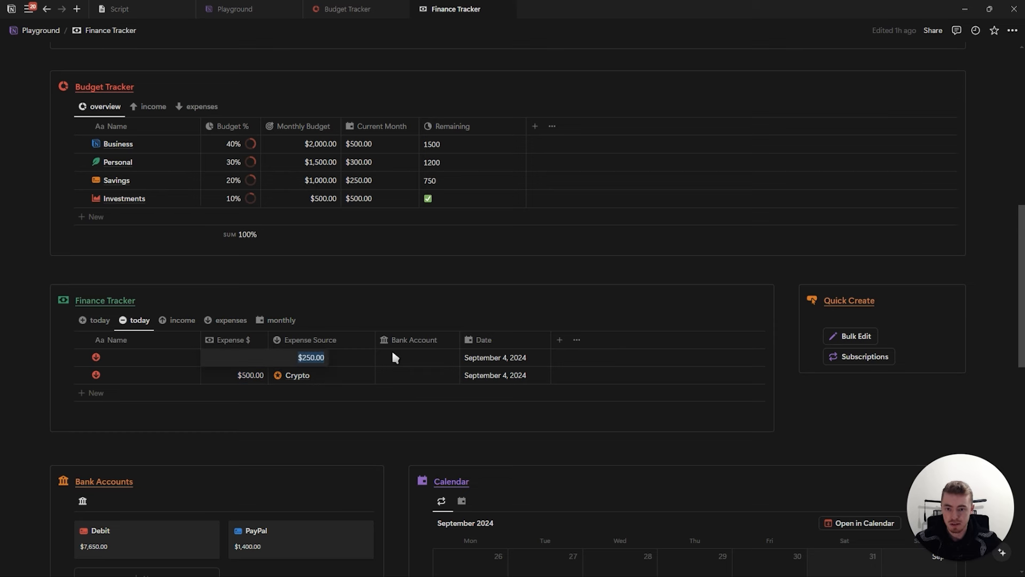
{"action": "type", "text": "1250"}
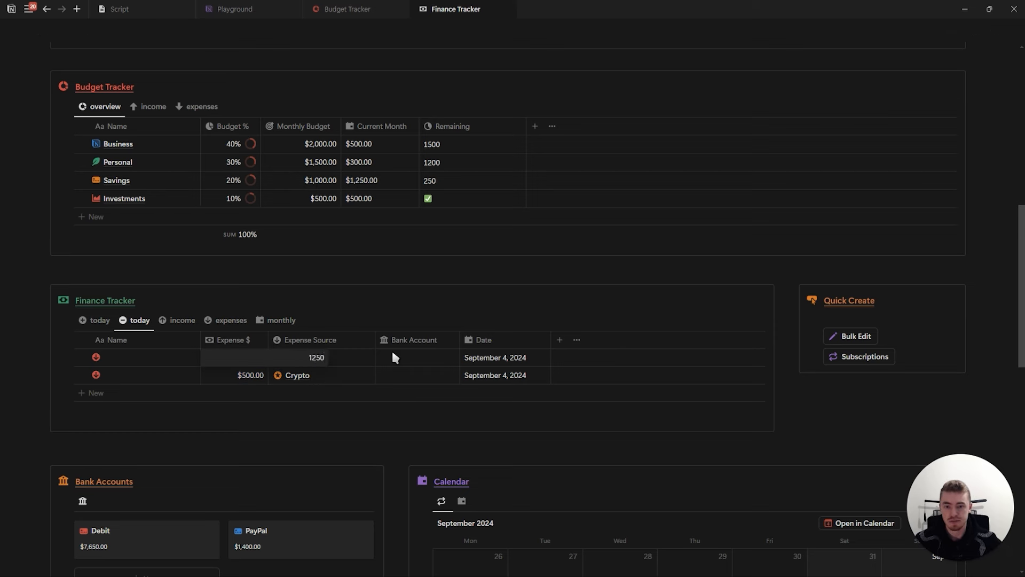
Confirm 1250 as the Savings expense and check the Remaining column in the Budget Tracker's overview
{"action": "key", "text": "Return"}
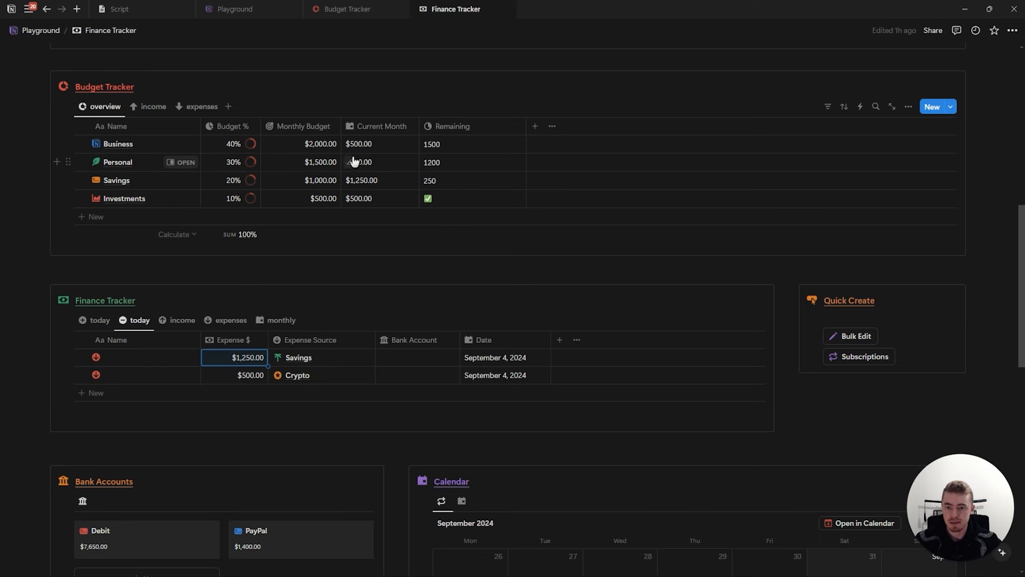
{"action": "scroll", "coordinate": [494, 151], "scroll_direction": "up", "scroll_amount": 1}
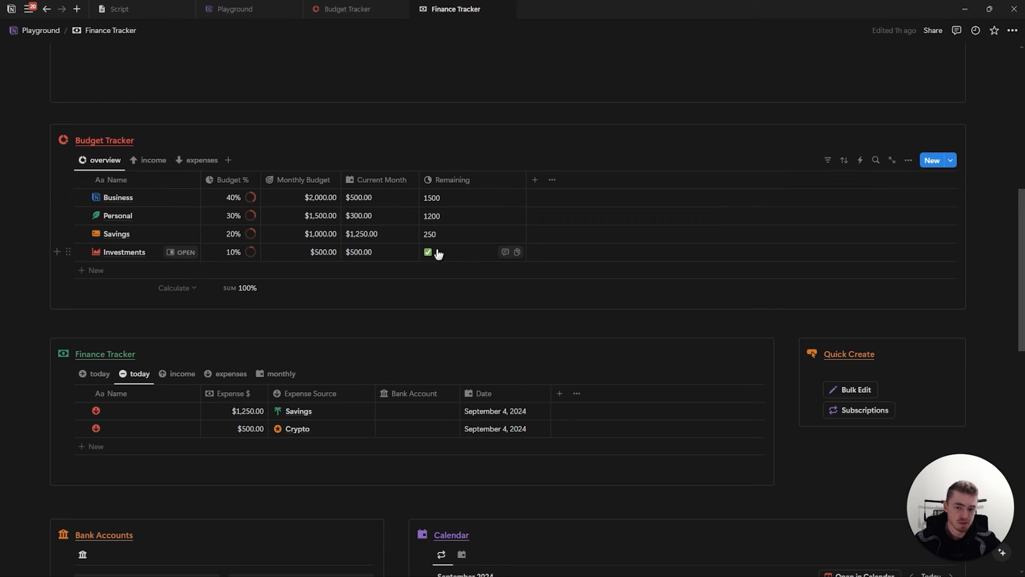
{"action": "left_click", "coordinate": [456, 178]}
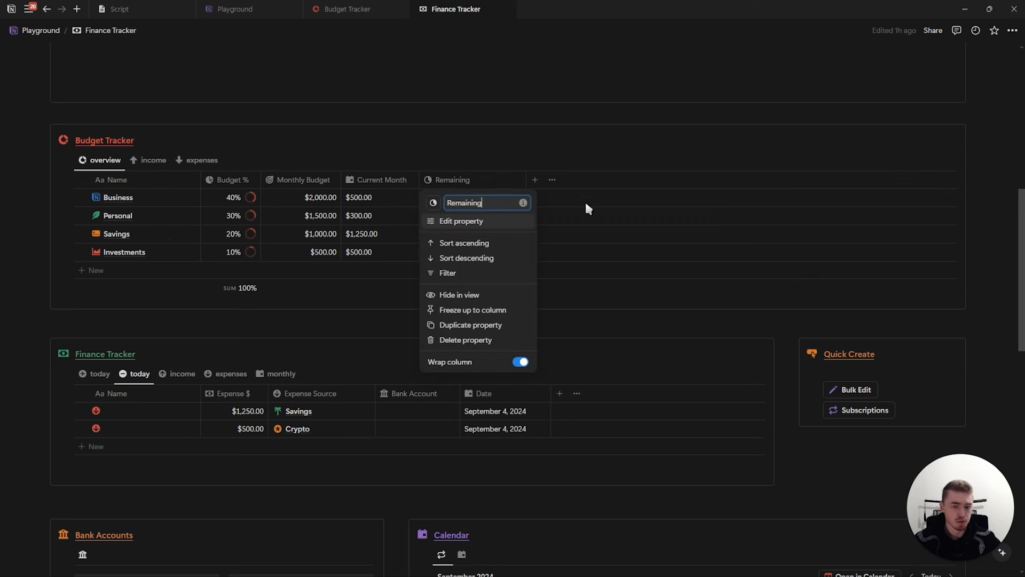
{"action": "left_click", "coordinate": [640, 204]}
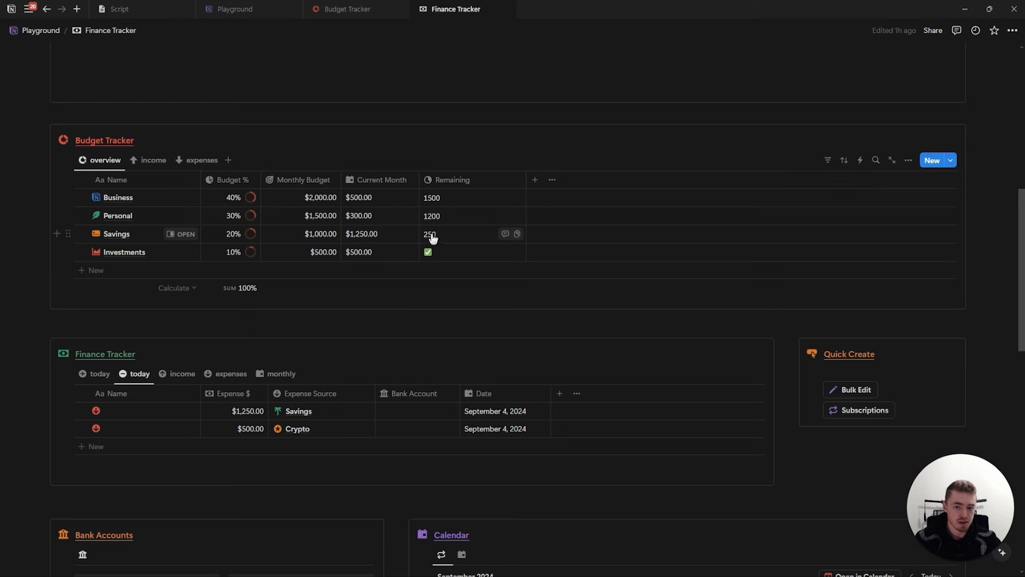
In the Budget Tracker's Remaining formula, replace the monthlyamount result with ("$" + monthlyamount)
{"action": "left_click", "coordinate": [467, 203]}
{"action": "left_click", "coordinate": [507, 332]}
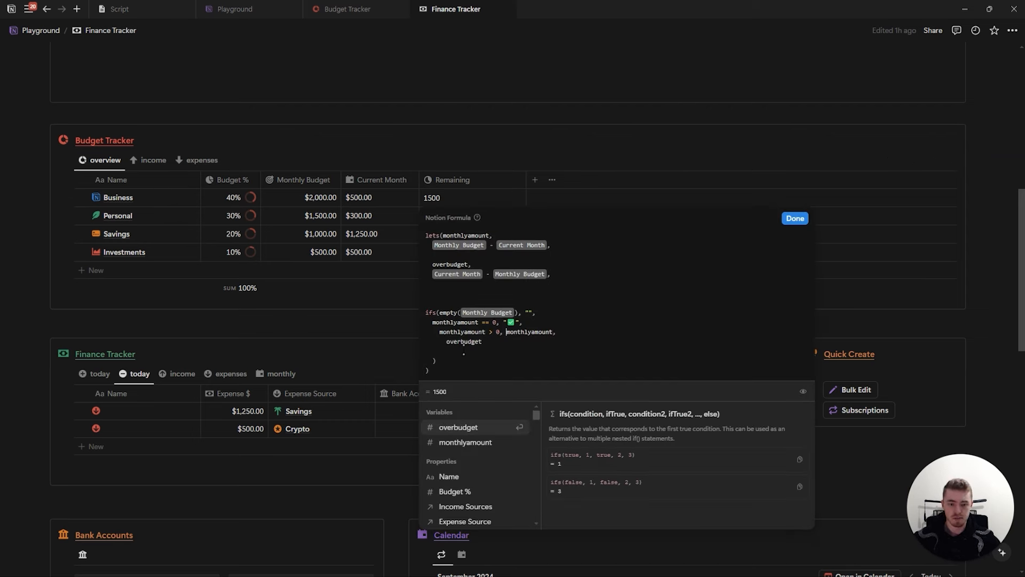
{"action": "key", "text": "Right"}
{"action": "key", "text": "Right"}
{"action": "key", "text": "Right"}
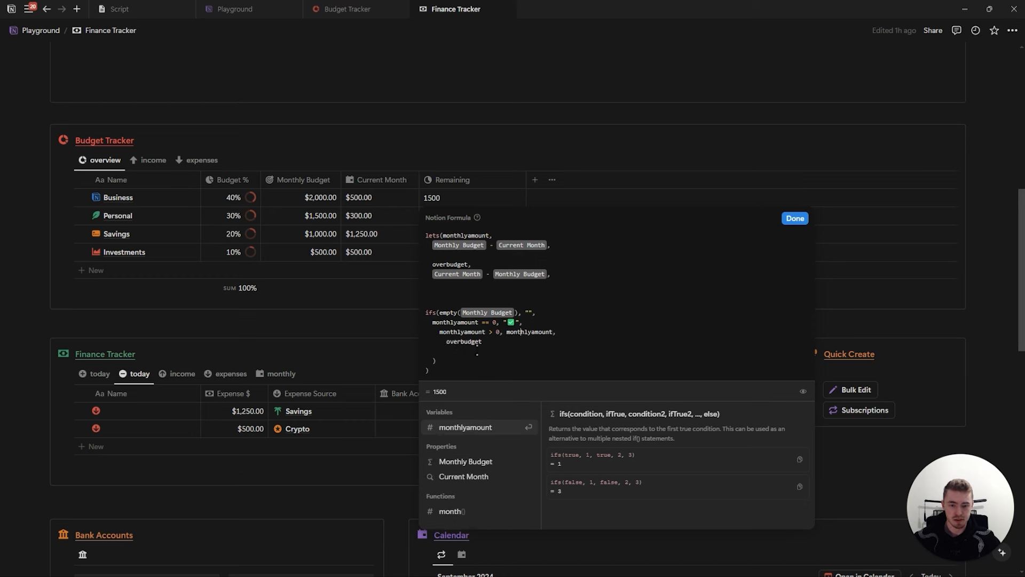
{"action": "left_click", "coordinate": [506, 332]}
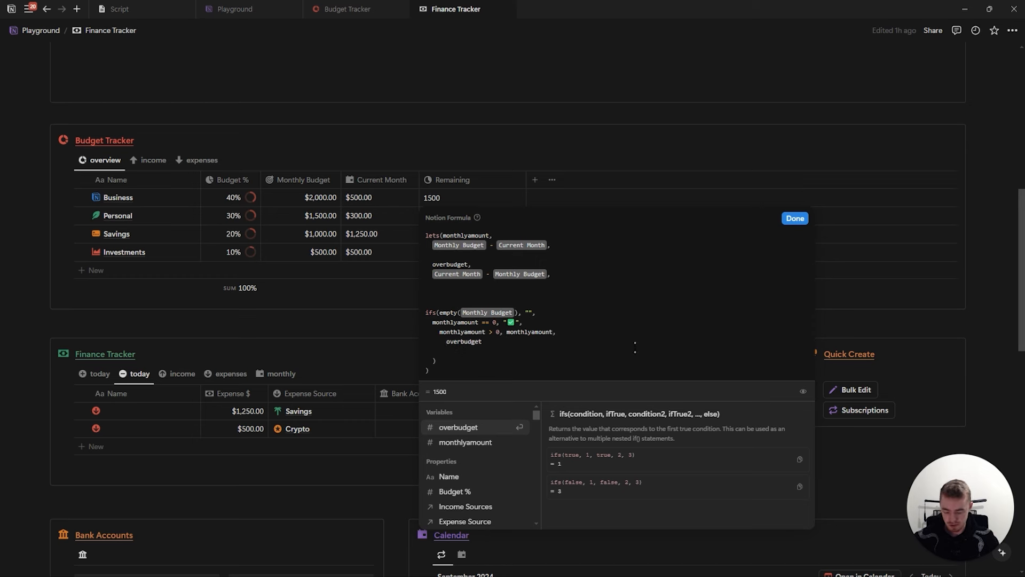
{"action": "type", "text": "(\"$\" "}
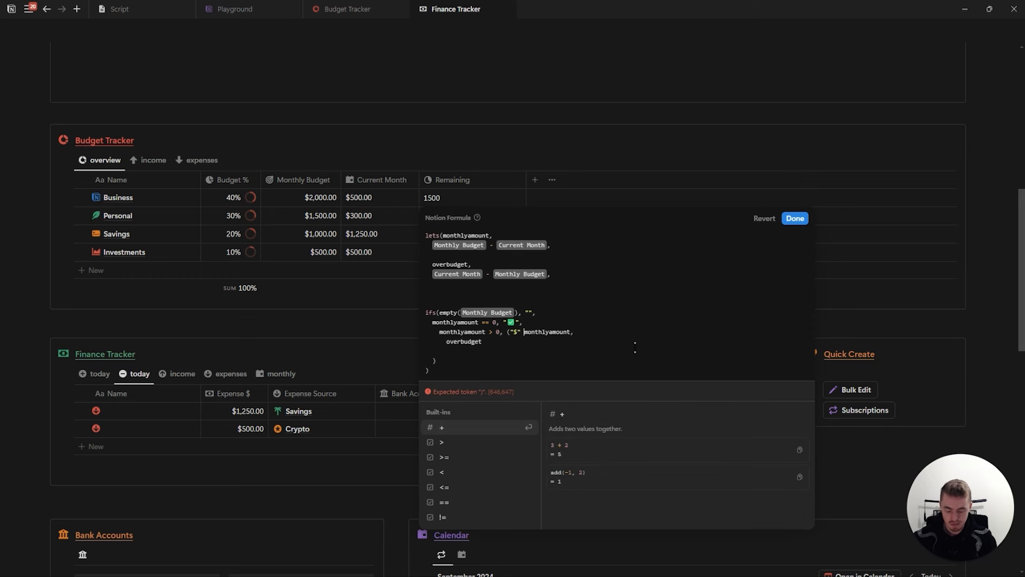
{"action": "type", "text": "+ "}
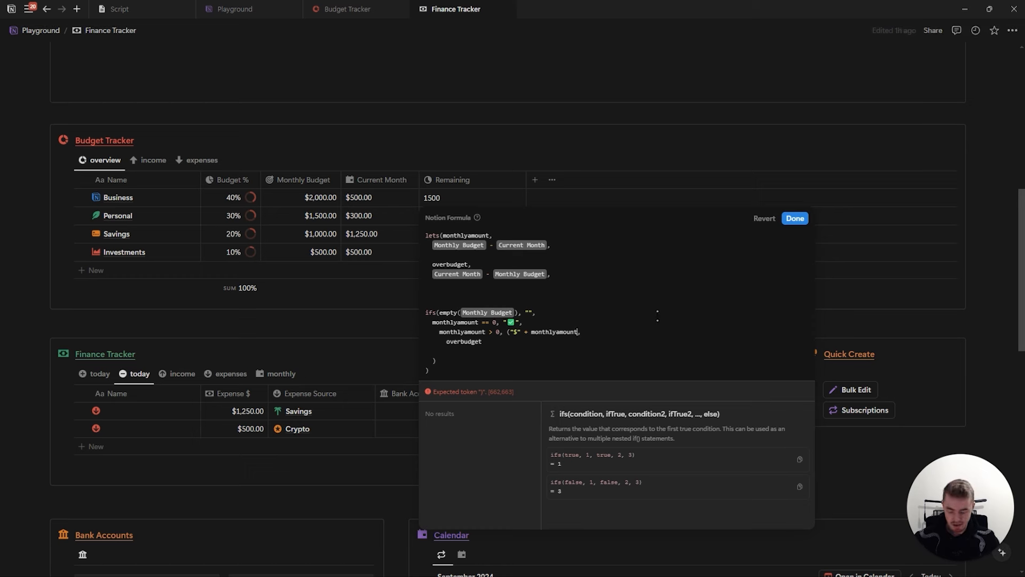
{"action": "type", "text": "),"}
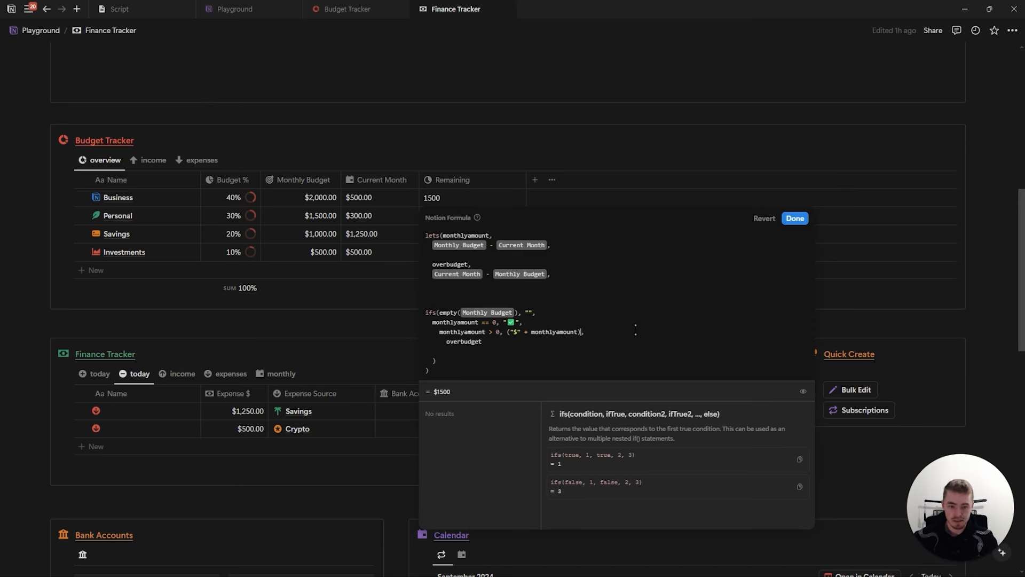
Style the dollar-prefixed monthlyamount result as bold green by appending .style("b", "green")
{"action": "type", "text": ".style("}
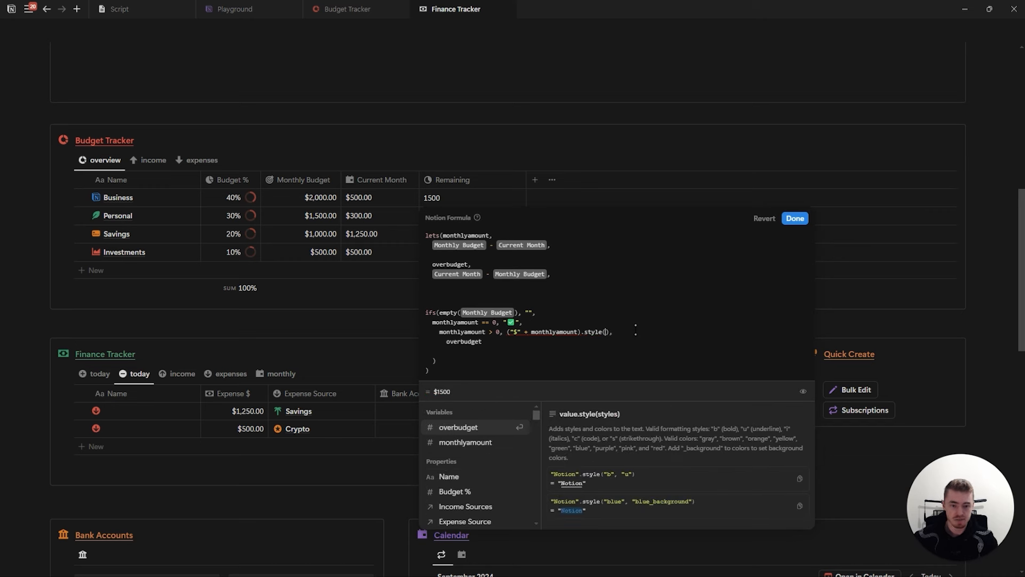
{"action": "type", "text": "\"b"}
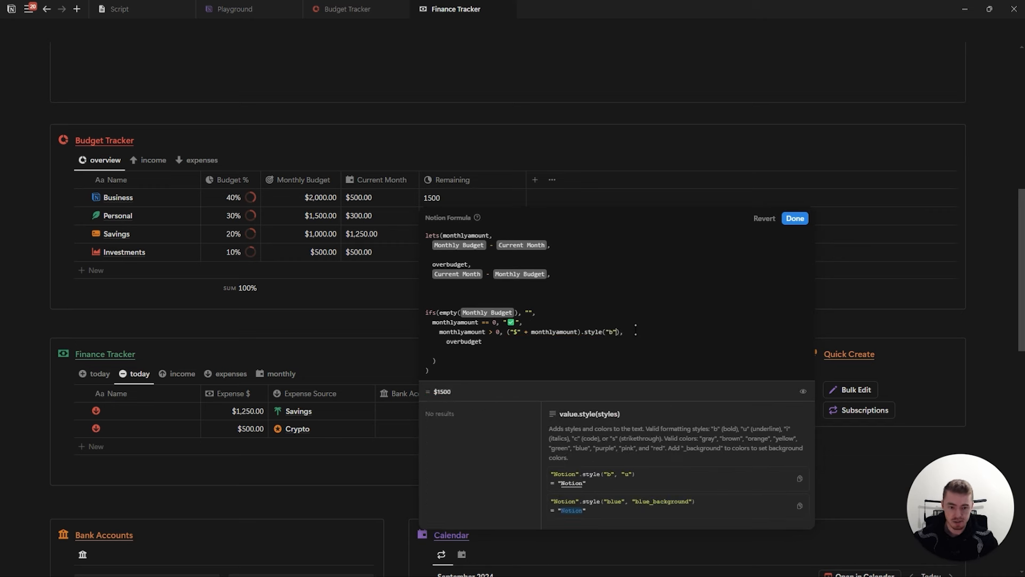
{"action": "type", "text": ",\"green\""}
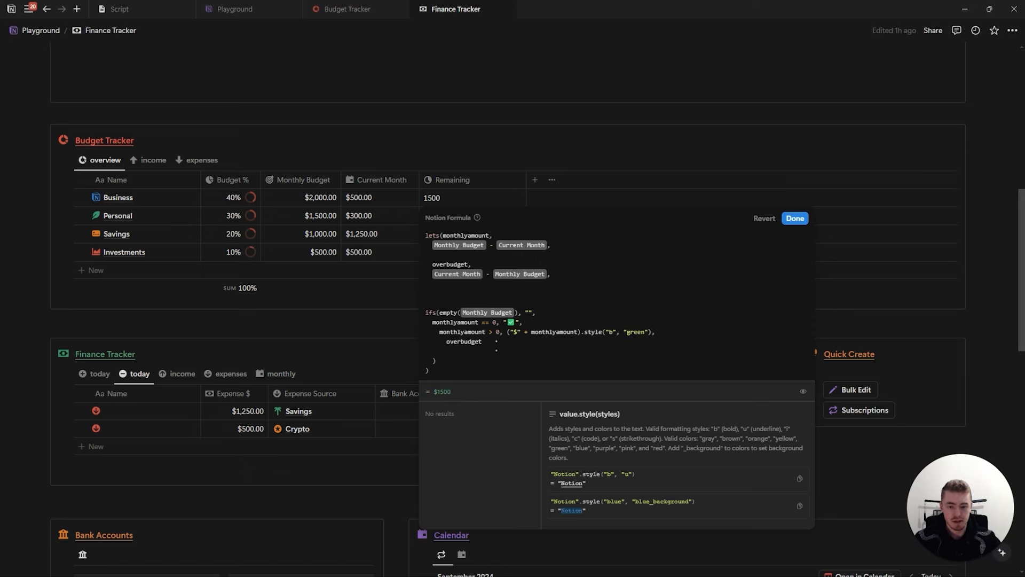
Change the overbudget fallback to ("$" + overbudget).style("b", "red") and save the Remaining formula
{"action": "left_click", "coordinate": [447, 342]}
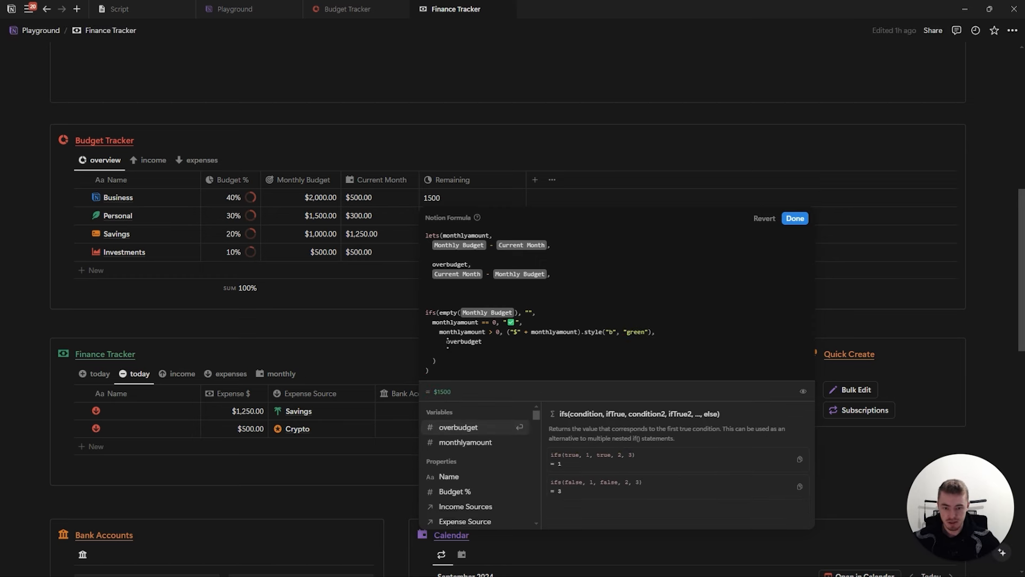
{"action": "left_click", "coordinate": [529, 331]}
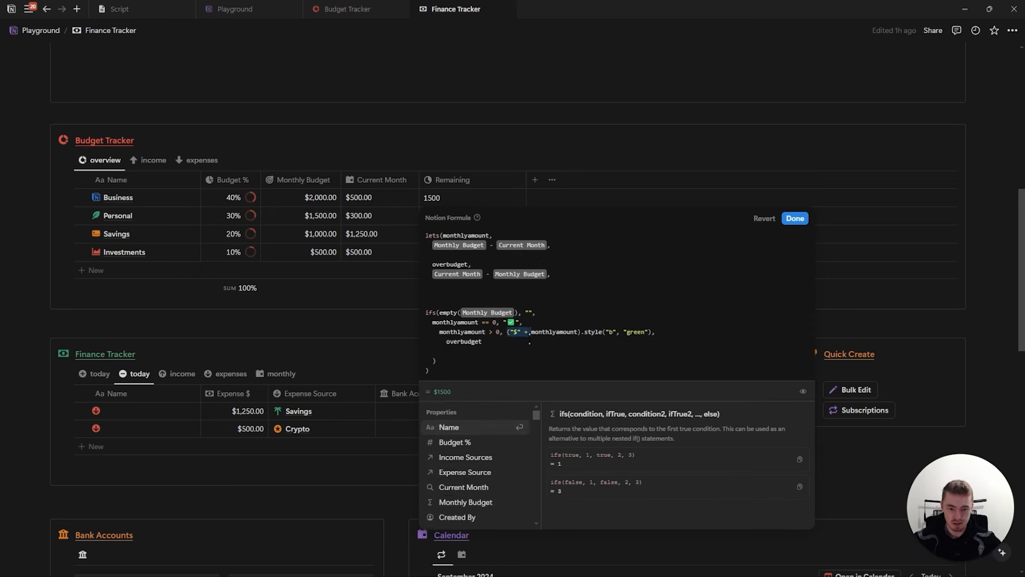
{"action": "left_click", "coordinate": [447, 341]}
{"action": "key", "text": "ctrl+v"}
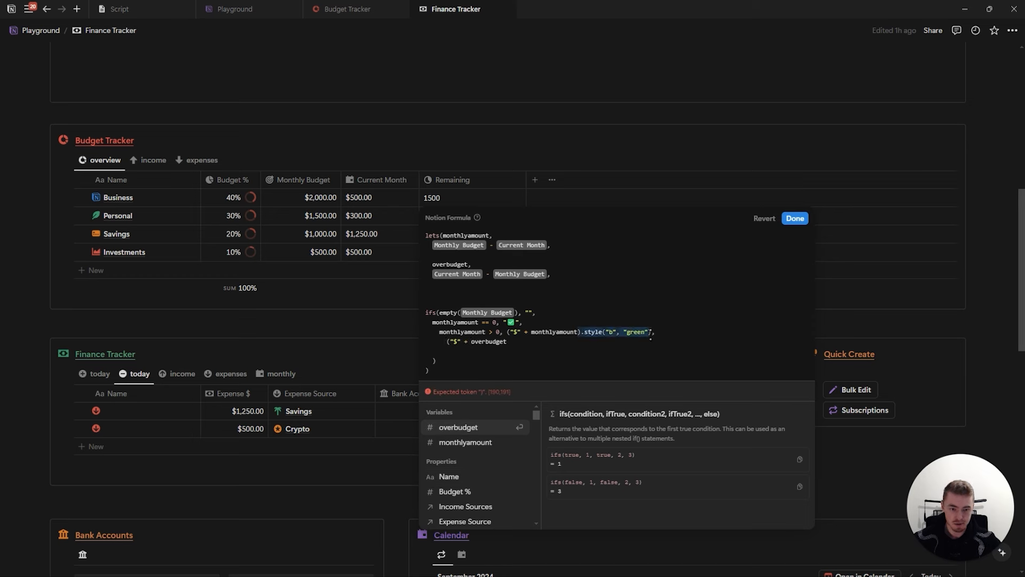
{"action": "left_click", "coordinate": [521, 342]}
{"action": "key", "text": "ctrl+v"}
{"action": "double_click", "coordinate": [565, 342]}
{"action": "type", "text": "red"}
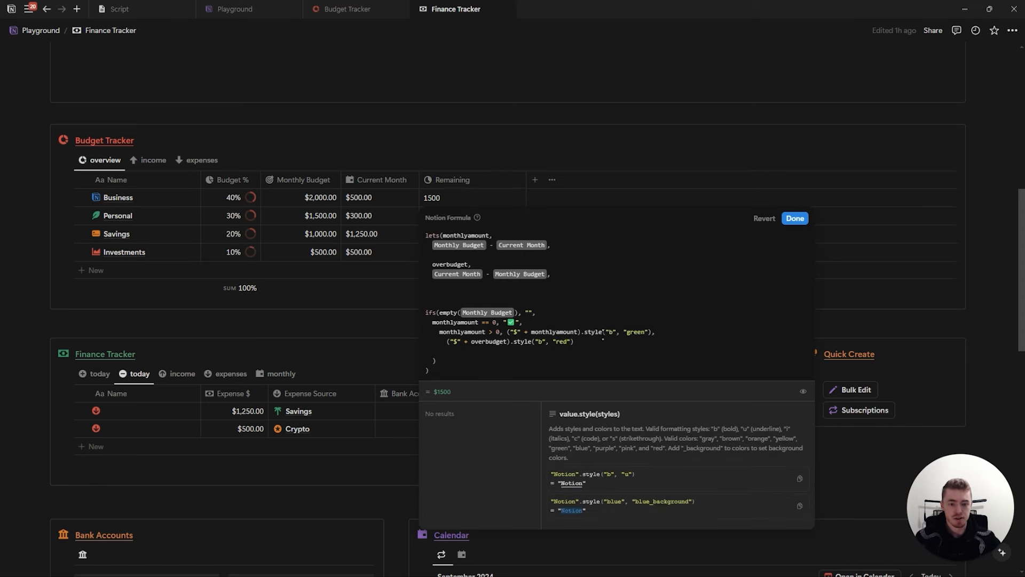
{"action": "left_click", "coordinate": [796, 218]}
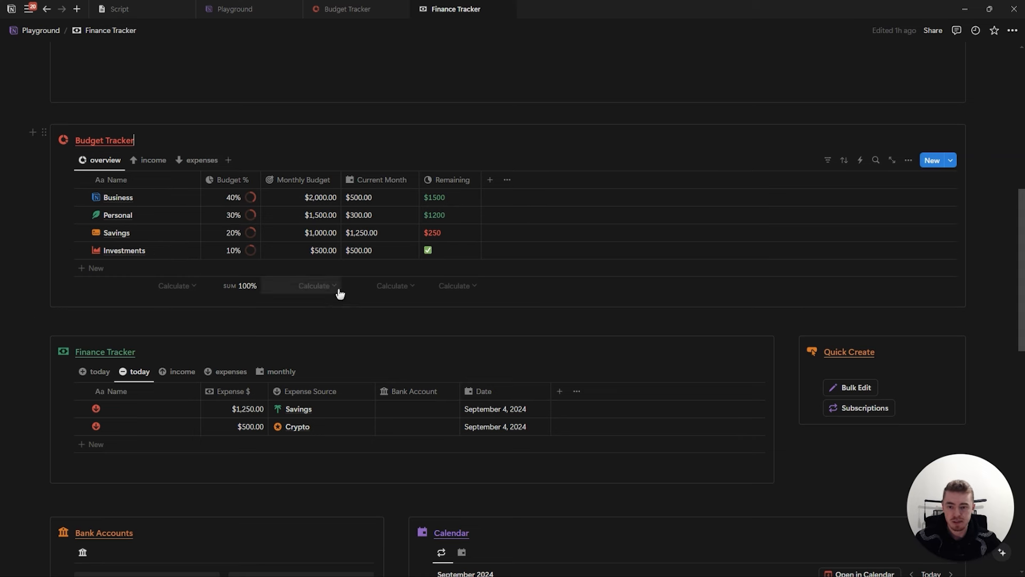
Add Sum calculations beneath the Monthly Budget and Current Month columns of the Budget Tracker's overview
{"action": "left_click", "coordinate": [327, 285]}
{"action": "mouse_move", "coordinate": [336, 355]}
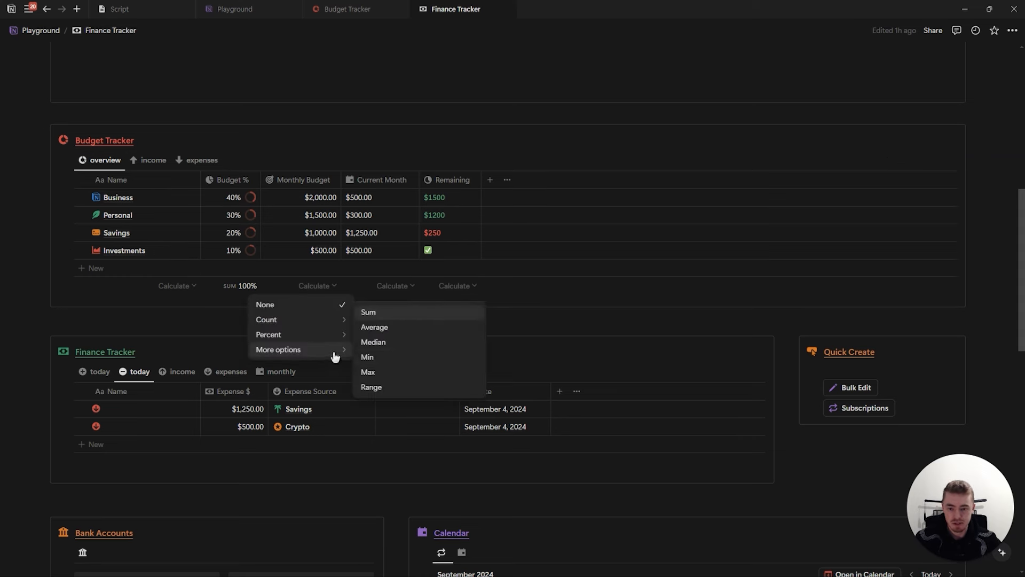
{"action": "left_click", "coordinate": [394, 314]}
{"action": "left_click", "coordinate": [392, 285]}
{"action": "mouse_move", "coordinate": [390, 351]}
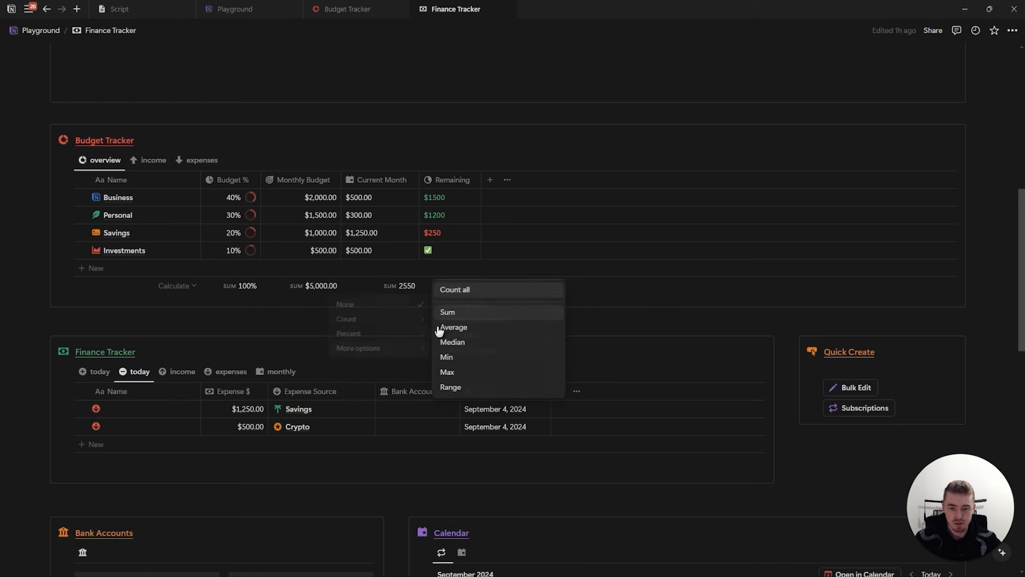
{"action": "left_click", "coordinate": [463, 314]}
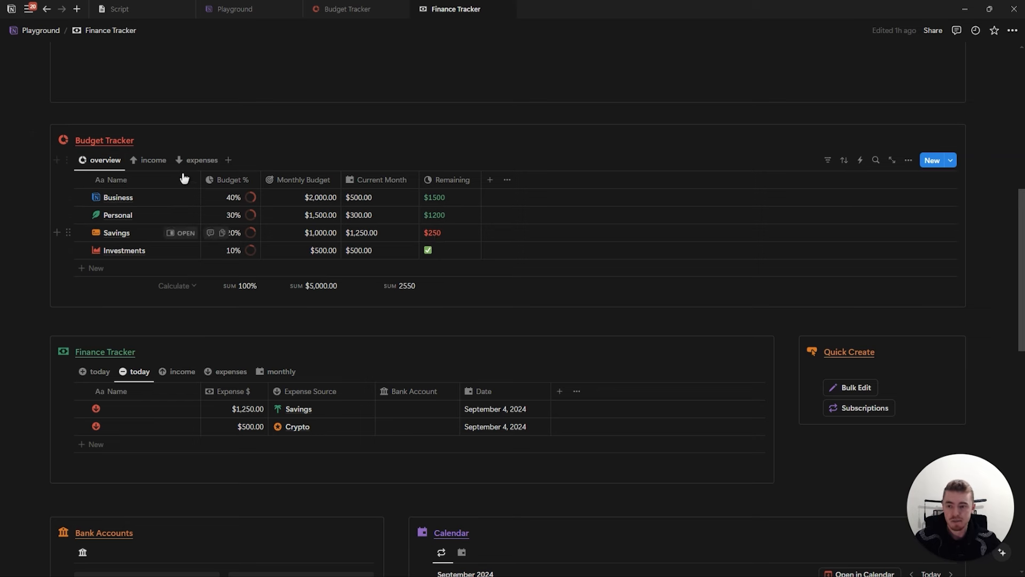
Set the Food category's Monthly Budget to 300 in the Budget Tracker's expenses view
{"action": "left_click", "coordinate": [148, 161]}
{"action": "left_click", "coordinate": [202, 160]}
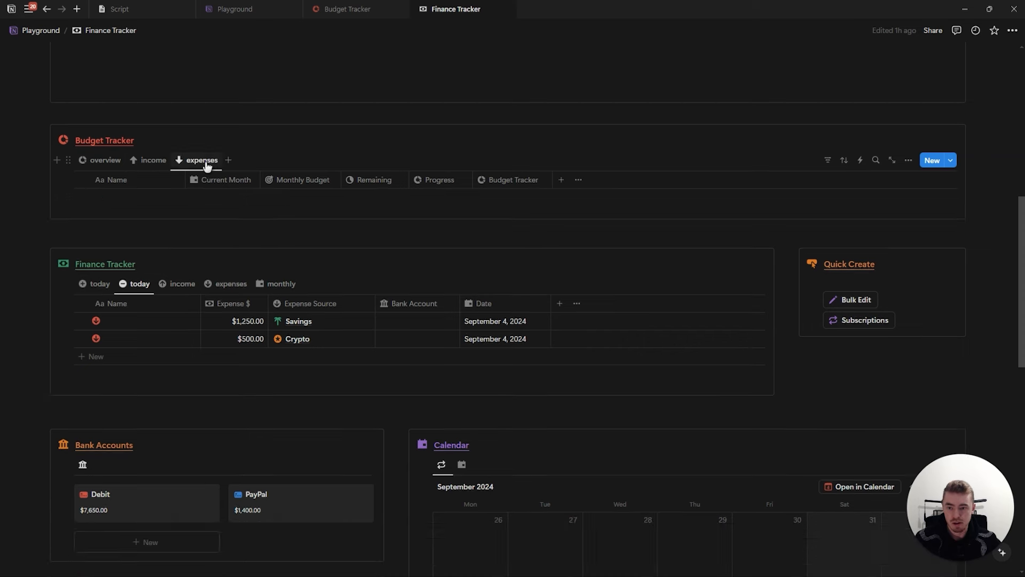
{"action": "left_click_drag", "start_coordinate": [318, 196], "coordinate": [363, 199]}
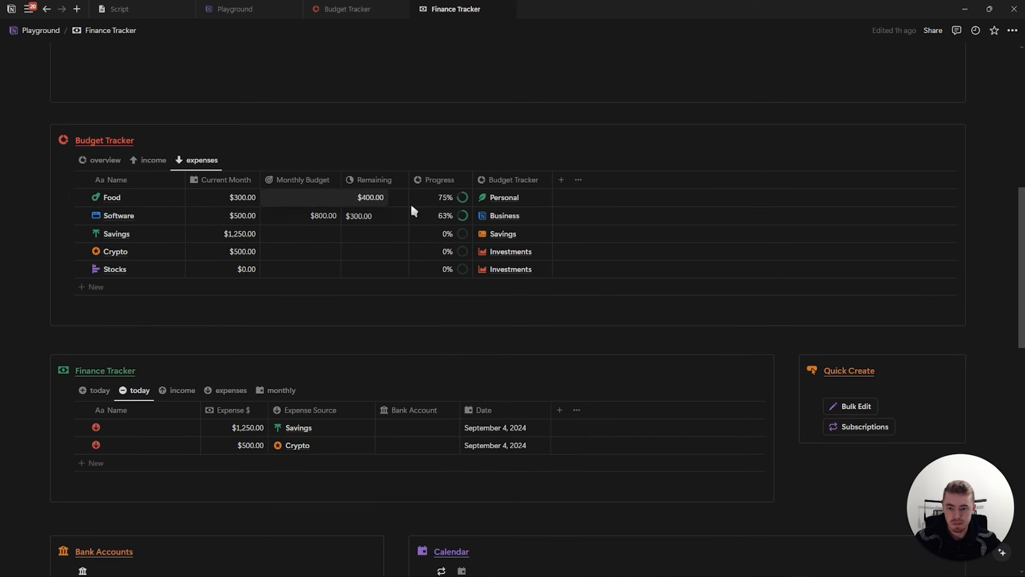
{"action": "type", "text": "300"}
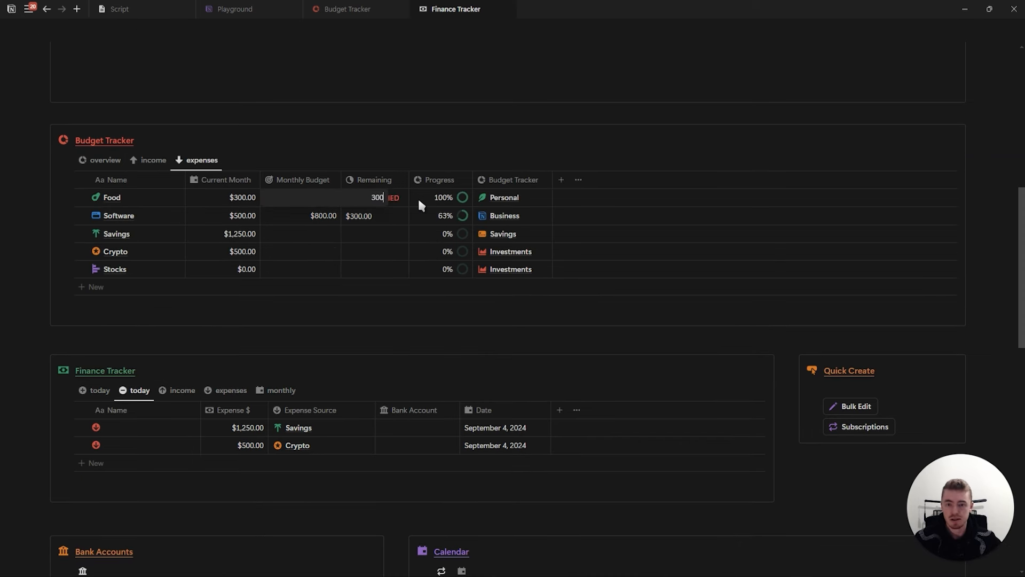
{"action": "key", "text": "Return"}
Review the Budget Tracker's income, overview and expenses views, comparing their goals, budgets and remaining amounts
{"action": "left_click", "coordinate": [150, 160]}
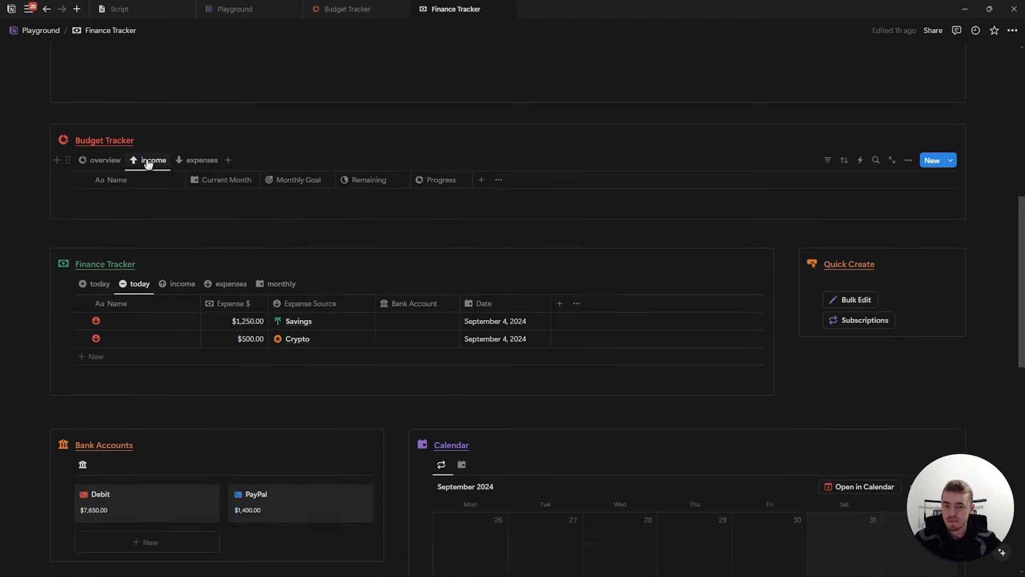
{"action": "left_click", "coordinate": [104, 160]}
{"action": "left_click", "coordinate": [182, 160]}
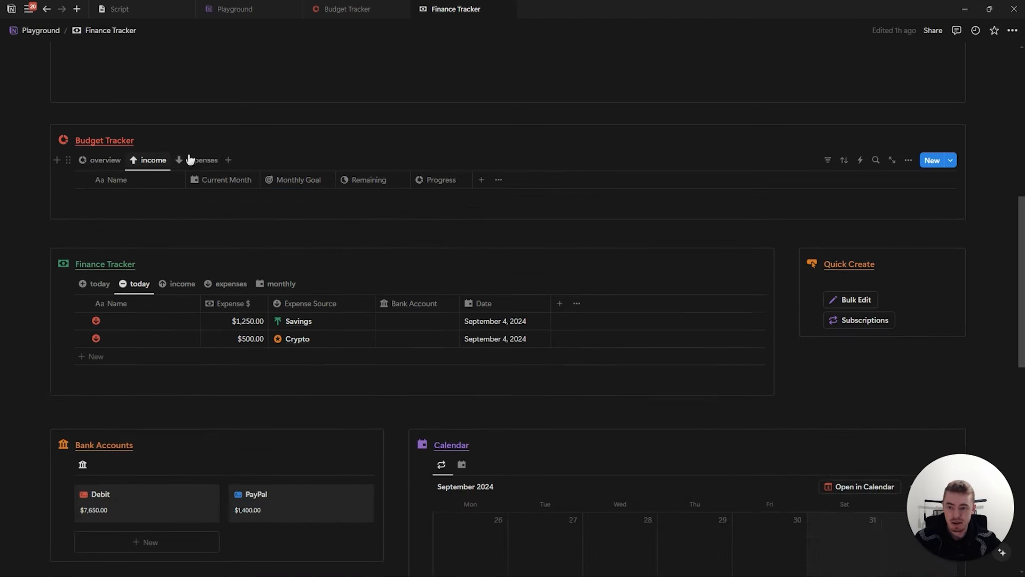
{"action": "left_click", "coordinate": [142, 161]}
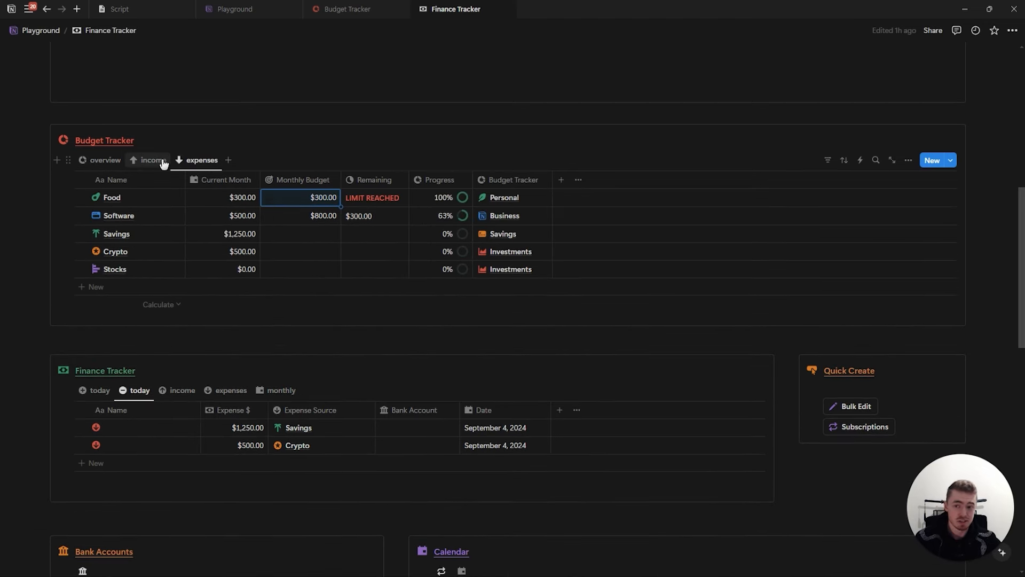
{"action": "left_click", "coordinate": [101, 161]}
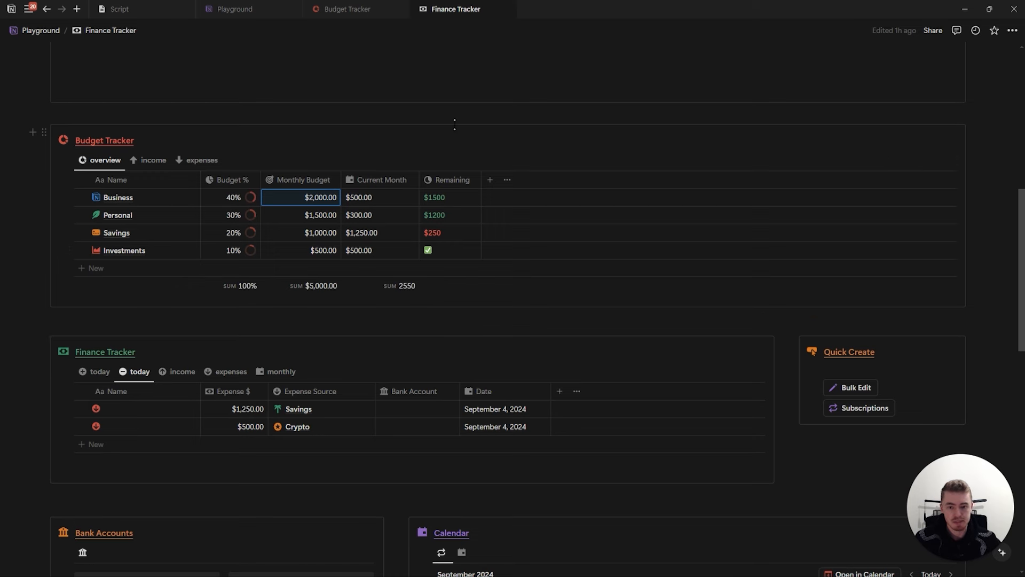
{"action": "left_click", "coordinate": [160, 160]}
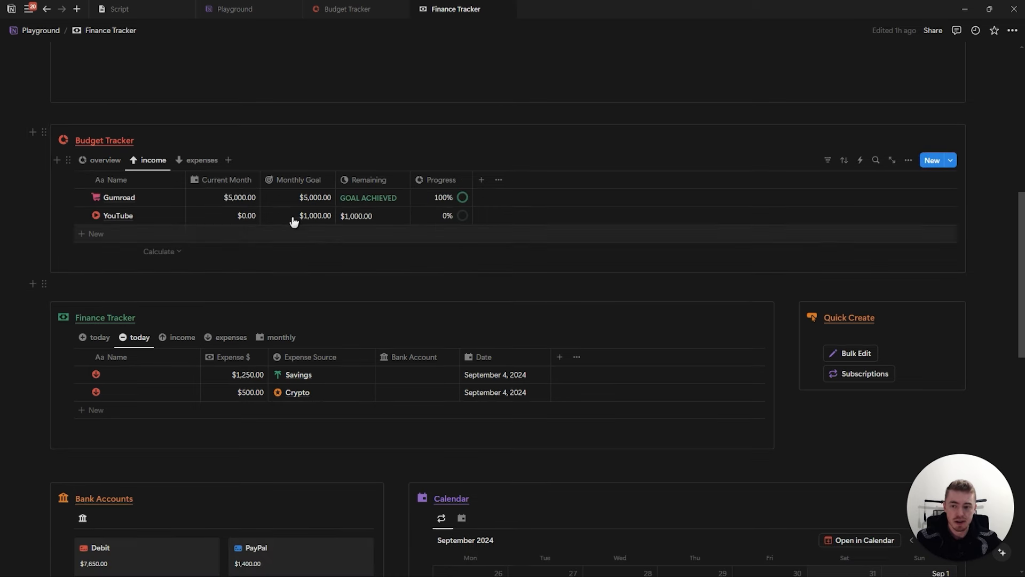
{"action": "left_click", "coordinate": [99, 160]}
{"action": "left_click", "coordinate": [190, 164]}
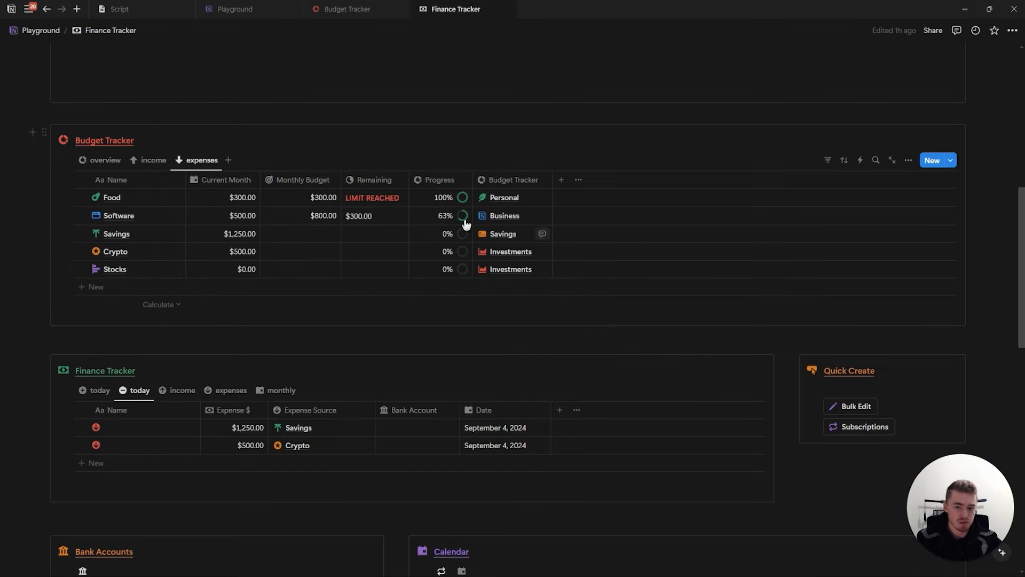
Look over the separate Budget Tracker page, then review the Finance Tracker page from its Overview down to the Backend section
{"action": "left_click", "coordinate": [363, 9]}
{"action": "scroll", "coordinate": [468, 227], "scroll_direction": "down", "scroll_amount": 15}
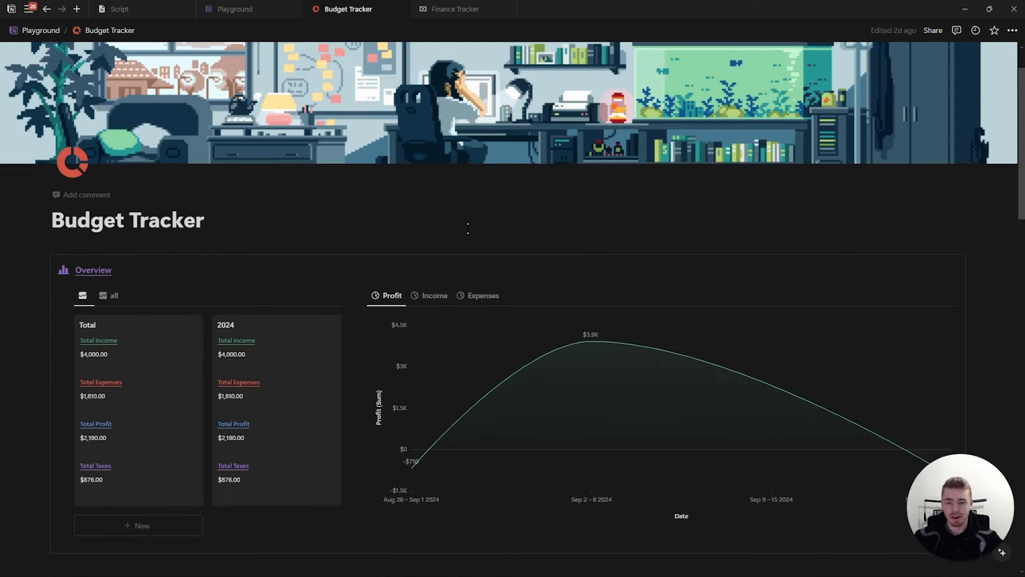
{"action": "scroll", "coordinate": [467, 246], "scroll_direction": "down", "scroll_amount": 3}
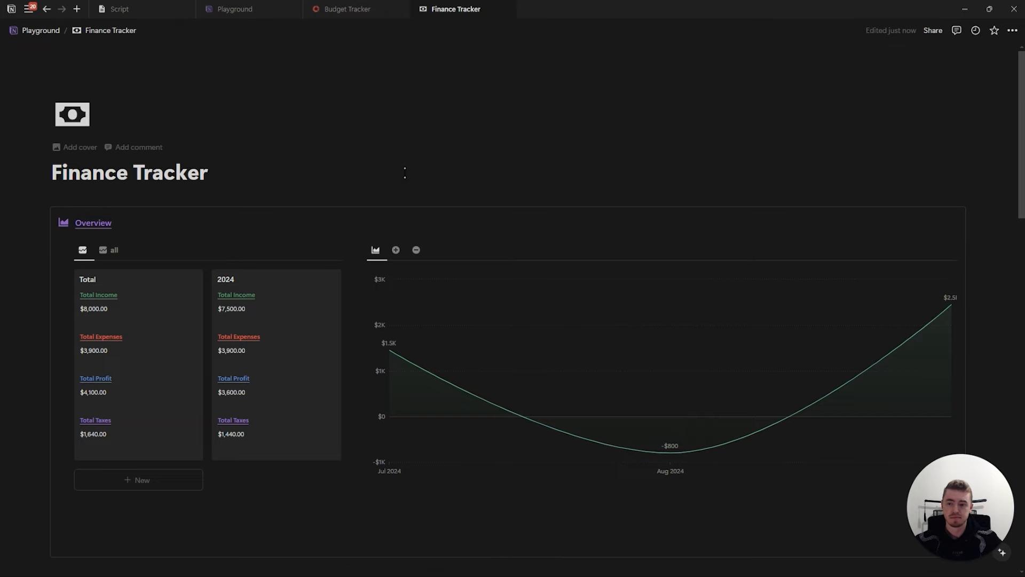
{"action": "scroll", "coordinate": [405, 184], "scroll_direction": "down", "scroll_amount": 10}
{"action": "scroll", "coordinate": [592, 328], "scroll_direction": "down", "scroll_amount": 5}
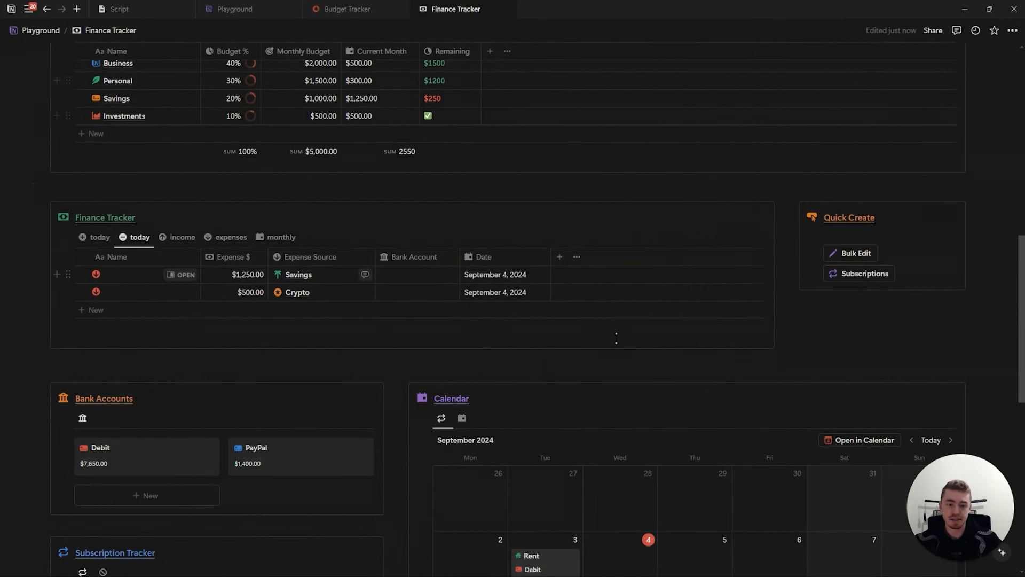
{"action": "scroll", "coordinate": [592, 329], "scroll_direction": "up", "scroll_amount": 6}
{"action": "scroll", "coordinate": [591, 329], "scroll_direction": "down", "scroll_amount": 10}
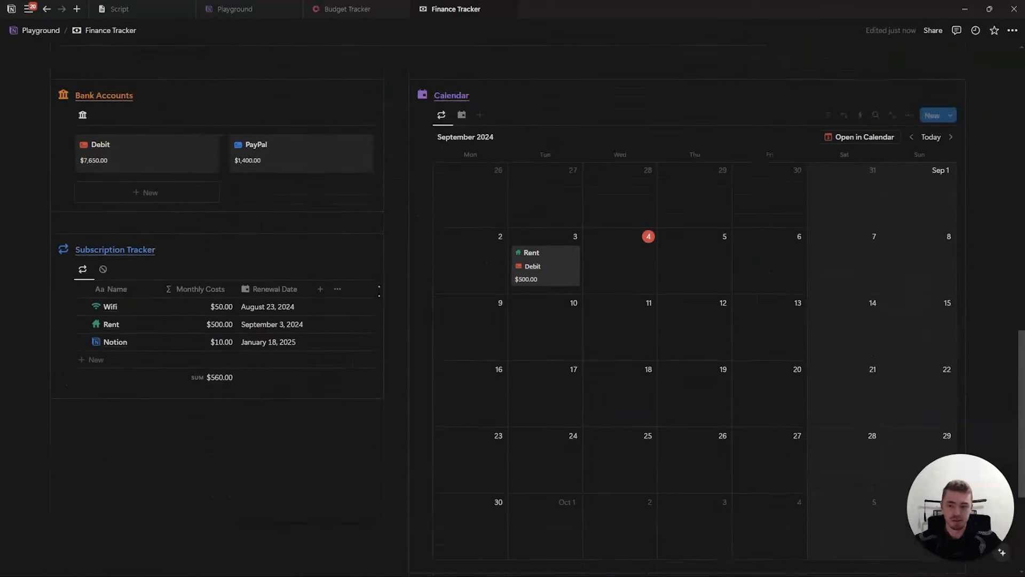
{"action": "left_click", "coordinate": [53, 383]}
{"action": "scroll", "coordinate": [391, 344], "scroll_direction": "up", "scroll_amount": 15}
{"action": "scroll", "coordinate": [384, 317], "scroll_direction": "up", "scroll_amount": 3}
{"action": "scroll", "coordinate": [403, 337], "scroll_direction": "down", "scroll_amount": 15}
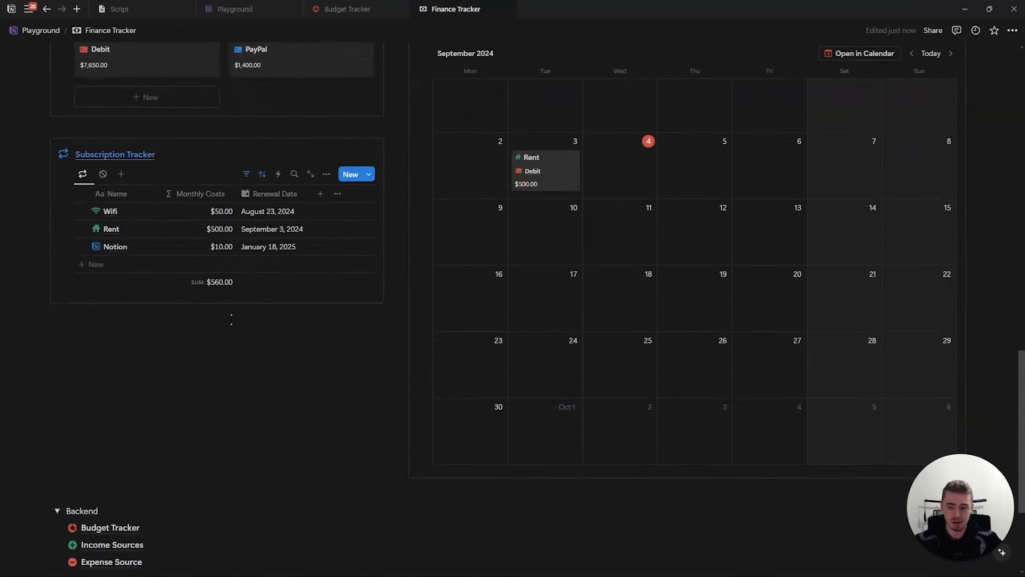
Create a sub-page named Mobile Expenses at the end of the Finance Tracker's Backend section
{"action": "scroll", "coordinate": [231, 320], "scroll_direction": "down", "scroll_amount": 4}
{"action": "left_click", "coordinate": [137, 404]}
{"action": "key", "text": "Tab"}
{"action": "type", "text": "/pa"}
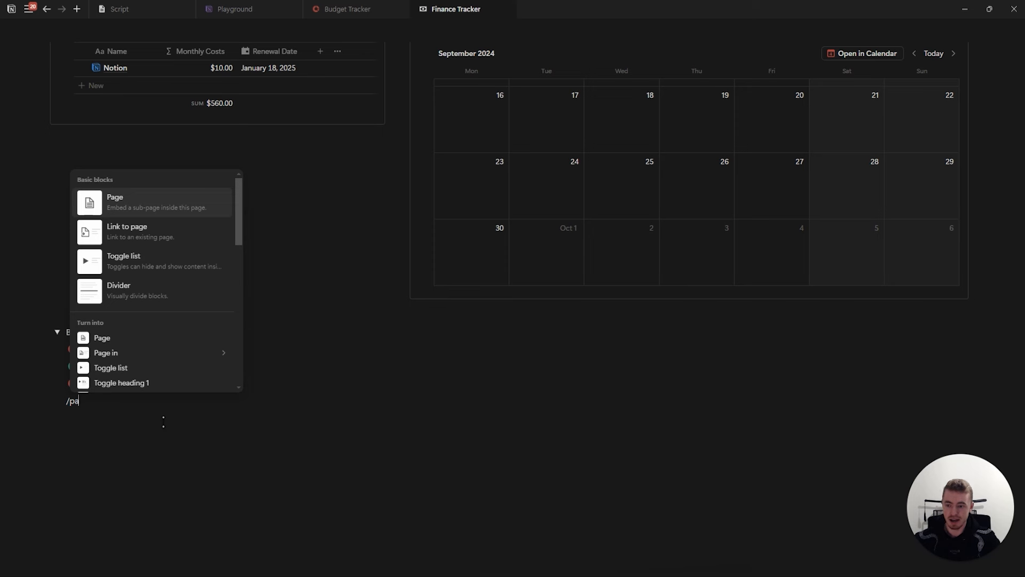
{"action": "key", "text": "Return"}
{"action": "type", "text": "MObile"}
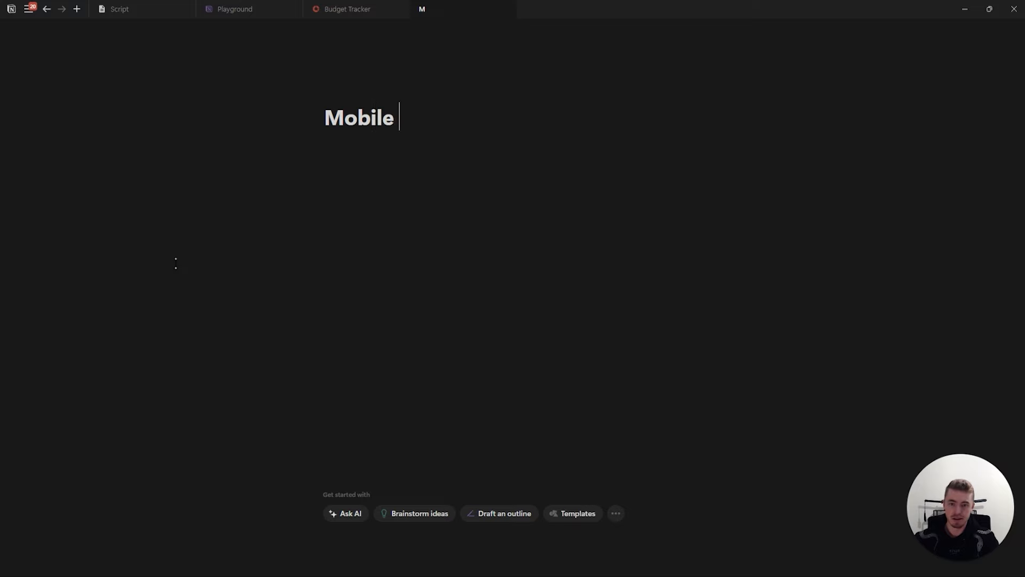
Give the Mobile Expenses page a red banknote icon found by searching the icons for "mone"
{"action": "left_click", "coordinate": [356, 92]}
{"action": "left_click", "coordinate": [286, 152]}
{"action": "left_click", "coordinate": [441, 175]}
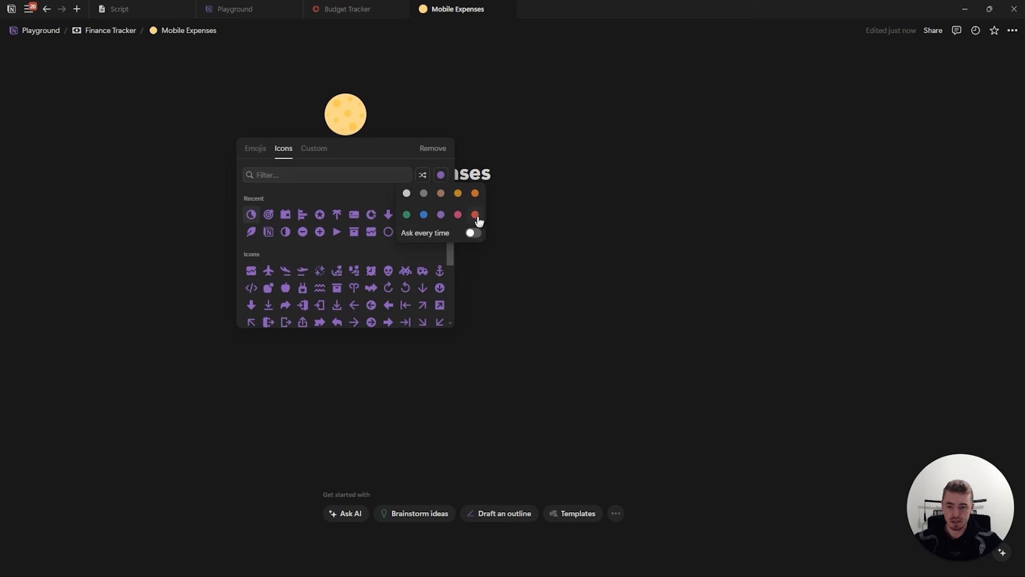
{"action": "left_click", "coordinate": [475, 215]}
{"action": "type", "text": "mone"}
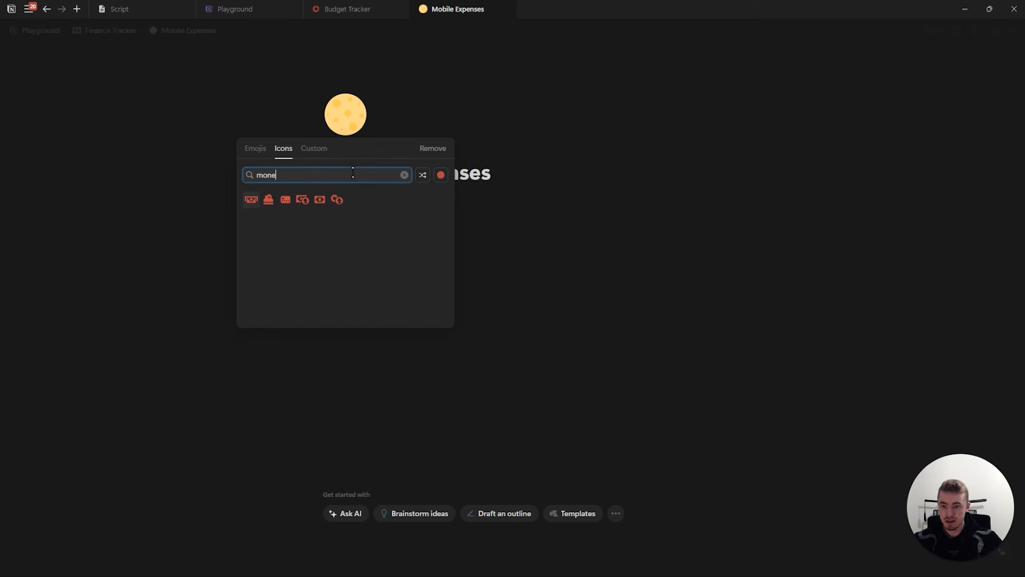
{"action": "left_click", "coordinate": [251, 201]}
{"action": "left_click", "coordinate": [420, 216]}
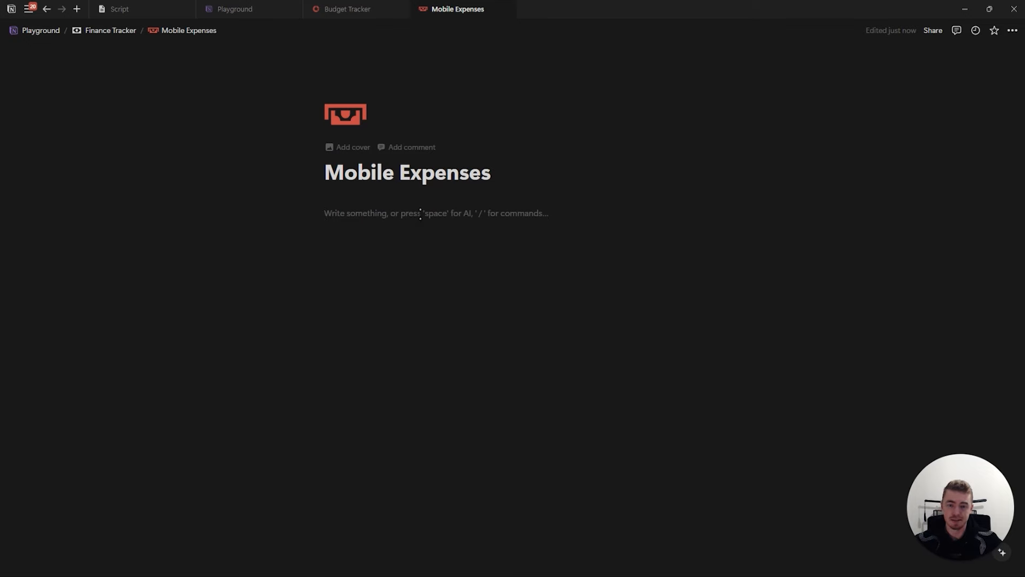
Insert a button named Expense on the Mobile Expenses page and give it the red banknote icon
{"action": "type", "text": "/but"}
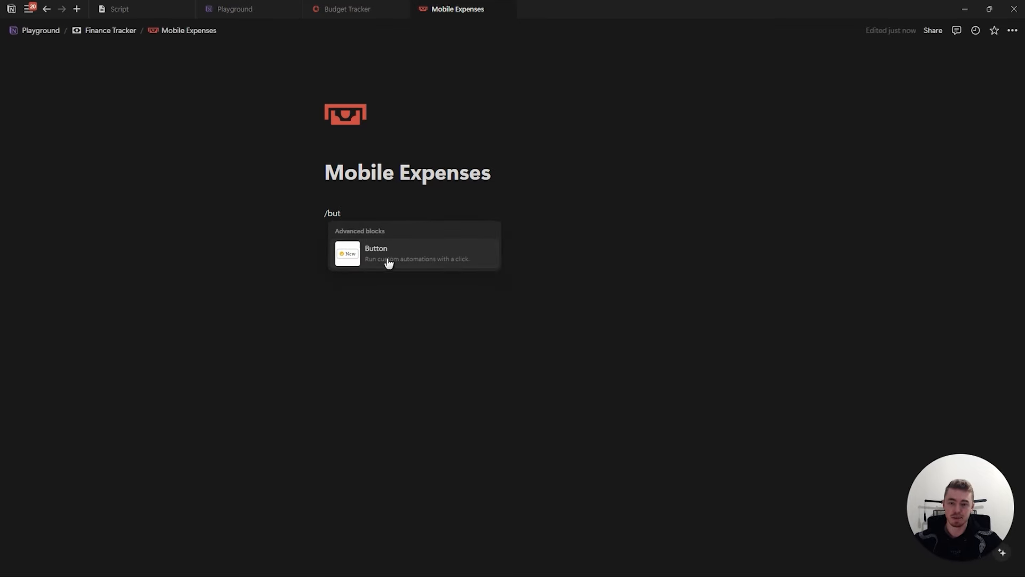
{"action": "left_click", "coordinate": [388, 262]}
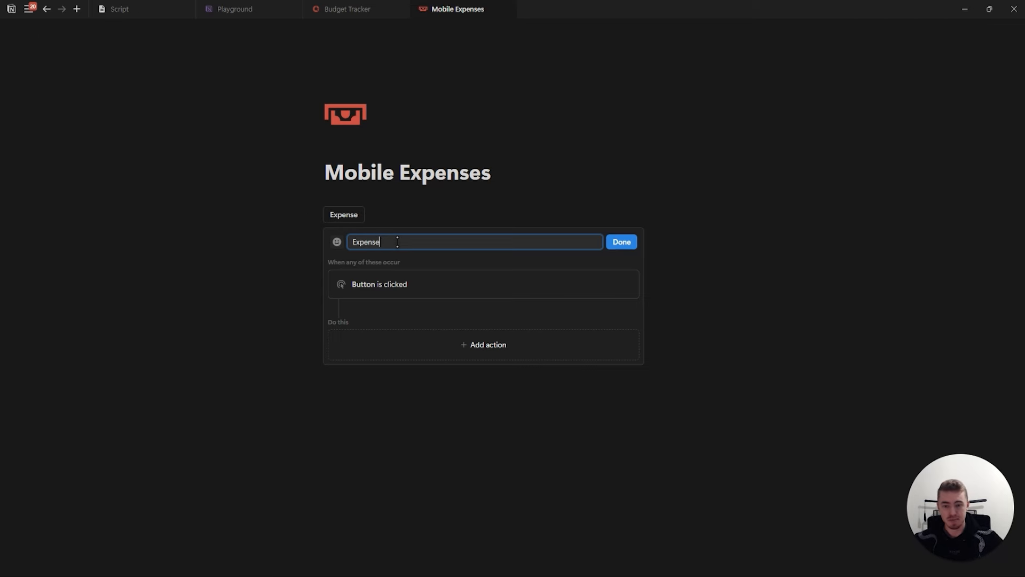
{"action": "left_click", "coordinate": [337, 242]}
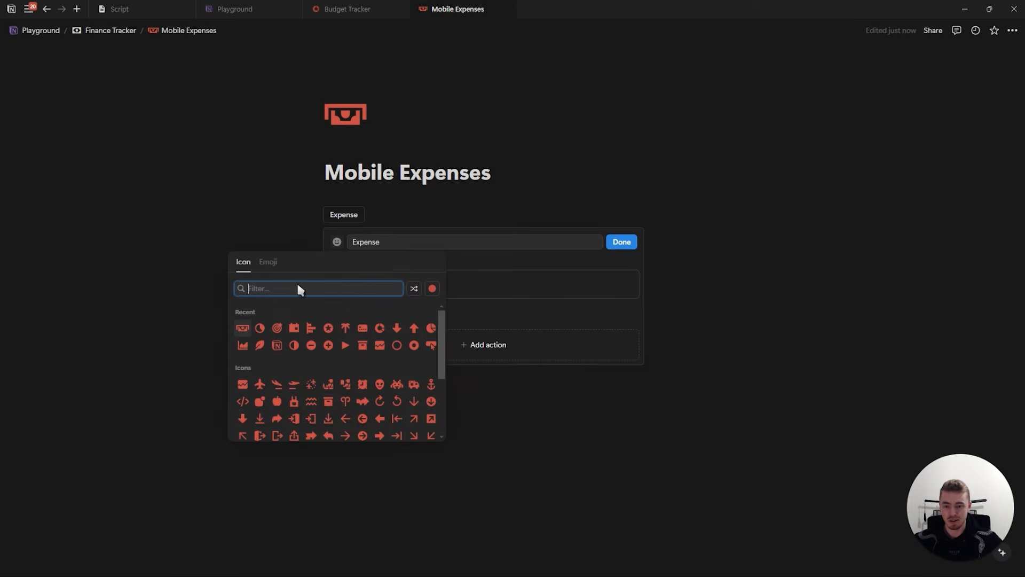
{"action": "left_click", "coordinate": [242, 330]}
Make the Expense button add a page to the Finance Tracker database using the untitled template with the red arrow icon
{"action": "left_click", "coordinate": [462, 345]}
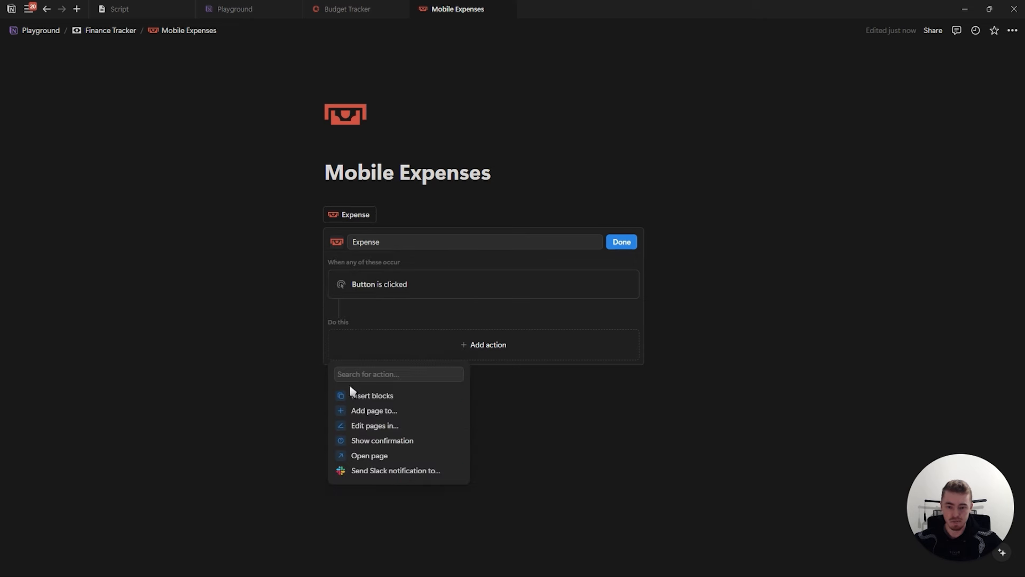
{"action": "left_click", "coordinate": [363, 411]}
{"action": "left_click", "coordinate": [427, 350]}
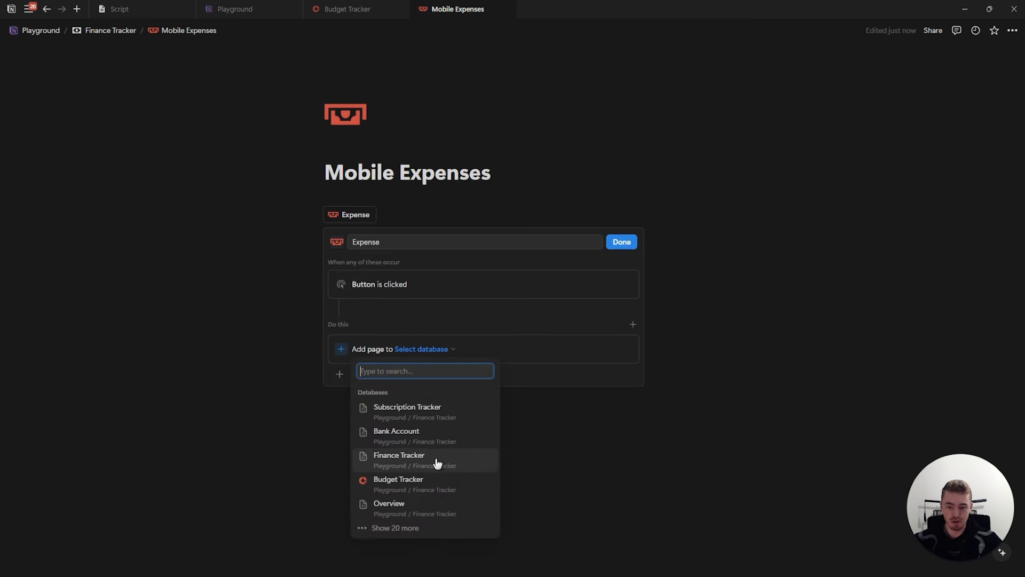
{"action": "left_click", "coordinate": [436, 463]}
{"action": "left_click", "coordinate": [477, 349]}
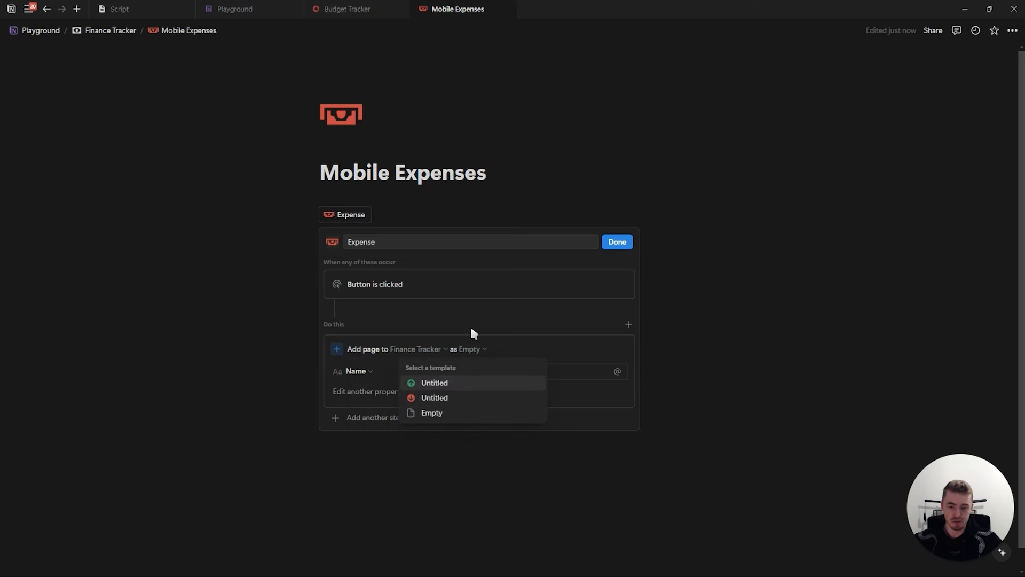
{"action": "left_click", "coordinate": [445, 398]}
Set the Expense button's new page to Date Today and Bank Account Debit, and save the button
{"action": "left_click", "coordinate": [380, 370]}
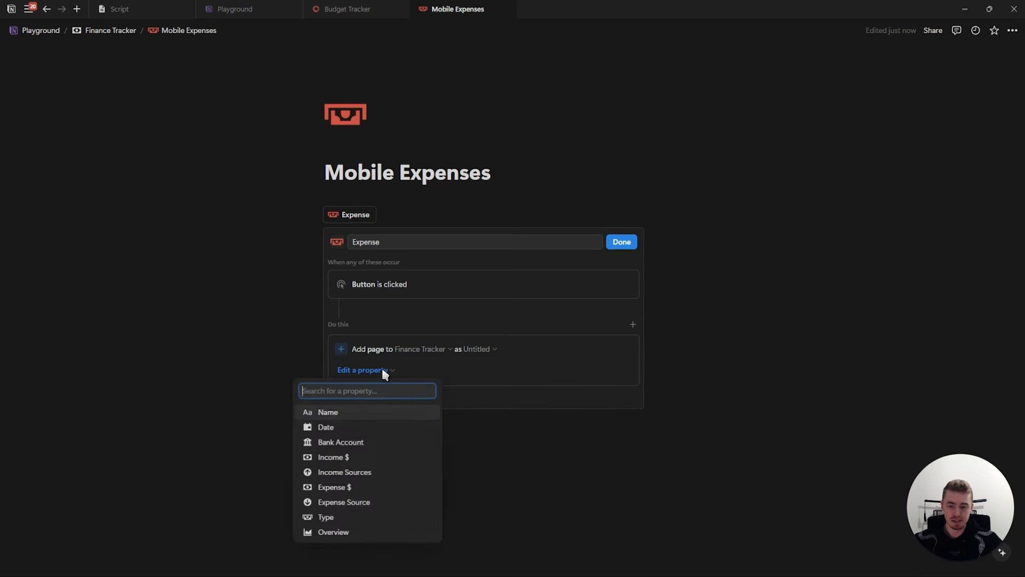
{"action": "left_click", "coordinate": [348, 412]}
{"action": "left_click", "coordinate": [465, 371]}
{"action": "left_click", "coordinate": [513, 422]}
{"action": "left_click", "coordinate": [387, 390]}
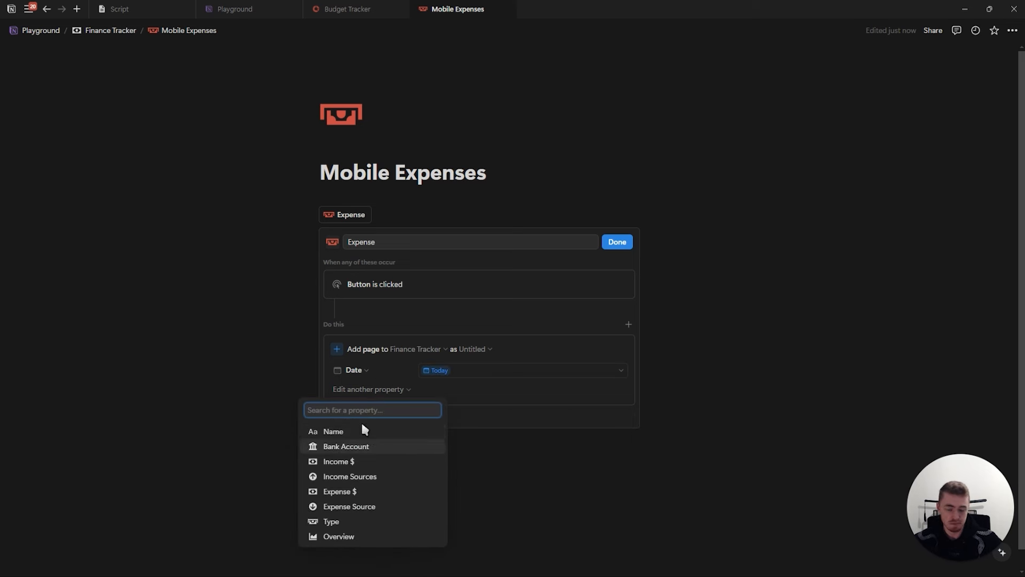
{"action": "left_click", "coordinate": [403, 447]}
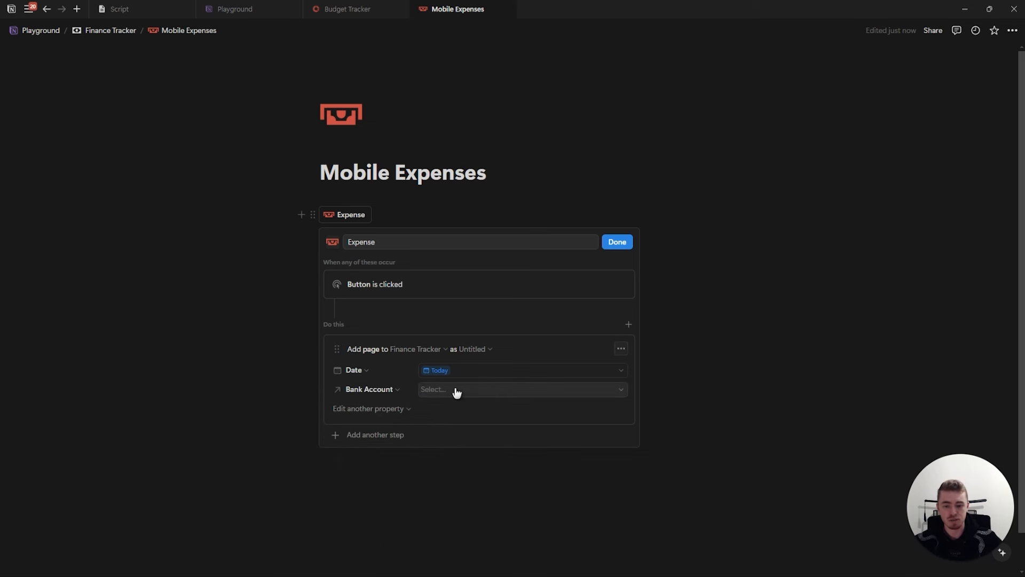
{"action": "left_click", "coordinate": [491, 388]}
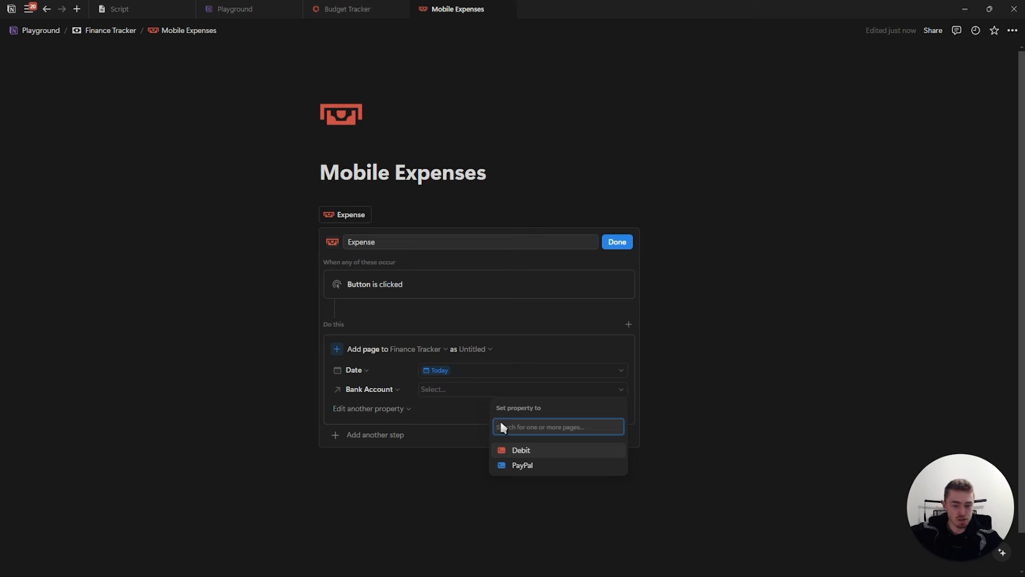
{"action": "left_click", "coordinate": [536, 457]}
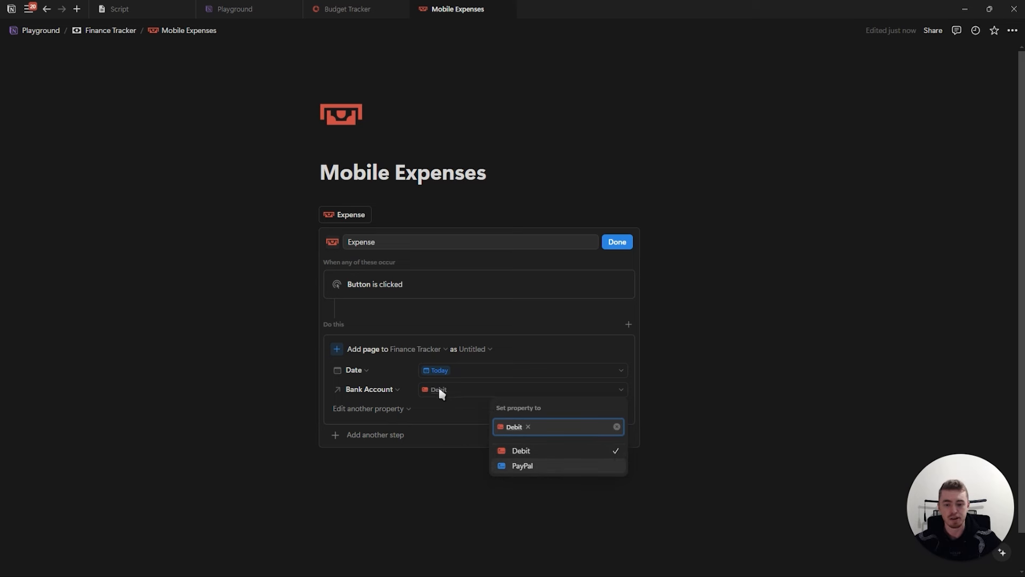
{"action": "left_click", "coordinate": [376, 394]}
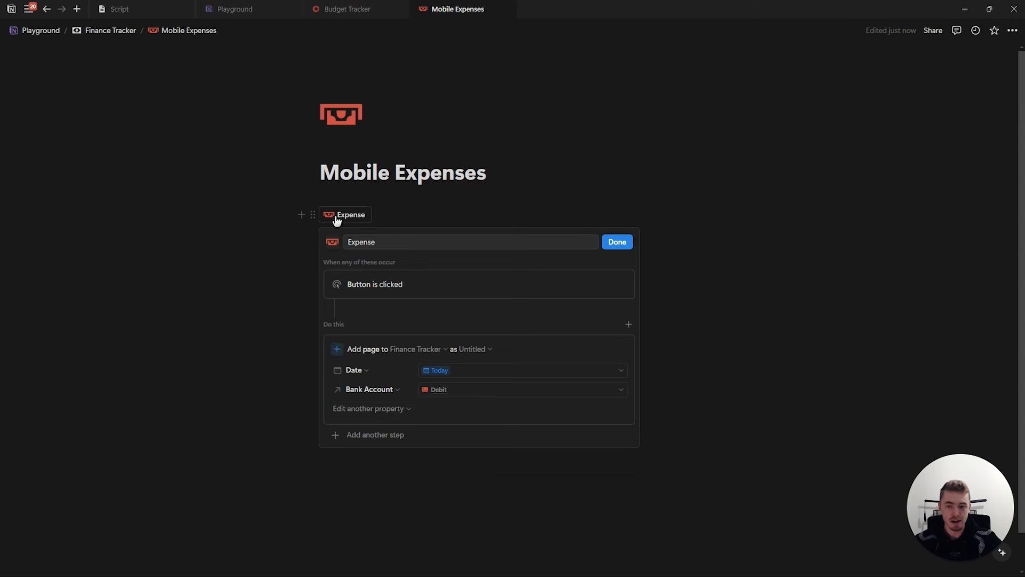
{"action": "left_click", "coordinate": [618, 242]}
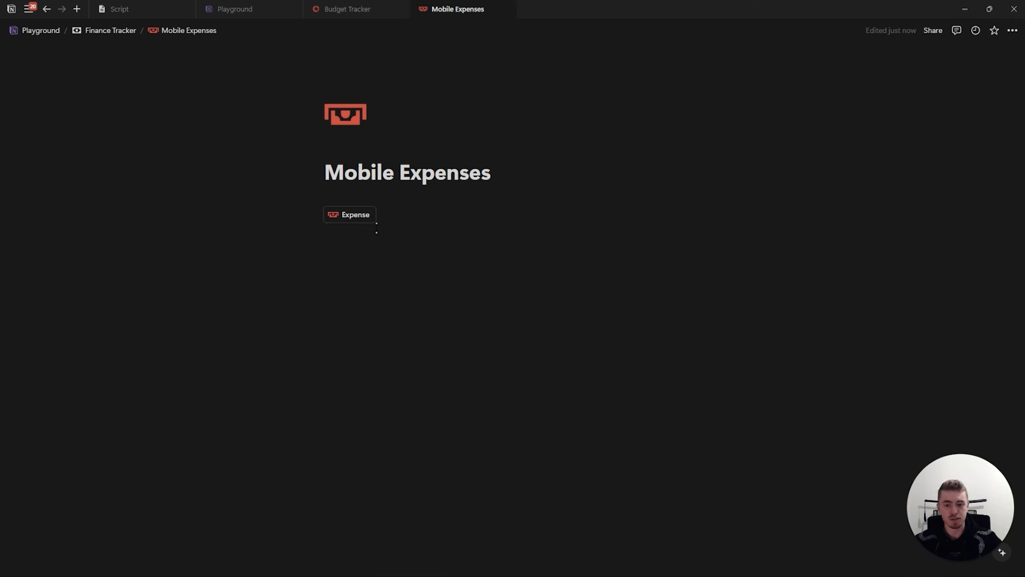
Duplicate the Expense button and rename the copy Log Groceries
{"action": "right_click", "coordinate": [366, 219]}
{"action": "left_click", "coordinate": [398, 291]}
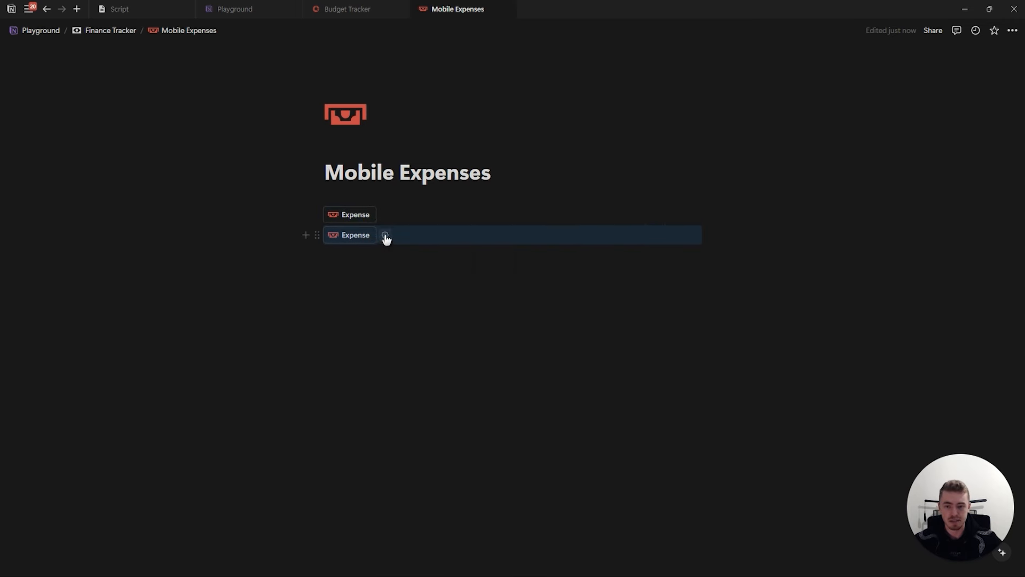
{"action": "left_click", "coordinate": [385, 236]}
{"action": "double_click", "coordinate": [366, 261]}
{"action": "type", "text": "Groceries"}
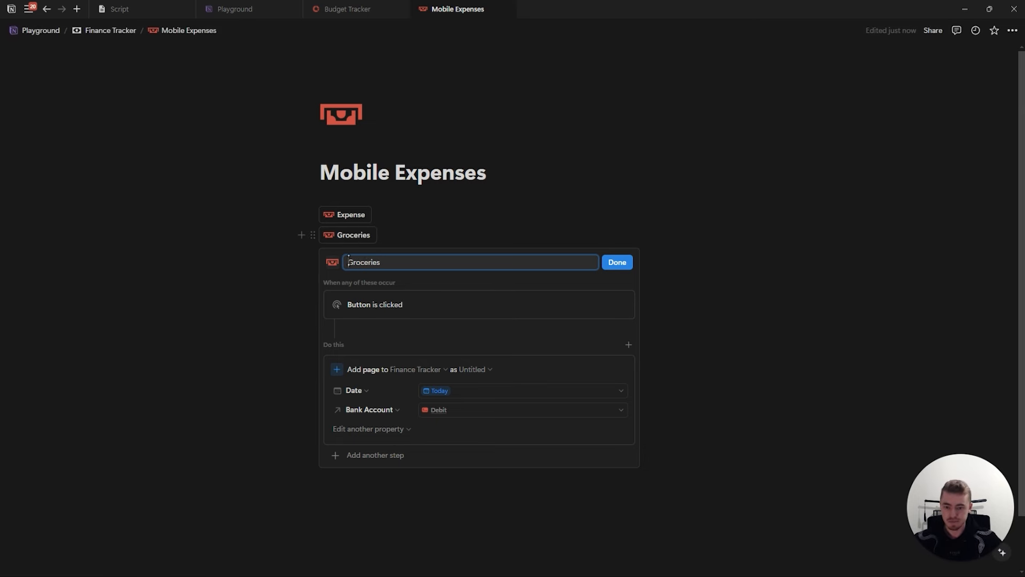
{"action": "left_click", "coordinate": [349, 262]}
{"action": "type", "text": "Log"}
Change the Log Groceries button's icon to a red shopping cart
{"action": "left_click", "coordinate": [333, 262]}
{"action": "type", "text": "char"}
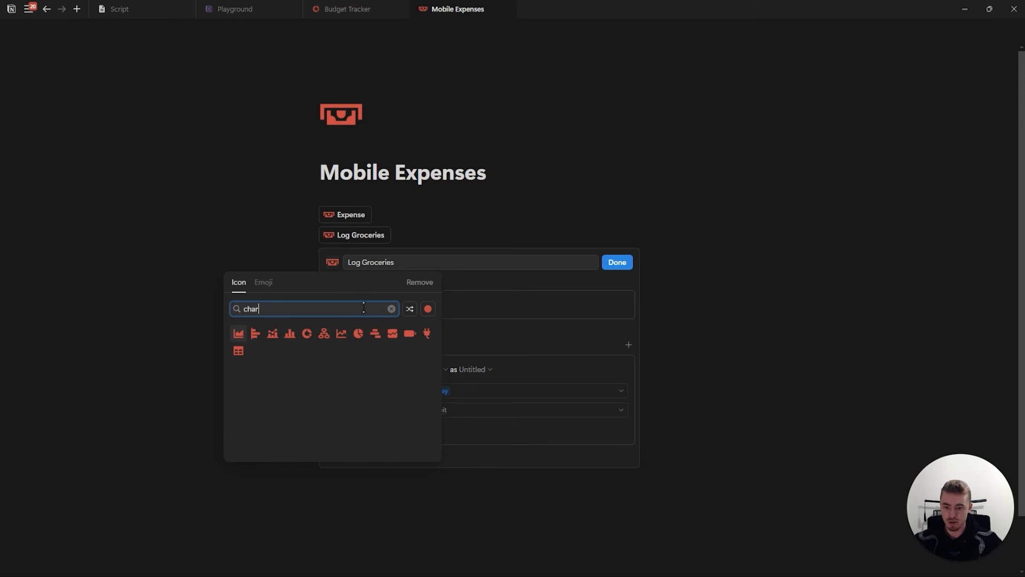
{"action": "key", "text": "BackSpace"}
{"action": "key", "text": "BackSpace"}
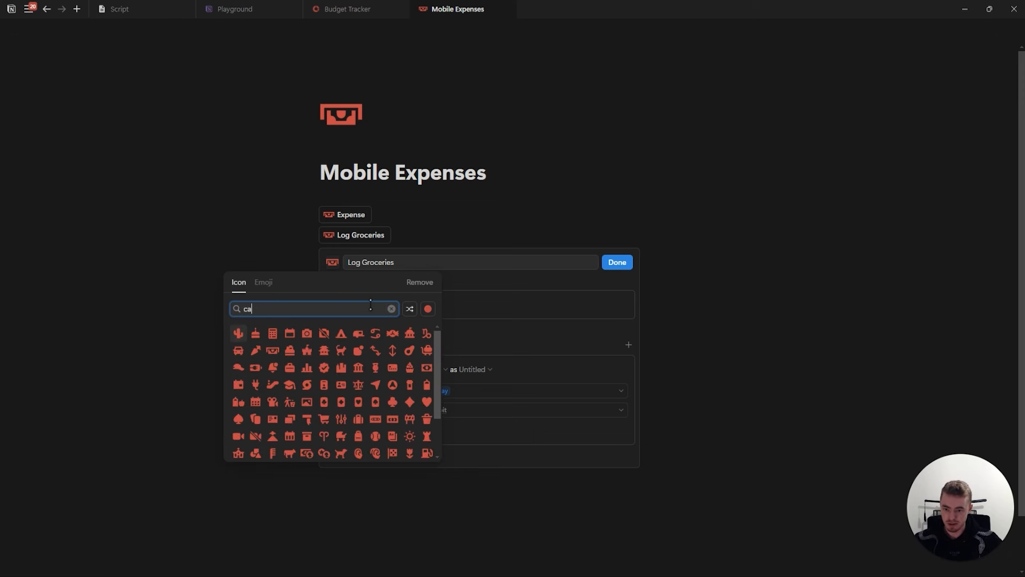
{"action": "type", "text": "r"}
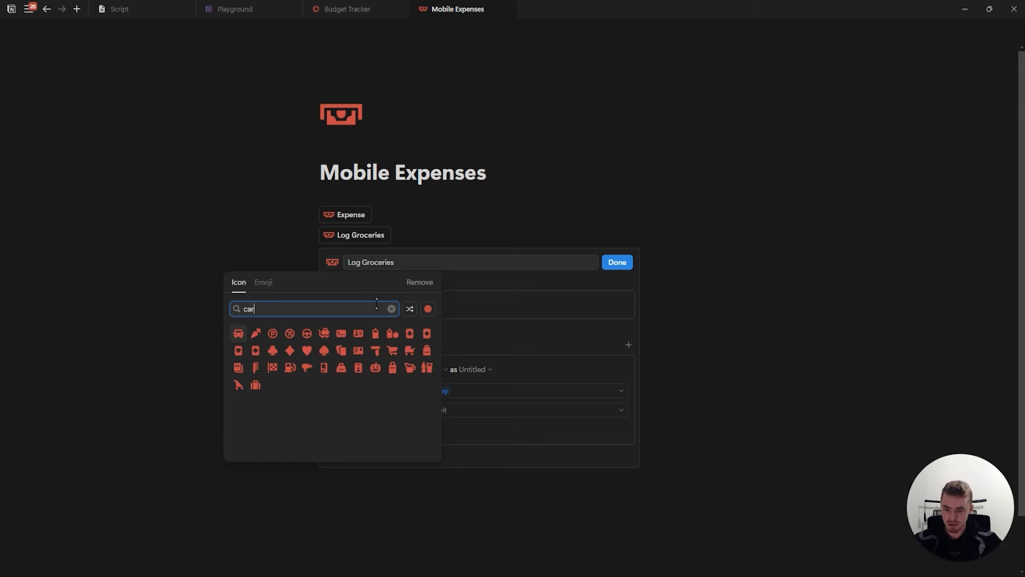
{"action": "left_click", "coordinate": [394, 352]}
Set the Log Groceries button's new page to Name Groceries and Expense Source Food, and save the button
{"action": "left_click", "coordinate": [388, 430]}
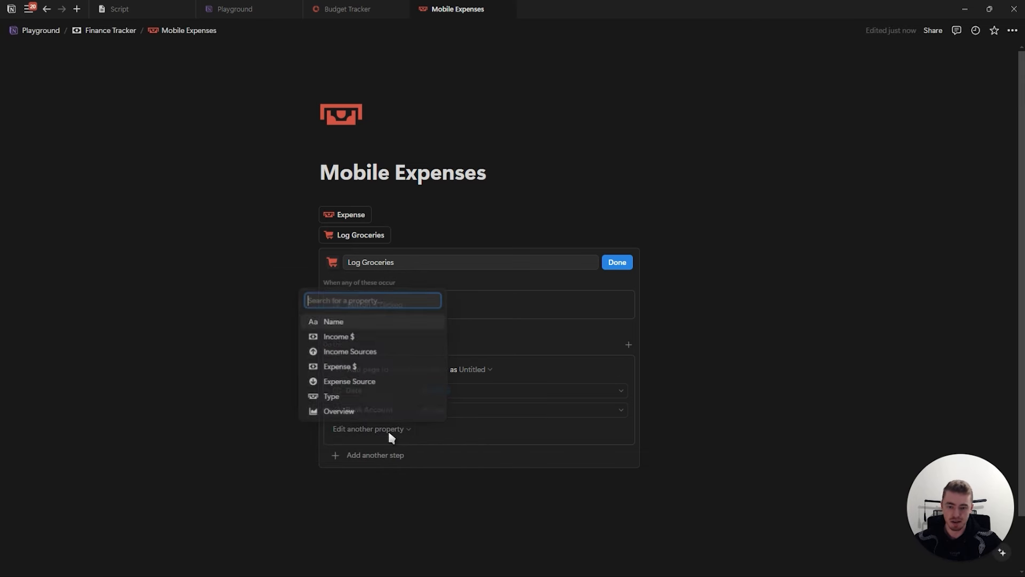
{"action": "left_click", "coordinate": [342, 323]}
{"action": "left_click", "coordinate": [433, 429]}
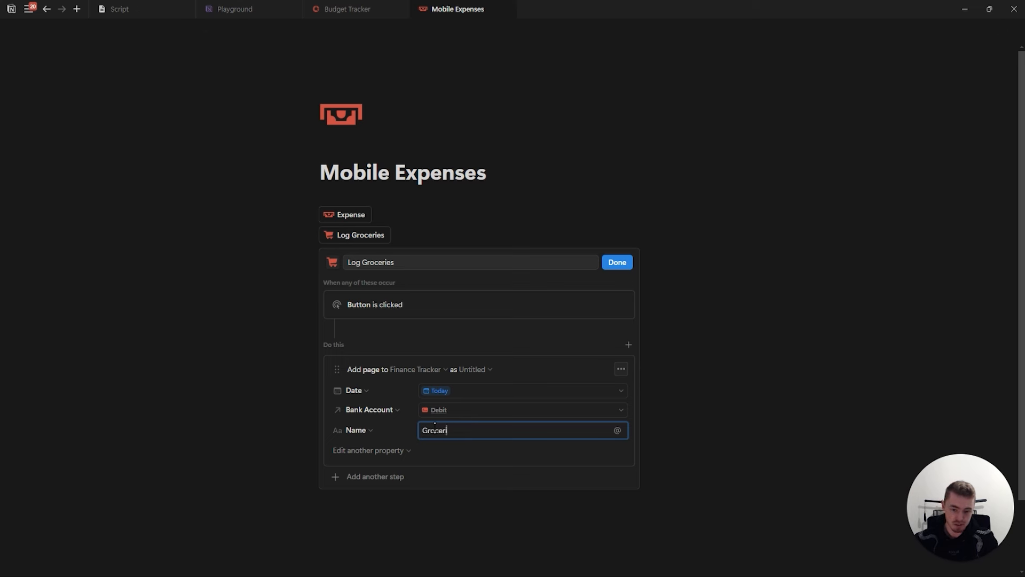
{"action": "left_click", "coordinate": [384, 450]}
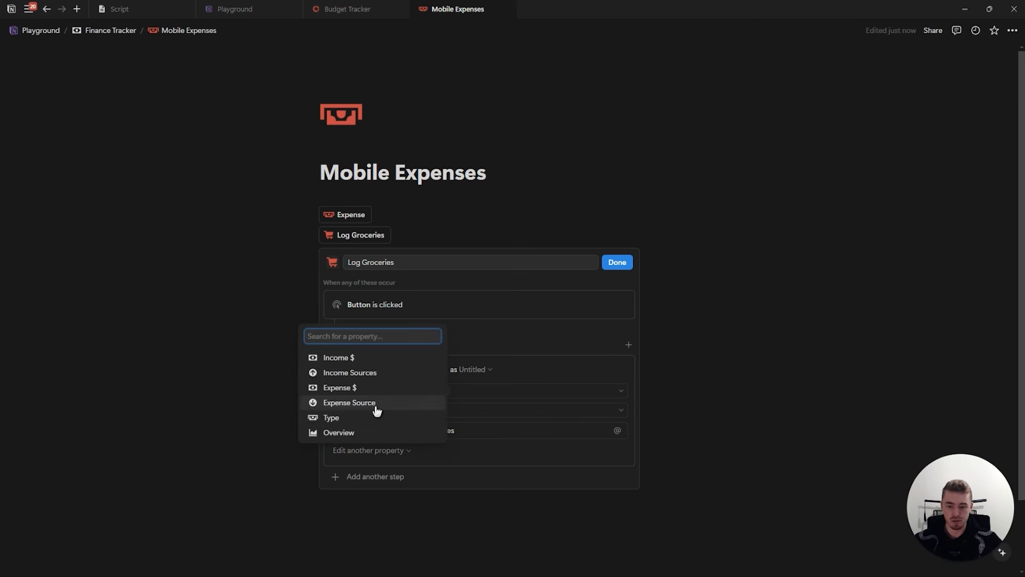
{"action": "left_click", "coordinate": [375, 408]}
{"action": "left_click", "coordinate": [422, 454]}
{"action": "left_click", "coordinate": [519, 372]}
{"action": "left_click", "coordinate": [389, 443]}
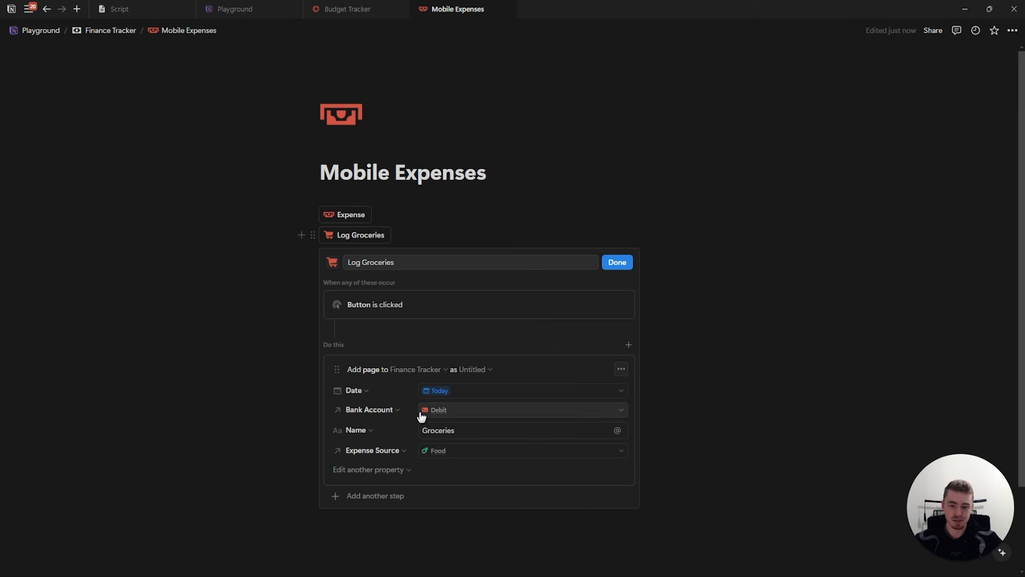
{"action": "left_click", "coordinate": [618, 262]}
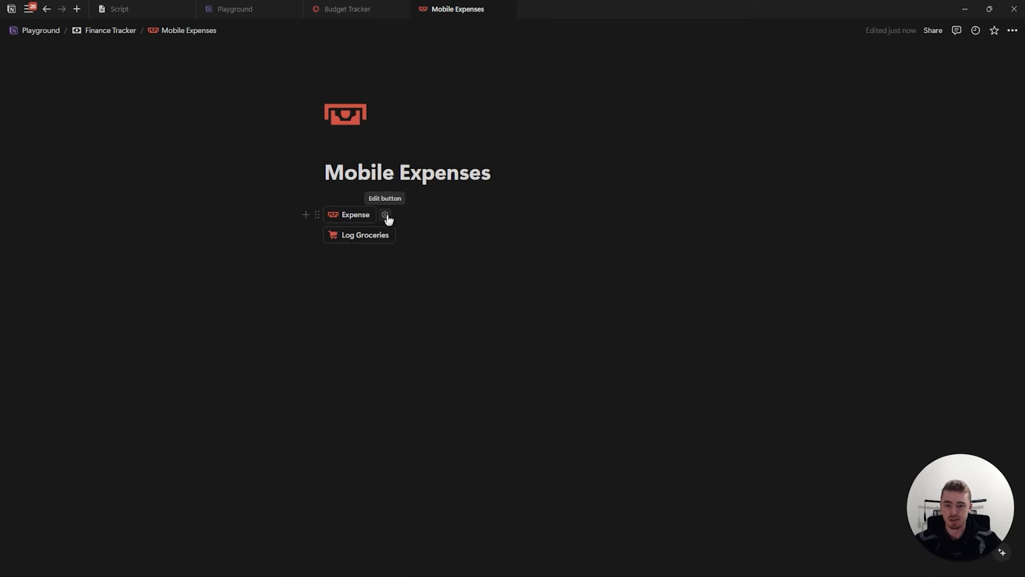
Add a step to the Expense button that opens the newly added page in Full page, and save it
{"action": "left_click", "coordinate": [385, 215]}
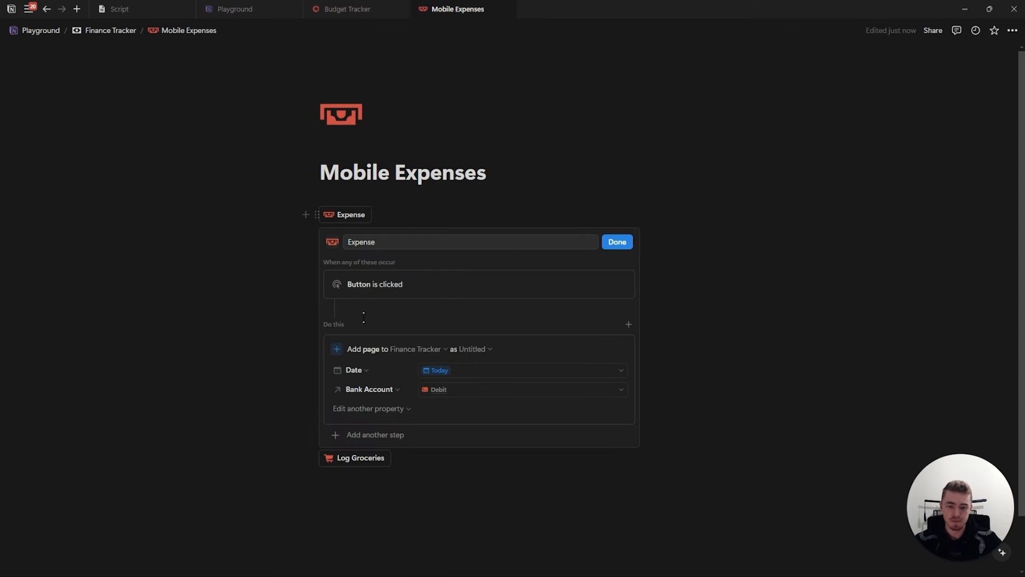
{"action": "left_click", "coordinate": [376, 437]}
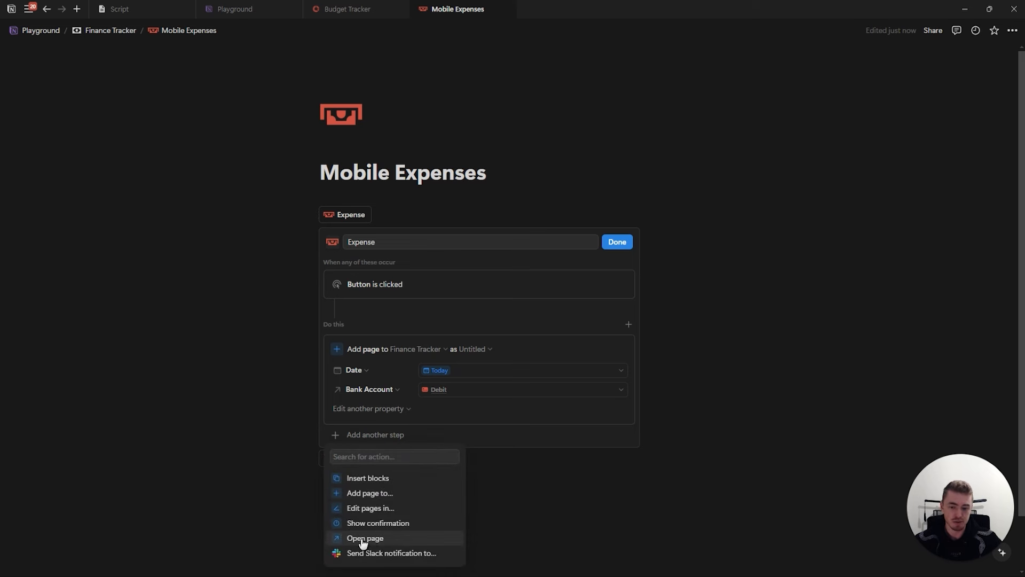
{"action": "left_click", "coordinate": [363, 540]}
{"action": "left_click", "coordinate": [394, 447]}
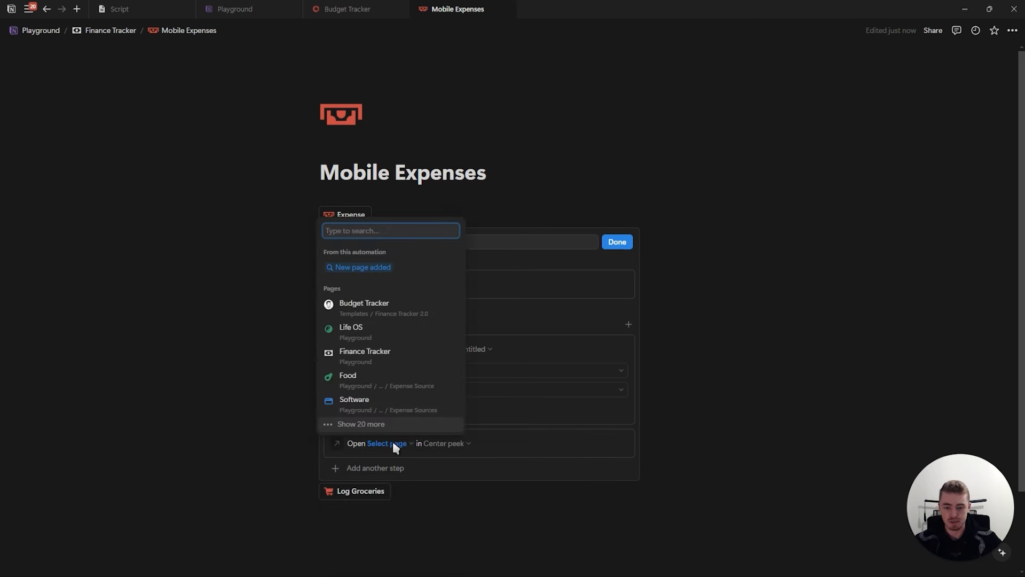
{"action": "left_click", "coordinate": [363, 267]}
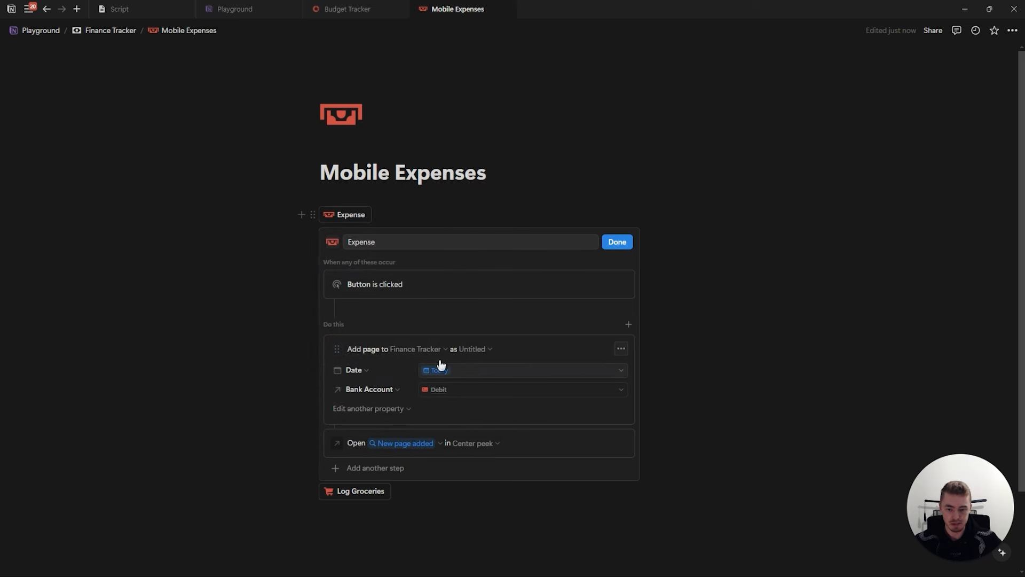
{"action": "left_click", "coordinate": [477, 445]}
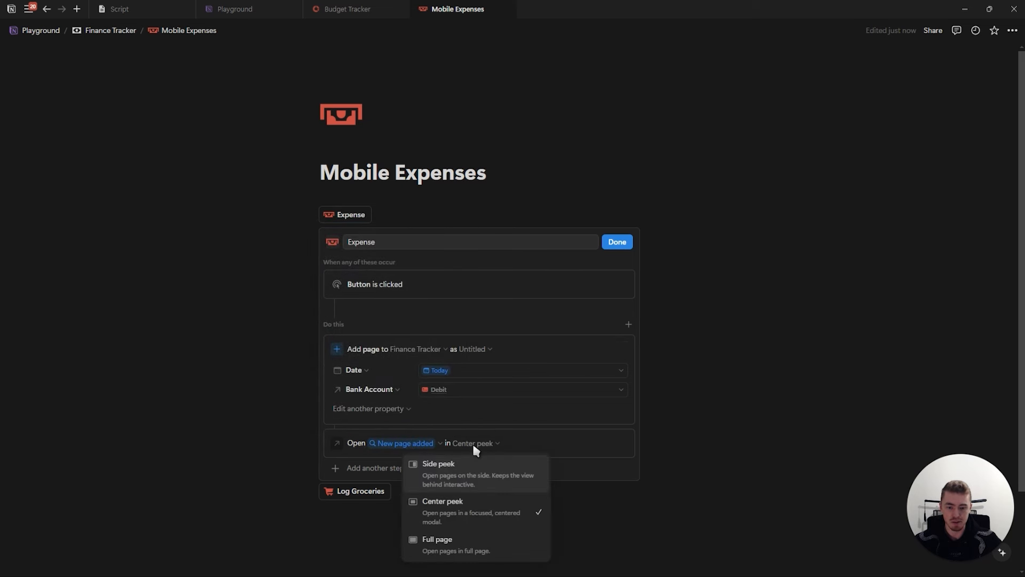
{"action": "left_click", "coordinate": [445, 550]}
{"action": "left_click", "coordinate": [618, 242]}
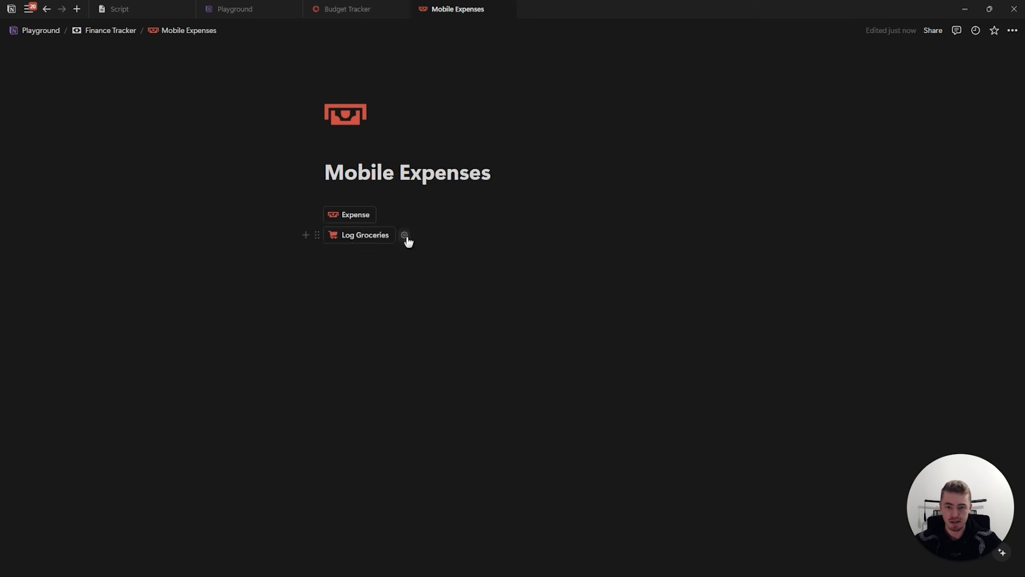
Add a step to the Log Groceries button that opens the newly added page in Full page, and save it
{"action": "left_click", "coordinate": [405, 236]}
{"action": "left_click", "coordinate": [379, 496]}
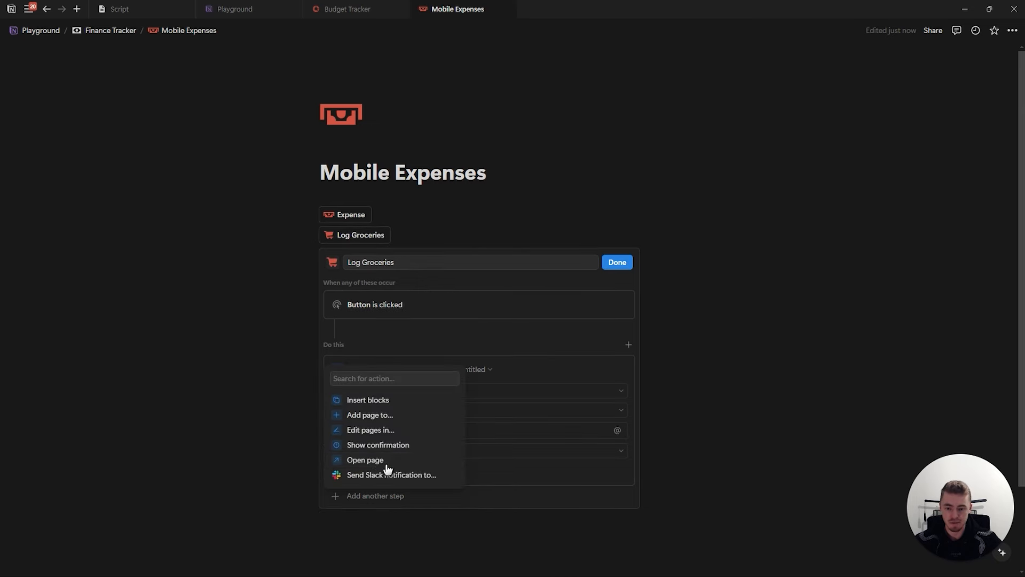
{"action": "left_click", "coordinate": [385, 457]}
{"action": "left_click", "coordinate": [376, 505]}
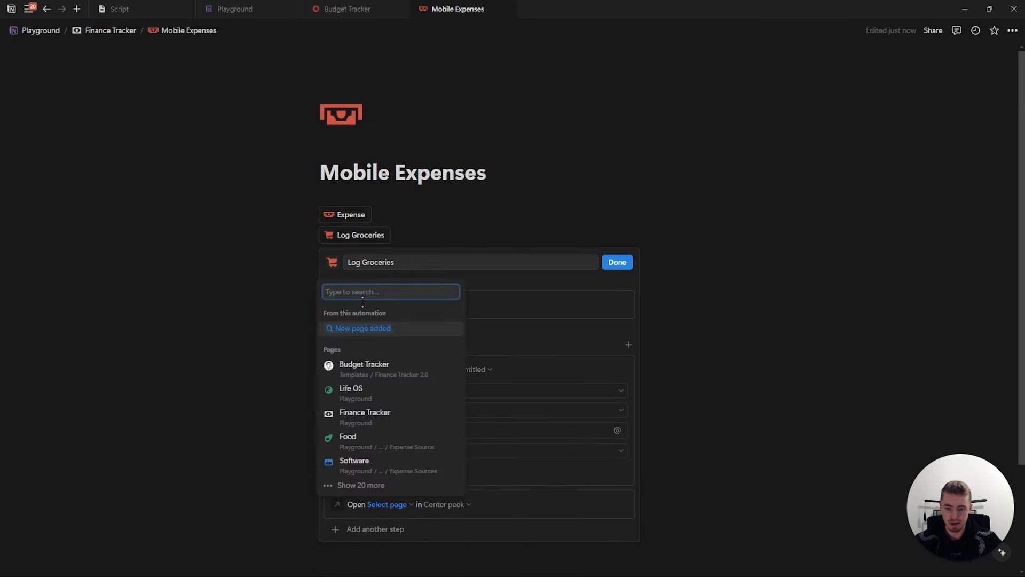
{"action": "left_click", "coordinate": [363, 330]}
{"action": "left_click", "coordinate": [464, 506]}
{"action": "left_click", "coordinate": [470, 475]}
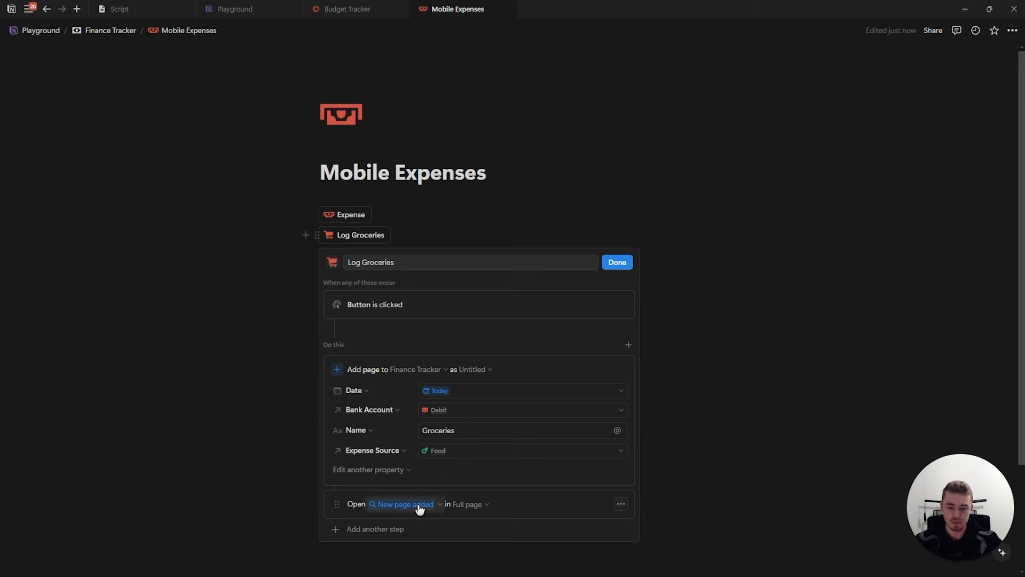
{"action": "left_click", "coordinate": [617, 262]}
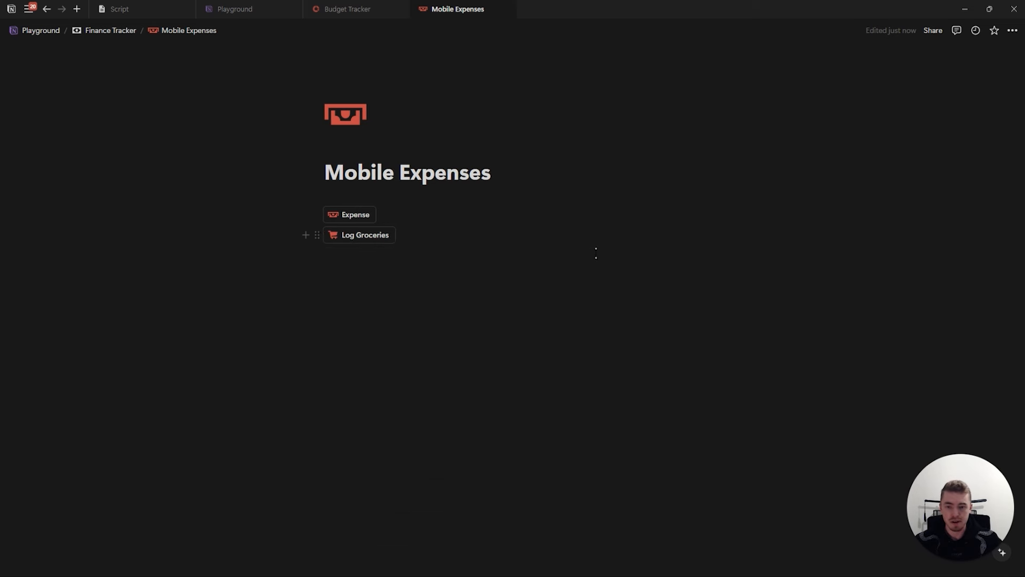
Log a test expense with the Expense button, named jdslkfj, with Expense $ 56 and Expense Source Food
{"action": "left_click", "coordinate": [343, 217]}
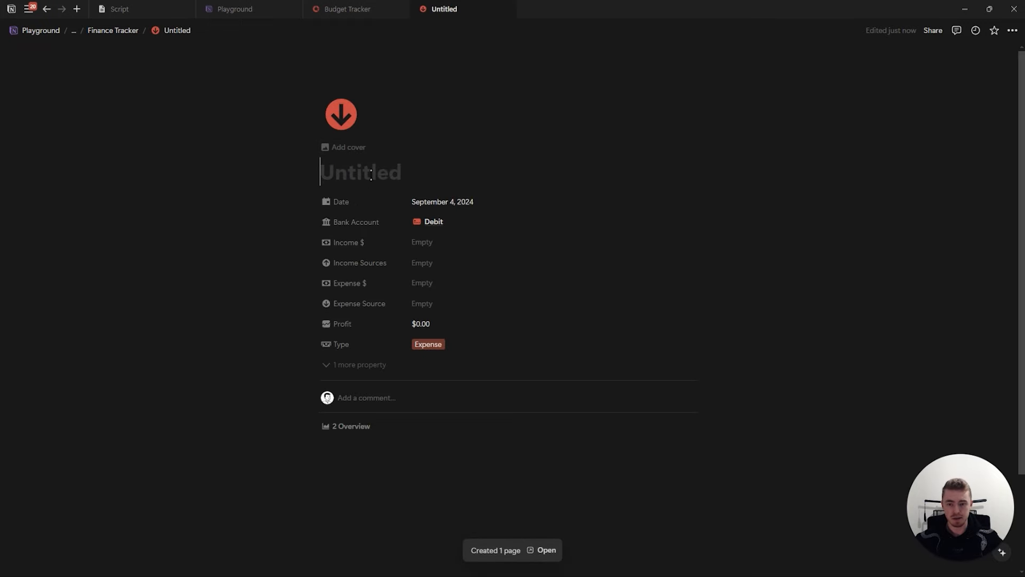
{"action": "type", "text": "jdslkfj"}
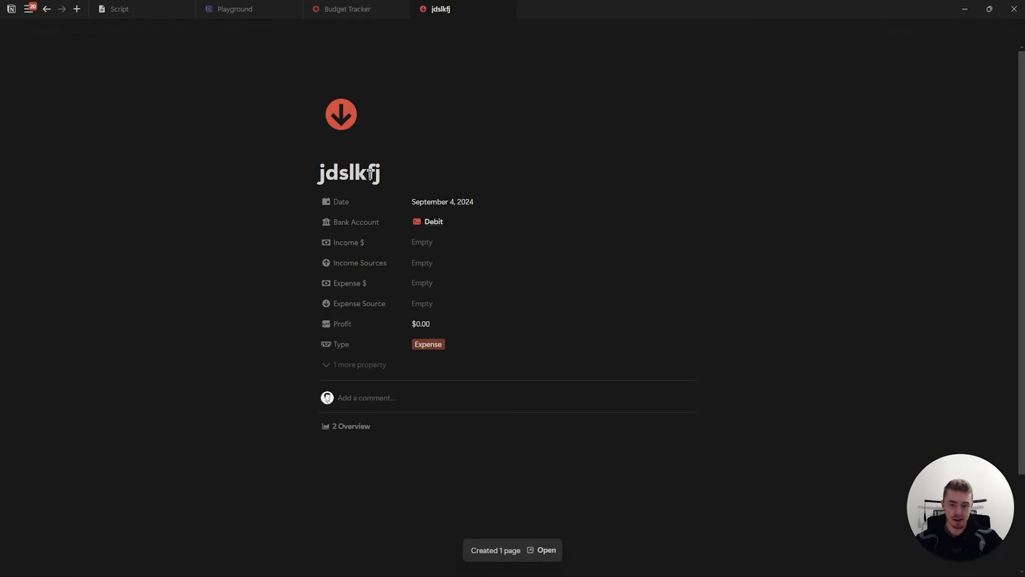
{"action": "left_click", "coordinate": [440, 281]}
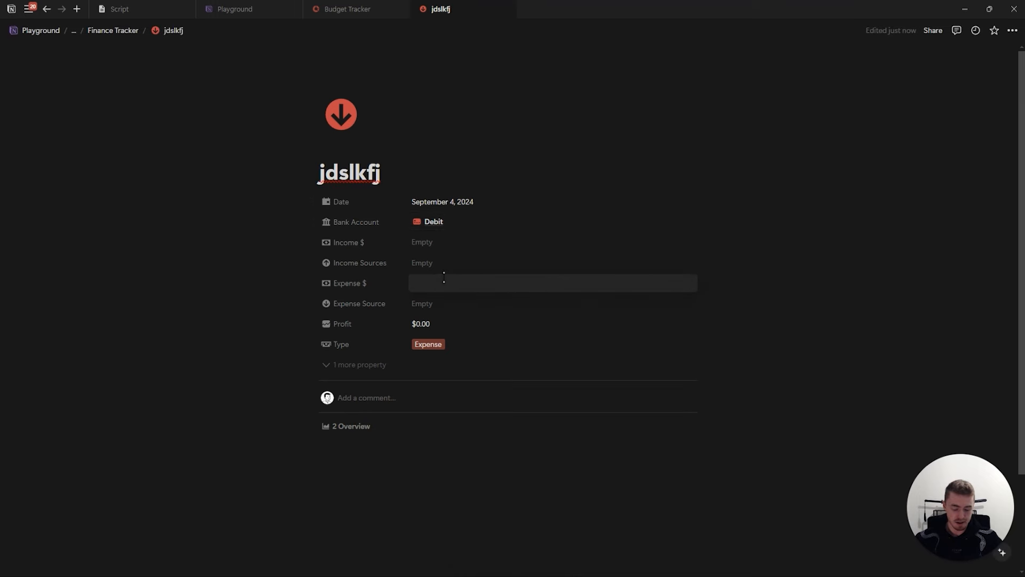
{"action": "key", "text": "Return"}
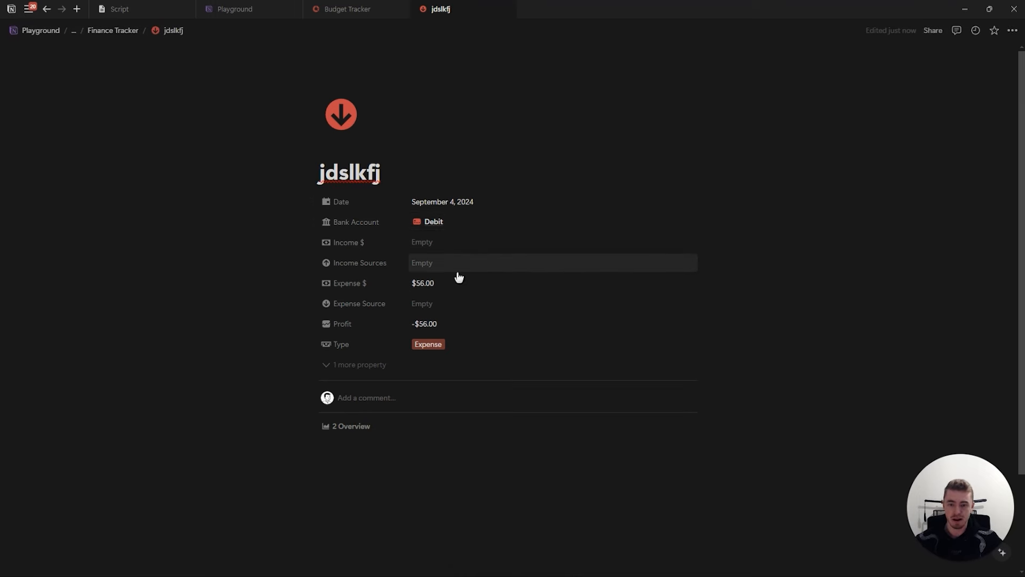
{"action": "left_click", "coordinate": [441, 305]}
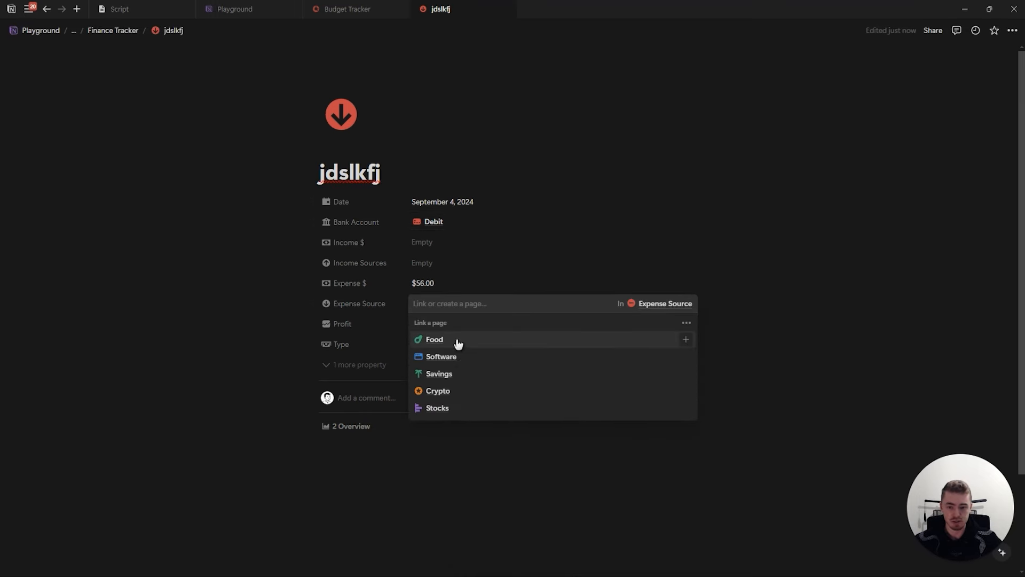
{"action": "left_click", "coordinate": [456, 340]}
{"action": "key", "text": "Escape"}
Check the new entry in the Finance Tracker's table of today's expenses, and return to the Mobile Expenses page
{"action": "left_click", "coordinate": [112, 33]}
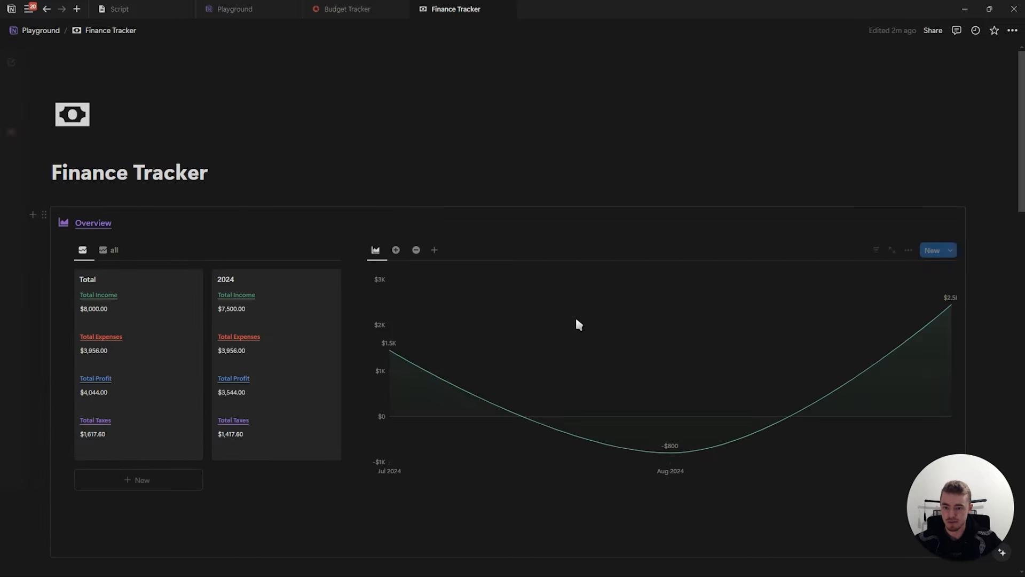
{"action": "scroll", "coordinate": [419, 331], "scroll_direction": "down", "scroll_amount": 7}
{"action": "scroll", "coordinate": [269, 312], "scroll_direction": "down", "scroll_amount": 3}
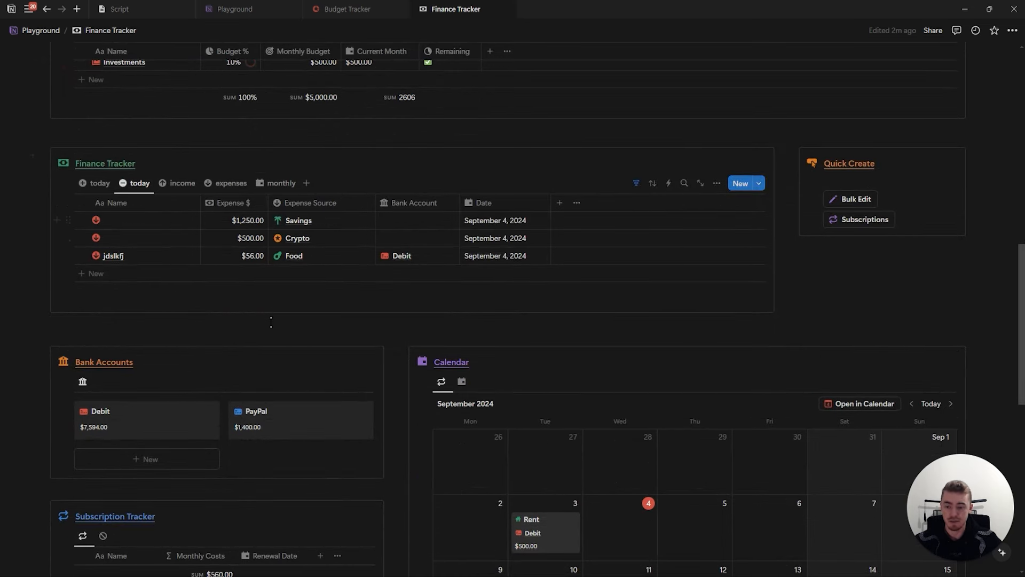
{"action": "scroll", "coordinate": [267, 320], "scroll_direction": "down", "scroll_amount": 10}
{"action": "left_click", "coordinate": [236, 396]}
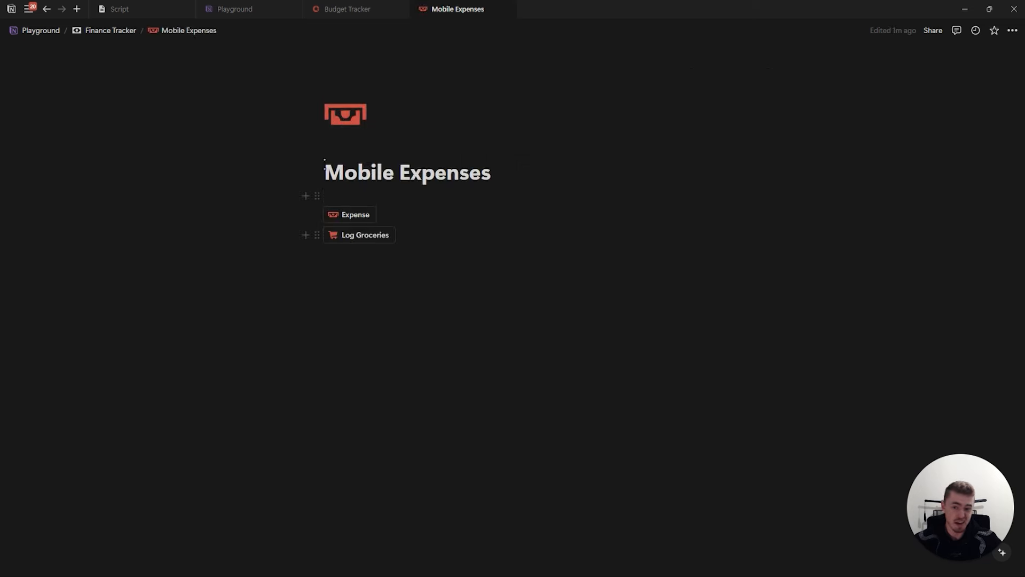
Change the Mobile Expenses page icon to a red phone
{"action": "left_click", "coordinate": [345, 113]}
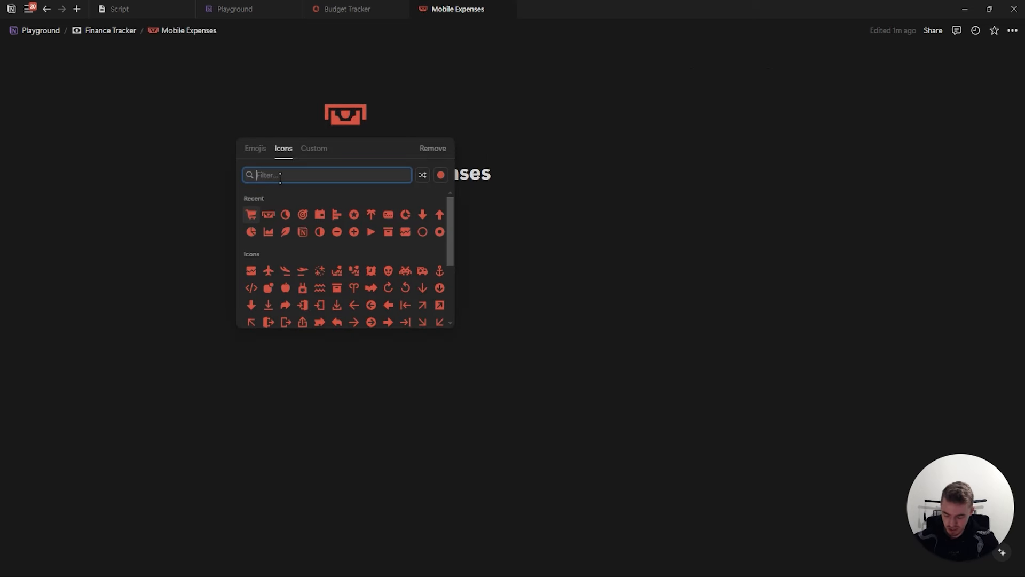
{"action": "type", "text": "phone"}
{"action": "left_click", "coordinate": [300, 202]}
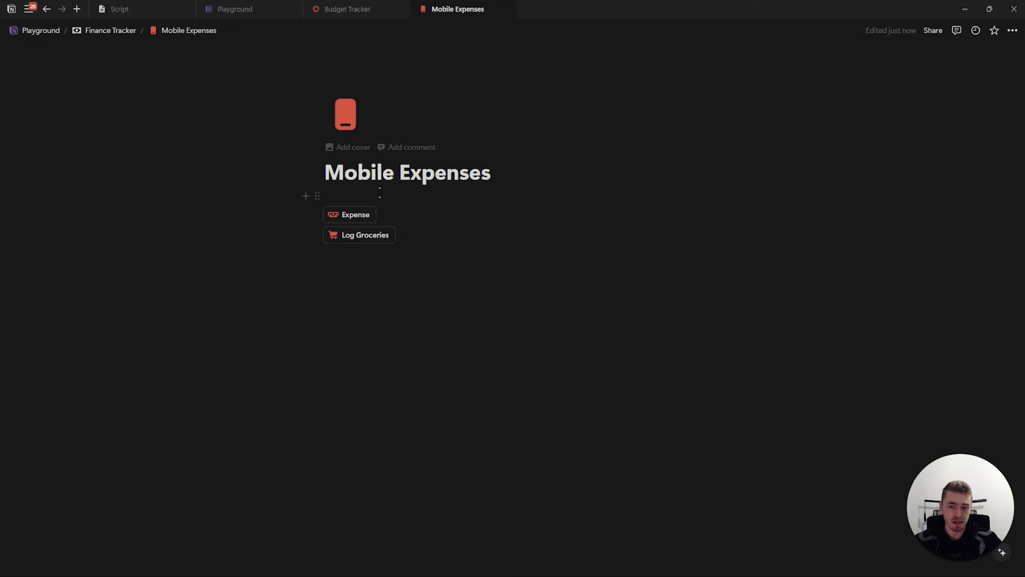
{"action": "mouse_move", "coordinate": [403, 237]}
{"action": "left_click", "coordinate": [400, 235]}
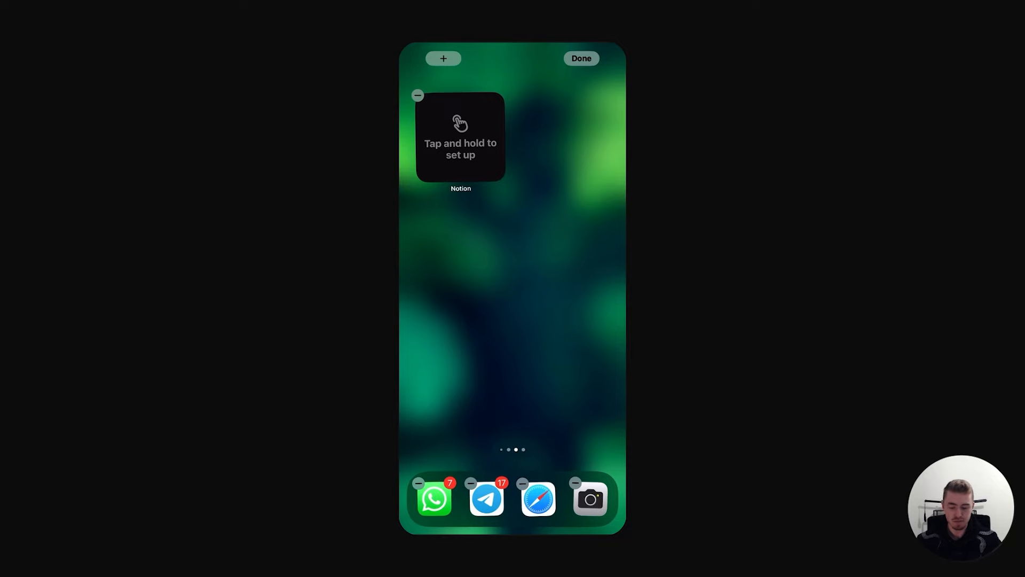
Switch to the phone and add a Notion Page widget to its home screen
{"action": "left_click", "coordinate": [444, 58]}
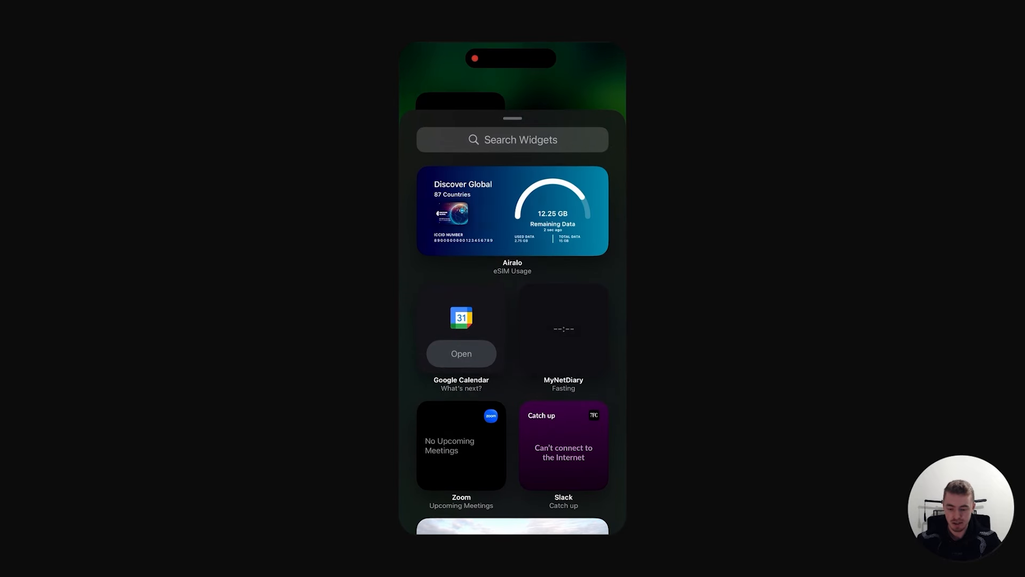
{"action": "left_click", "coordinate": [513, 139]}
{"action": "type", "text": "Not"}
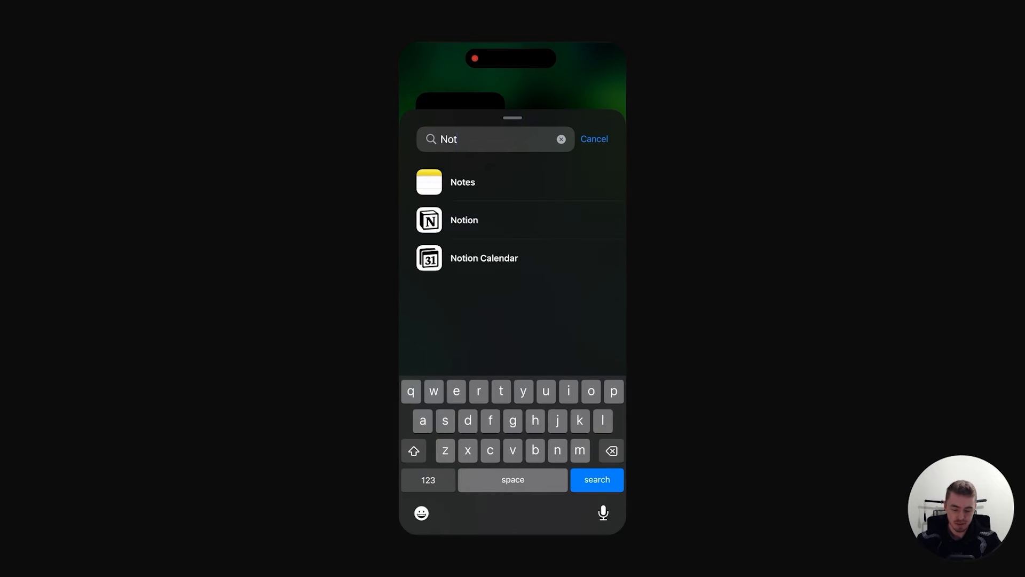
{"action": "left_click", "coordinate": [464, 220]}
{"action": "left_click", "coordinate": [513, 508]}
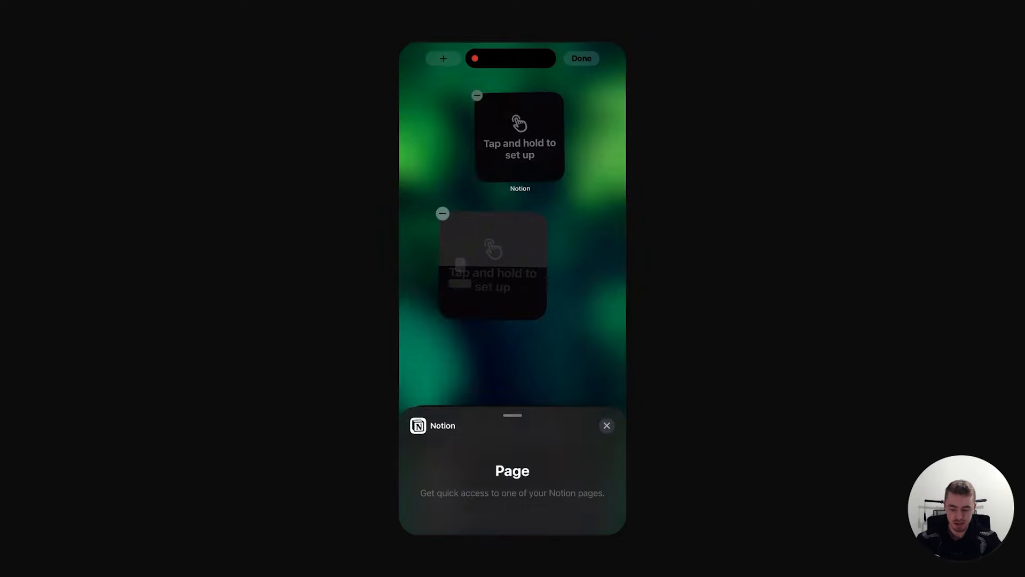
{"action": "left_click", "coordinate": [522, 95]}
{"action": "left_click", "coordinate": [548, 321]}
{"action": "left_click", "coordinate": [582, 59]}
Edit the Notion widget and search its page choices for "Movile expenses"
{"action": "left_click", "coordinate": [461, 136]}
{"action": "left_click", "coordinate": [437, 200]}
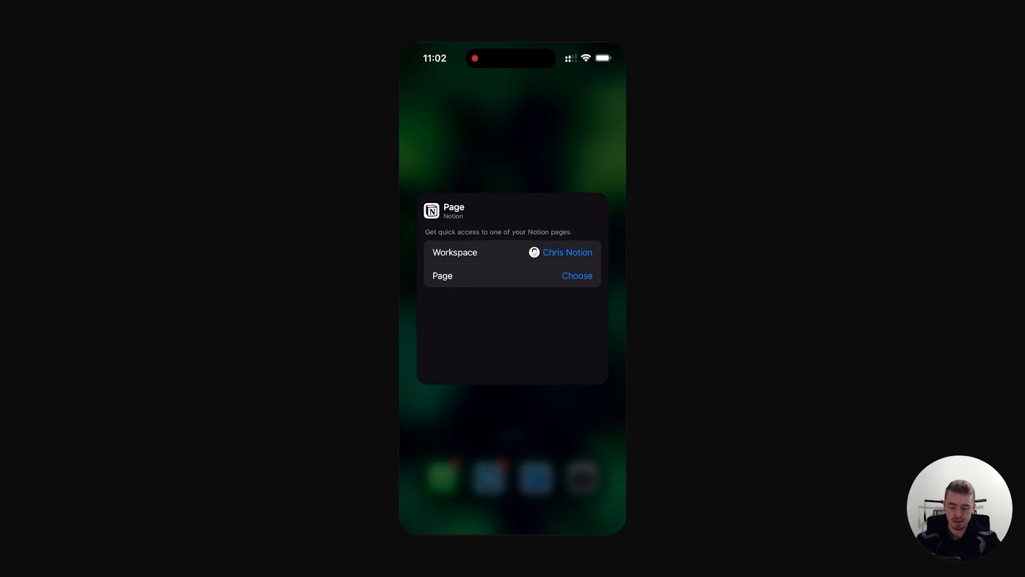
{"action": "left_click", "coordinate": [578, 276]}
{"action": "left_click", "coordinate": [494, 112]}
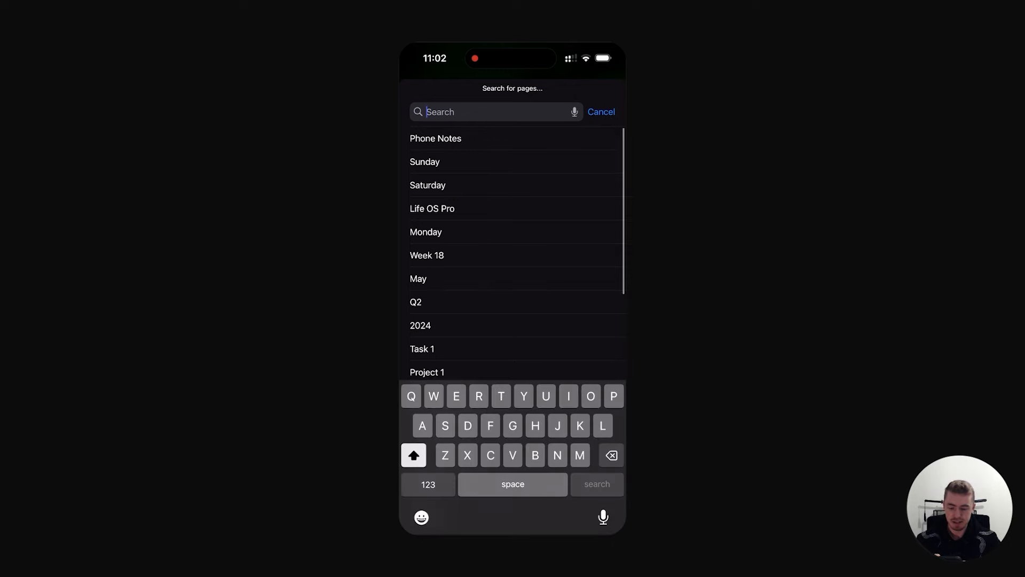
{"action": "type", "text": "Movile expenses"}
{"action": "key", "text": "Return"}
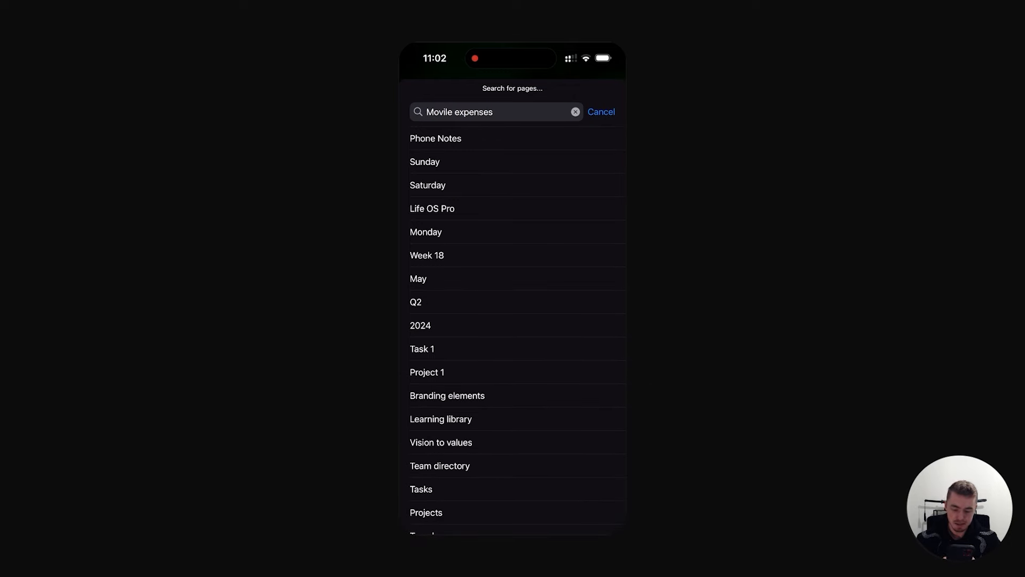
Correct the page search to Mobile expenses, set Mobile Expenses as the widget's page, and close the widget settings
{"action": "left_click", "coordinate": [455, 112]}
{"action": "key", "text": "BackSpace"}
{"action": "key", "text": "BackSpace"}
{"action": "key", "text": "BackSpace"}
{"action": "key", "text": "BackSpace"}
{"action": "key", "text": "BackSpace"}
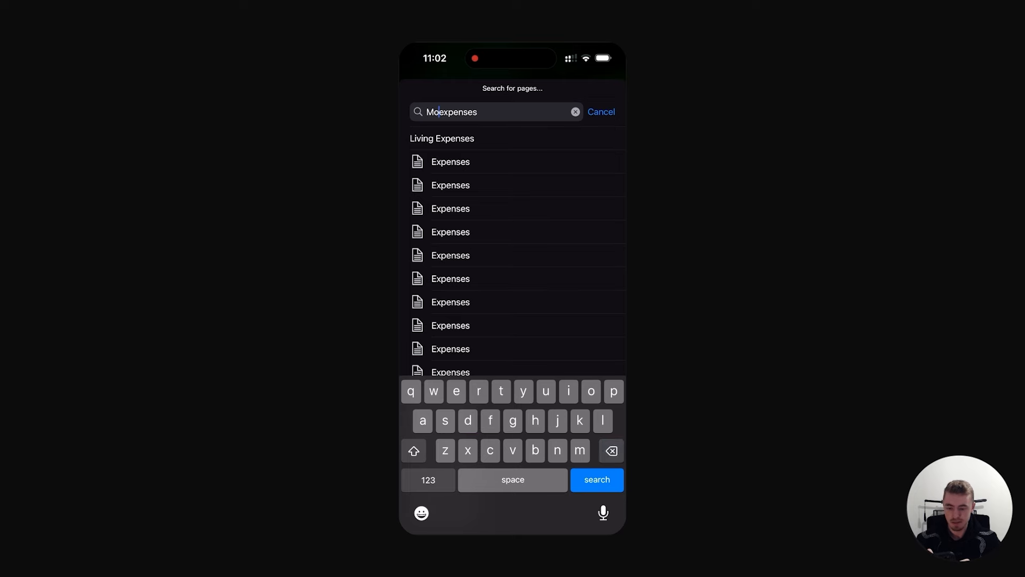
{"action": "type", "text": "v"}
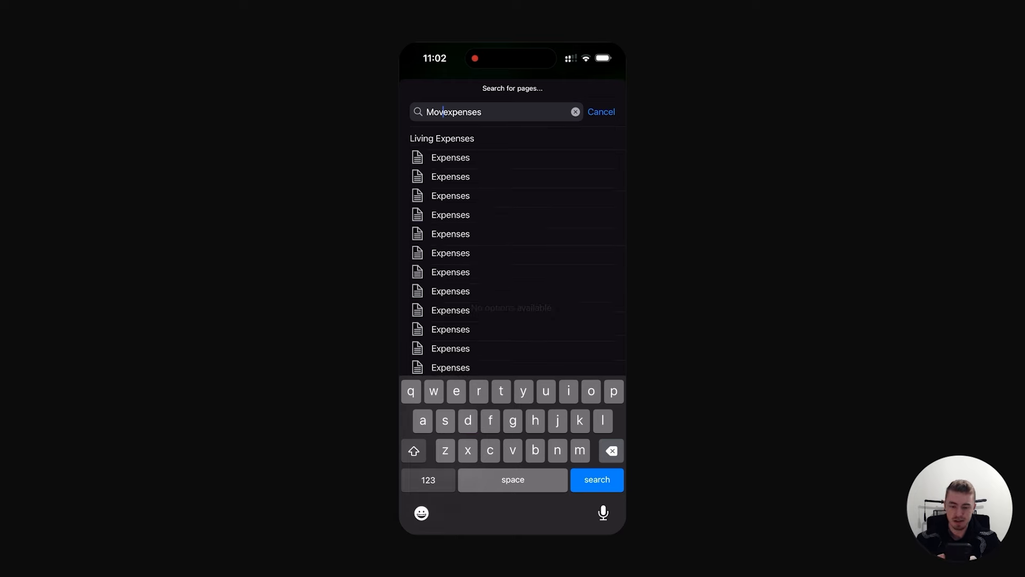
{"action": "key", "text": "BackSpace"}
{"action": "type", "text": "bile"}
{"action": "key", "text": "Return"}
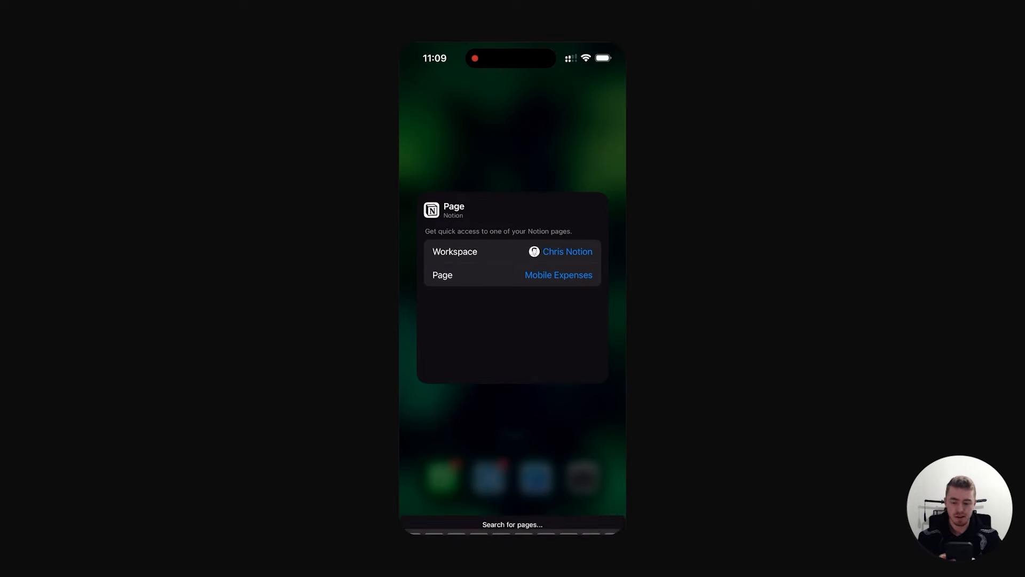
{"action": "left_click", "coordinate": [513, 422]}
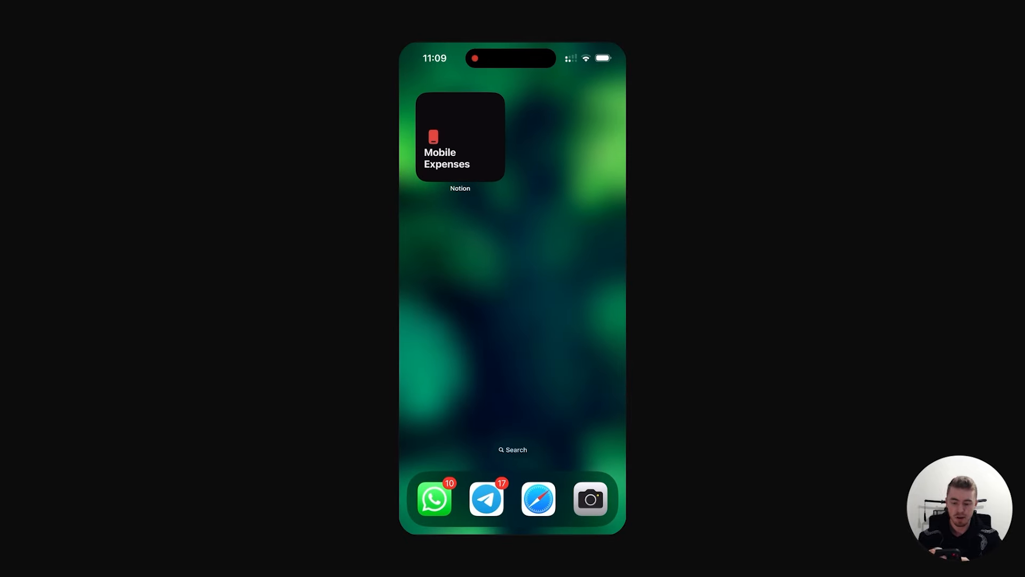
Try out the home-screen widget by opening the Mobile Expenses page from it
{"action": "left_click", "coordinate": [461, 136]}
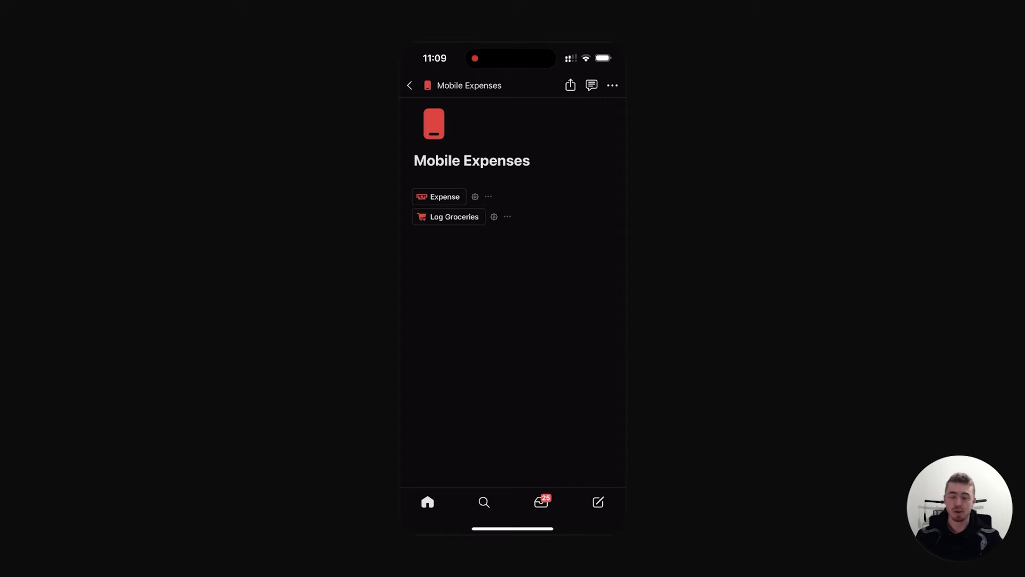
{"action": "left_click_drag", "start_coordinate": [513, 529], "coordinate": [513, 320]}
{"action": "left_click", "coordinate": [460, 137]}
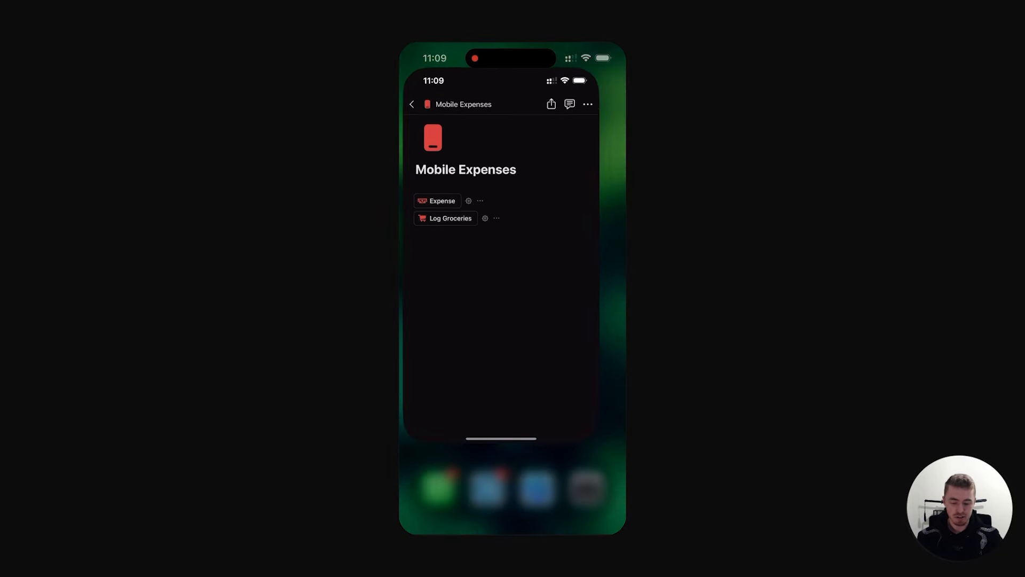
Log an expense on the phone with the Expense button, named Dhdha, with Expense $ 60 and Expense Source Software
{"action": "left_click", "coordinate": [441, 197]}
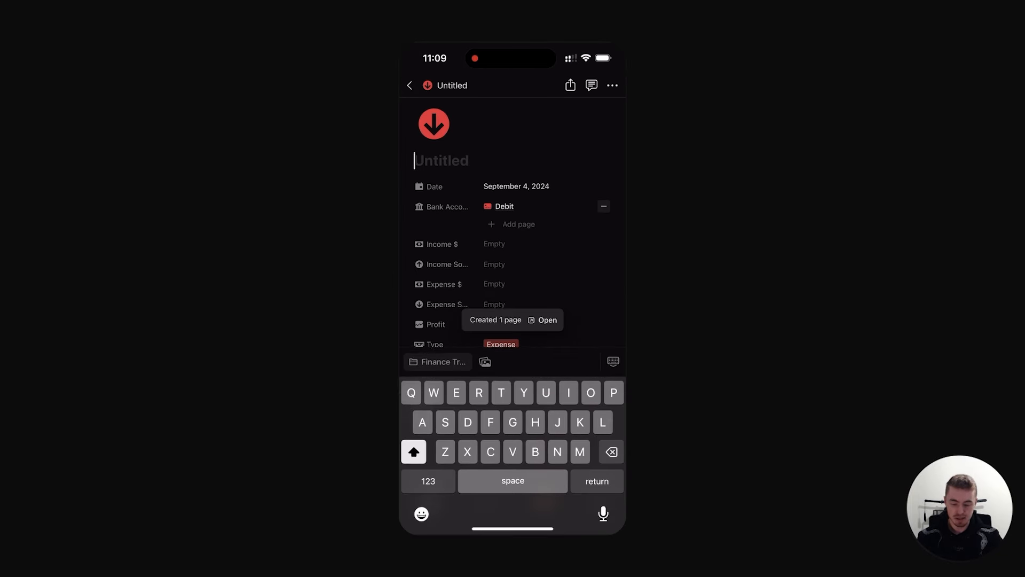
{"action": "type", "text": "Dhdha"}
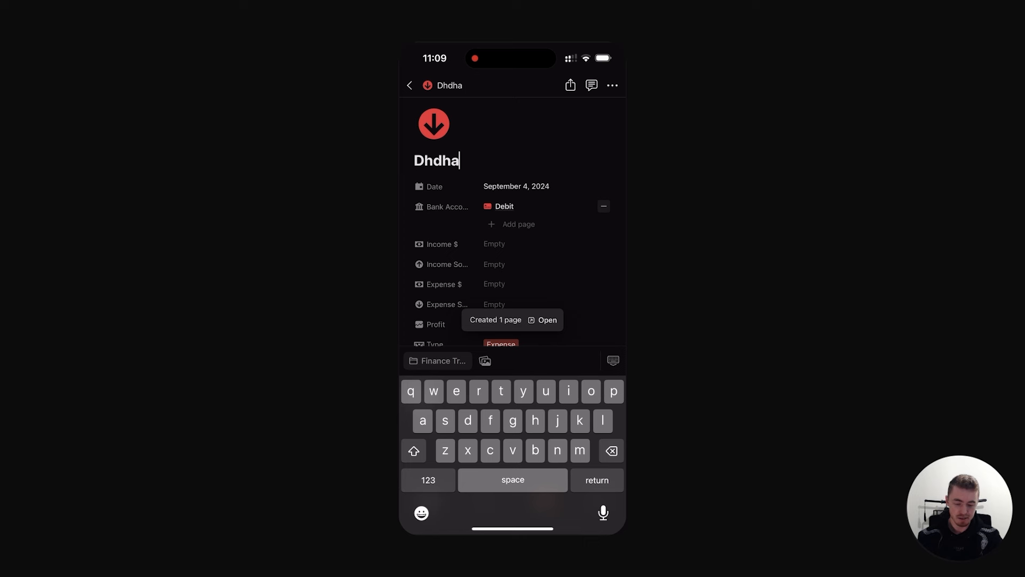
{"action": "left_click", "coordinate": [494, 264]}
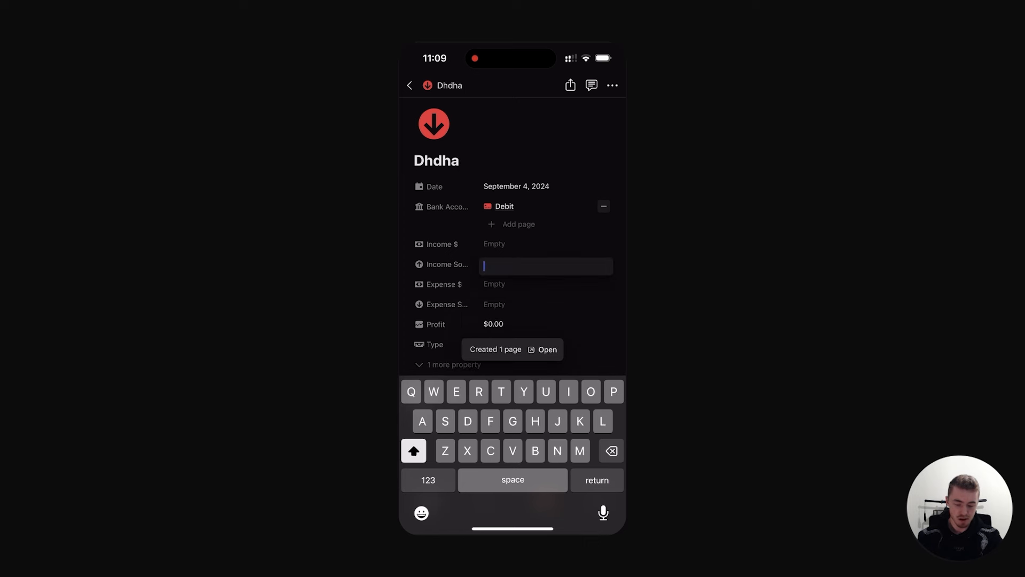
{"action": "left_click", "coordinate": [429, 481]}
{"action": "type", "text": "60"}
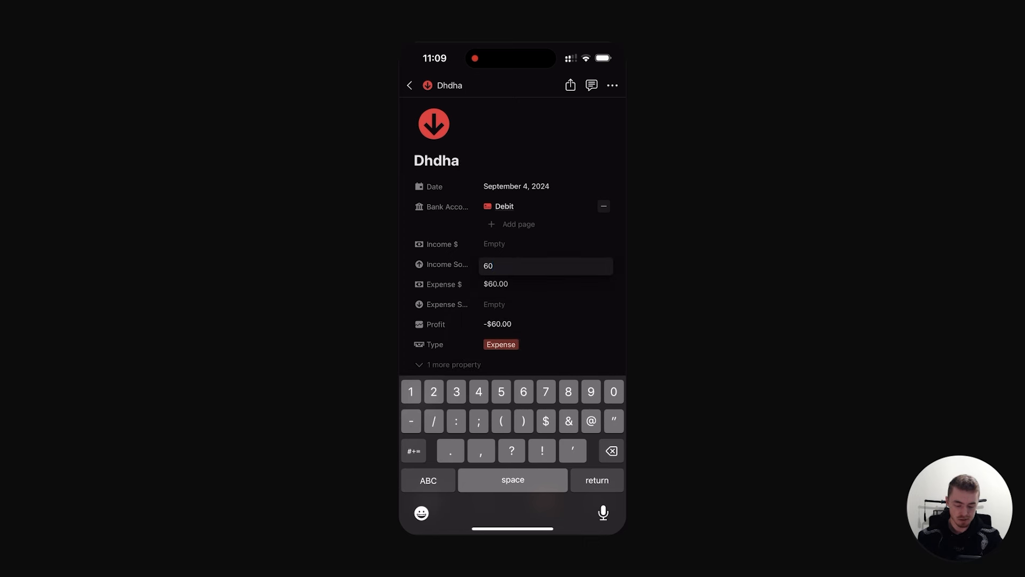
{"action": "left_click", "coordinate": [495, 305]}
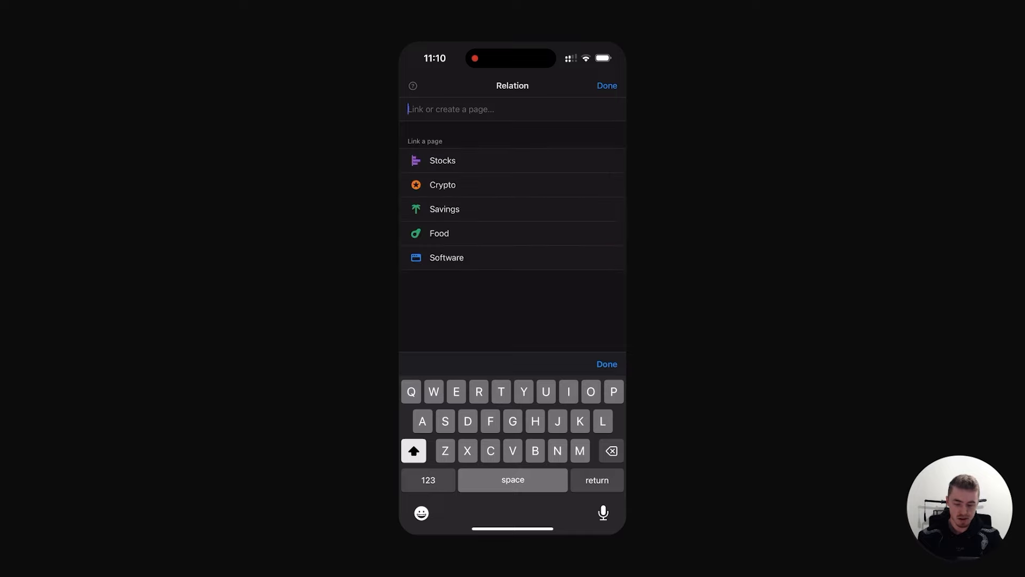
{"action": "left_click", "coordinate": [446, 257]}
{"action": "left_click", "coordinate": [608, 86]}
{"action": "left_click", "coordinate": [607, 85]}
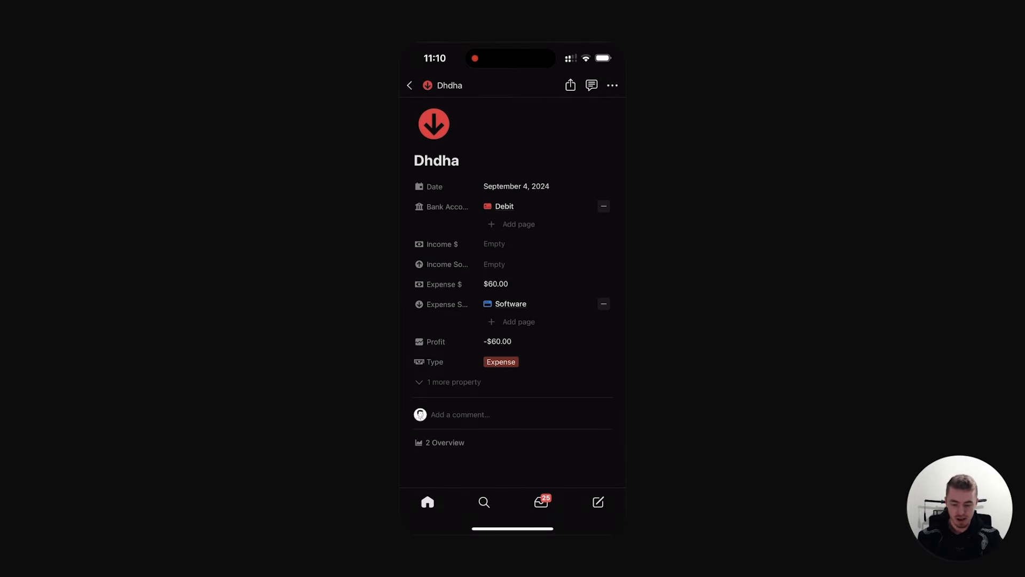
Reopen Mobile Expenses from the home-screen widget and create a new entry with the Log Groceries button
{"action": "left_click_drag", "start_coordinate": [513, 529], "coordinate": [513, 320]}
{"action": "left_click", "coordinate": [460, 137]}
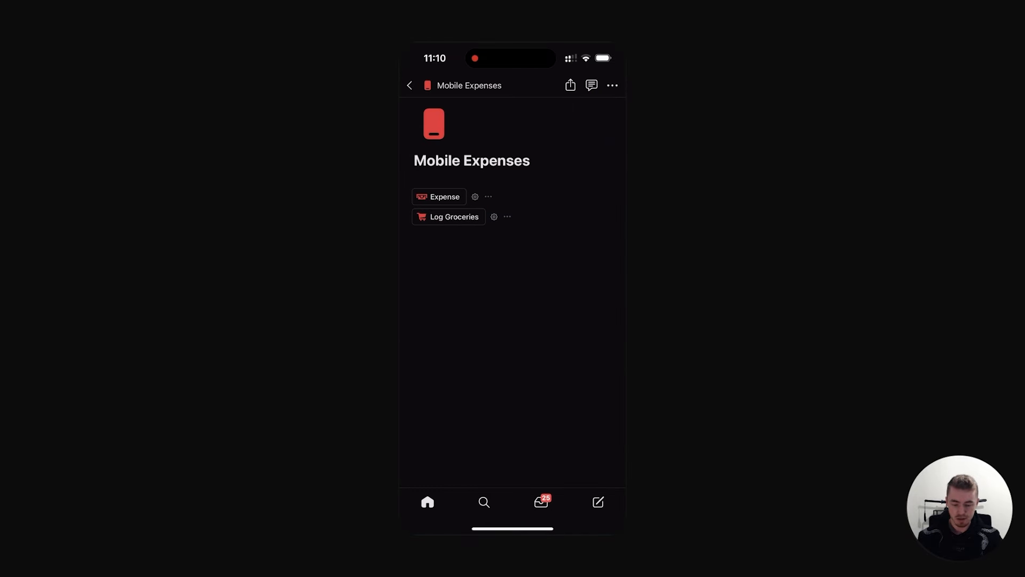
{"action": "left_click", "coordinate": [449, 217]}
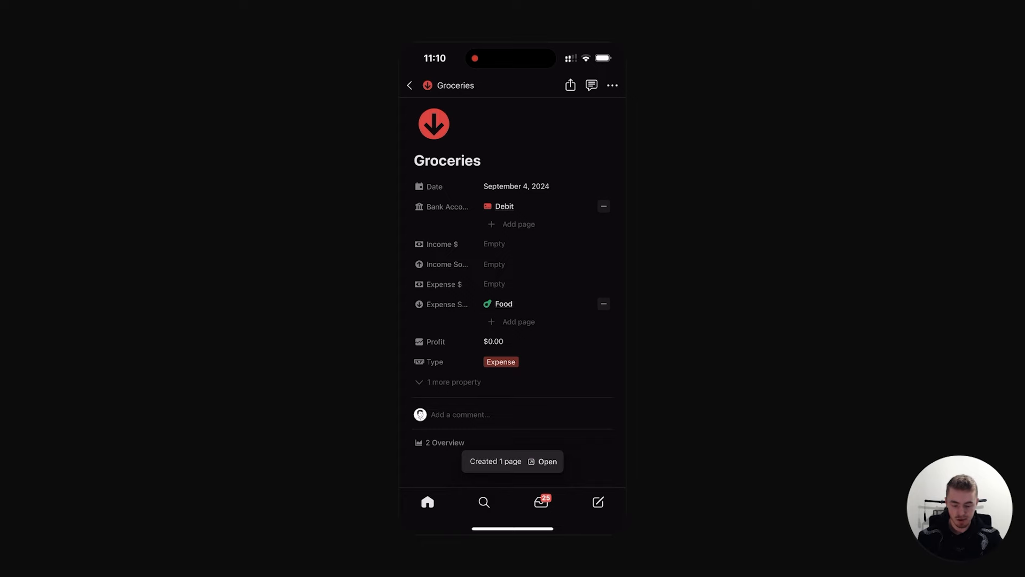
Set Expense $ to 50 on the new Groceries entry and return to the phone's home screen
{"action": "left_click", "coordinate": [495, 284]}
{"action": "left_click", "coordinate": [429, 480]}
{"action": "type", "text": "50"}
{"action": "key", "text": "Return"}
{"action": "left_click_drag", "start_coordinate": [513, 529], "coordinate": [521, 406]}
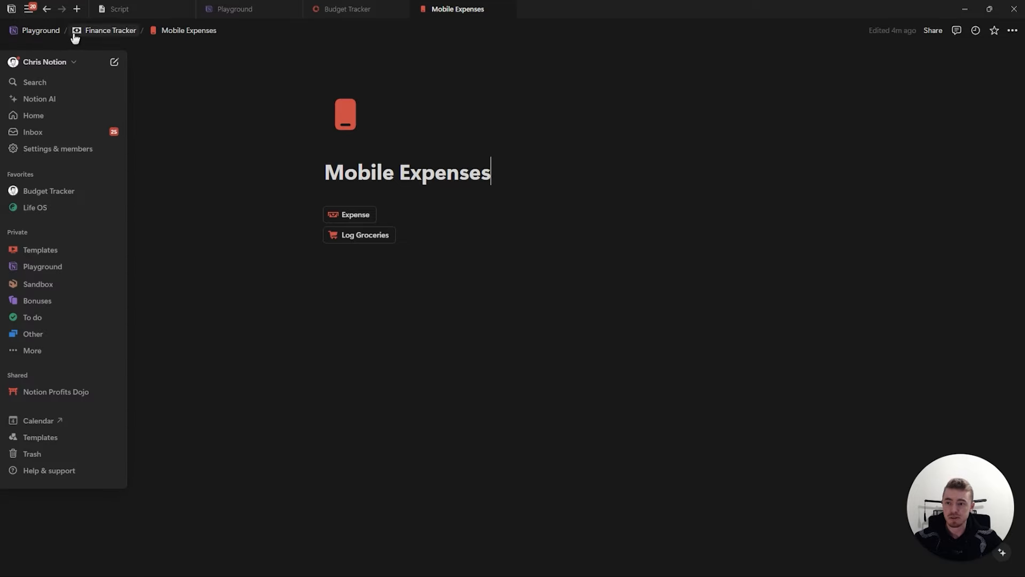
In Notion on the desktop, open the Finance Tracker page and look through its sections for the expenses logged on the phone
{"action": "left_click", "coordinate": [80, 31]}
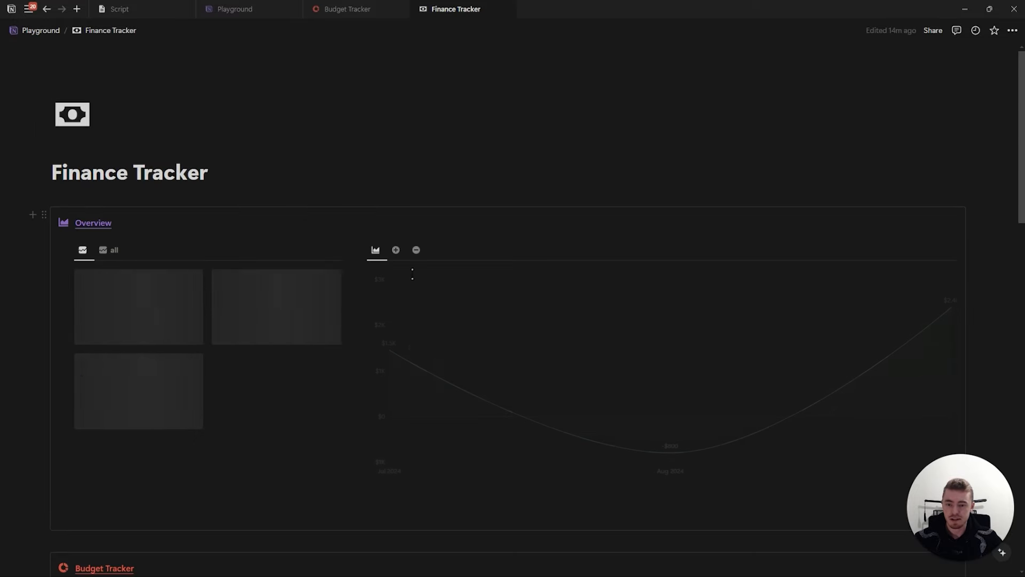
{"action": "scroll", "coordinate": [404, 279], "scroll_direction": "down", "scroll_amount": 10}
{"action": "scroll", "coordinate": [405, 279], "scroll_direction": "down", "scroll_amount": 3}
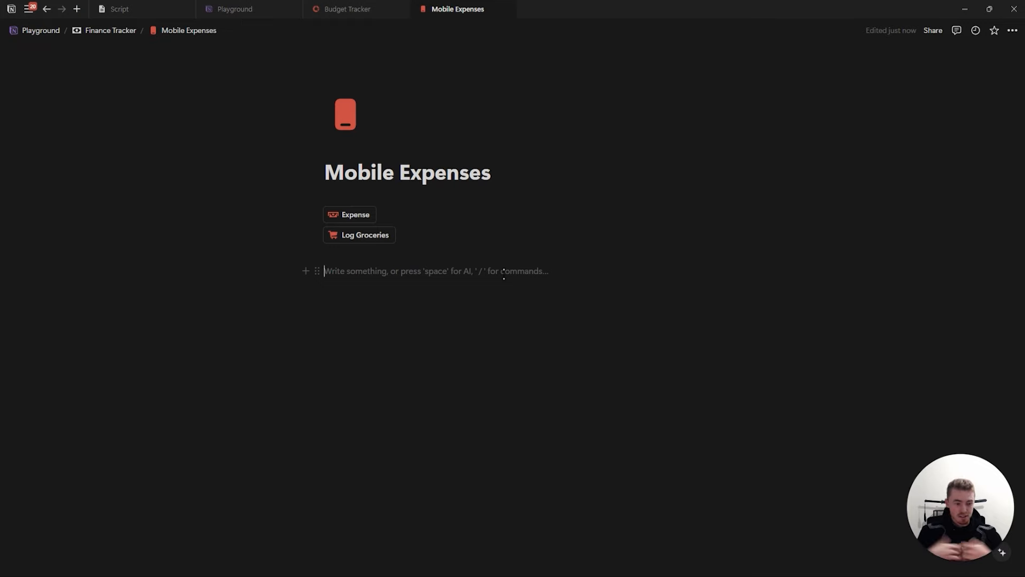
Insert a donut chart below the Mobile Expenses buttons, linked to the Finance Tracker database, with a blank view name
{"action": "type", "text": "/cha"}
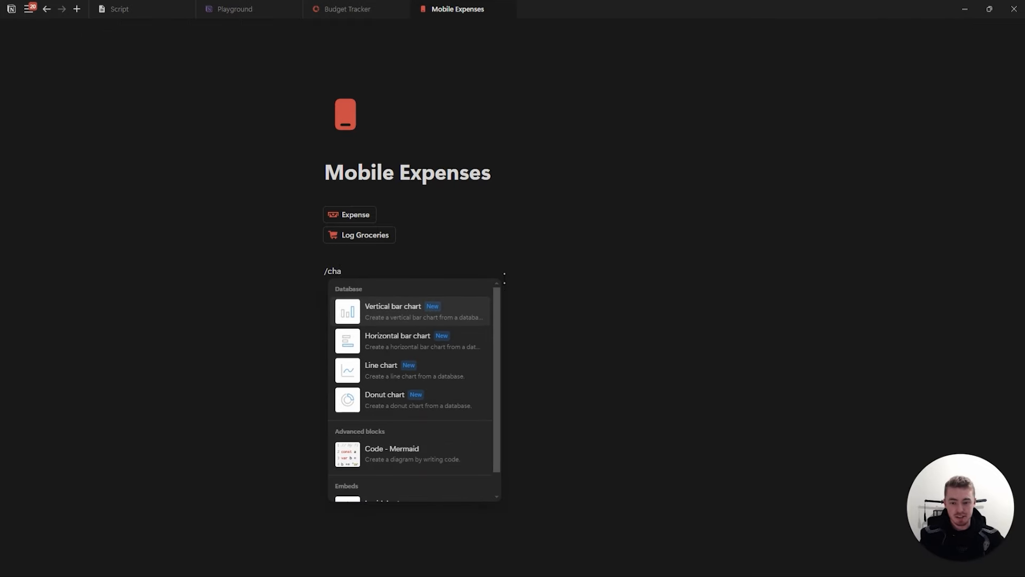
{"action": "left_click", "coordinate": [382, 407]}
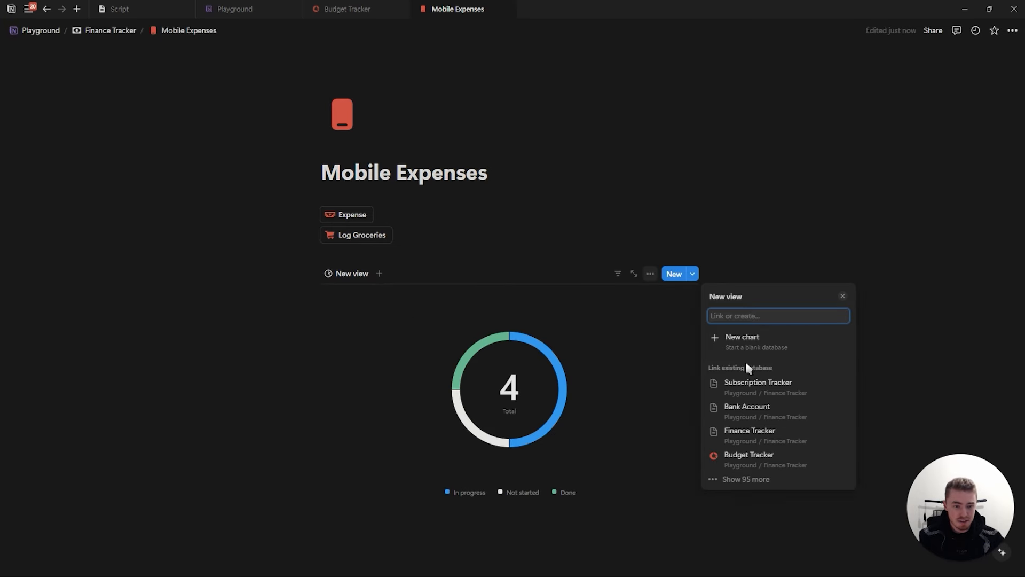
{"action": "left_click", "coordinate": [770, 433]}
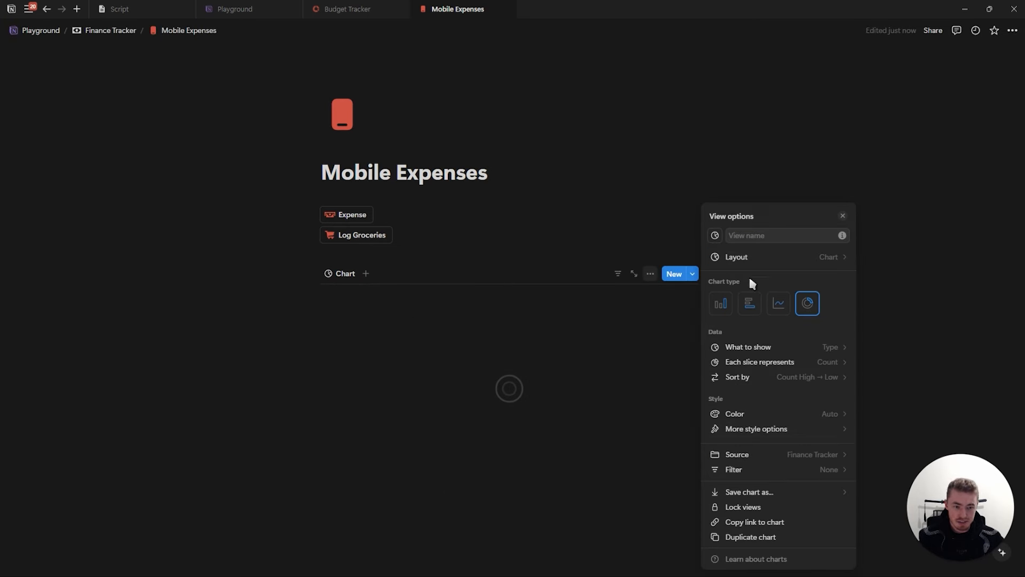
{"action": "left_click", "coordinate": [757, 237]}
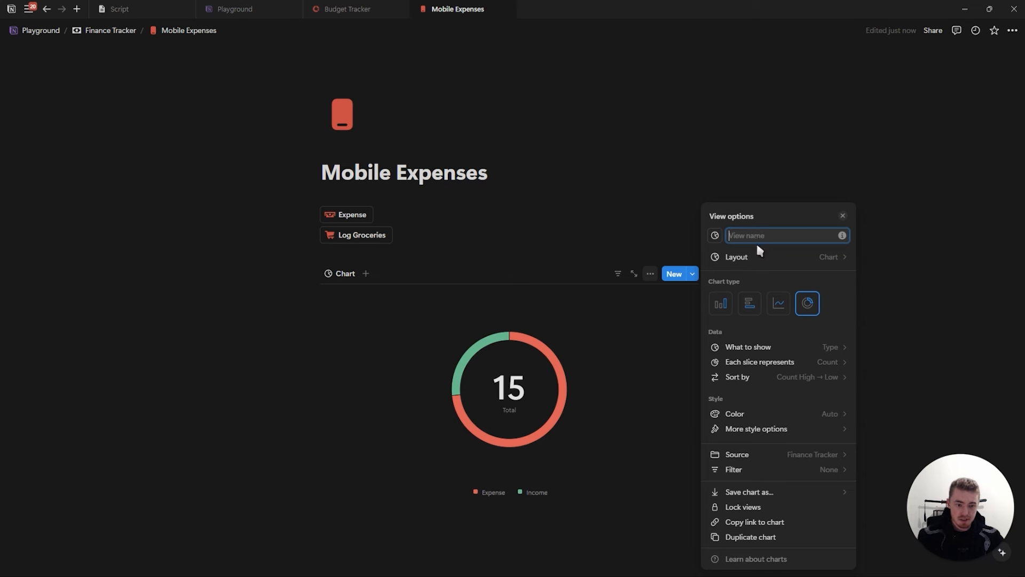
{"action": "left_click", "coordinate": [715, 235]}
{"action": "left_click", "coordinate": [713, 238]}
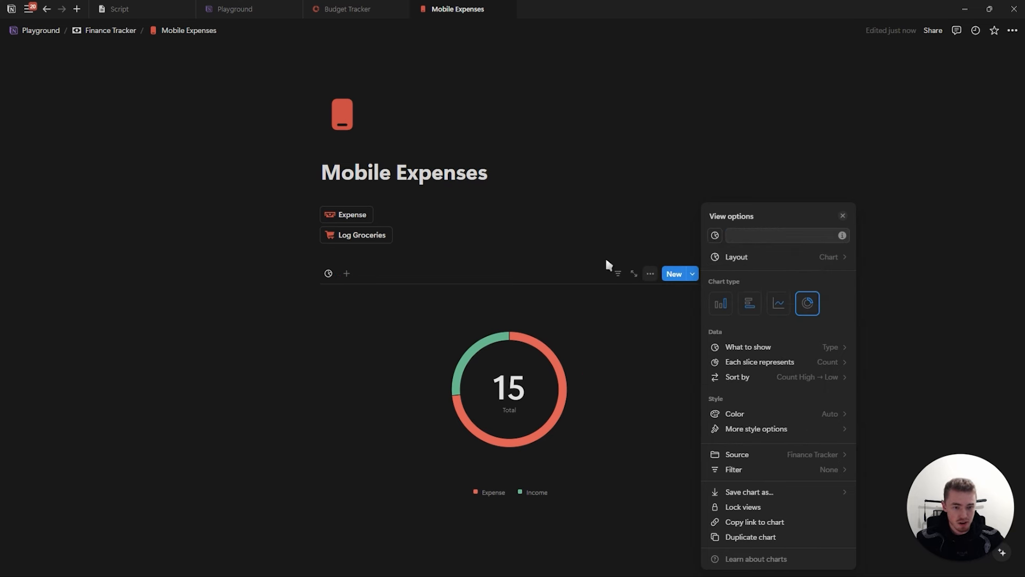
Make the donut chart show Expense Source, with each slice representing the Sum of Expense $, and color it Red
{"action": "left_click", "coordinate": [762, 347]}
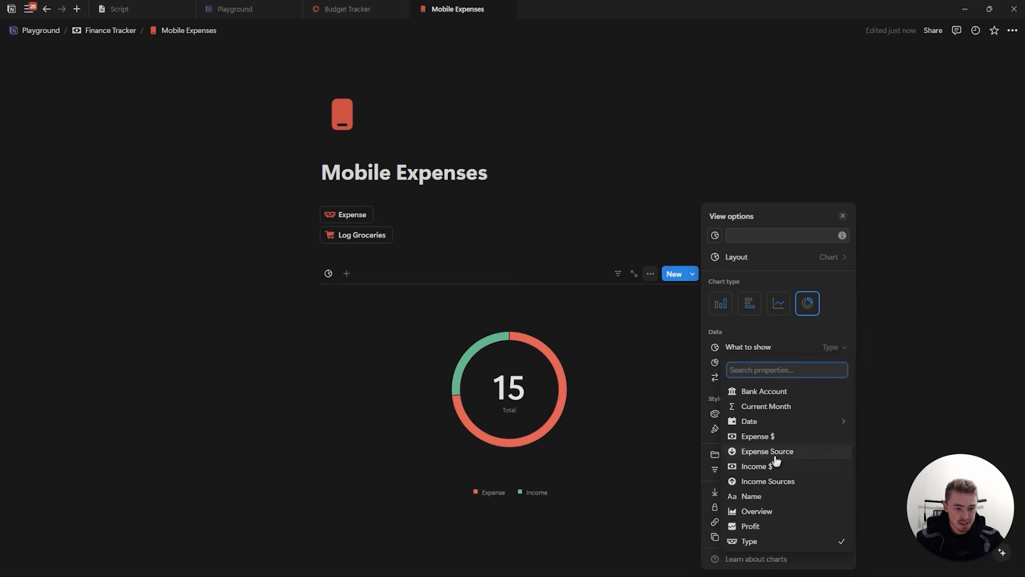
{"action": "left_click", "coordinate": [773, 453]}
{"action": "left_click", "coordinate": [771, 362]}
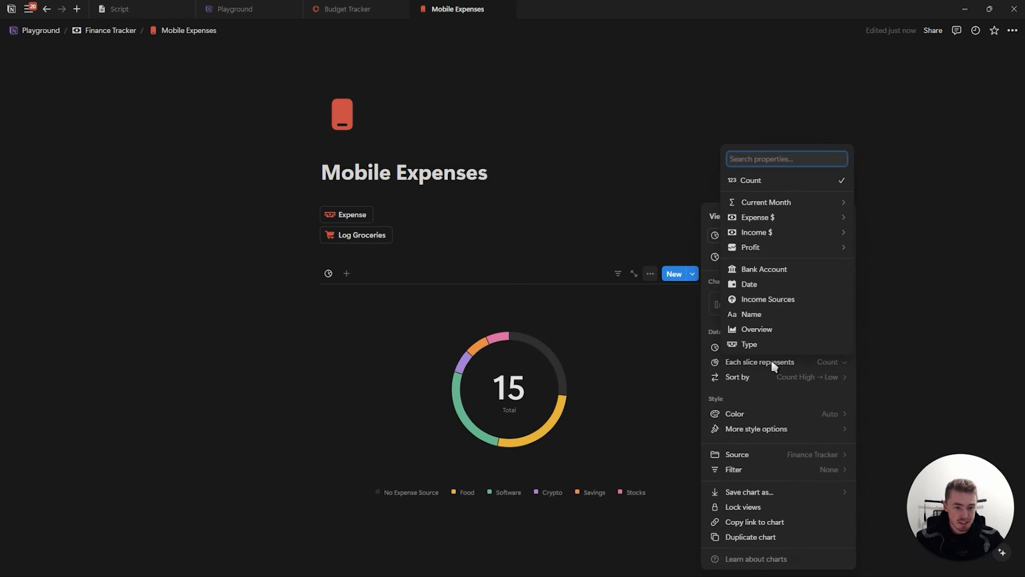
{"action": "mouse_move", "coordinate": [774, 218]}
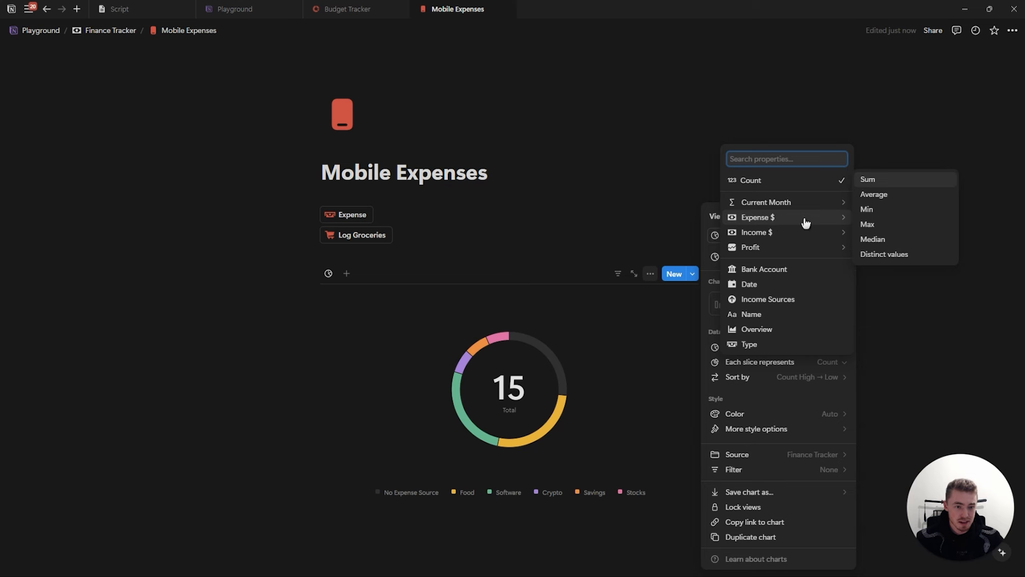
{"action": "left_click", "coordinate": [882, 182]}
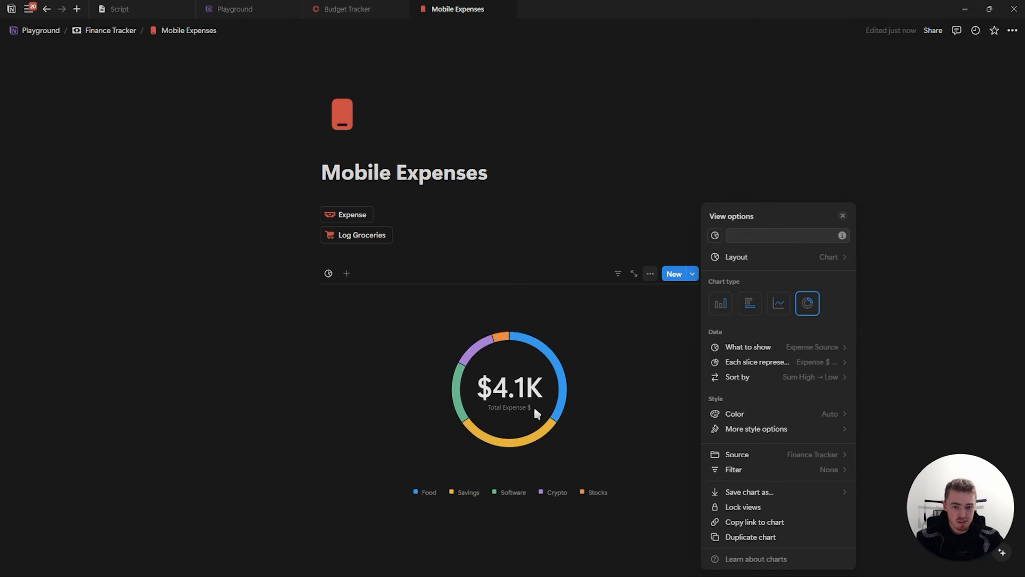
{"action": "left_click", "coordinate": [756, 412]}
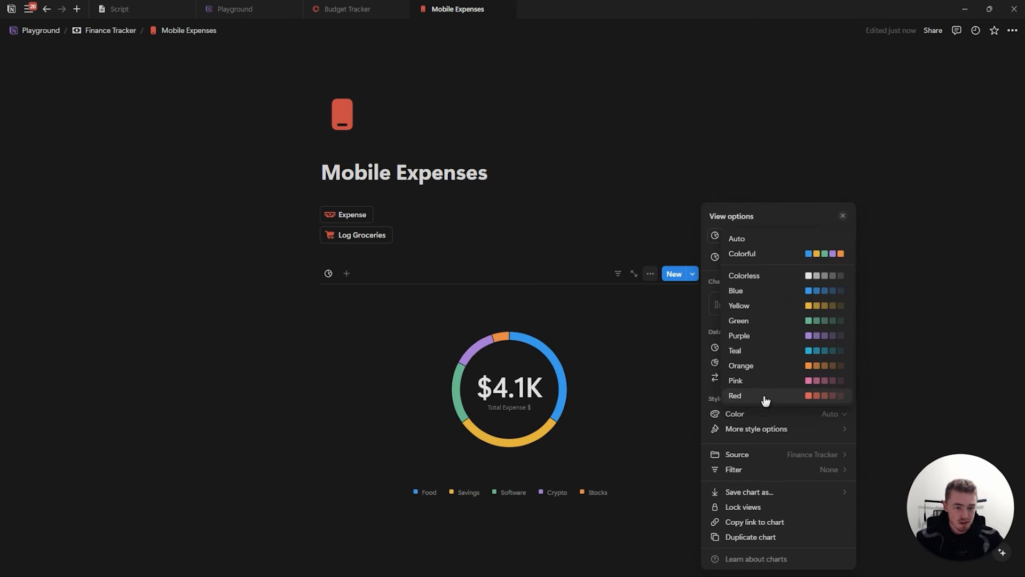
{"action": "left_click", "coordinate": [766, 400]}
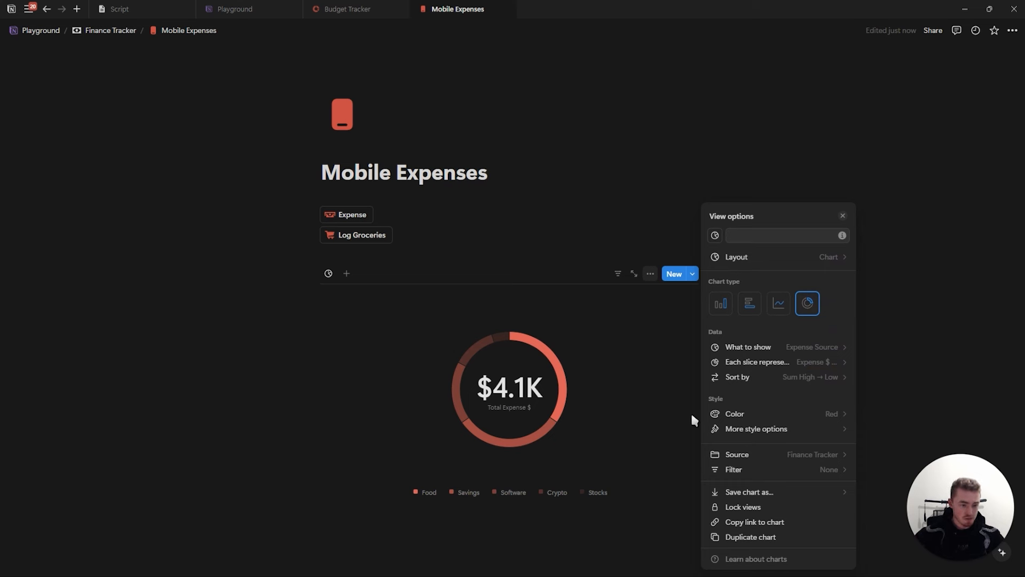
Try Color by value on the donut chart, and set its data labels to Value (%) with the legend on
{"action": "left_click", "coordinate": [743, 431]}
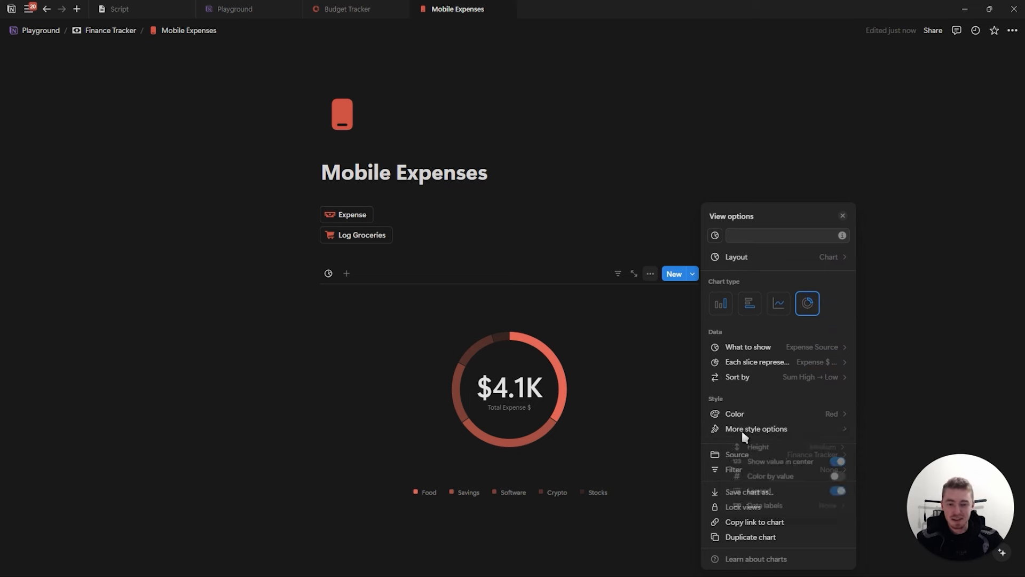
{"action": "left_click", "coordinate": [756, 447]}
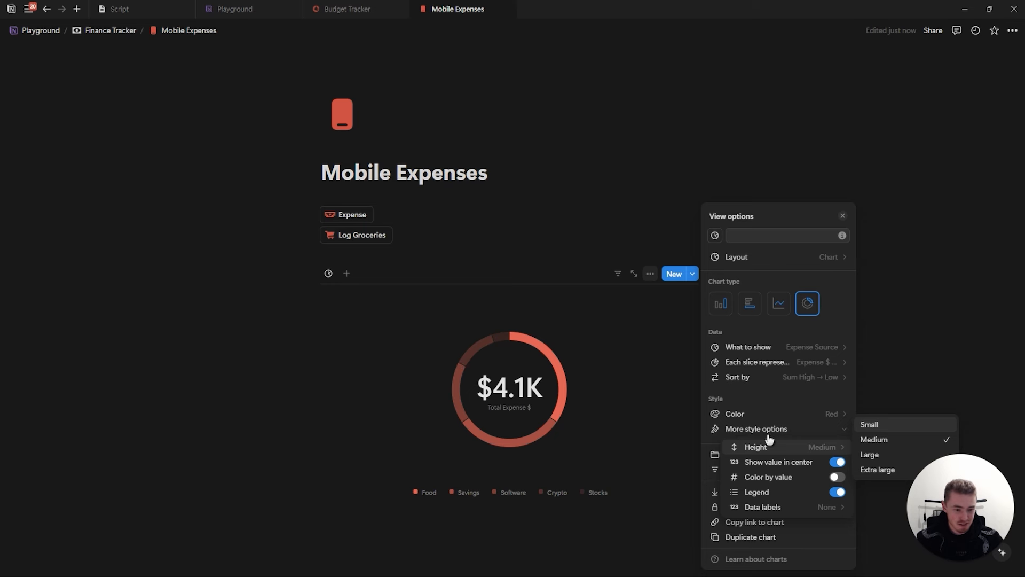
{"action": "left_click", "coordinate": [780, 477]}
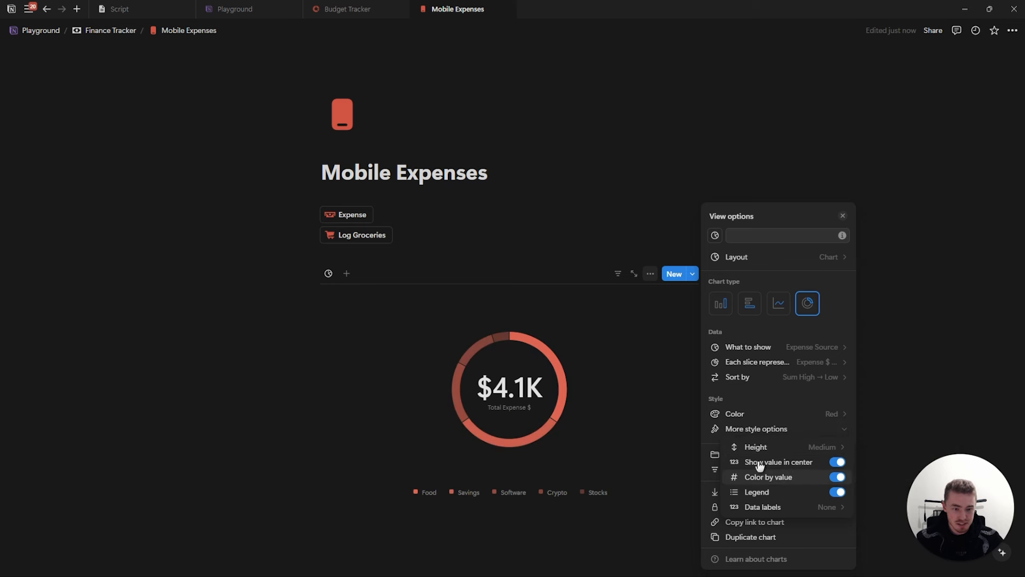
{"action": "left_click", "coordinate": [796, 478]}
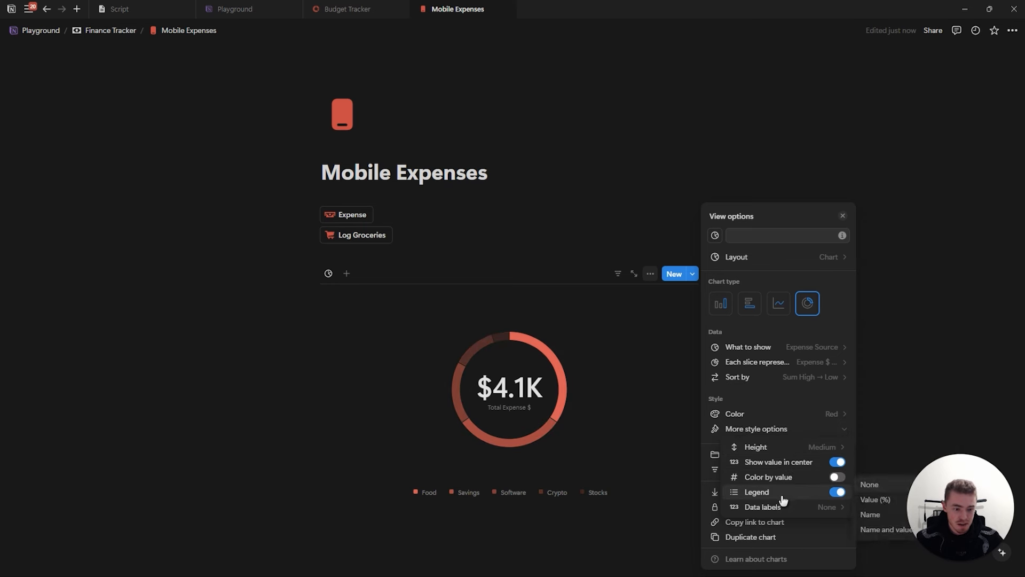
{"action": "left_click", "coordinate": [782, 496]}
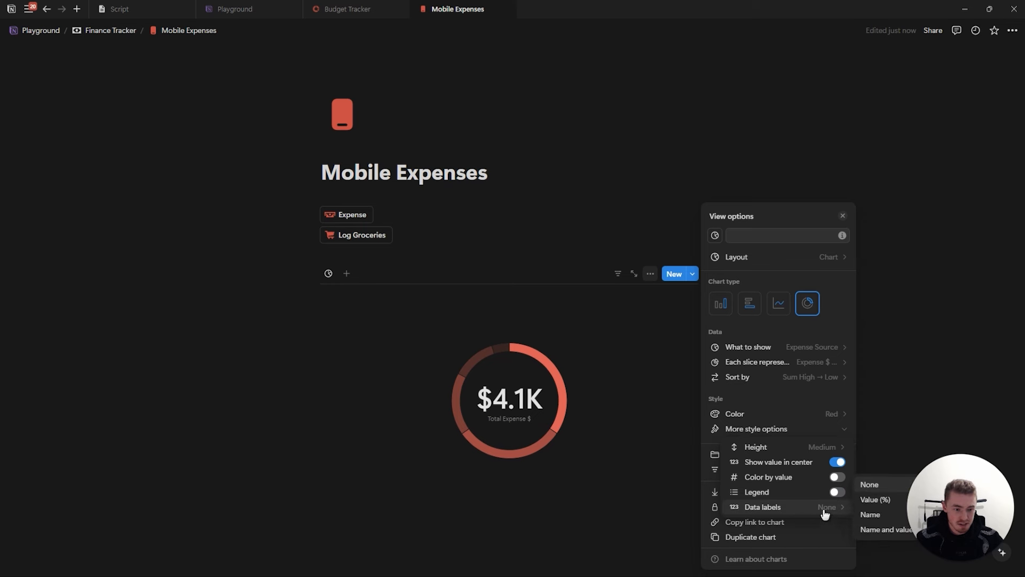
{"action": "left_click", "coordinate": [884, 529]}
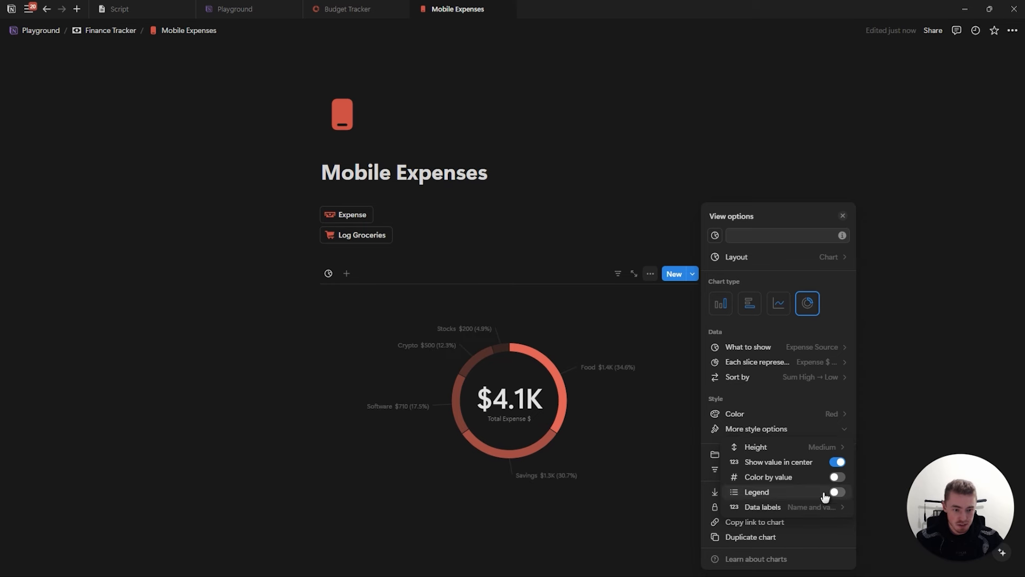
{"action": "mouse_move", "coordinate": [801, 507]}
{"action": "left_click", "coordinate": [871, 502]}
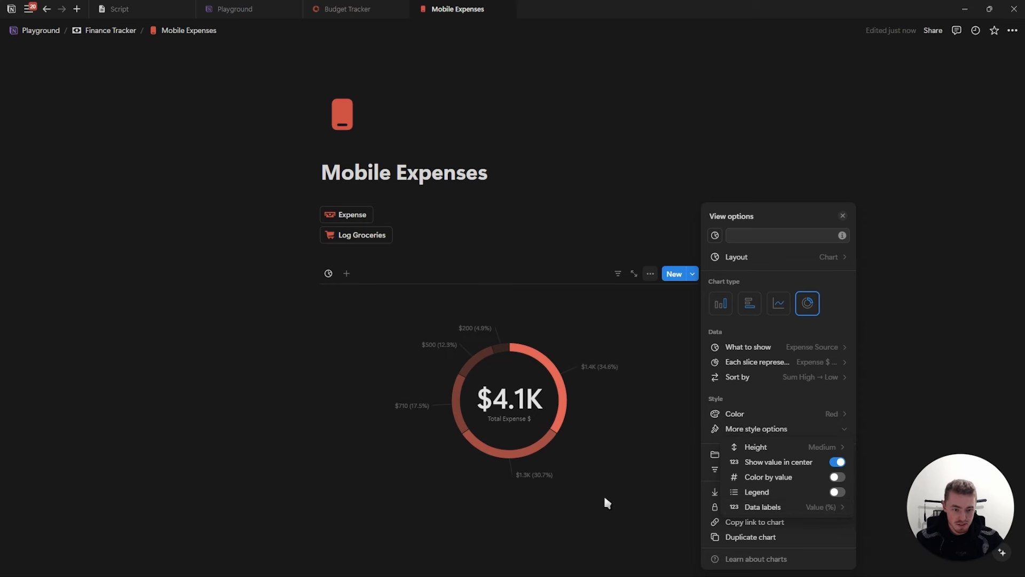
{"action": "left_click", "coordinate": [774, 492]}
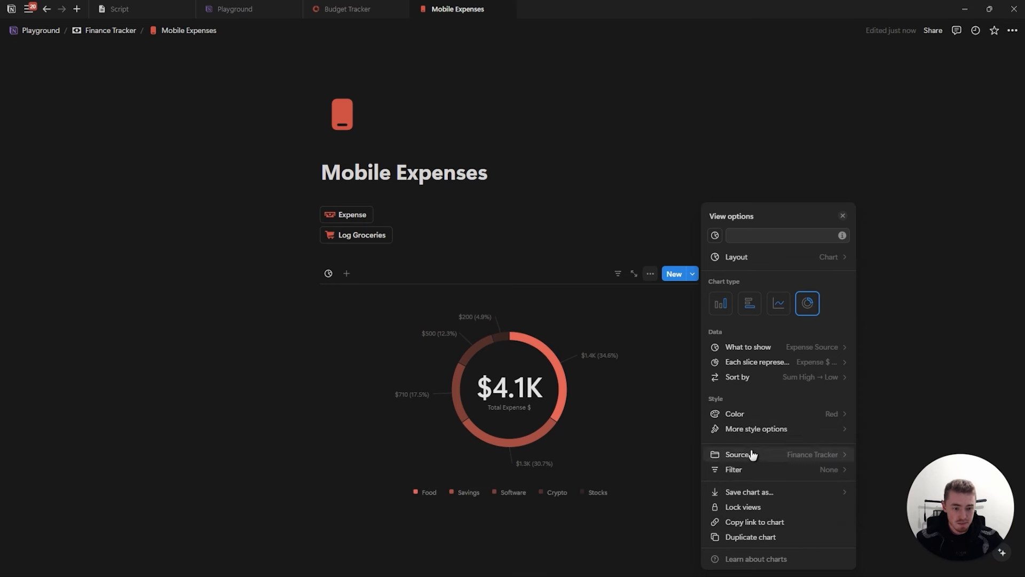
Filter the donut chart to entries whose Date is relative to today, This month, and close the view options
{"action": "left_click", "coordinate": [731, 470]}
{"action": "left_click", "coordinate": [739, 381]}
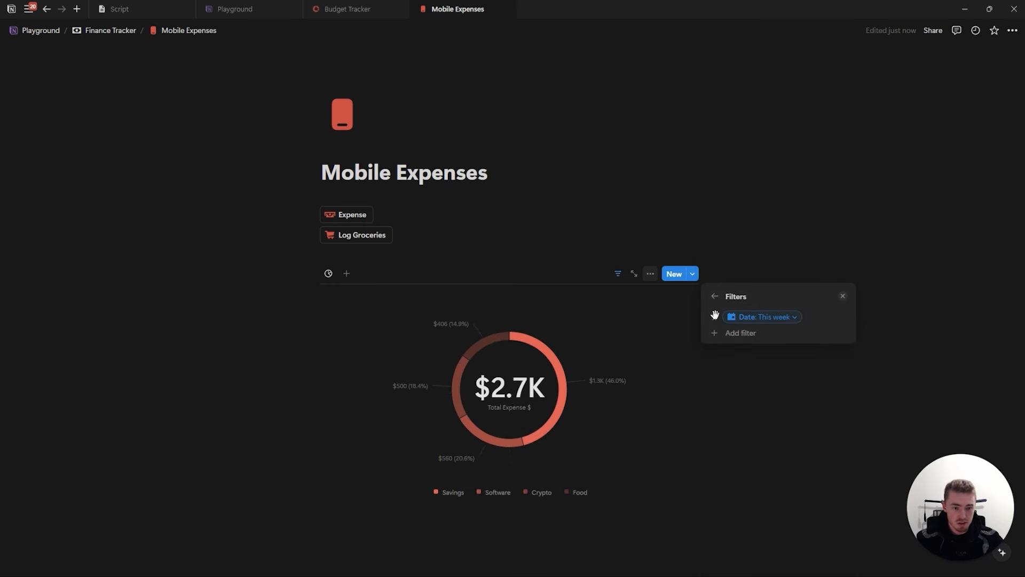
{"action": "left_click", "coordinate": [771, 319]}
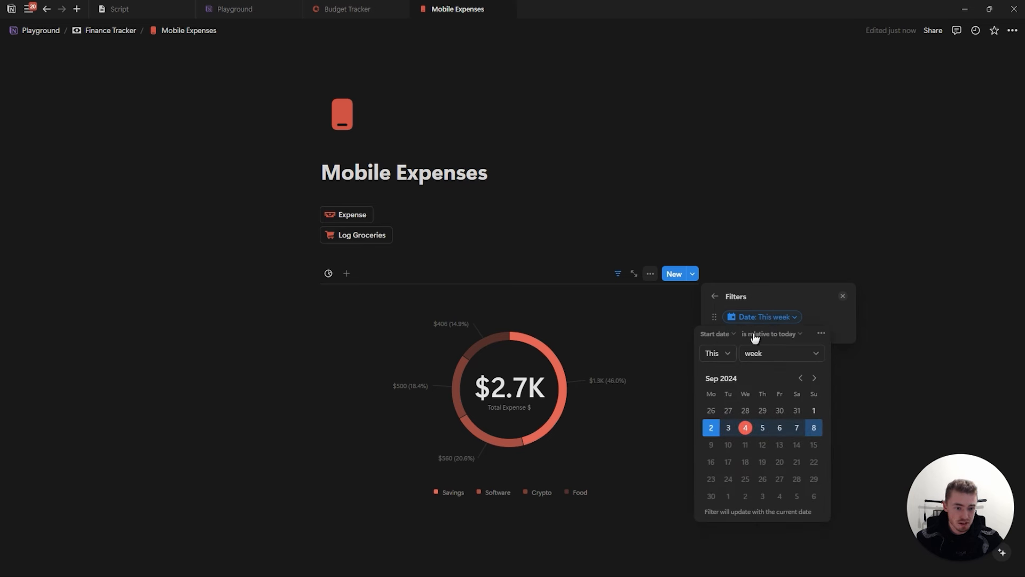
{"action": "left_click", "coordinate": [771, 353]}
{"action": "left_click", "coordinate": [767, 405]}
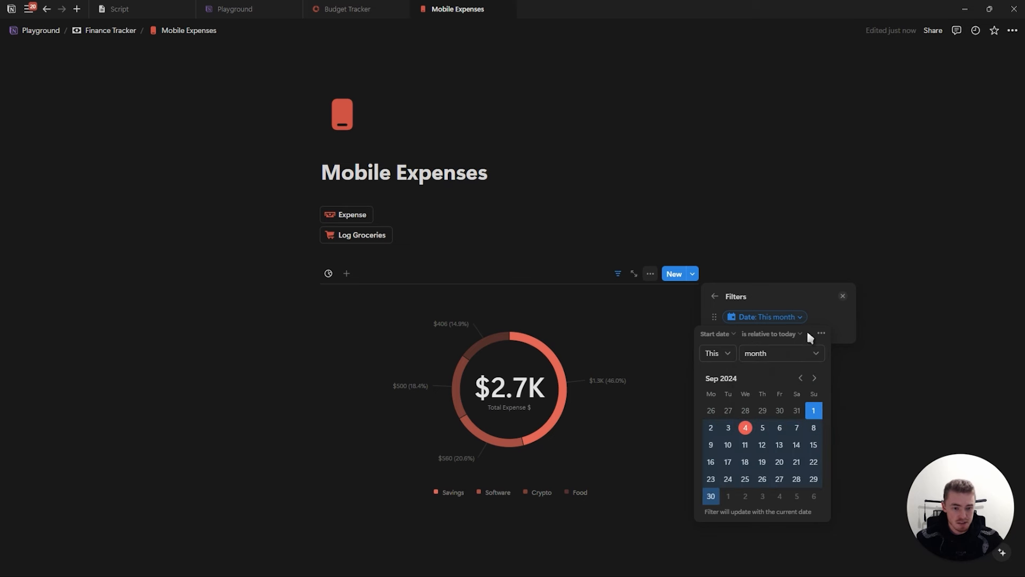
{"action": "left_click", "coordinate": [840, 296]}
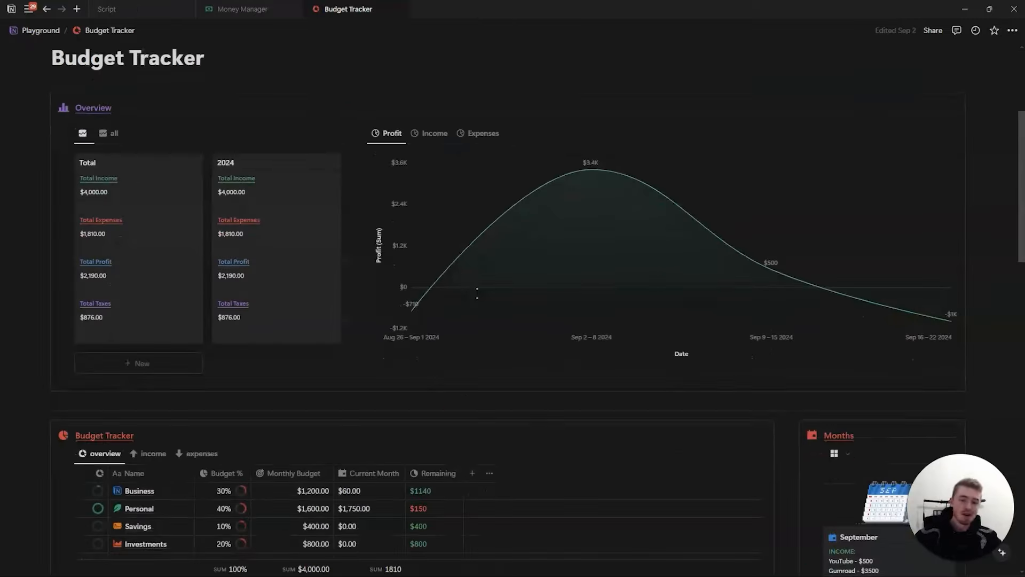
Look over the finished Budget Tracker page, including its subscriptions, bank accounts and calendar
{"action": "scroll", "coordinate": [477, 292], "scroll_direction": "down", "scroll_amount": 10}
{"action": "scroll", "coordinate": [477, 293], "scroll_direction": "down", "scroll_amount": 6}
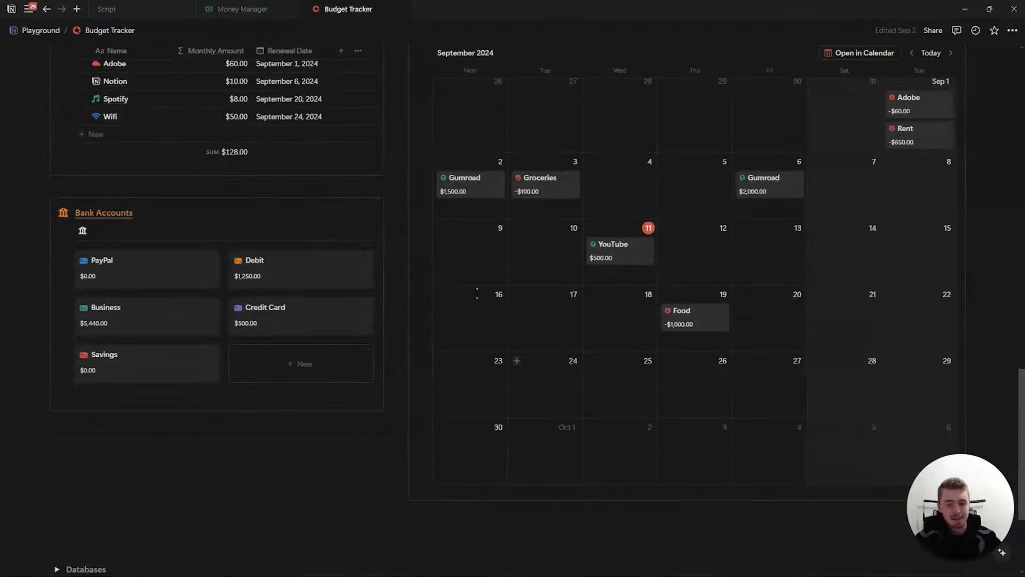
{"action": "scroll", "coordinate": [477, 293], "scroll_direction": "up", "scroll_amount": 16}
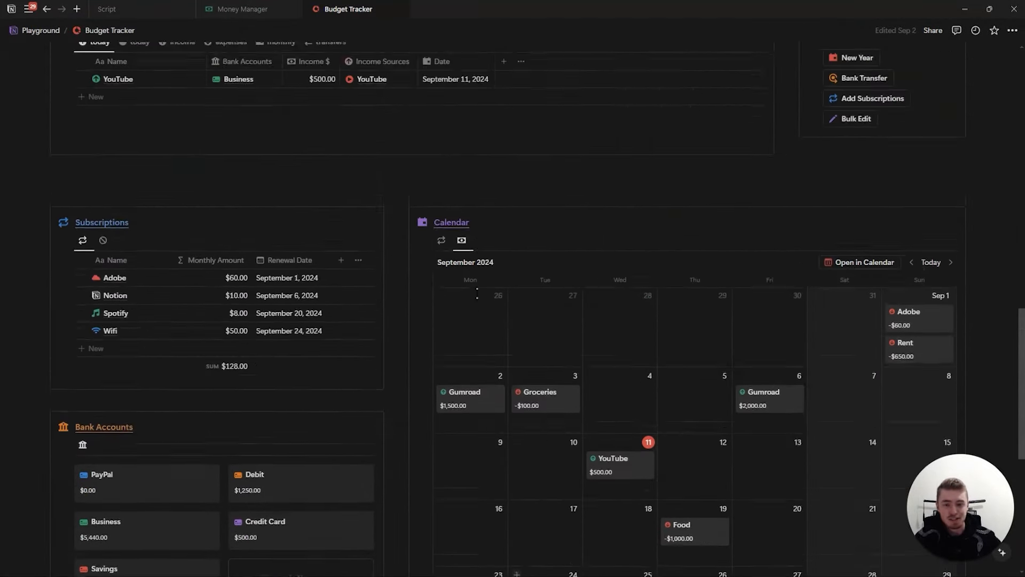